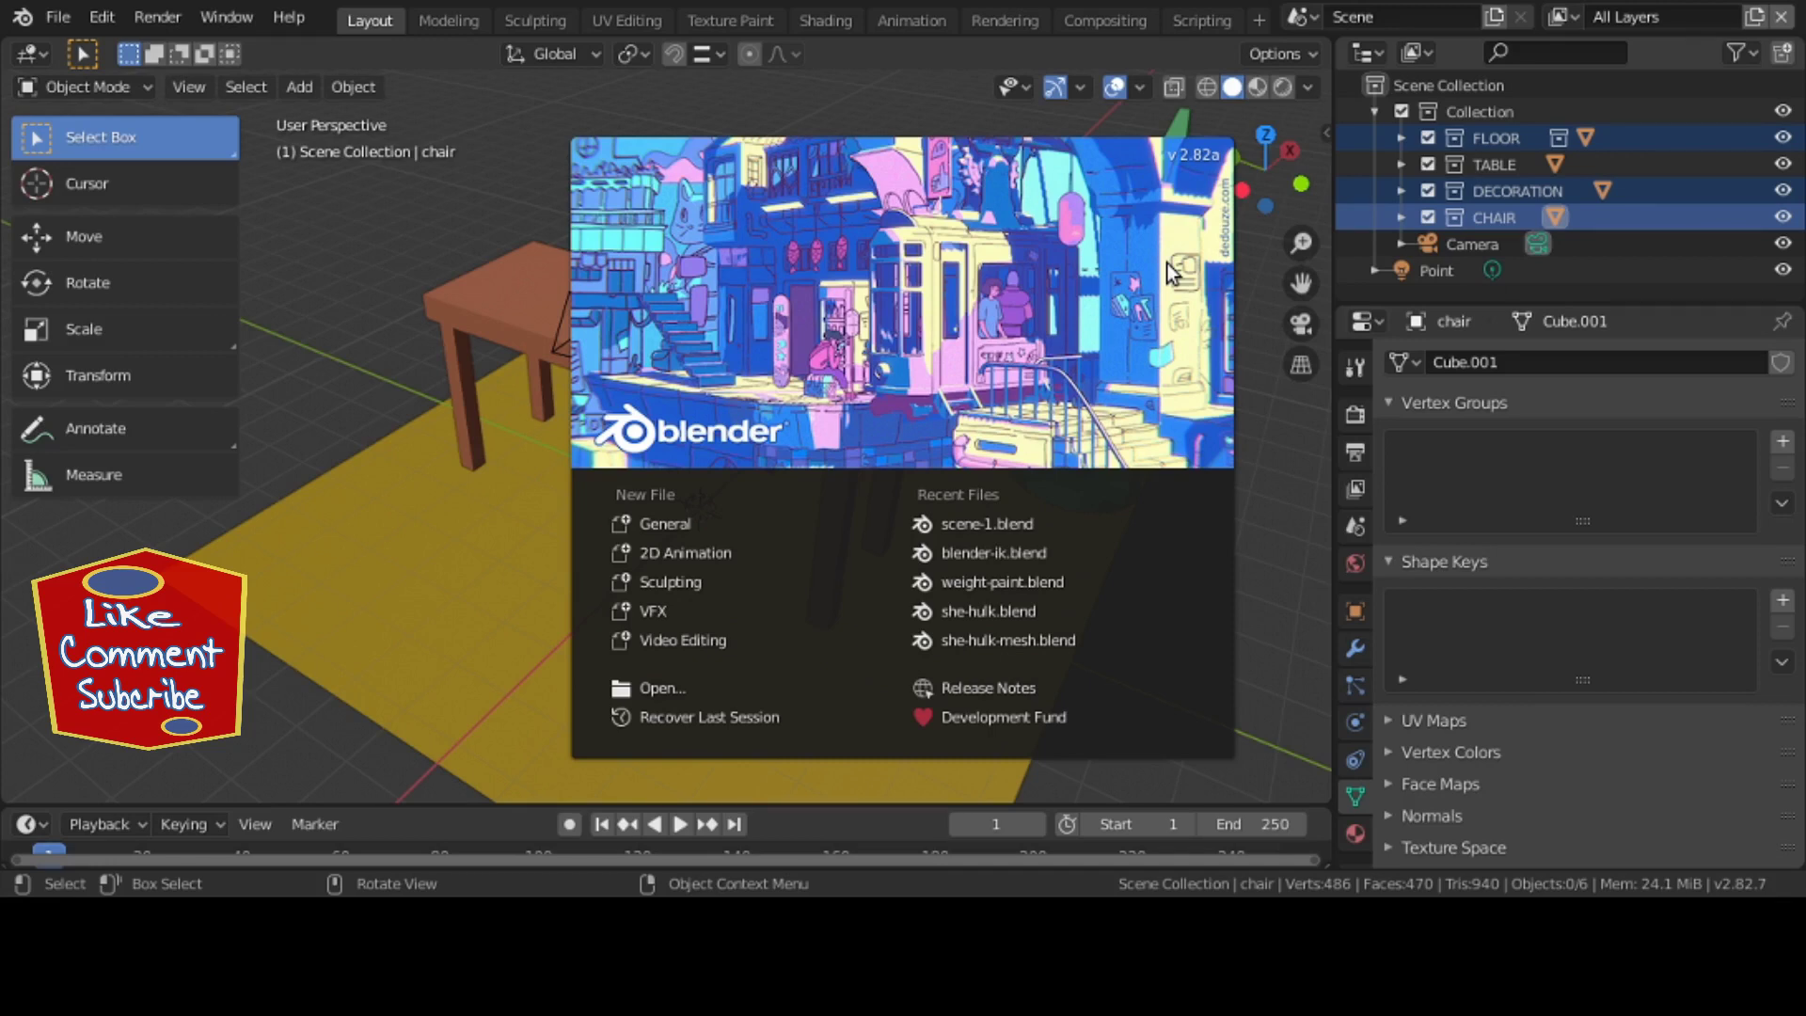
- Dismiss the splash screen and switch to the Animation workspace
left_click(866, 277)
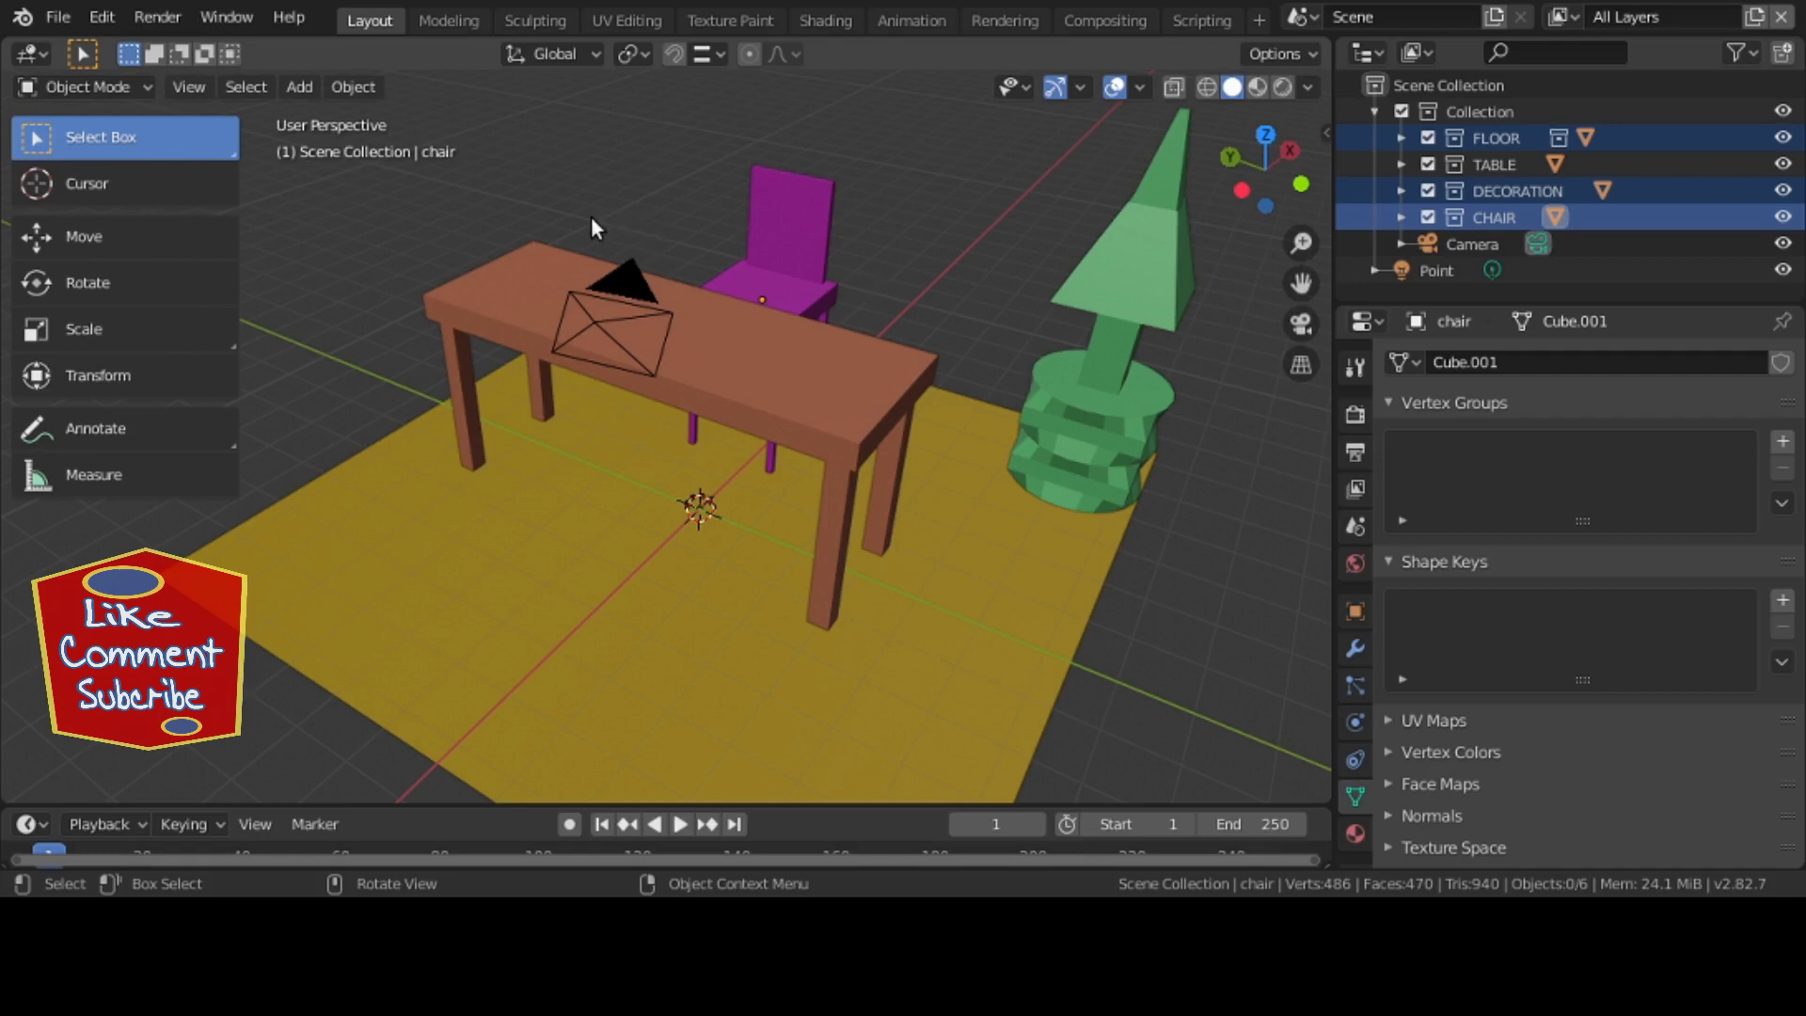
left_click(918, 21)
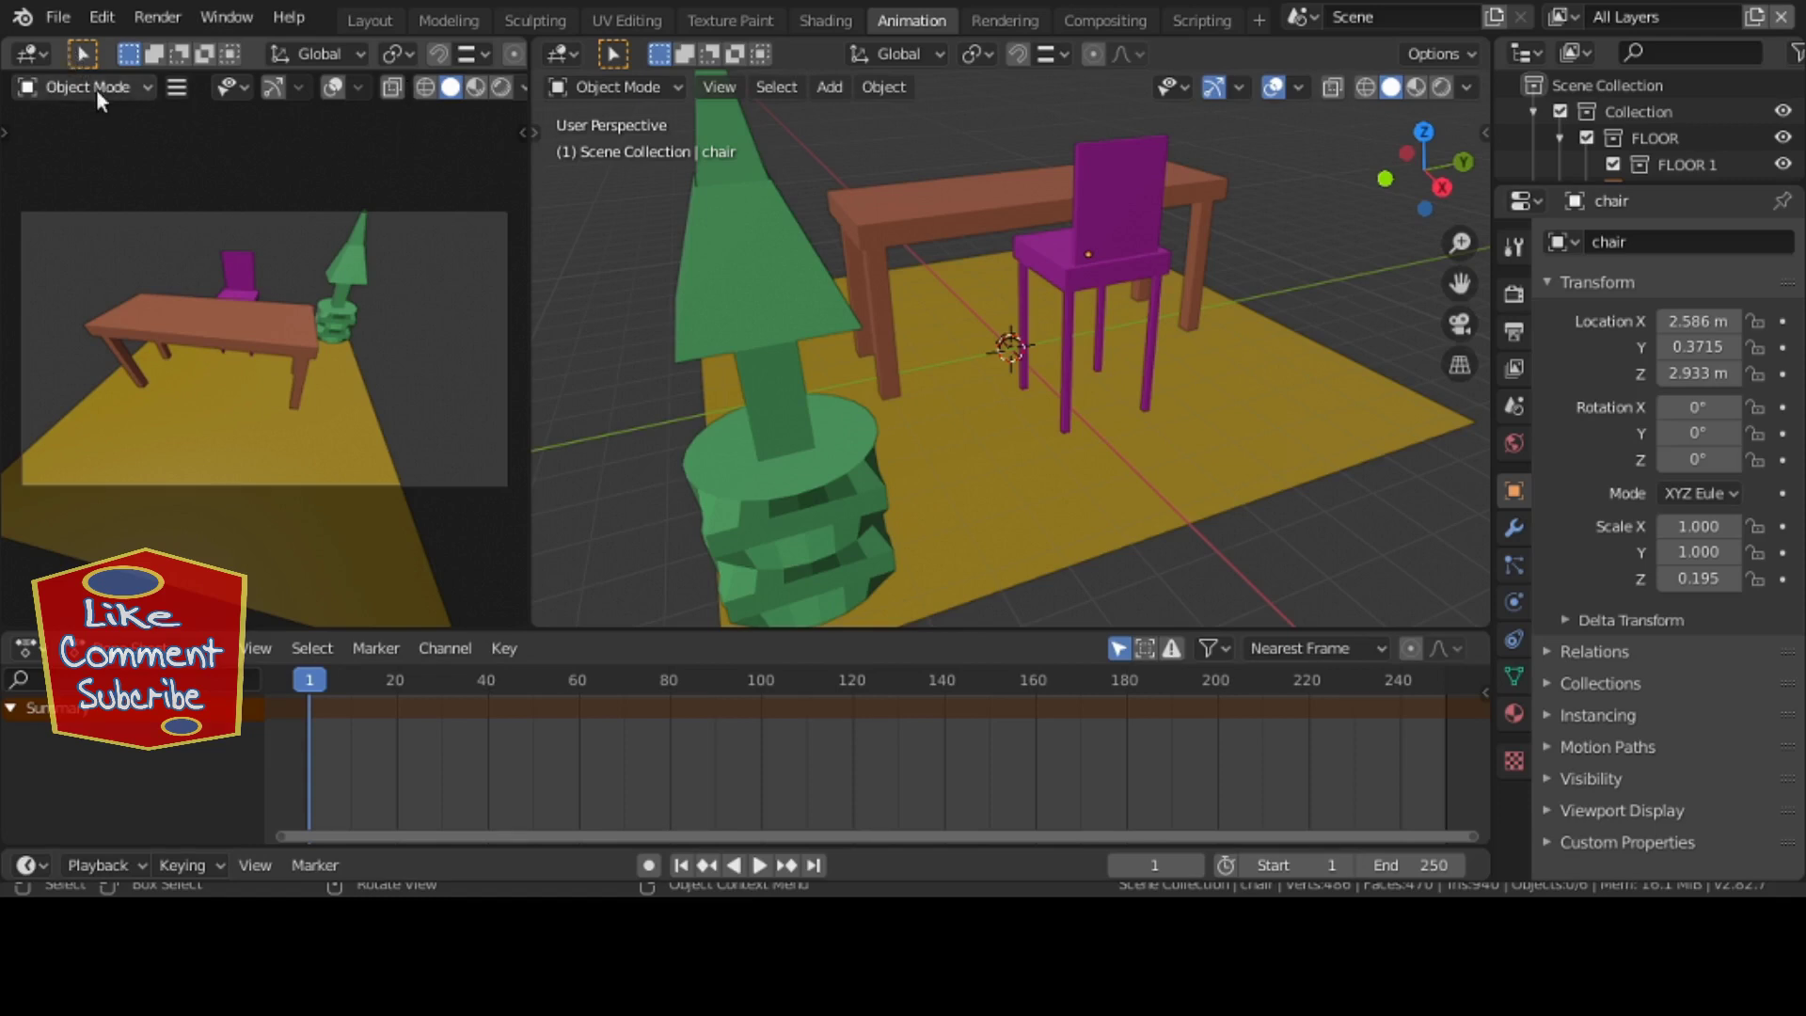
key("t")
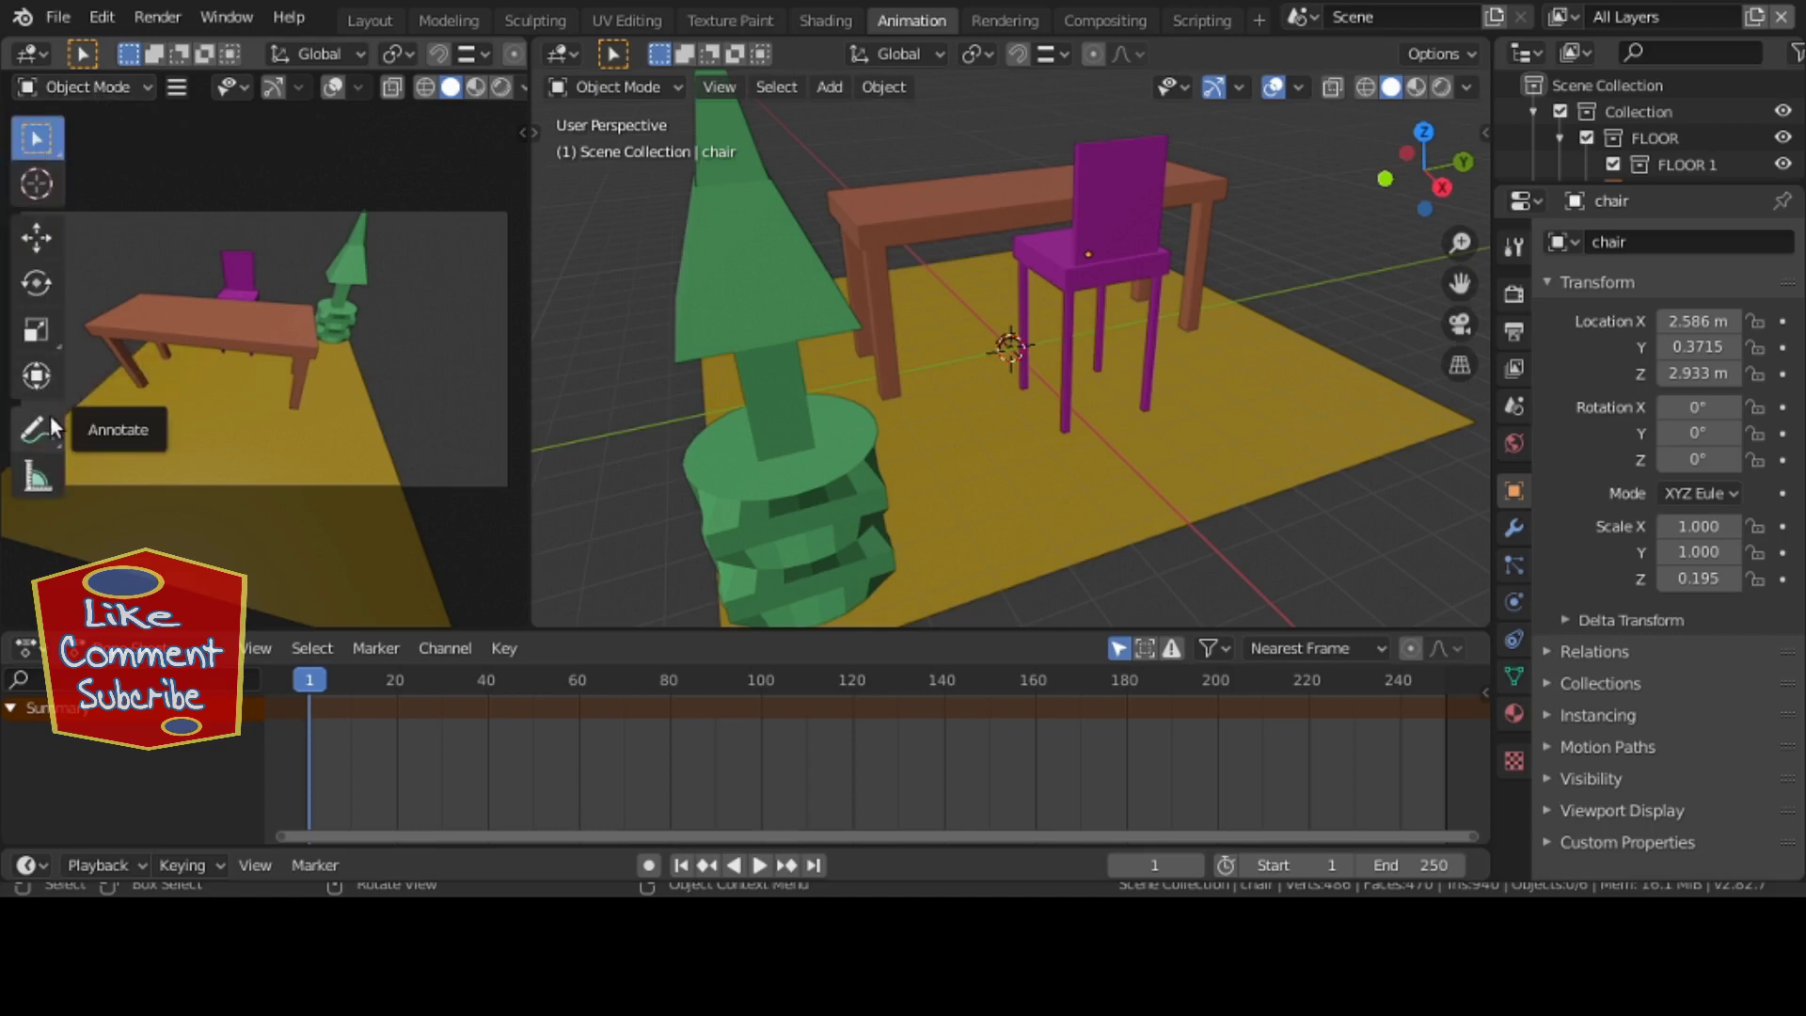
left_click(38, 439)
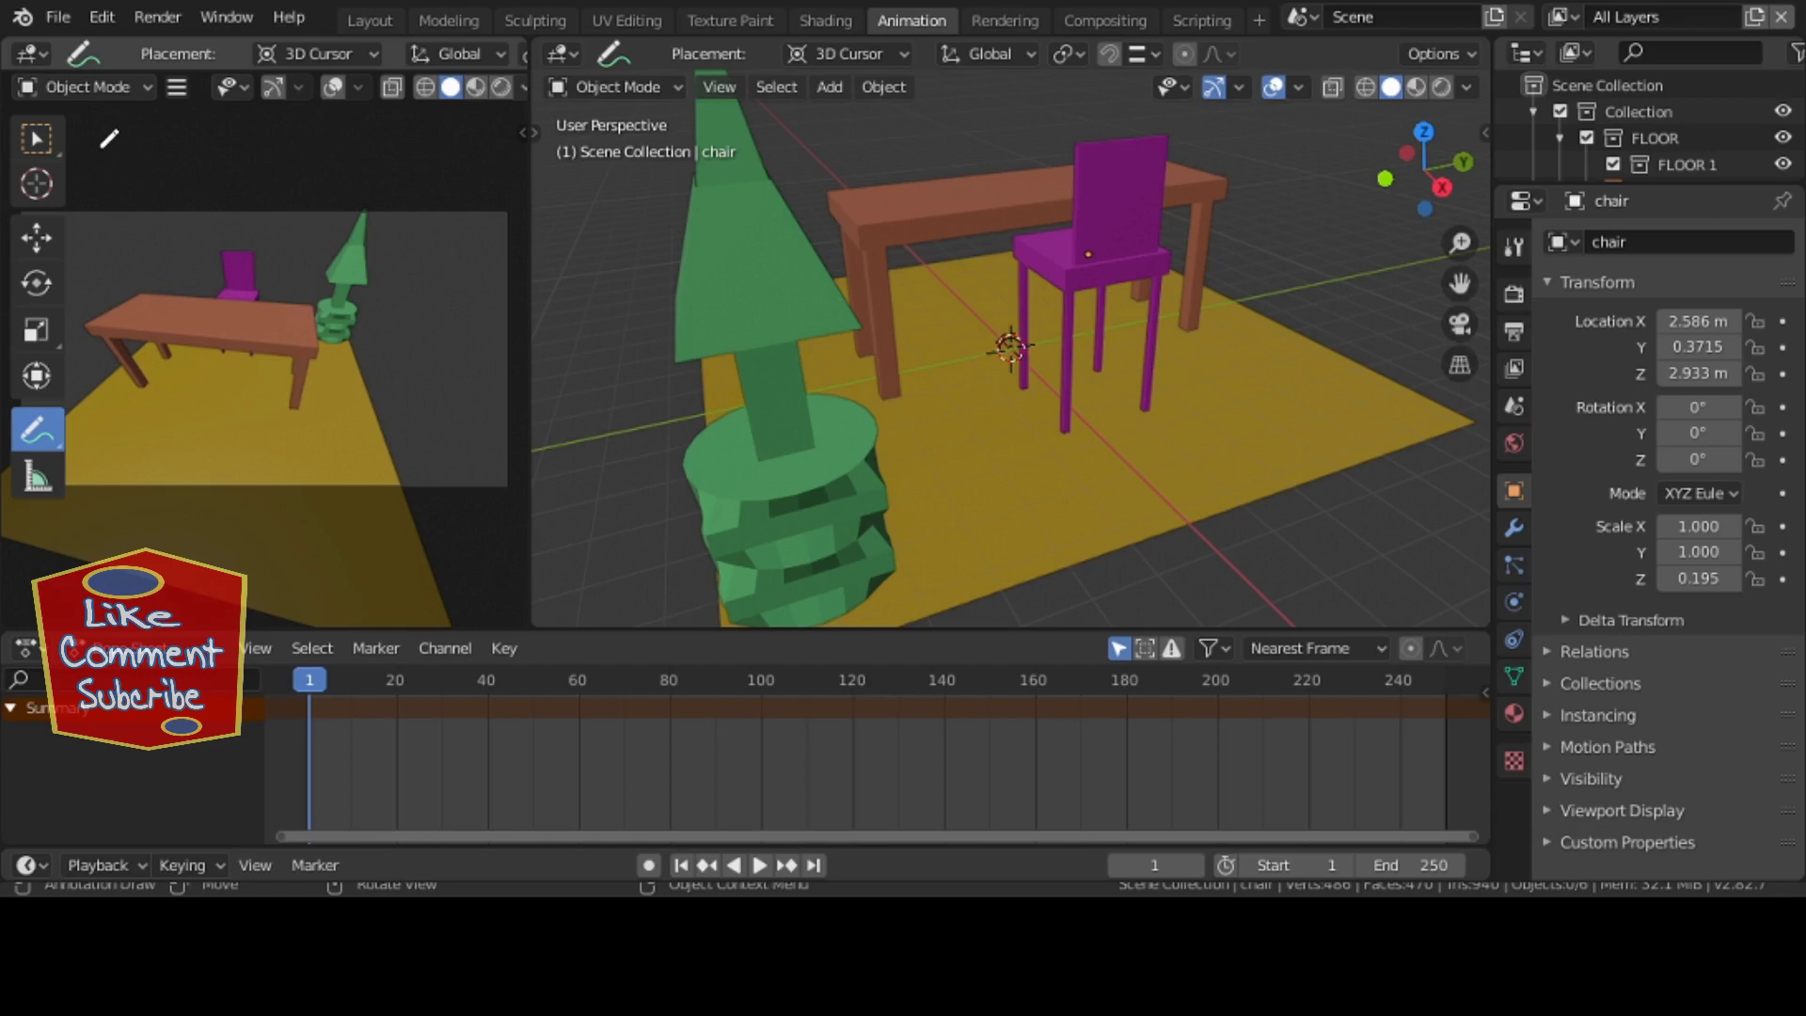
left_click(37, 140)
key("t")
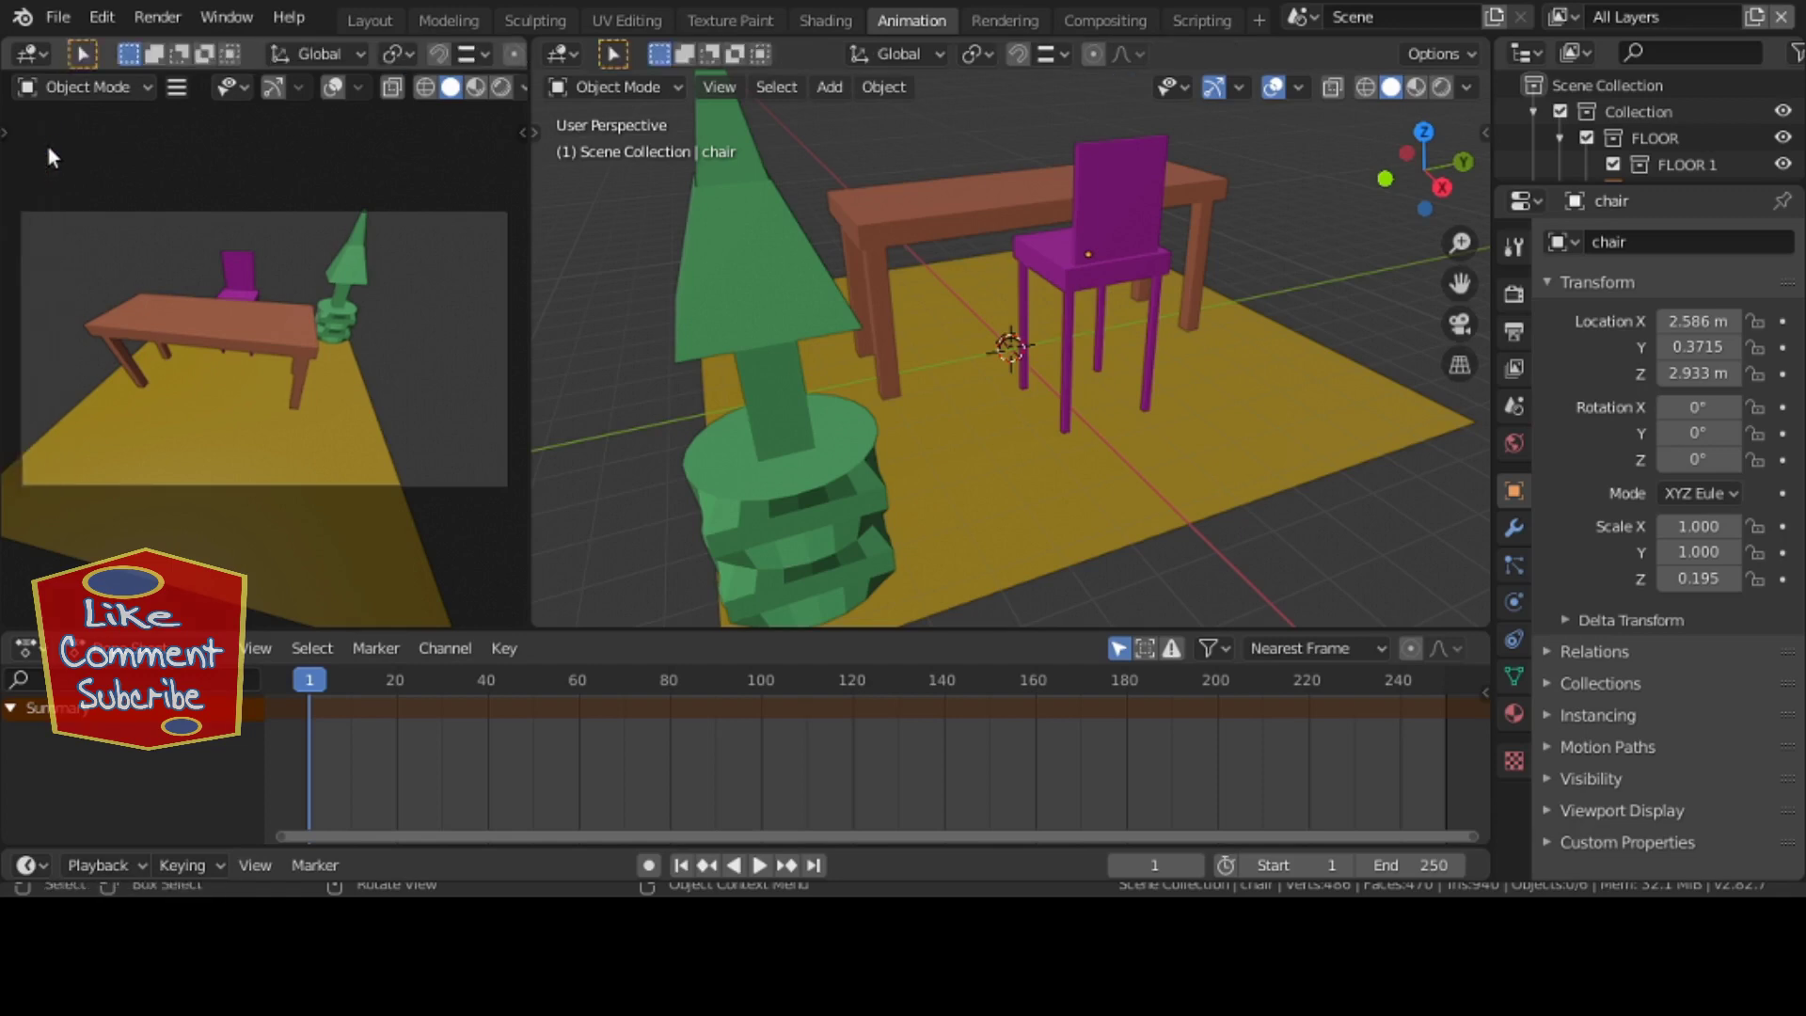
- Change the camera view area to the Dope Sheet's Action Editor and the lower Dope Sheet area to the Nonlinear Animation editor
left_click(33, 54)
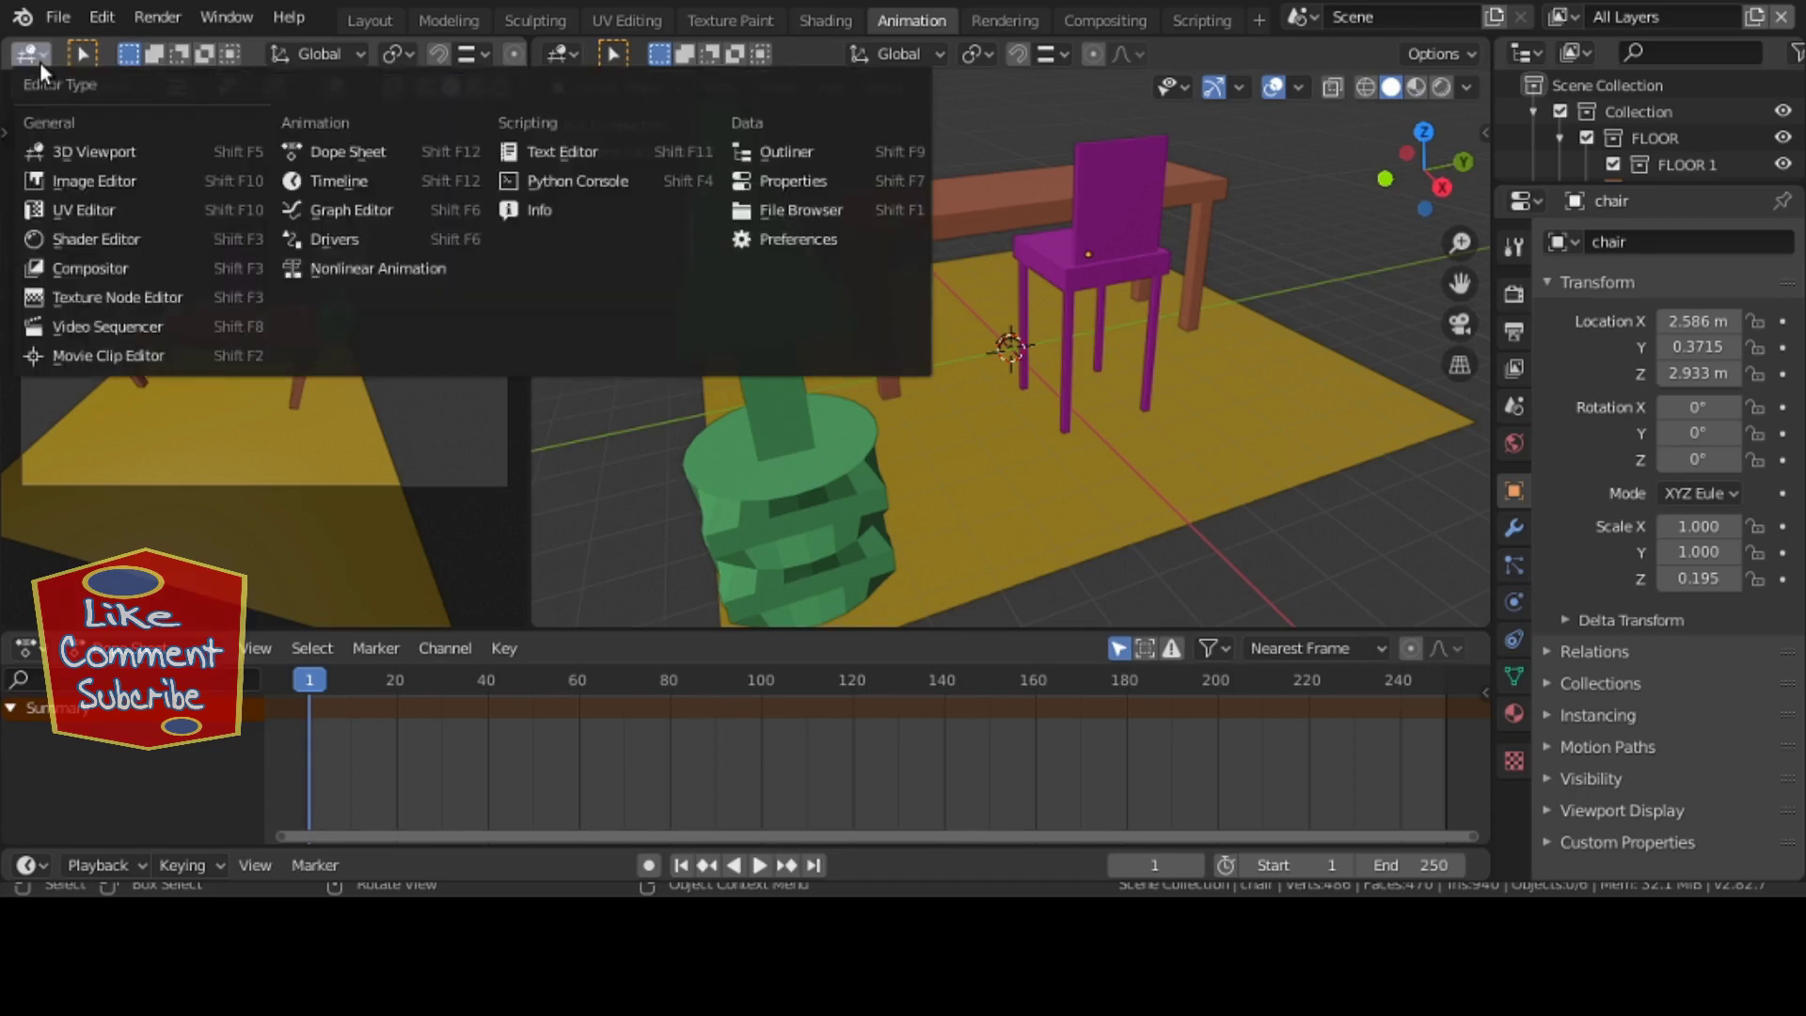
left_click(338, 141)
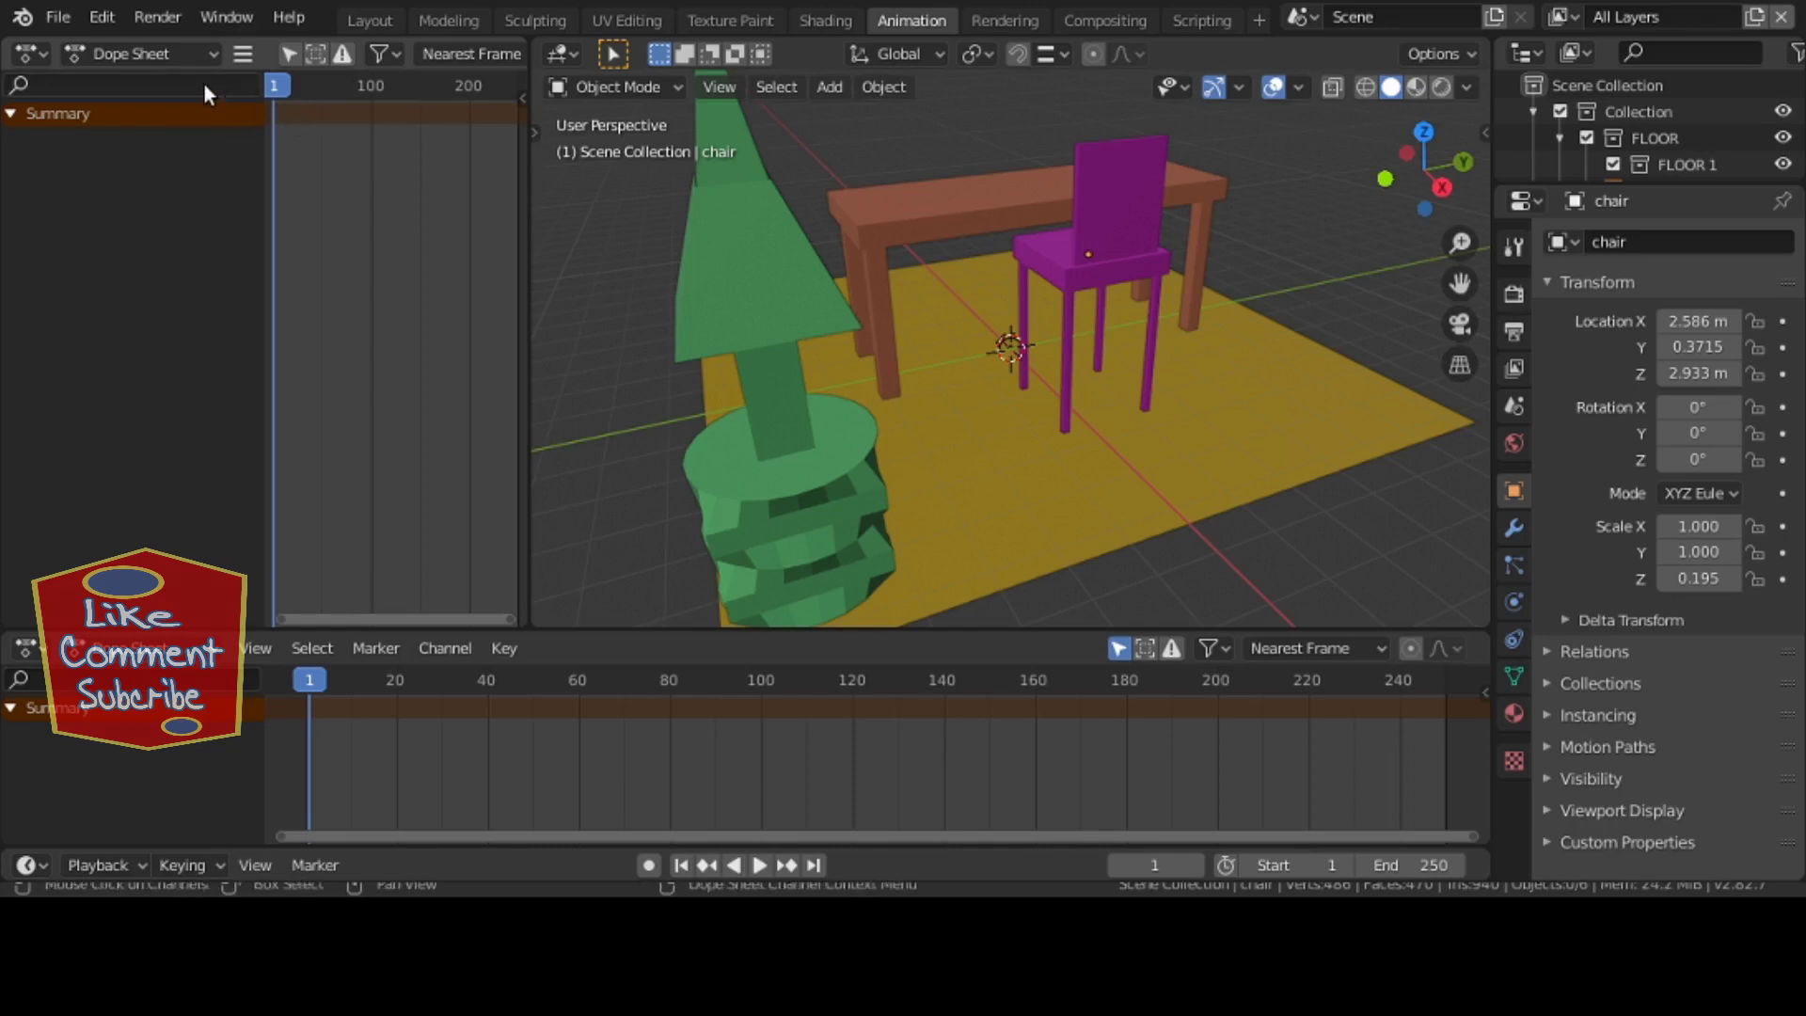
left_click(167, 50)
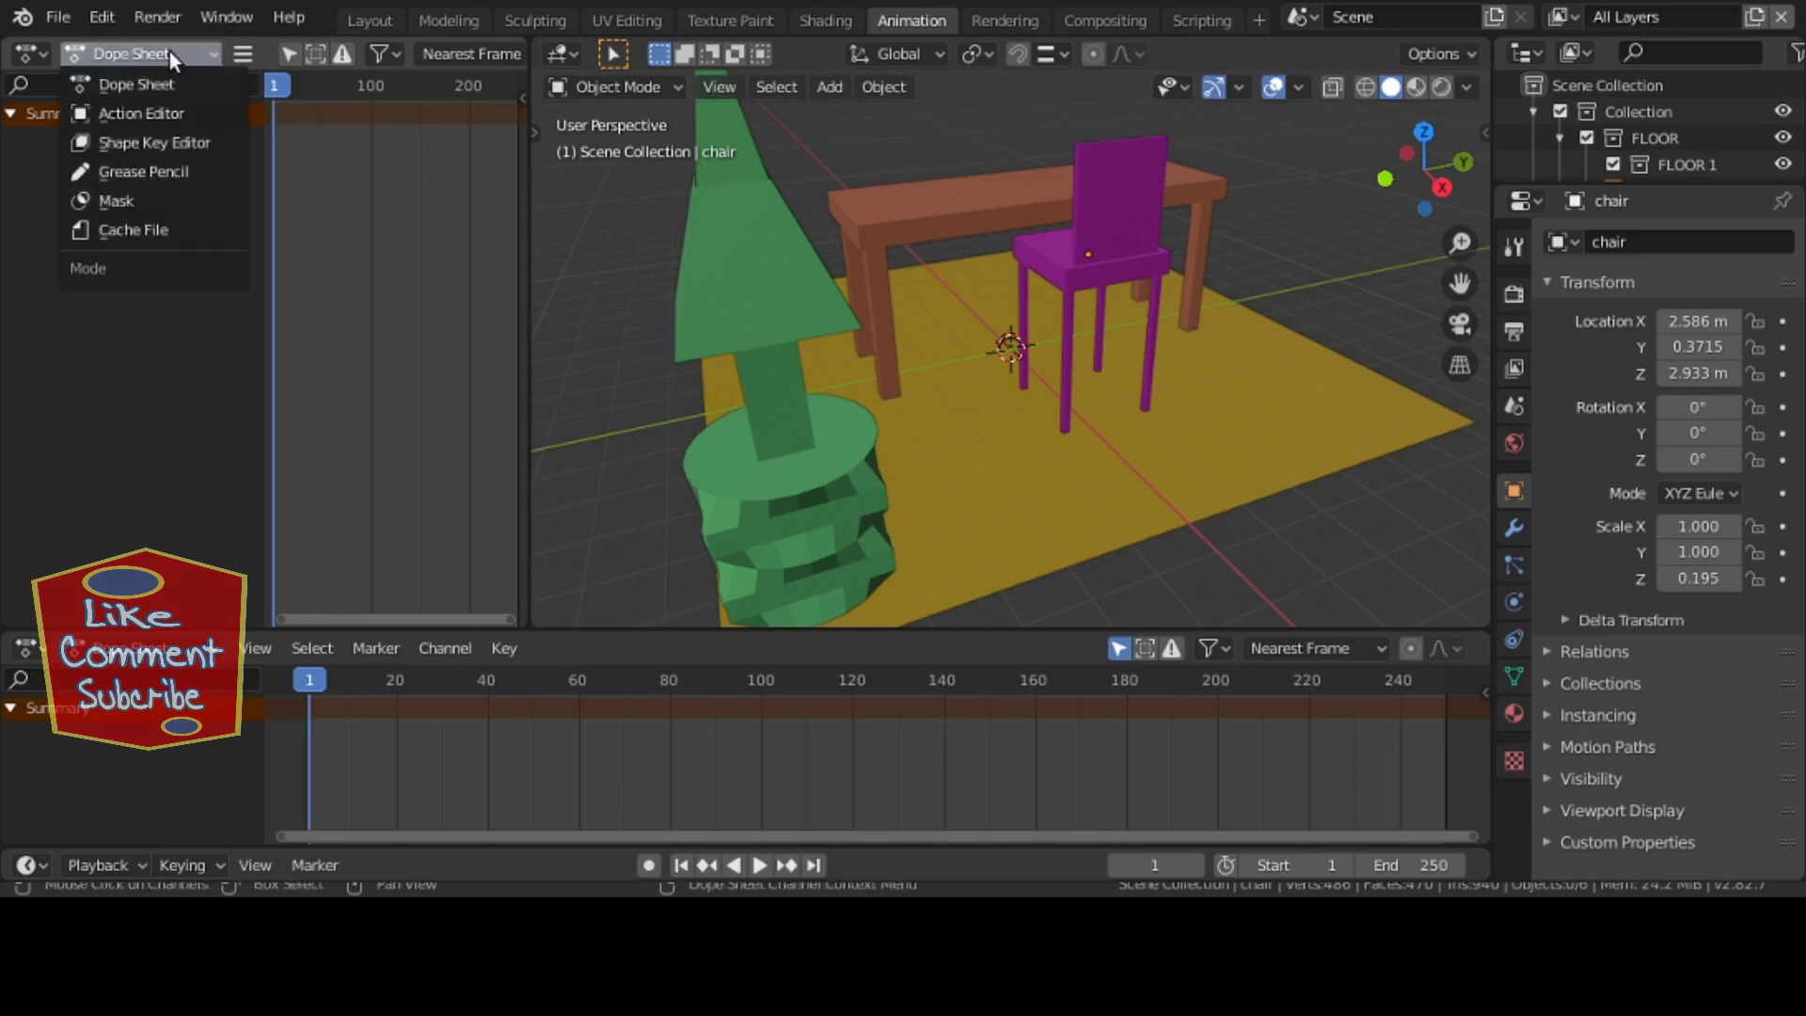
left_click(192, 117)
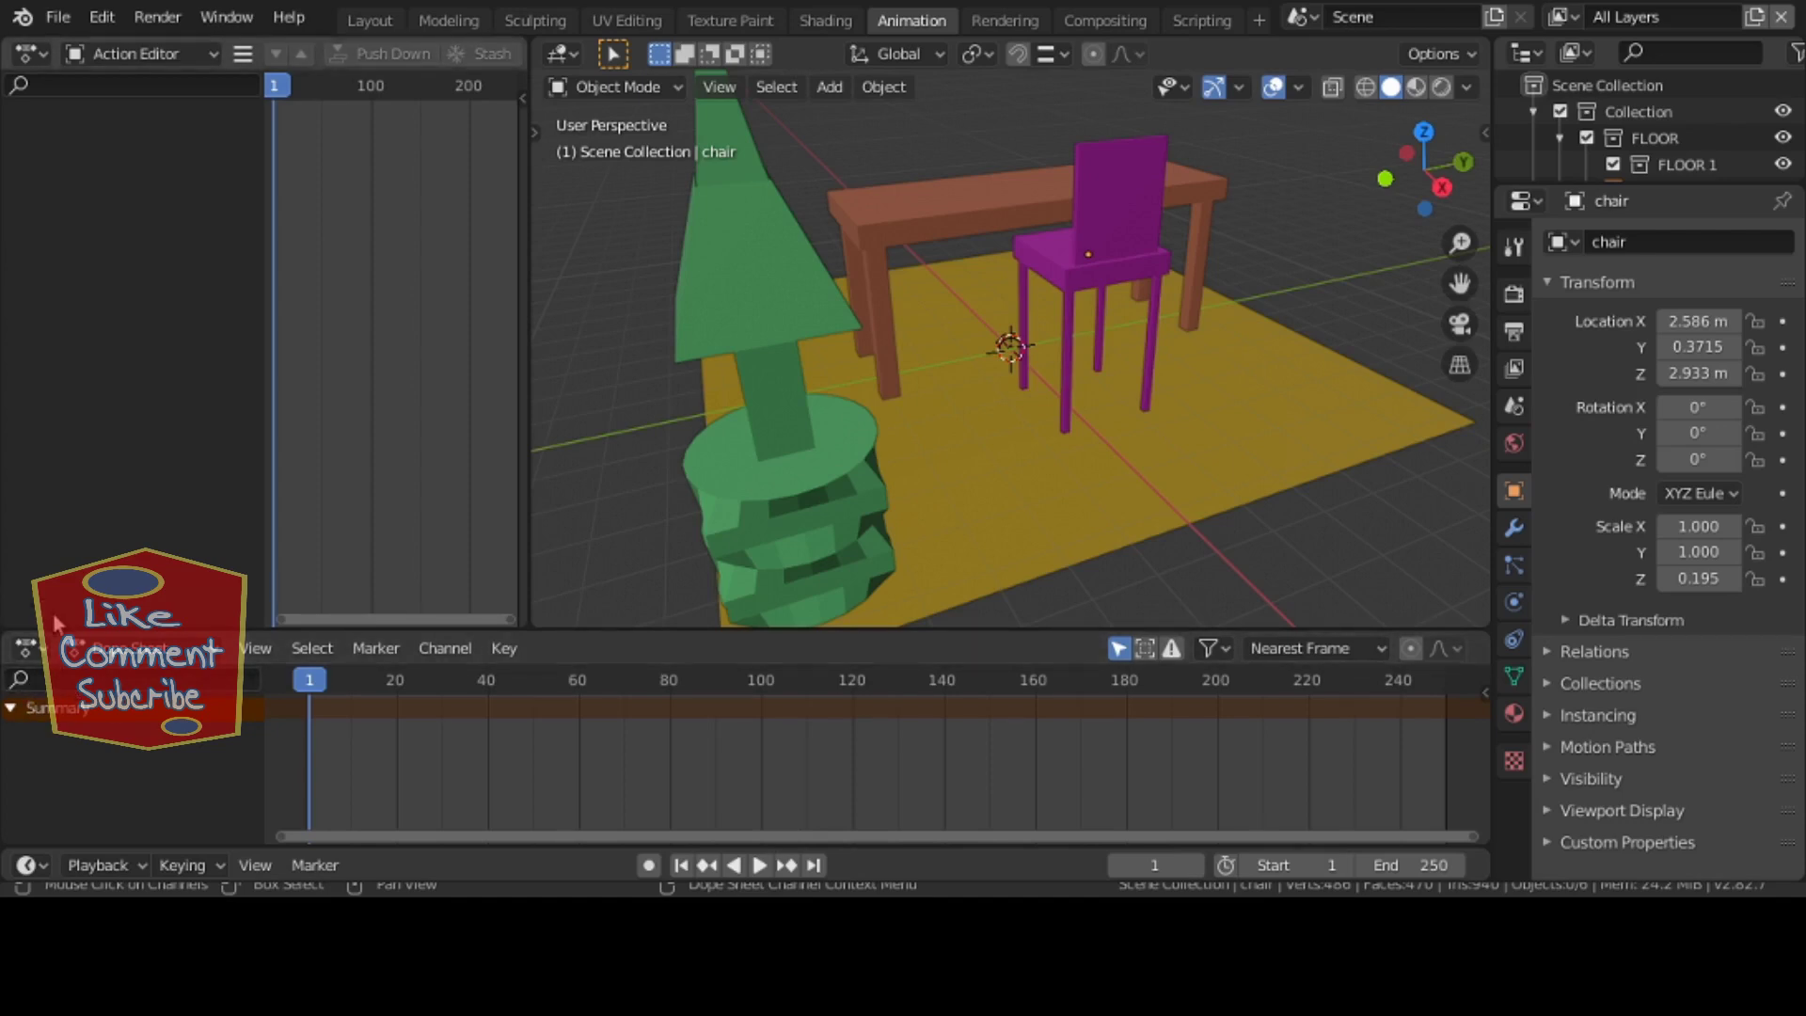
left_click(28, 648)
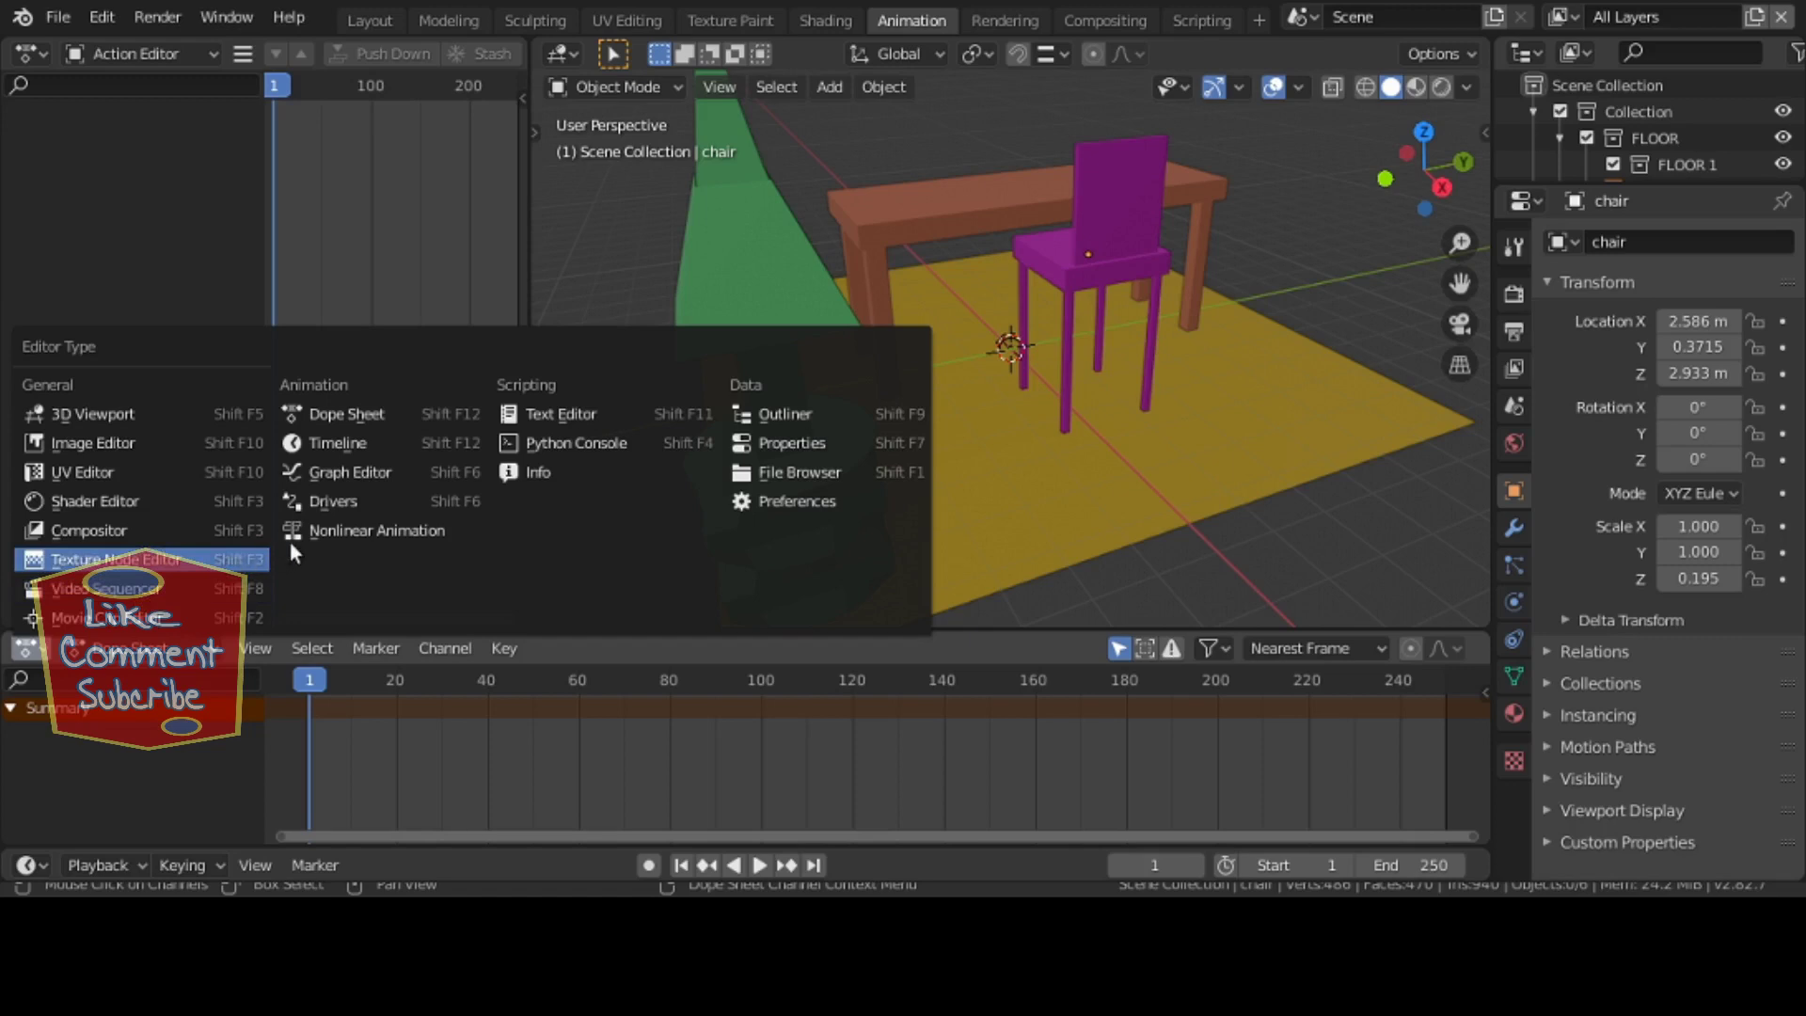
left_click(326, 533)
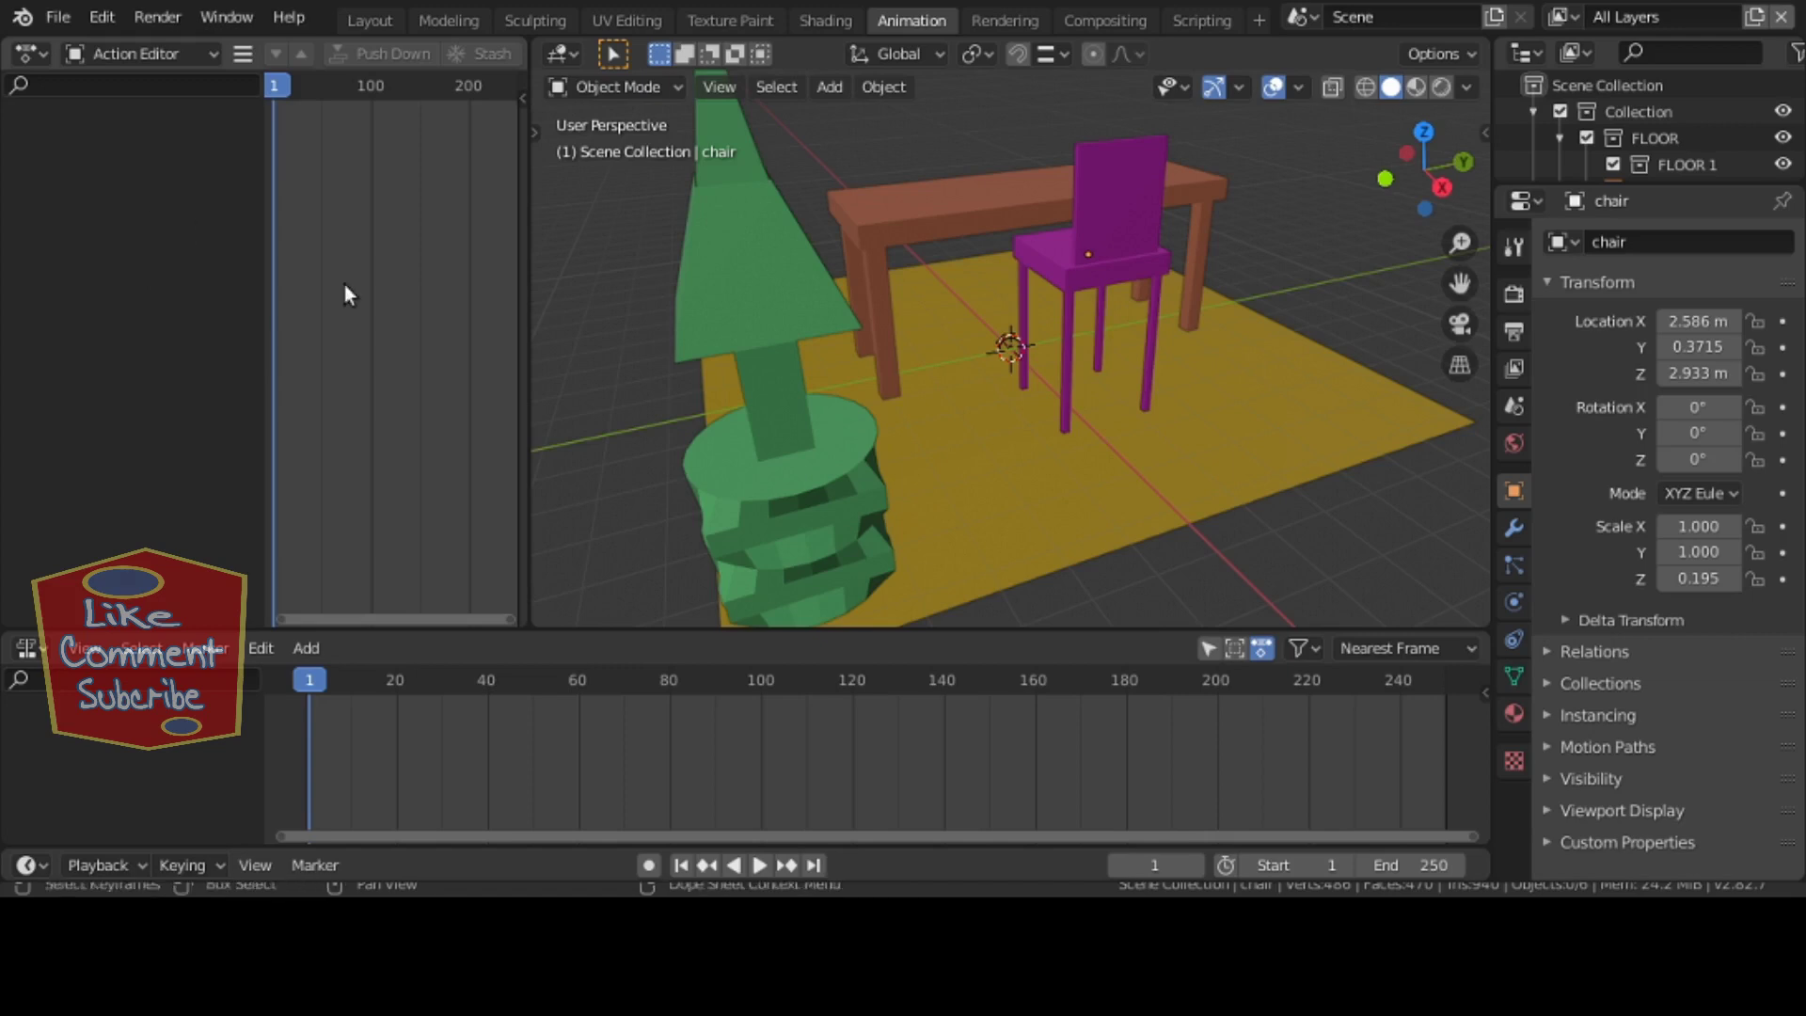
- Activate the Annotate tool in the 3D viewport and delete all objects in the scene
key("t")
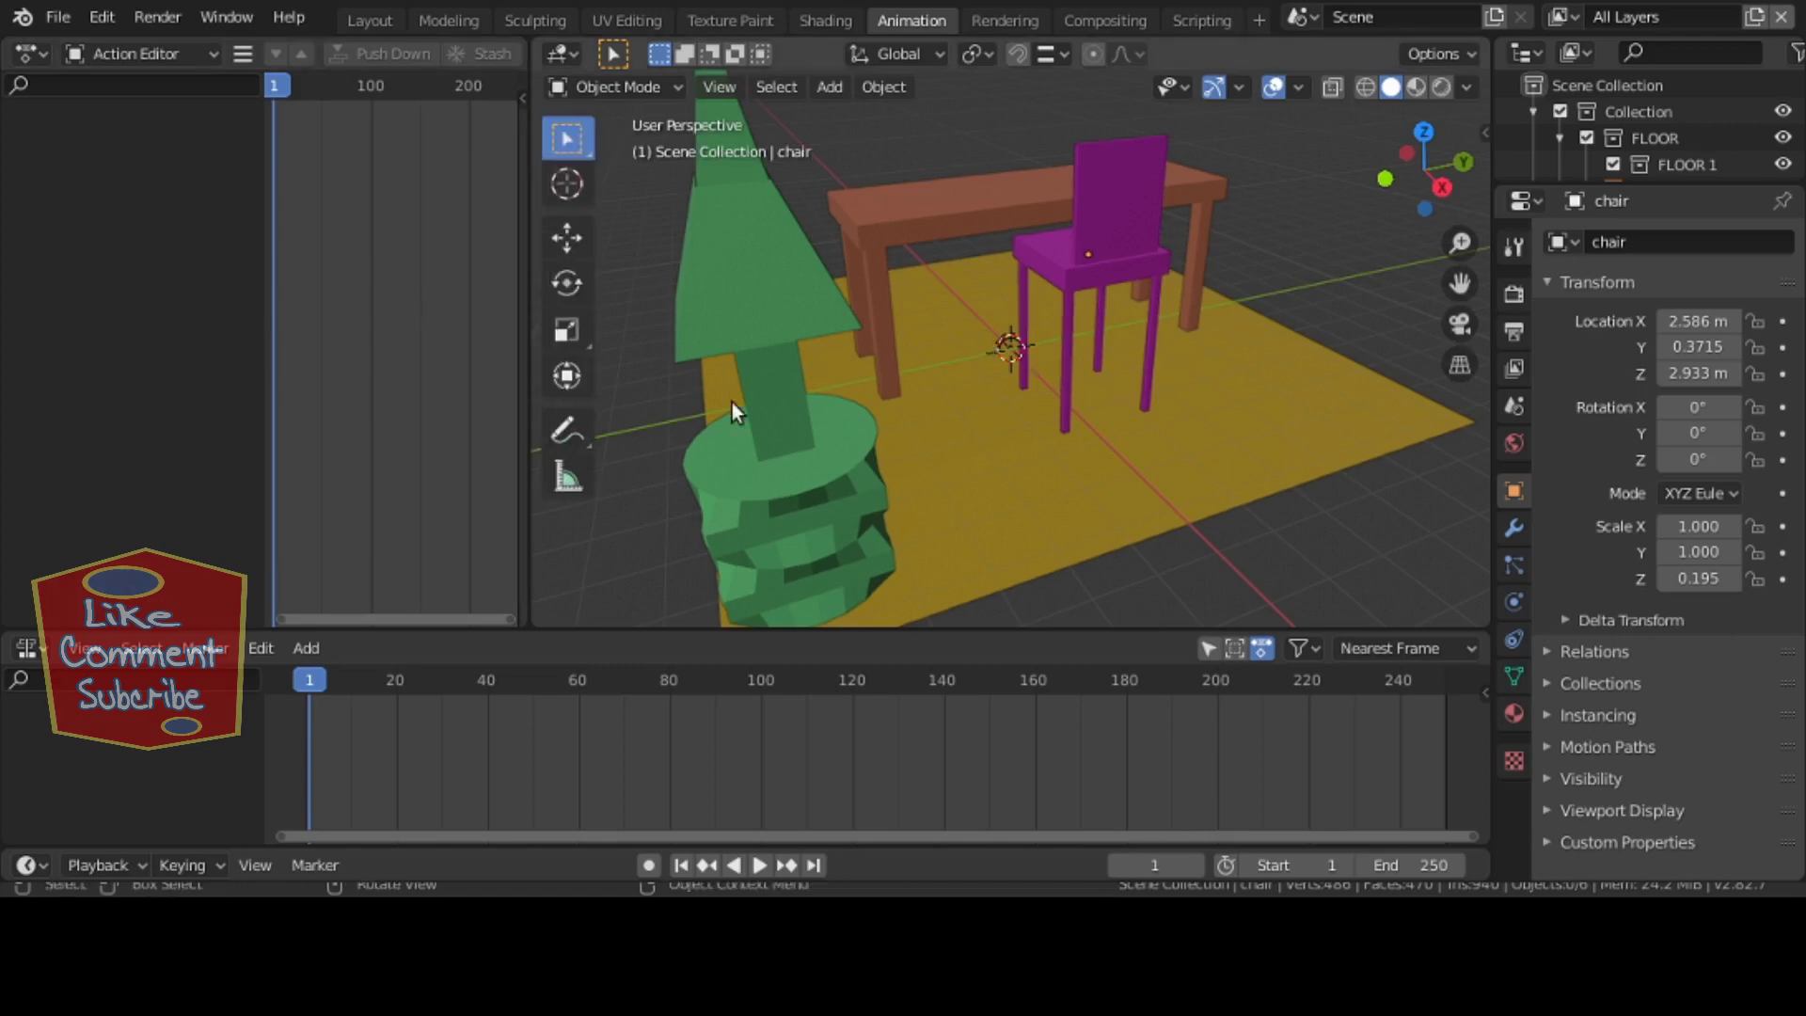
left_click(576, 430)
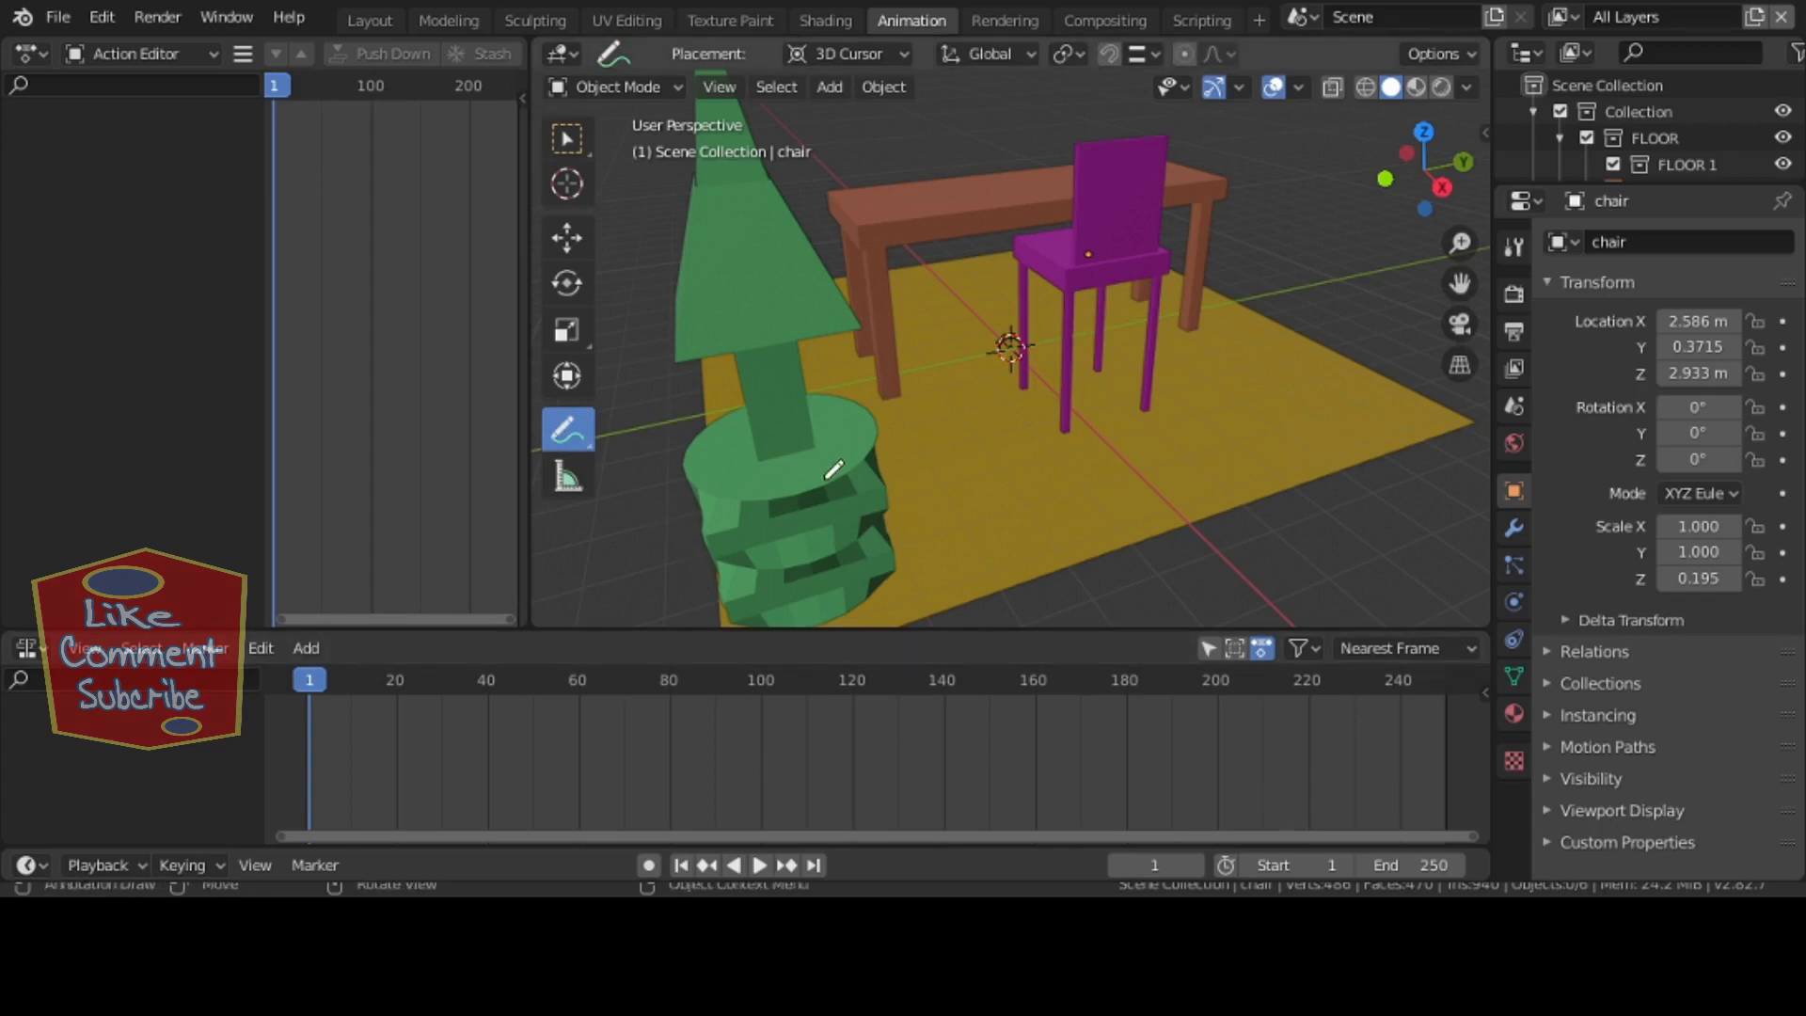
key("a")
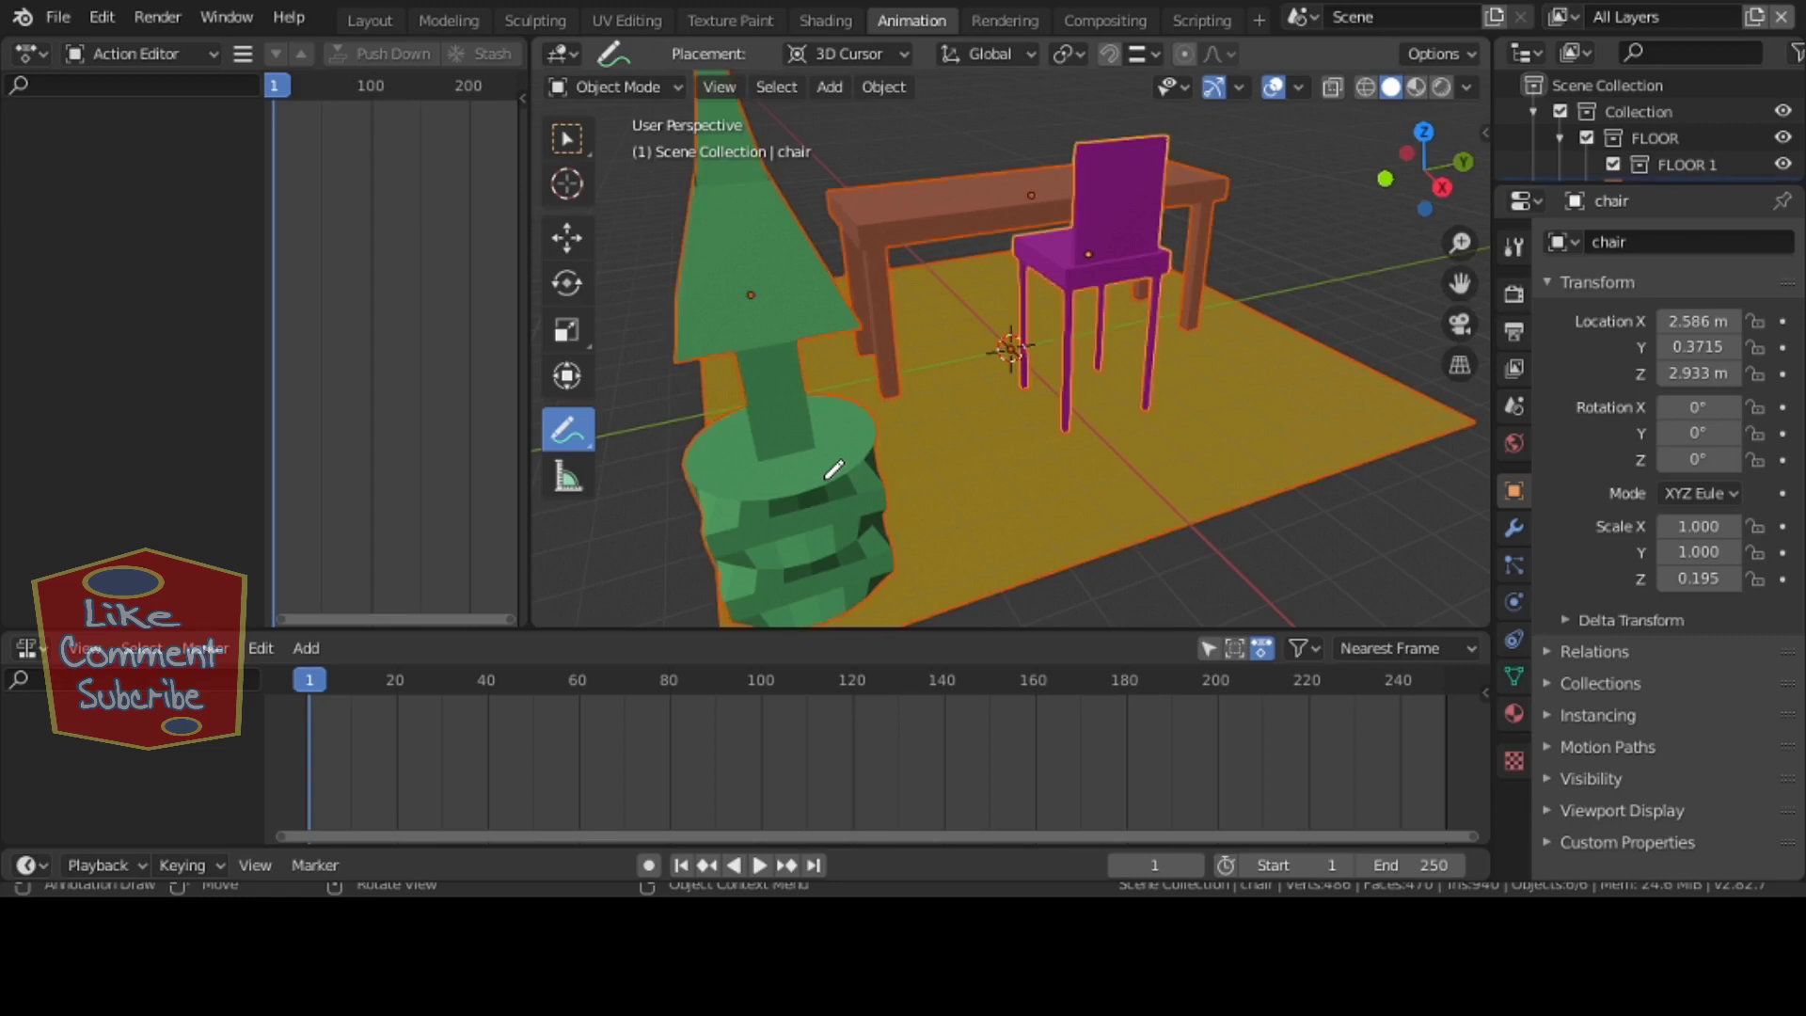
key("Delete")
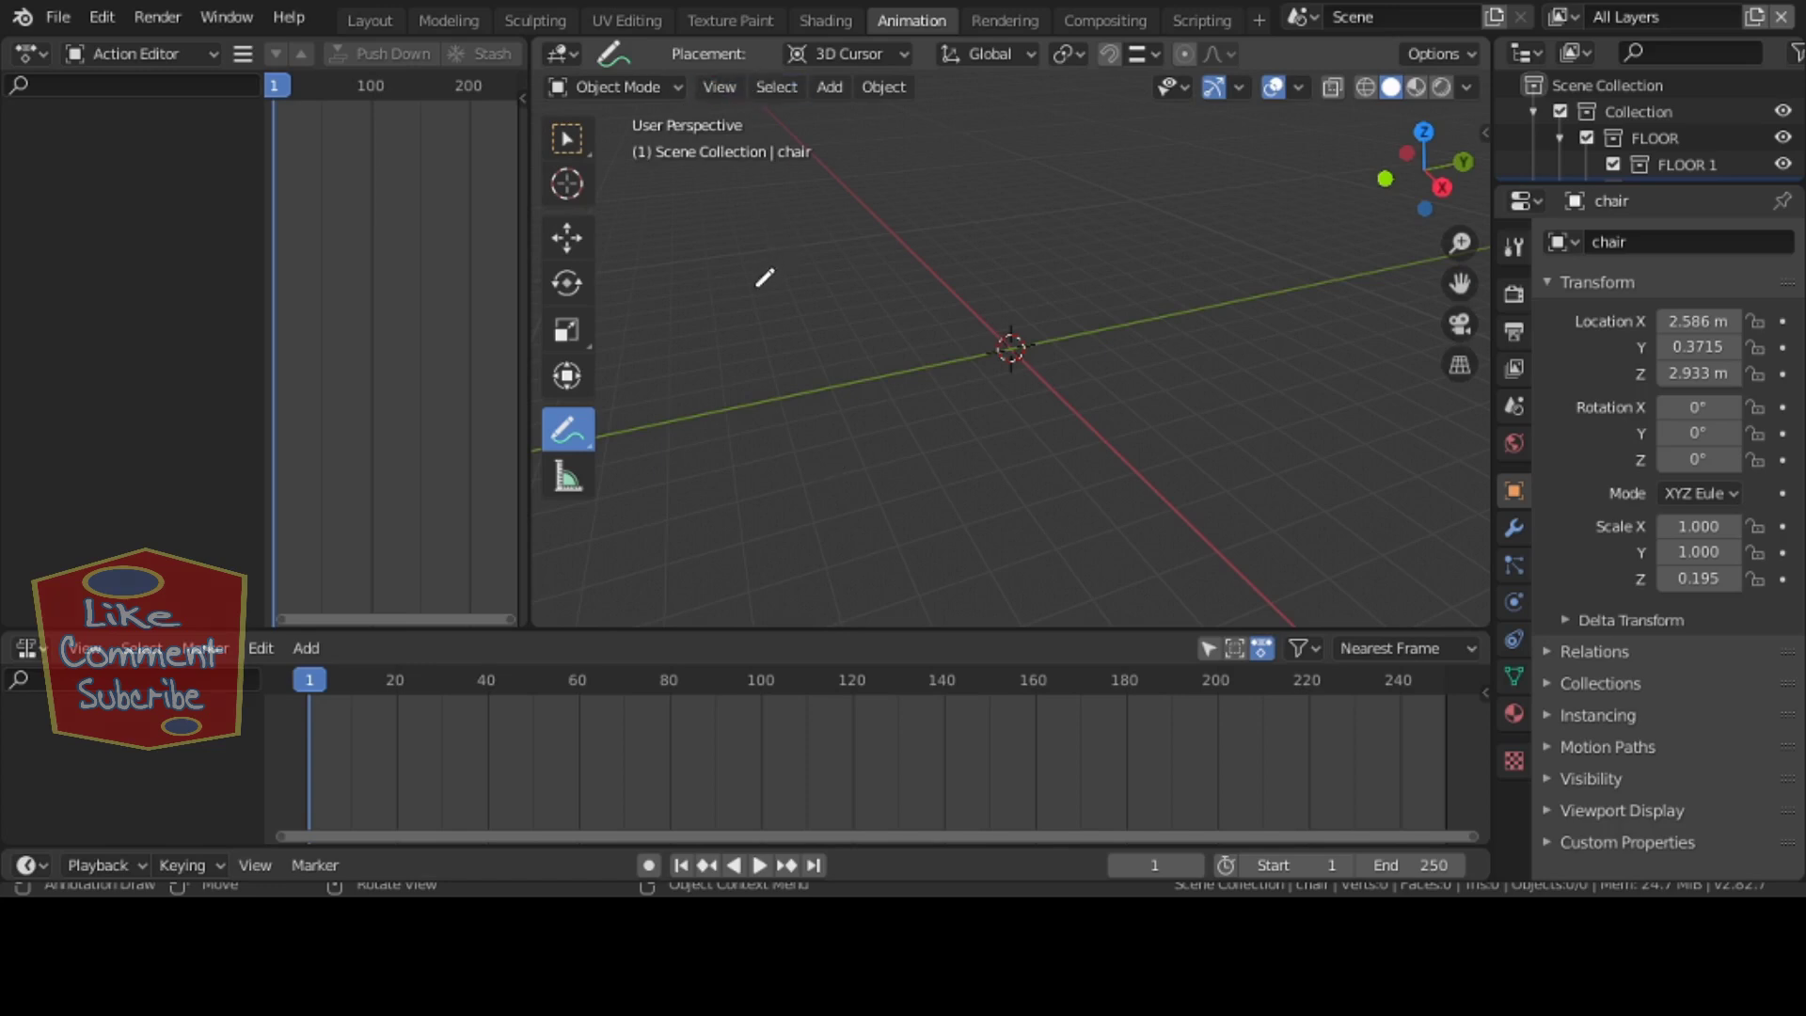
- Annotate the viewport with a double-headed arrow labelled l, points A and B on it, and the word Nonlinear below
mouse_move(757, 286)
left_mouse_down()
mouse_move(1125, 256)
mouse_move(1106, 278)
left_mouse_up()
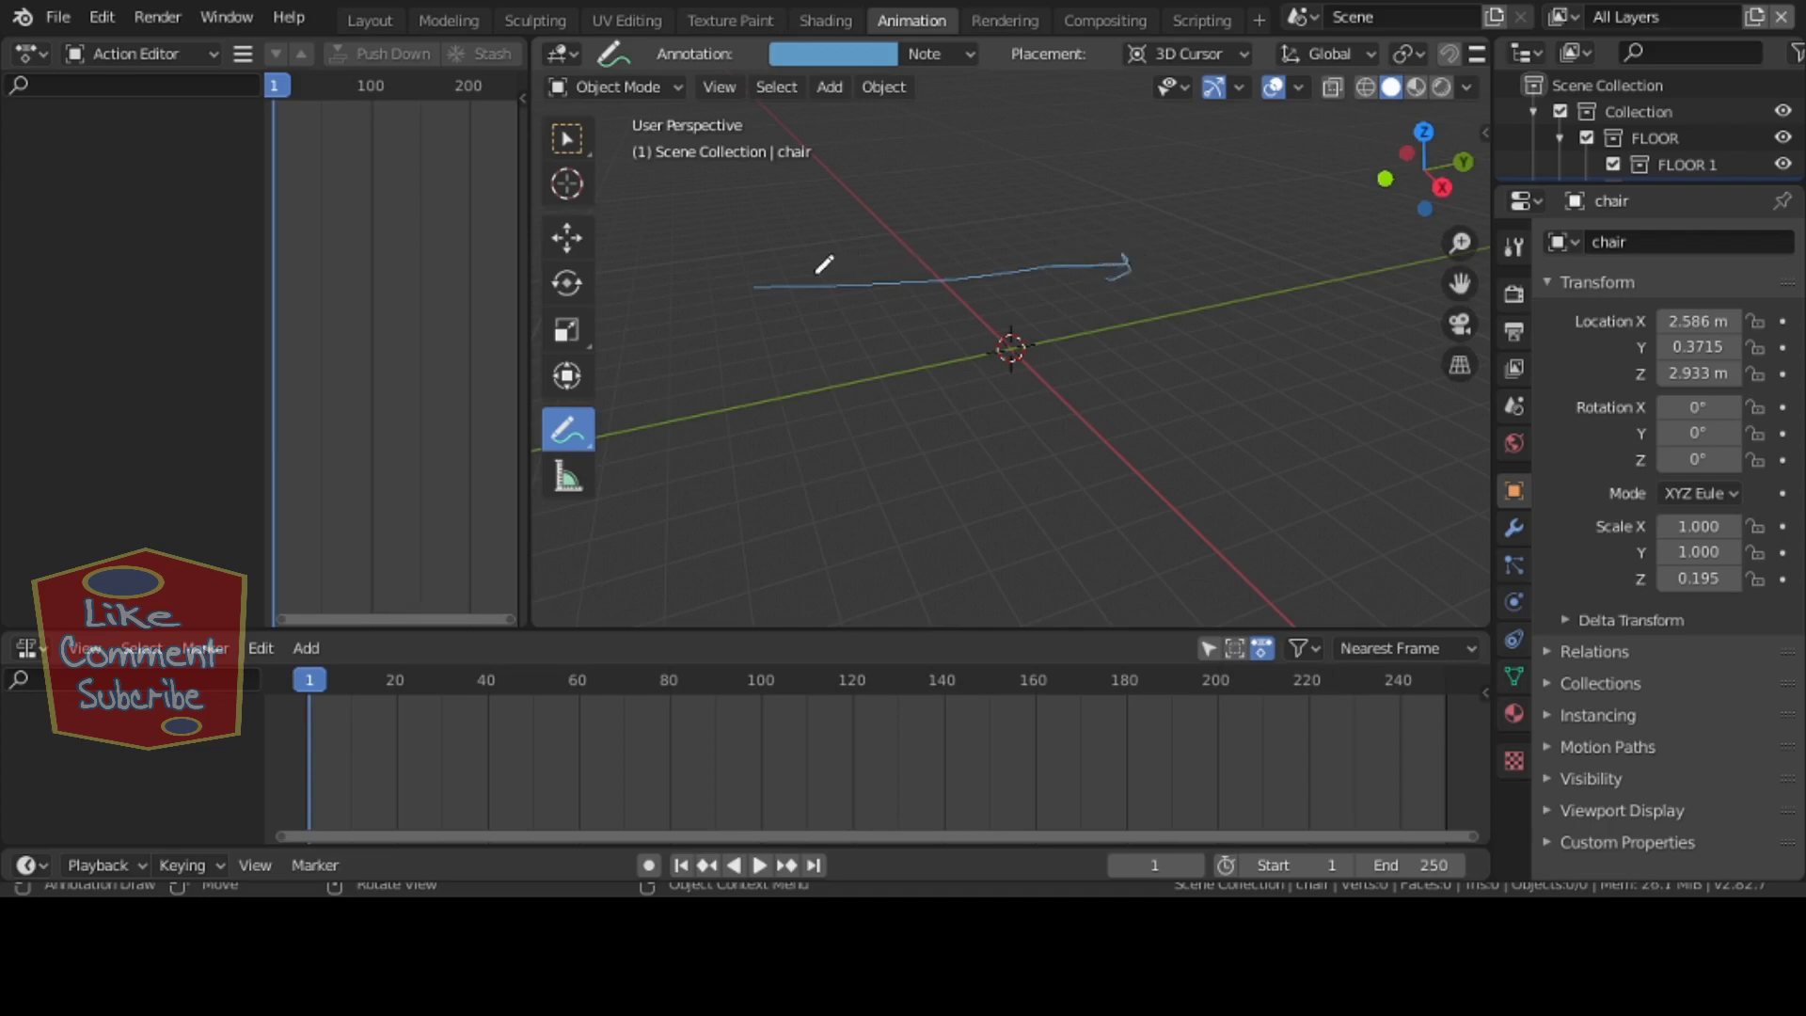
mouse_move(773, 275)
left_mouse_down()
mouse_move(756, 291)
mouse_move(774, 312)
left_mouse_up()
mouse_move(904, 227)
left_mouse_down()
mouse_move(889, 277)
mouse_move(897, 261)
left_mouse_up()
mouse_move(777, 282)
left_mouse_down()
mouse_move(878, 287)
mouse_move(799, 341)
left_mouse_up()
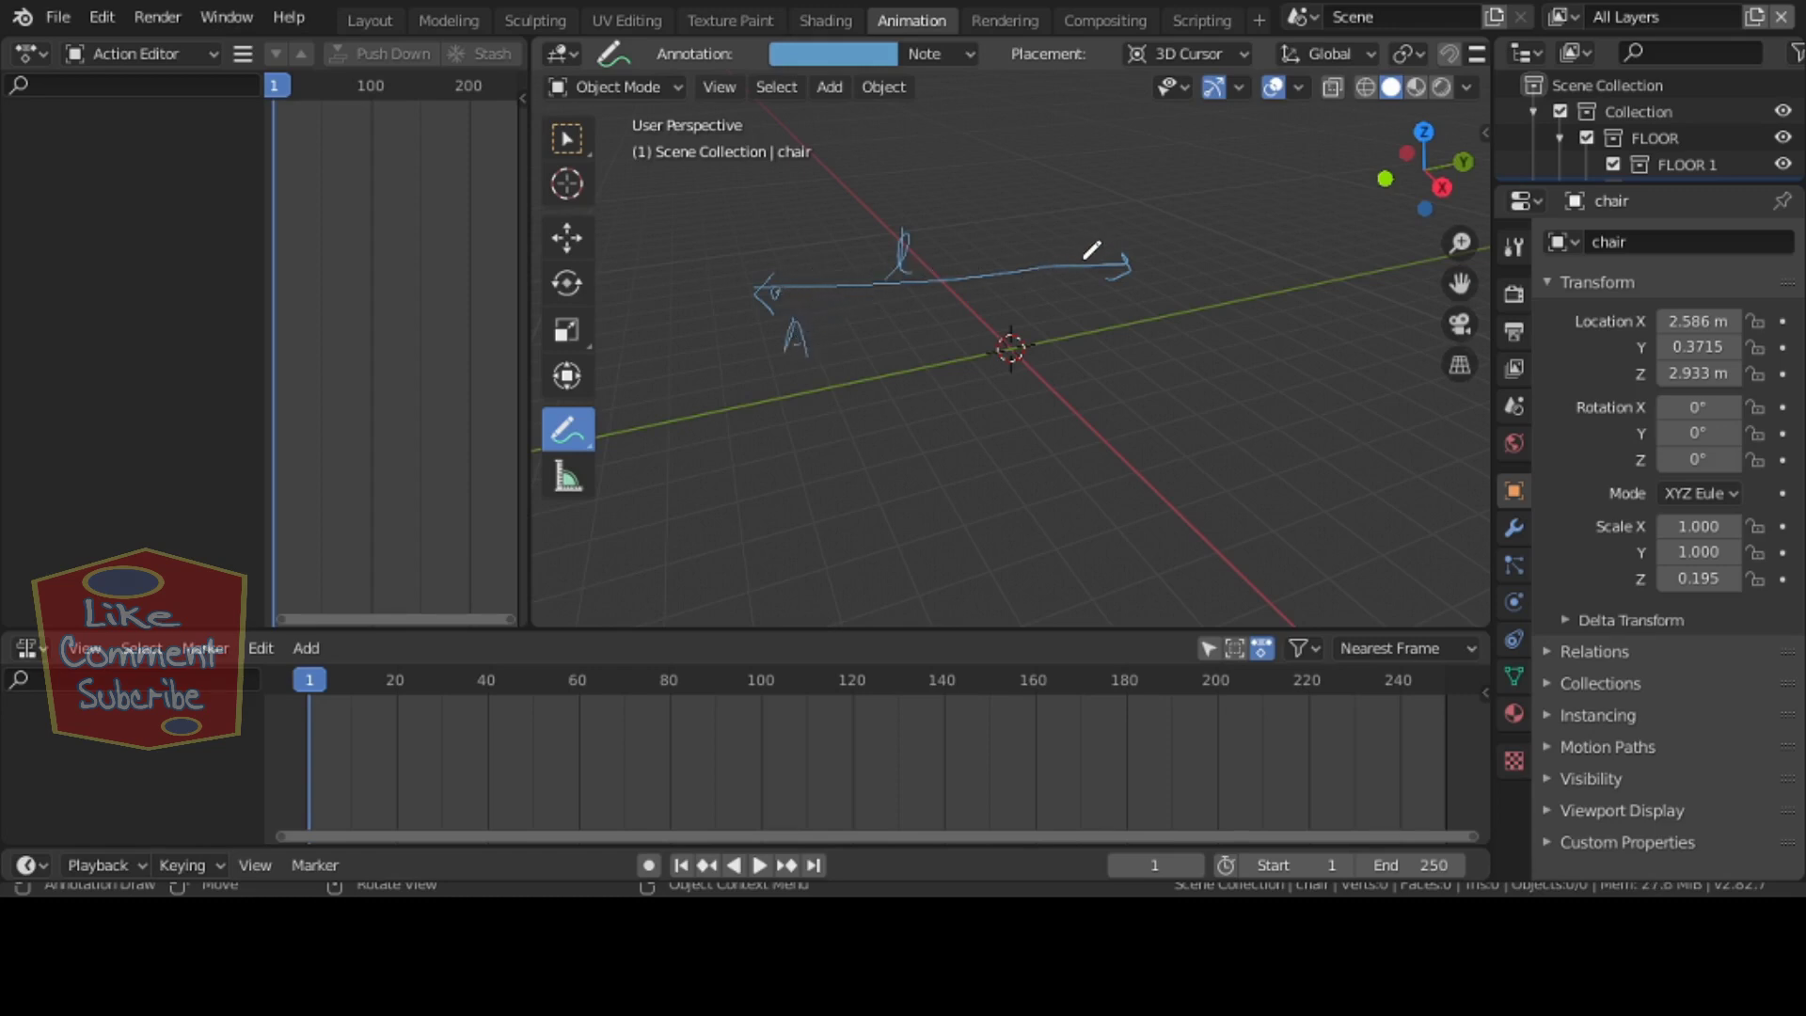
left_click_drag(1073, 297, 1084, 311)
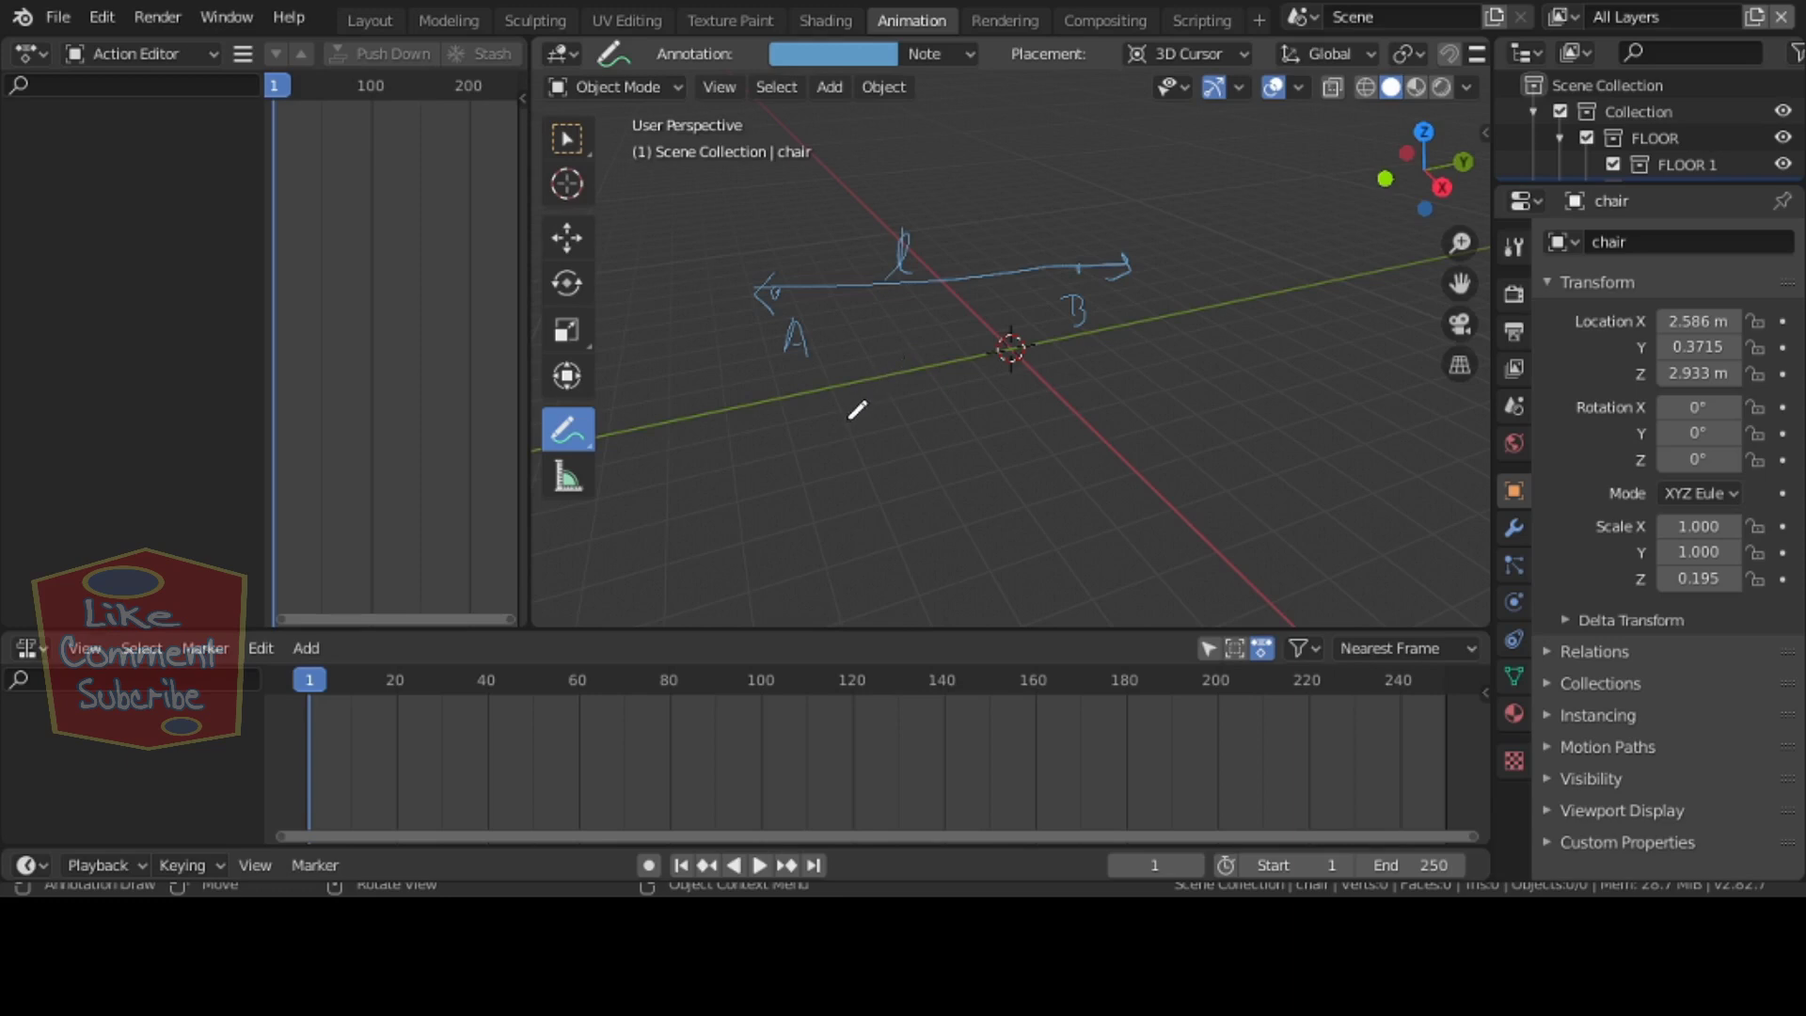
mouse_move(852, 406)
left_mouse_down()
mouse_move(857, 450)
mouse_move(852, 414)
mouse_move(880, 445)
mouse_move(935, 442)
mouse_move(943, 420)
mouse_move(1039, 438)
mouse_move(1062, 407)
mouse_move(1061, 437)
mouse_move(1110, 411)
mouse_move(1150, 404)
left_mouse_up()
left_click(999, 405)
- Draw three staggered, overlapping double-headed arrows labelled m, K and X under the word Nonlinear
left_click_drag(743, 516, 931, 518)
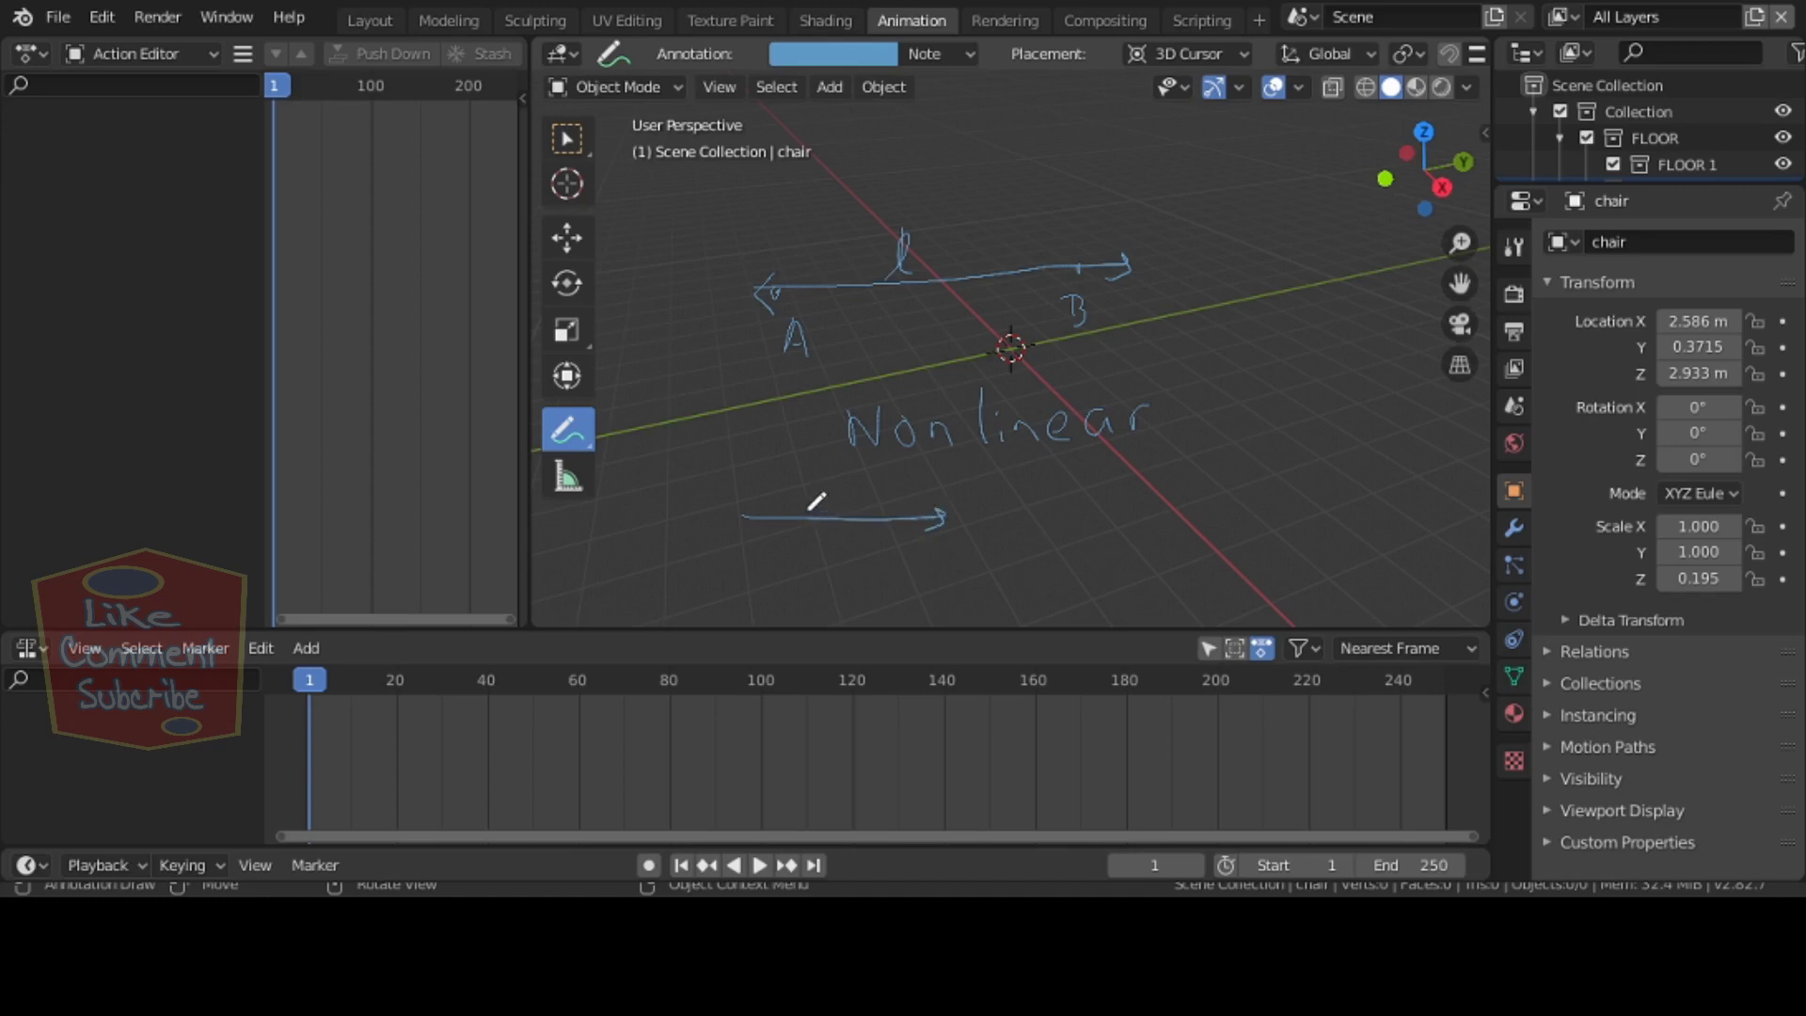
mouse_move(758, 500)
left_mouse_down()
mouse_move(762, 529)
mouse_move(842, 491)
mouse_move(850, 504)
left_mouse_up()
left_click_drag(915, 557, 1072, 561)
left_click_drag(917, 546, 911, 575)
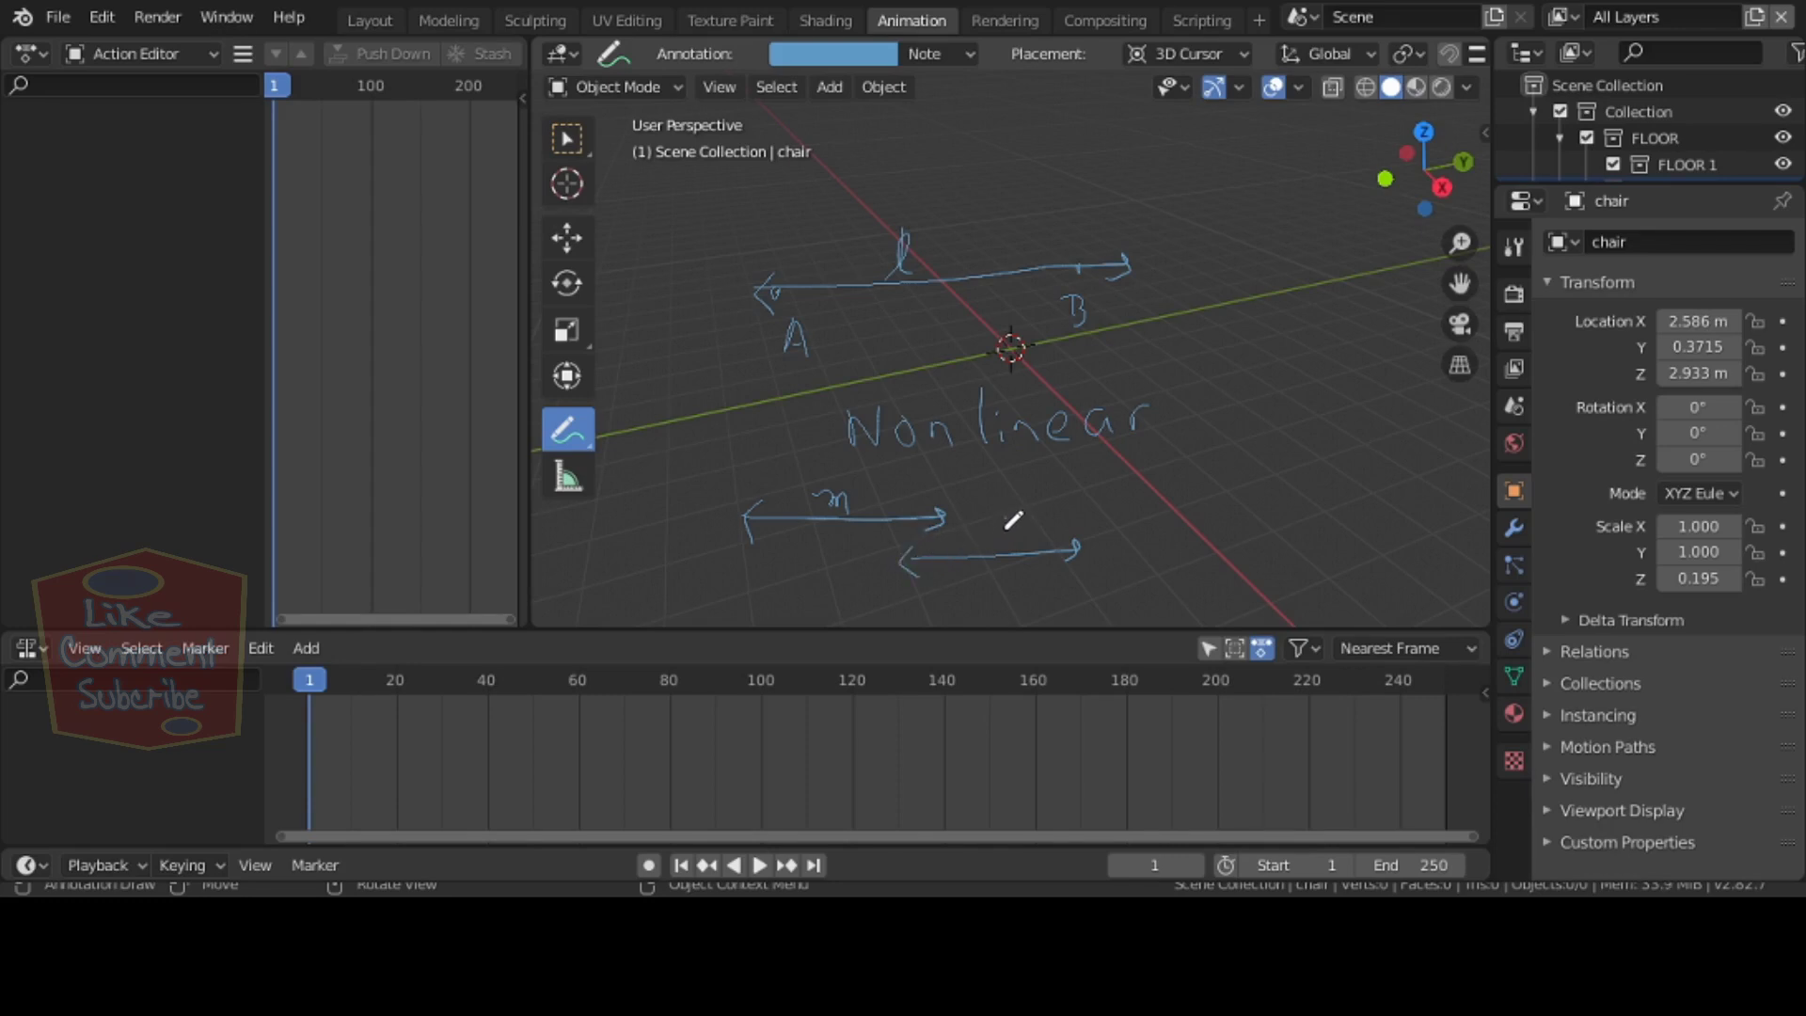
mouse_move(1006, 523)
left_mouse_down()
mouse_move(1002, 544)
mouse_move(1030, 532)
left_mouse_up()
left_click_drag(788, 591, 910, 608)
mouse_move(788, 589)
left_mouse_down()
mouse_move(798, 619)
mouse_move(849, 567)
mouse_move(855, 587)
left_mouse_up()
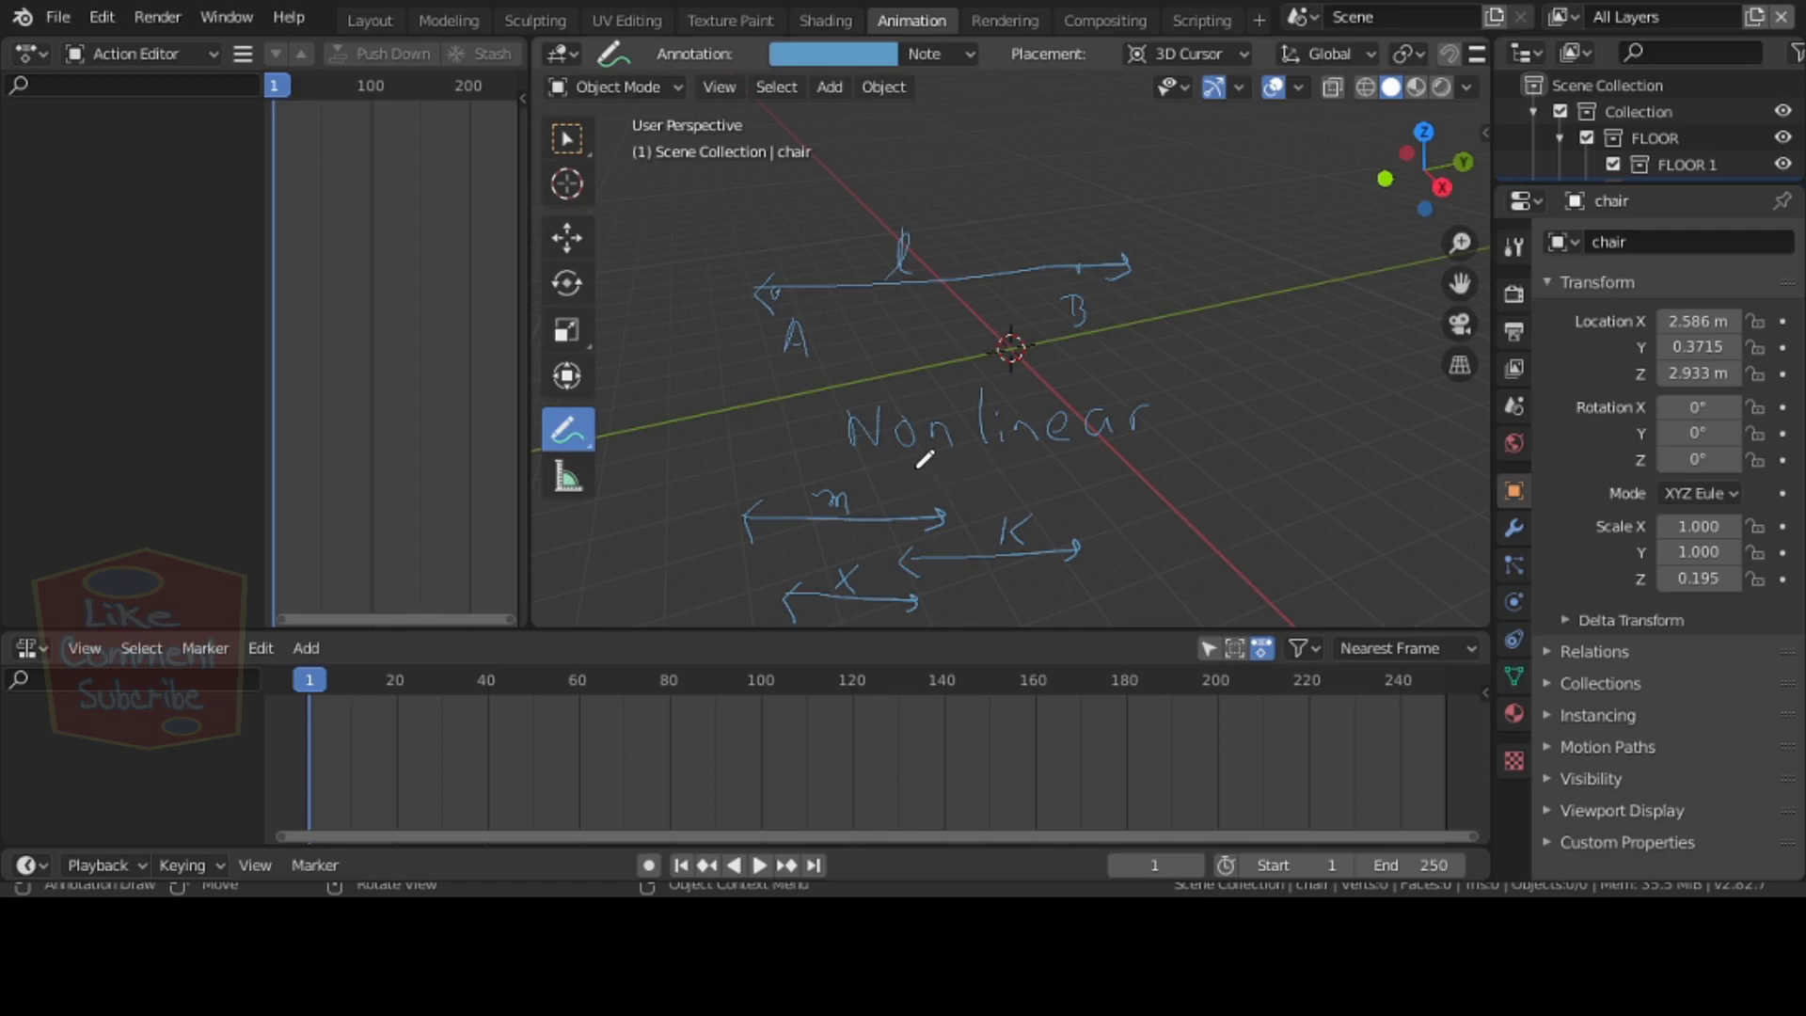
- Draw a vertical line across the three overlapping arrows, then mark and label its crossing points
left_click_drag(921, 457, 927, 617)
left_click_drag(930, 513, 926, 516)
mouse_move(944, 487)
left_mouse_down()
mouse_move(954, 464)
mouse_move(957, 543)
left_mouse_up()
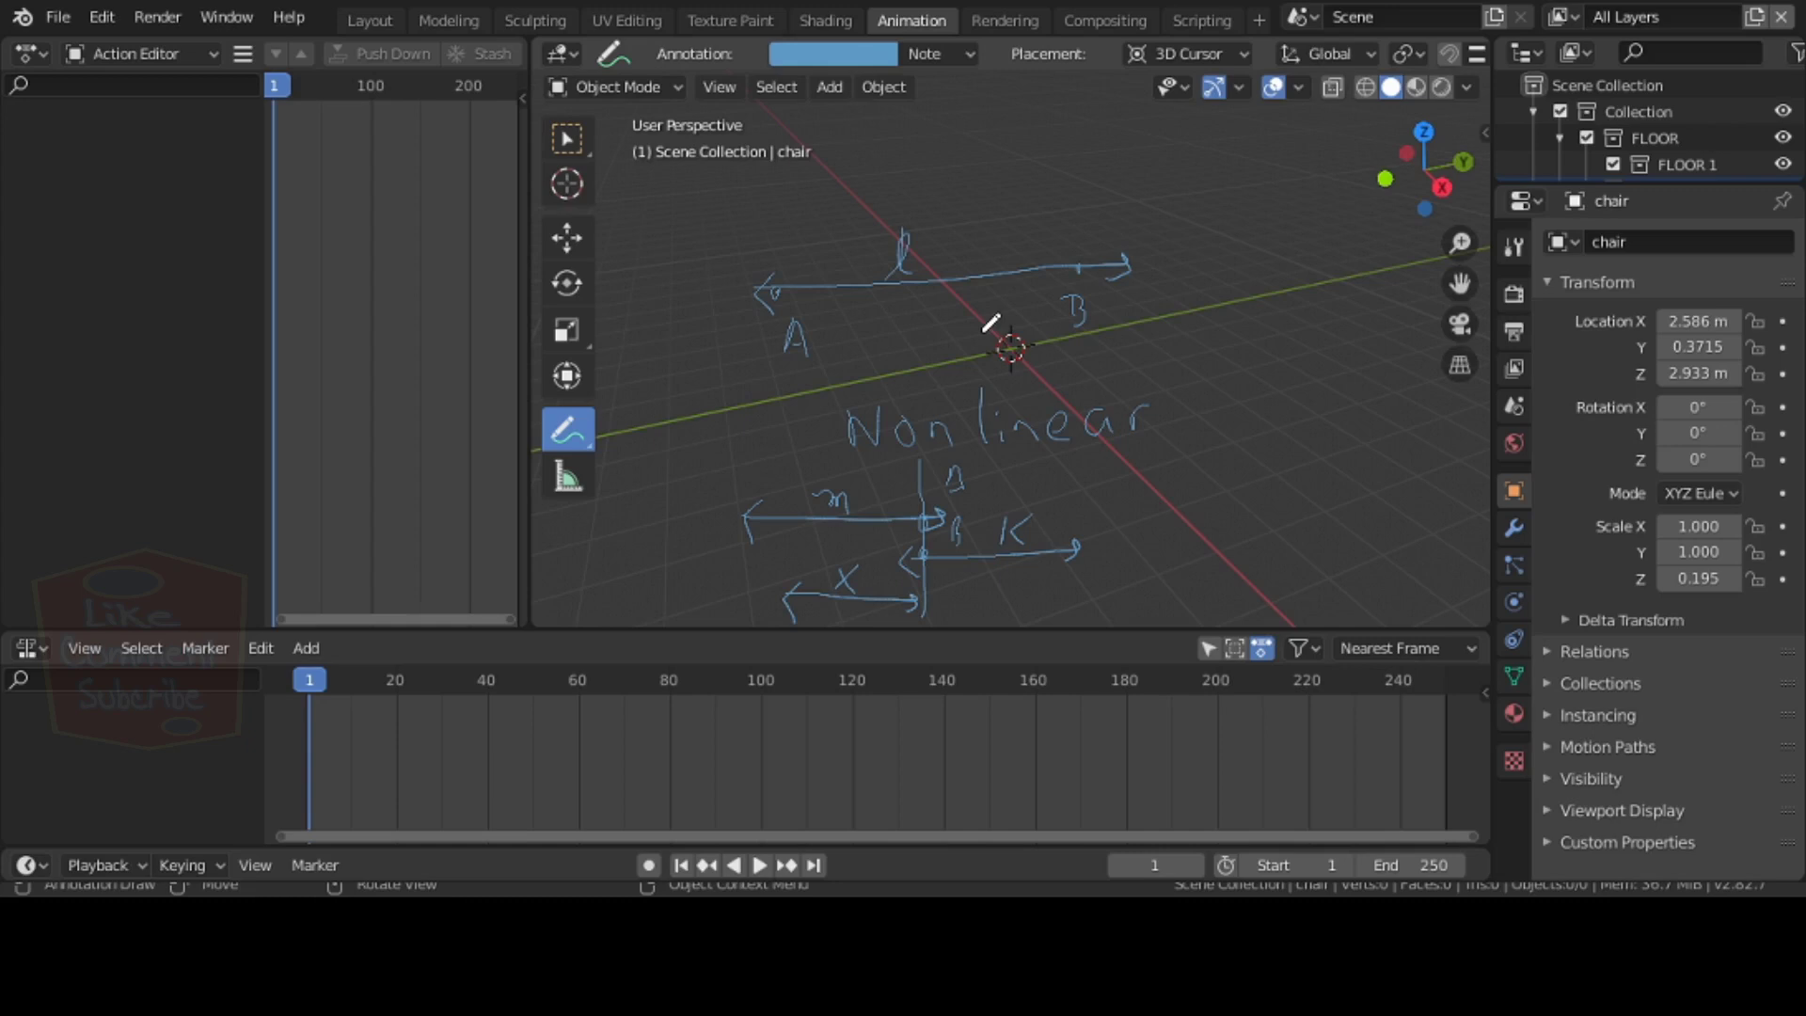
- Undo the vertical line and the overlapping arrow sketch, back to the handwritten word Nonlinear
key("ctrl+z")
key("ctrl+z")
key("ctrl+z")
key("ctrl+z")
key("ctrl+z")
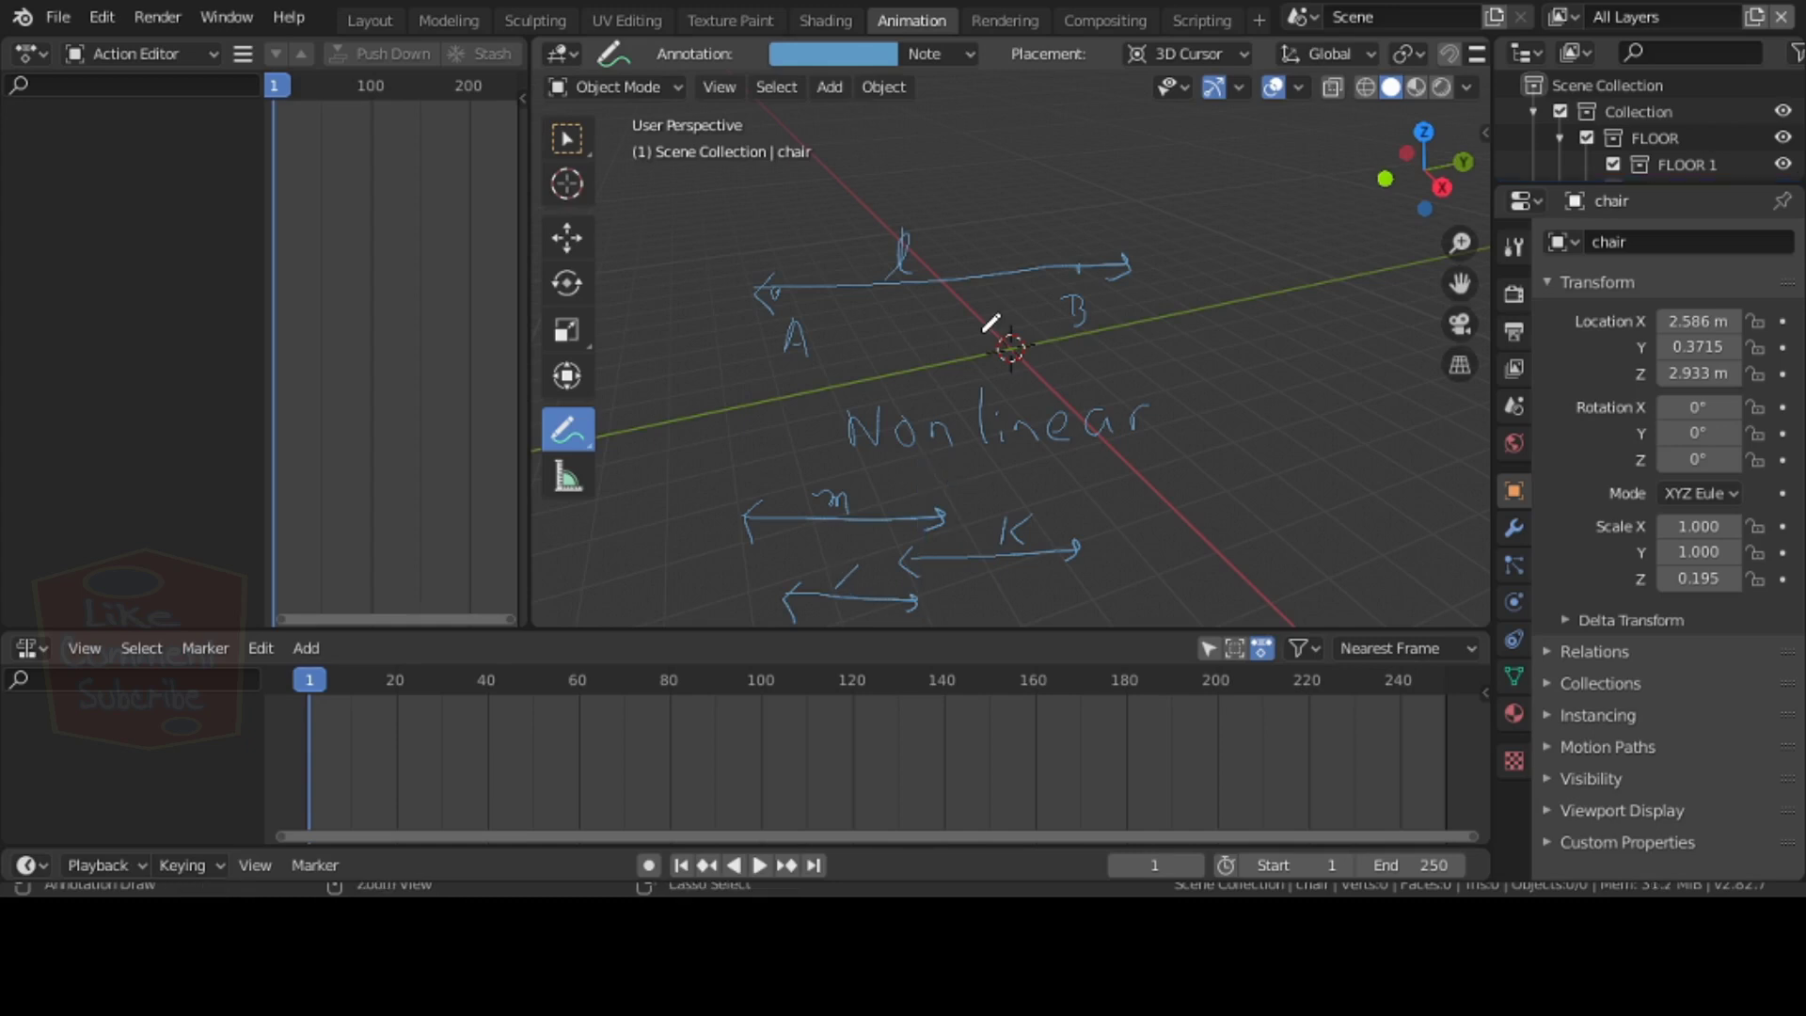
key("ctrl+z")
key("ctrl+z")
key("ctrl+z")
key("ctrl+z")
key("ctrl+z")
key("ctrl+z")
key("ctrl+z")
key("ctrl+z")
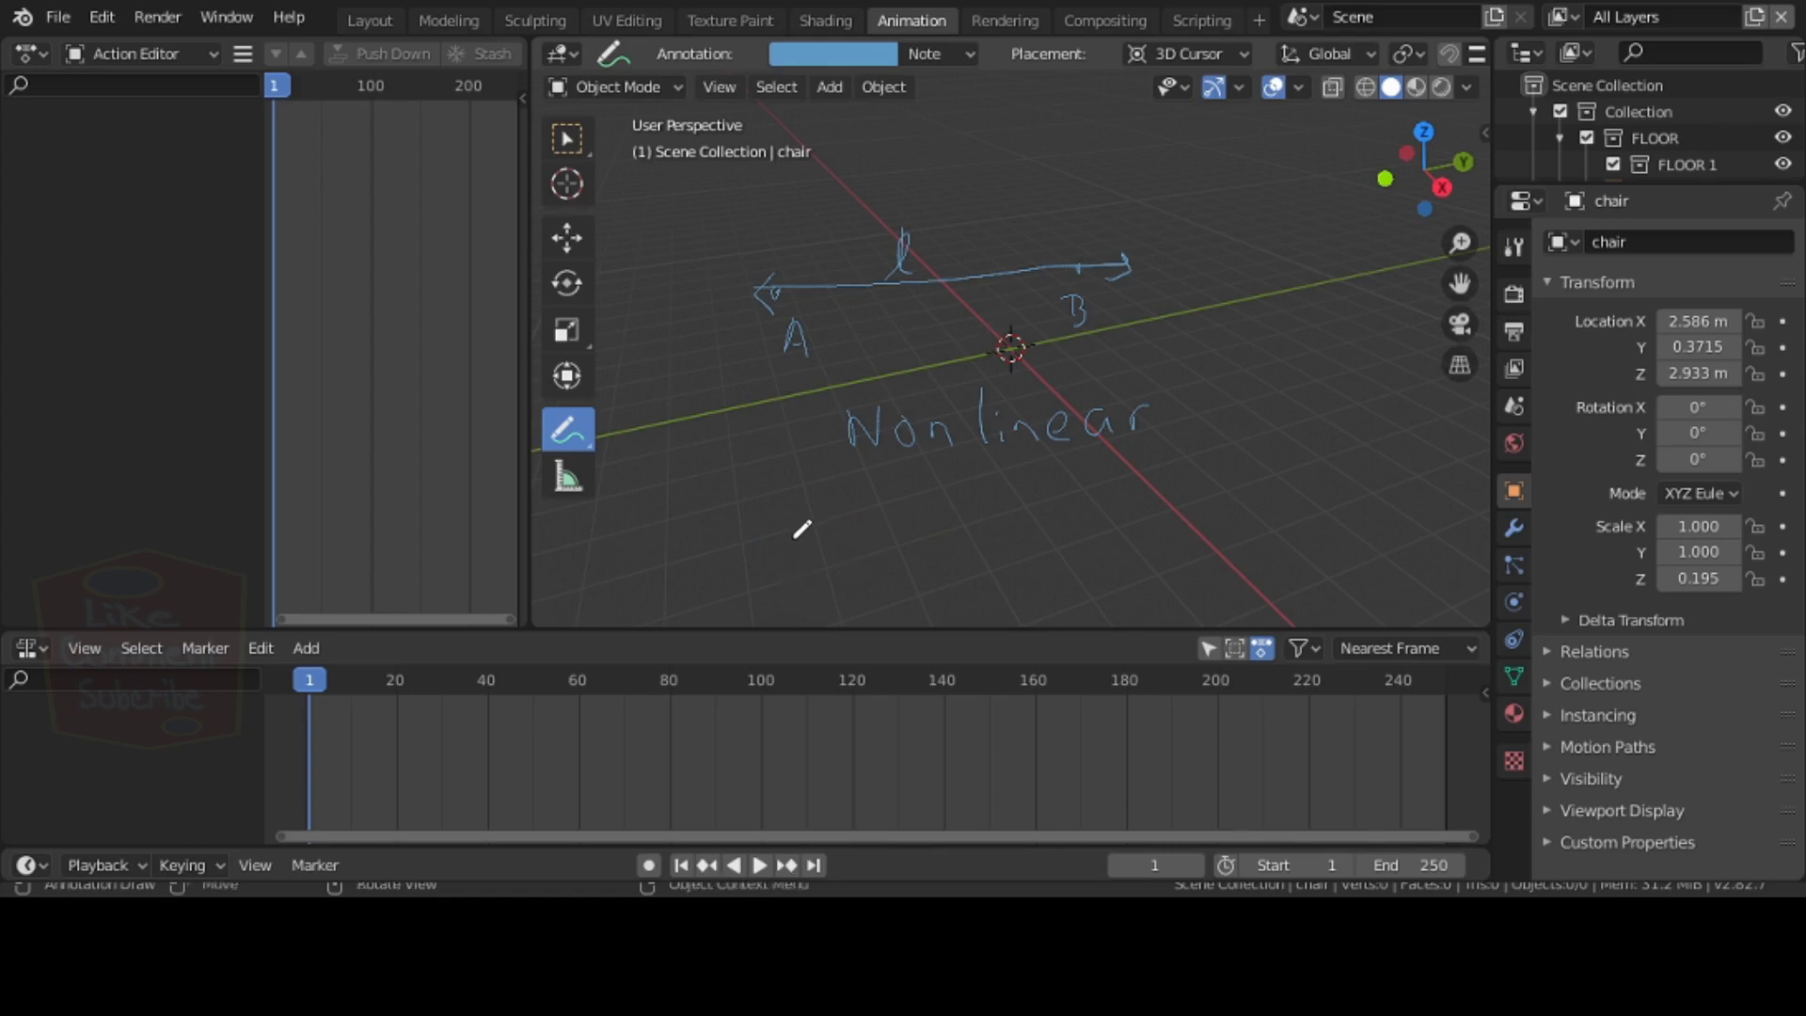
- Draw three double-headed arrows end to end under the word Nonlinear, separated by two slanted strokes
mouse_move(791, 527)
left_mouse_down()
mouse_move(942, 520)
mouse_move(935, 543)
left_mouse_up()
mouse_move(809, 508)
left_mouse_down()
mouse_move(792, 526)
mouse_move(805, 553)
left_mouse_up()
left_click_drag(1098, 524, 979, 542)
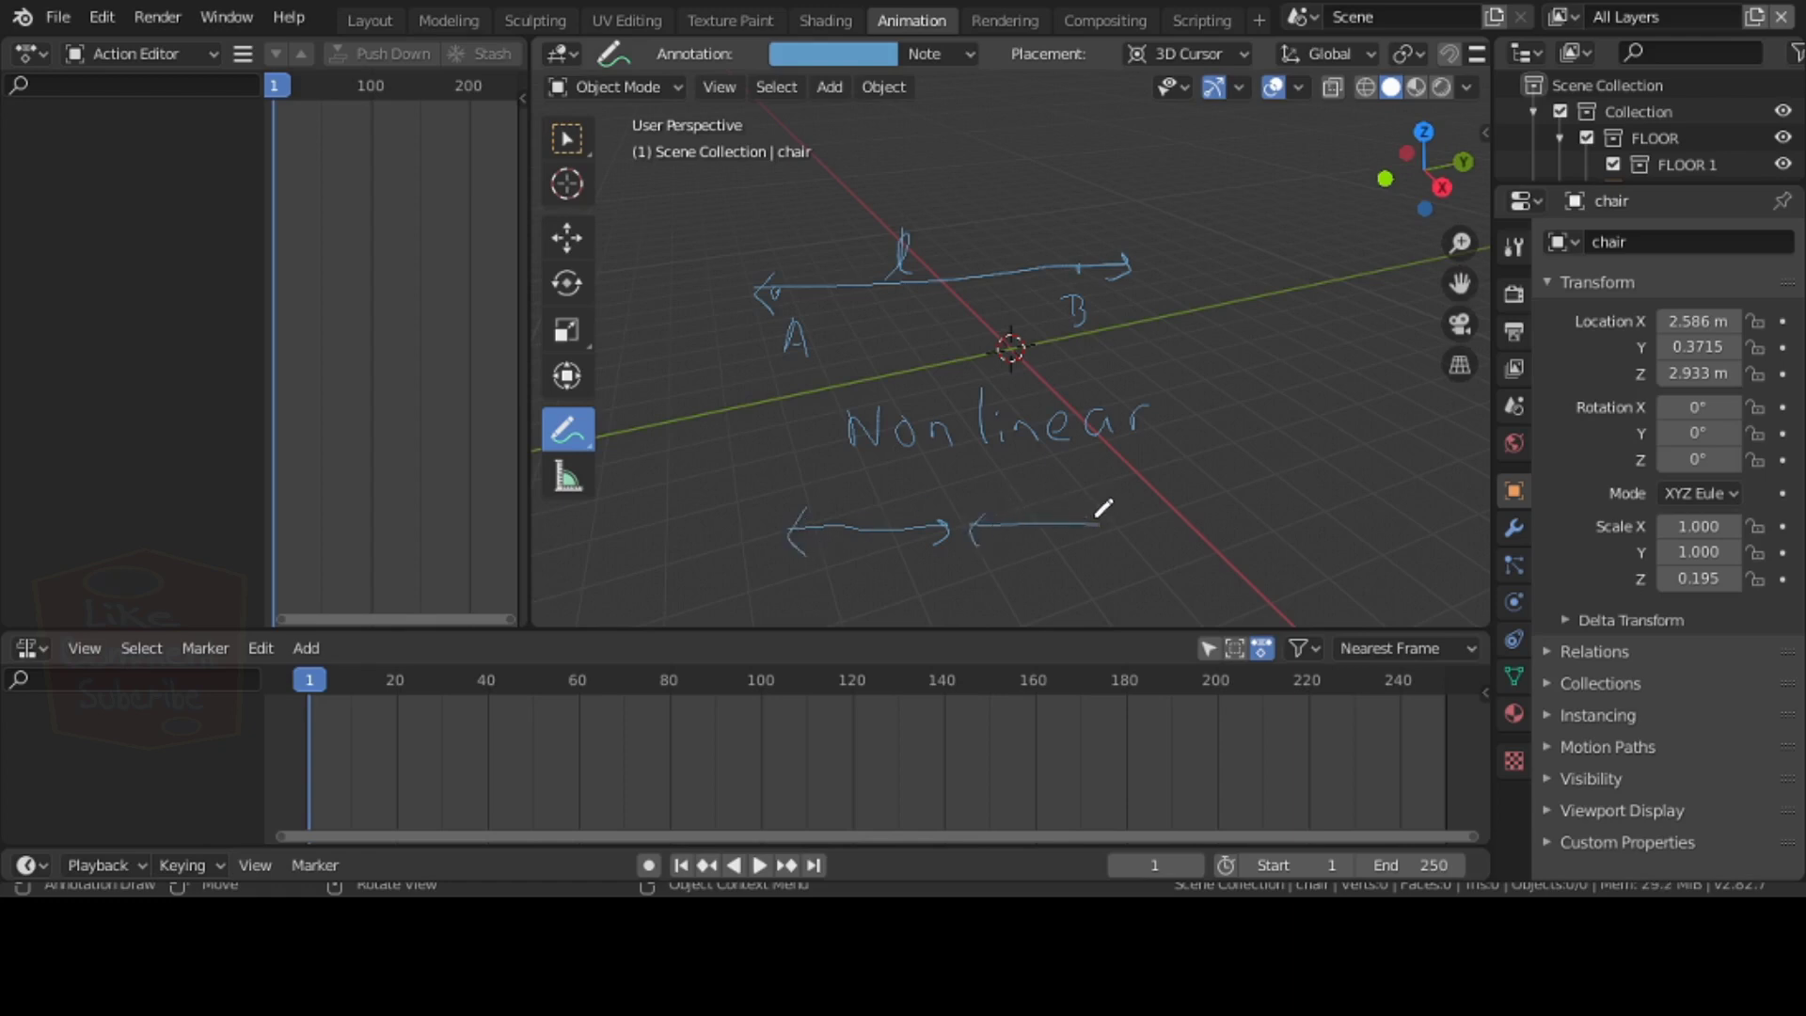
left_click_drag(1082, 513, 1091, 548)
mouse_move(1242, 508)
left_mouse_down()
mouse_move(1145, 505)
mouse_move(1125, 517)
mouse_move(1149, 549)
left_mouse_up()
left_click_drag(1222, 500, 1214, 540)
left_click_drag(1127, 475, 1086, 555)
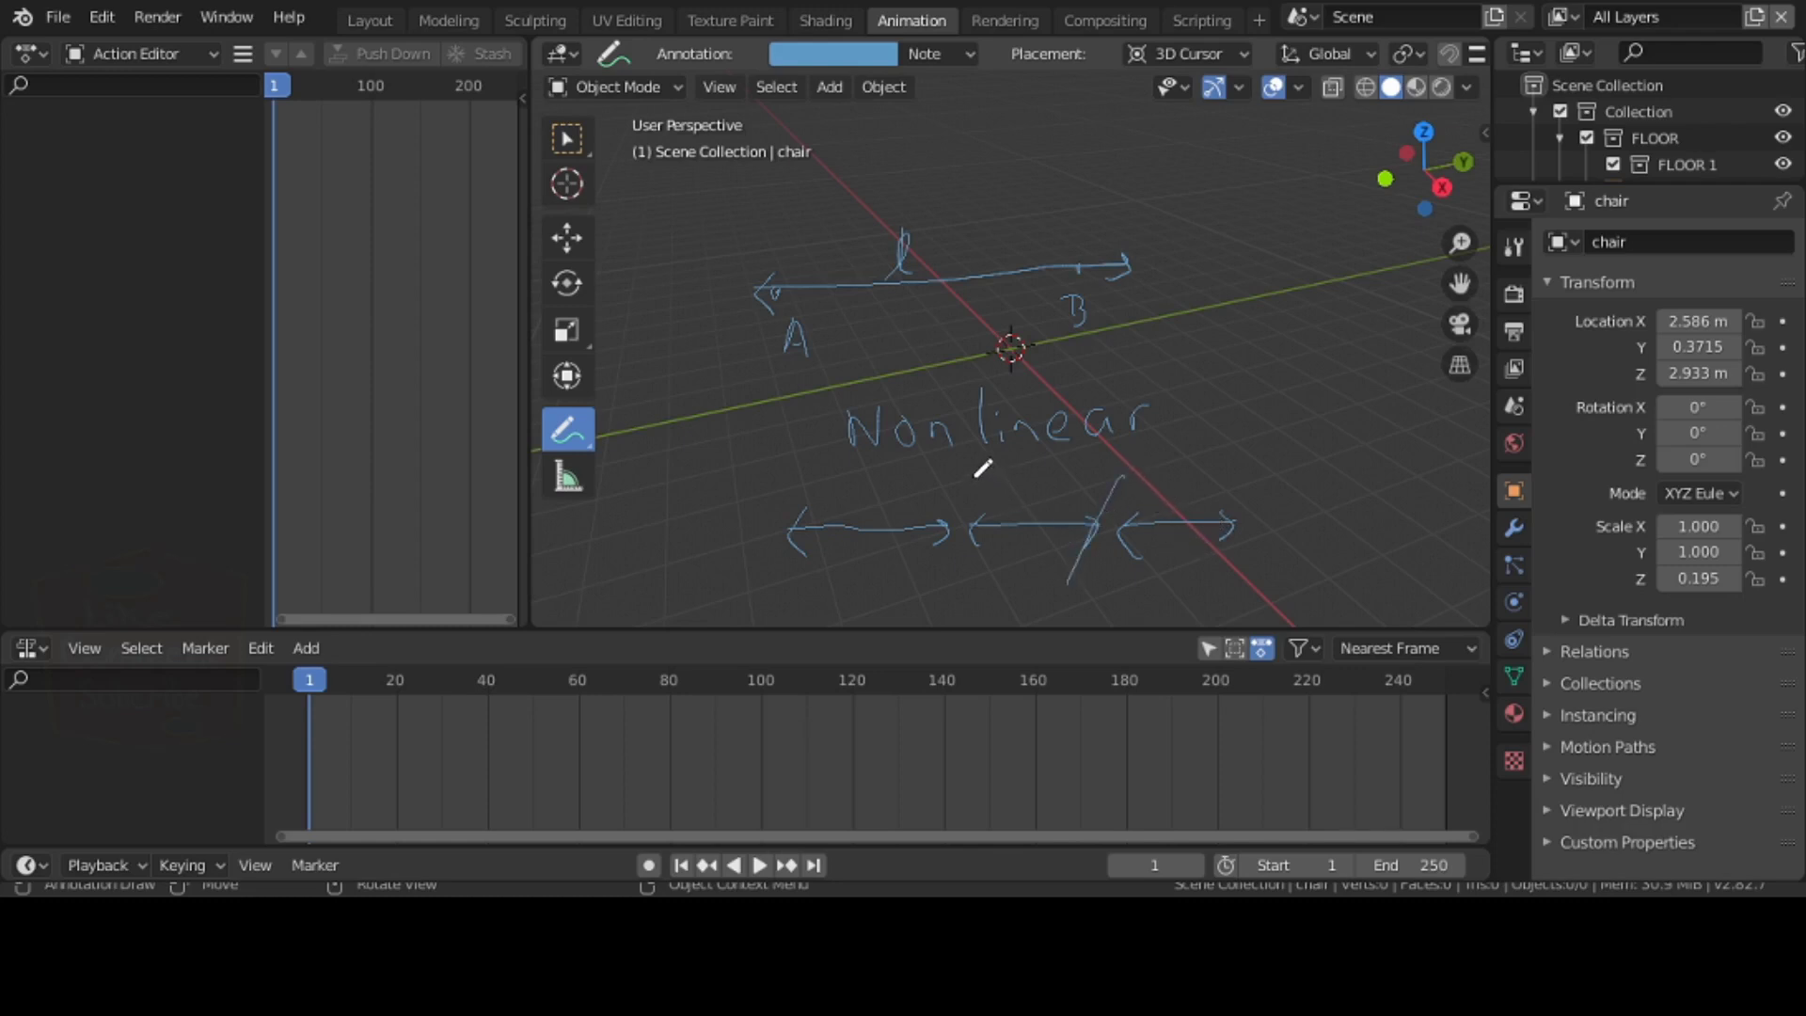
left_click_drag(972, 482, 944, 570)
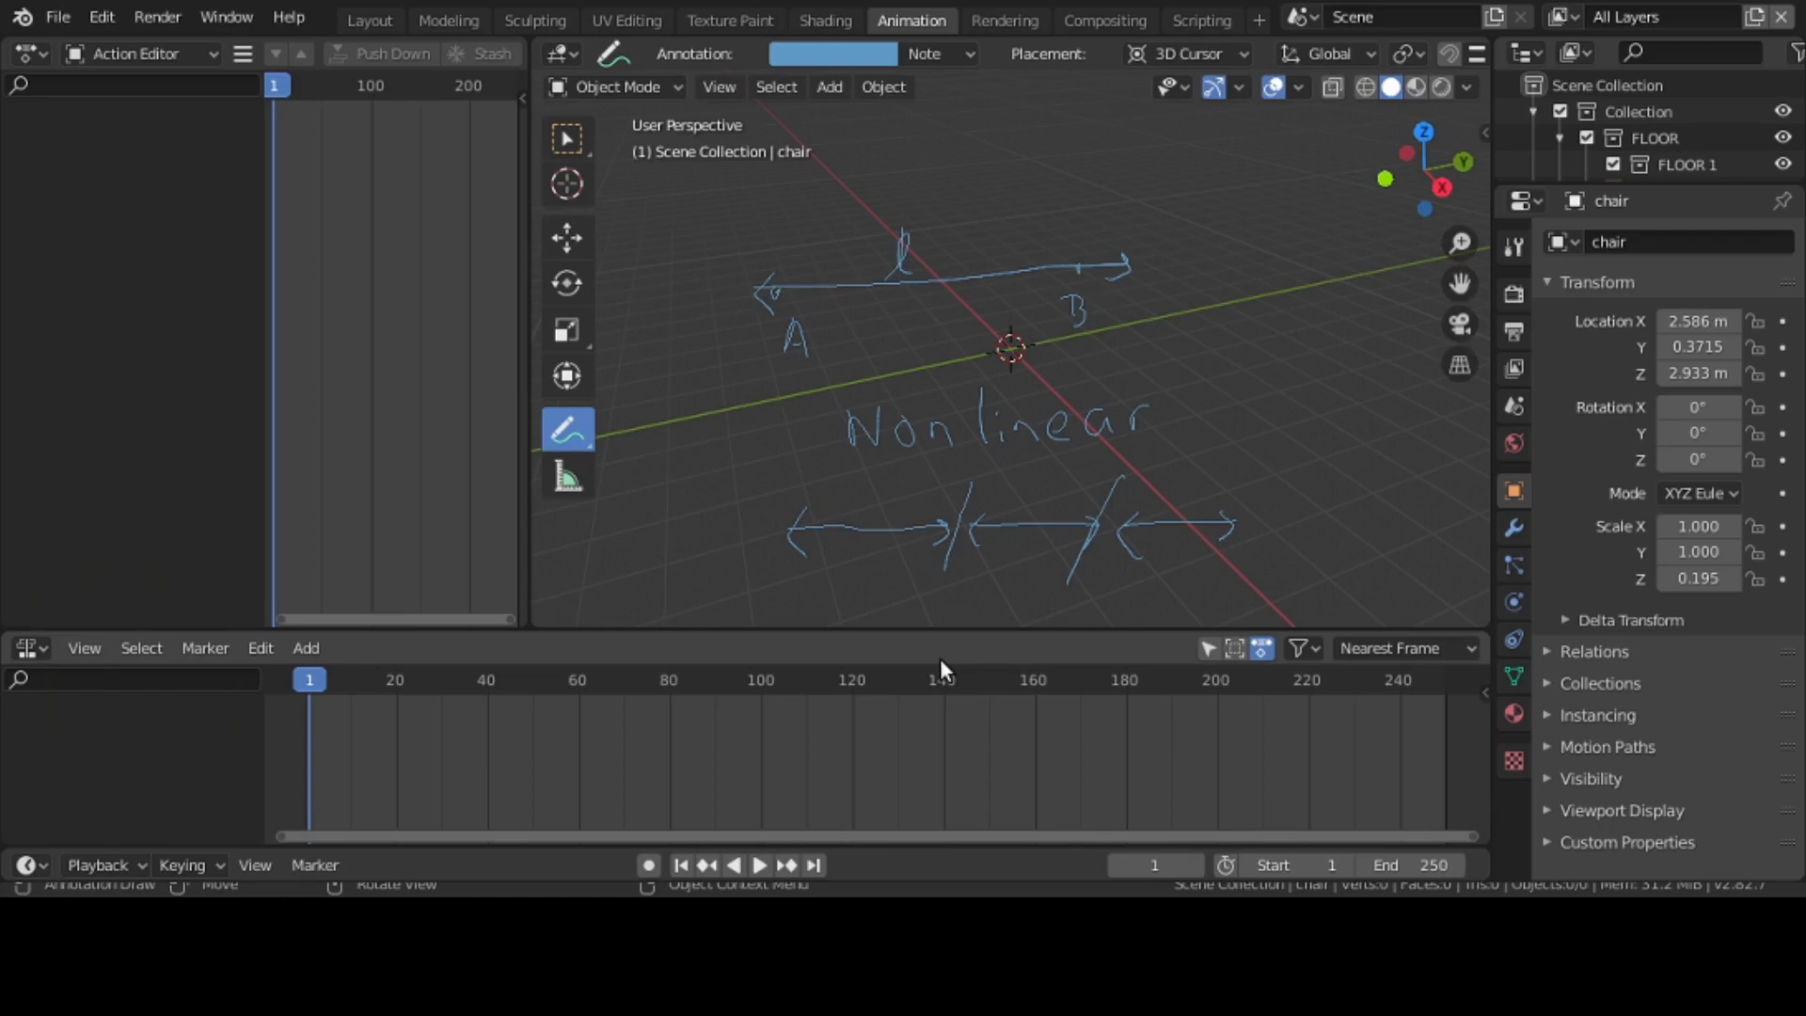
- Remove the Note annotation layer with all its strokes and hide the viewport's side panels
key("n")
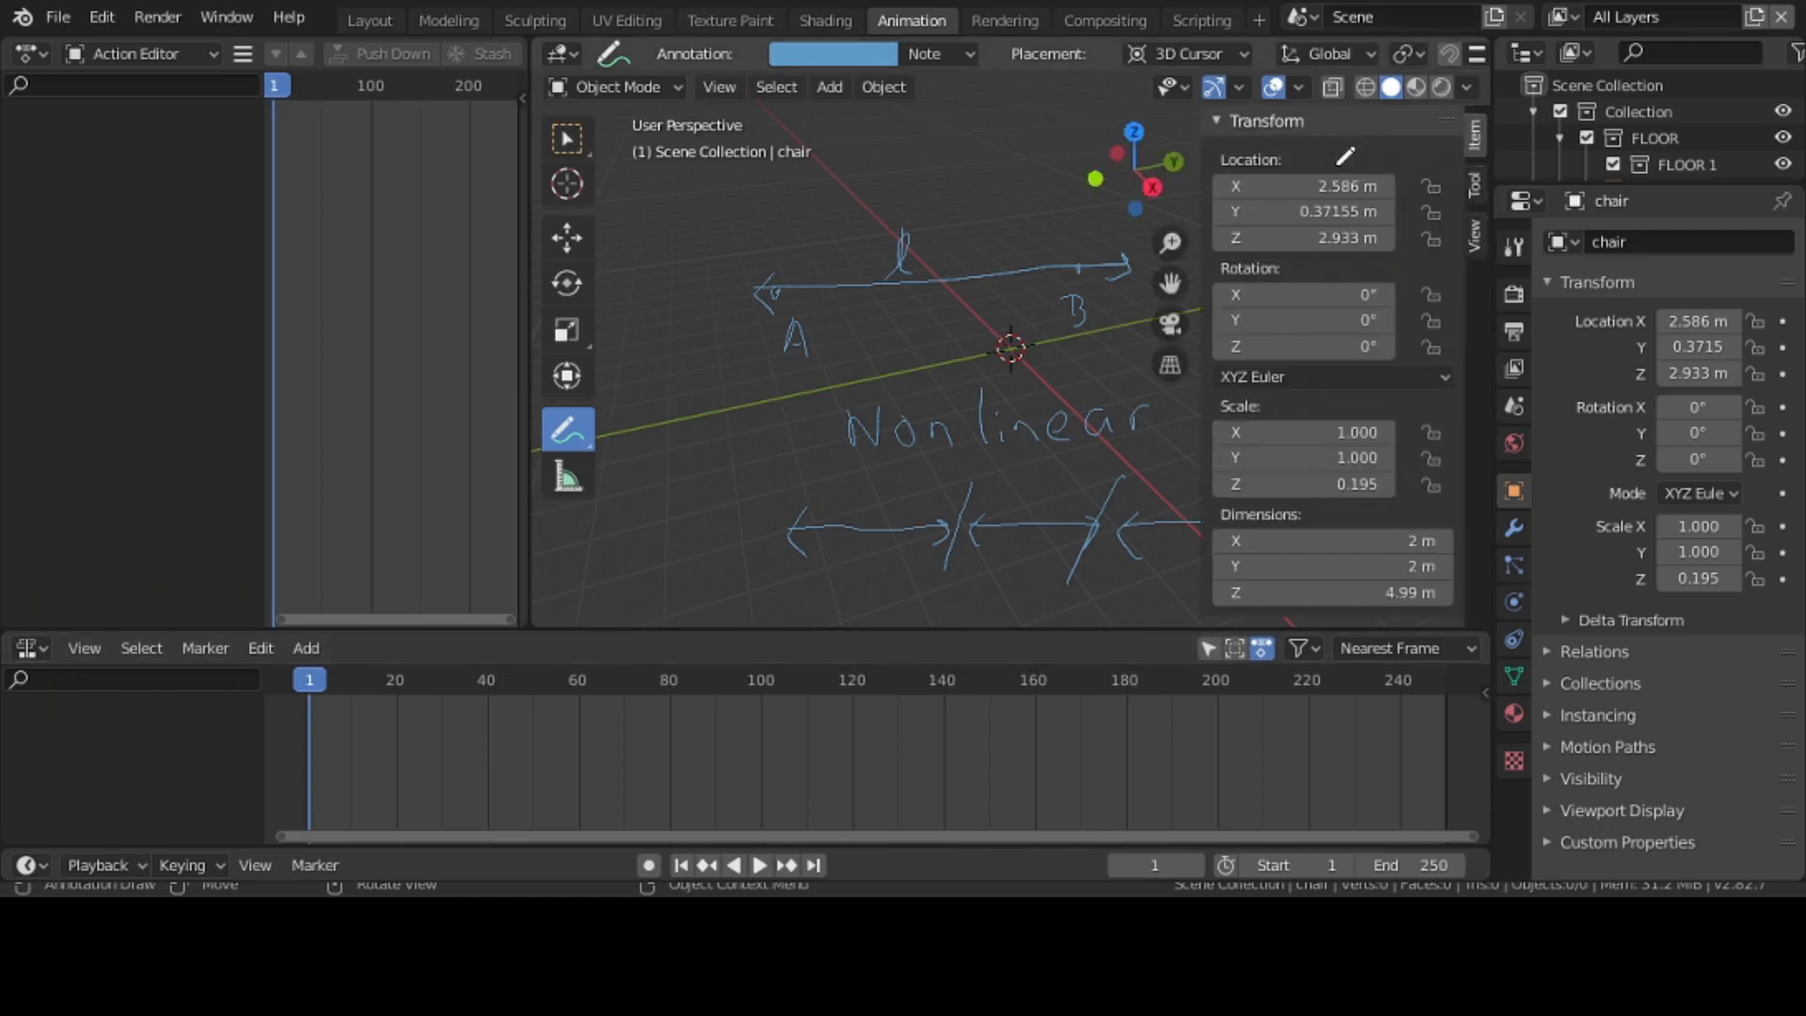
left_click(1471, 192)
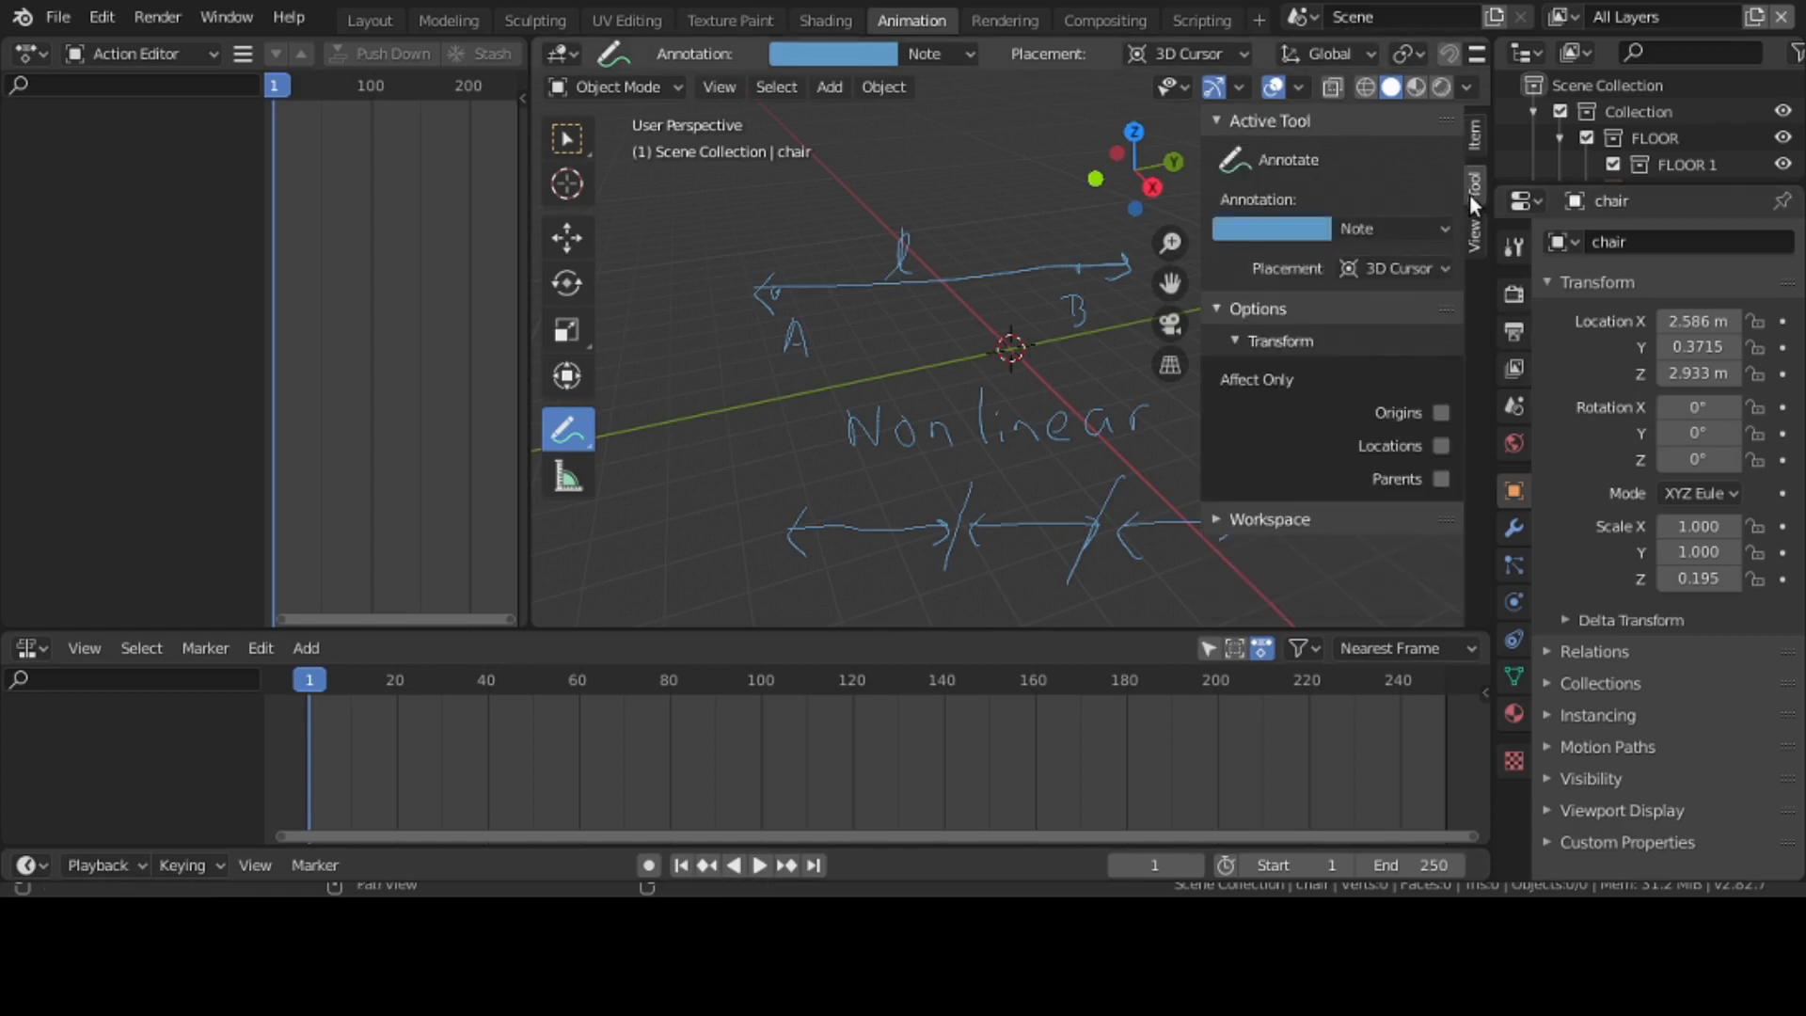
left_click(1439, 231)
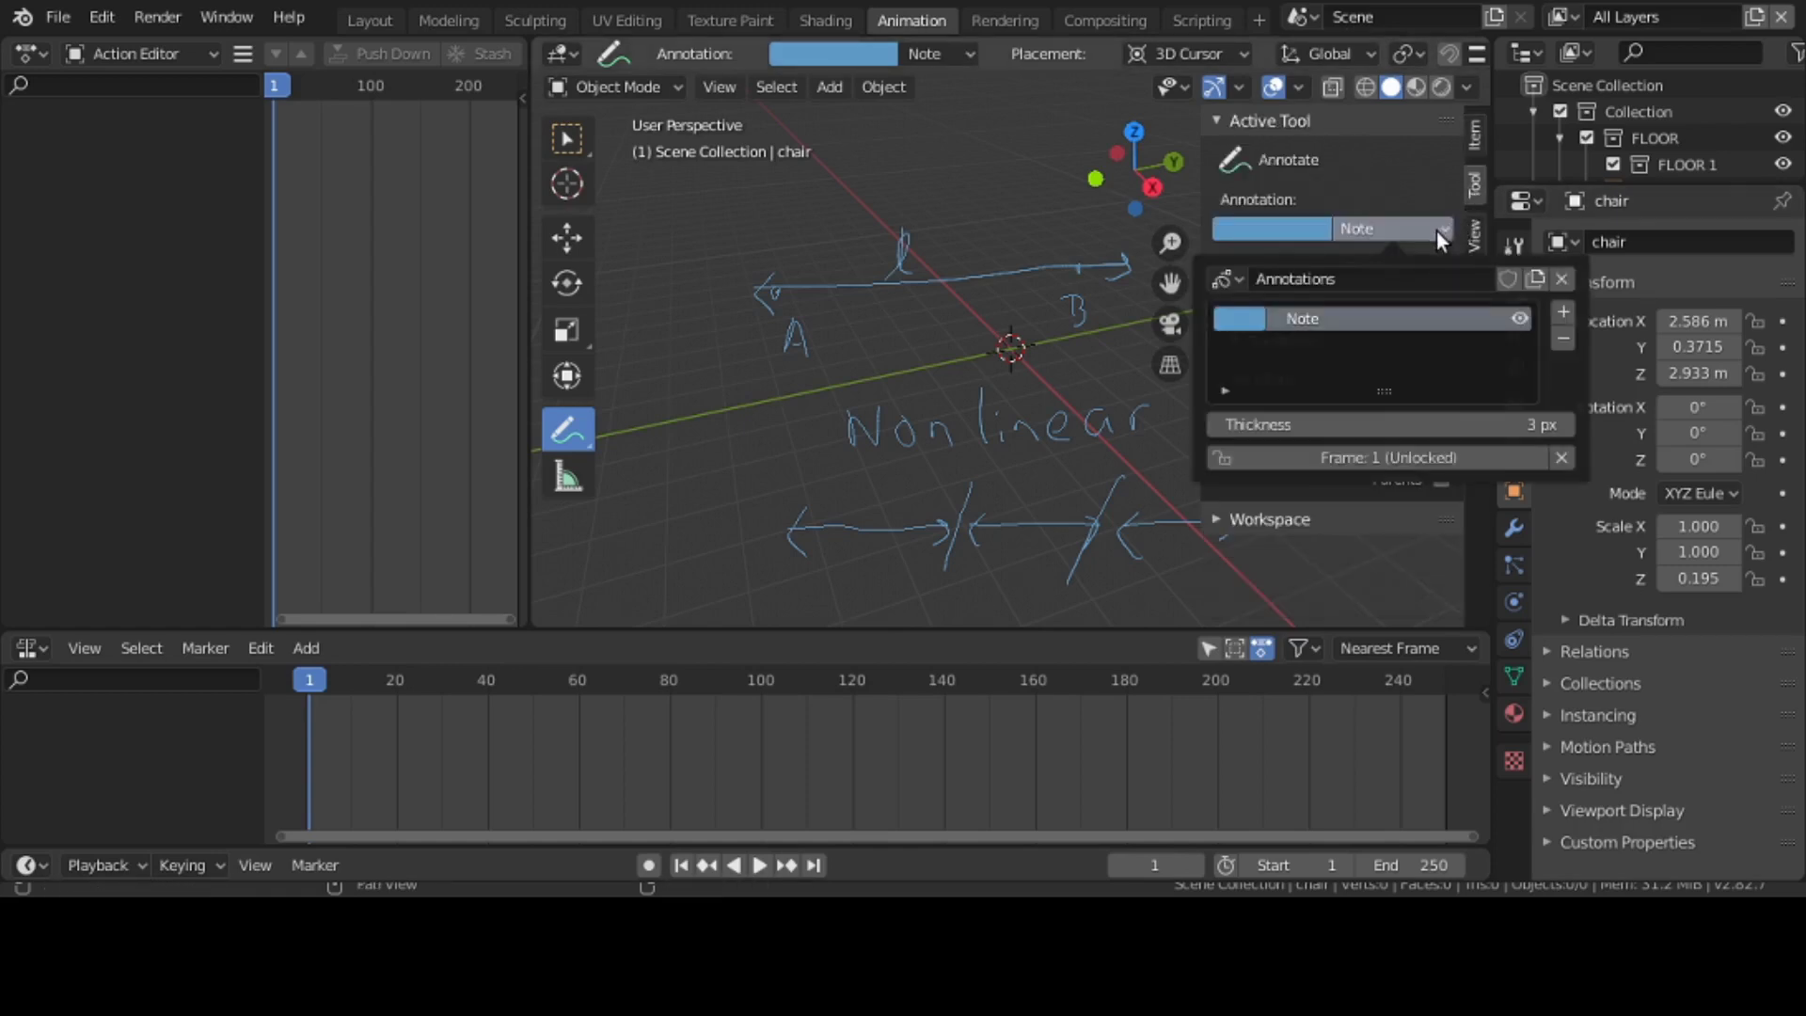
left_click(1558, 339)
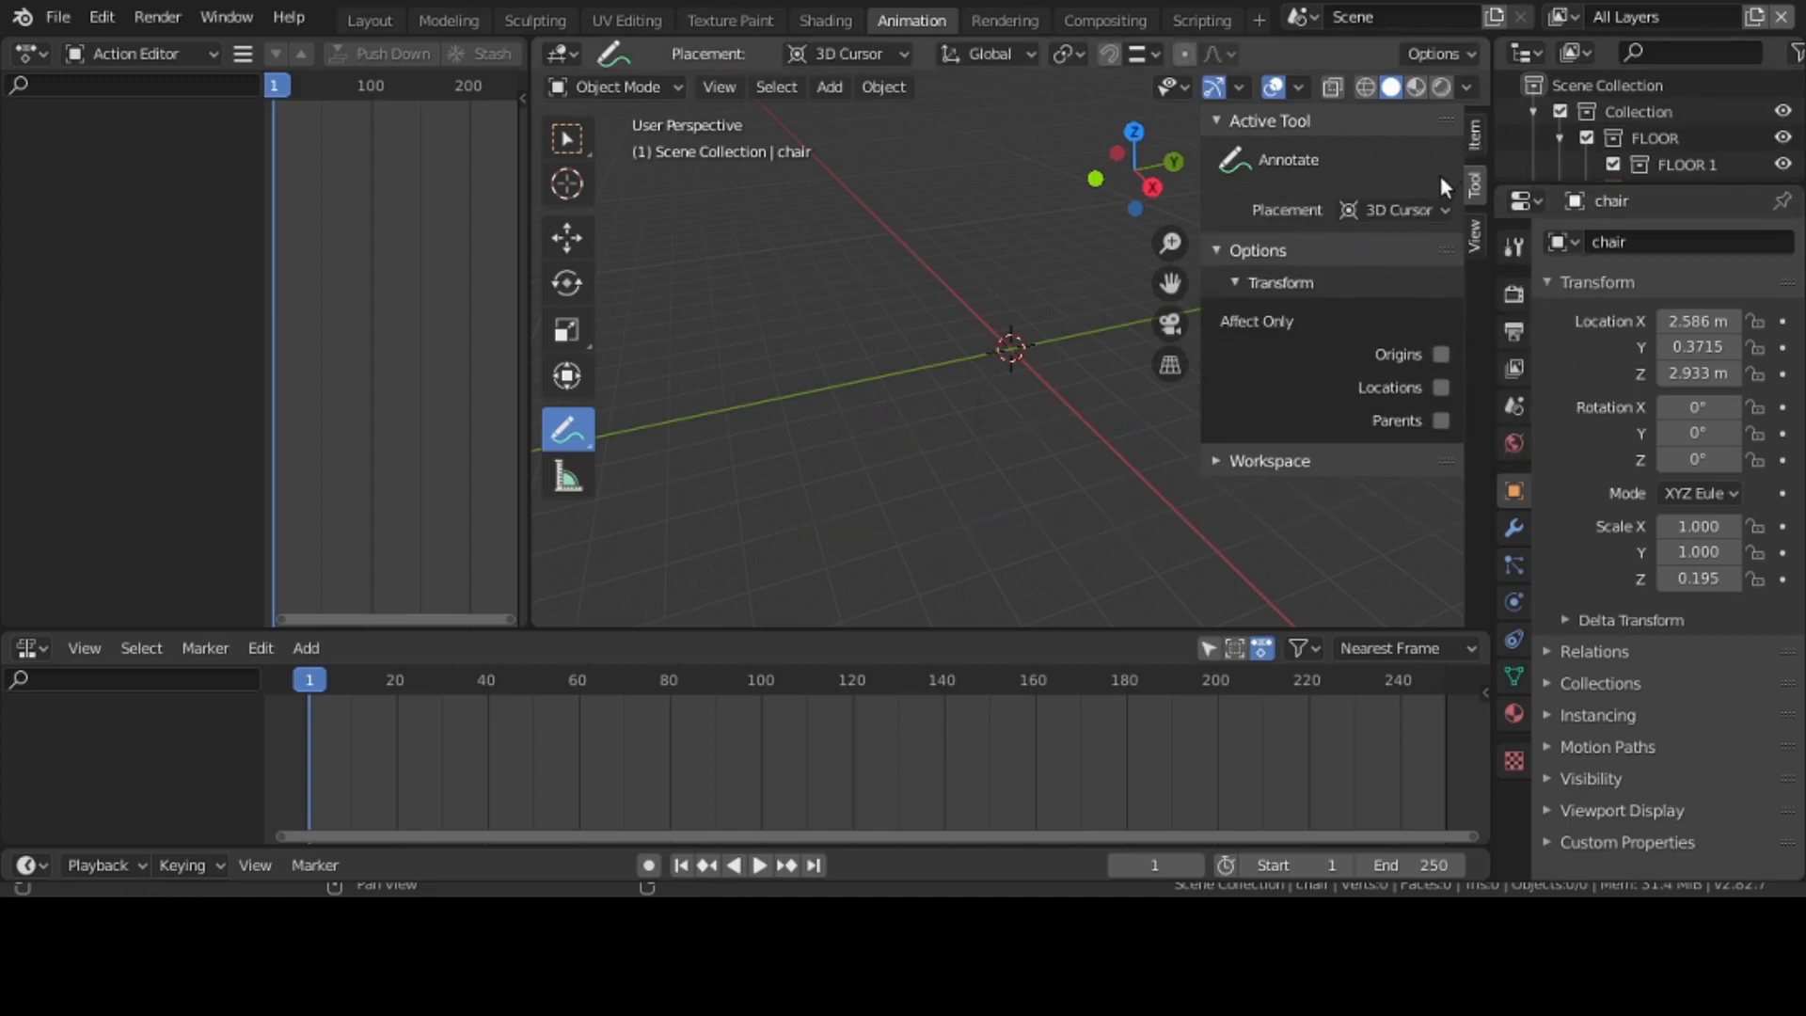
key("t")
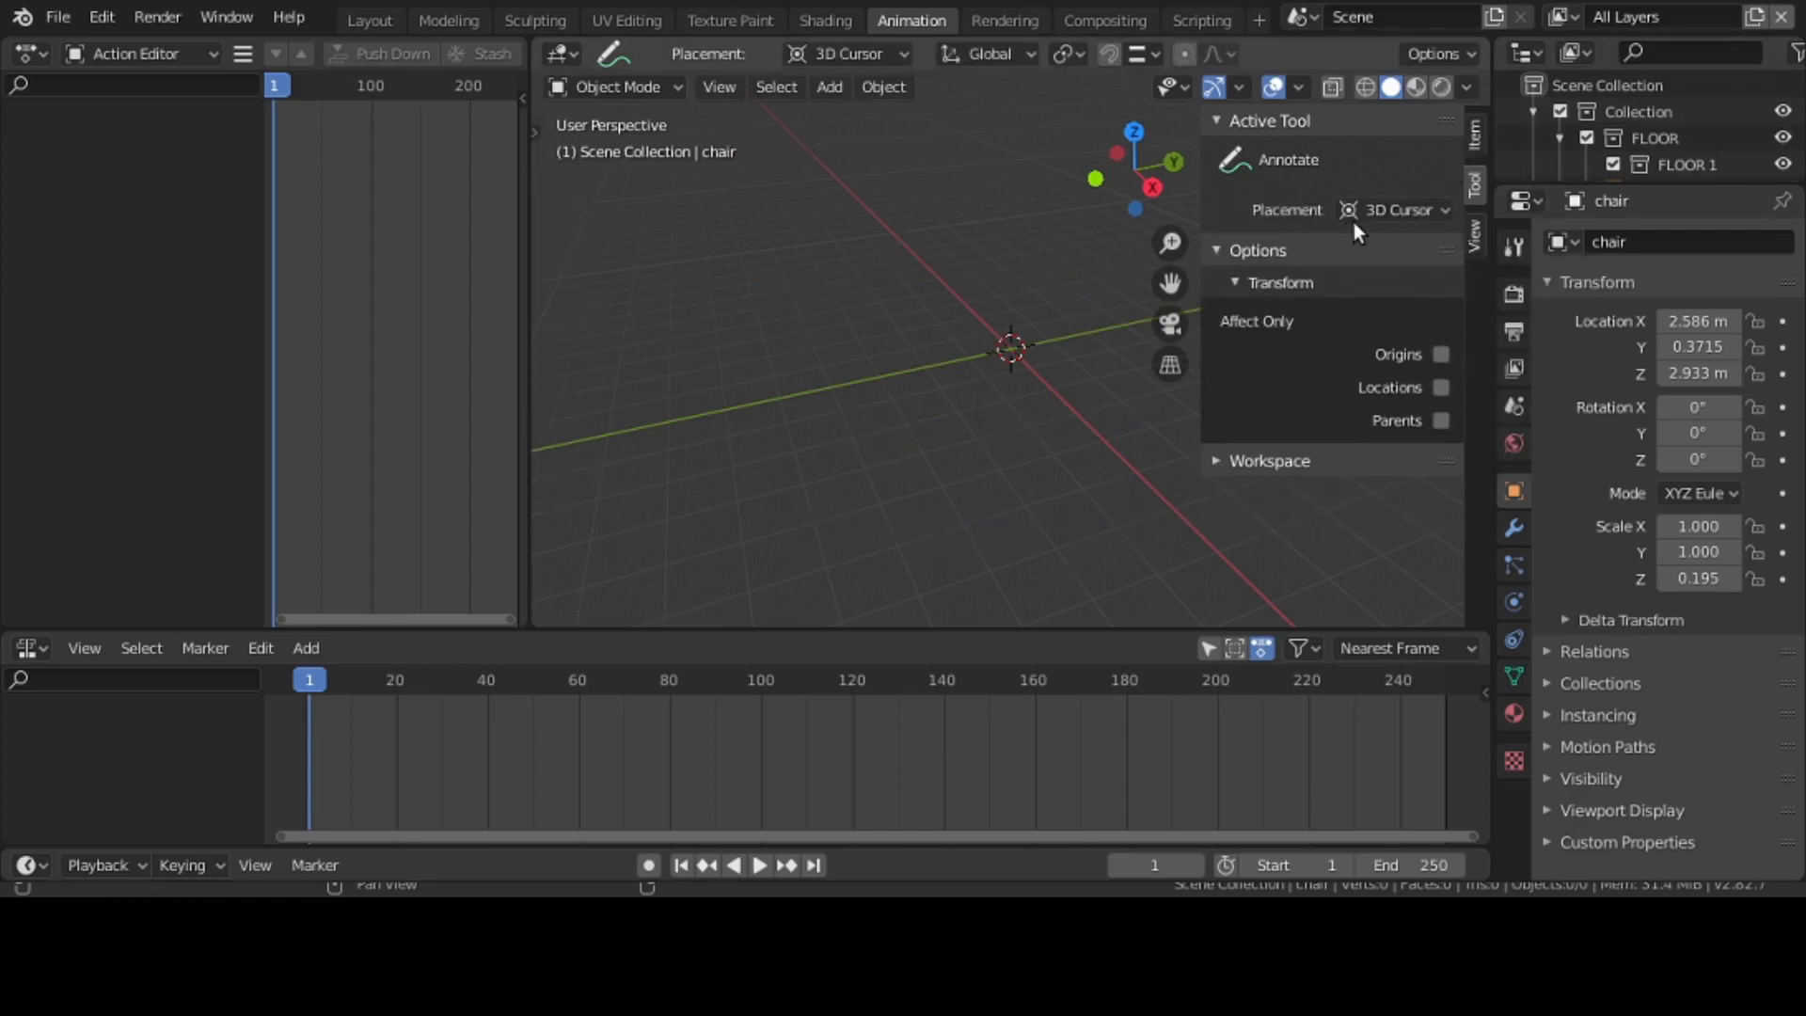
key("n")
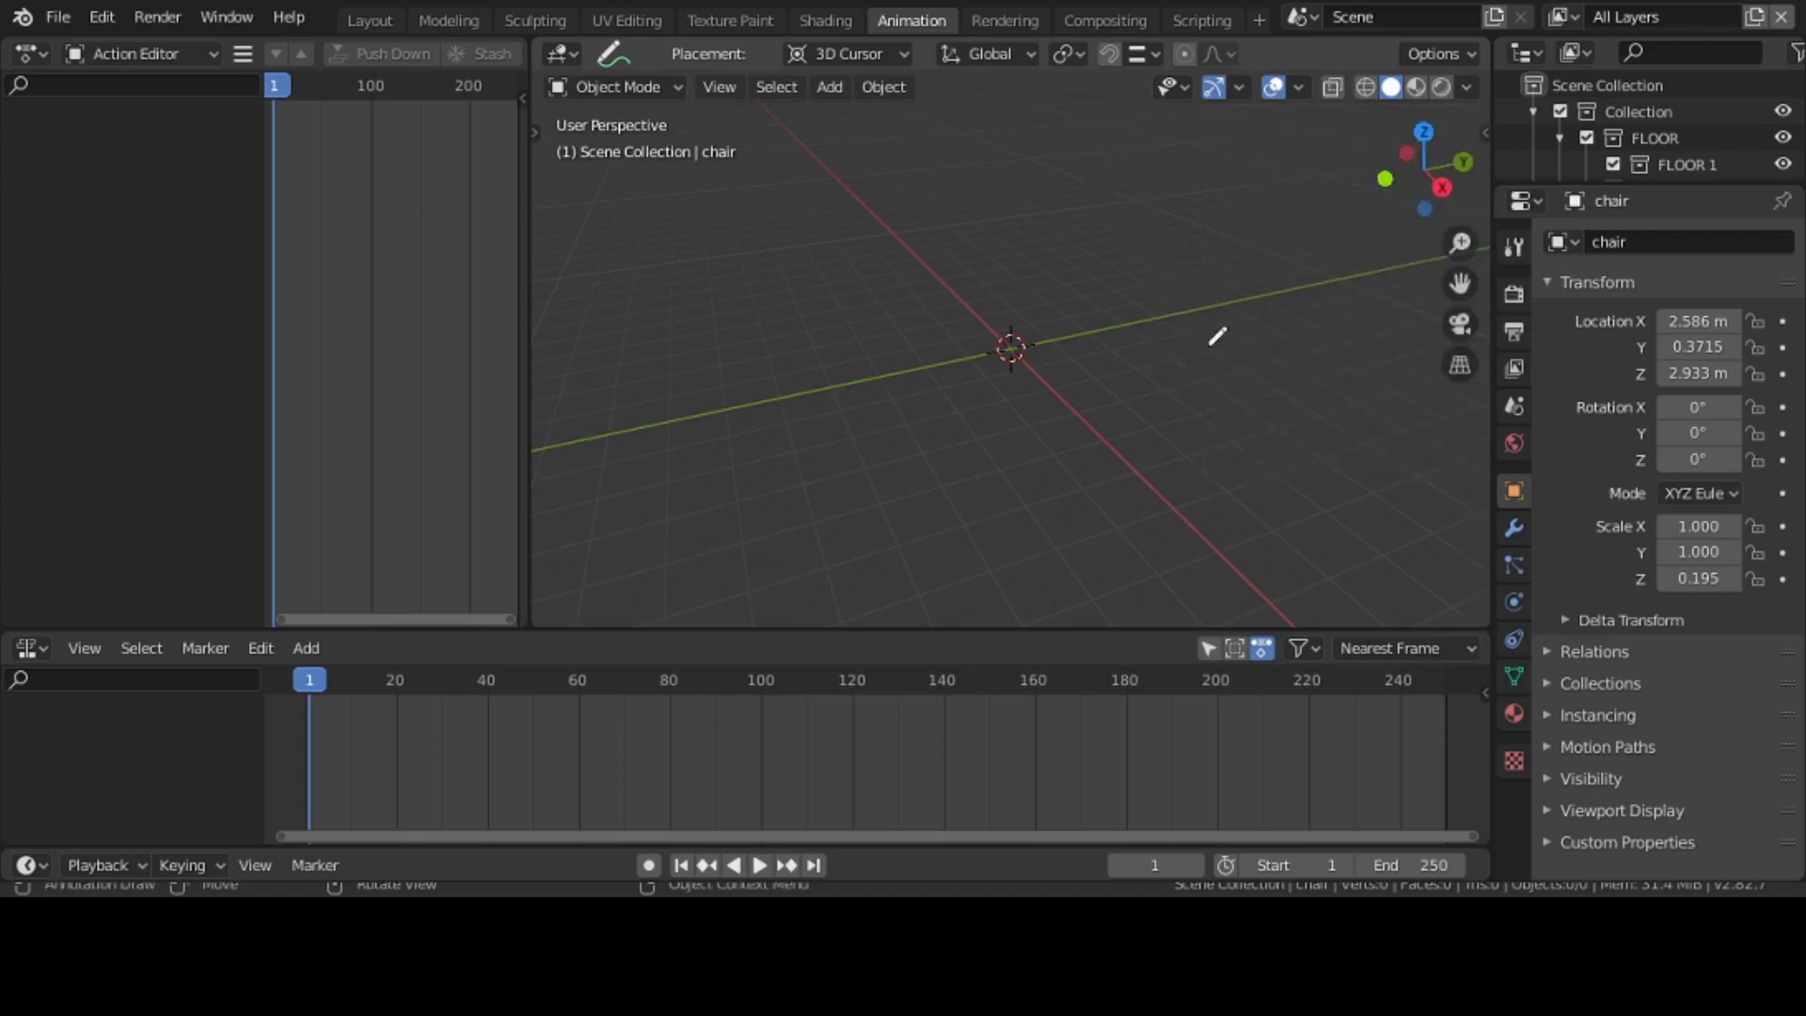
- Switch the 3D viewport's active tool back to Select Box and hide its tool list
key("t")
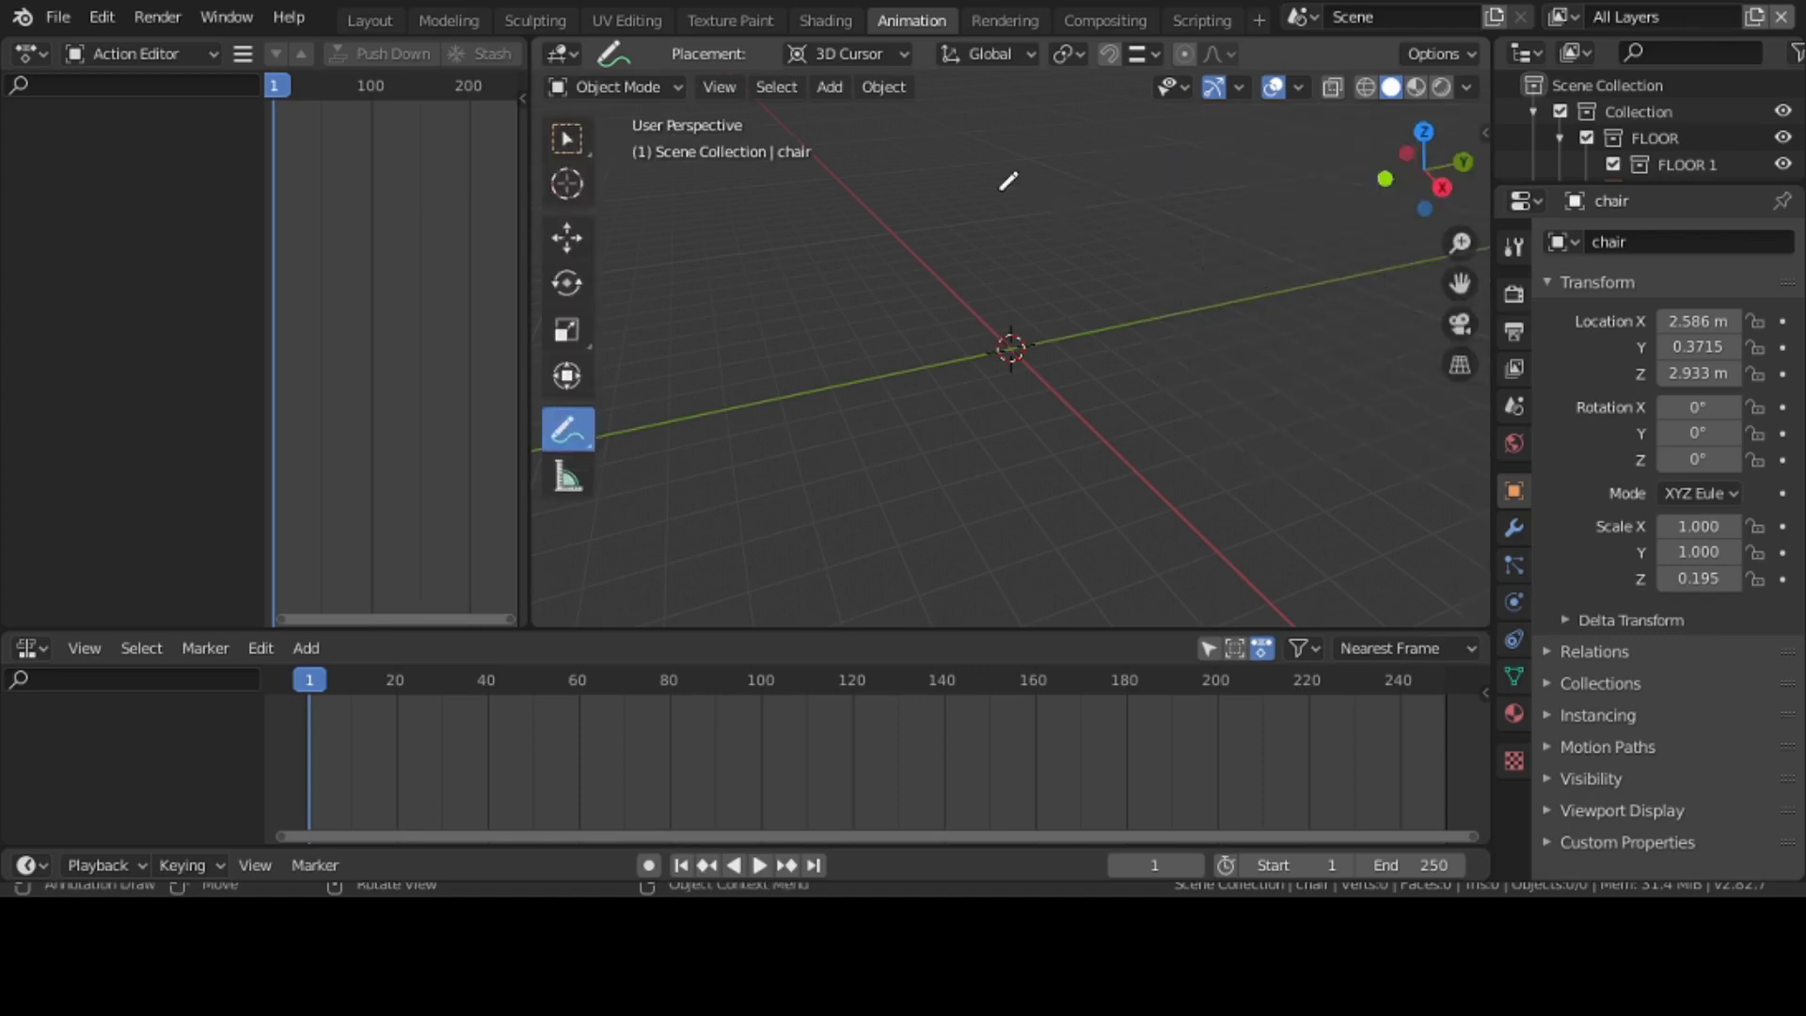
left_click(576, 141)
key("t")
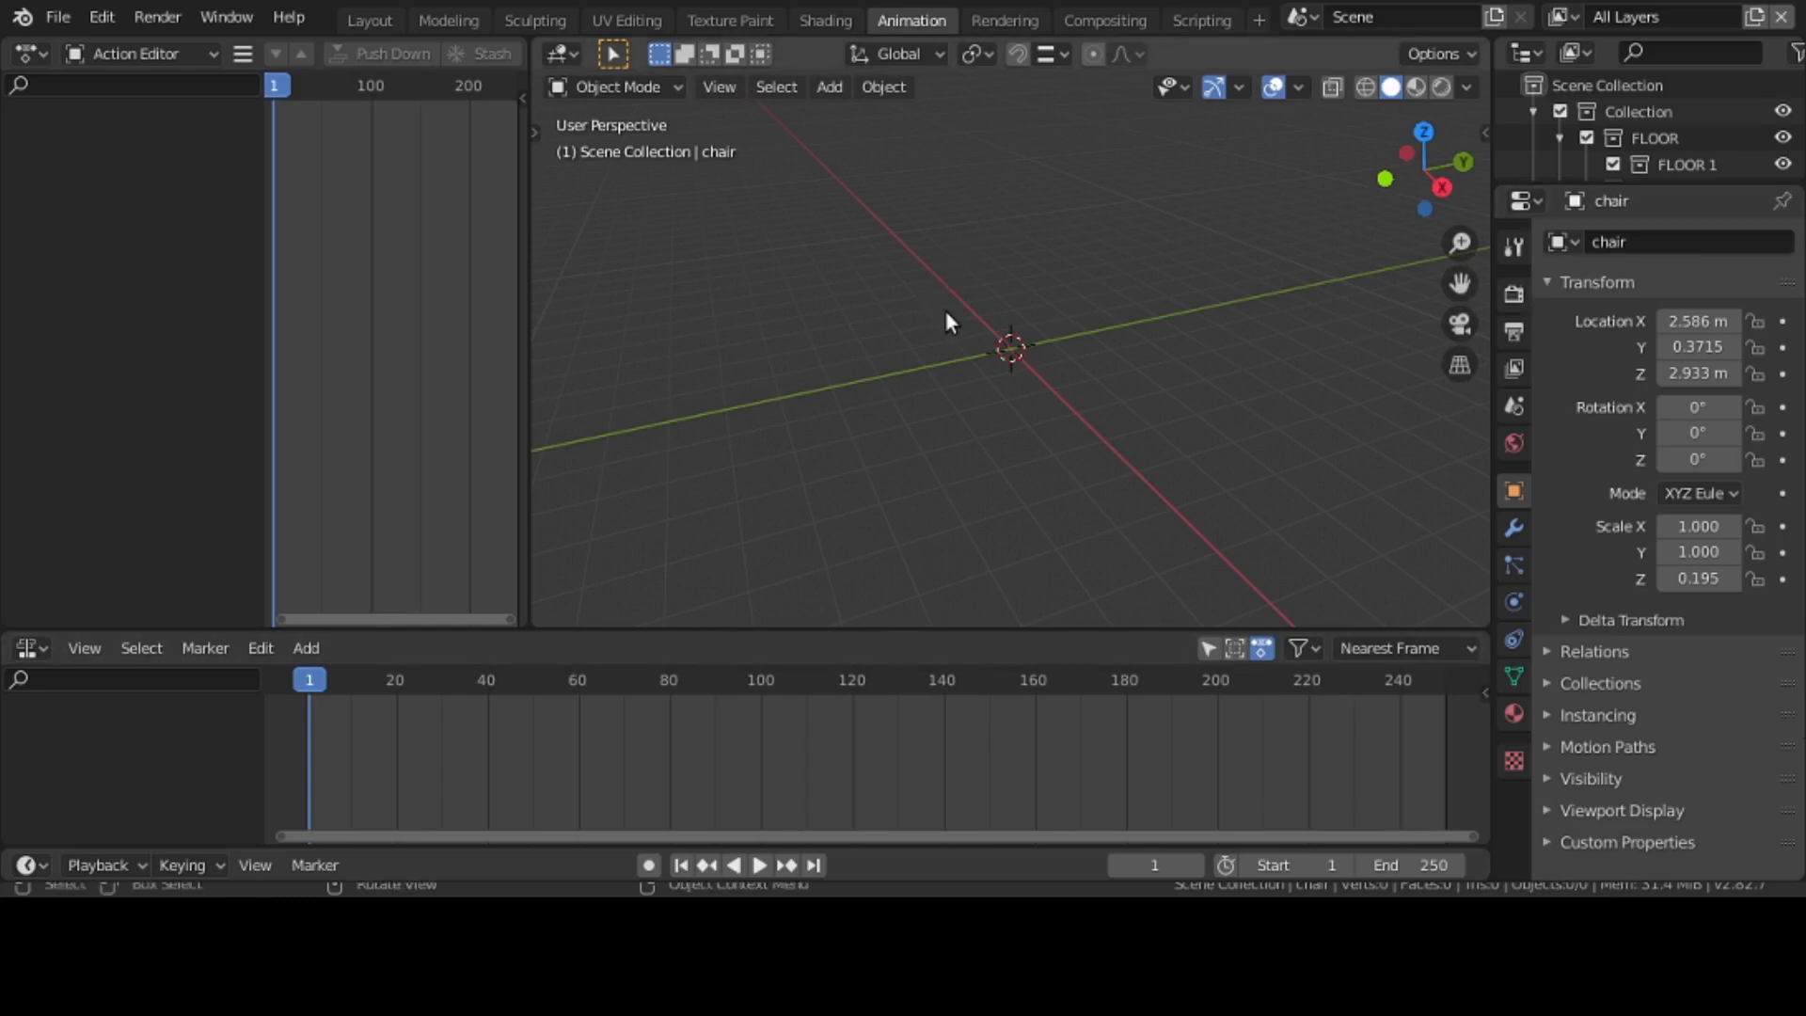
- Reveal all hidden objects in the scene and keep the lower editor set to Nonlinear Animation
key("alt+h")
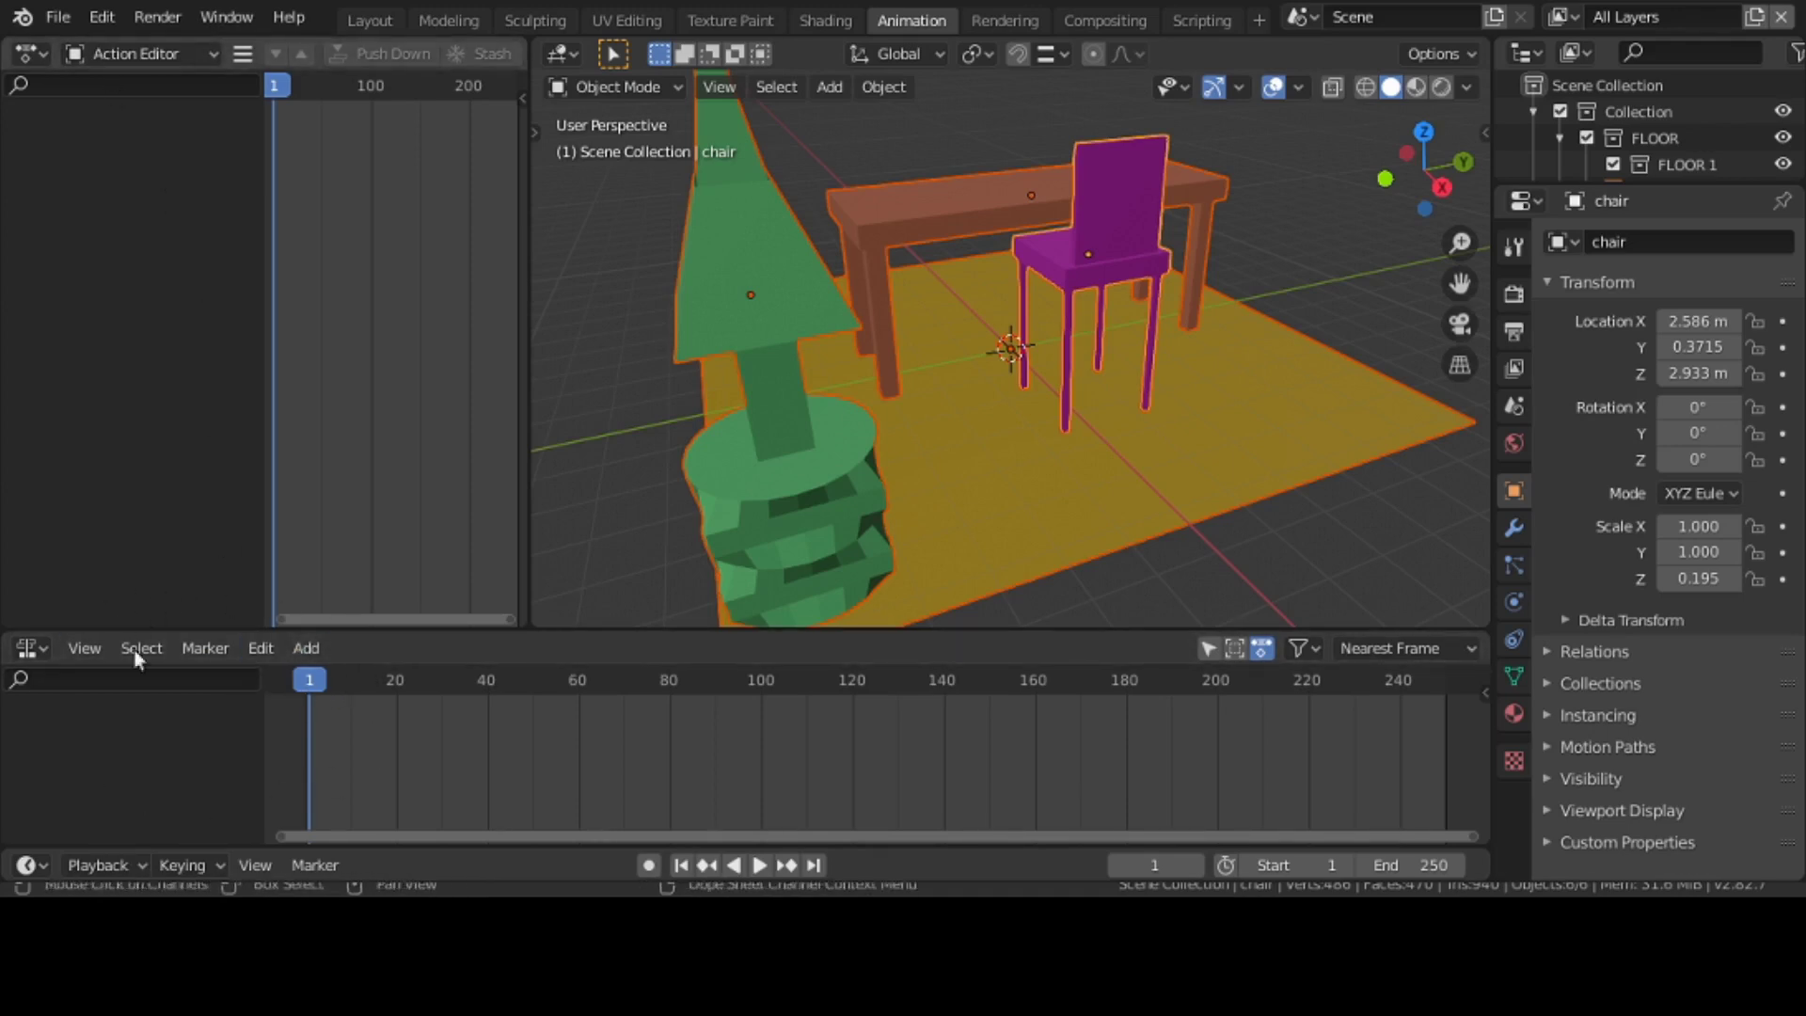
left_click(28, 649)
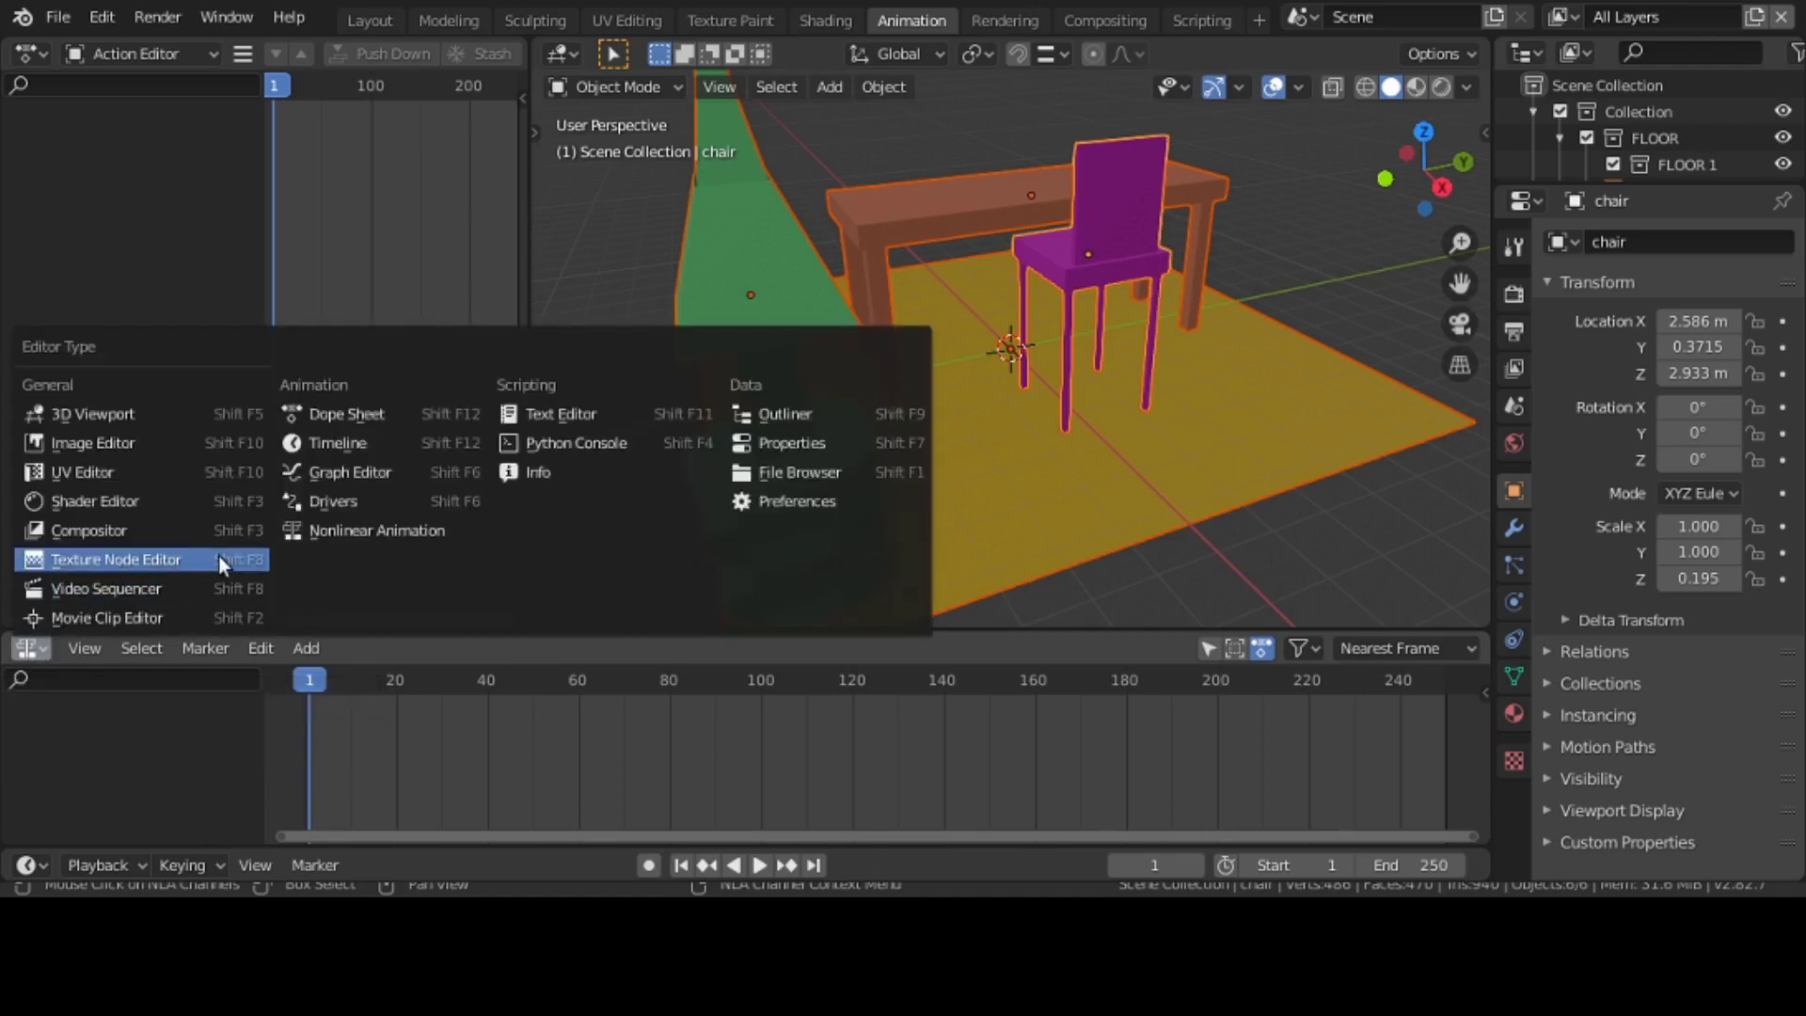
left_click(354, 524)
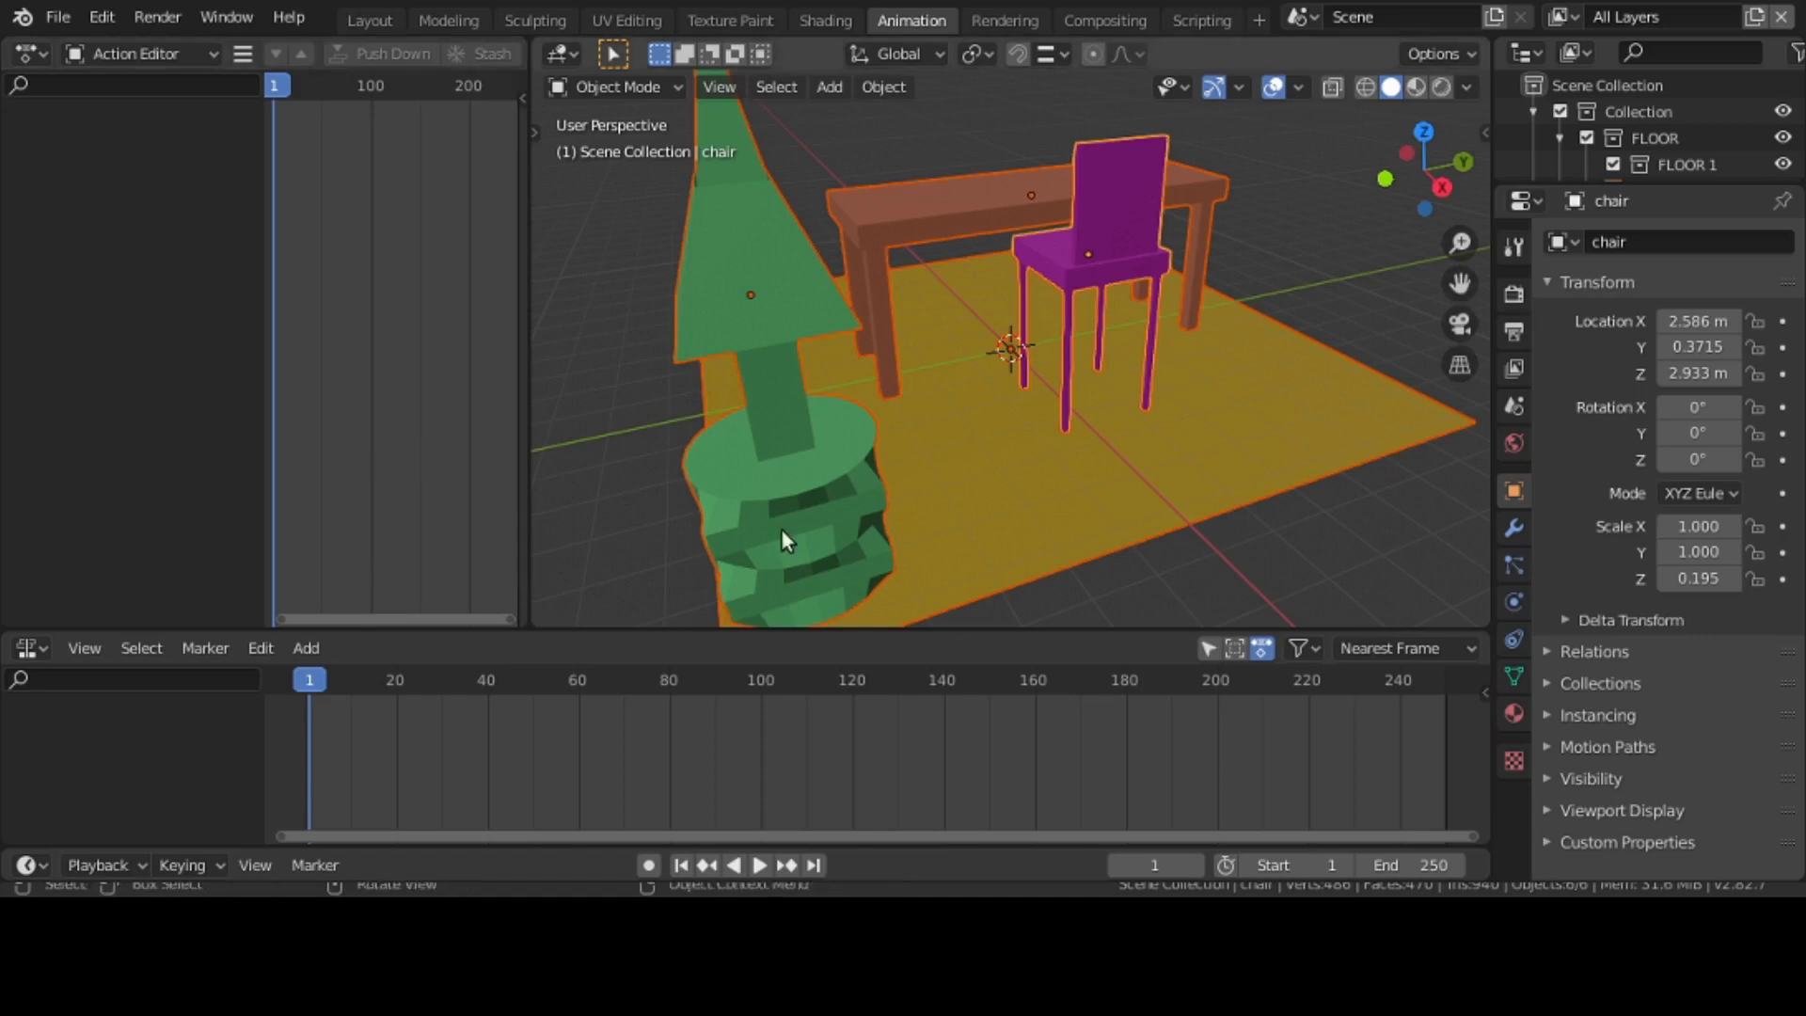
- Select only the purple chair and set the active keying set to LocRotScale
left_click(820, 499)
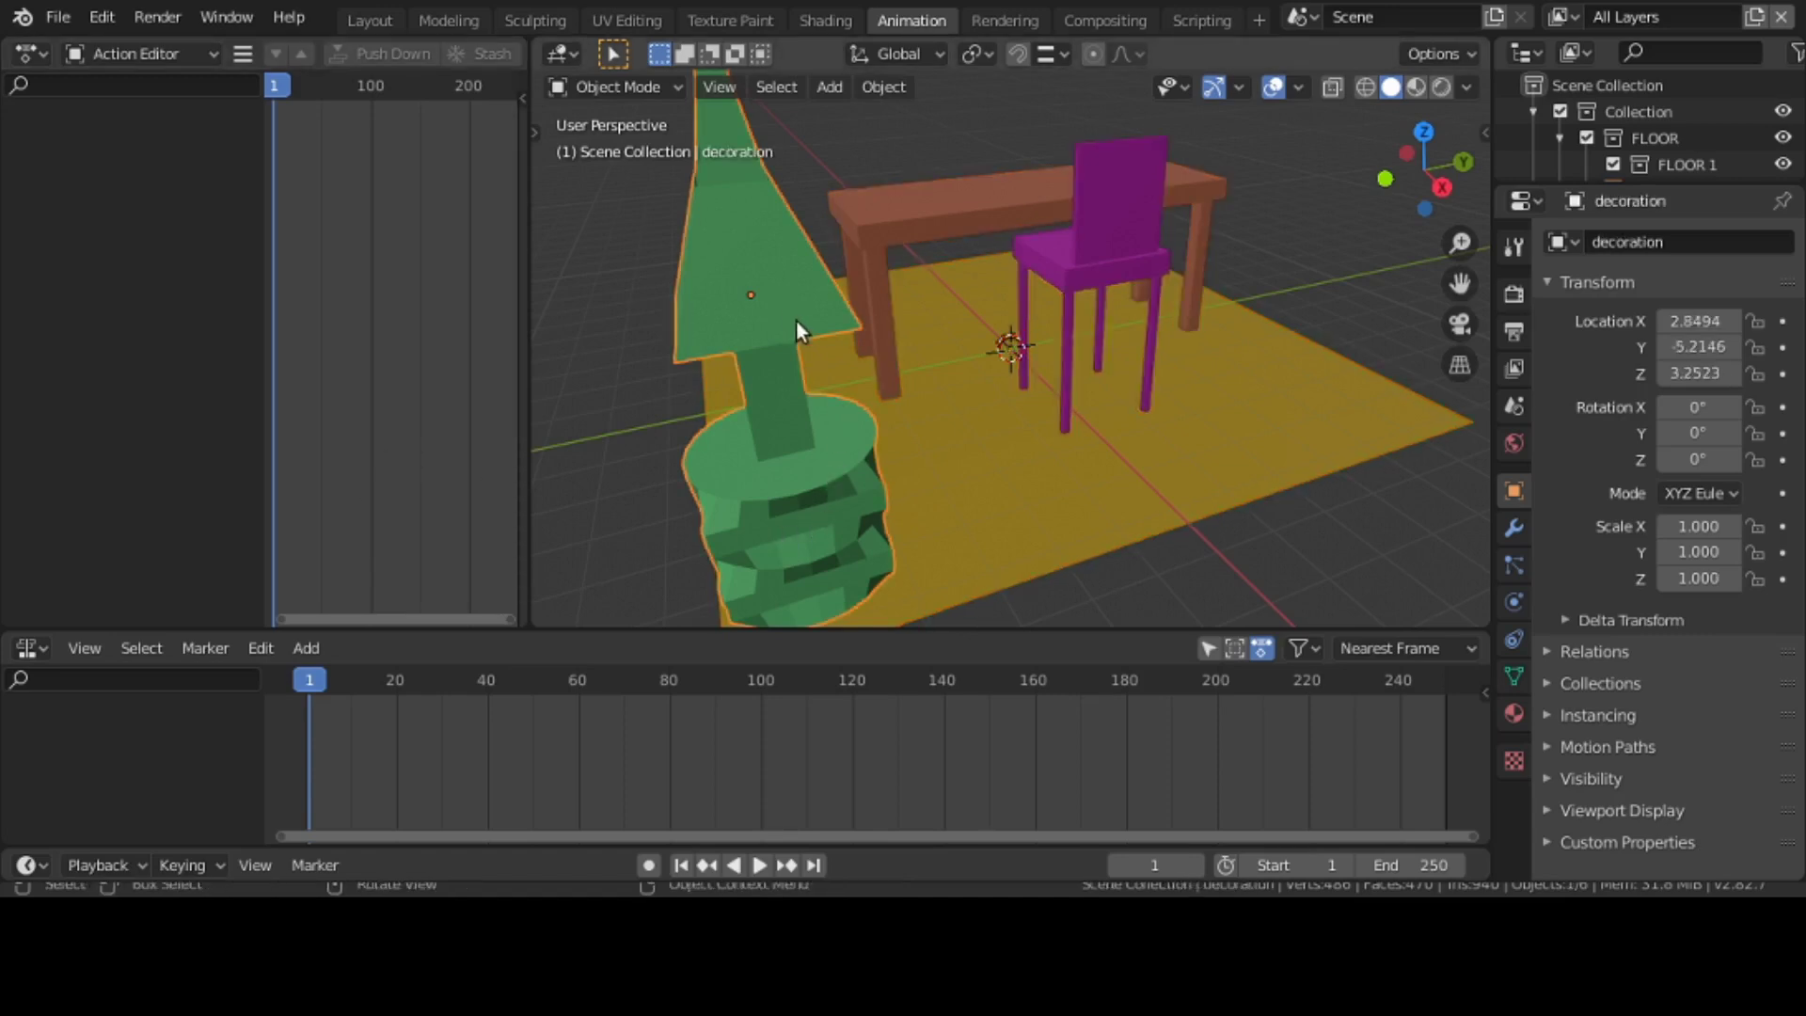
left_click(941, 207)
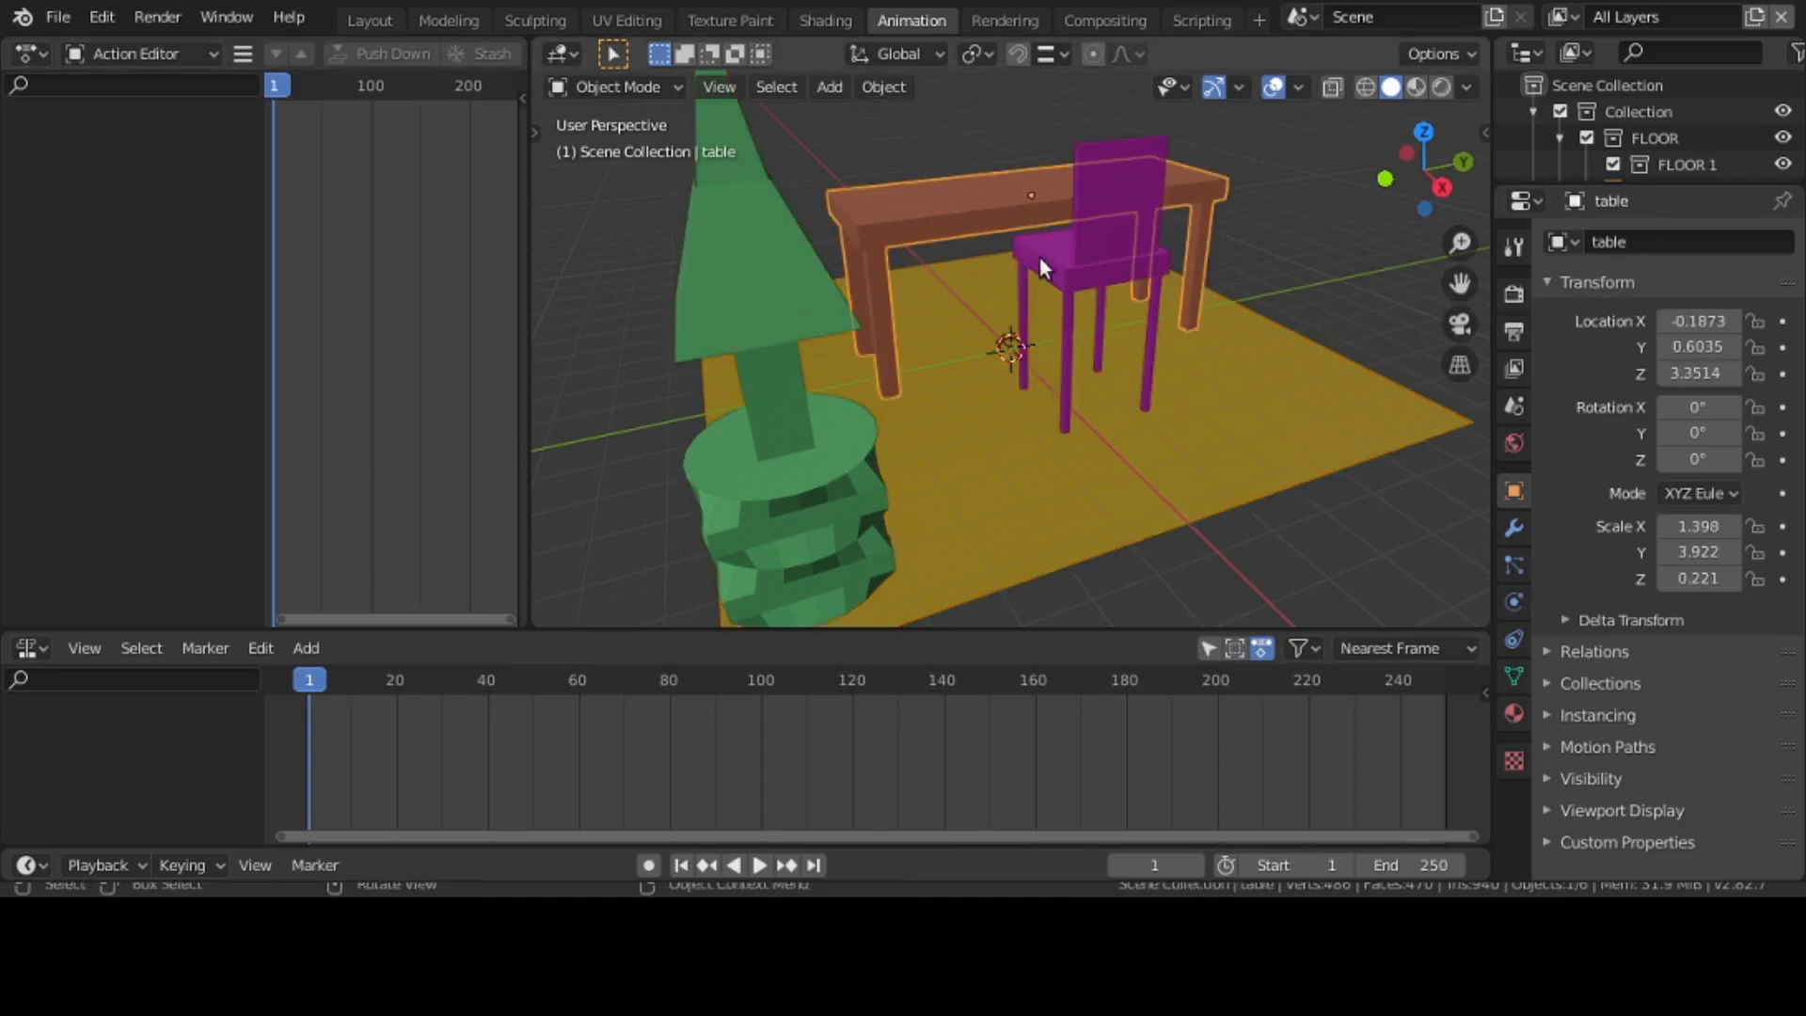
left_click(1120, 280)
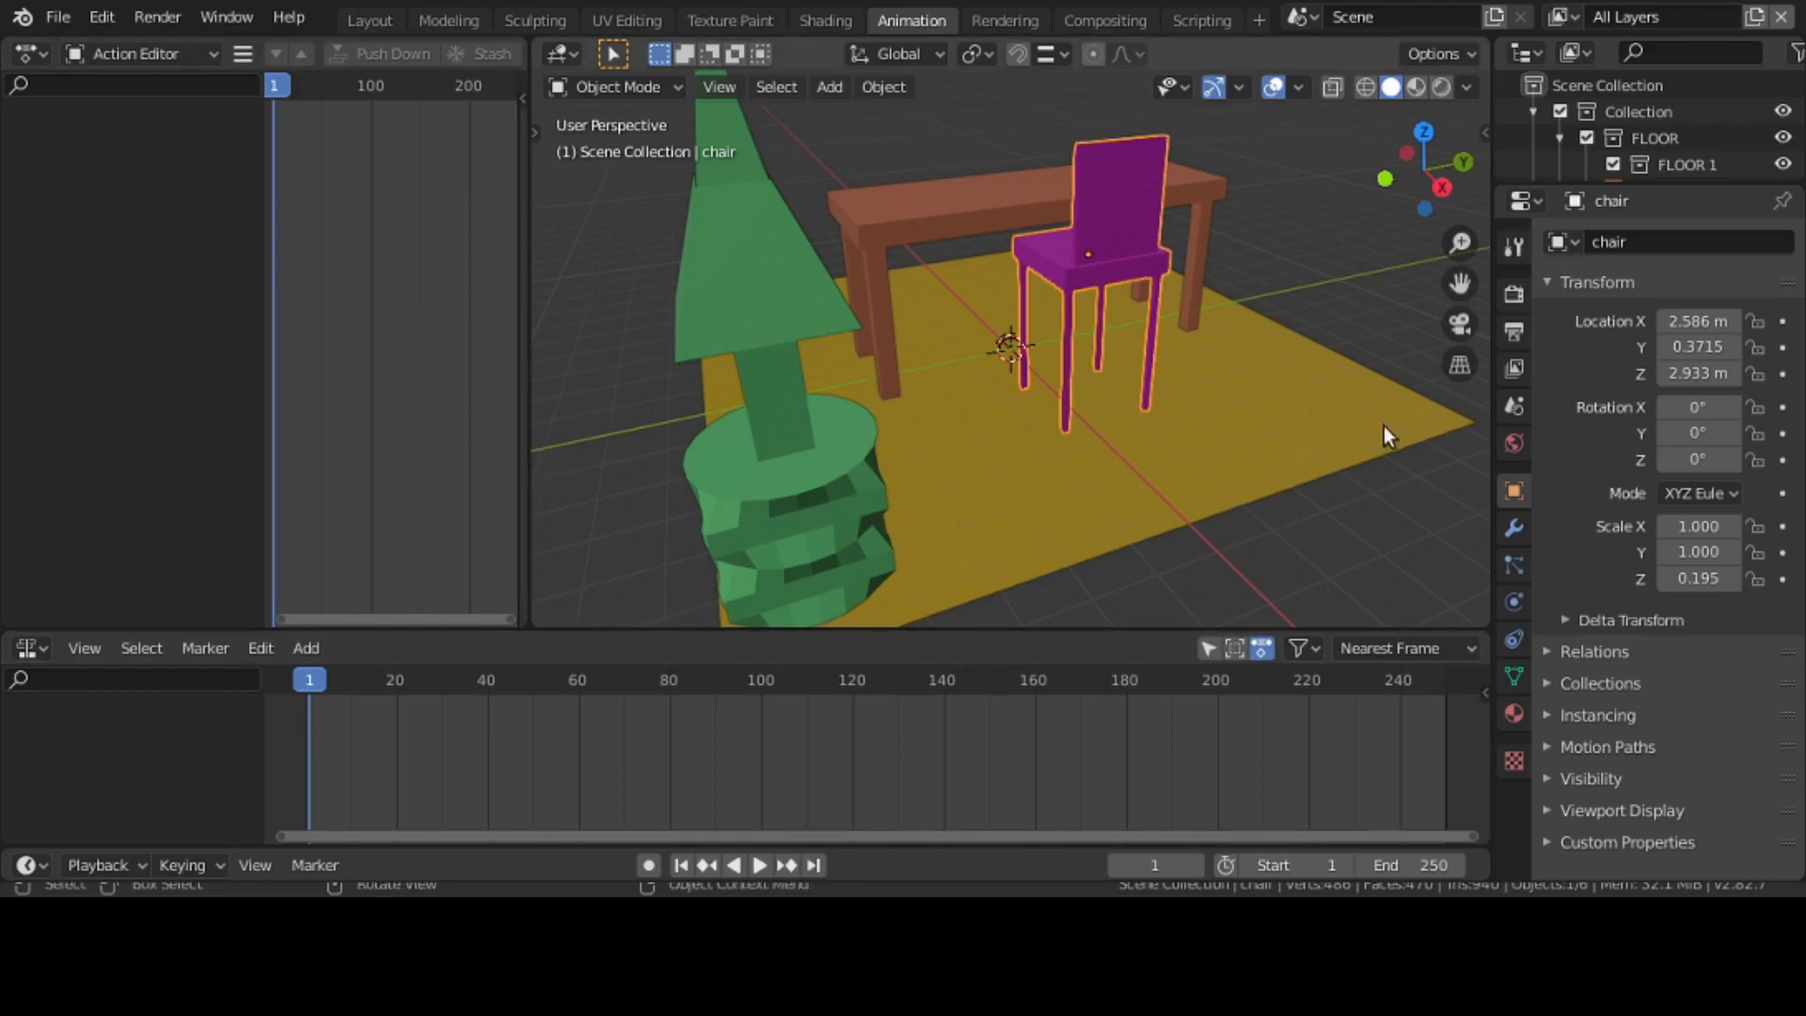
key("i")
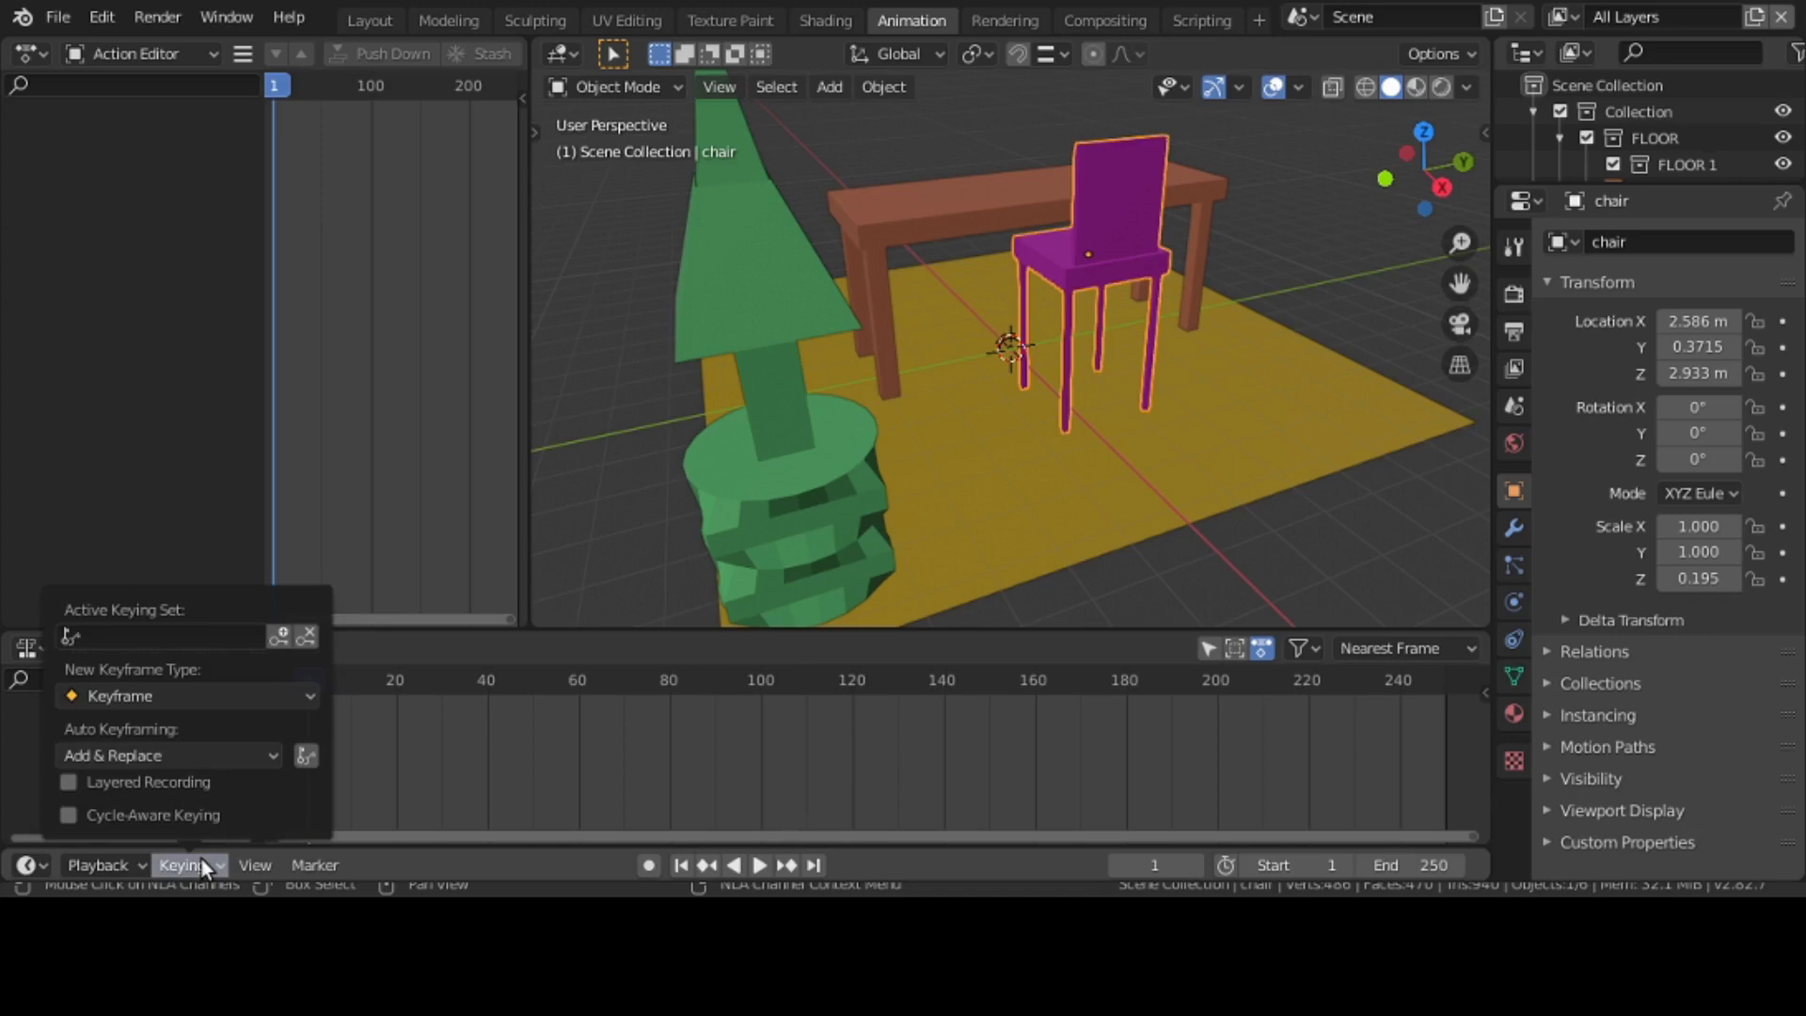
left_click(164, 638)
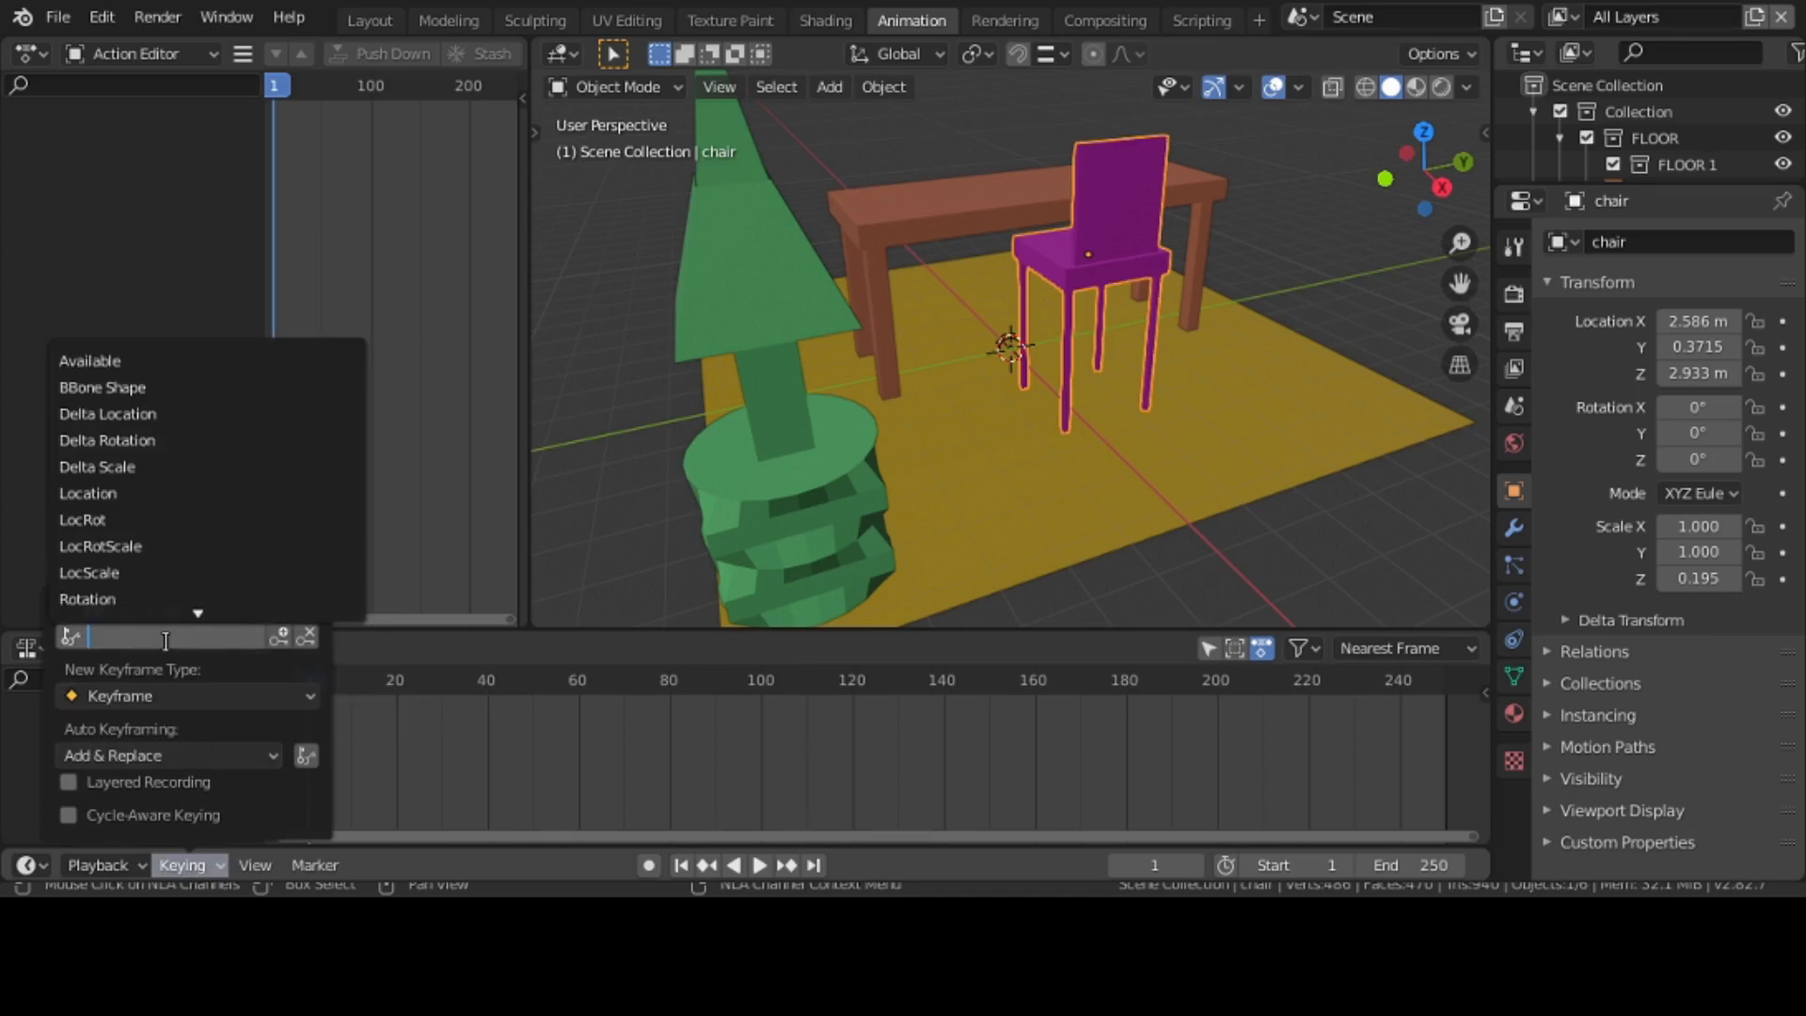
left_click(149, 545)
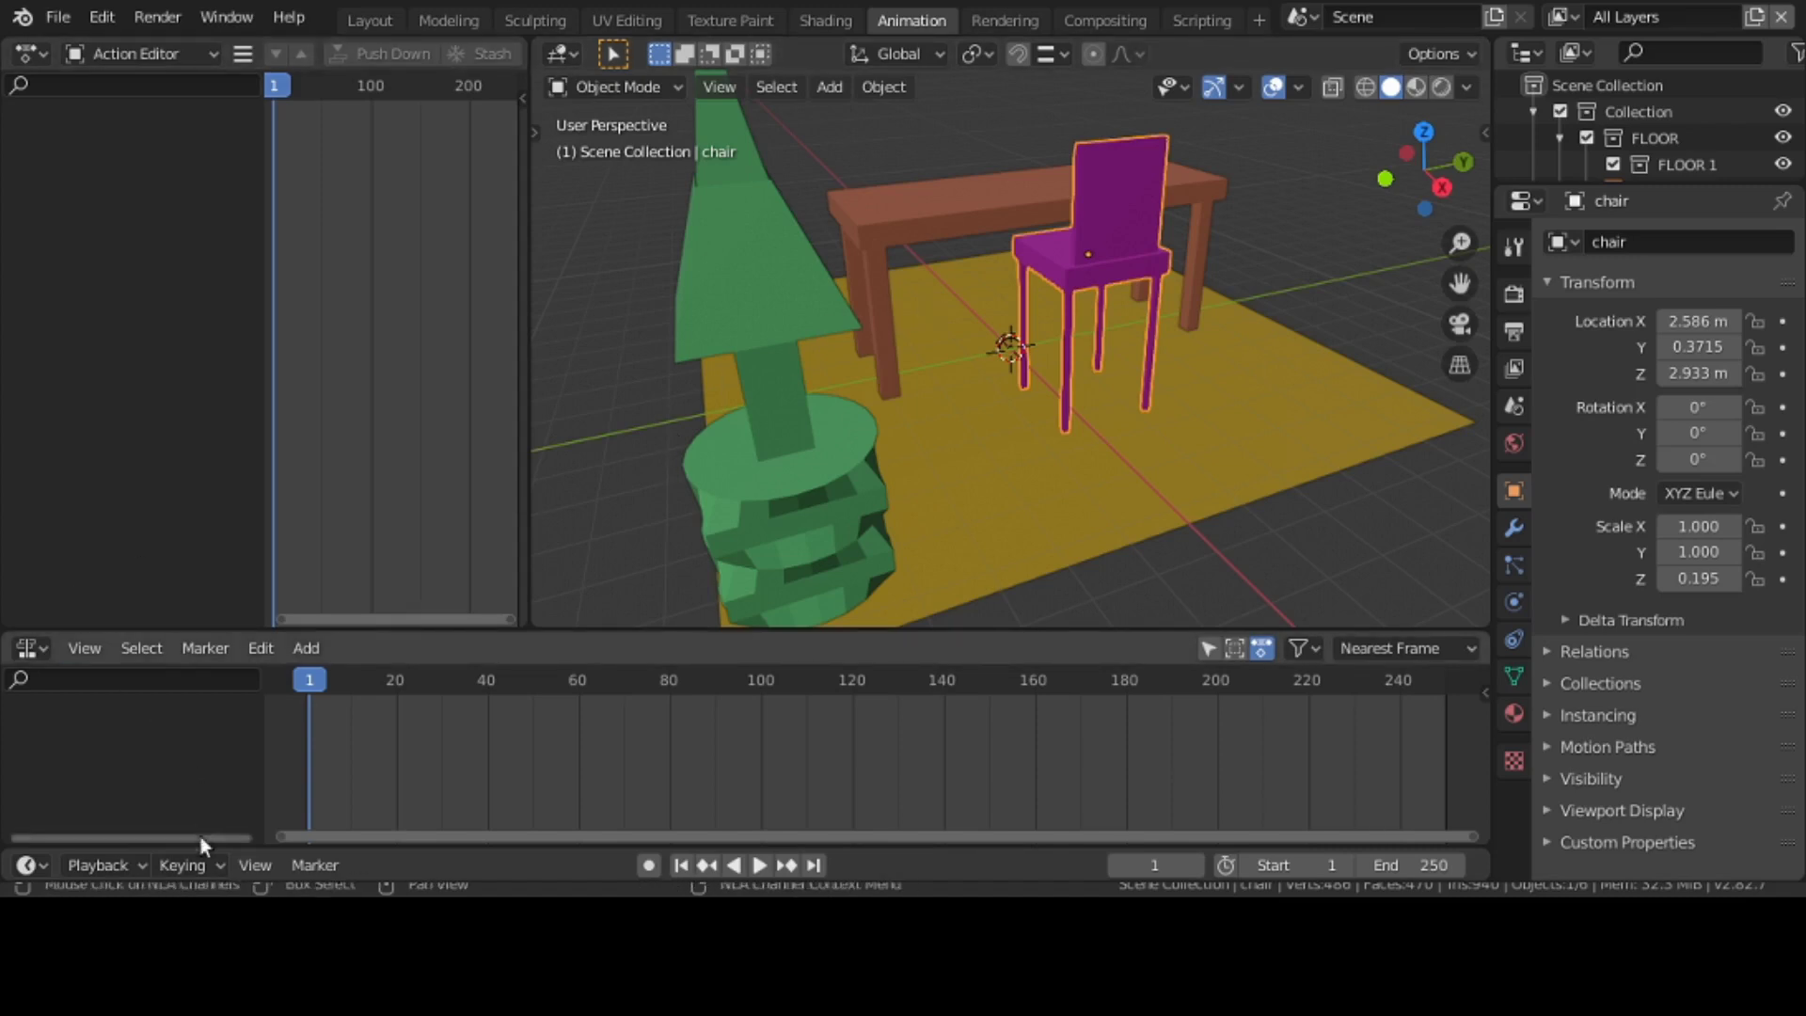
left_click(201, 868)
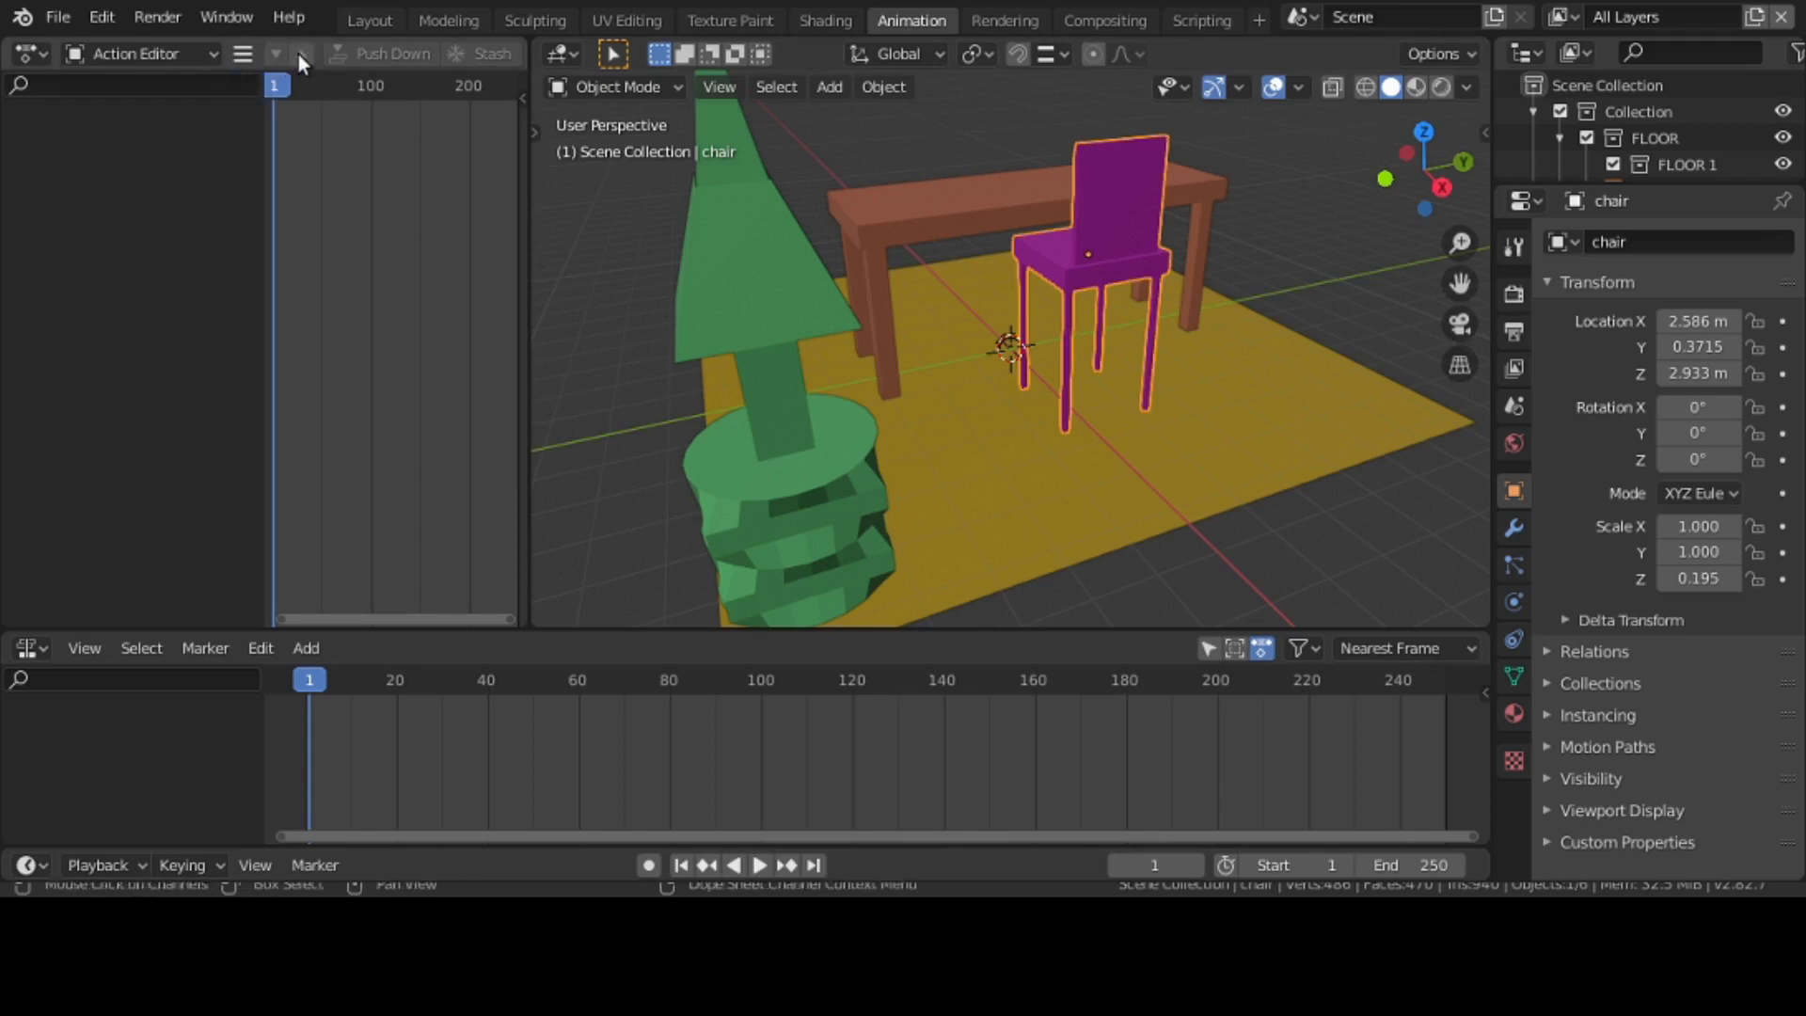
- Create a new action for the chair in the Action Editor and name it chair
middle_click_drag(298, 55, 65, 87)
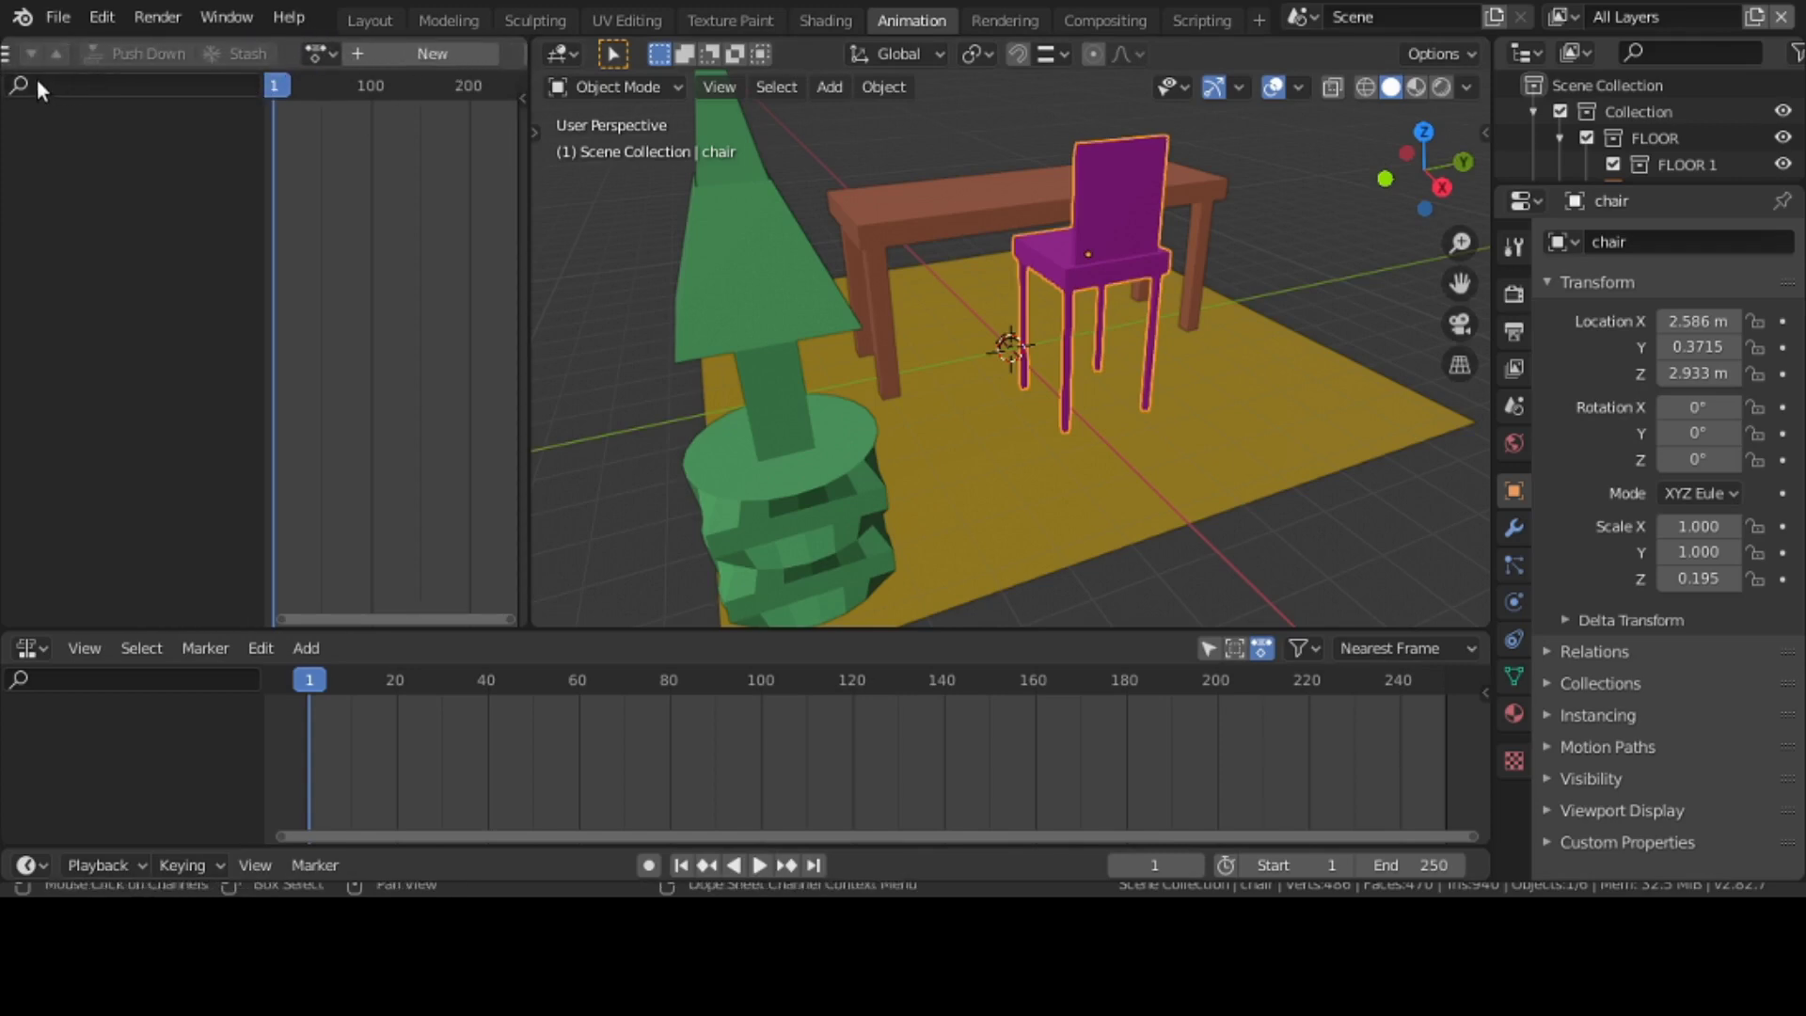
left_click(420, 54)
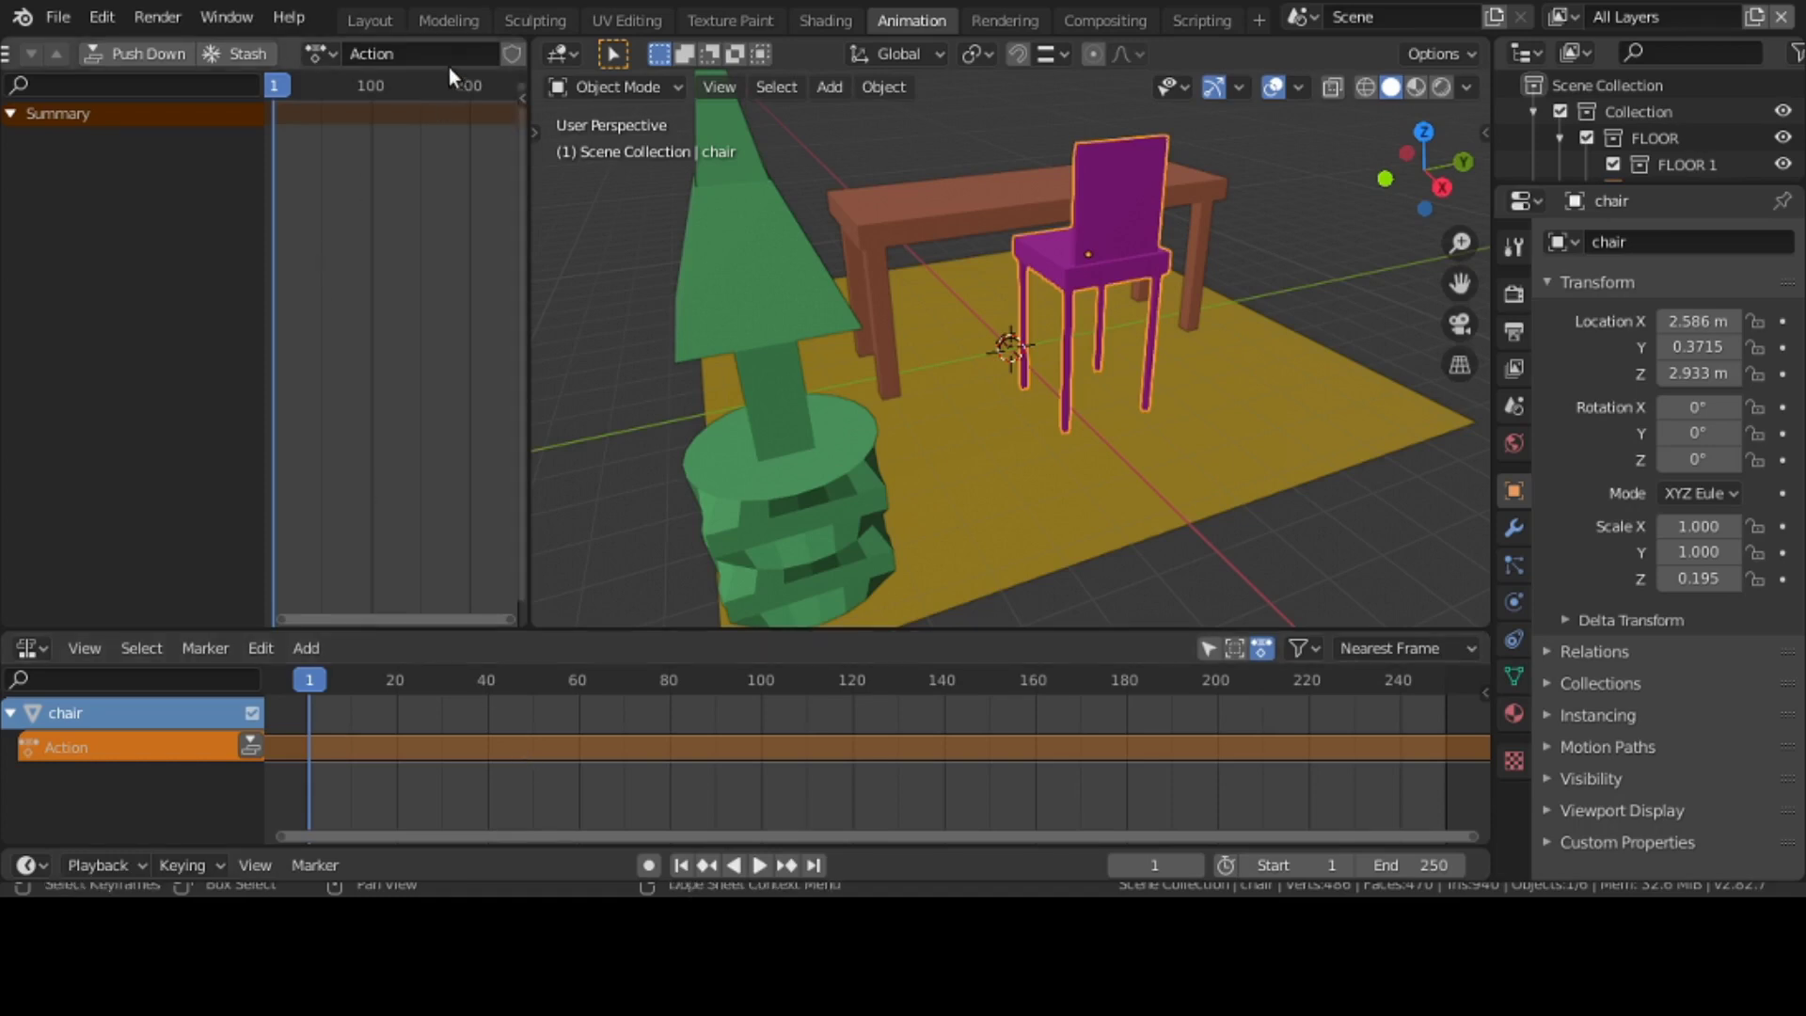
left_click(433, 42)
type("c")
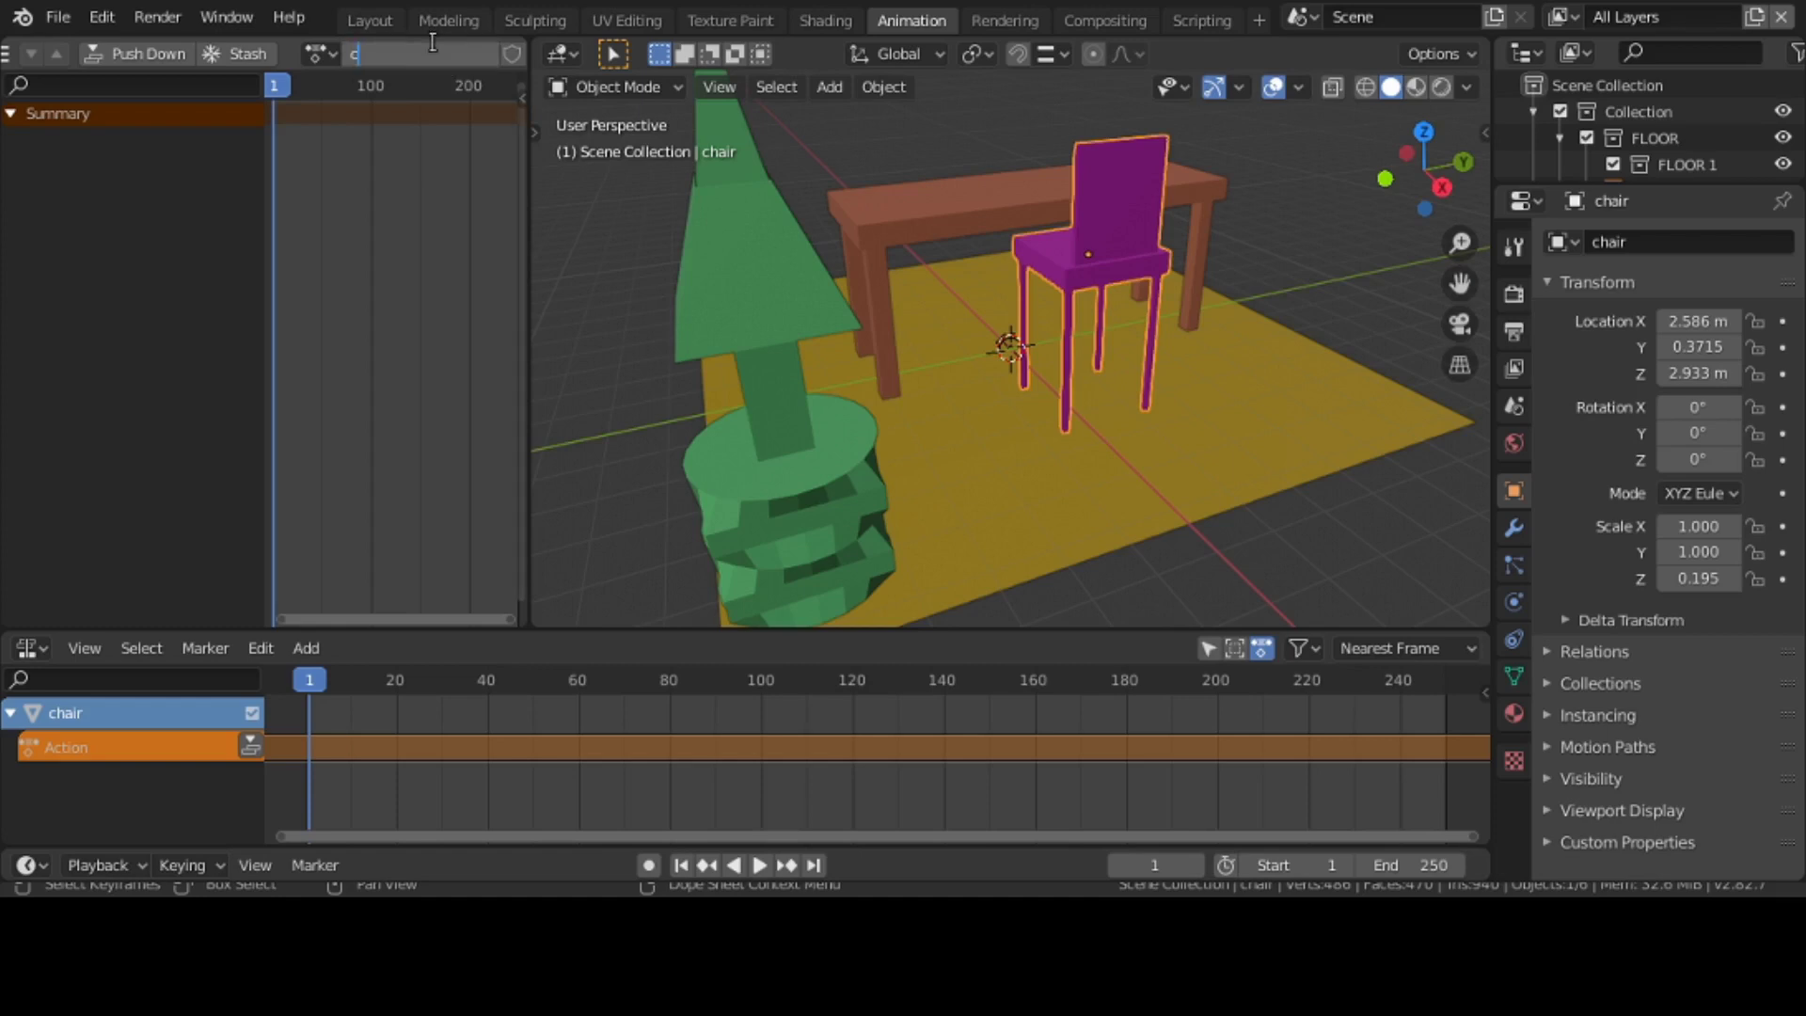
type("hair")
key("Return")
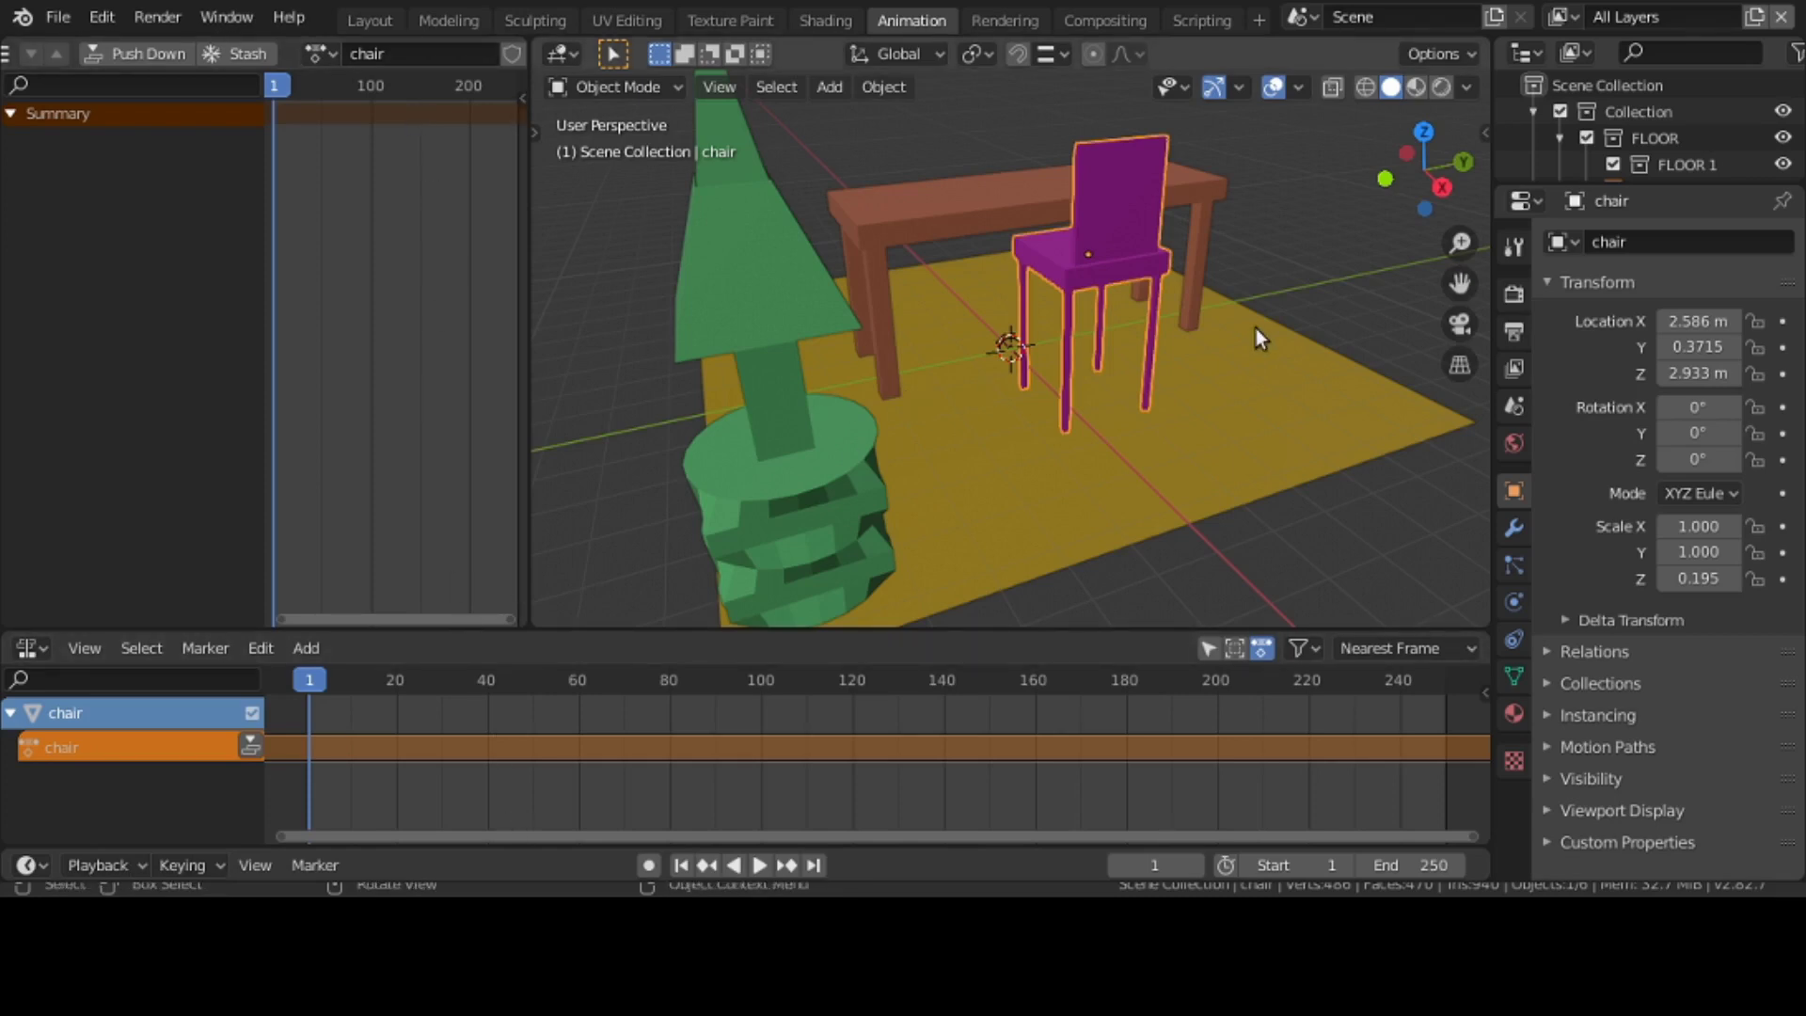
- Keyframe the chair's location, rotation and scale at frame 1 and inspect its individual transform channels
key("i")
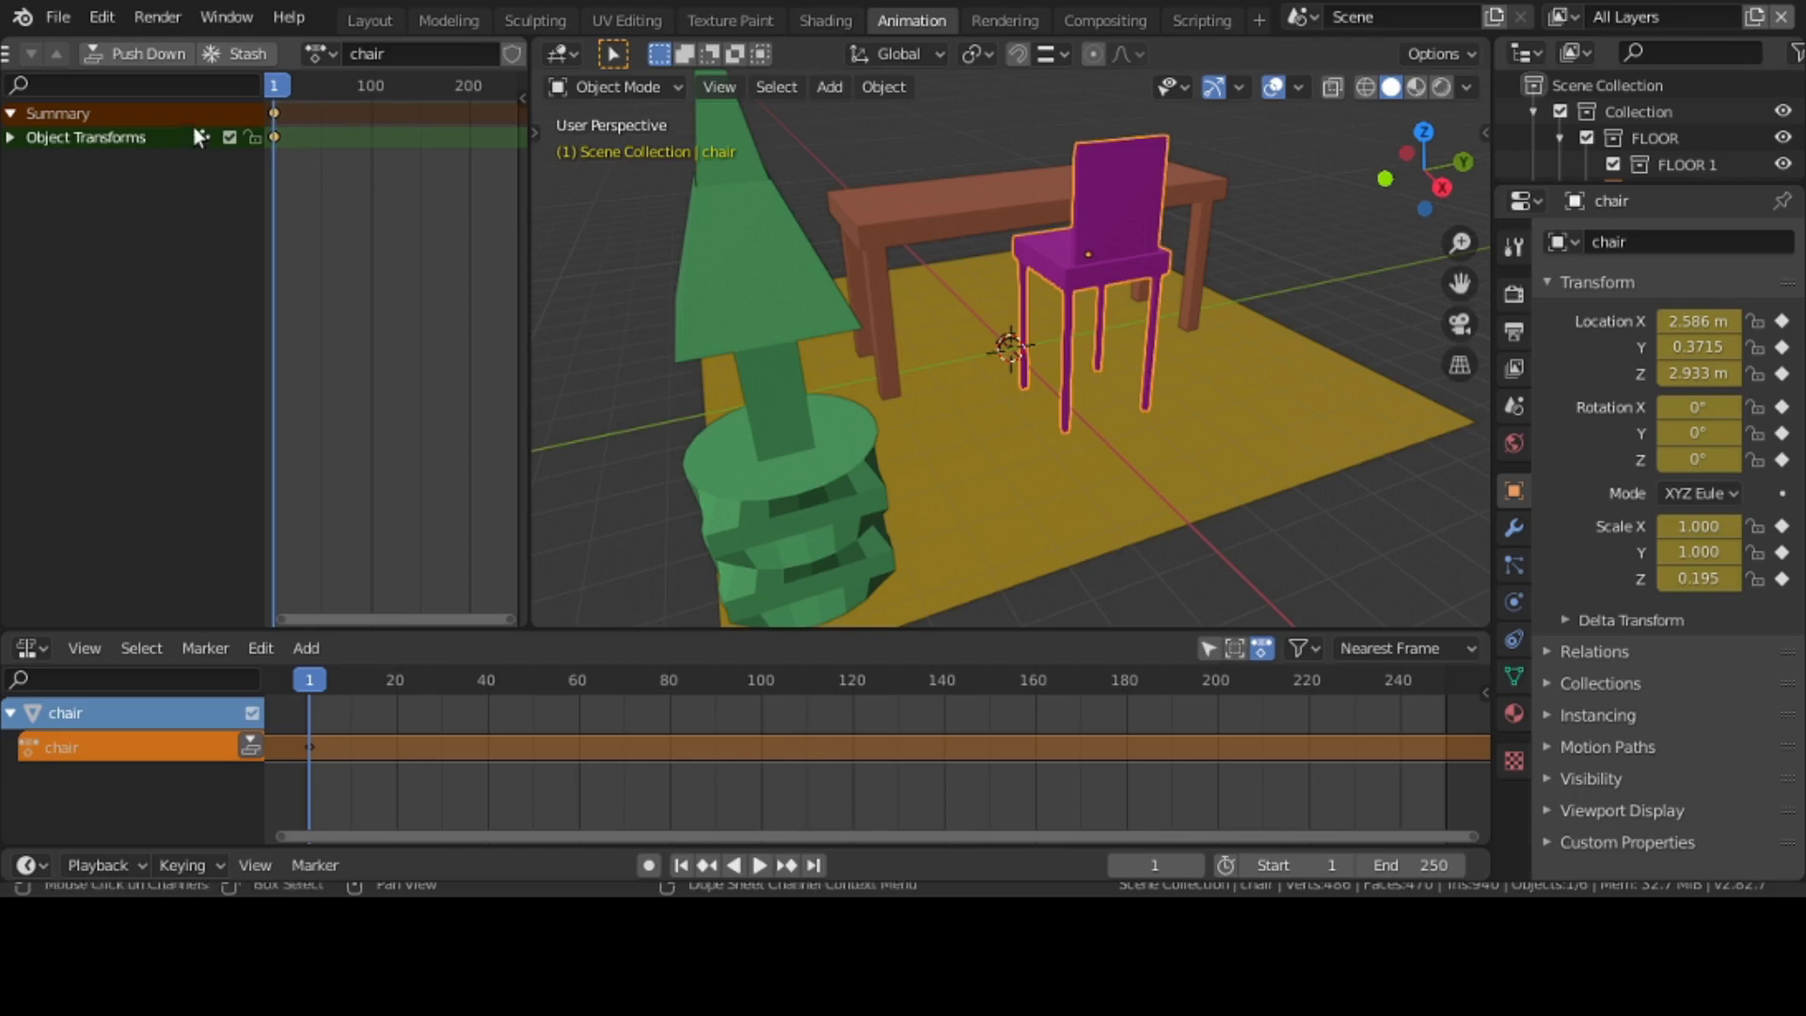
left_click(10, 138)
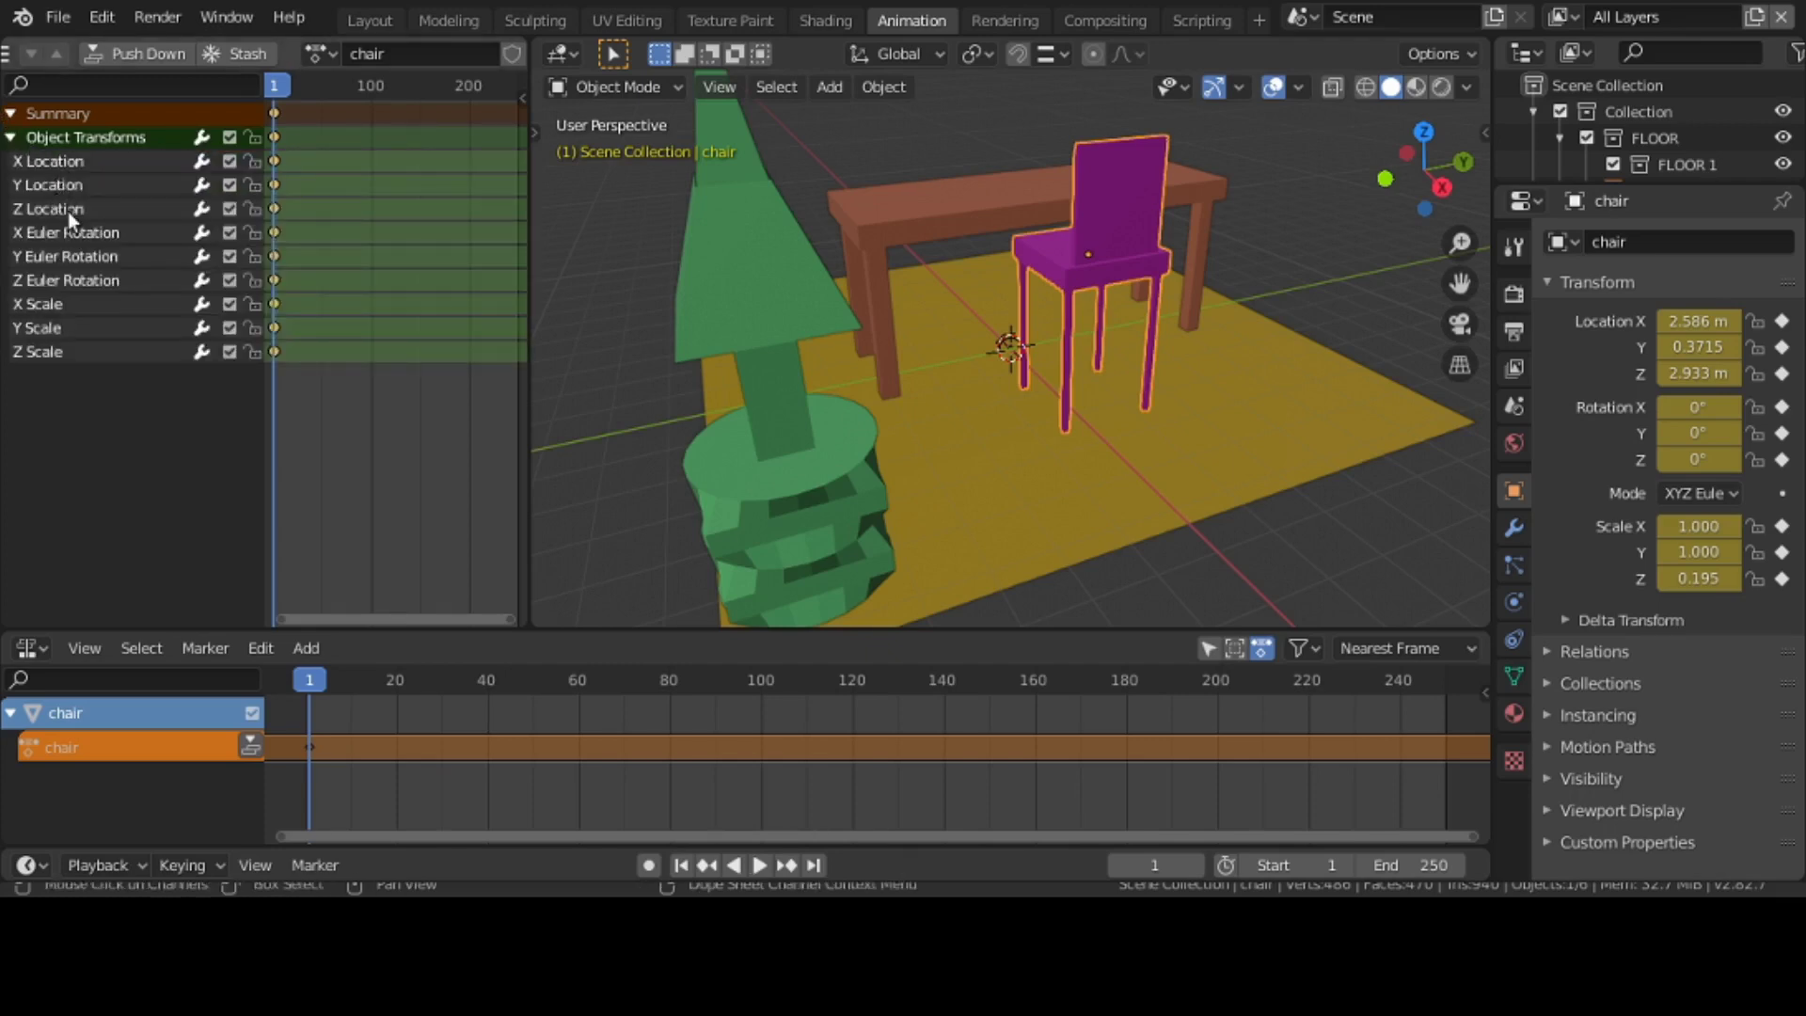
left_click(9, 138)
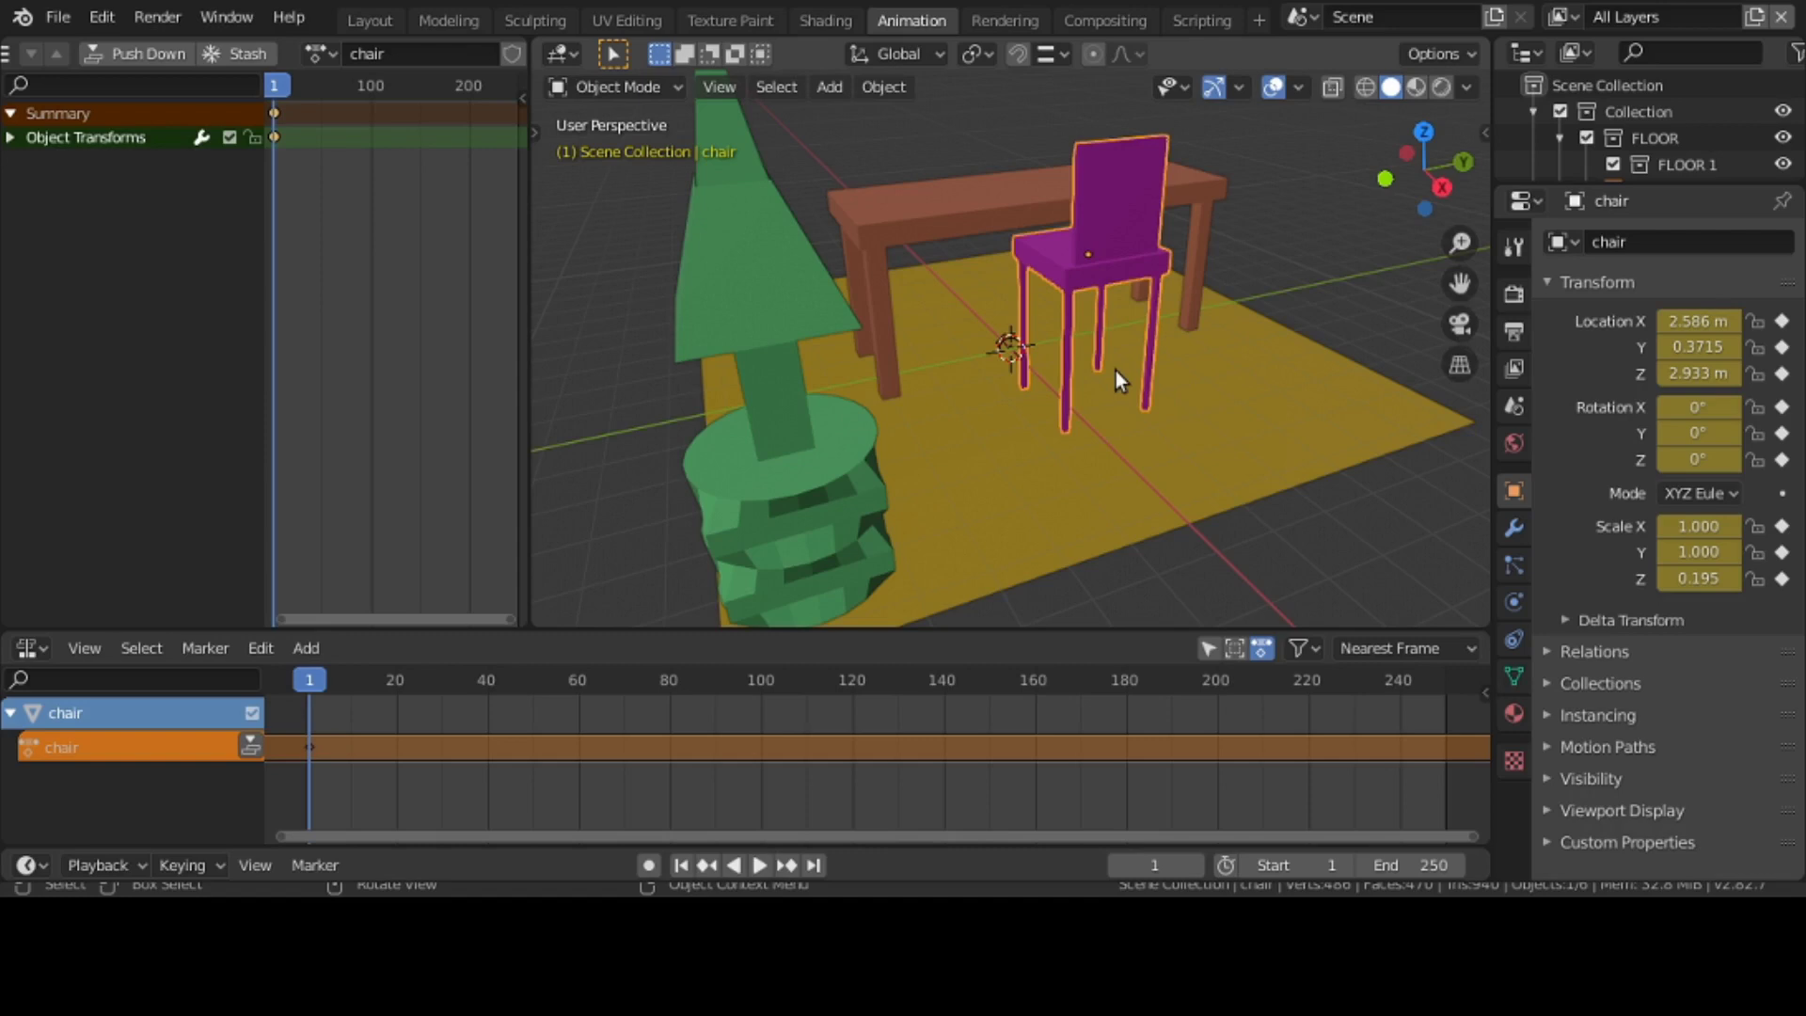
key("g")
key("x")
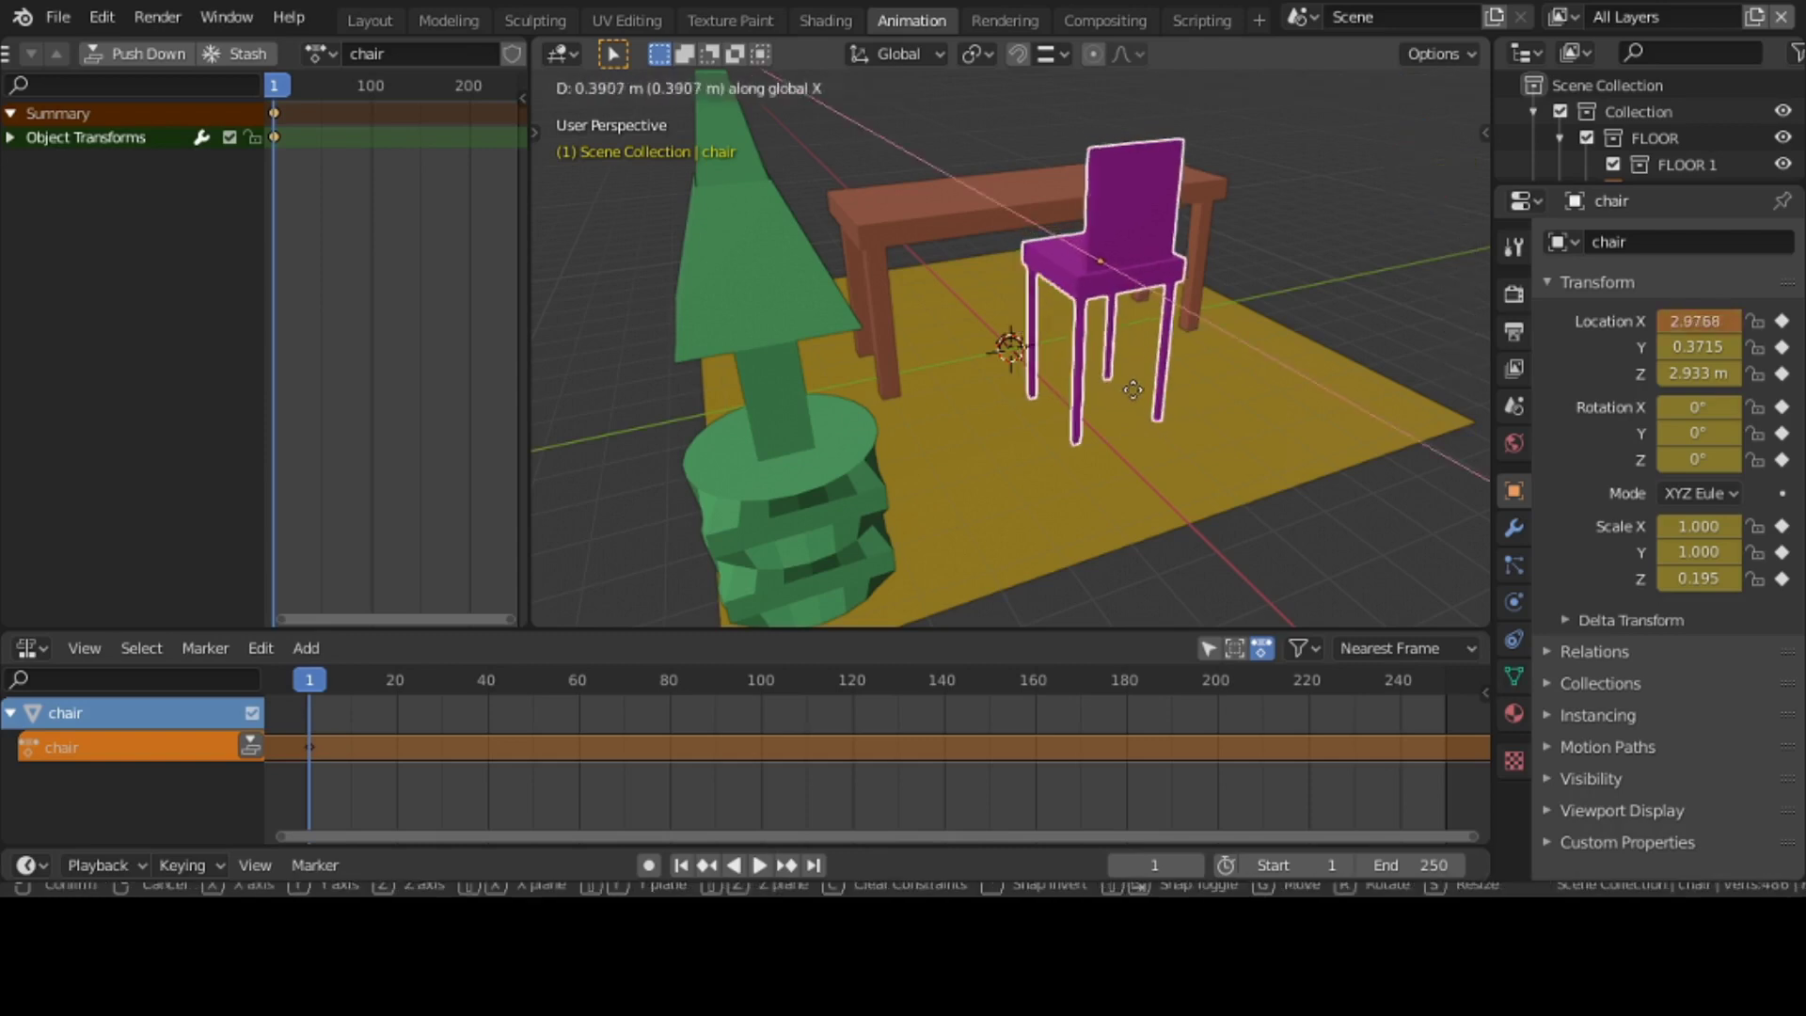
left_click(1230, 534)
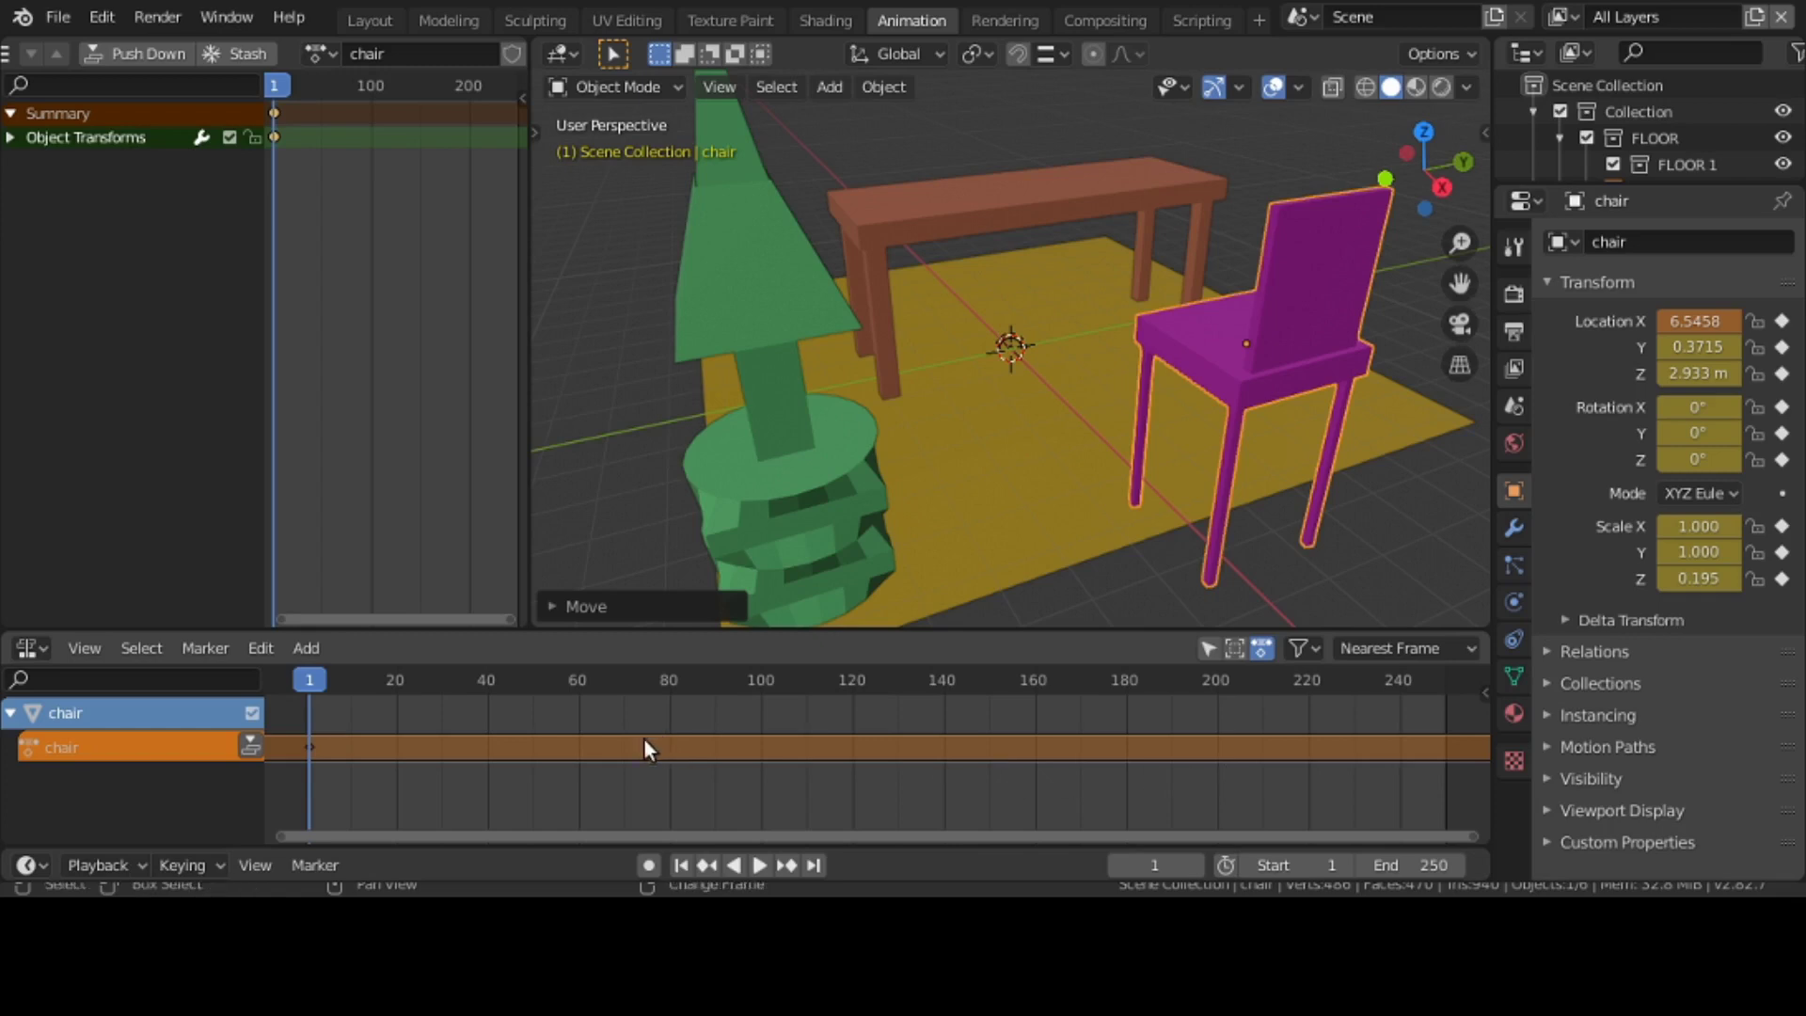
- At frame 61, move the chair along the X axis to about 6.81 m and keyframe its transforms
right_click(584, 742)
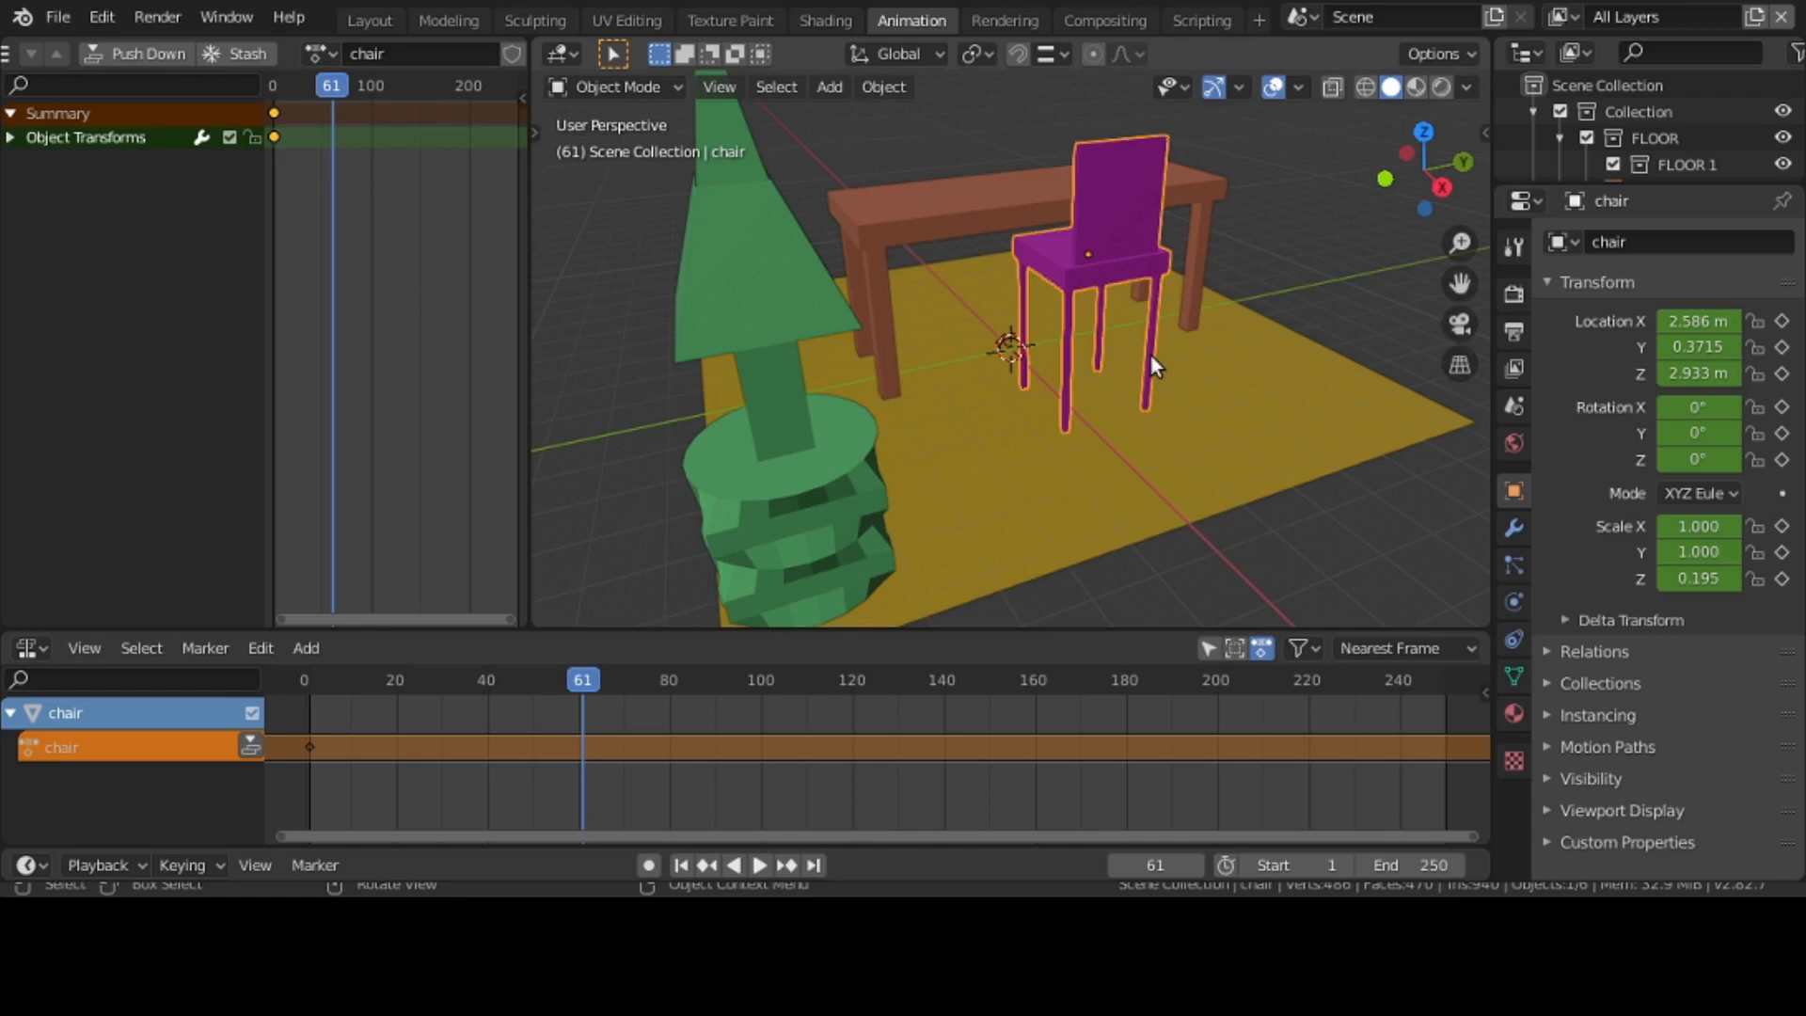
key("g")
key("x")
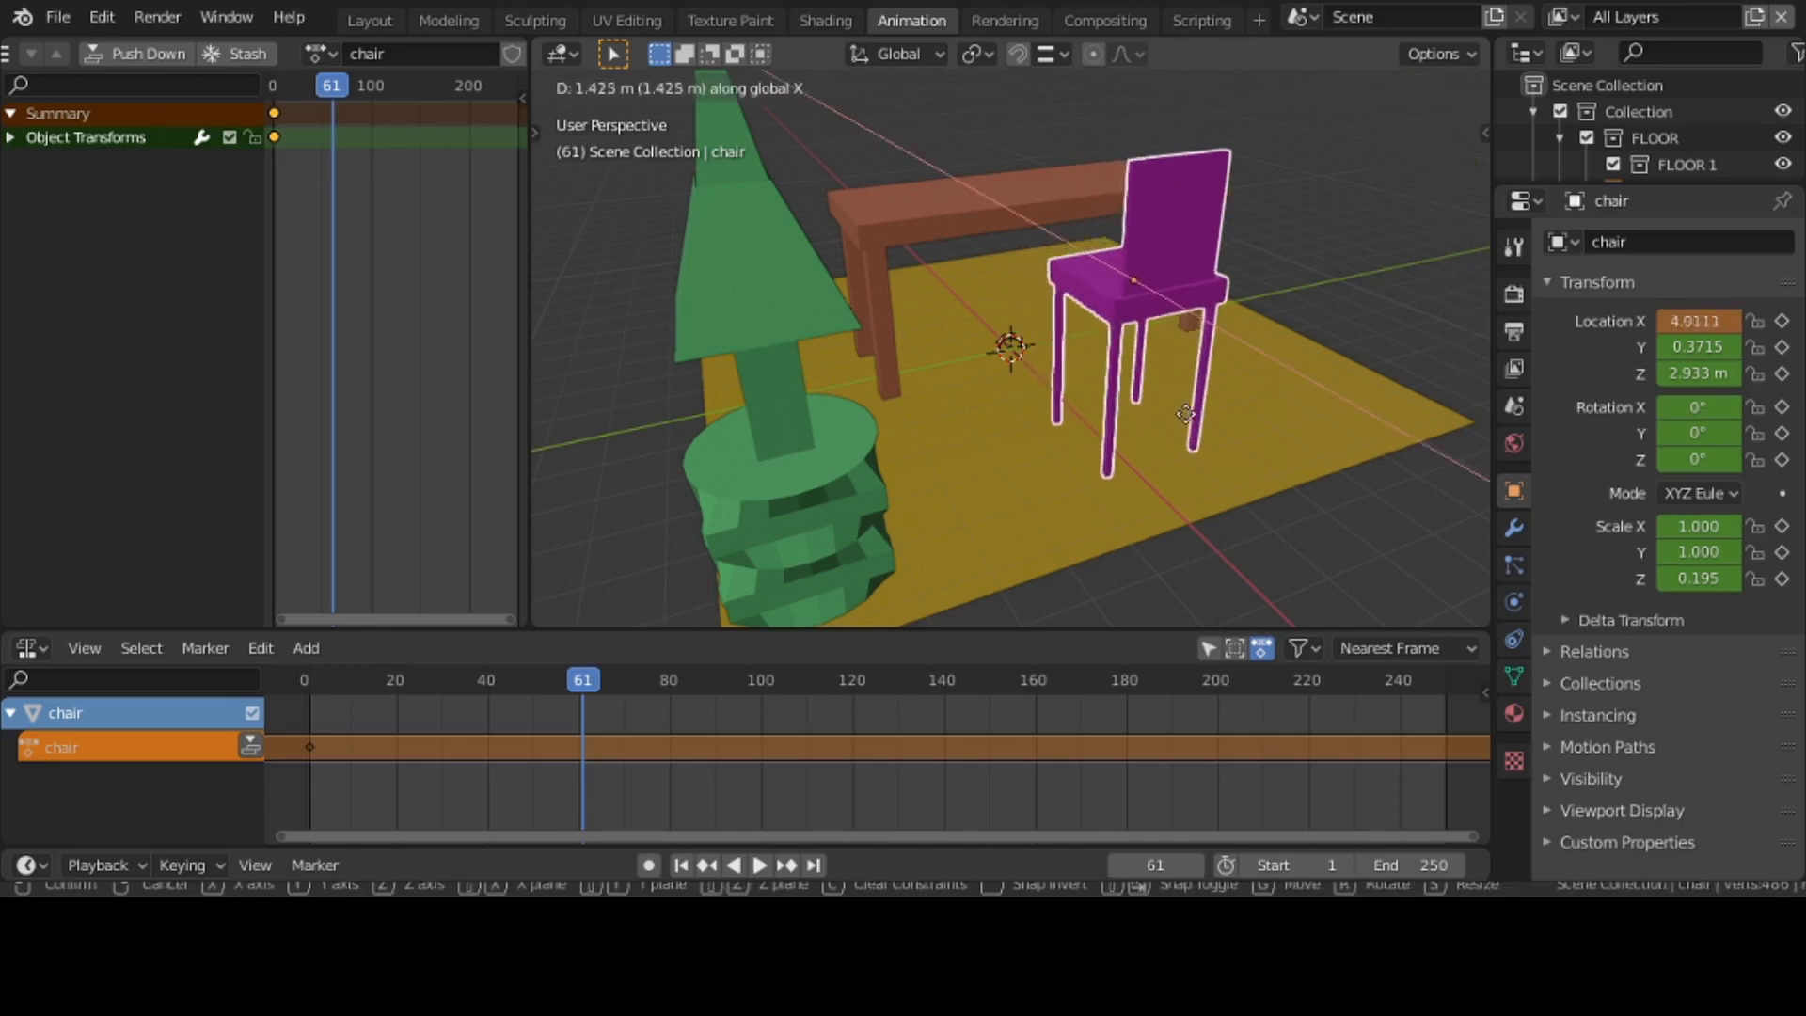
left_click(1261, 562)
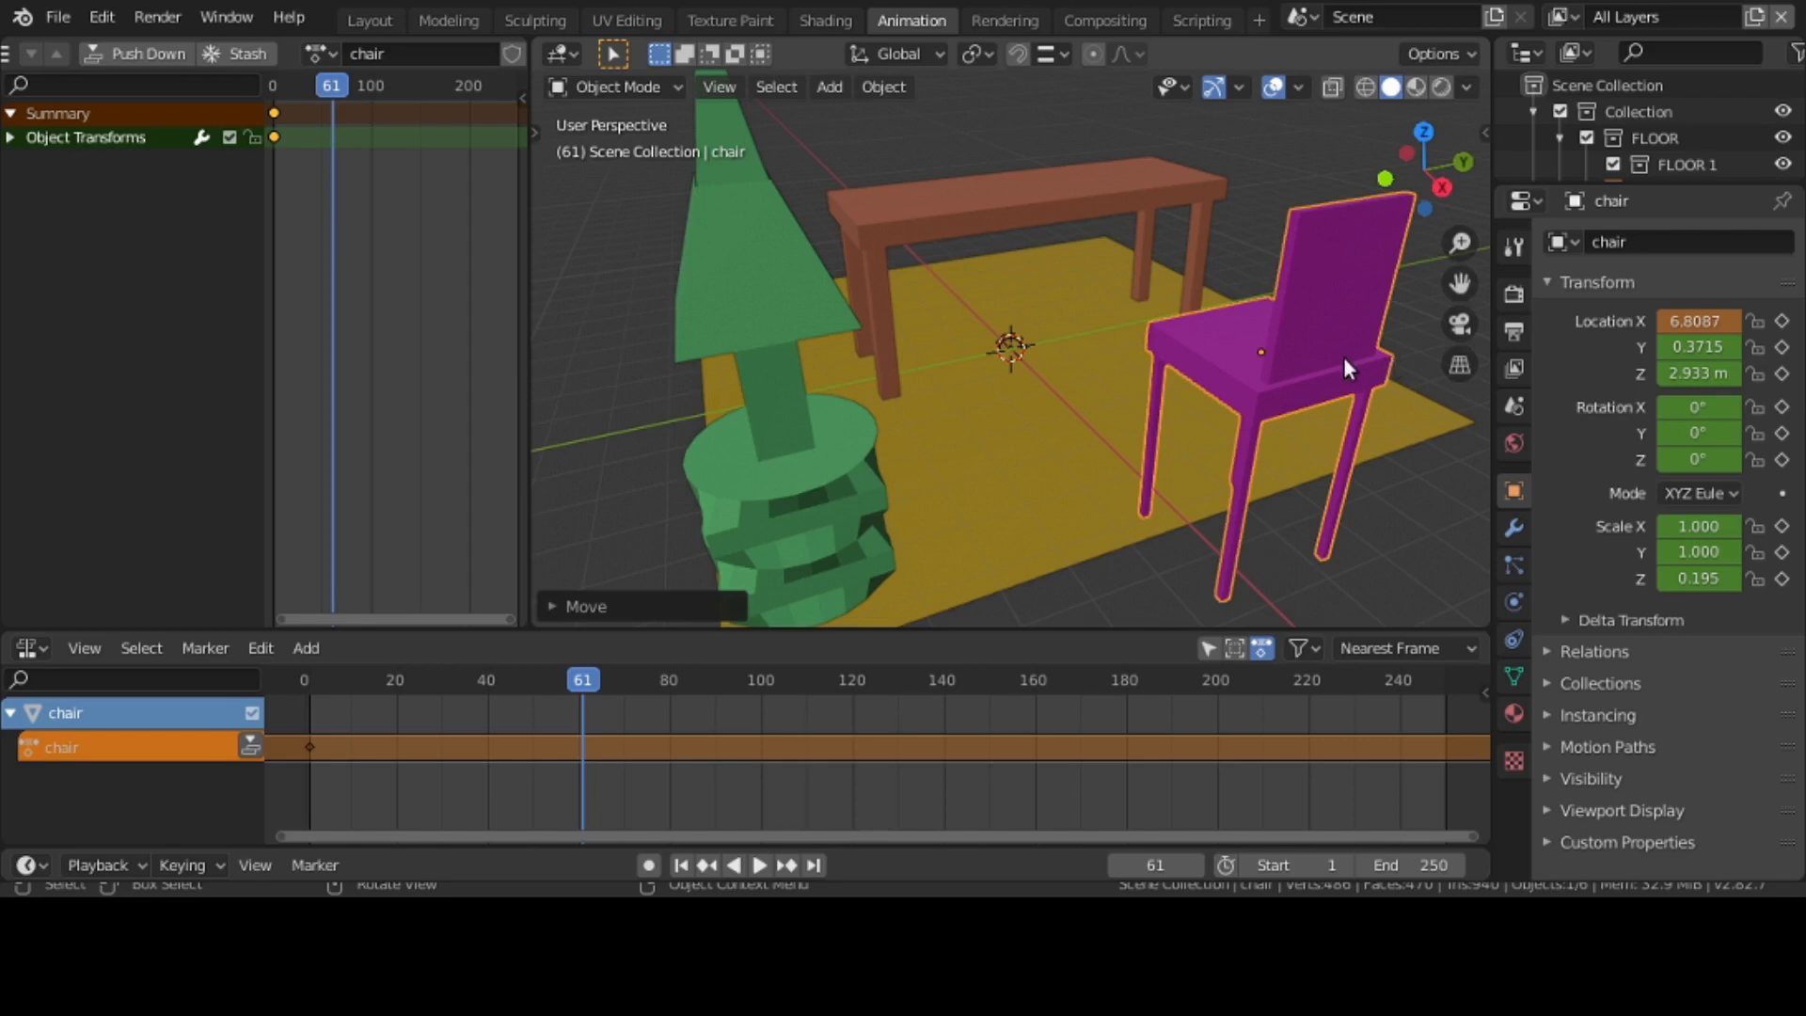
key("i")
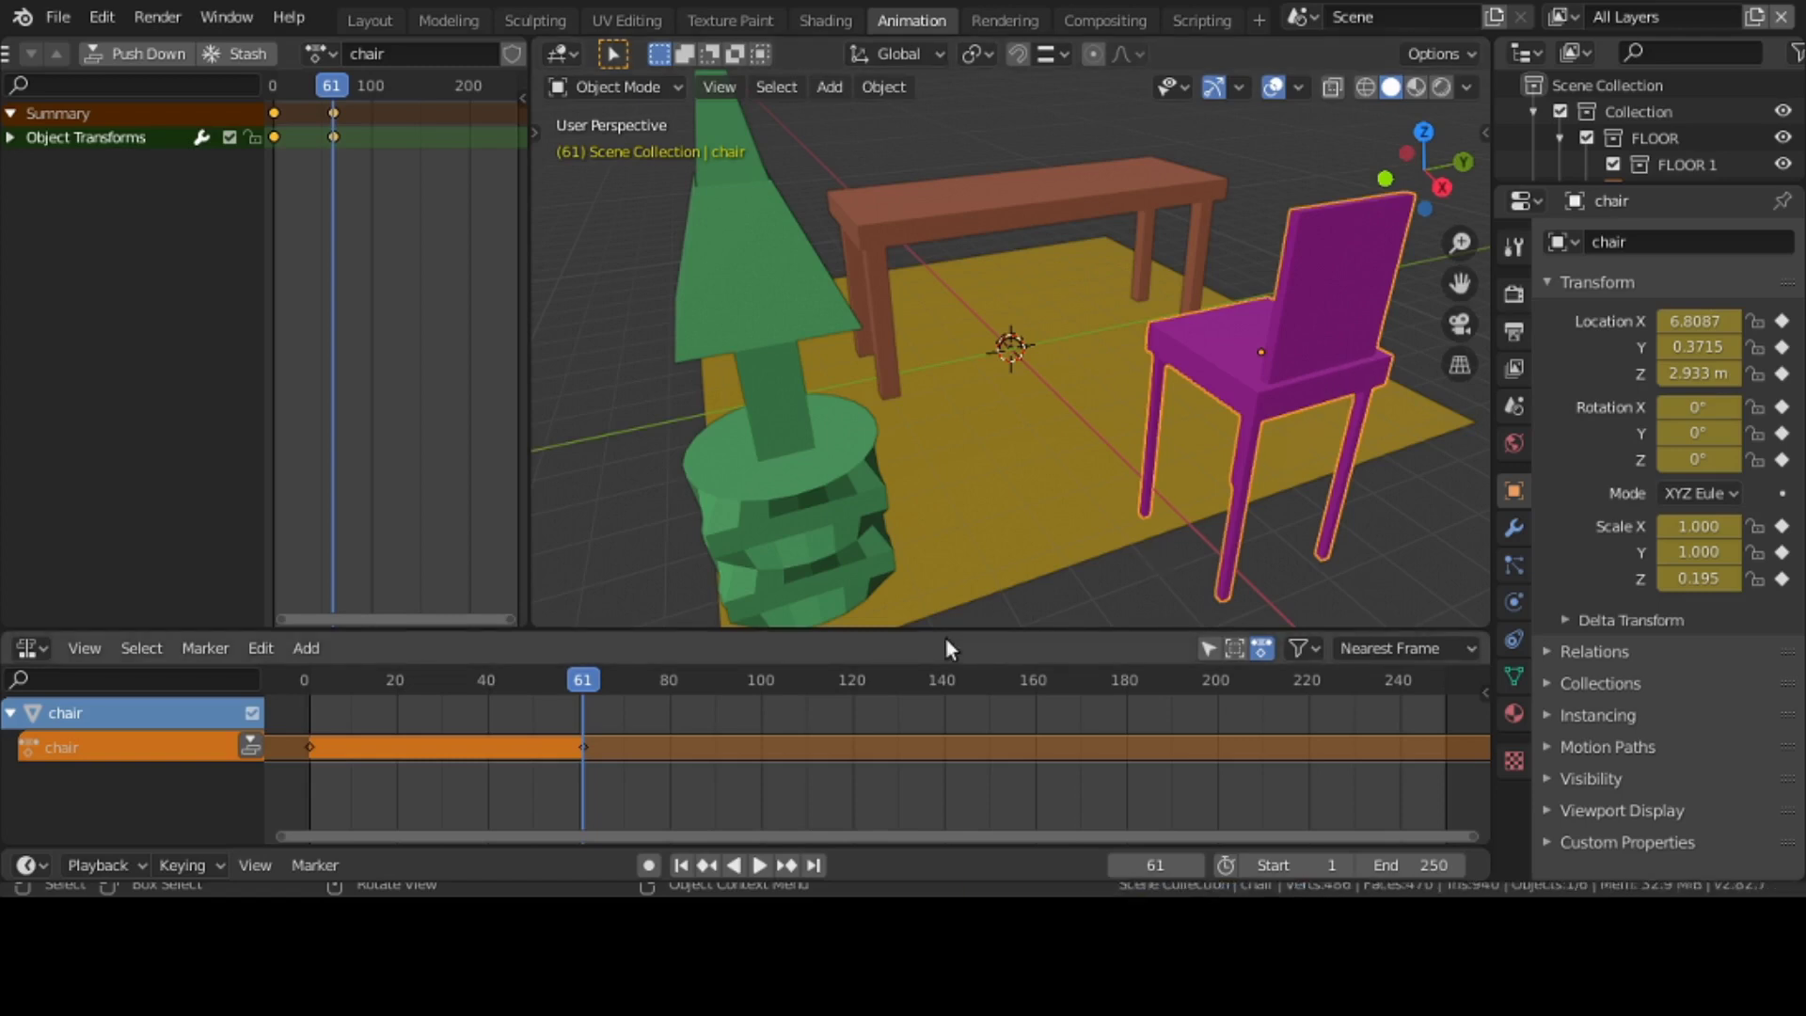
- At frame 125, scale the chair down uniformly to about 0.236 of its size and keyframe its transforms
left_click(873, 725)
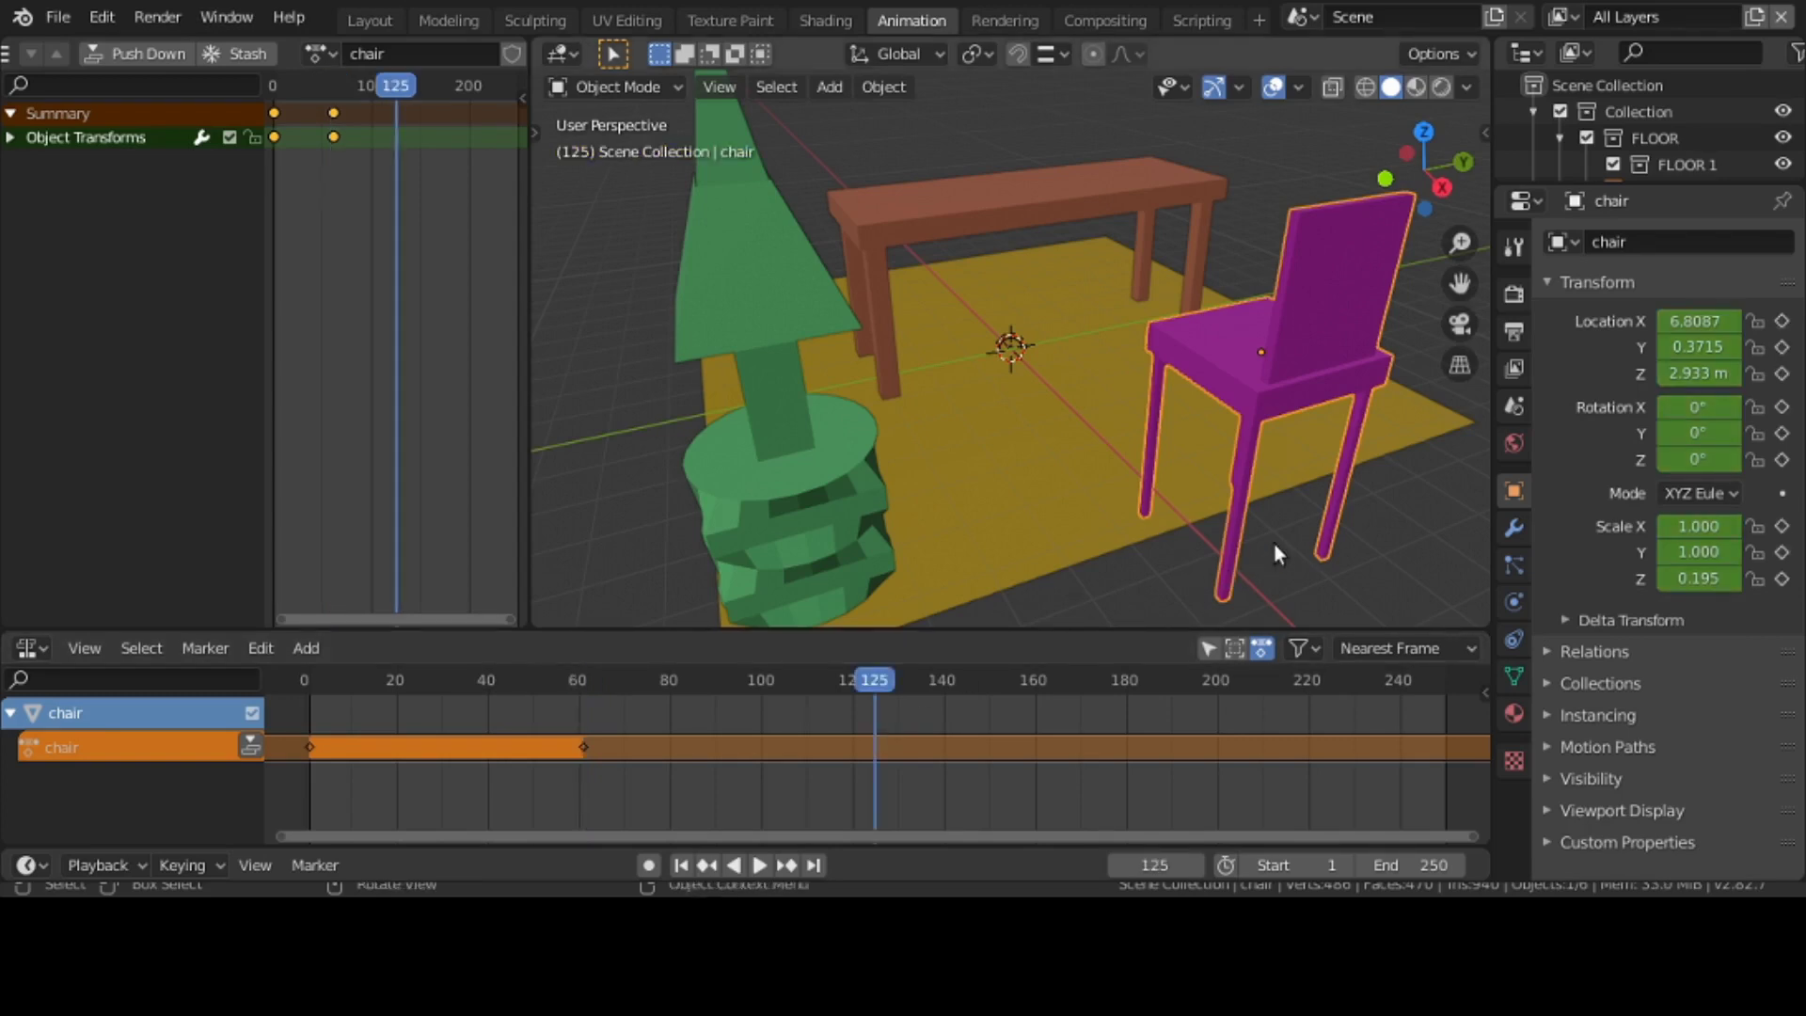
key("s")
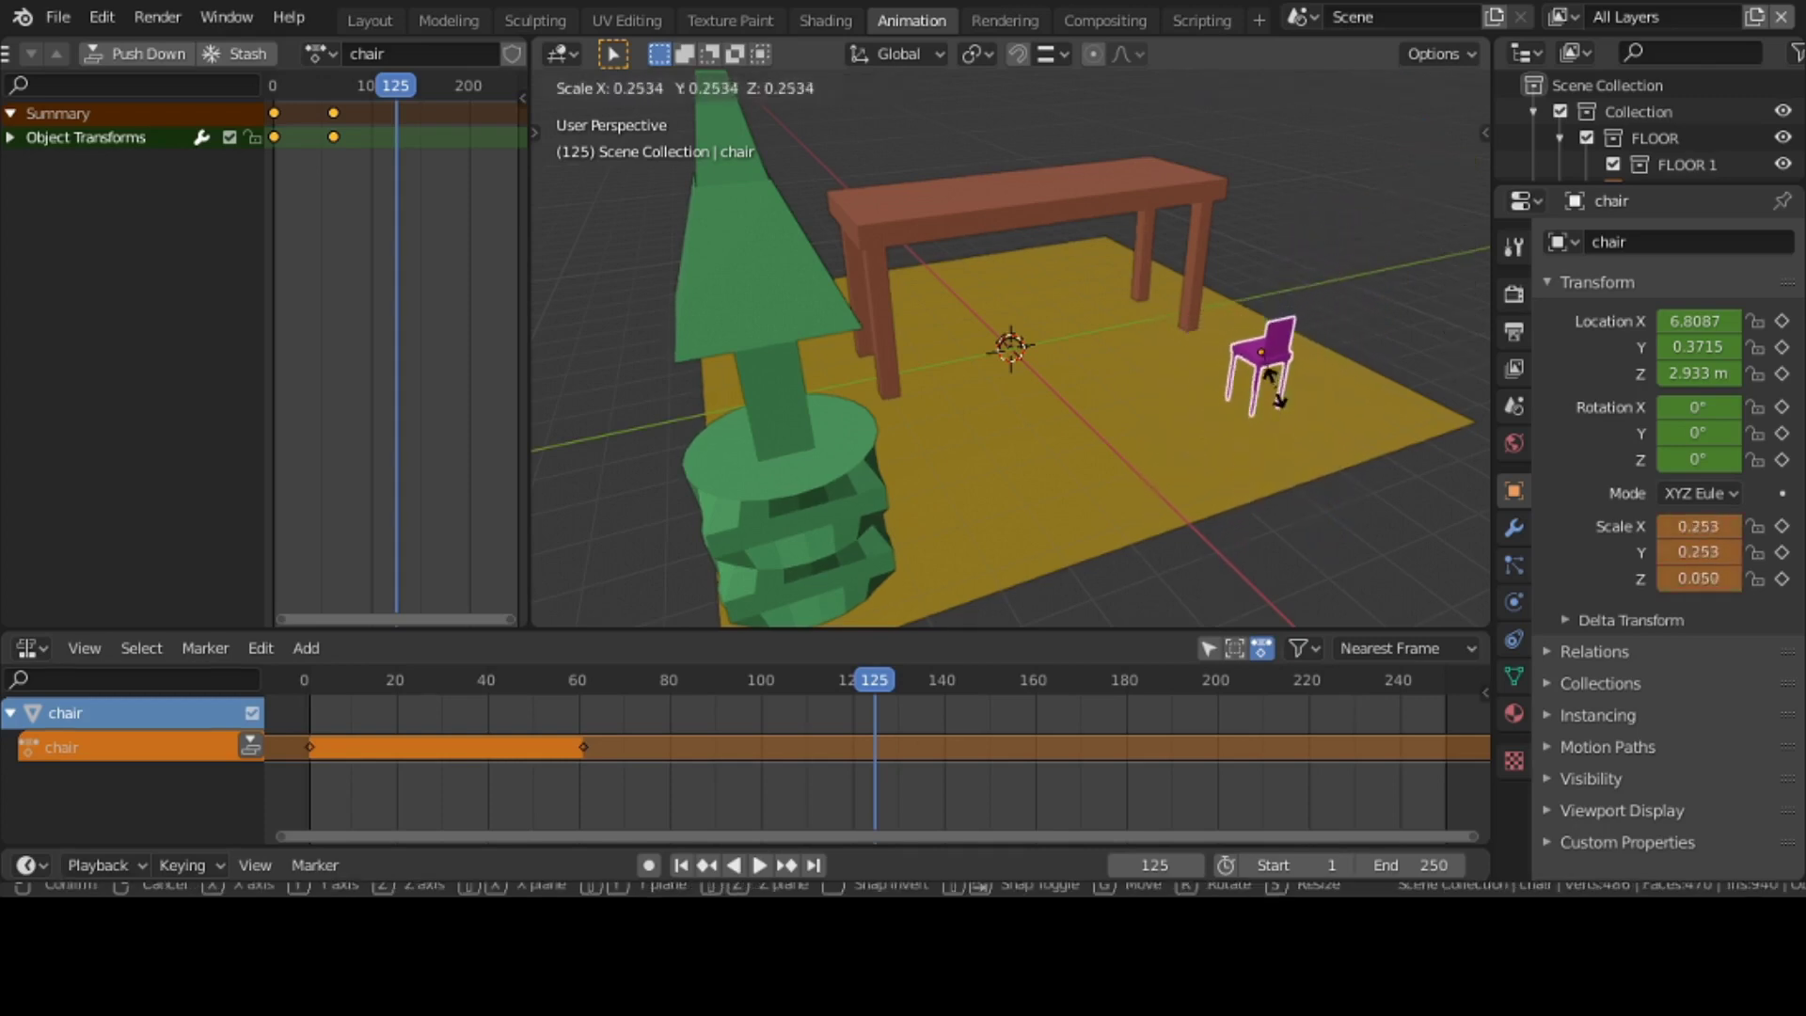
left_click(1261, 389)
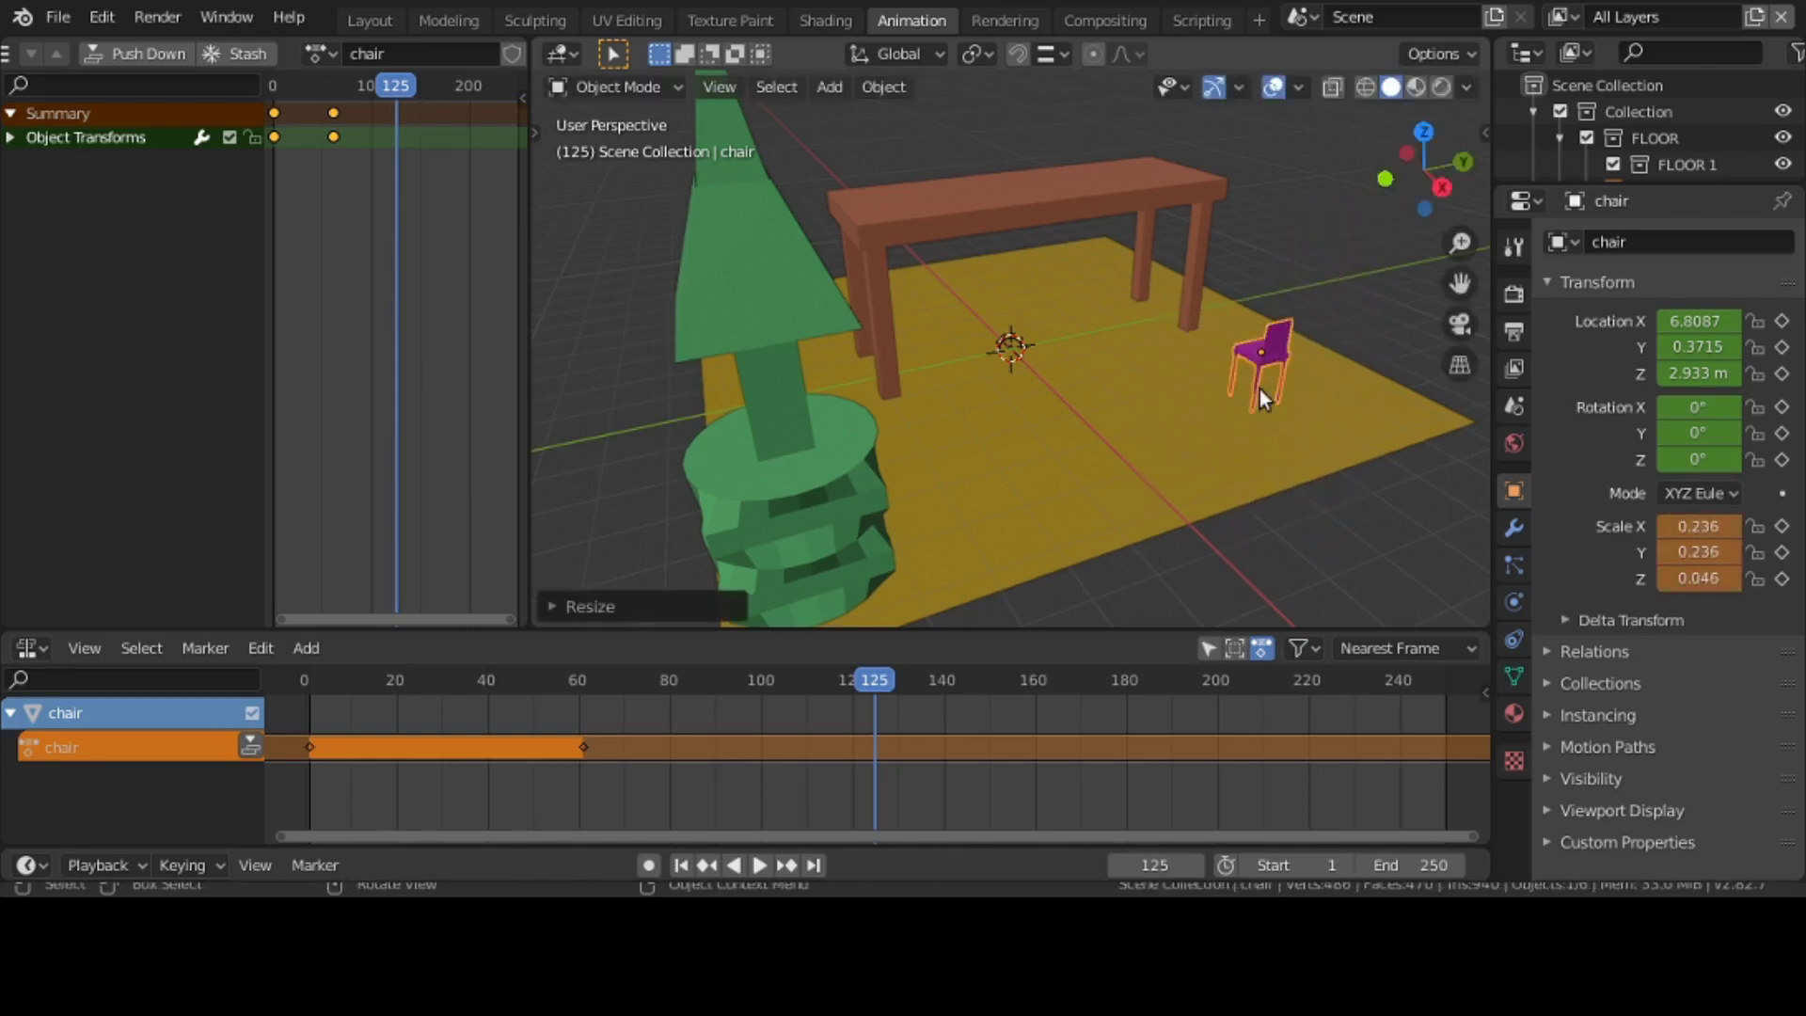
key("i")
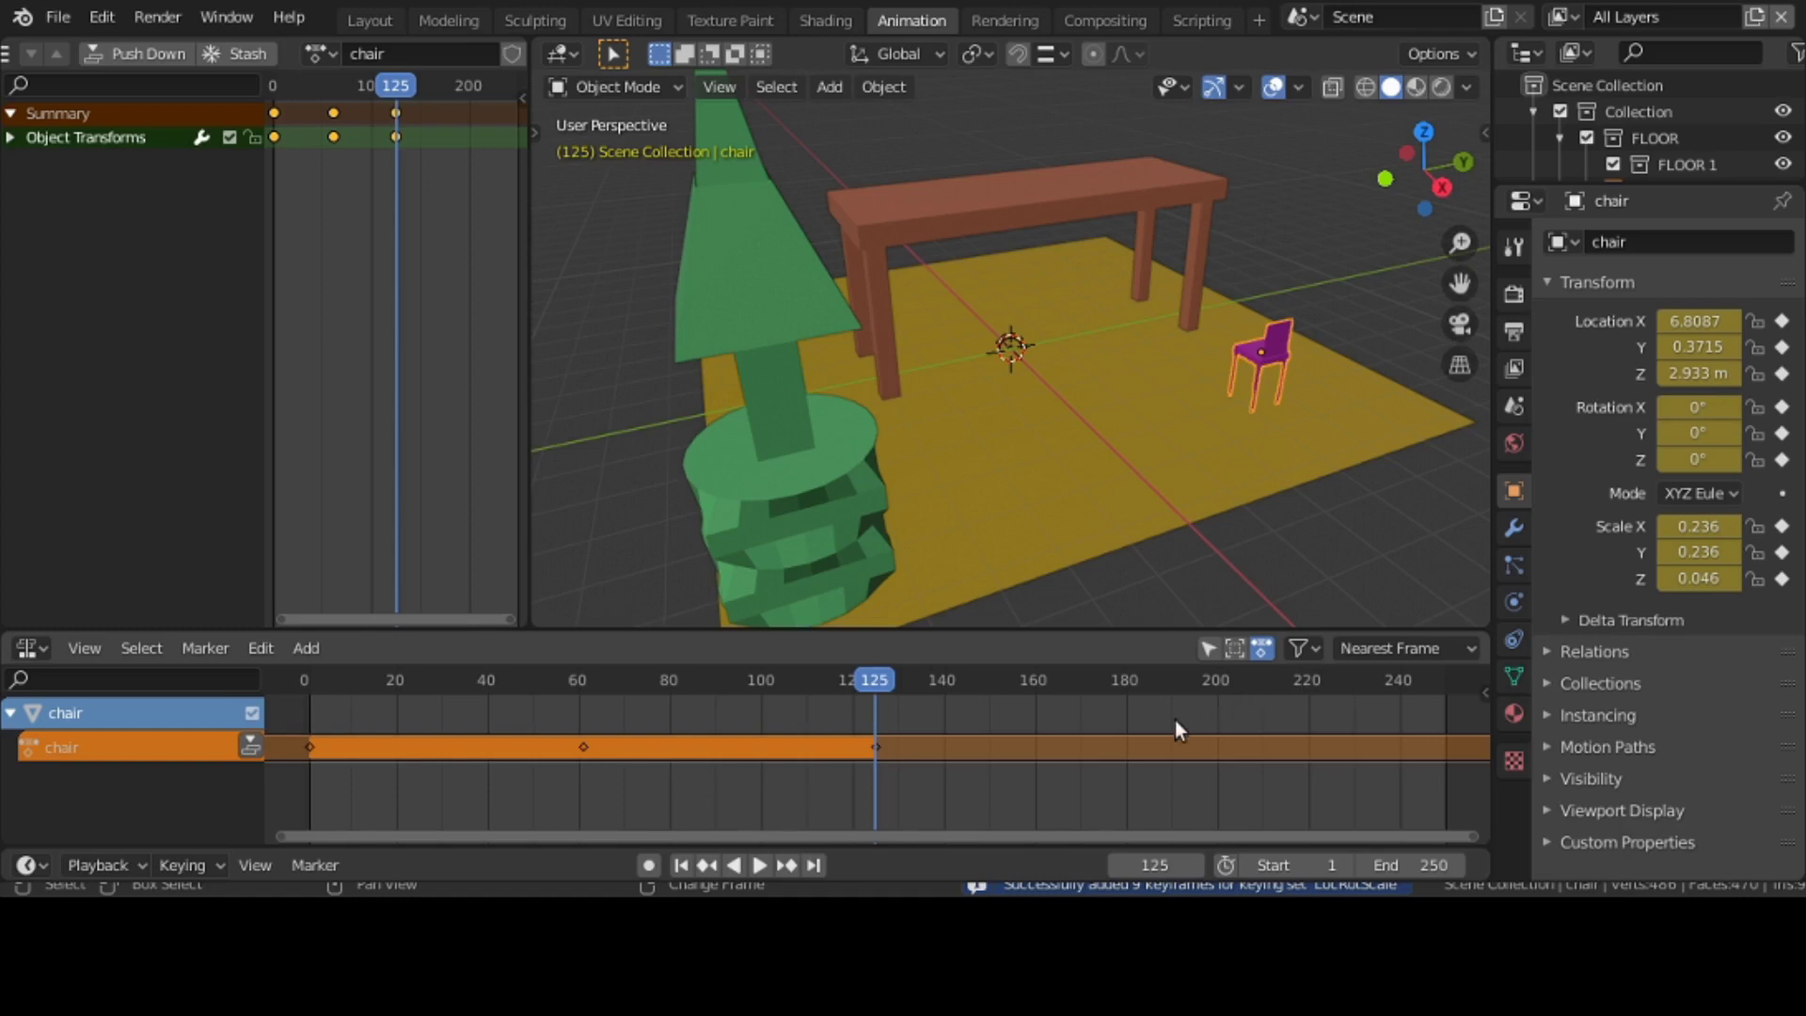
- At frame 184, move the chair along Y to about -3.14 m, enlarge it to an X scale of about 0.624, and keyframe it
right_click(1143, 725)
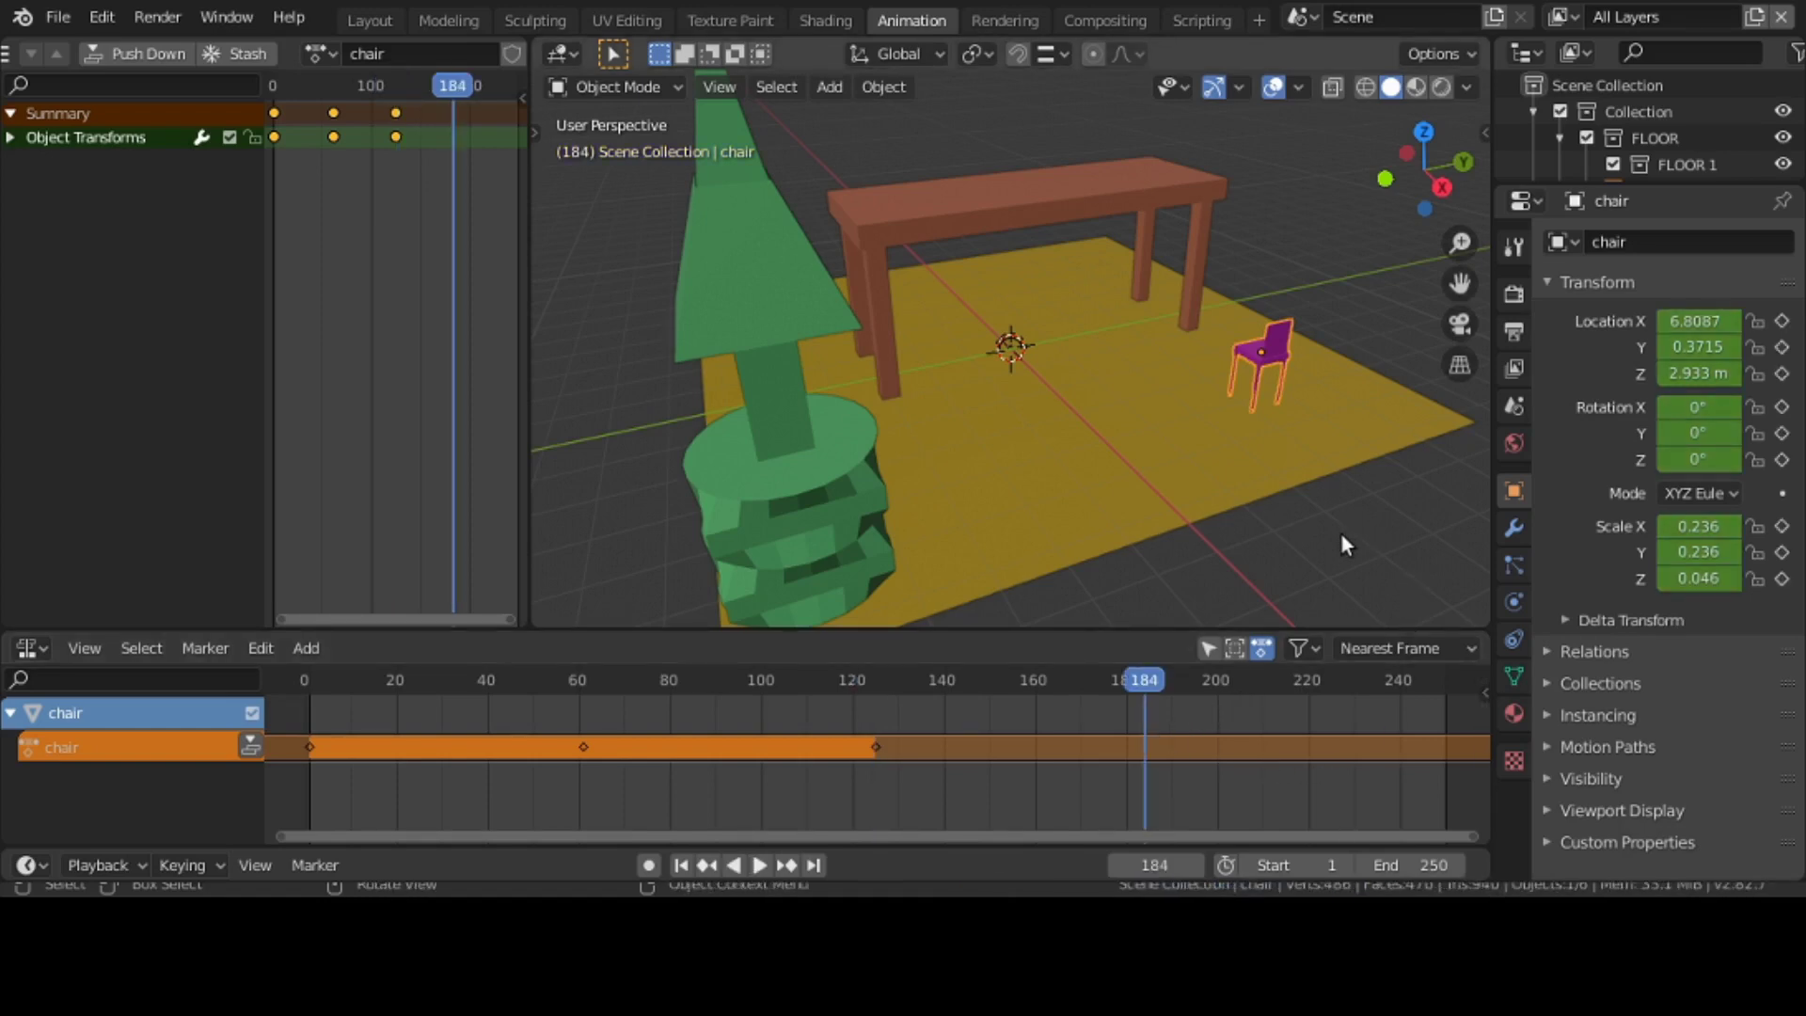
key("g")
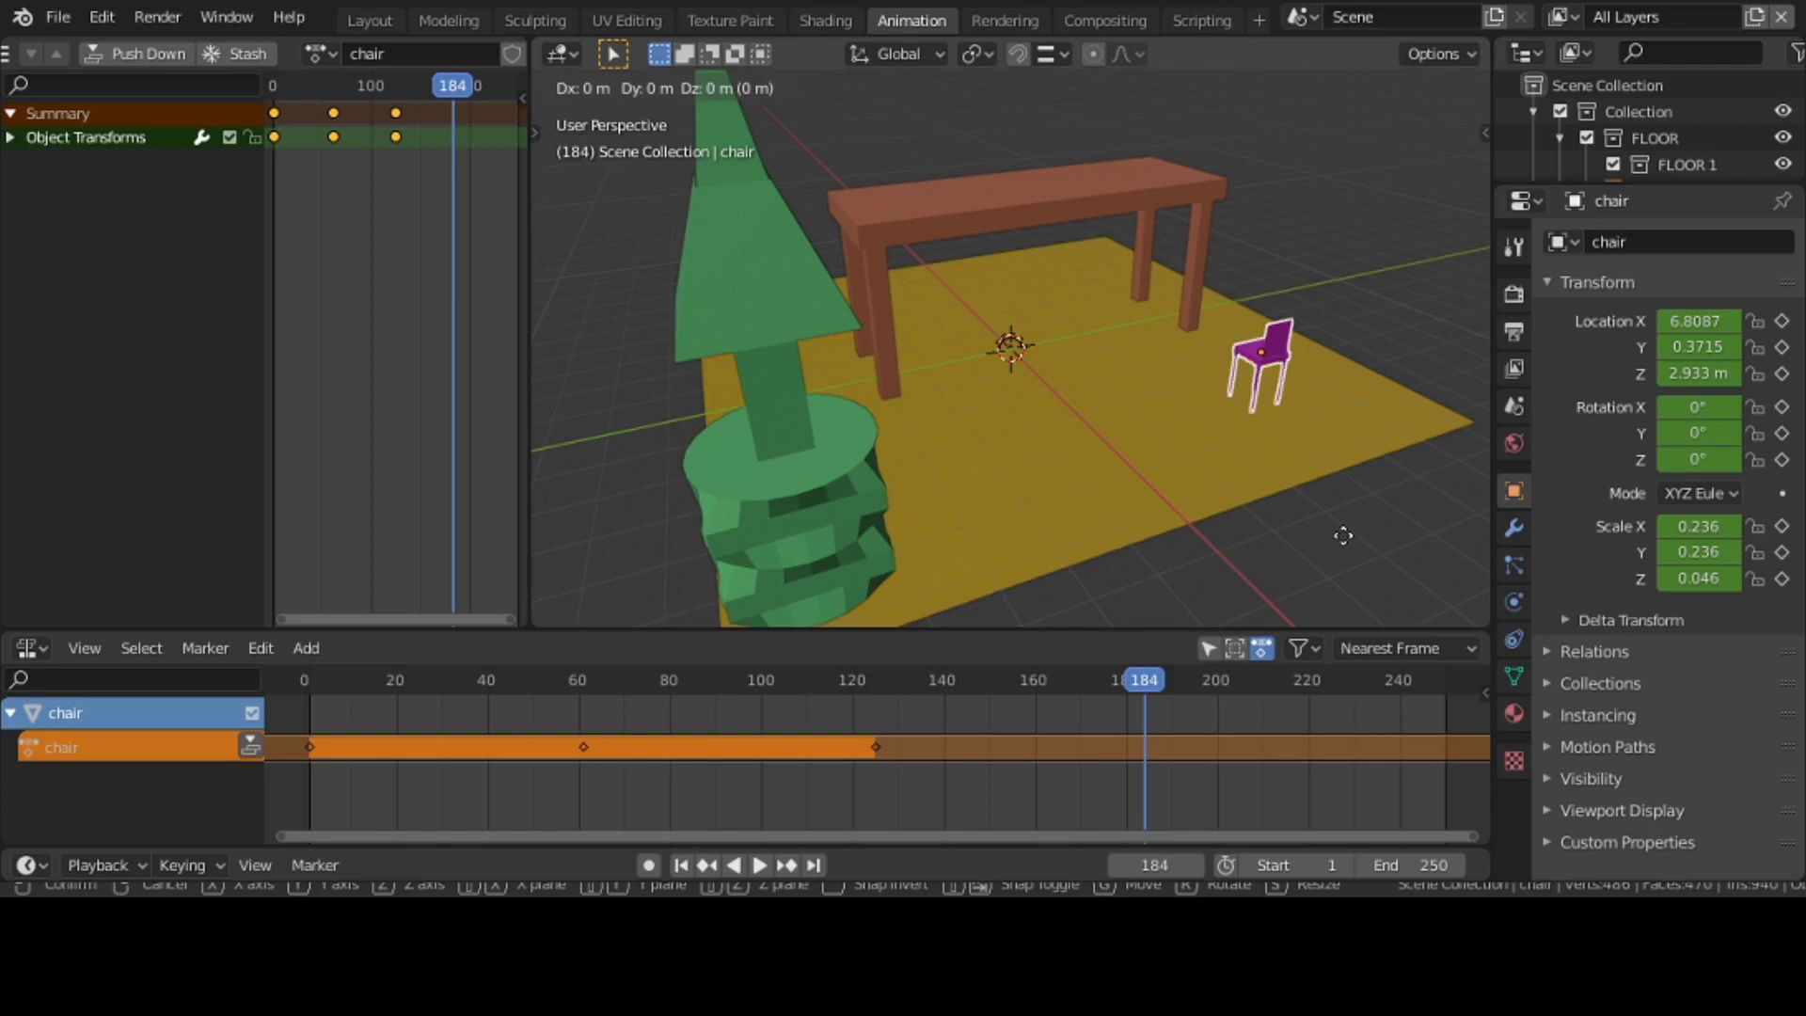
key("y")
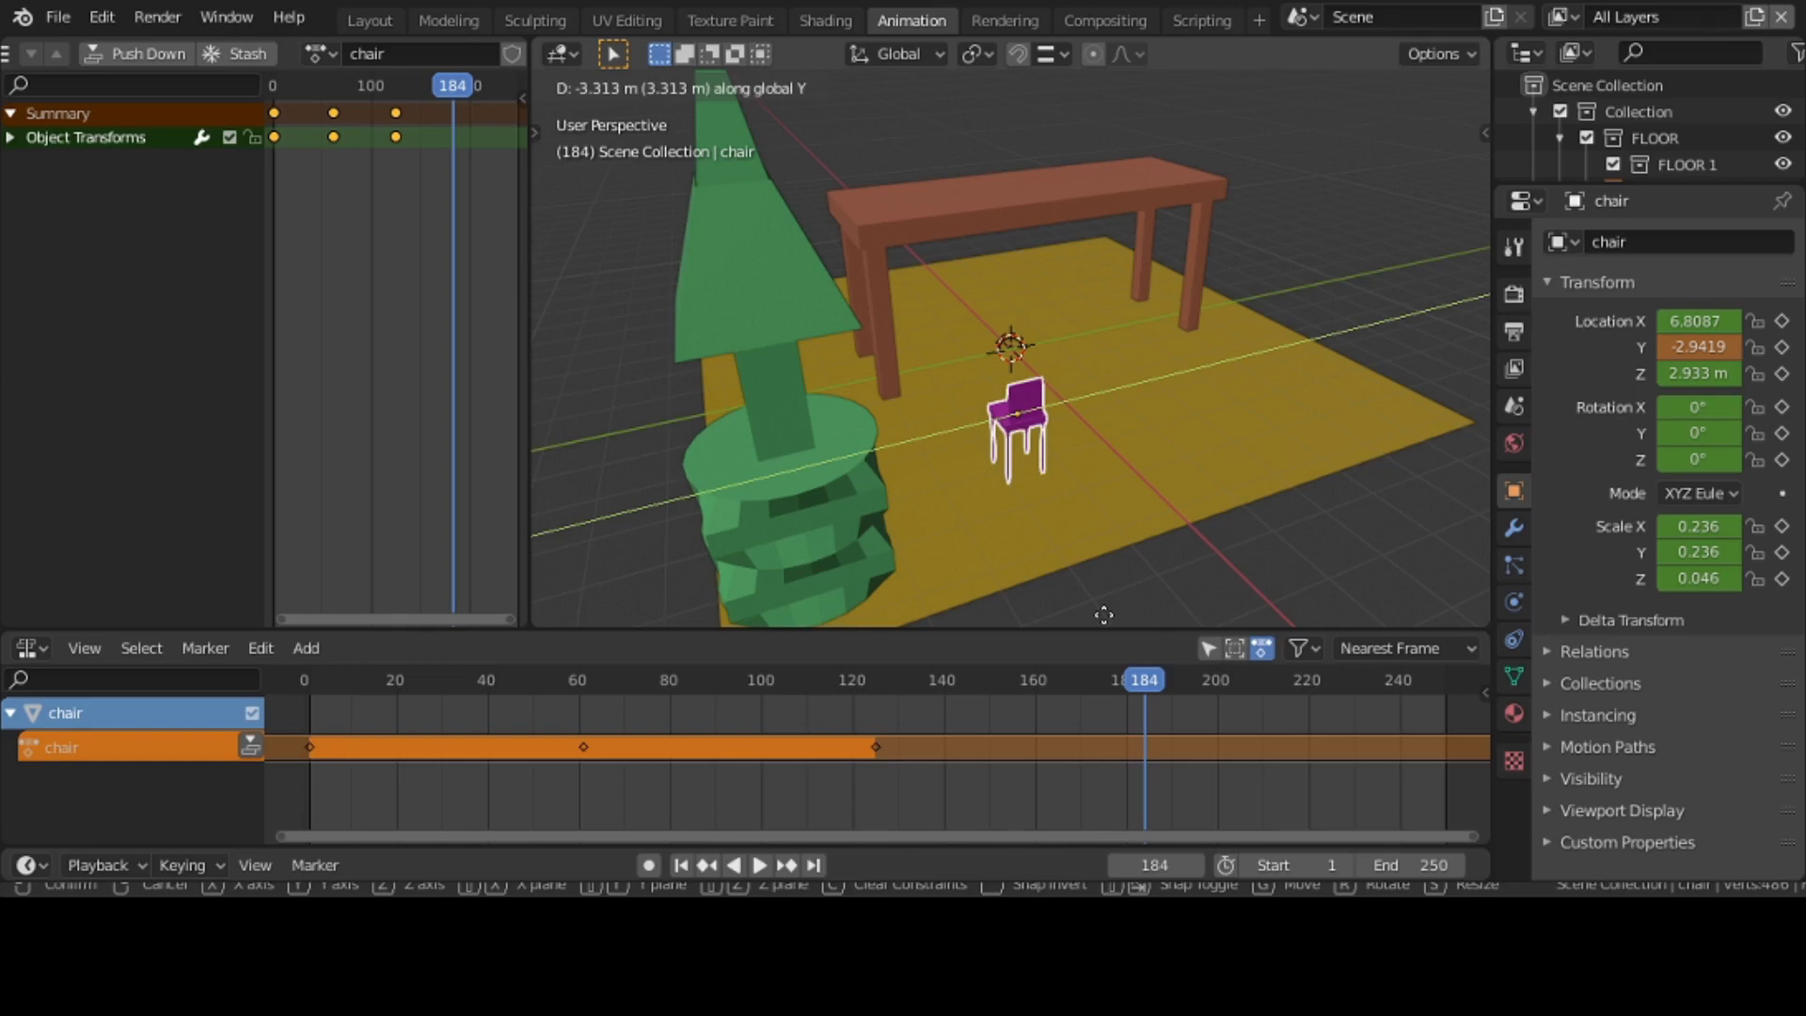
left_click(1096, 617)
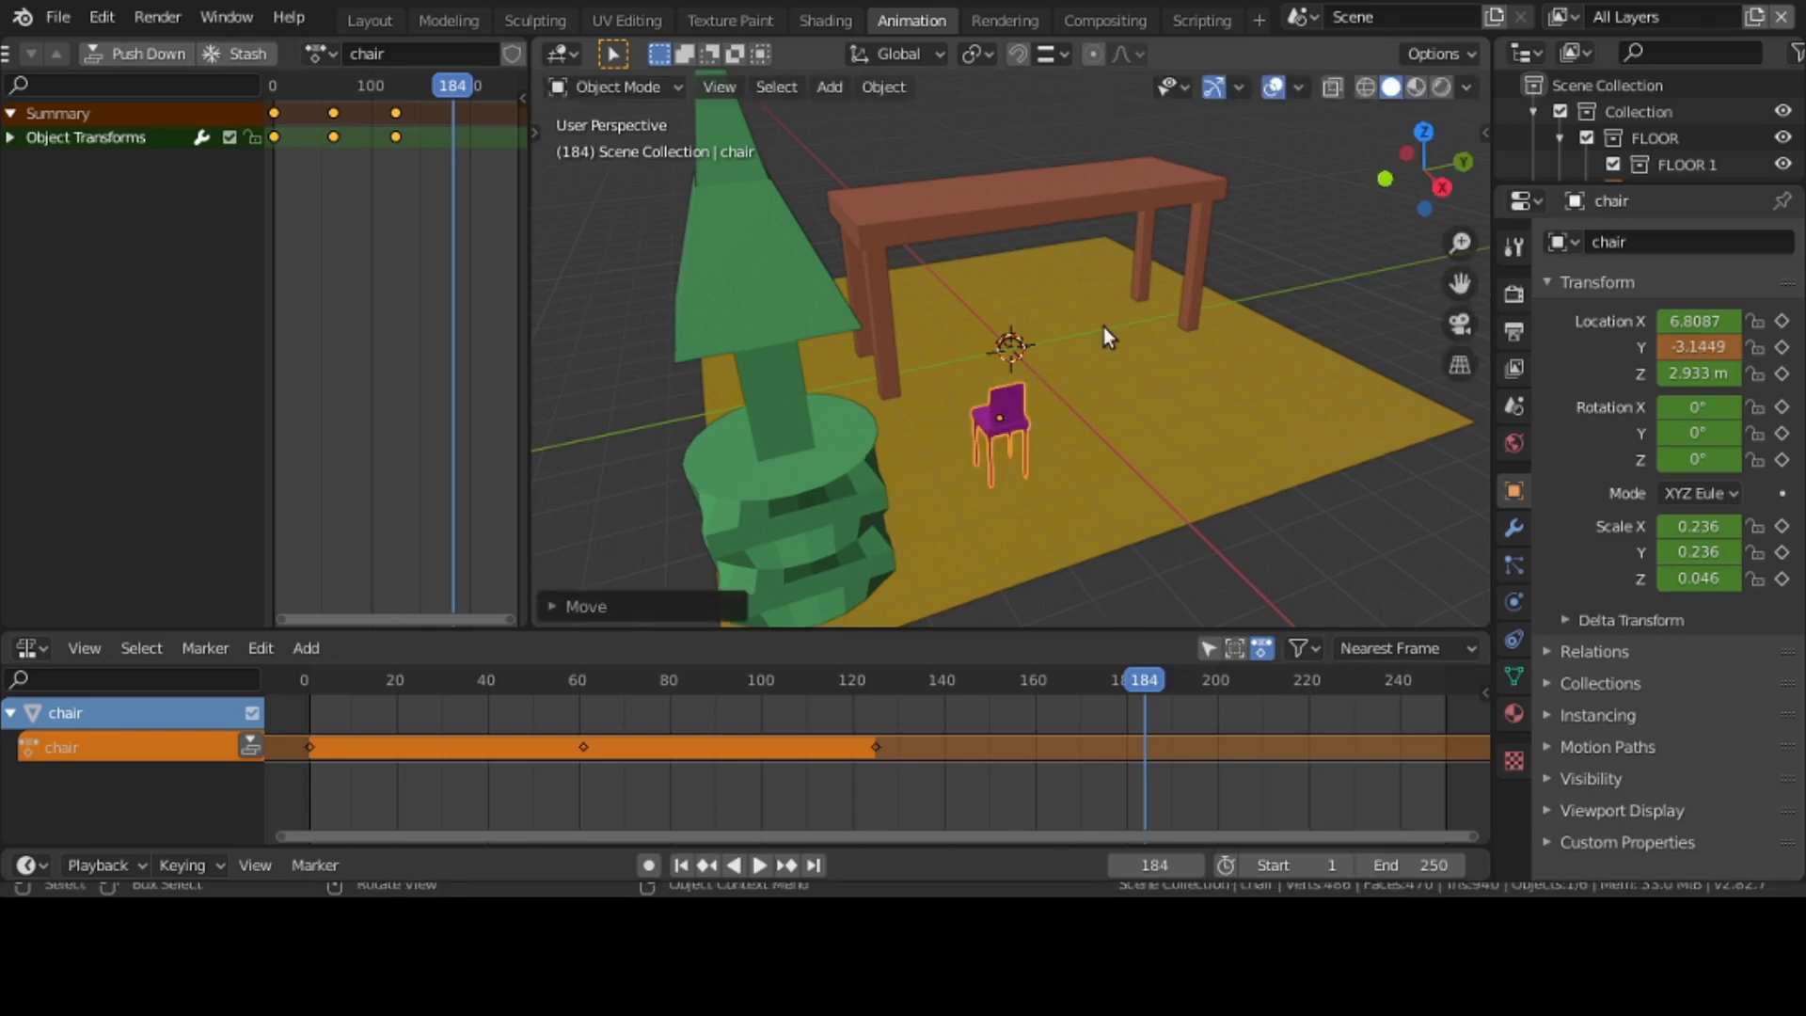
key("s")
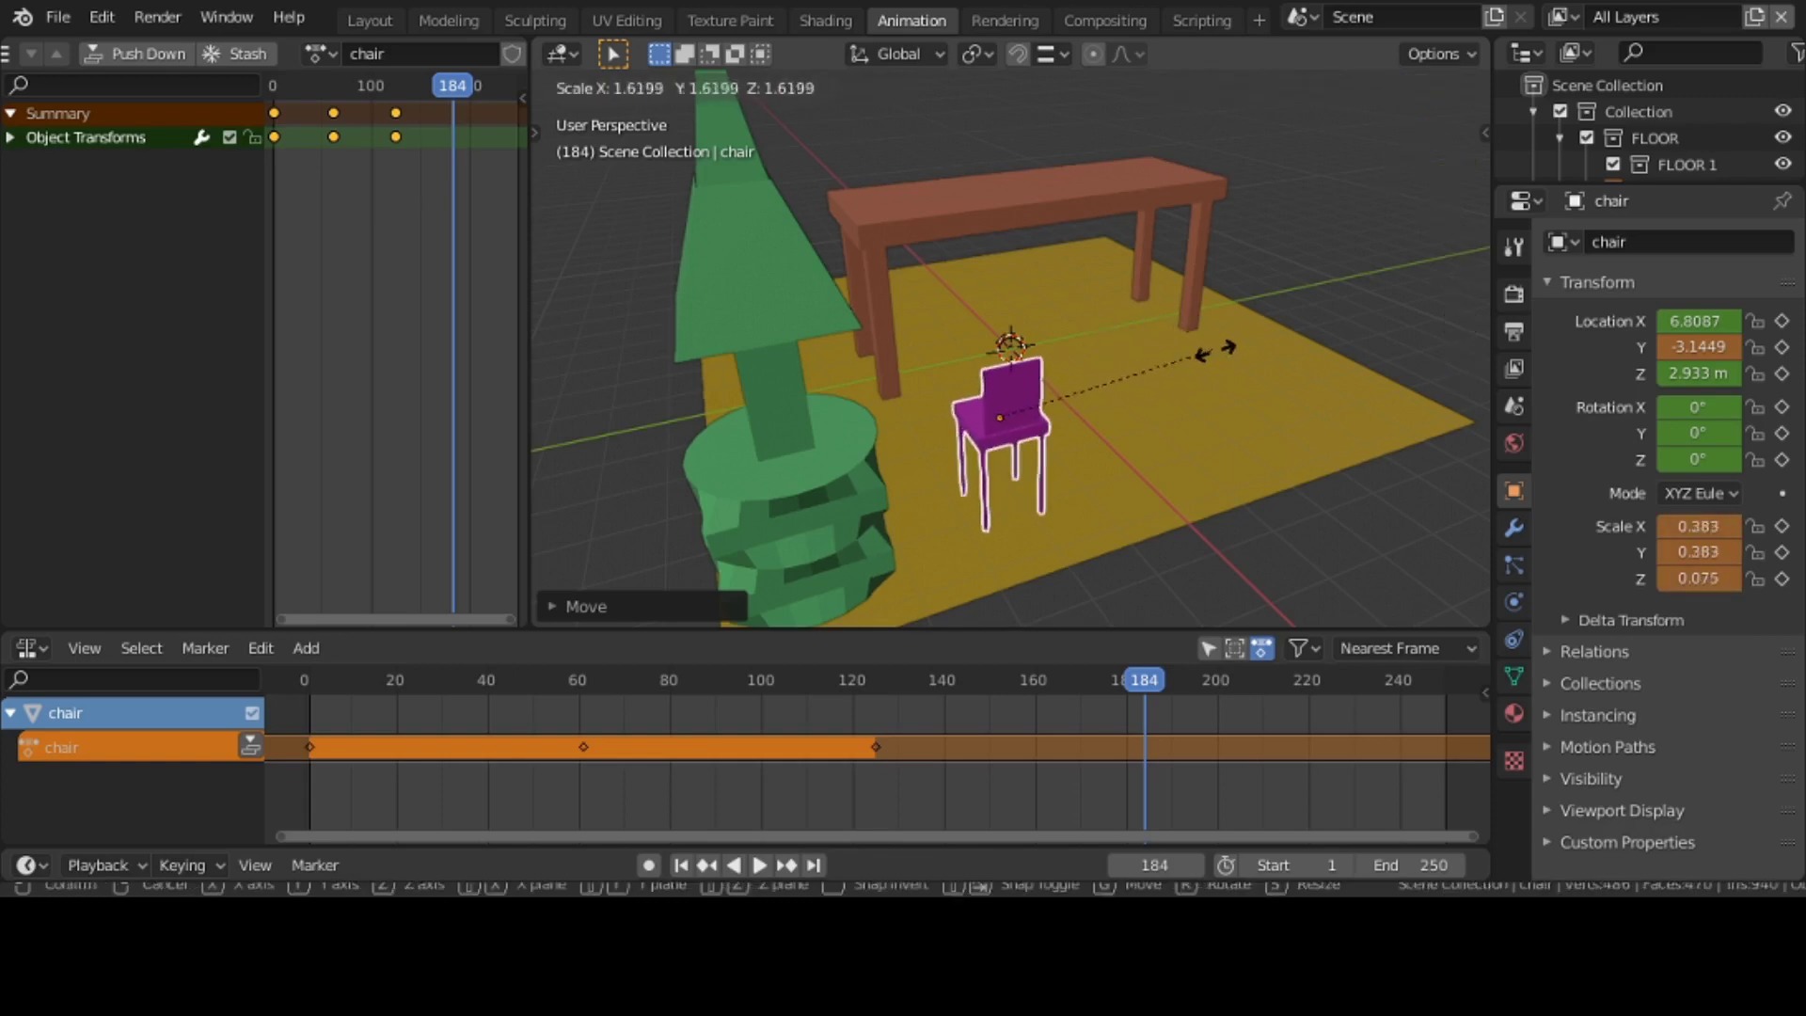
left_click(1361, 374)
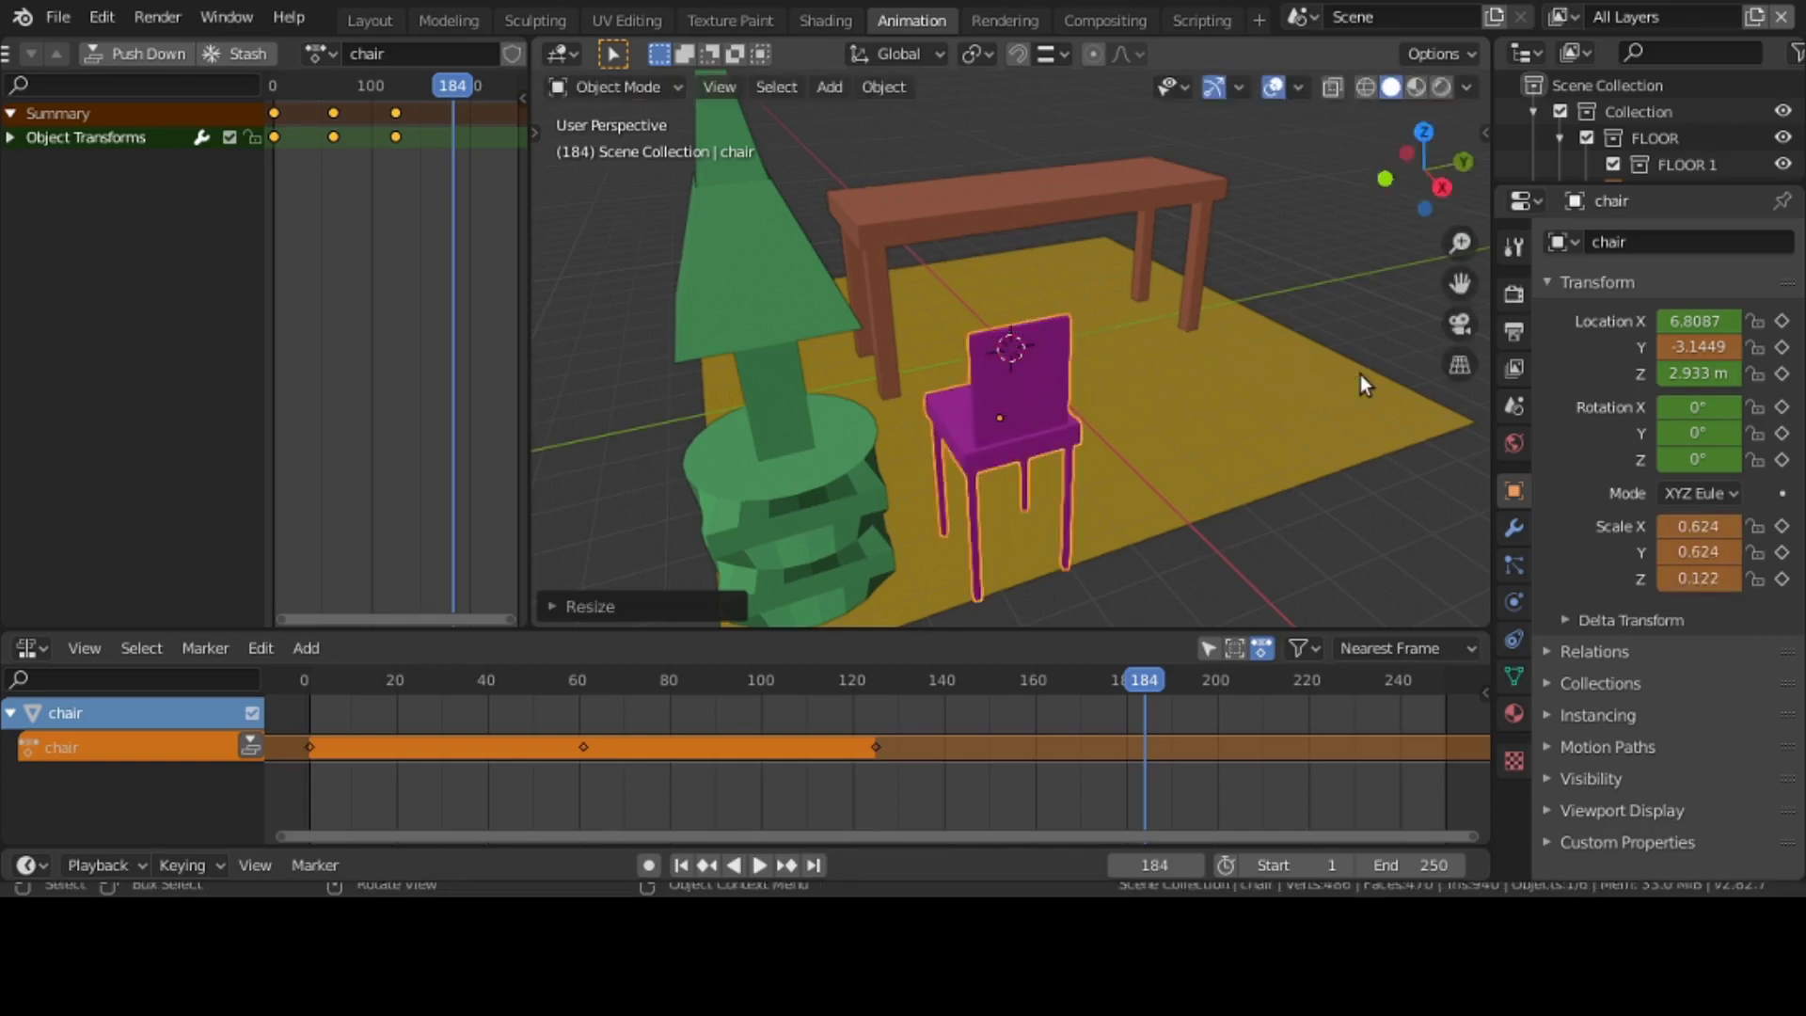
key("i")
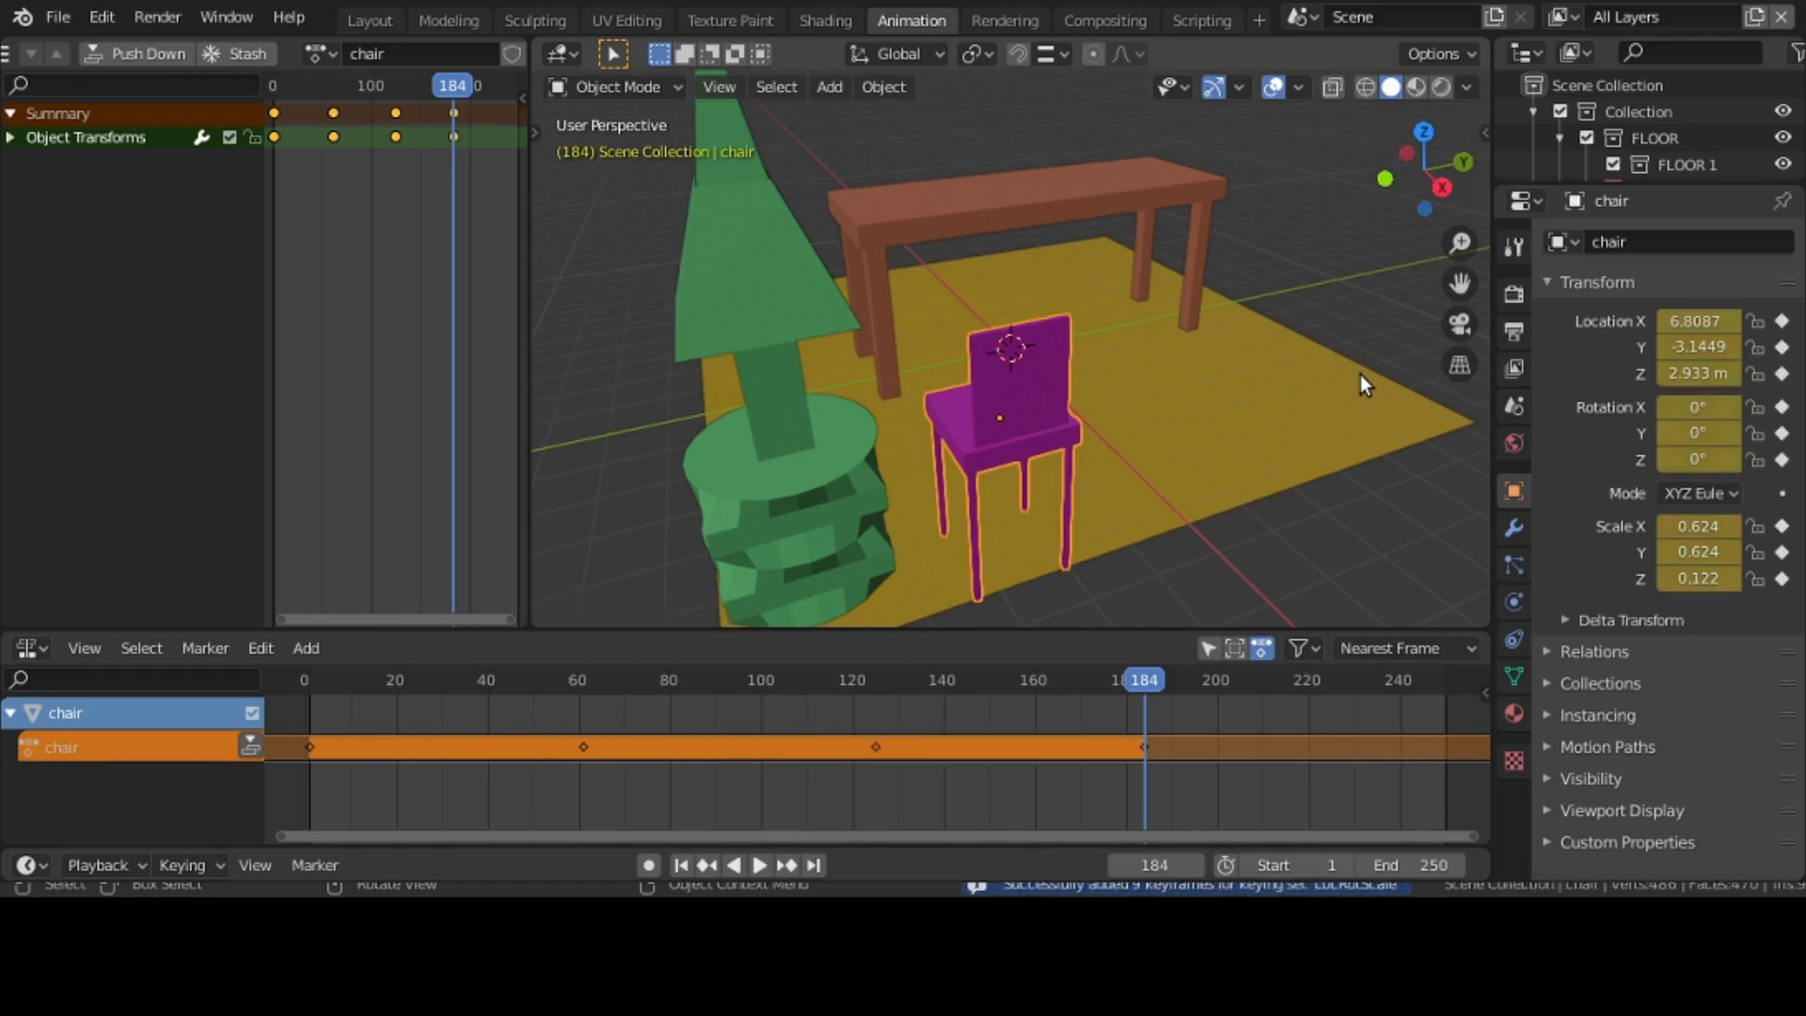
- At frame 250, move the chair along Y to about 0.79 m, enlarge it to an X scale of about 0.858, and keyframe it
right_click(1447, 730)
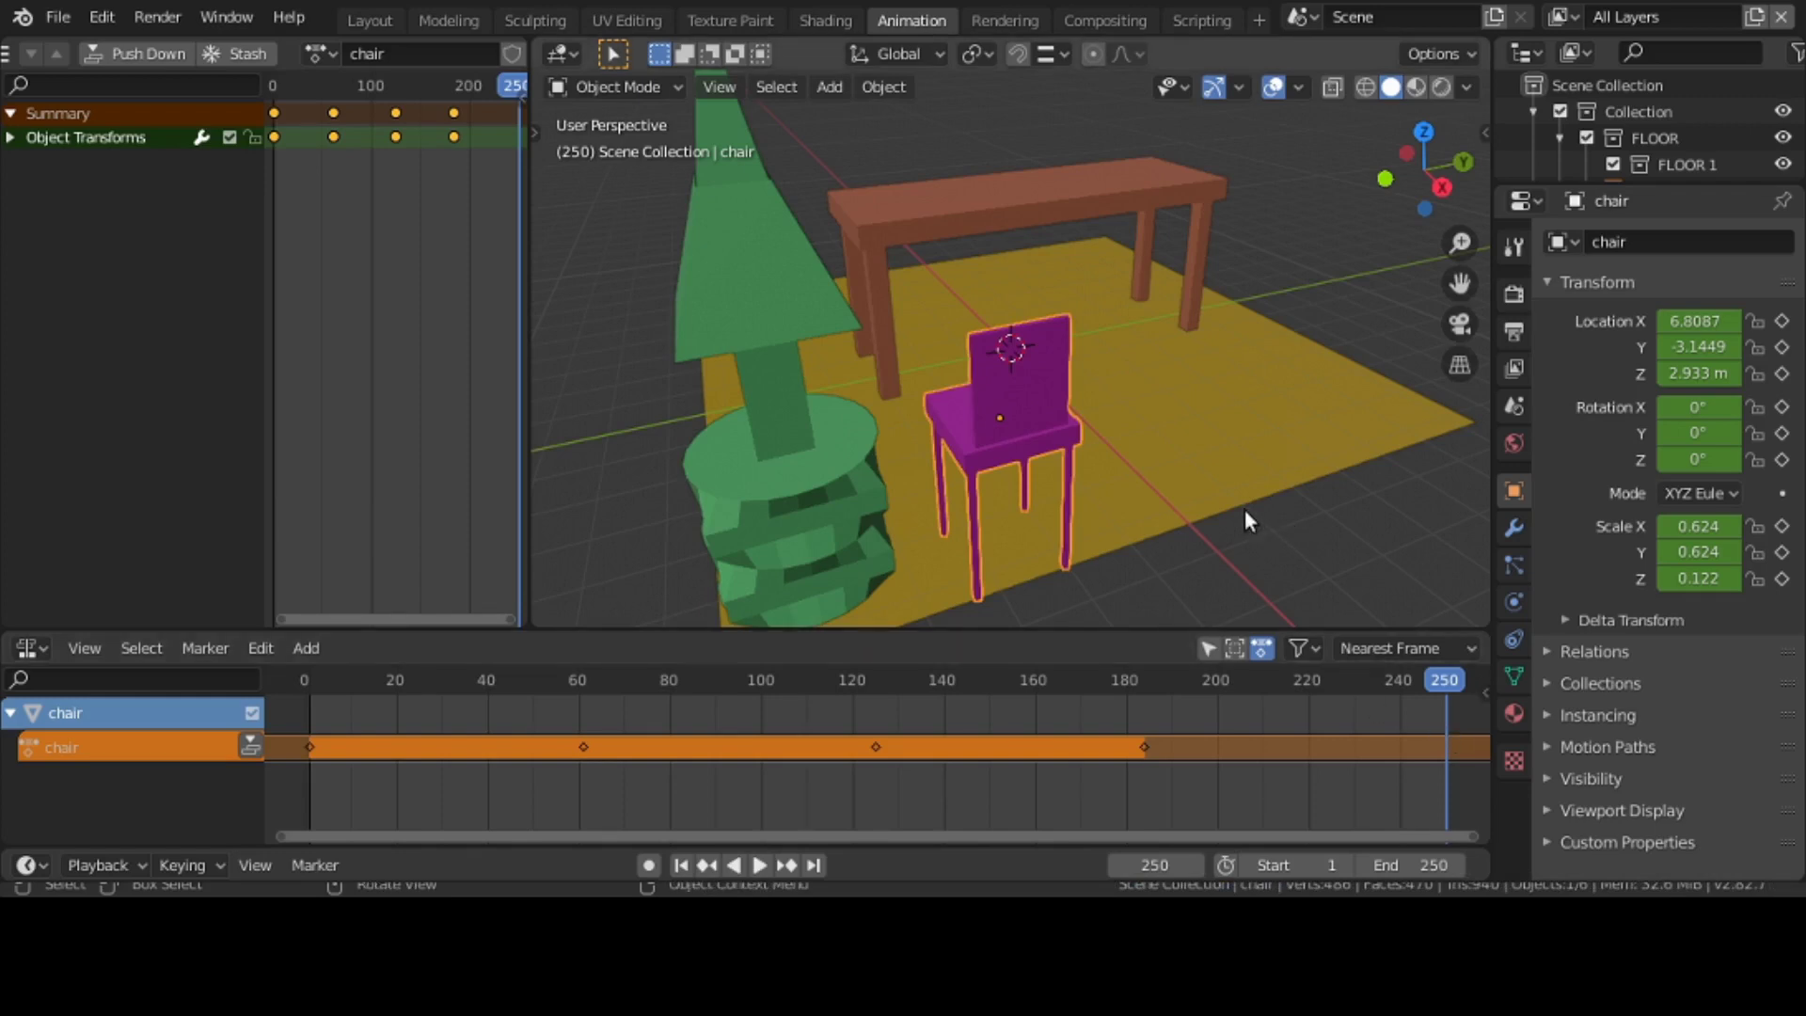
key("g")
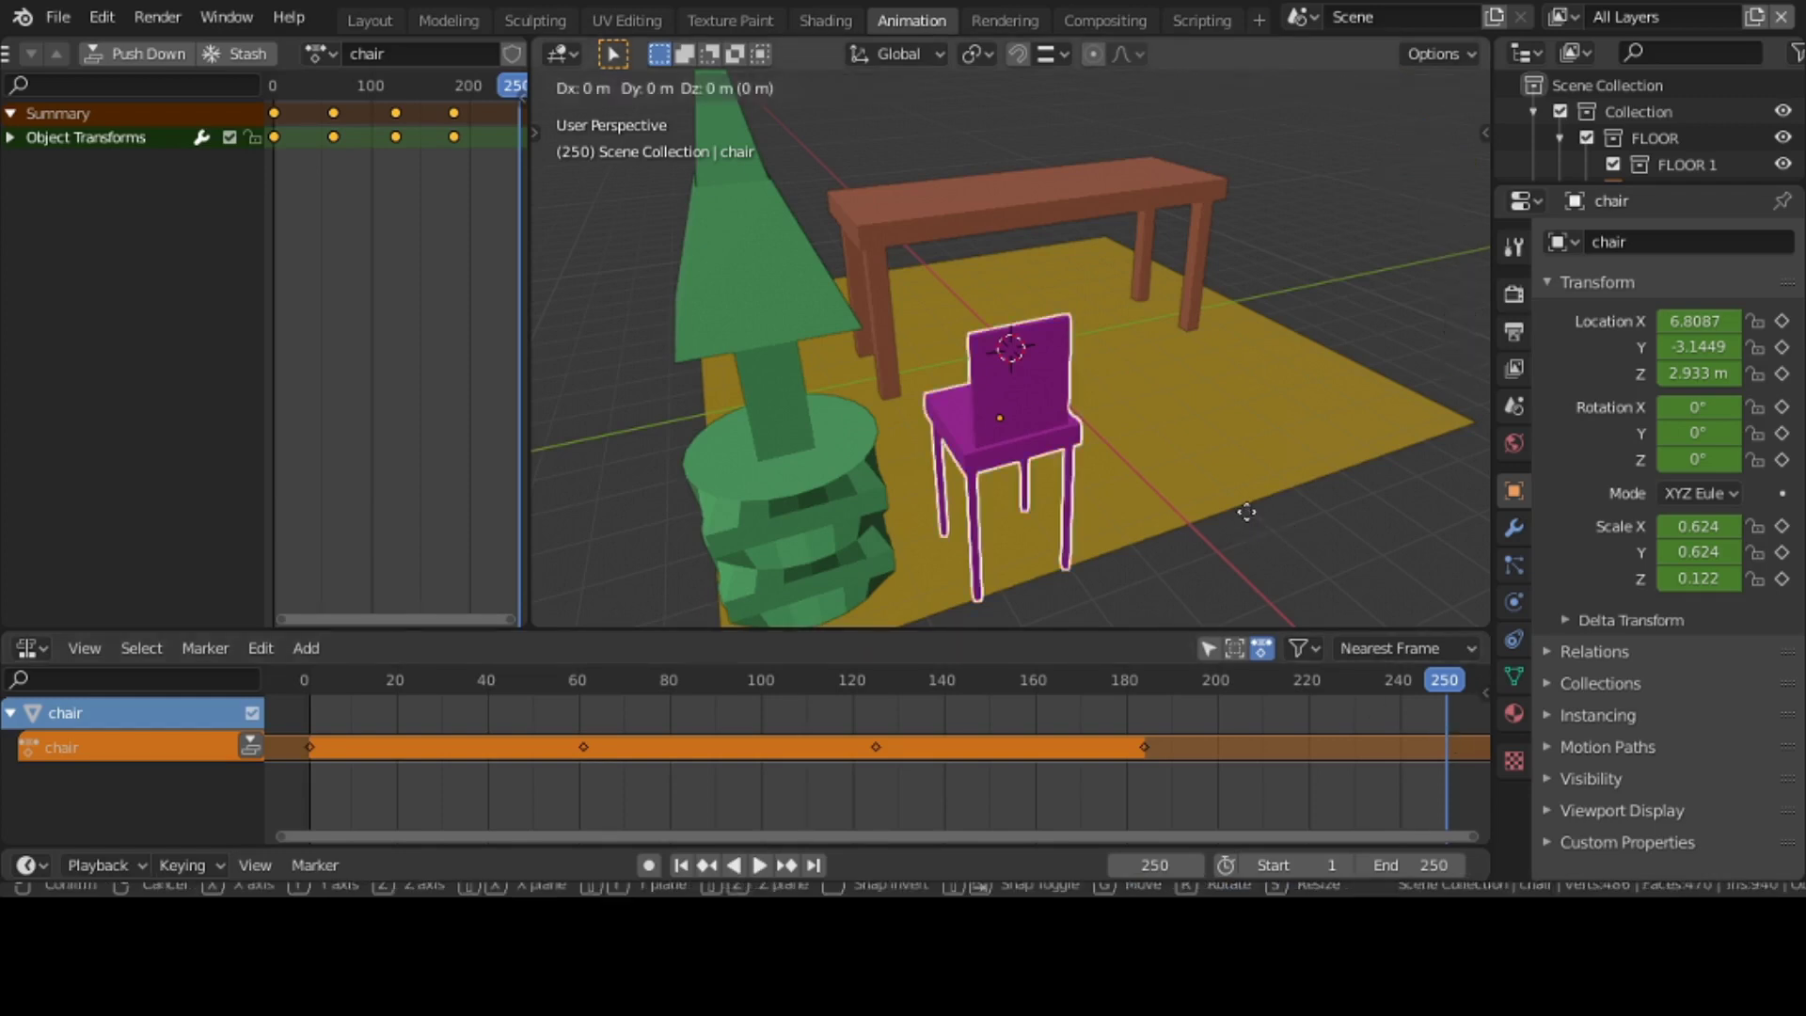
key("y")
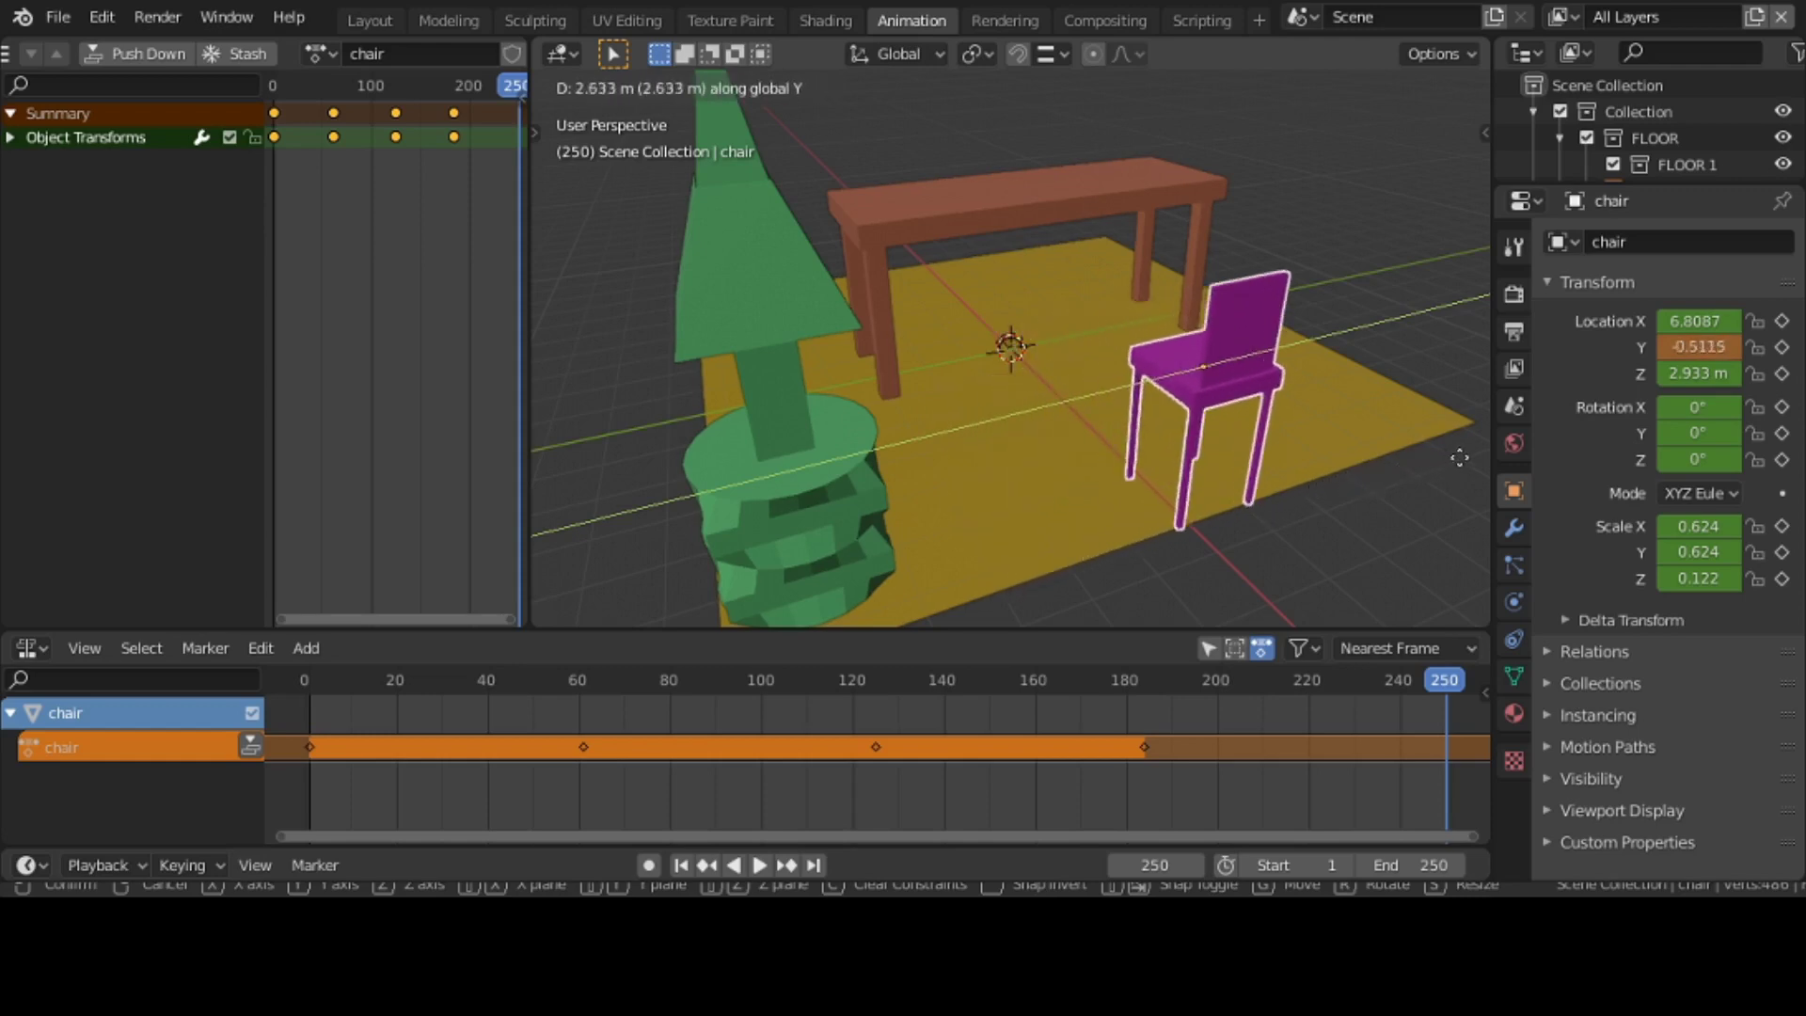
left_click(594, 442)
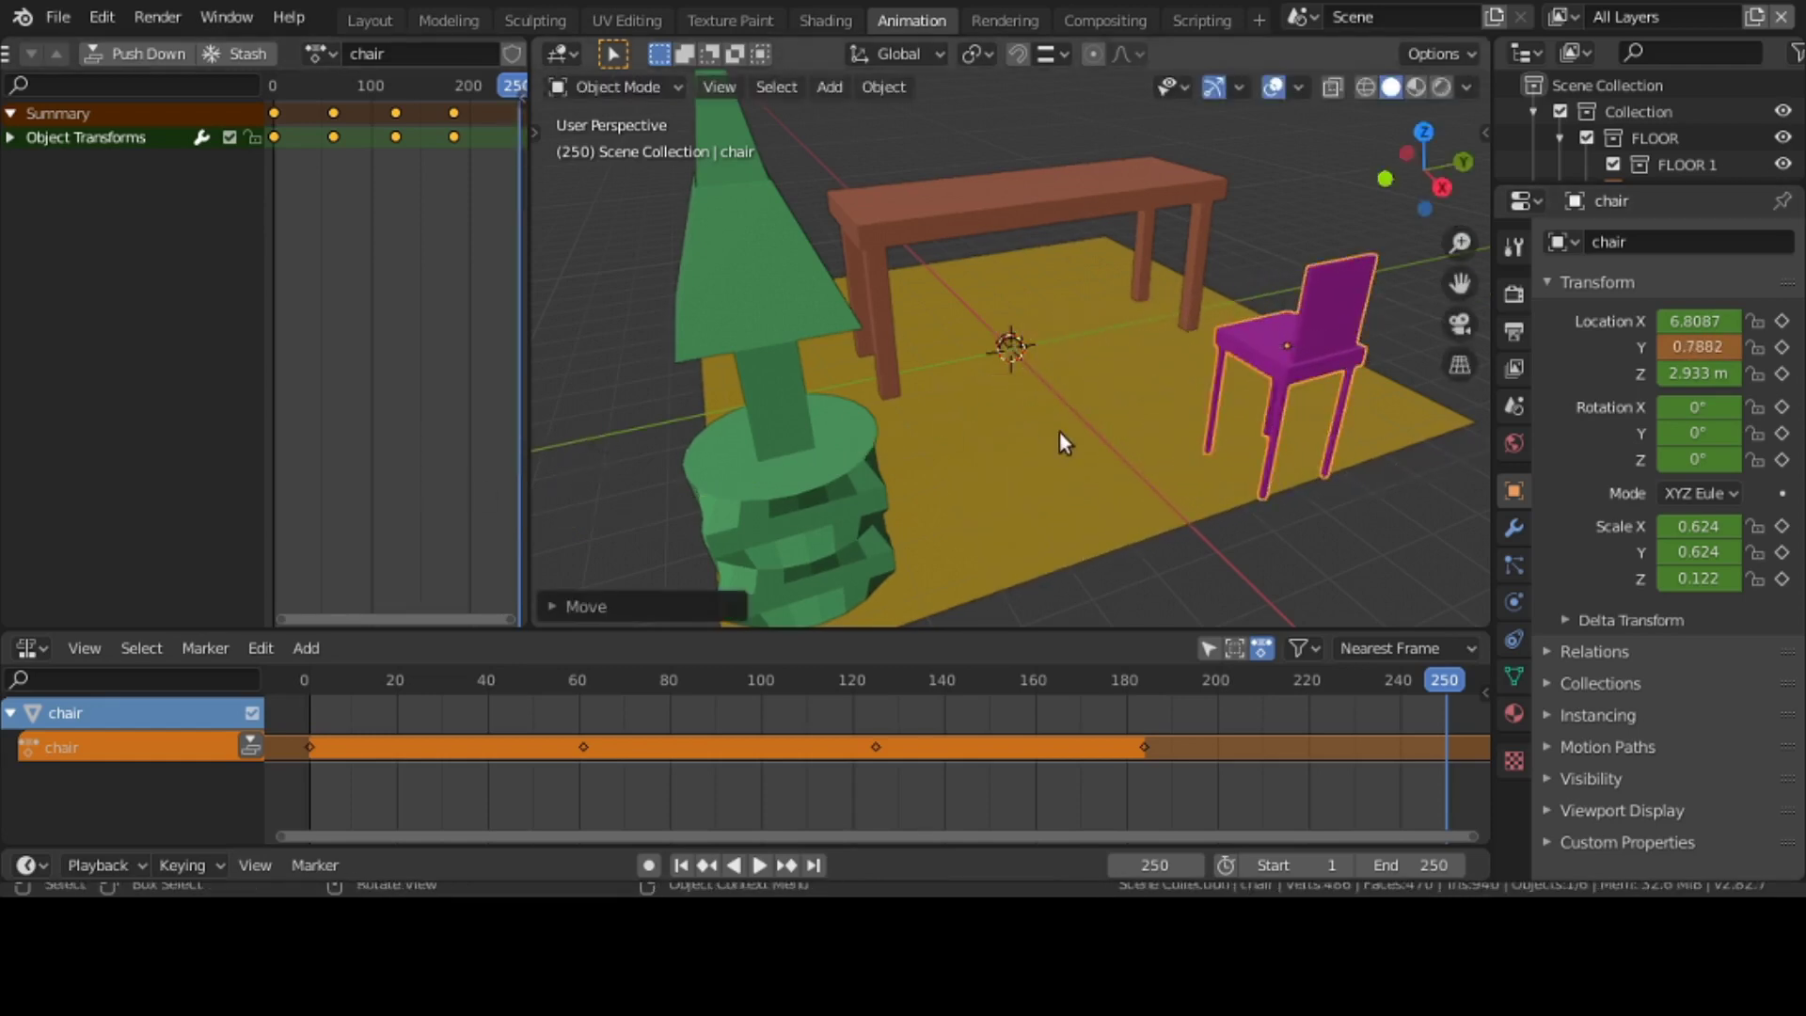
key("s")
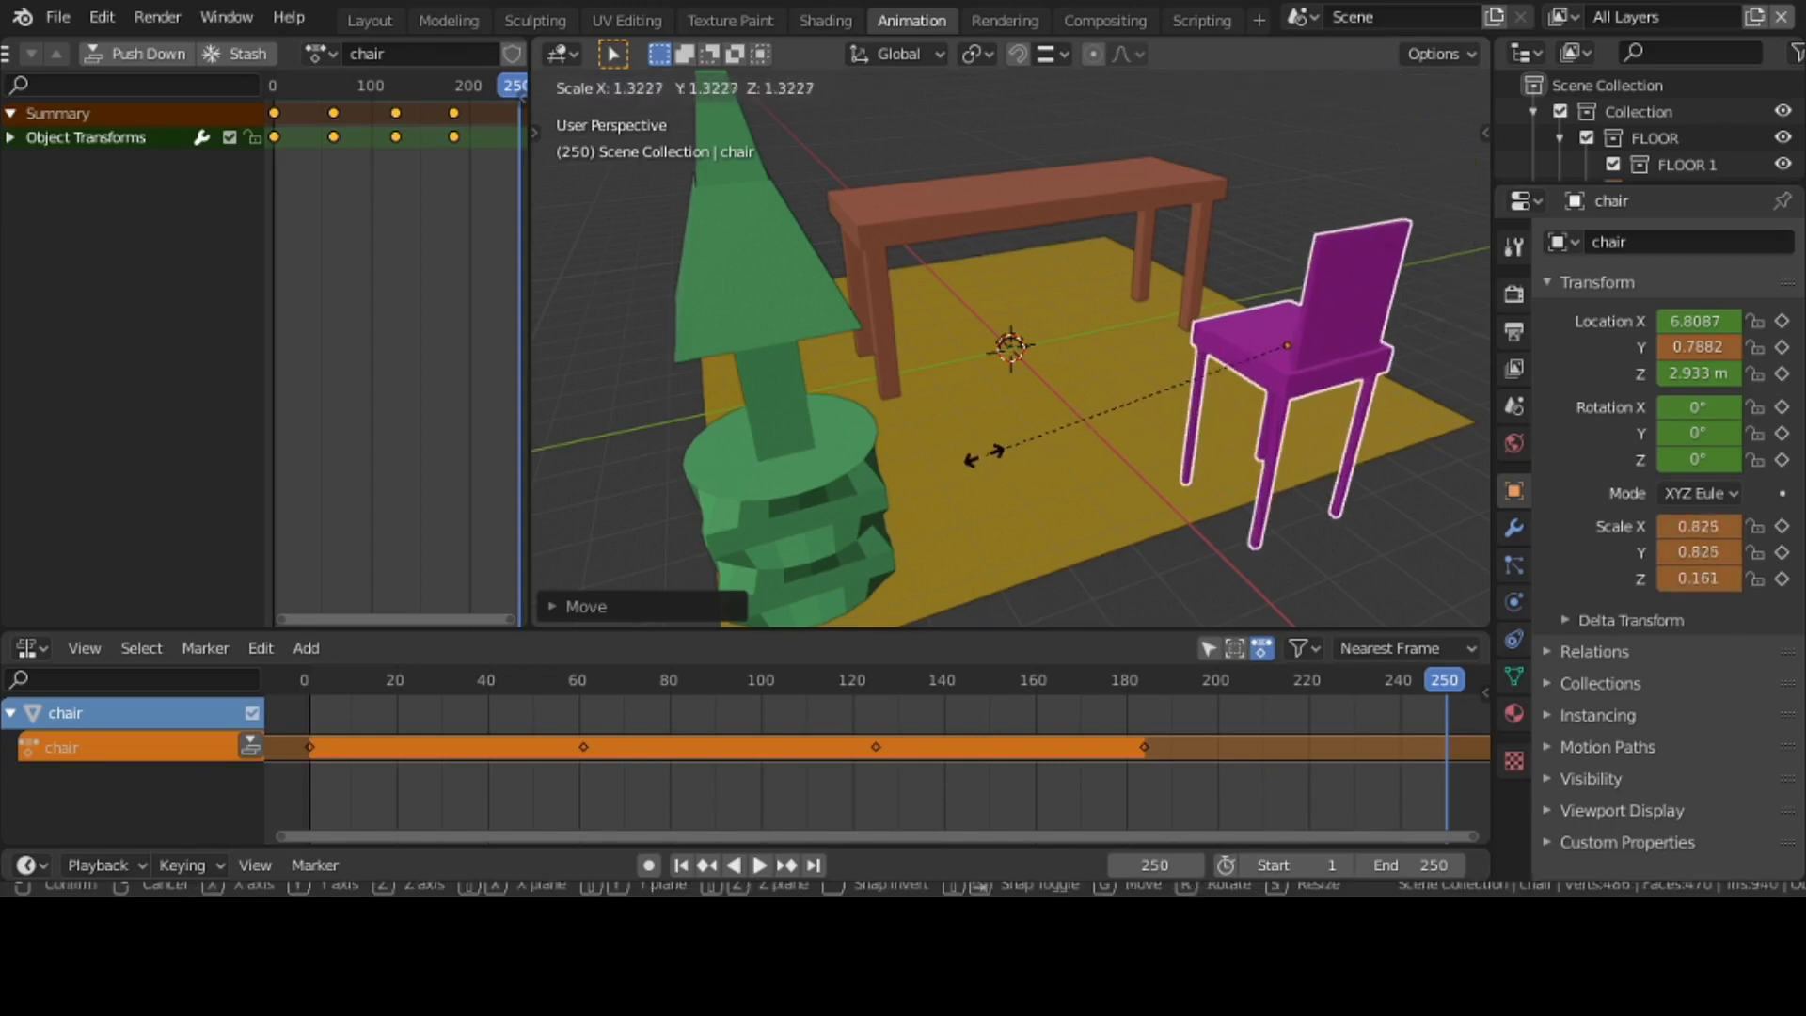
left_click(1018, 476)
key("i")
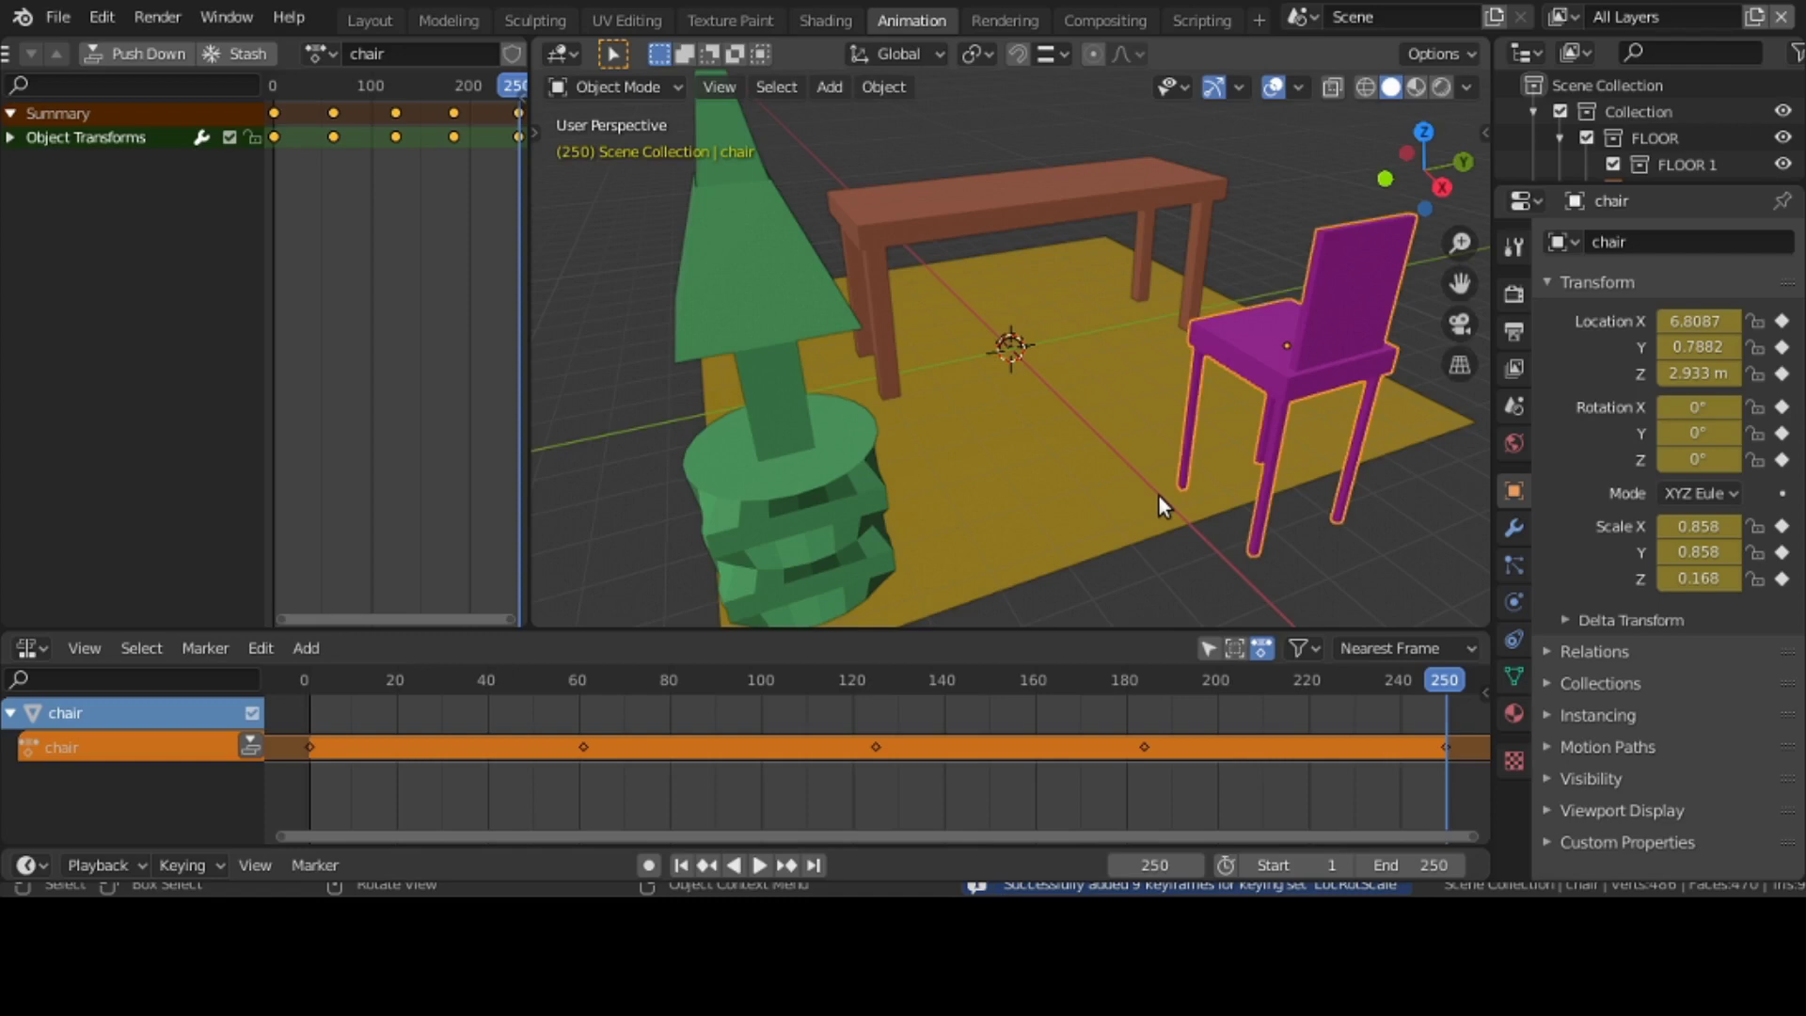
- Create a new action for the green plant decoration and name it plant
left_click(821, 298)
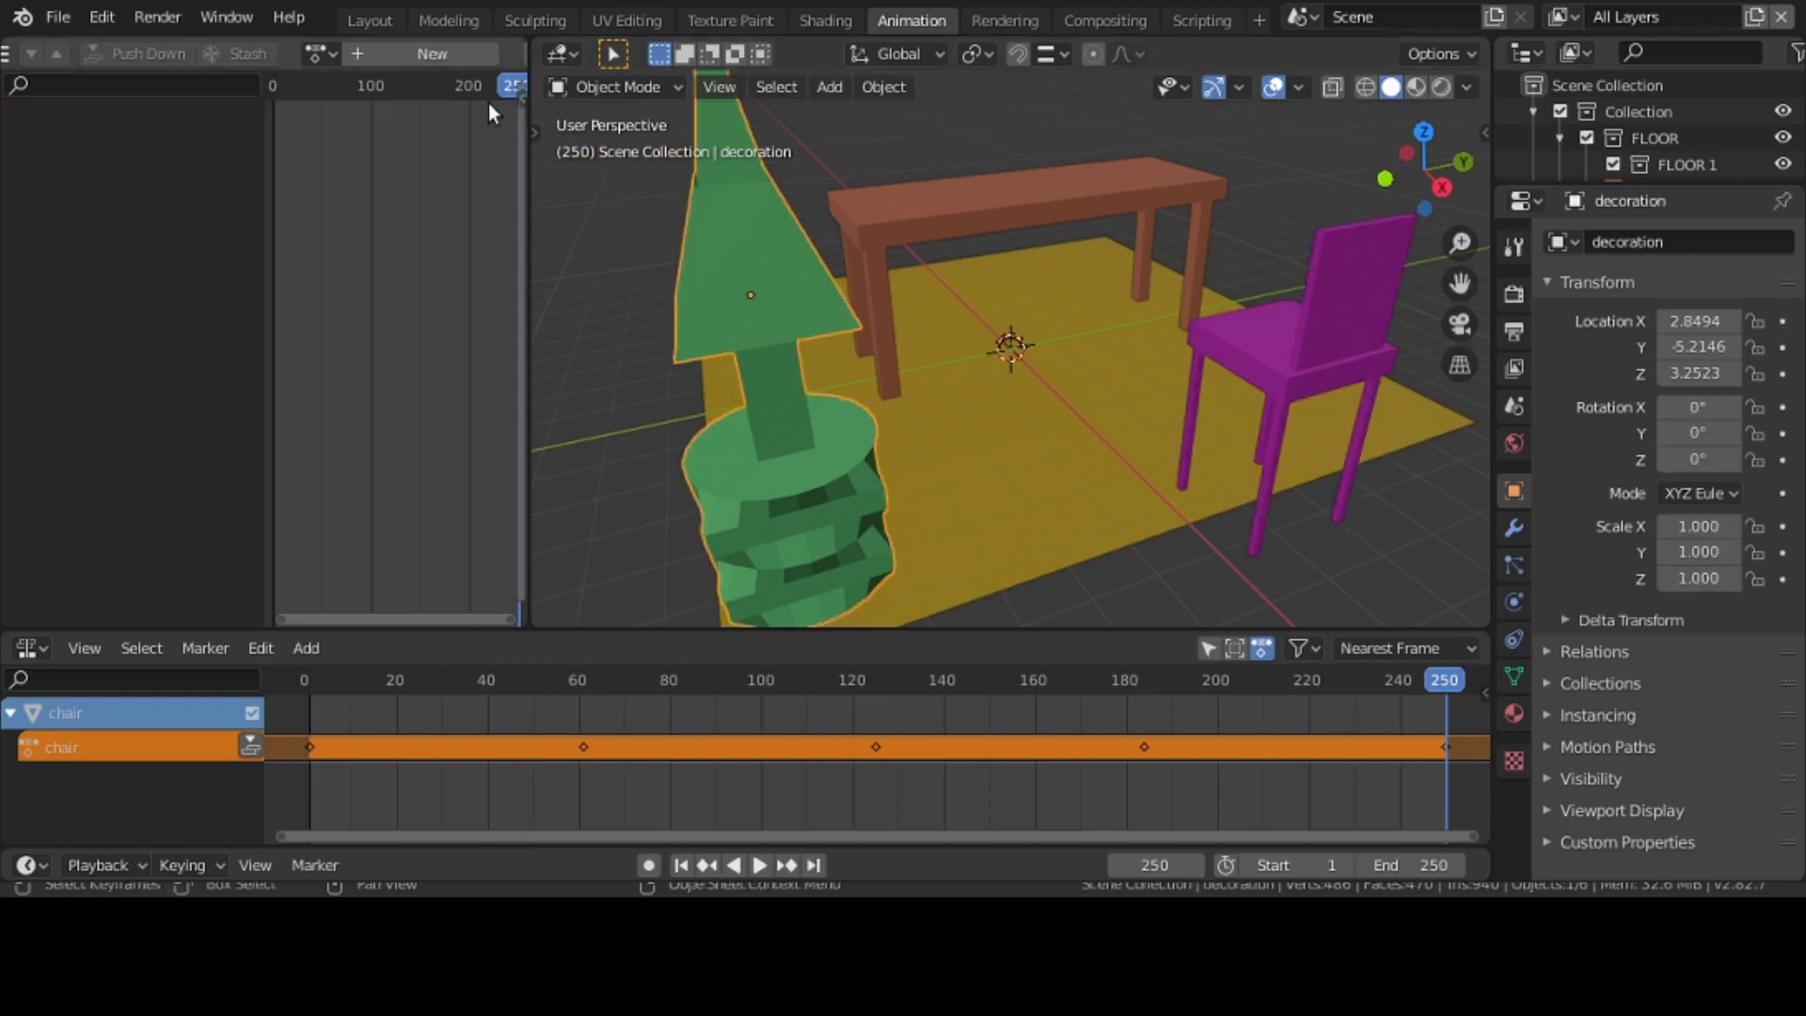
left_click(448, 61)
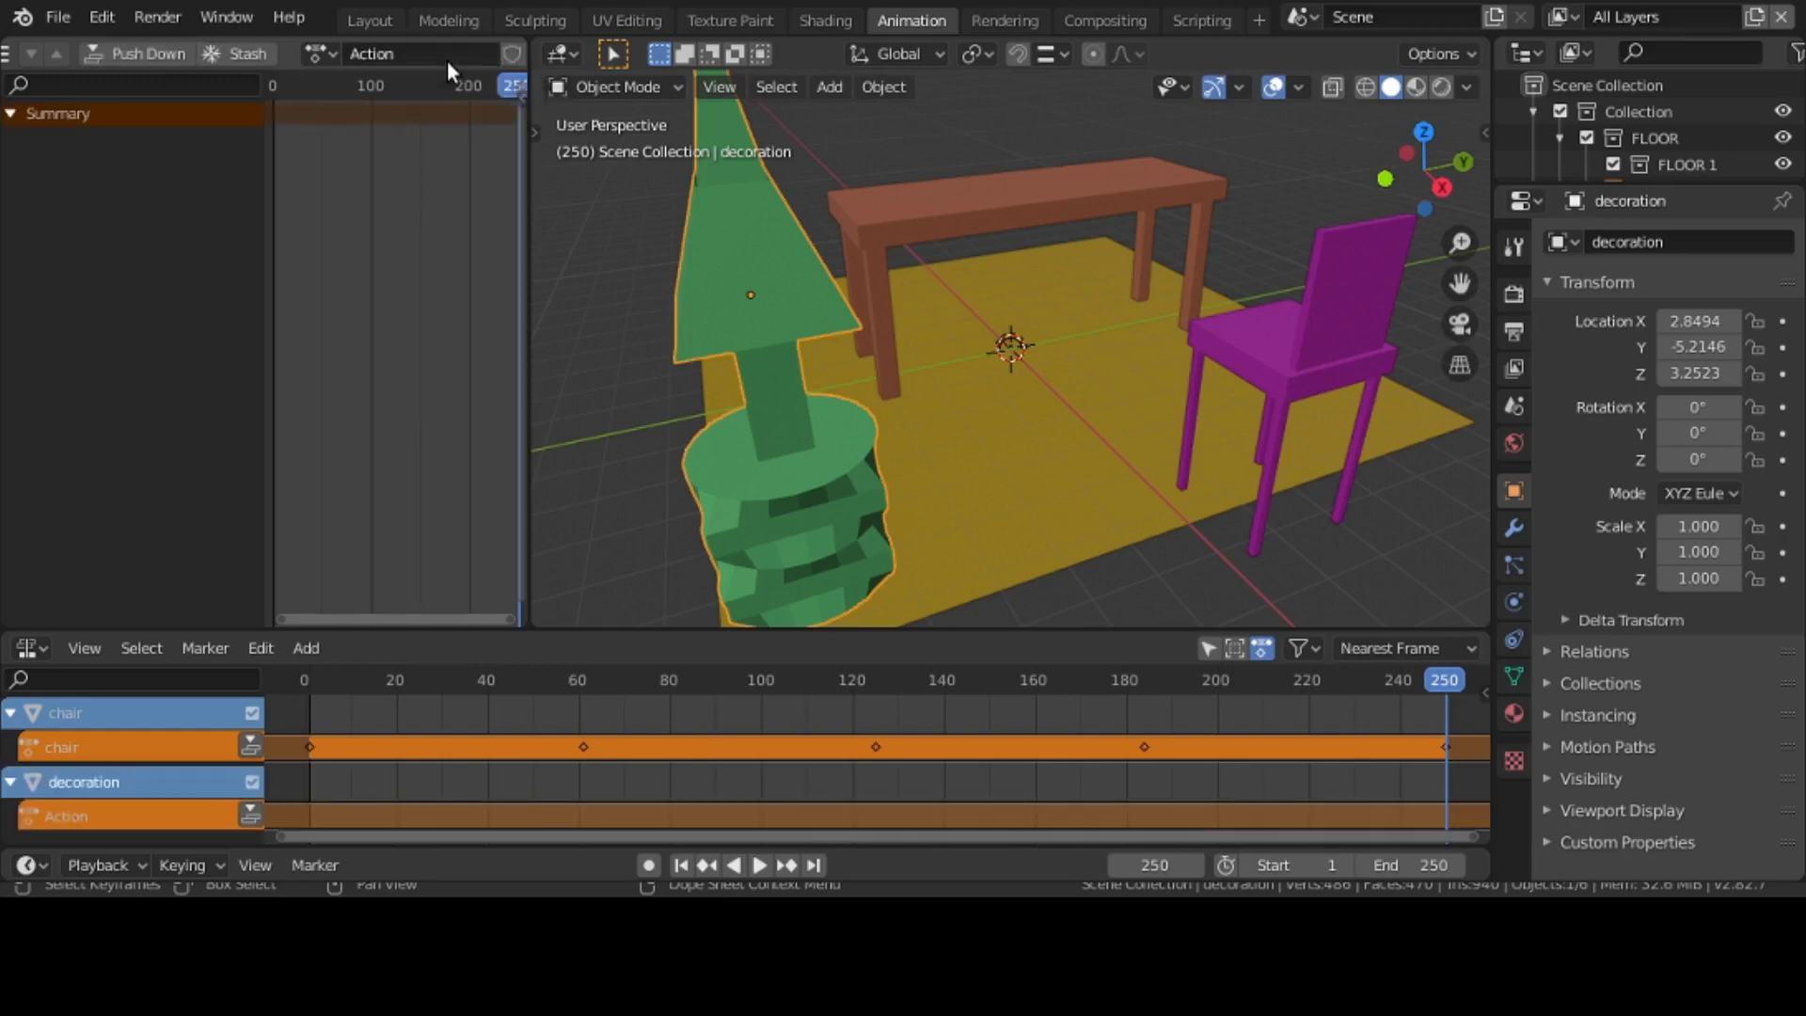
left_click(415, 45)
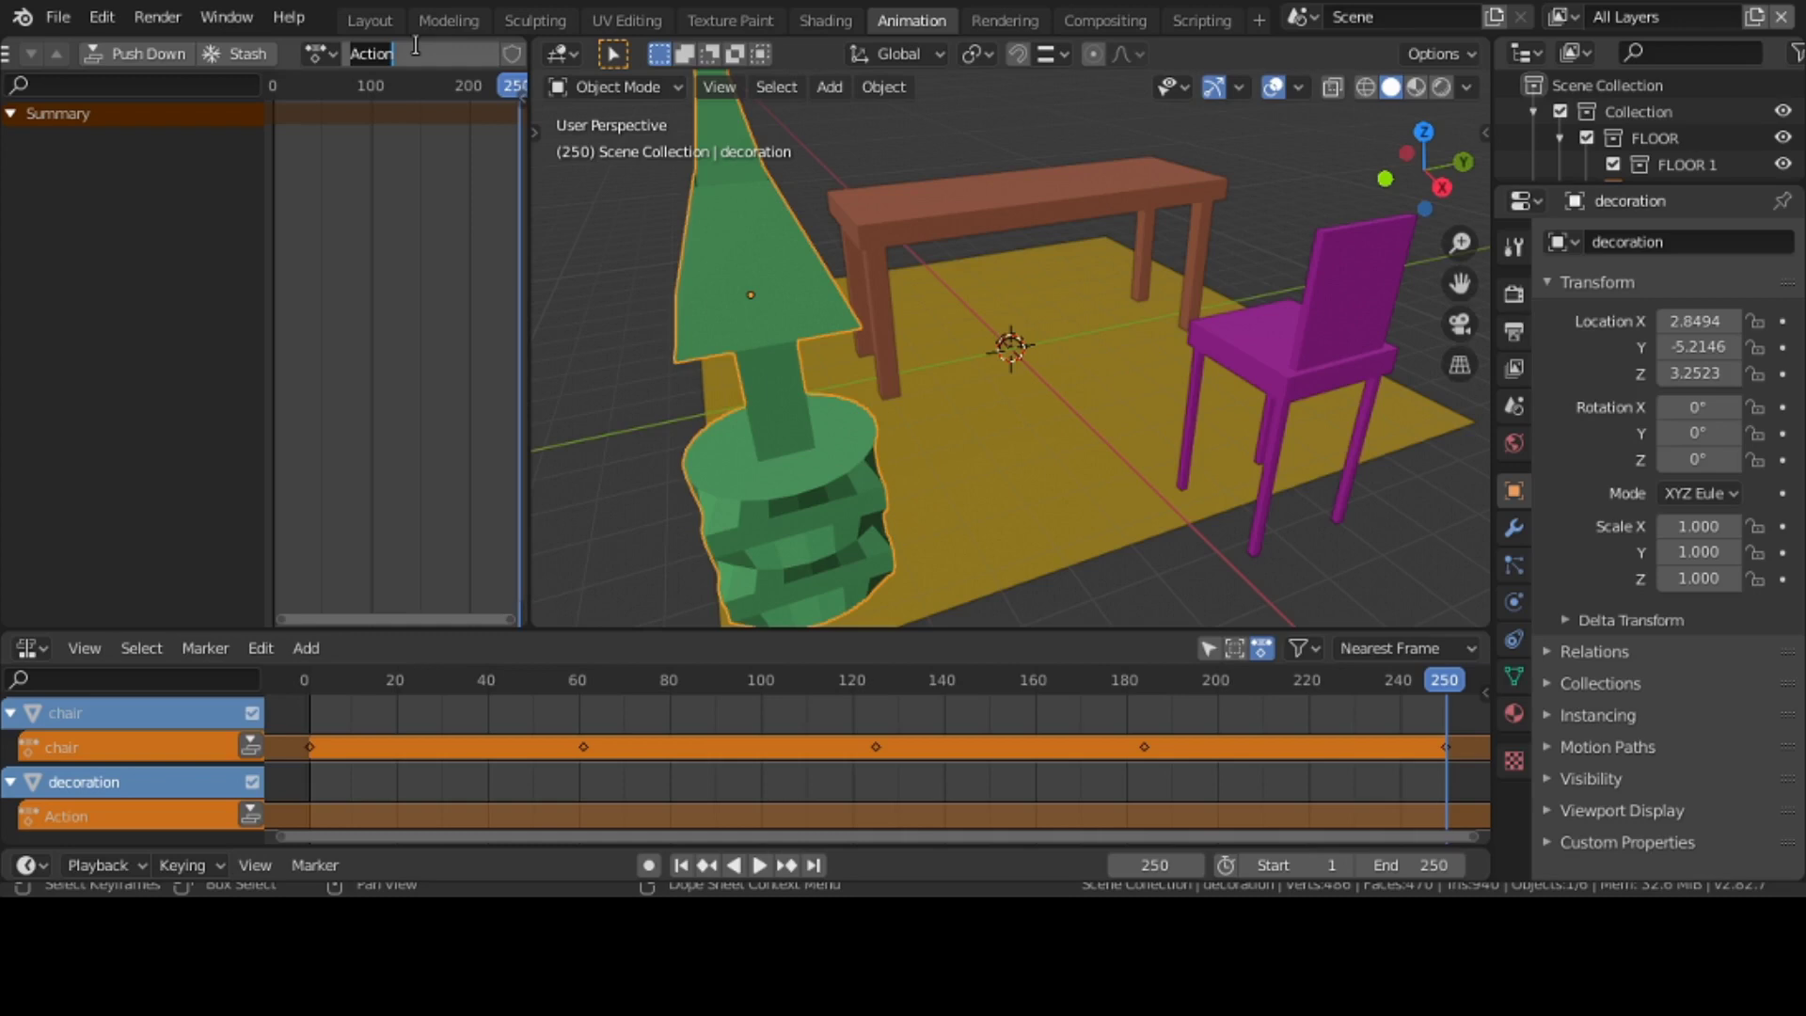
type("plant")
key("Return")
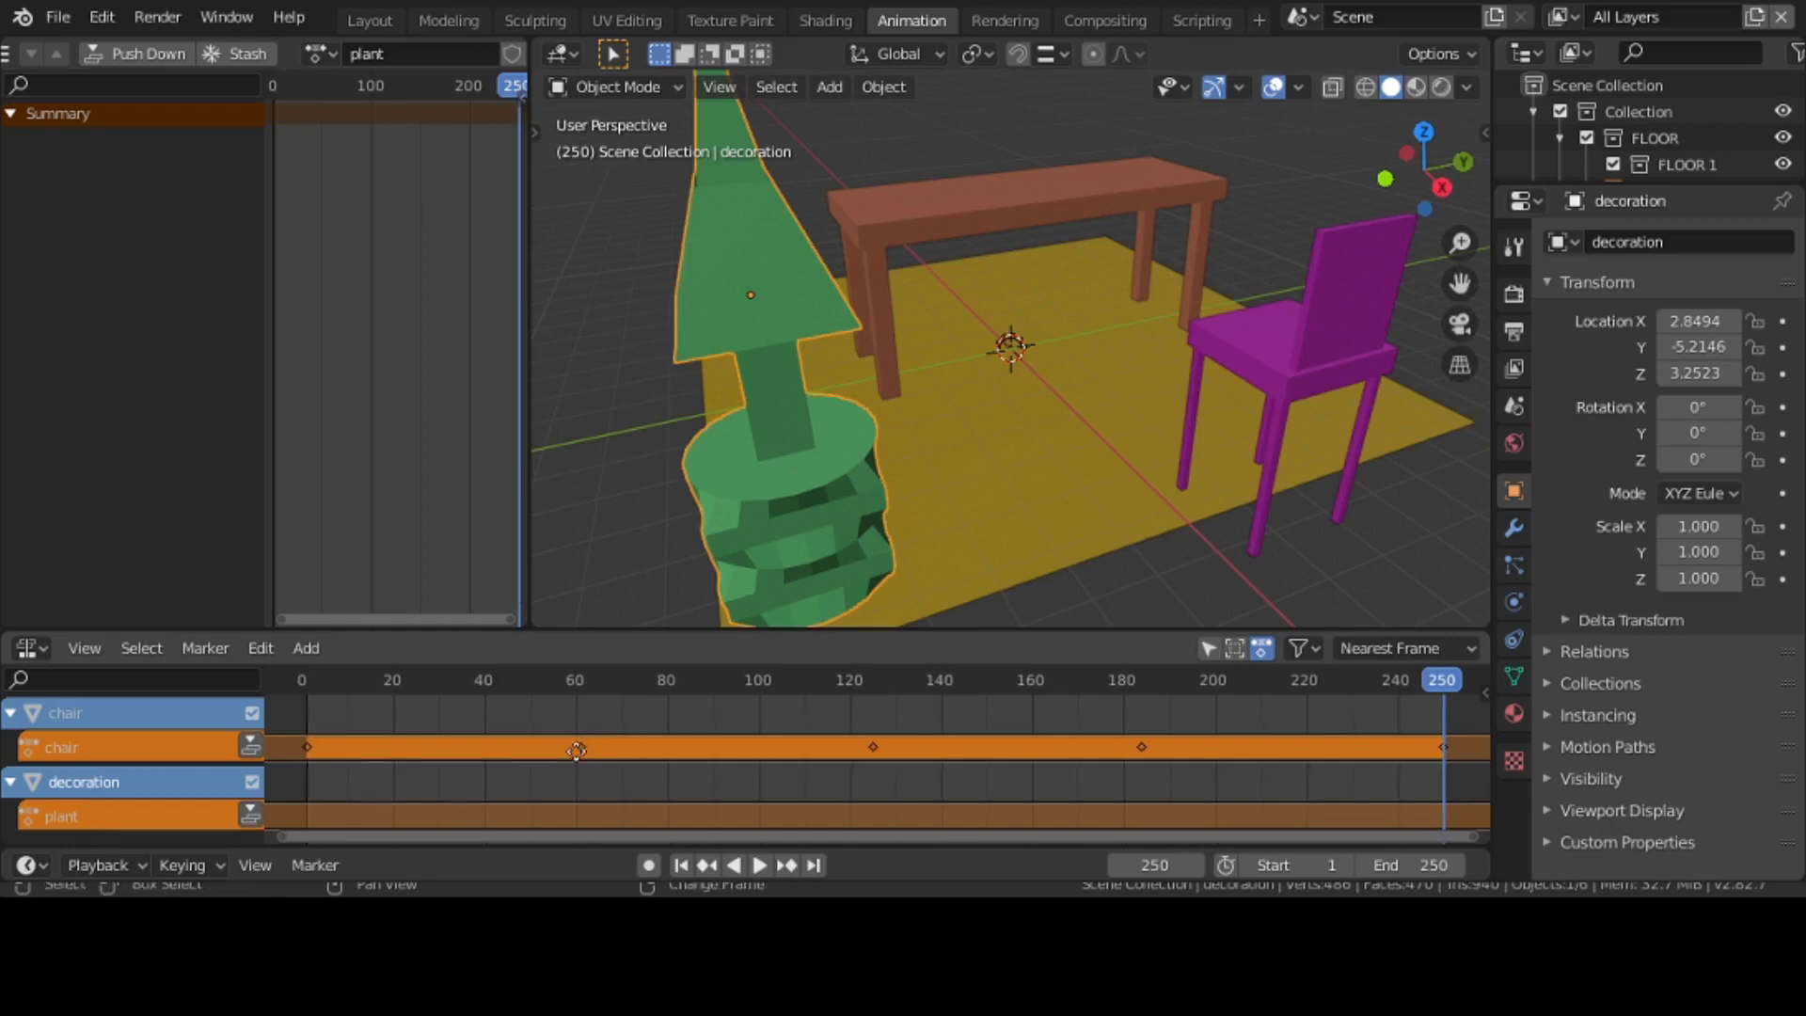
middle_click_drag(580, 755, 584, 742)
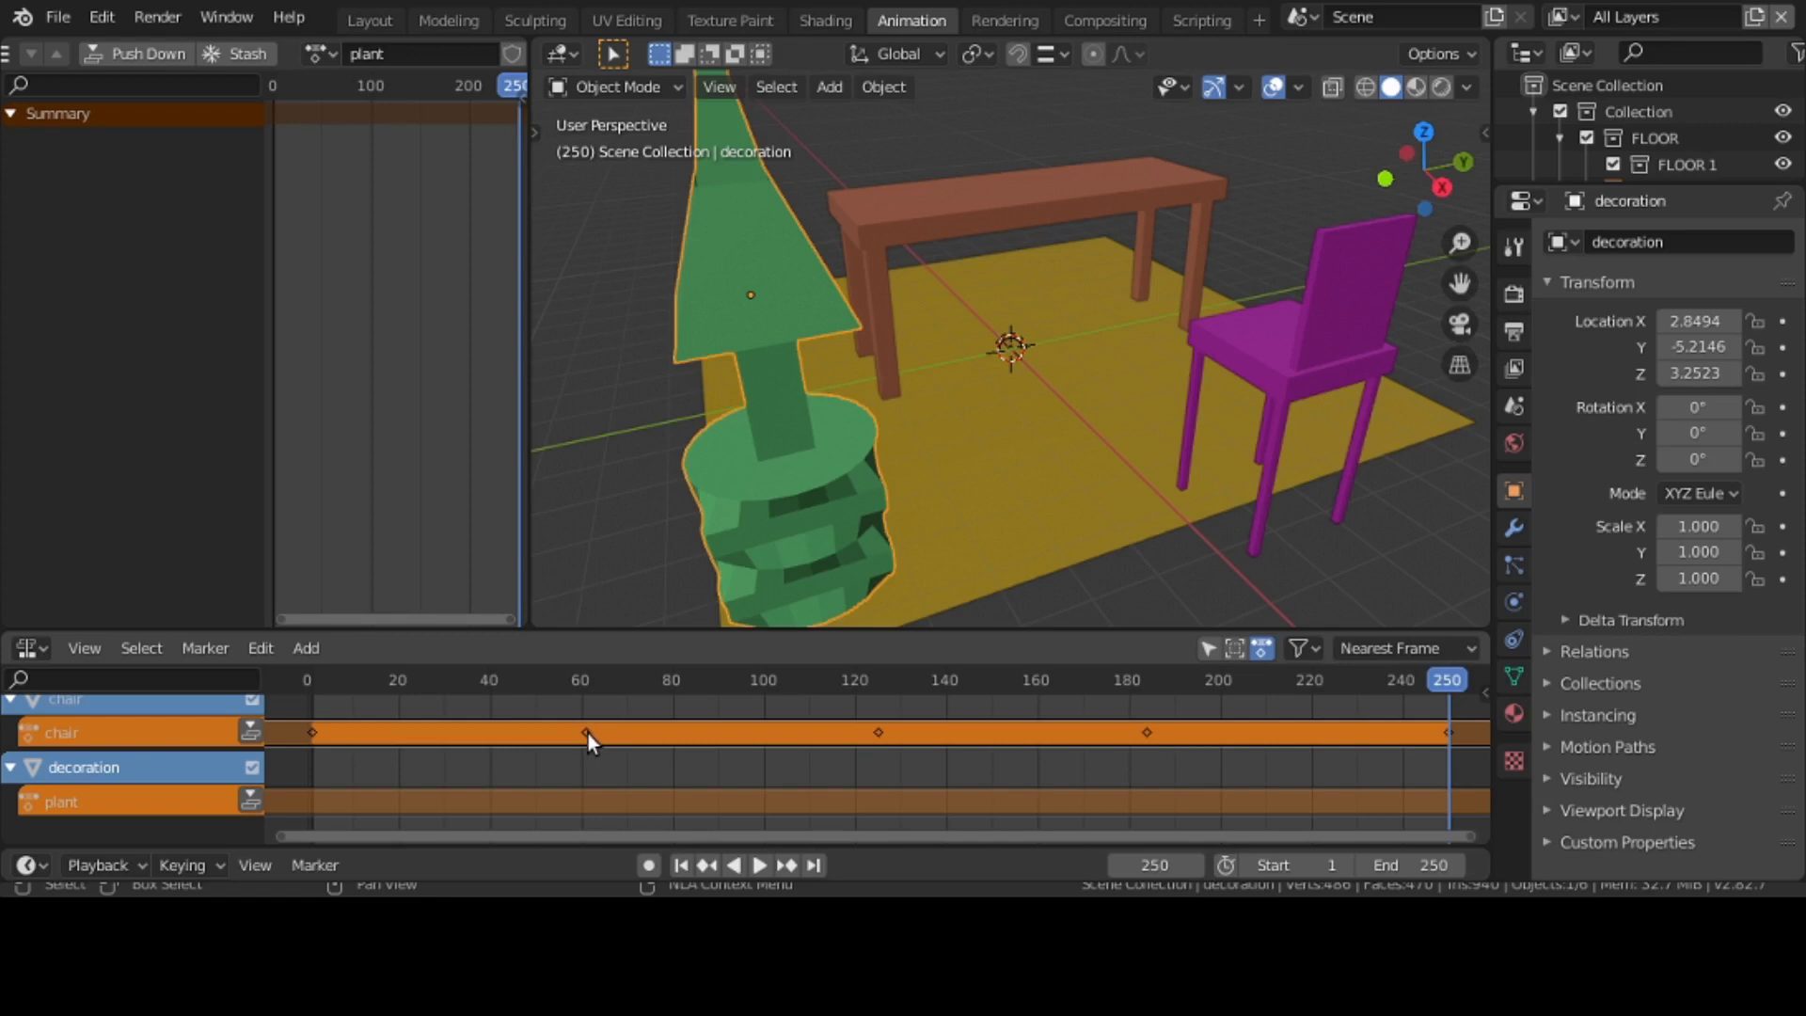
scroll(589, 738, "up", 1)
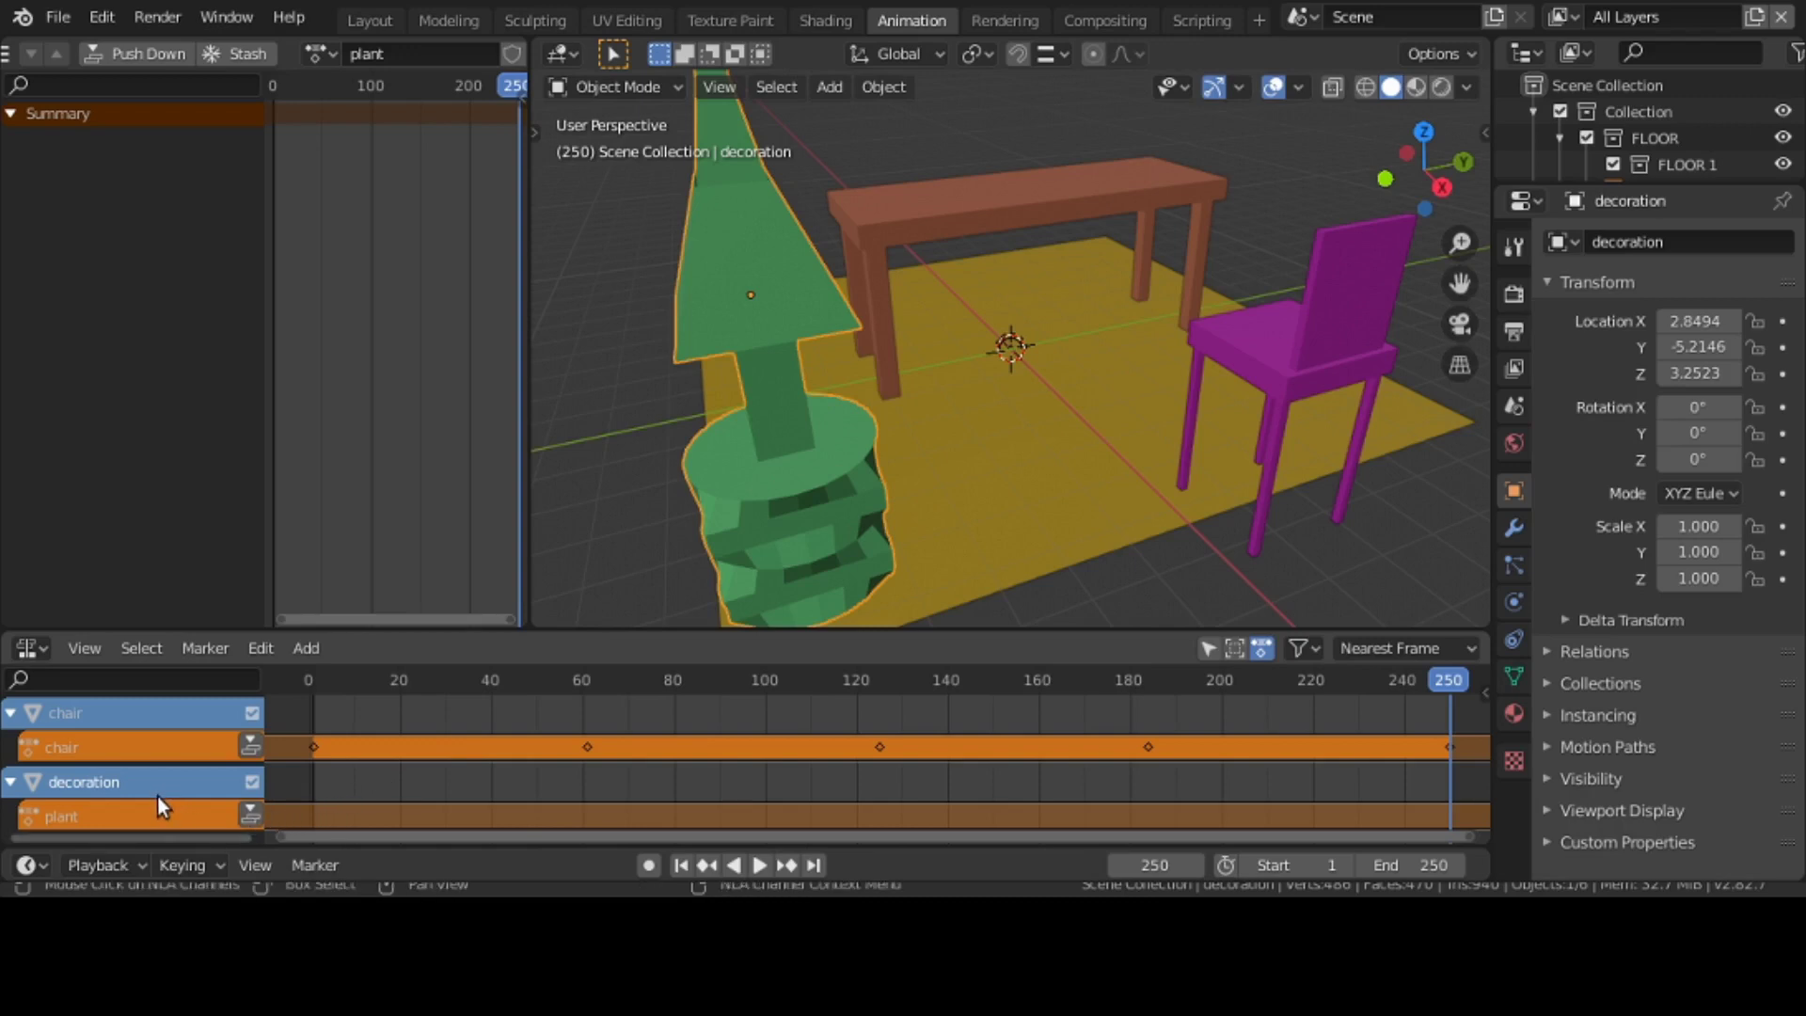
mouse_move(157, 796)
middle_mouse_down()
mouse_move(154, 757)
mouse_move(162, 785)
middle_mouse_up()
middle_click_drag(126, 798, 109, 772)
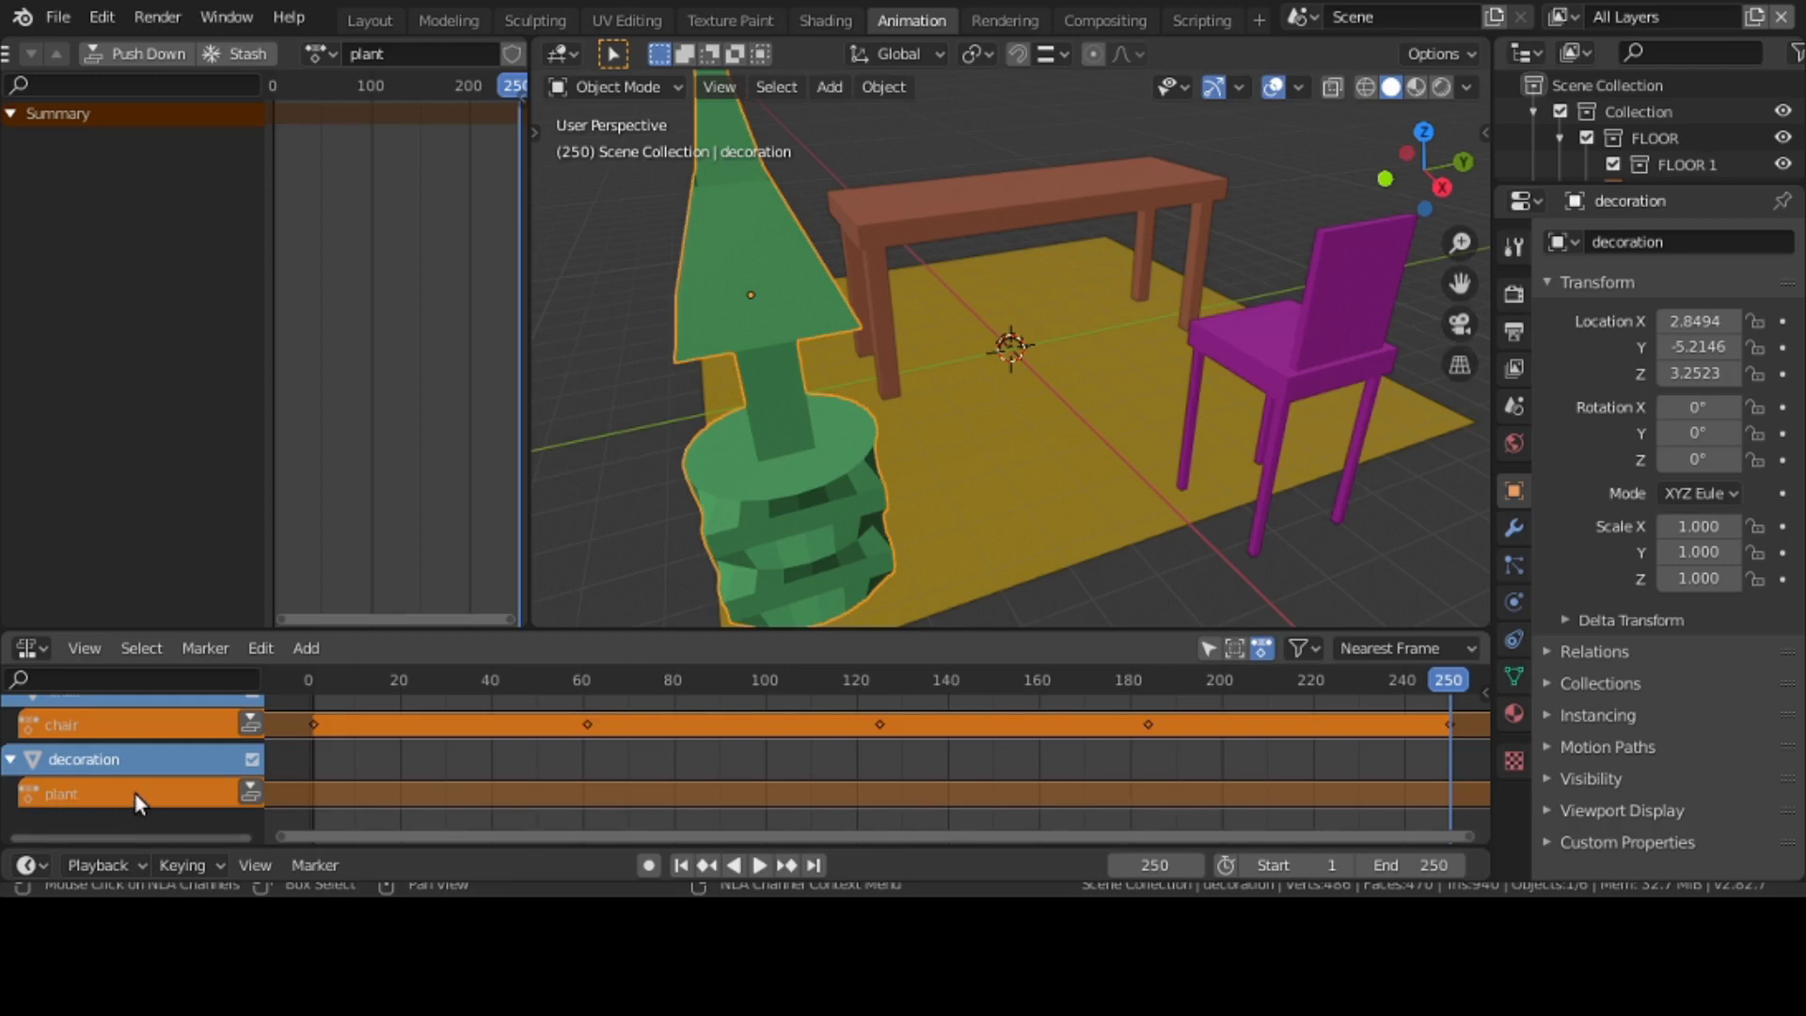
middle_click_drag(134, 793, 133, 825)
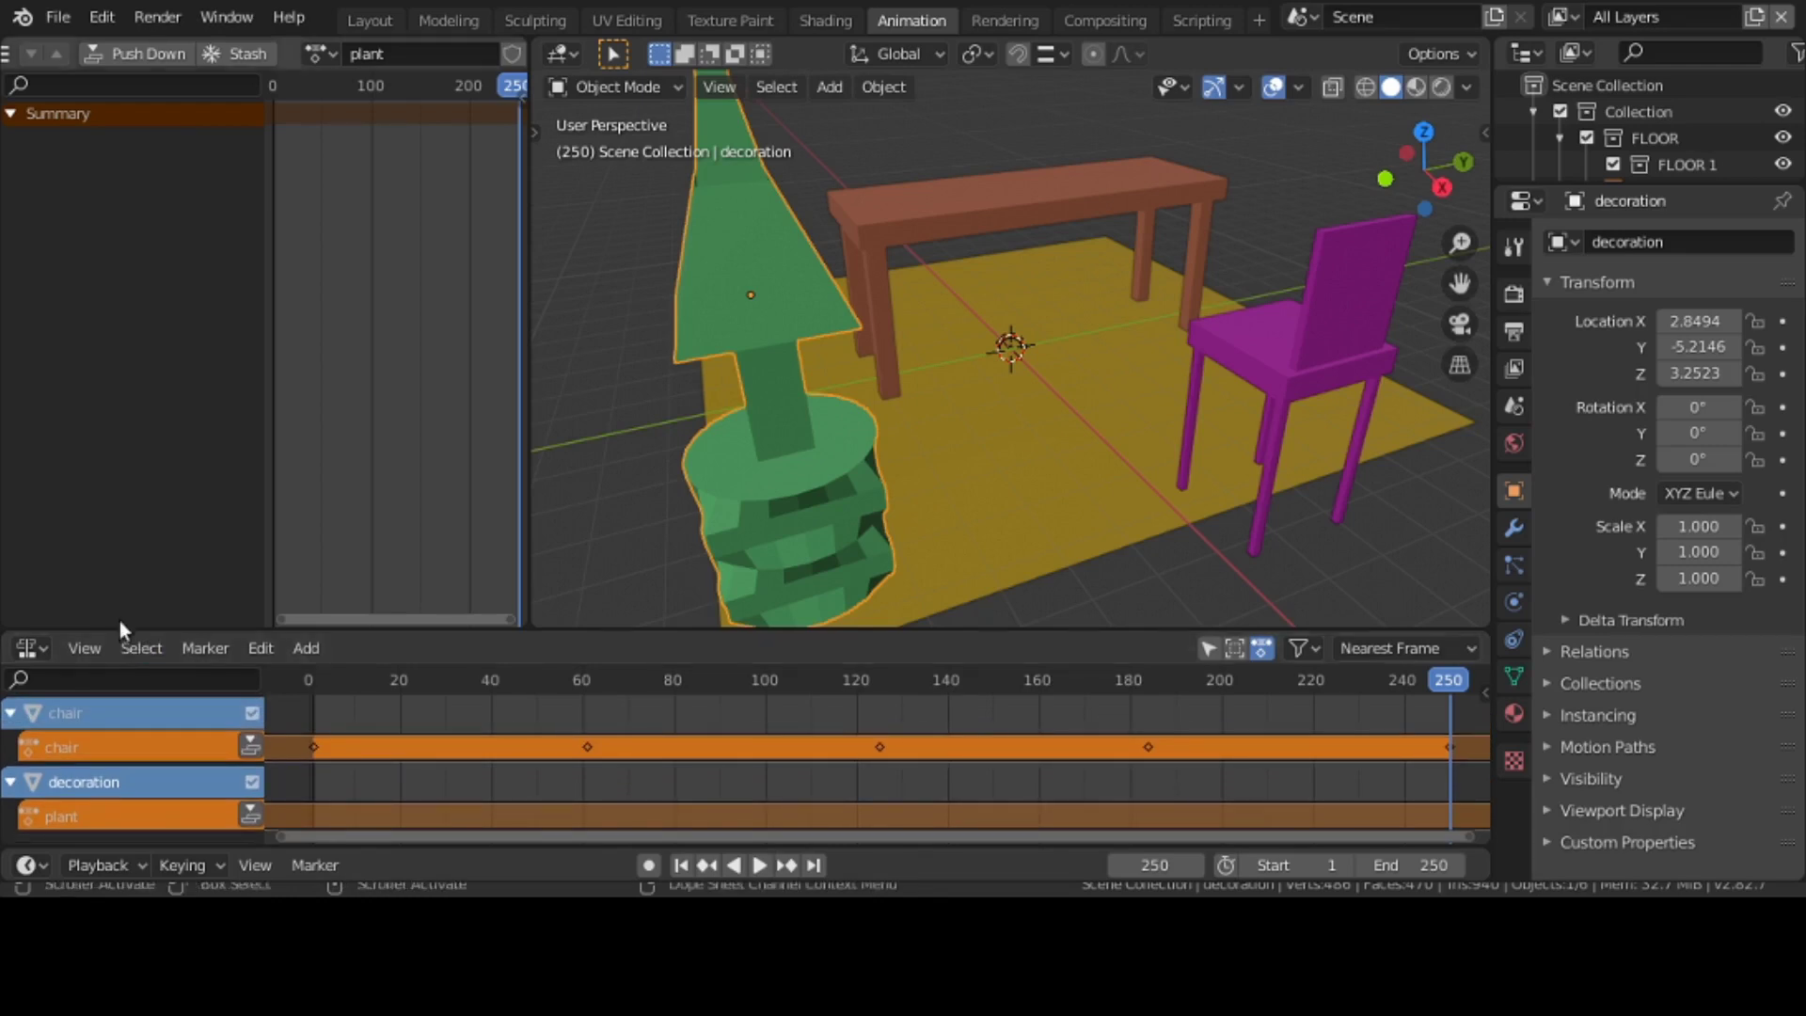
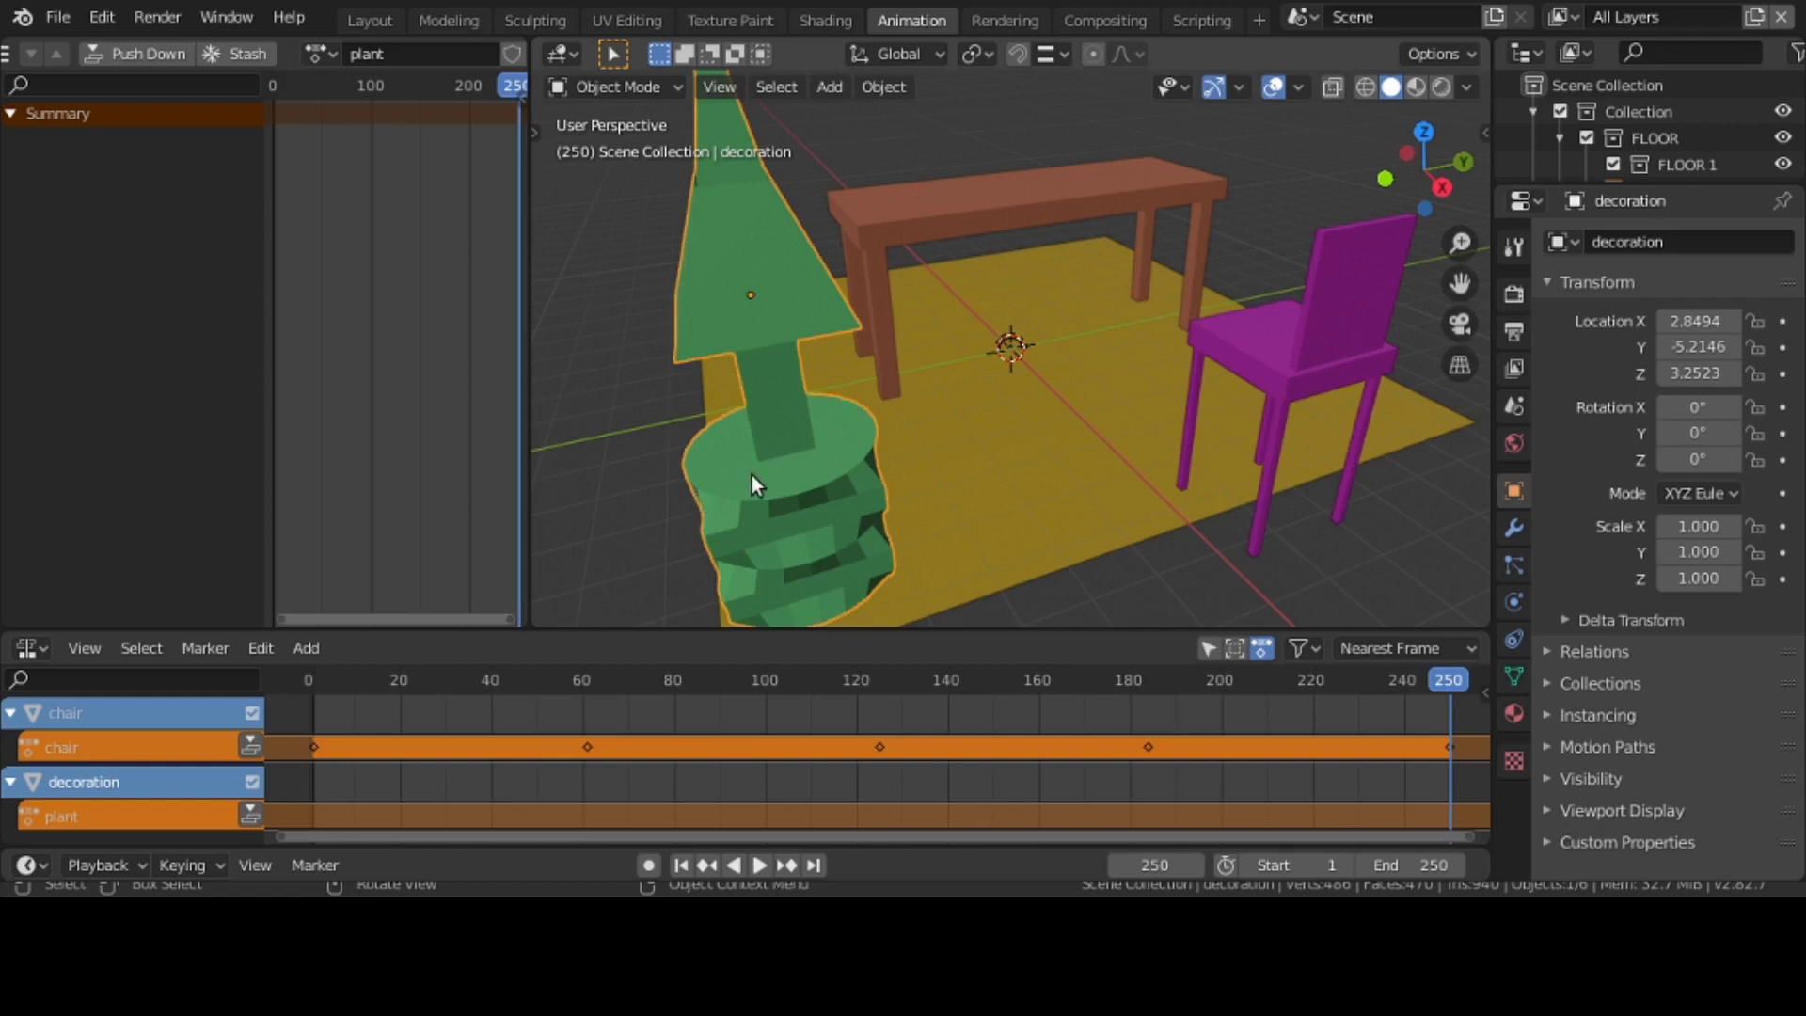
- Keyframe the plant decoration's location, rotation and scale at frame 1
left_click(680, 866)
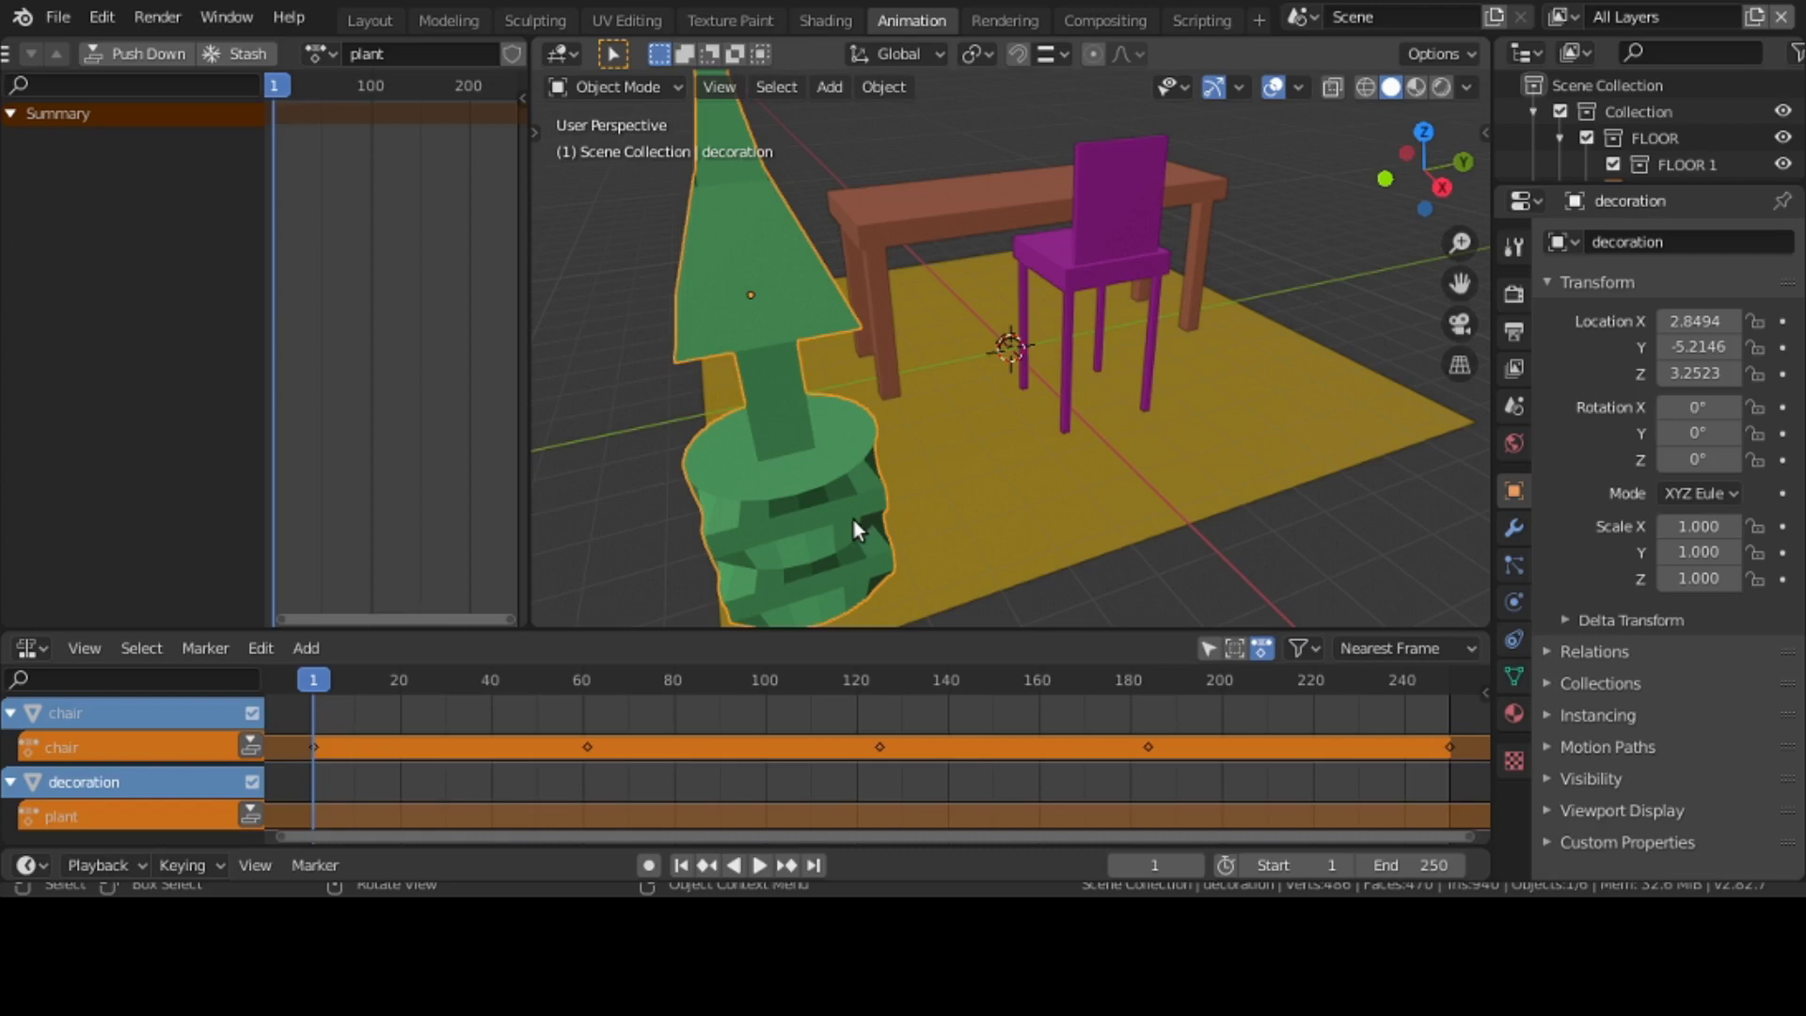
key("i")
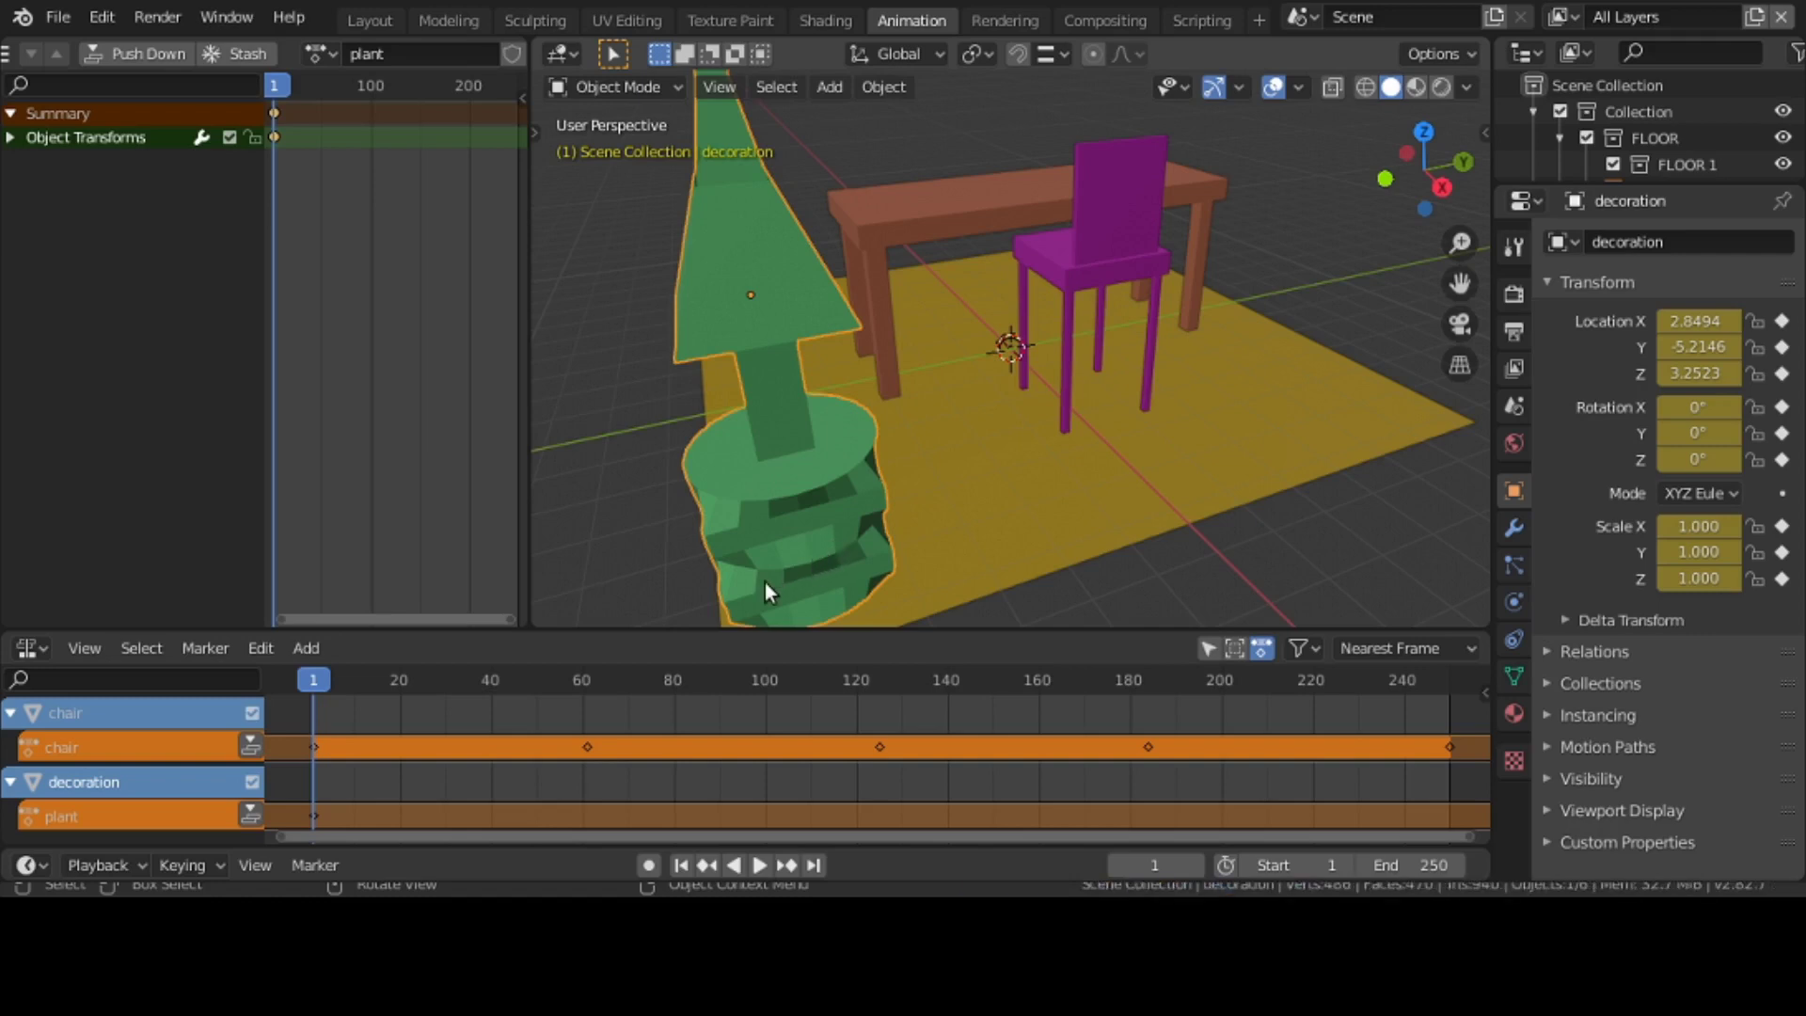
- At frame 62, scale the plant decoration down uniformly to about 0.42, lower it to a Z location of about 1.39 m, and keyframe it
left_click(591, 711)
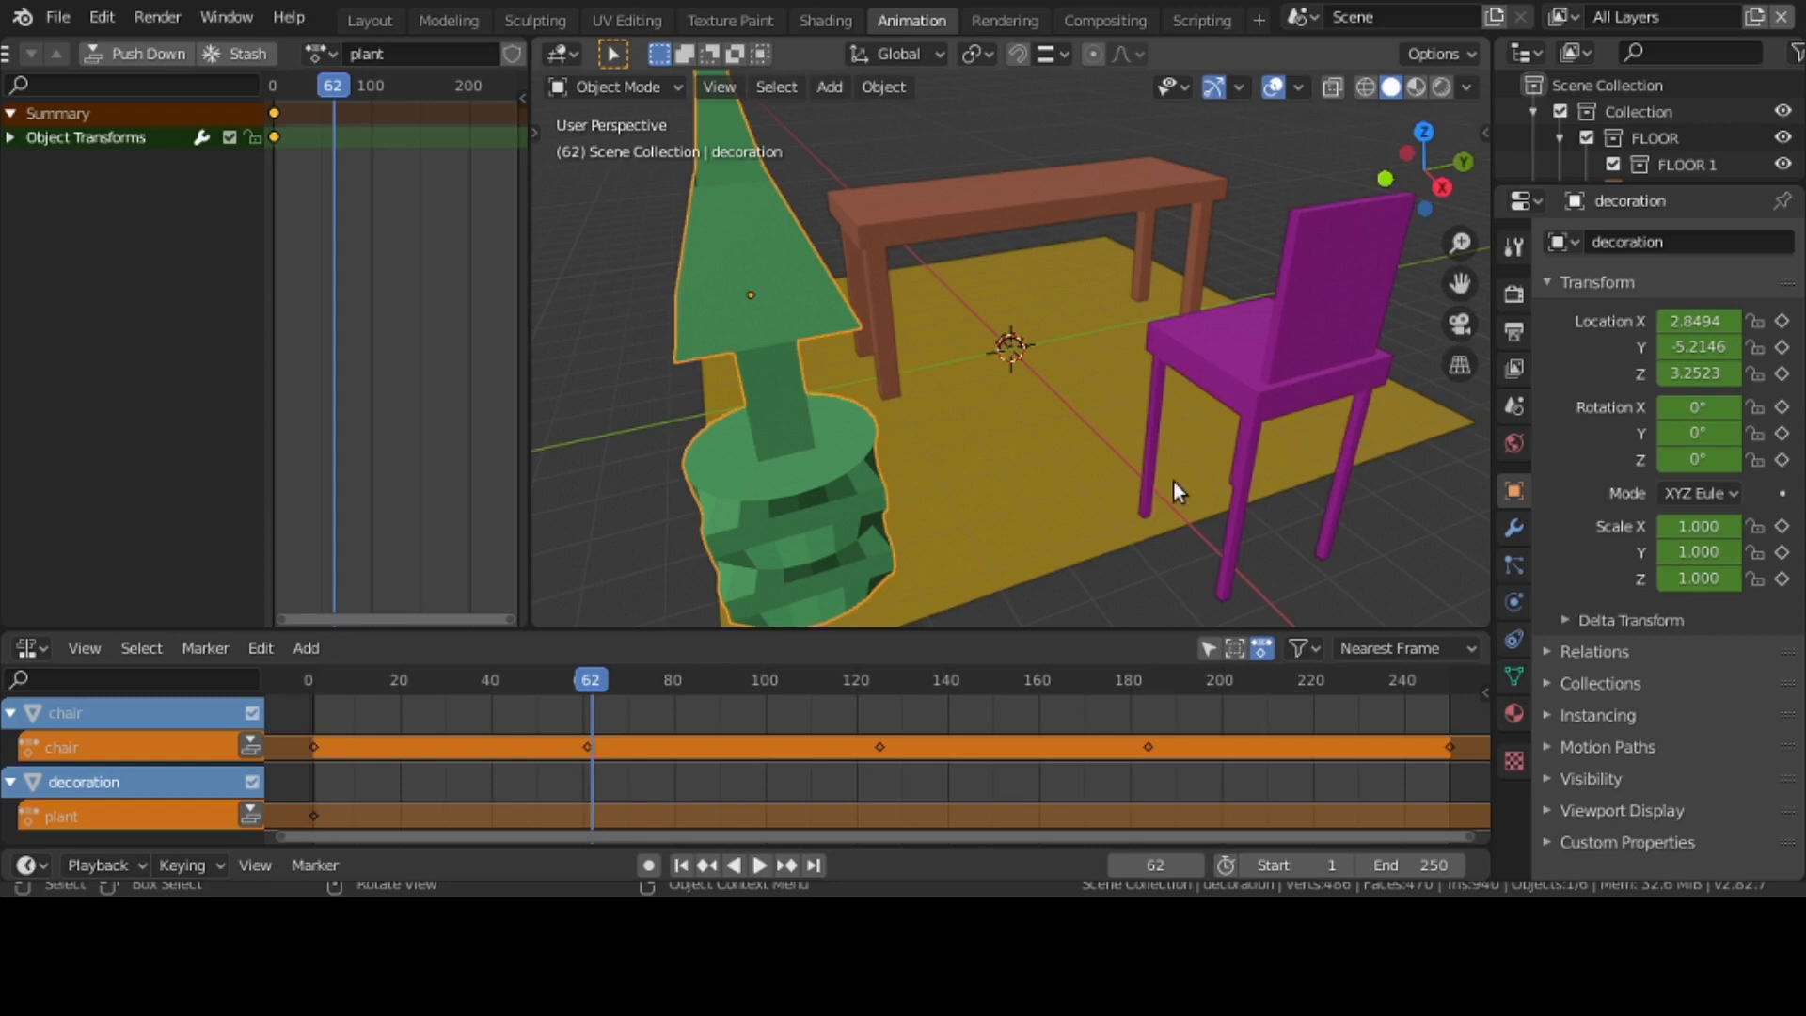
key("s")
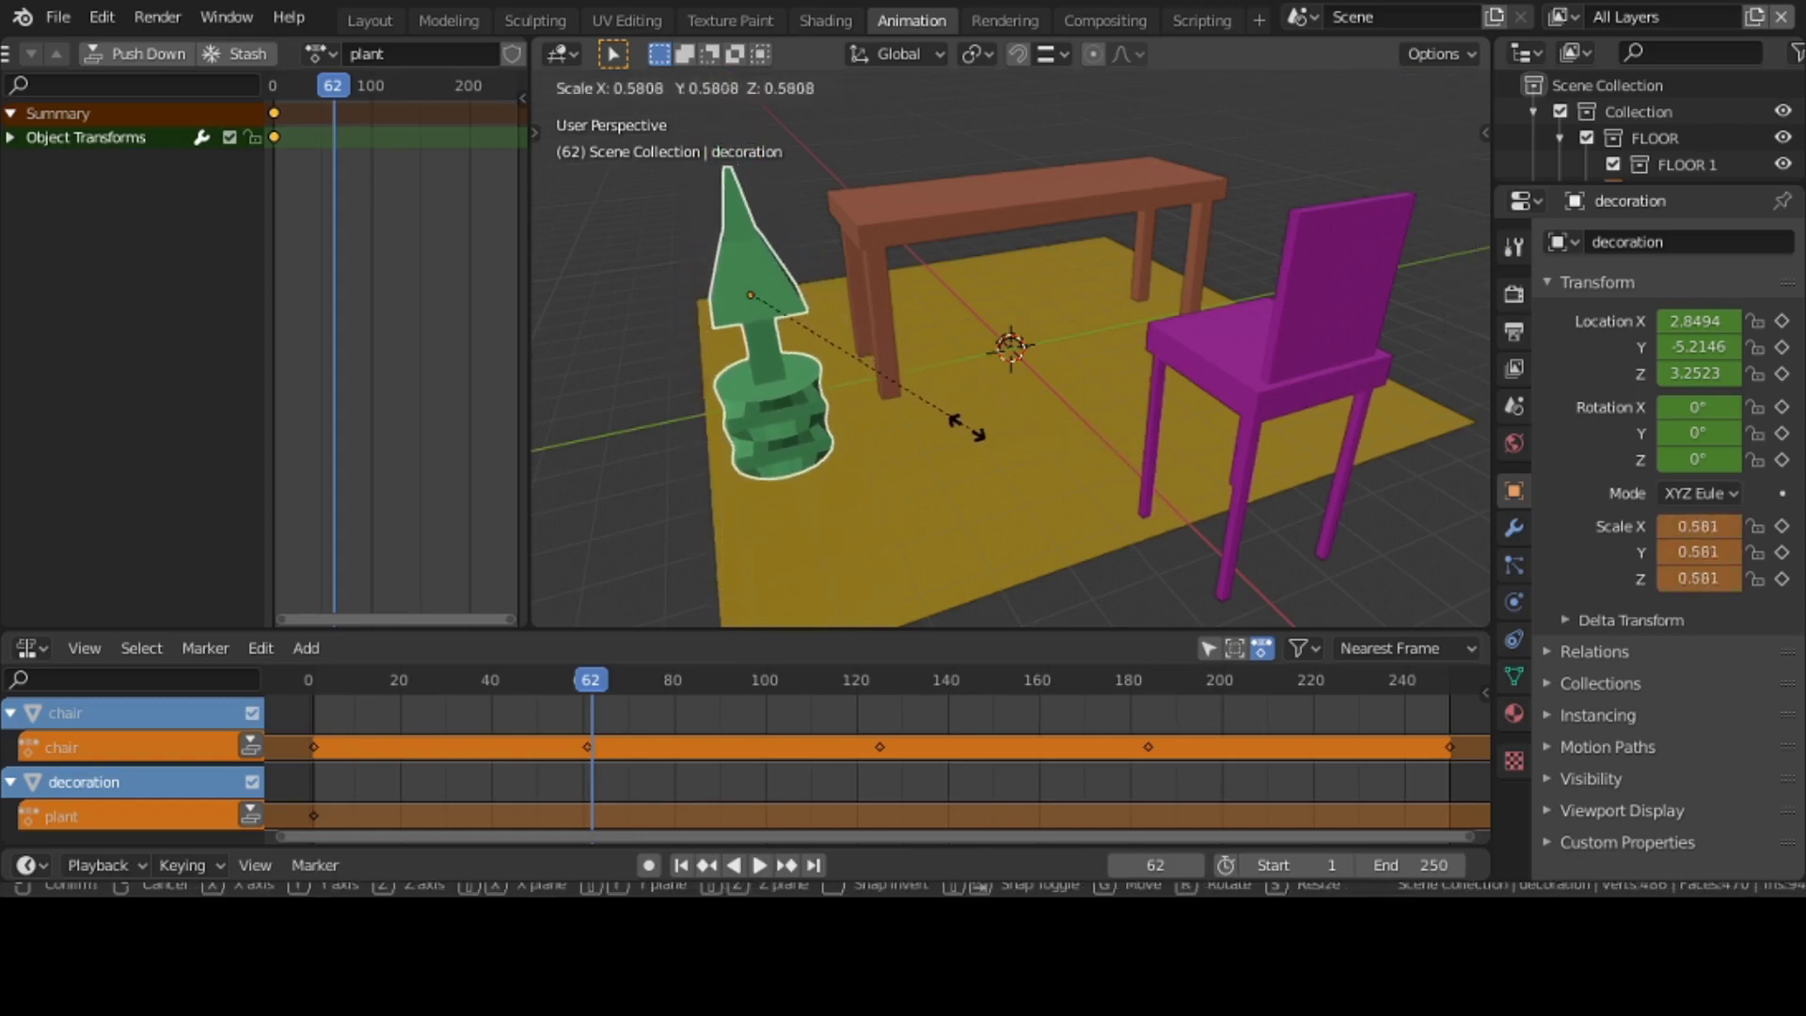
left_click(935, 441)
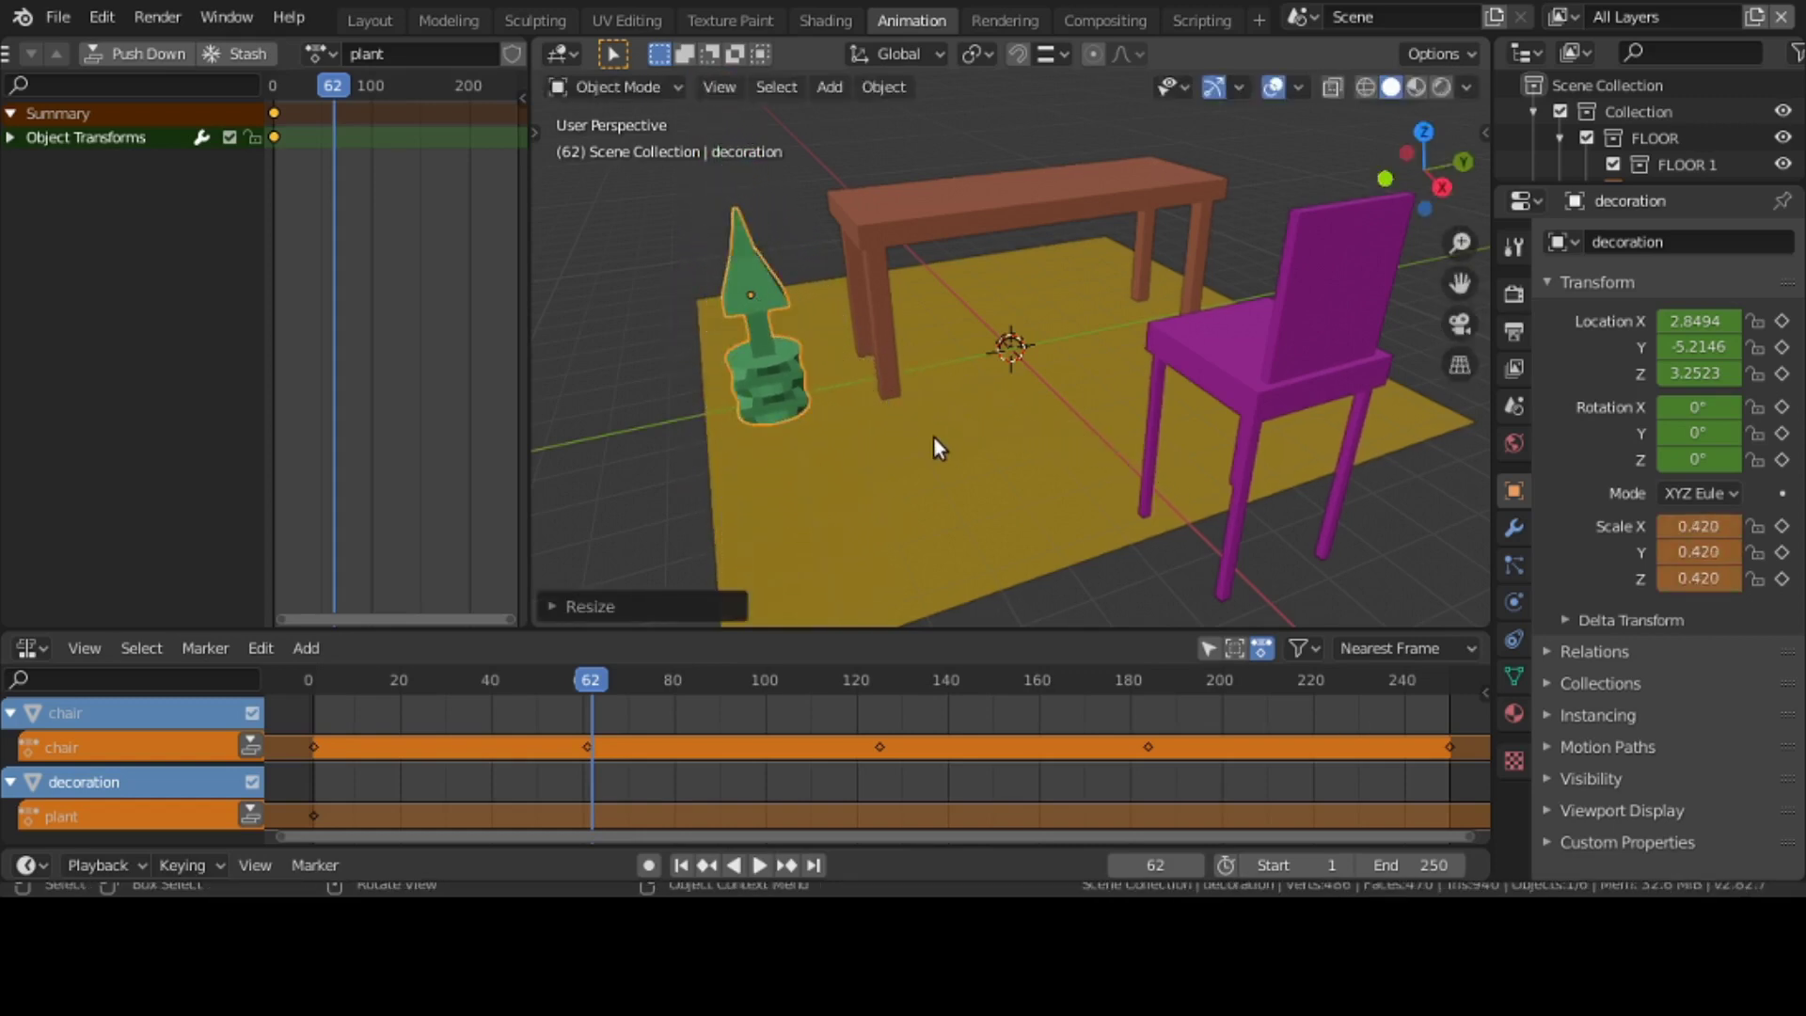
mouse_move(905, 461)
middle_mouse_down()
mouse_move(905, 424)
mouse_move(896, 459)
middle_mouse_up()
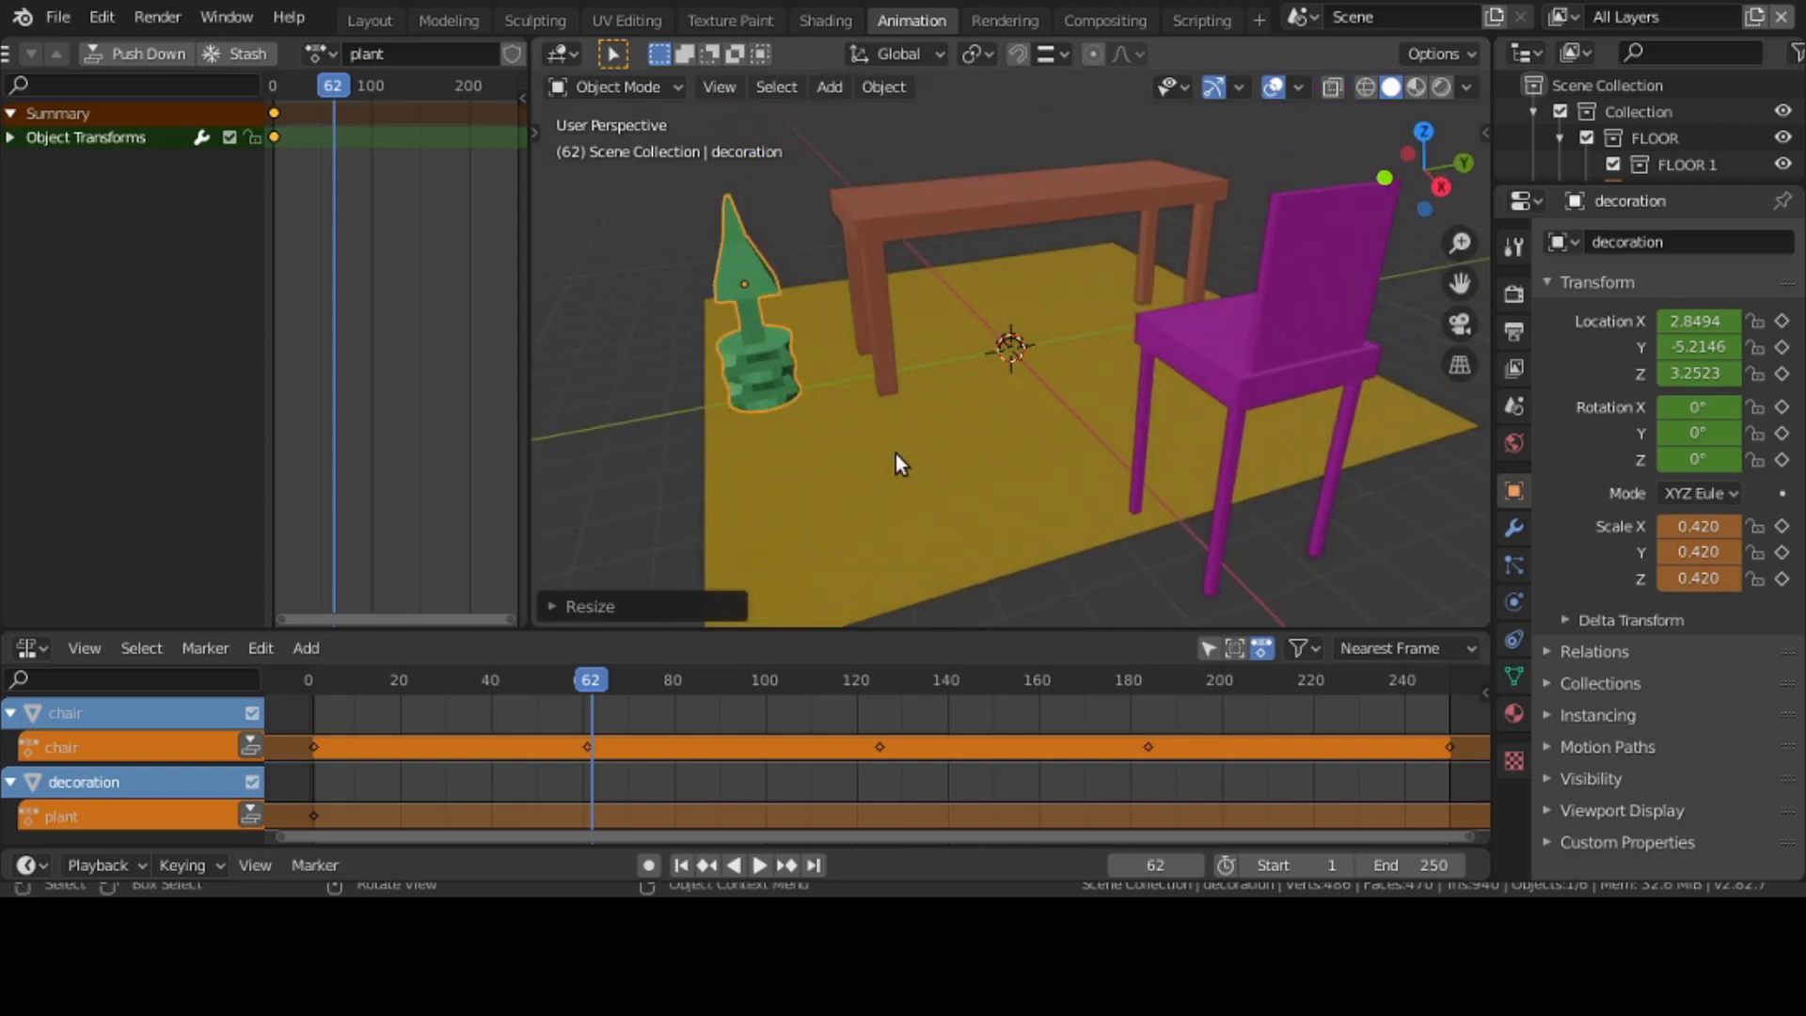
key("g")
key("z")
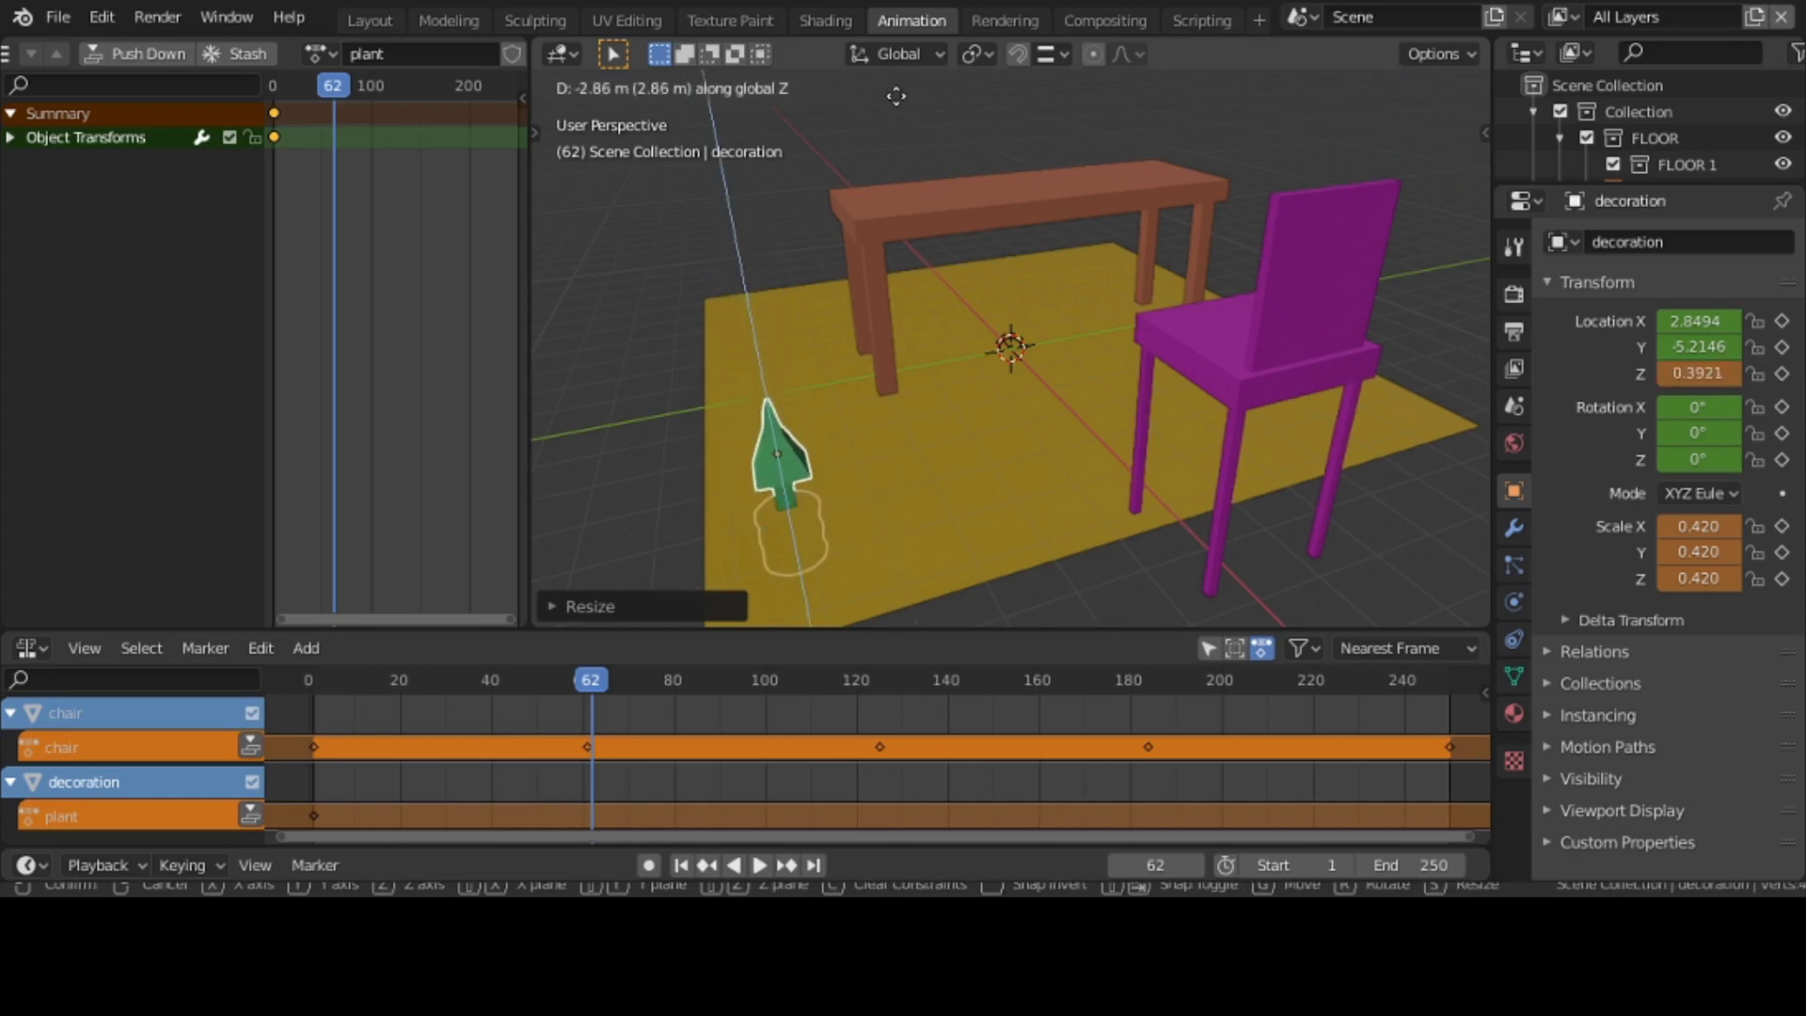
left_click(892, 575)
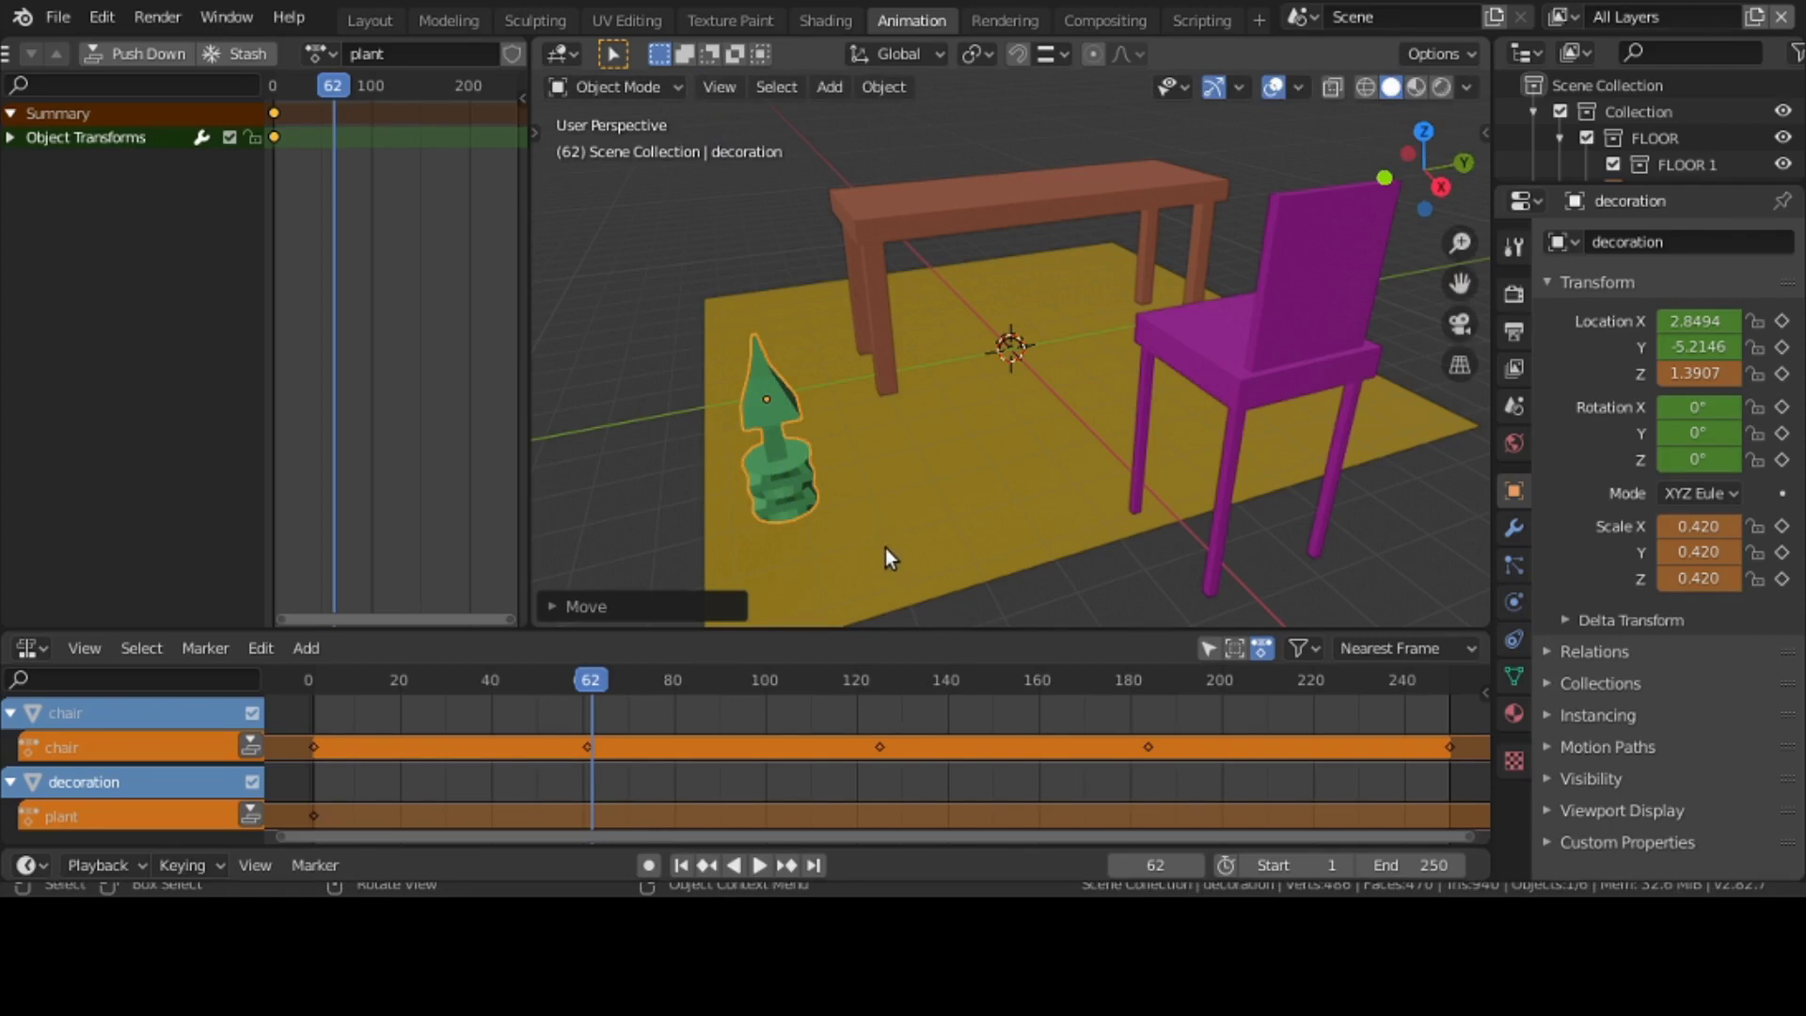
key("i")
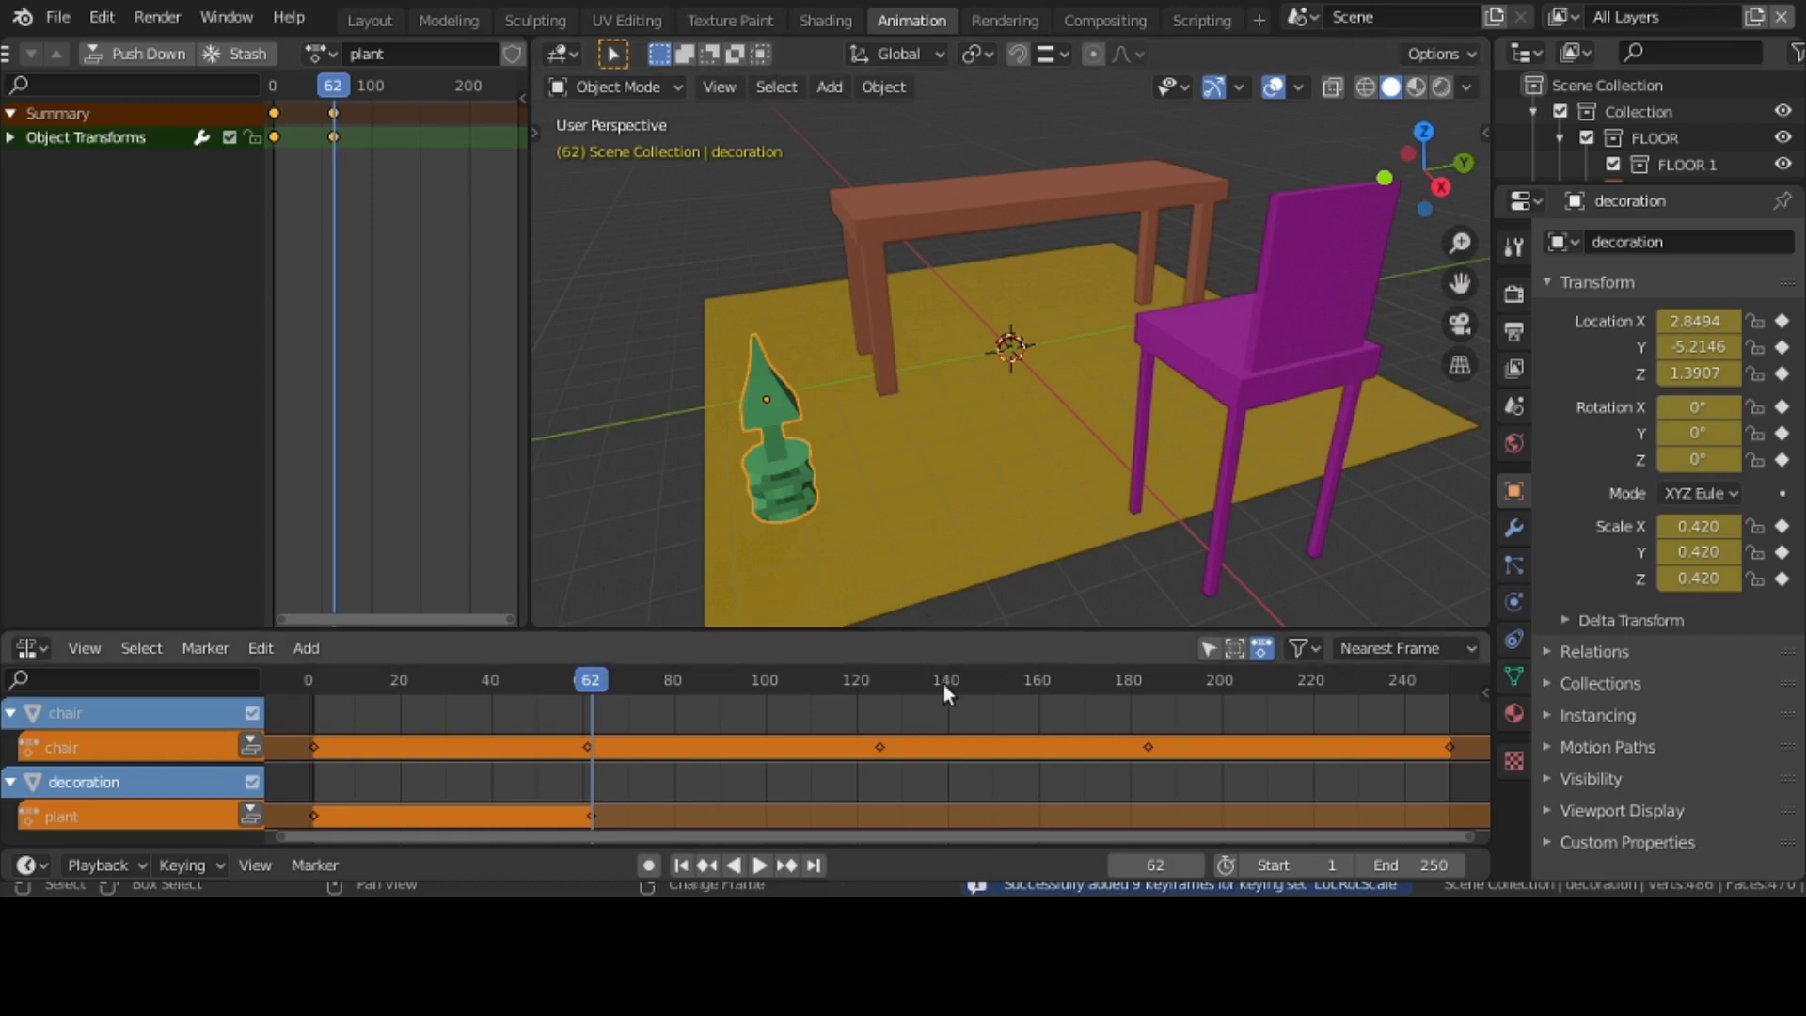
- At frame 122, move the plant decoration along the X axis to about -3.80 m and keyframe its transforms
left_click(865, 700)
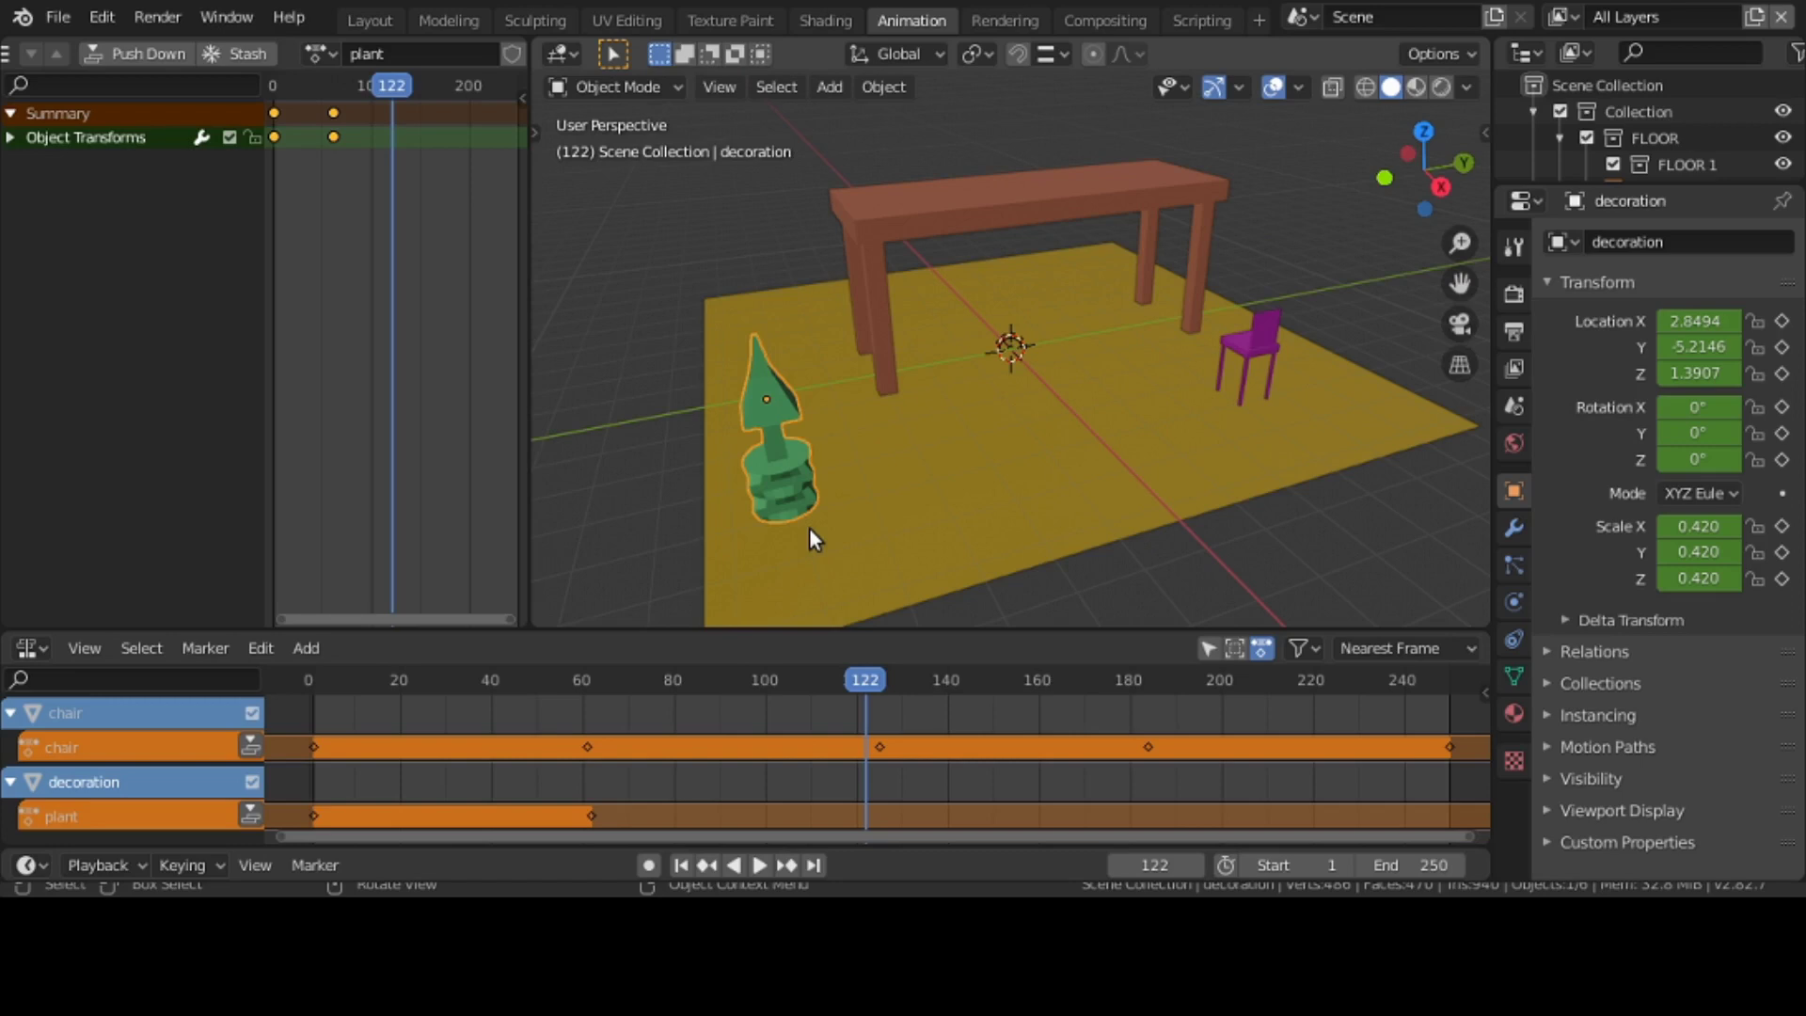
key("g")
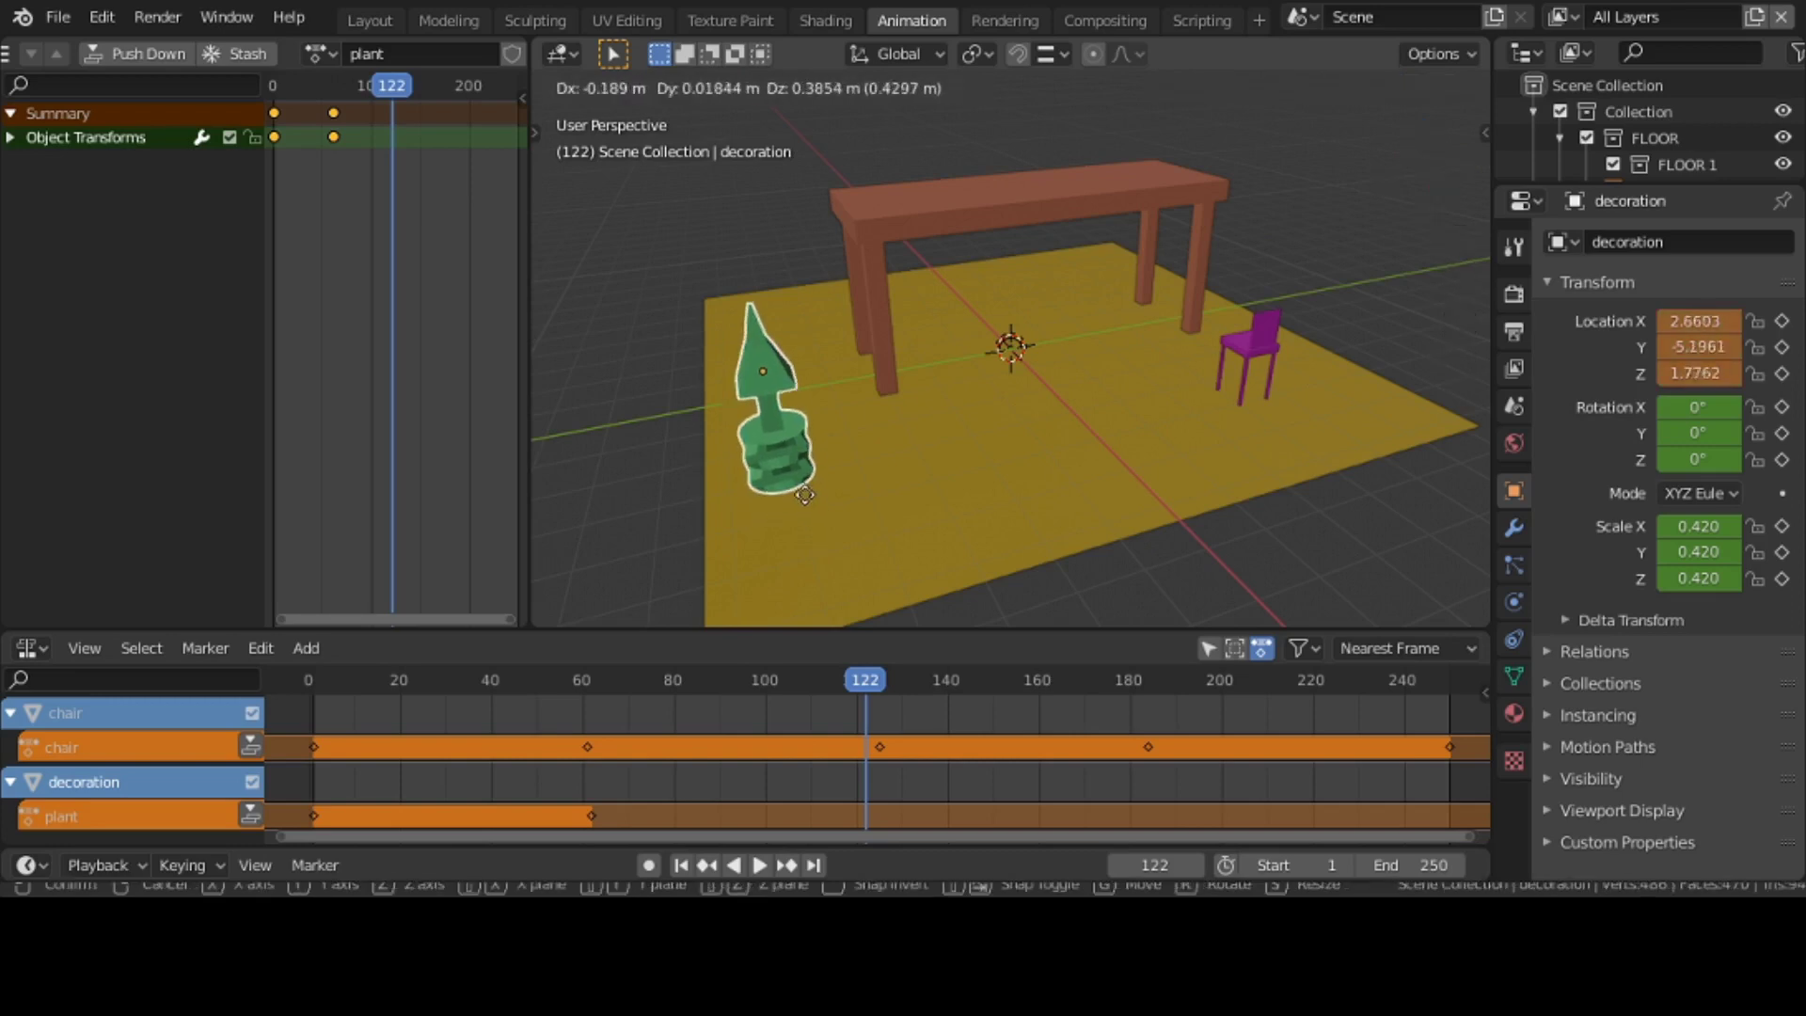
key("x")
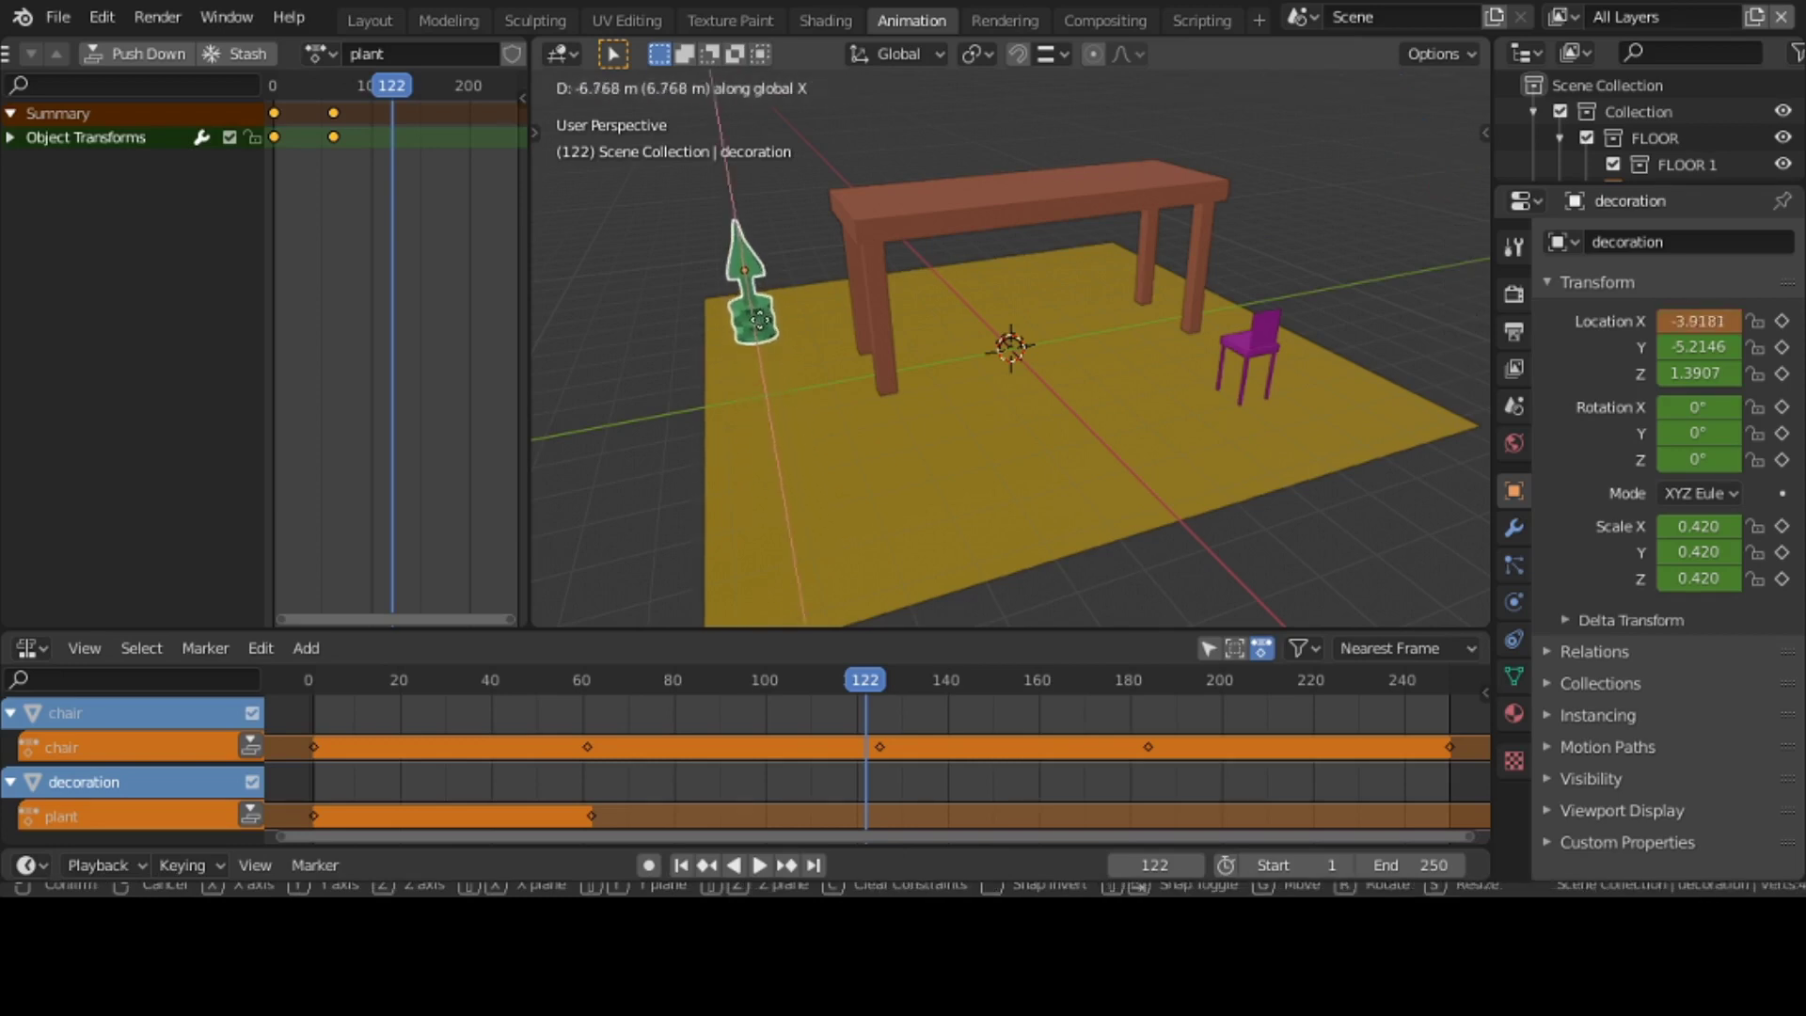
left_click(760, 327)
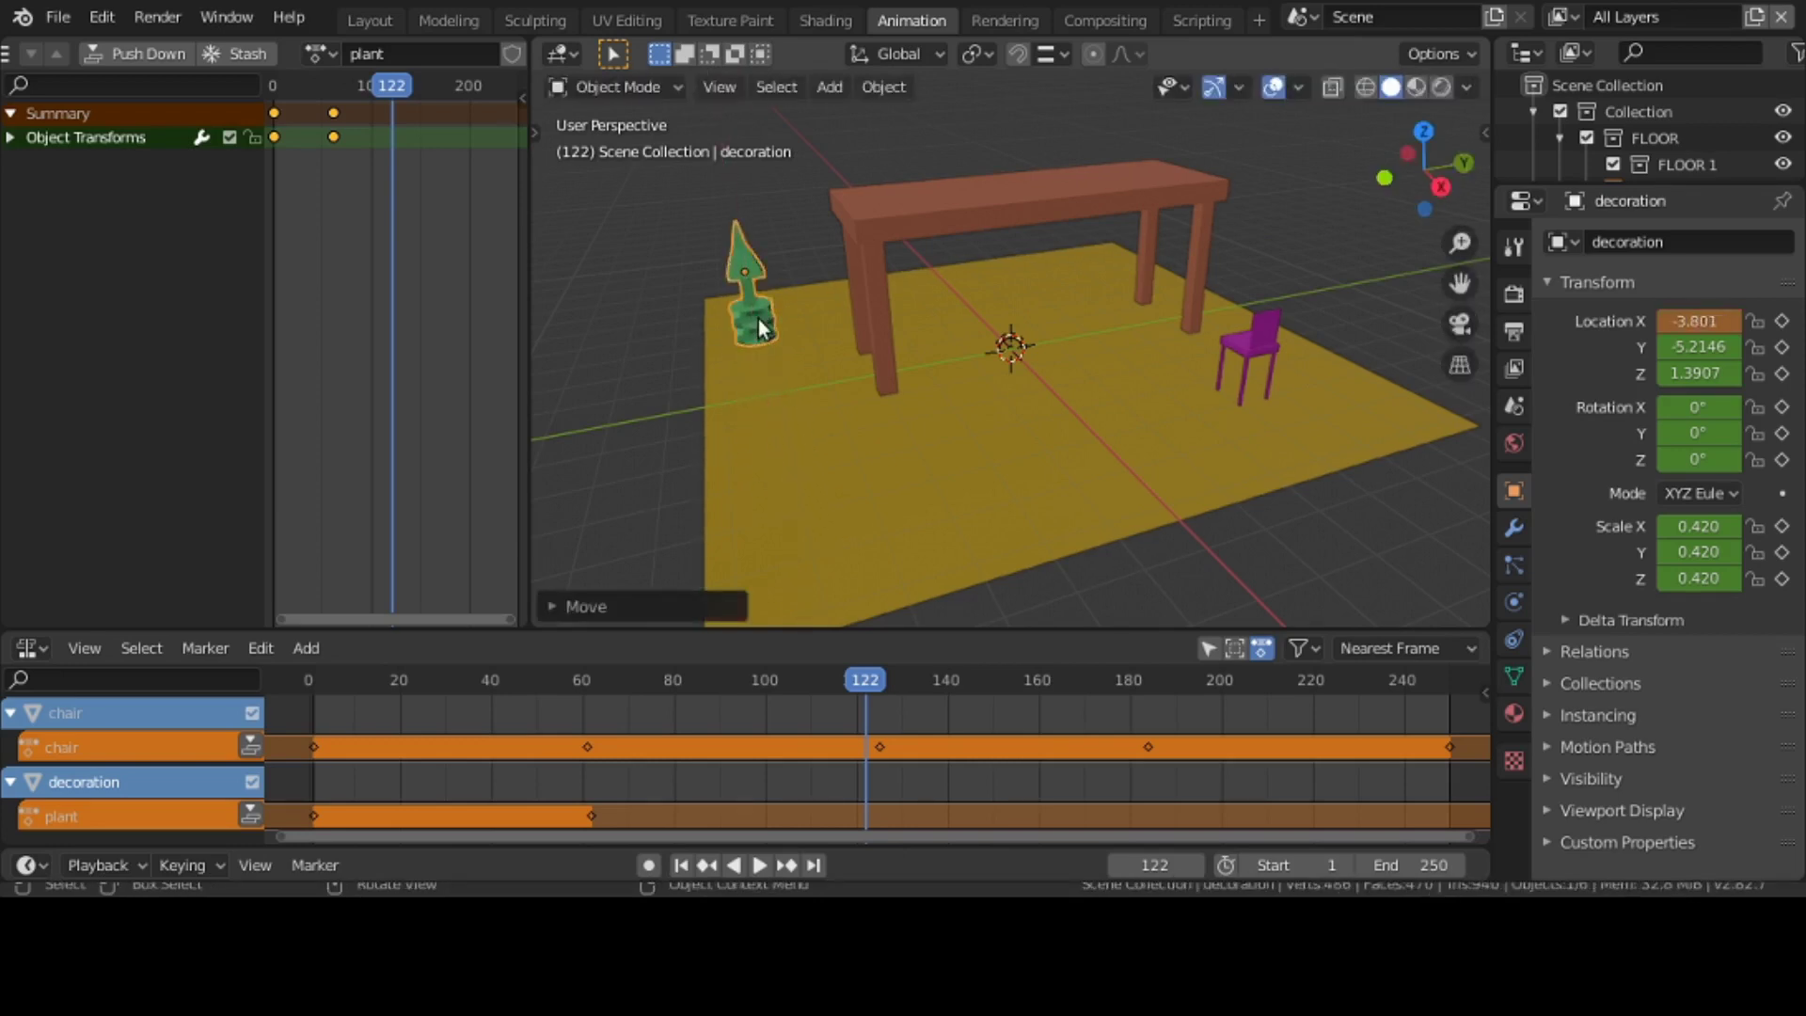
key("i")
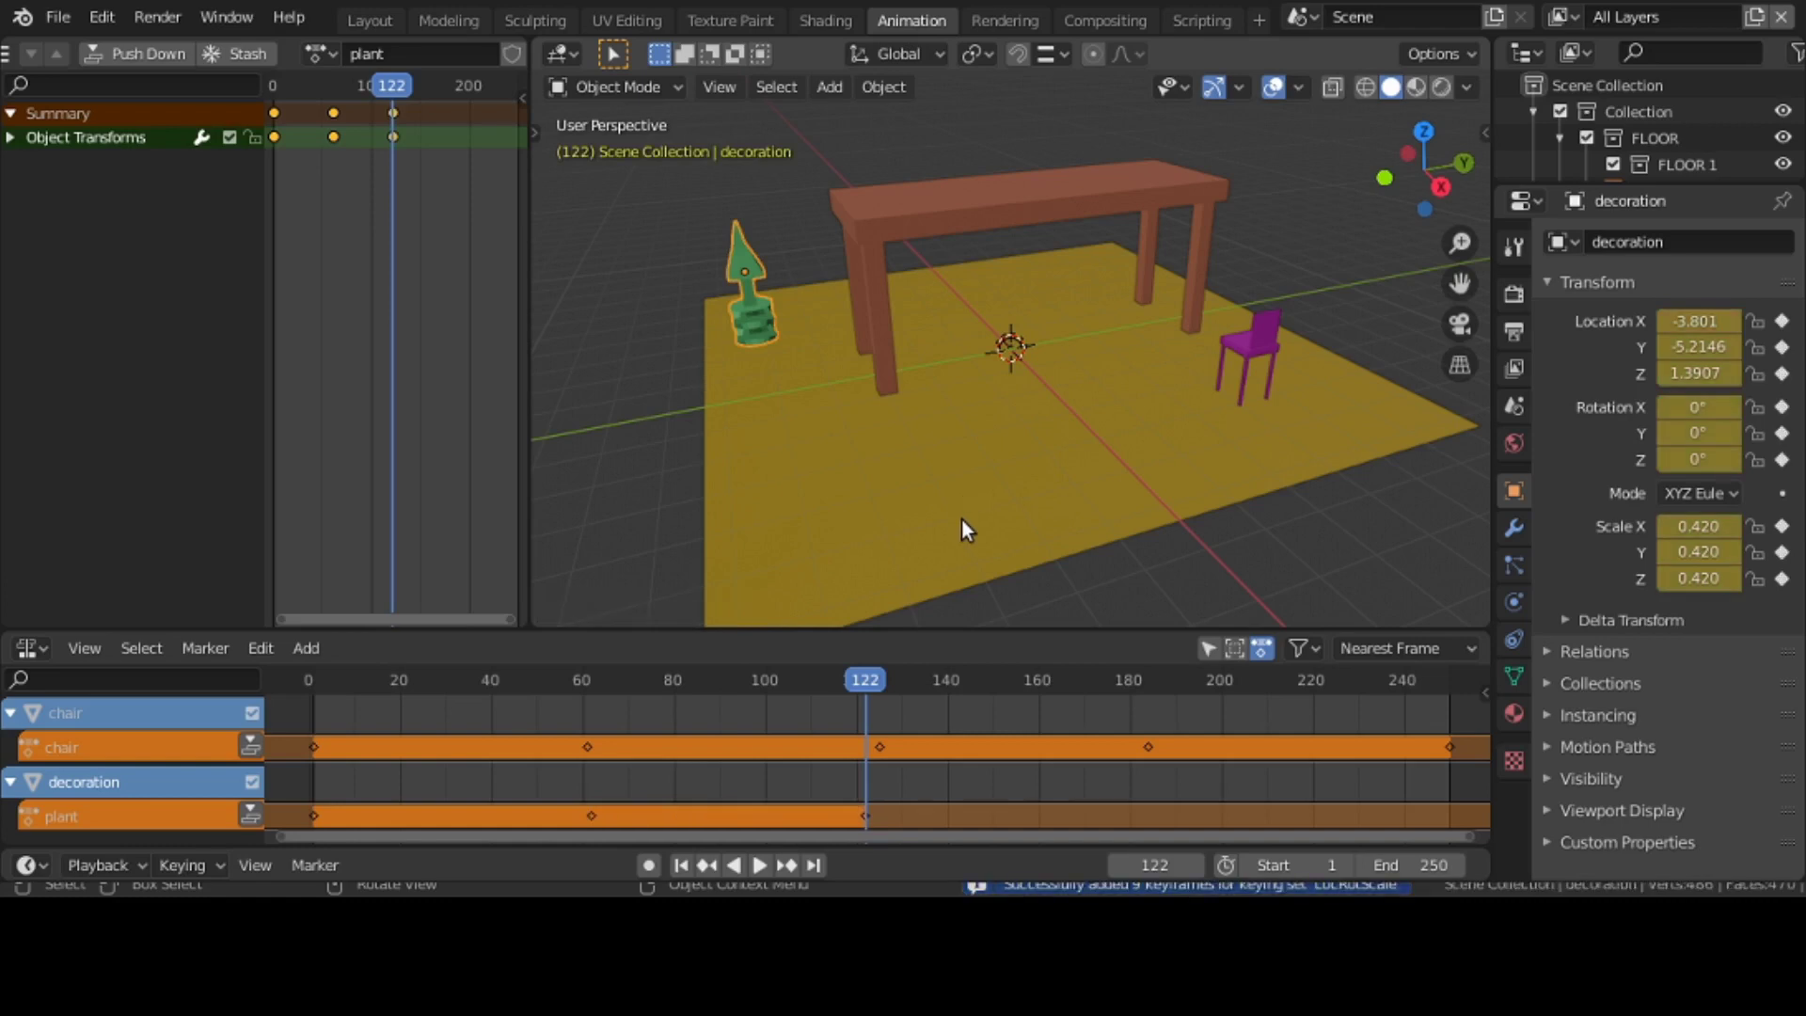
- At frame 183, move the plant decoration along the X axis to about -0.23 m and scale it up uniformly to about 0.57
left_click(1143, 725)
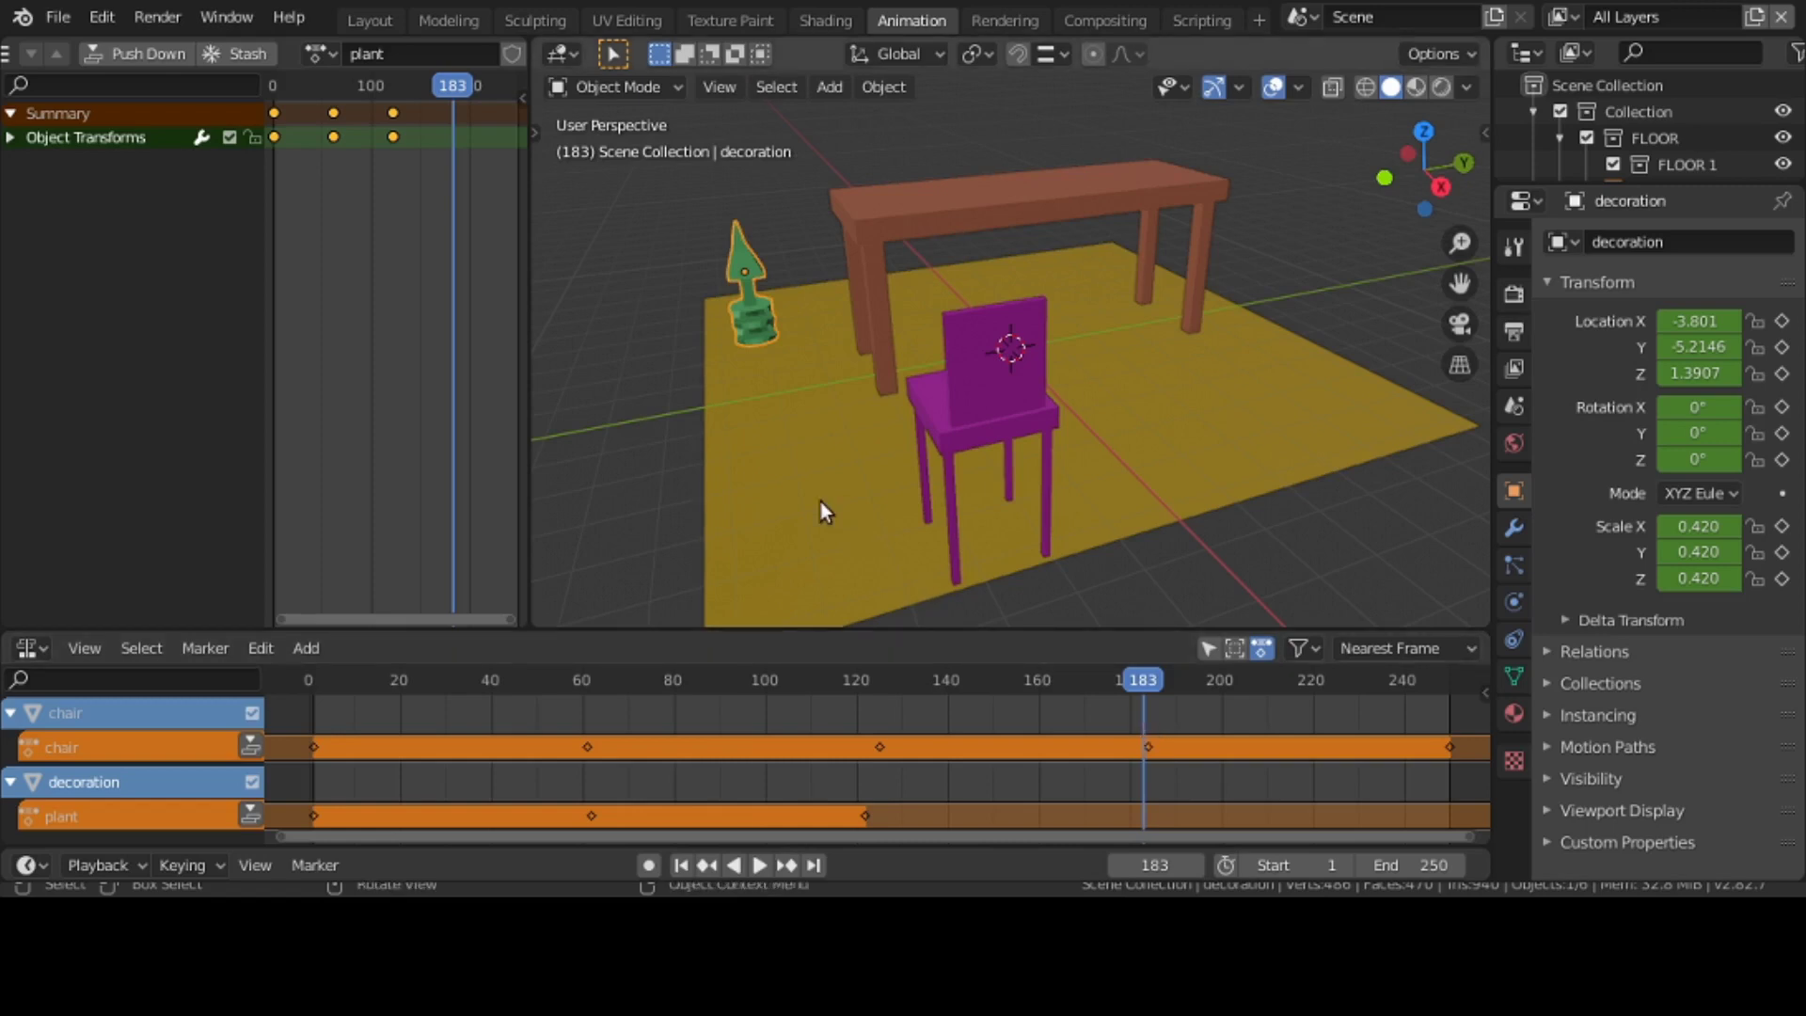
key("g")
key("x")
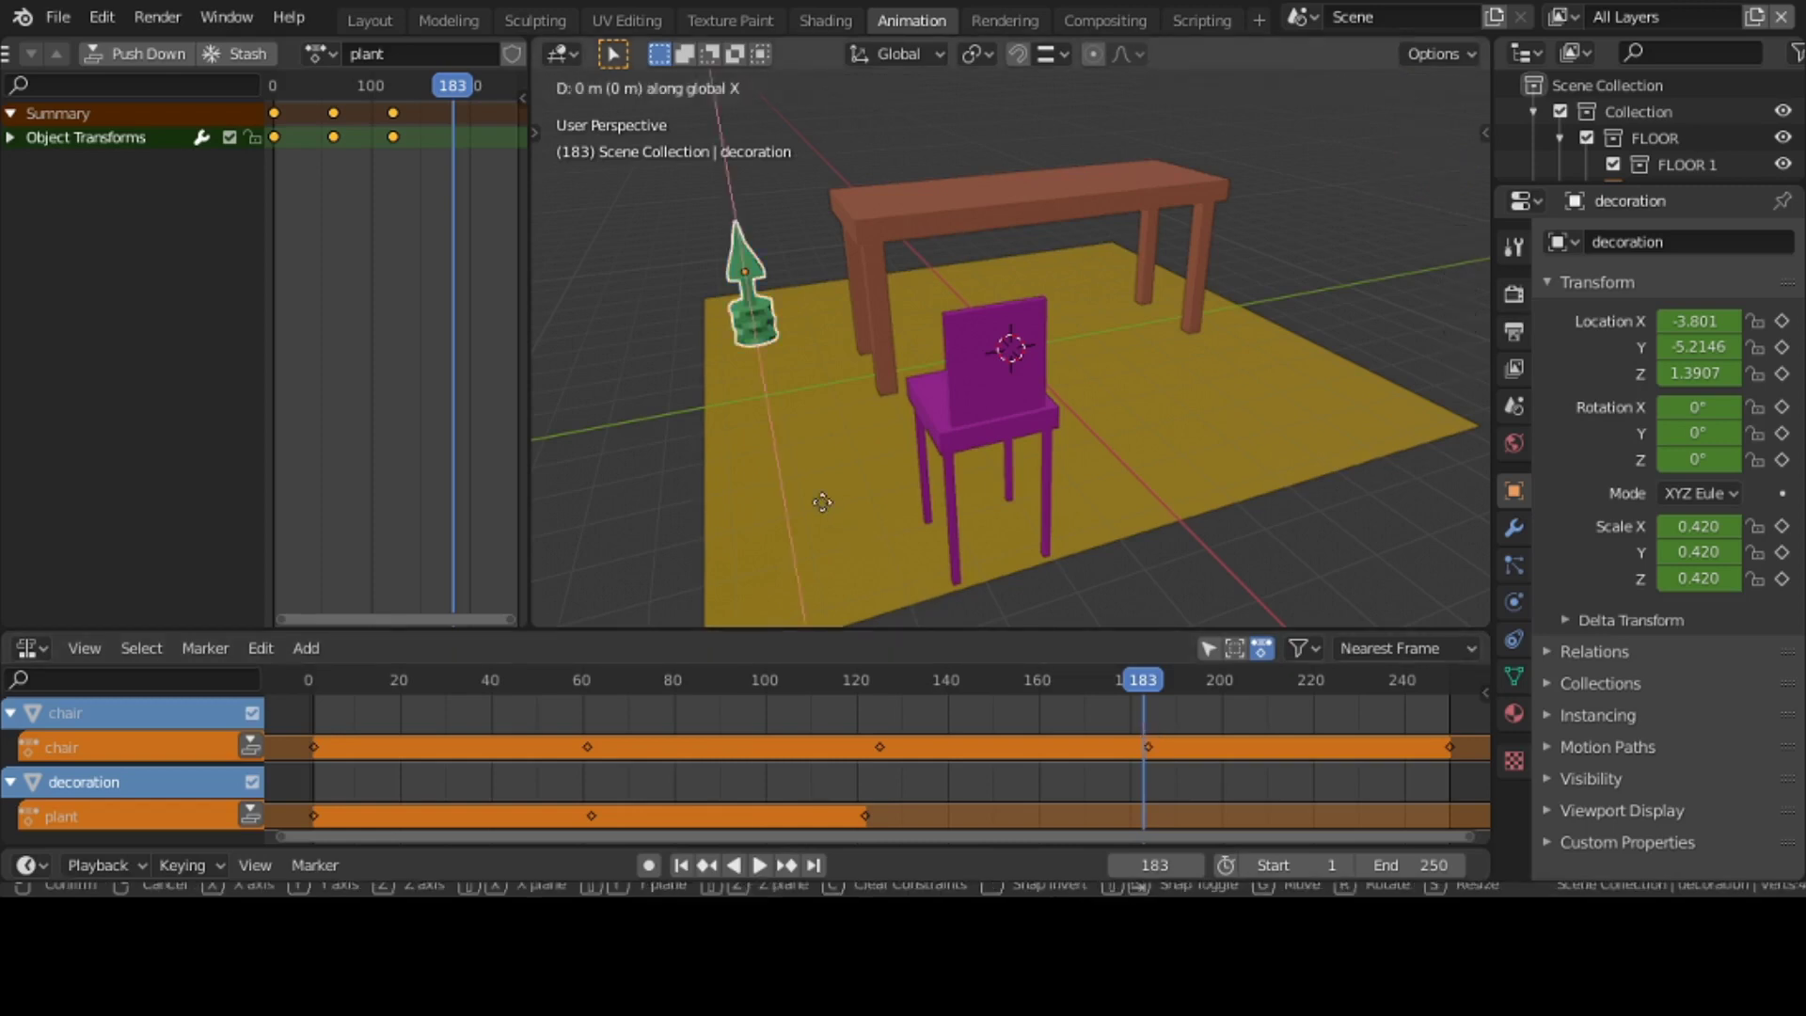
left_click(824, 559)
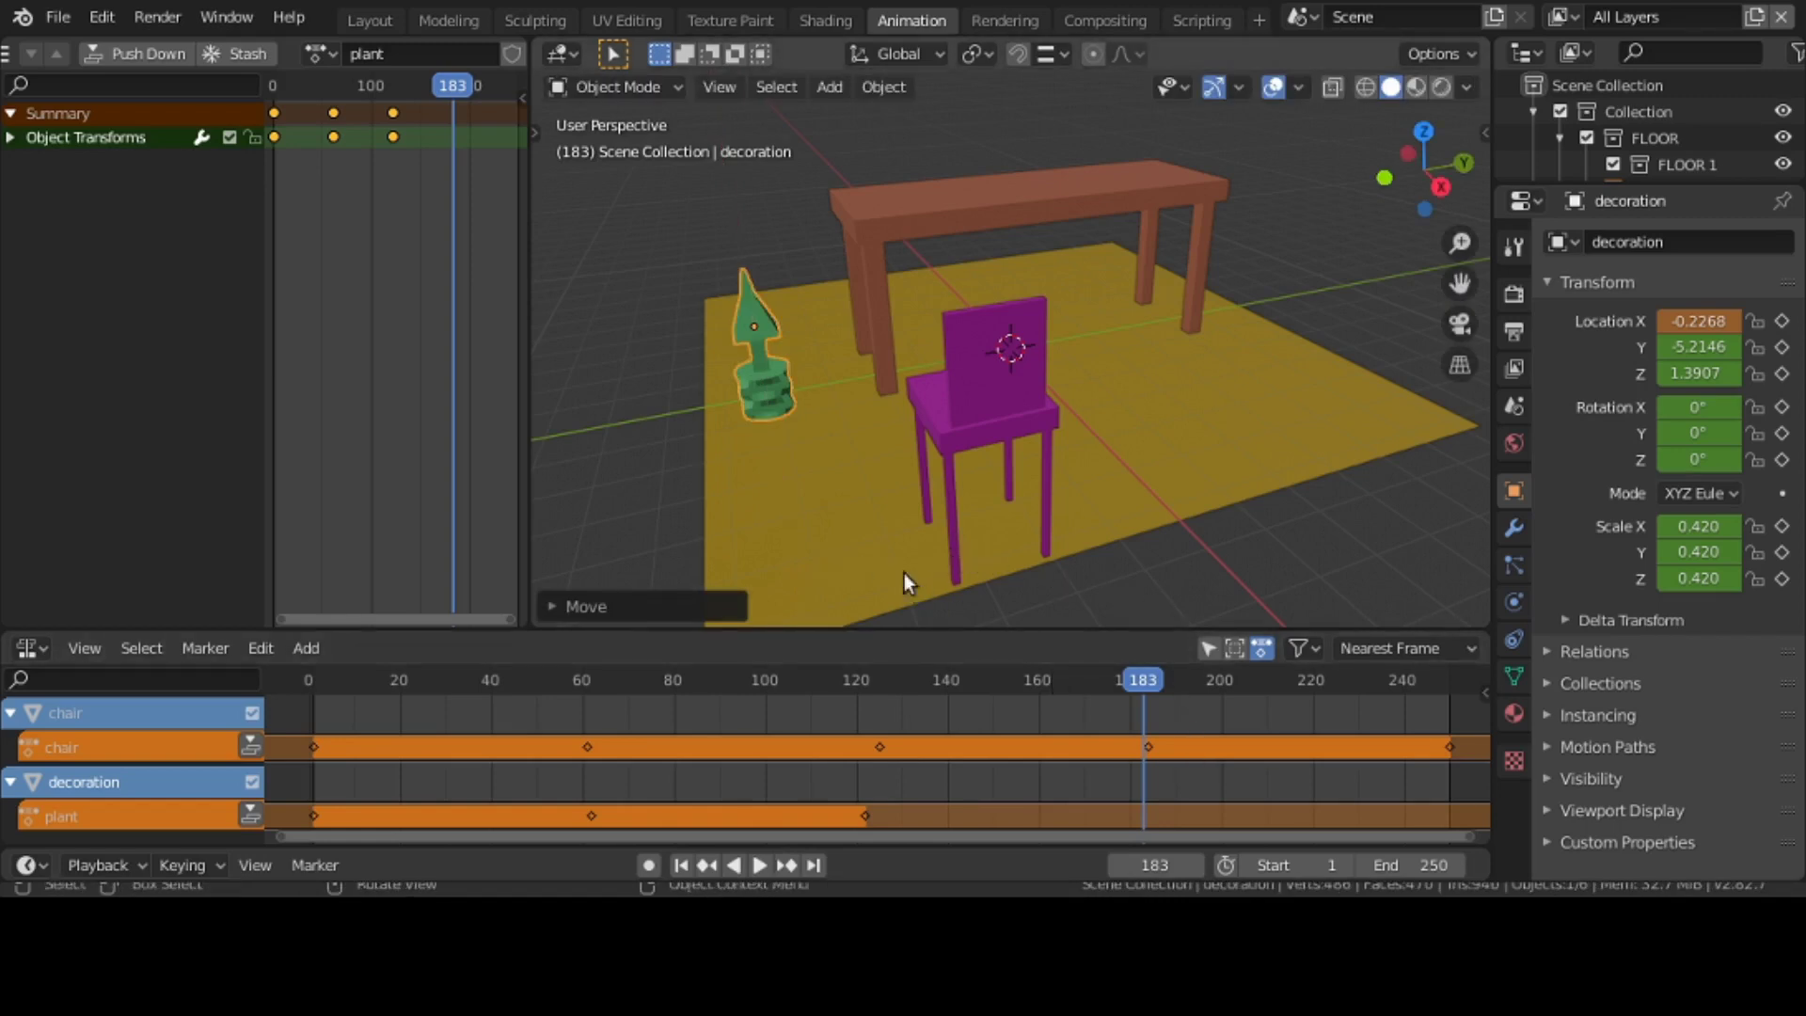
key("s")
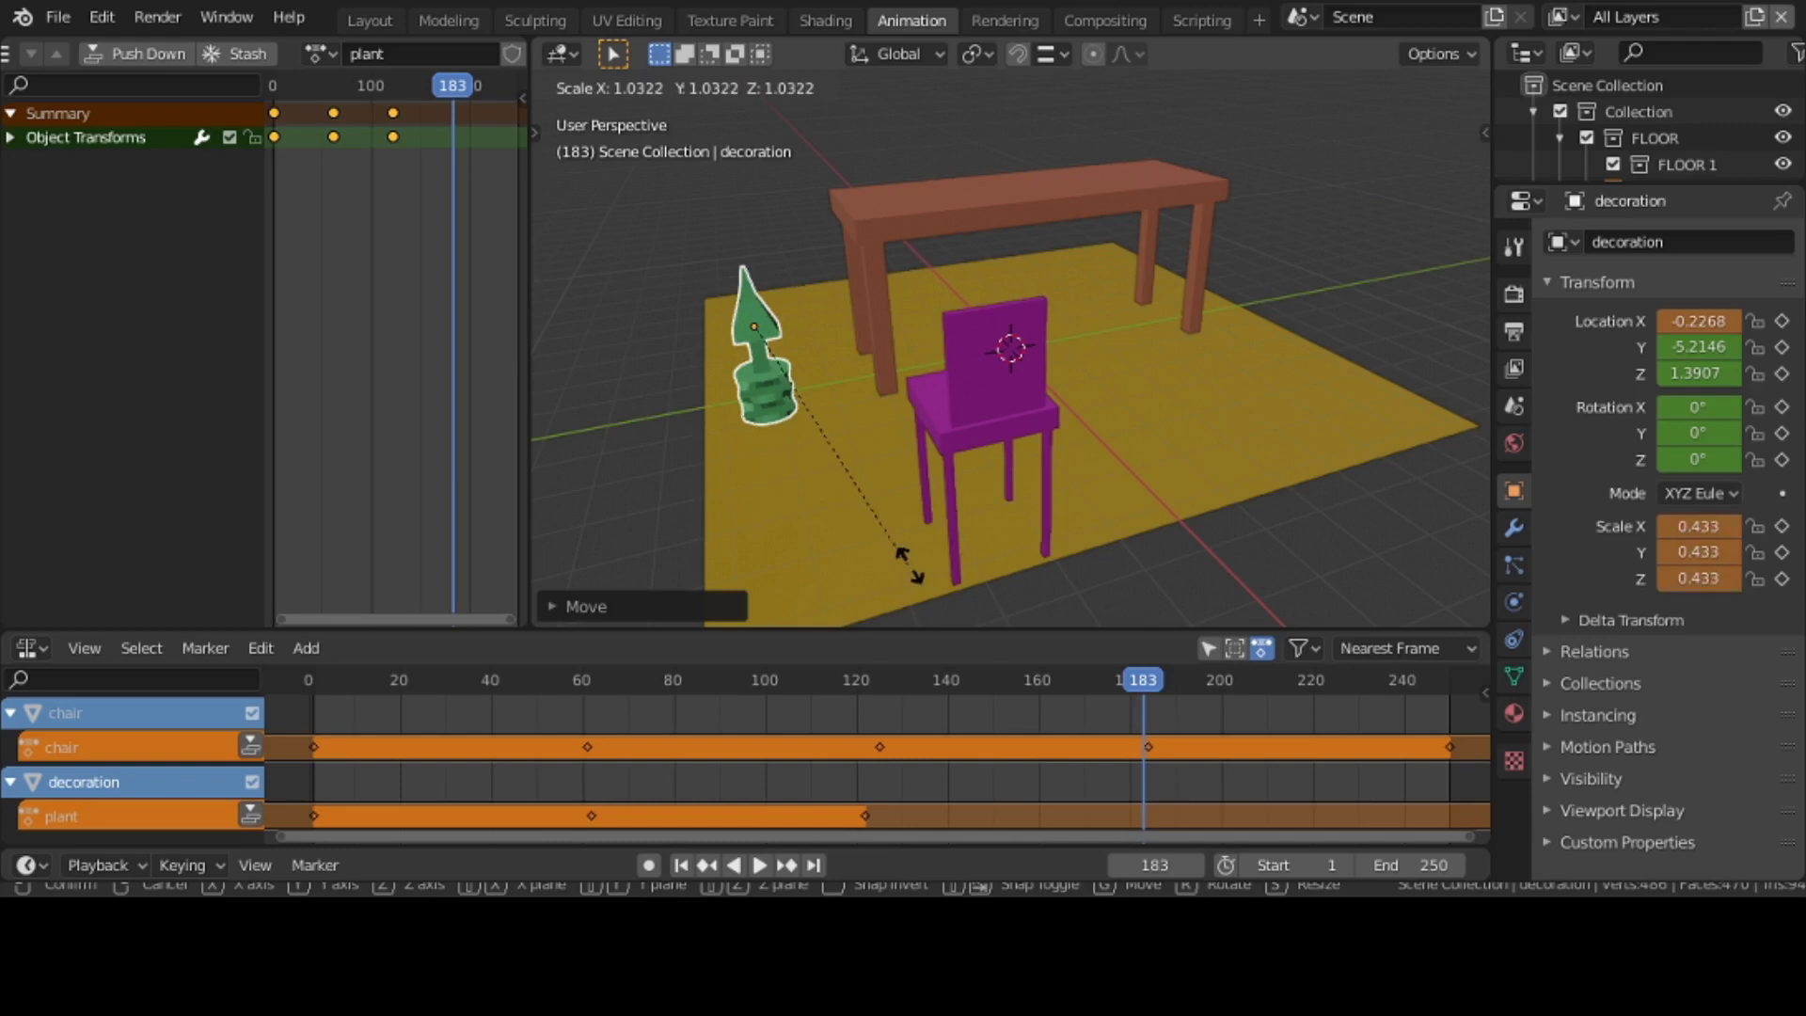
left_click(1032, 571)
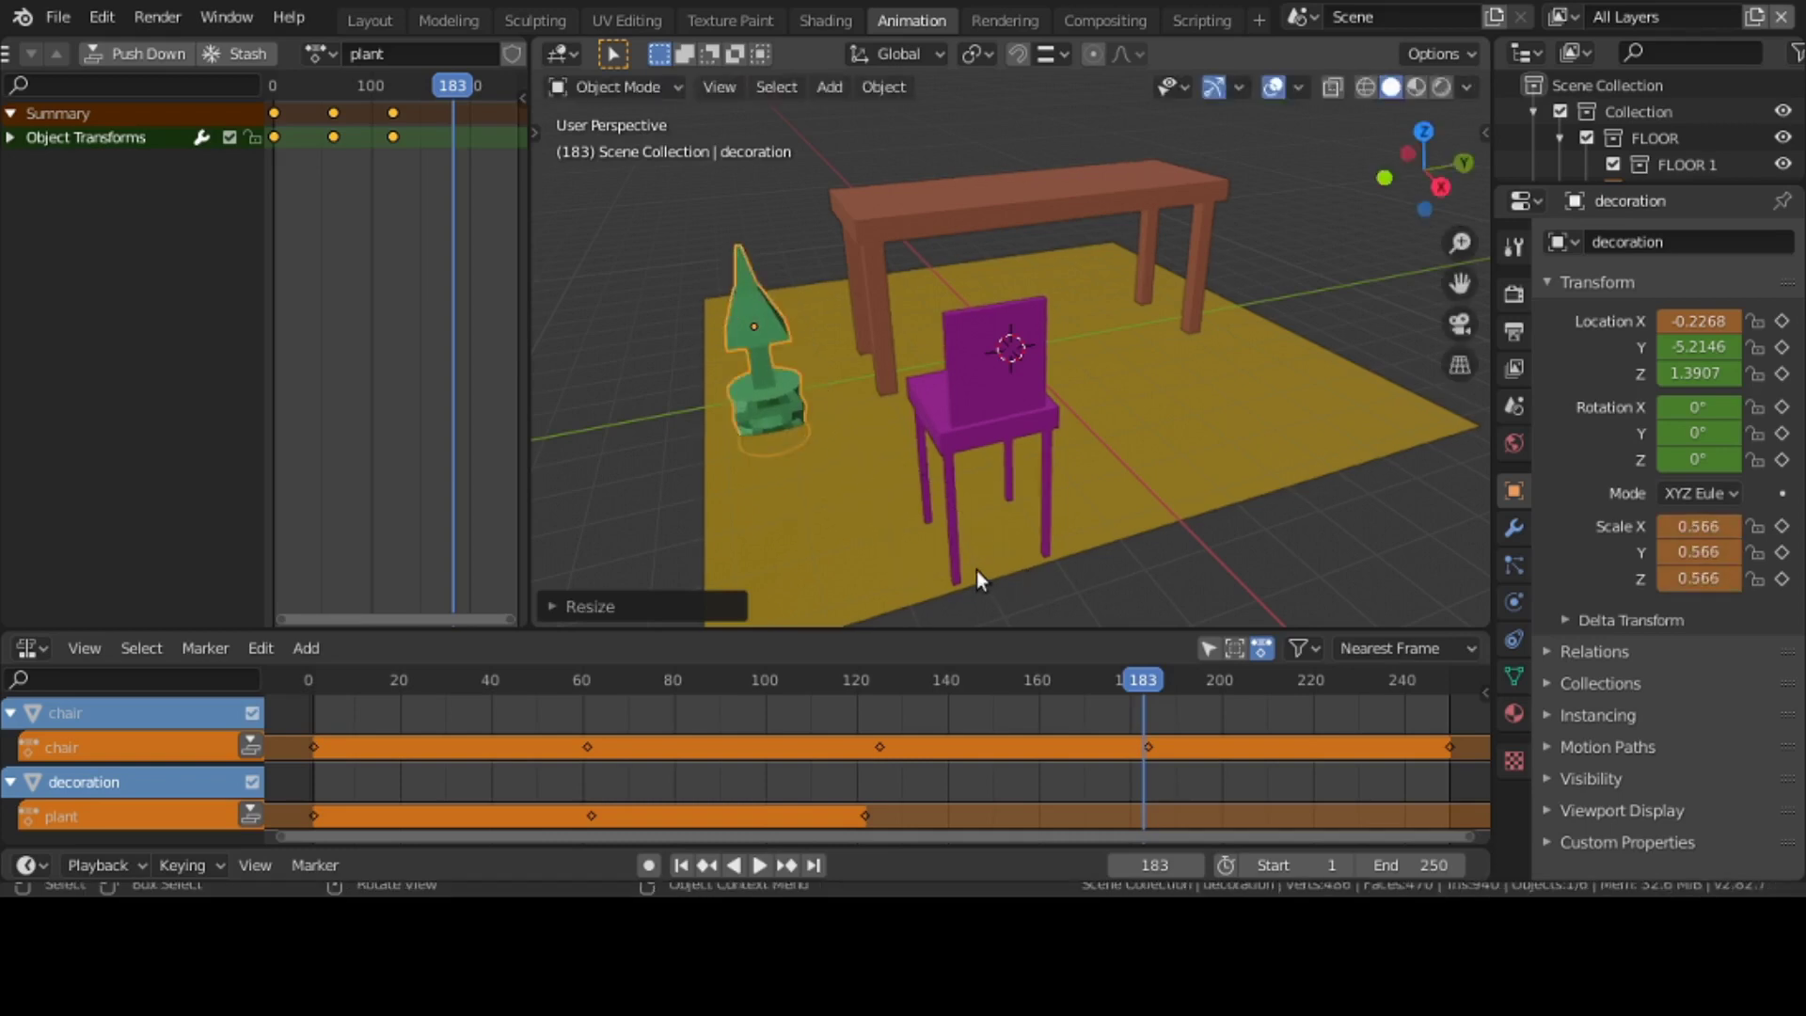
- Raise the plant decoration to a Z location of about 1.96 m and keyframe its transforms at frame 183
key("g")
key("z")
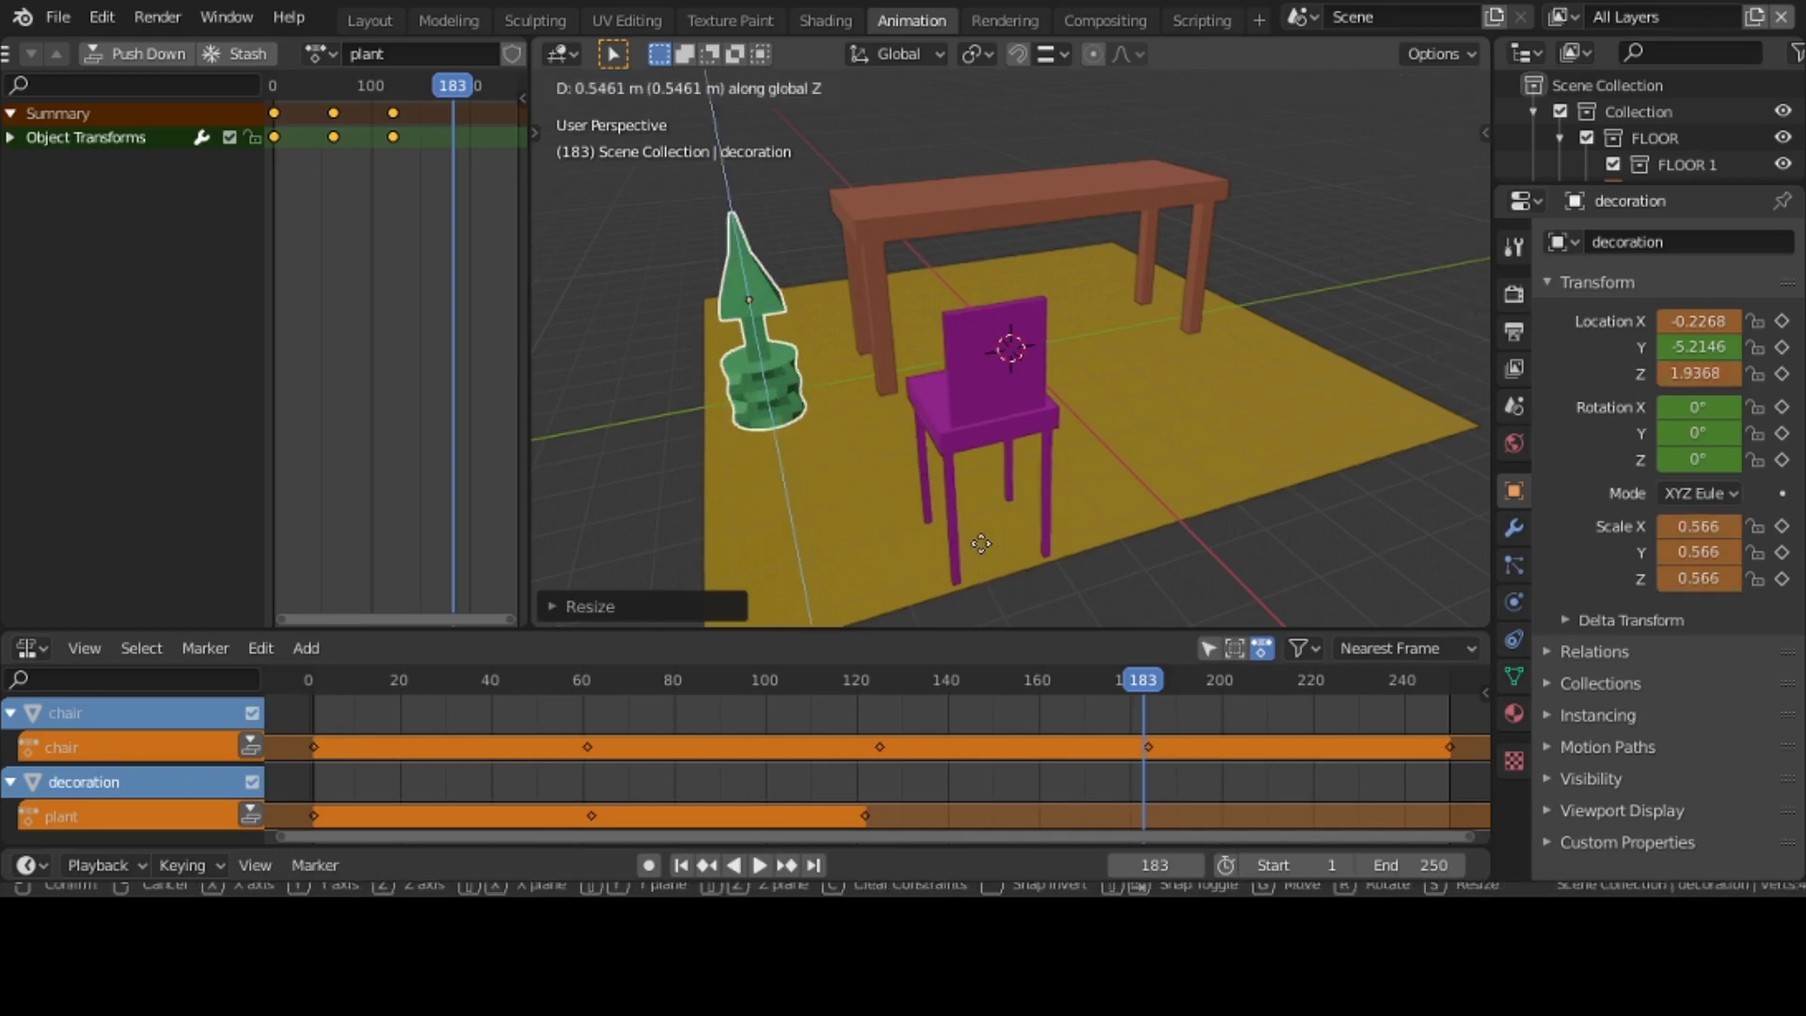
left_click(979, 550)
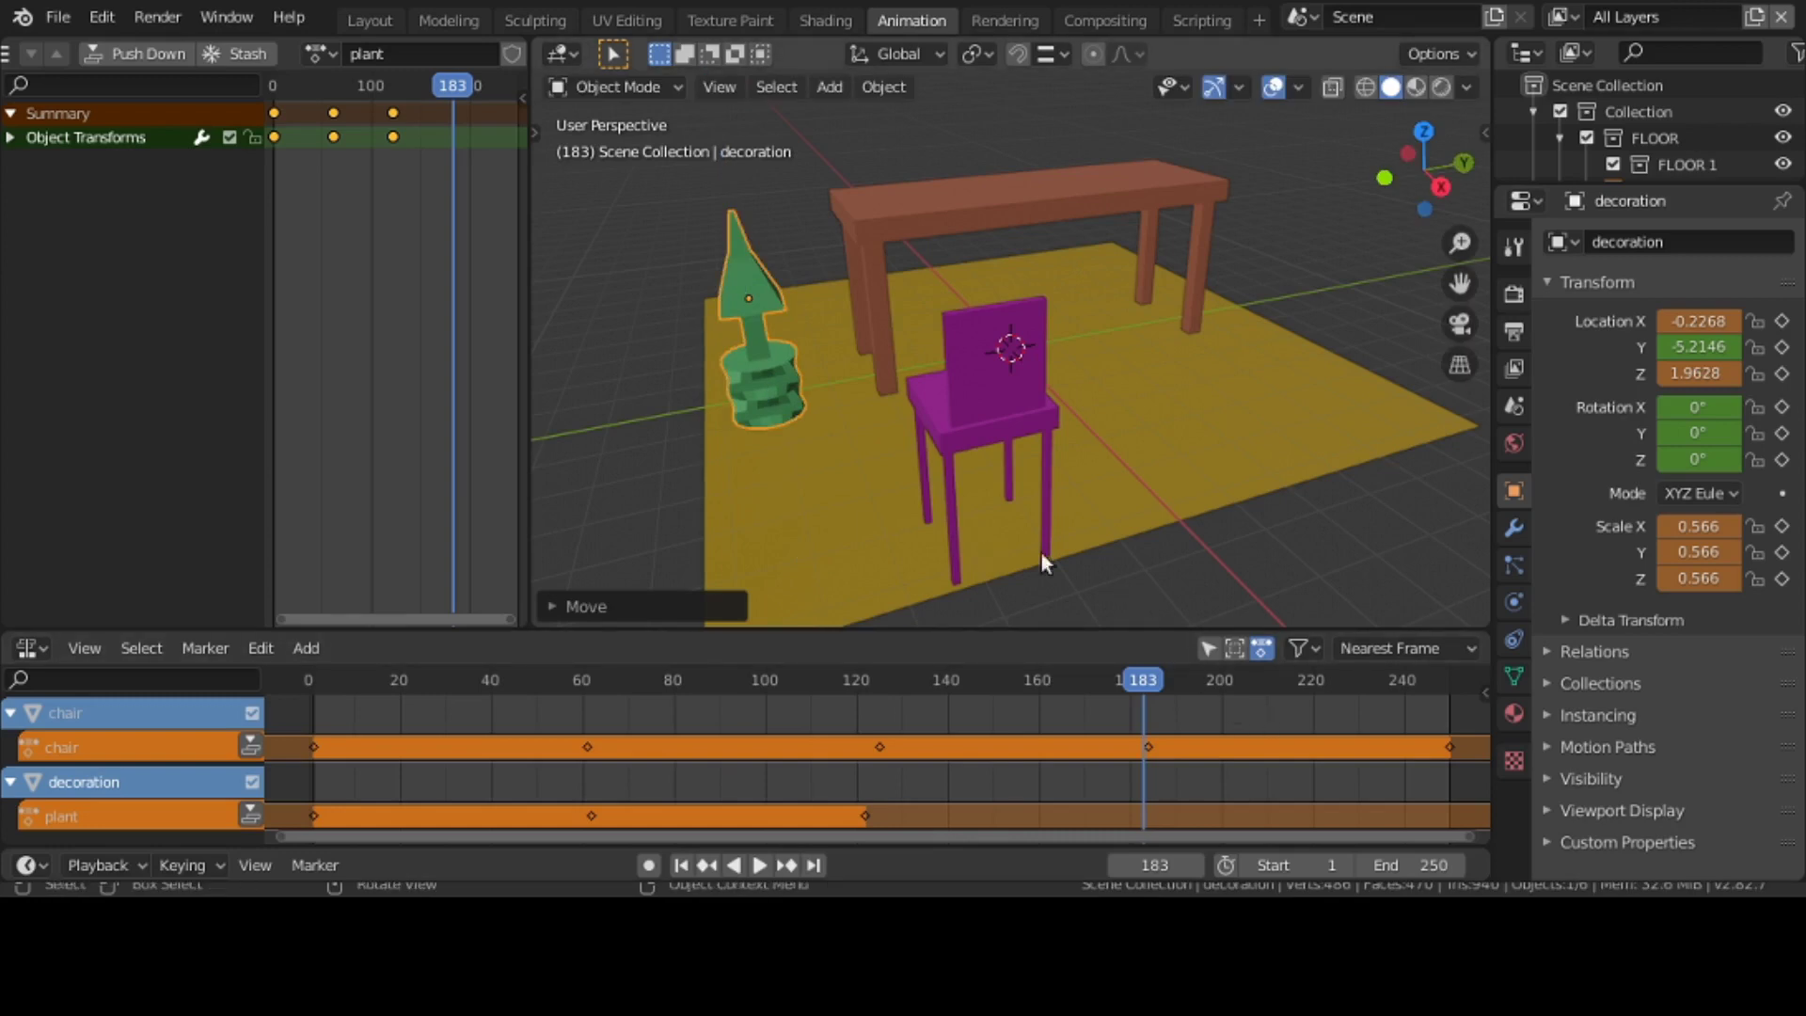
key("i")
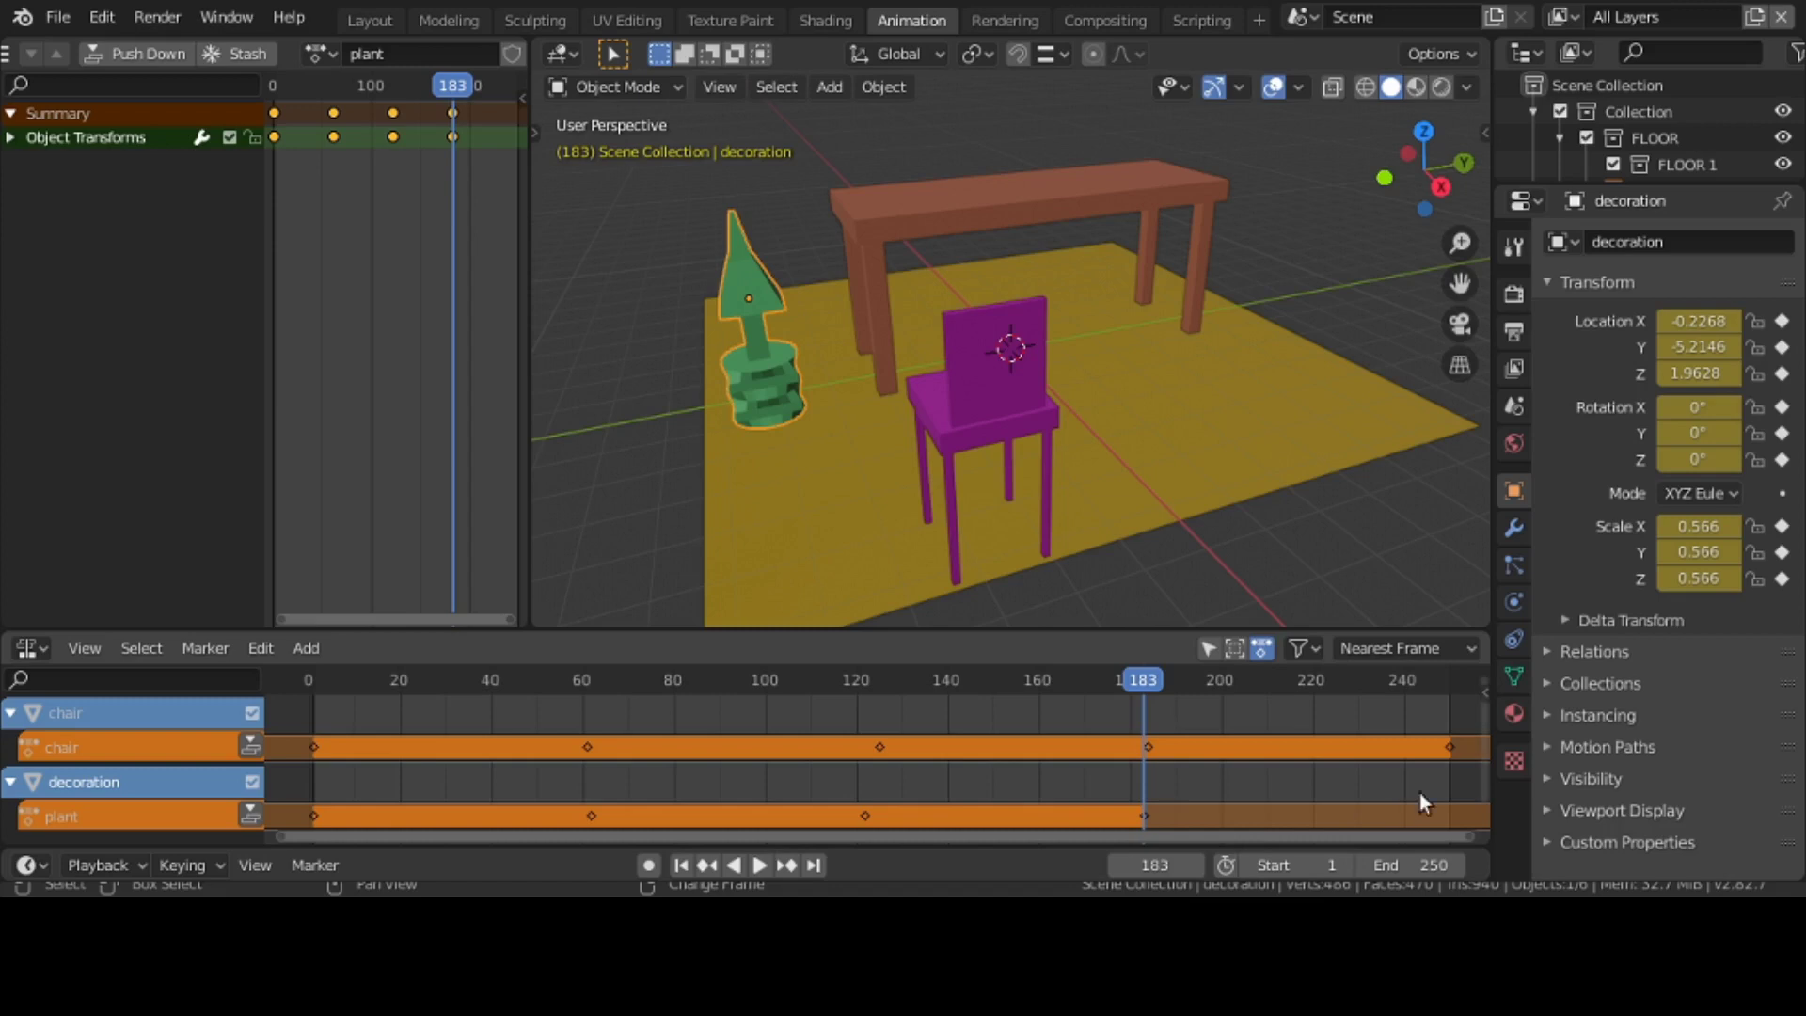
- Go to frame 250, the end of the animation
key("shift+Right")
key("space")
key("space")
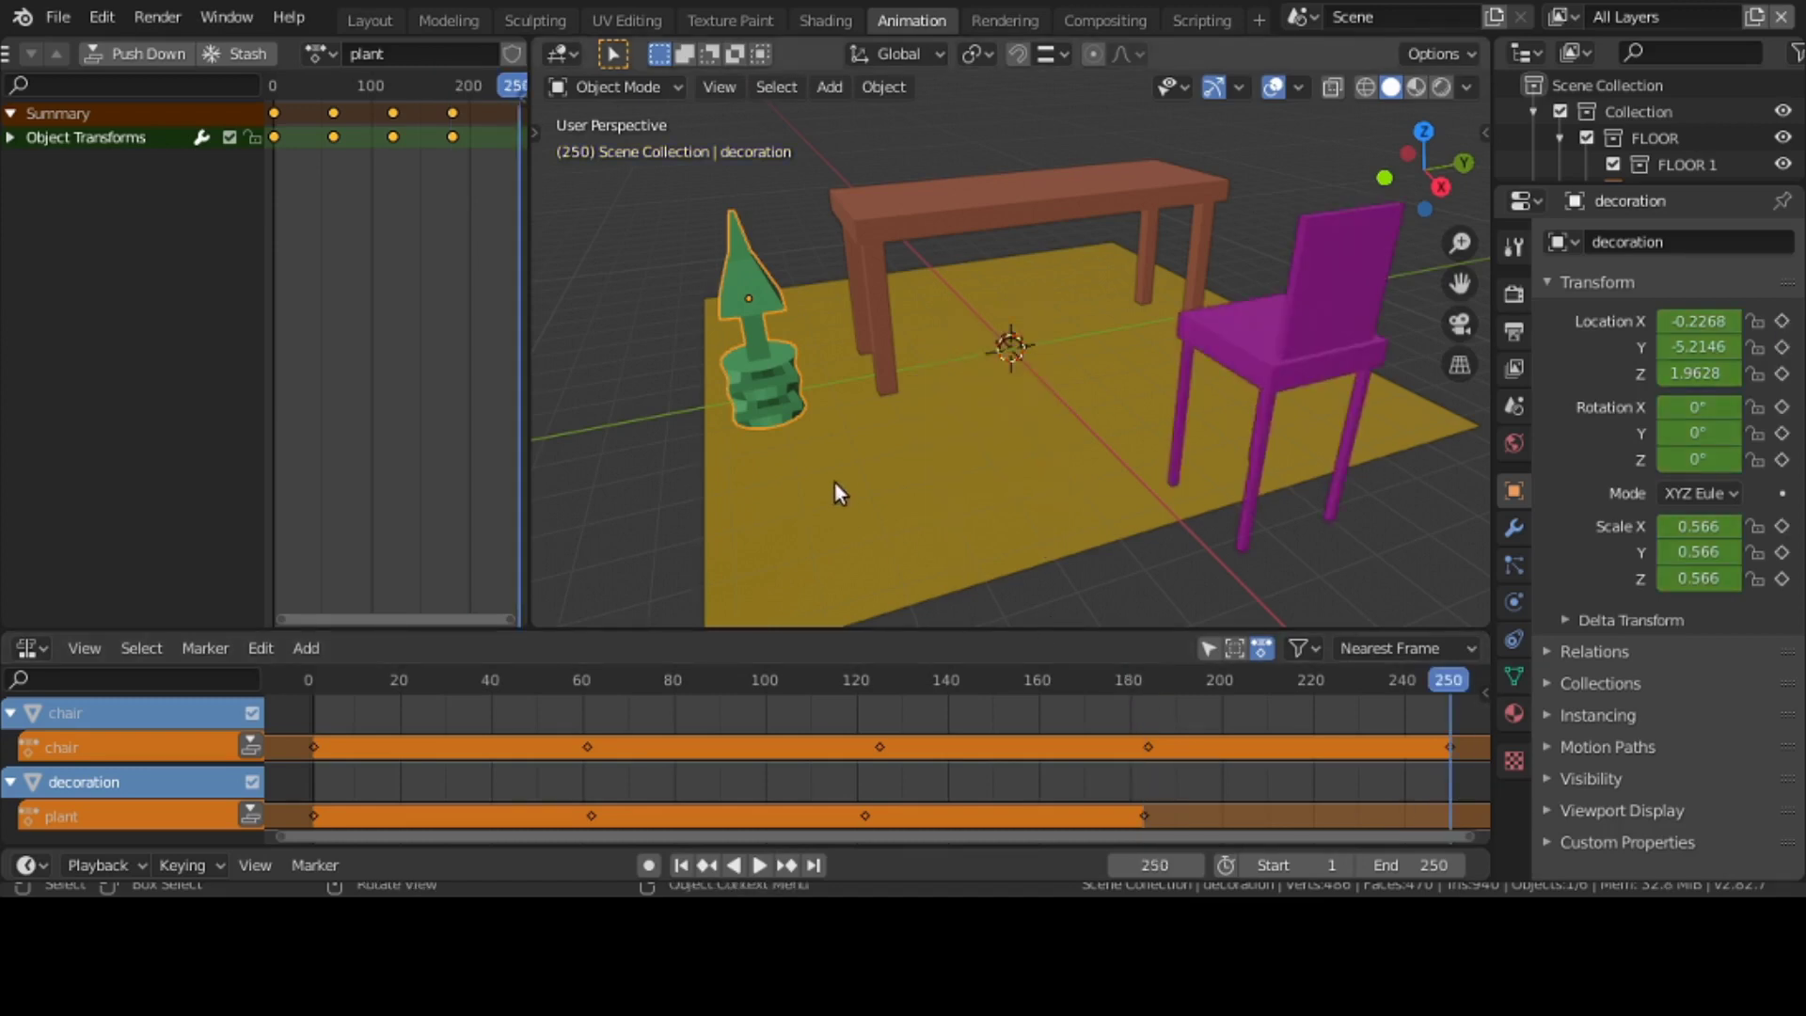
key("g")
key("z")
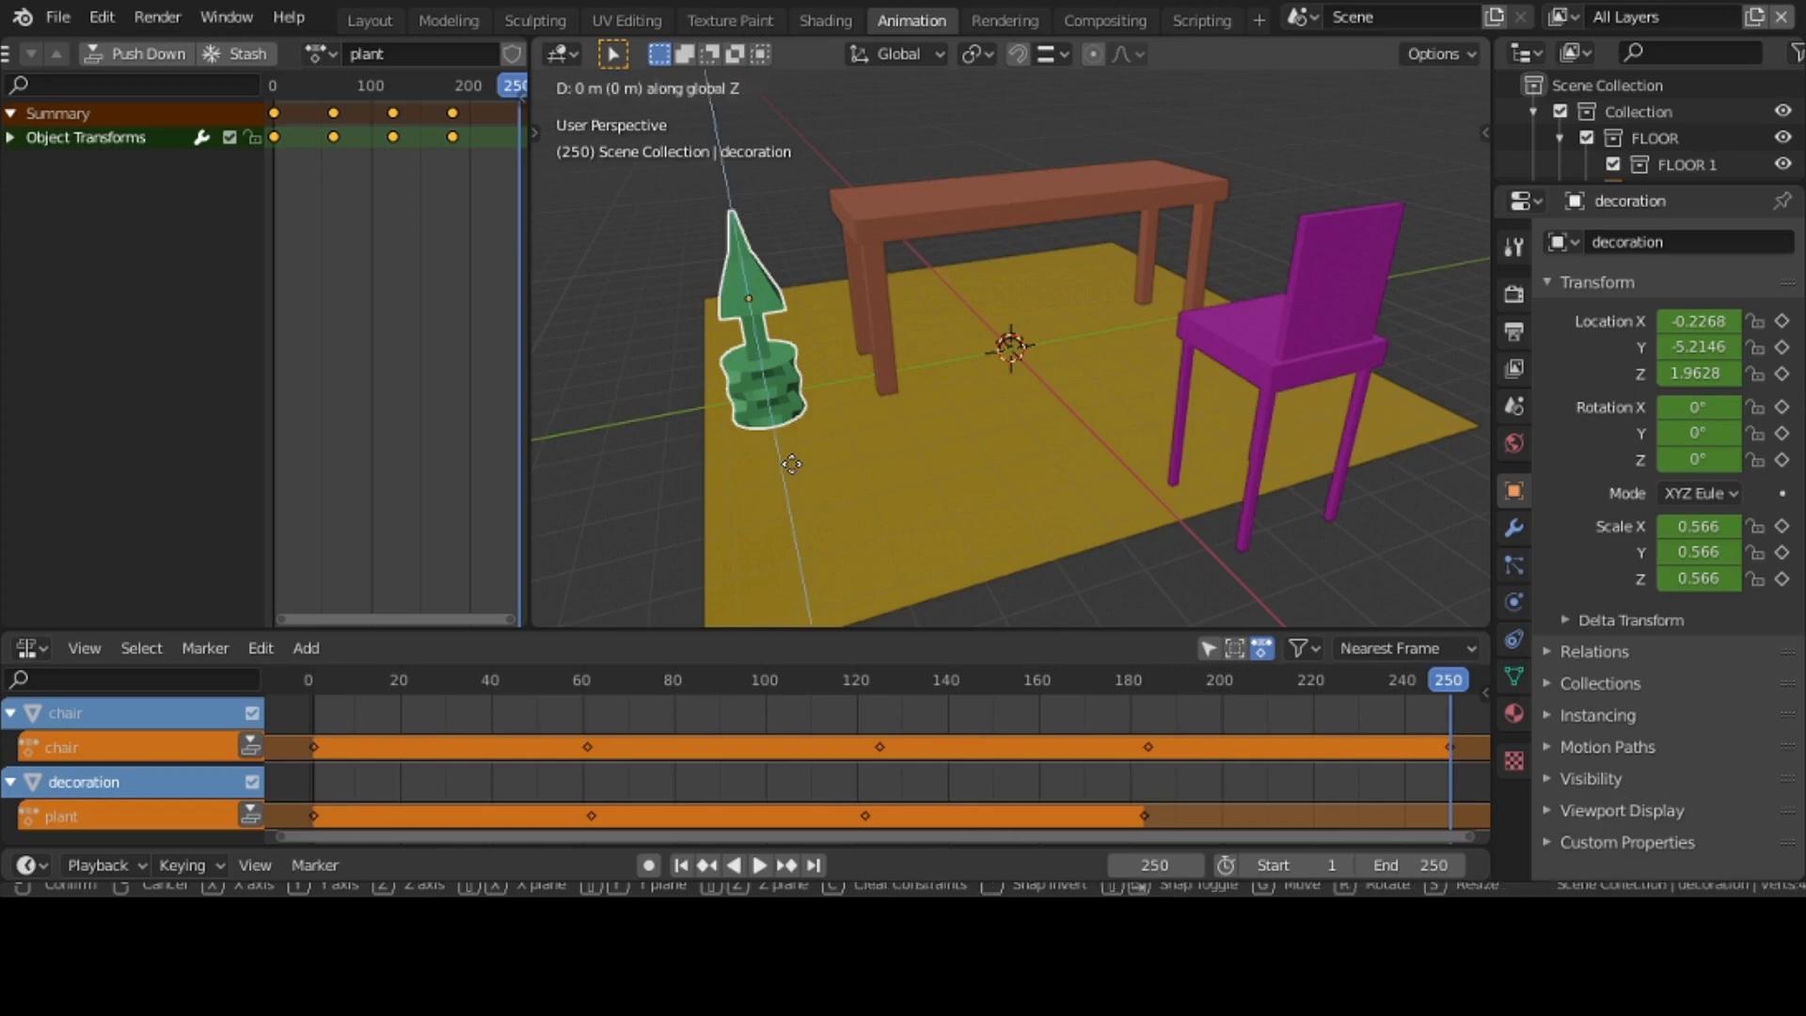
key("Escape")
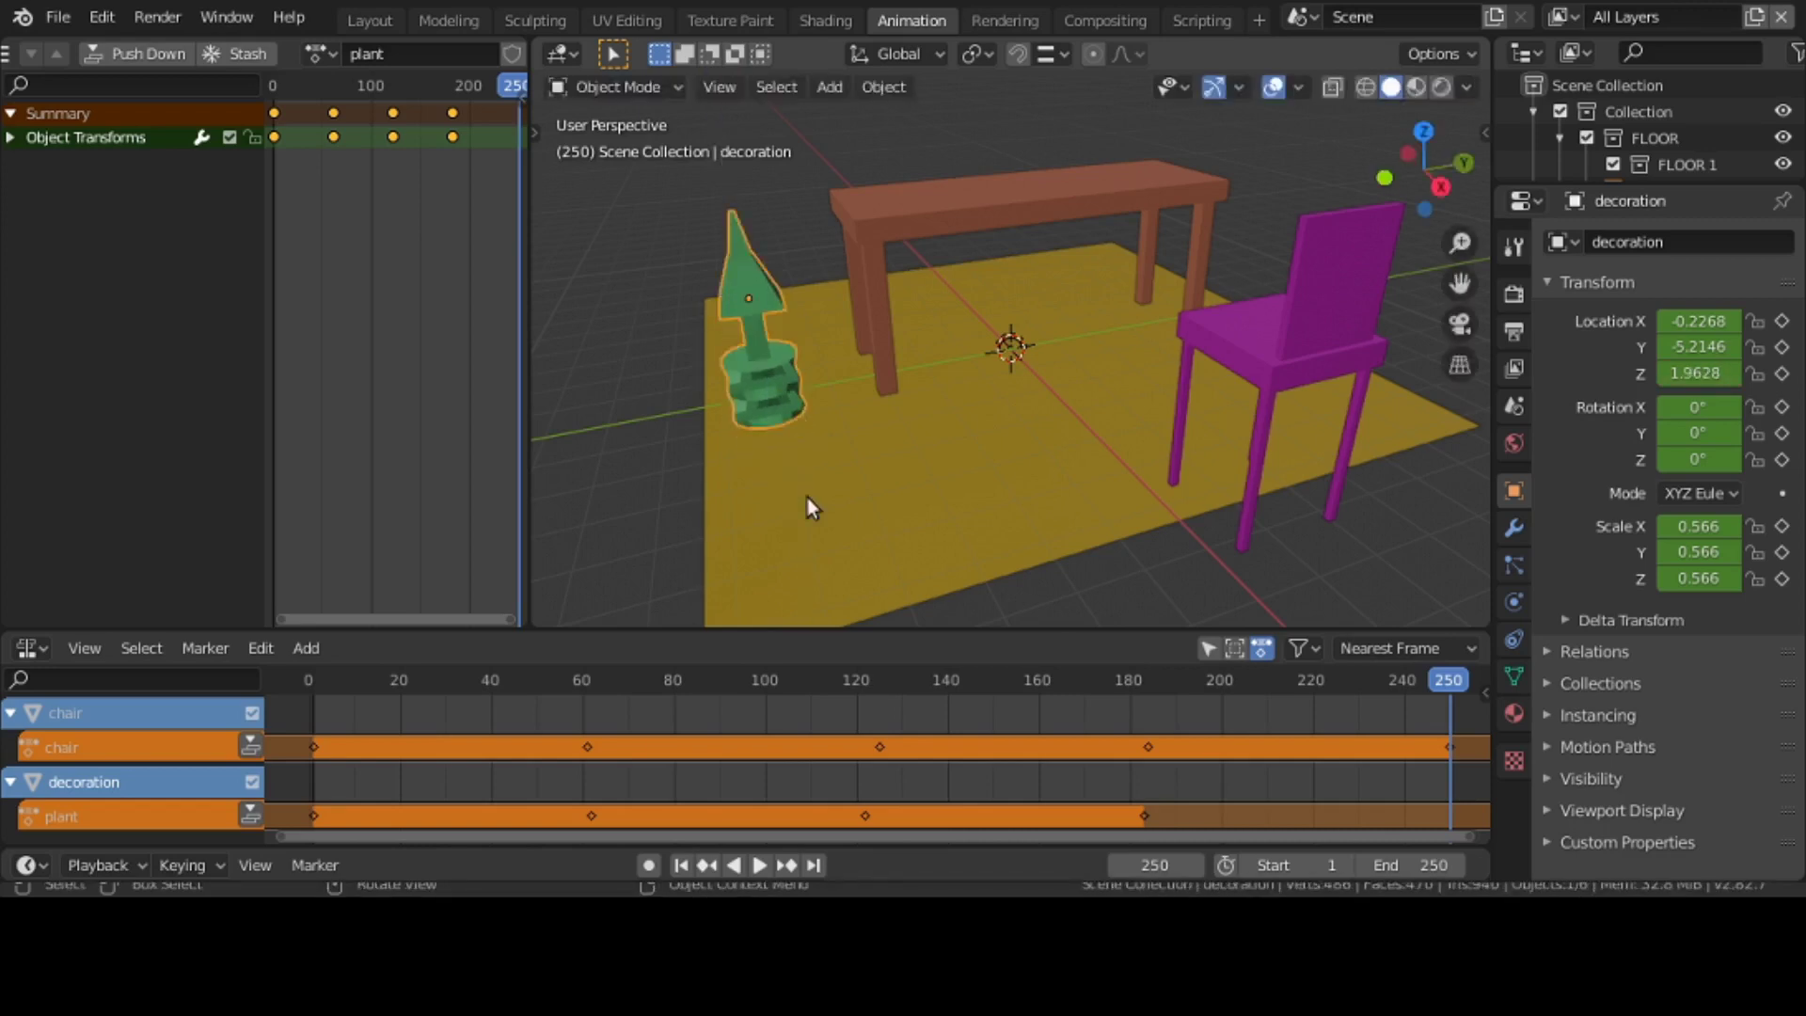
- Move the plant decoration along the X axis to about 3.78 m and scale it up uniformly to about 0.84
key("g")
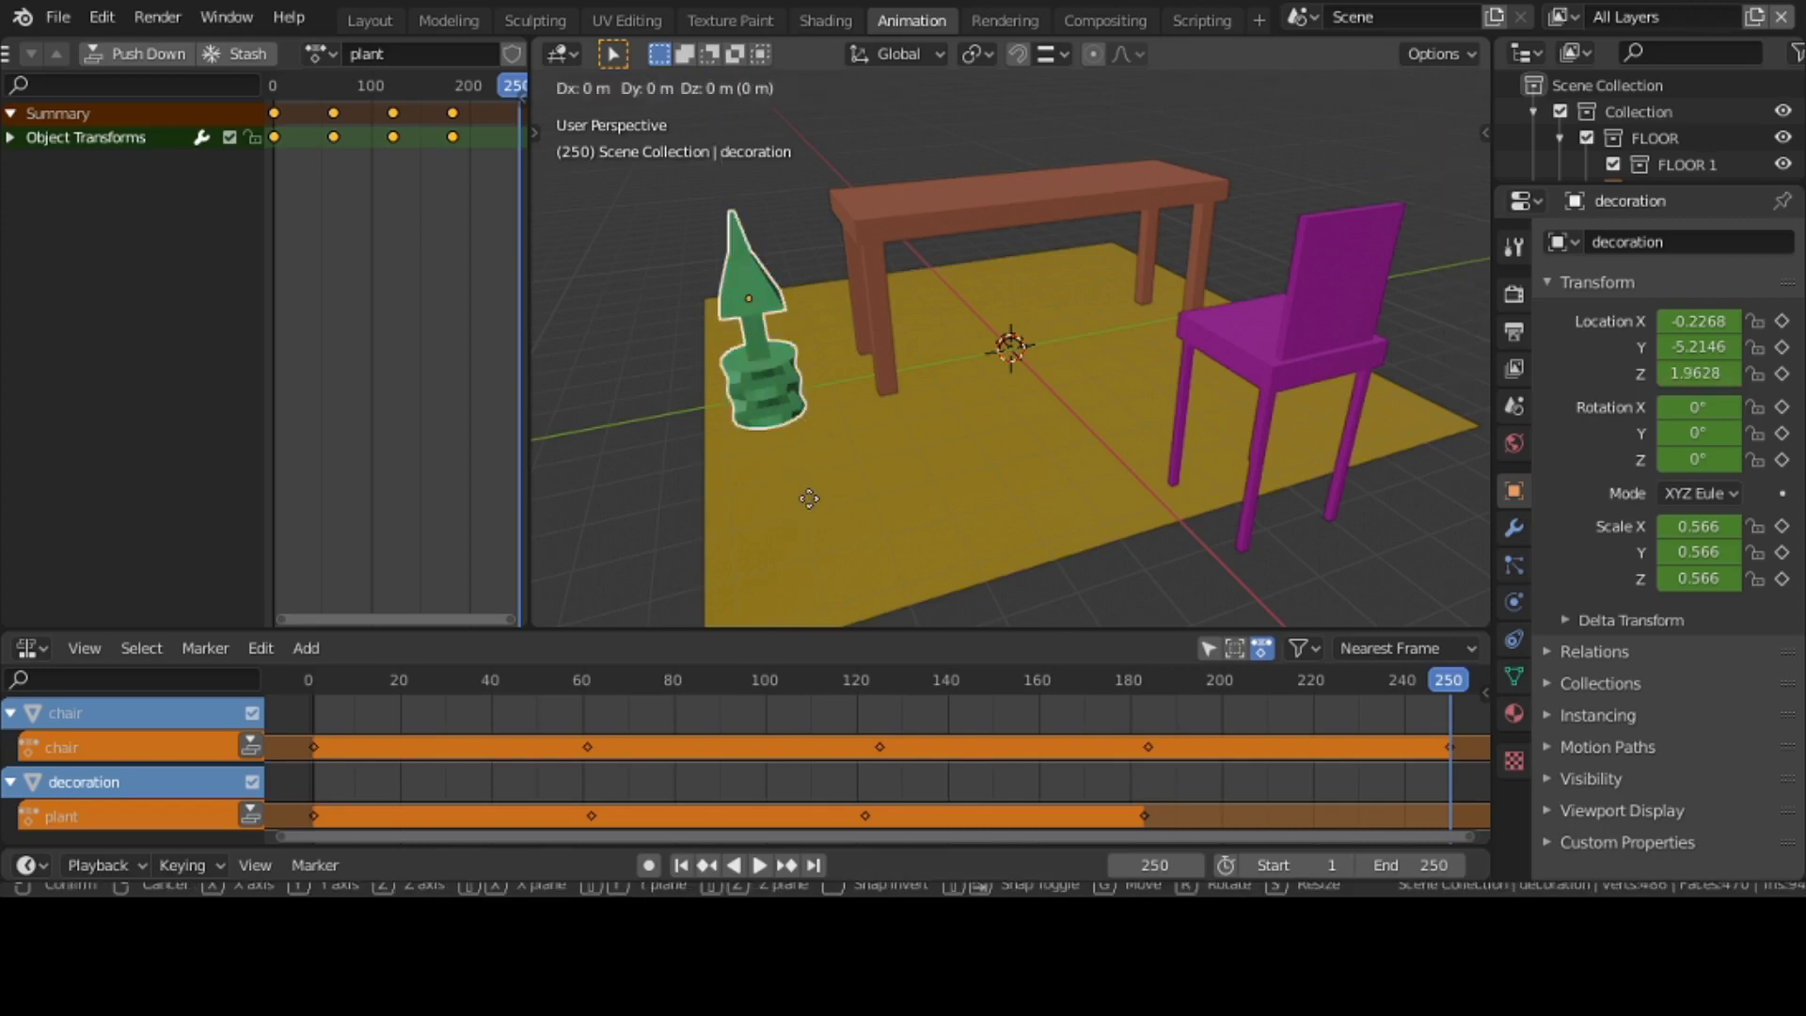
key("x")
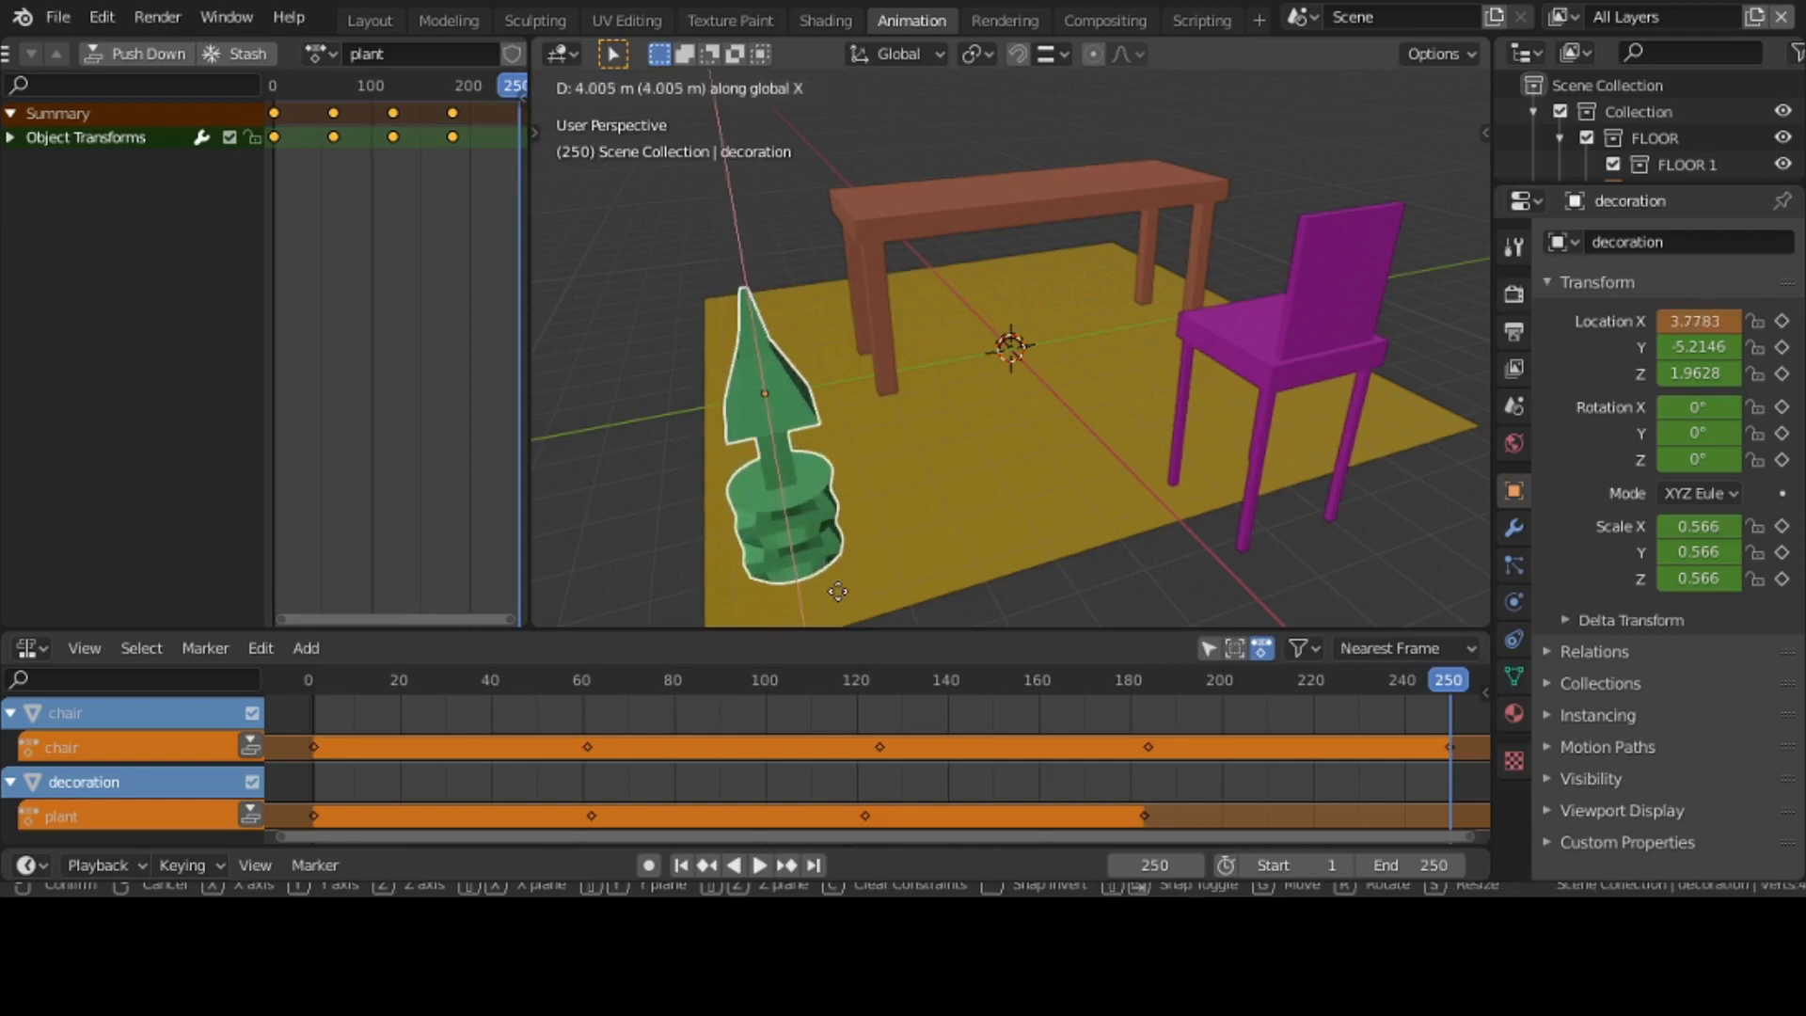
left_click(999, 591)
key("s")
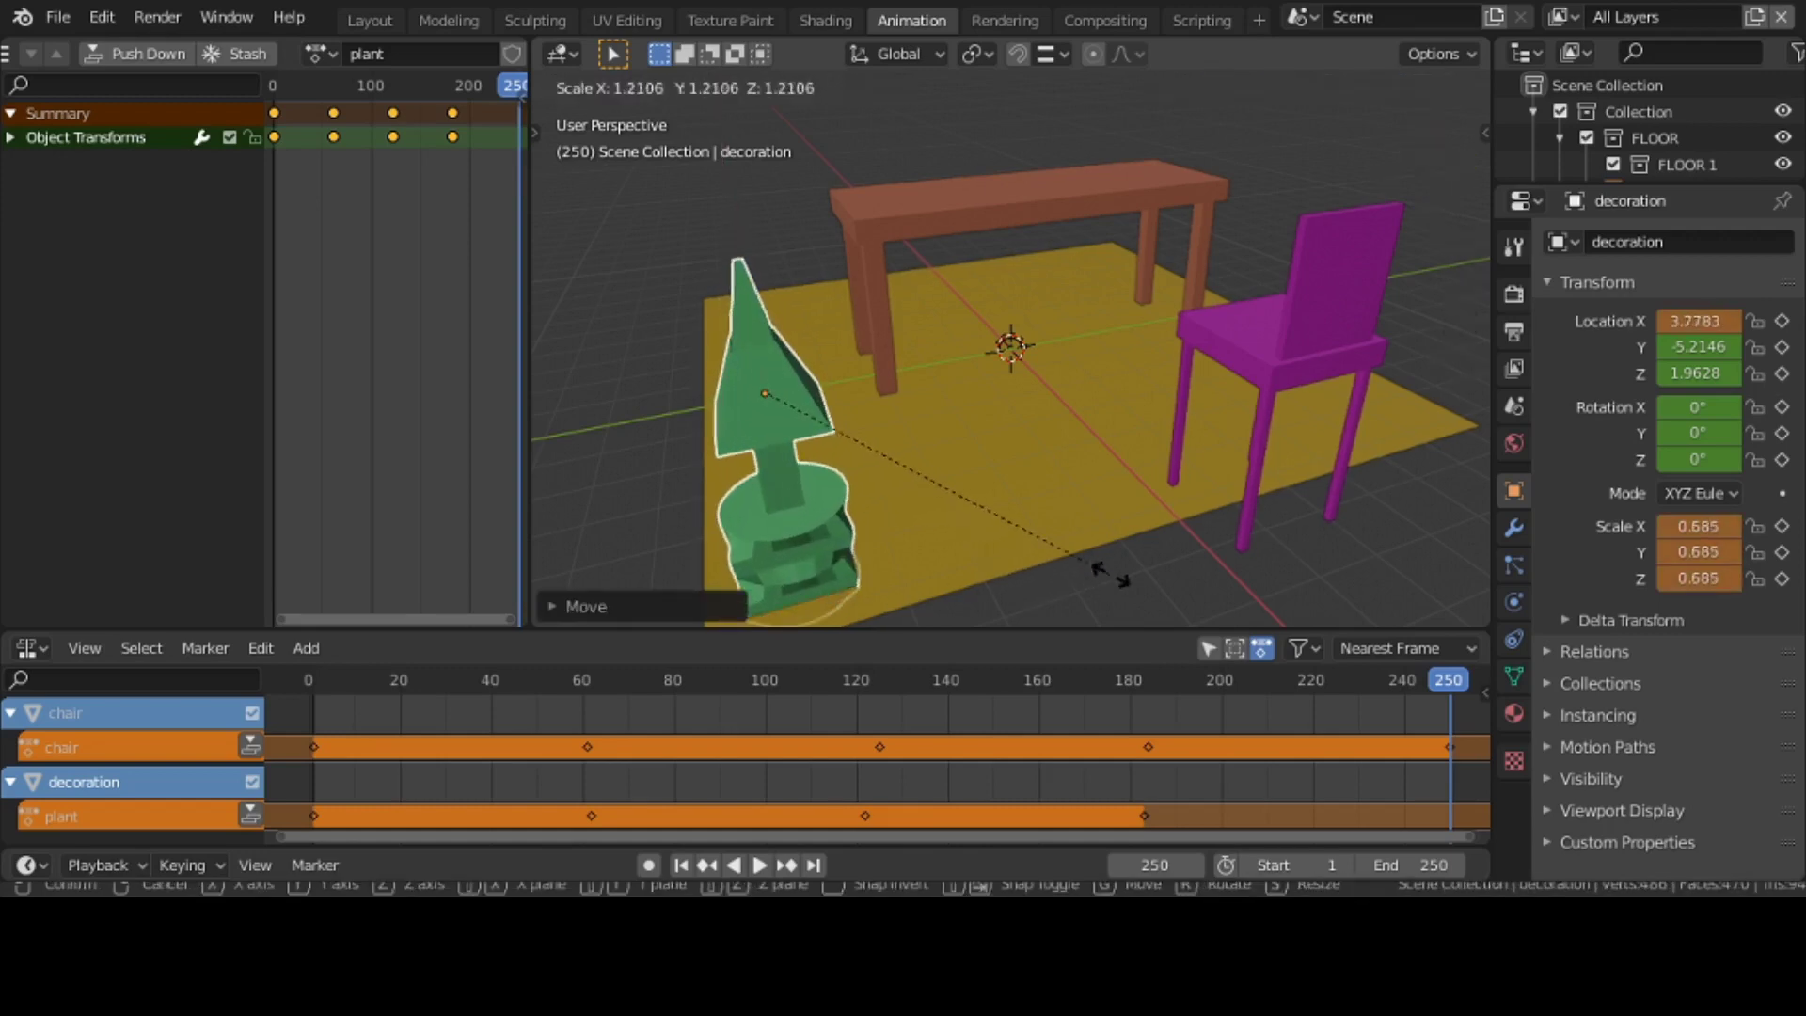
left_click(1213, 561)
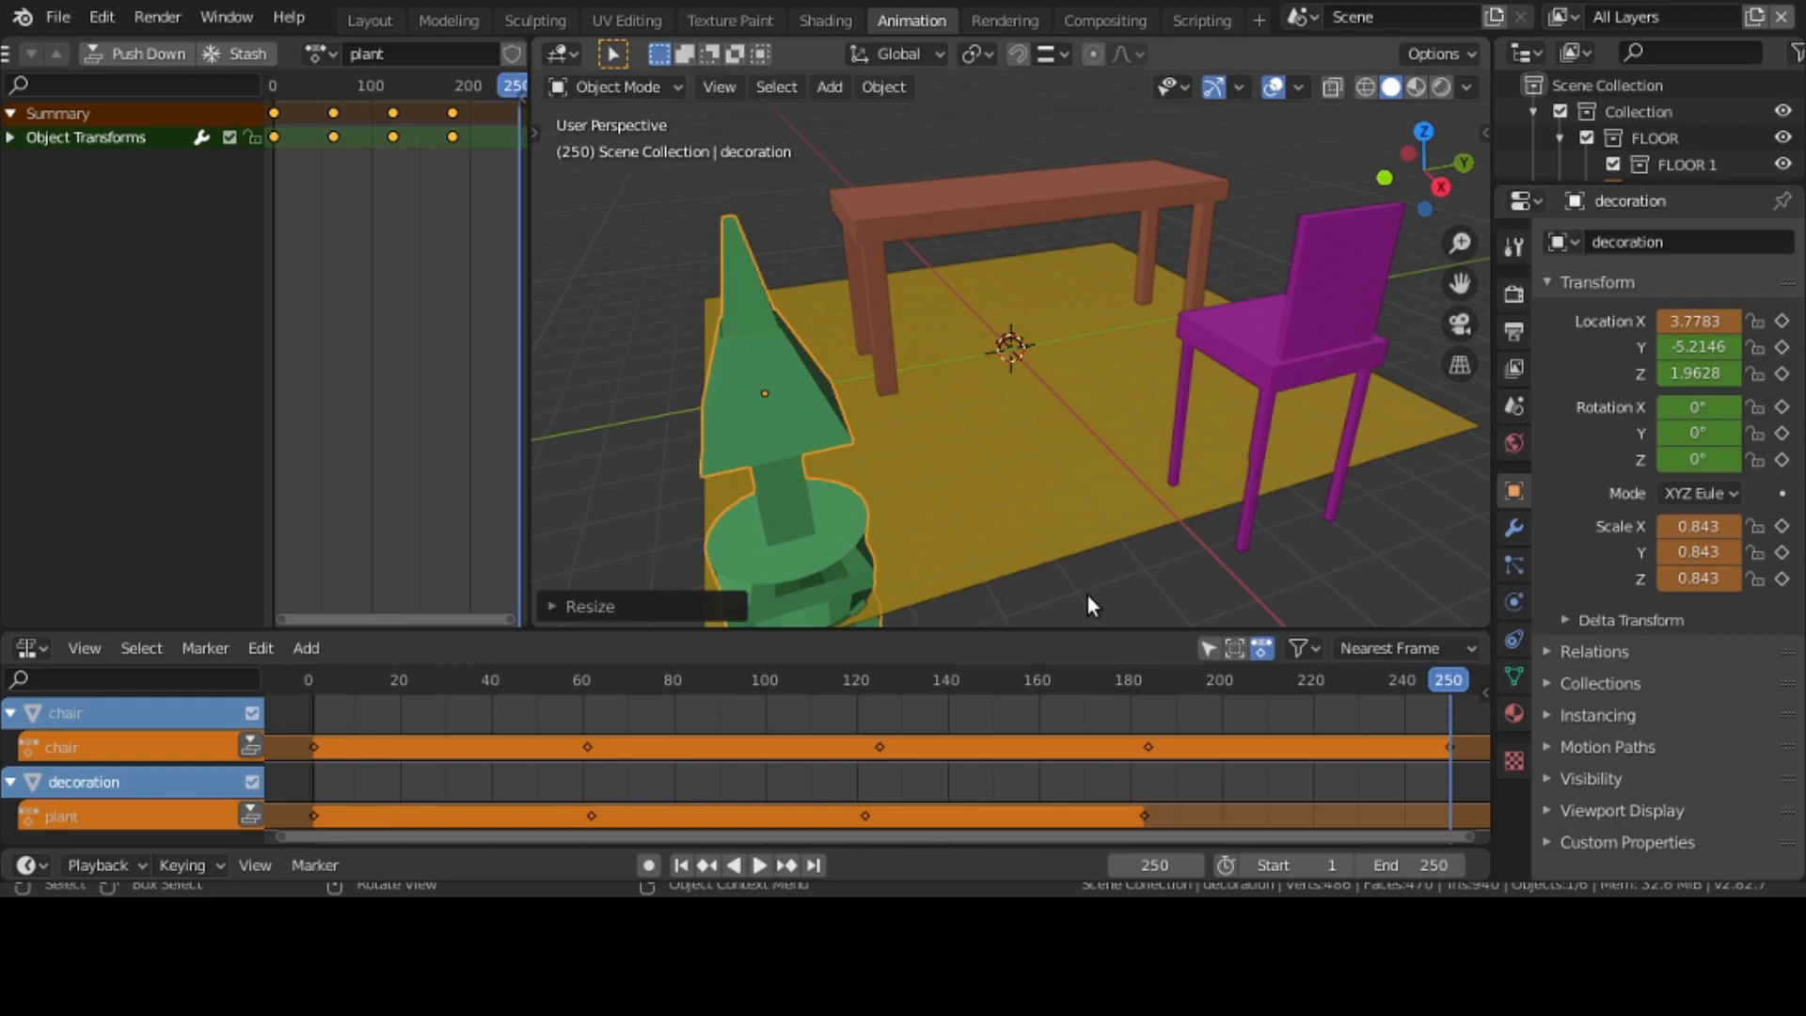
- Raise the plant decoration to a Z location of about 2.81 m and keyframe its transforms at frame 250
key("g")
key("z")
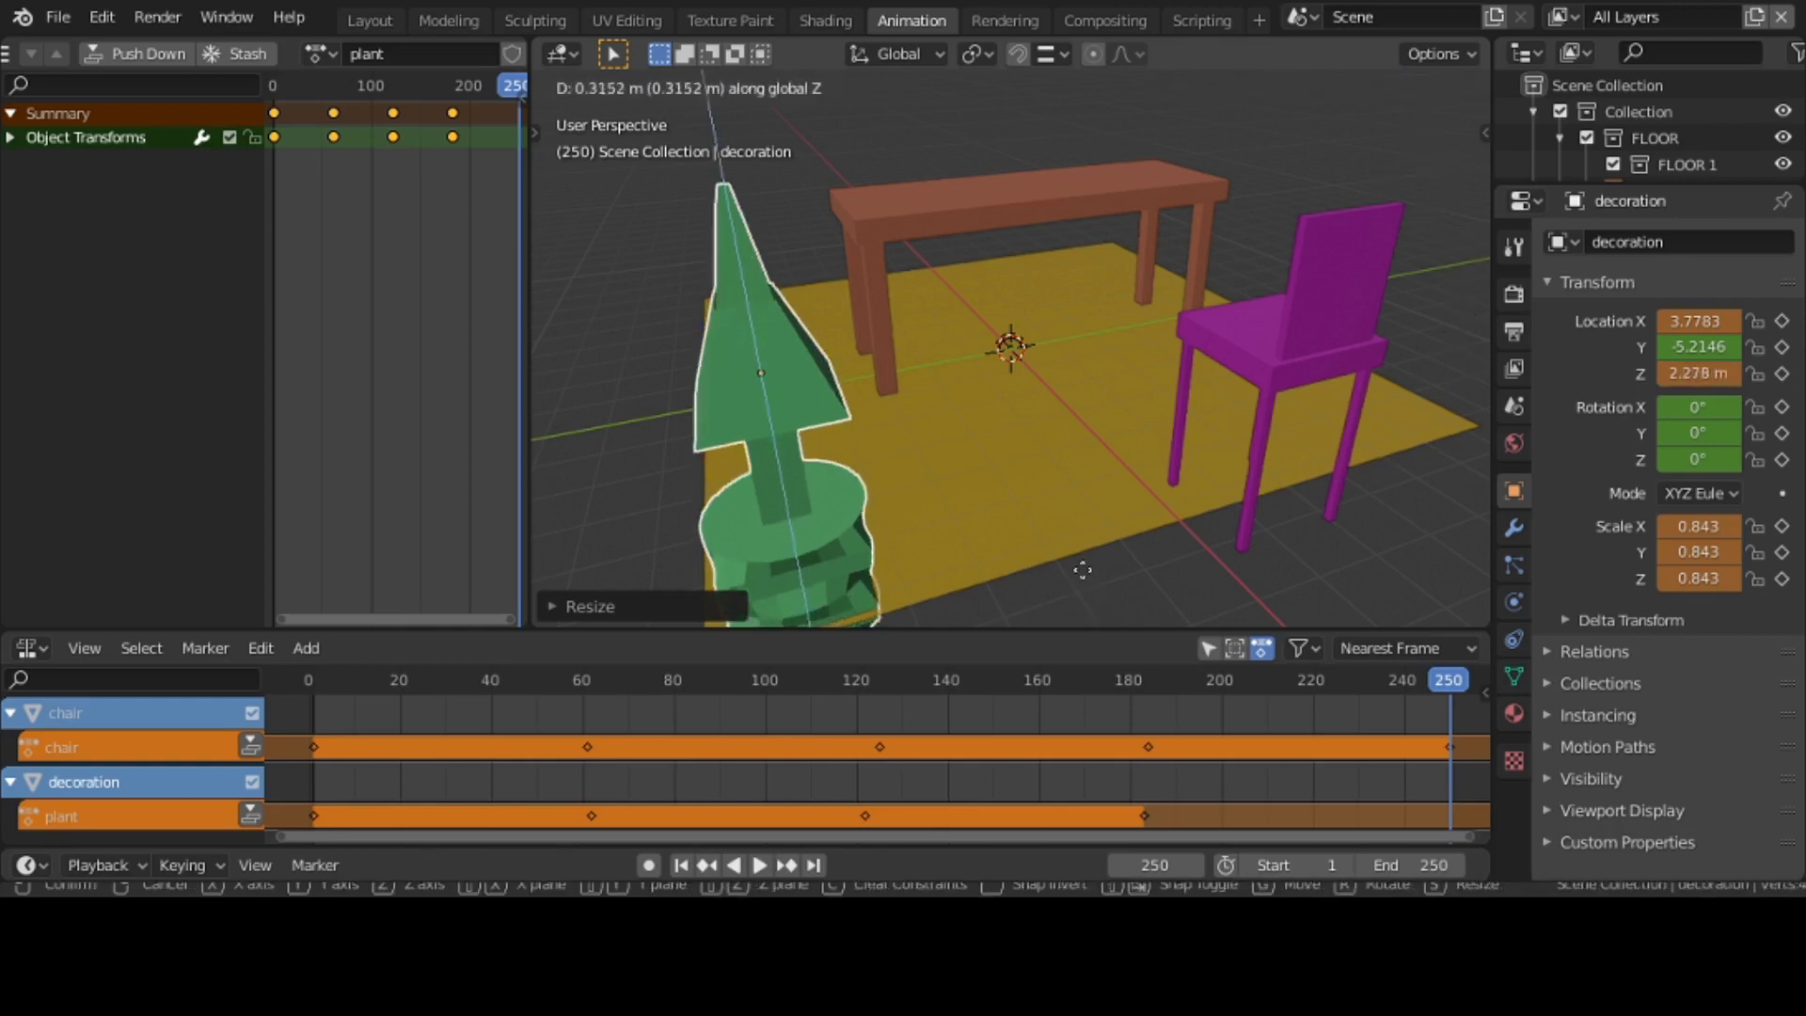
left_click(1086, 550)
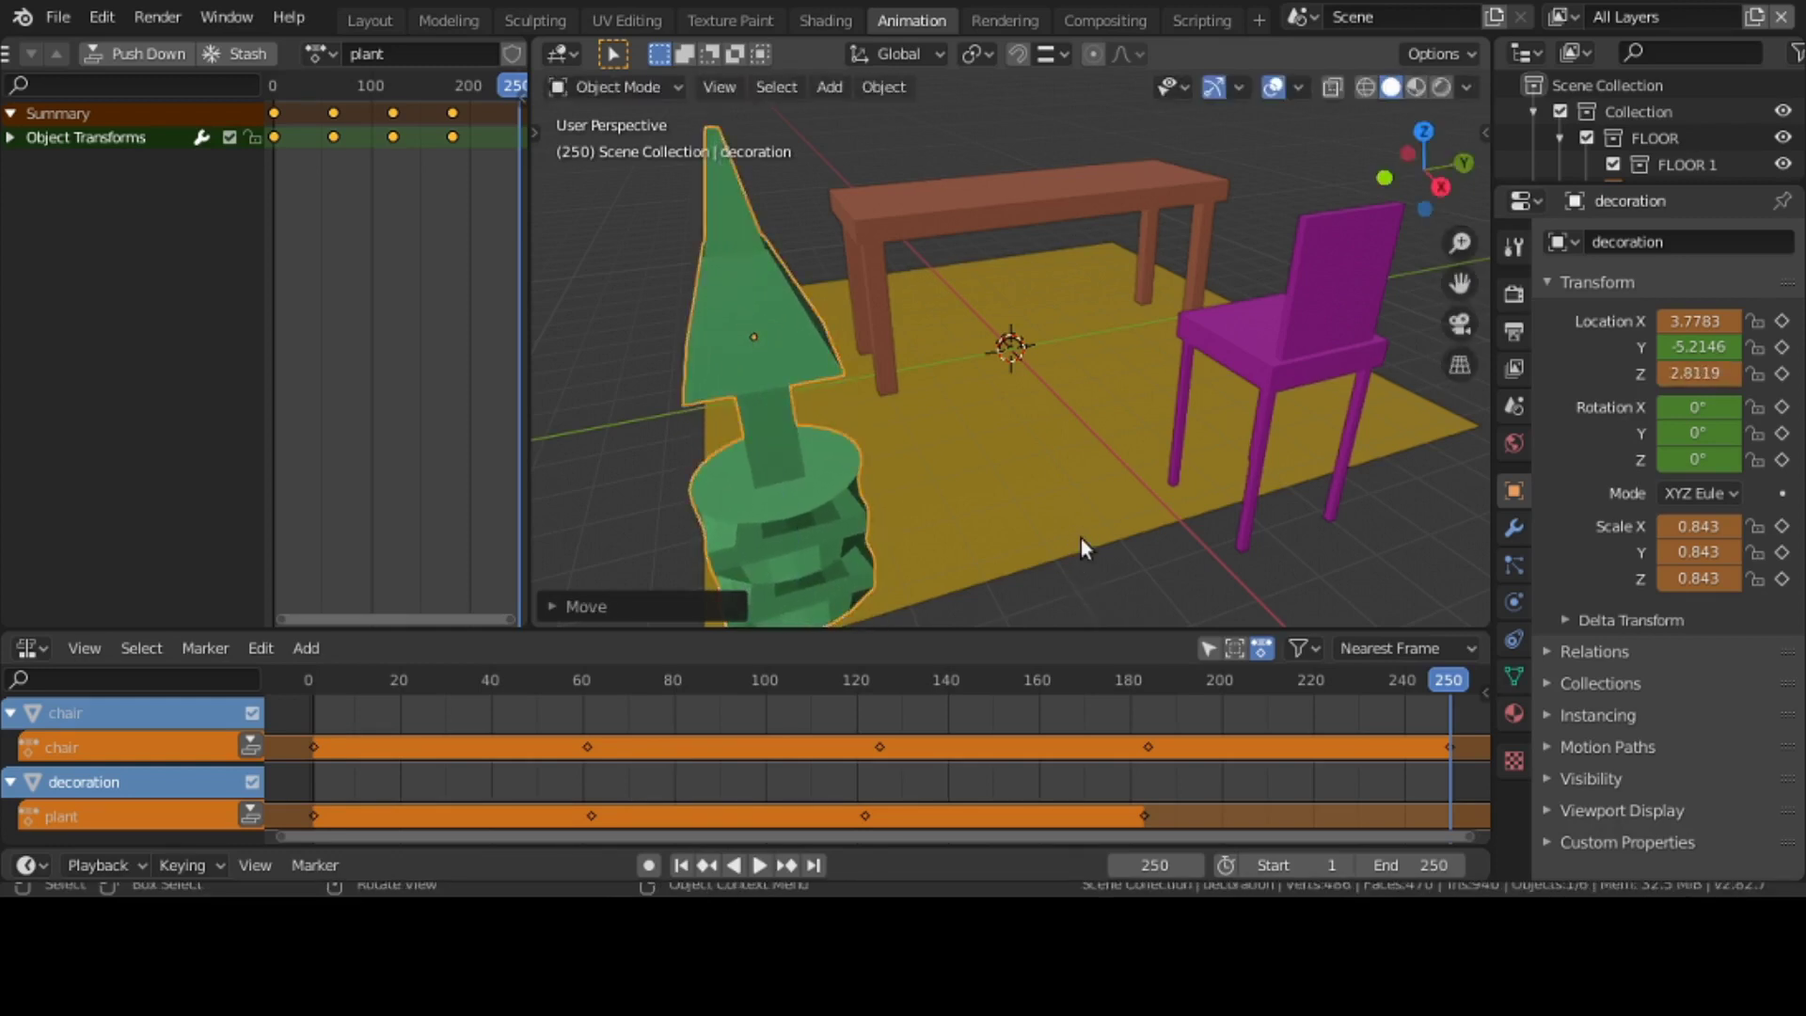
key("i")
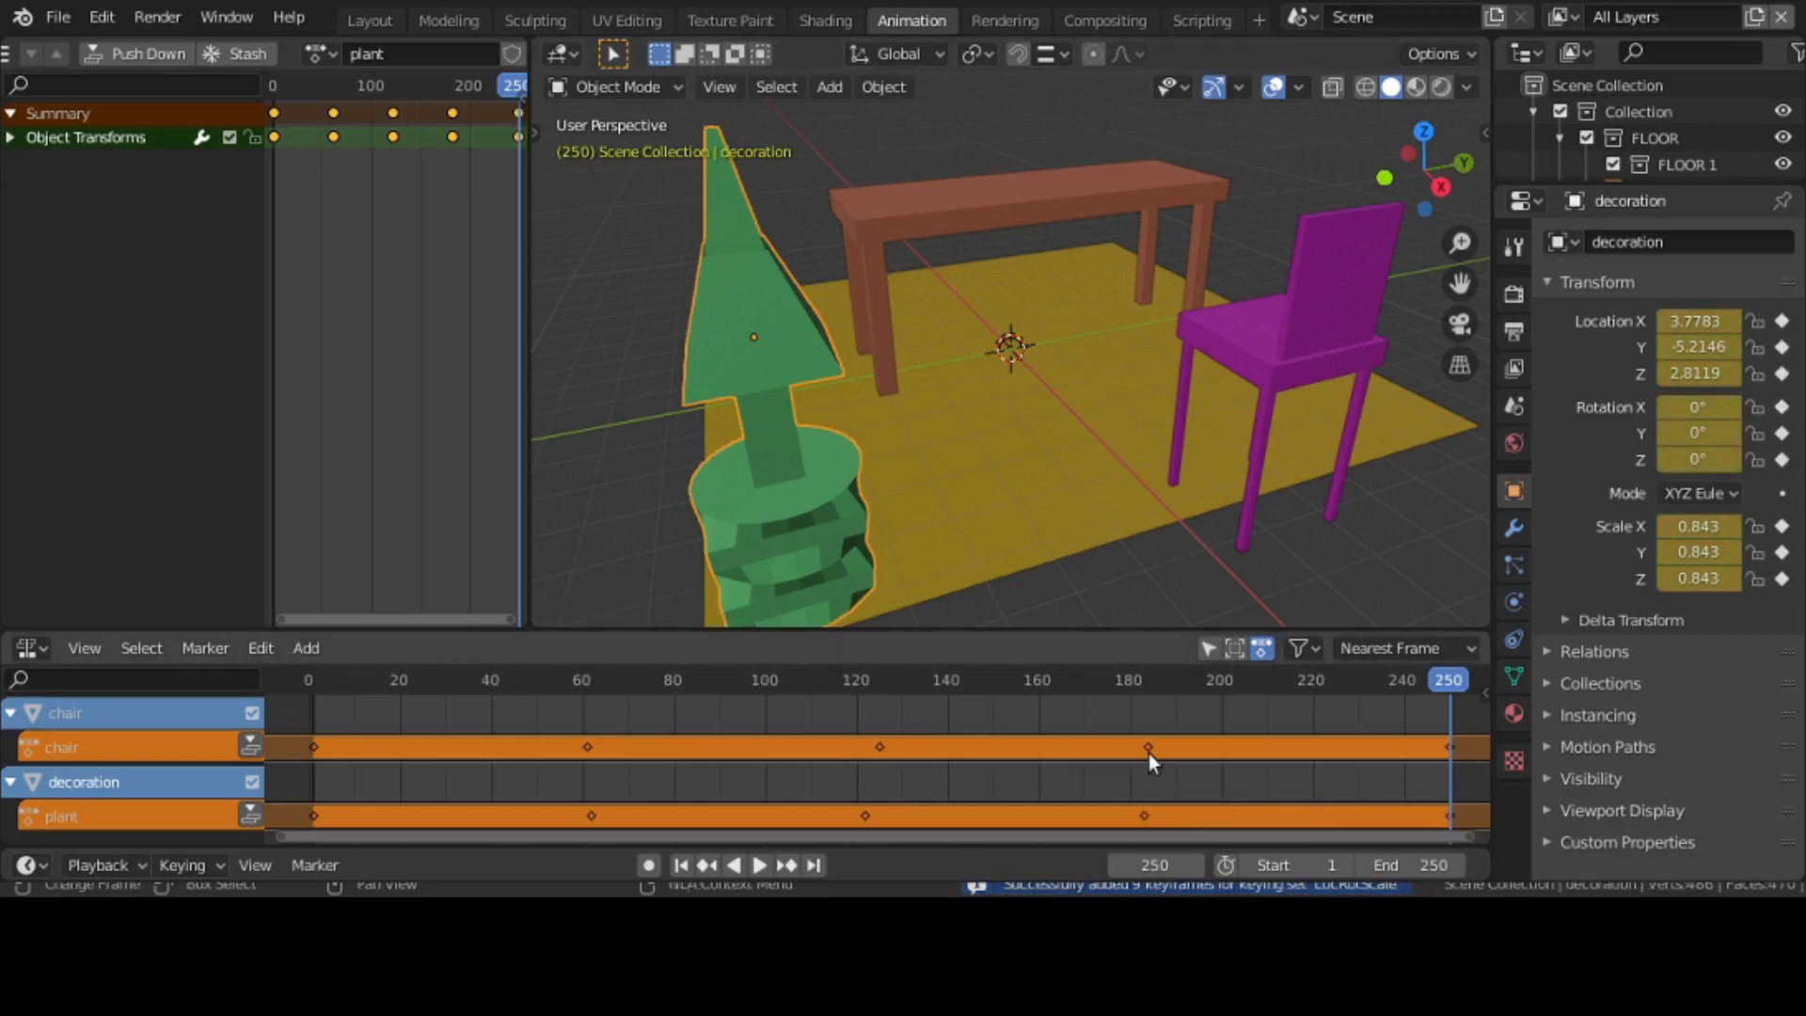
- At frame 1, create a new action named table for the table and keyframe its location, rotation and scale
left_click(681, 864)
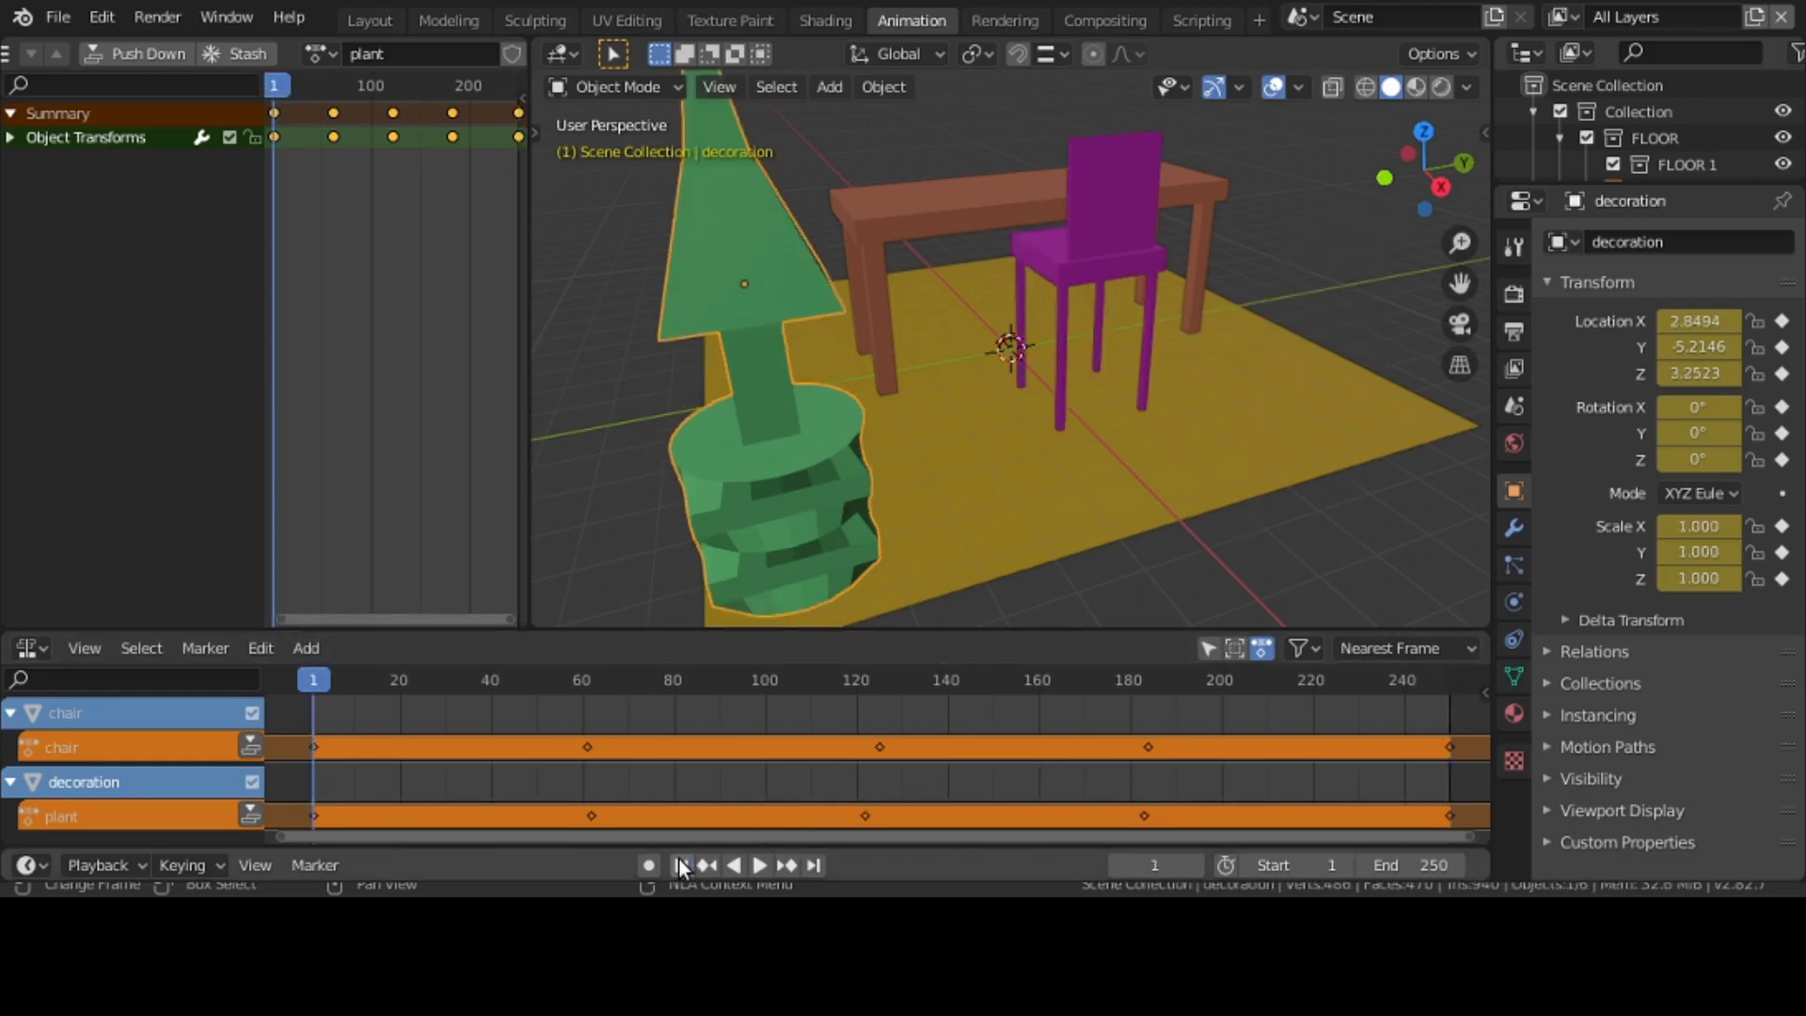
left_click(888, 207)
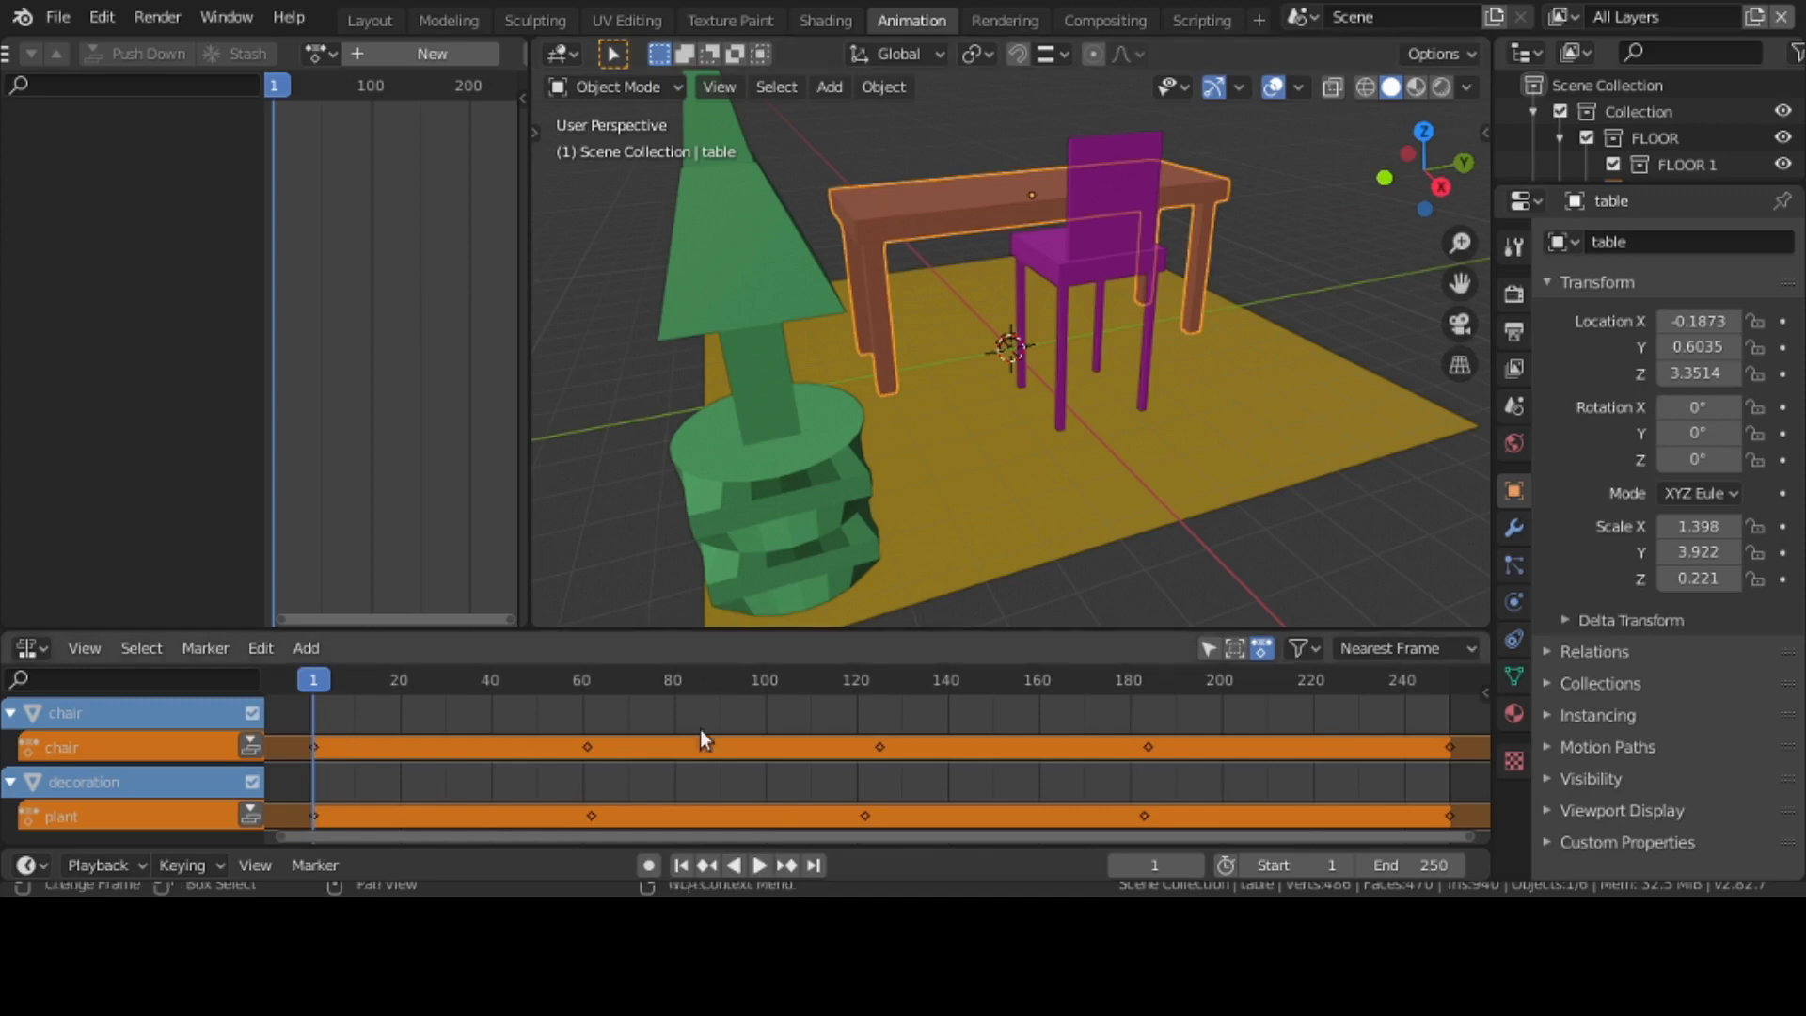
middle_click_drag(726, 766, 730, 691)
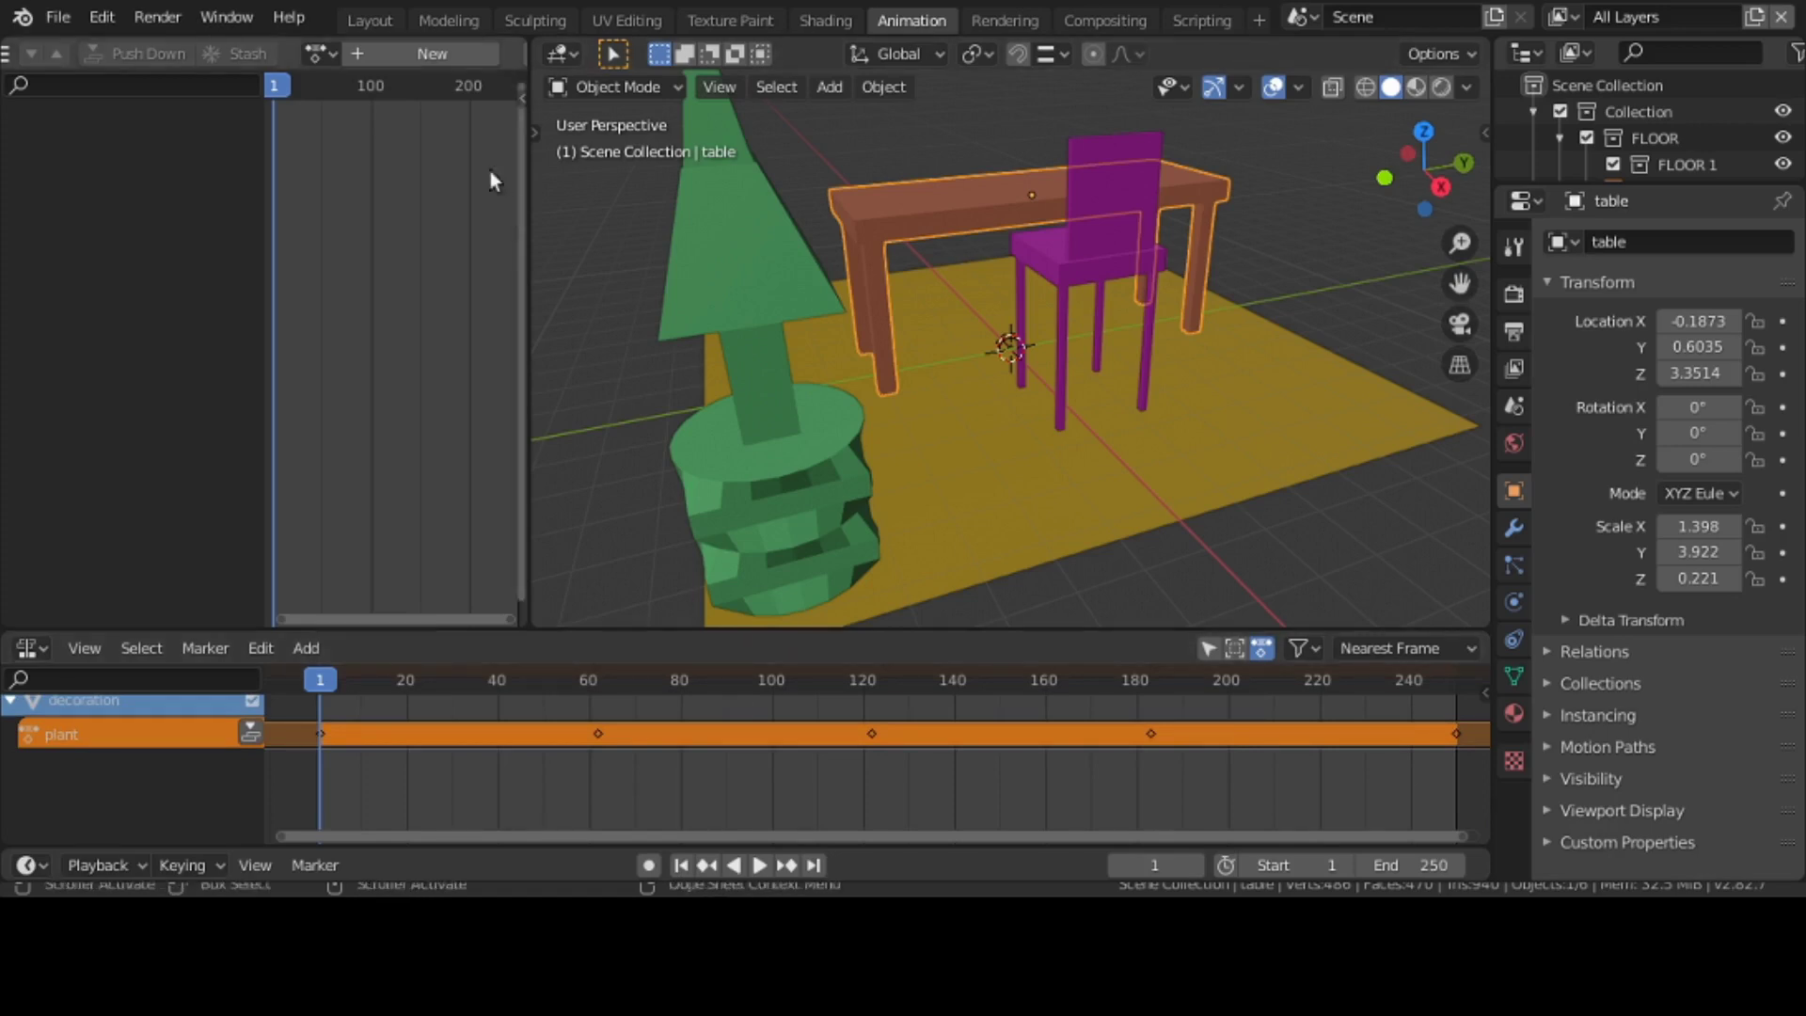
left_click(432, 57)
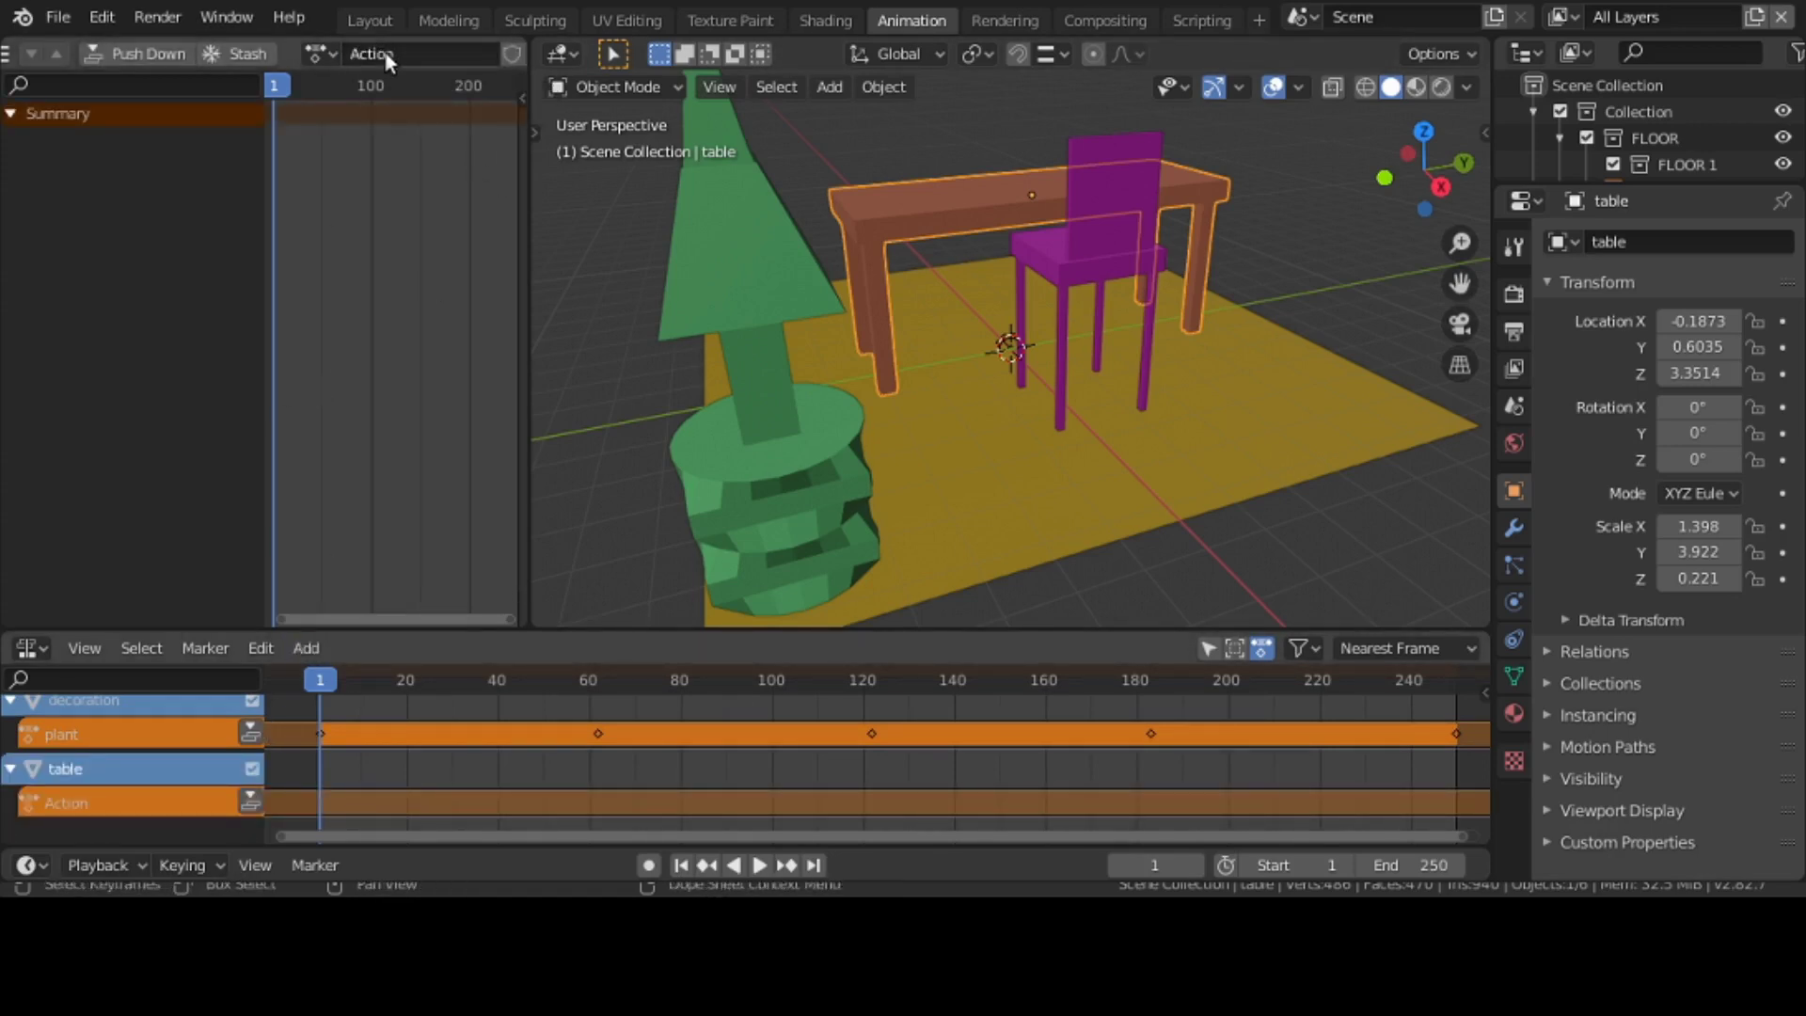
left_click(389, 57)
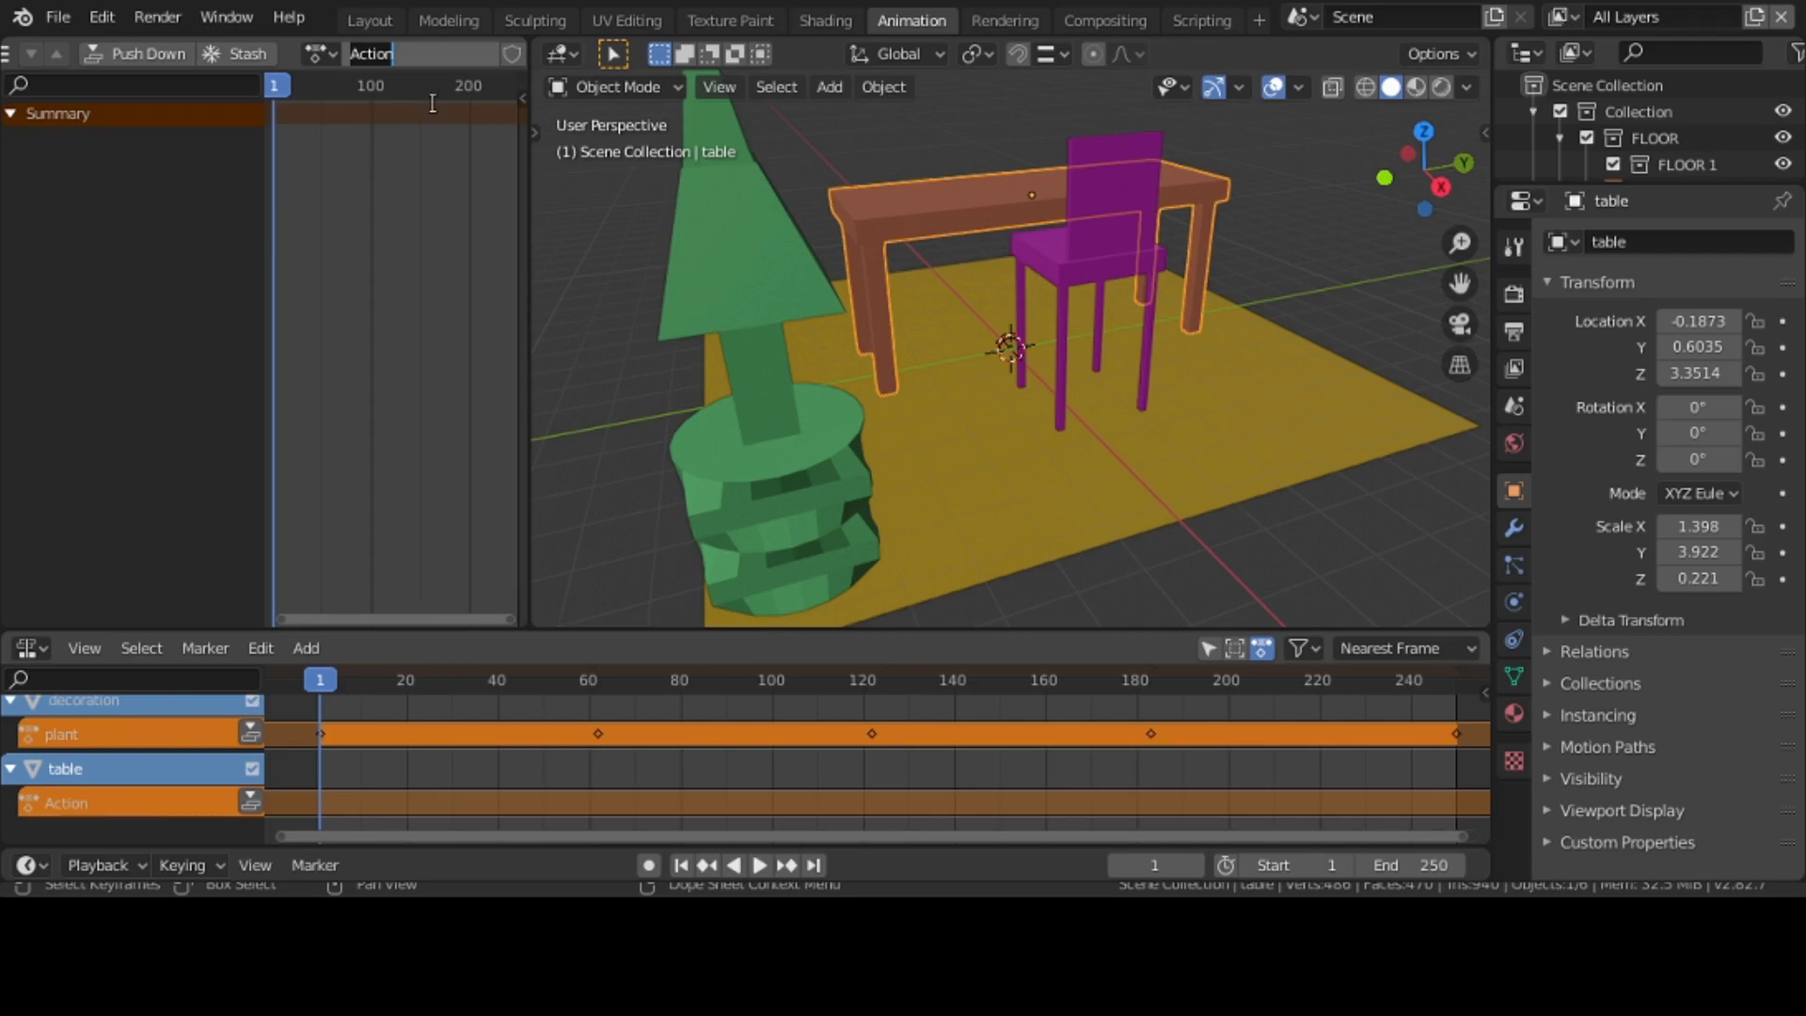
type("table")
key("Return")
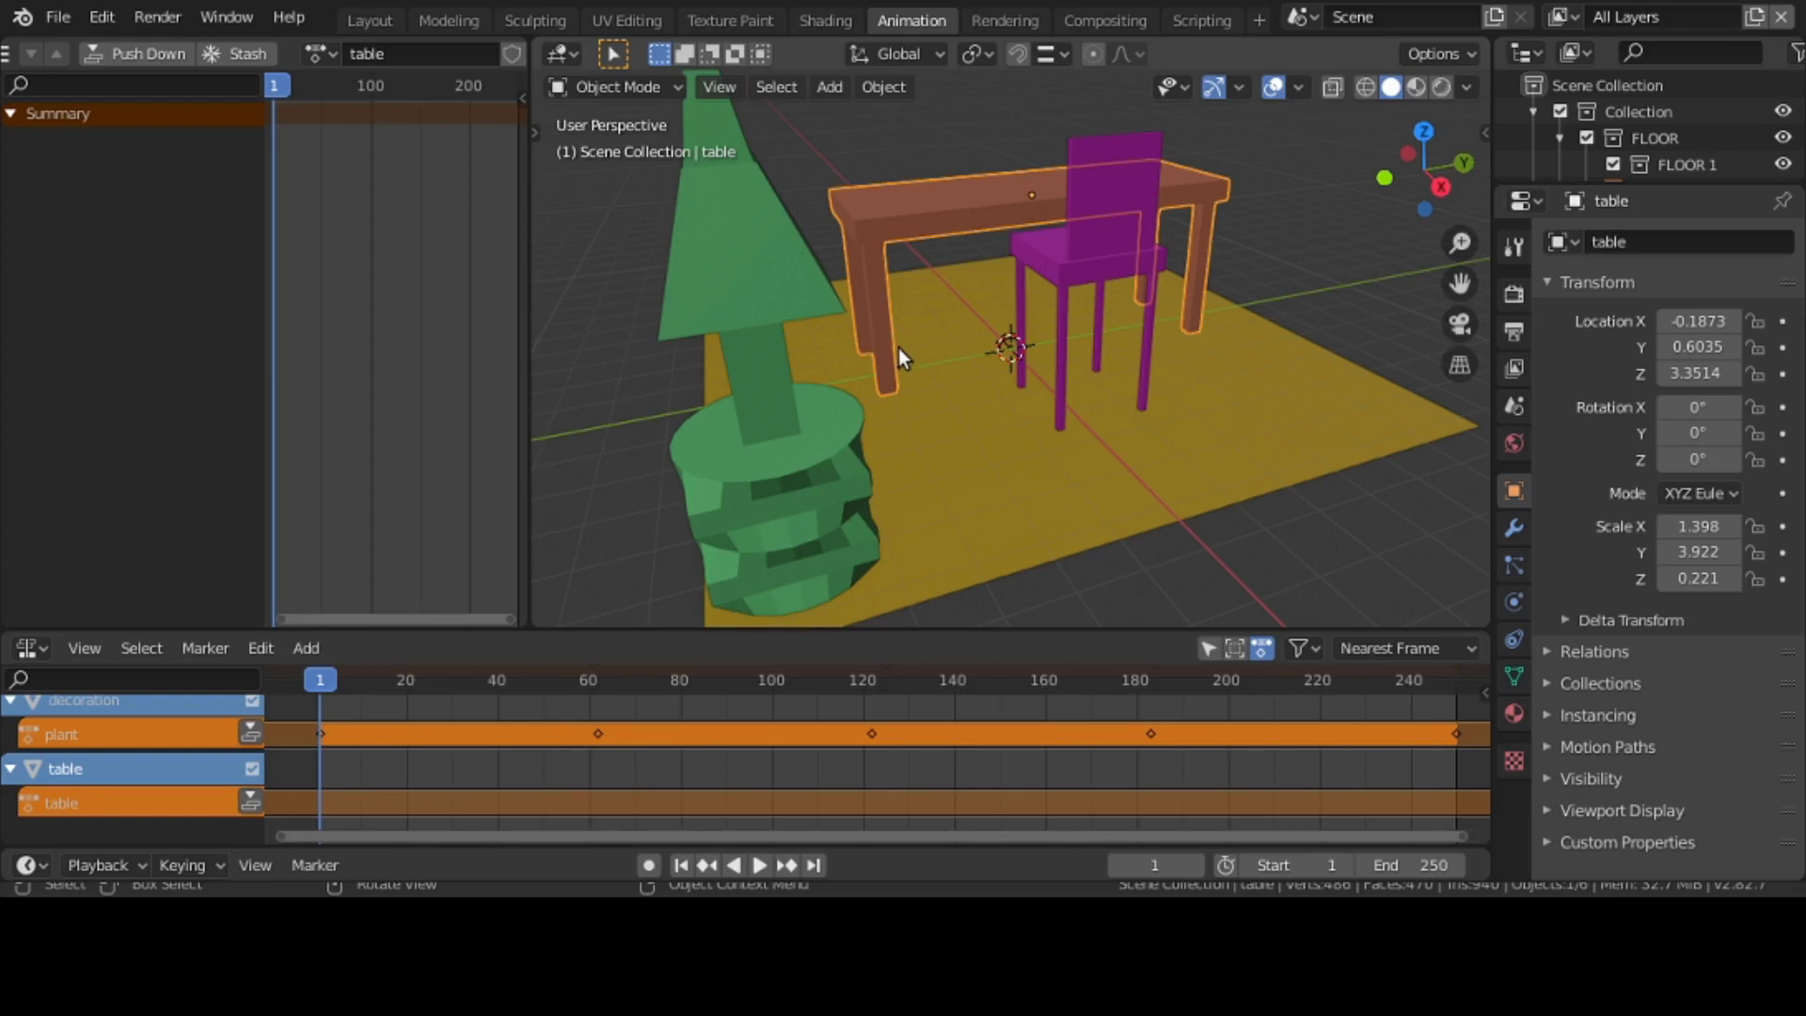
key("i")
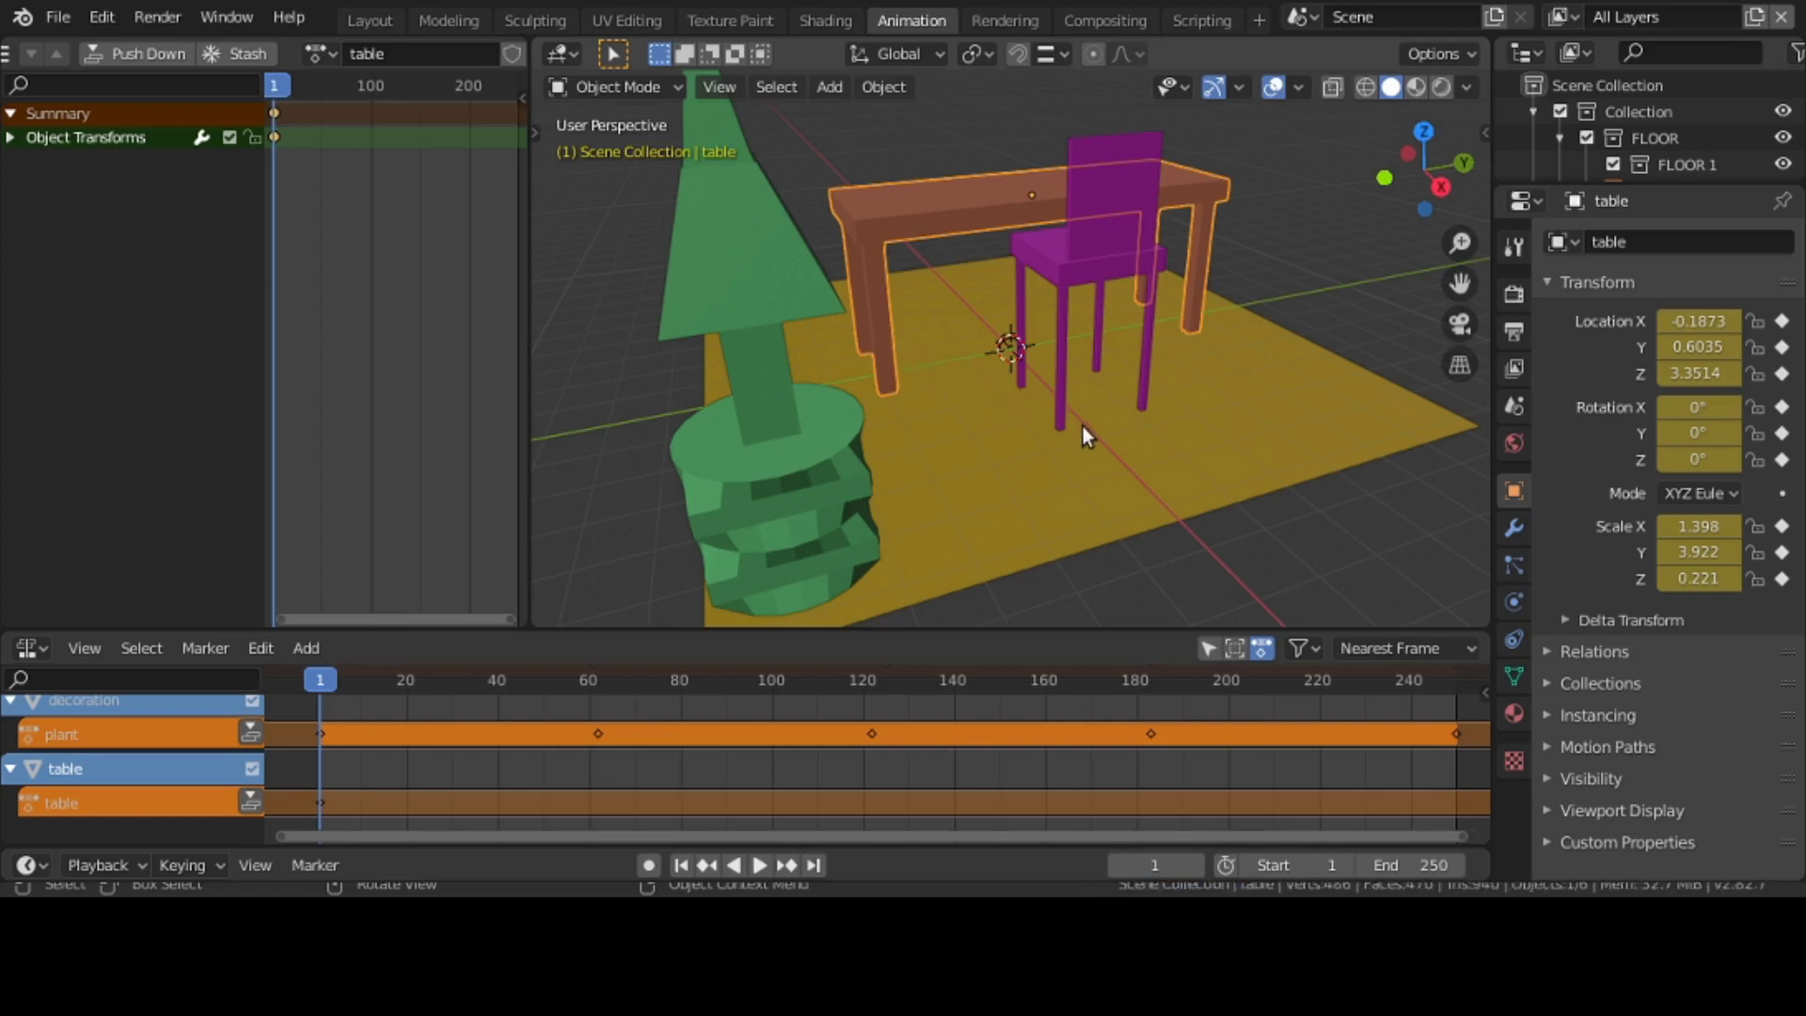
- Try moving the table at frame 1 along the Y axis to about -1.71 m
key("g")
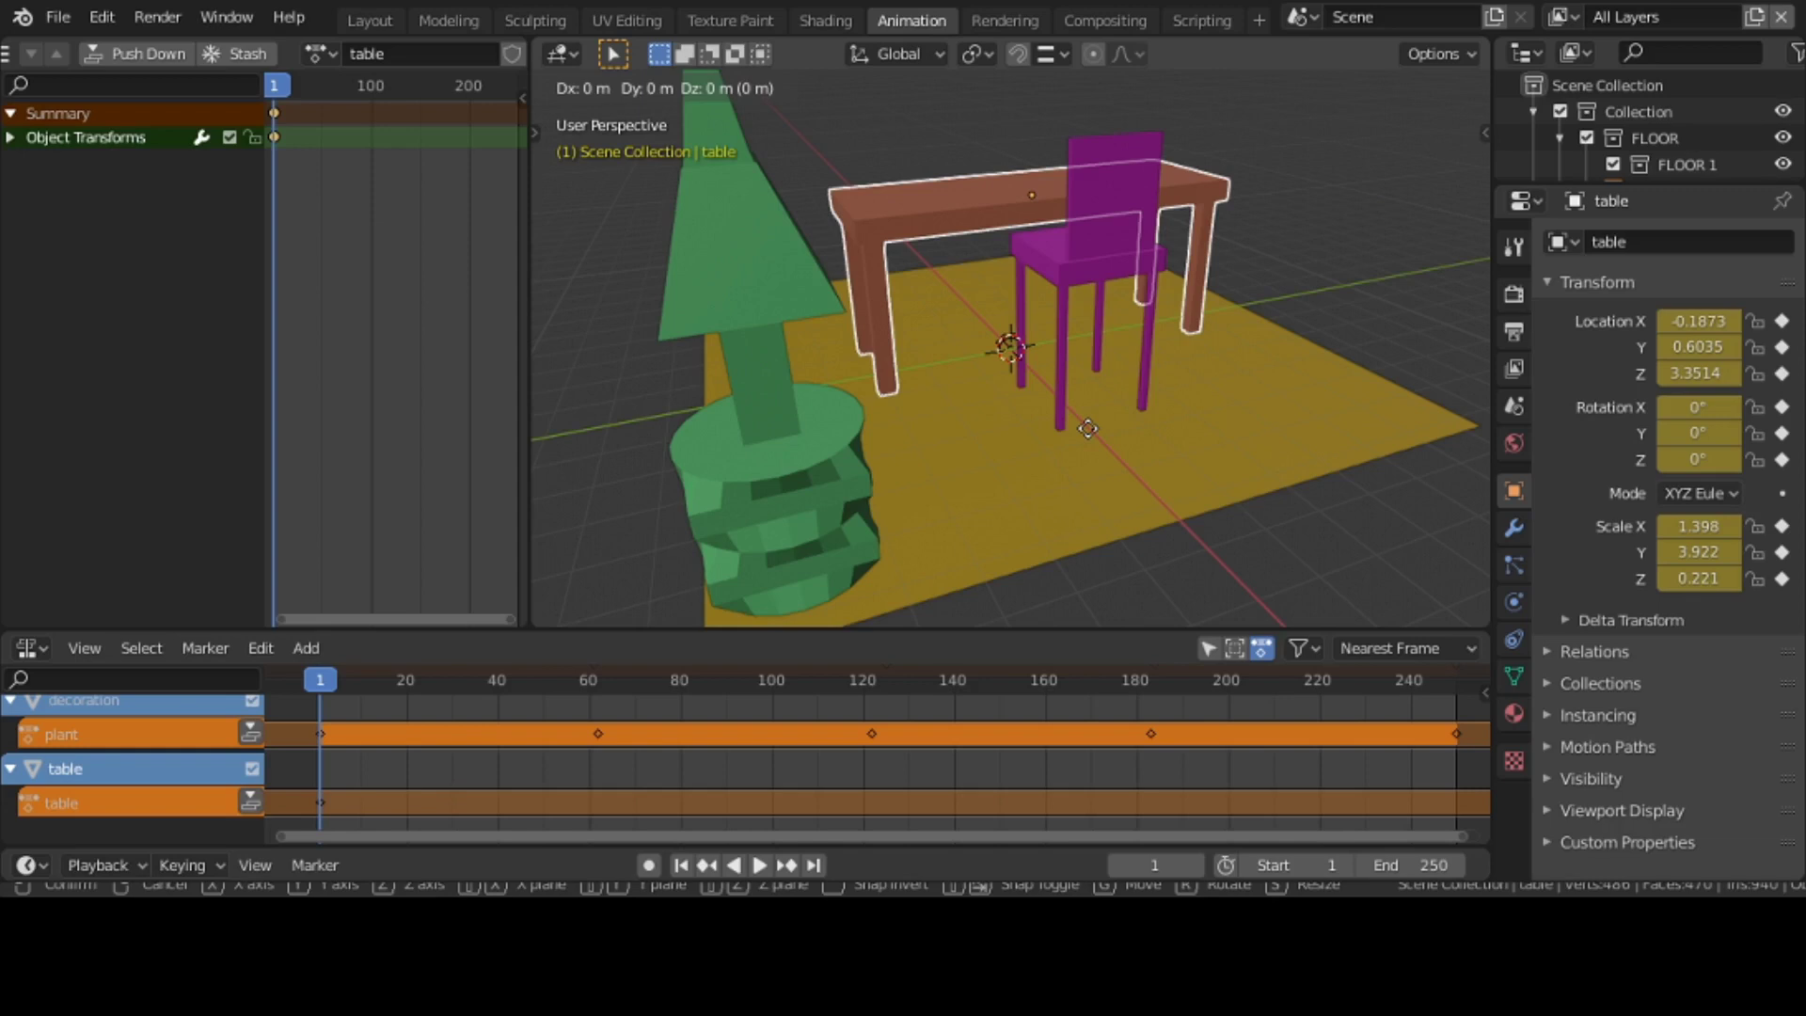
key("x")
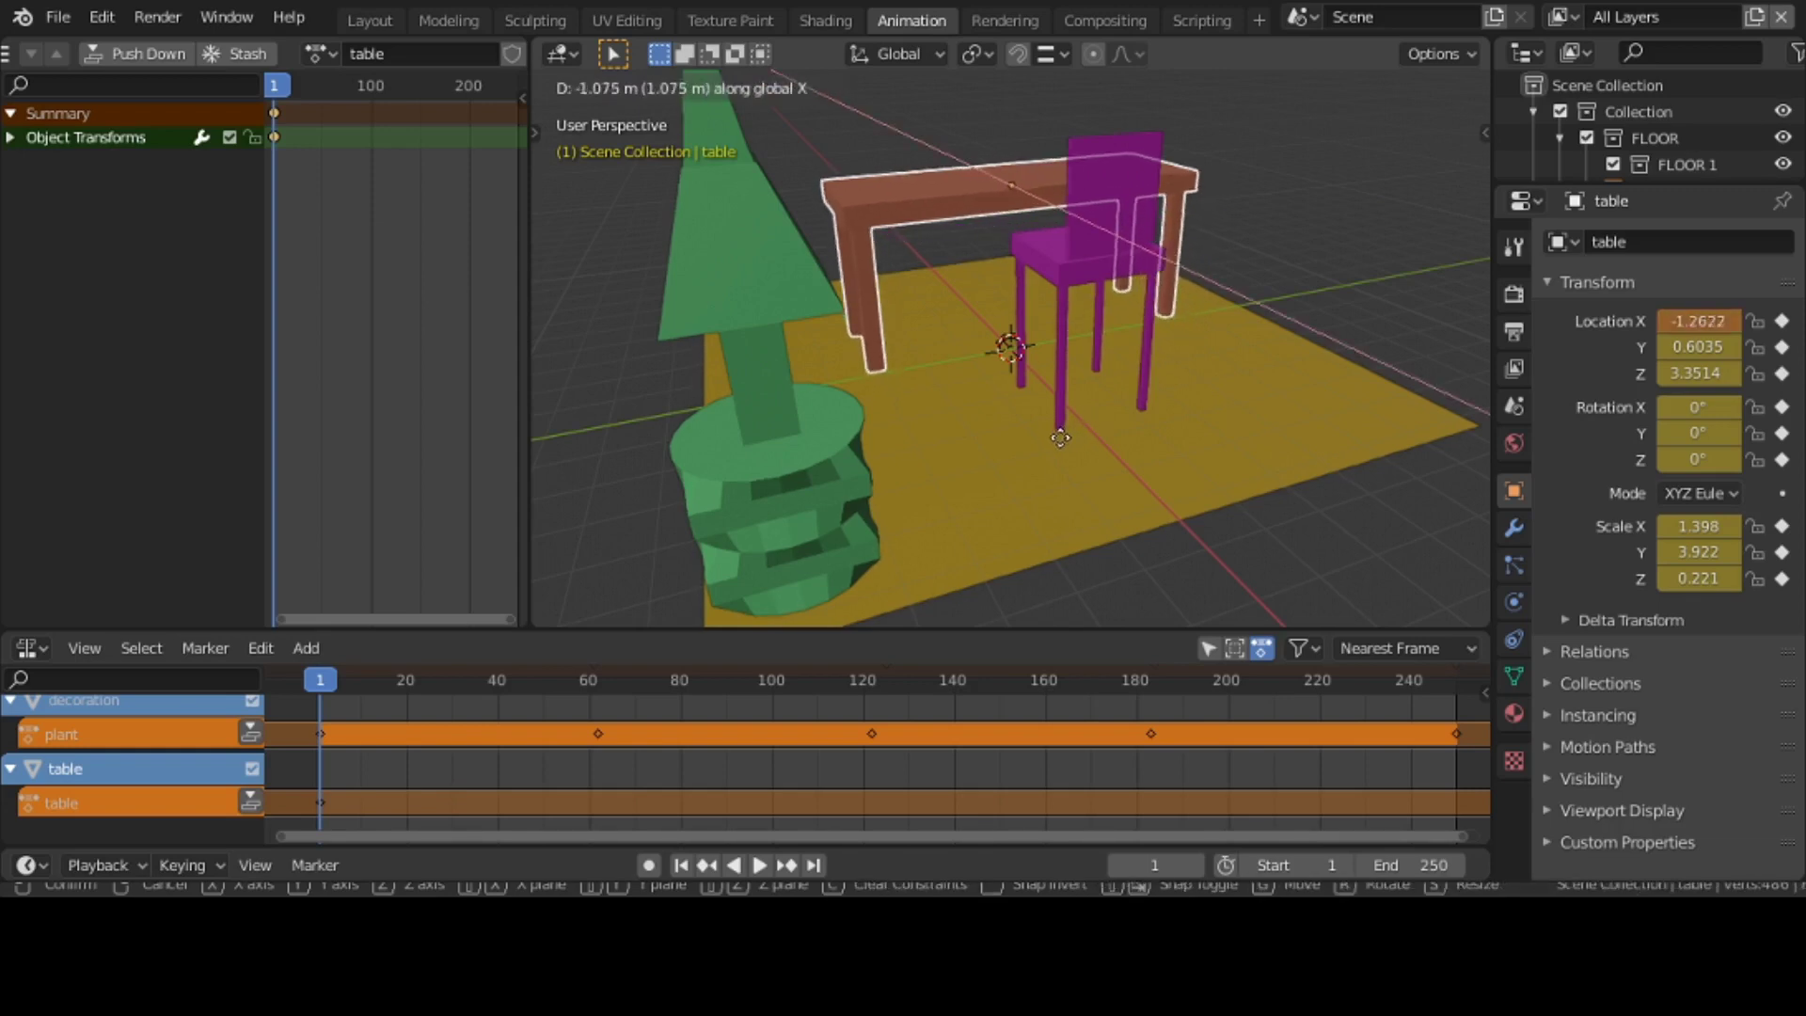
right_click(1062, 440)
key("g")
key("y")
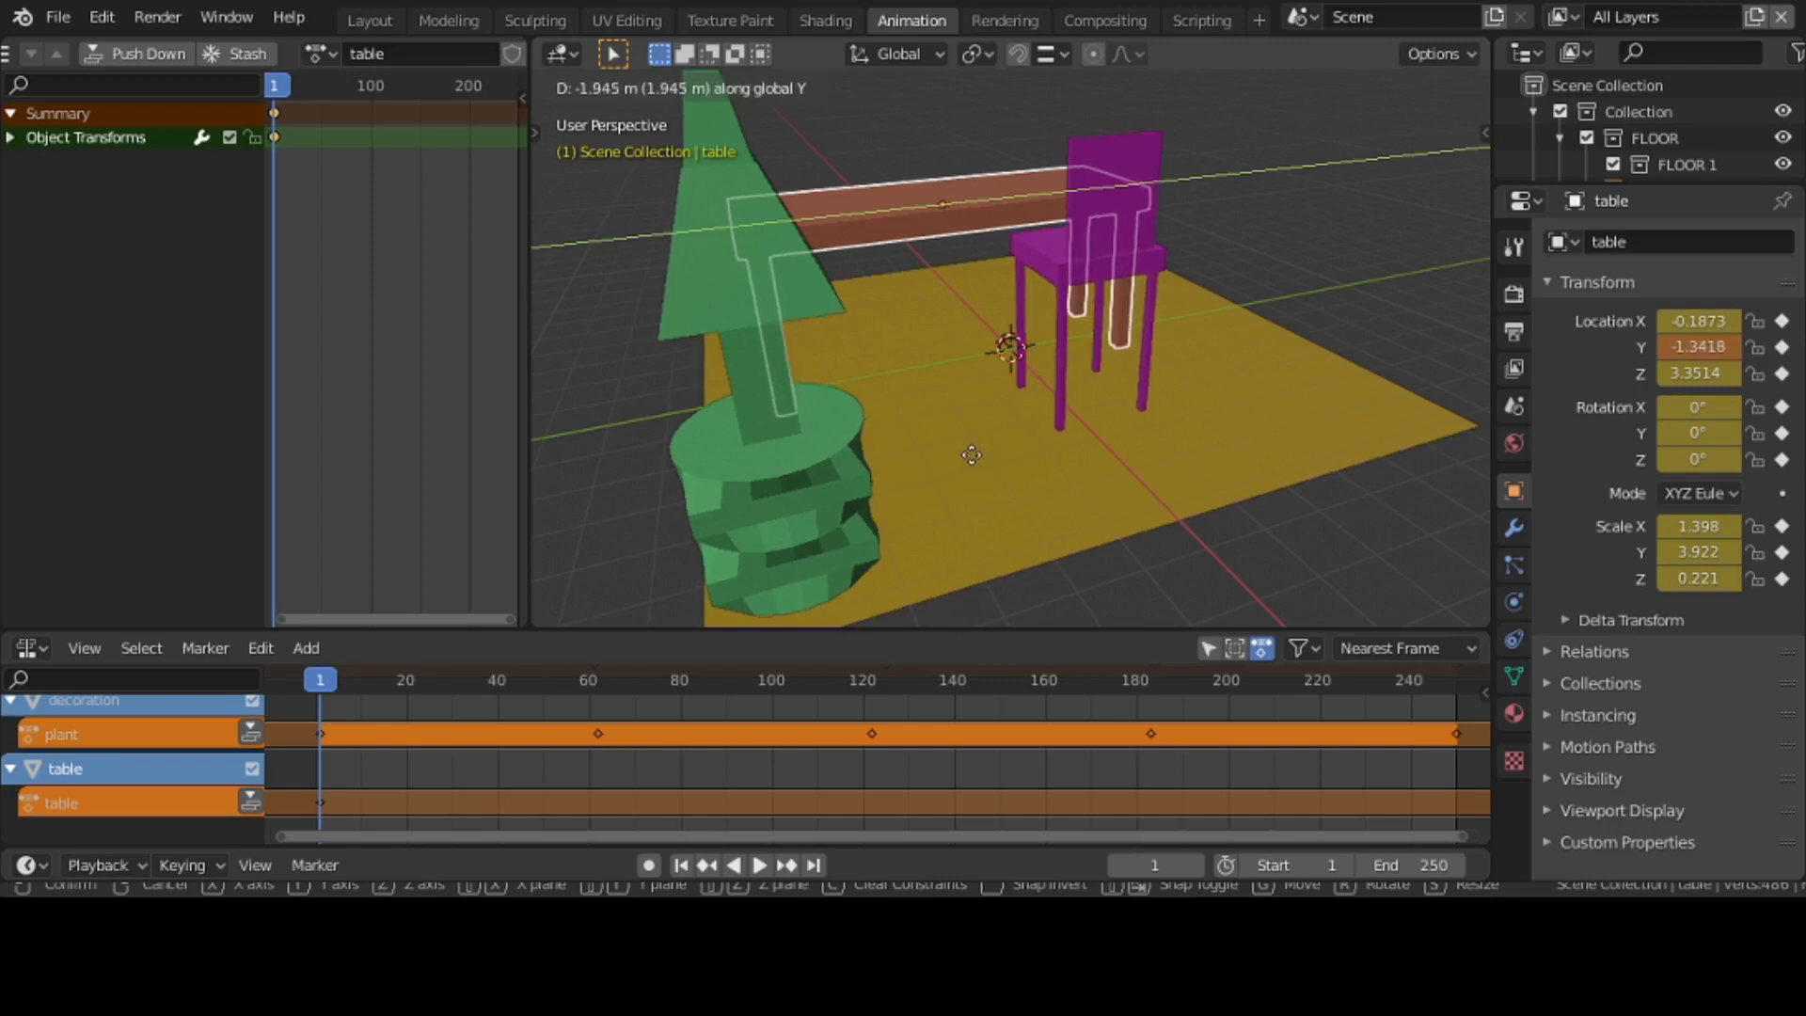
left_click(952, 451)
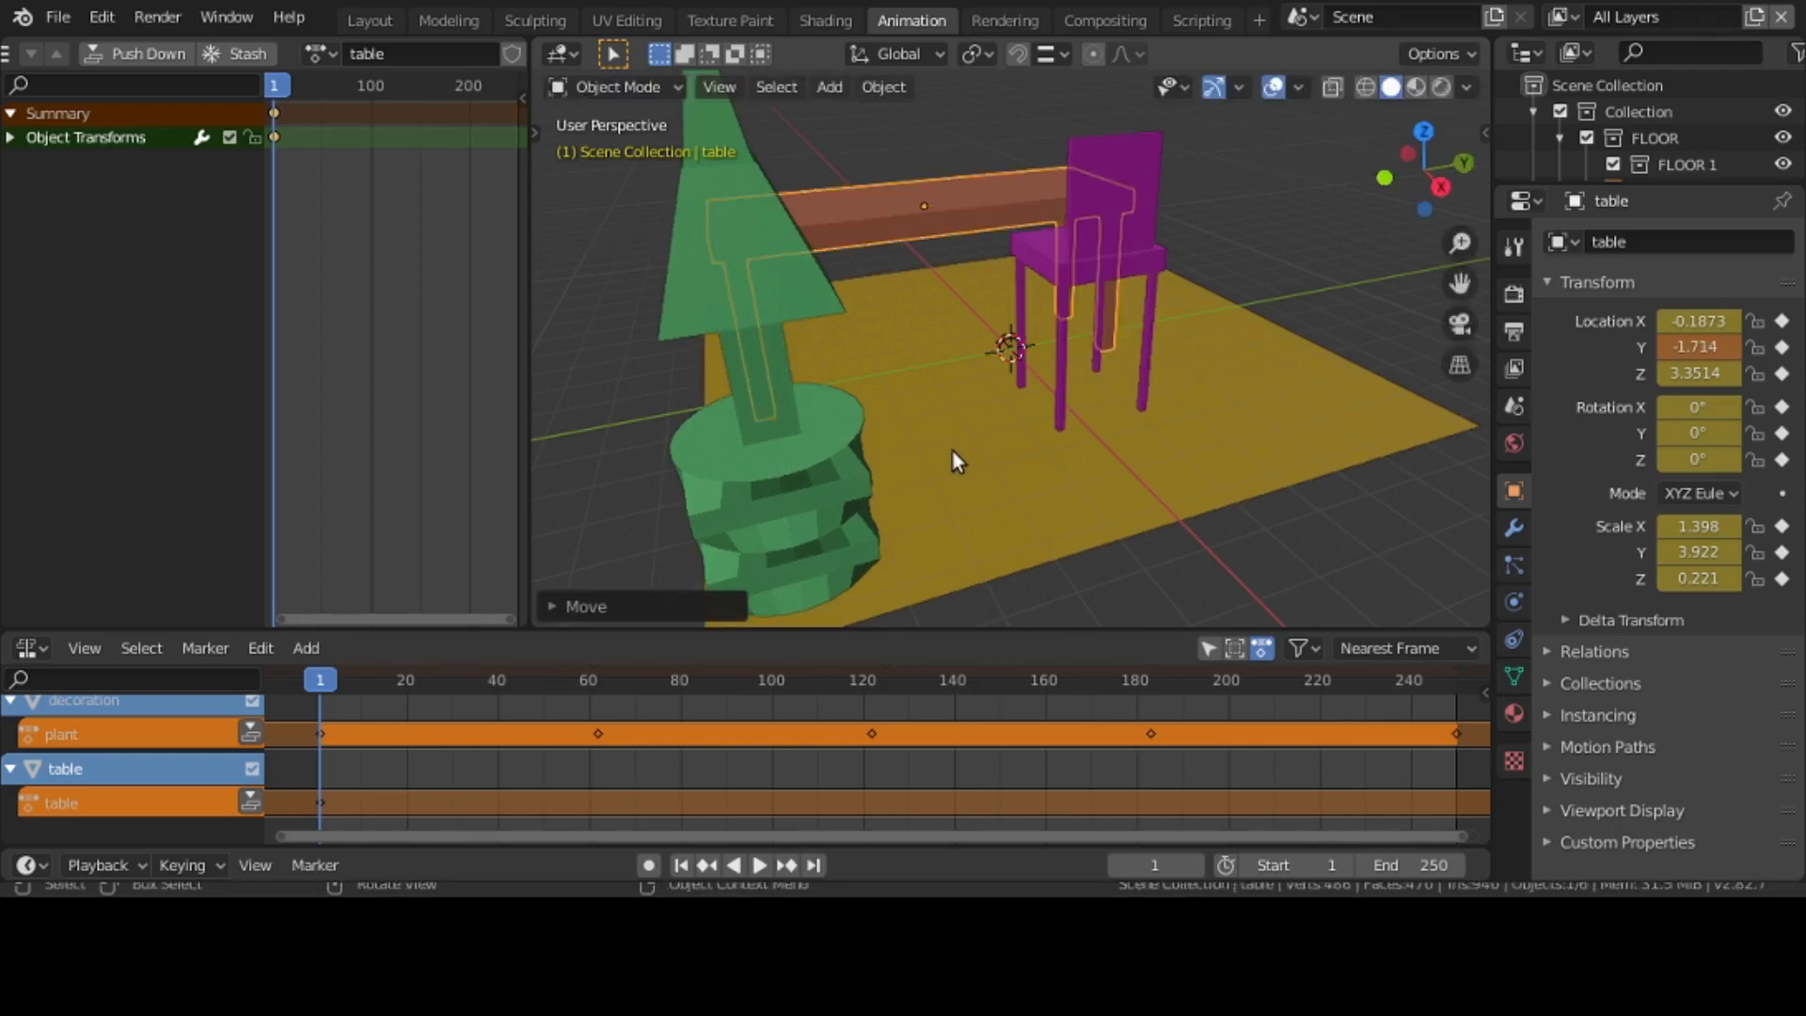
- Try rotating the table about 25° around the Y axis and undo the rotation
key("r")
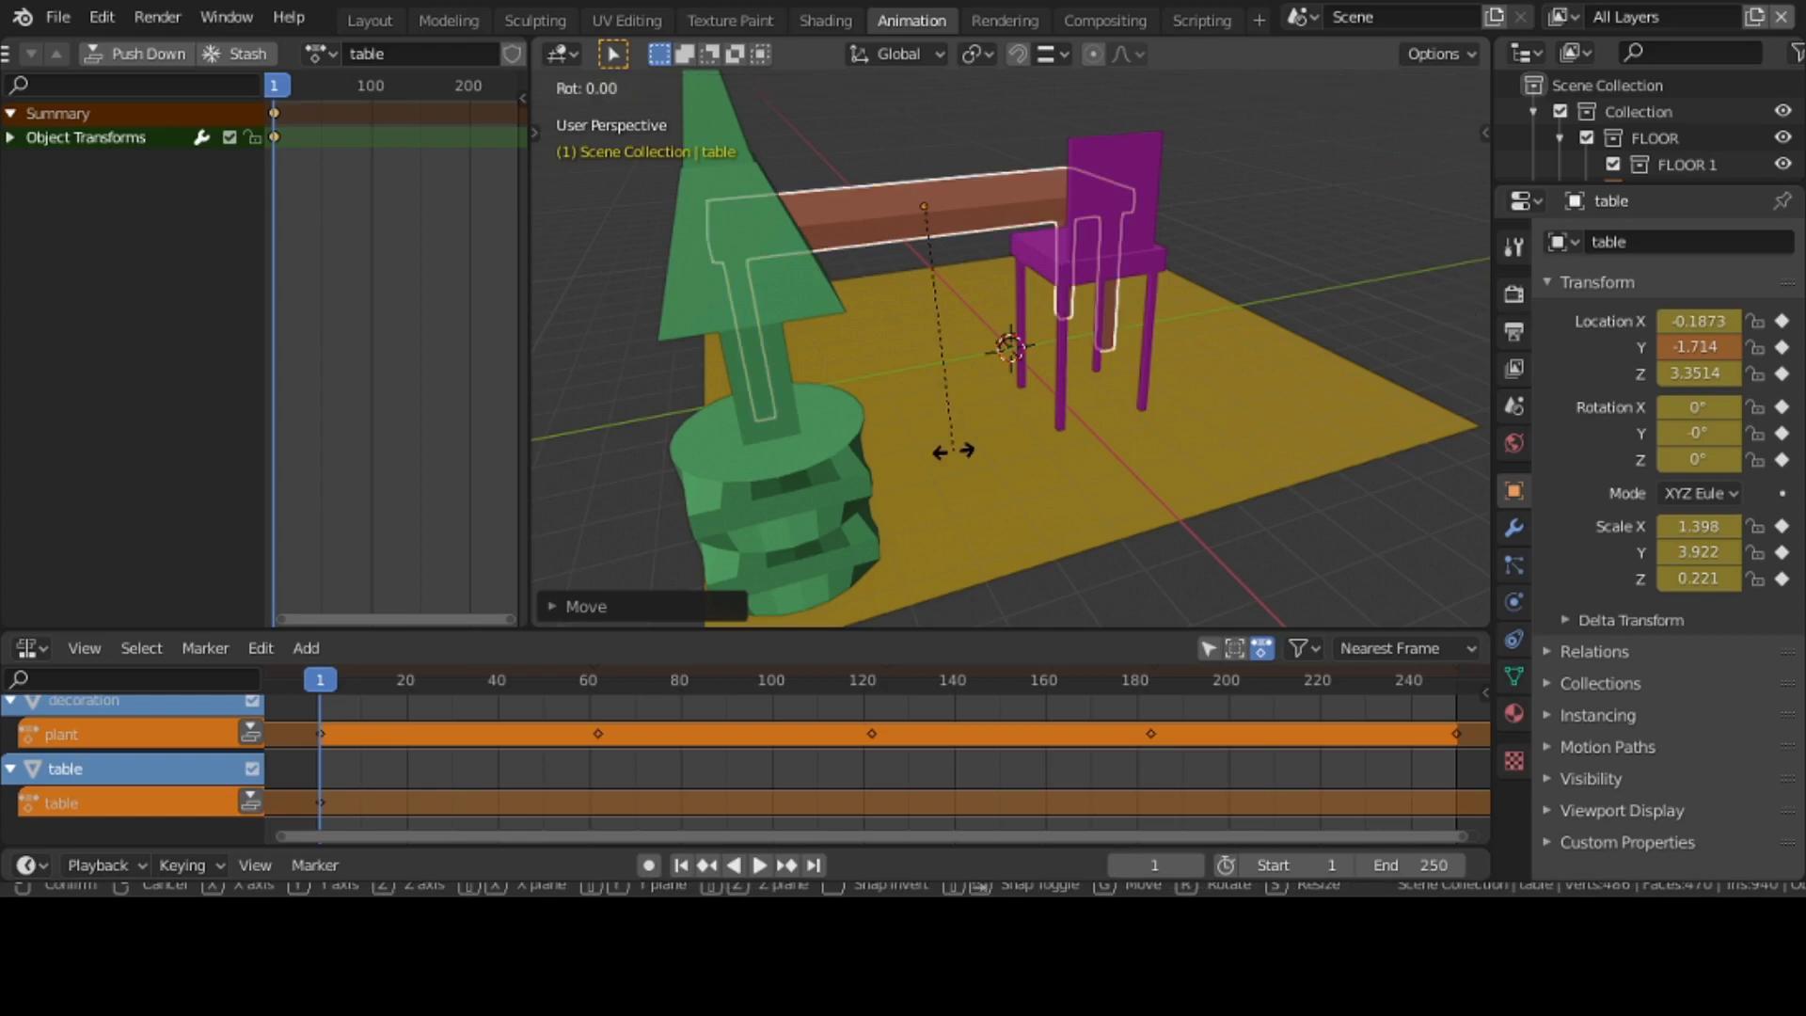
key("x")
key("Escape")
key("r")
key("y")
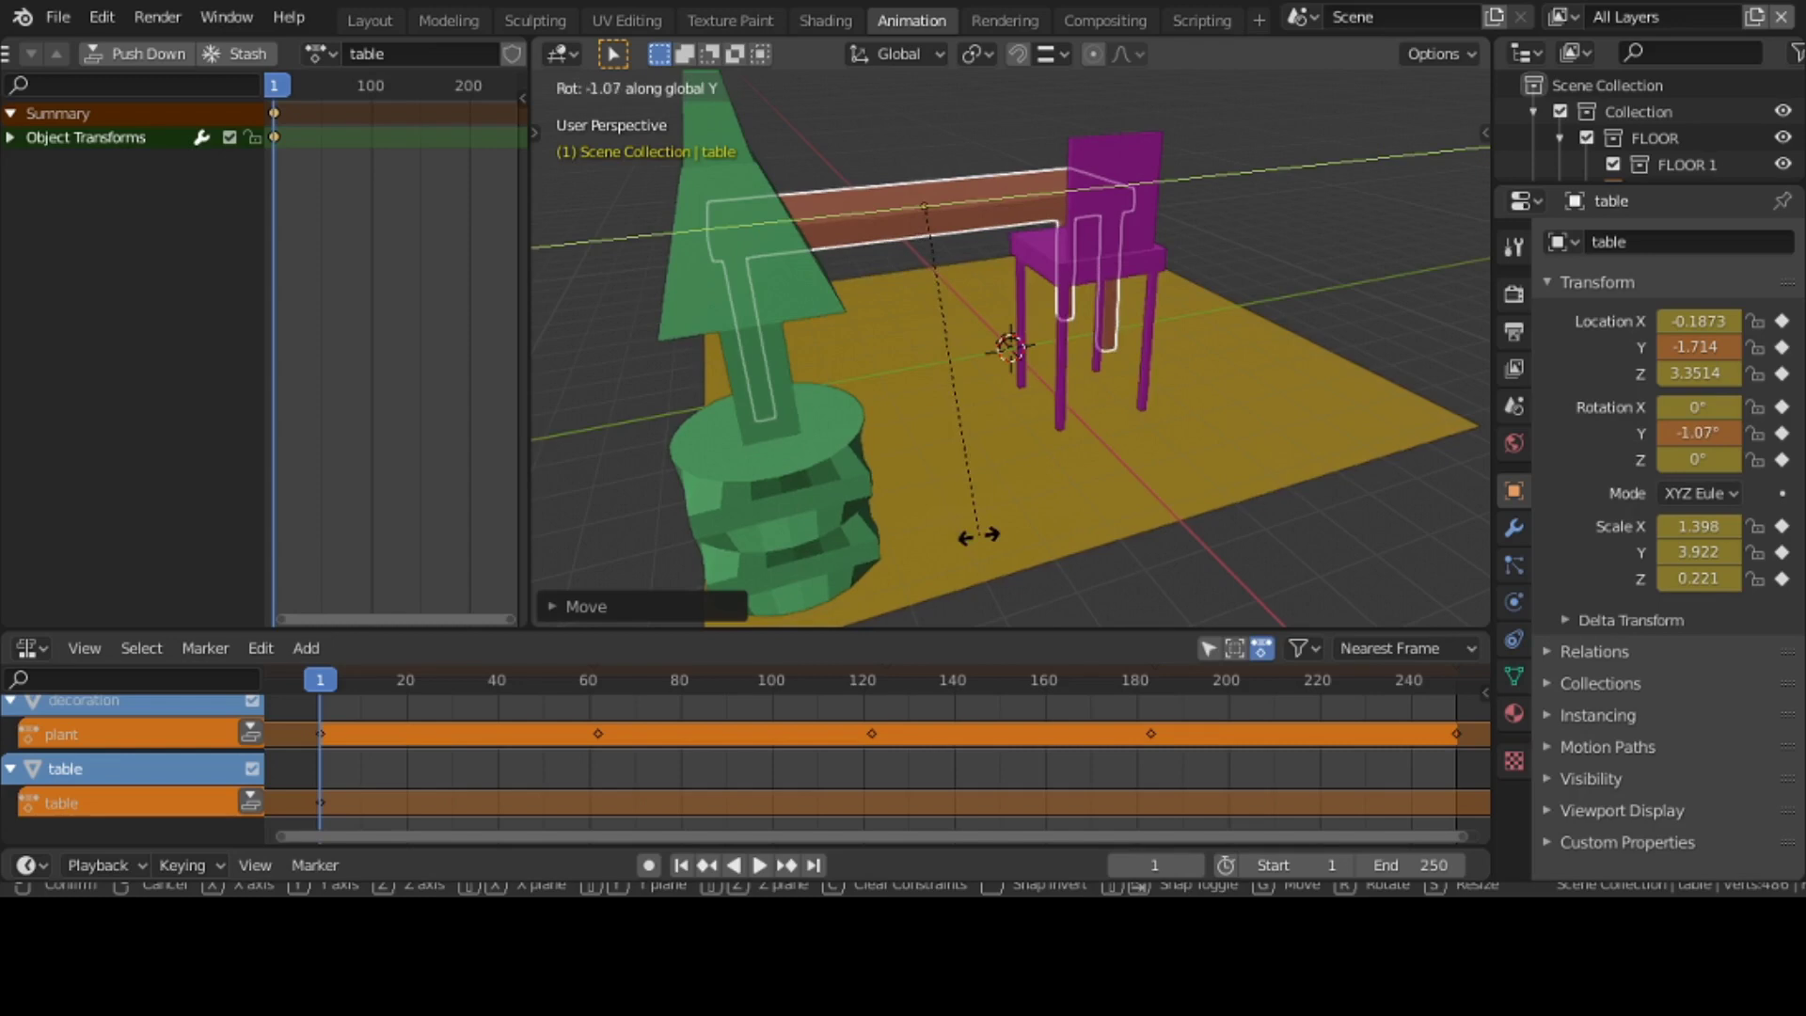
left_click(875, 349)
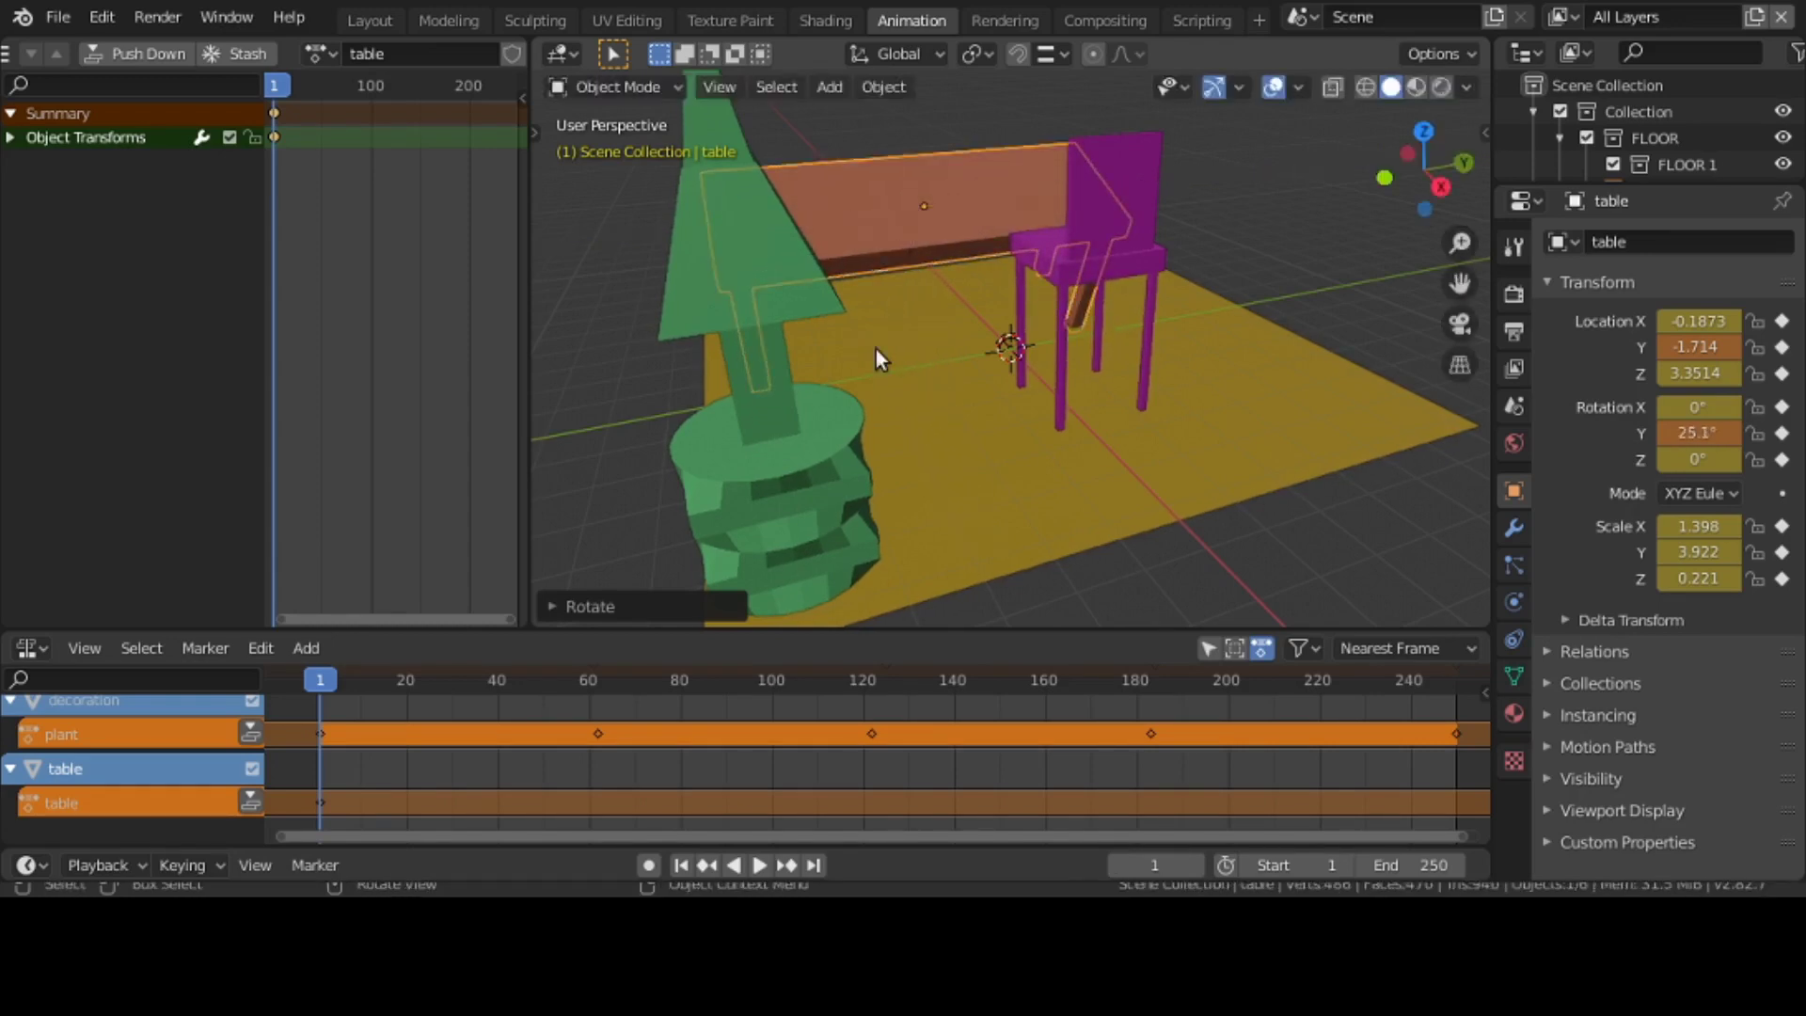
right_click(873, 471)
key("ctrl+z")
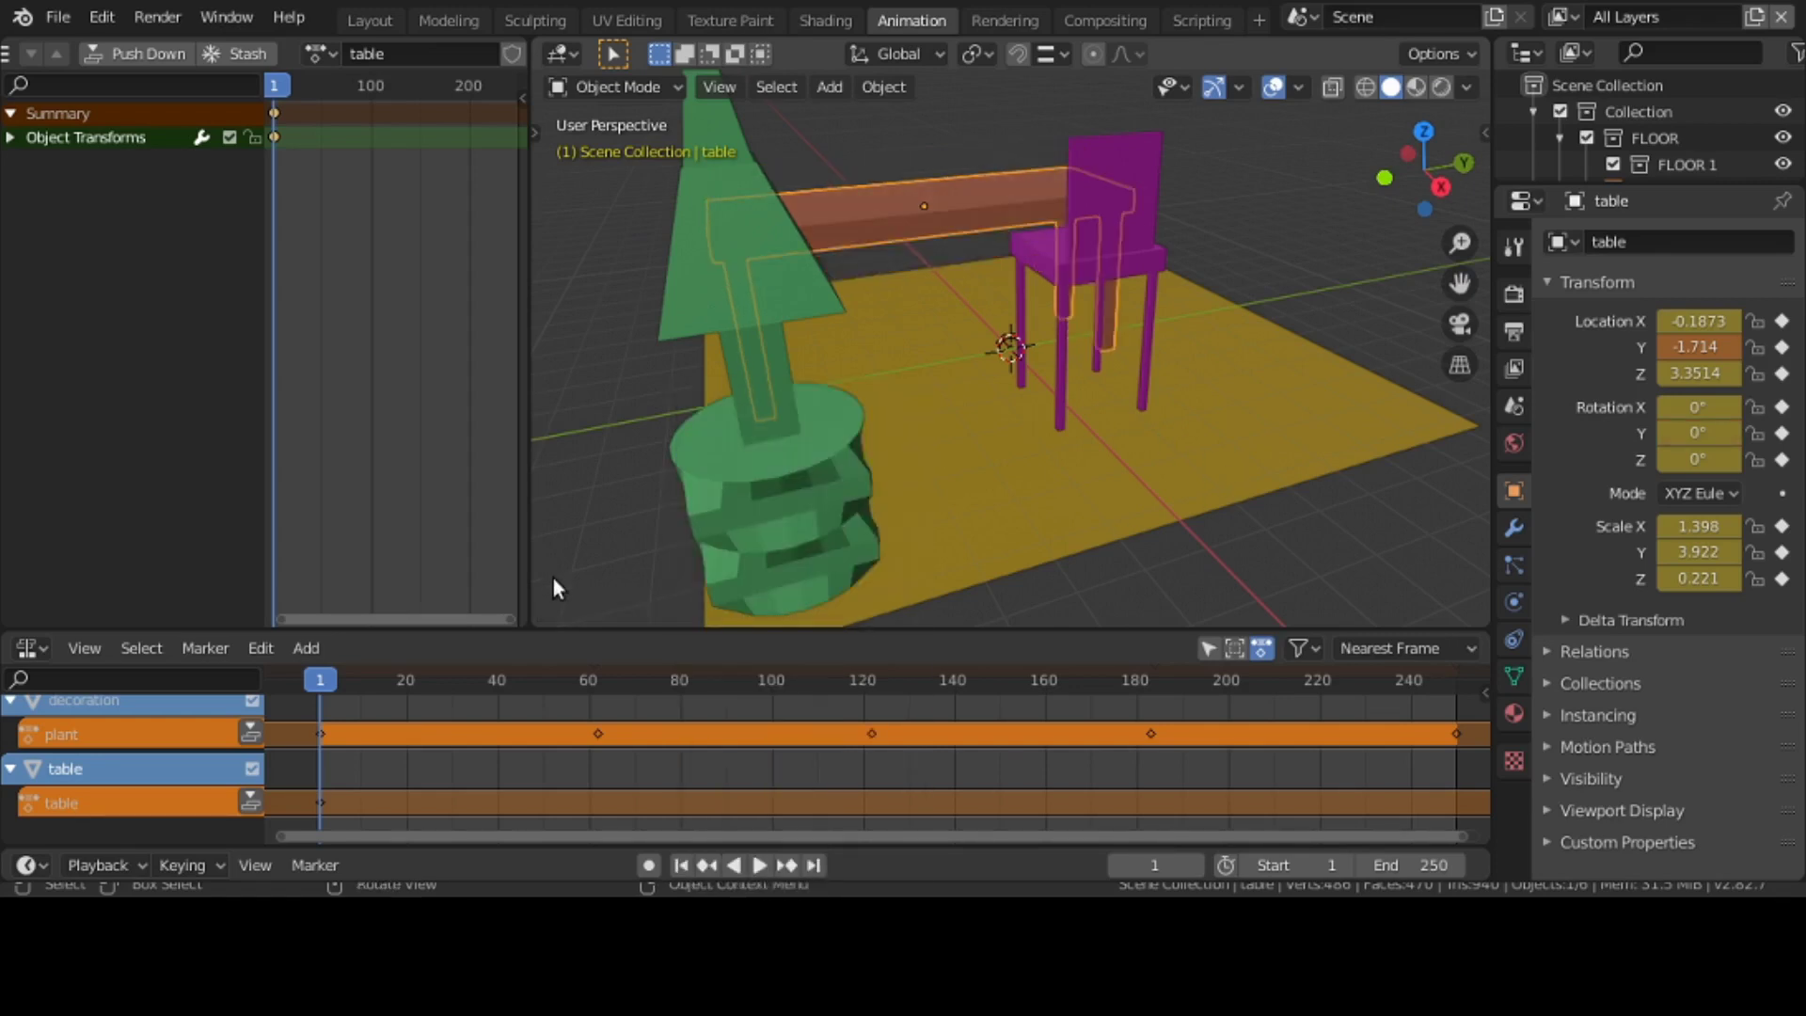
- At frame 64, move the table along the Y axis to a Y location of about -1.58 m
left_click(608, 707)
key("space")
key("space")
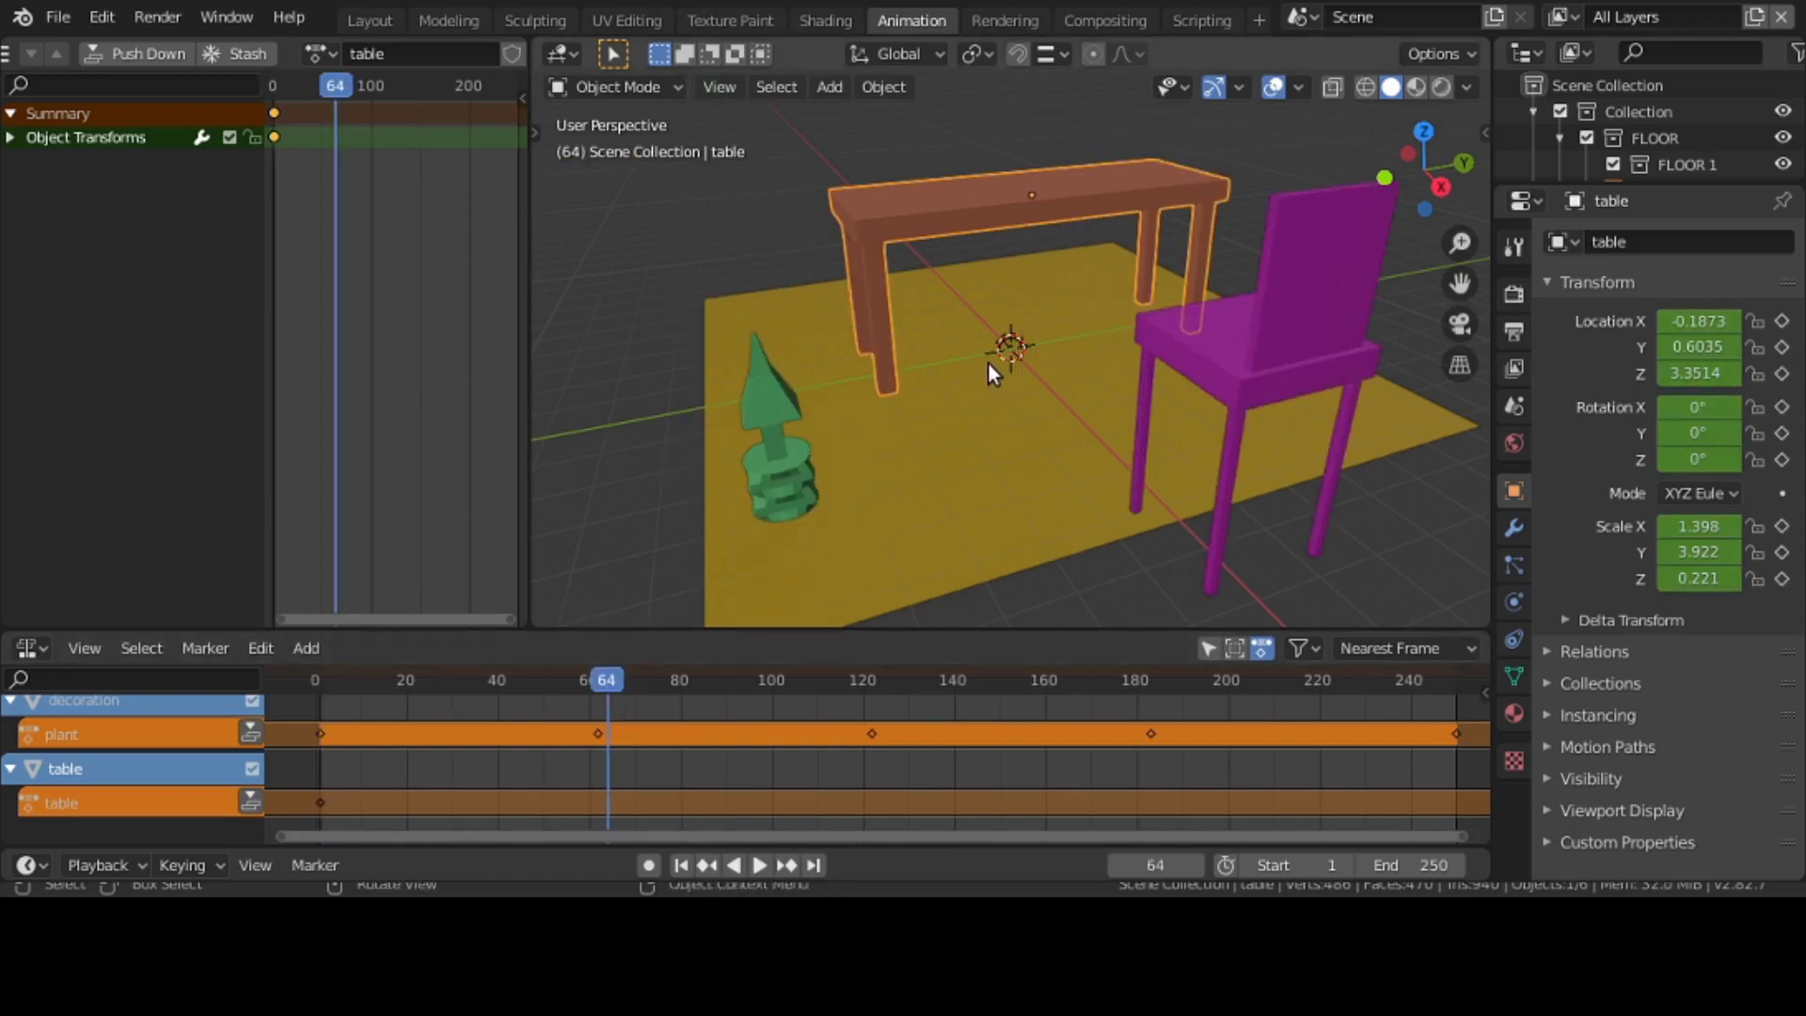
key("g")
key("y")
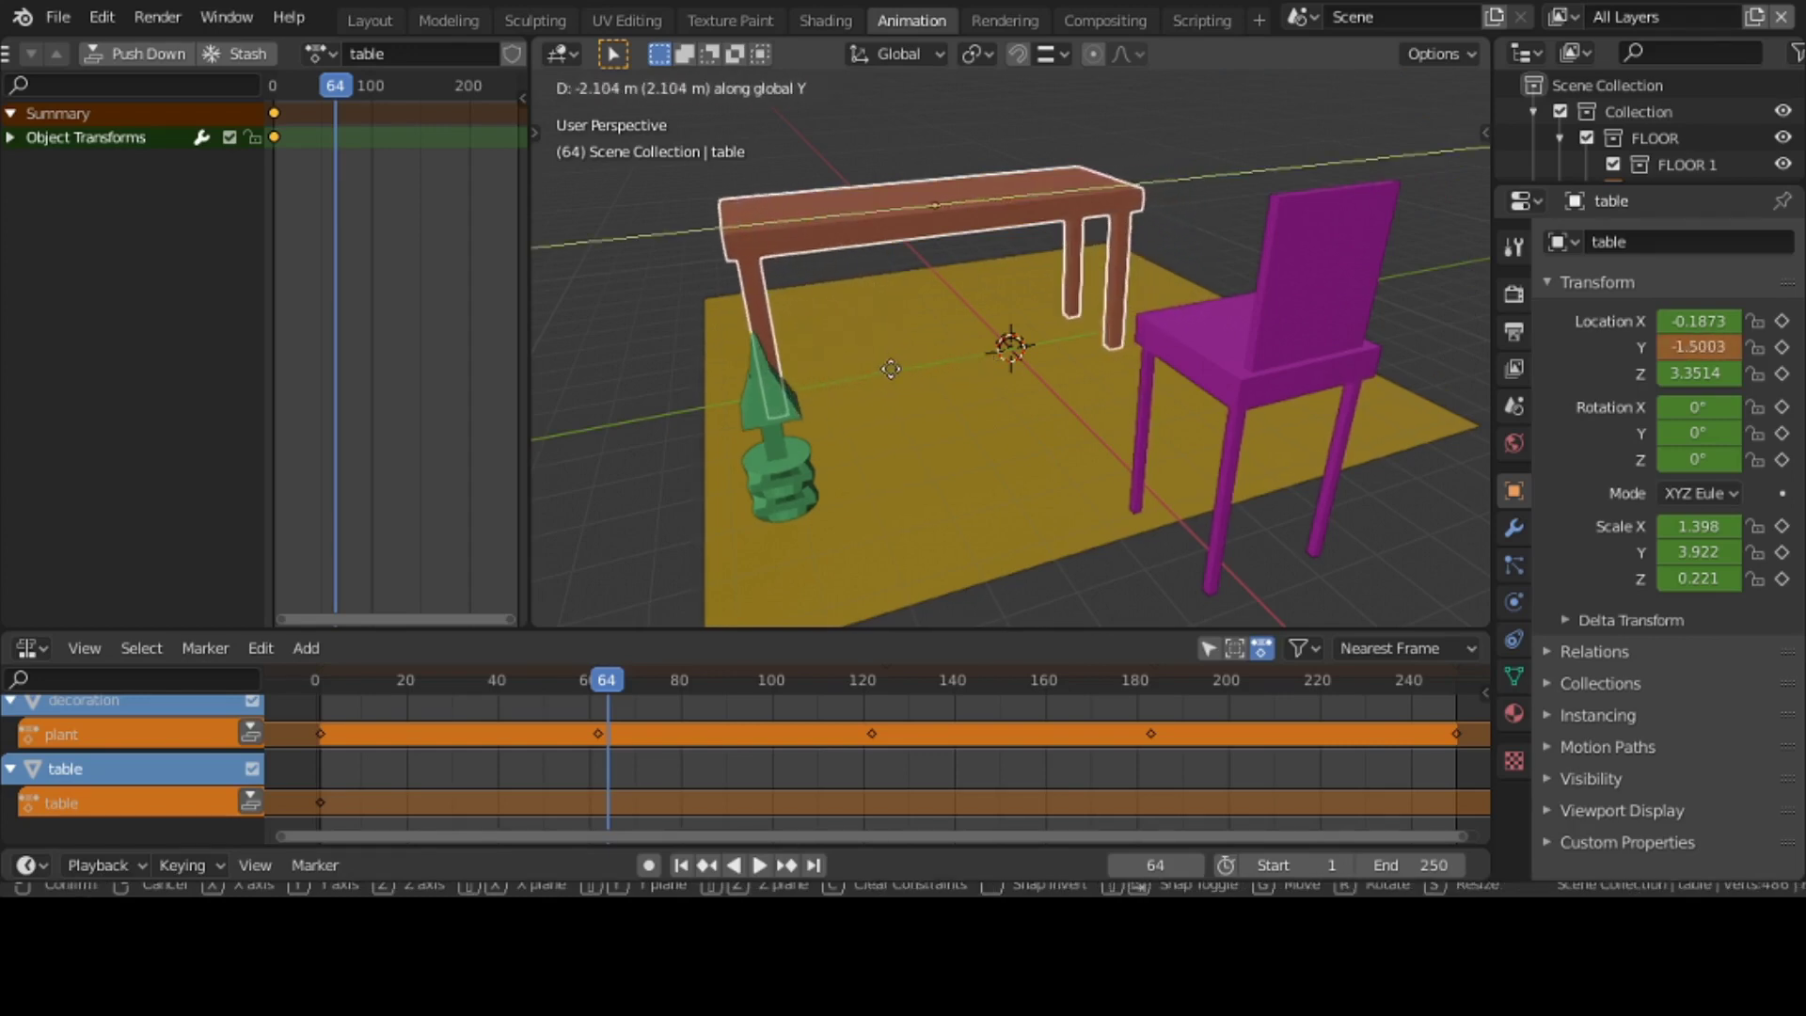
left_click(891, 378)
- Rotate the table around the global Y axis to about -21.9° and keyframe its location, rotation and scale at frame 64
key("r")
key("y")
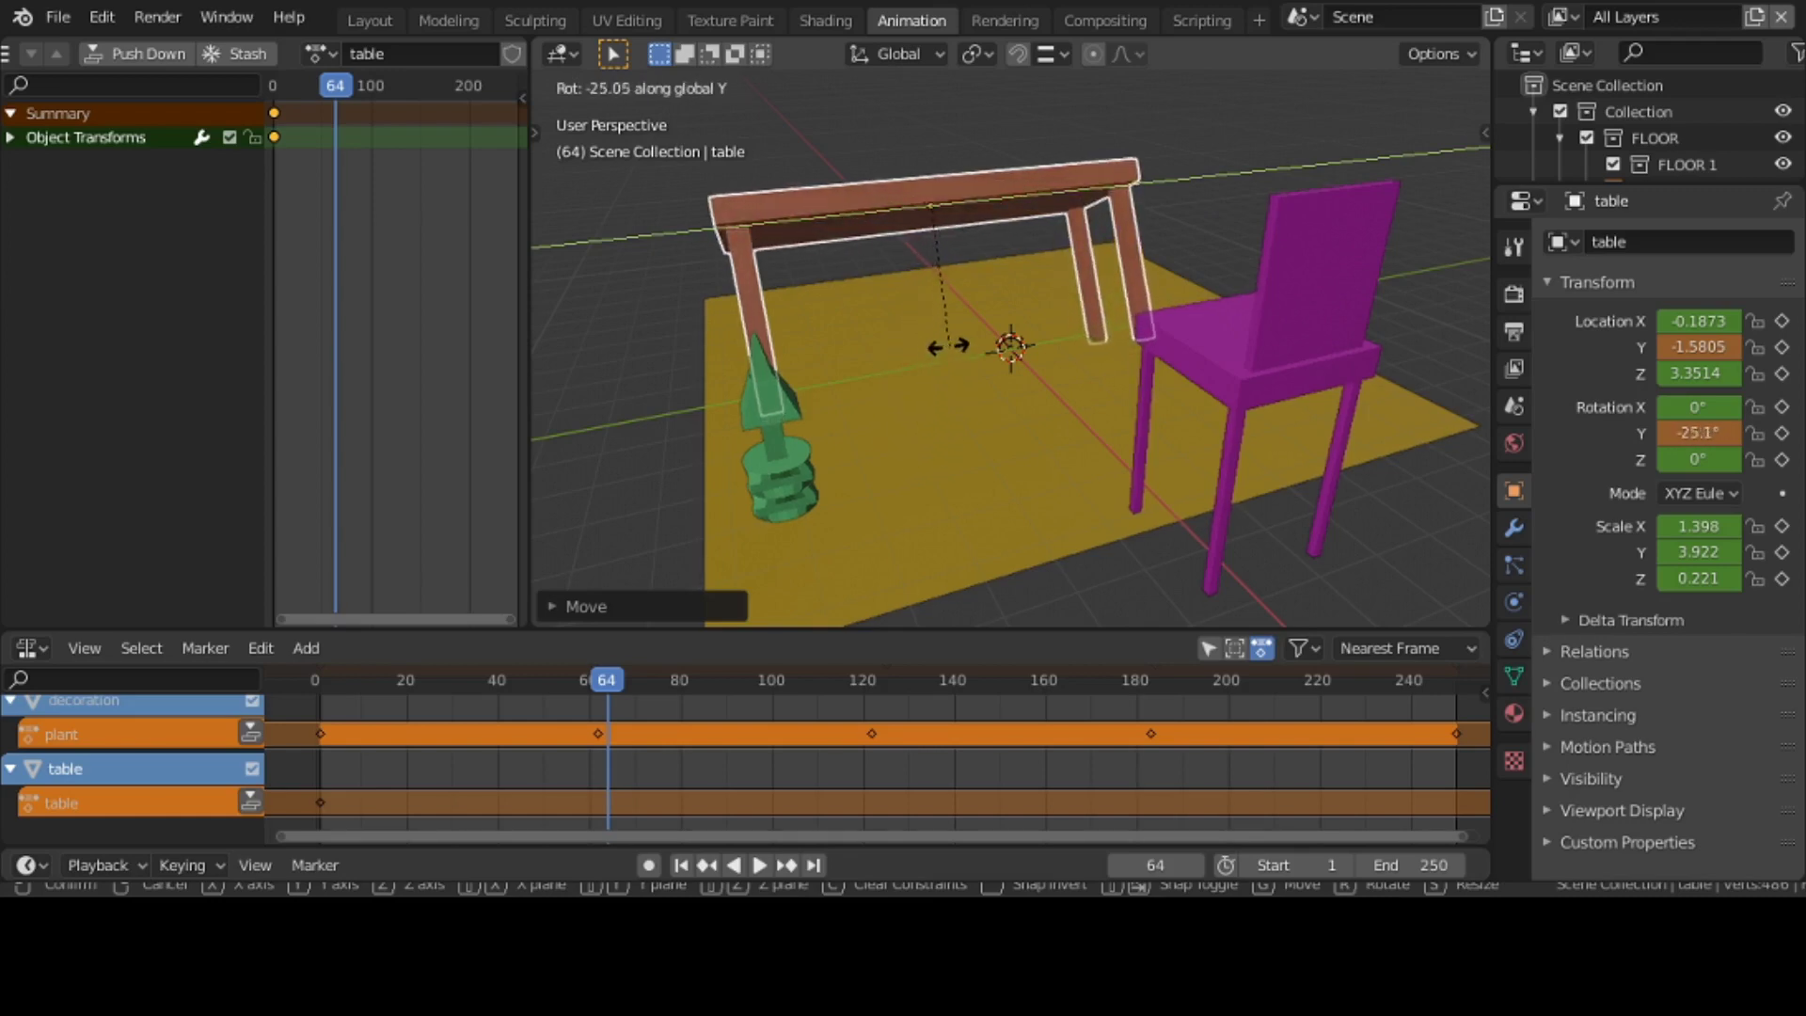
left_click(943, 380)
key("i")
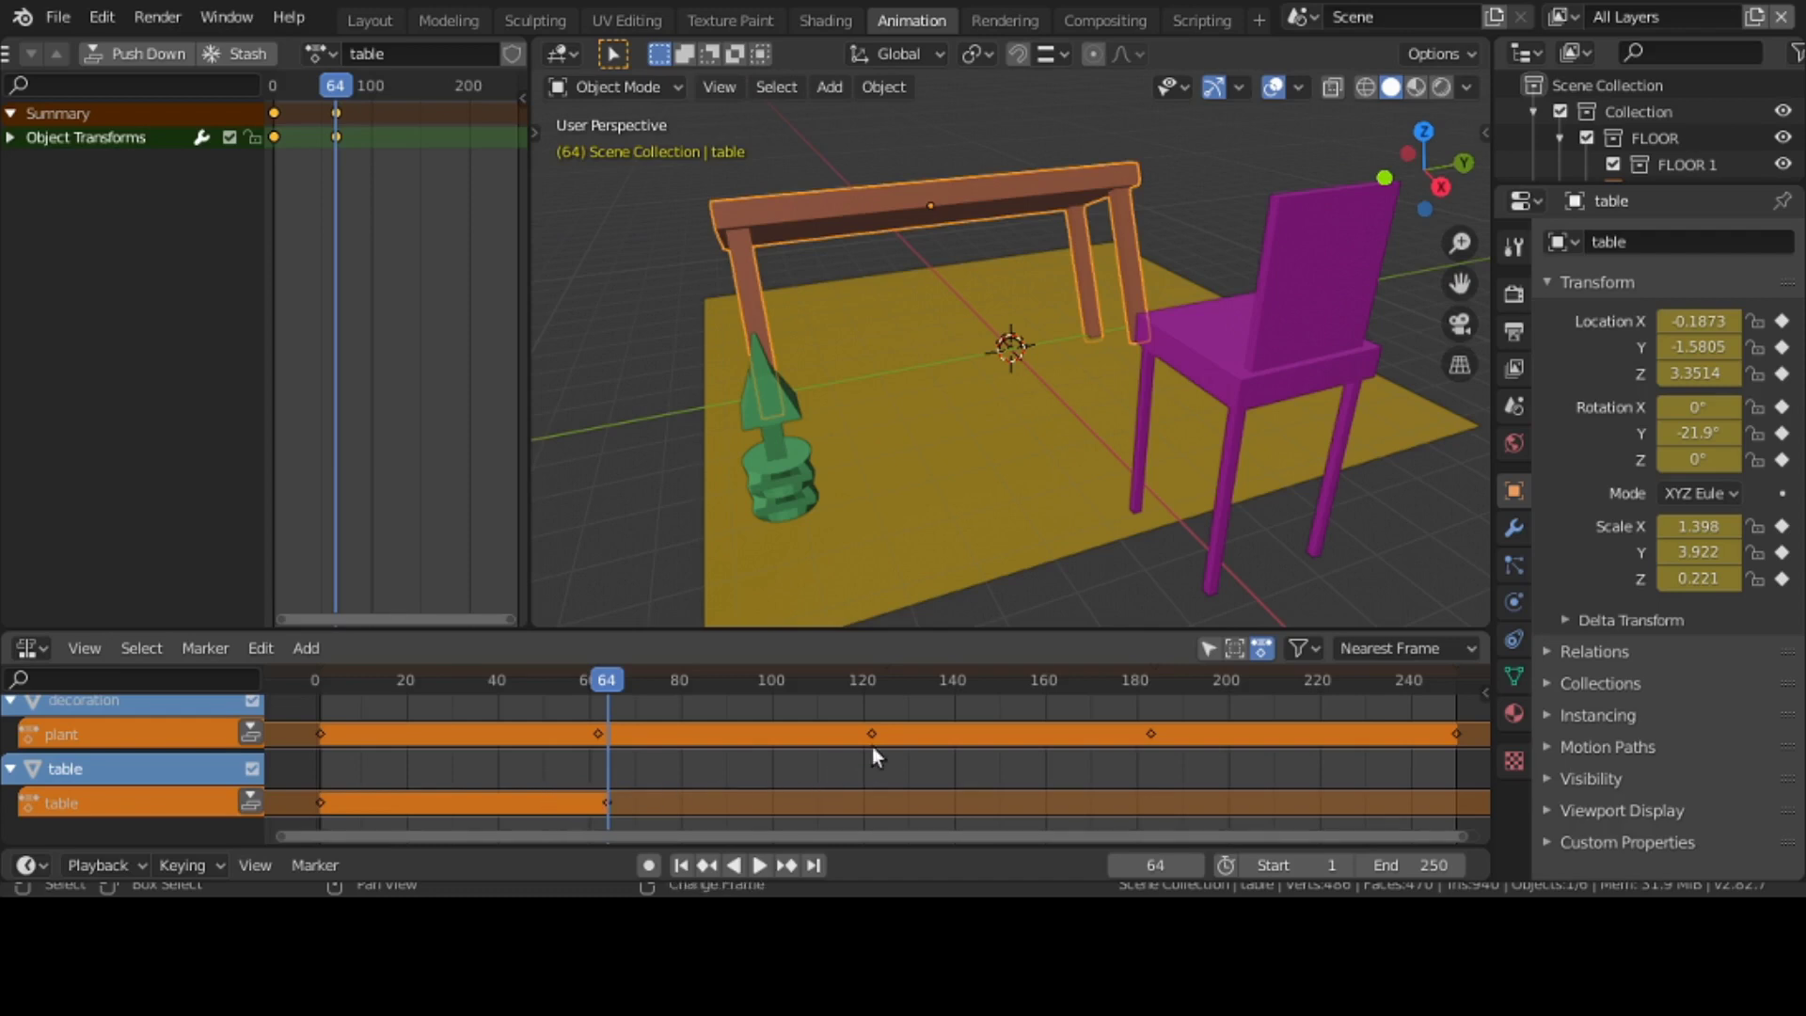
- At frame 122, shrink the table uniformly to an X scale of about 0.766 and move it along Y to about -3.58 m
left_click(873, 697)
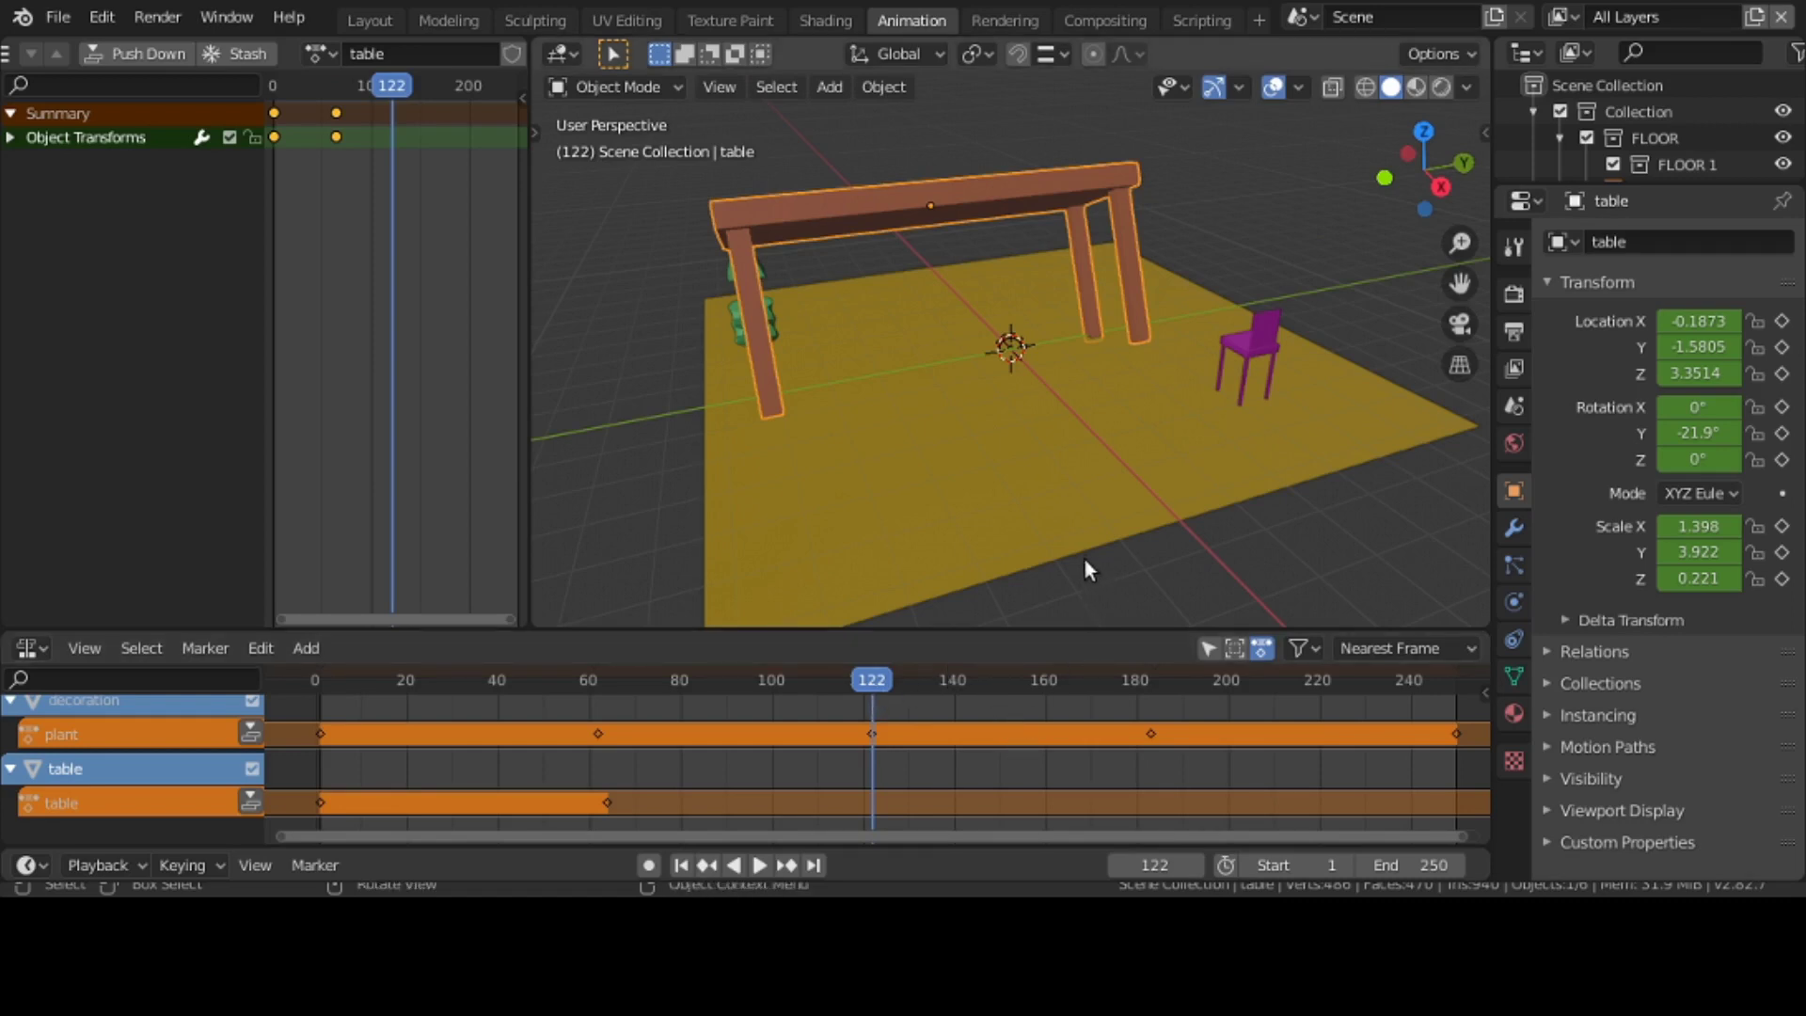
key("s")
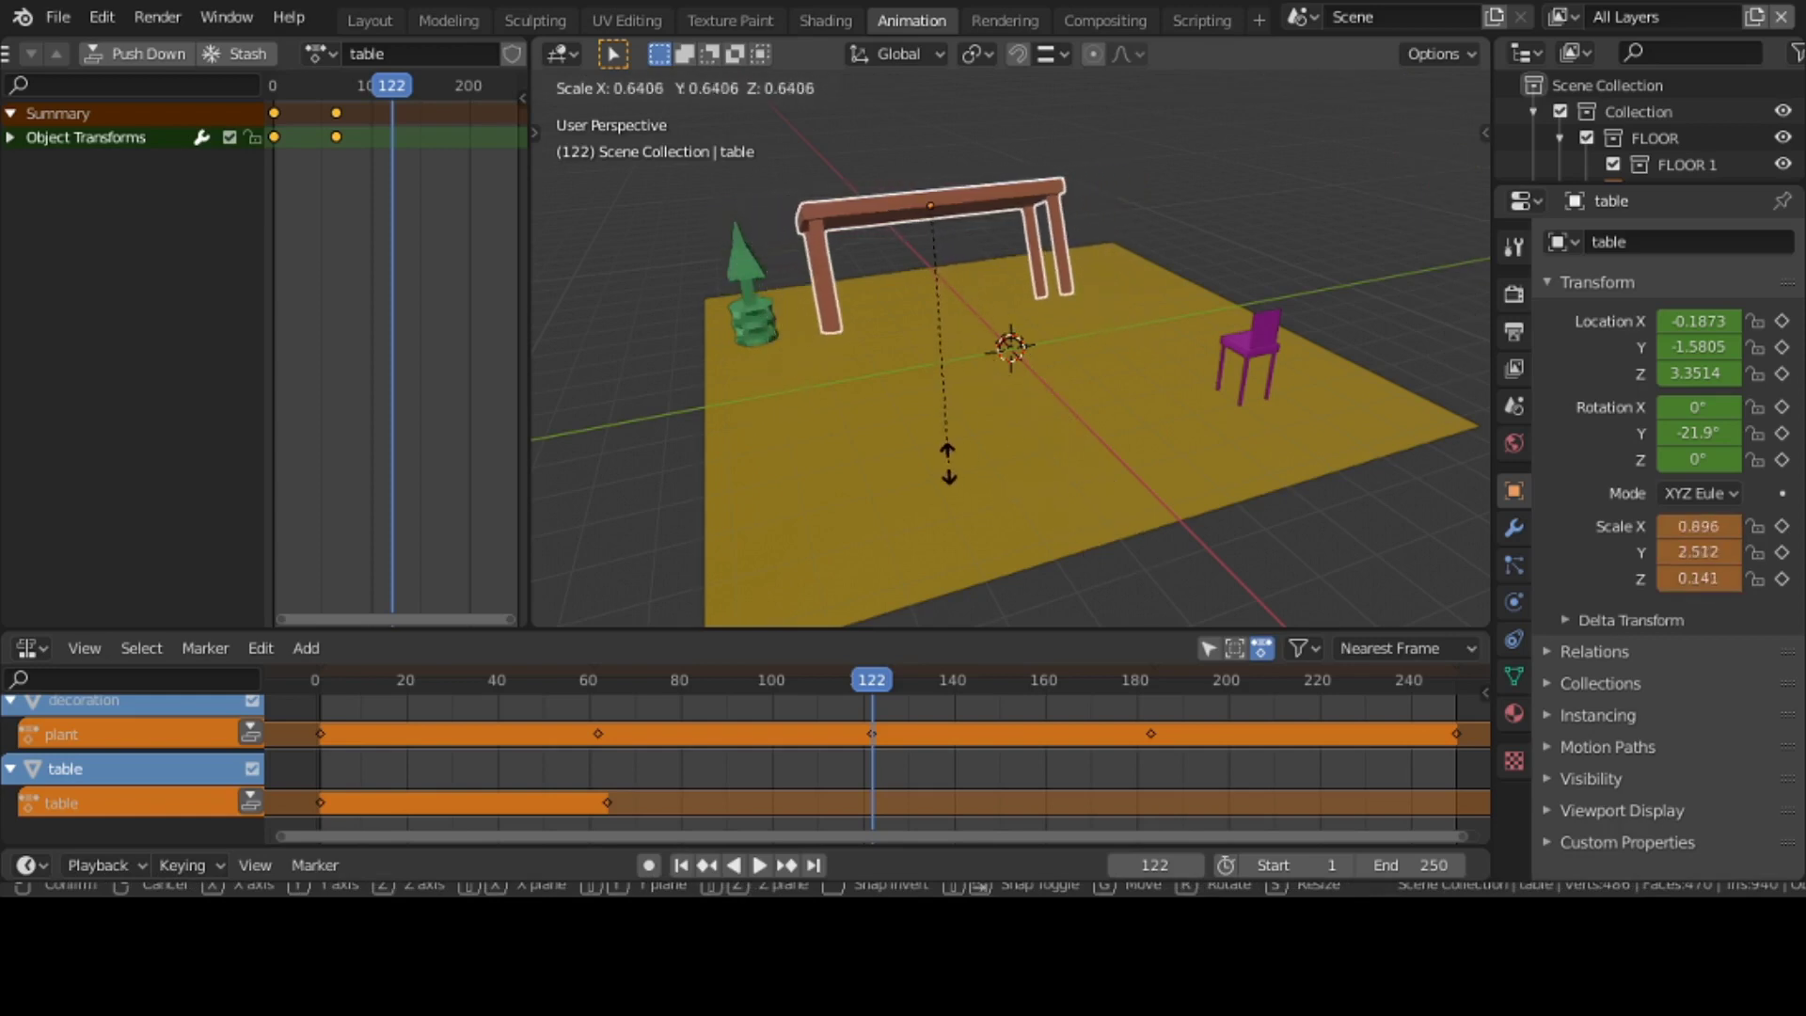
left_click(938, 428)
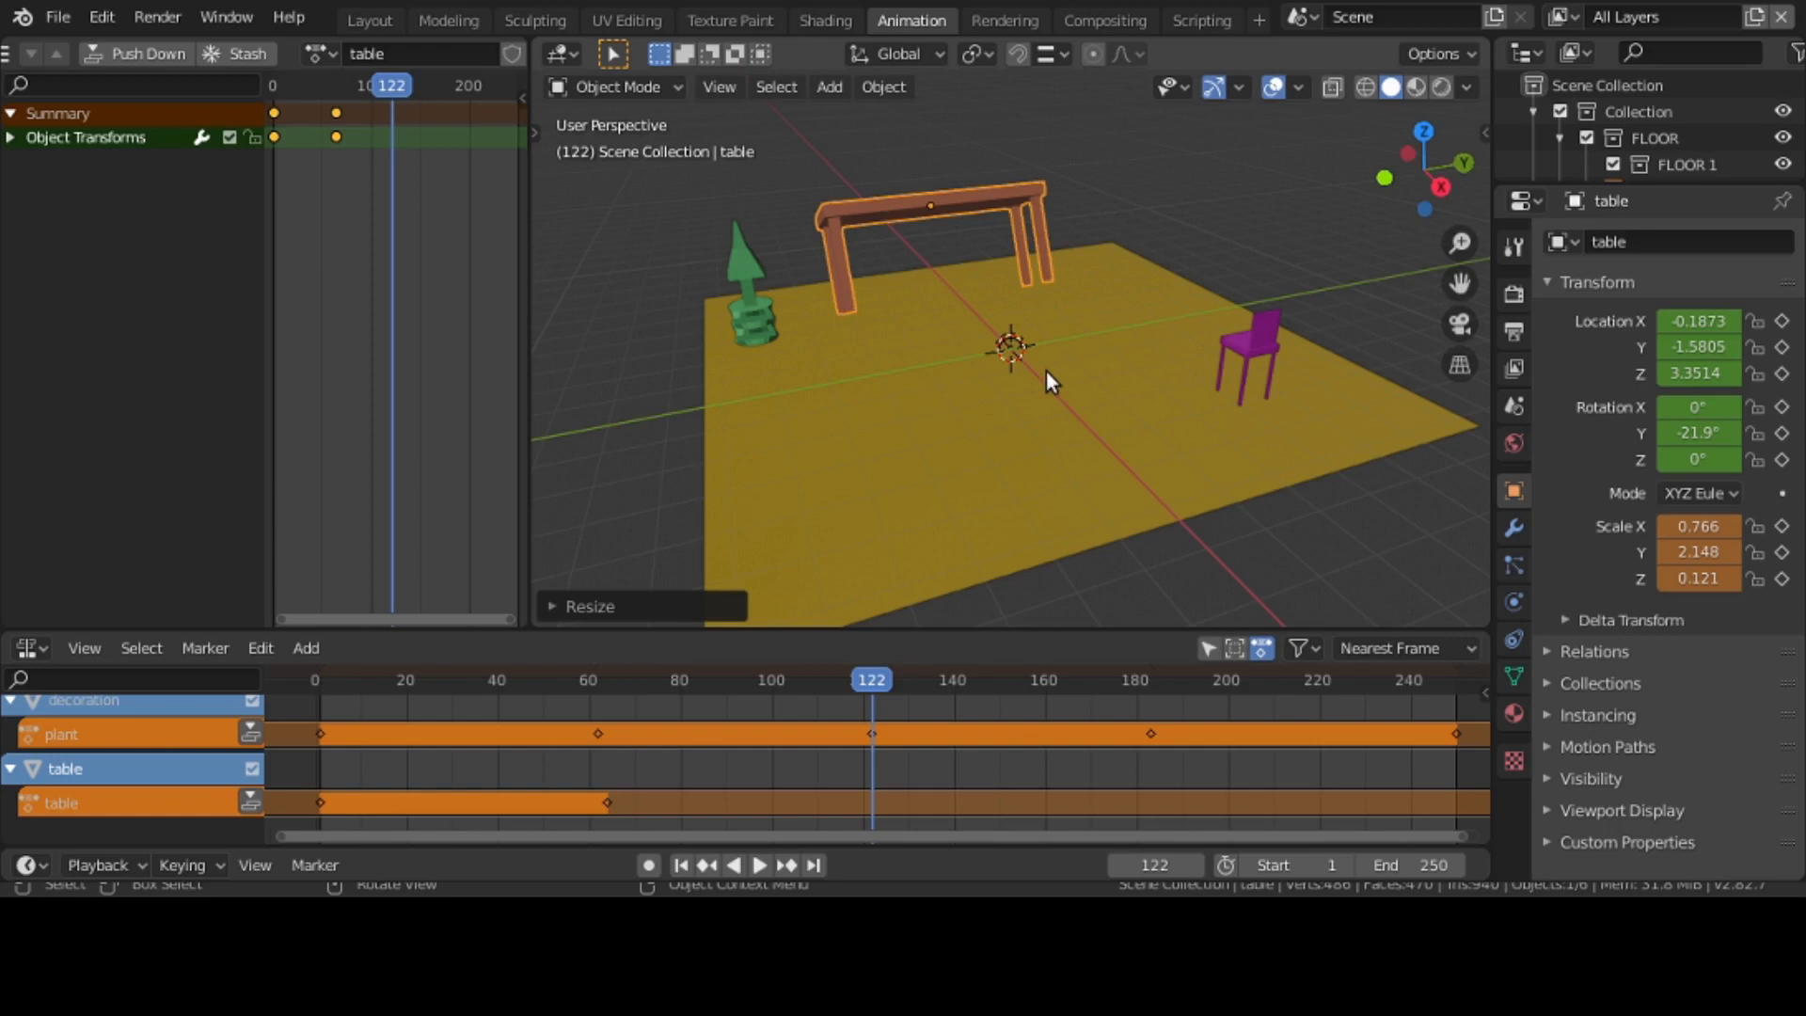
key("g")
key("y")
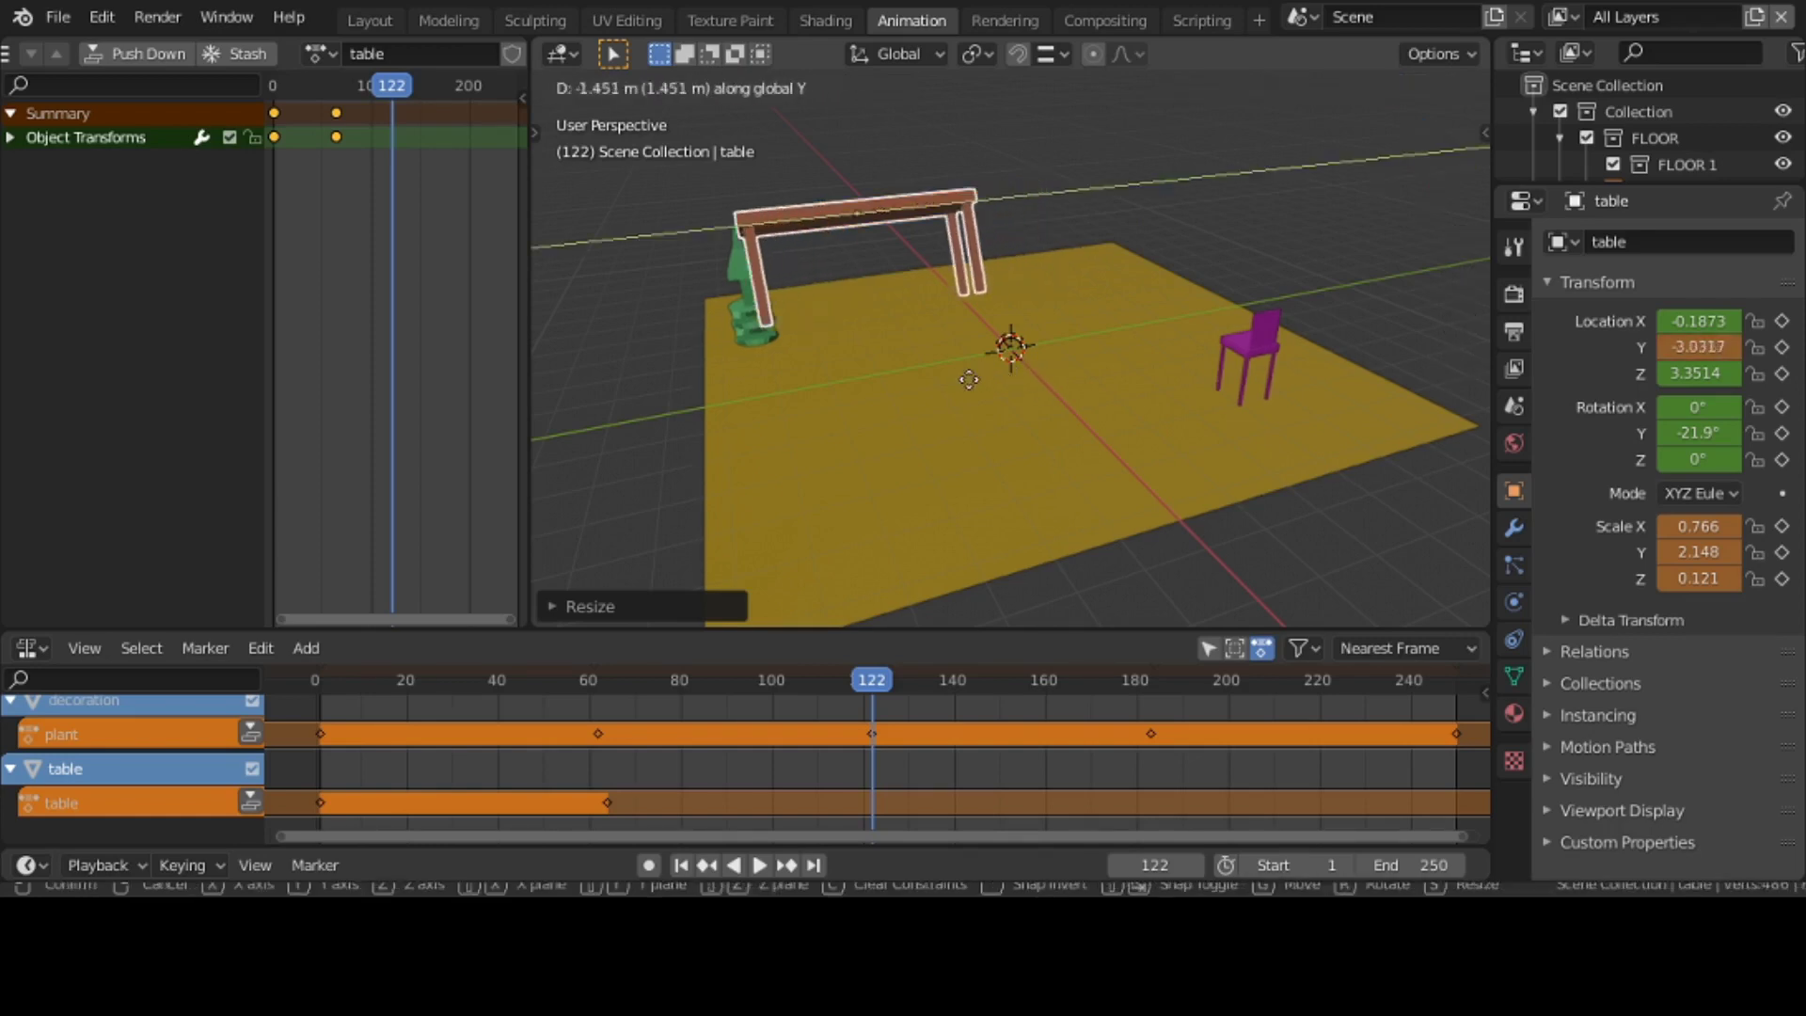
left_click(944, 384)
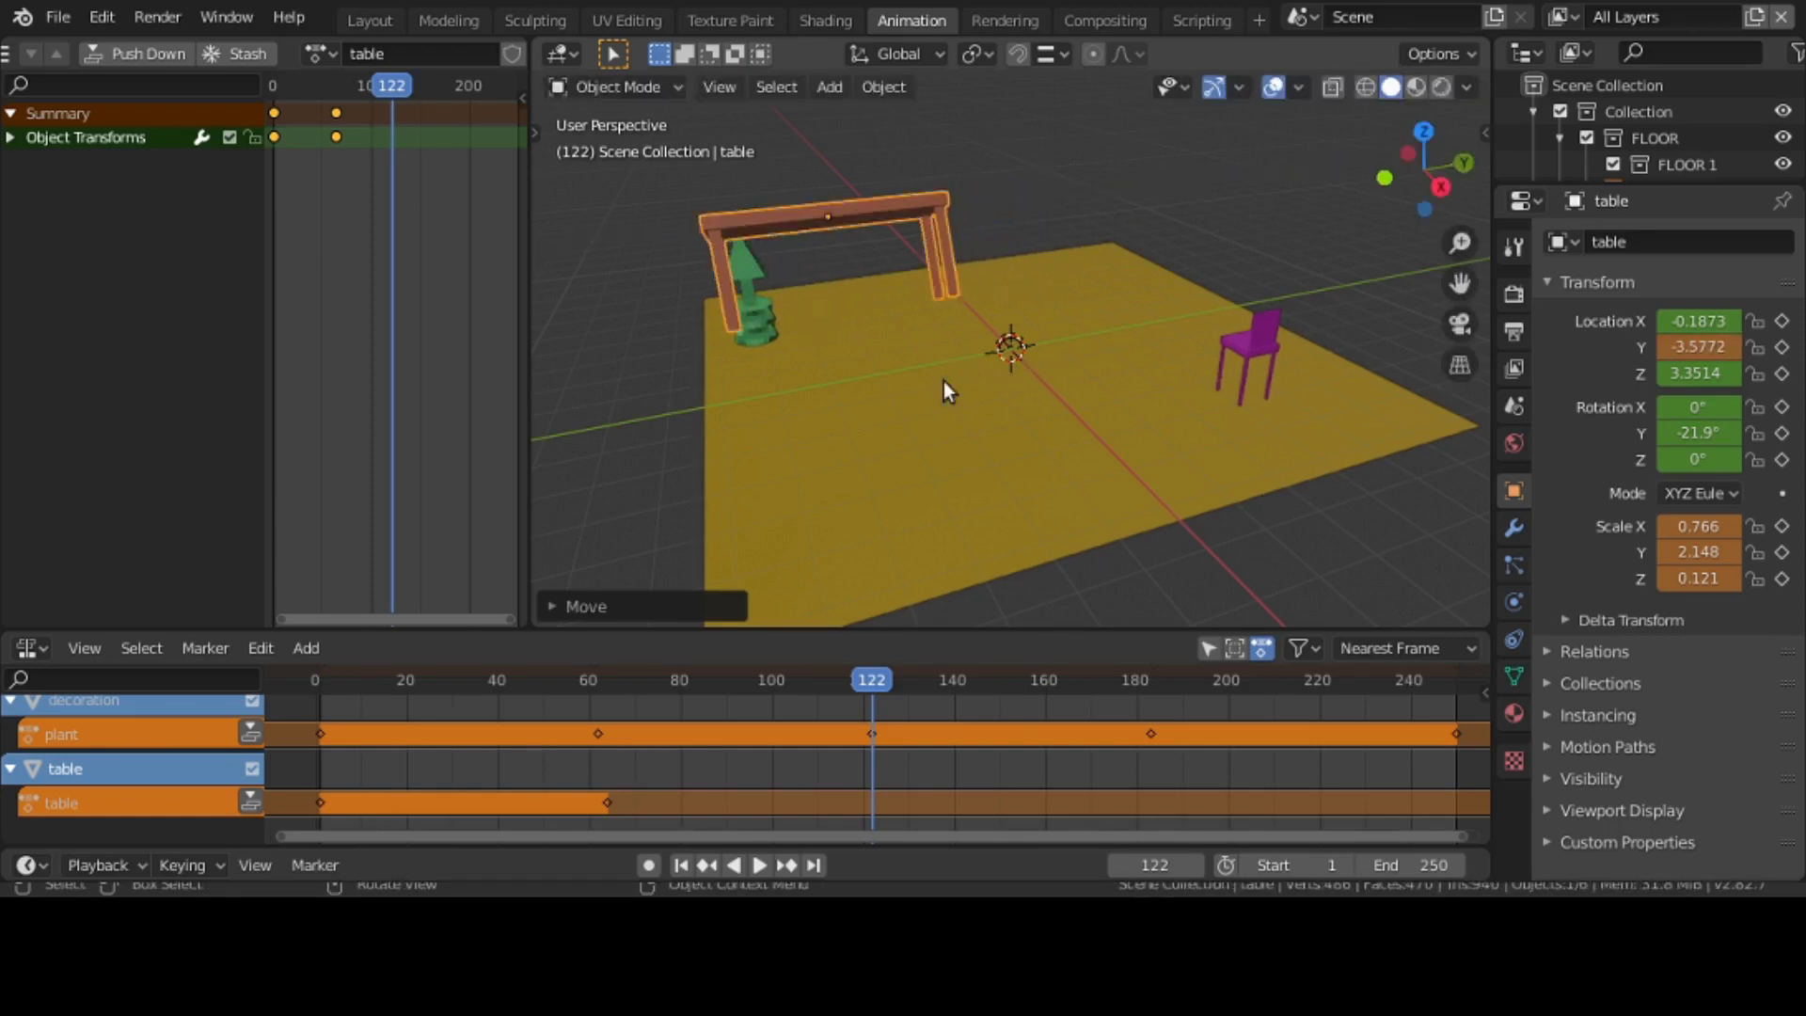
- Rotate the table around the global Y axis to about 34.5° and keyframe its location, rotation and scale at frame 122
key("r")
key("y")
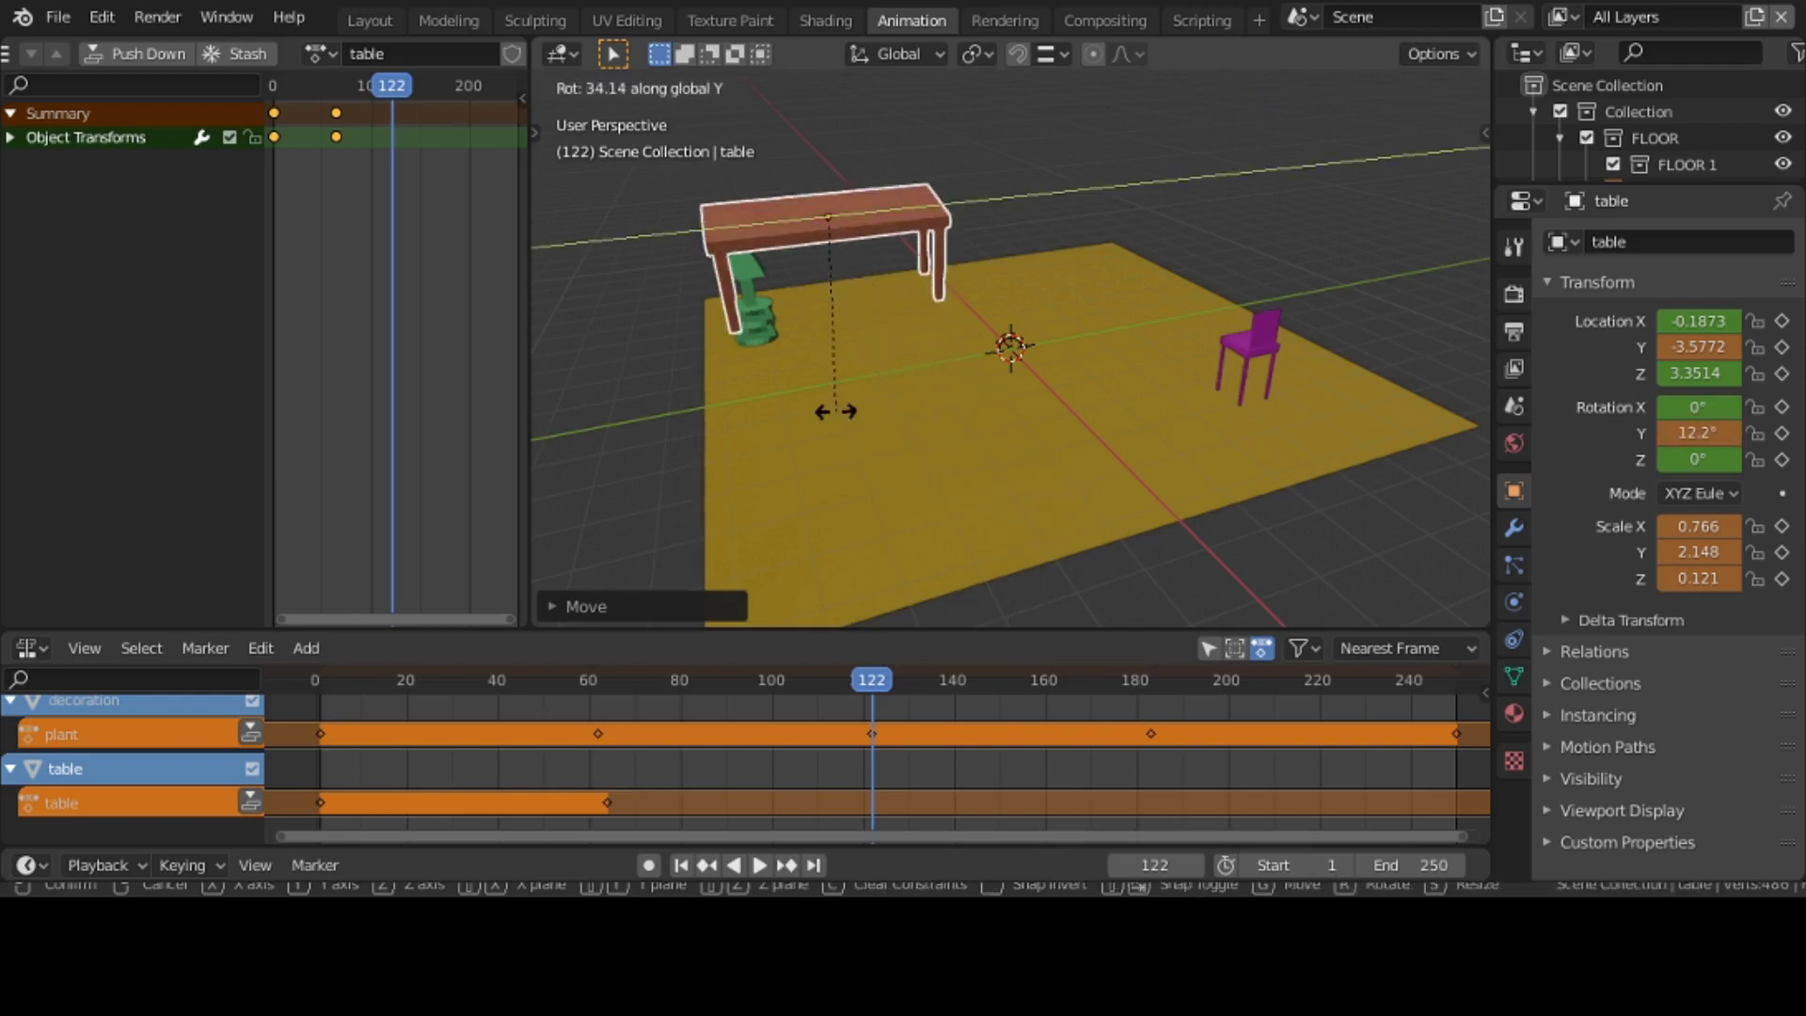
left_click(770, 375)
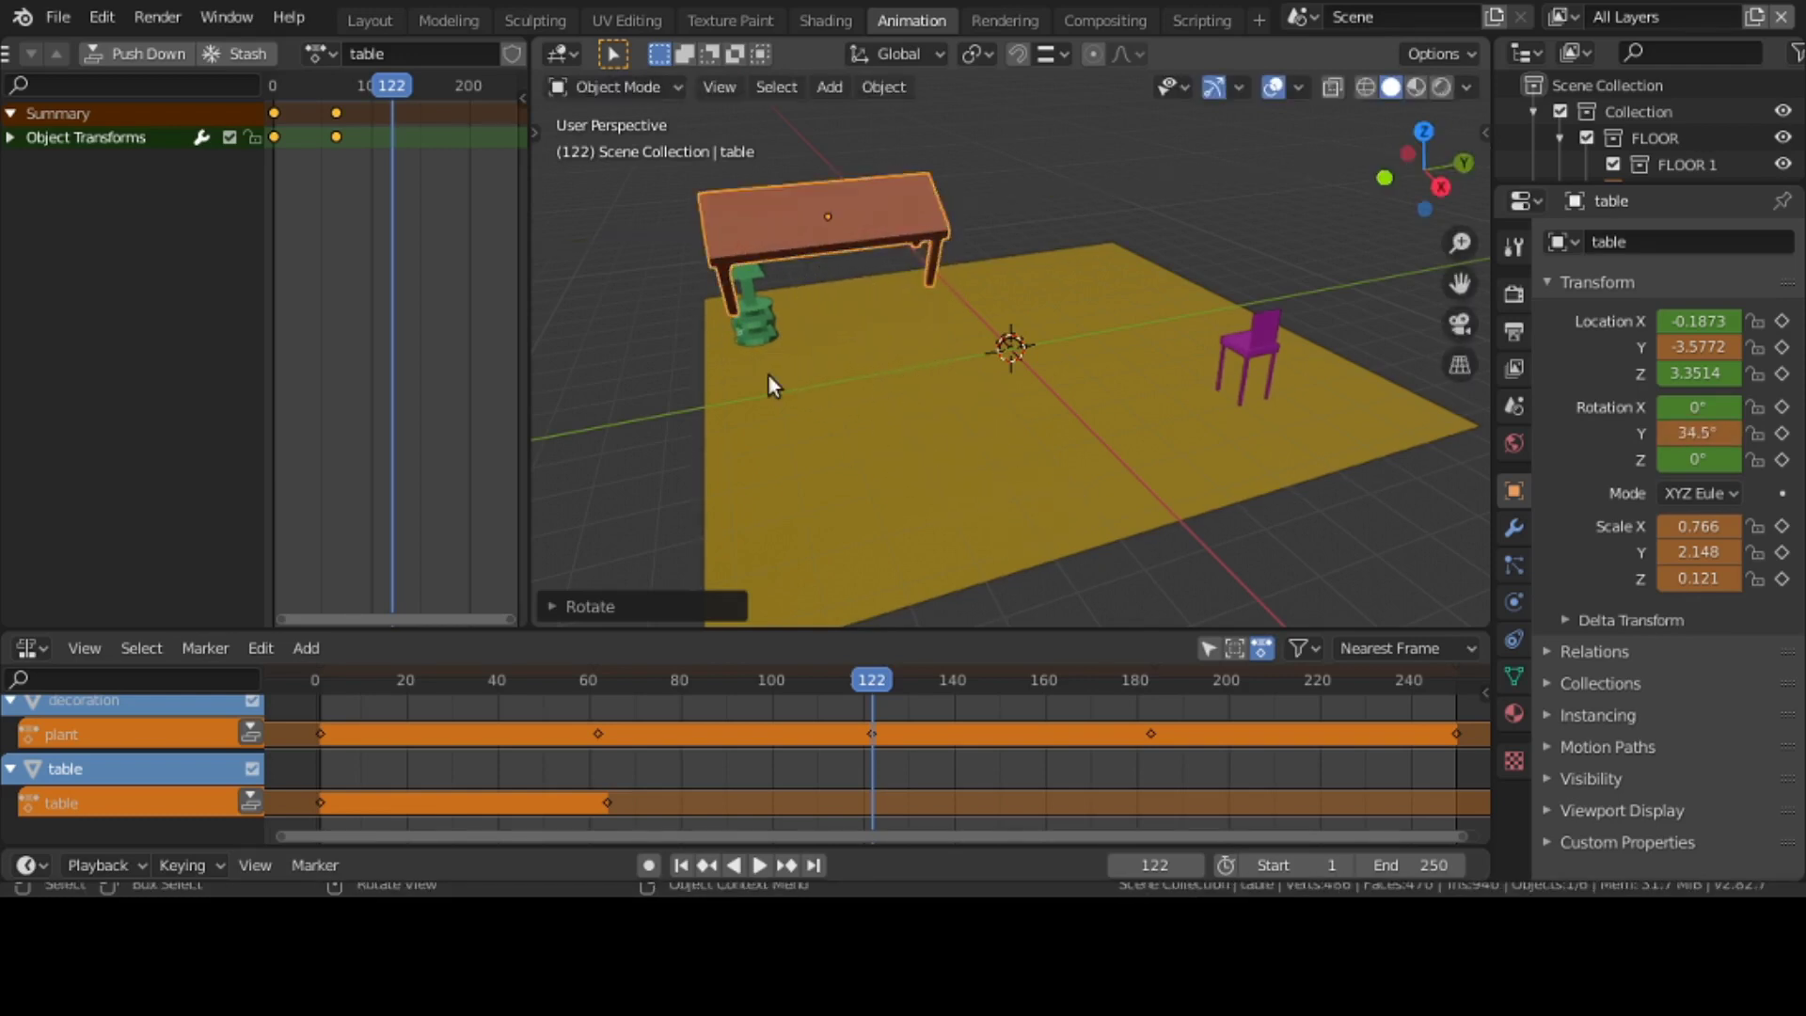
key("i")
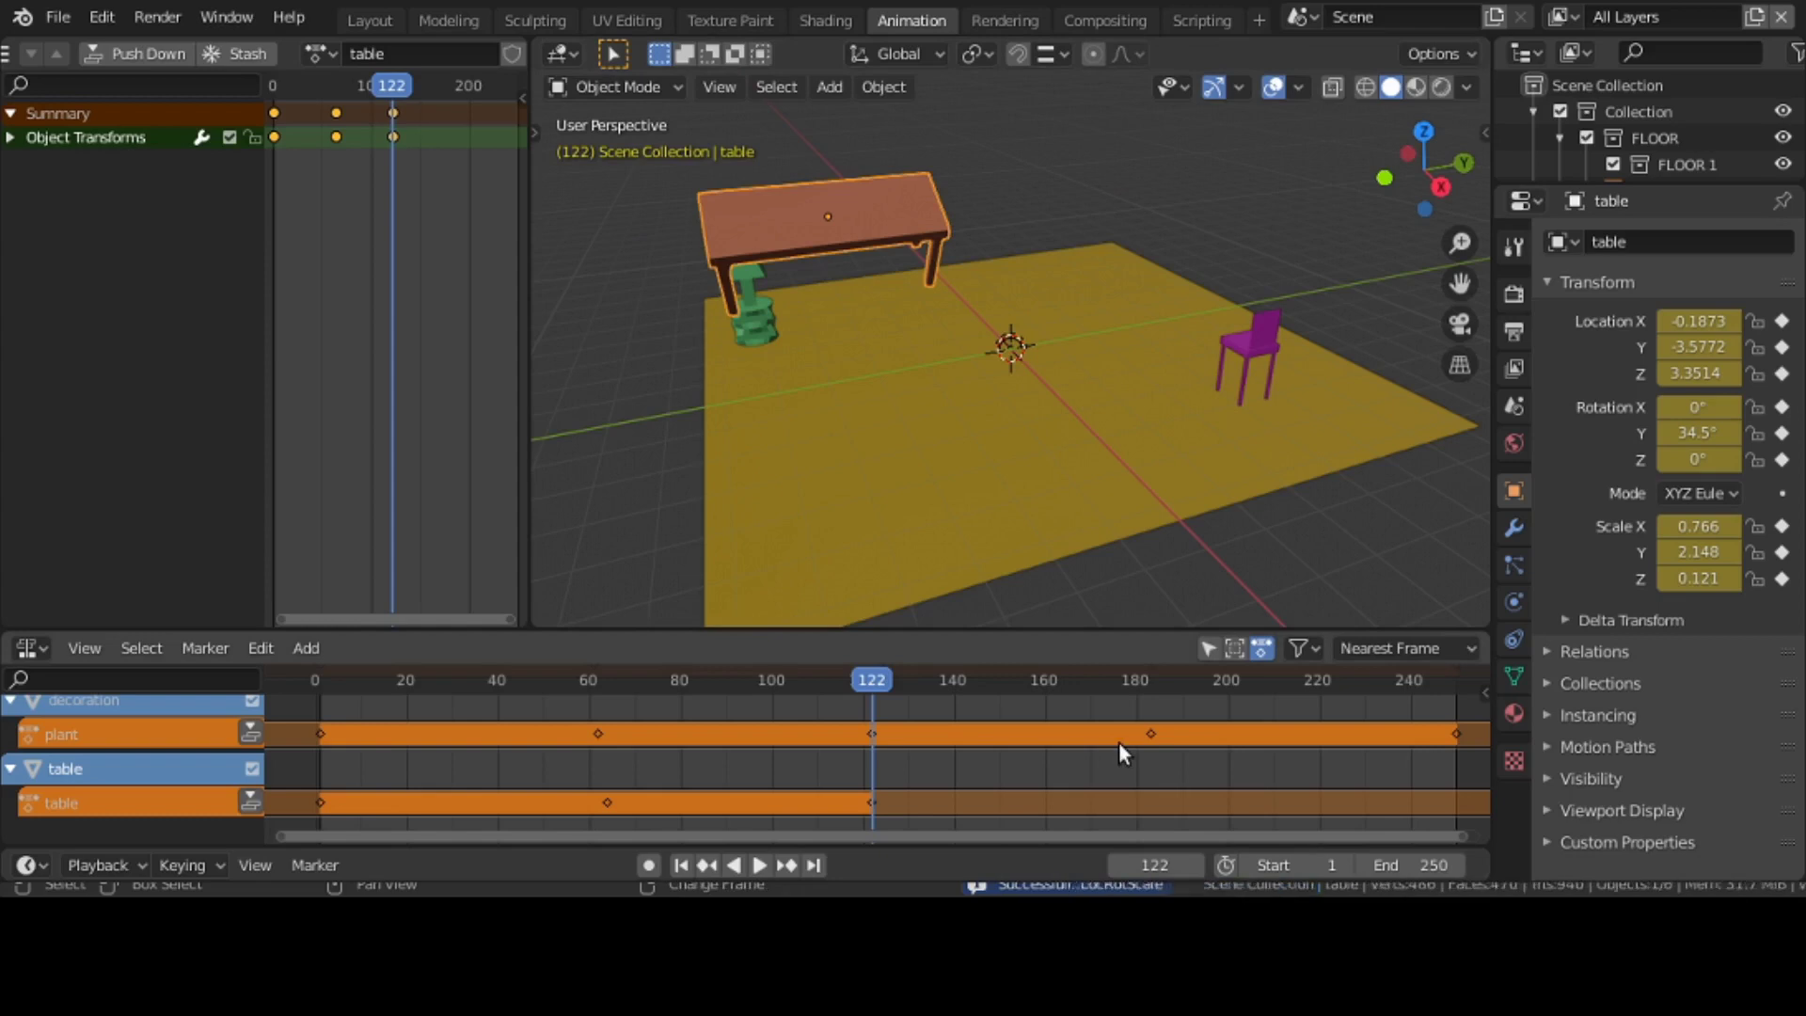
- At frame 183, move the table along Y to about 0.83 m and rotate it around global Y to about -34.7°
right_click(1149, 775)
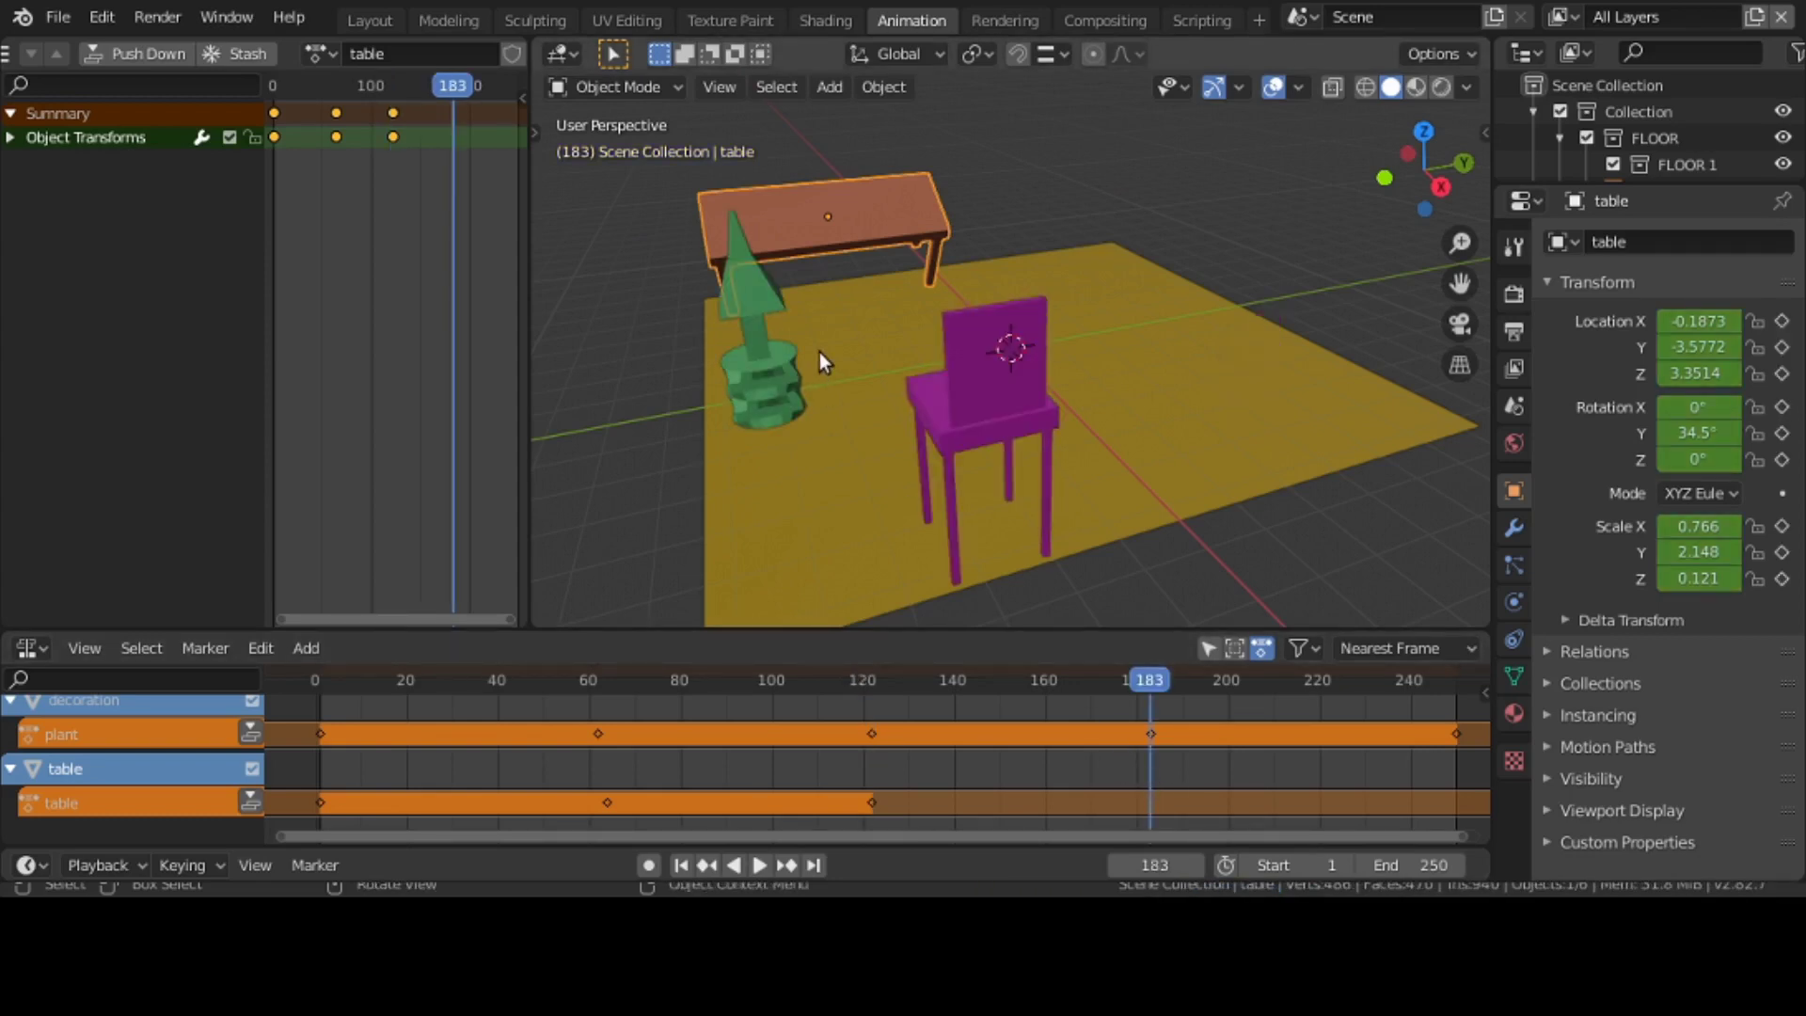
key("g")
key("y")
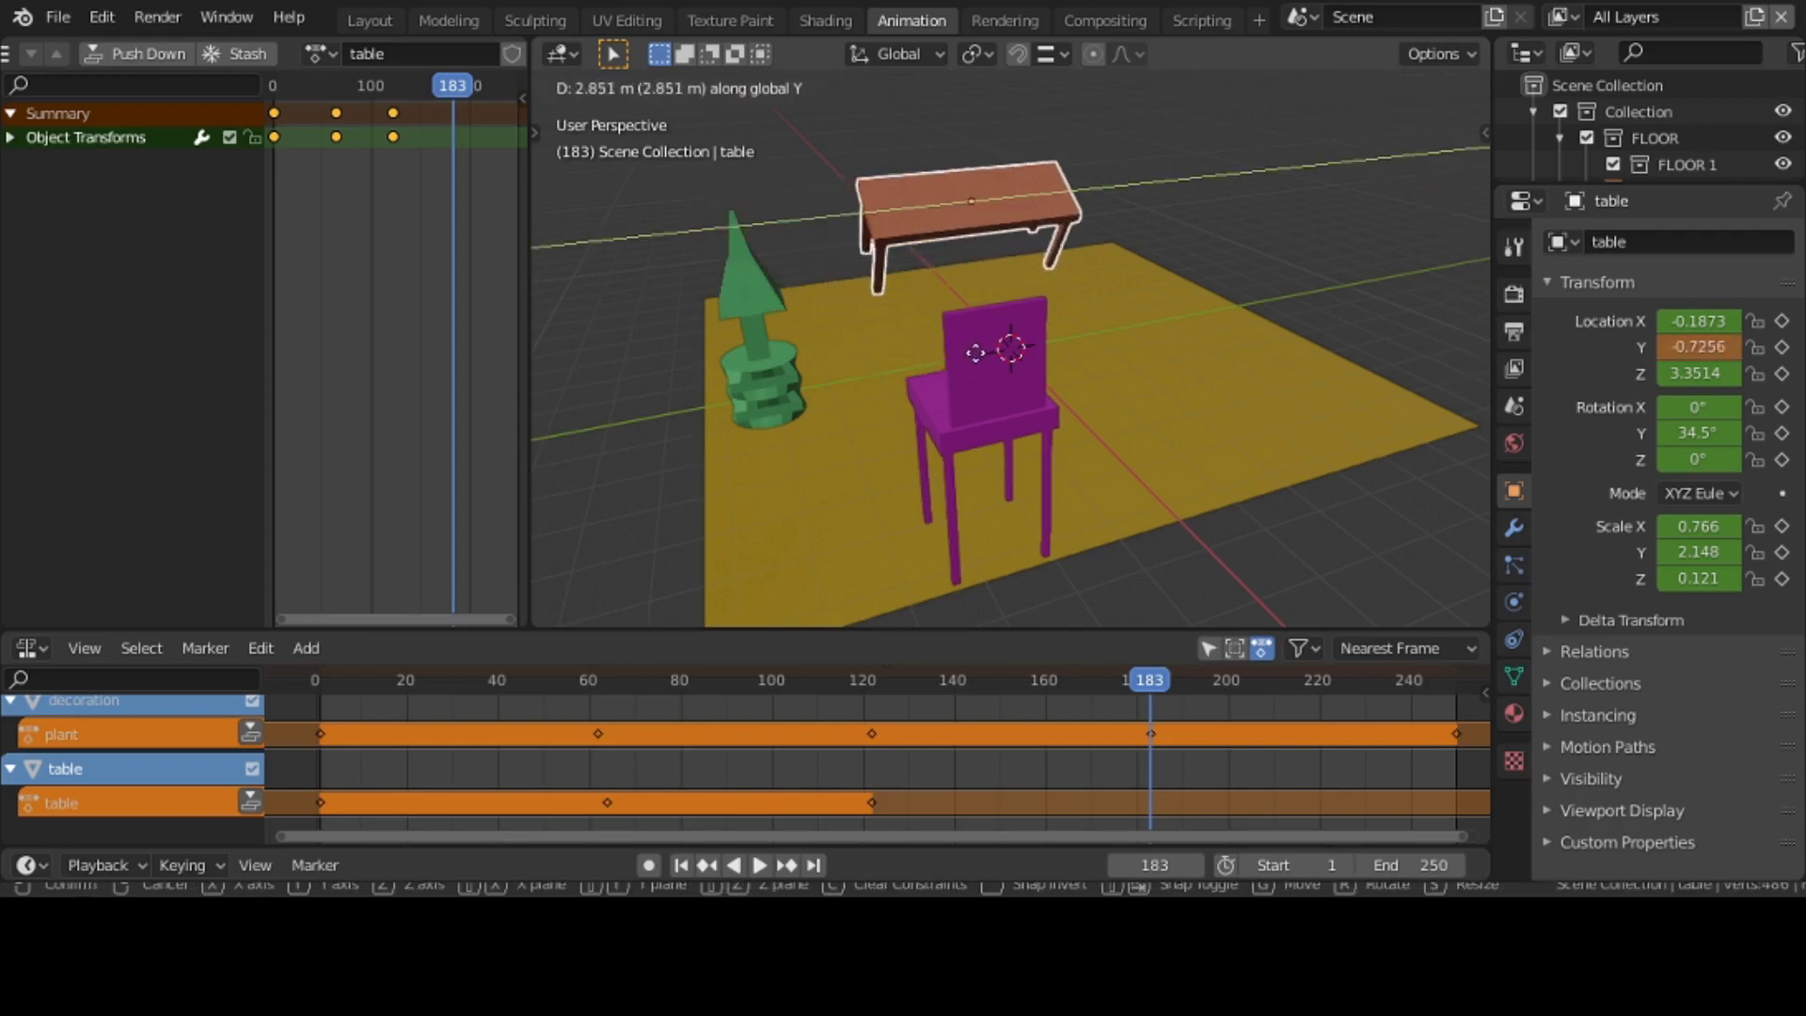
left_click(1035, 352)
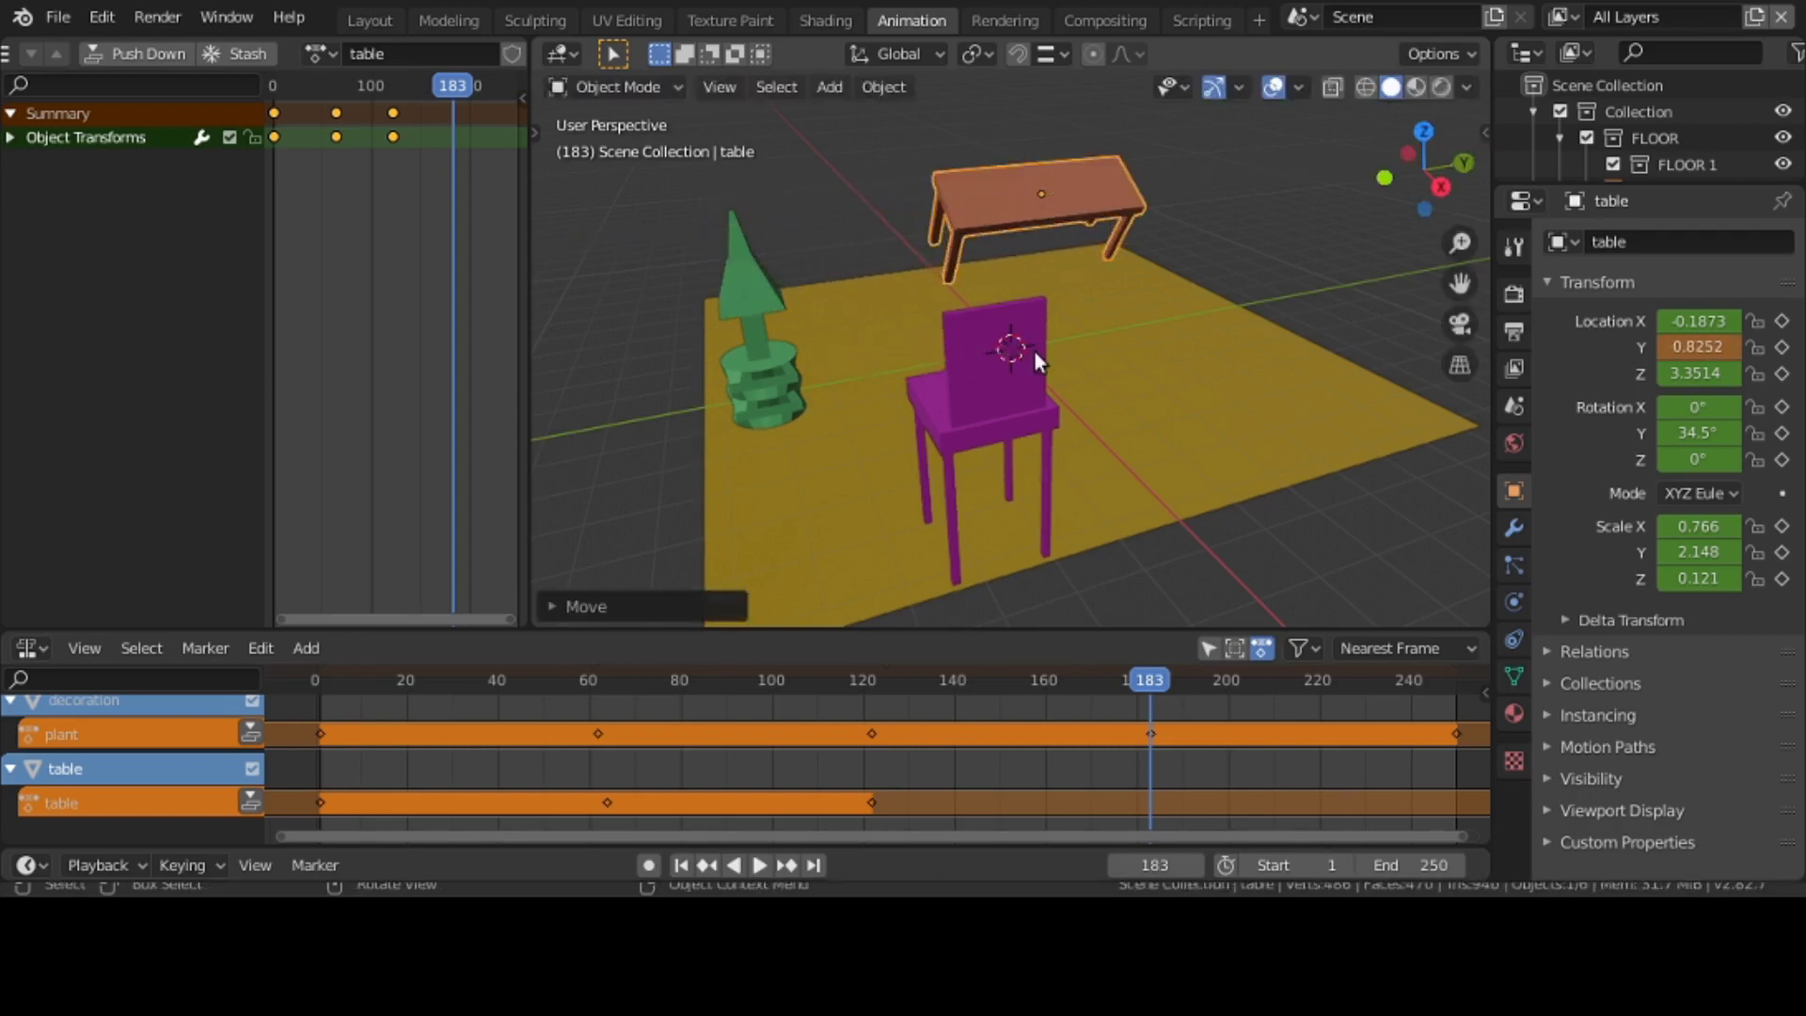
key("r")
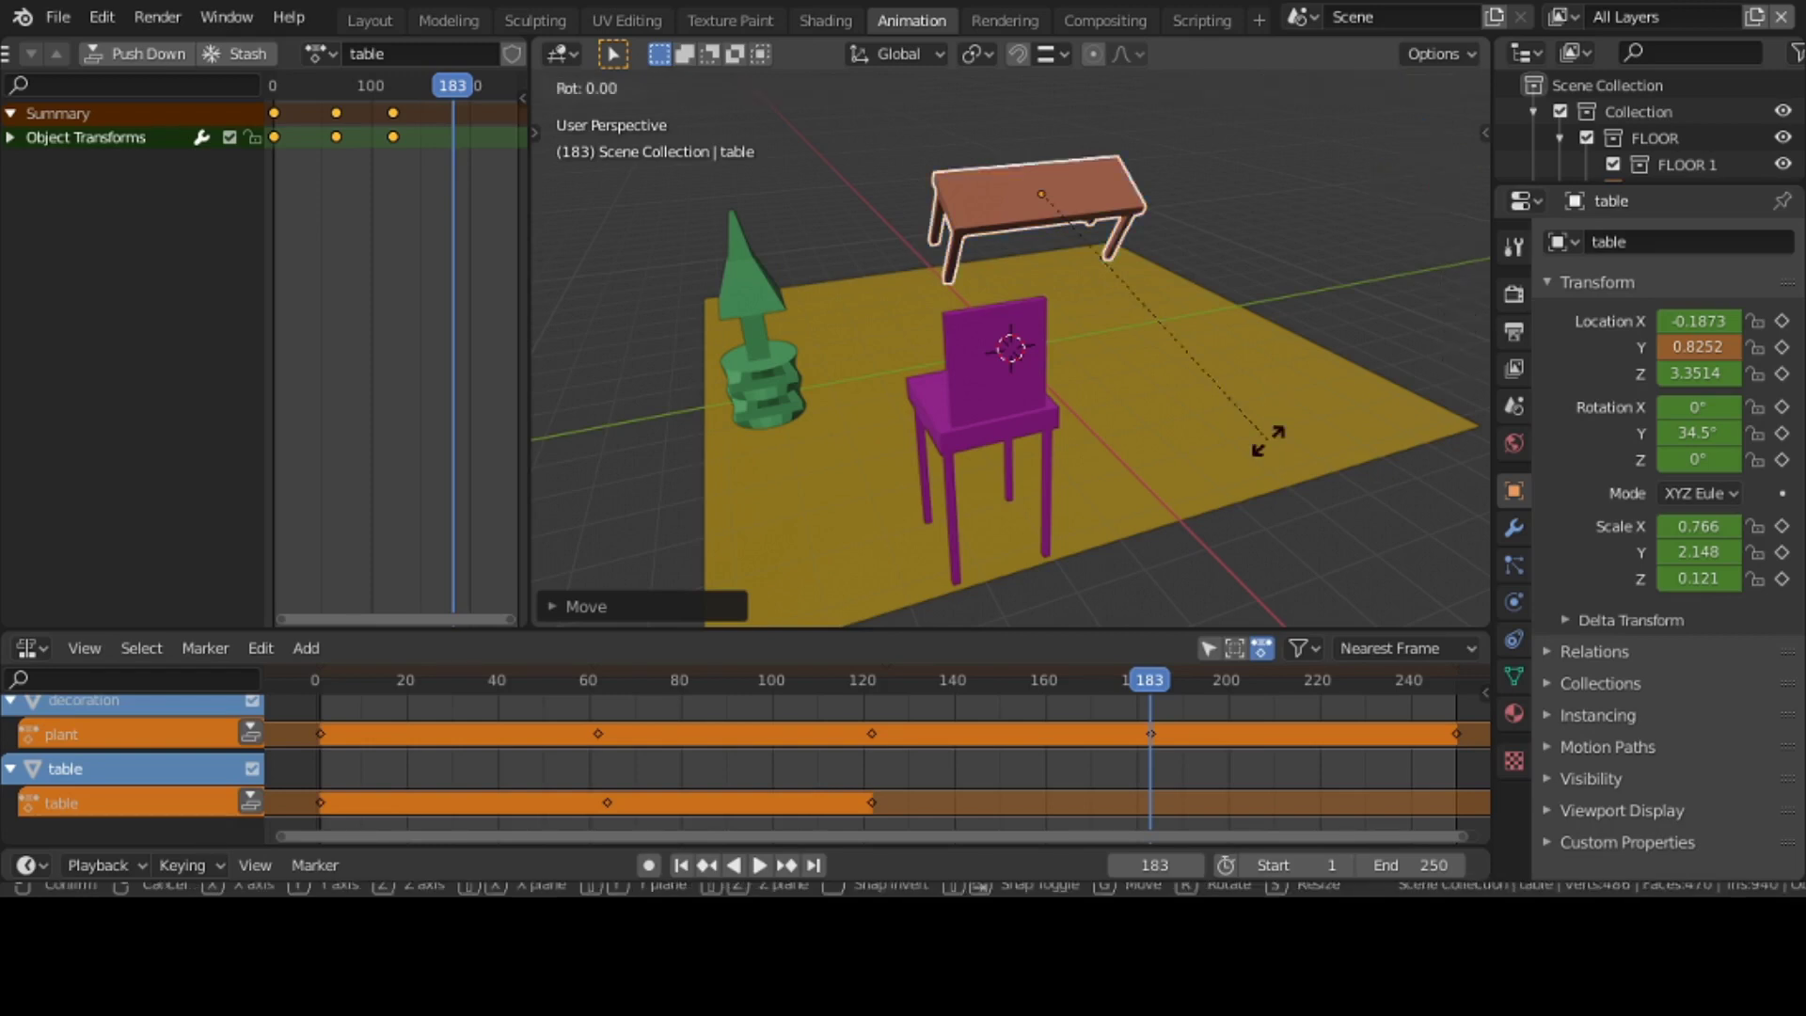
key("y")
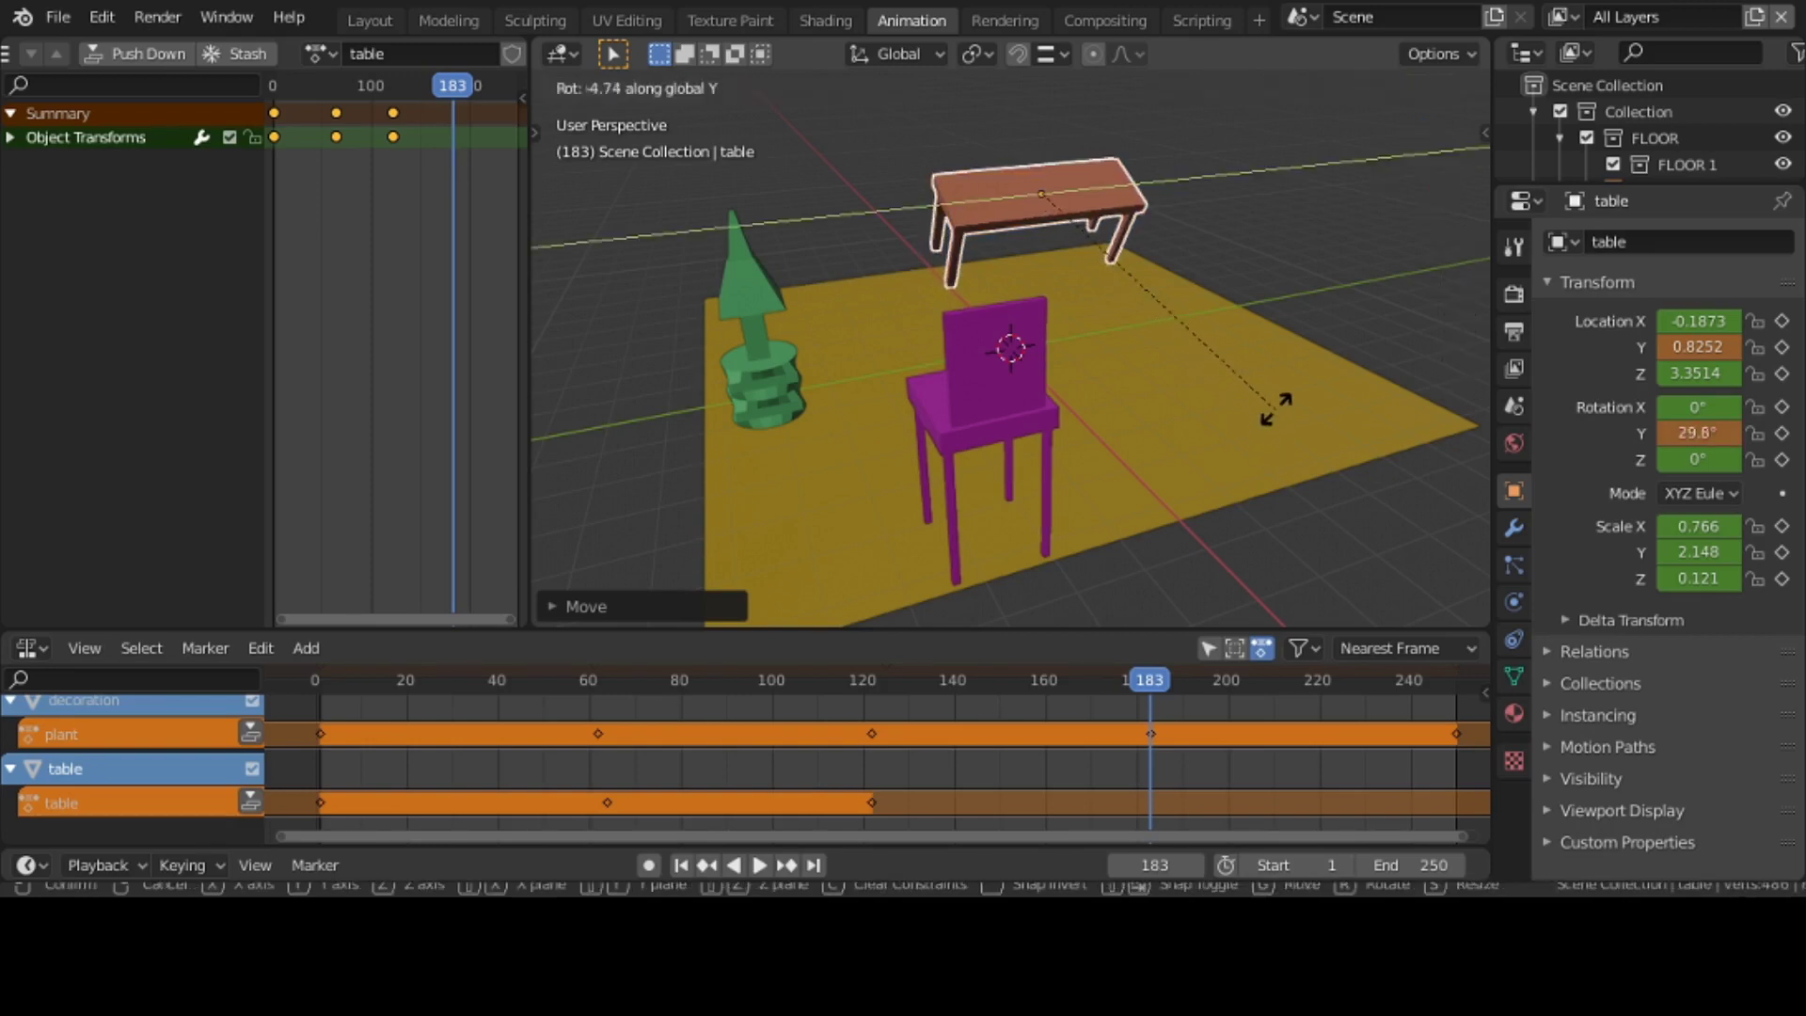
left_click(1180, 135)
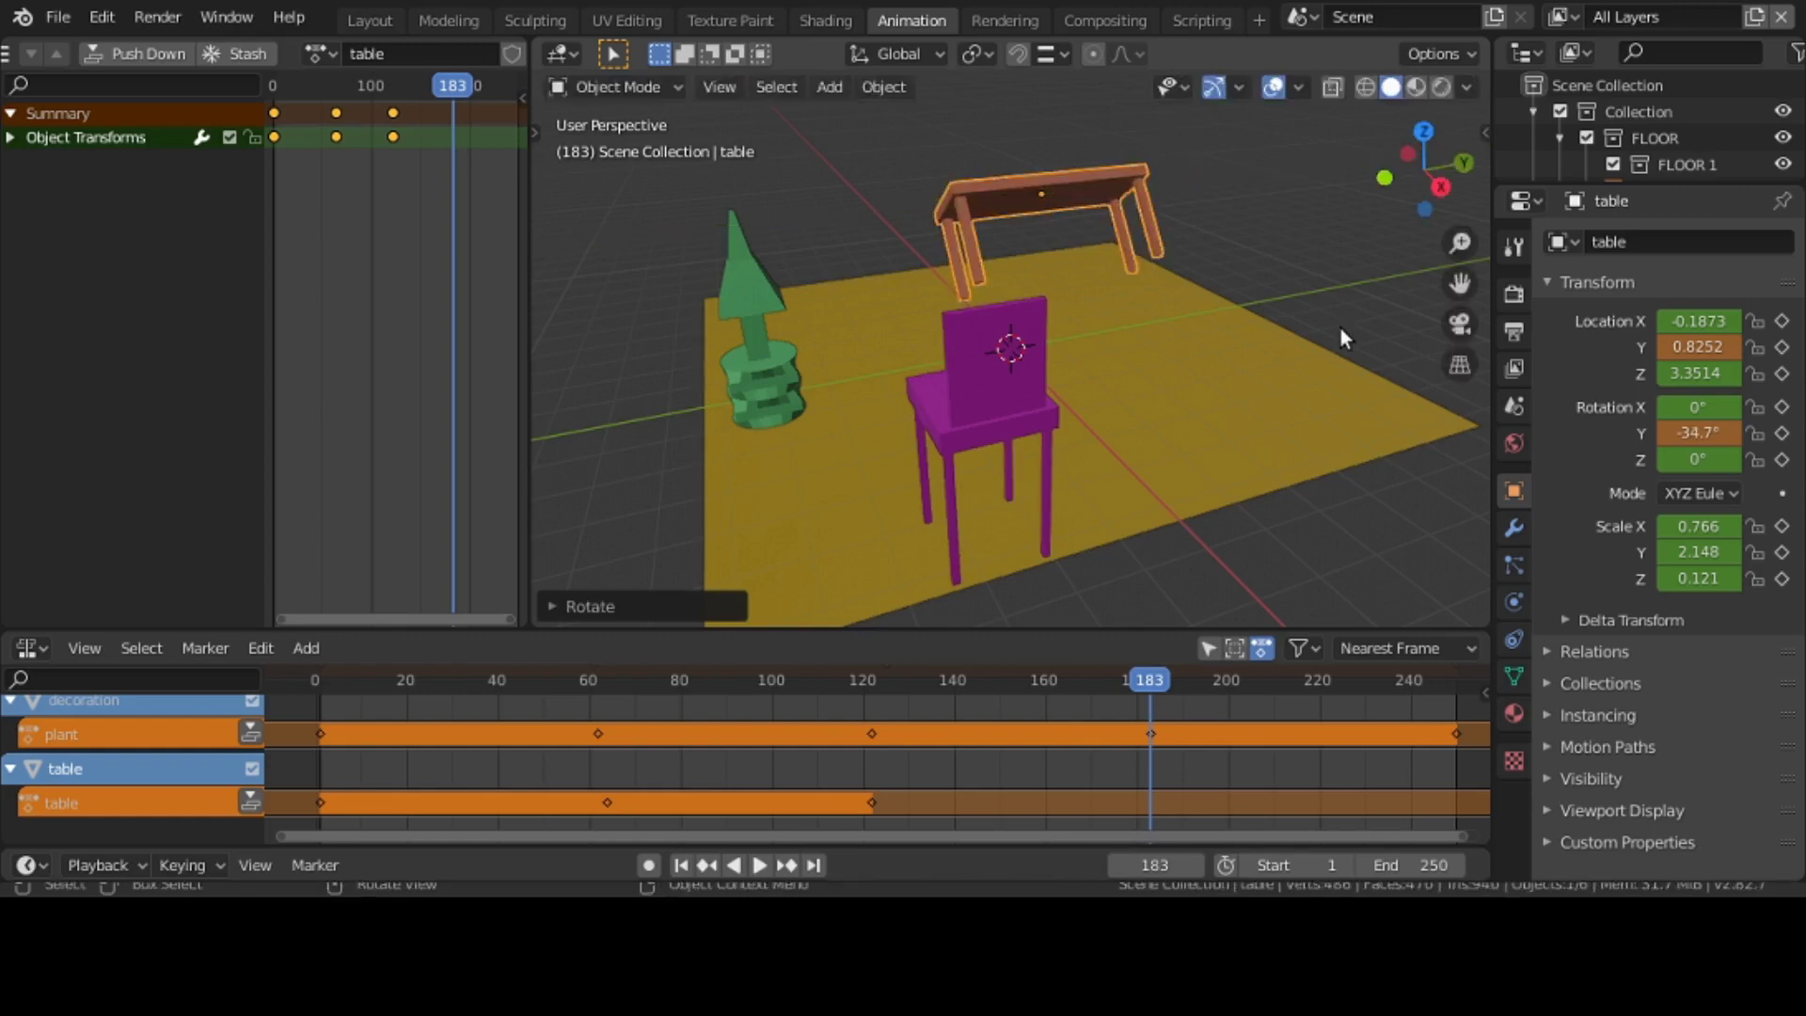
- Shrink the table uniformly to an X scale of about 0.458 and keyframe its location, rotation and scale at frame 183
key("s")
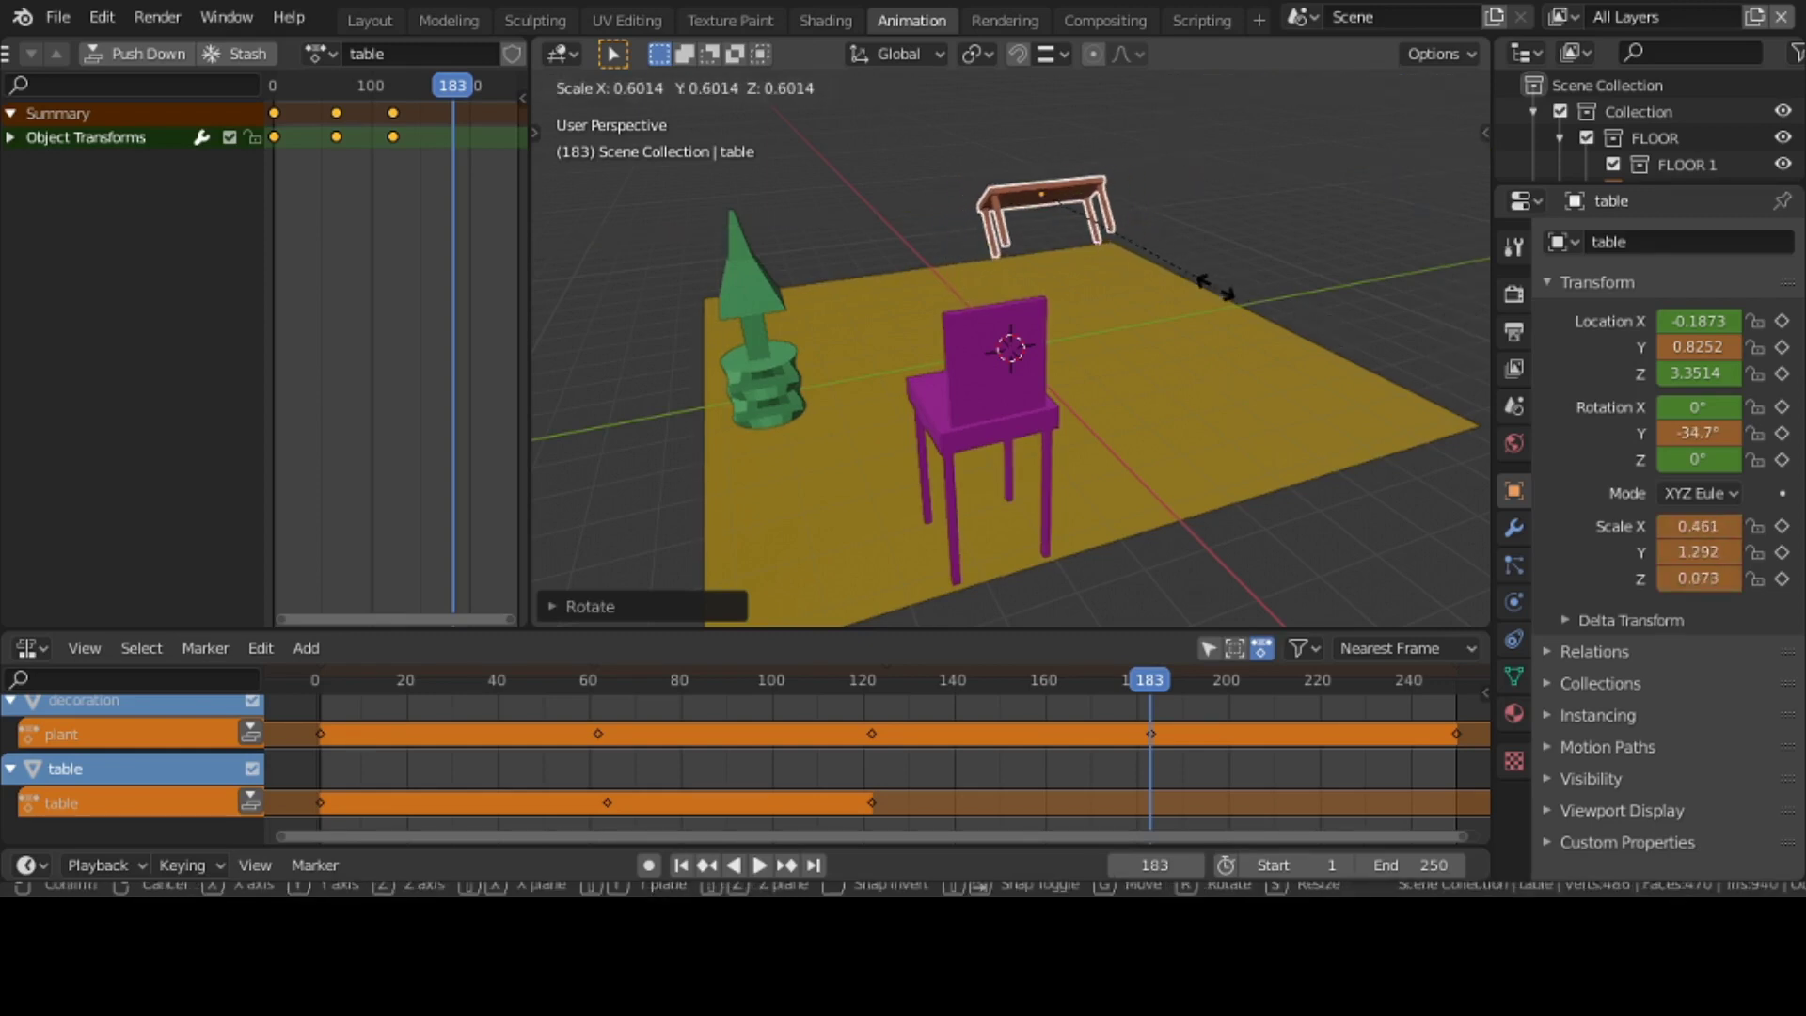
left_click(1213, 288)
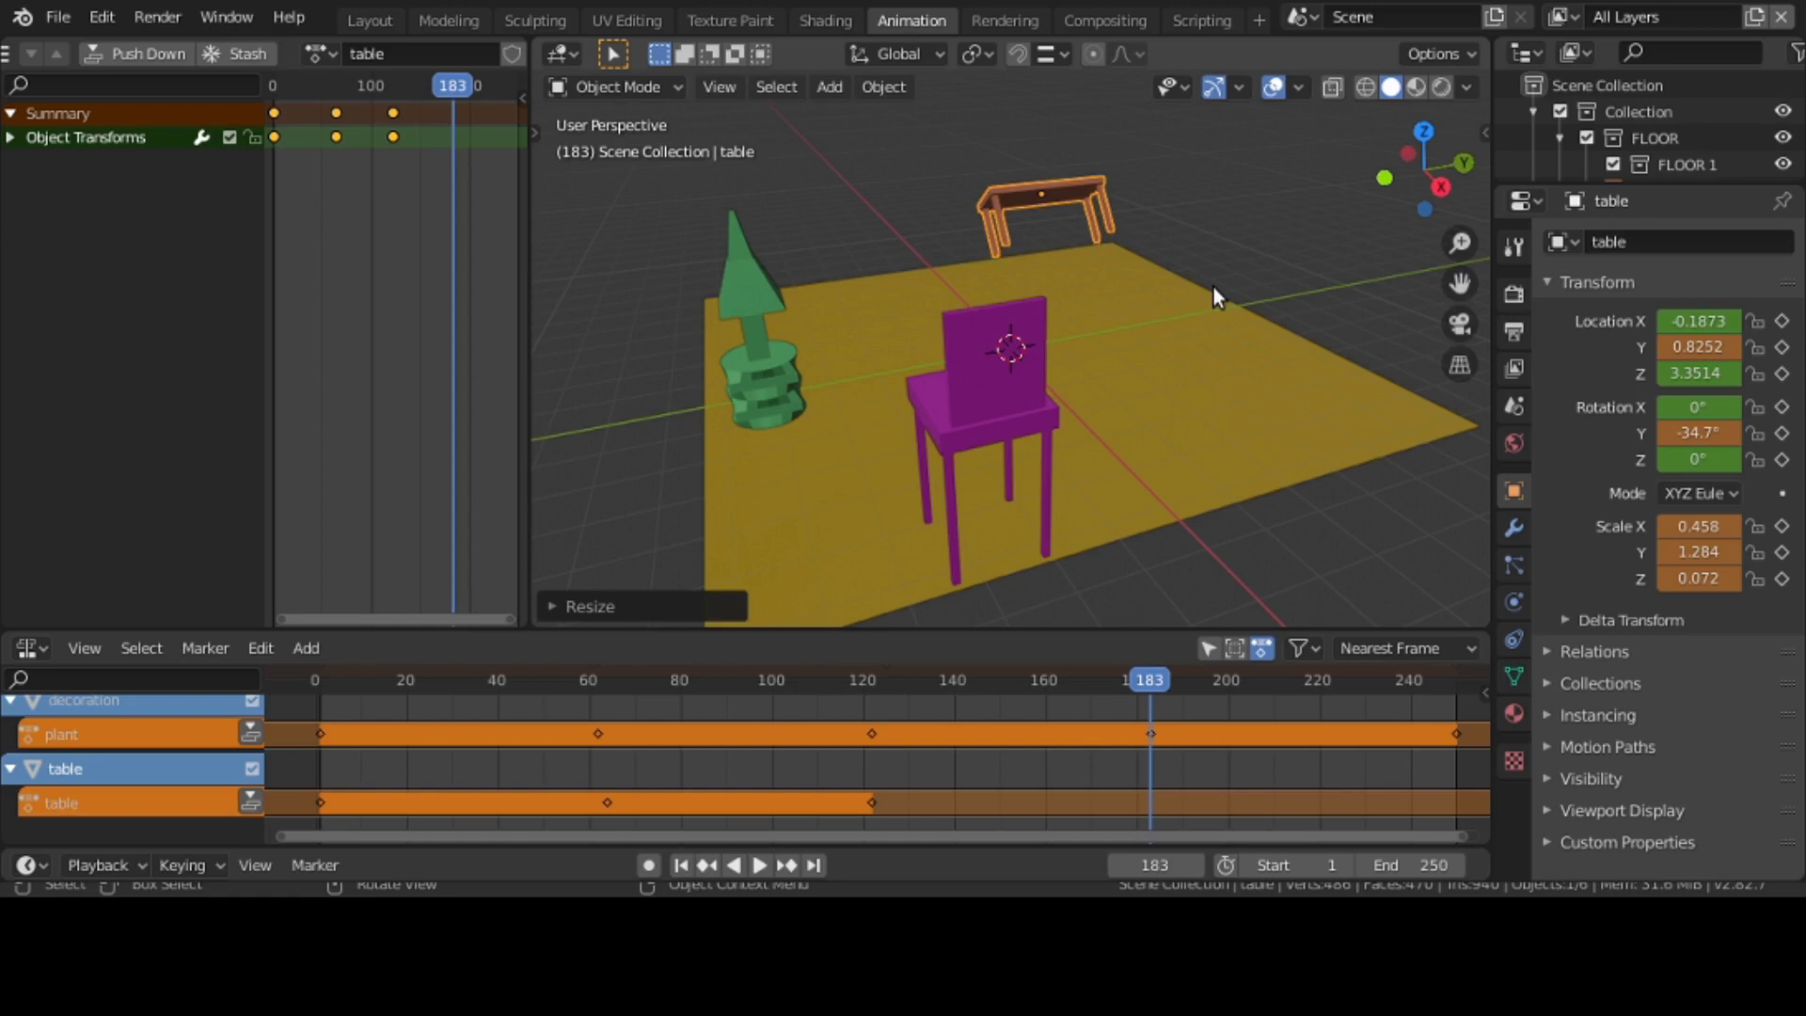
key("i")
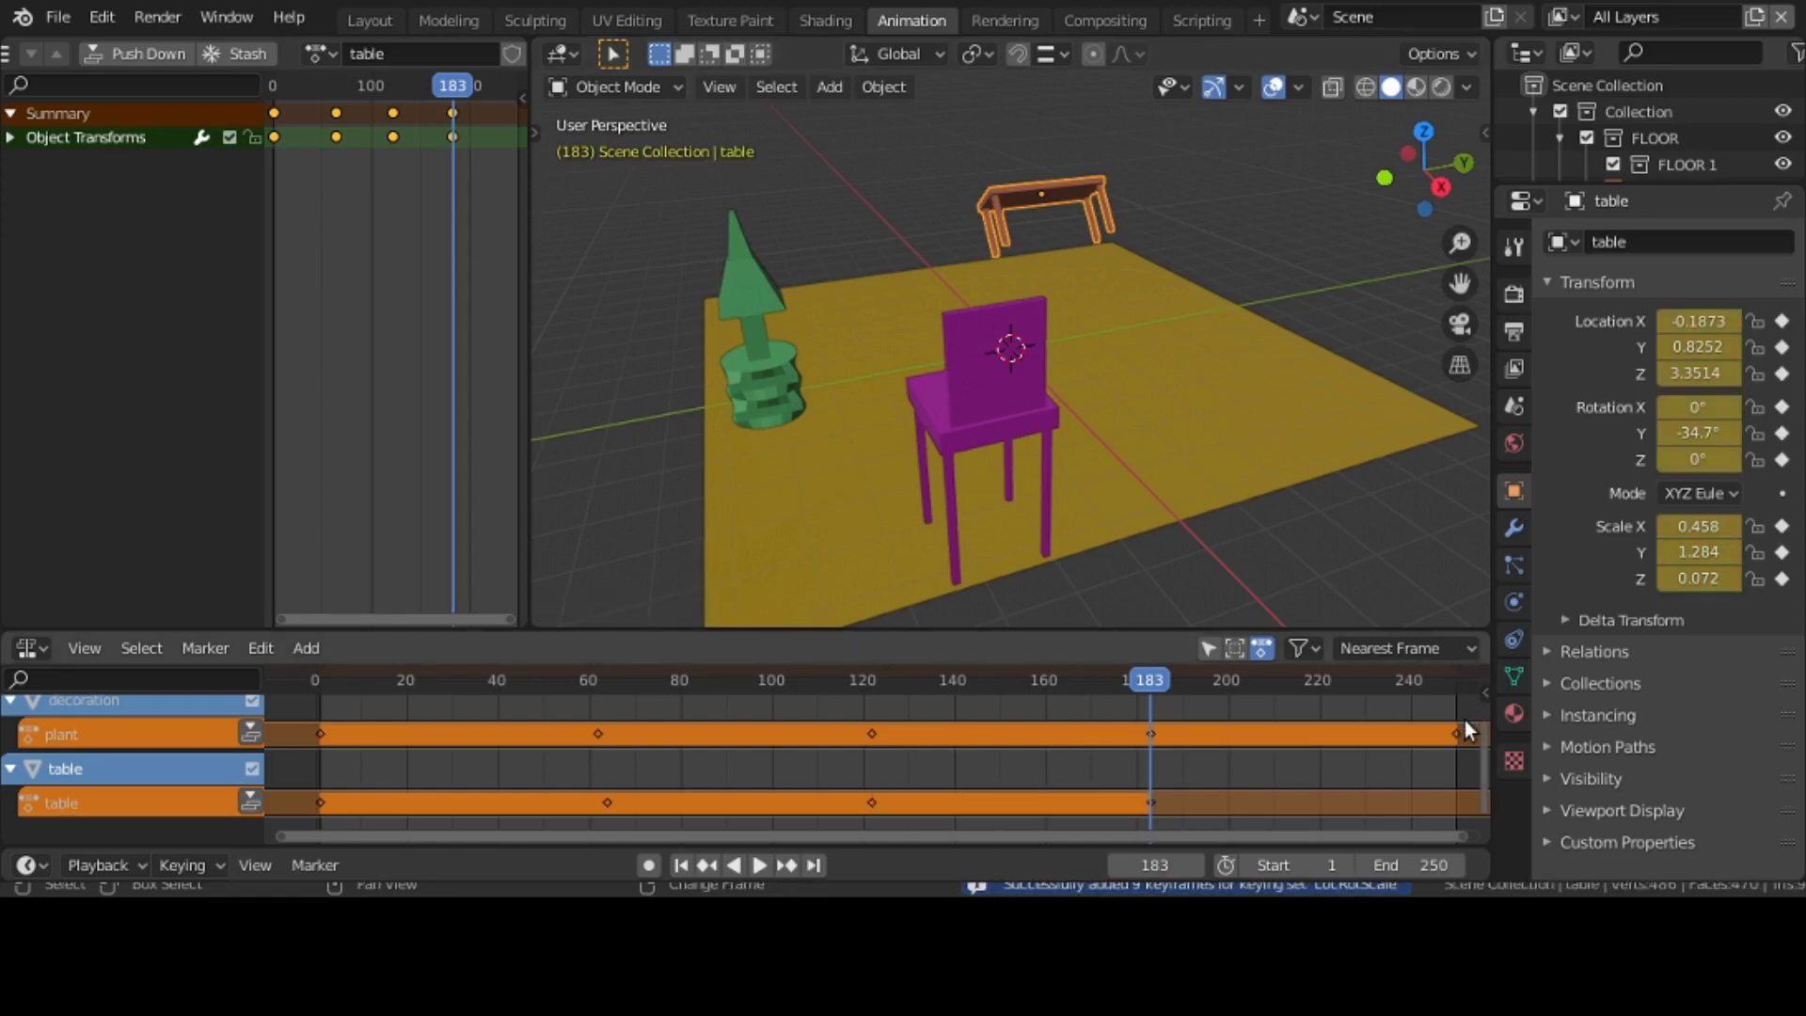
- At frame 250, rotate the table around global Y to about -0.7° and stretch it along Y to a scale of about 3.47
key("shift+Right")
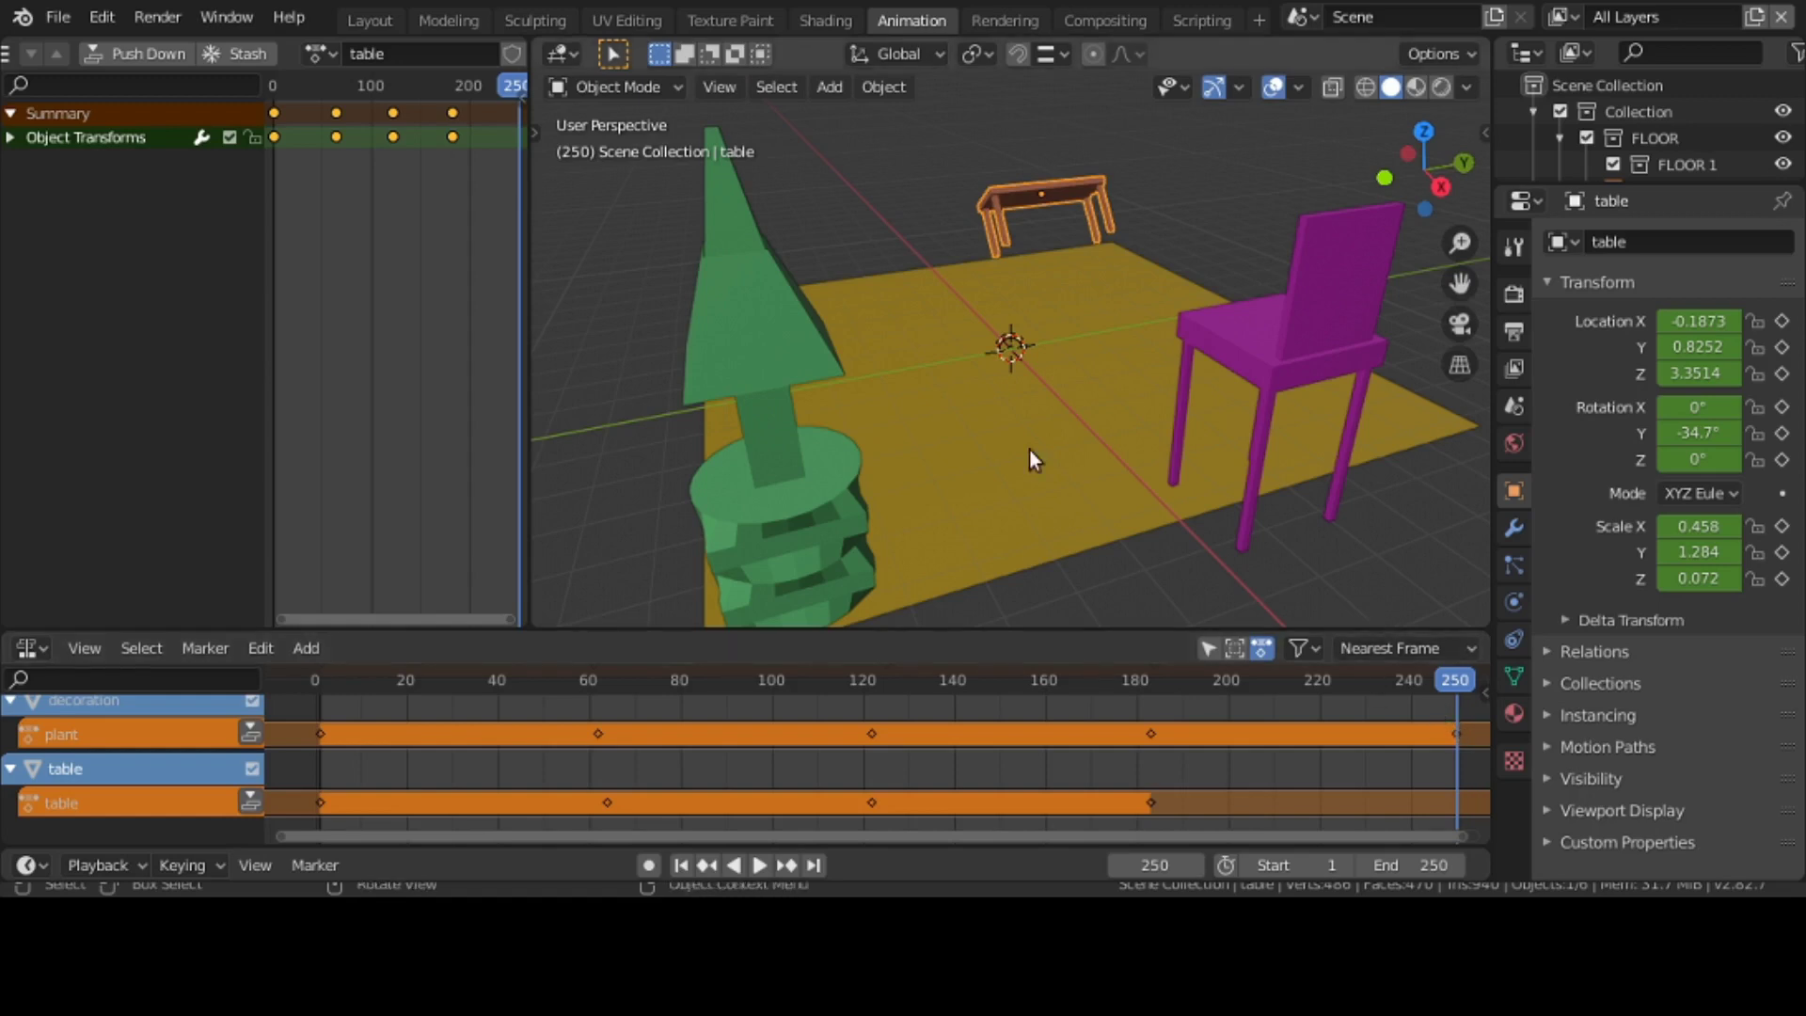
key("r")
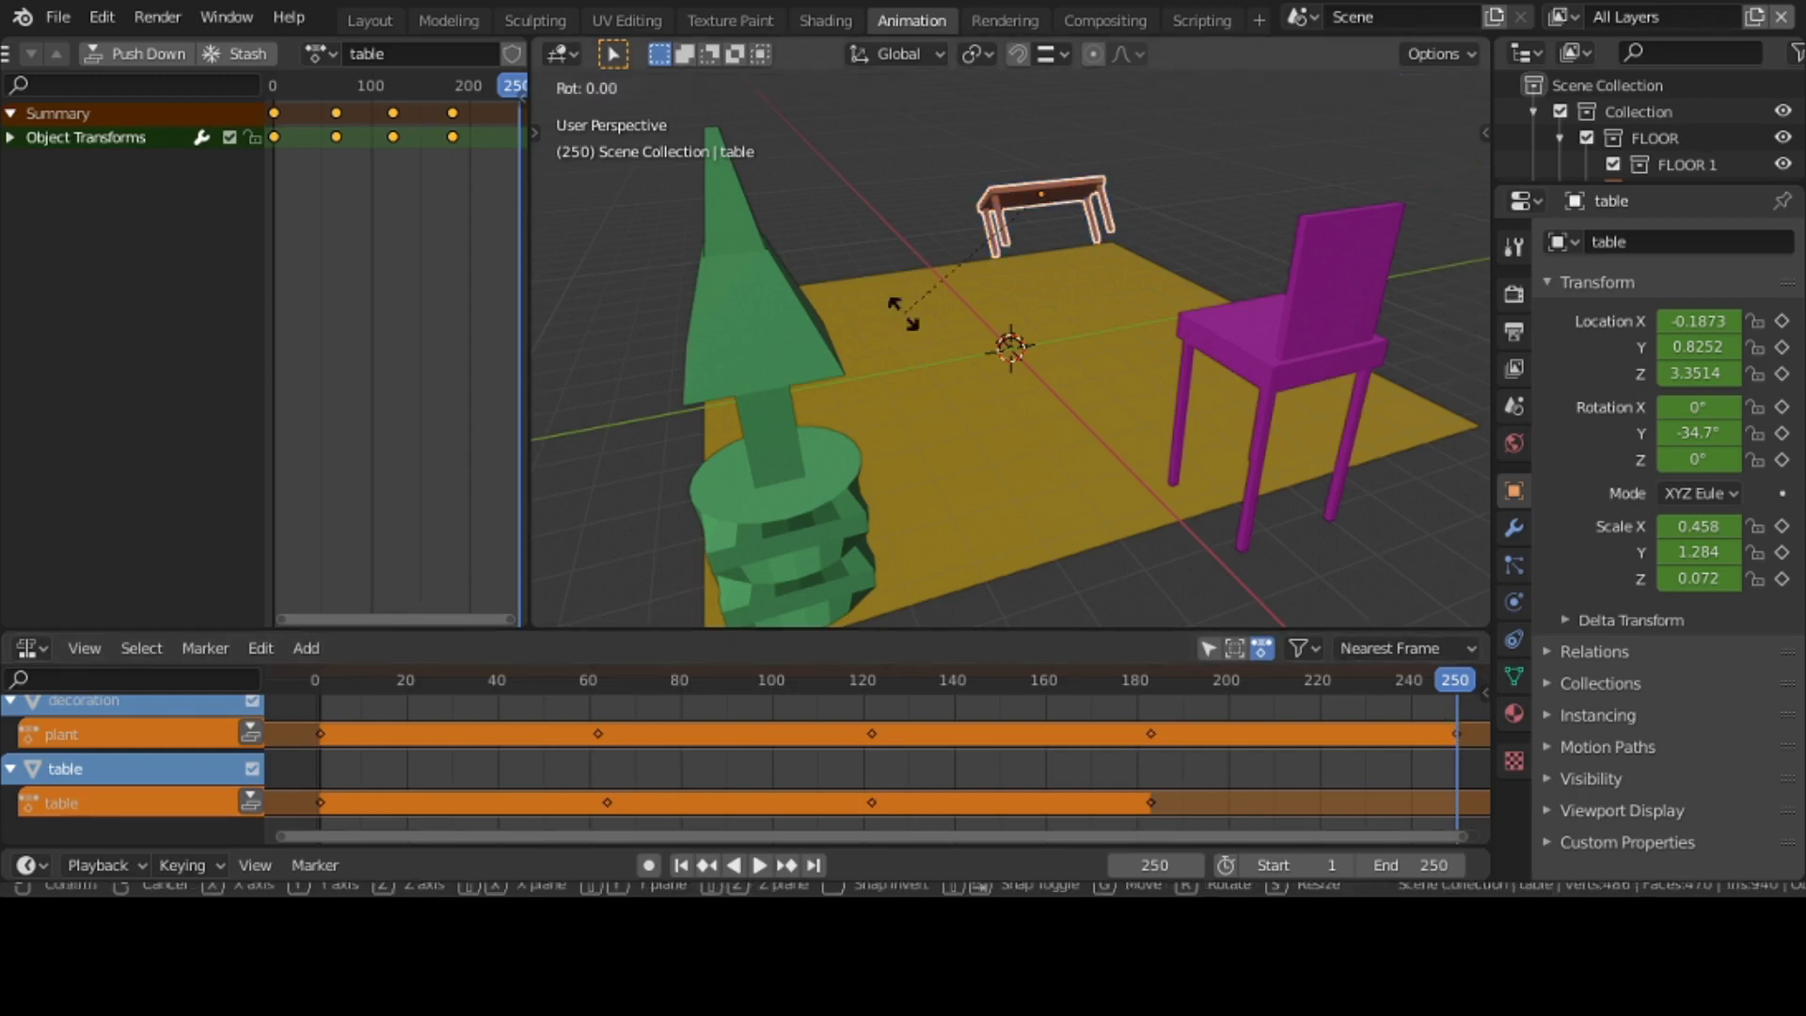
key("y")
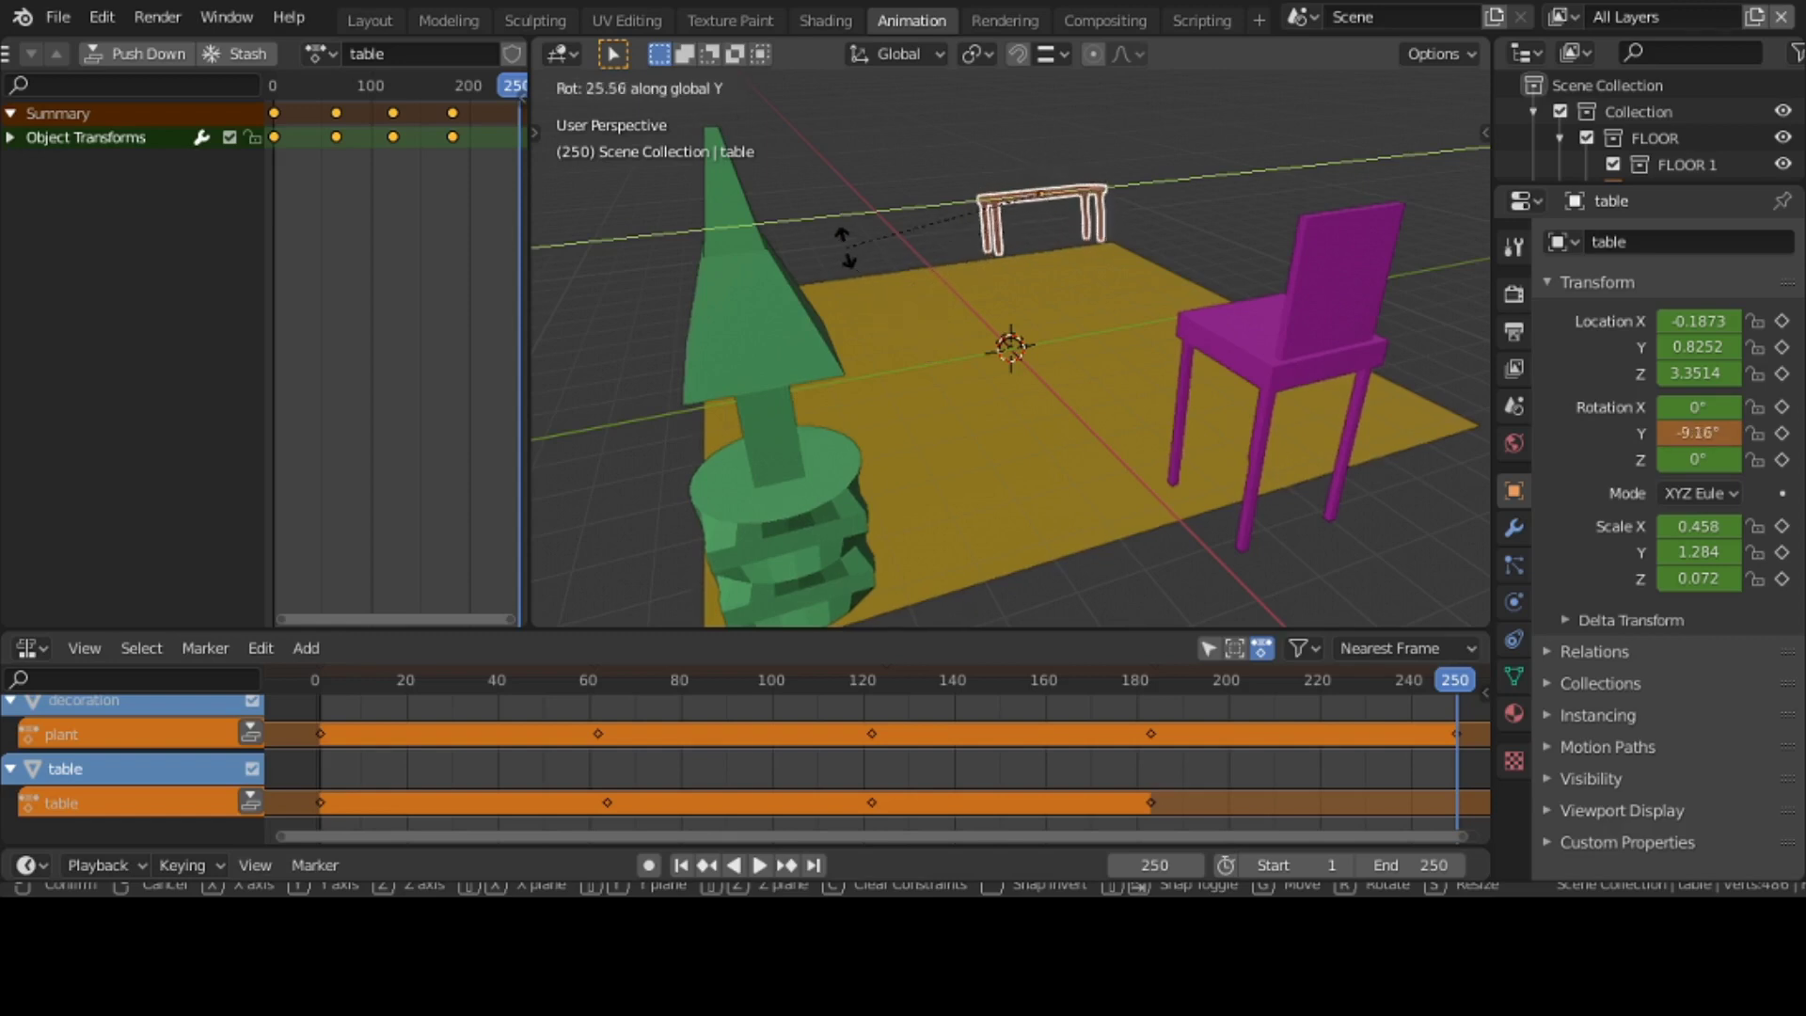
left_click(889, 331)
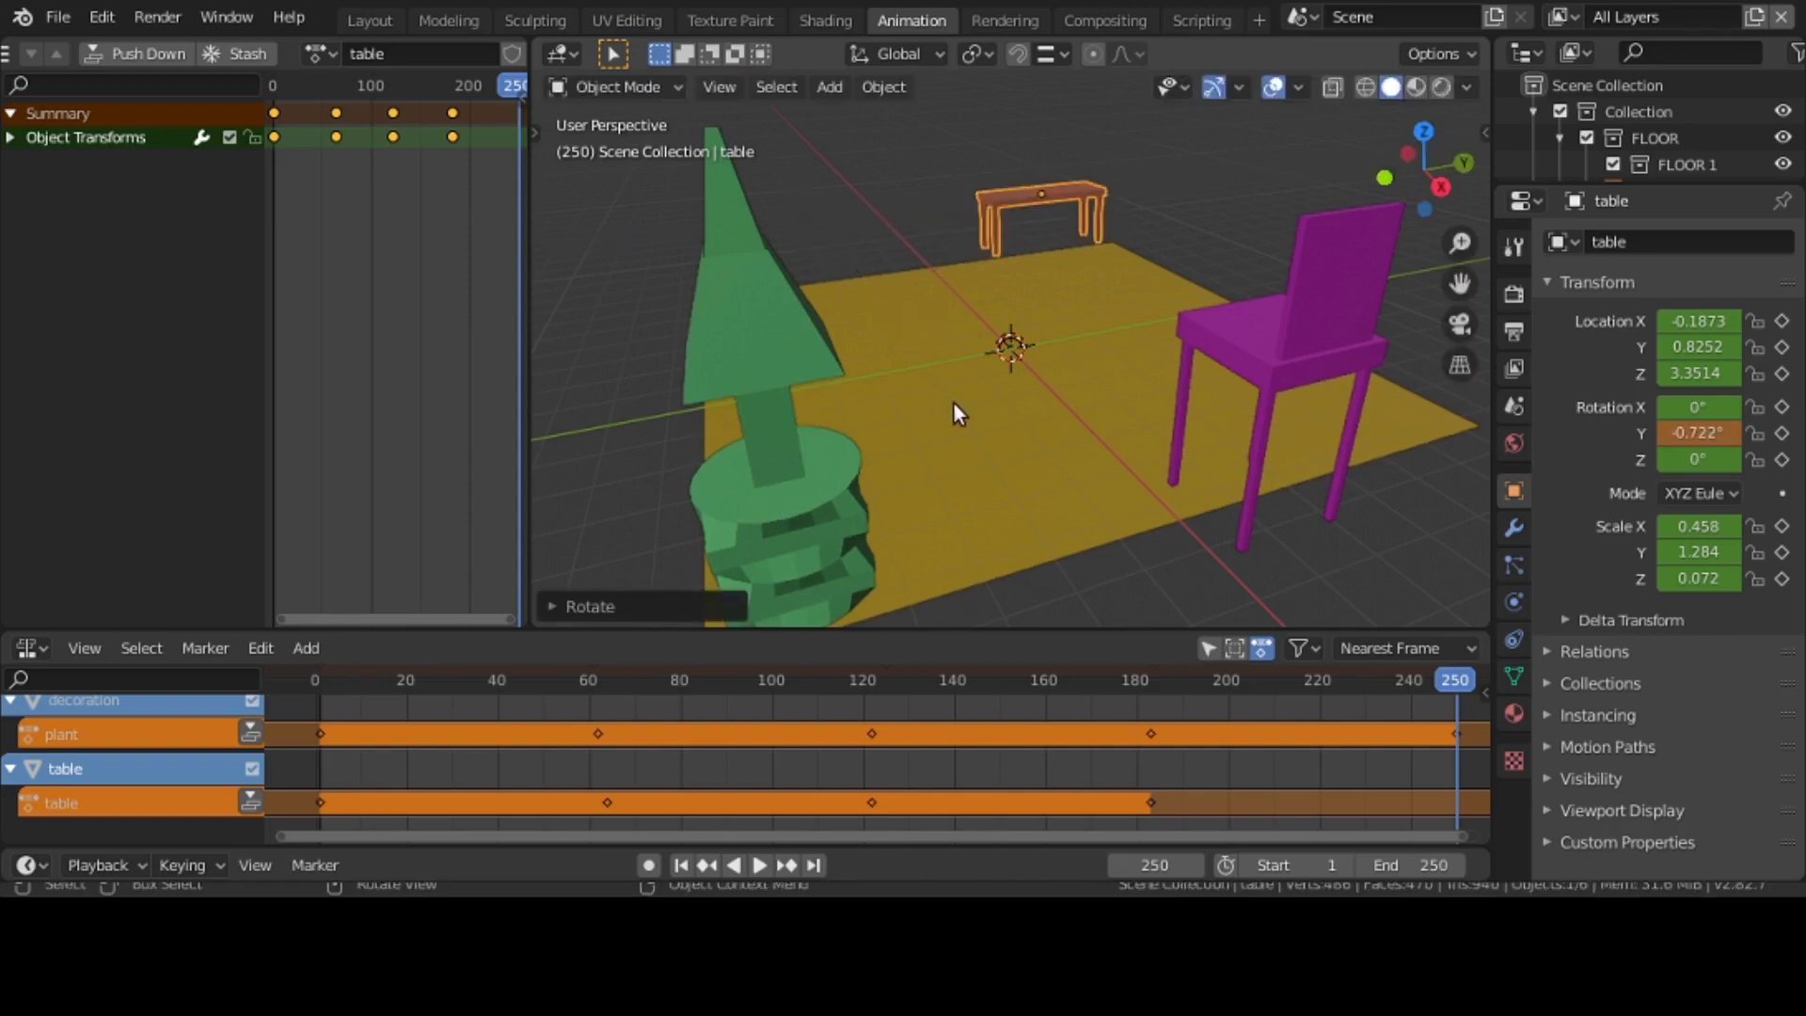
key("s")
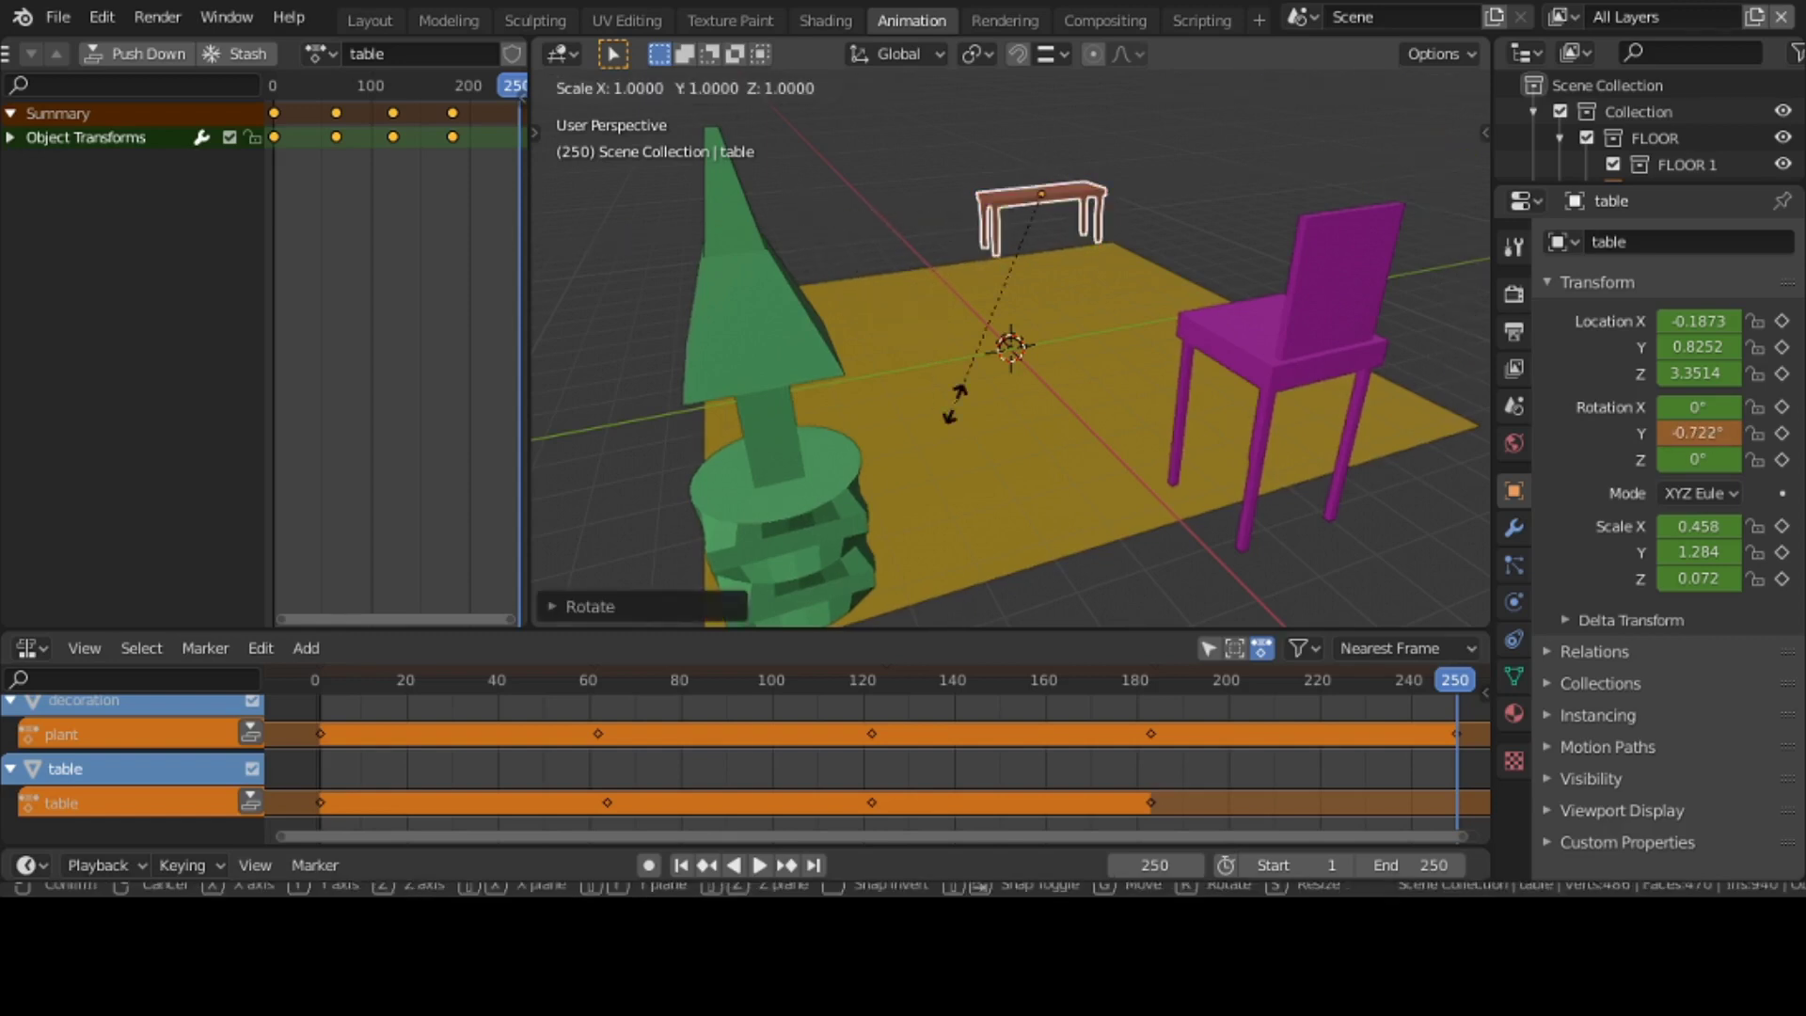
key("y")
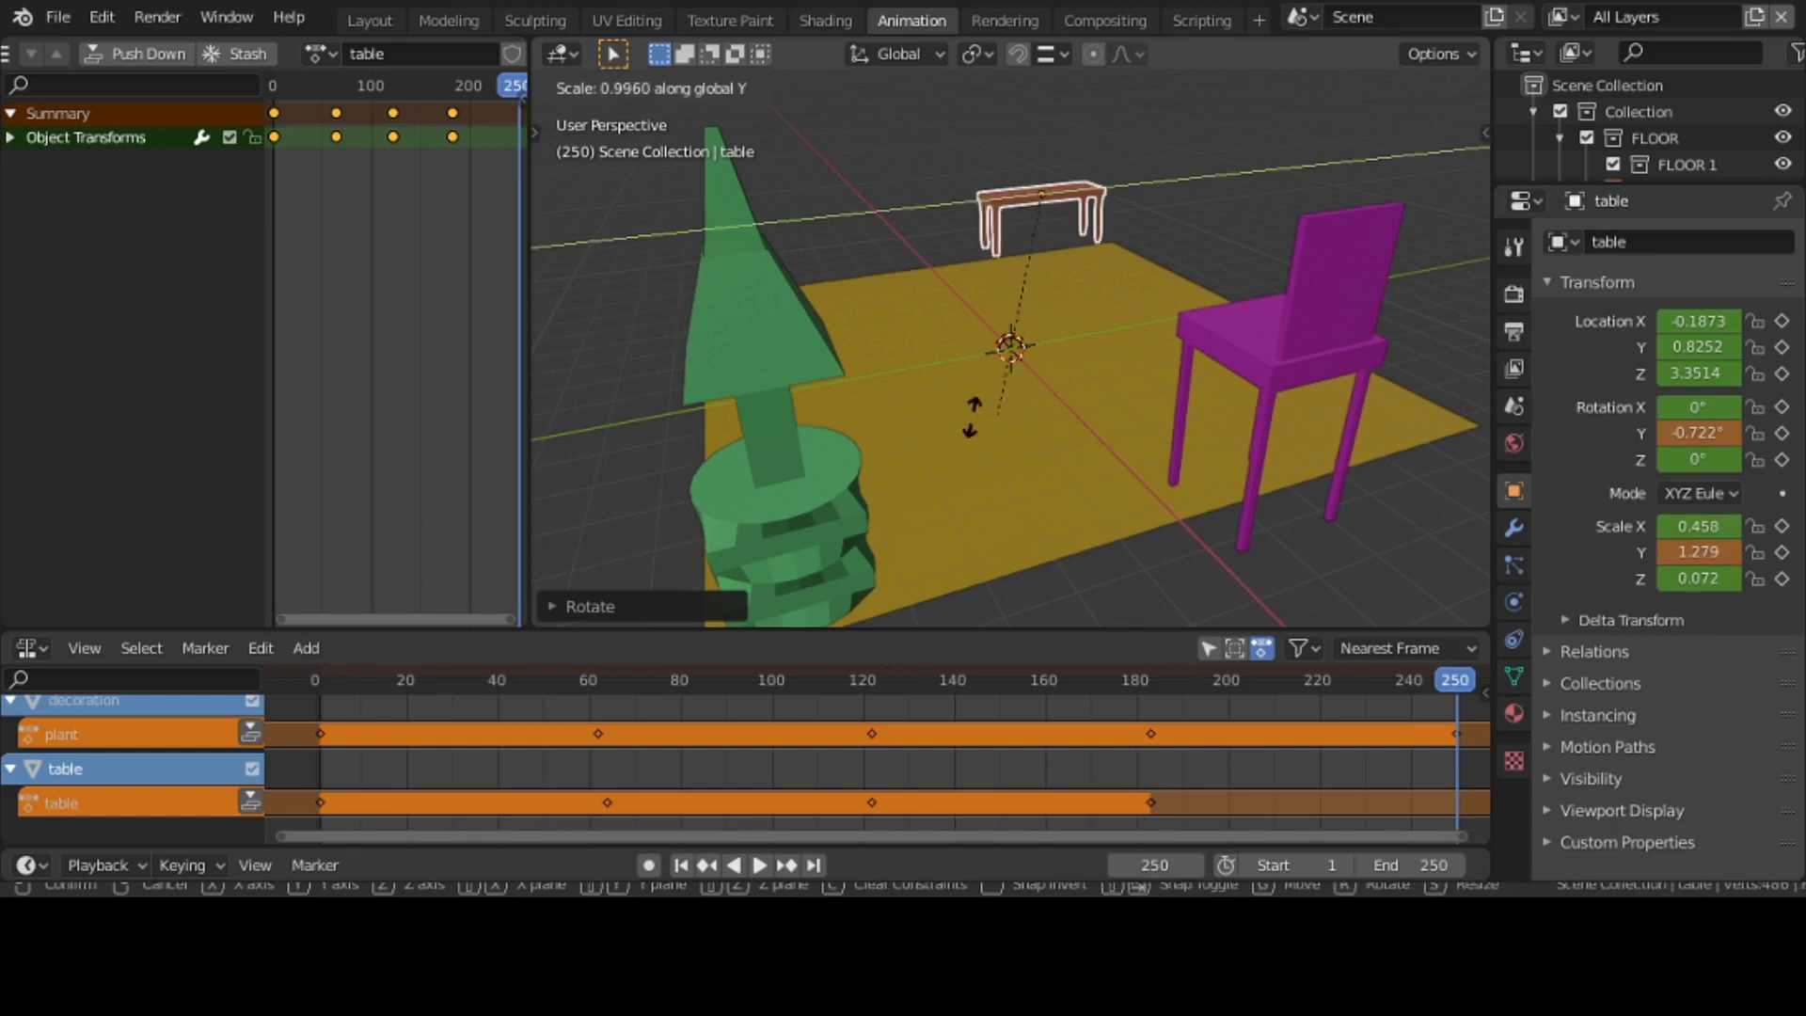
left_click(1409, 424)
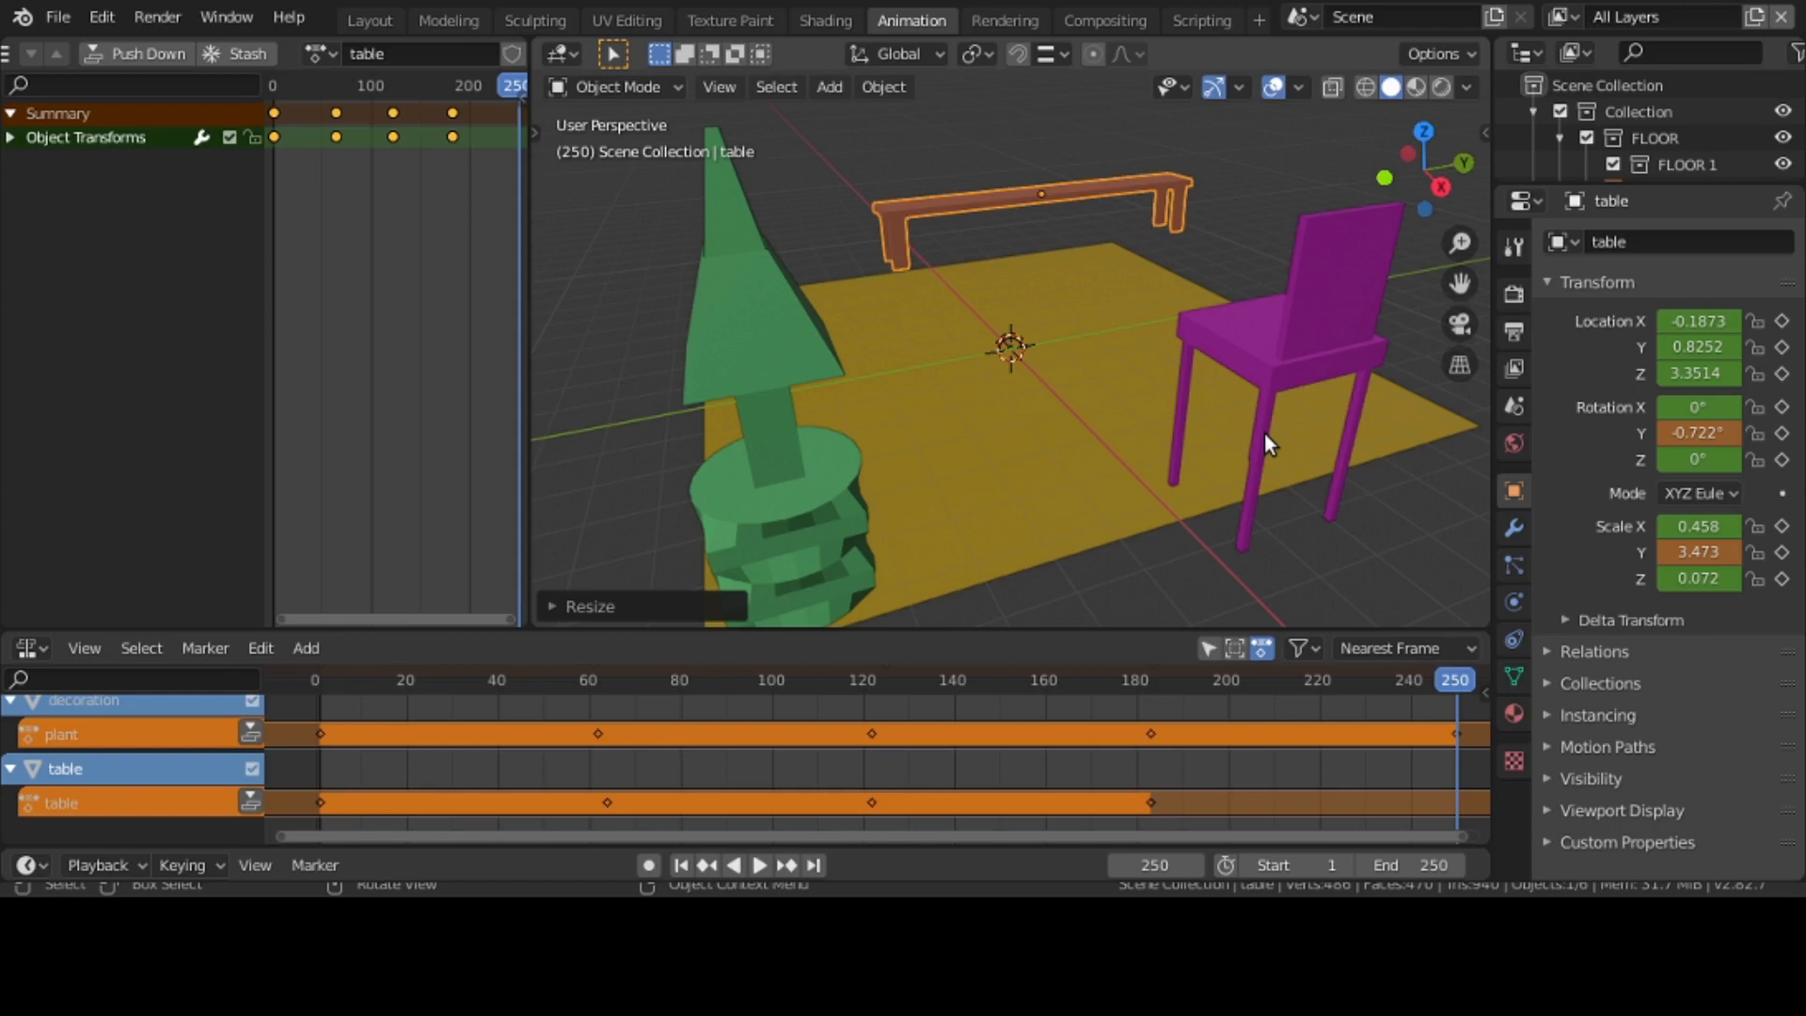
- Move the table along Y to about -1.20 m and keyframe its location, rotation and scale at frame 250
key("g")
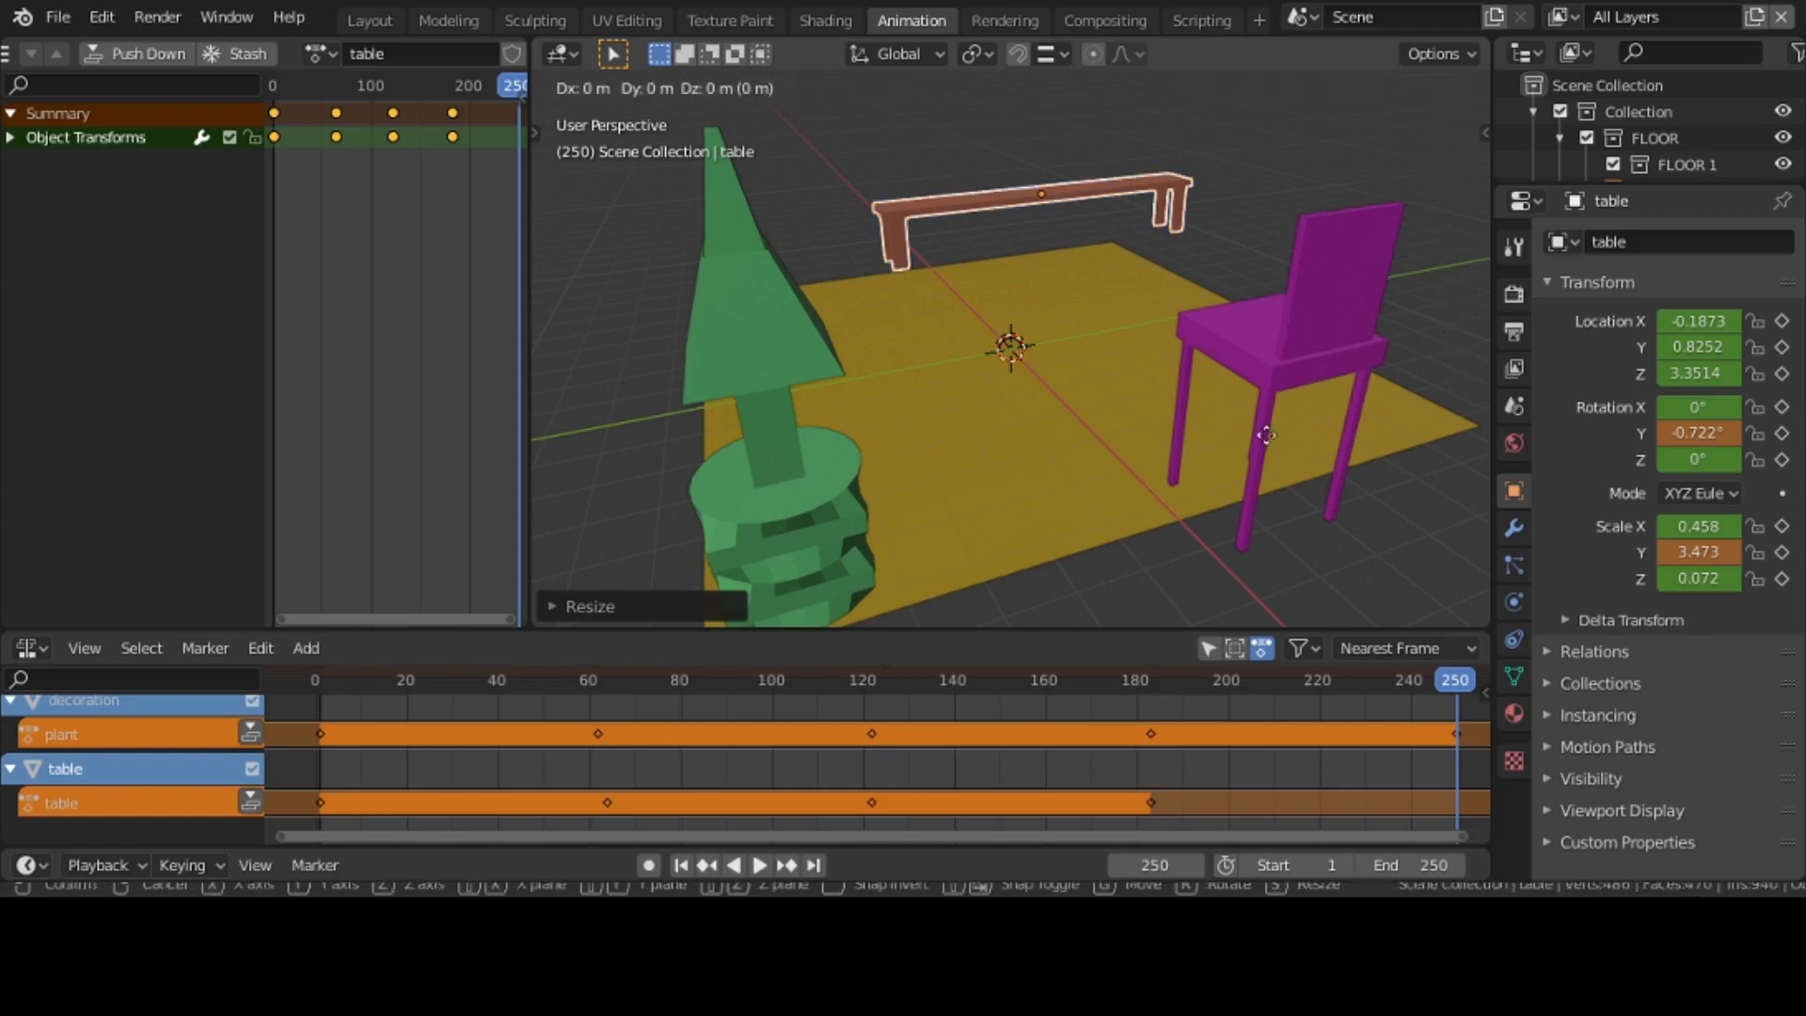
key("y")
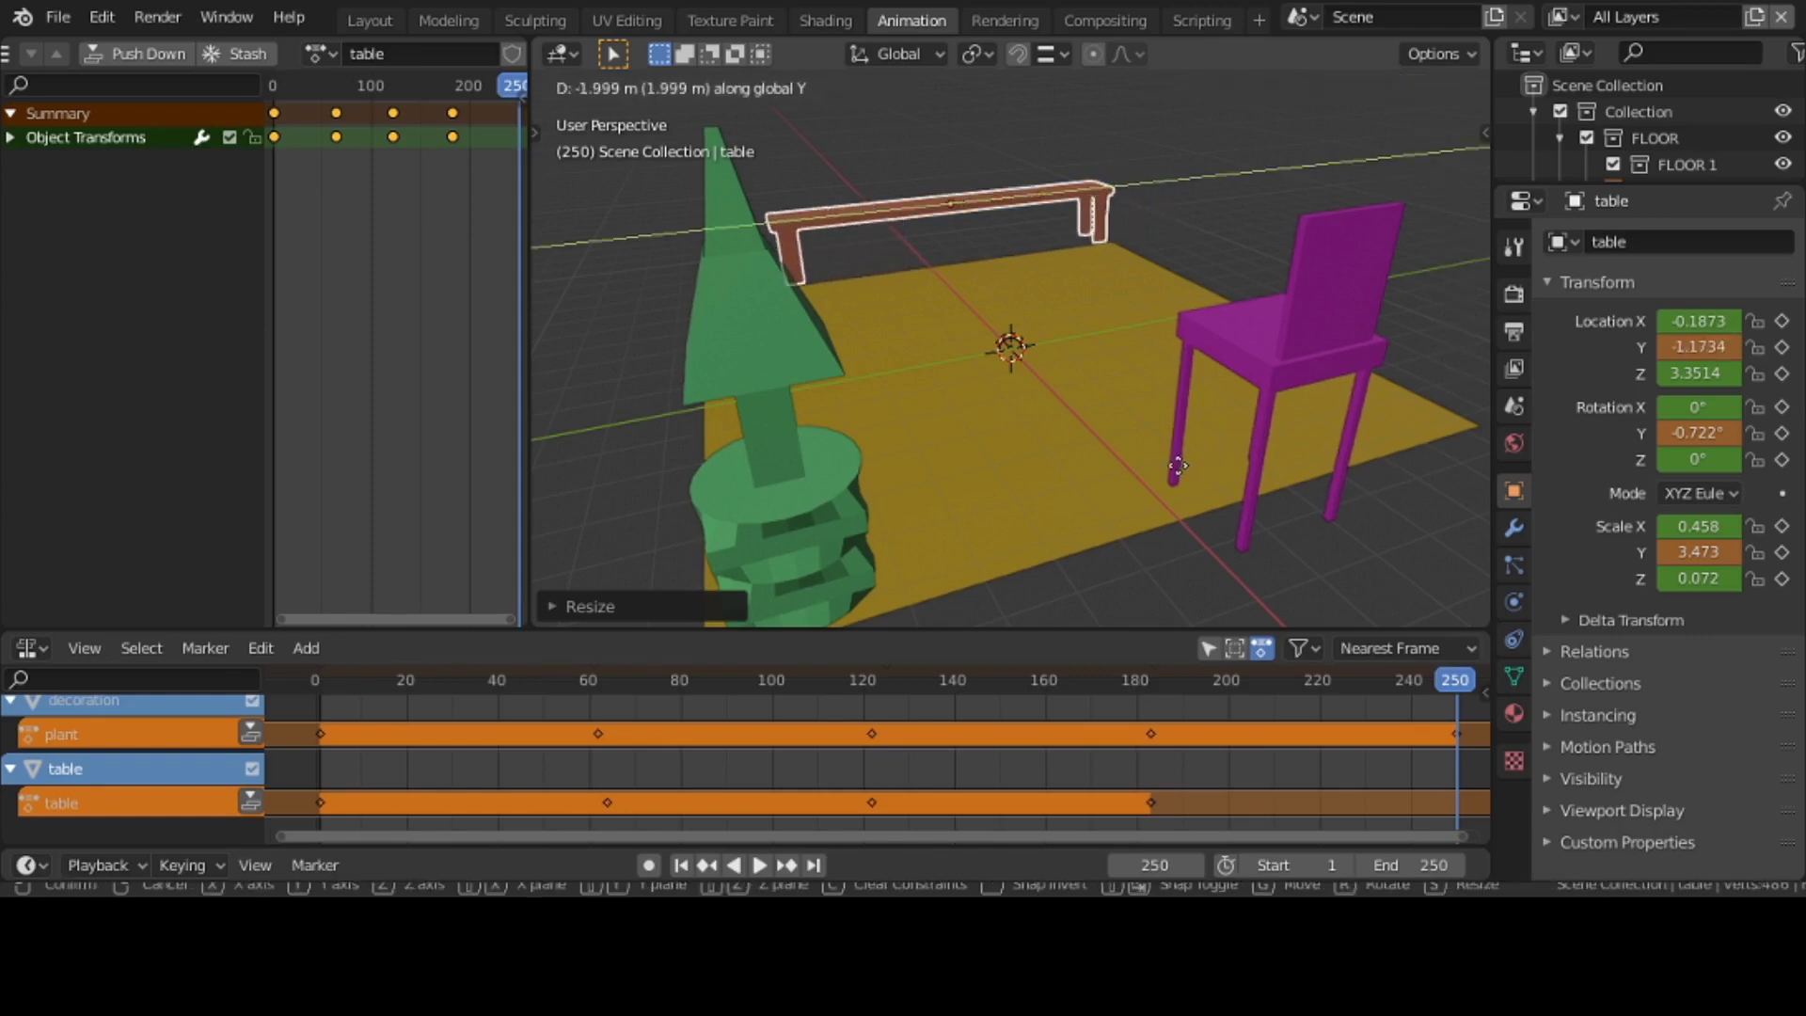
left_click(1176, 465)
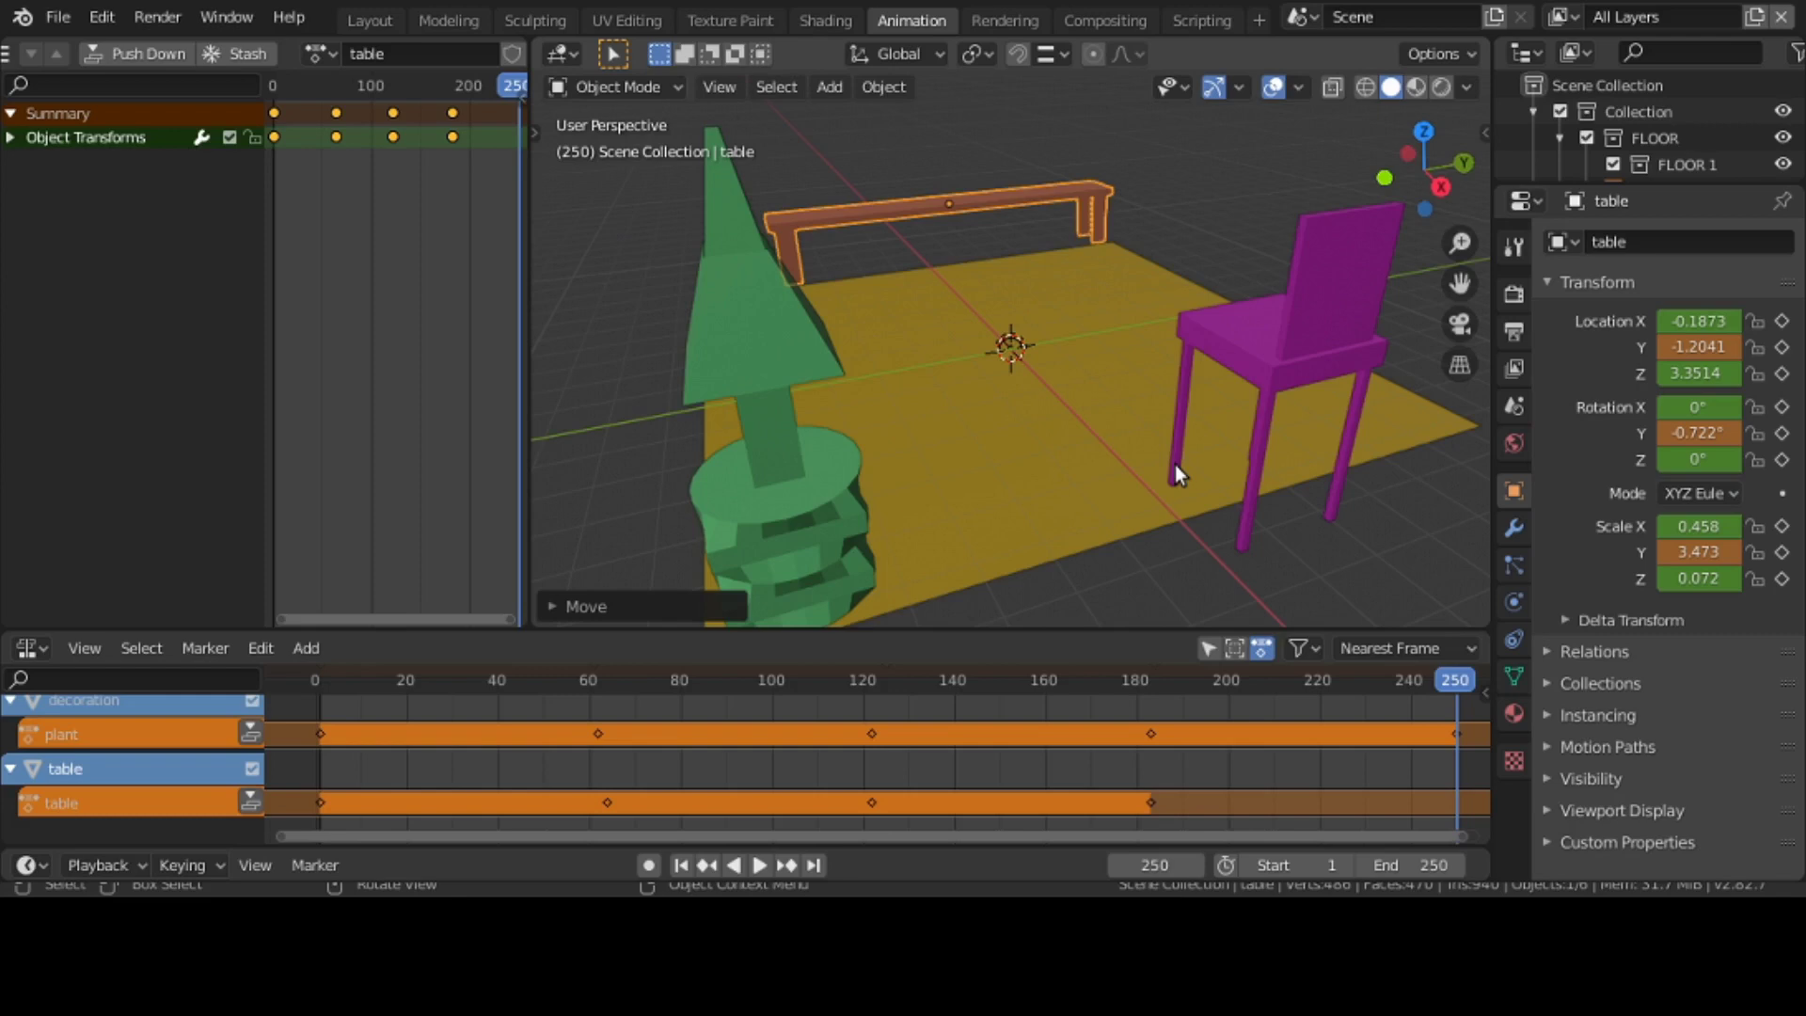
key("i")
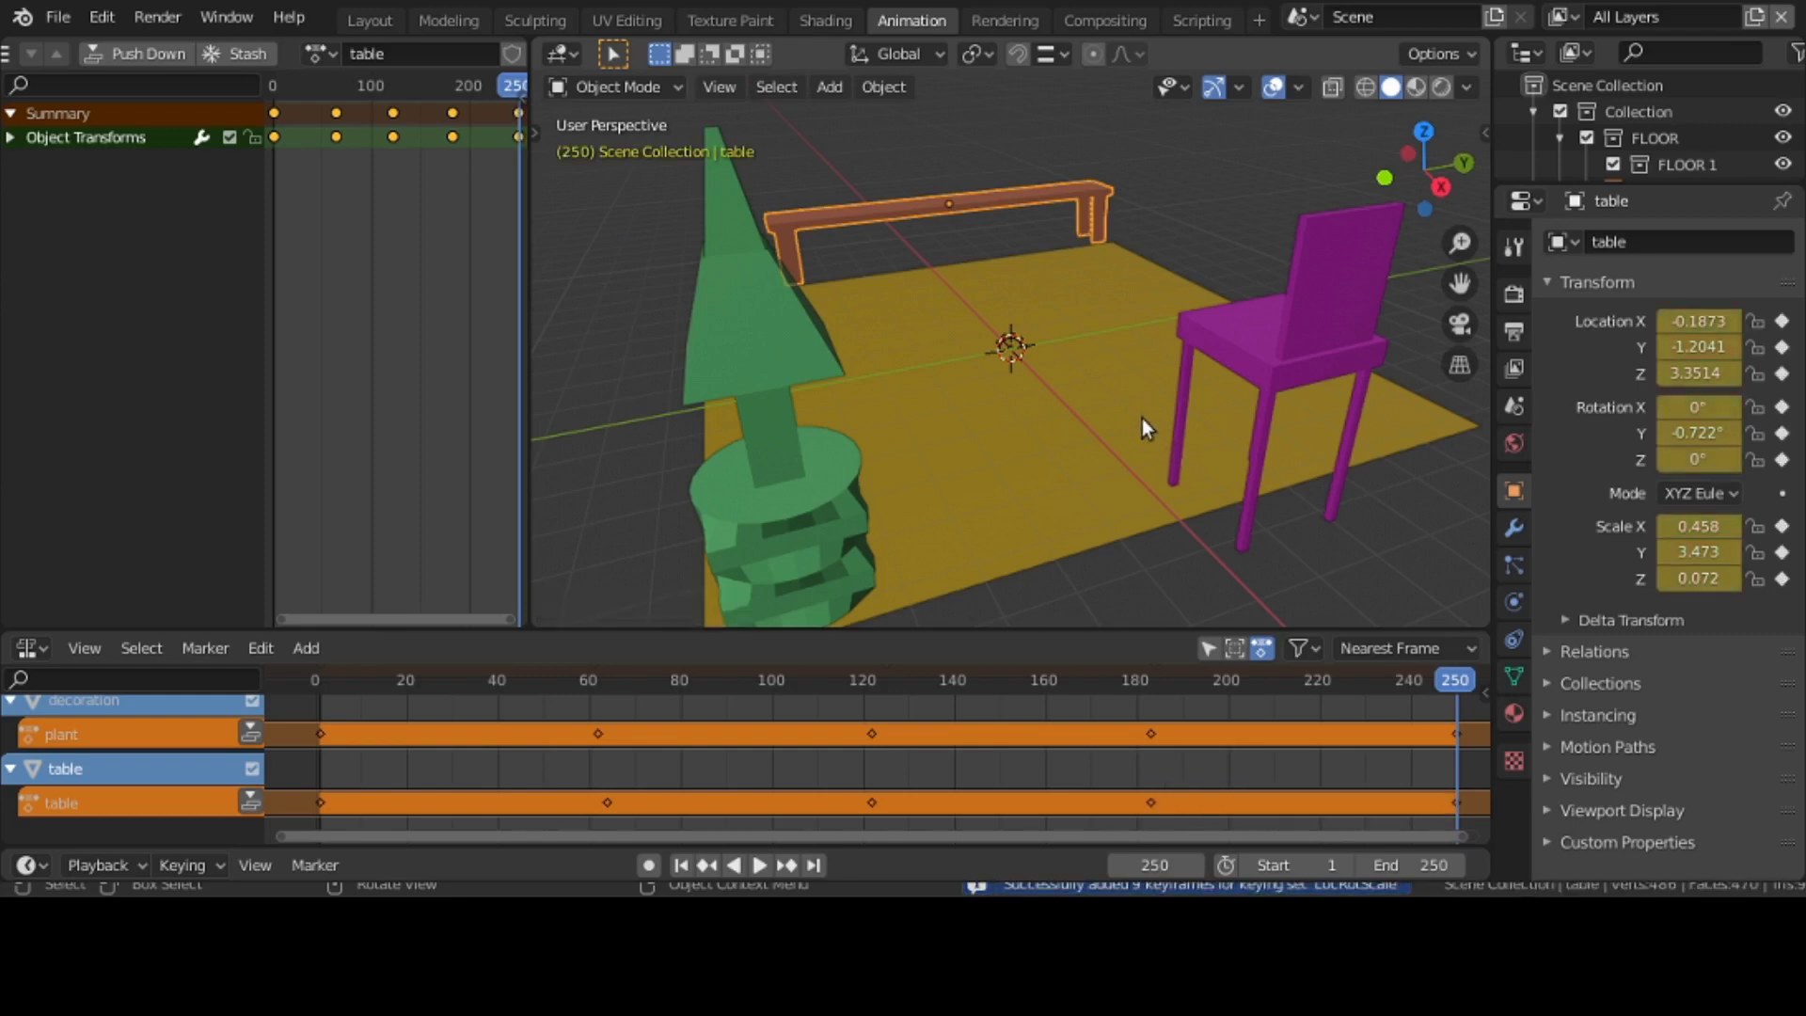
- Return to frame 1 and play back the combined chair, plant and table animation
left_click(682, 865)
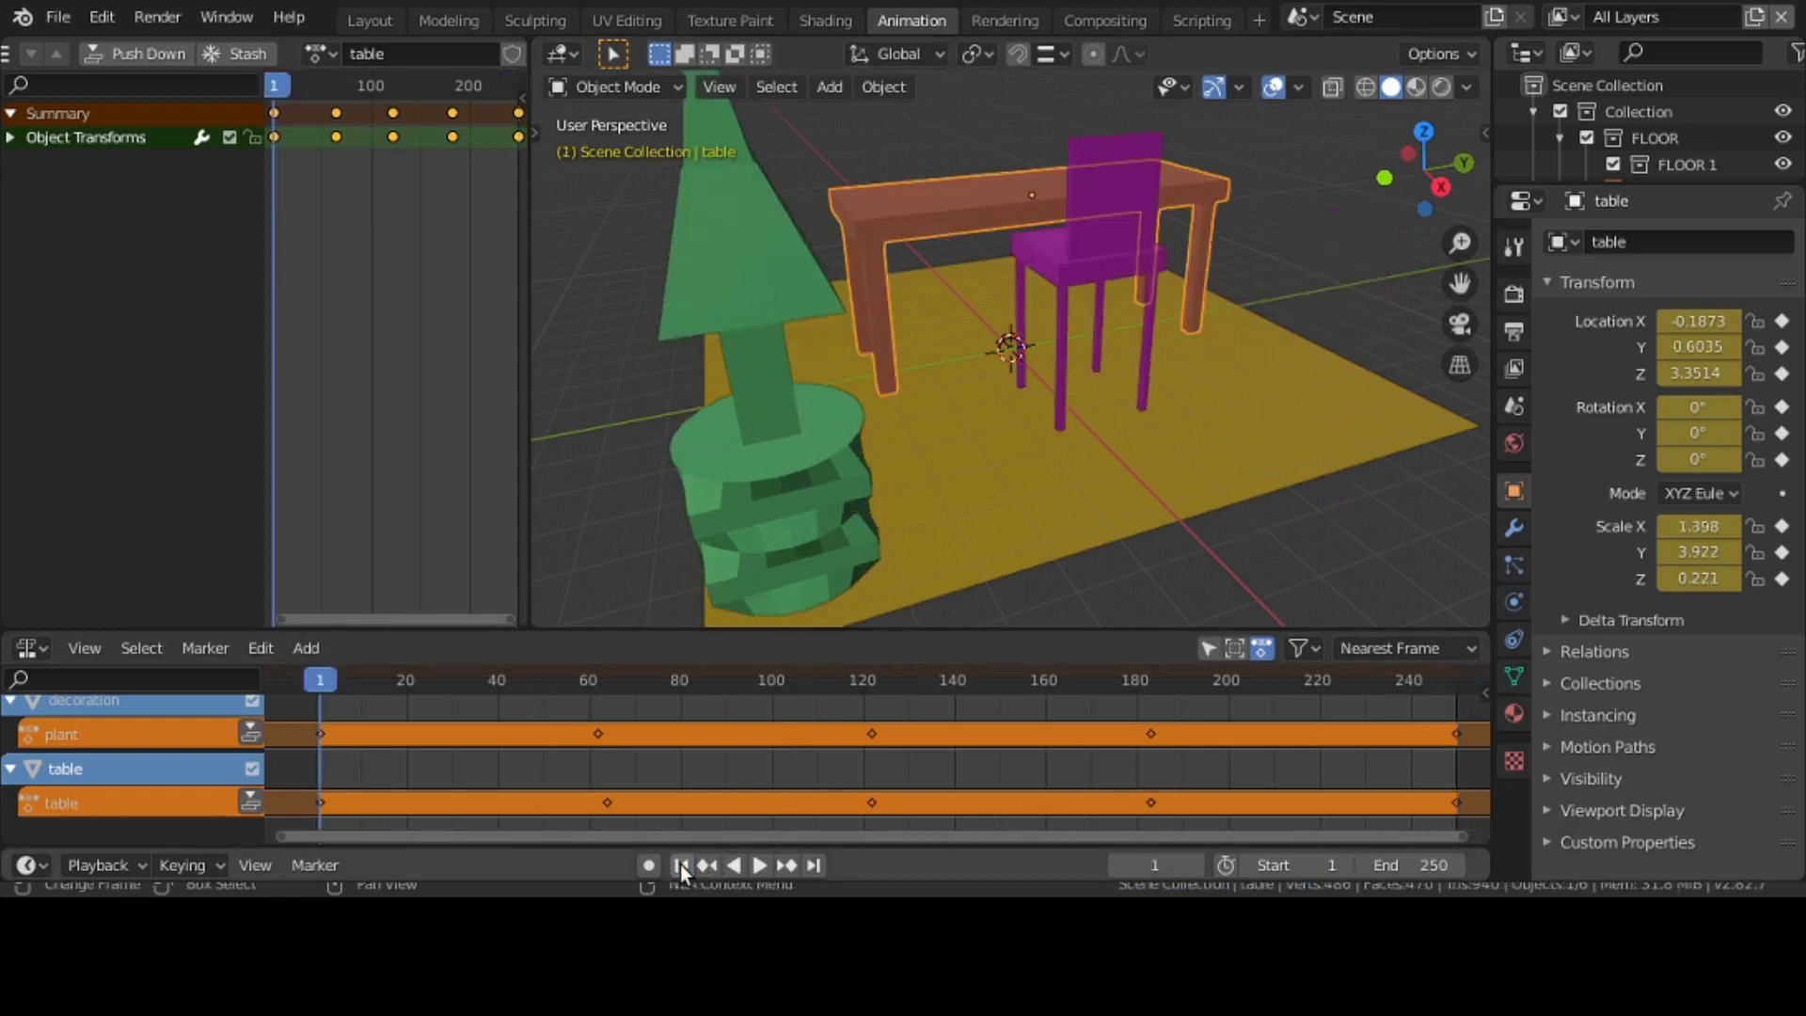
left_click(761, 866)
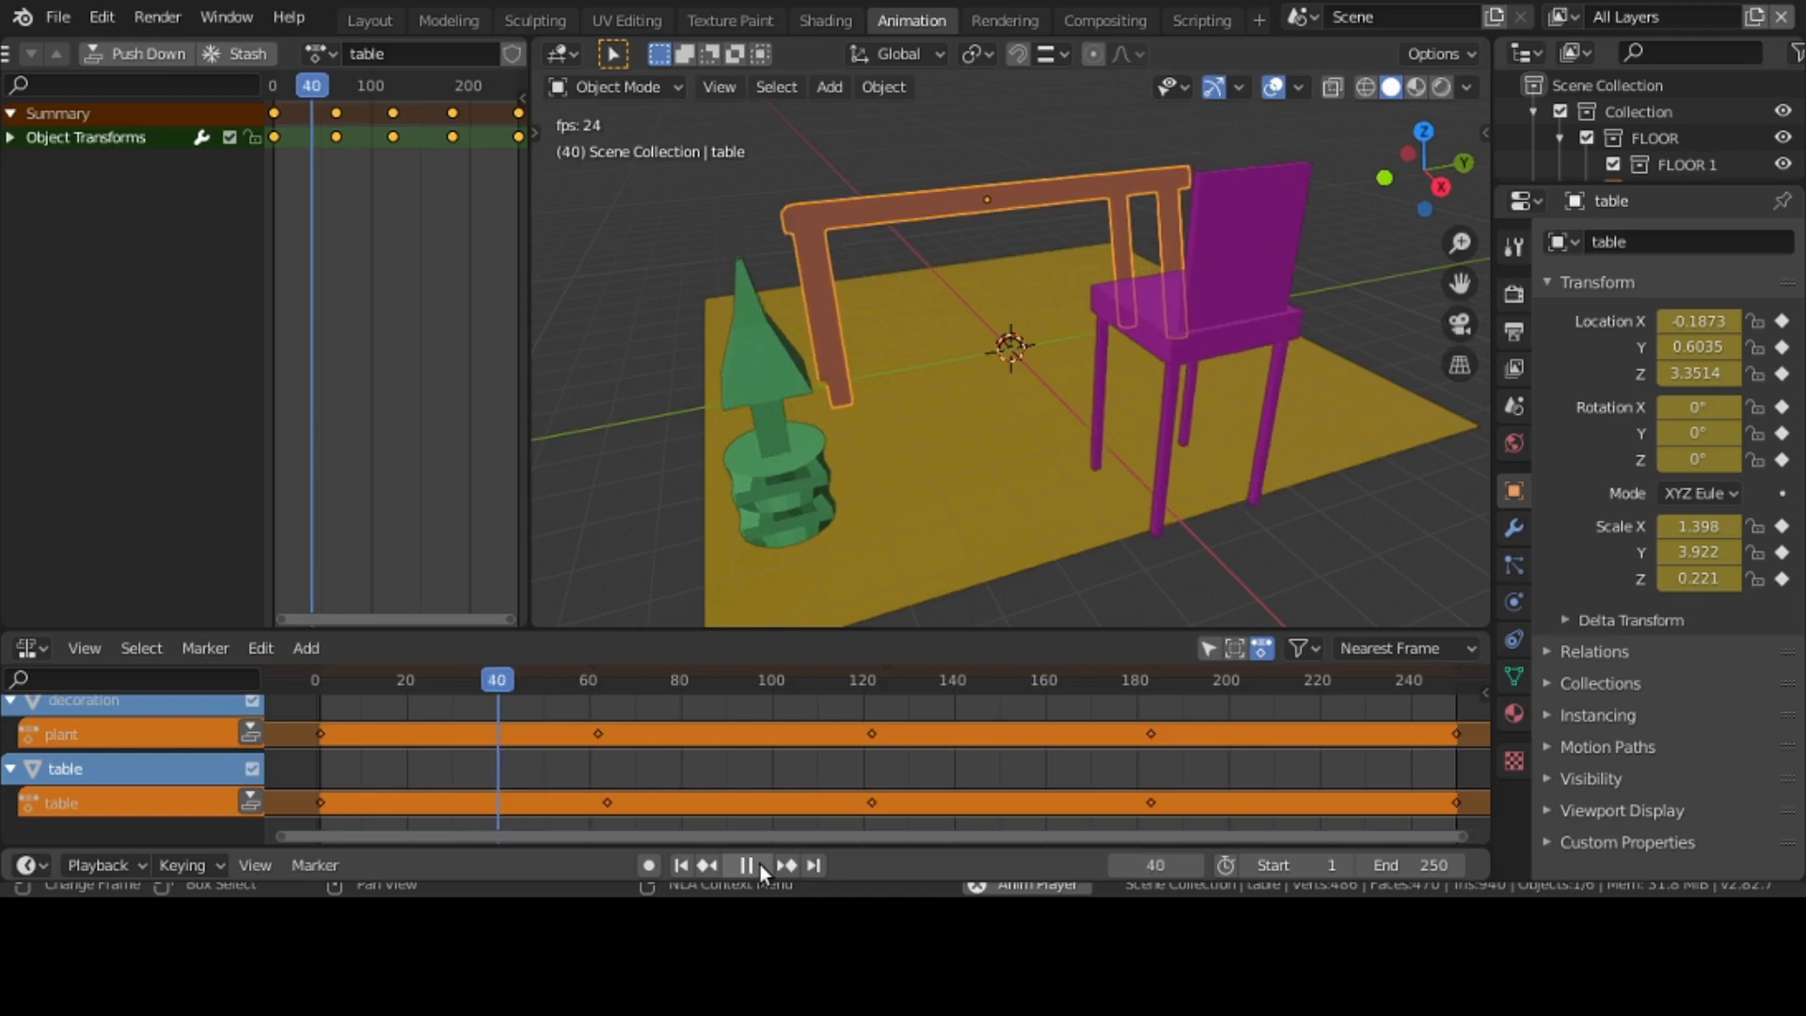
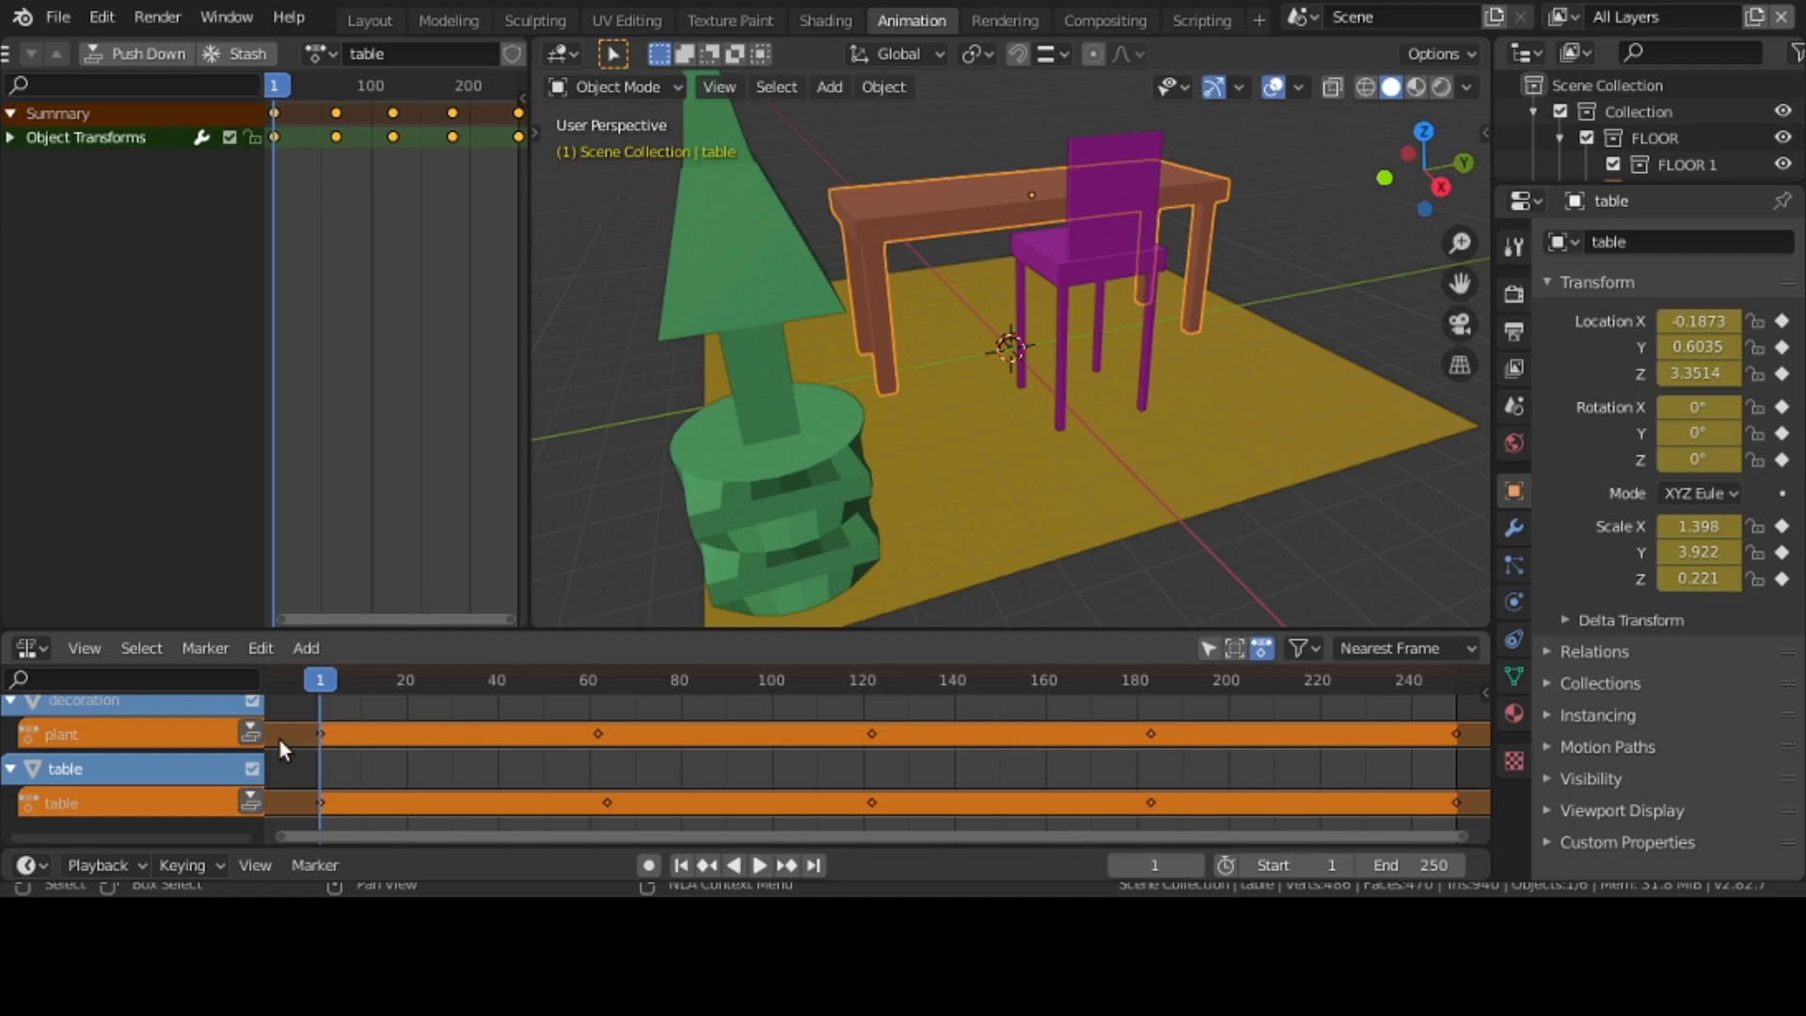
- Disable the animation channels of the chair, decoration and table in the Nonlinear Animation editor and play the animation
scroll(278, 738, "up", 3)
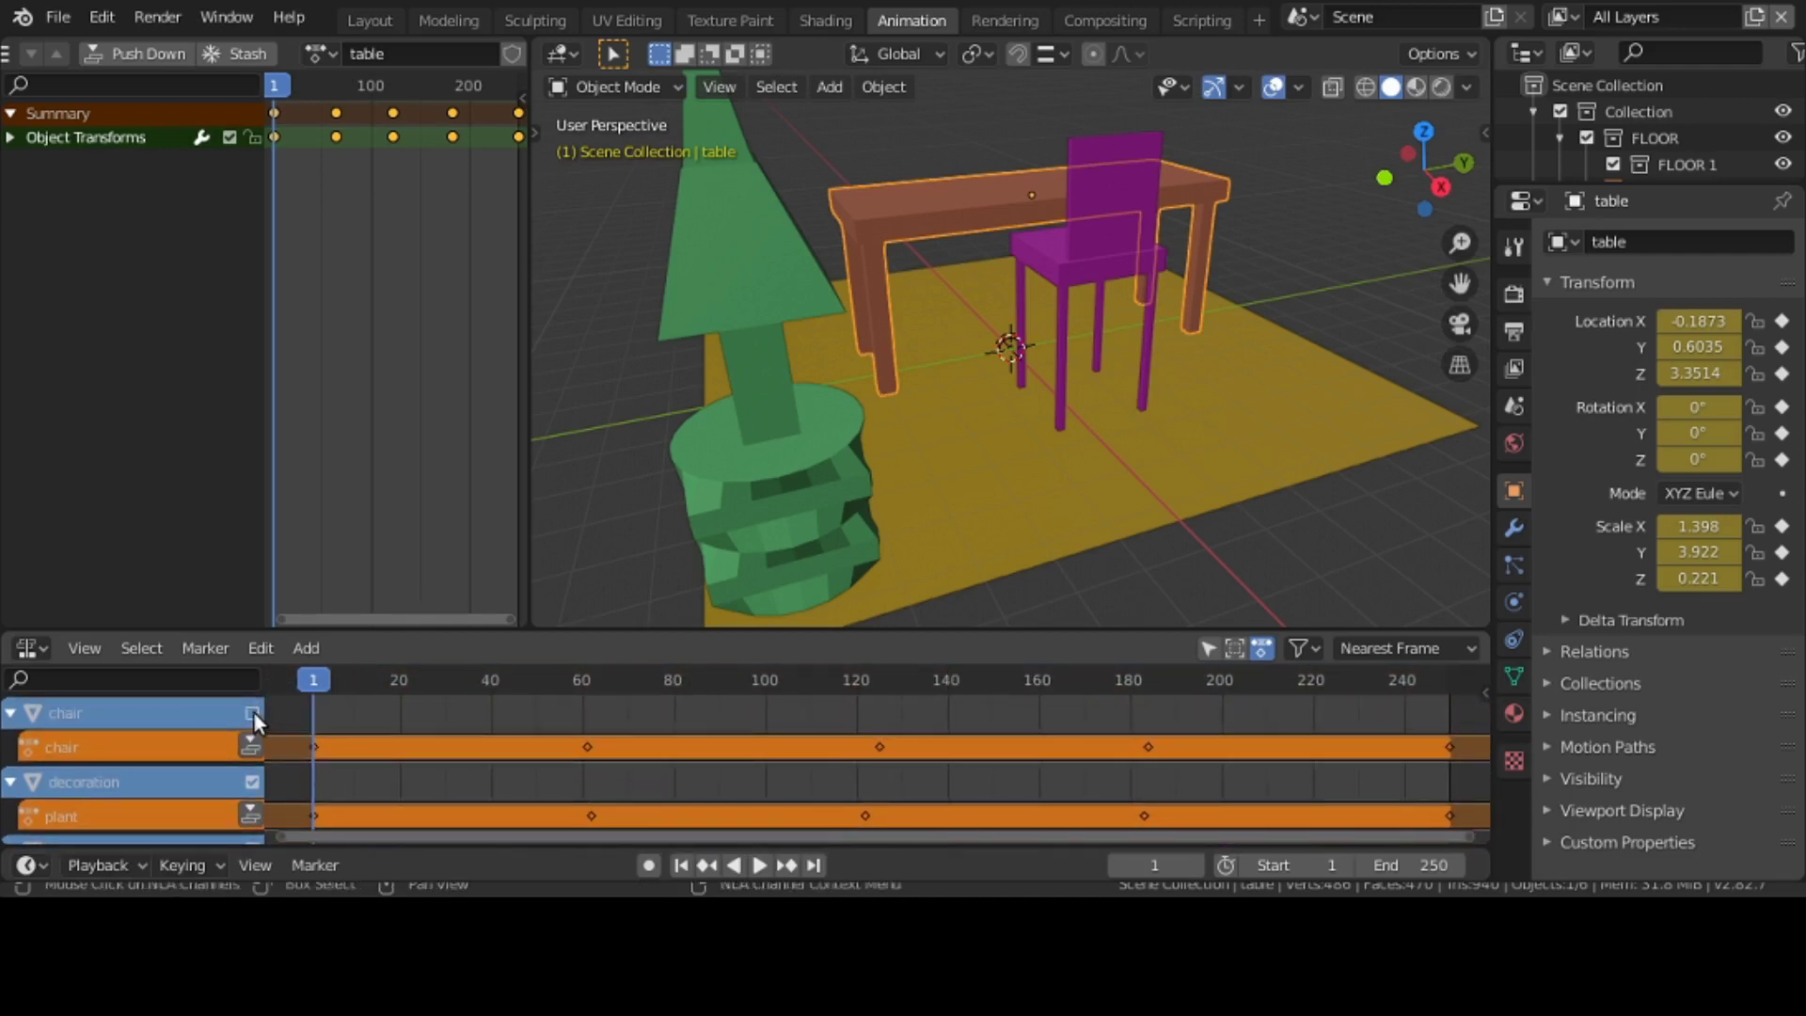
left_click(255, 779)
scroll(256, 776, "down", 2)
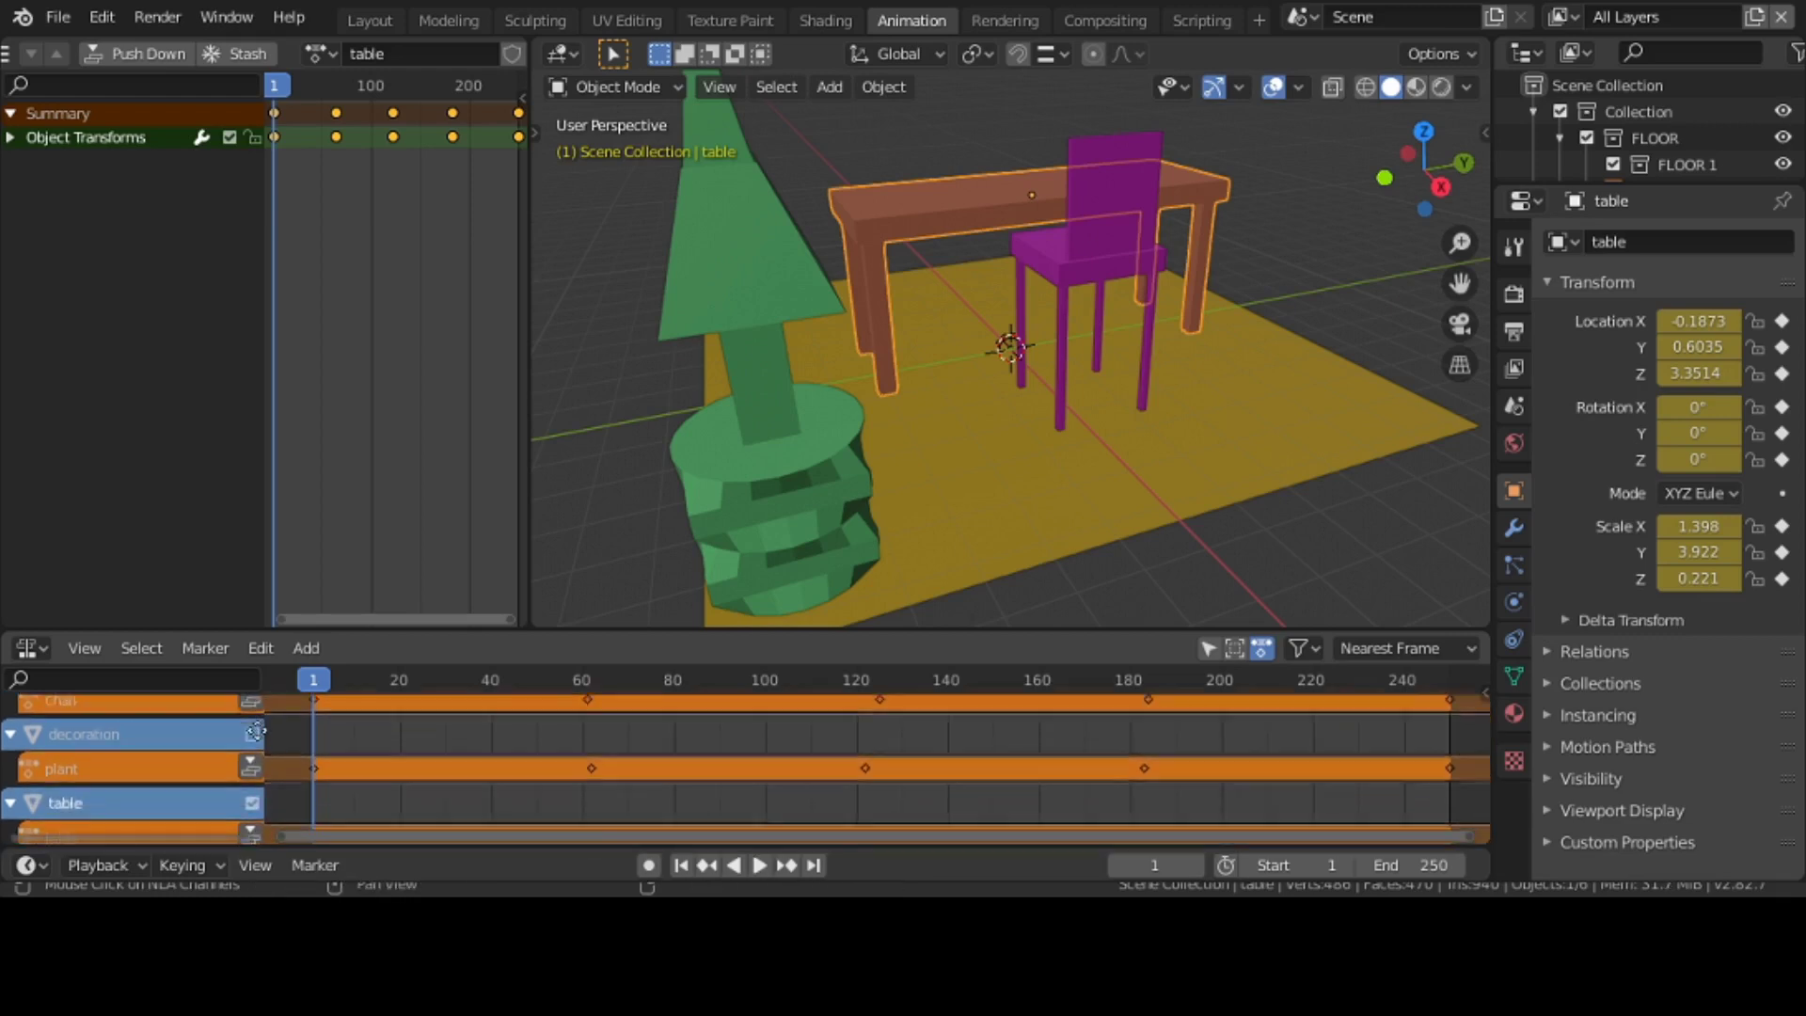
left_click(254, 786)
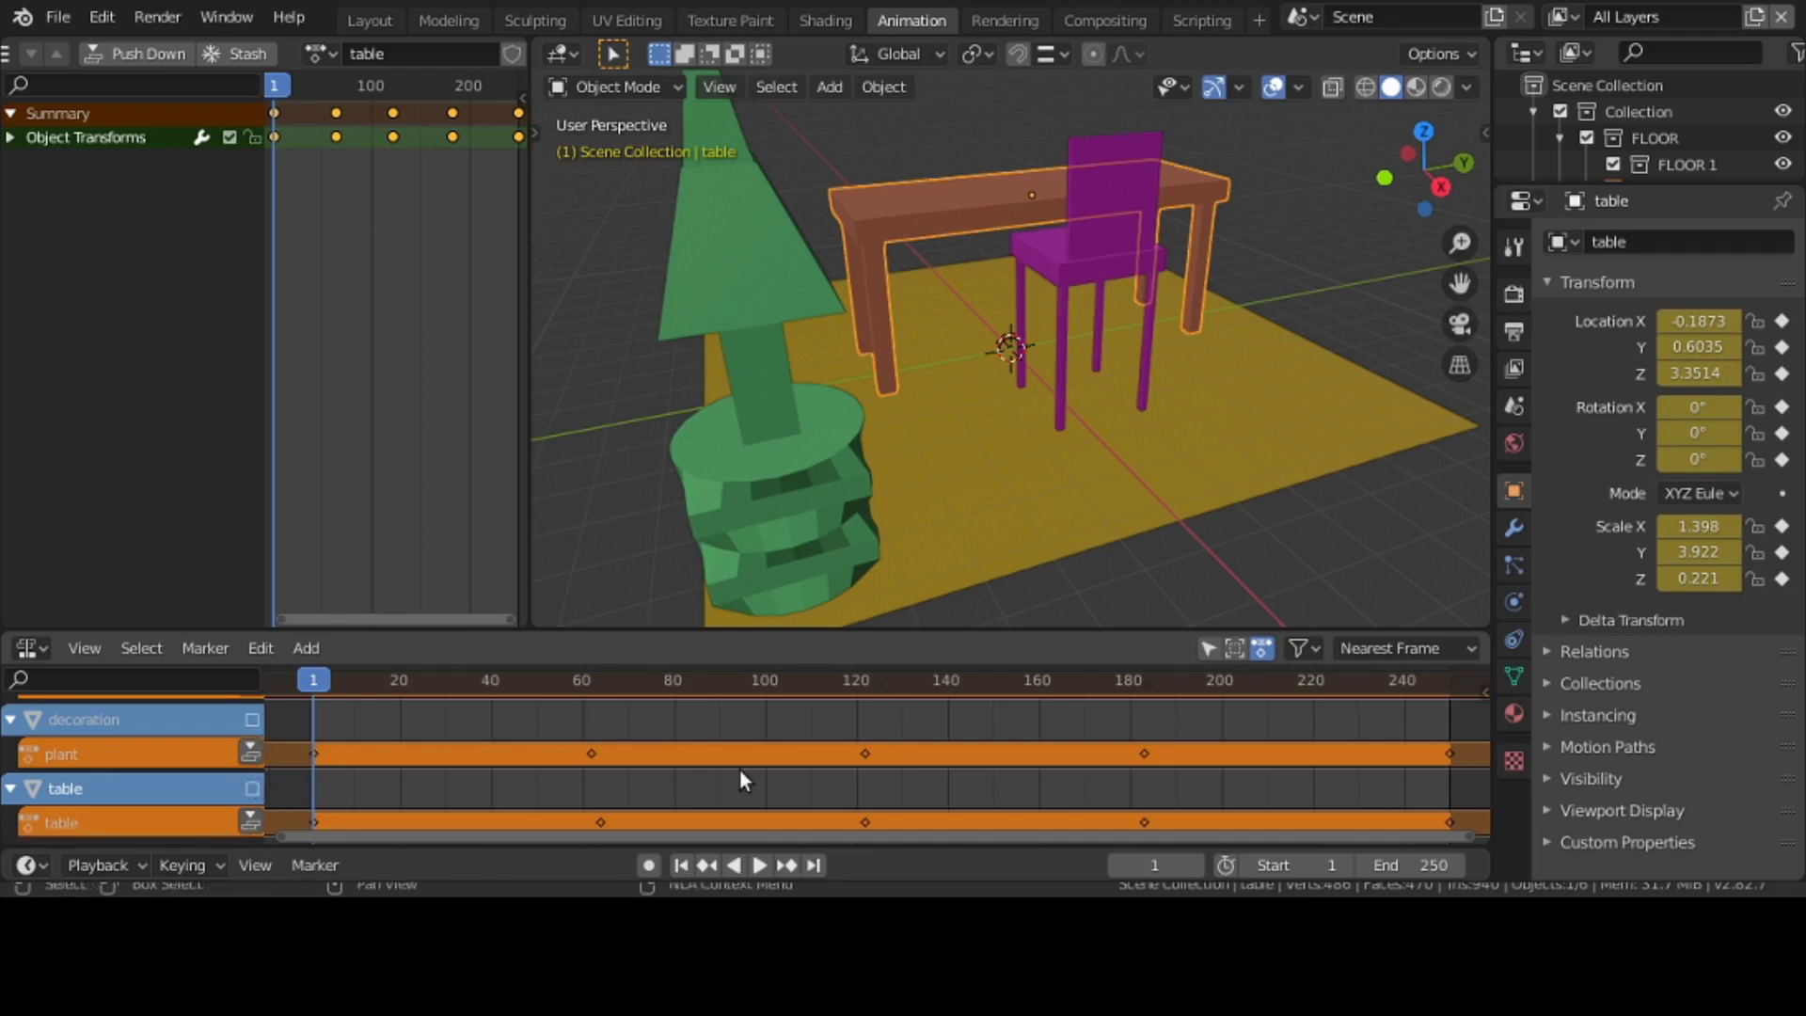
left_click(762, 866)
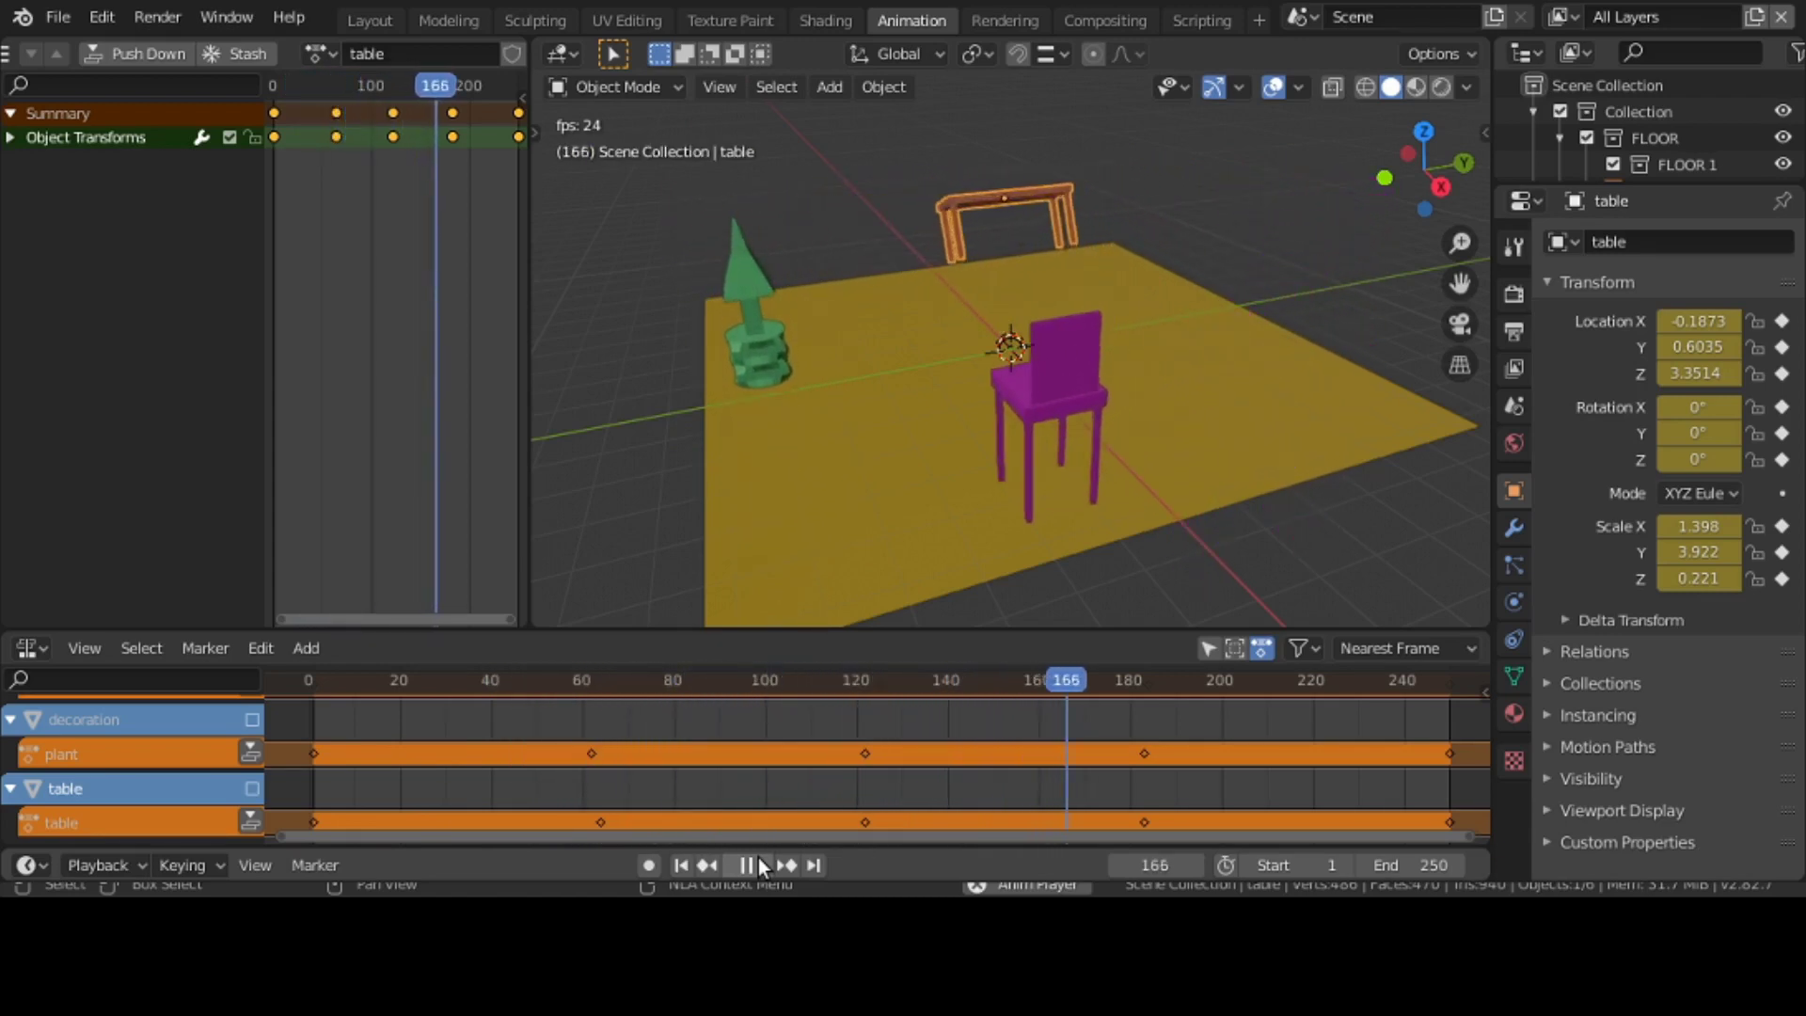
- Re-enable the table, decoration and chair animation channels during playback, stop the animation and return to frame 1
left_click(252, 786)
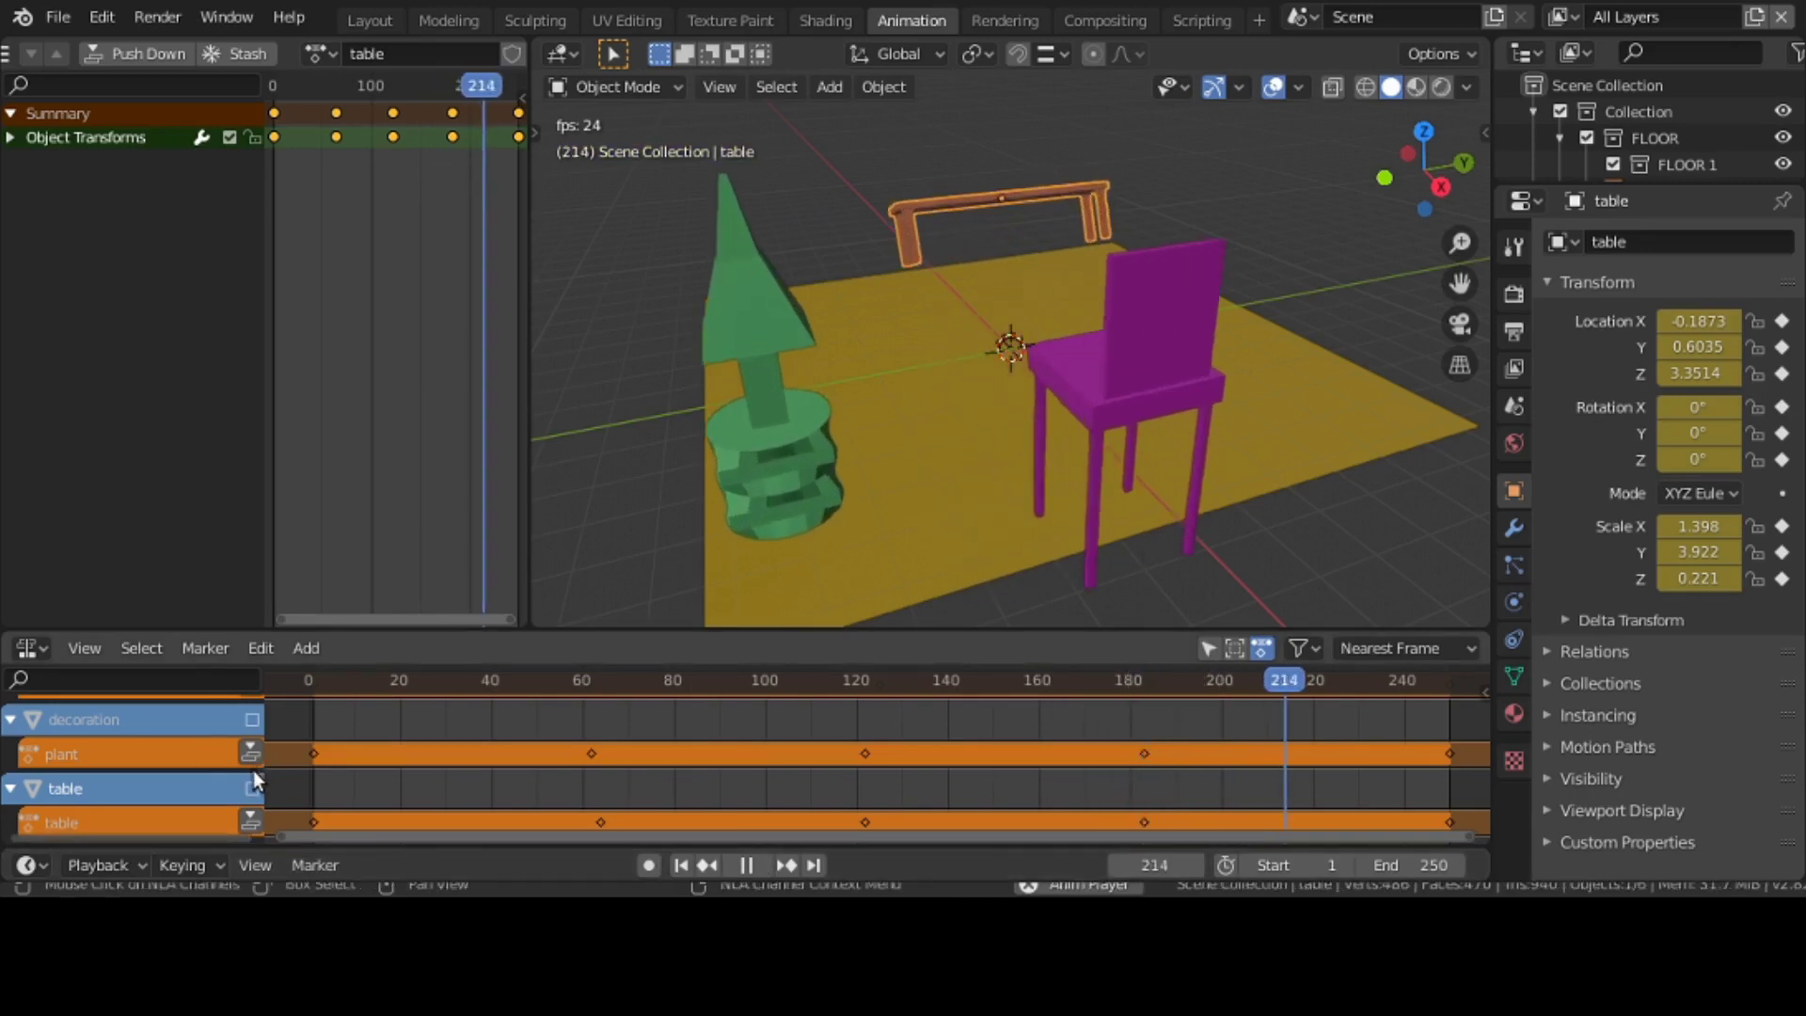
left_click(252, 719)
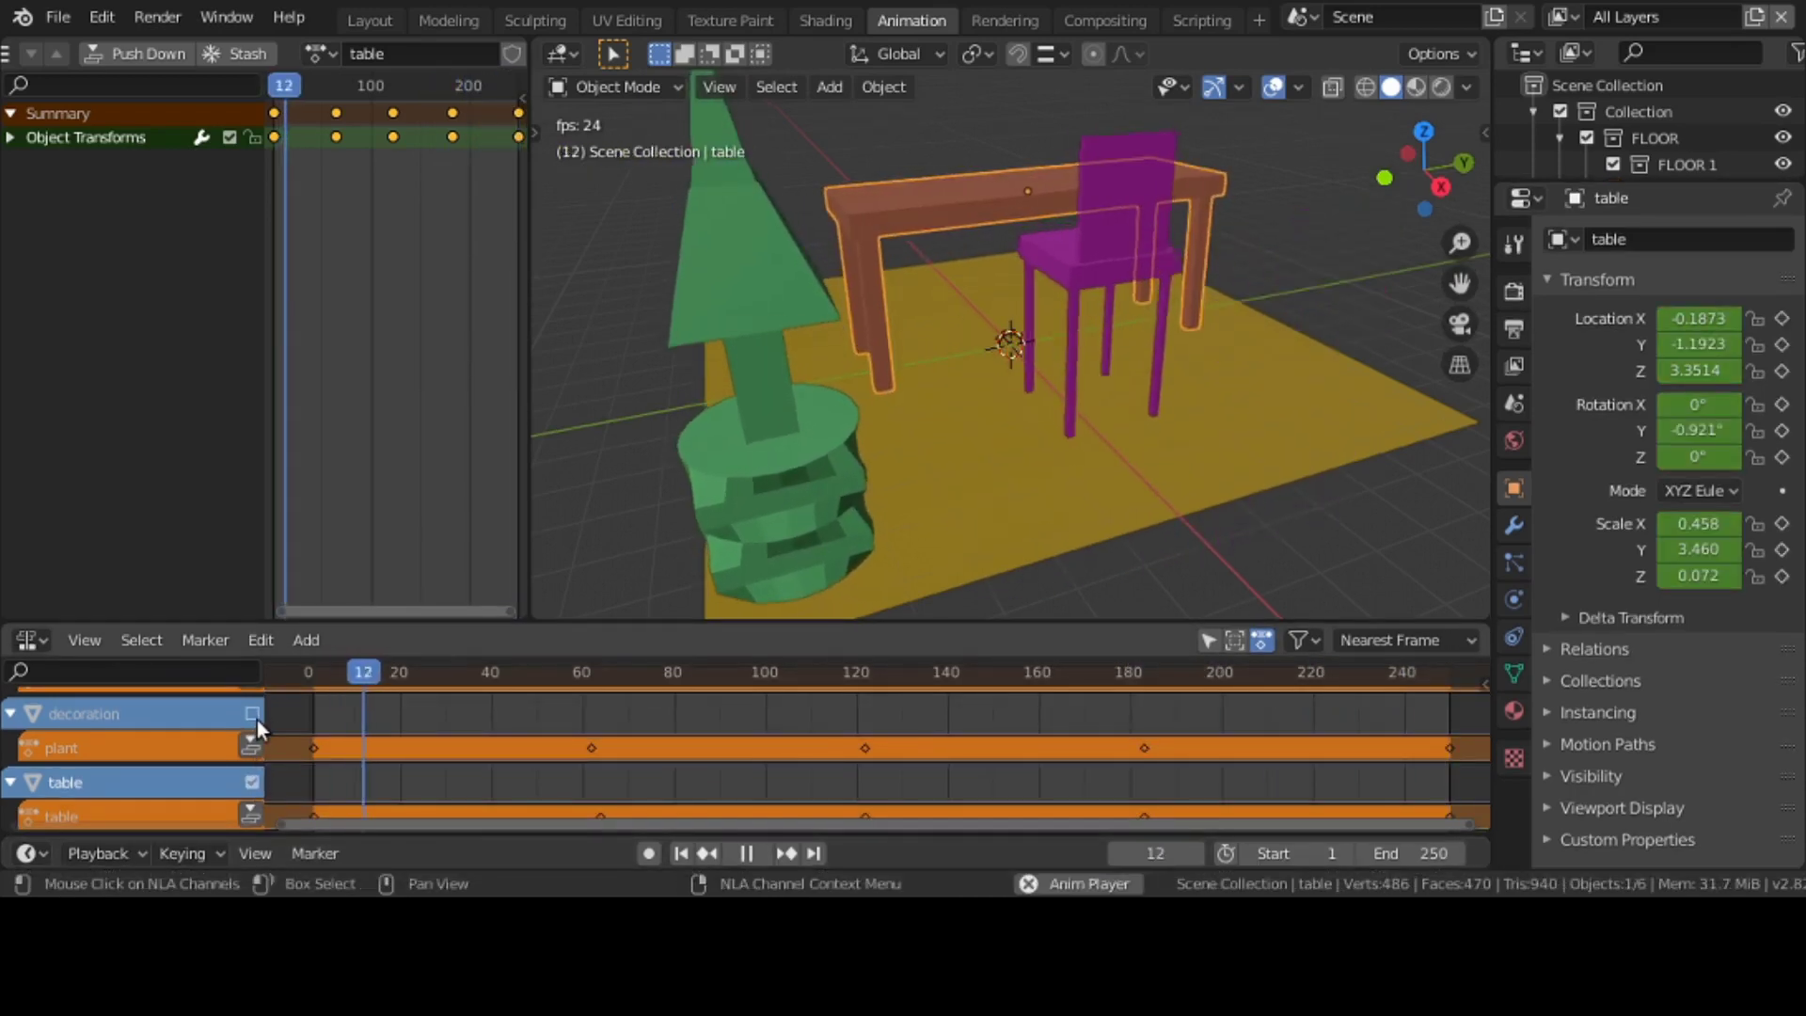
scroll(189, 753, "up", 3)
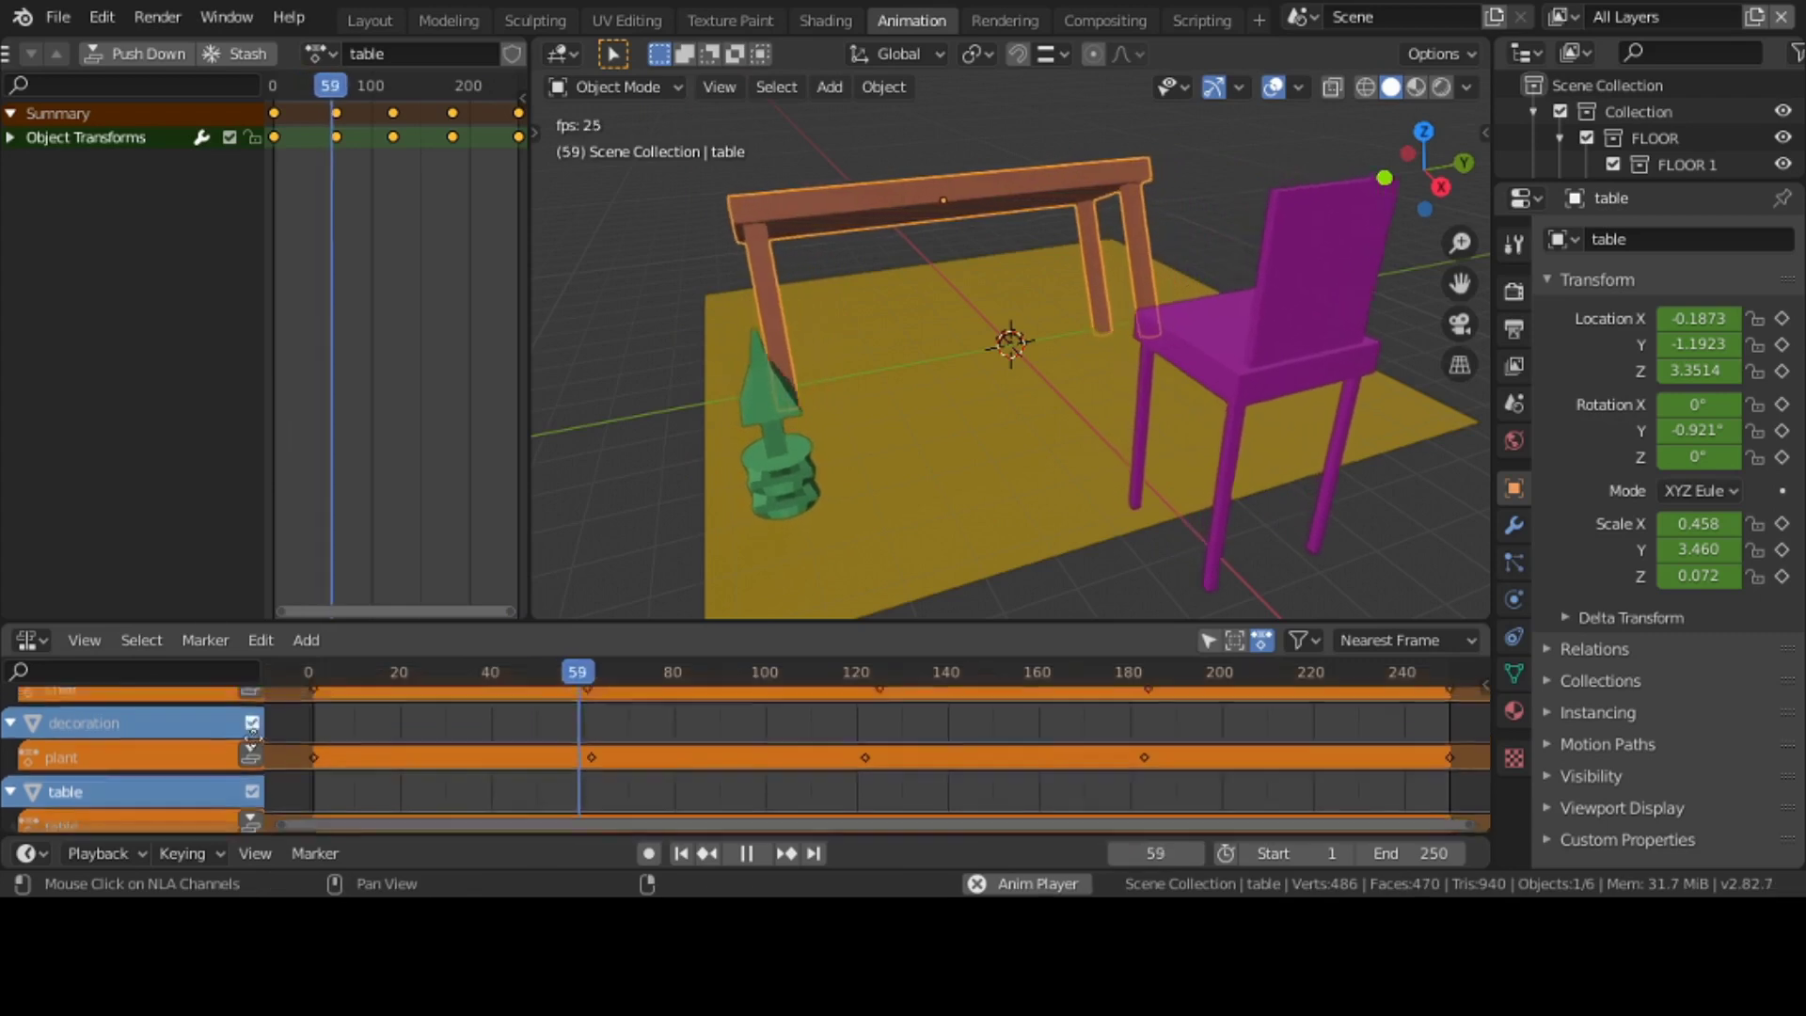
left_click(252, 705)
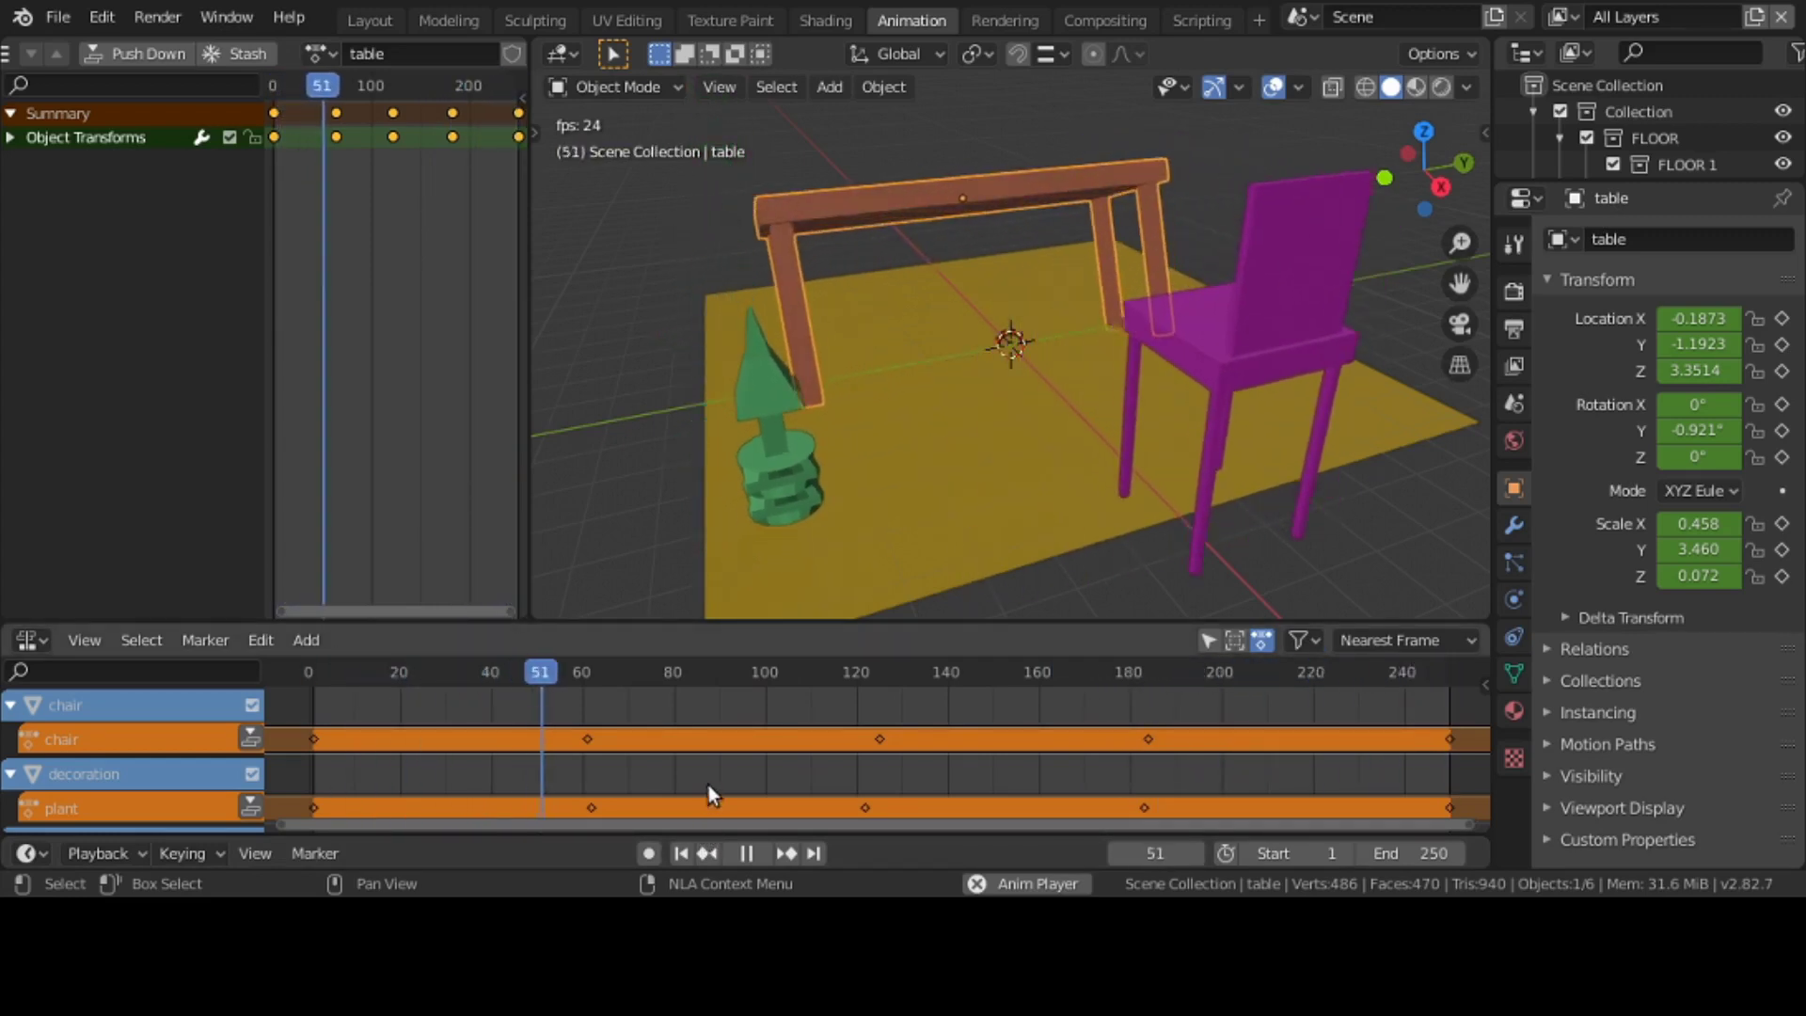
left_click(750, 852)
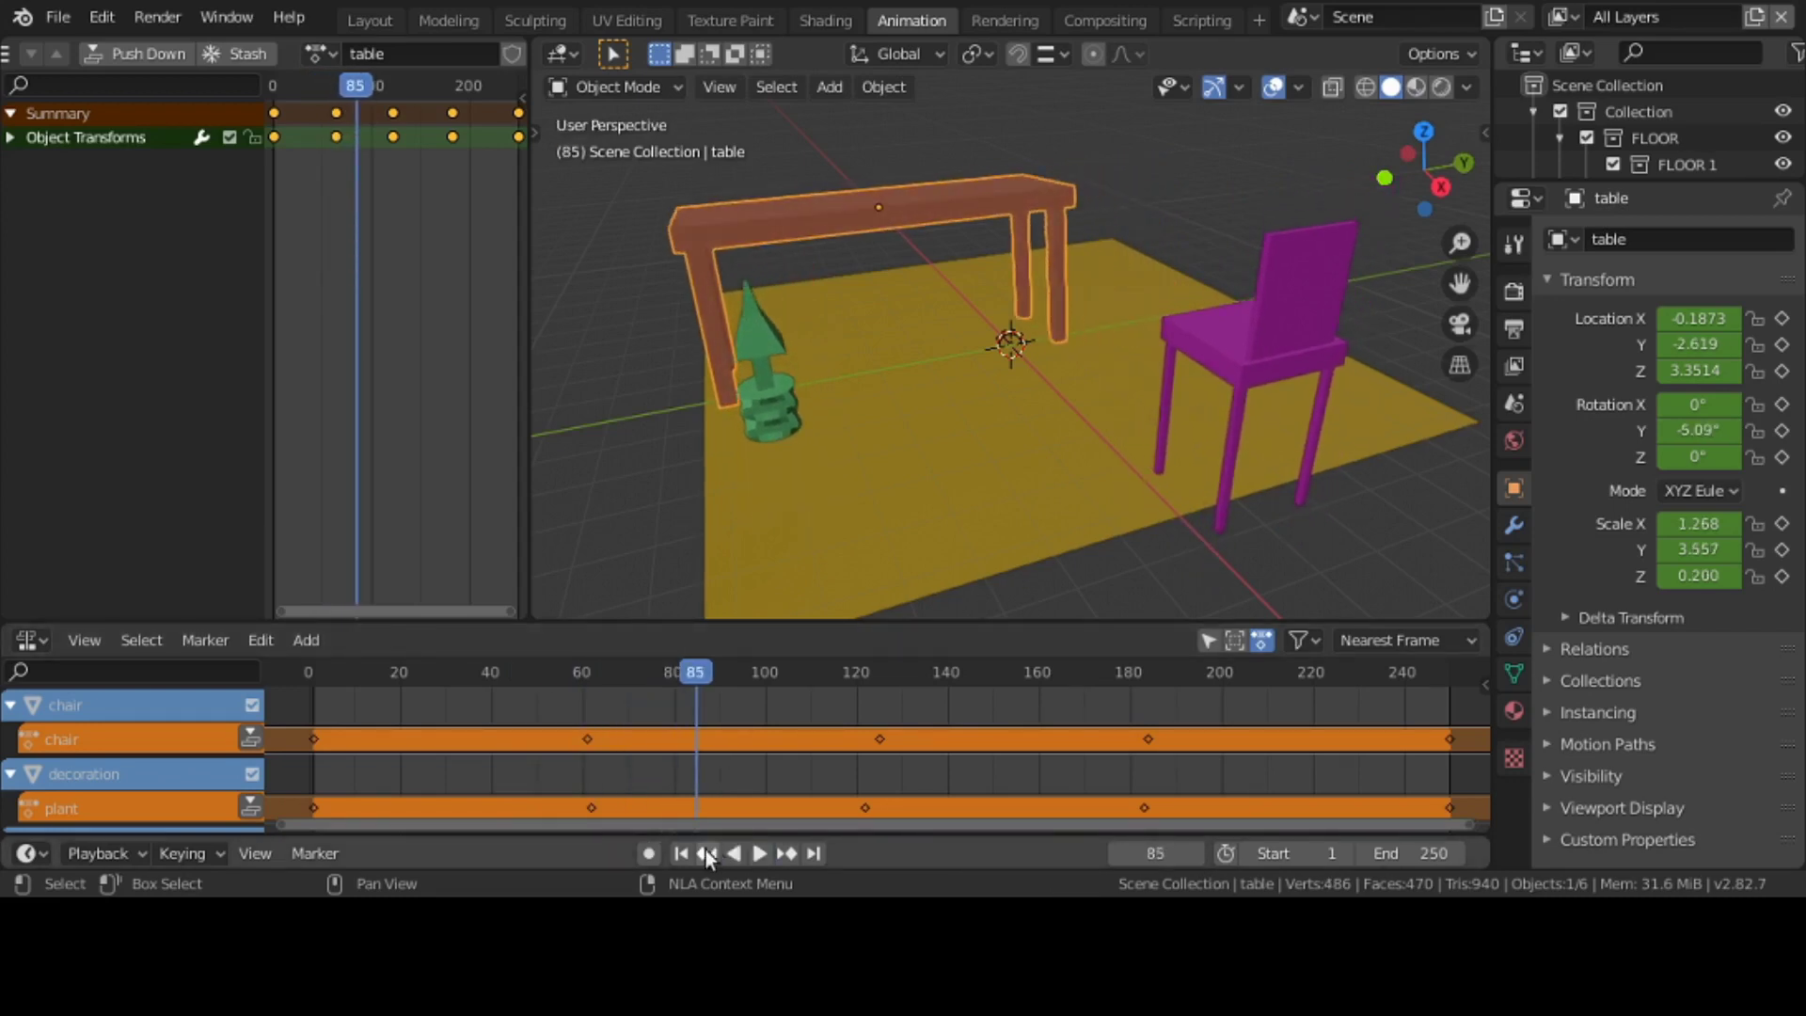
left_click(675, 852)
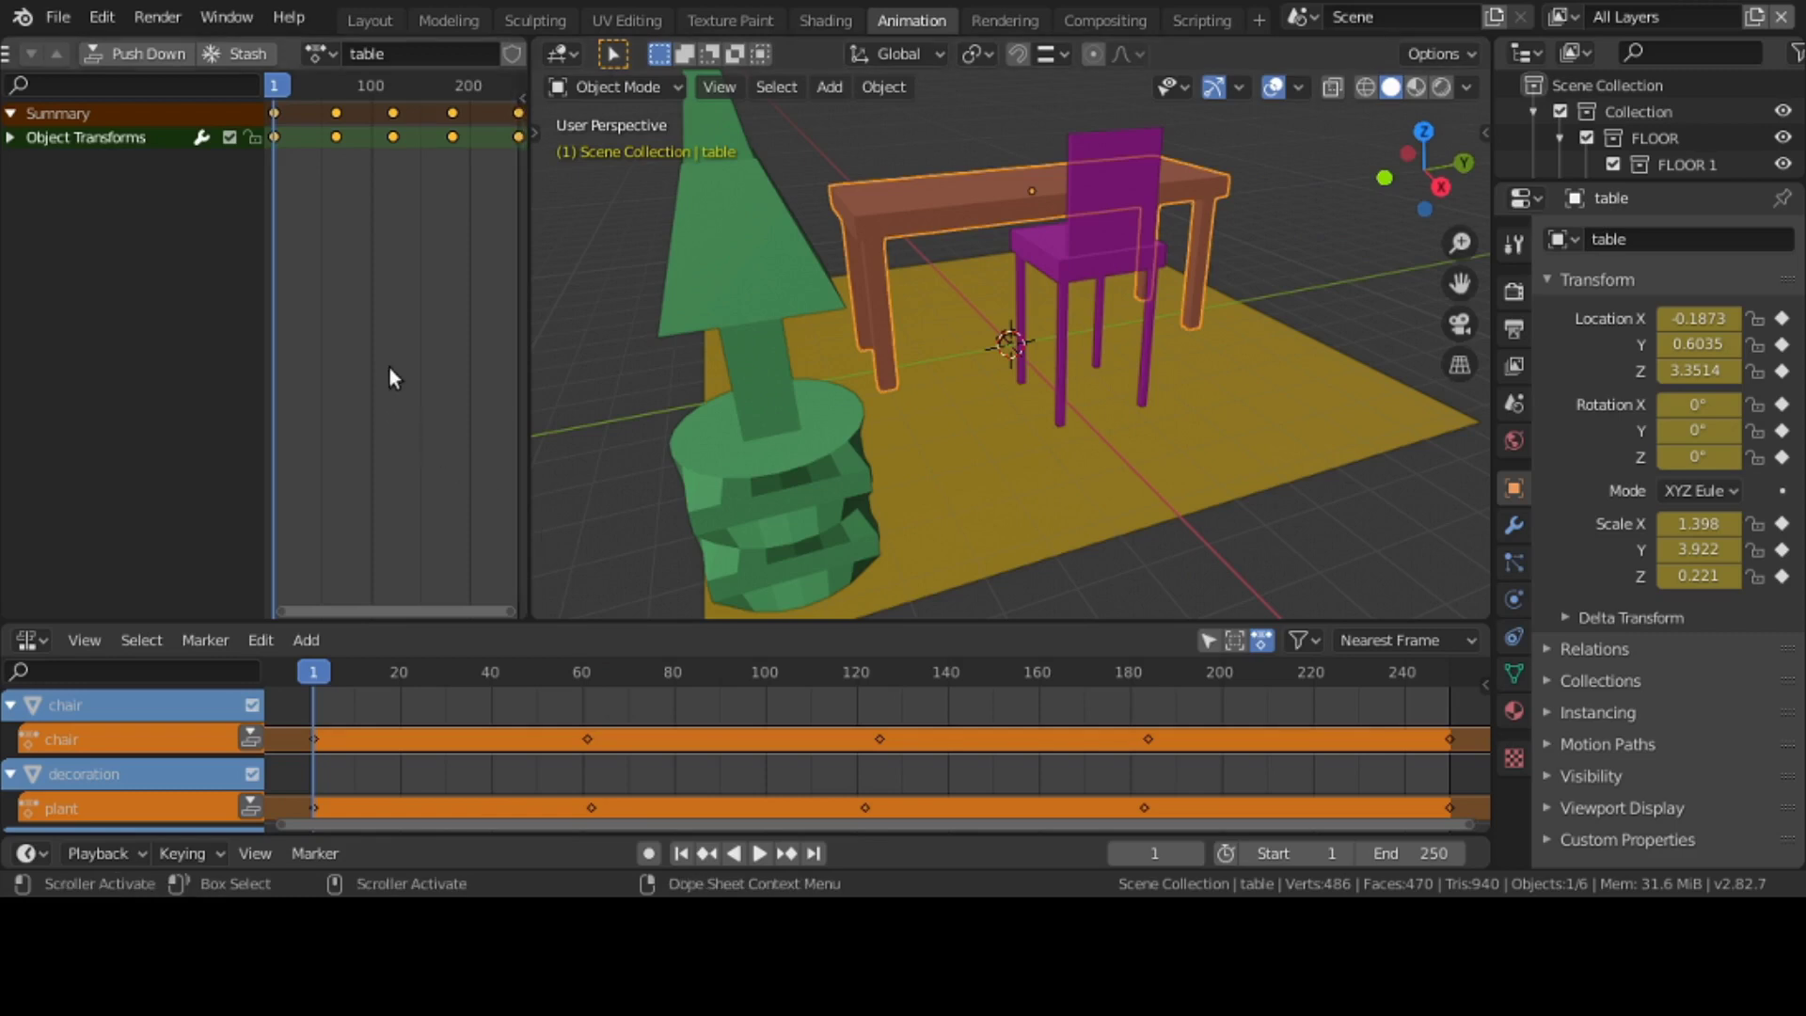
- Assign the chair action to the table object and push it down as a nonlinear animation strip
left_click(173, 54)
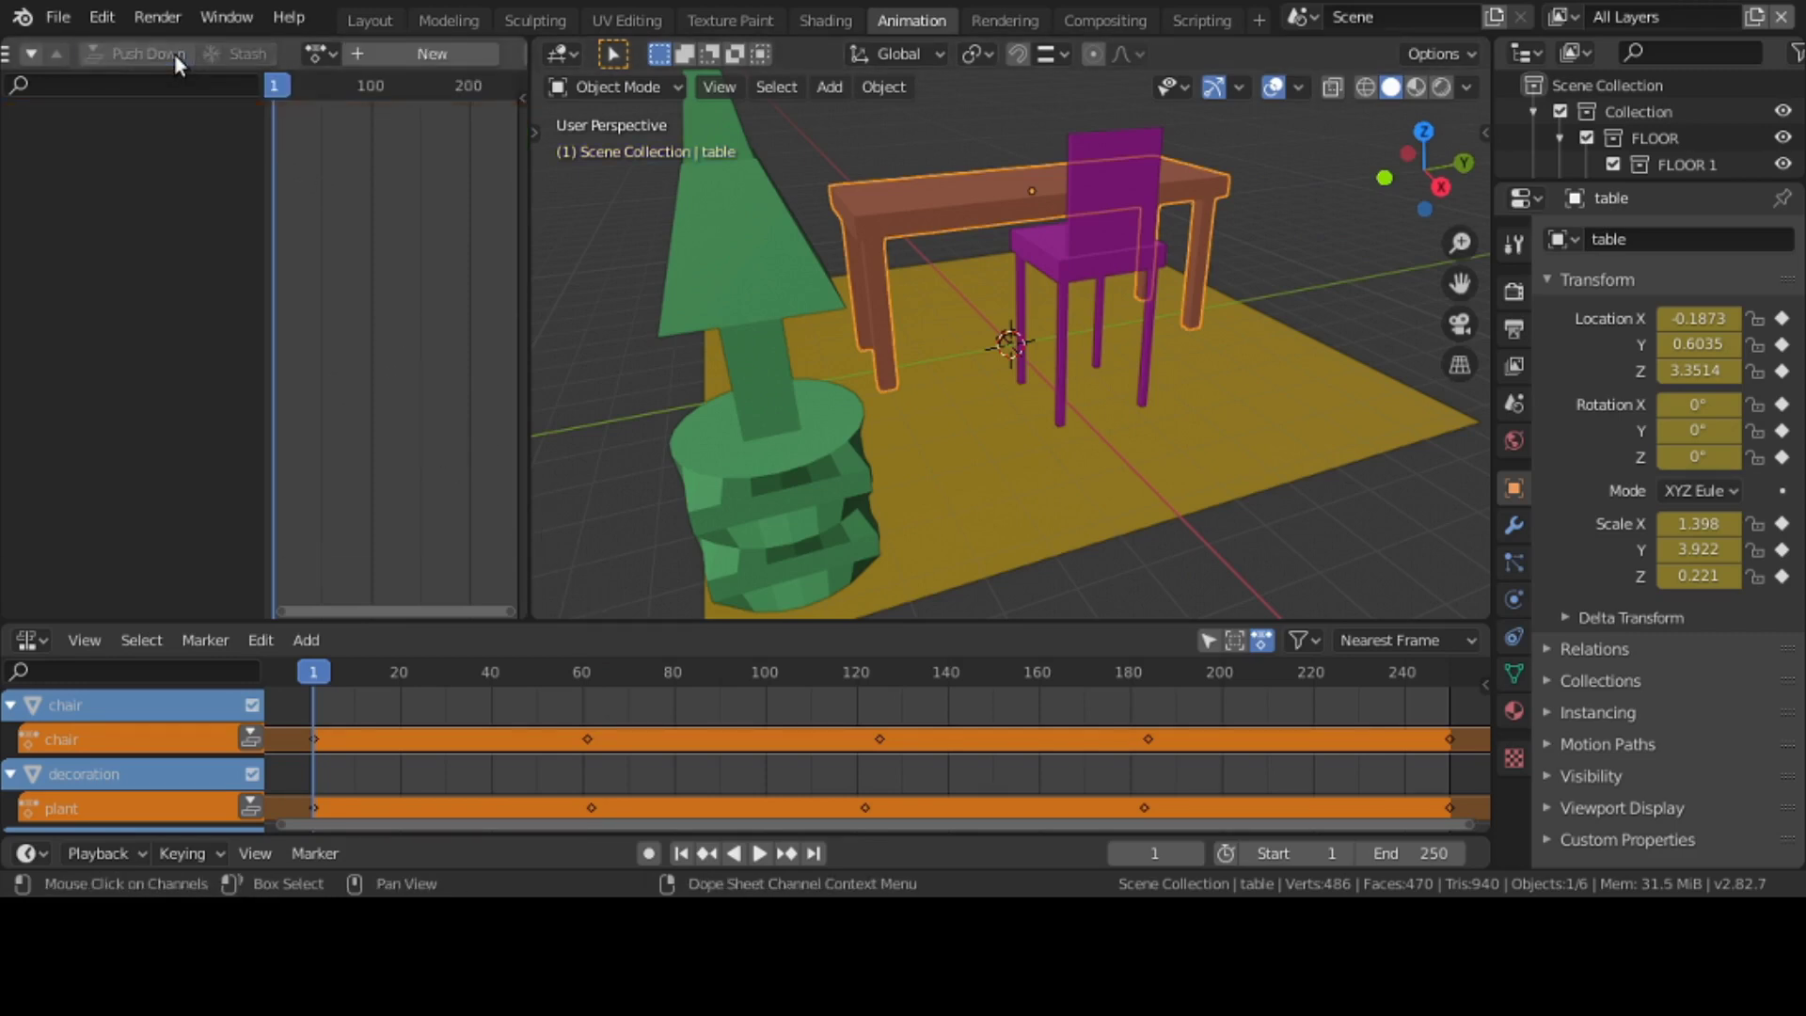
key("ctrl+z")
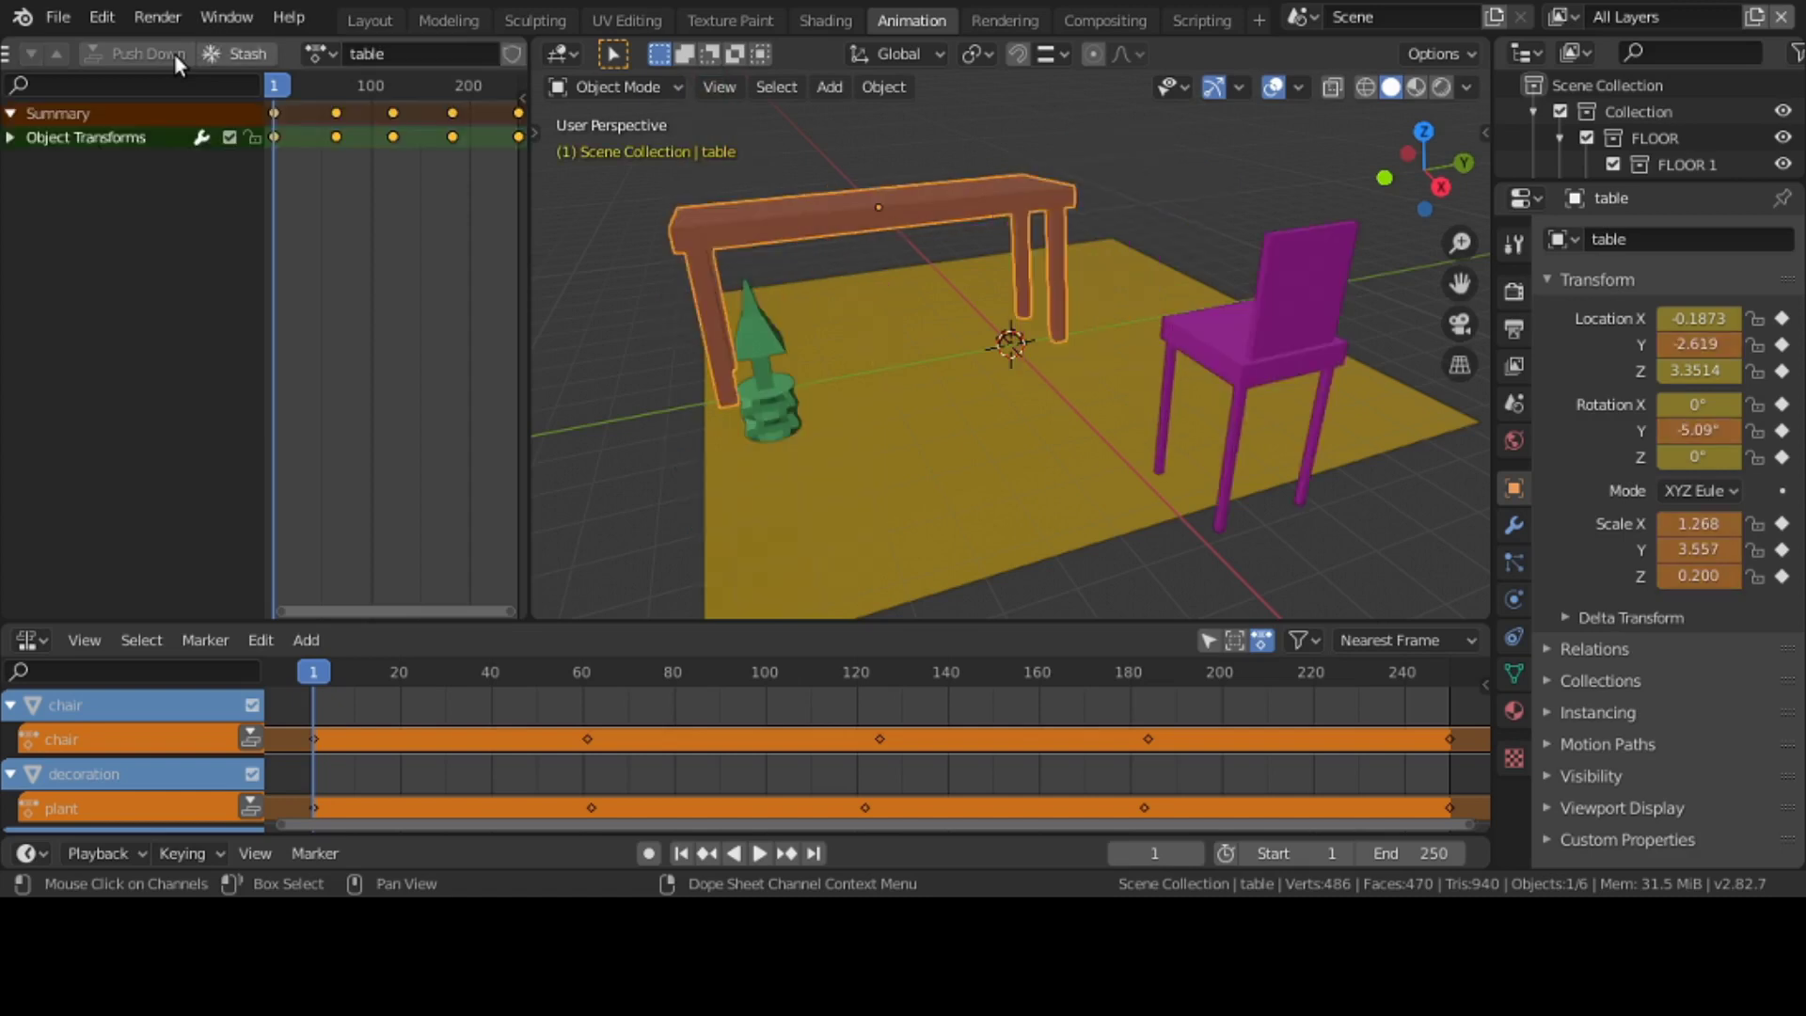
left_click(322, 53)
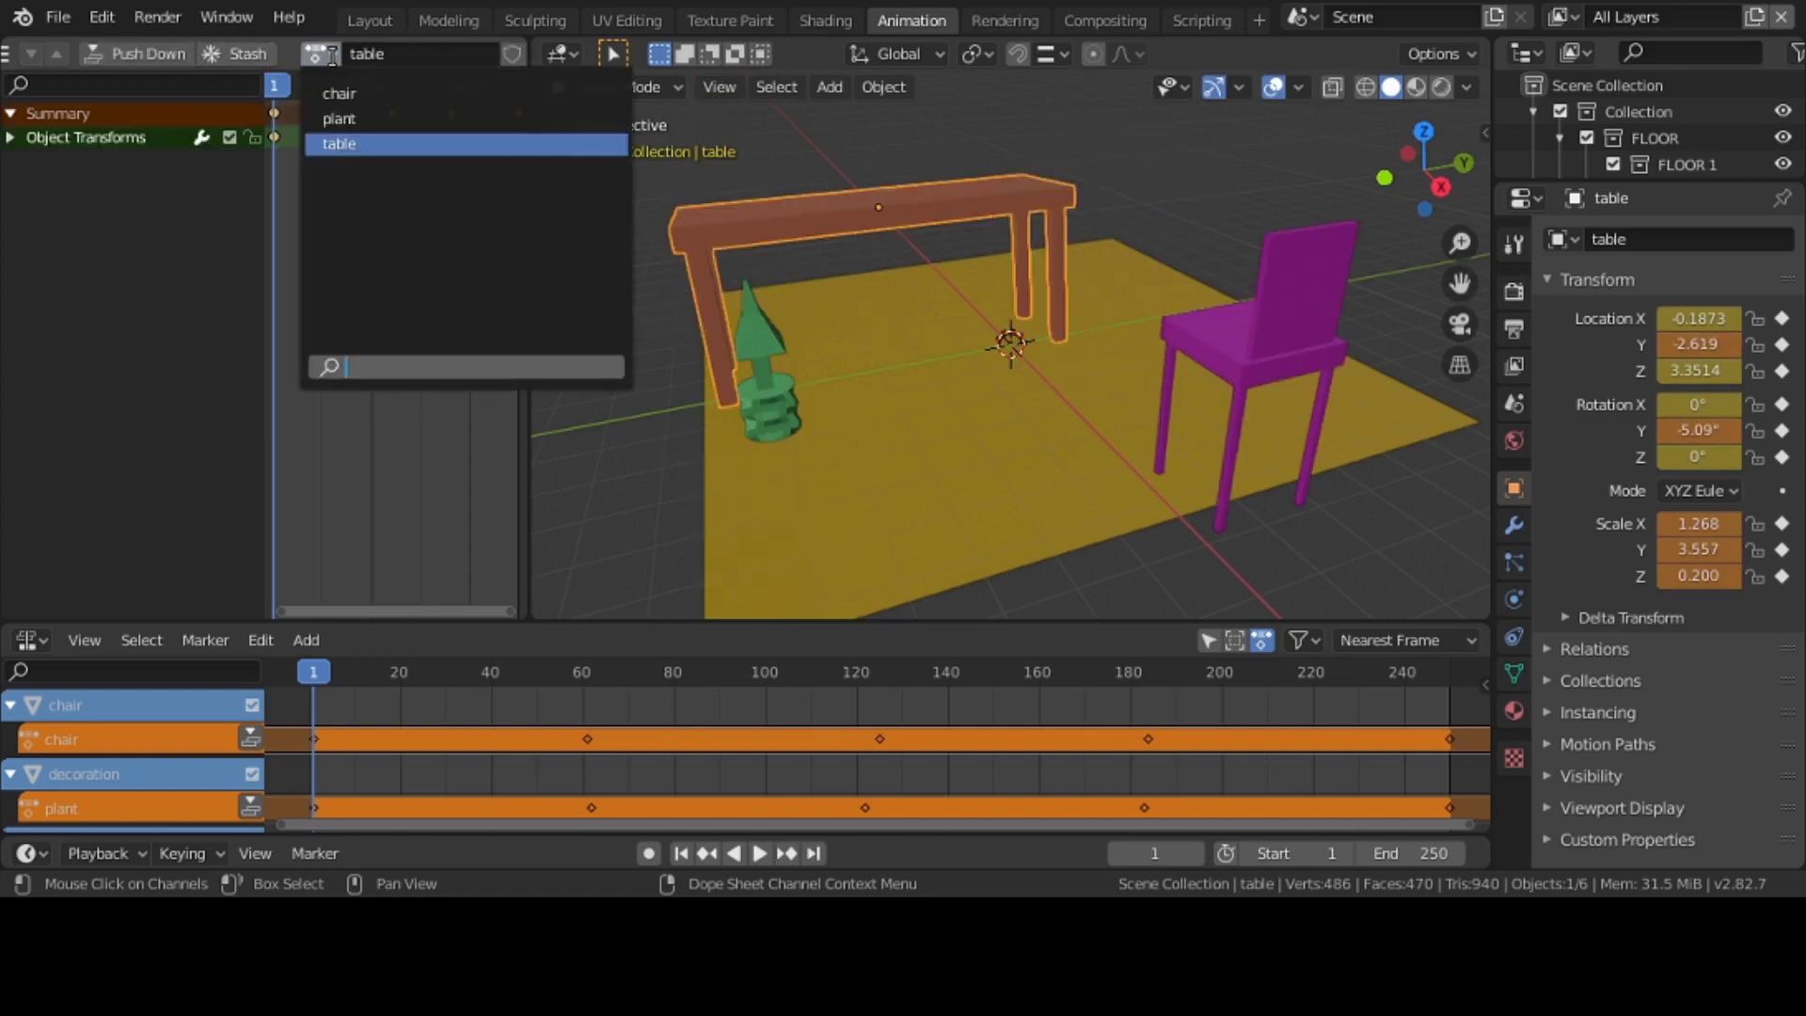
left_click(358, 96)
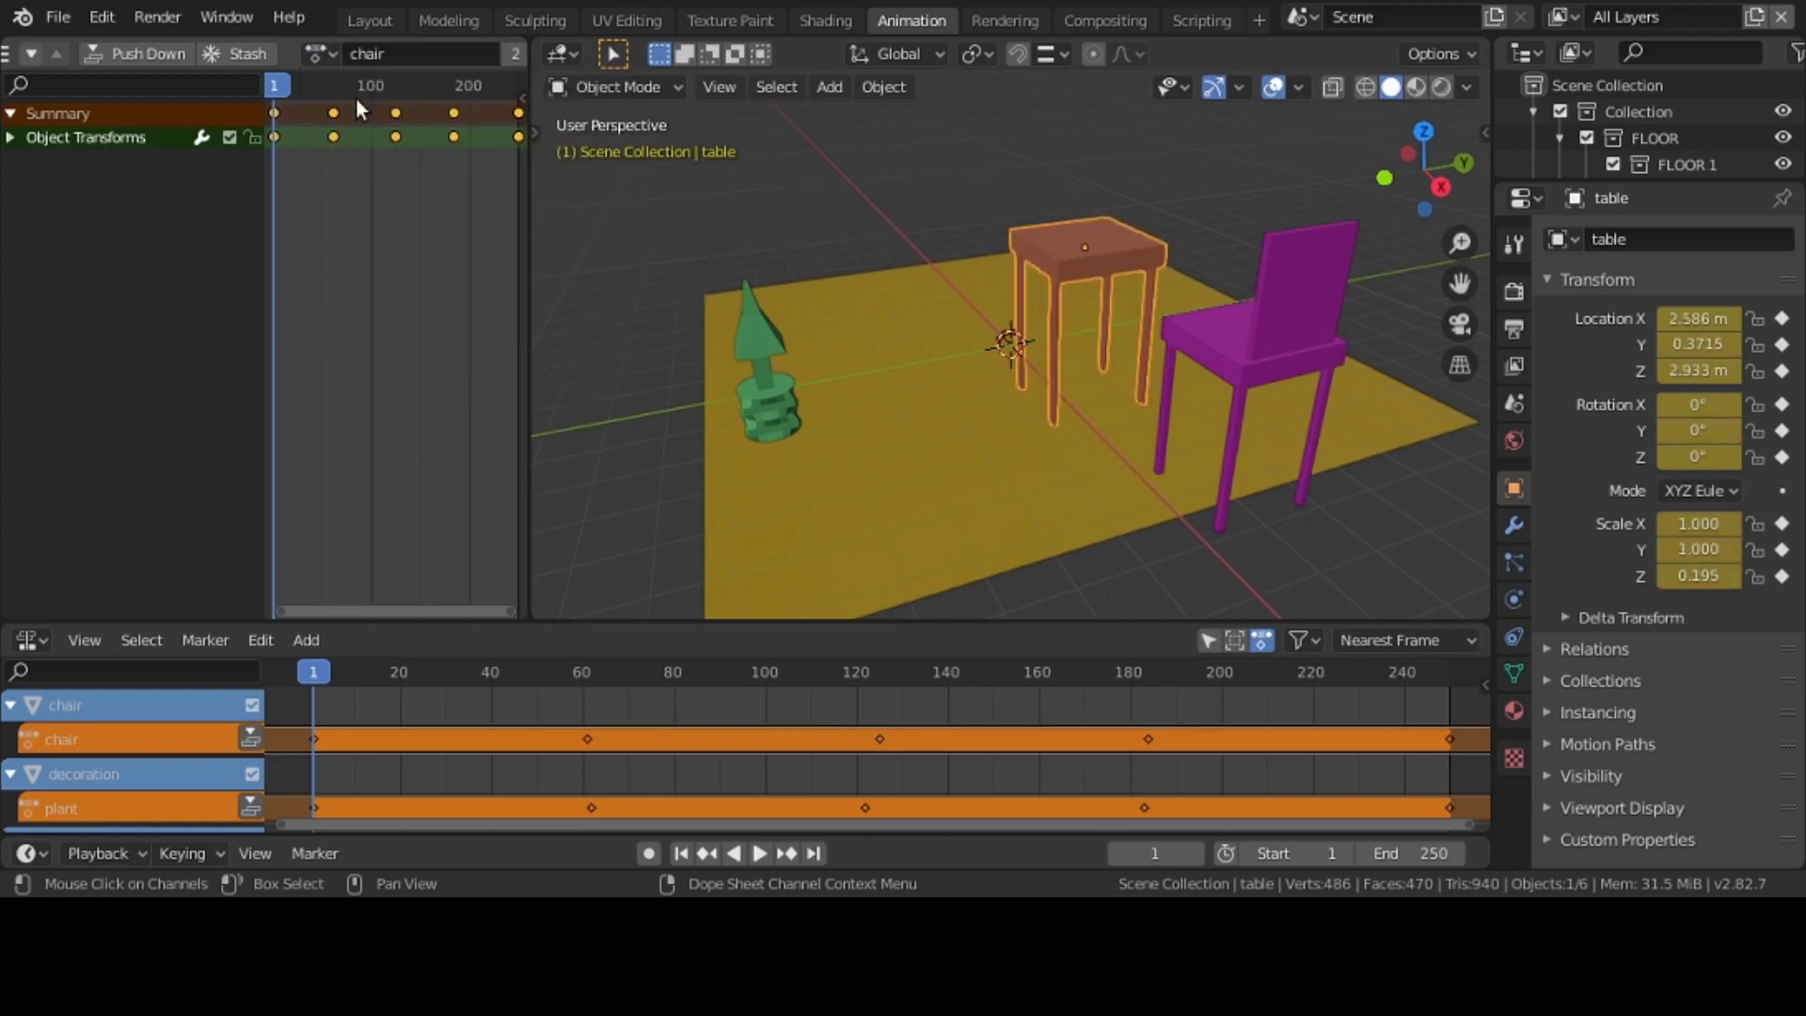
left_click(162, 56)
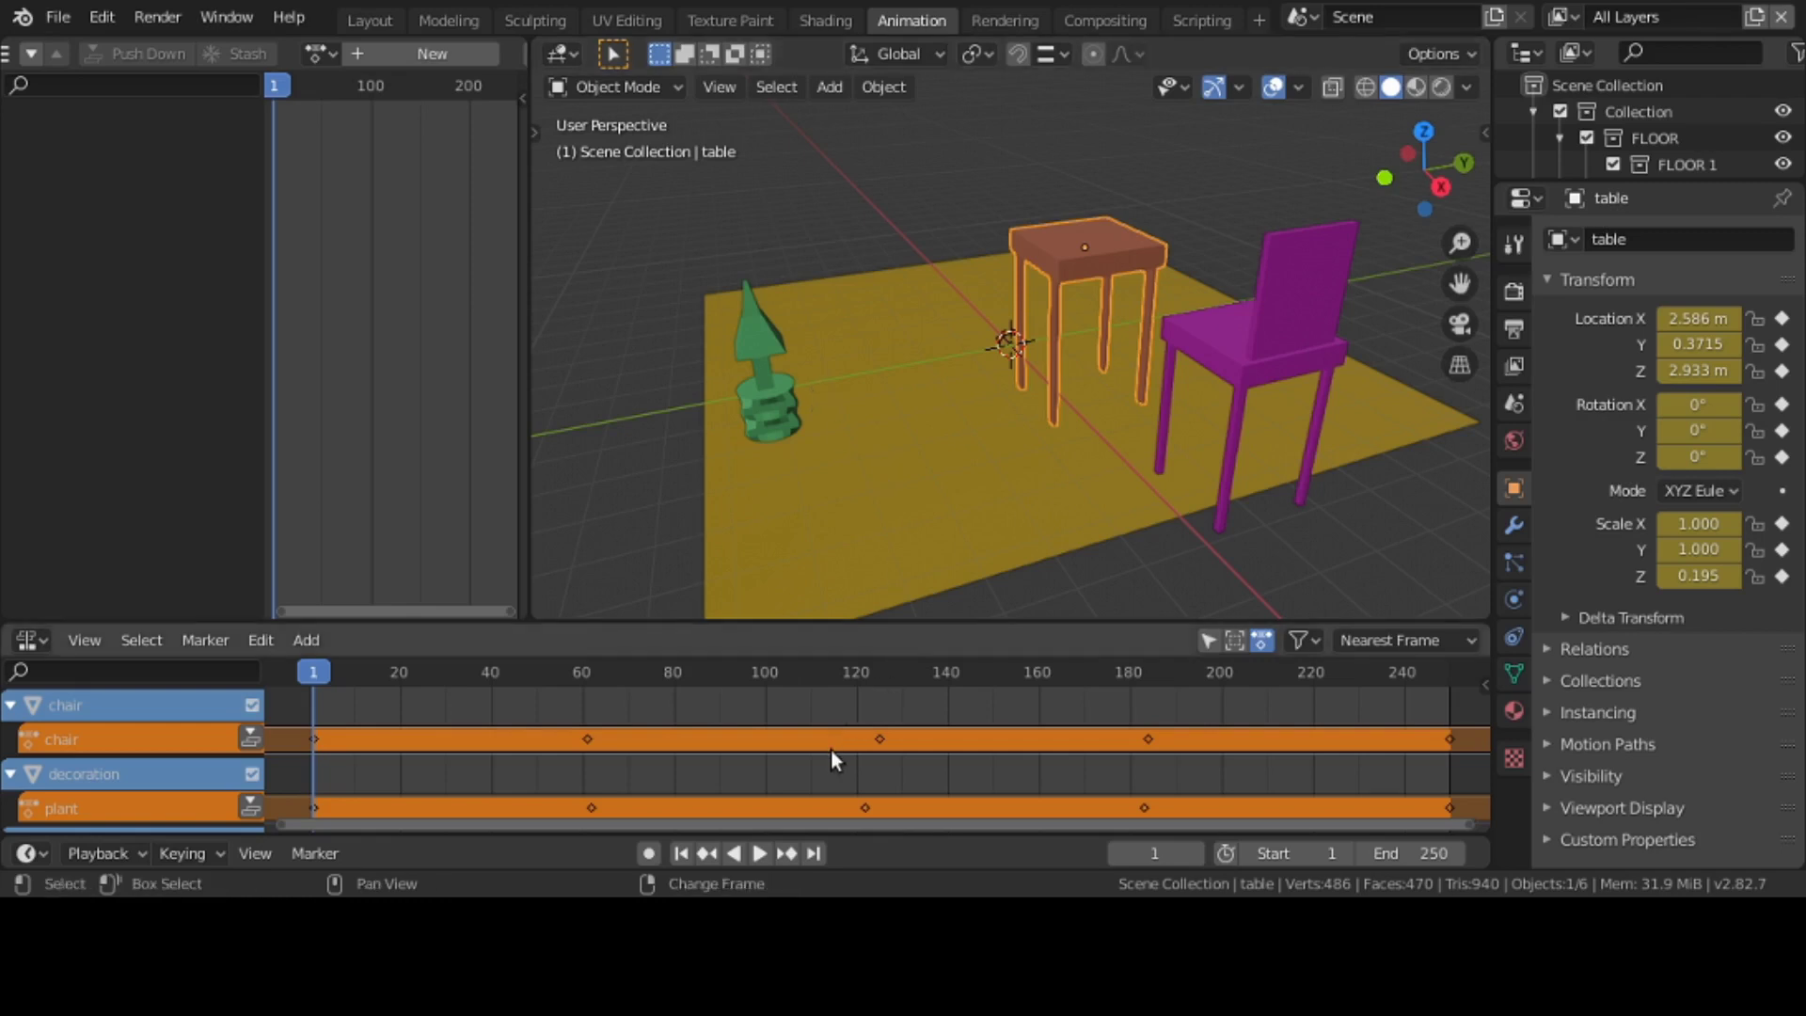
- Assign the plant action to the table object and push it down as another strip above the chair strip
scroll(832, 749, "down", 5)
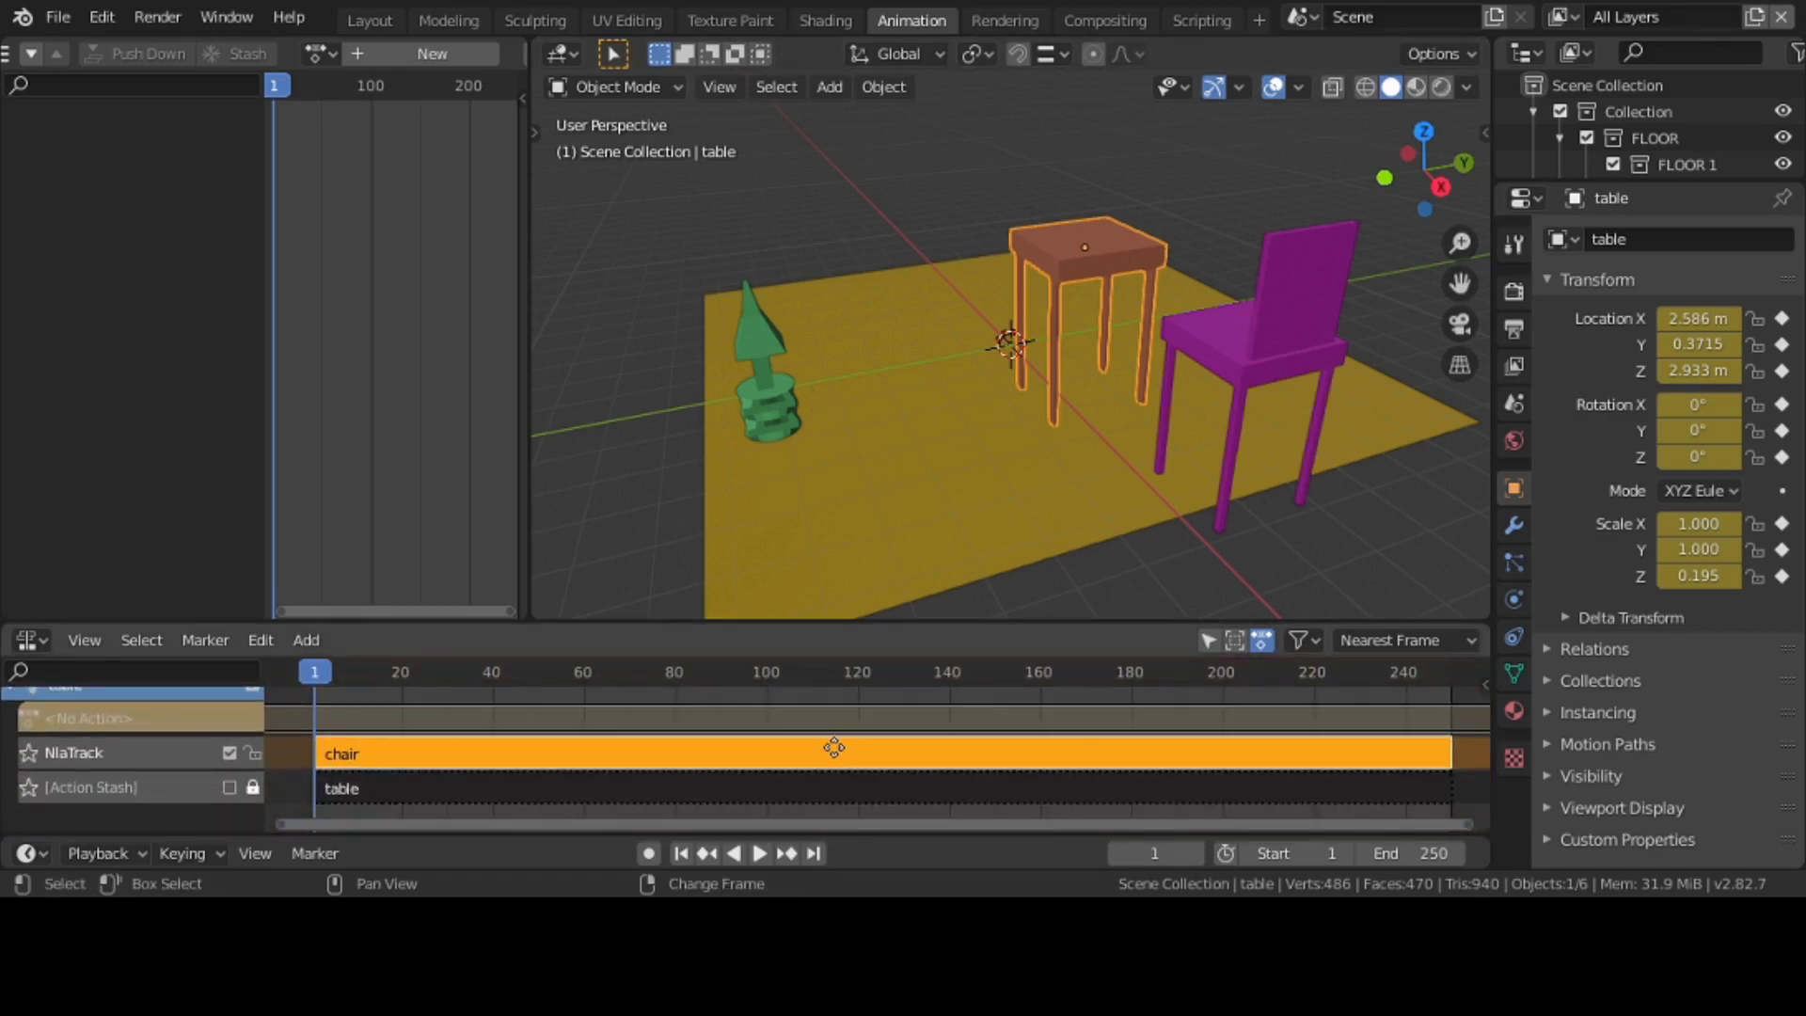
middle_click_drag(834, 748, 807, 762)
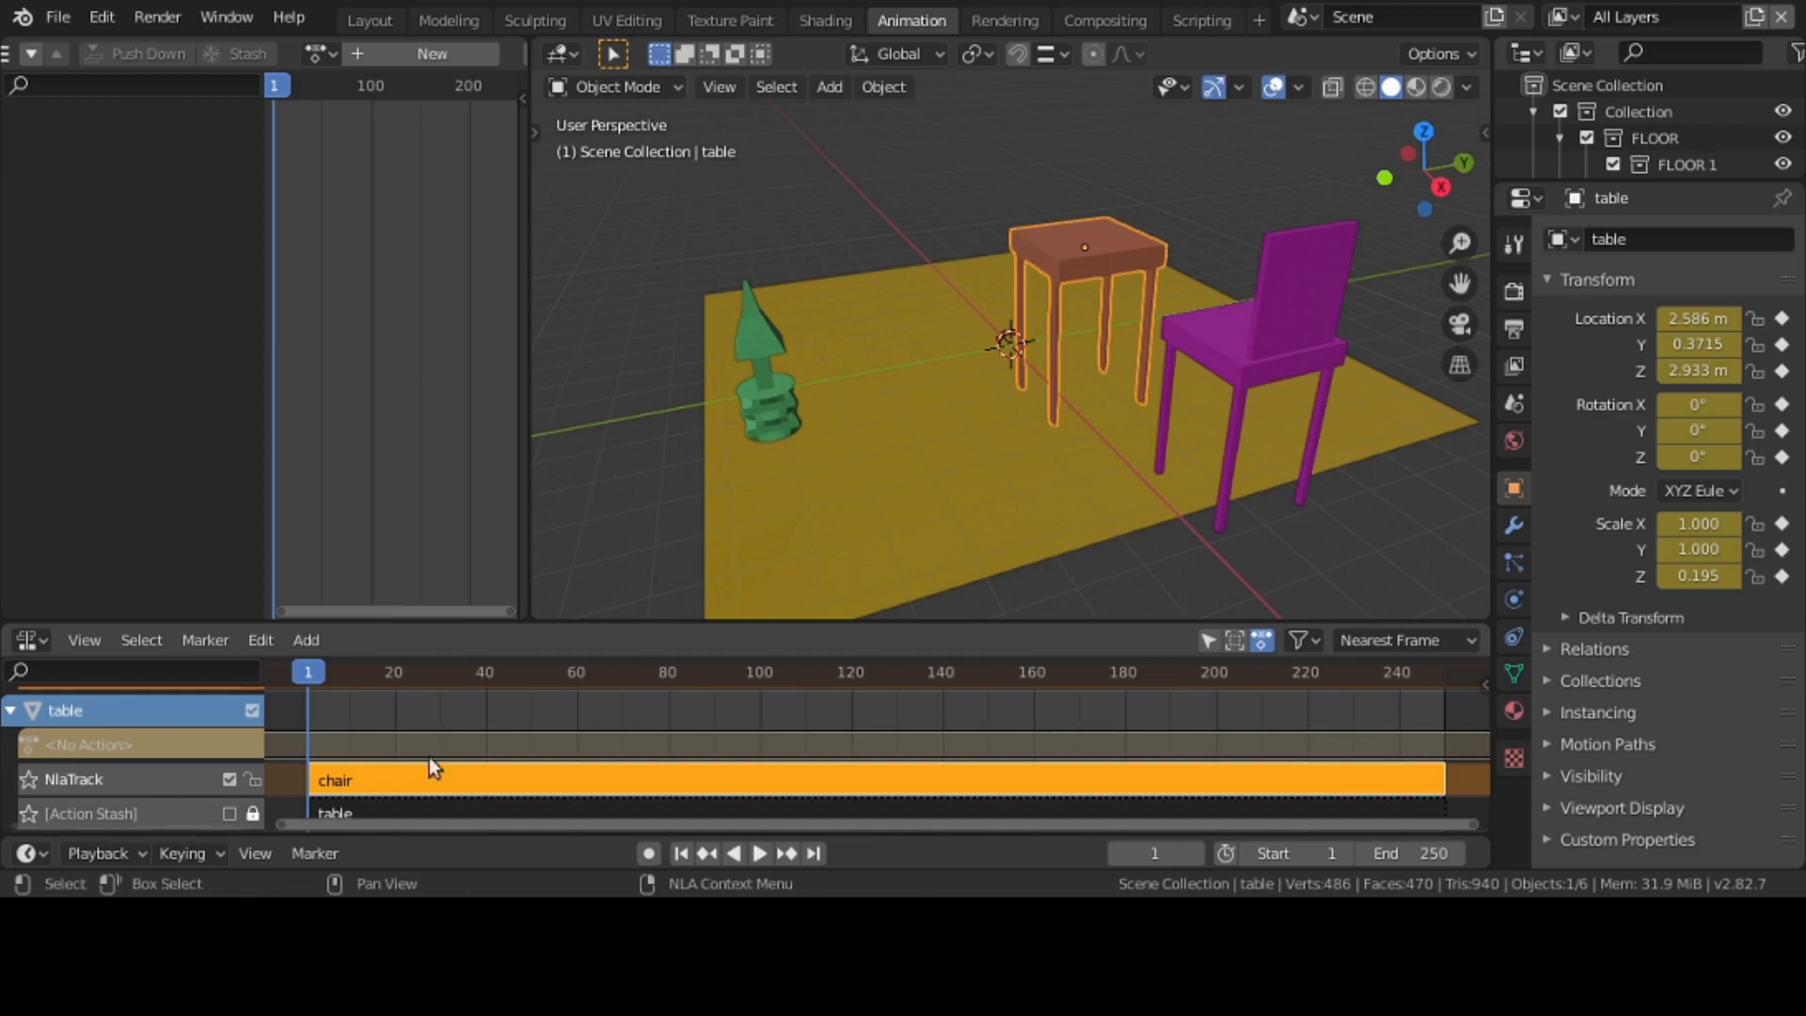
mouse_move(518, 760)
middle_mouse_down()
mouse_move(522, 724)
mouse_move(529, 752)
middle_mouse_up()
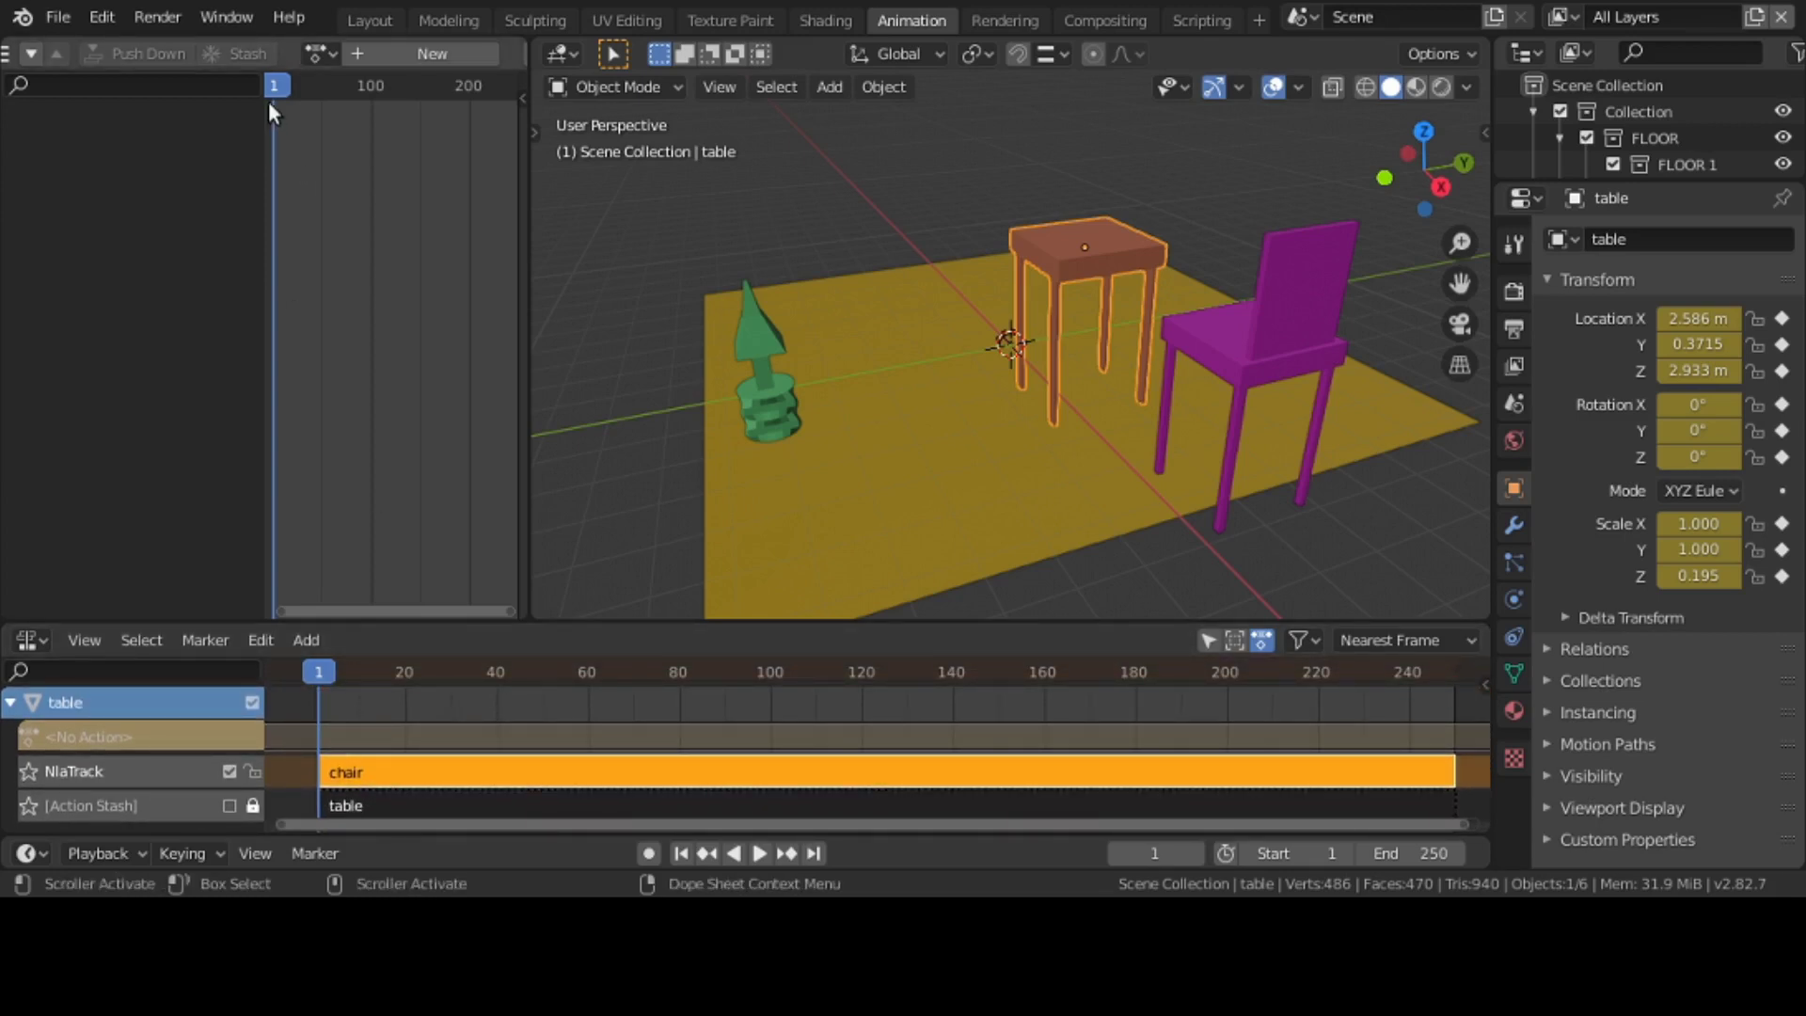
left_click(319, 60)
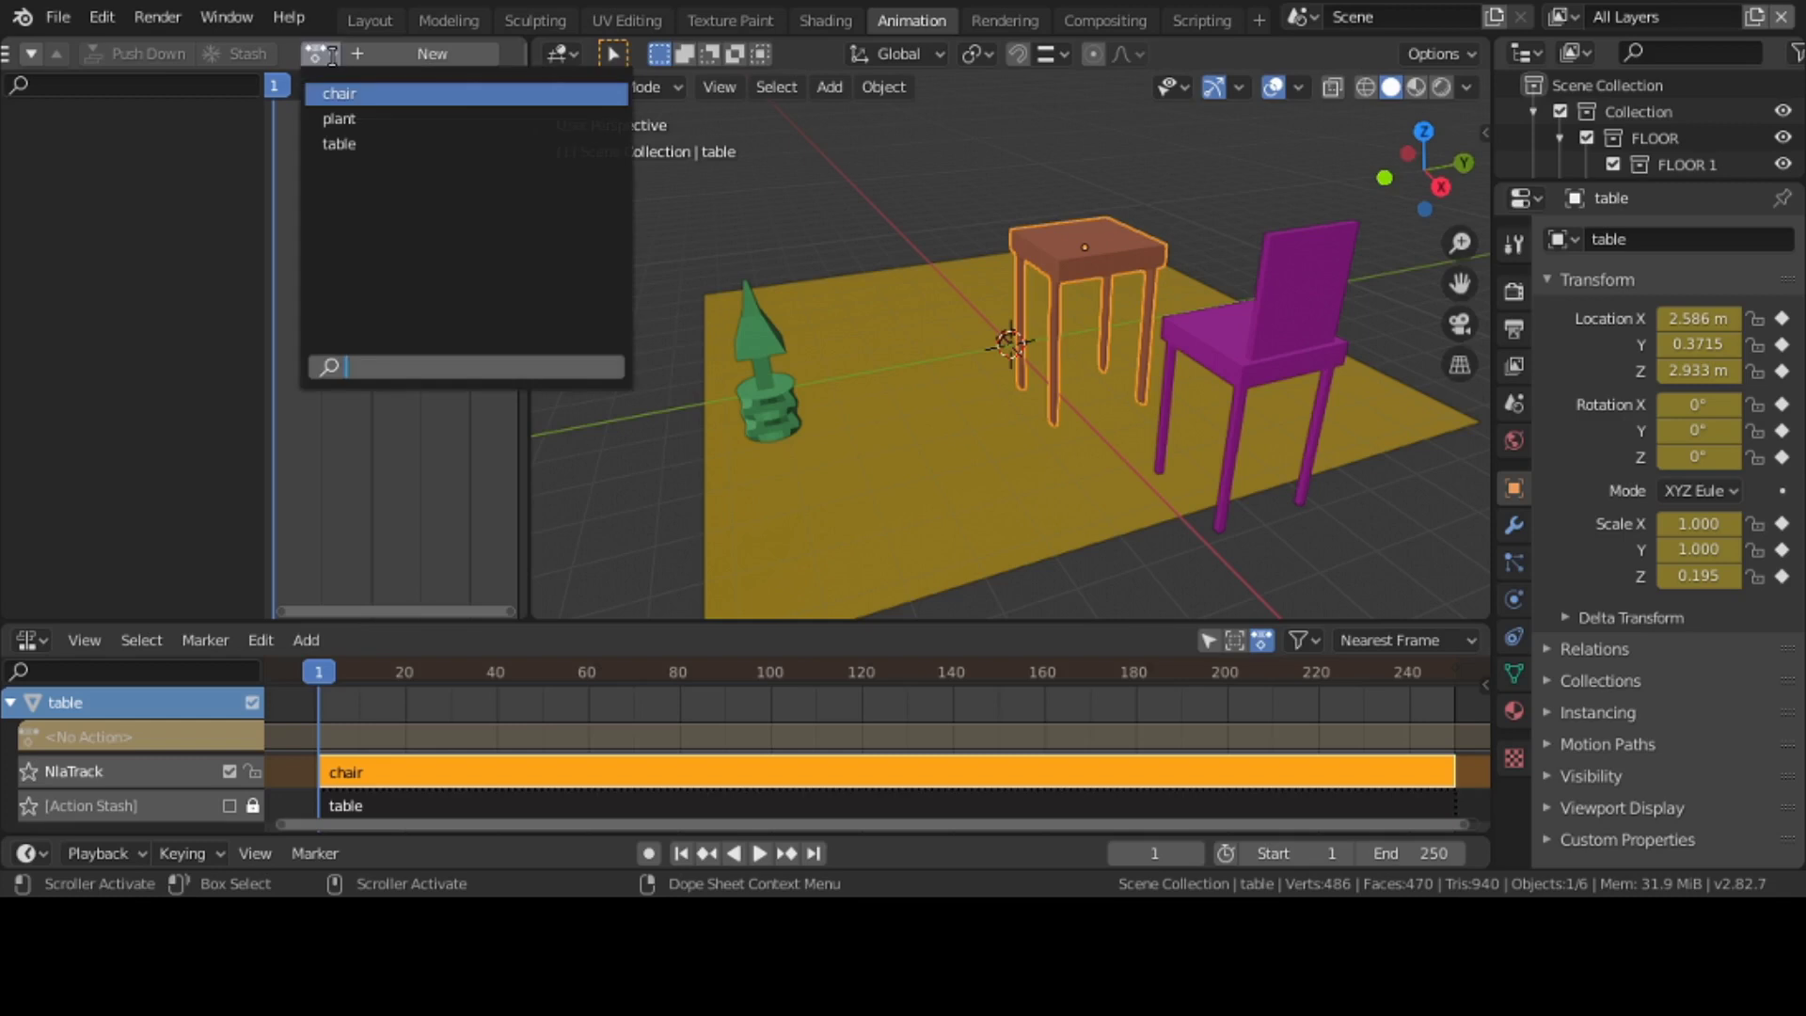
left_click(363, 117)
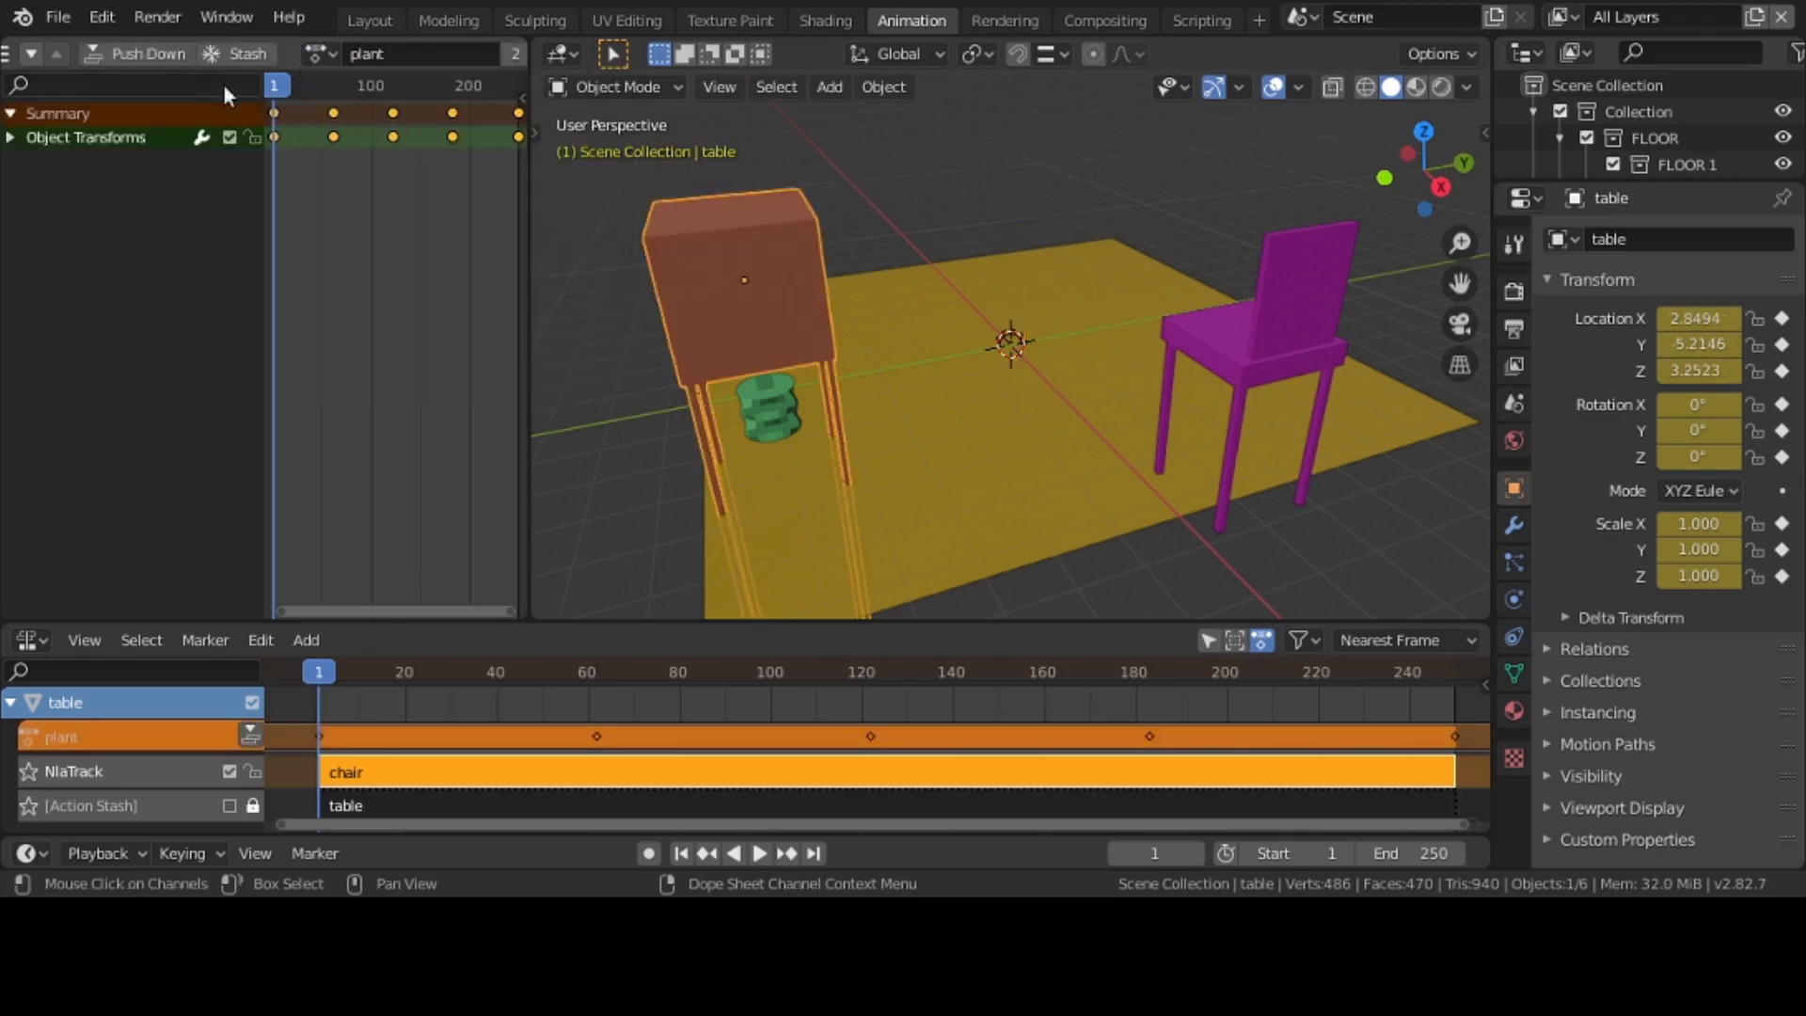
left_click(141, 54)
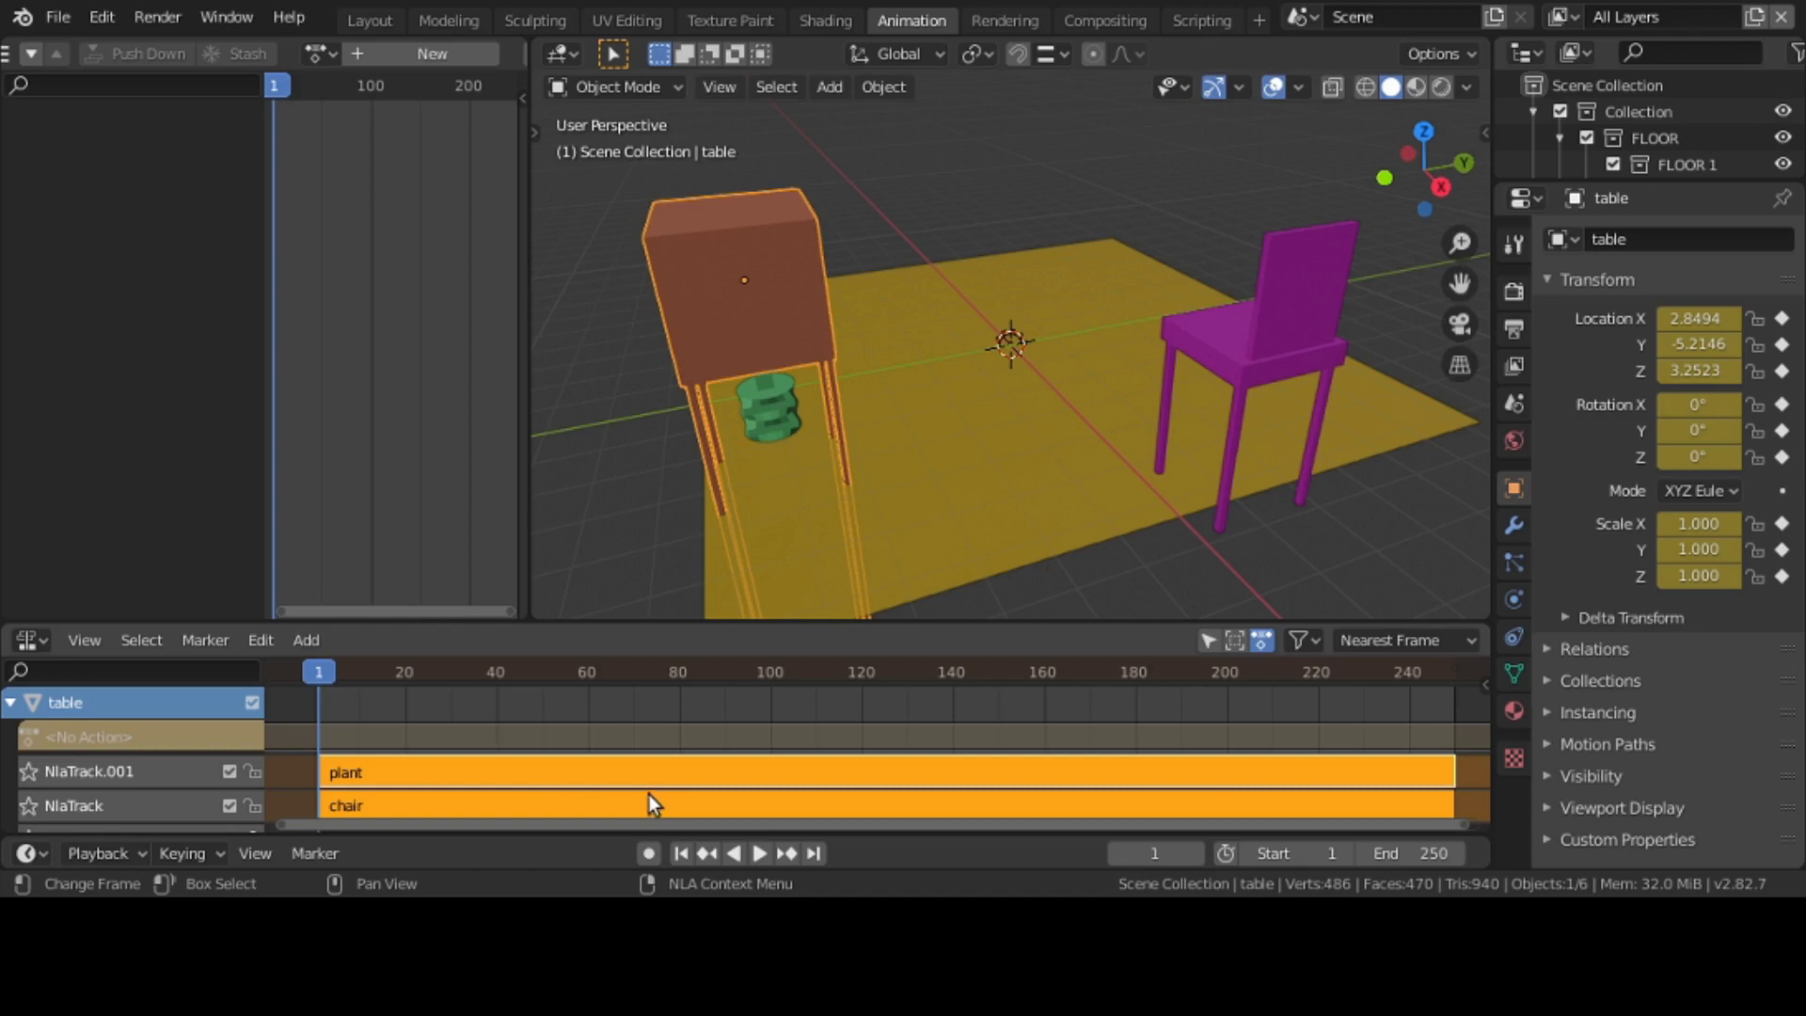
- Assign the table action to the table object and push it down as a strip above the plant strip
left_click(325, 55)
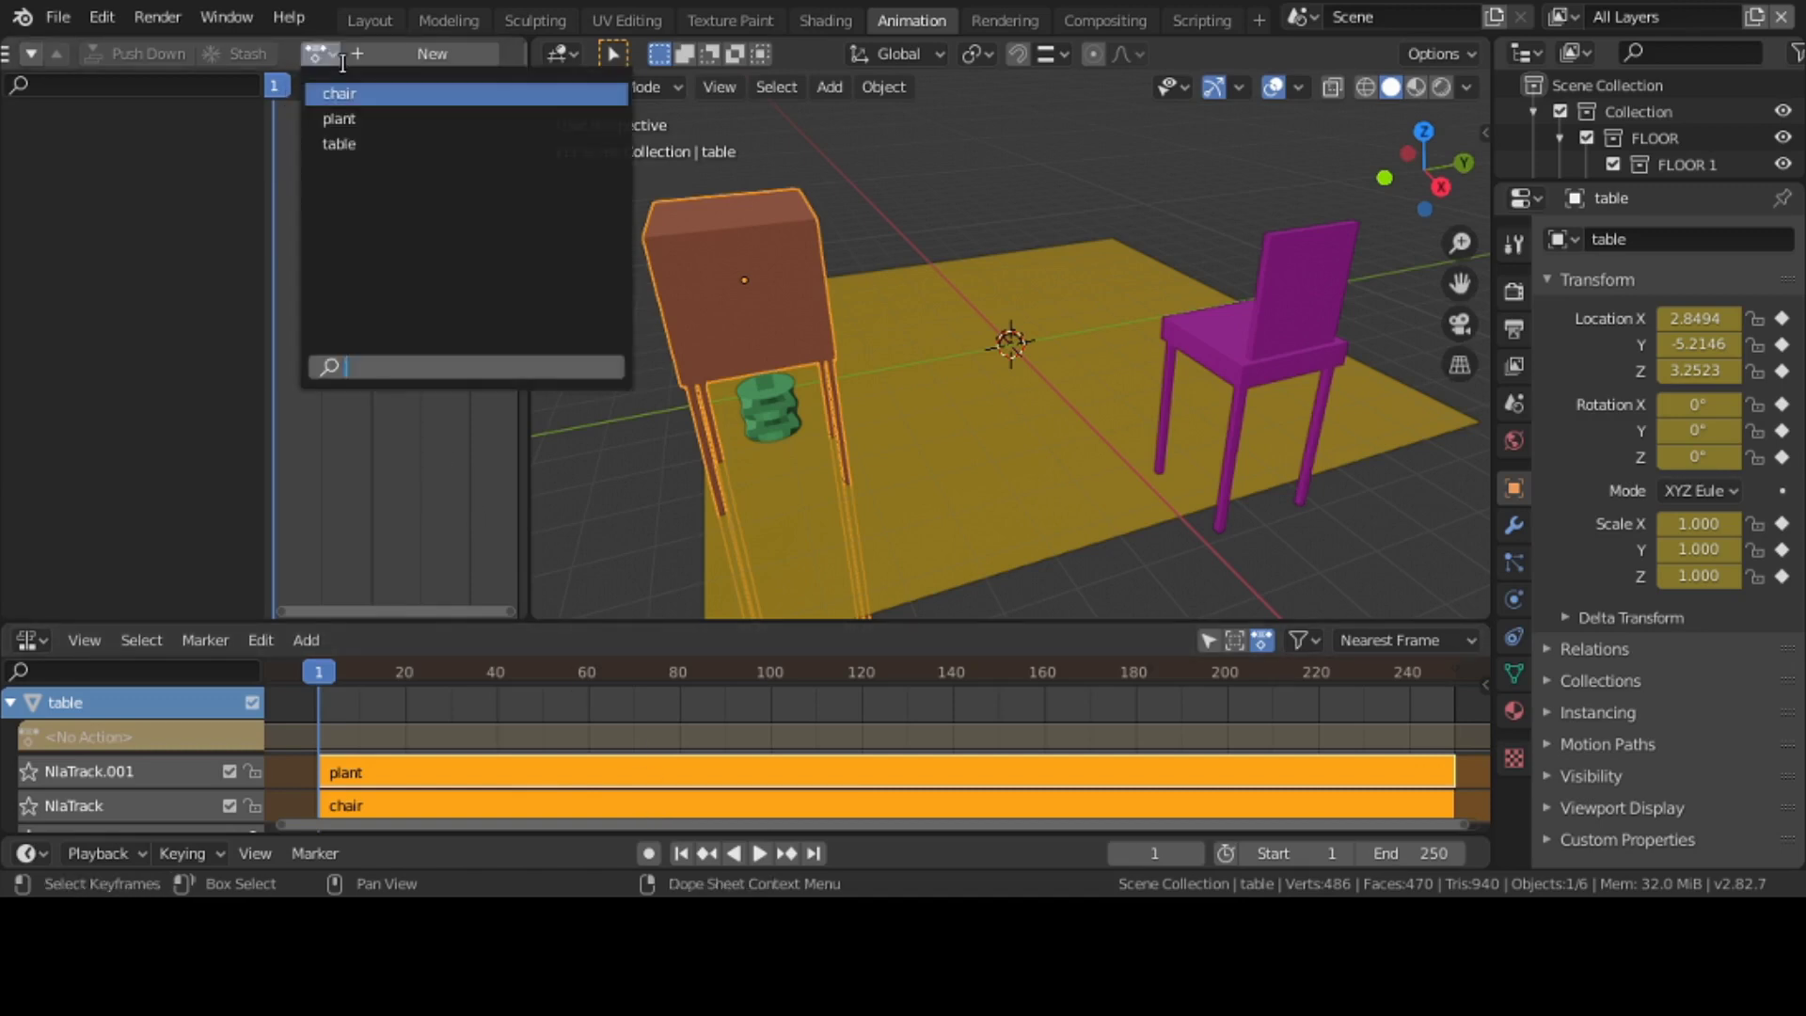
left_click(353, 143)
left_click(154, 58)
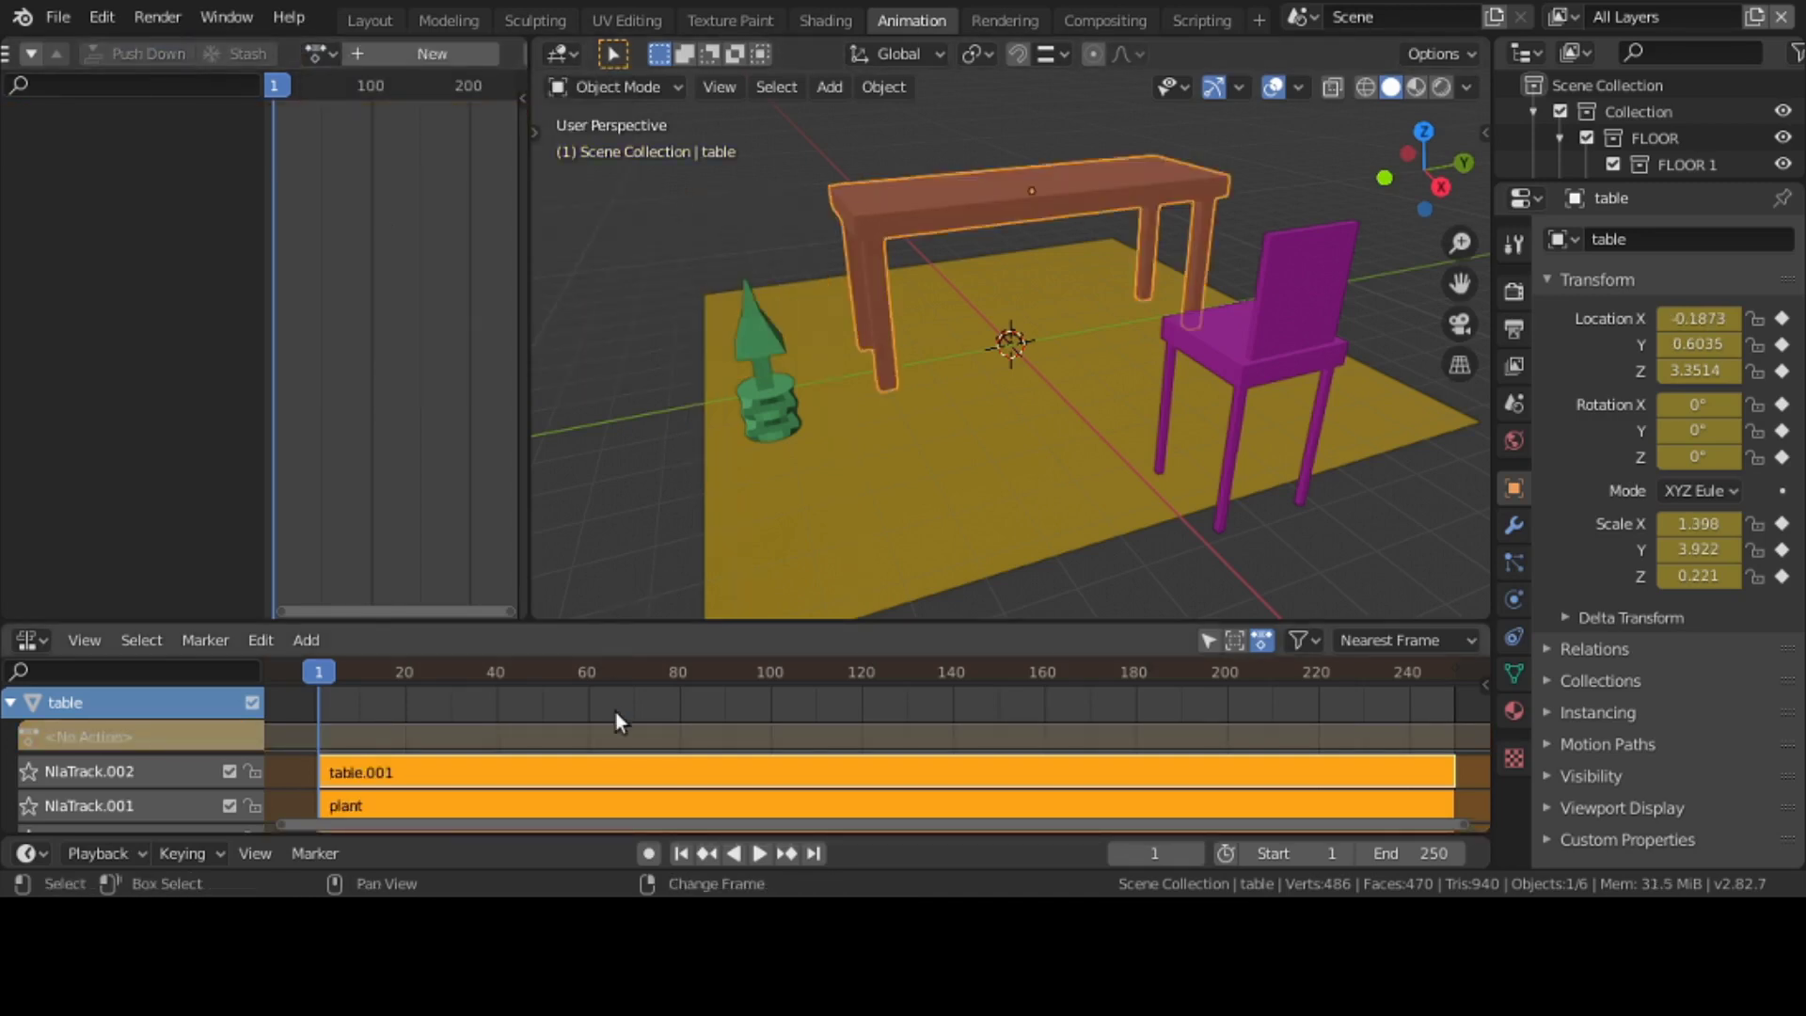
middle_click_drag(613, 846, 617, 677)
- Delete the table.001 strip from the table object's uppermost animation track
left_click(594, 743)
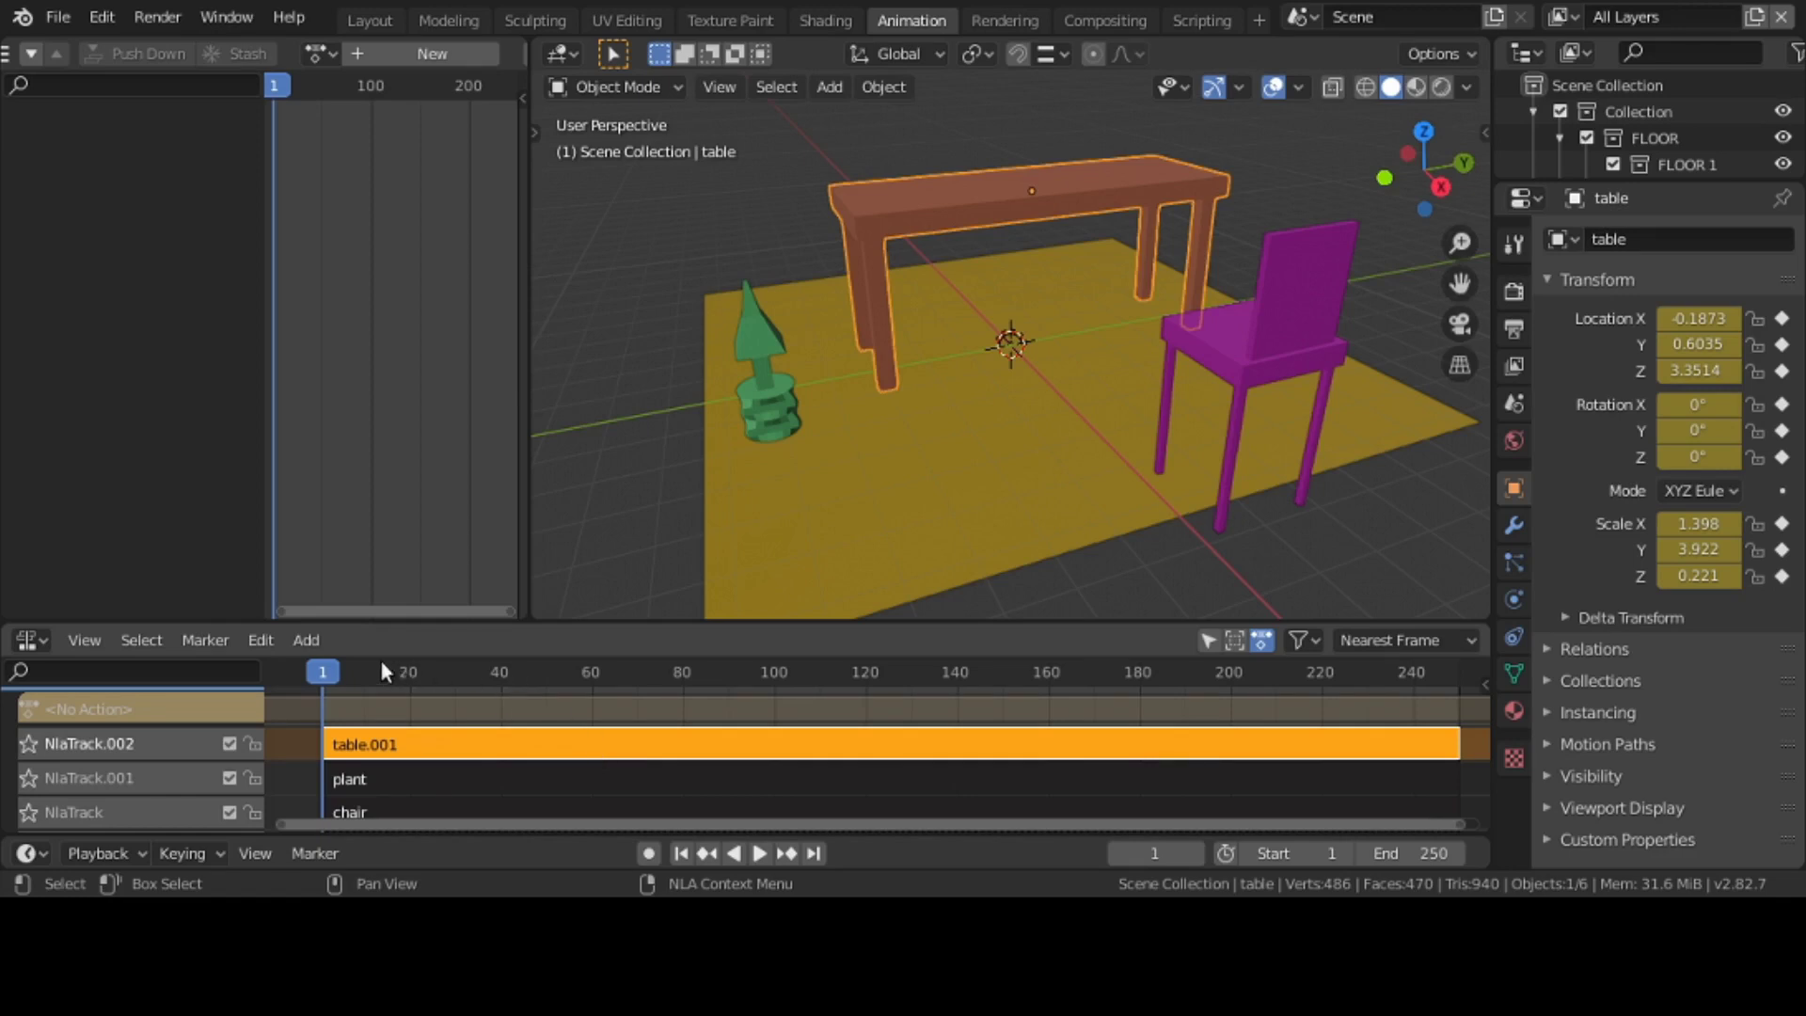
left_click(263, 641)
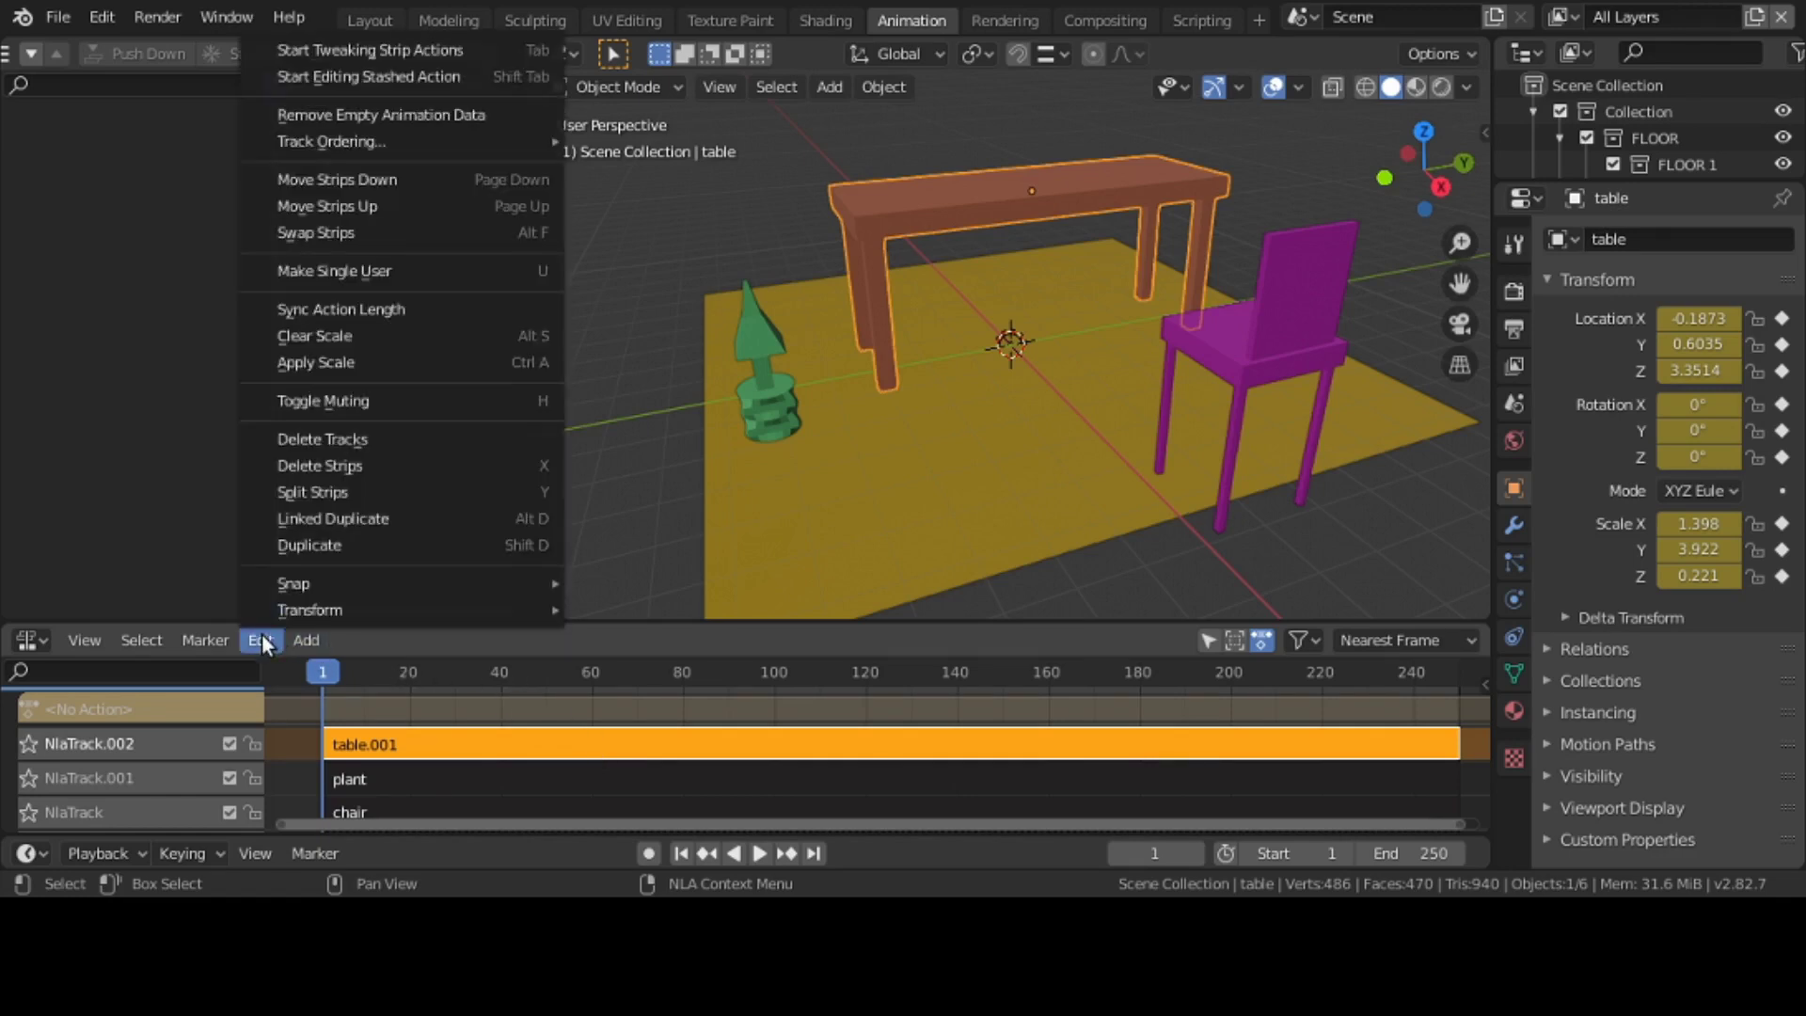
mouse_move(280, 583)
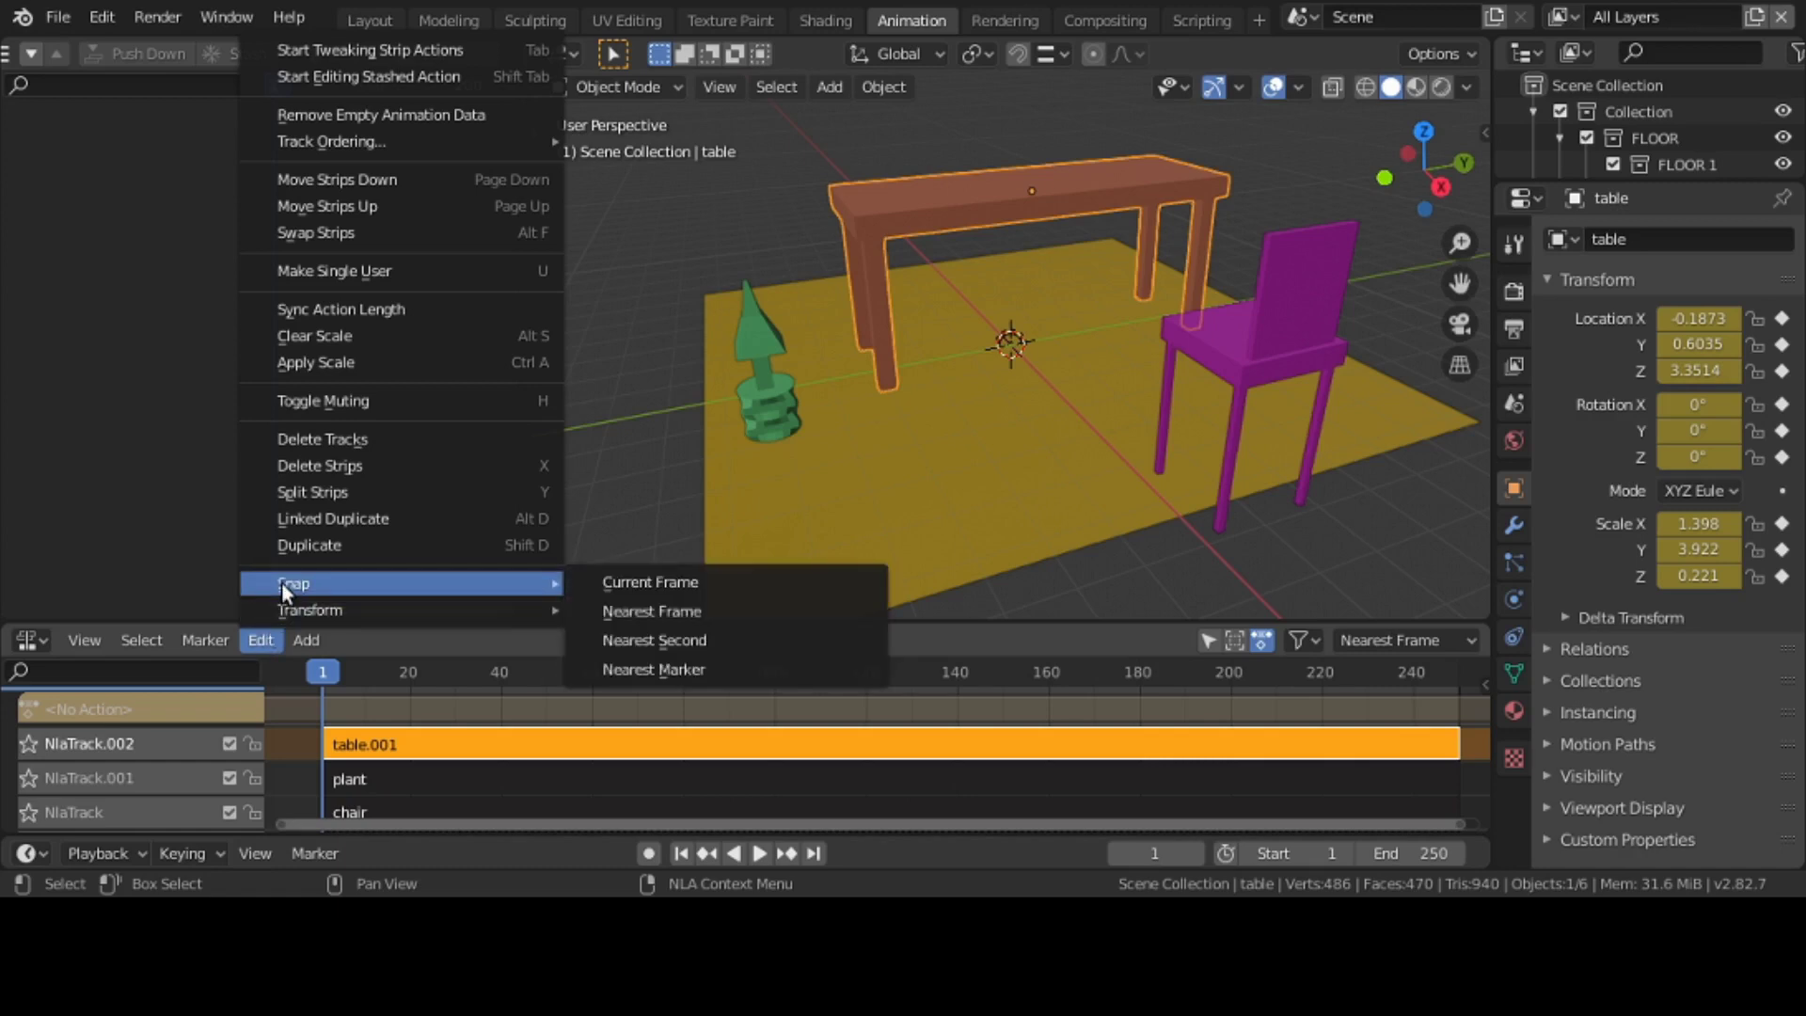
left_click(295, 466)
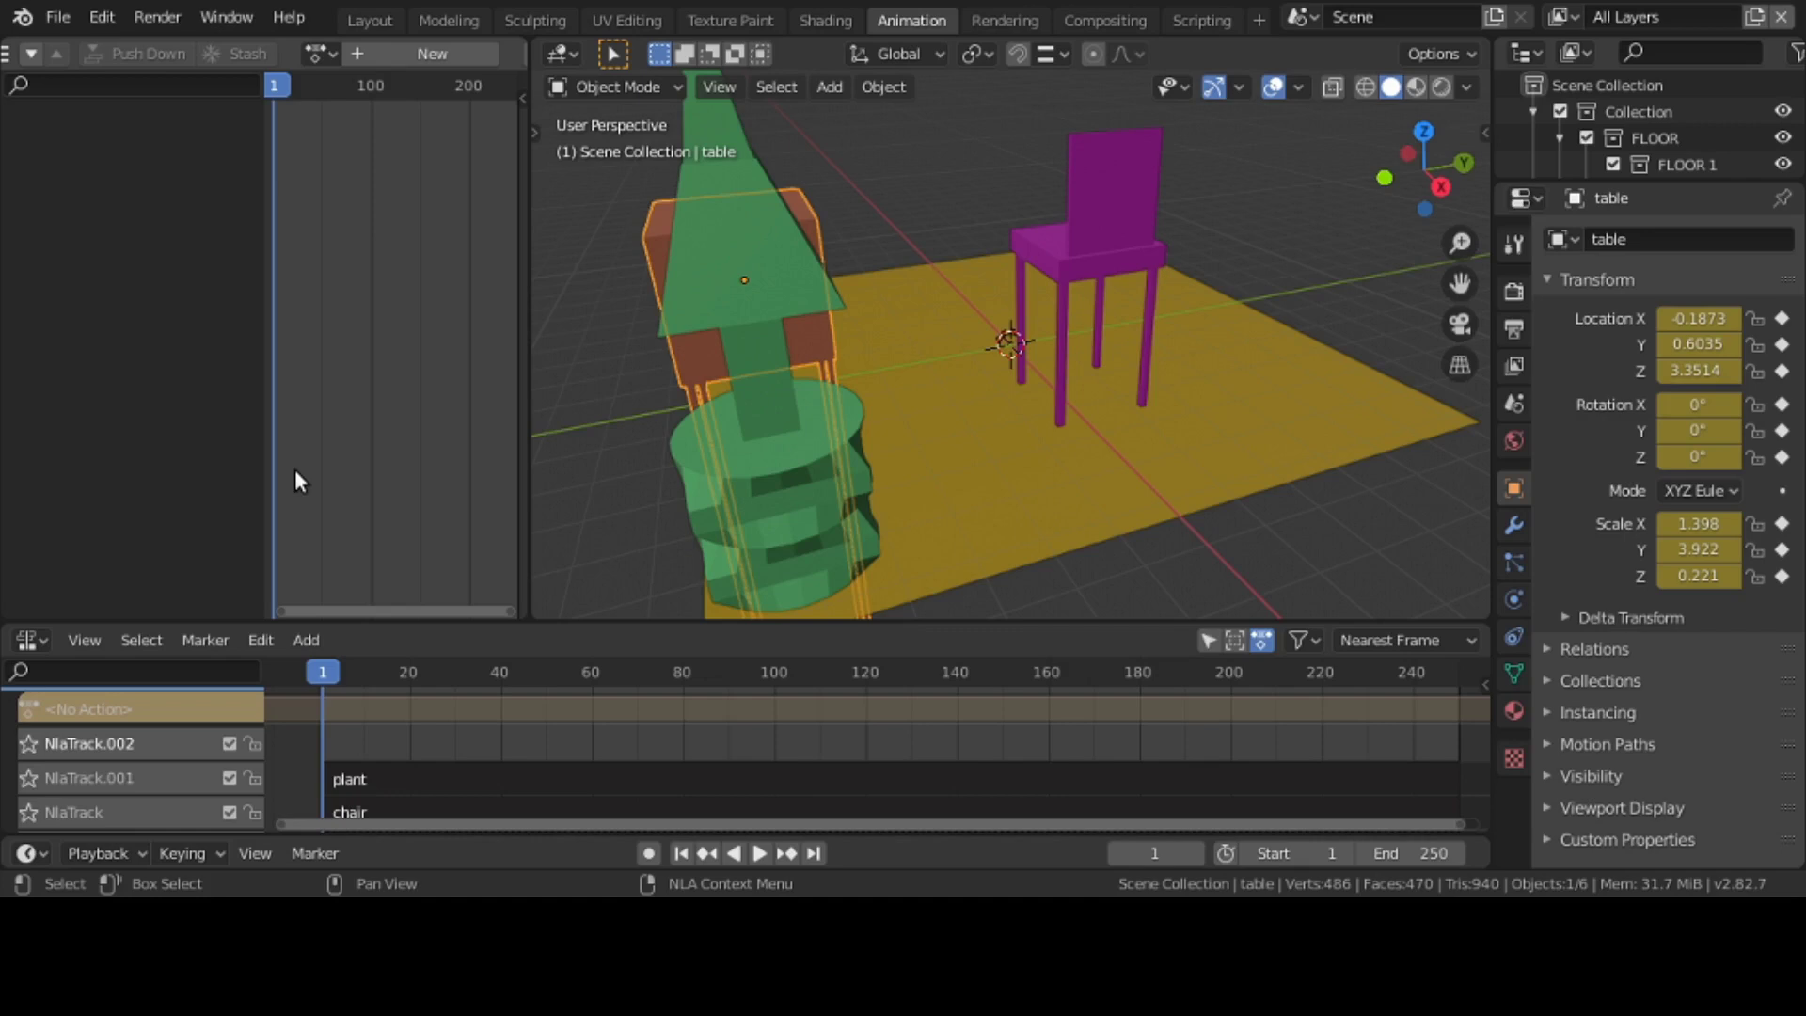
- Go through the table object's plant and chair strips, ending with the stashed table strip selected
left_click(446, 777)
middle_click_drag(444, 776, 448, 726)
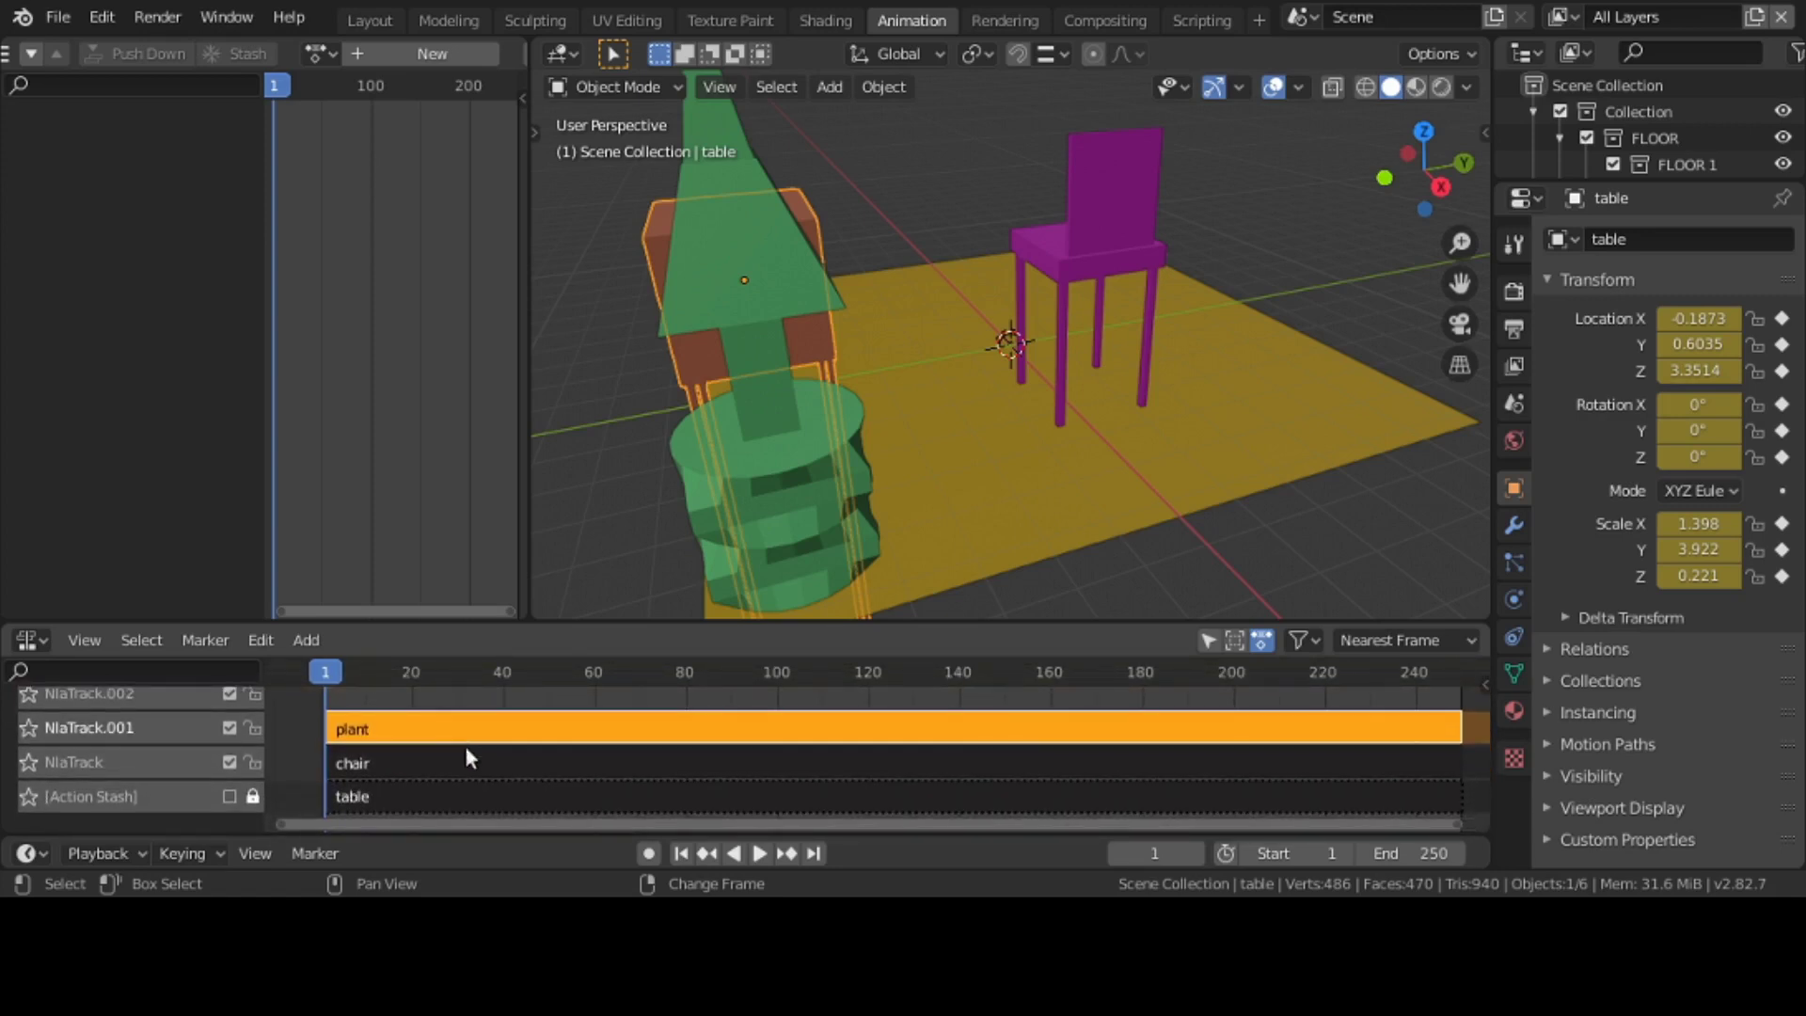
left_click(470, 758)
left_click(475, 734)
left_click(254, 642)
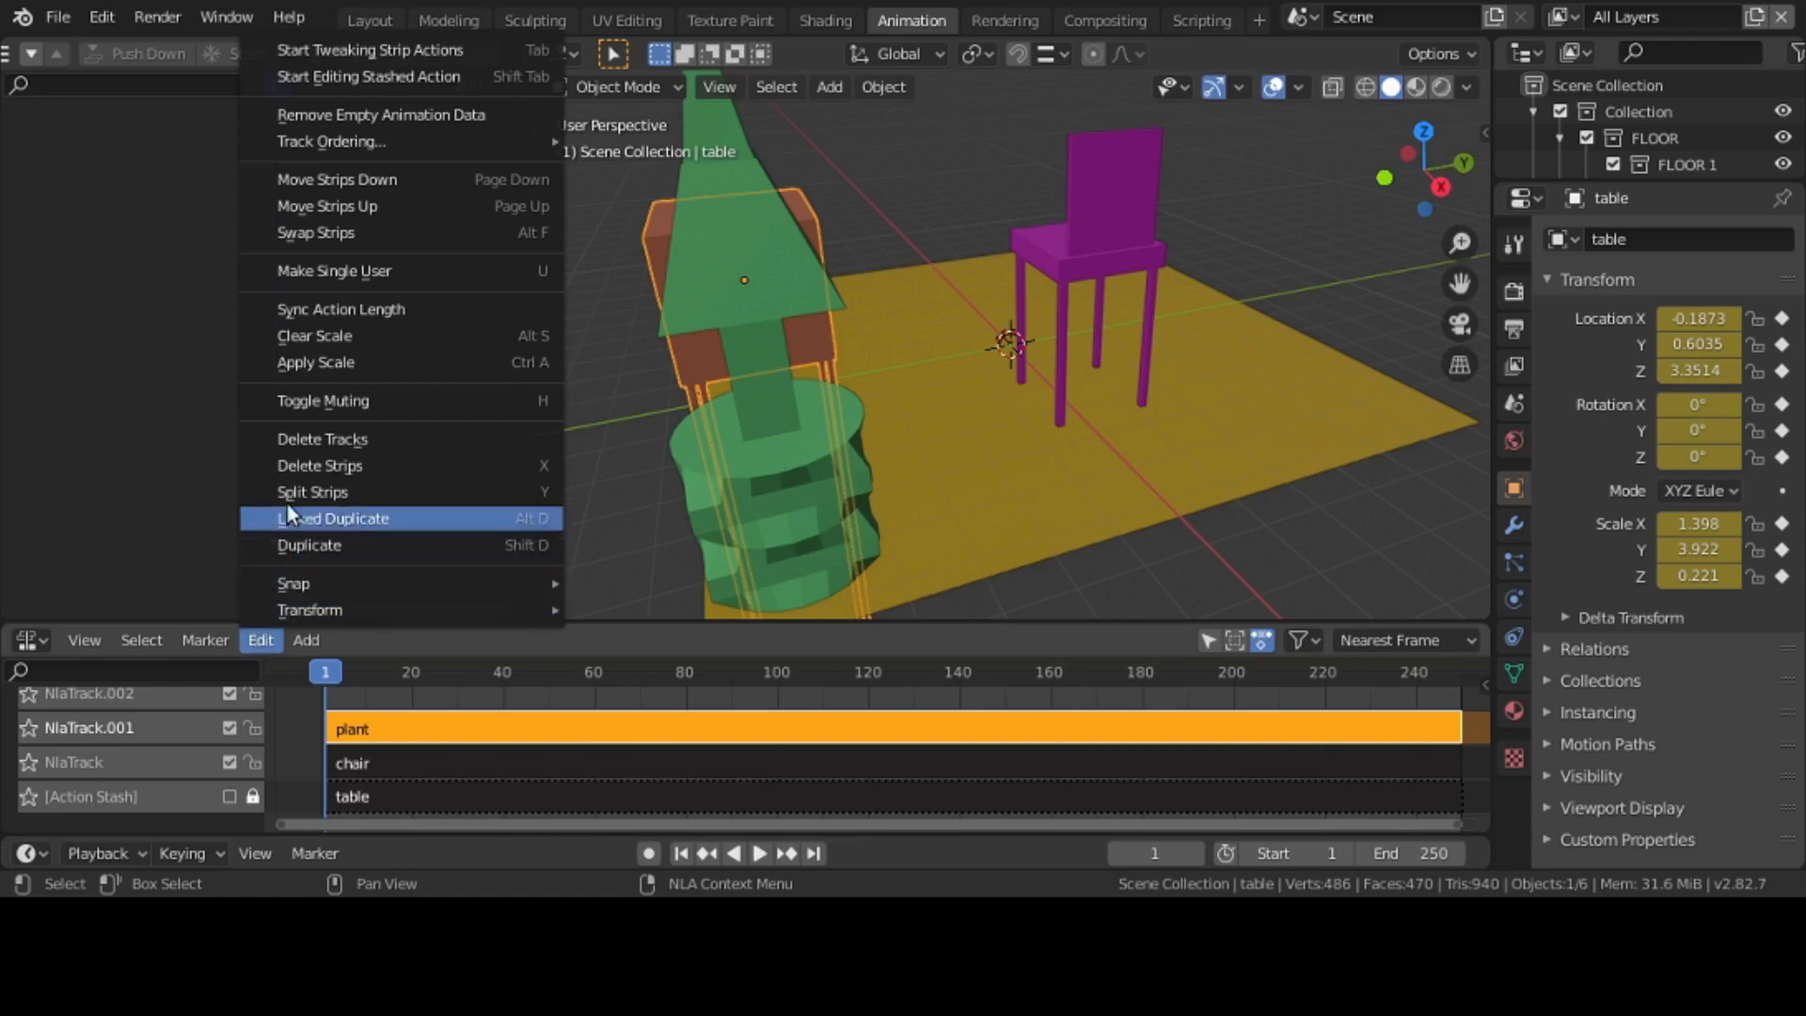
left_click(435, 727)
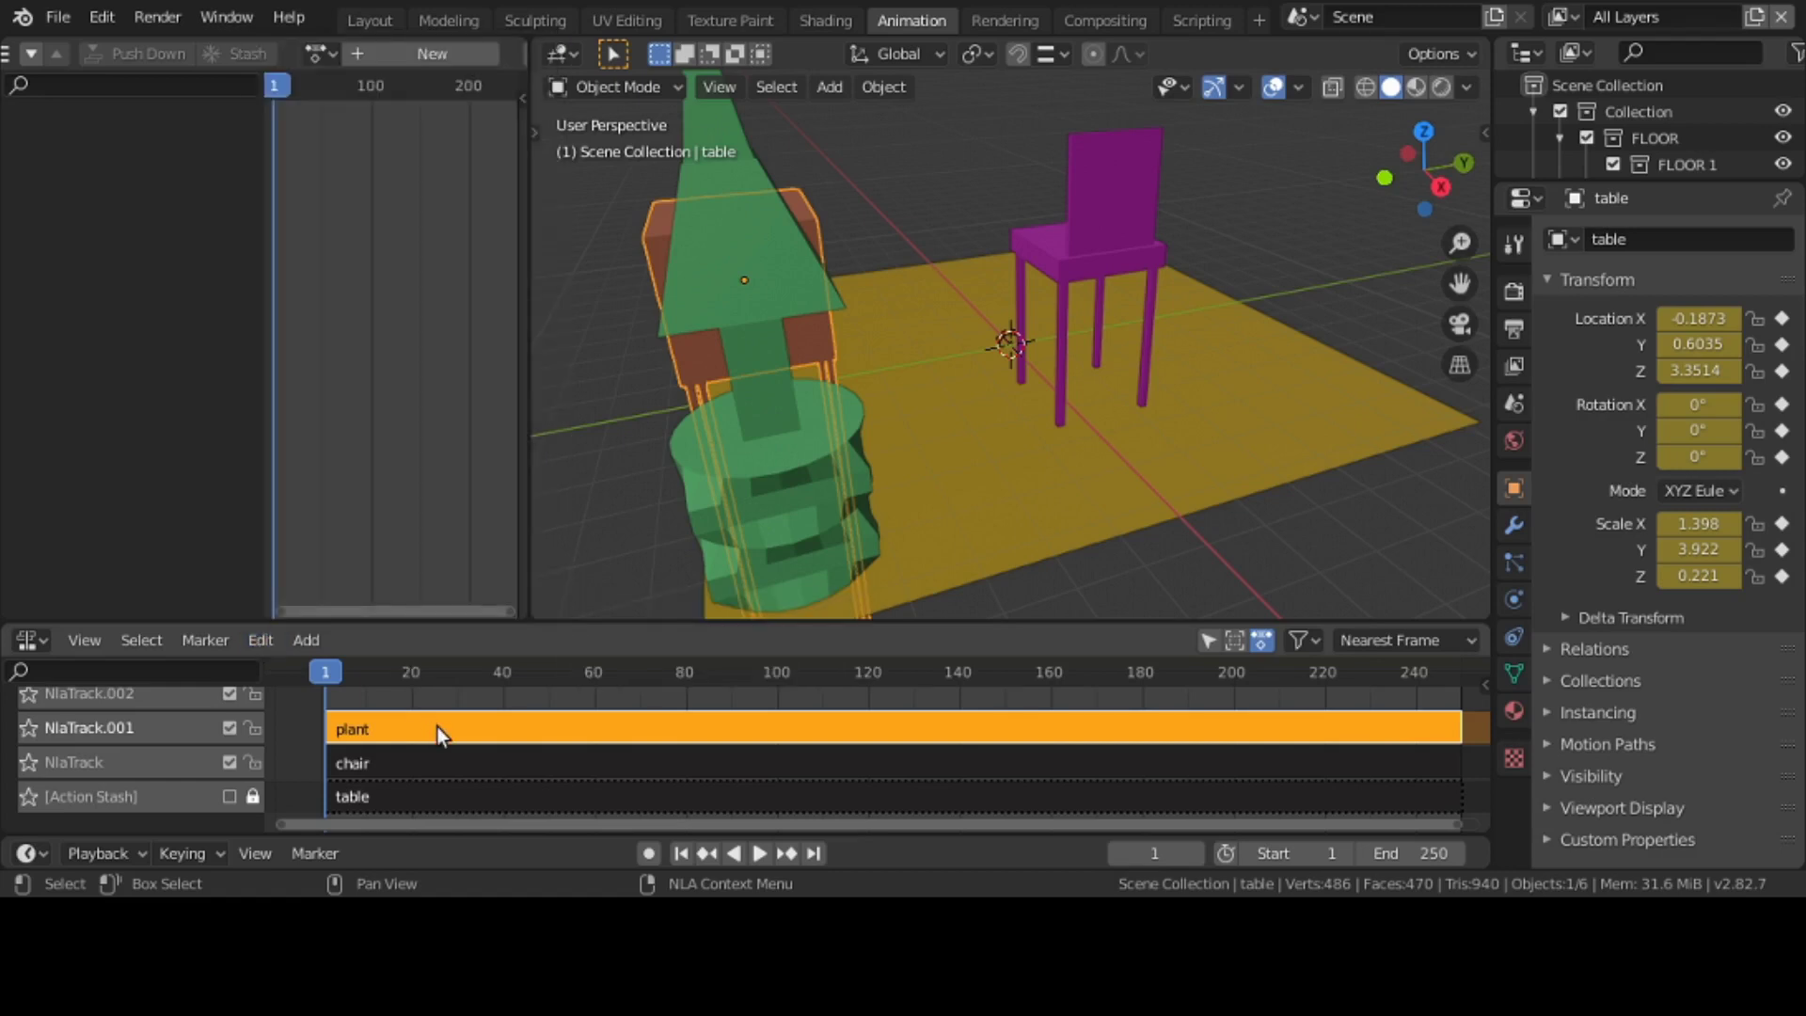
left_click(480, 760)
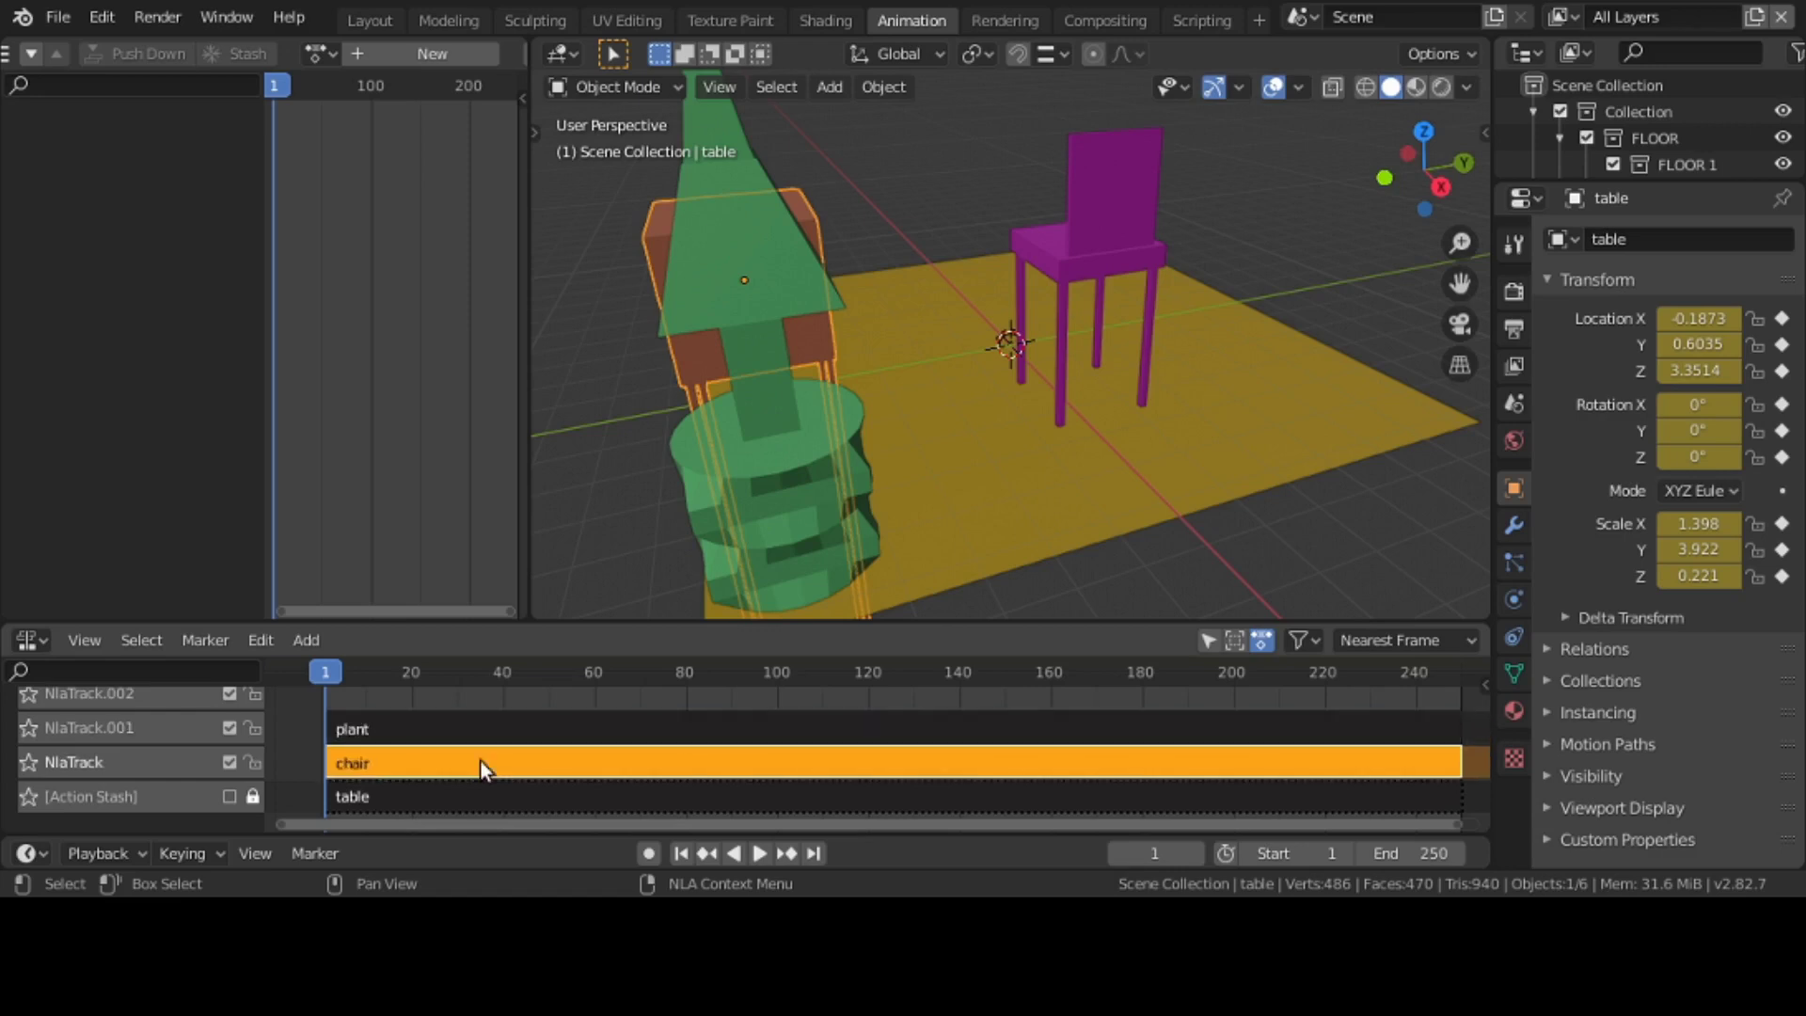
left_click(485, 798)
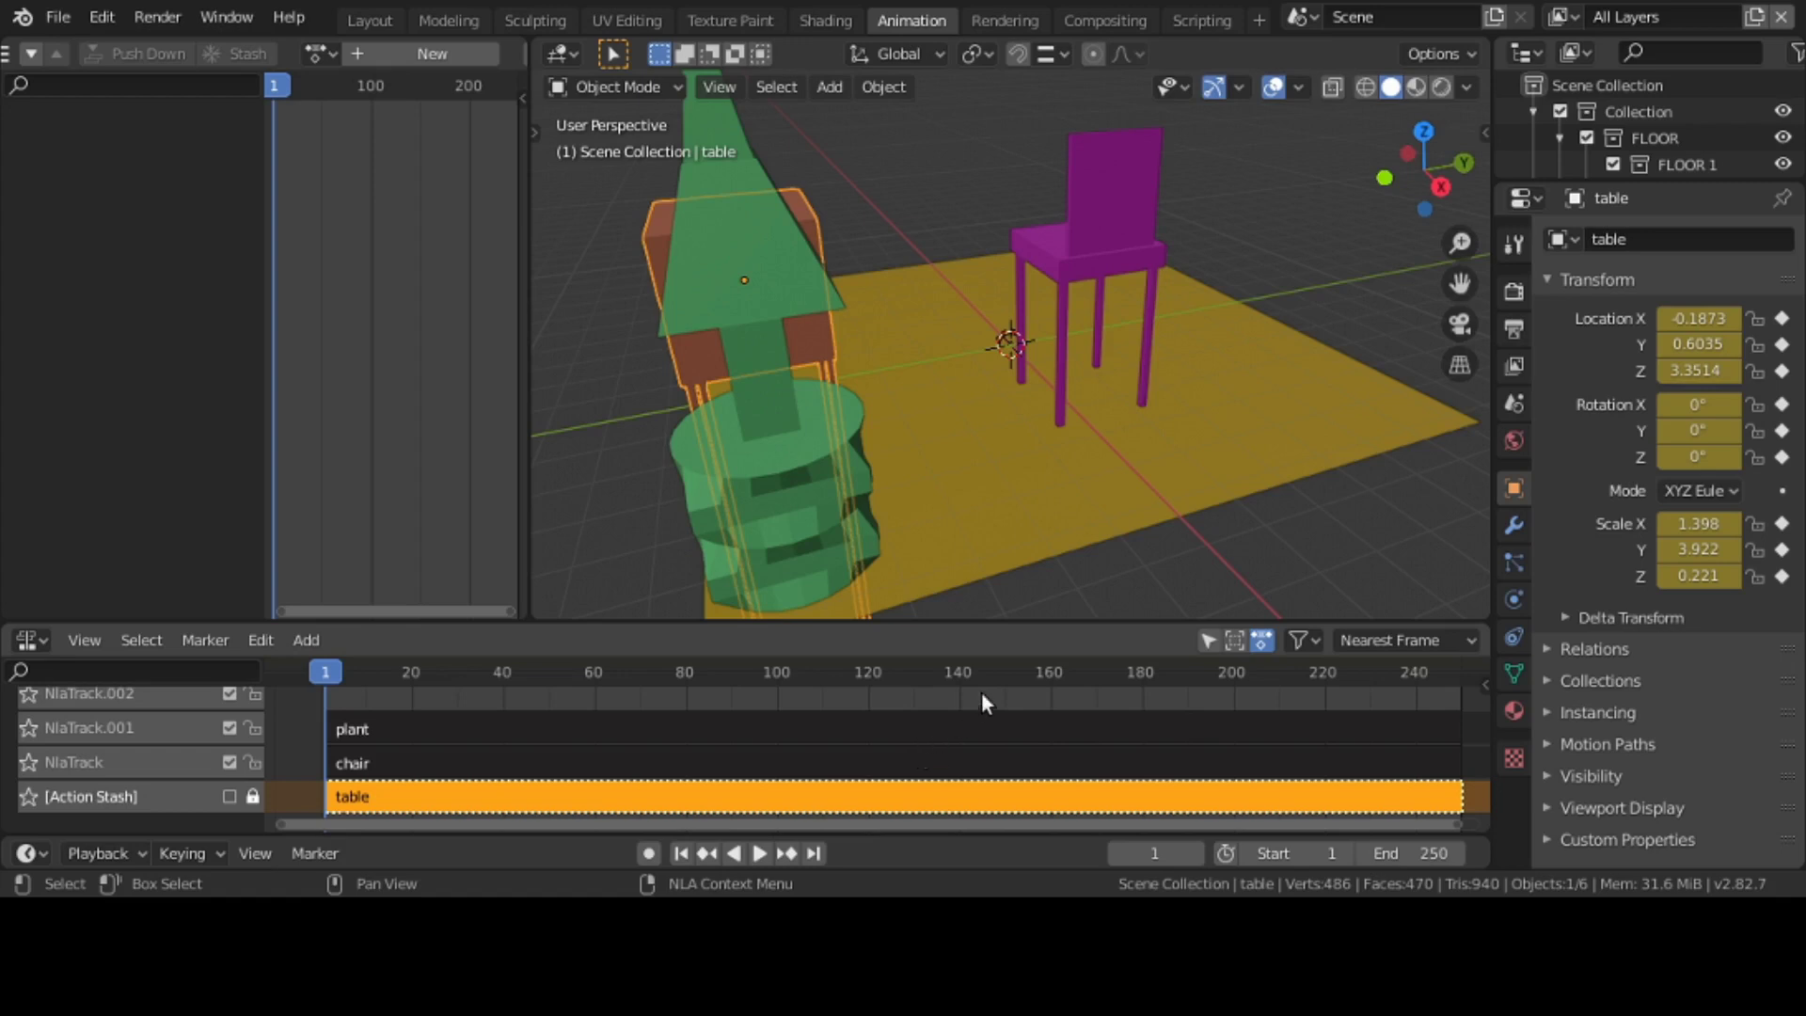
- Show the properties of the stashed table strip and enlarge the Nonlinear Animation editor upwards, with the 3D view zoomed out
key("n")
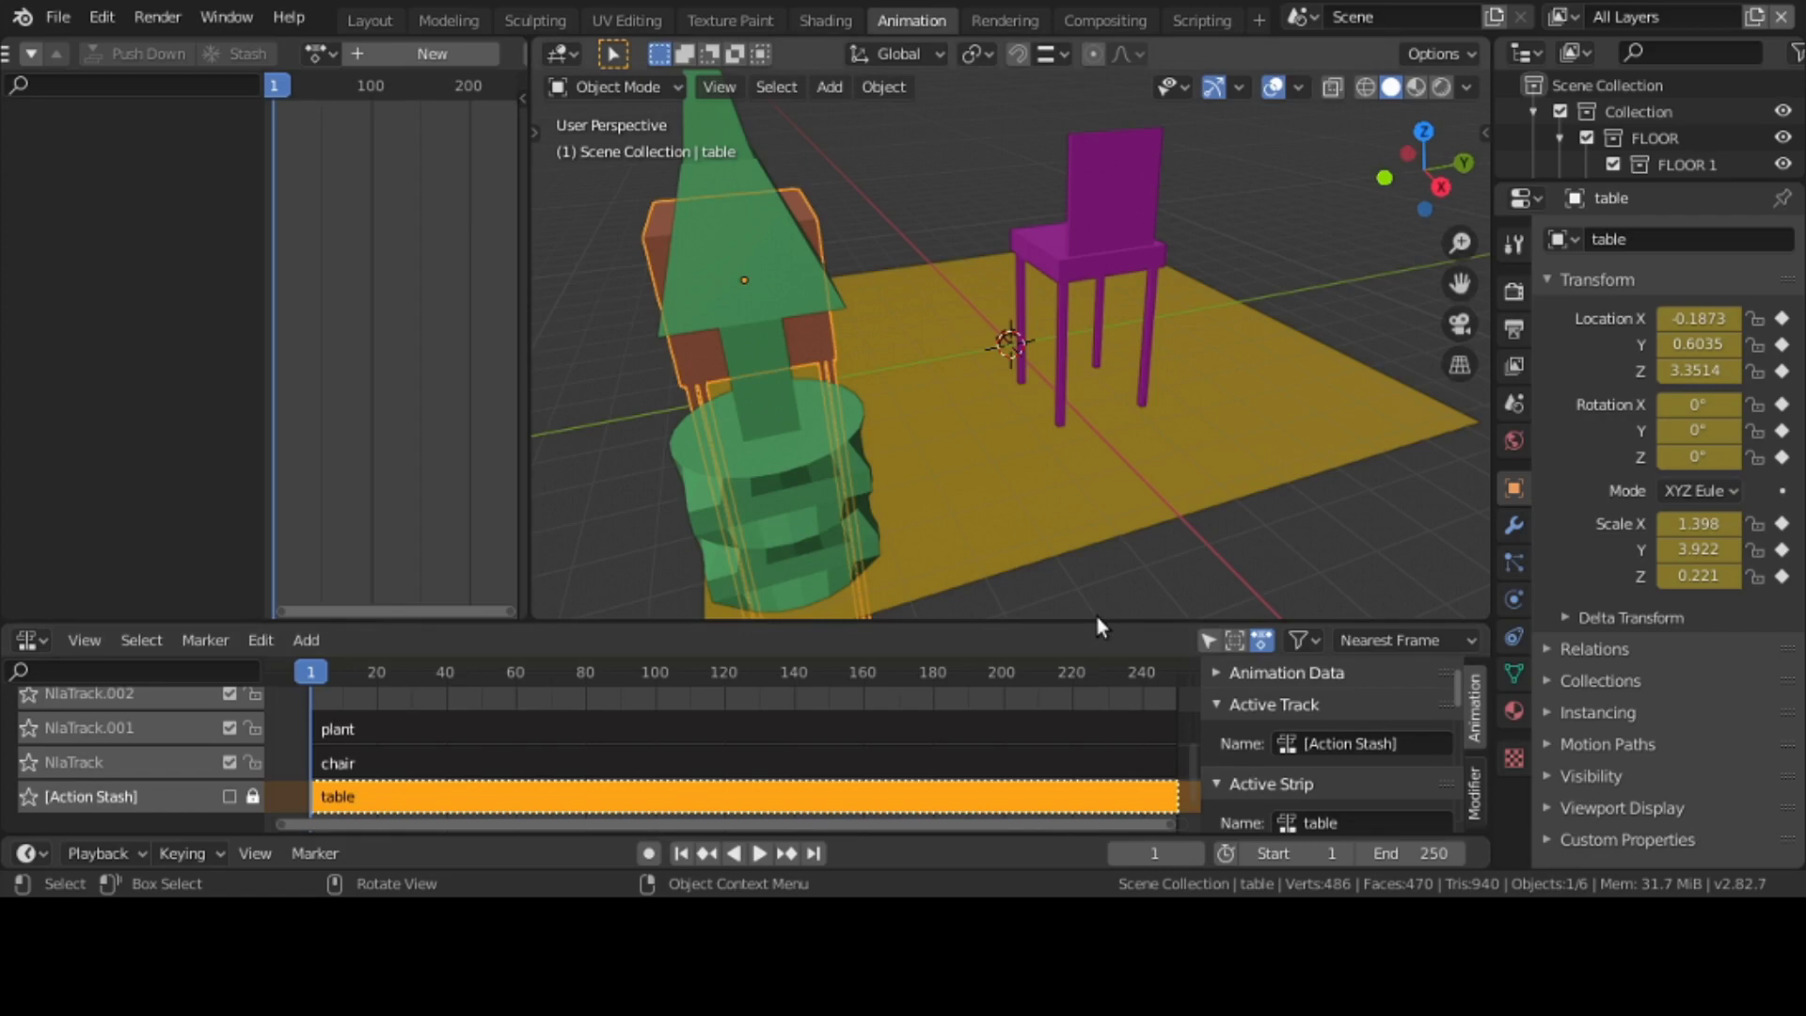
left_click_drag(1097, 621, 1100, 534)
scroll(1161, 448, "down", 2)
scroll(1161, 449, "down", 1)
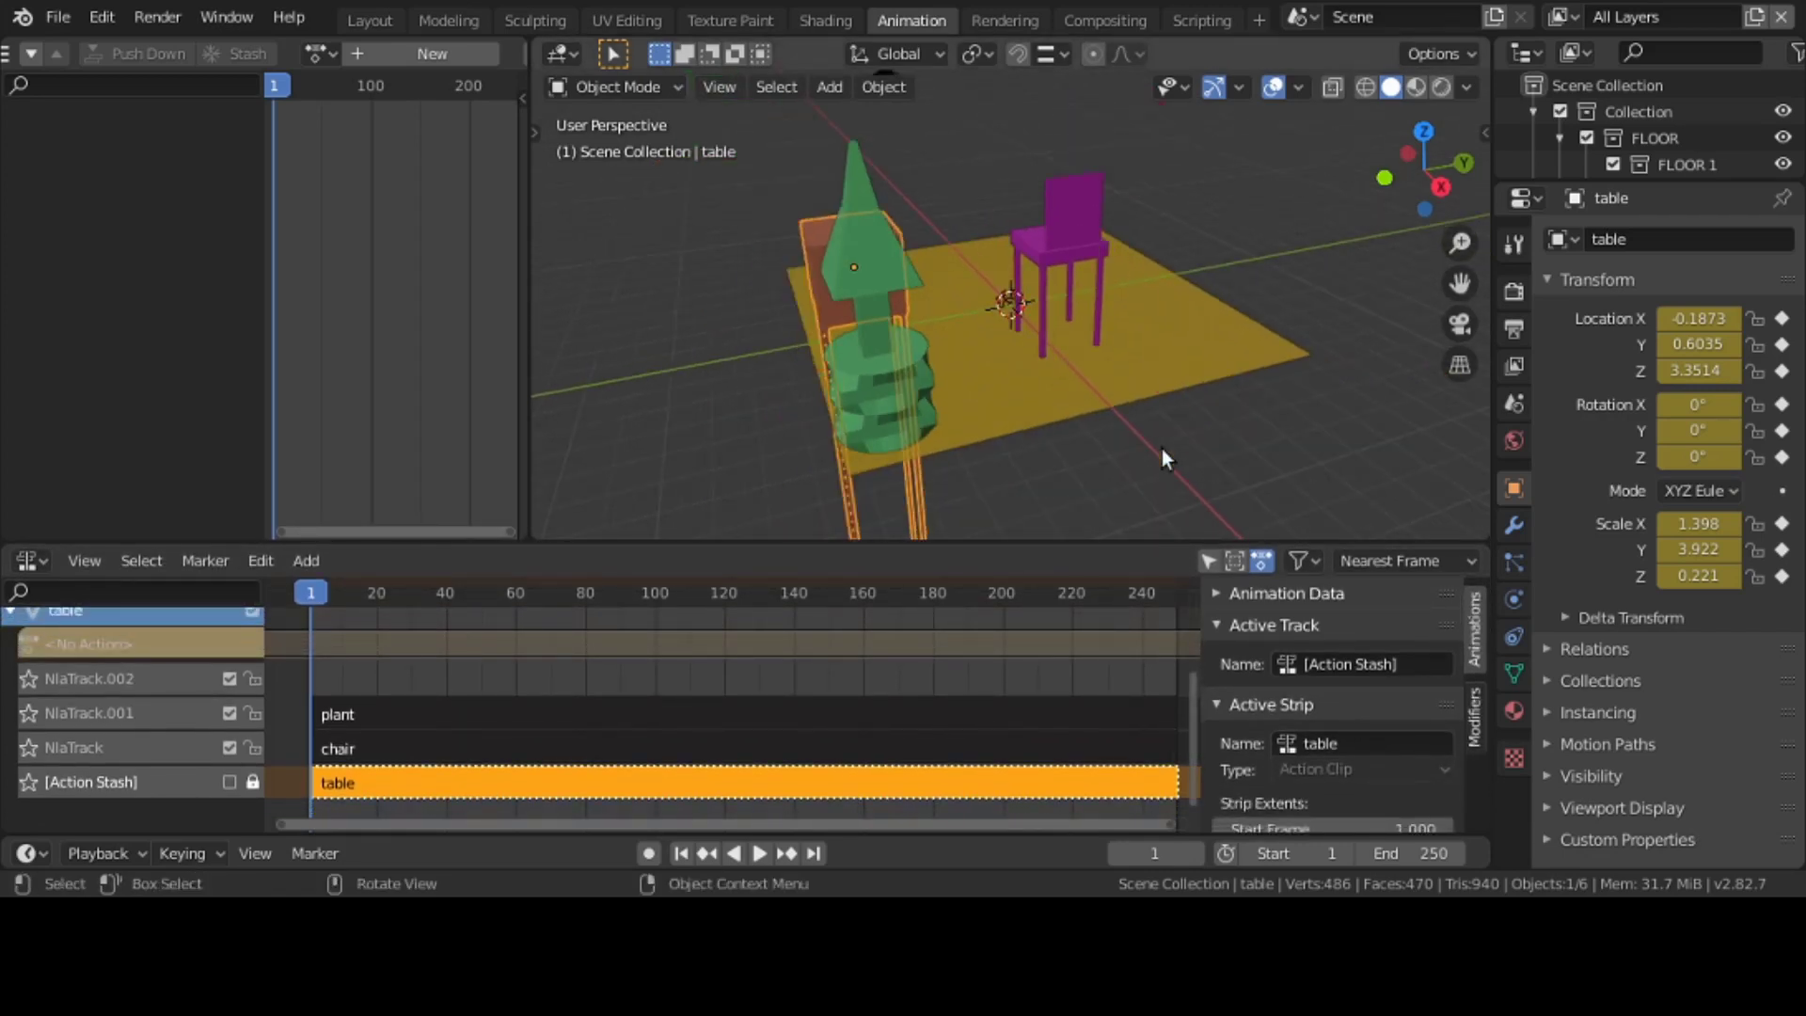
left_click_drag(1113, 542, 1123, 470)
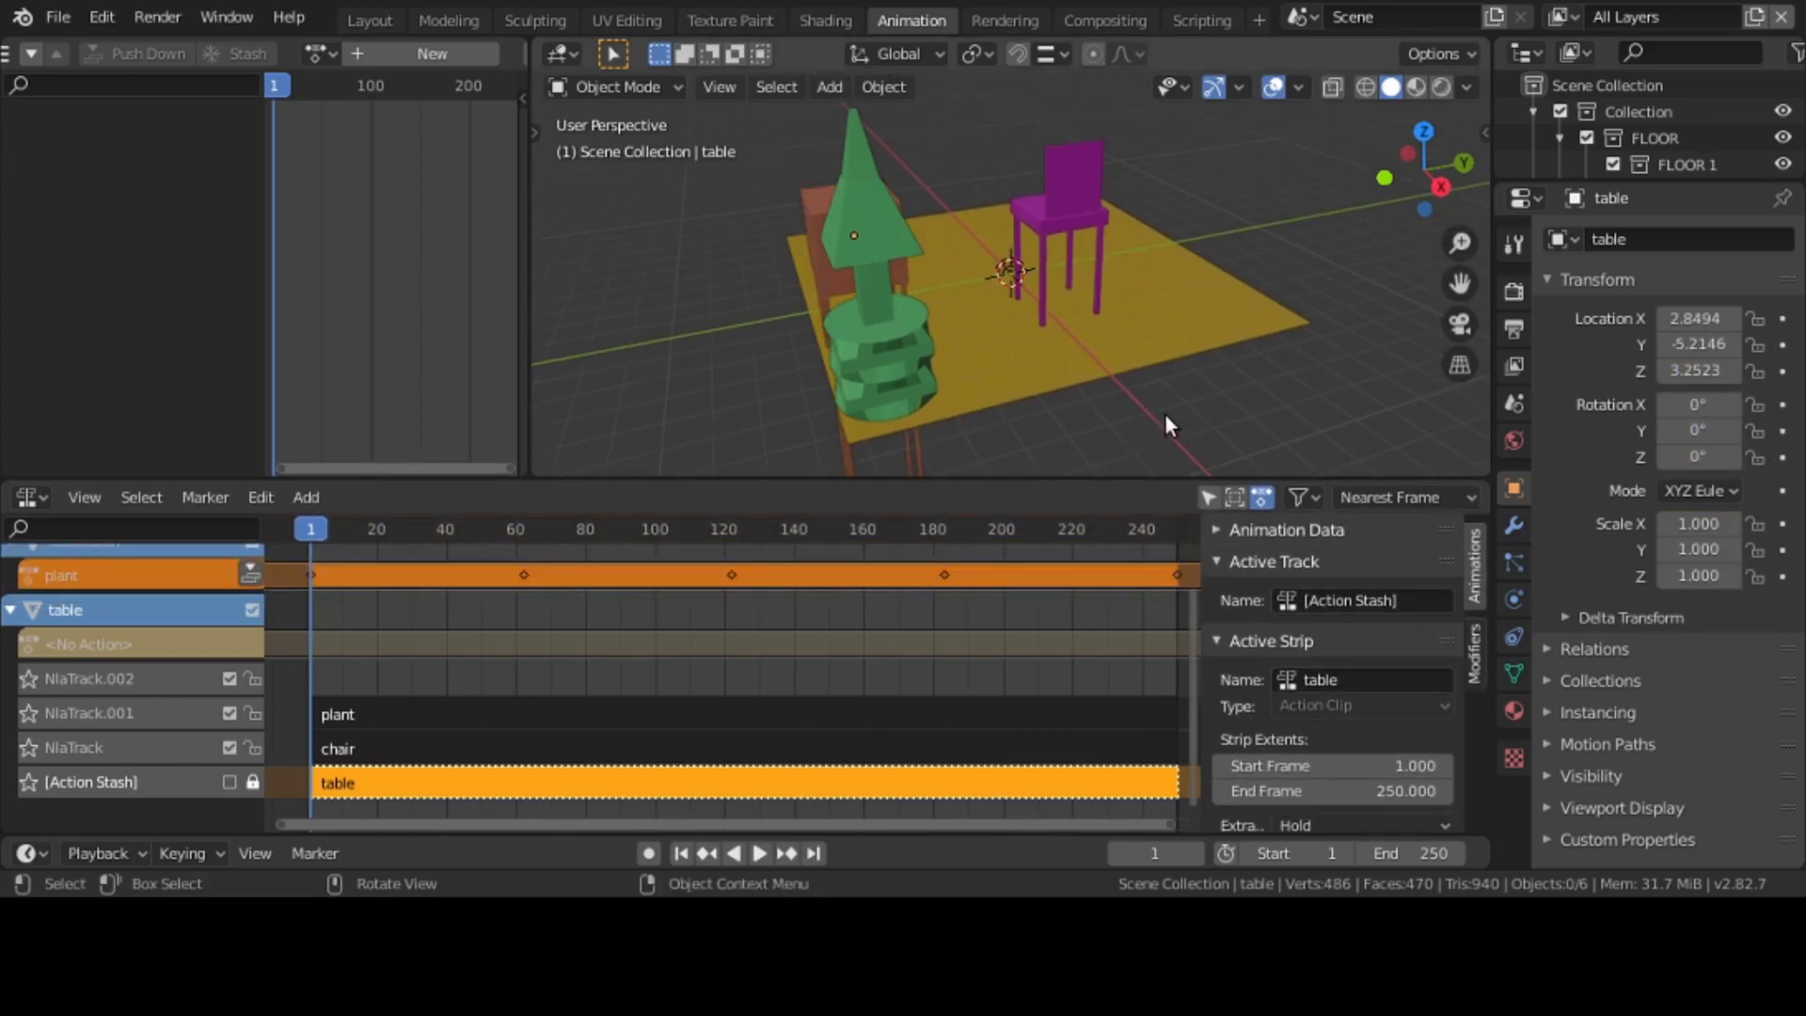
- Collapse the Active Track, Active Strip and Action Clip sections of the stashed table strip's properties
middle_click_drag(1165, 414, 1119, 369)
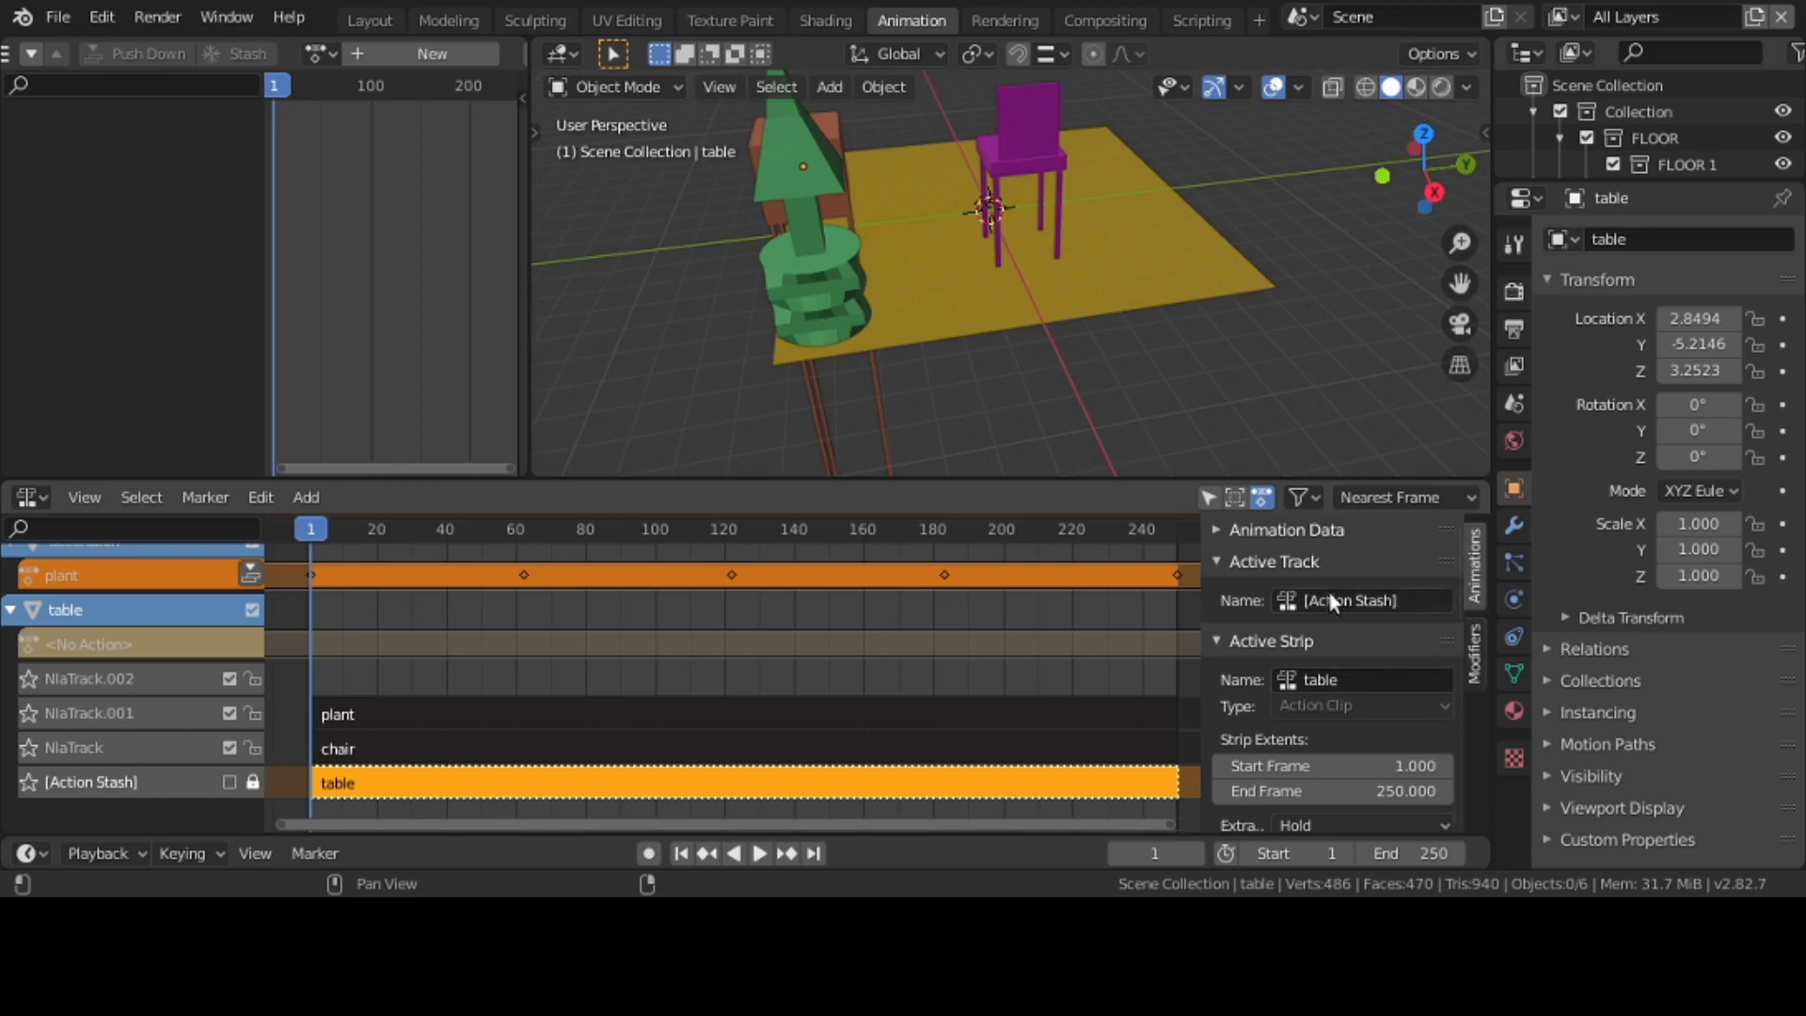
left_click(1218, 563)
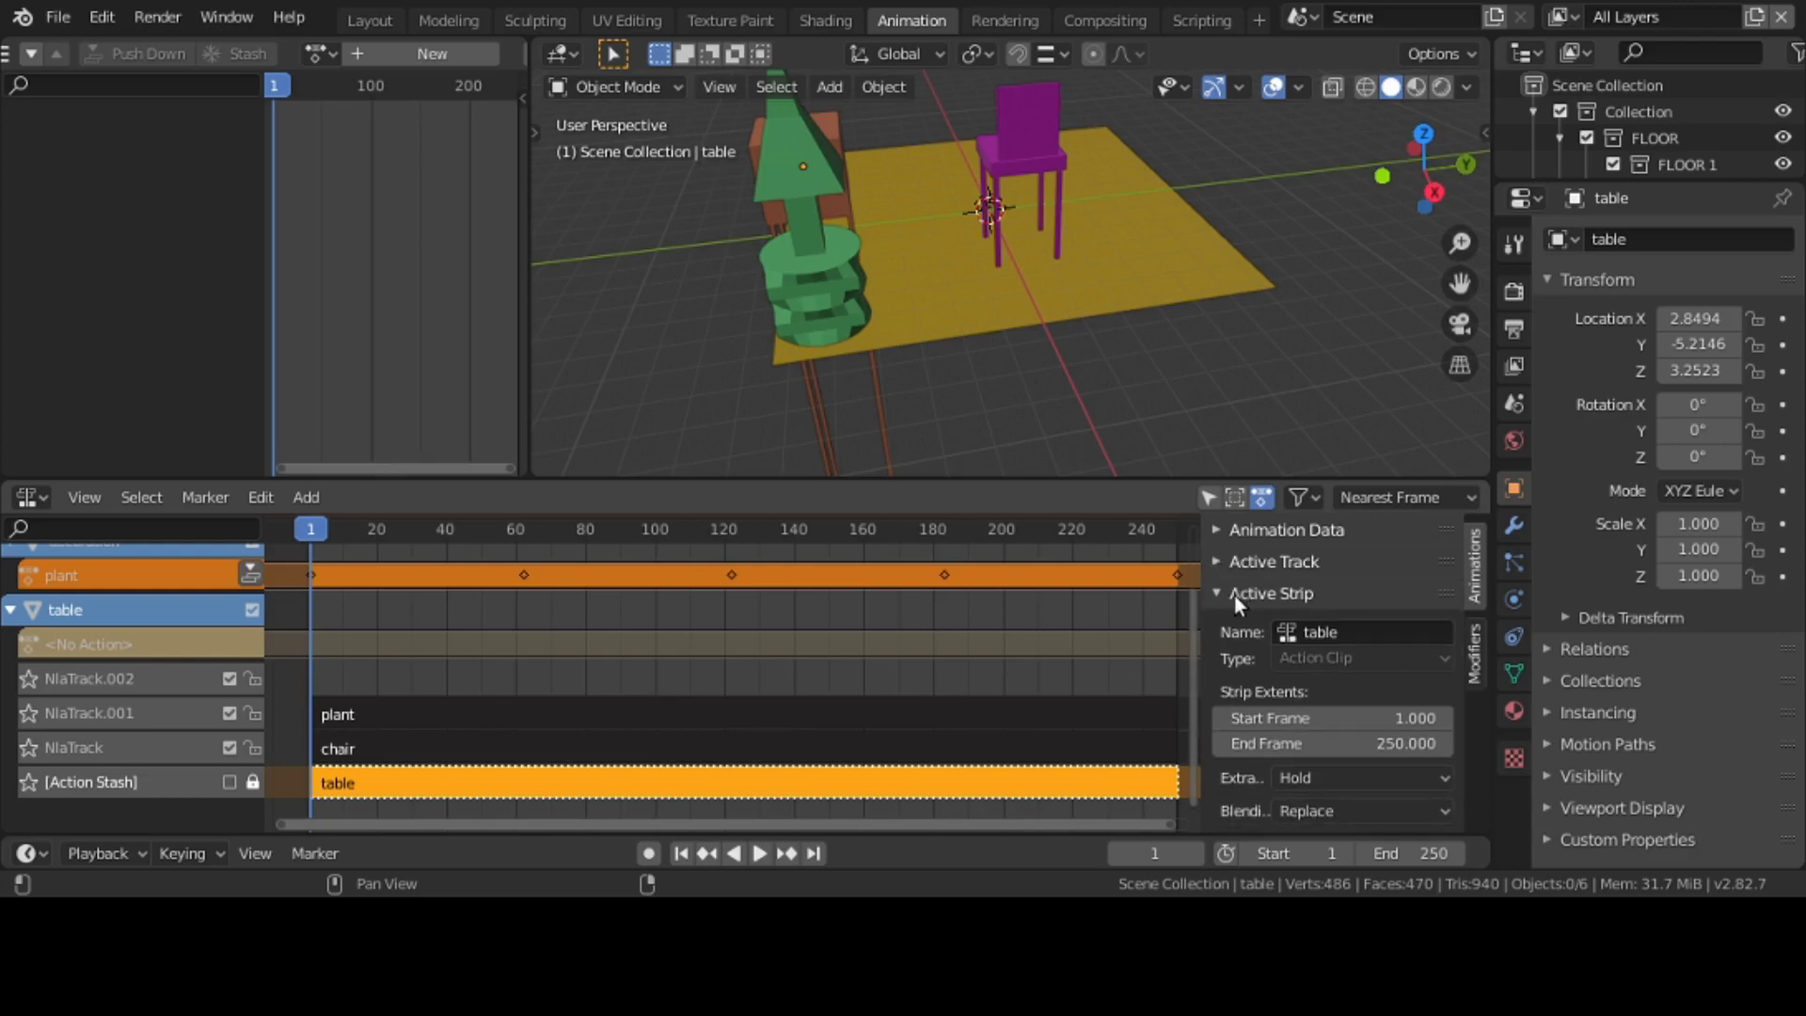
left_click(1218, 595)
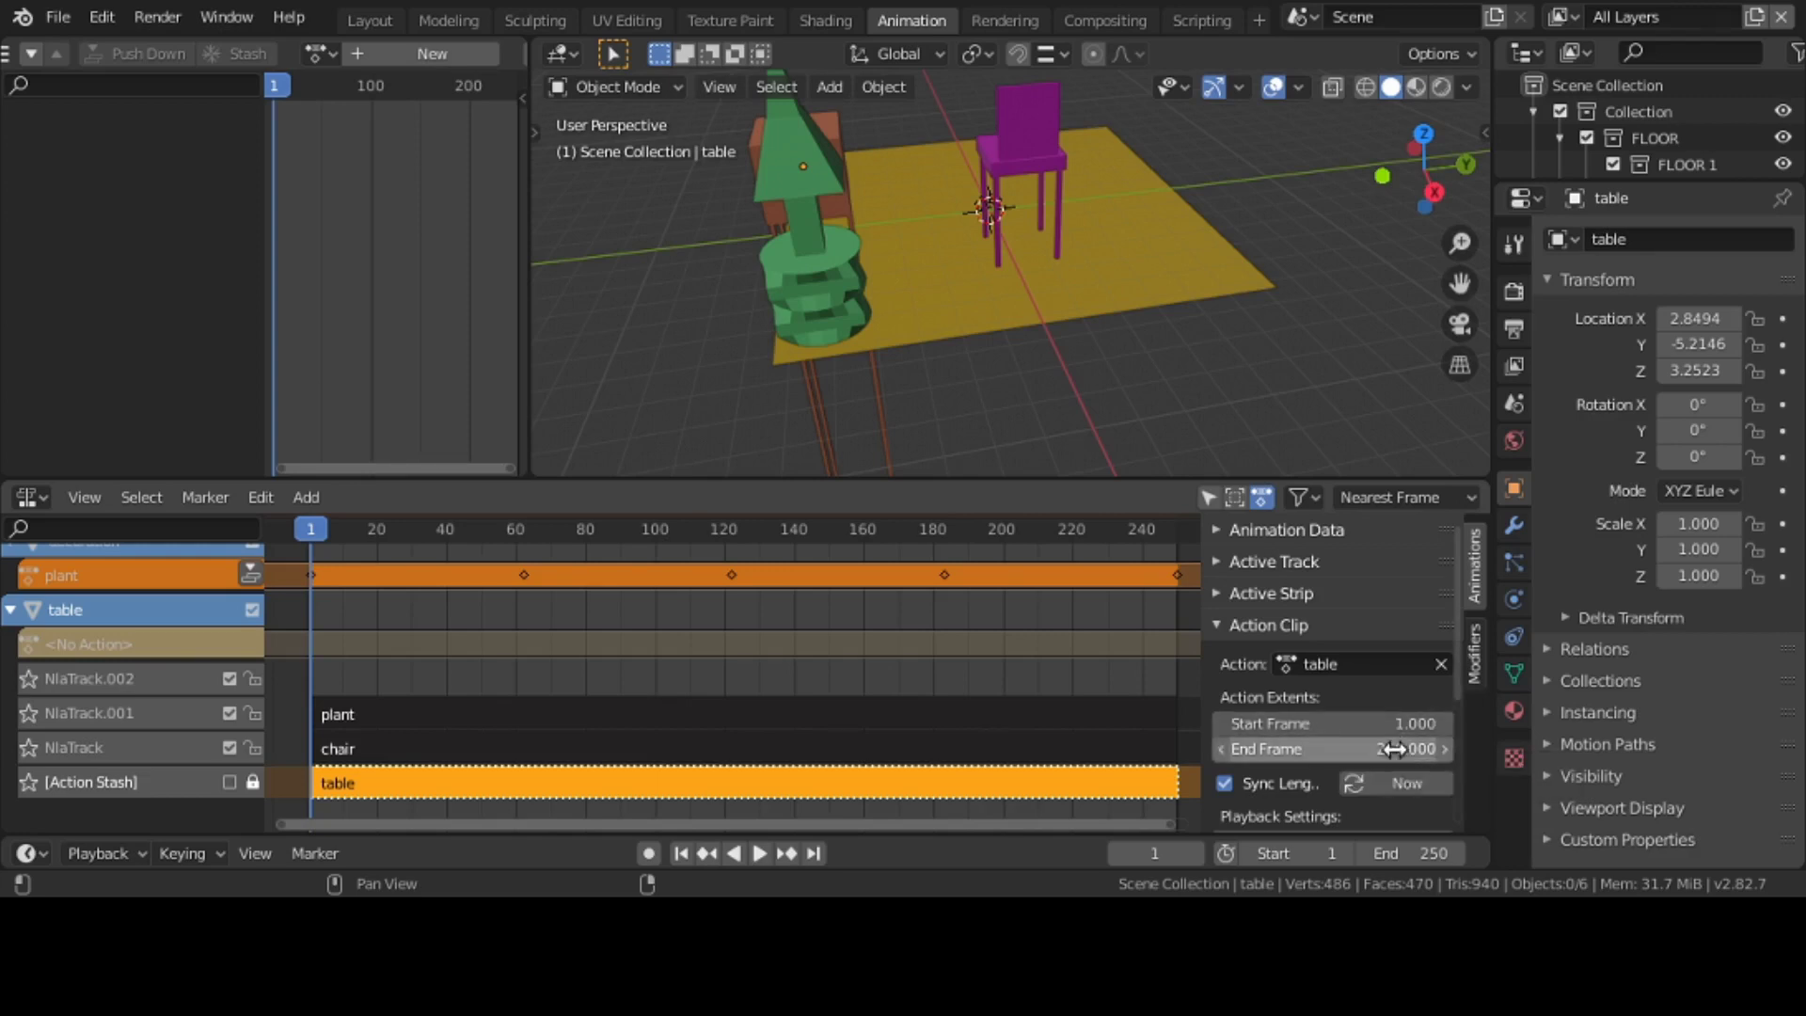
left_click(1246, 633)
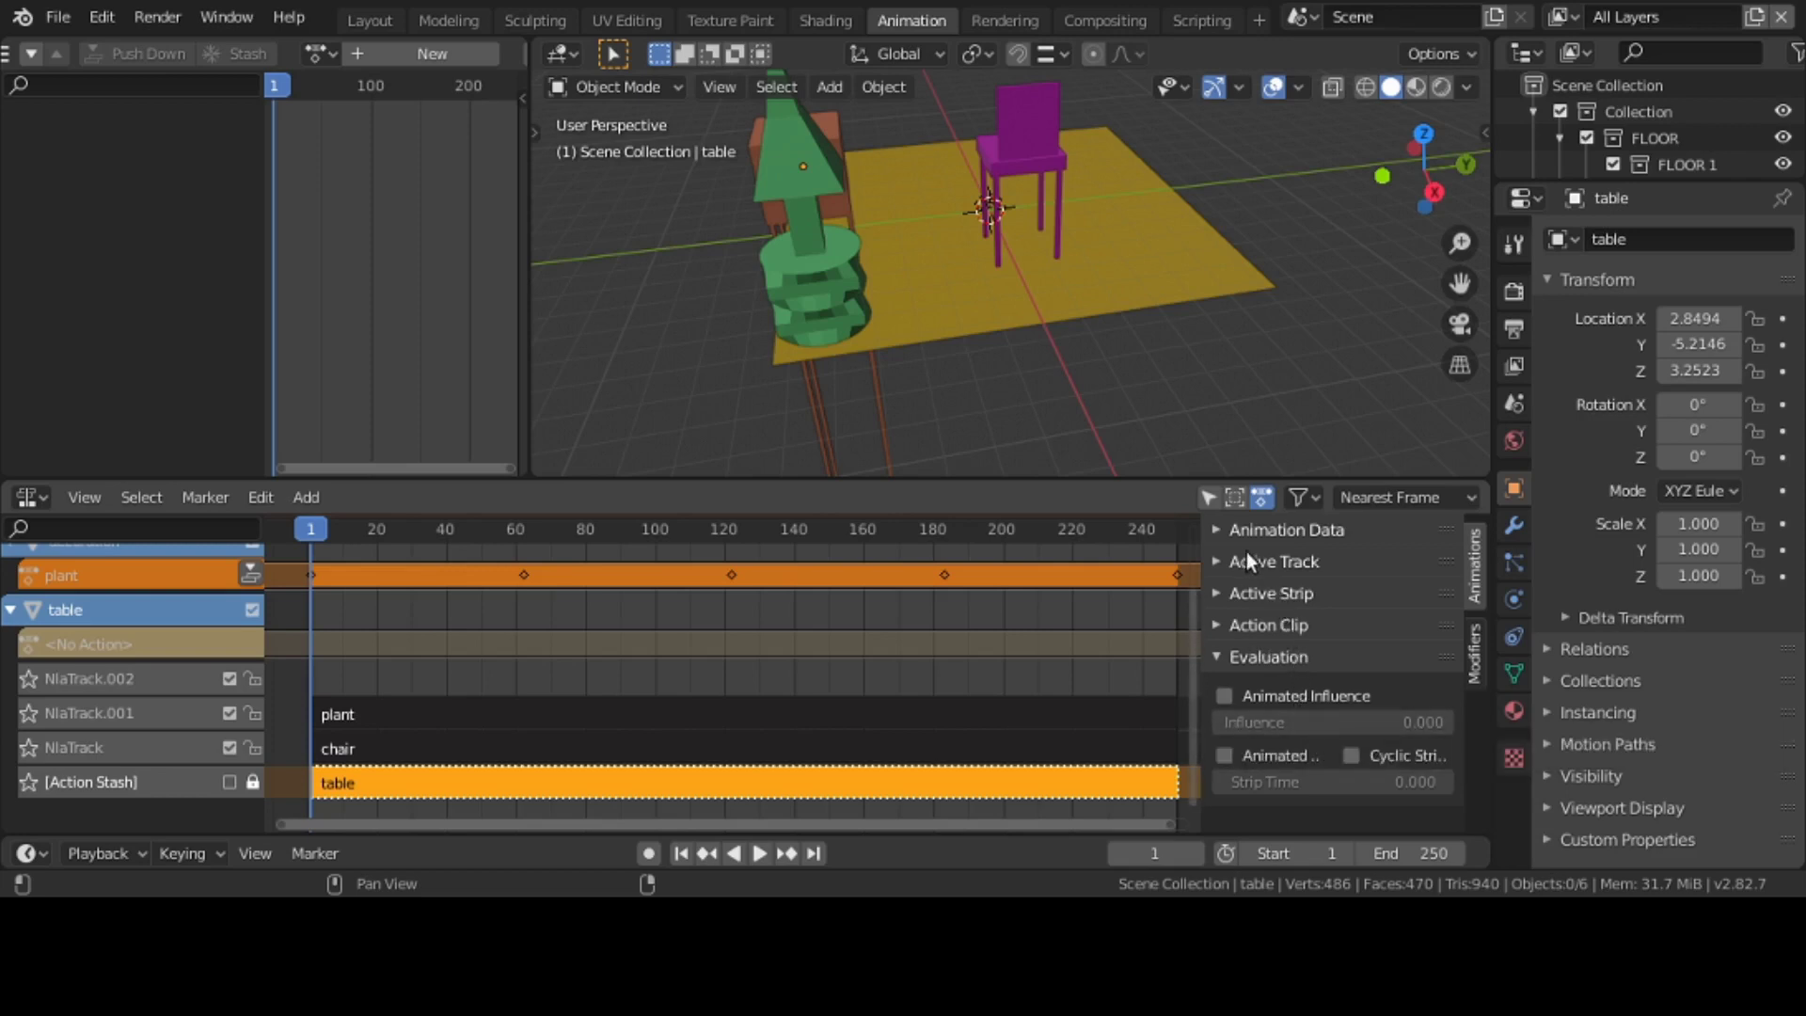
- Look through the Animation Data, Active Track and Active Strip settings of the stashed table strip, collapsing each one again
left_click(1218, 542)
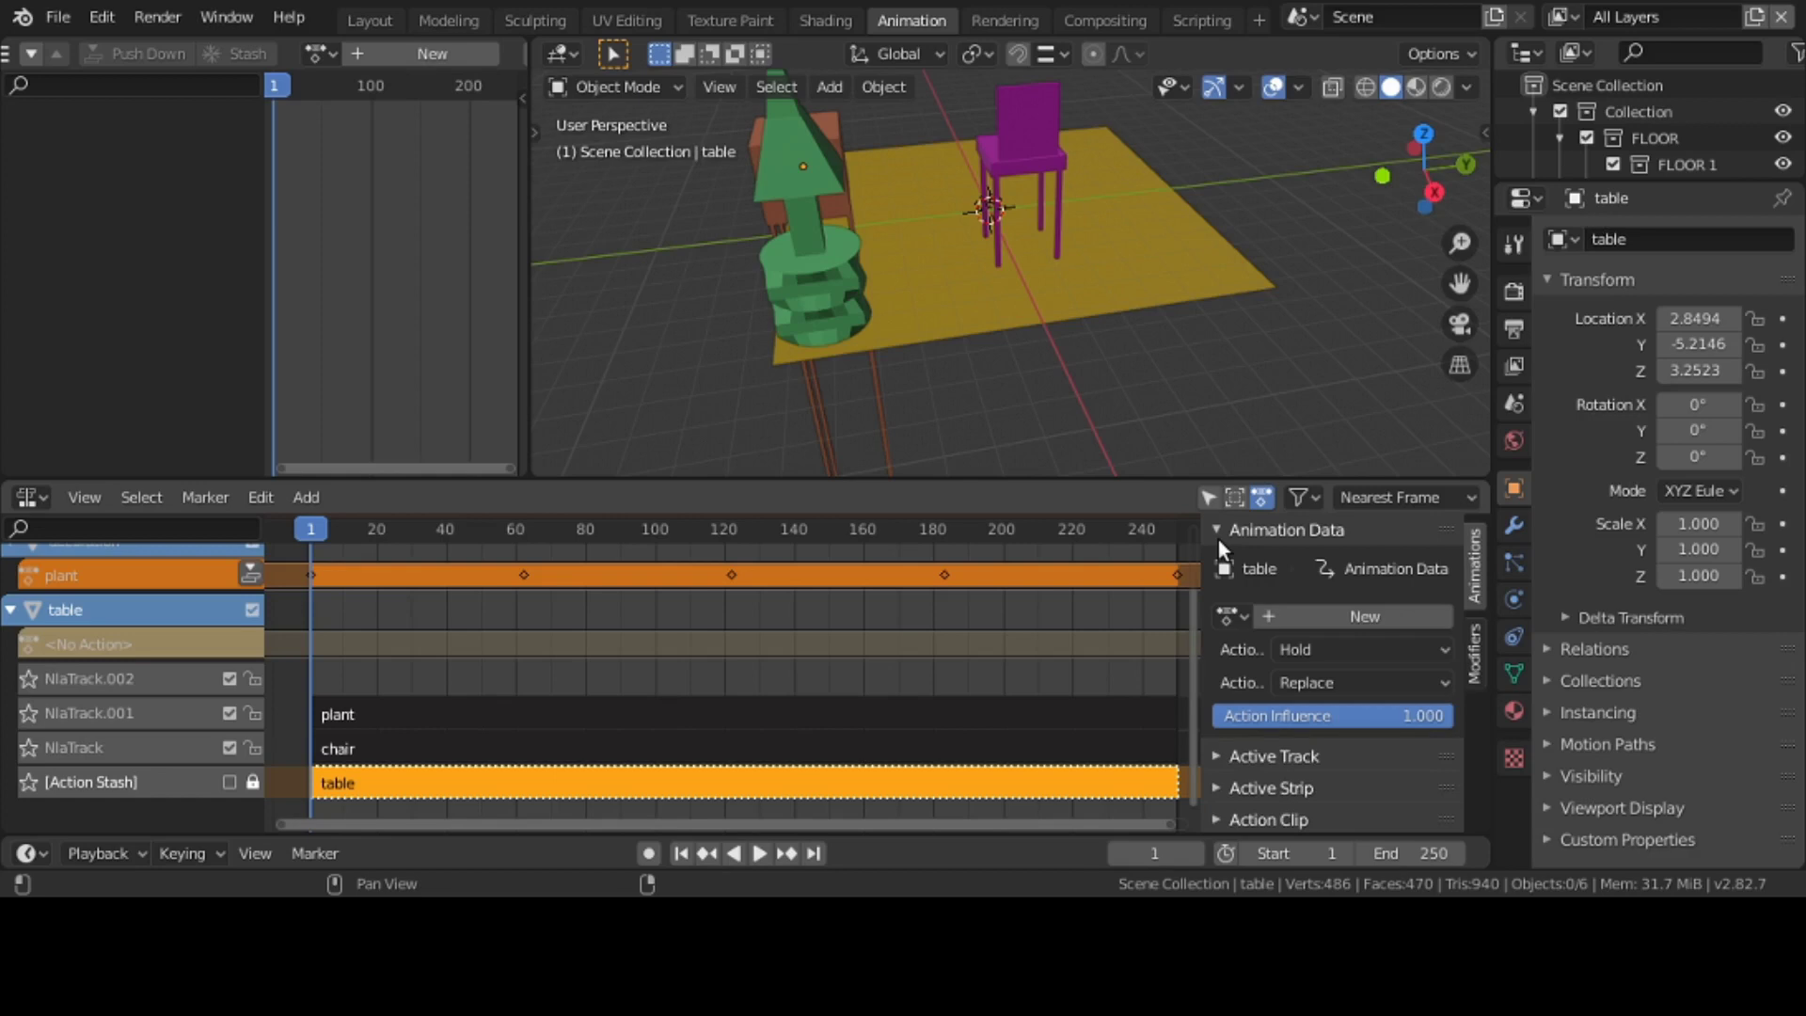
left_click(1217, 540)
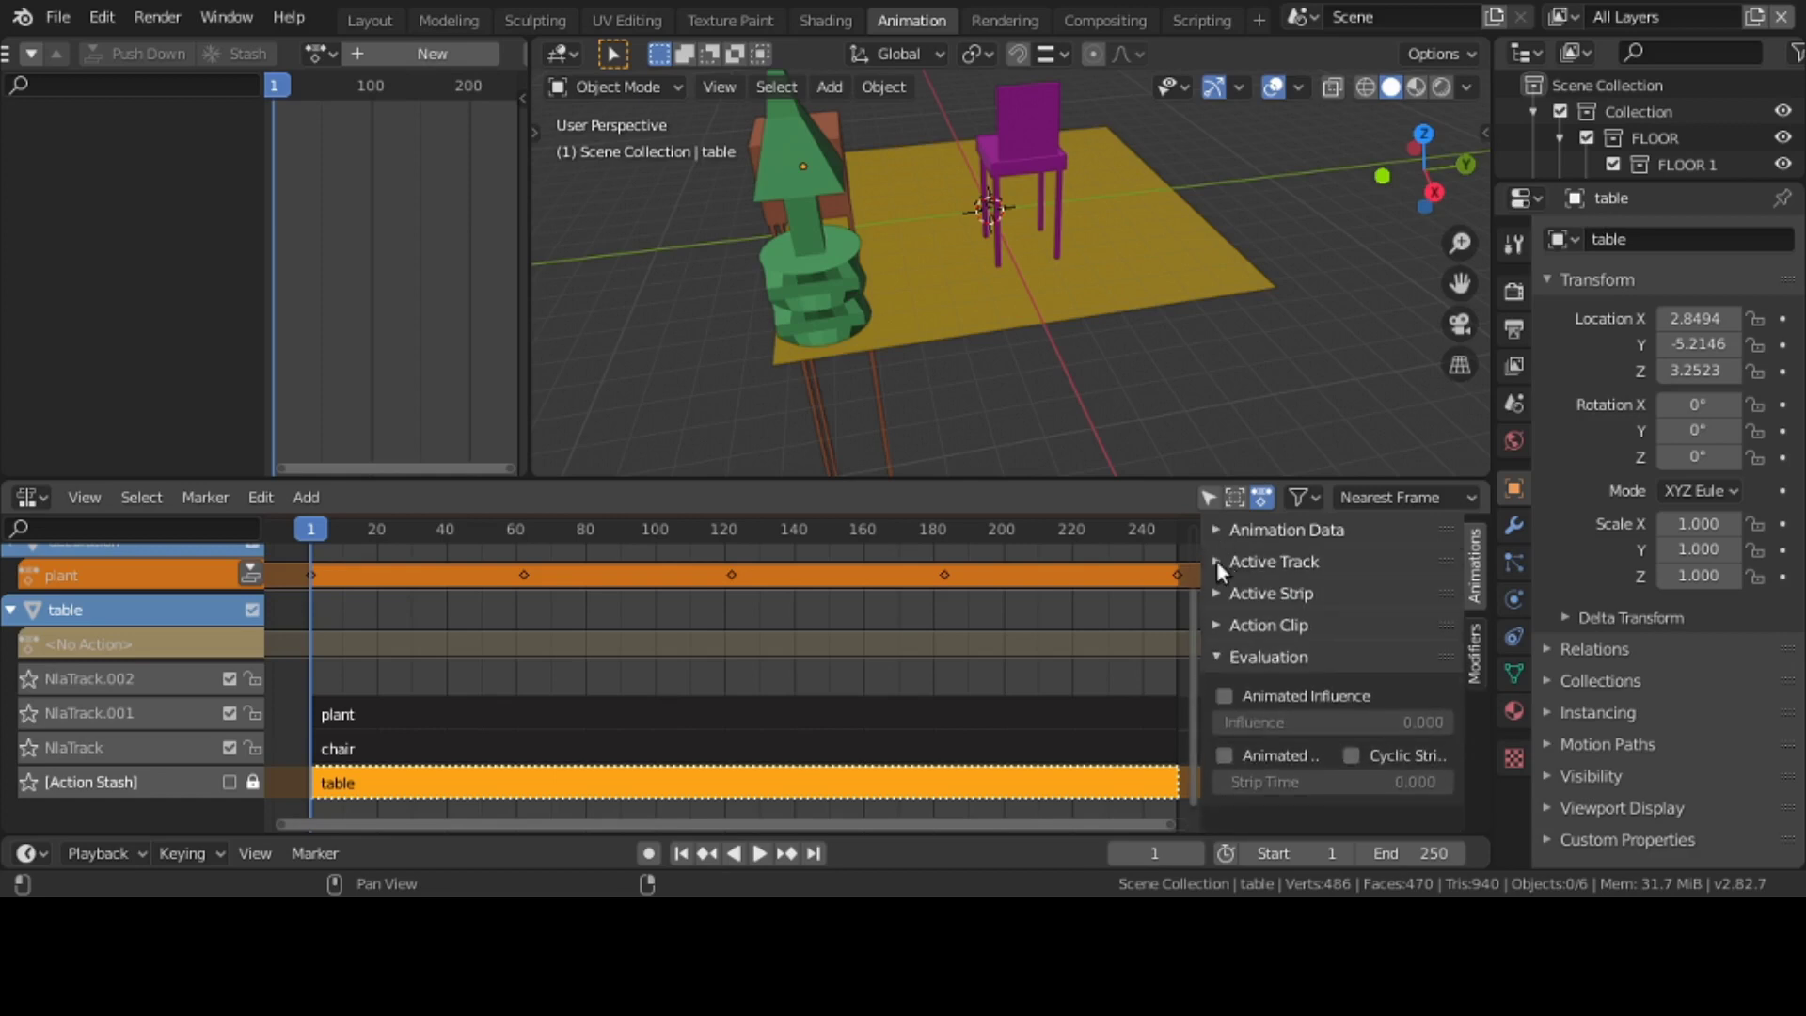
left_click(1218, 561)
left_click(1218, 563)
left_click(1218, 592)
left_click(1218, 592)
- Set the table strip's action end frame to 10, then play the animation and stop it
left_click(1218, 627)
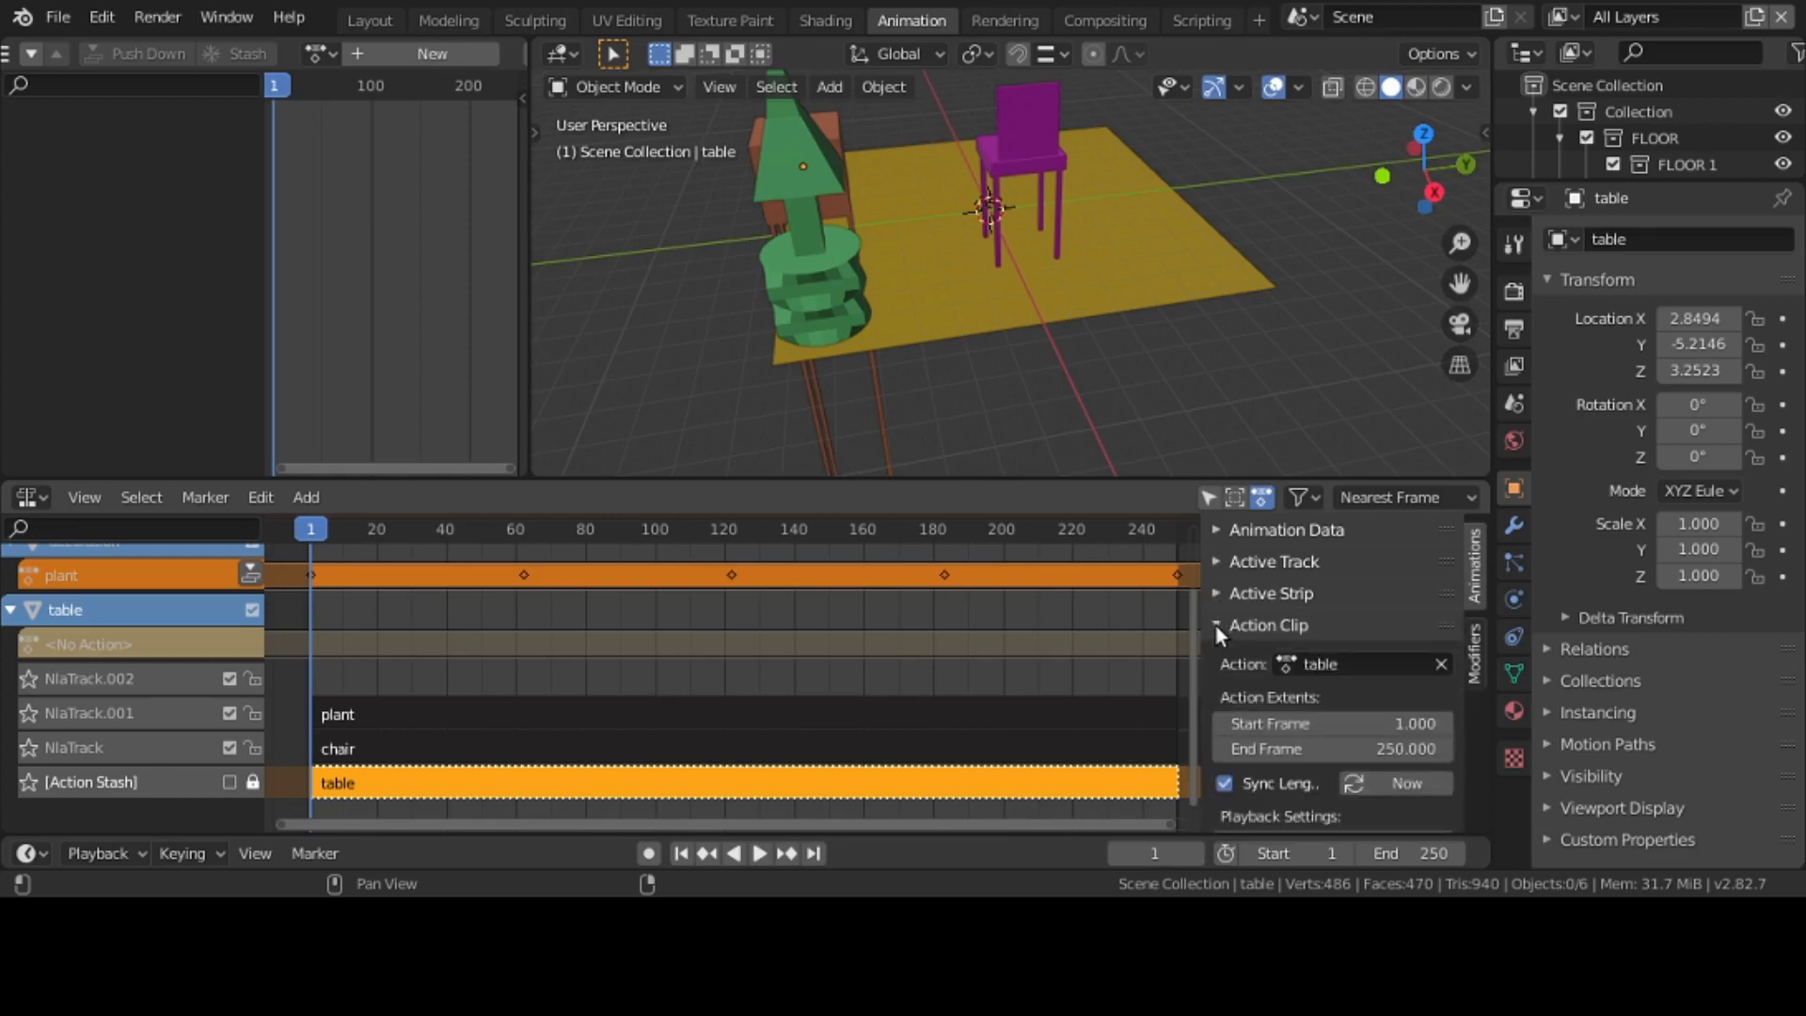
left_click(1402, 753)
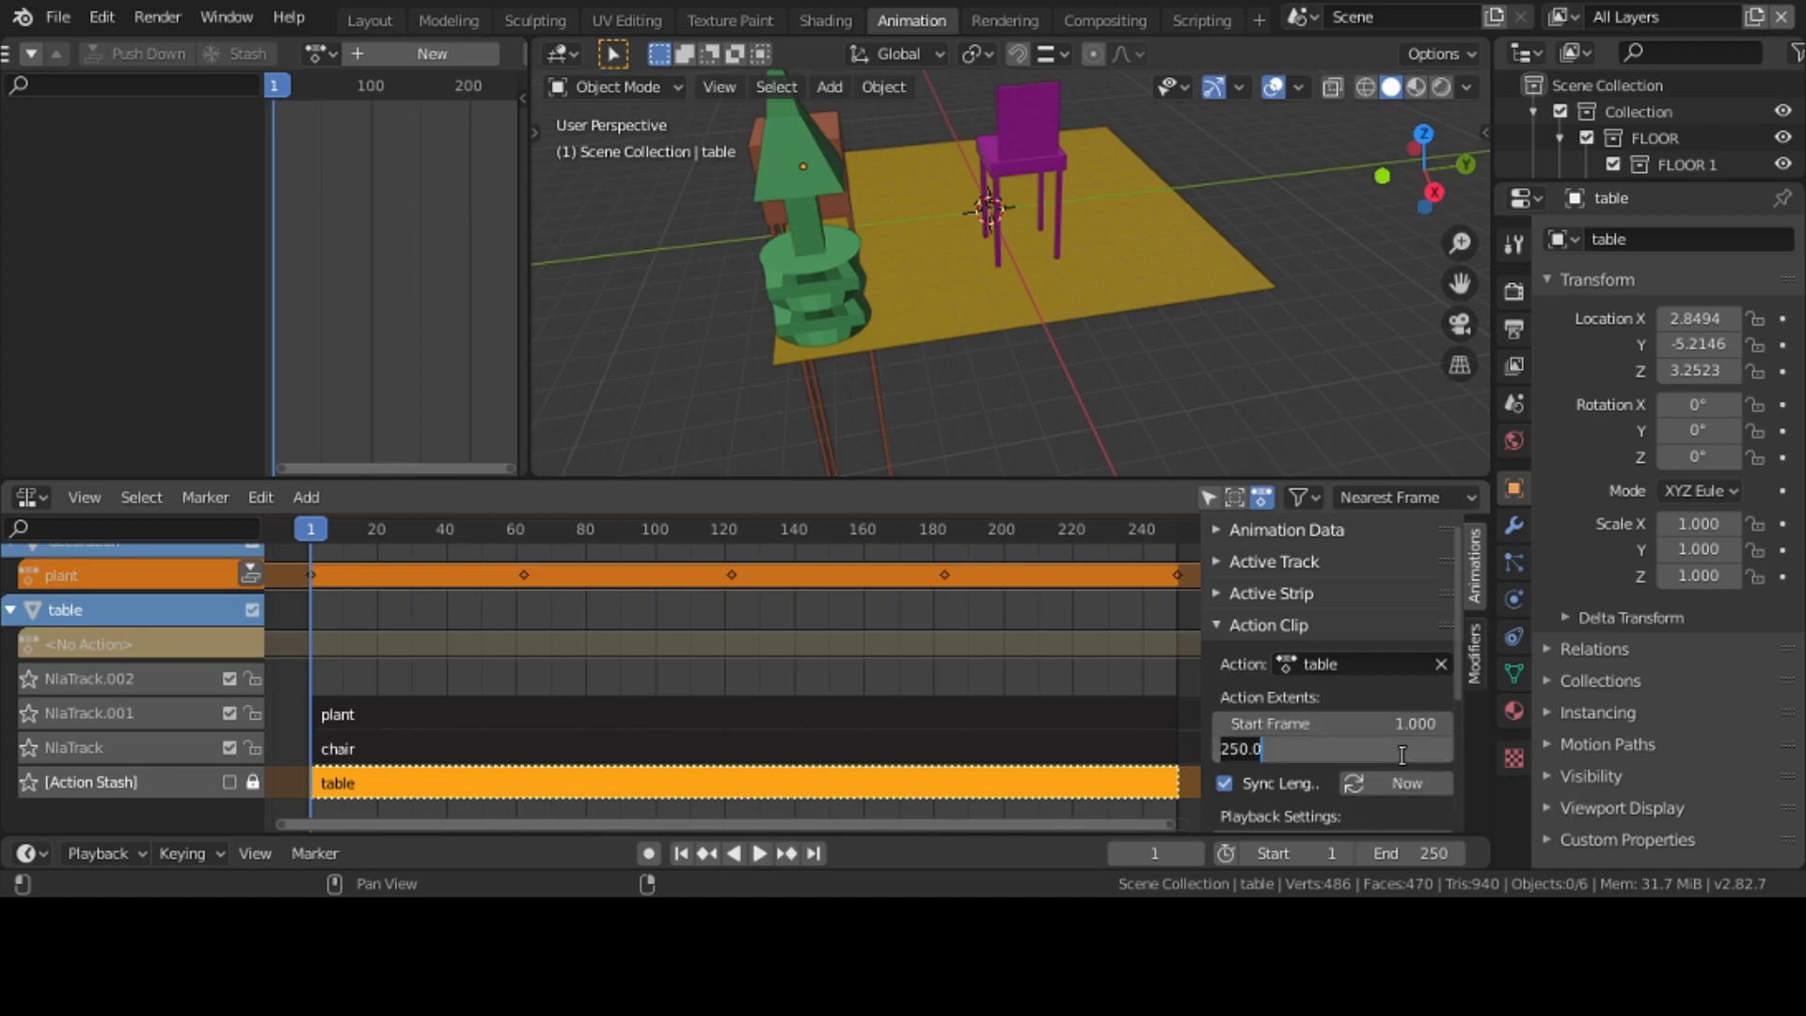
key("Return")
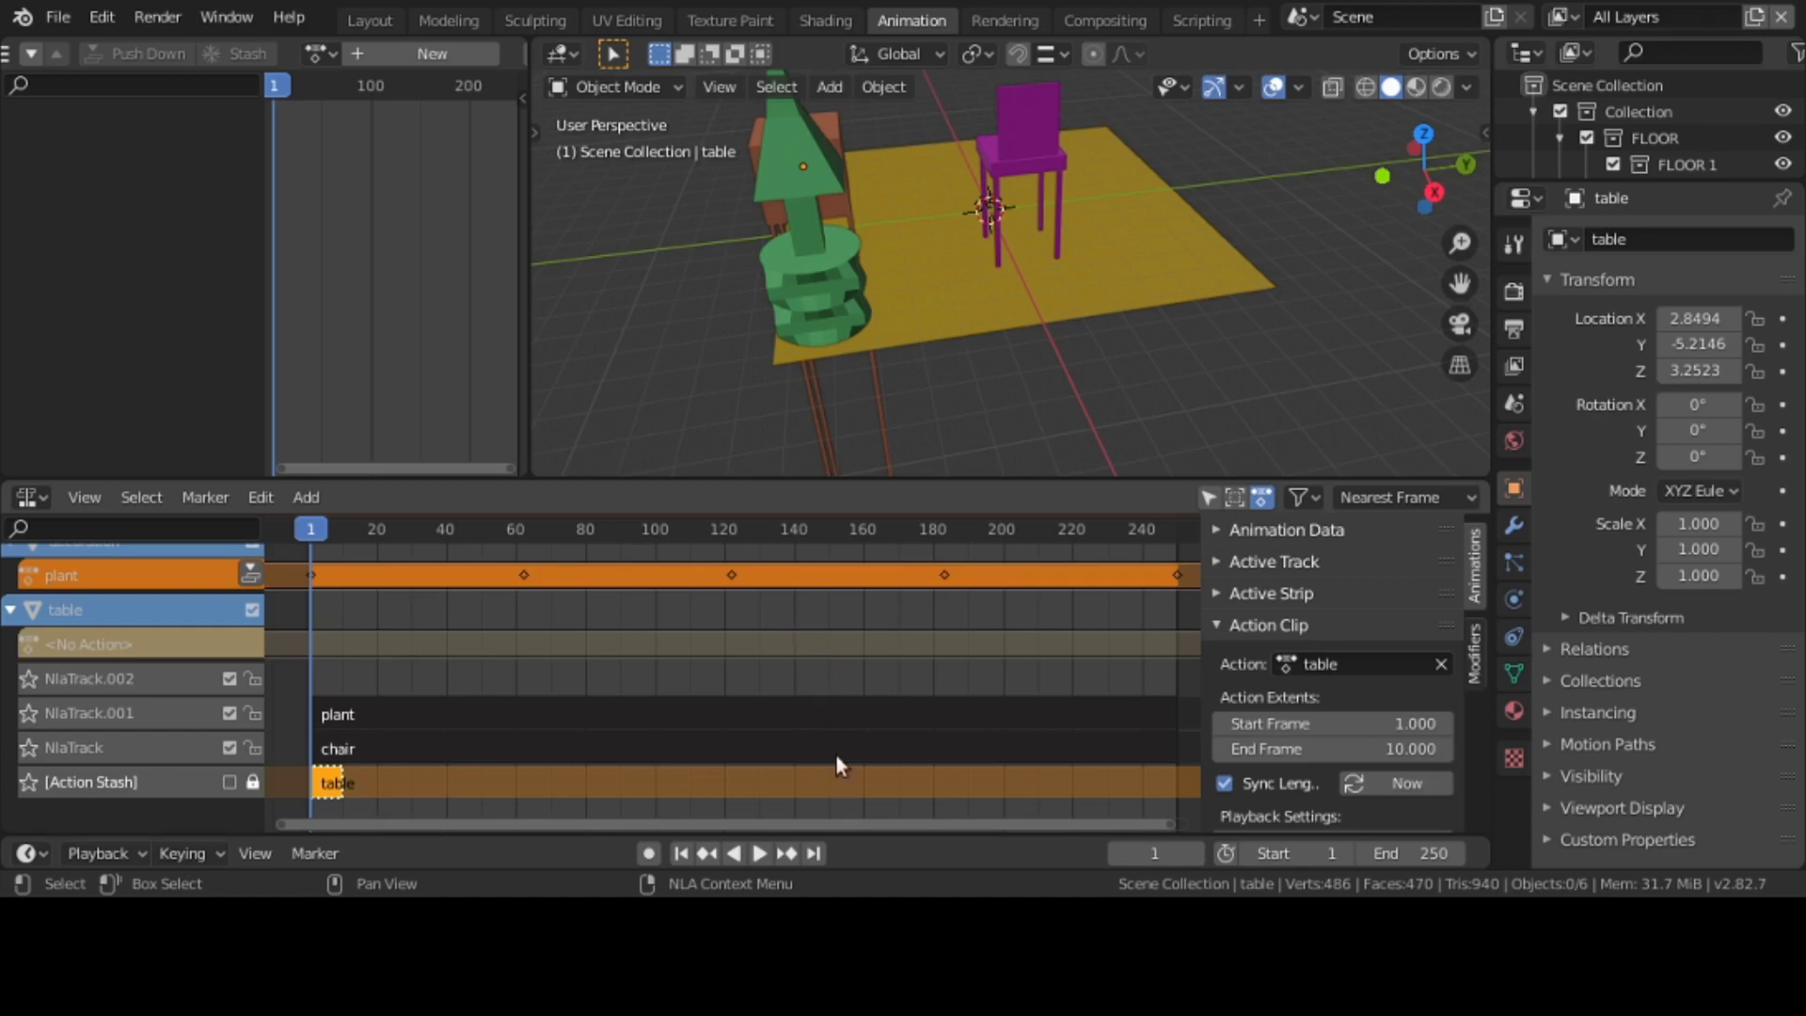
left_click(758, 853)
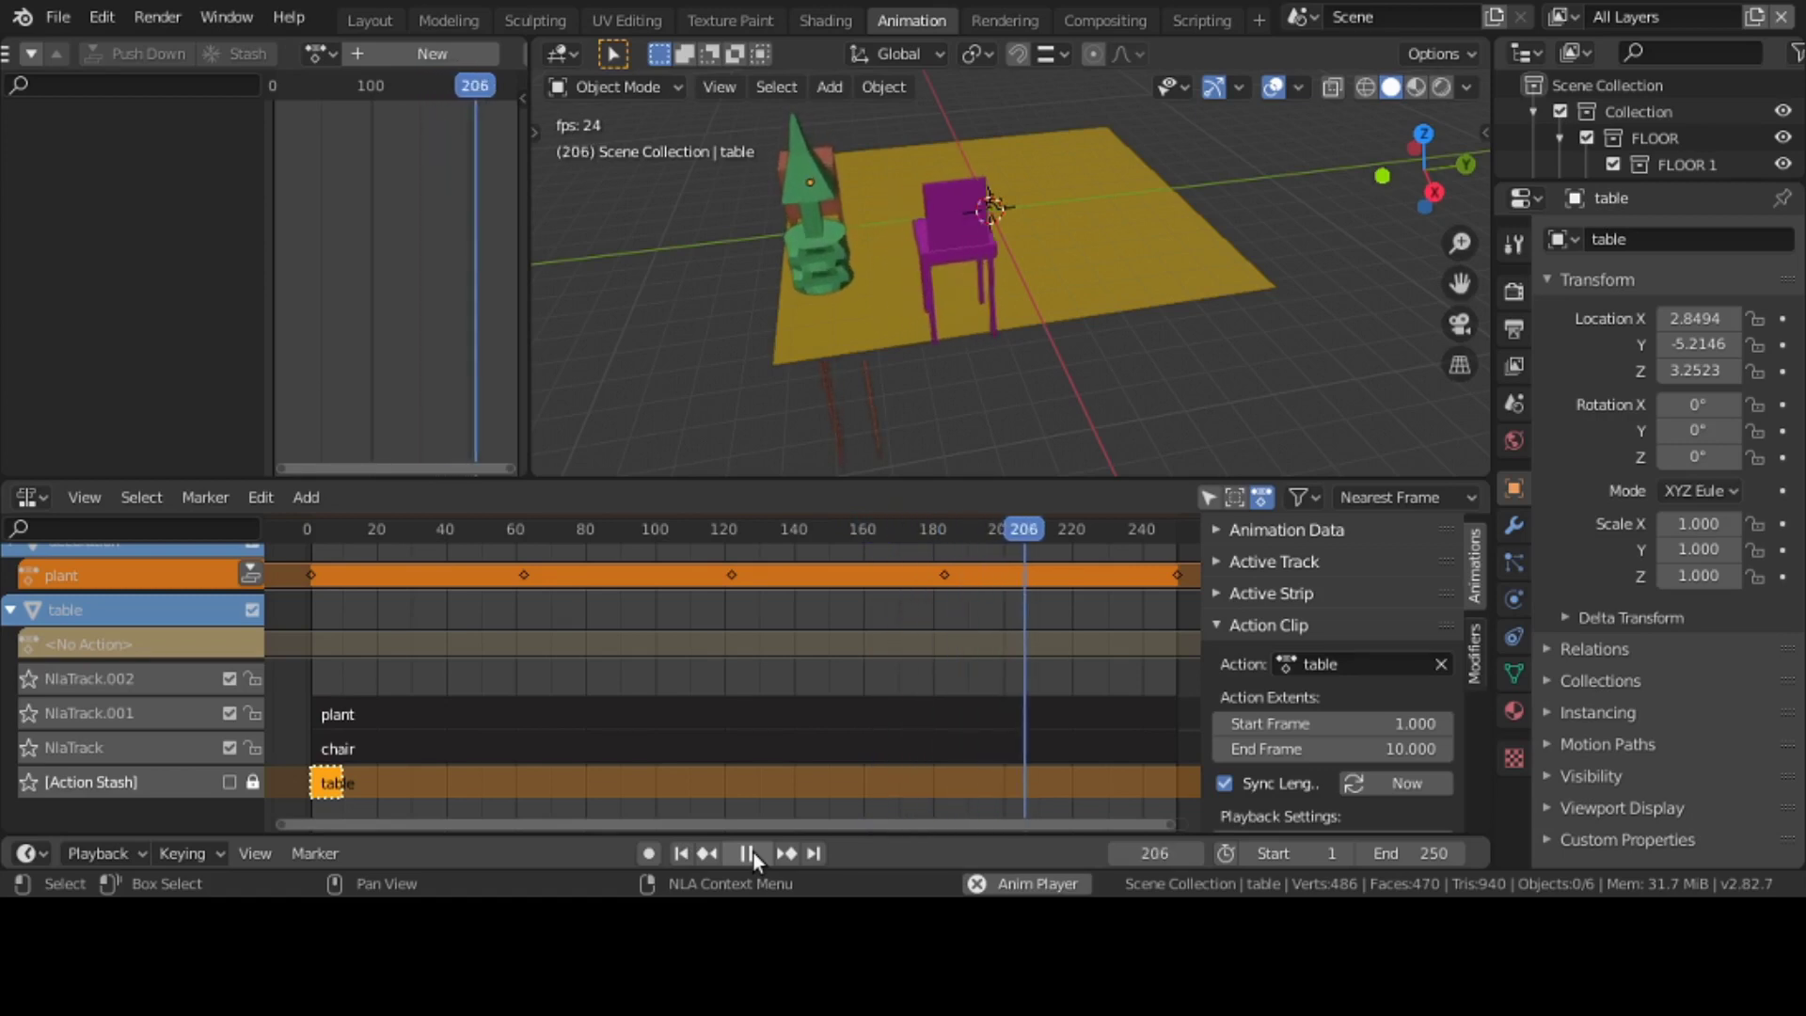
left_click(753, 853)
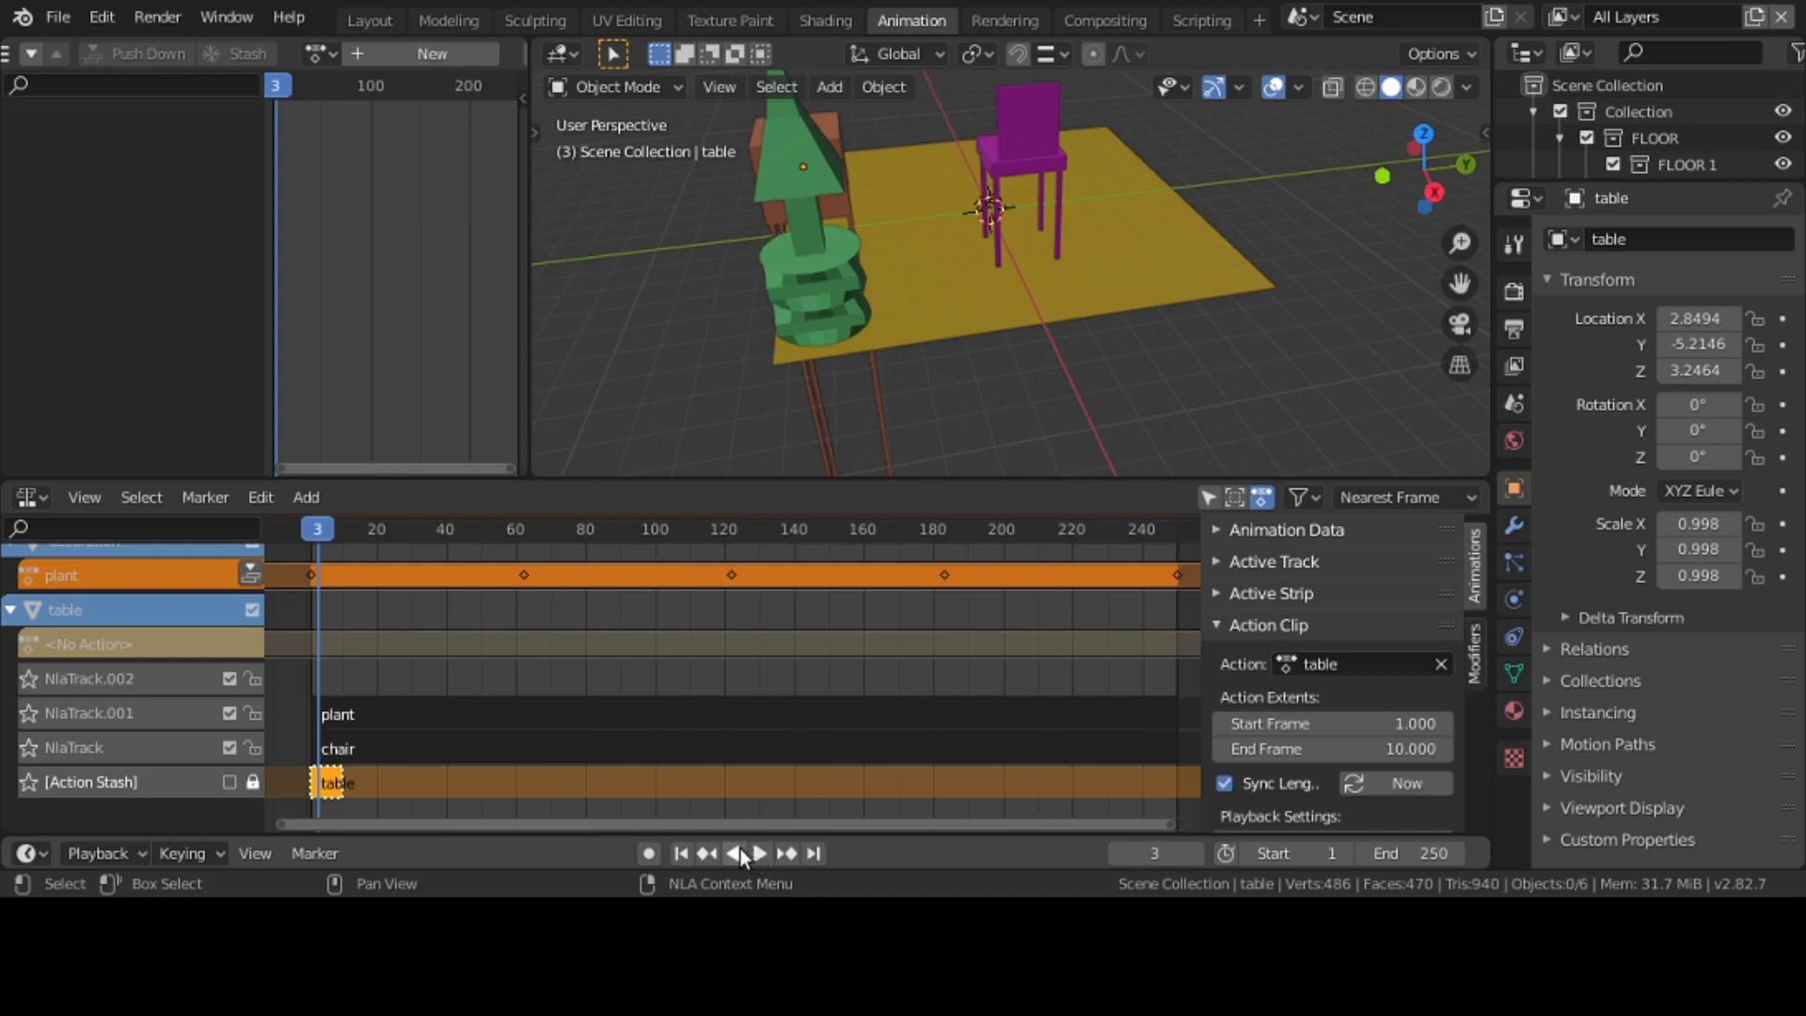
- Set the table strip's action end frame to 250 and collapse its Action Clip settings
left_click(1290, 748)
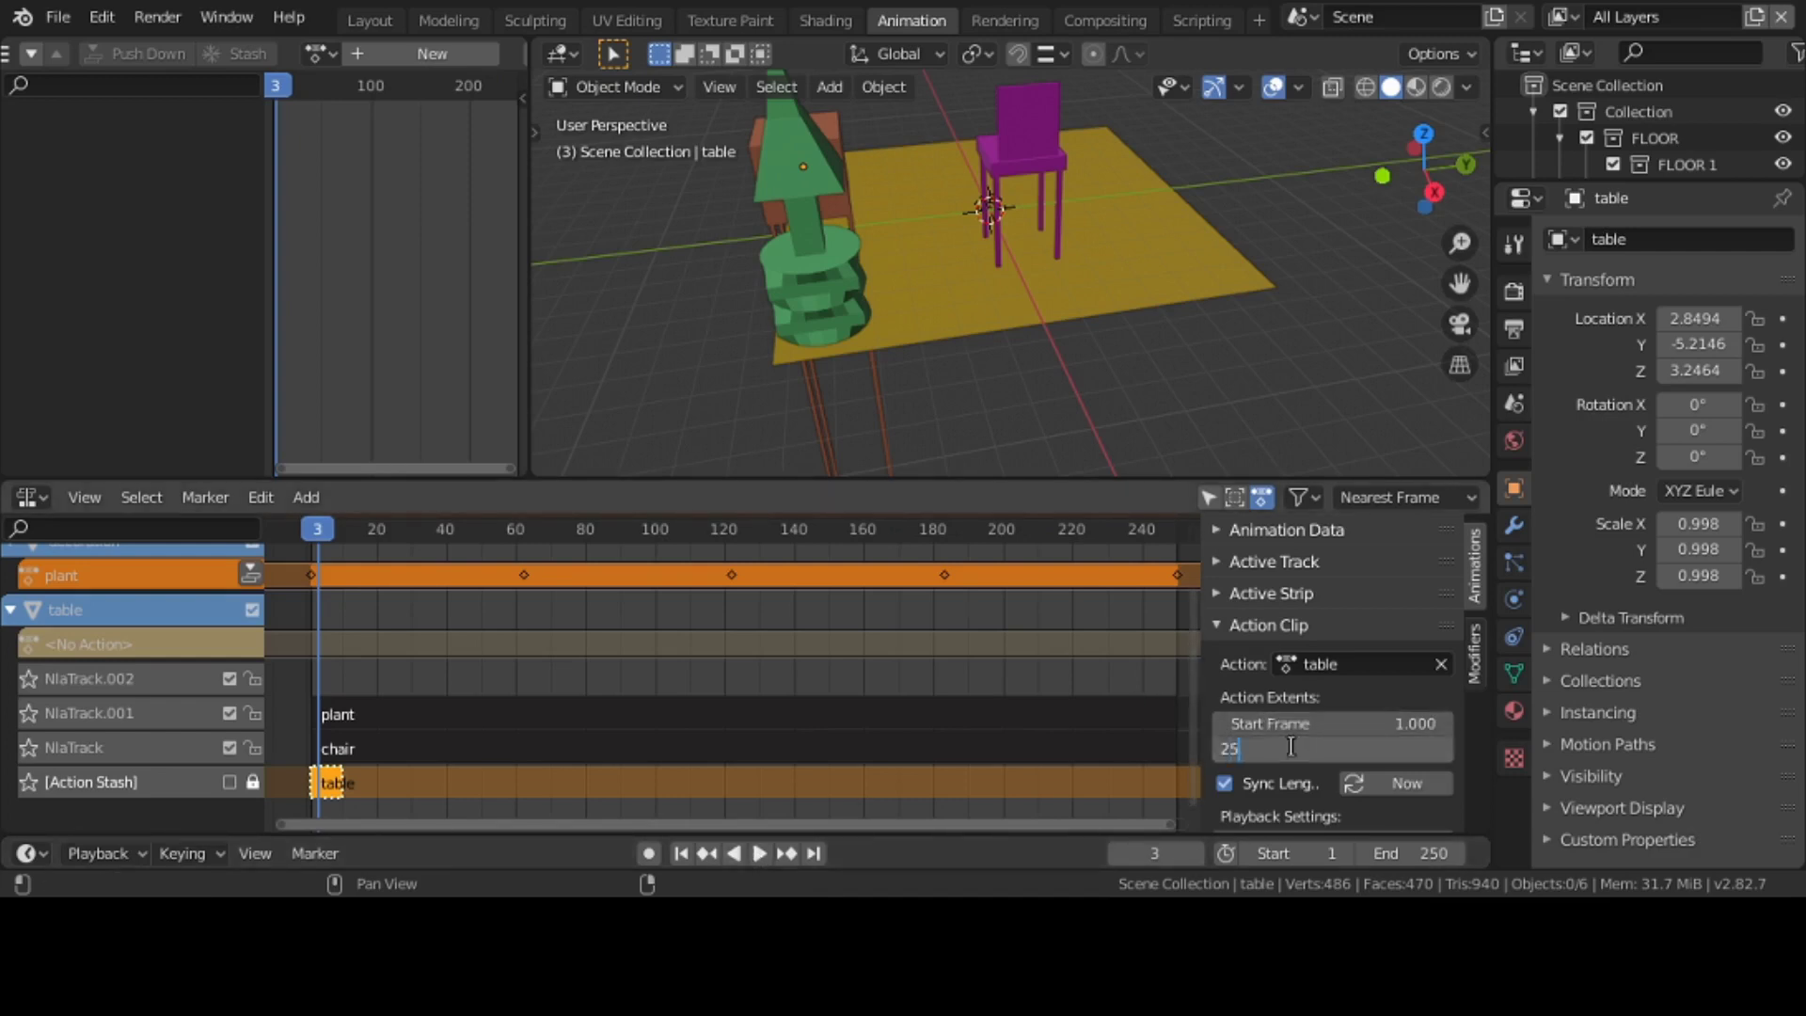
key("Return")
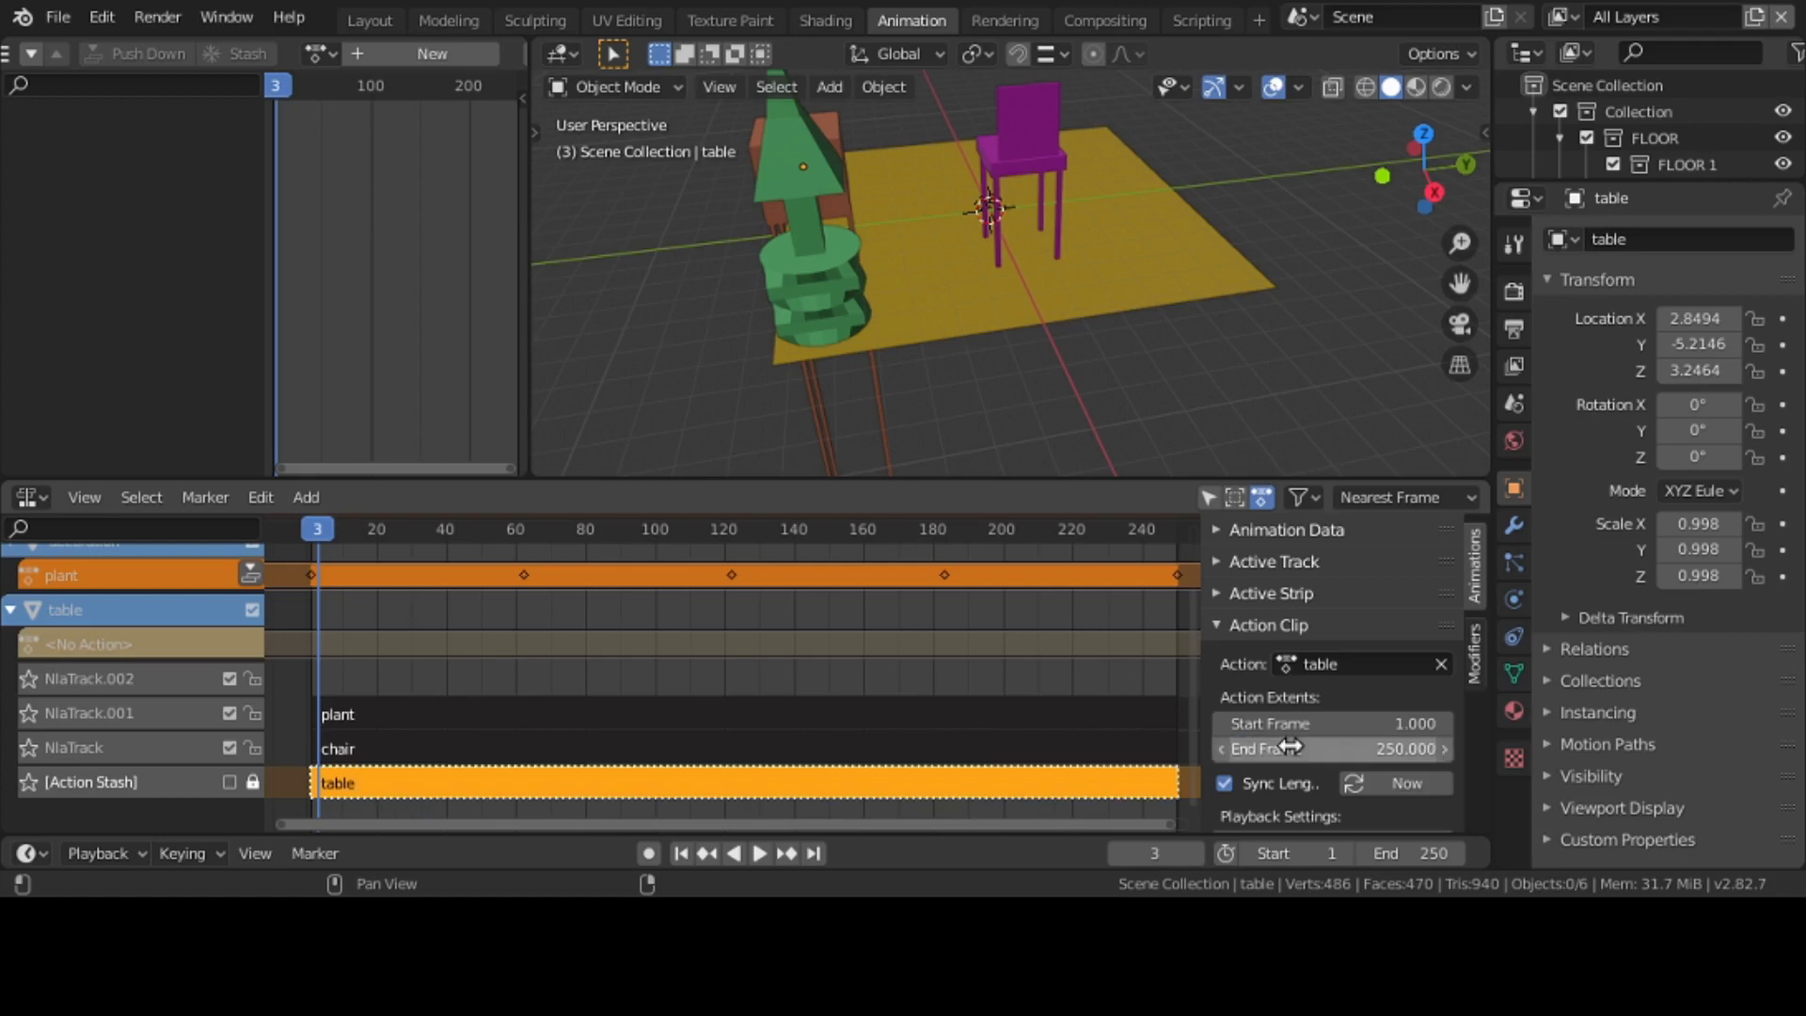
left_click(1222, 625)
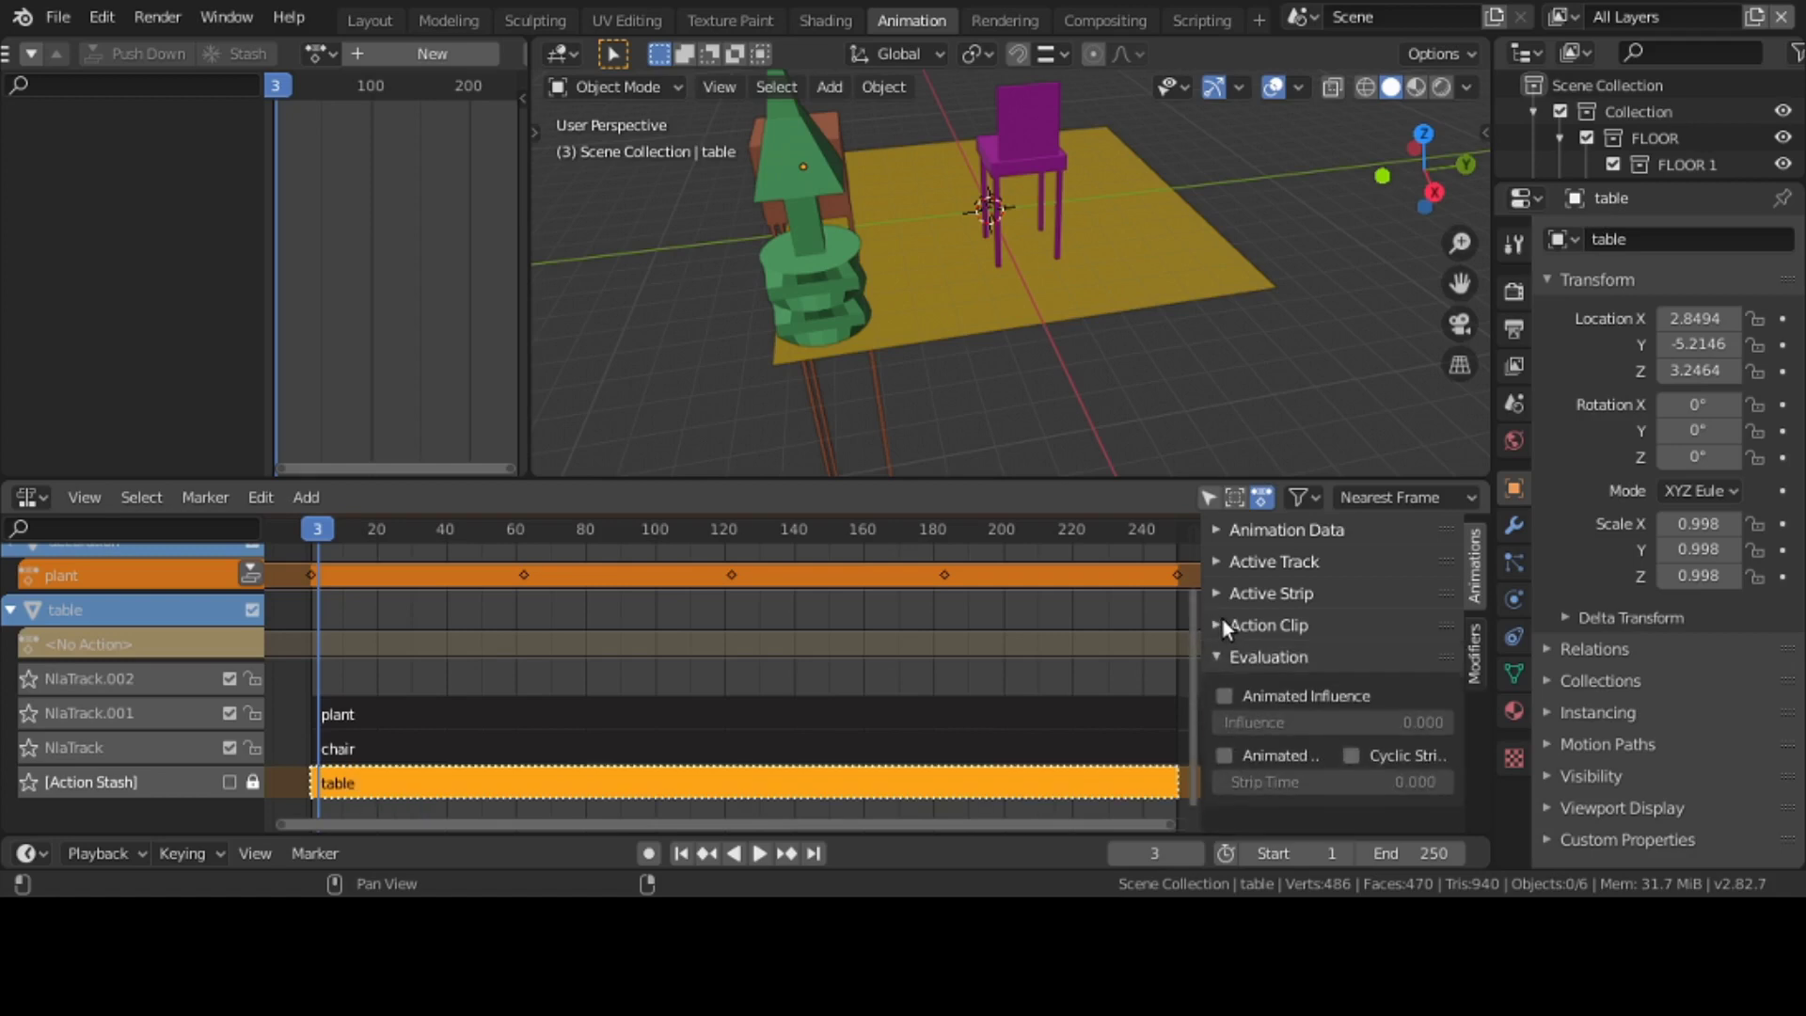
- Hide the strip properties sidebar and fit the whole length of the strips in the Nonlinear Animation editor
key("n")
key("Home")
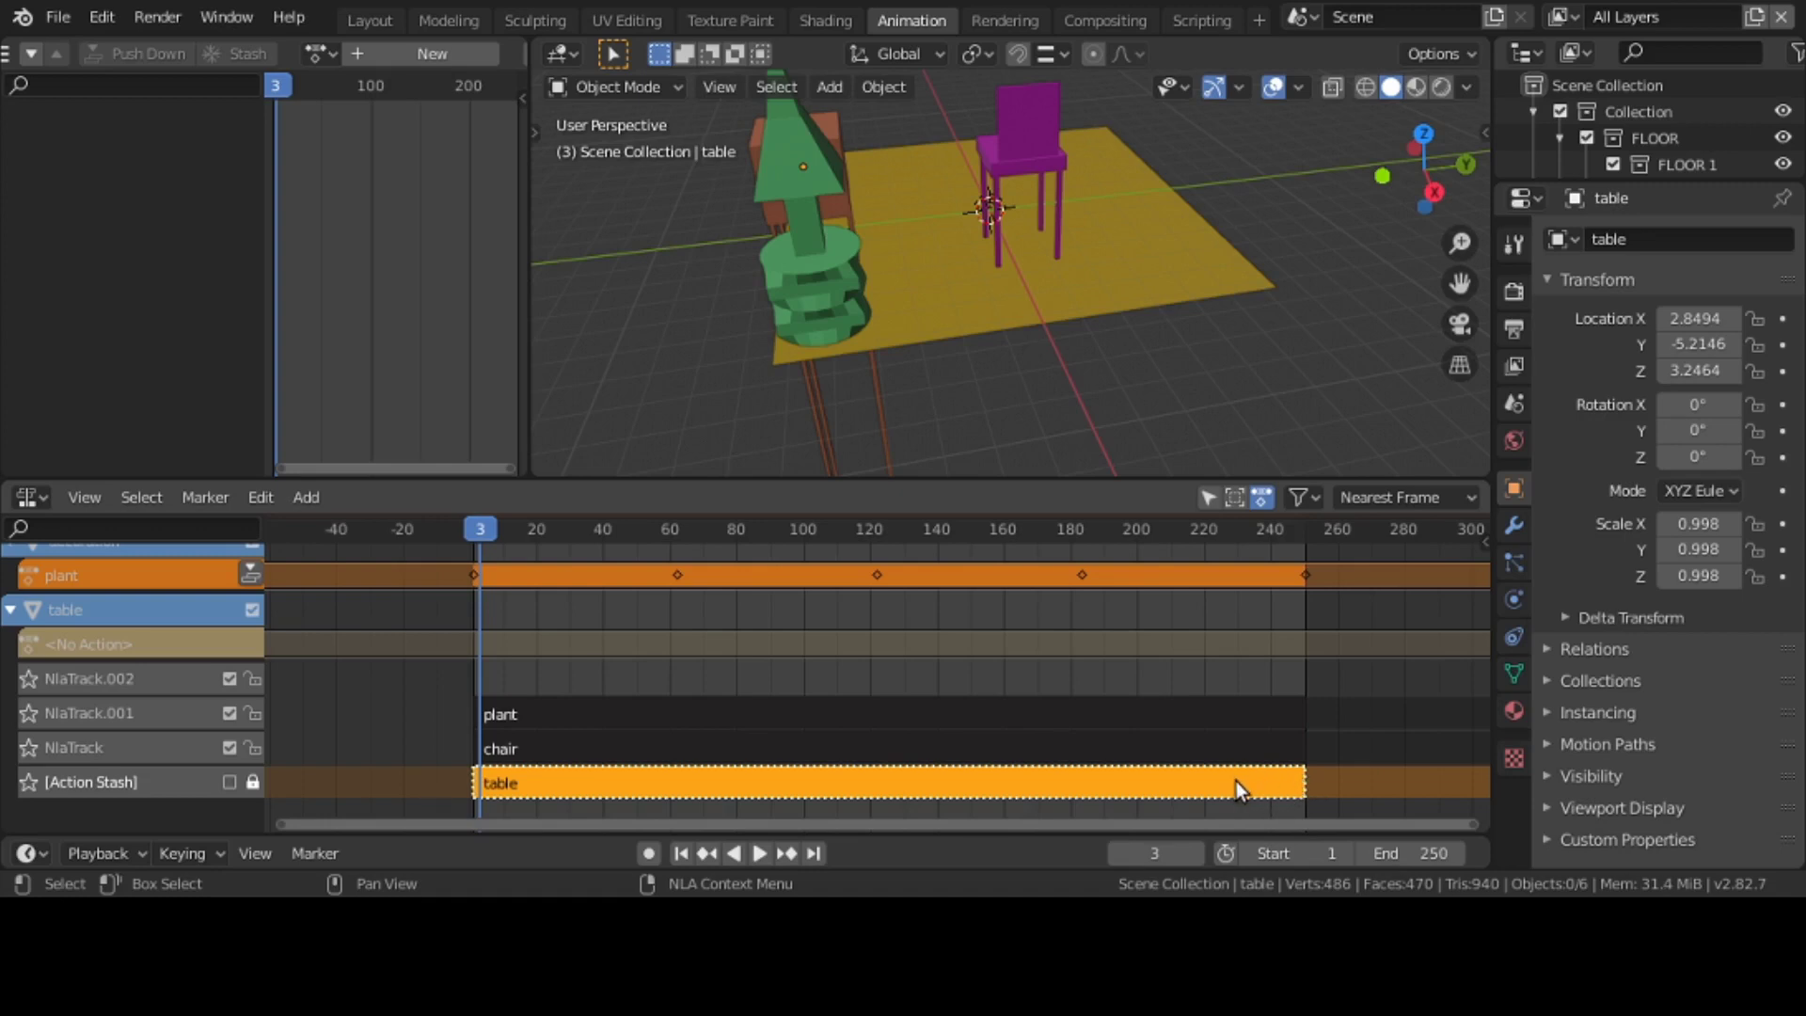
middle_click_drag(1236, 781, 1106, 729)
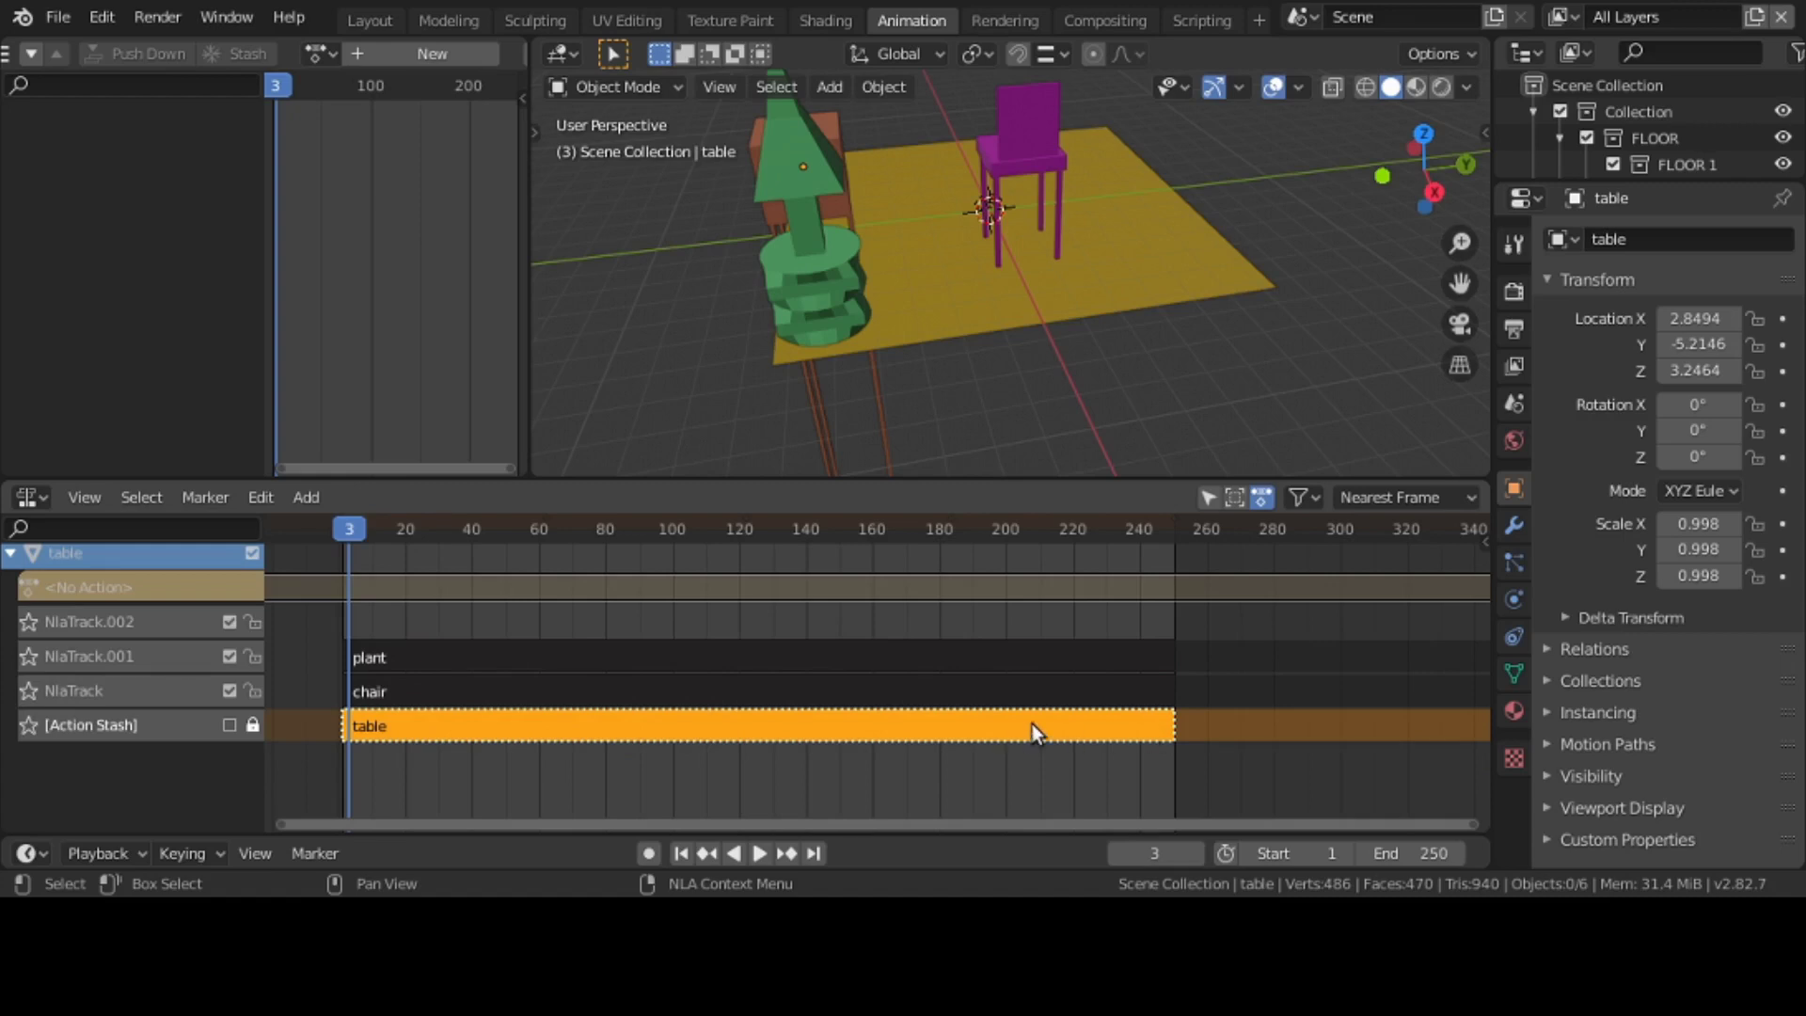
middle_click_drag(1032, 724, 1084, 811)
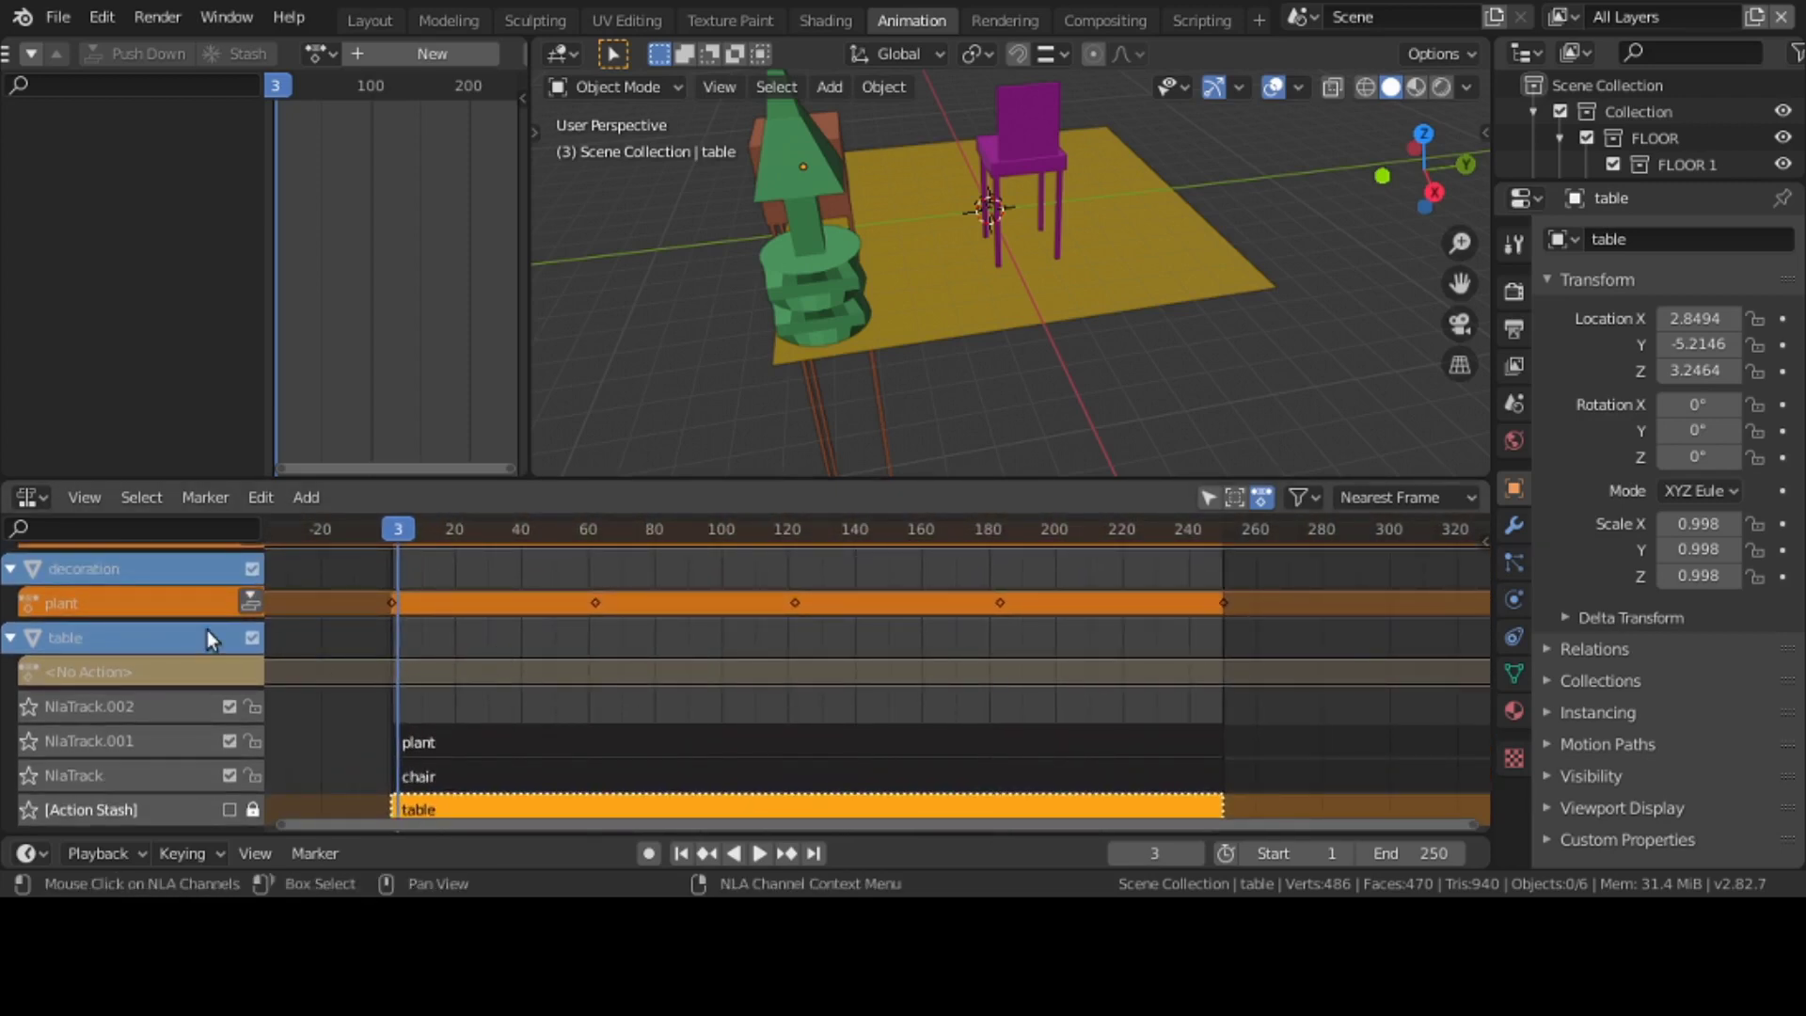
- Start playing the animation and enable the table object's Action Stash track
scroll(565, 743, "up", 1)
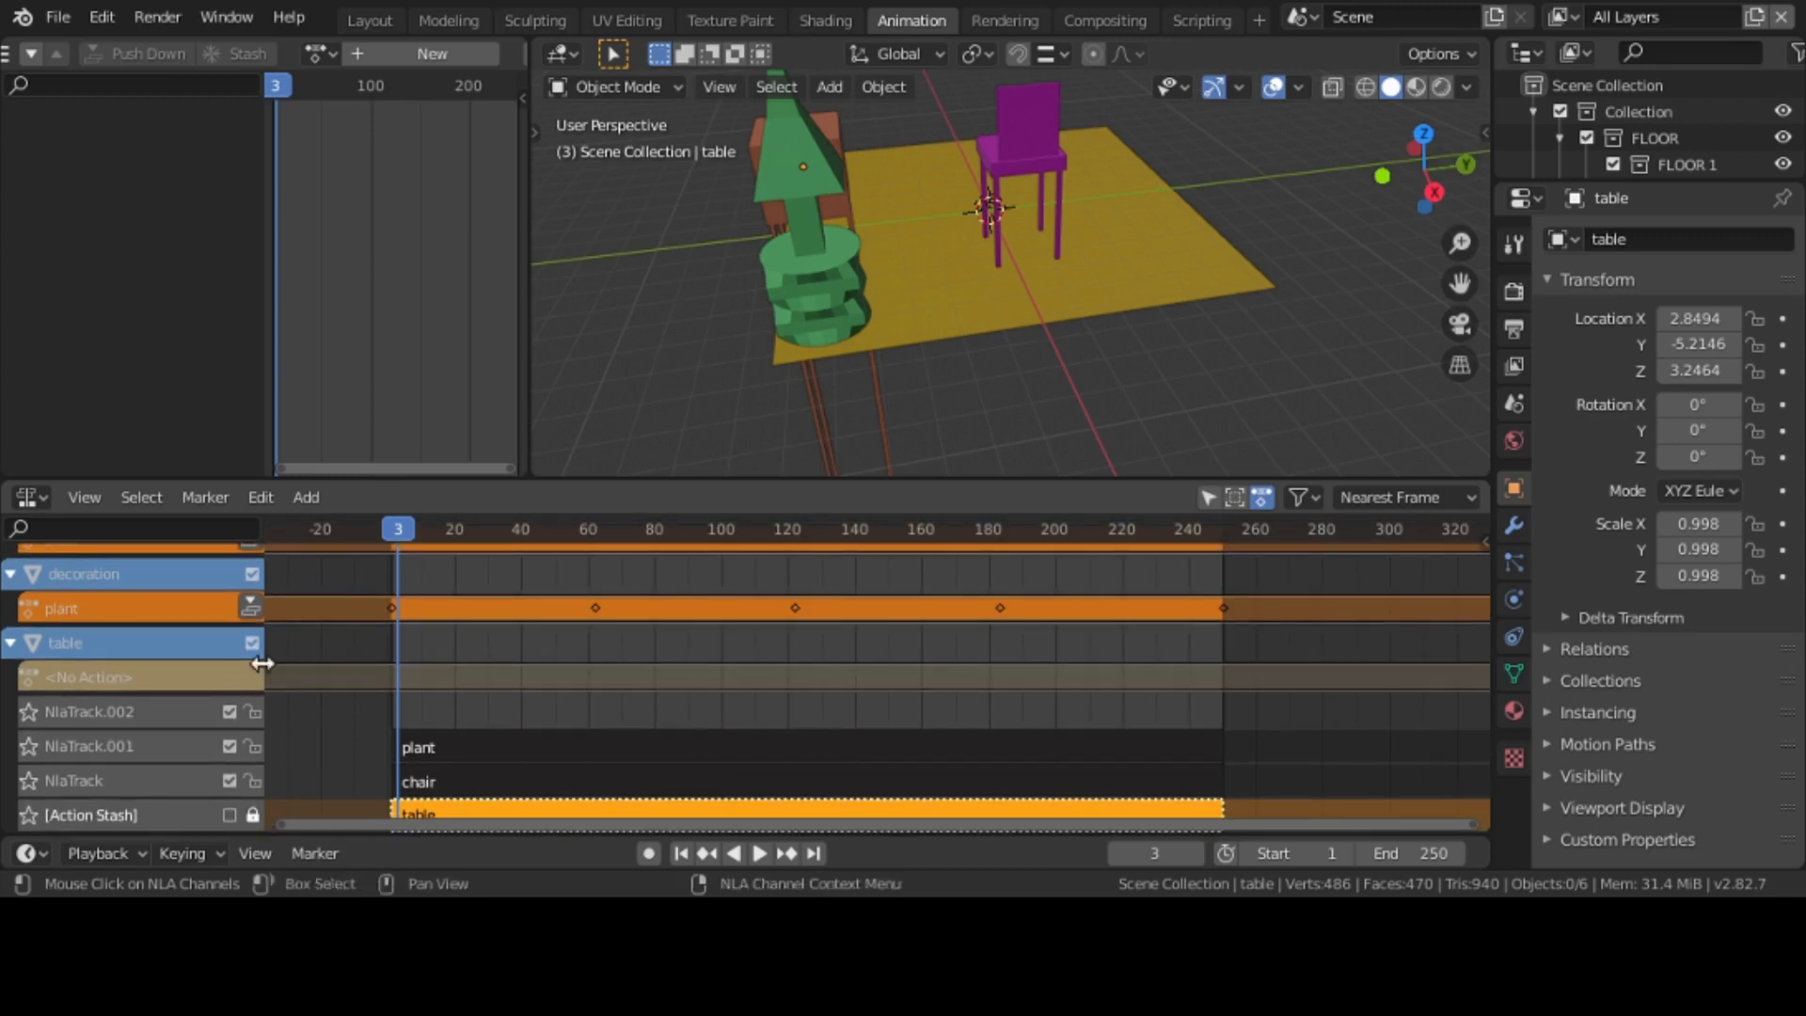
left_click(762, 853)
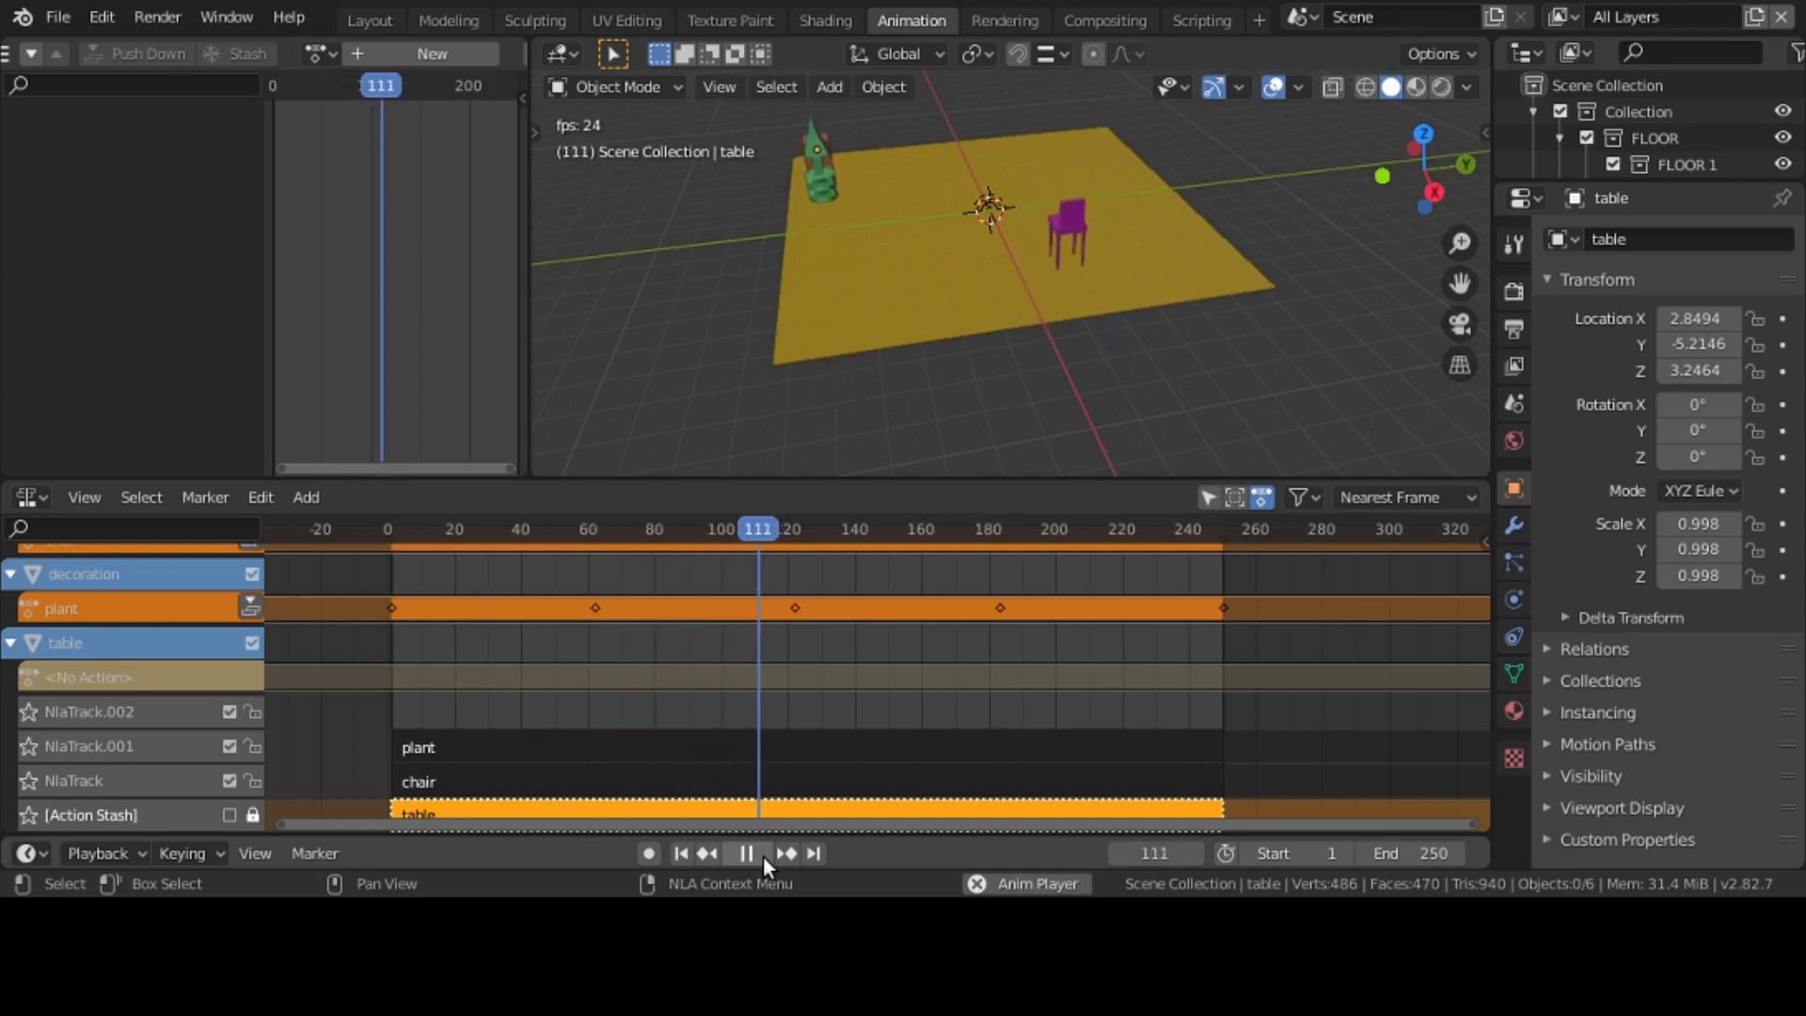
left_click(229, 815)
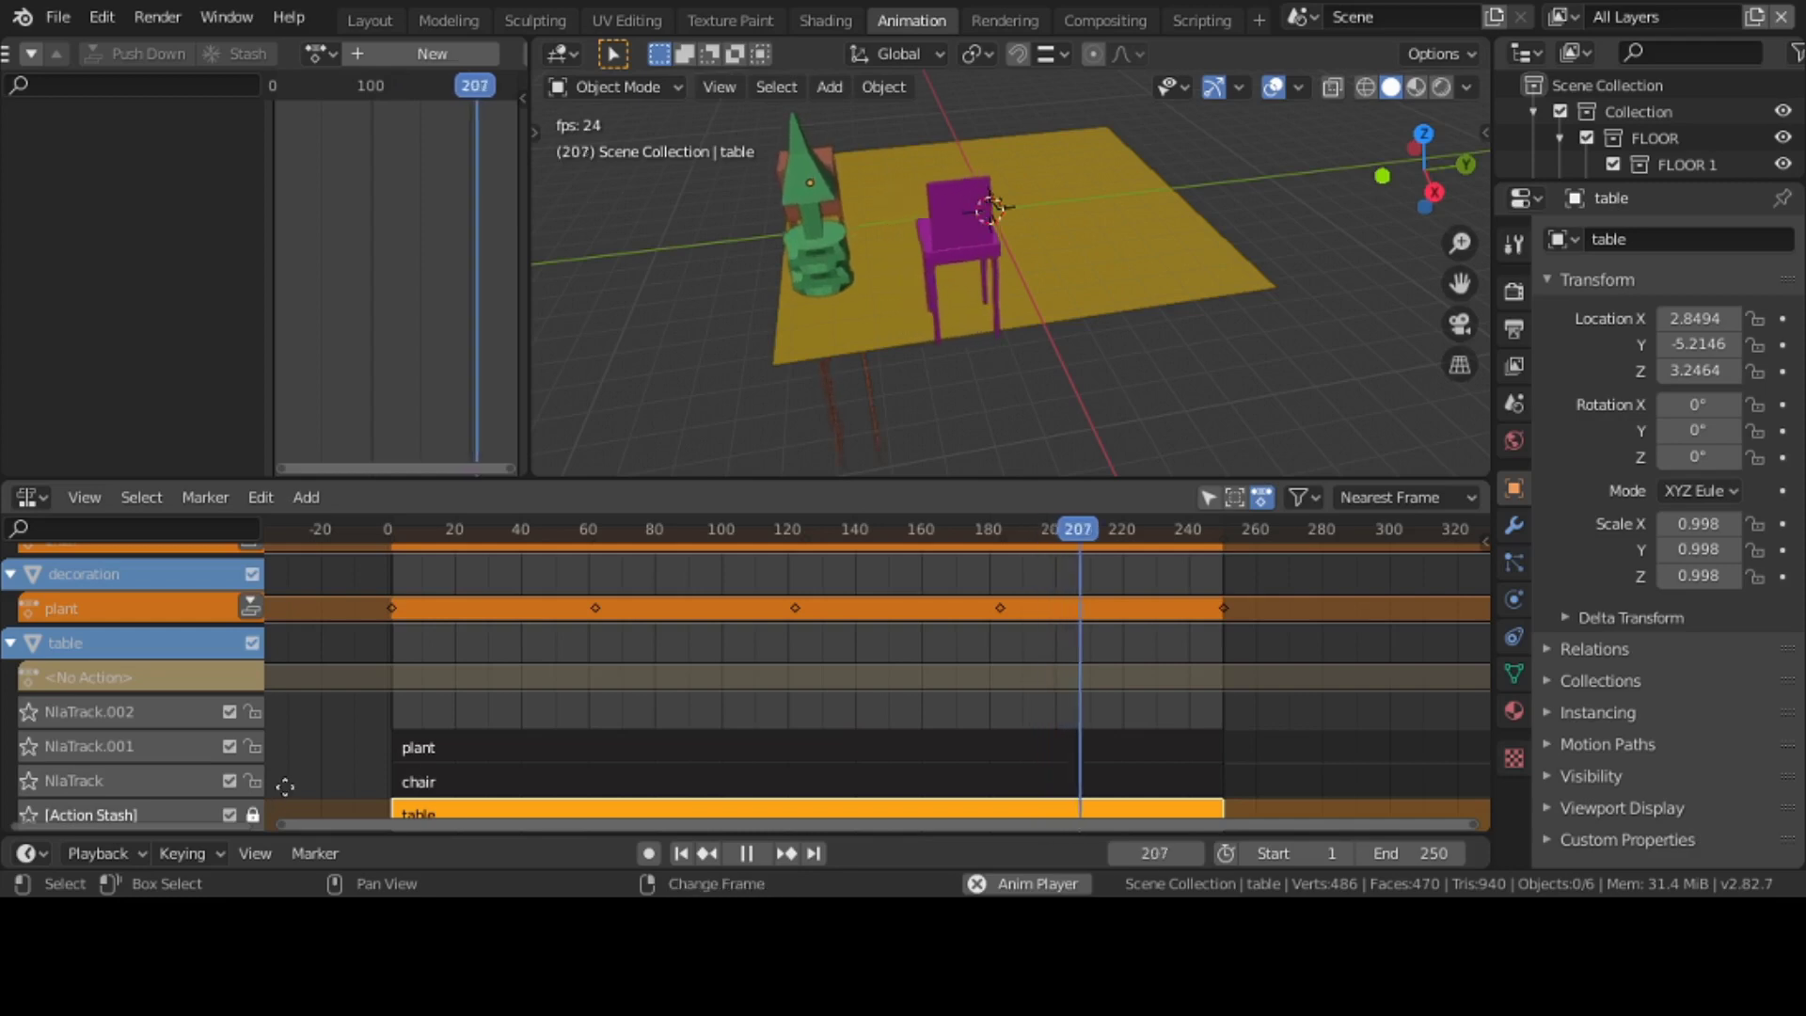
- Go through the table object's plant, chair and table strips and their tracks while the animation plays, ending on the Action Stash track
scroll(284, 766, "down", 1)
scroll(285, 748, "down", 2)
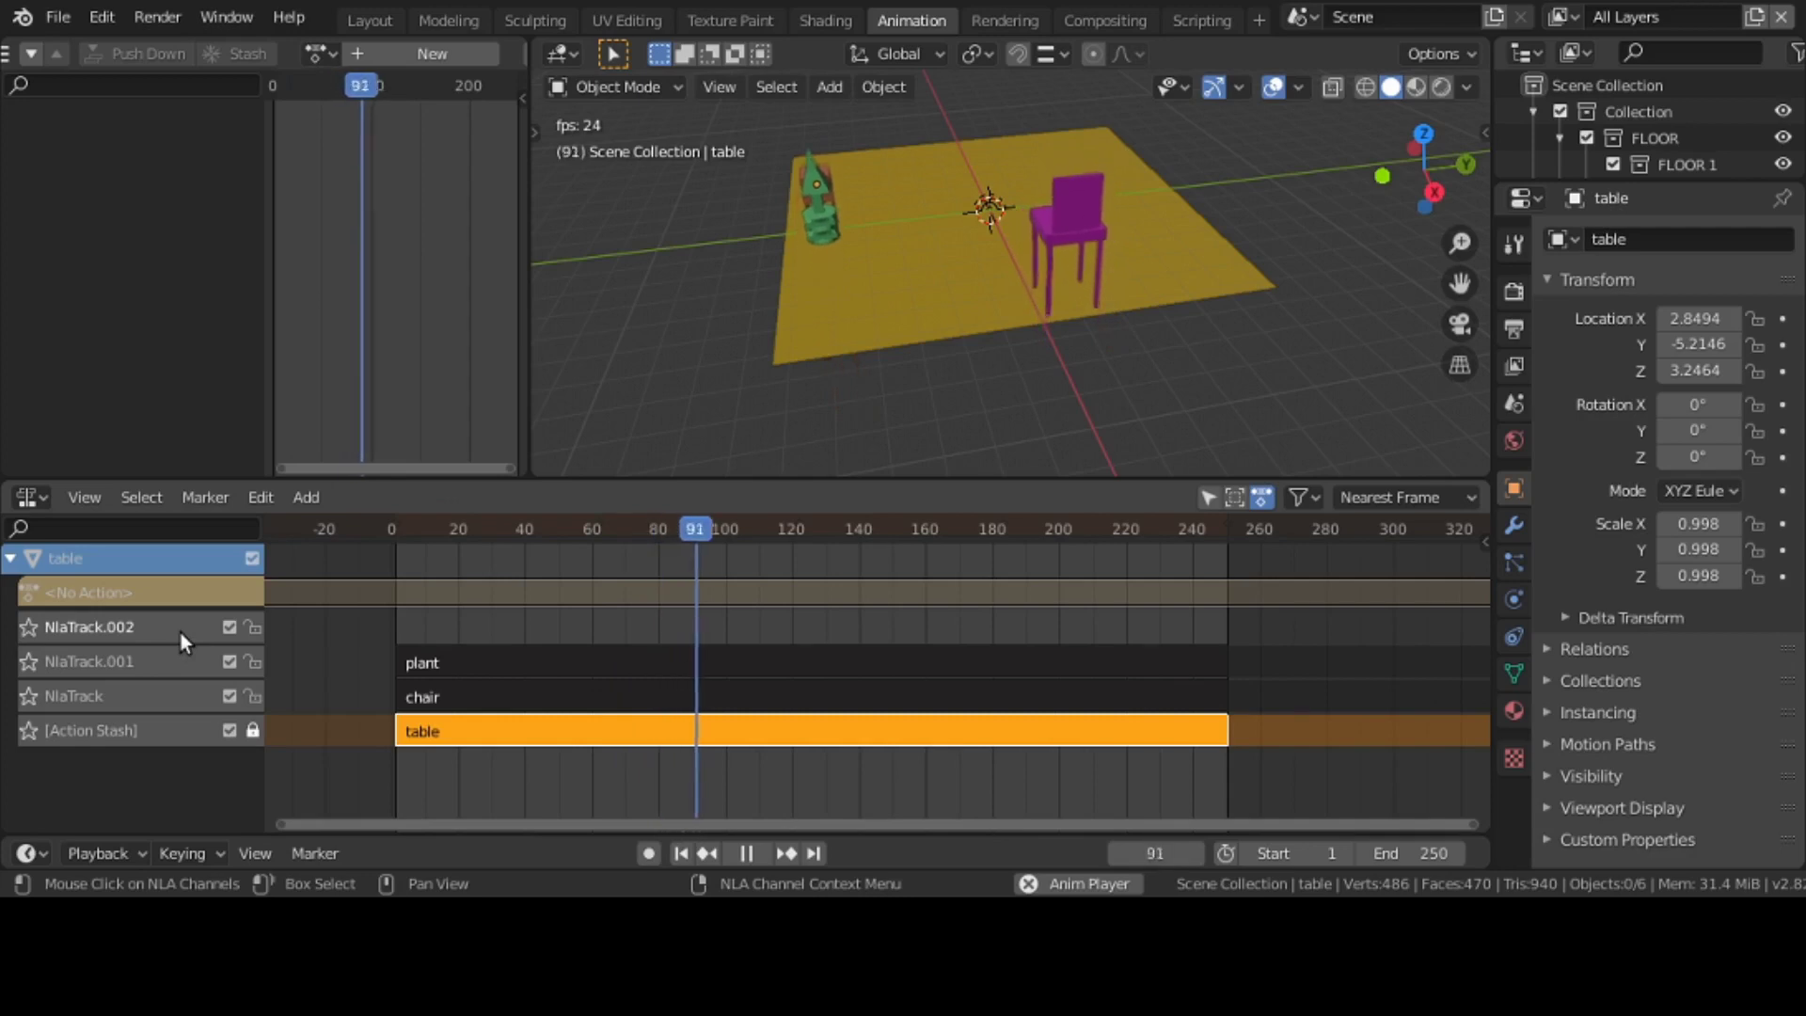
left_click(450, 660)
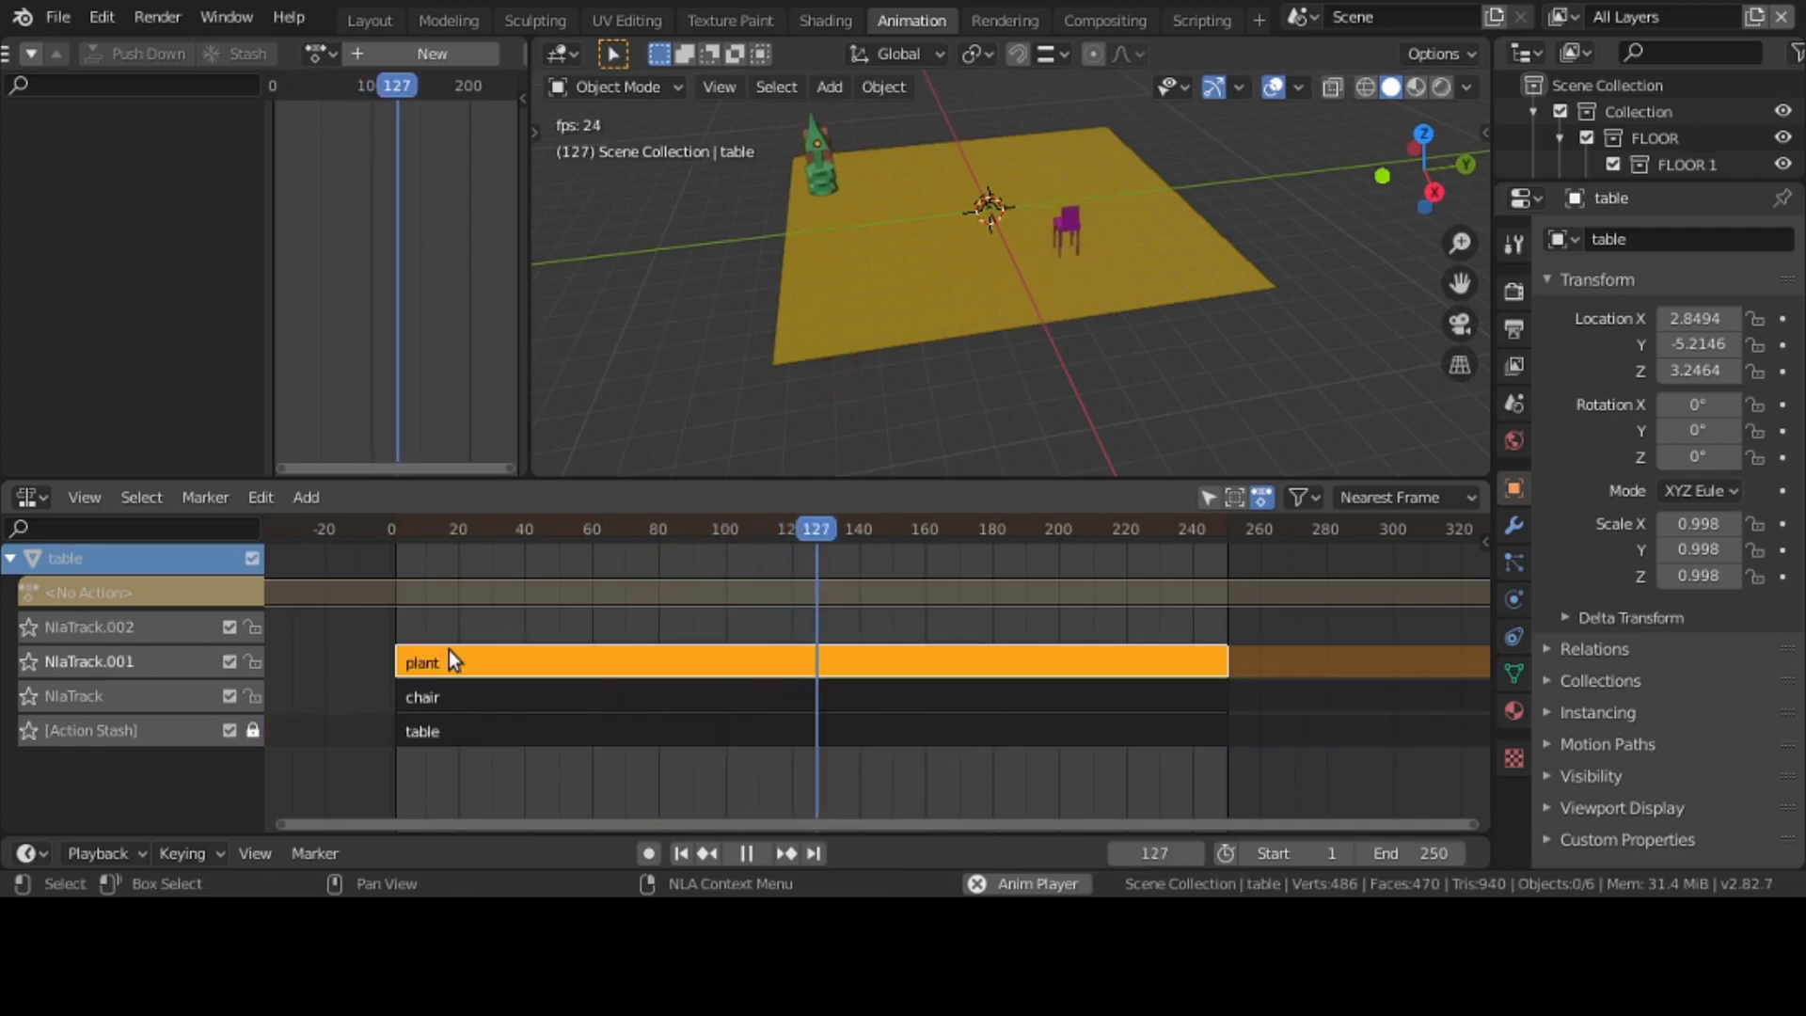
left_click(463, 701)
left_click(487, 732)
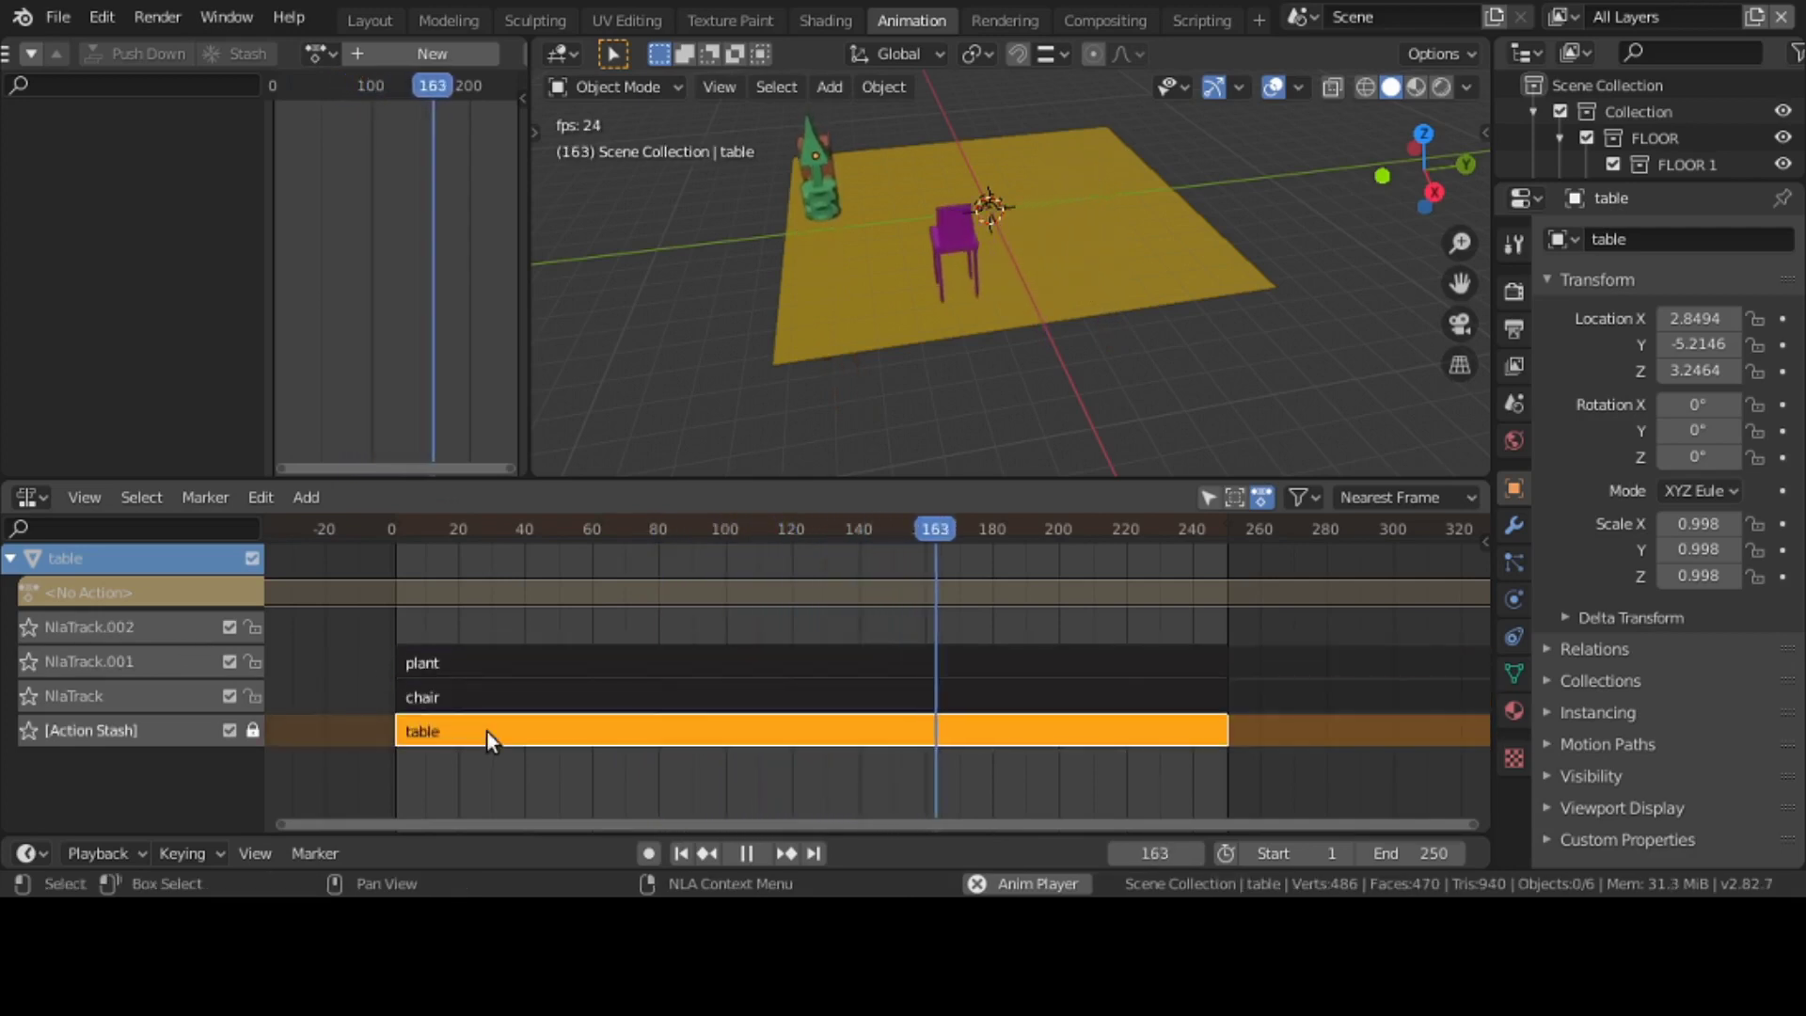
left_click(121, 625)
left_click(134, 659)
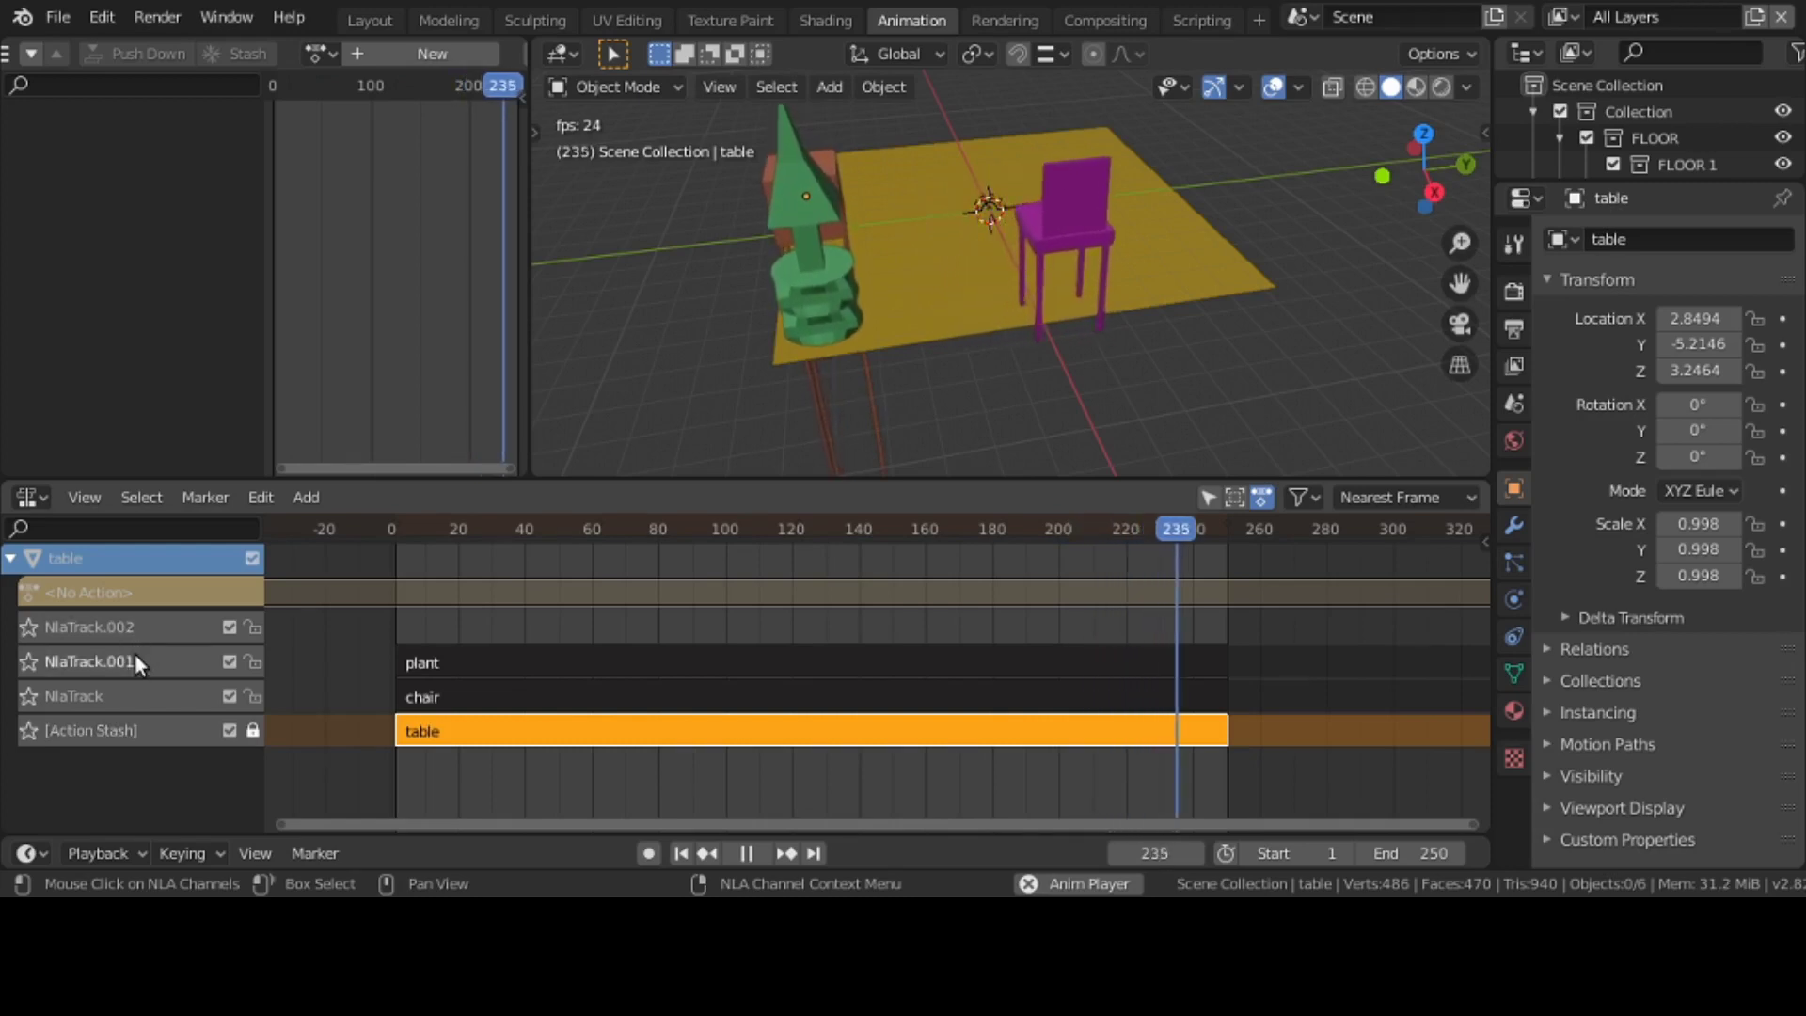
left_click(155, 726)
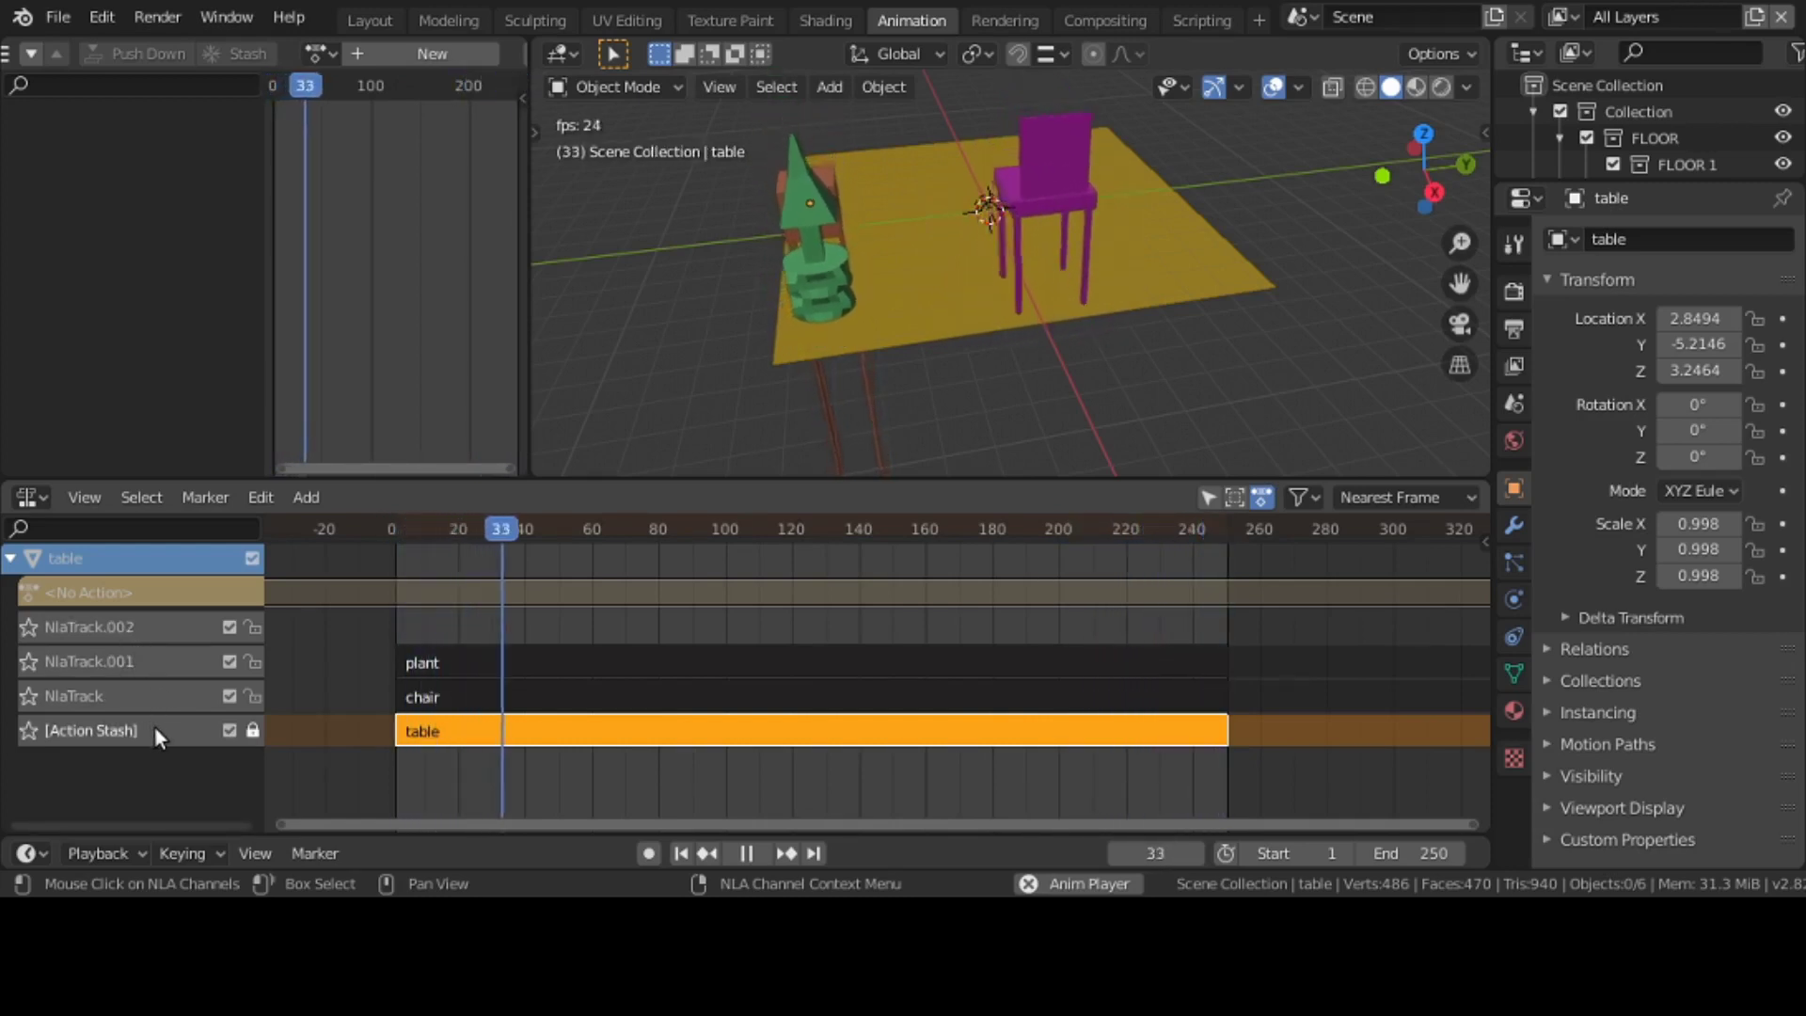
- Select the table object's empty NlaTrack.002 track and open the editing commands for strips and tracks
left_click(180, 632)
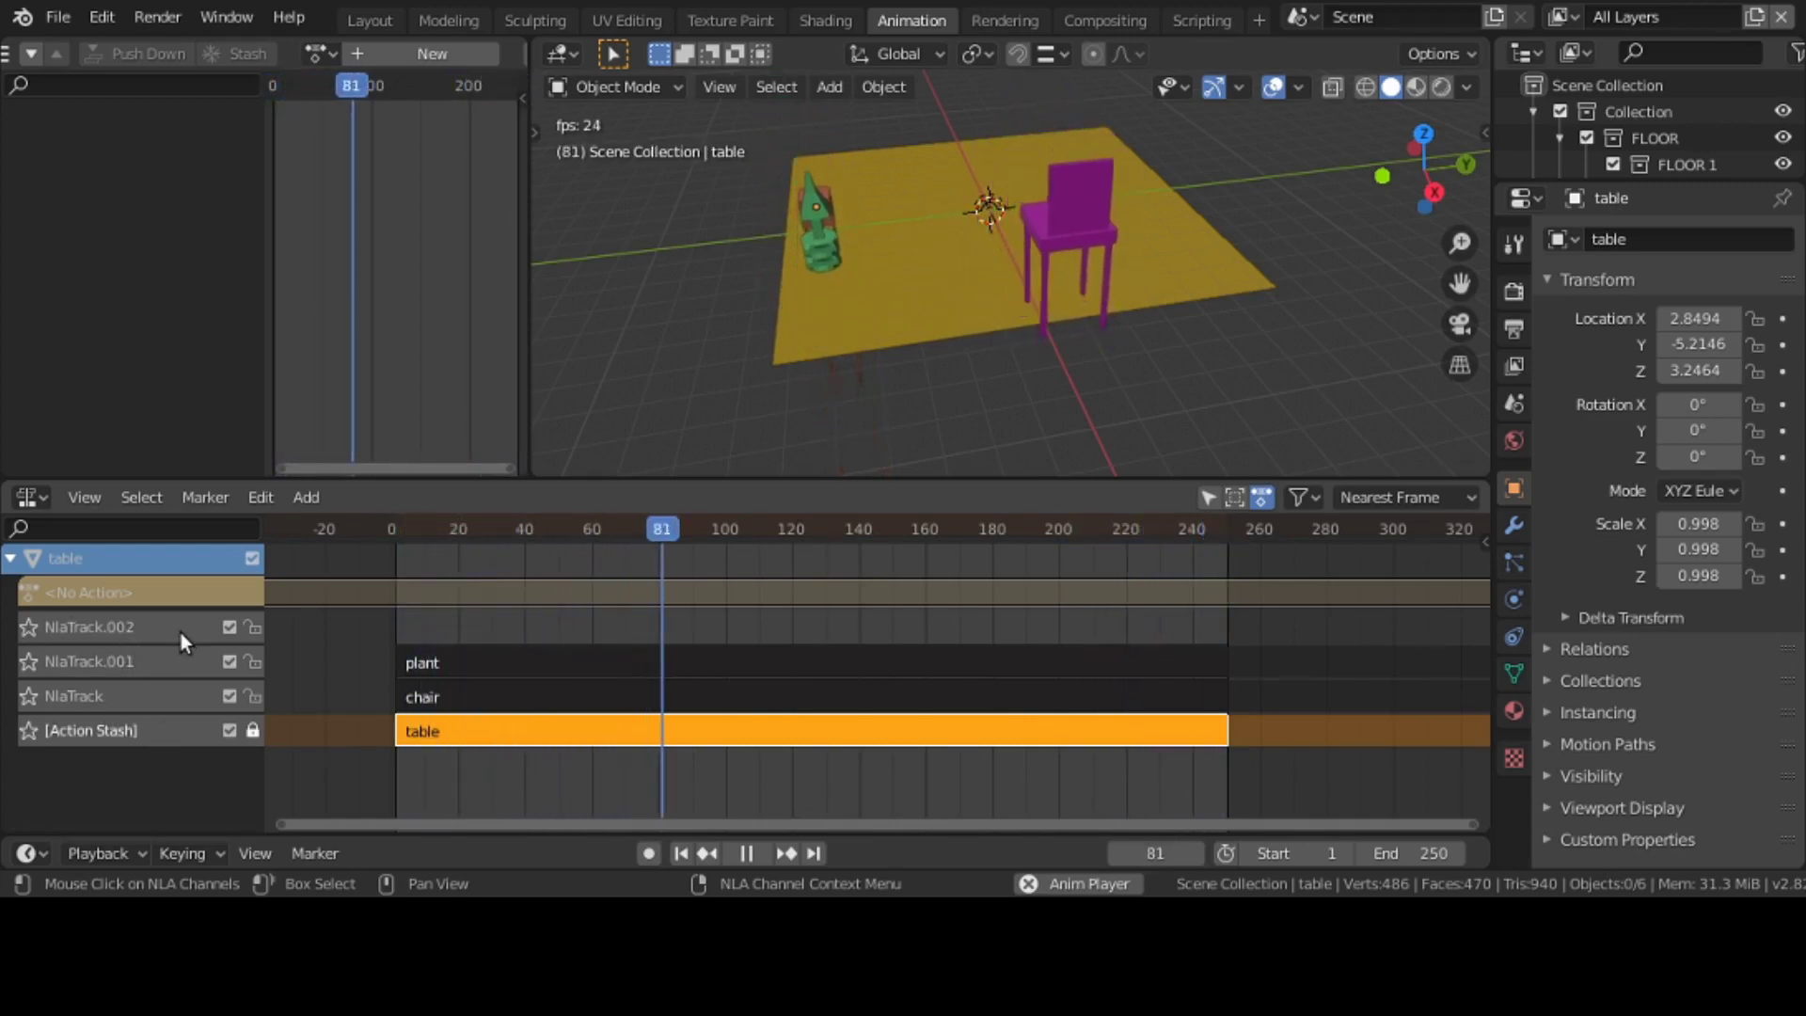
left_click(249, 500)
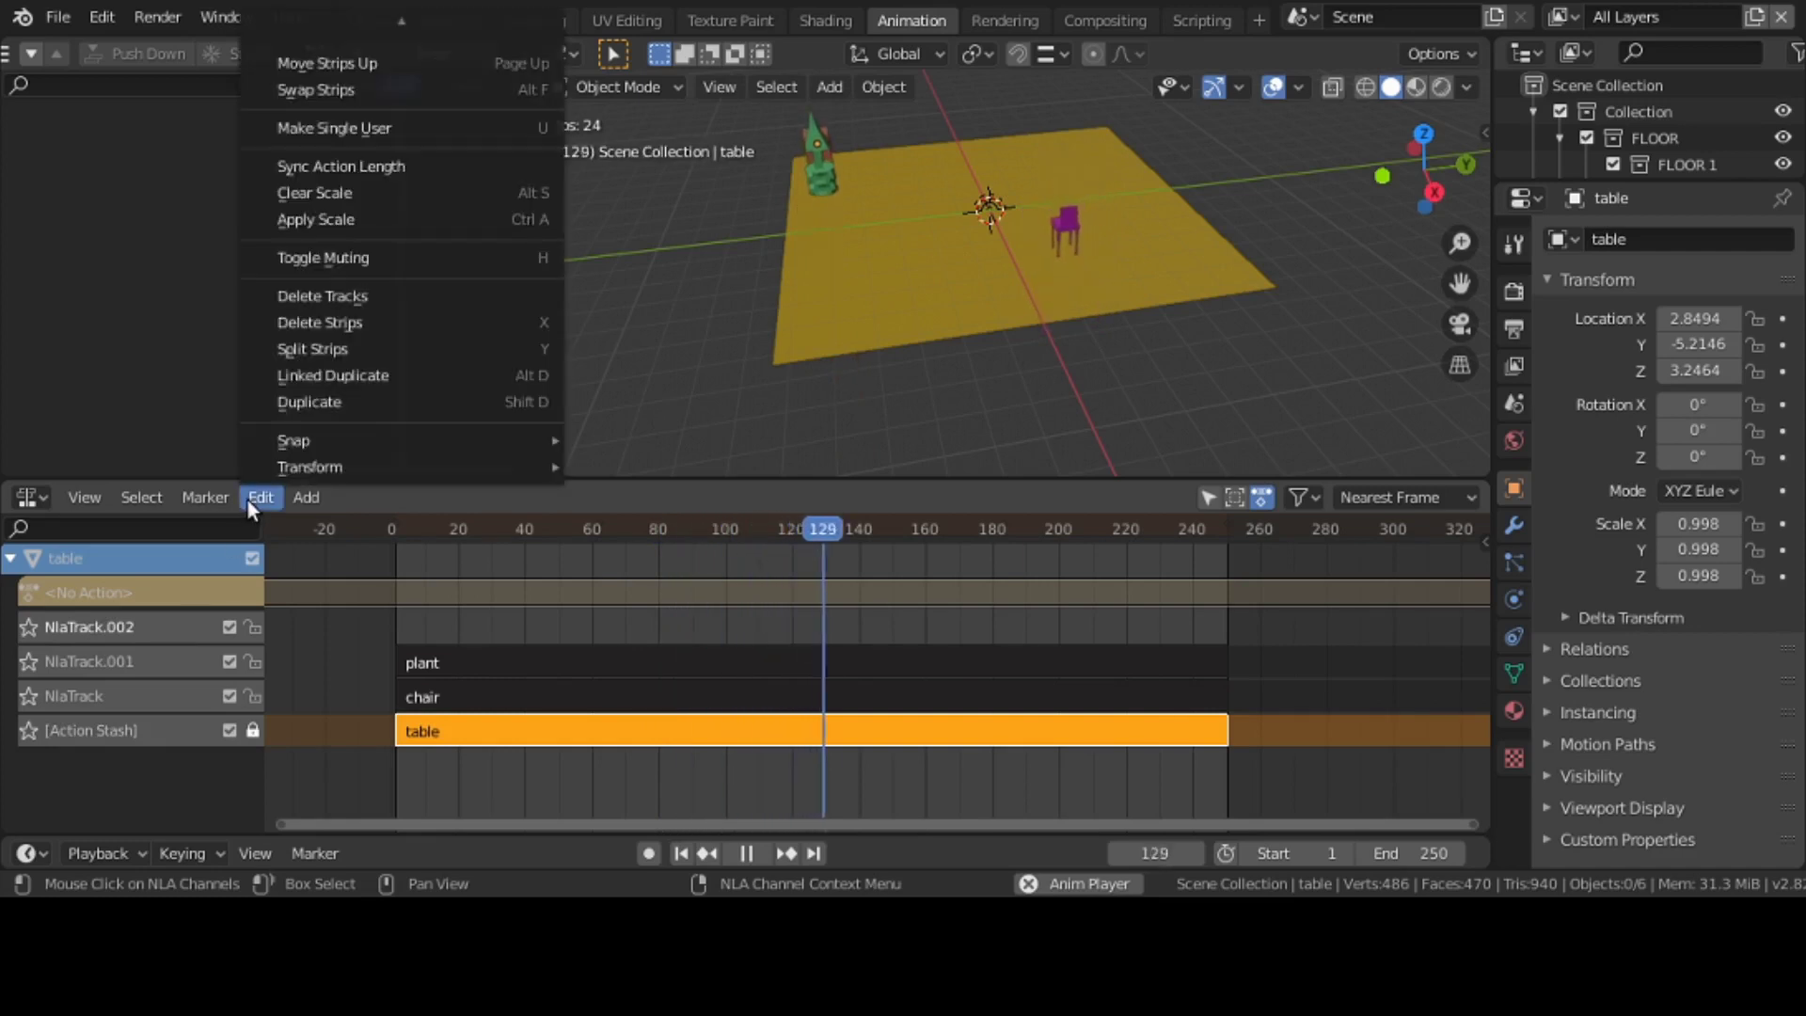
- Delete the empty NlaTrack.002 of the table object and disable its three remaining tracks
left_click(337, 301)
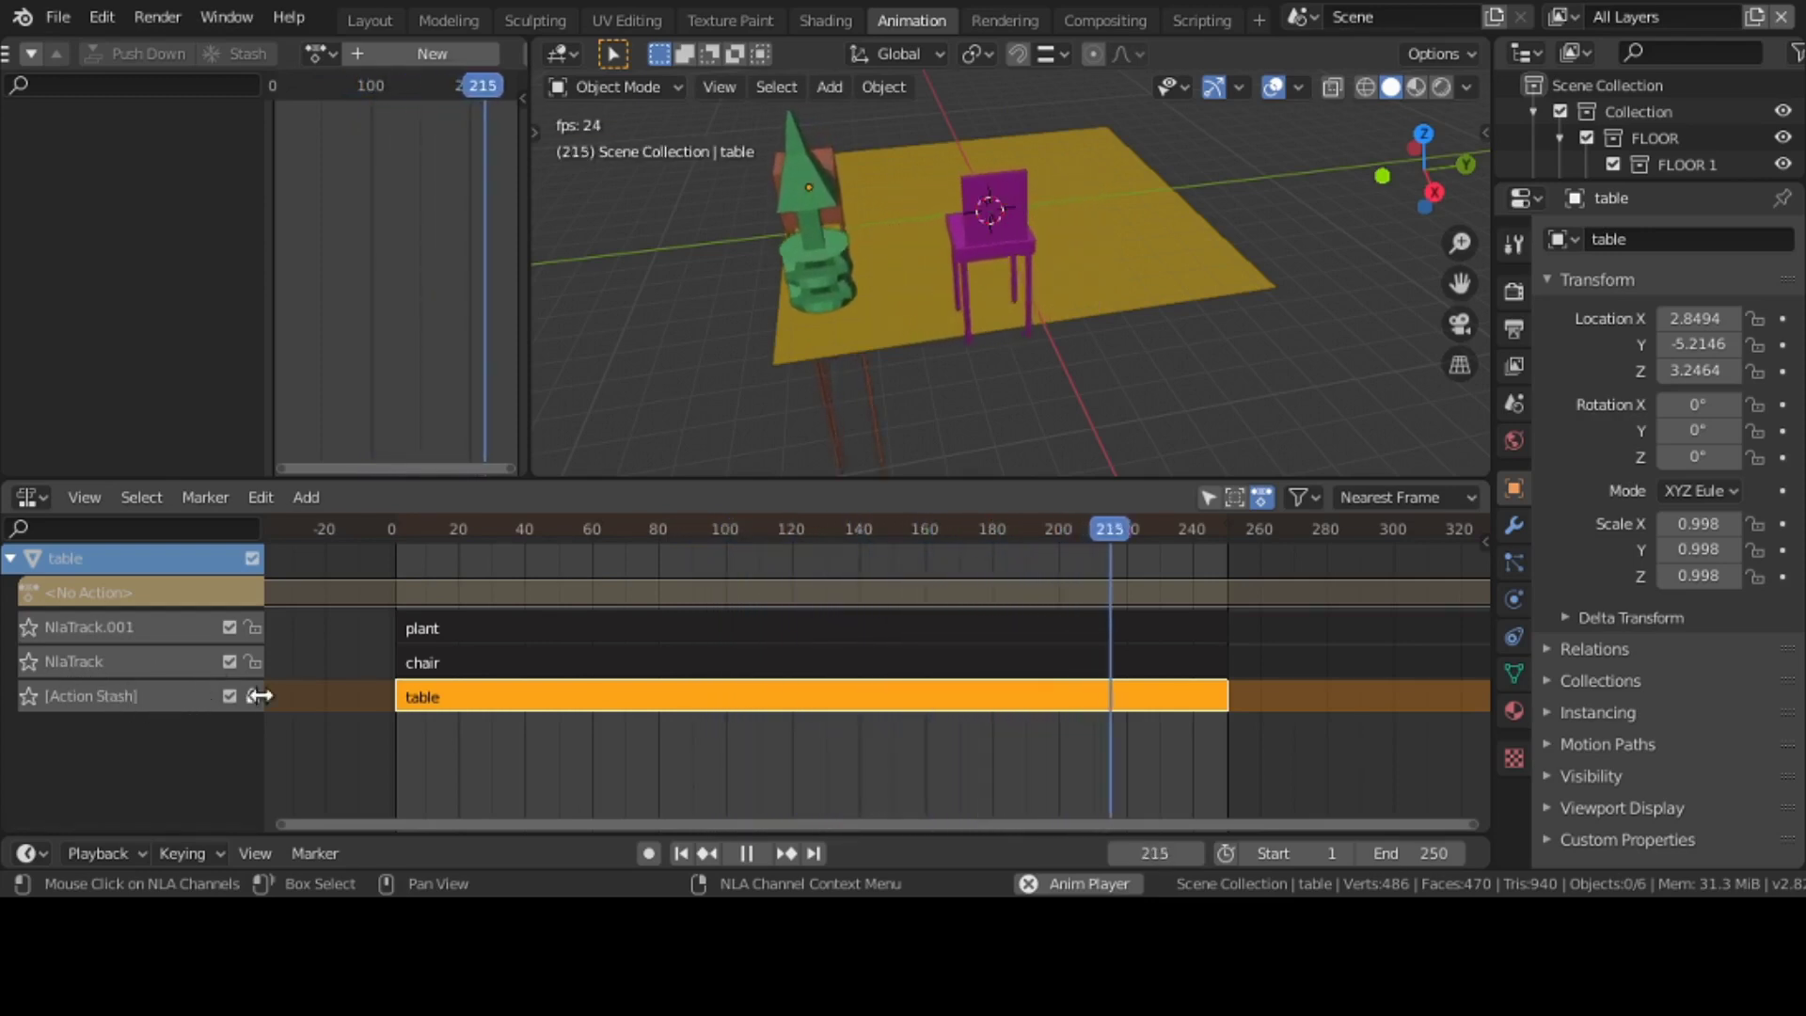
left_click(228, 698)
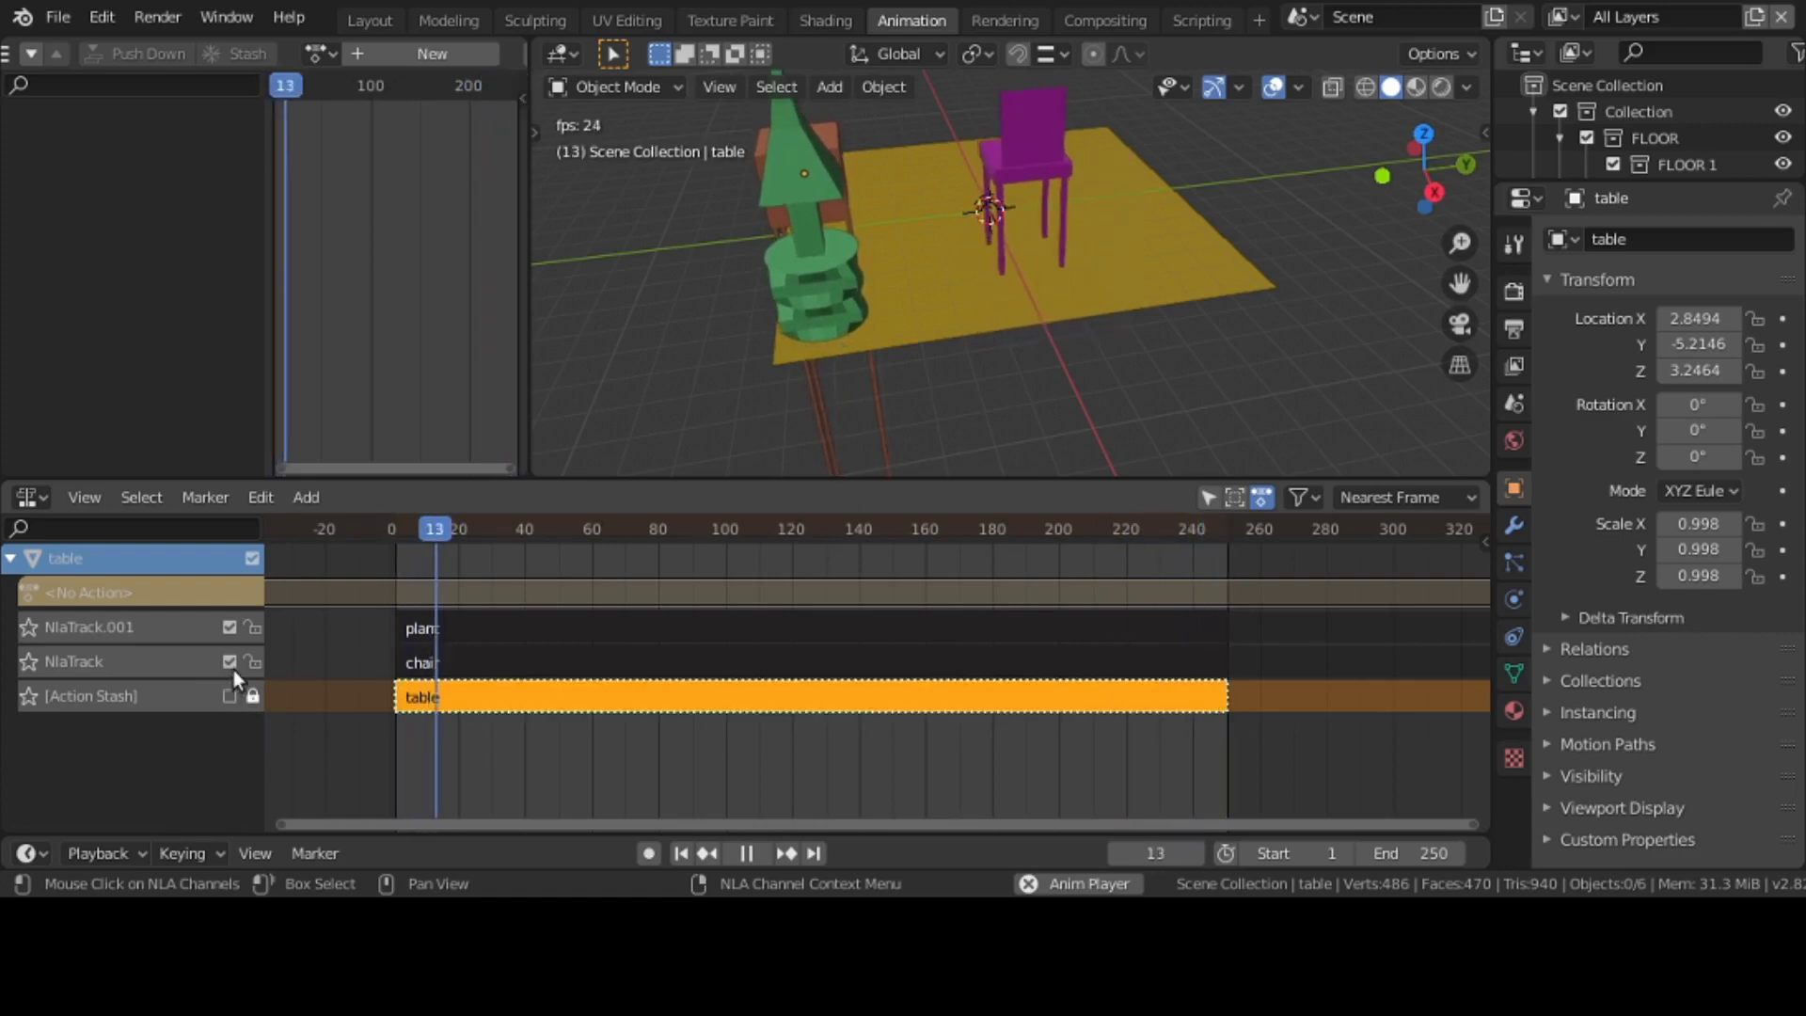
left_click(230, 664)
left_click(229, 626)
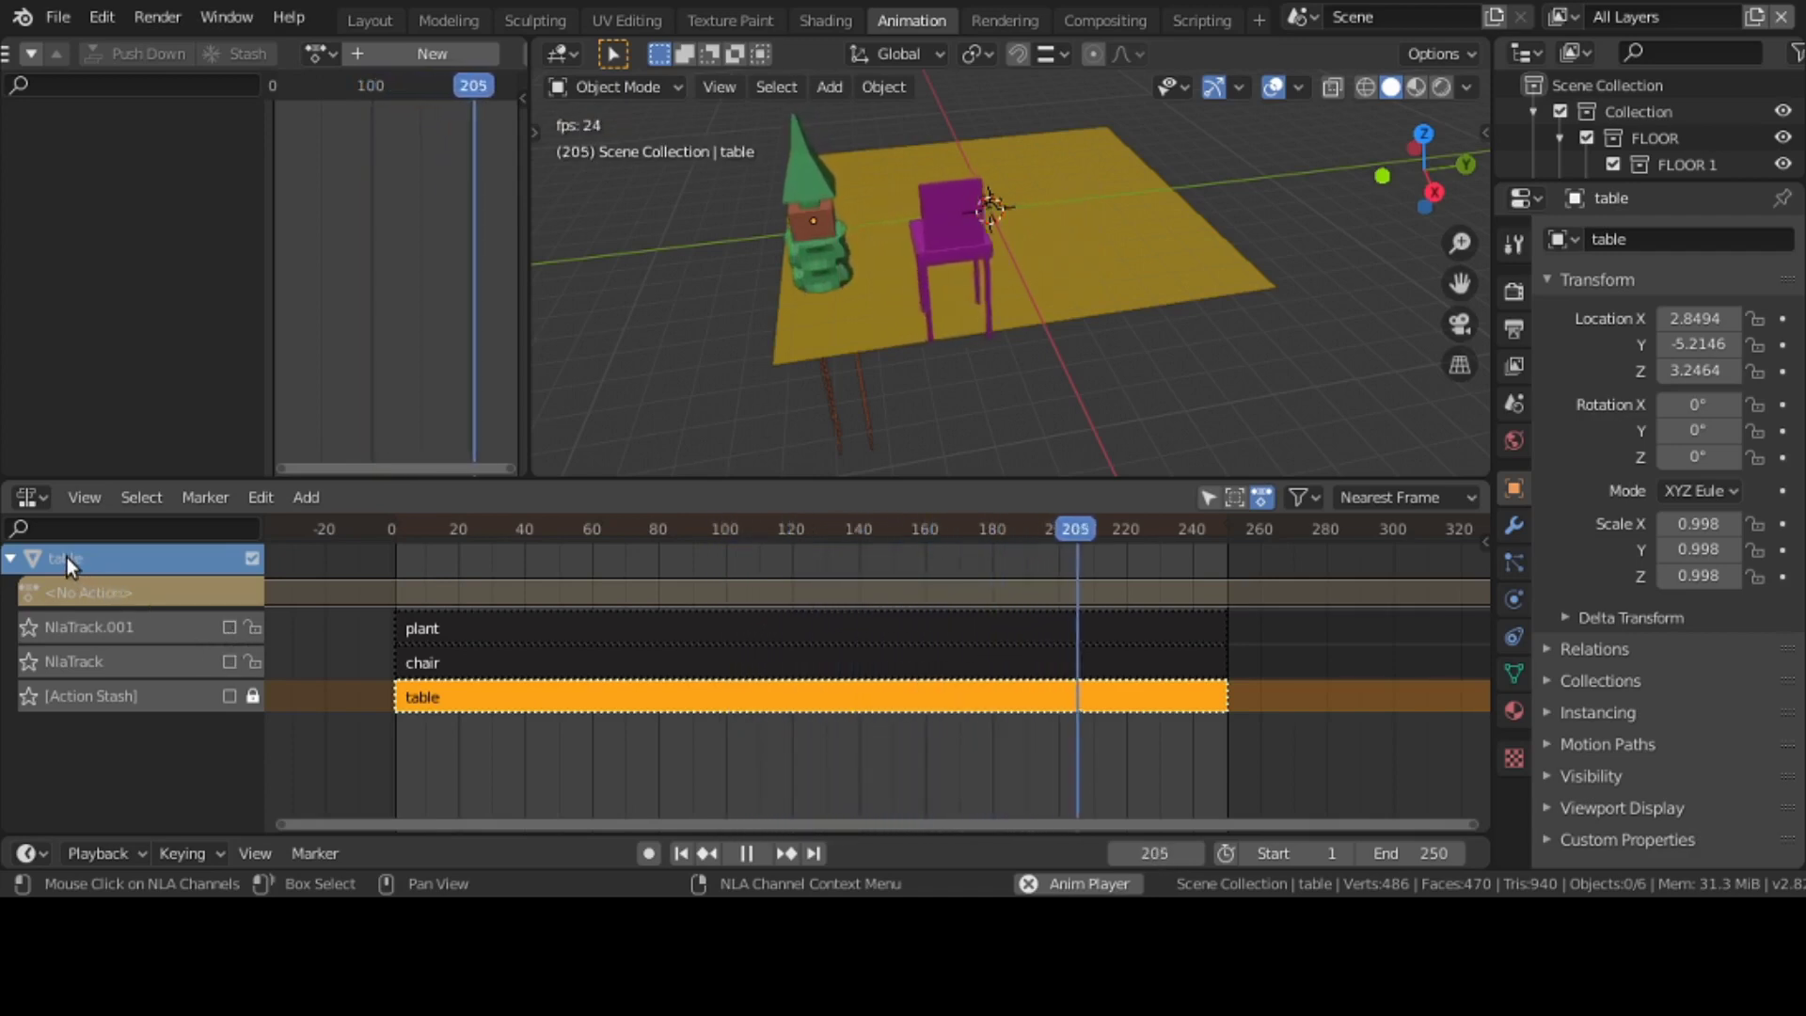
- Enable and disable the table's Action Stash track twice to compare the table's motion during playback
left_click(229, 696)
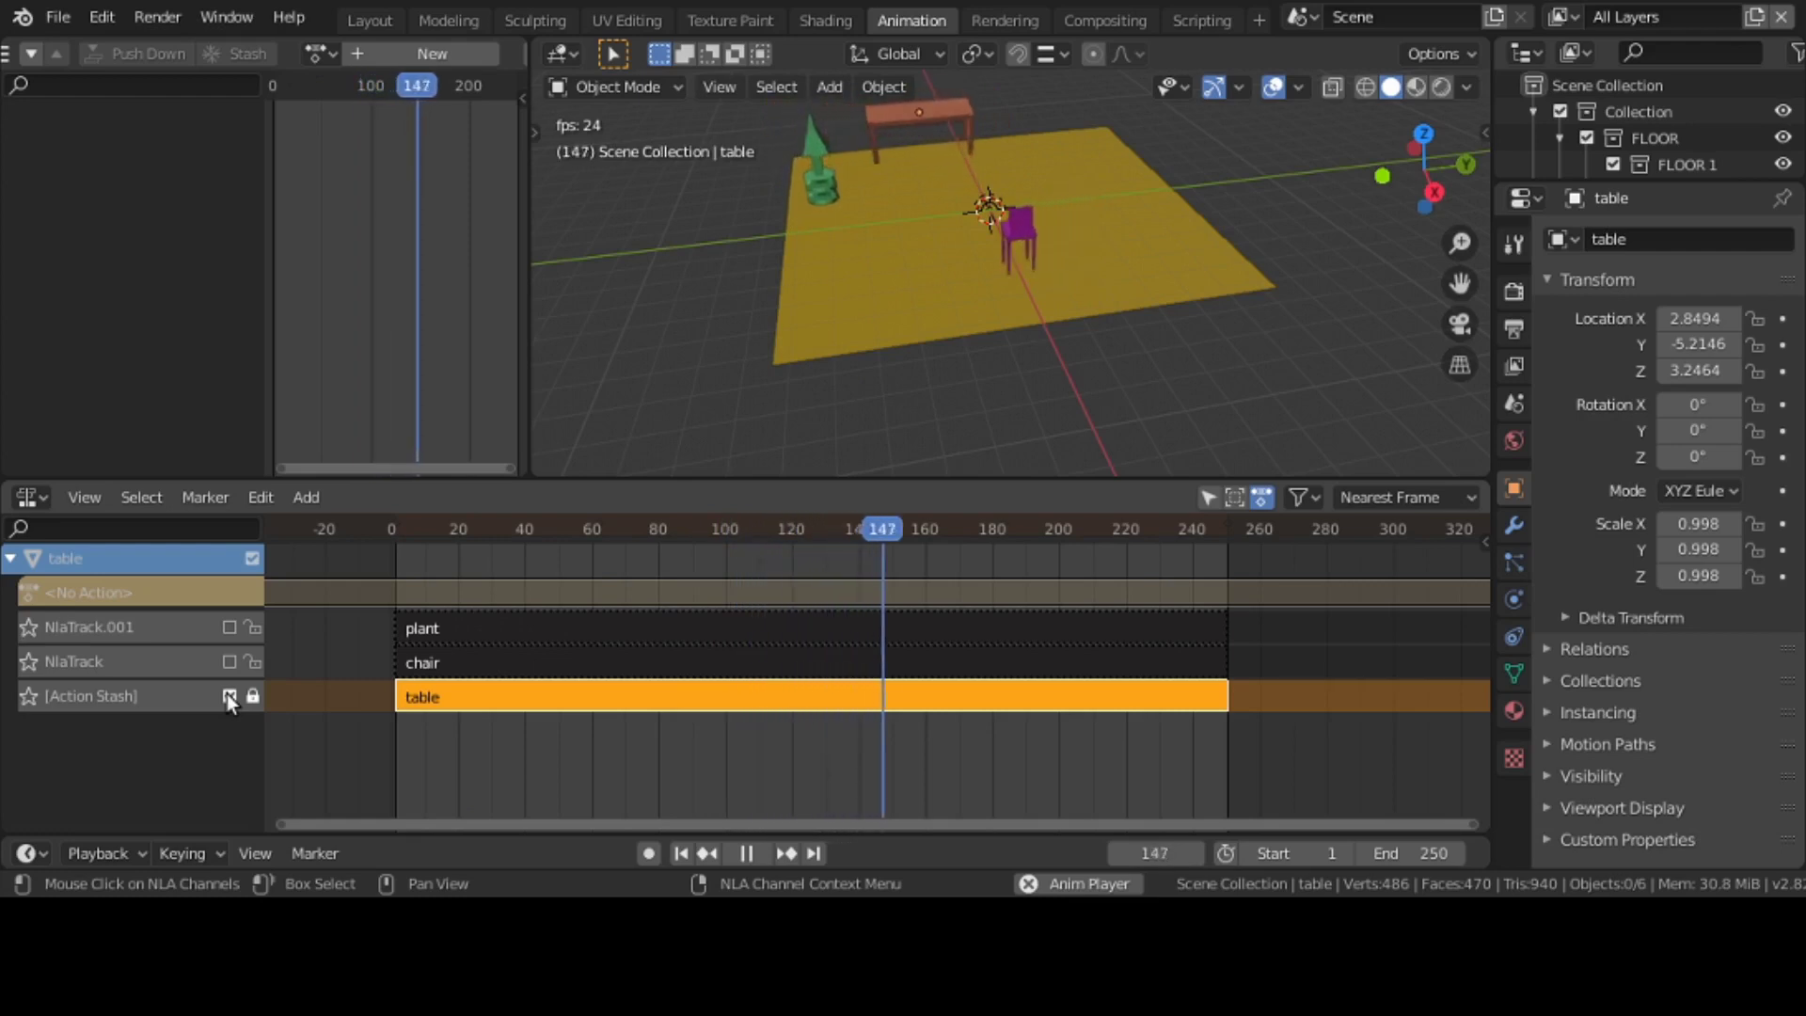
left_click(229, 696)
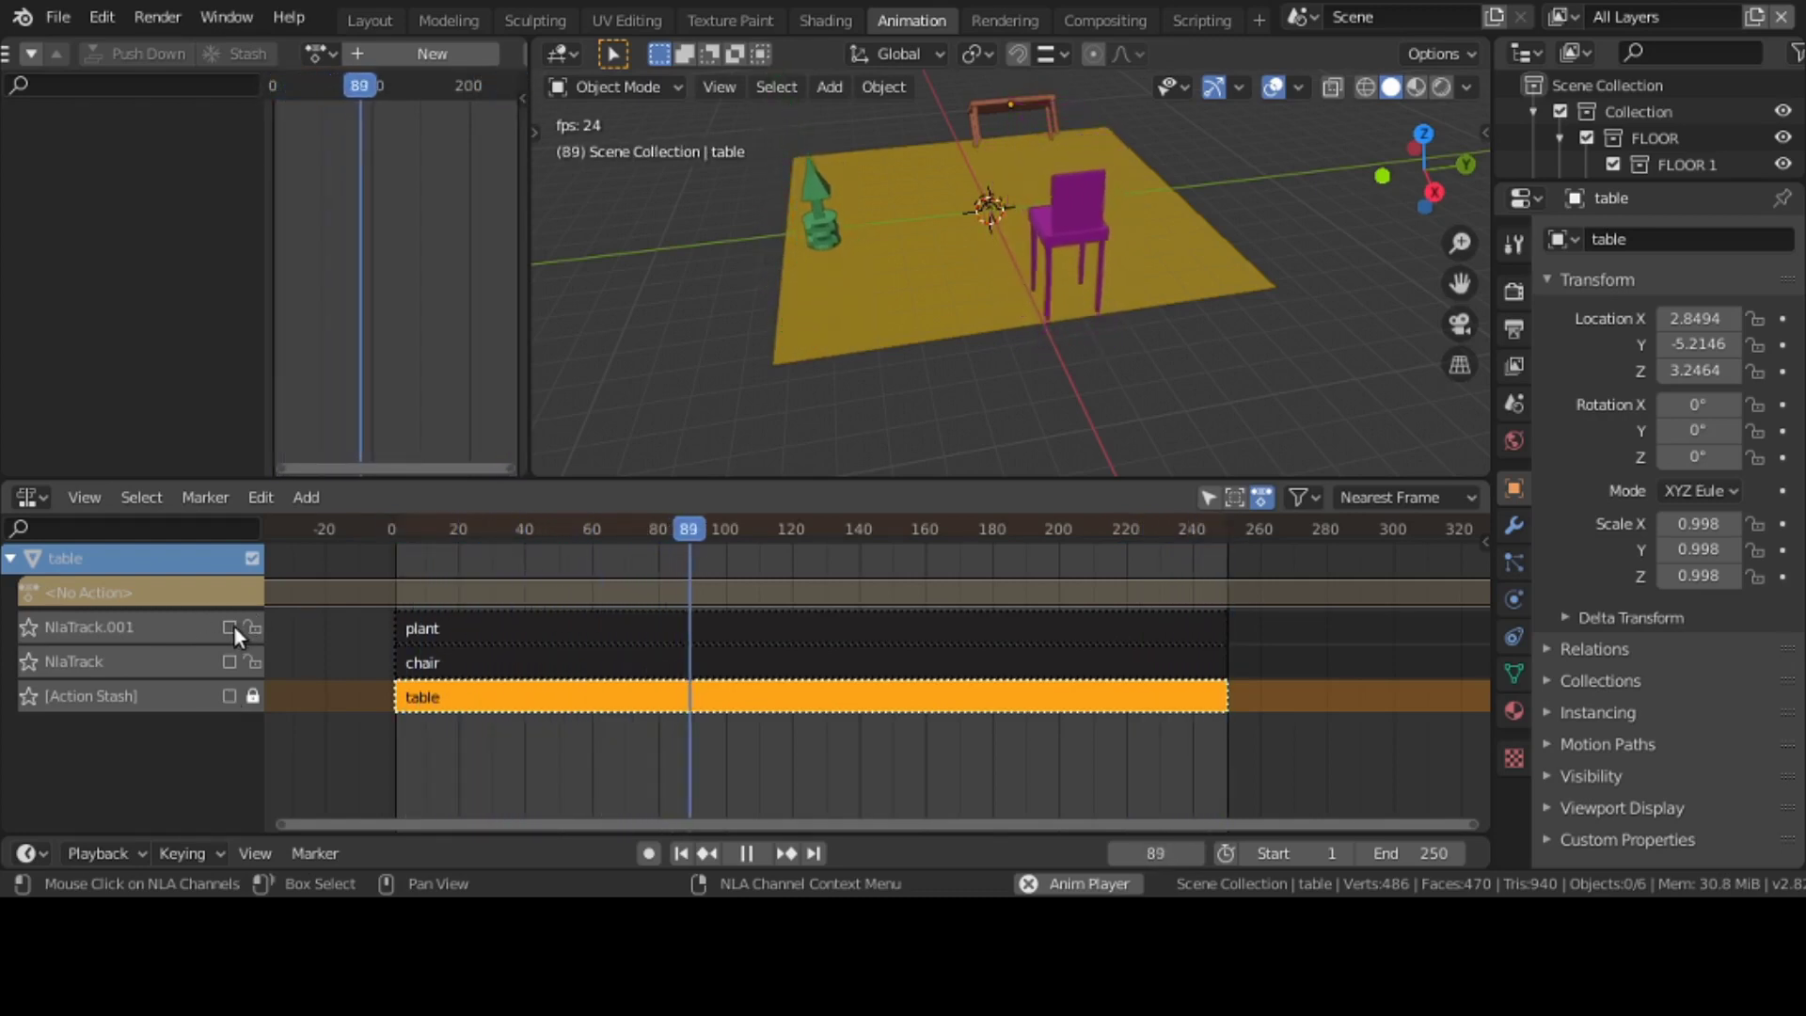
left_click(229, 696)
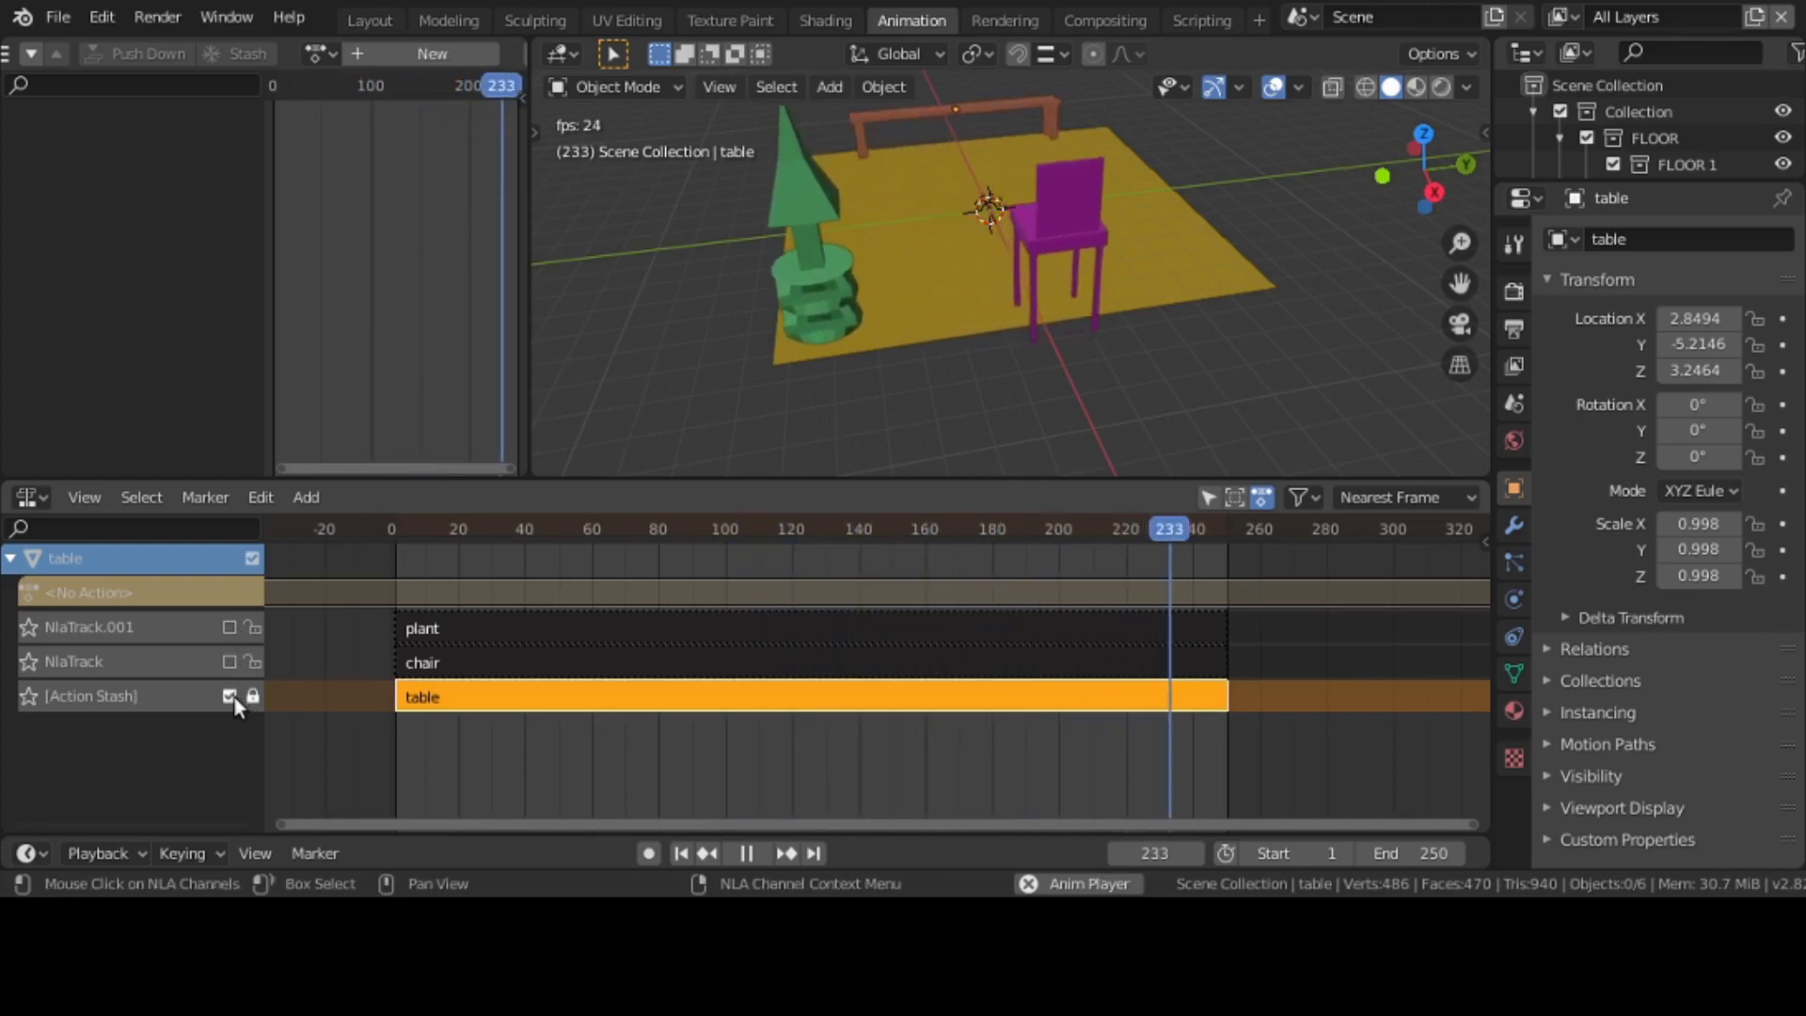
left_click(229, 696)
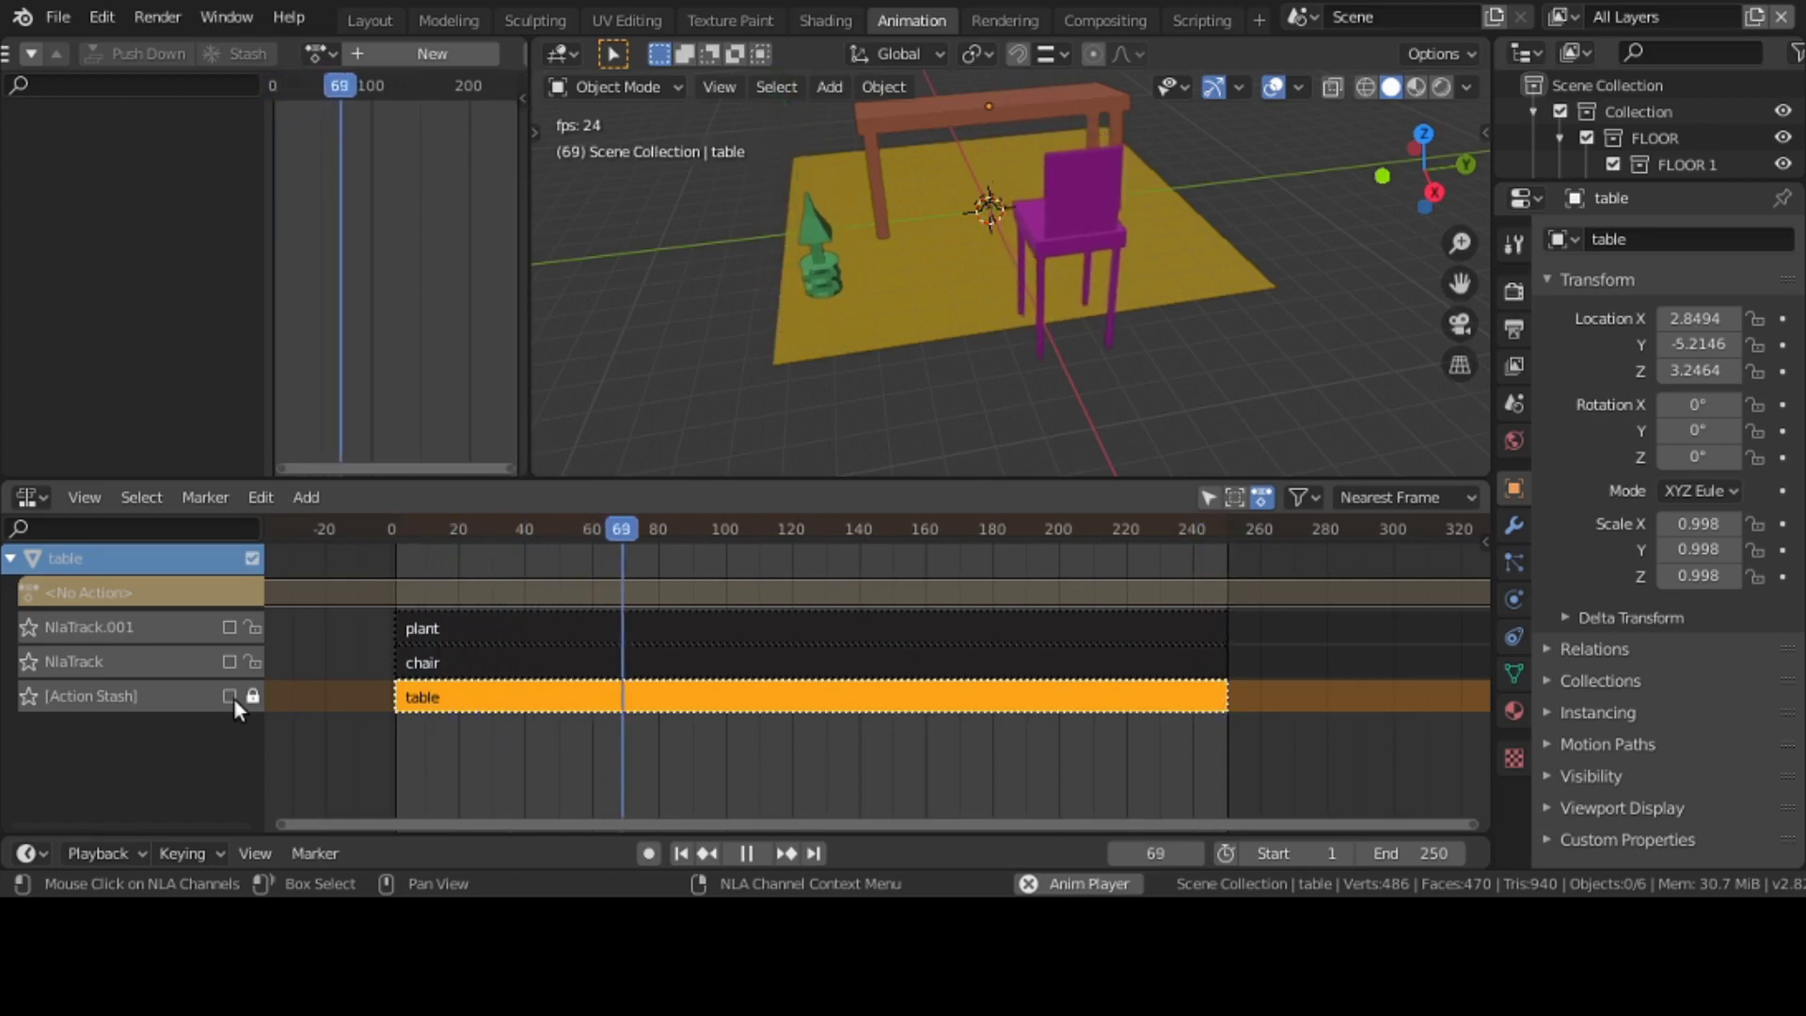
- Delete the plant and chair strips from the table object's NLA tracks
scroll(242, 673, "up", 3)
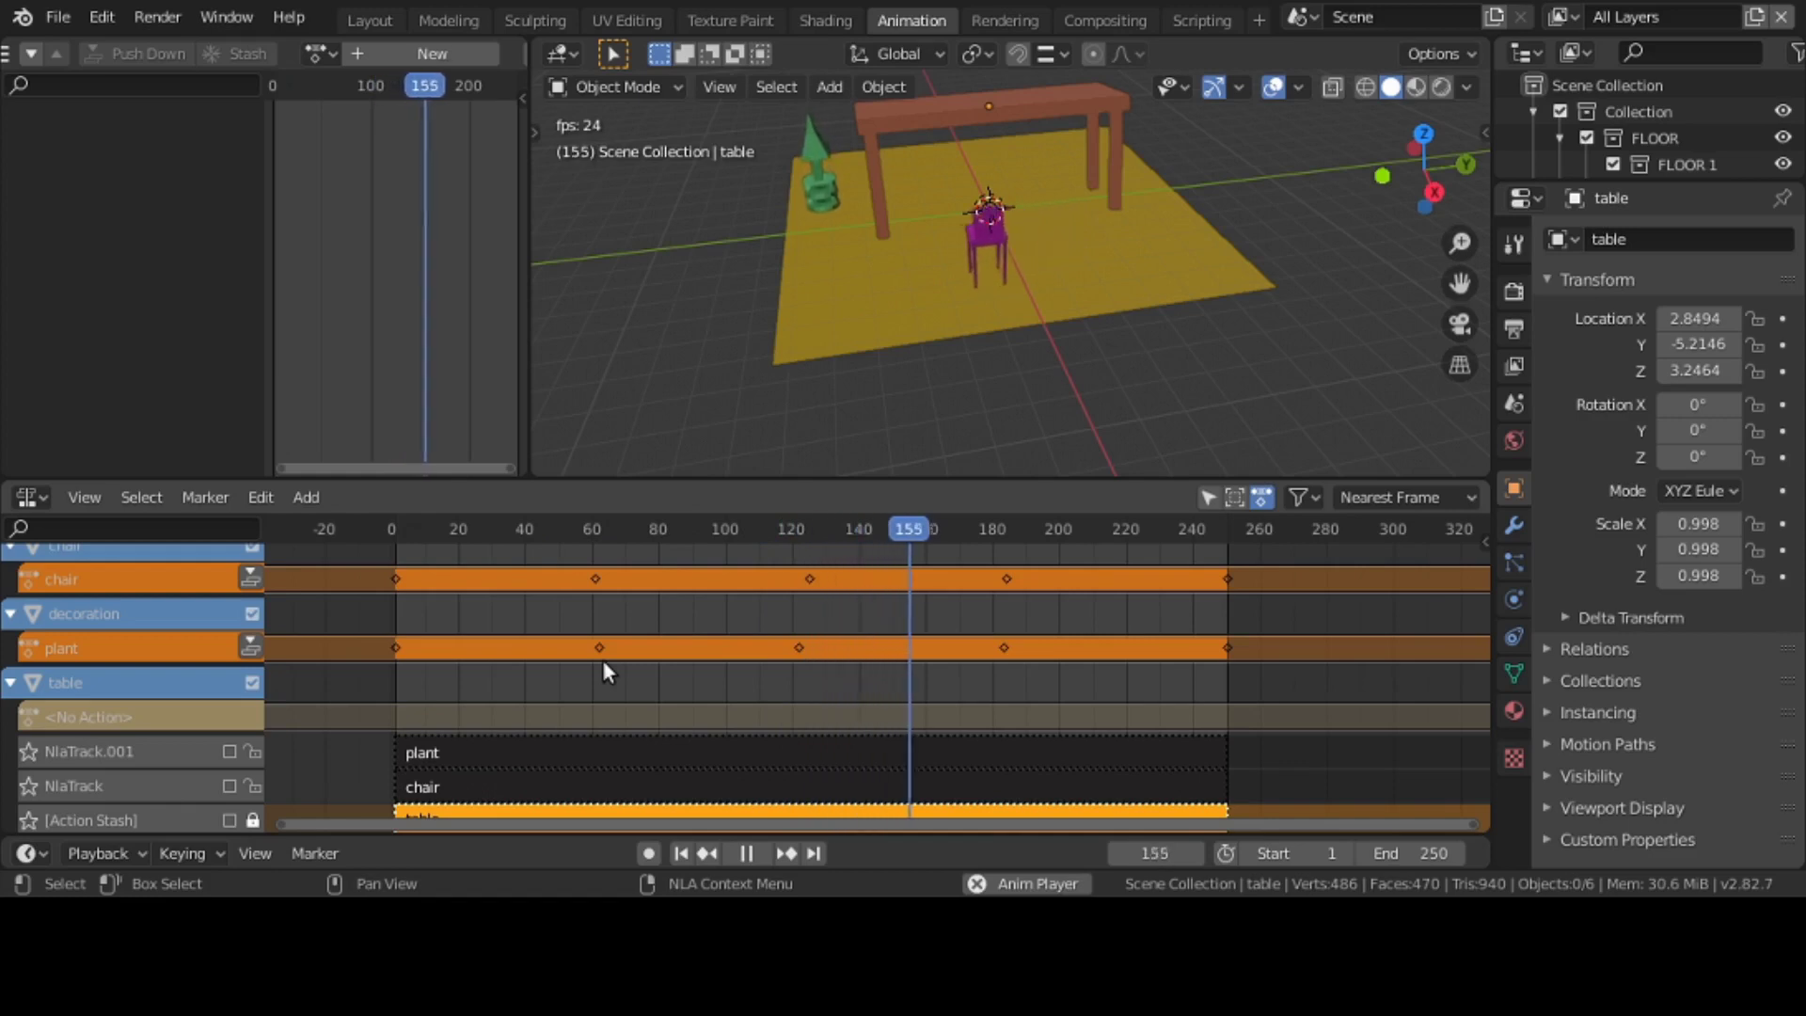
middle_click_drag(602, 663, 587, 680)
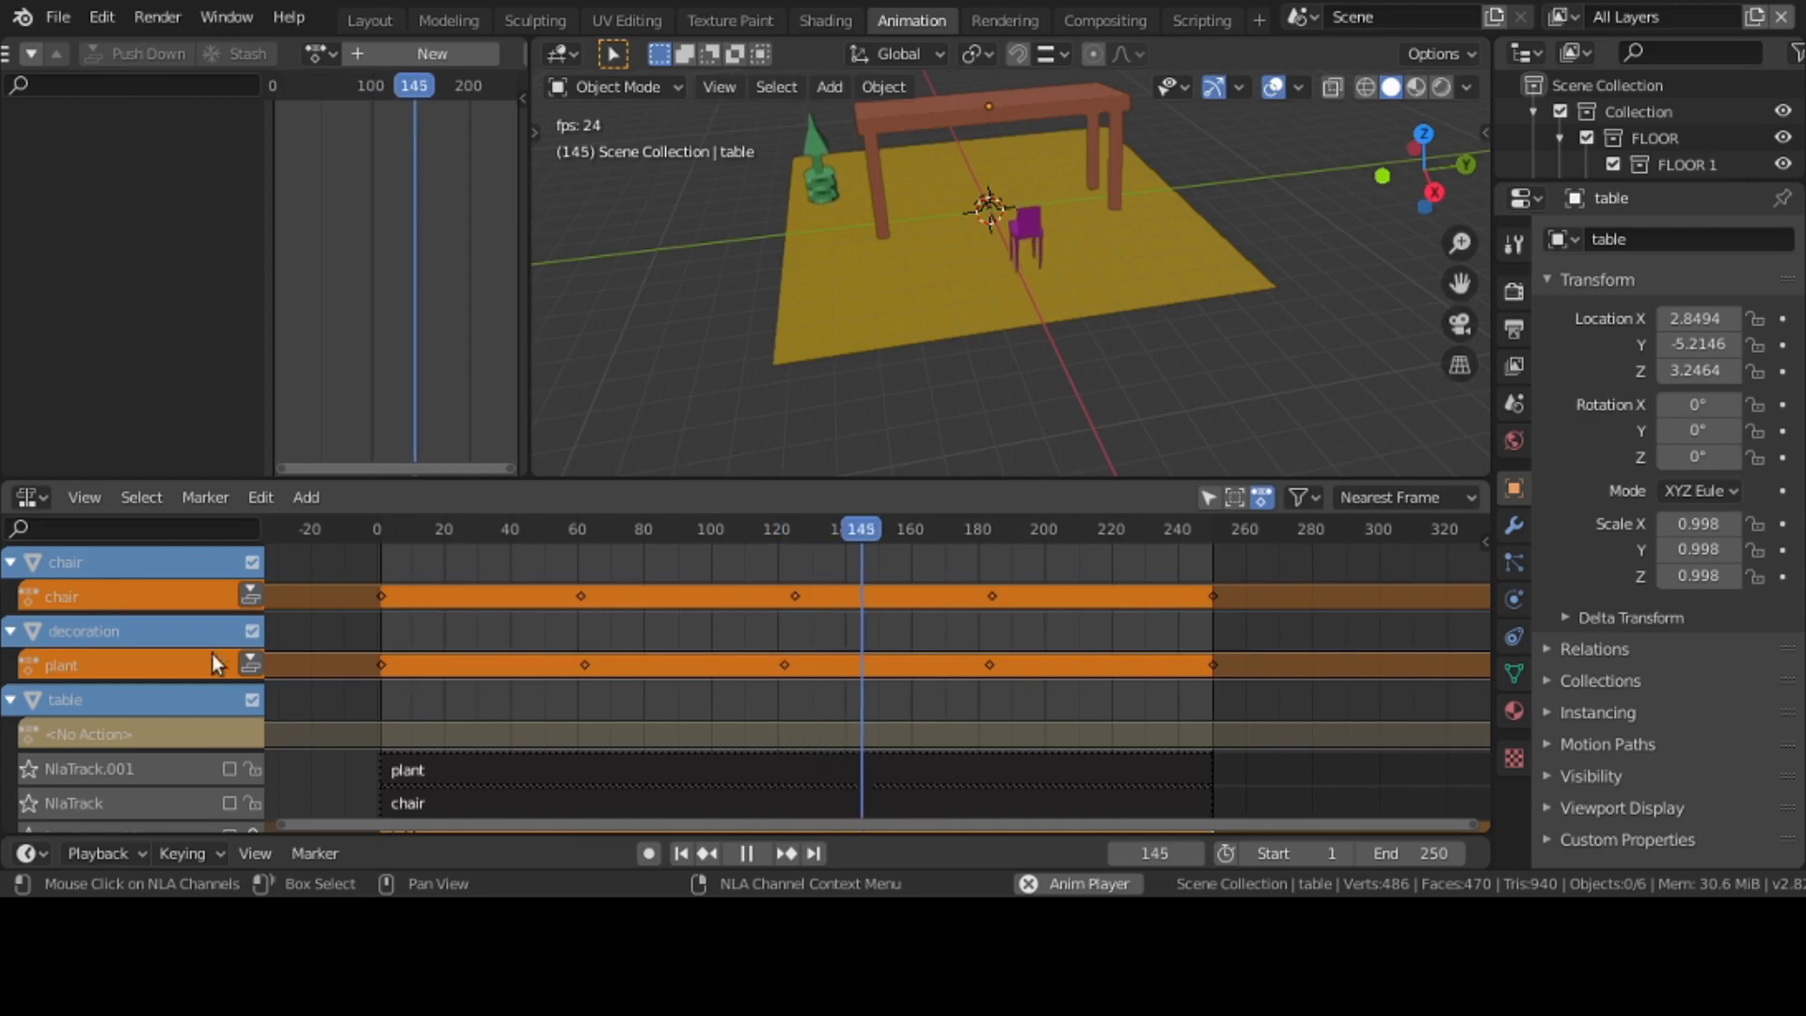
scroll(234, 706, "down", 2)
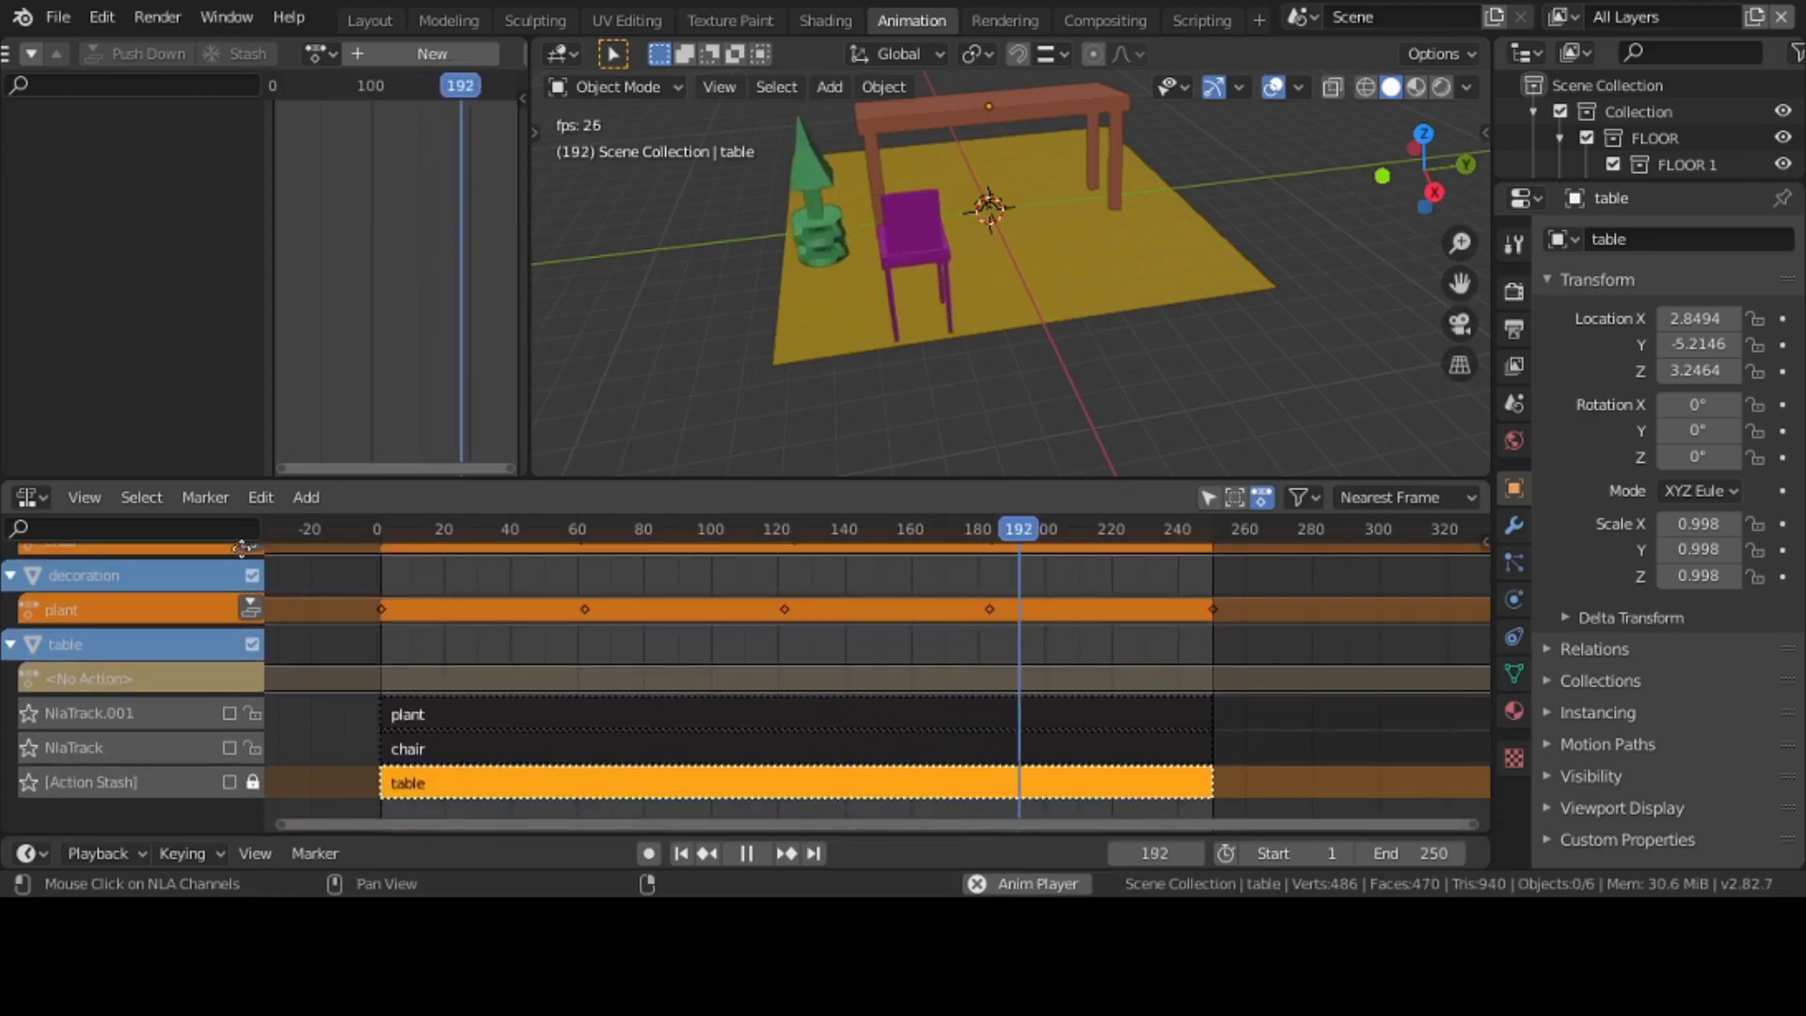
left_click(477, 695)
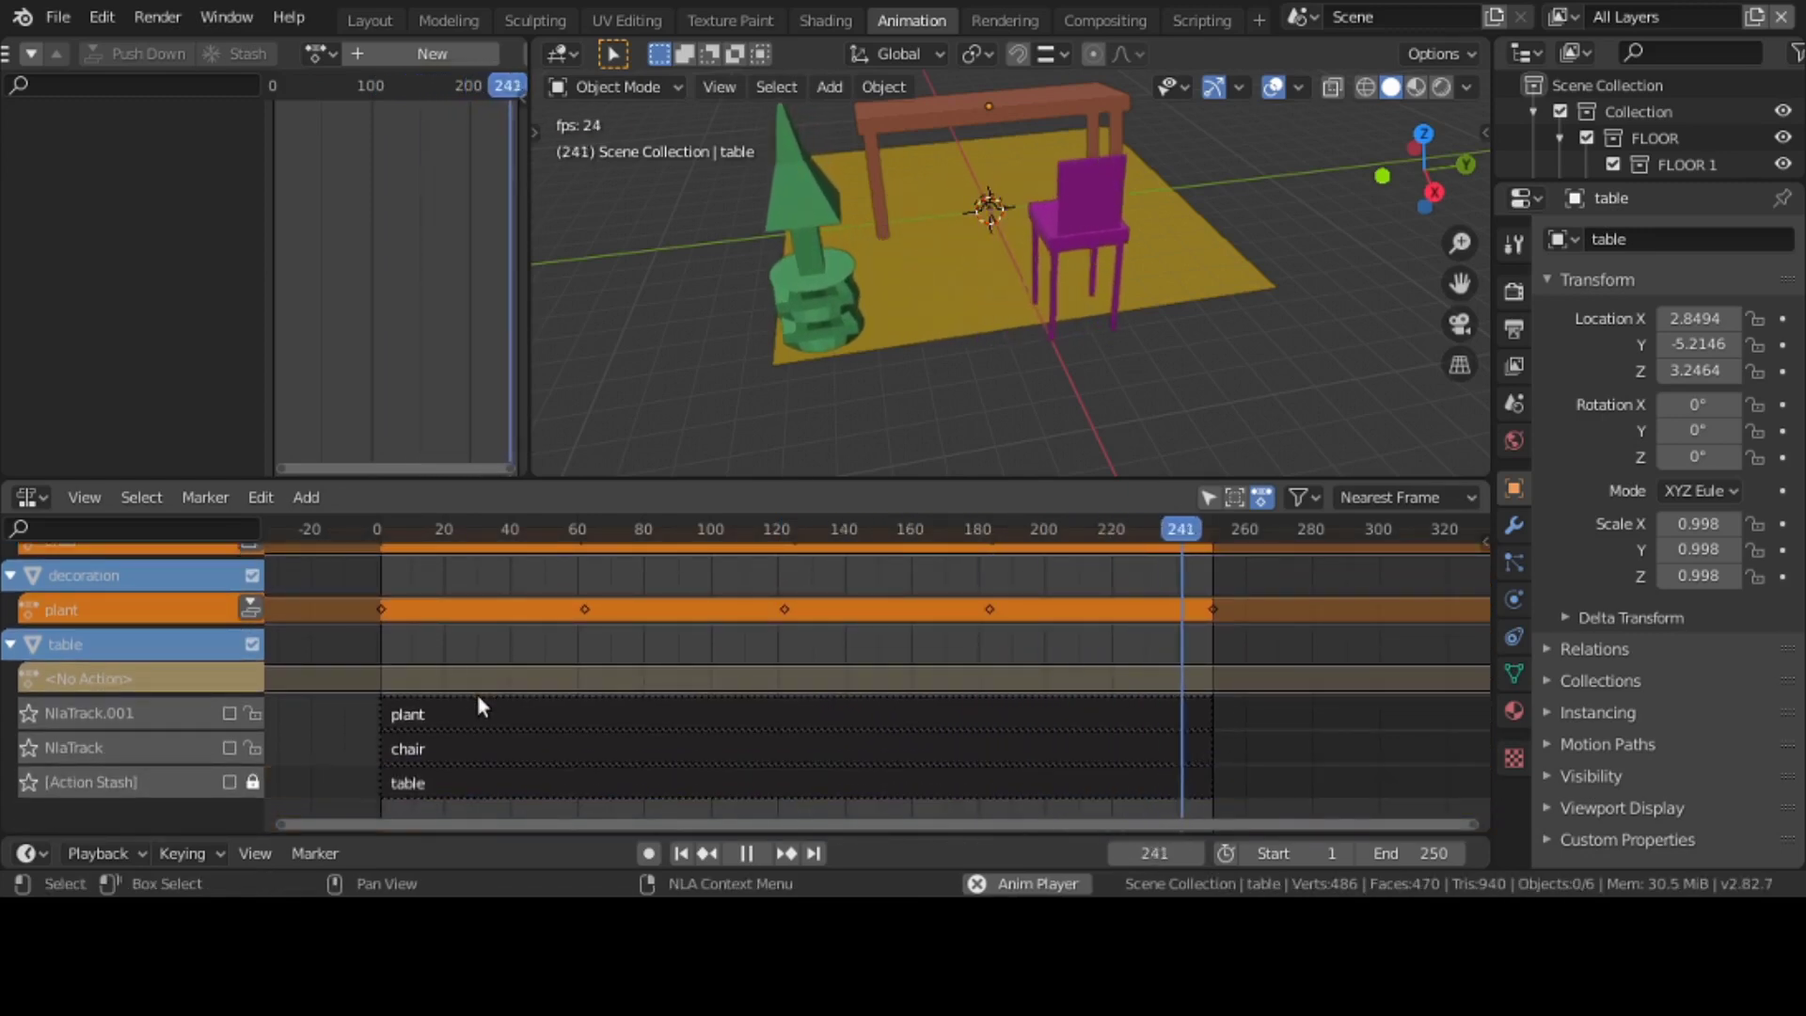
left_click(480, 713)
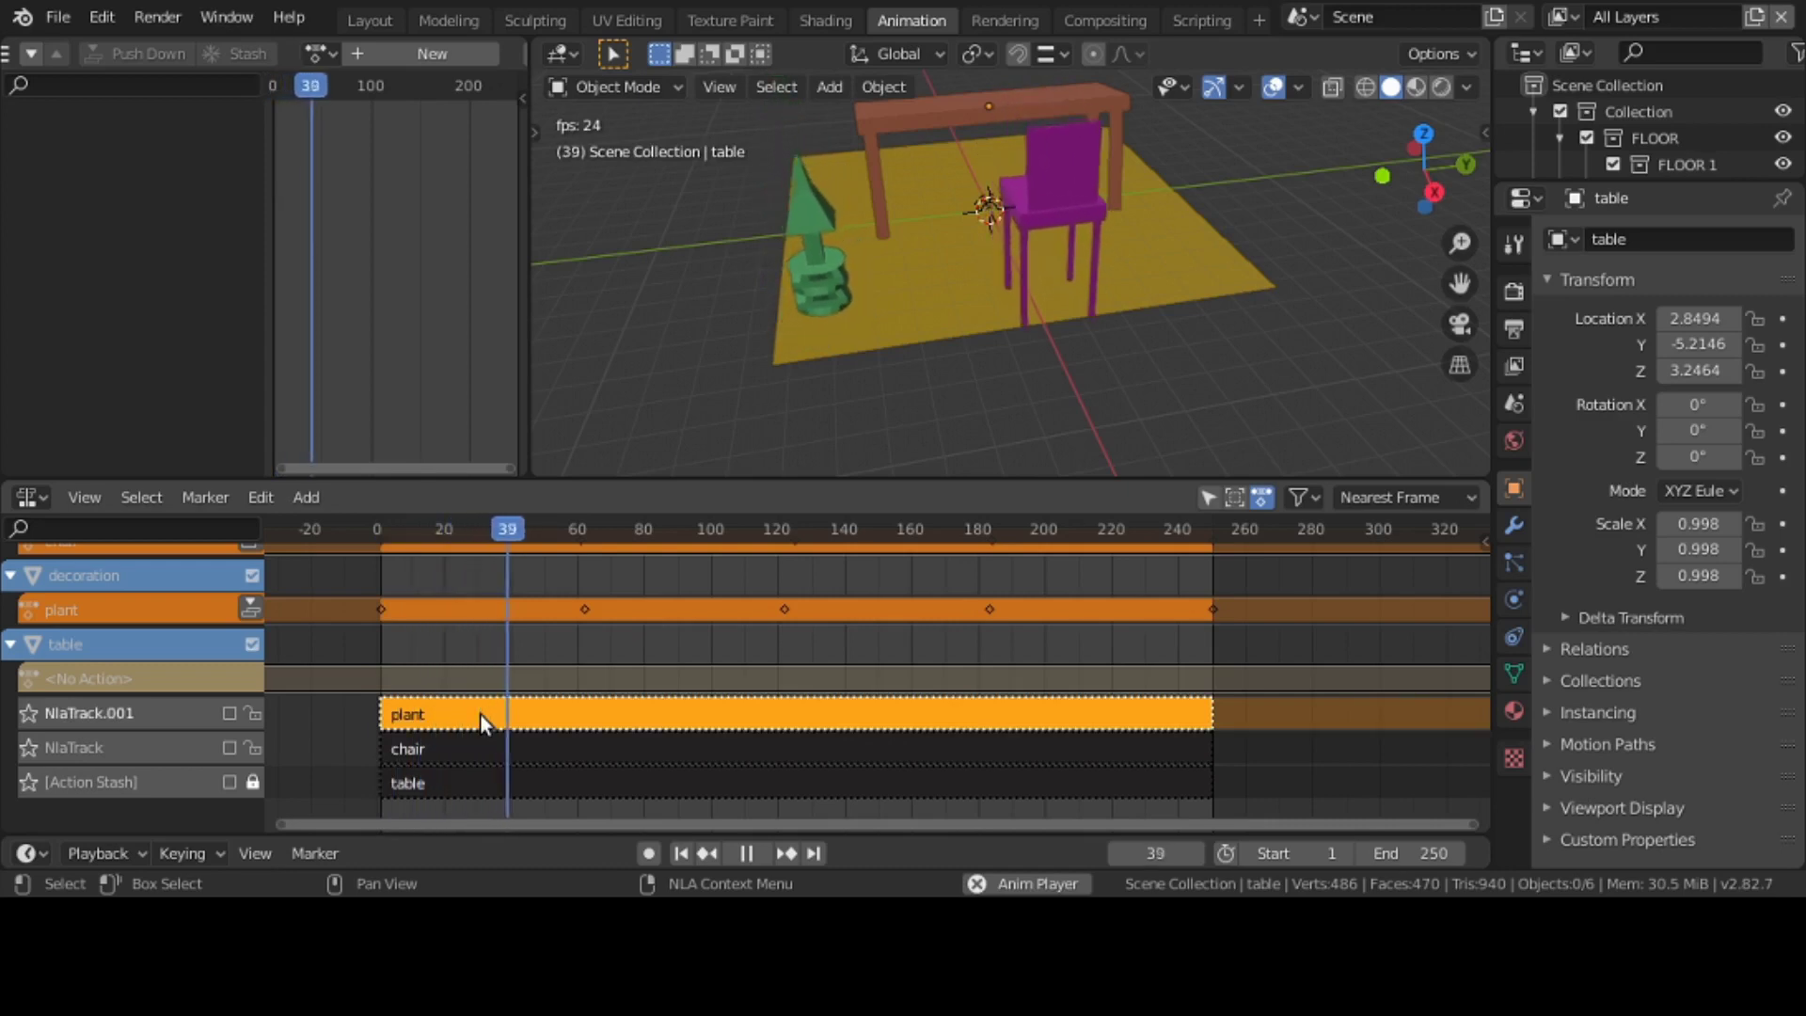
key("x")
left_click(488, 752)
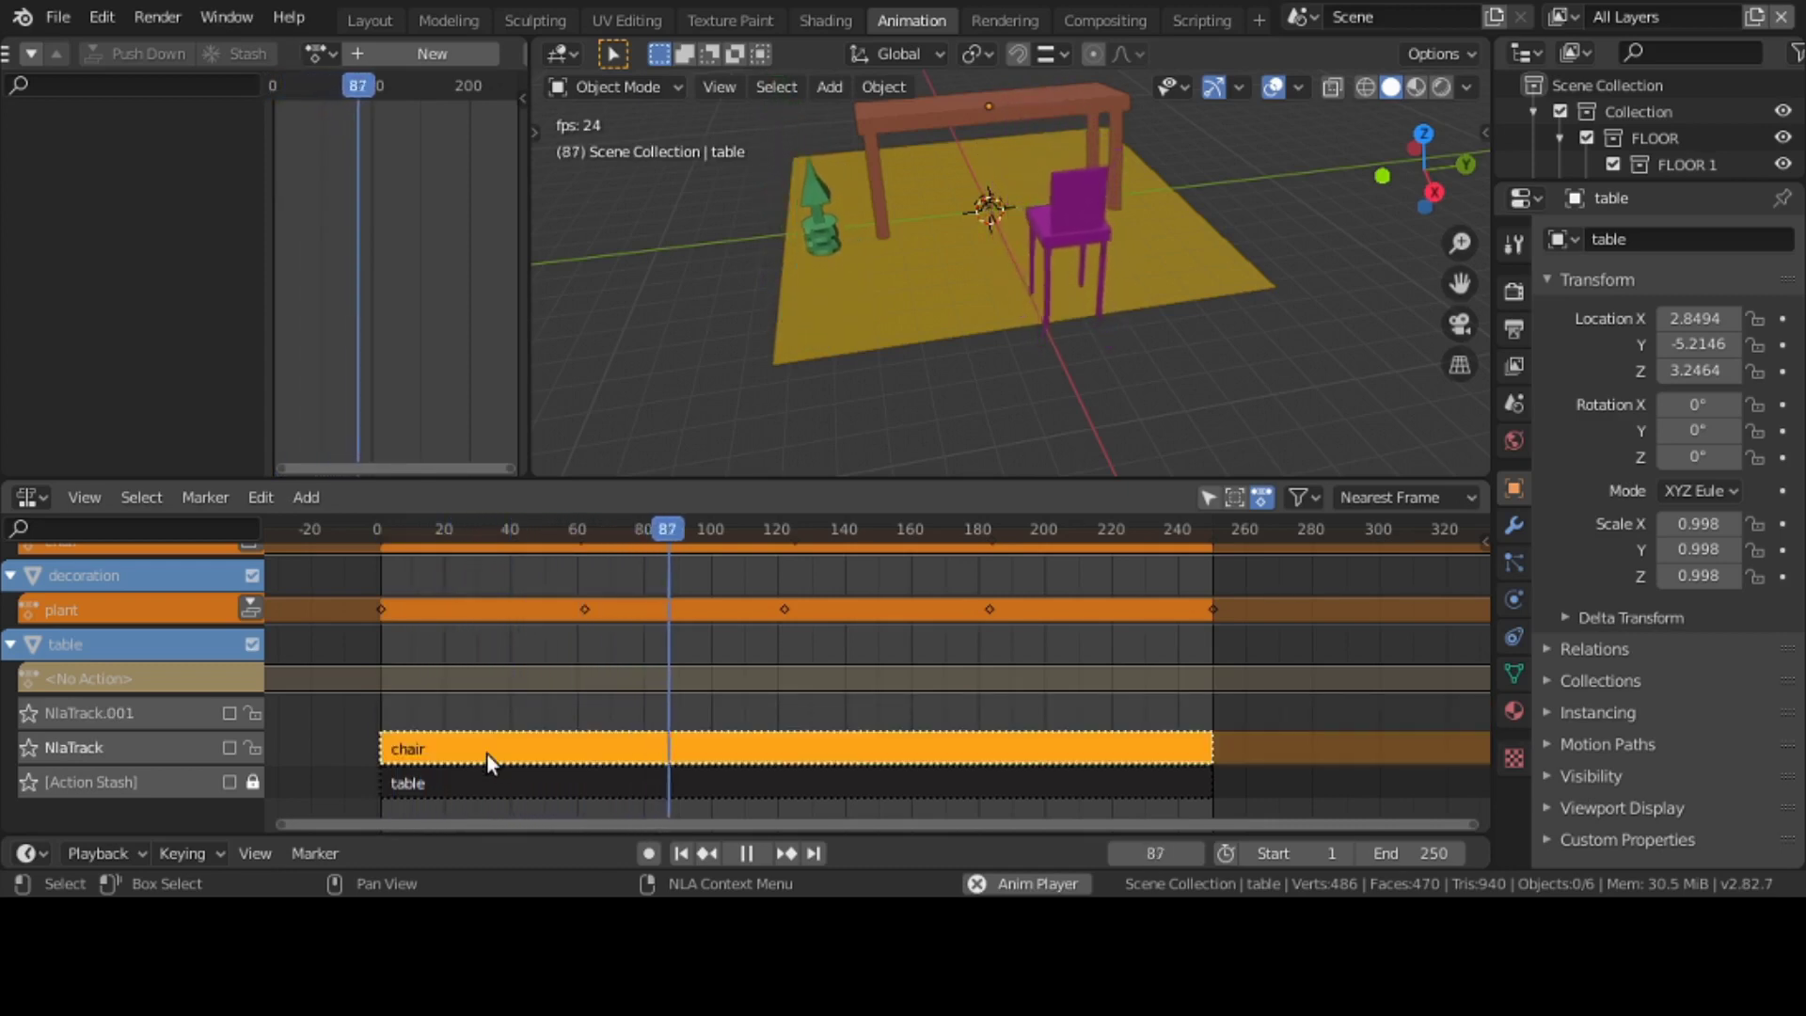
key("x")
- Delete the table object's Action Stash track together with its table strip
left_click(494, 781)
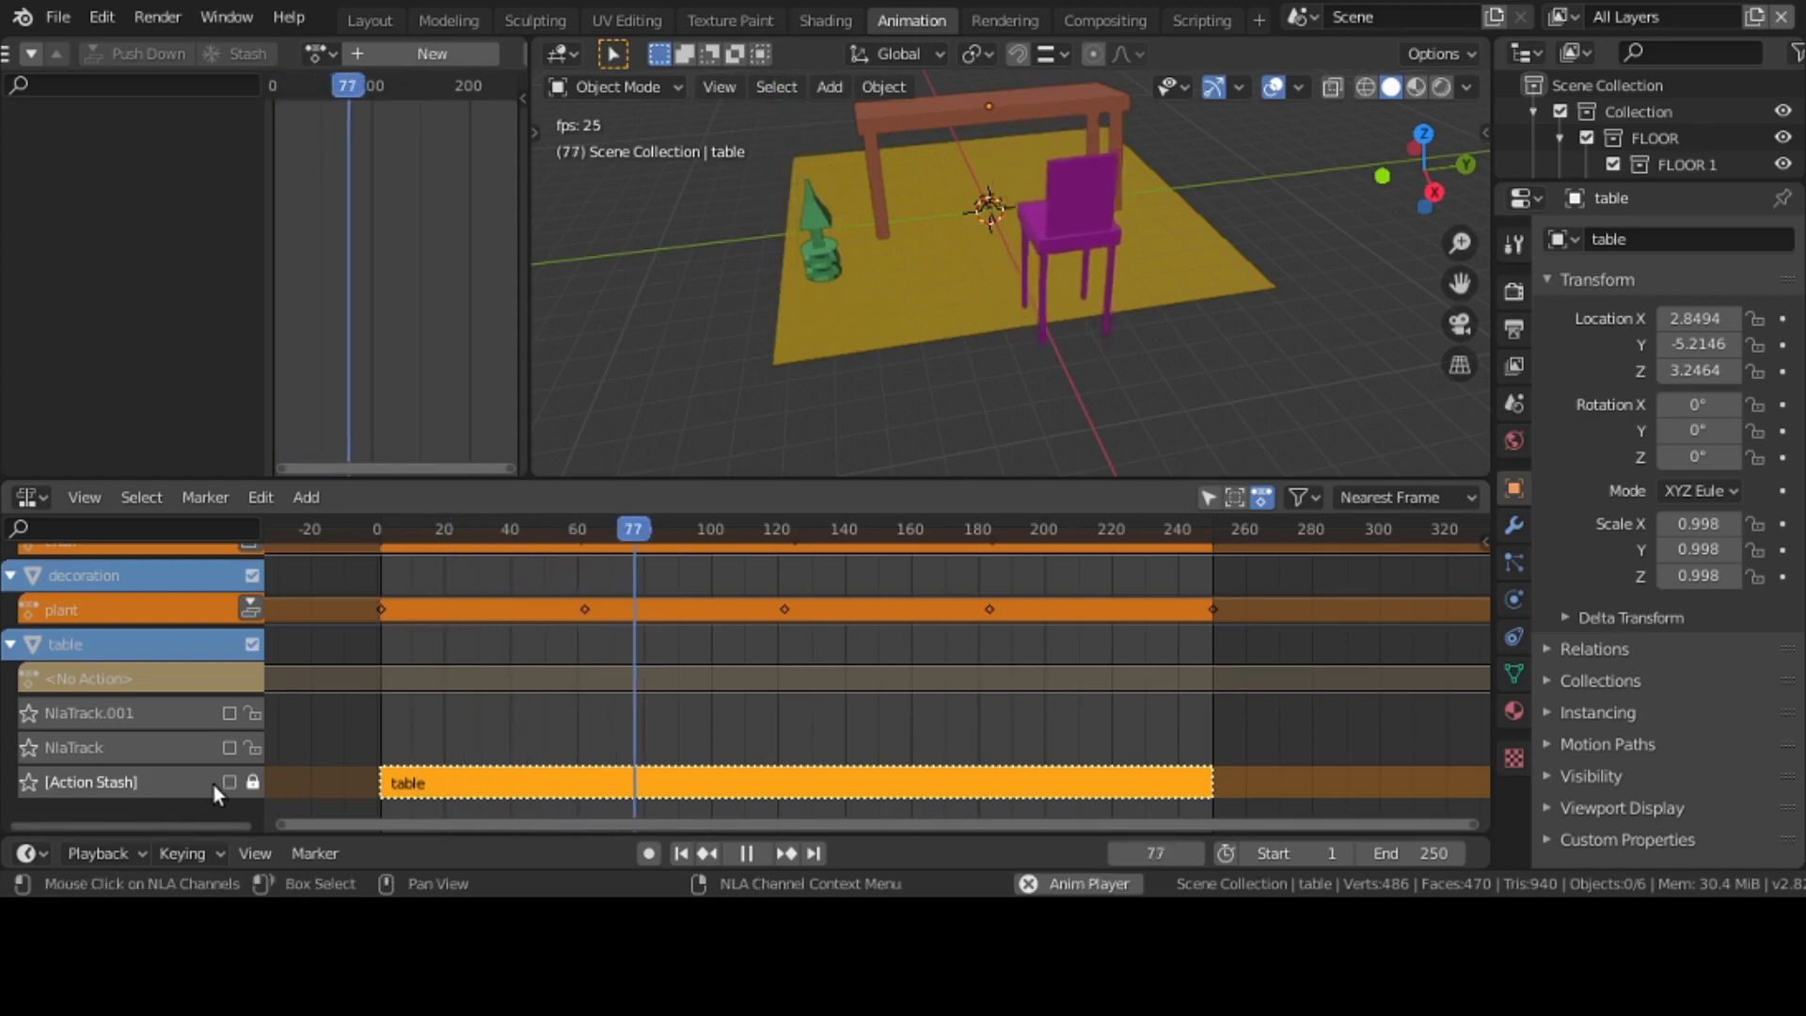
left_click(260, 497)
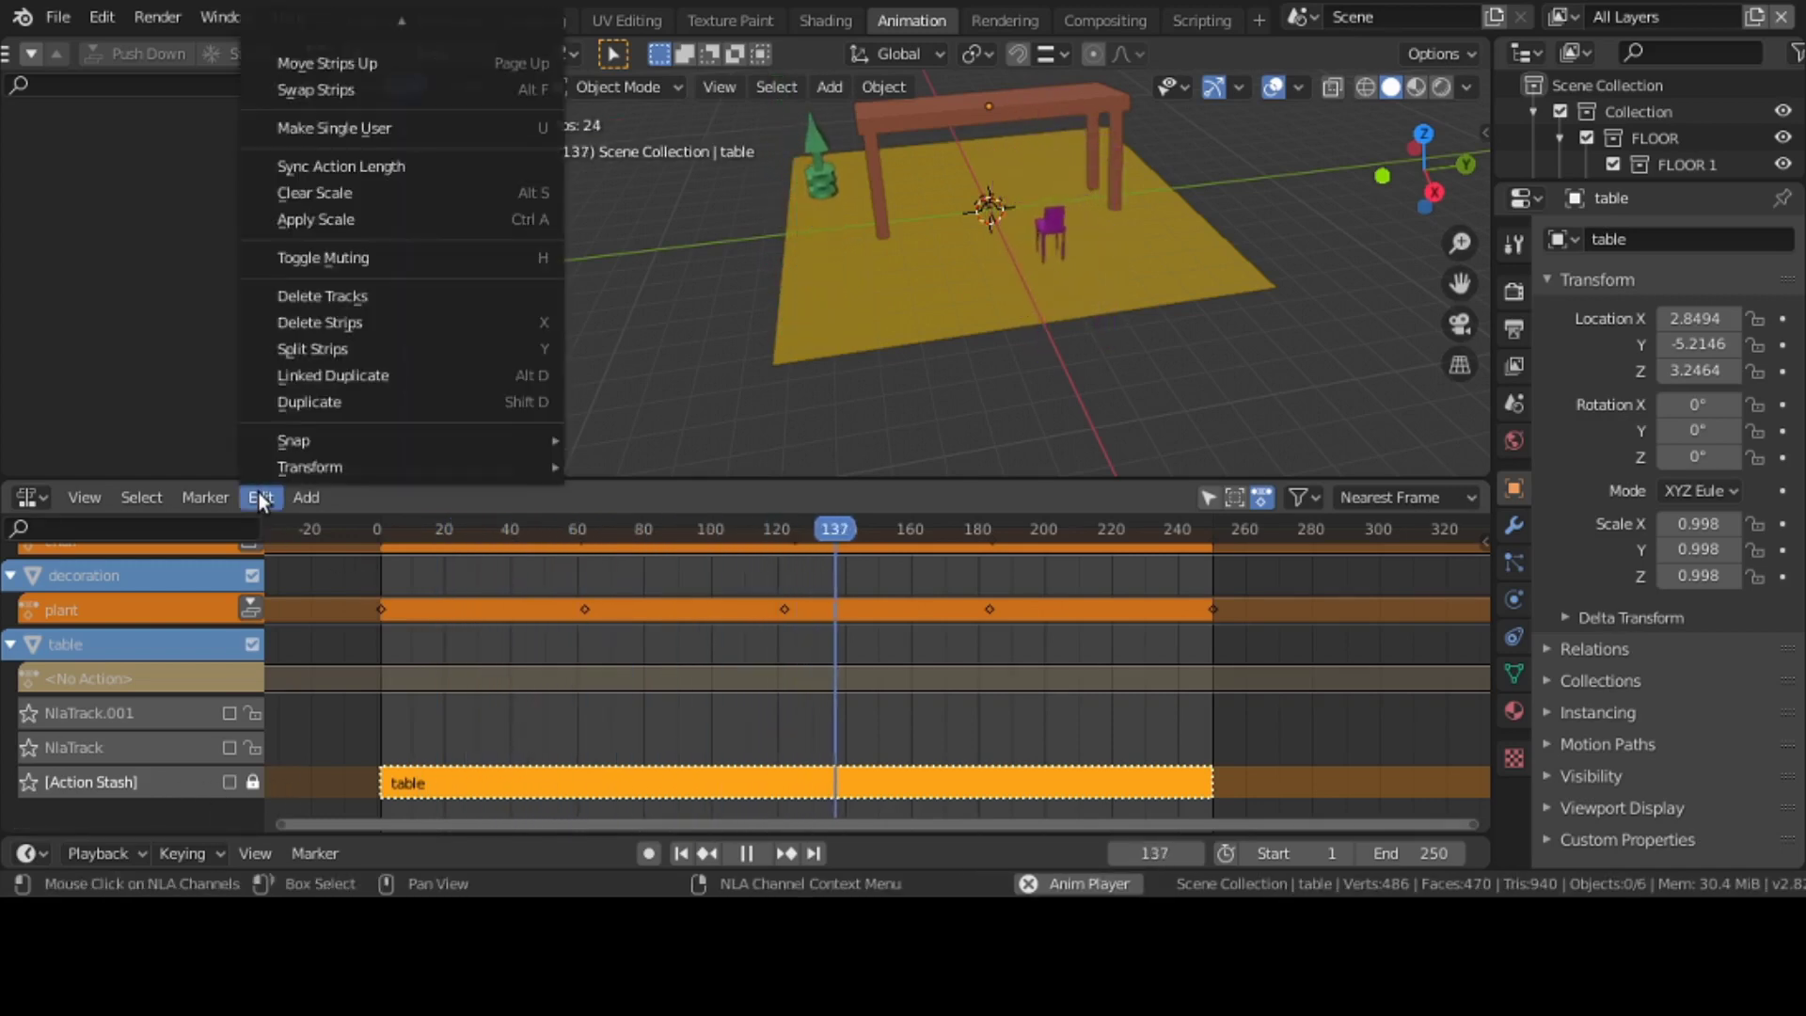
left_click(331, 301)
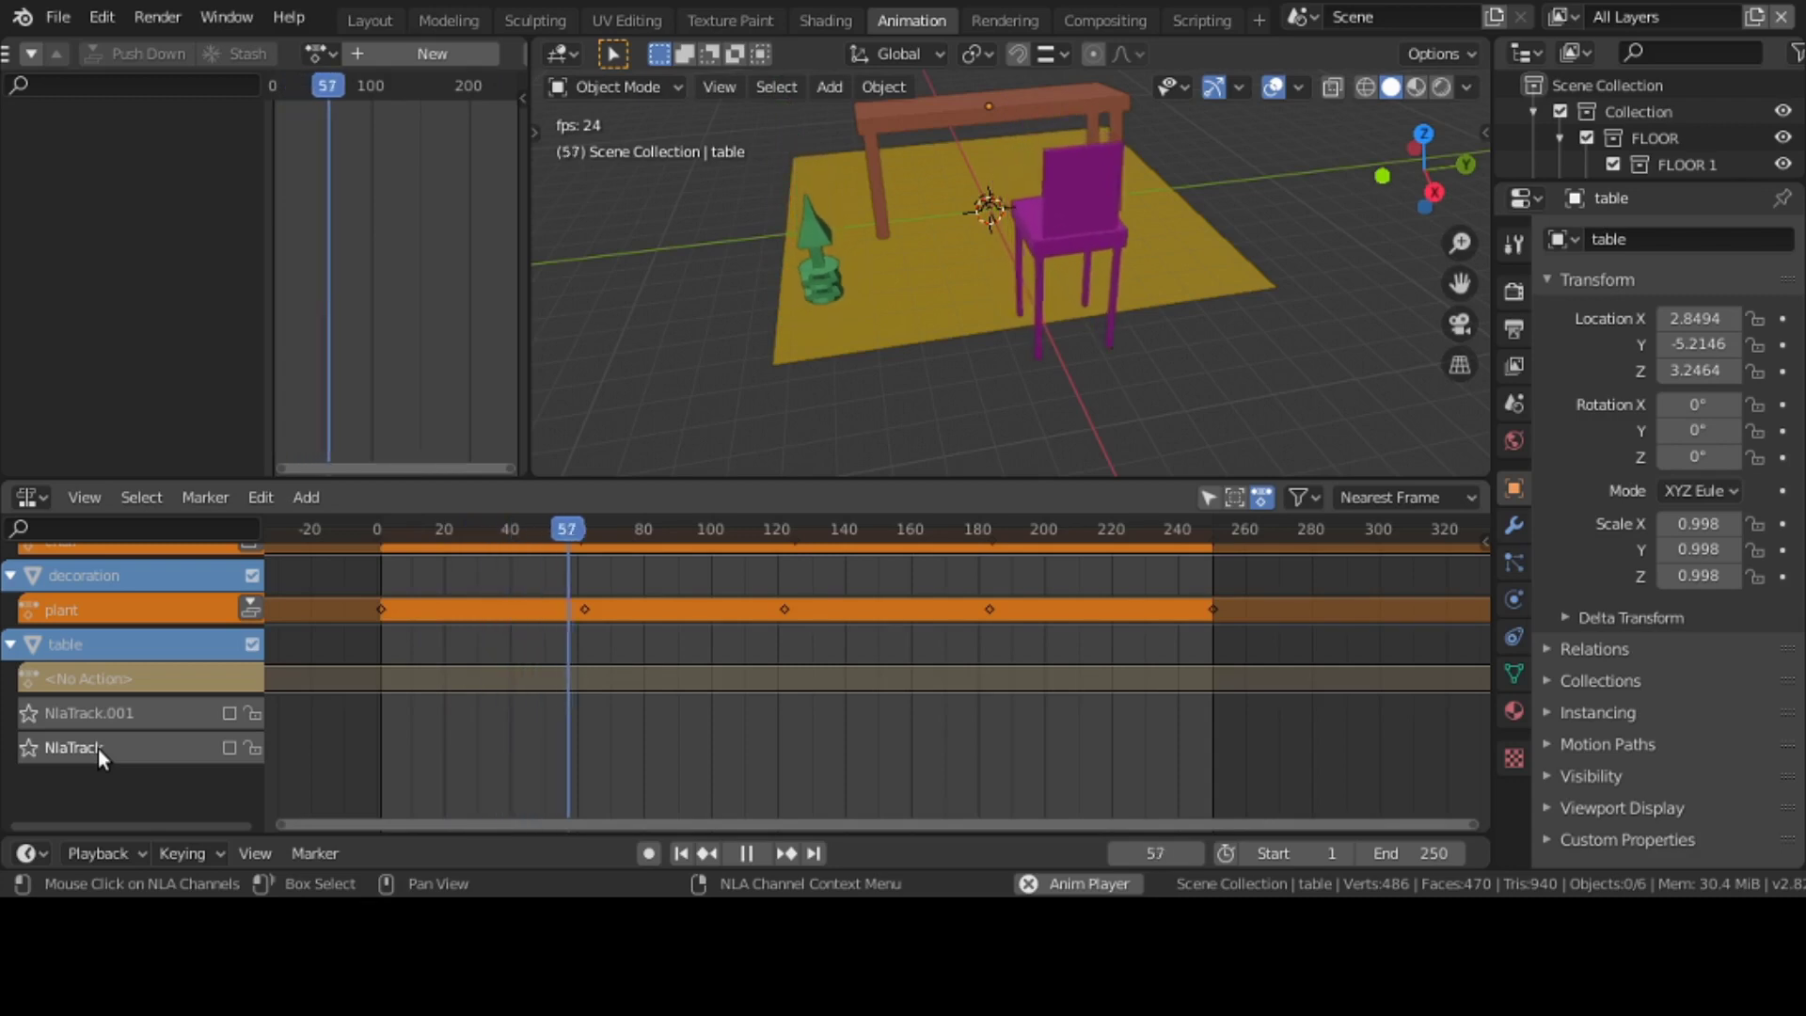
- Select the table object and delete its empty tracks NlaTrack and NlaTrack.001
left_click(54, 644)
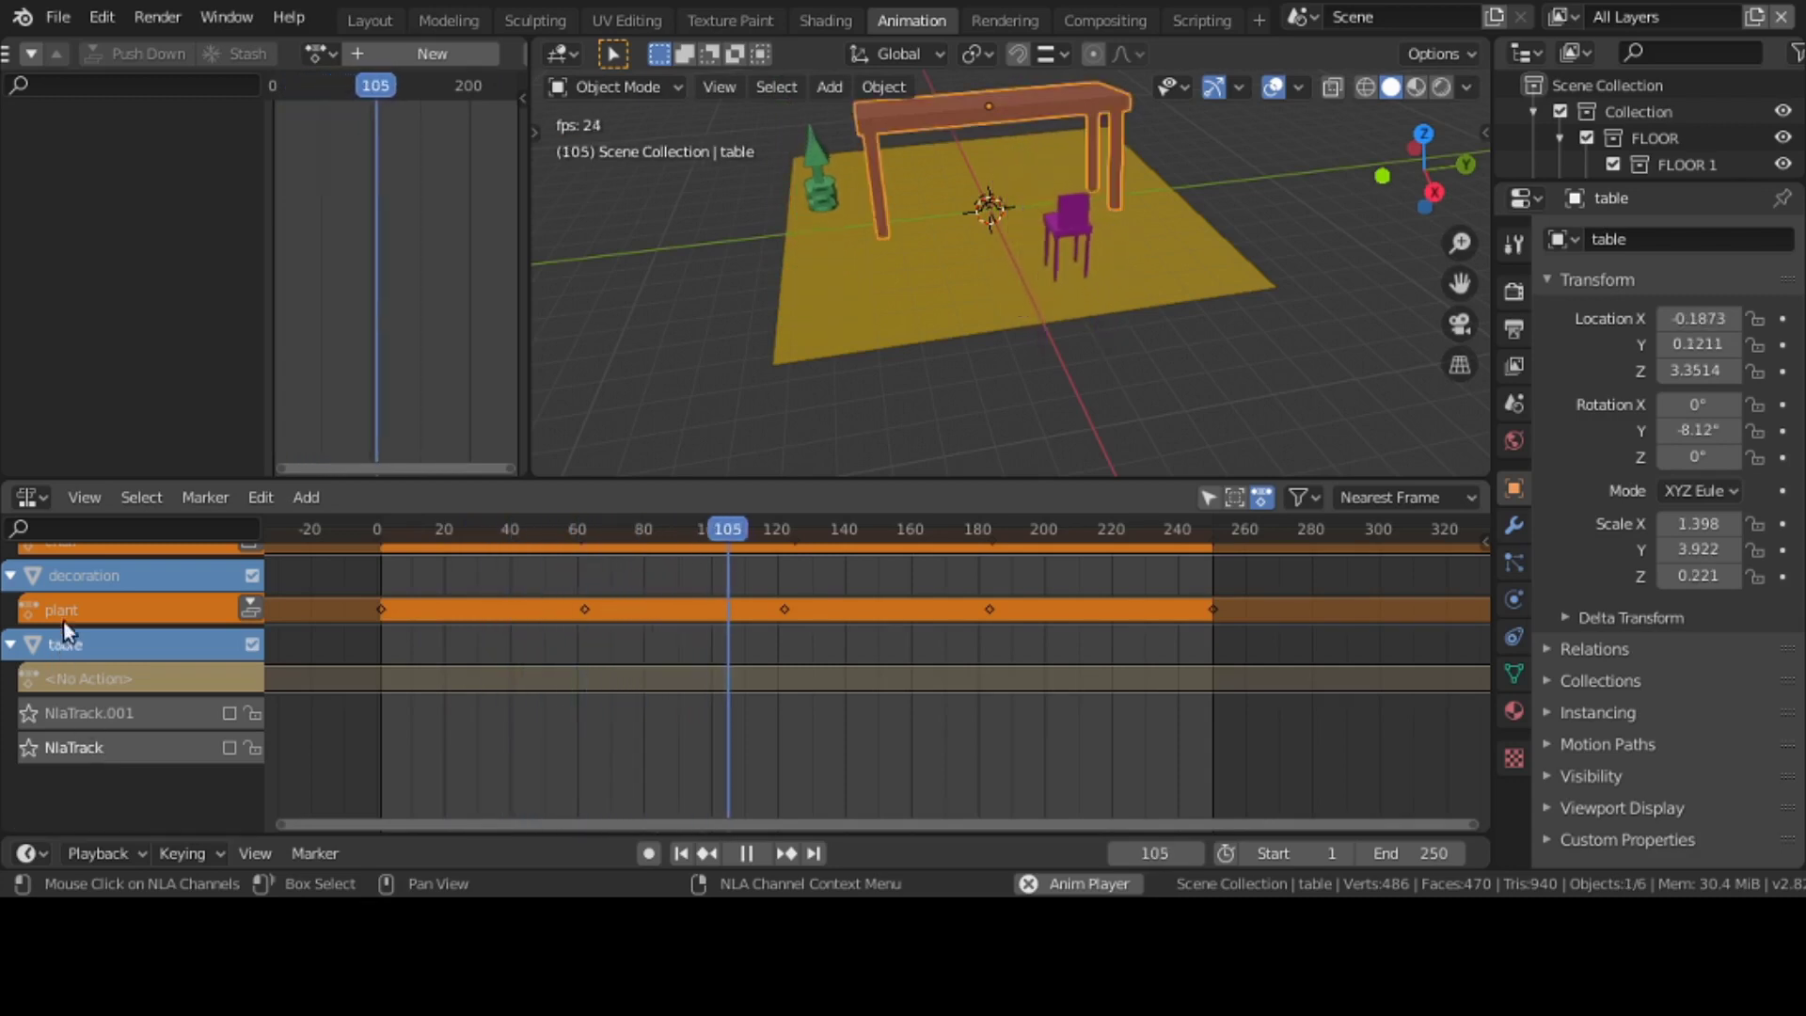
left_click(81, 582)
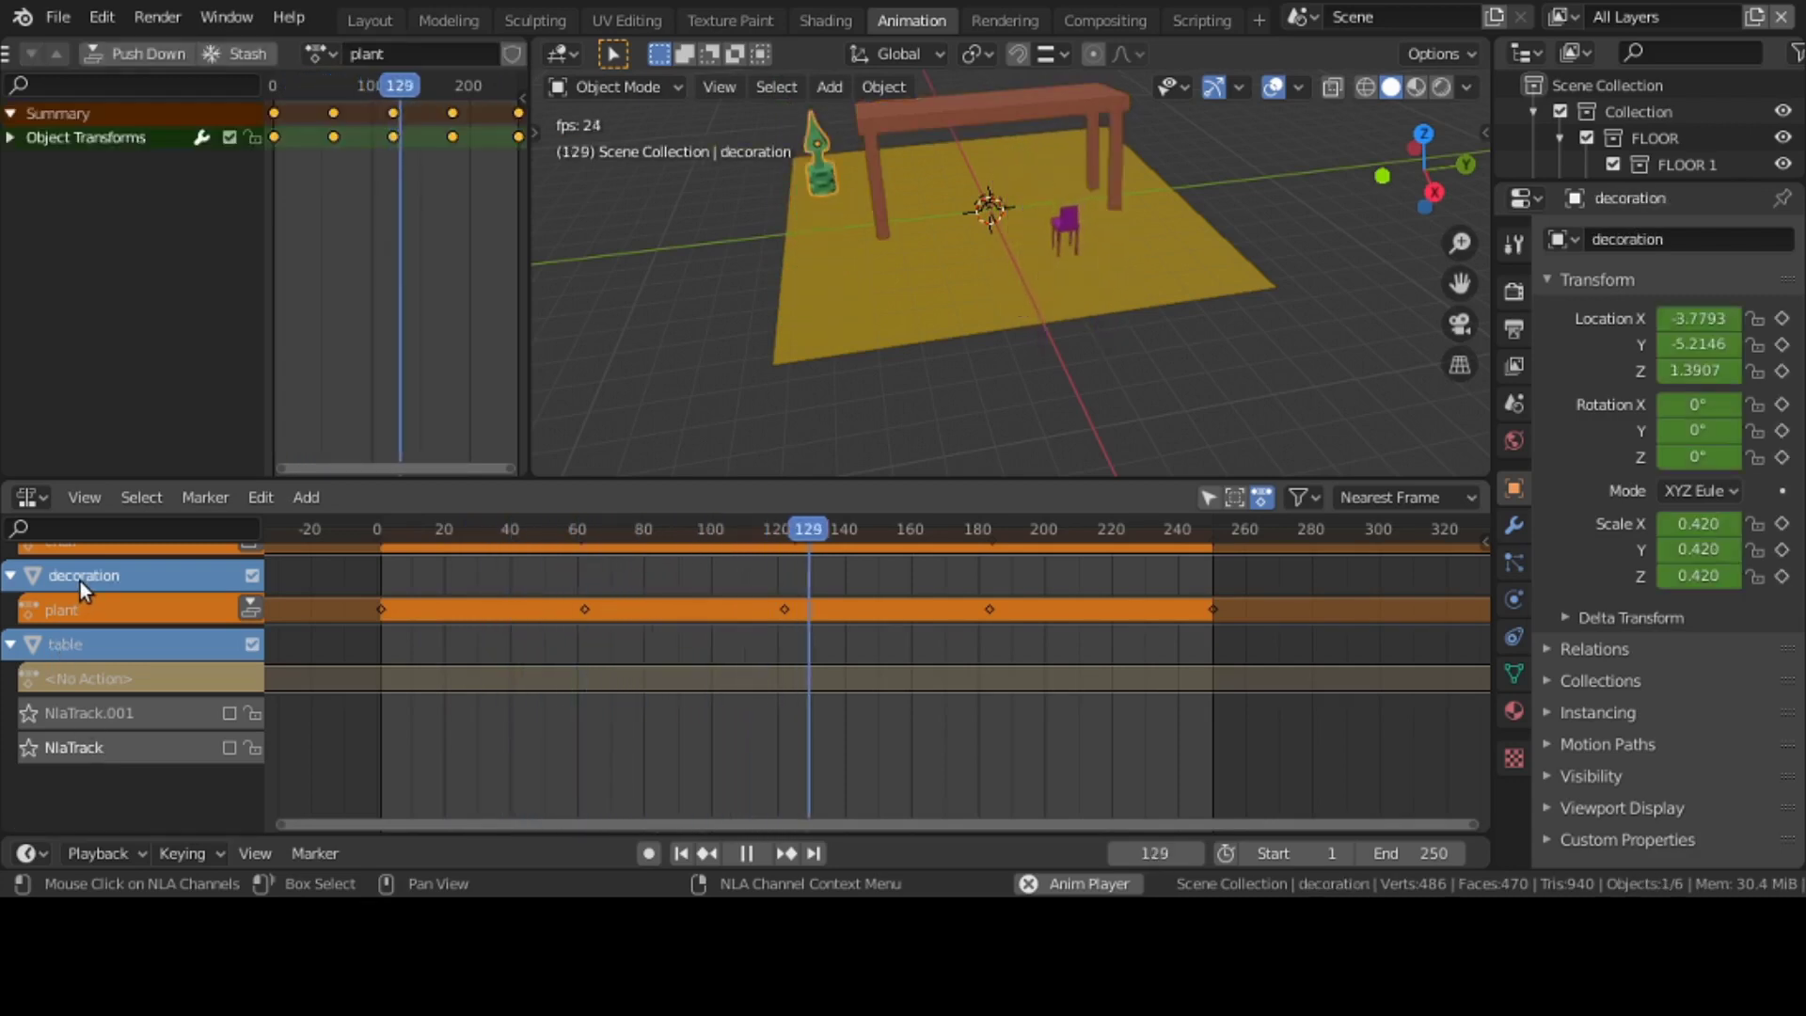
left_click(96, 636)
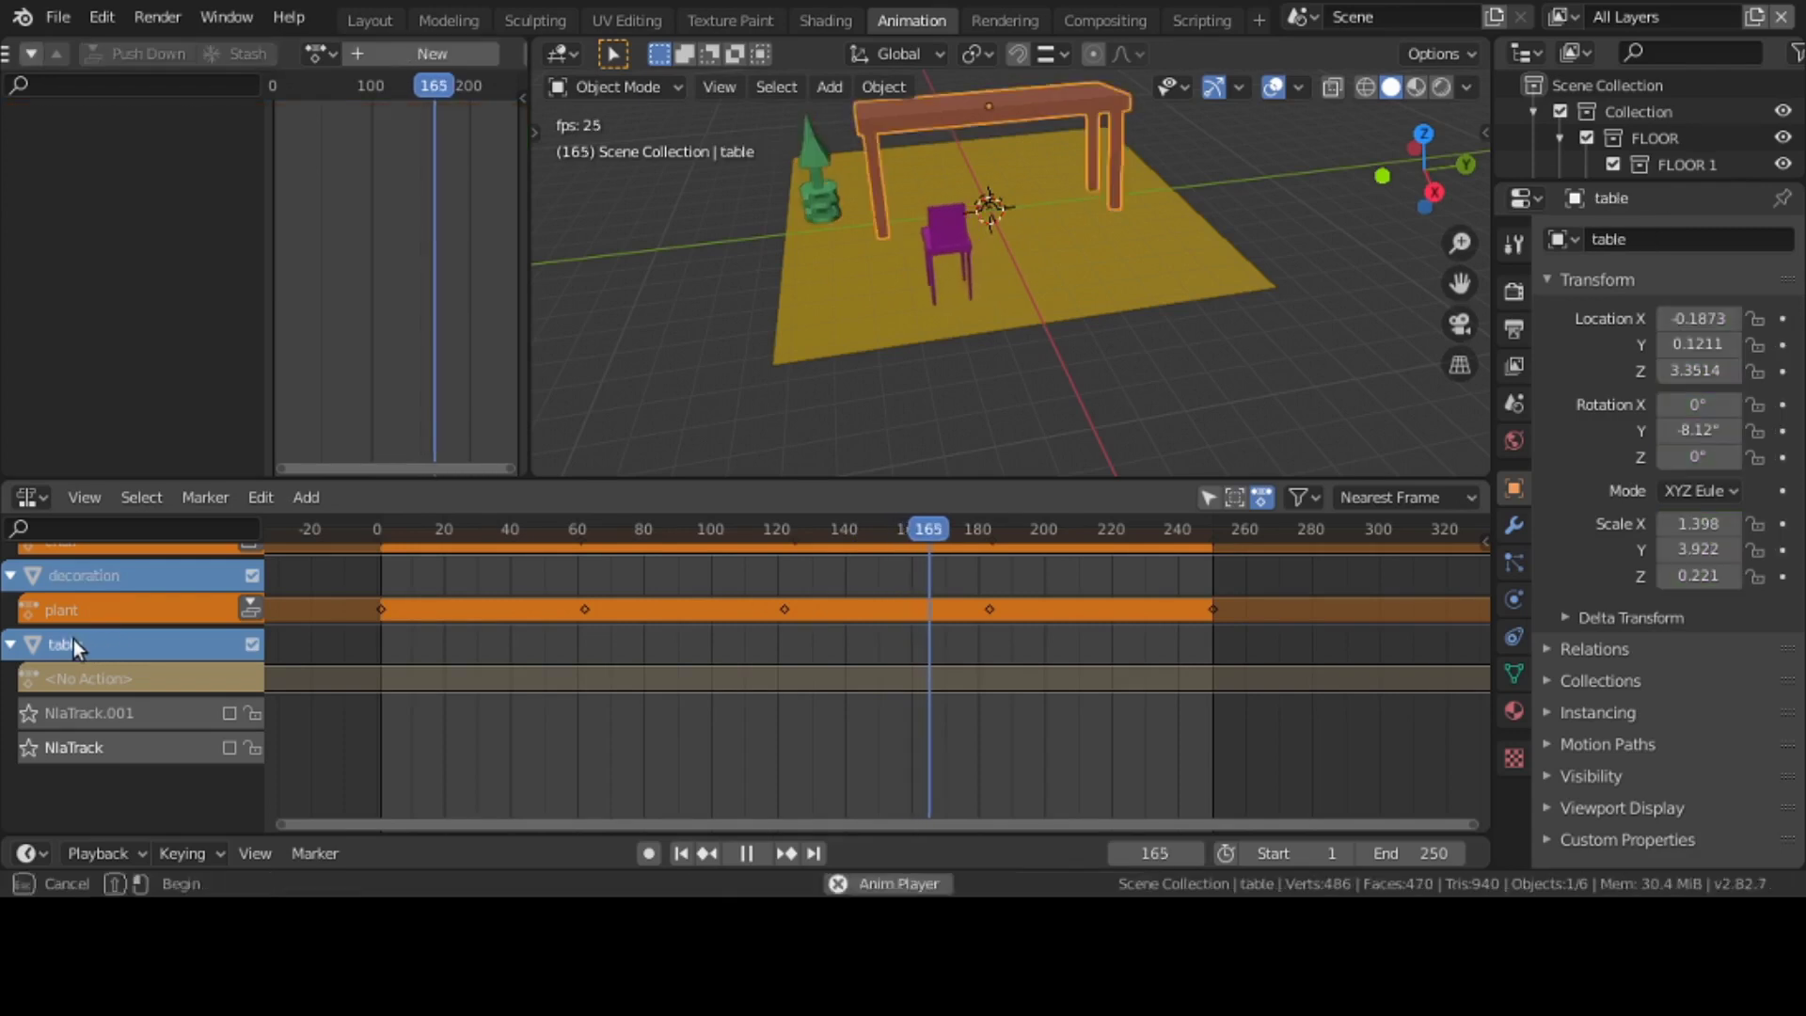
left_click(111, 584)
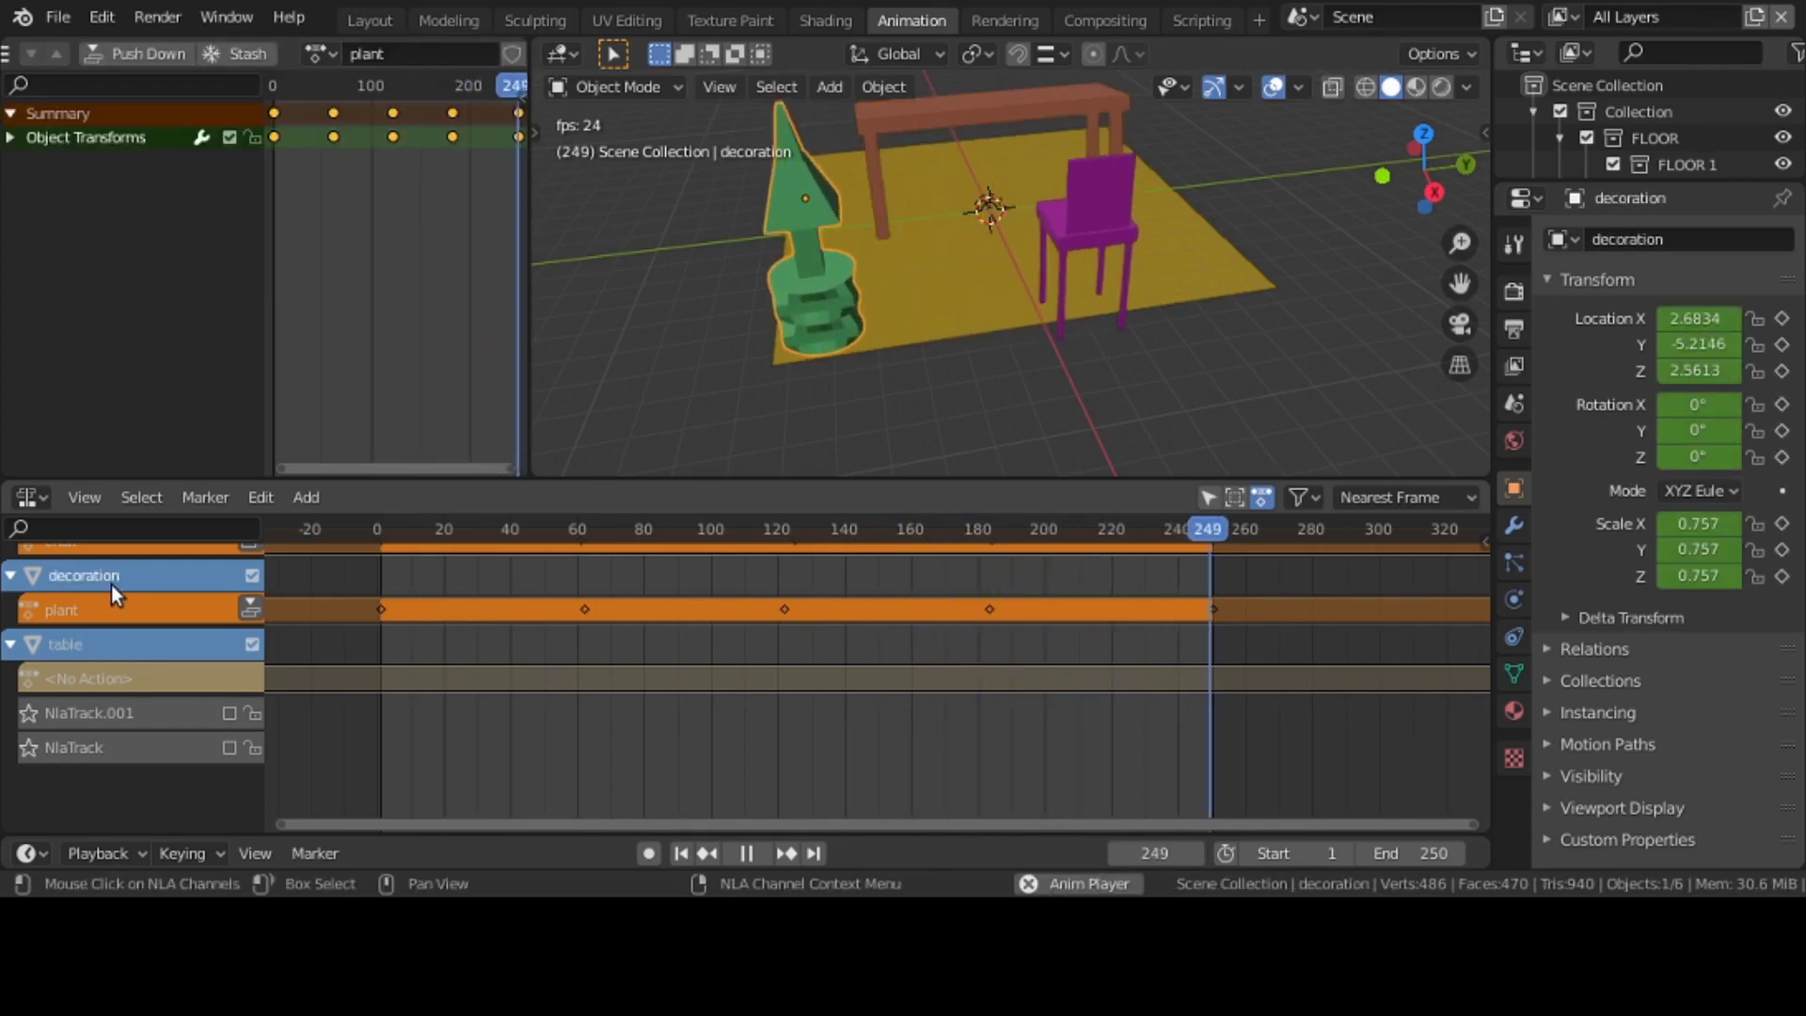
left_click(66, 645)
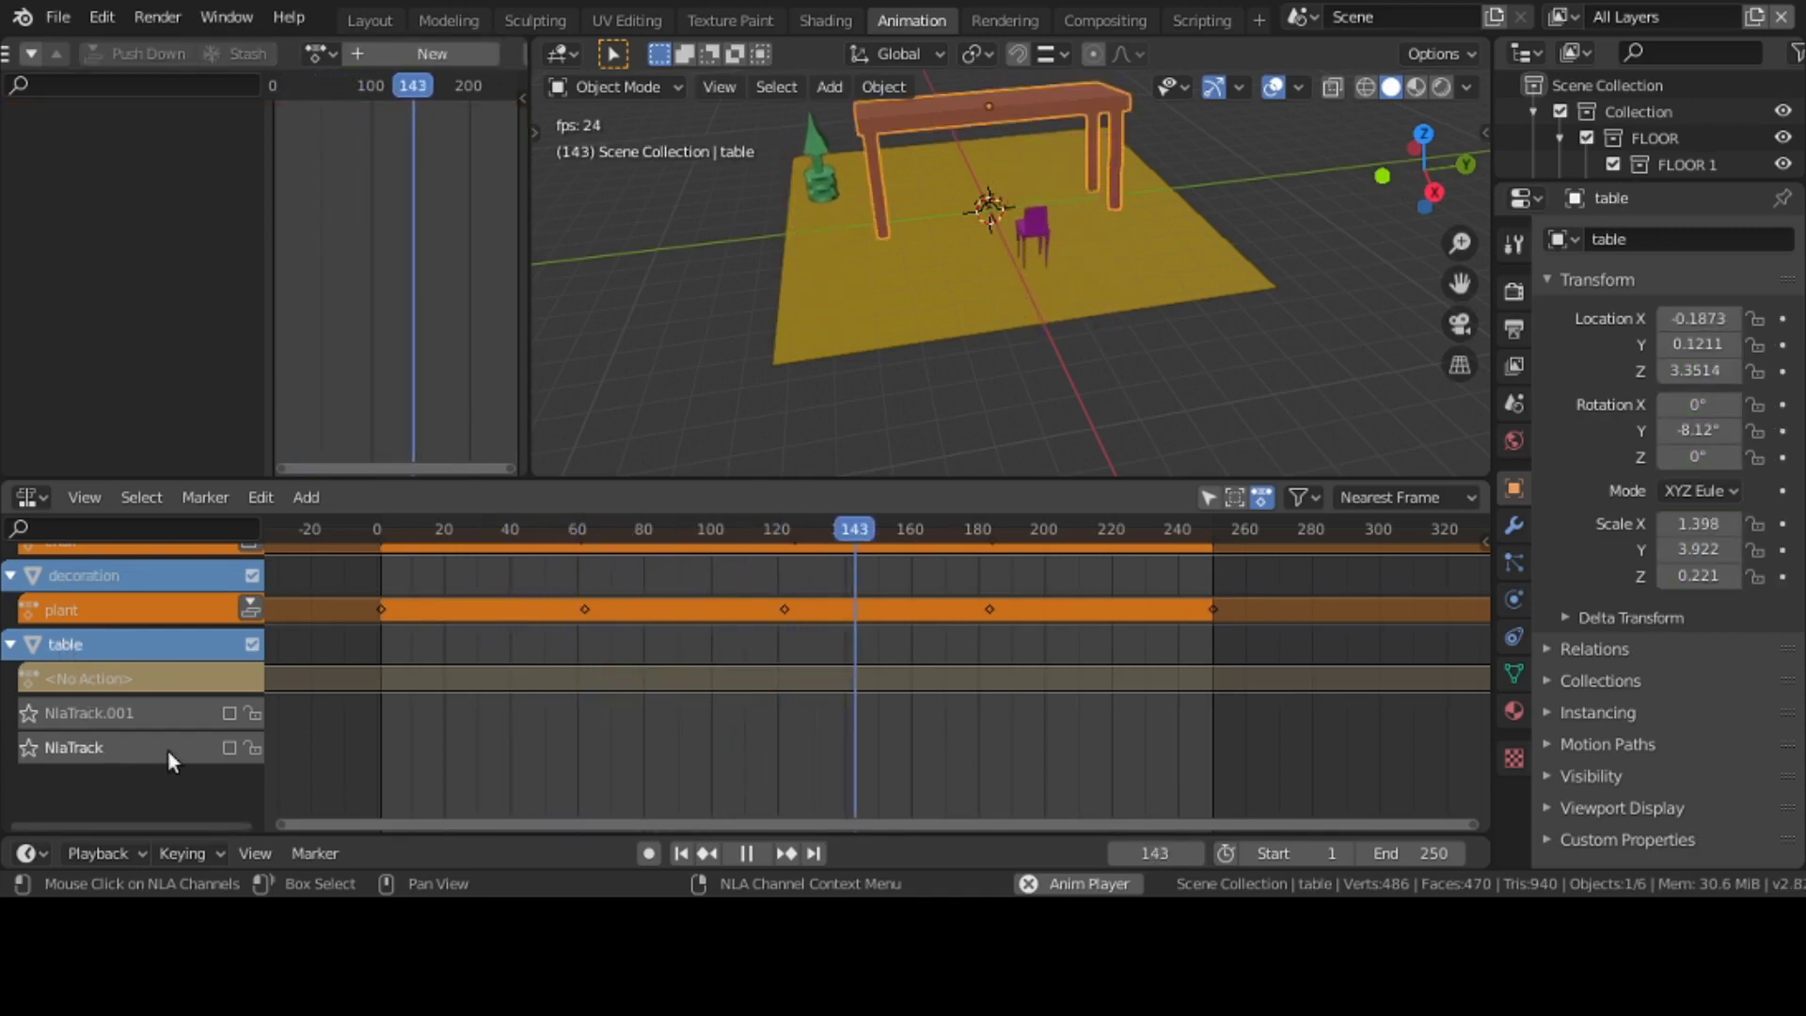
left_click(258, 497)
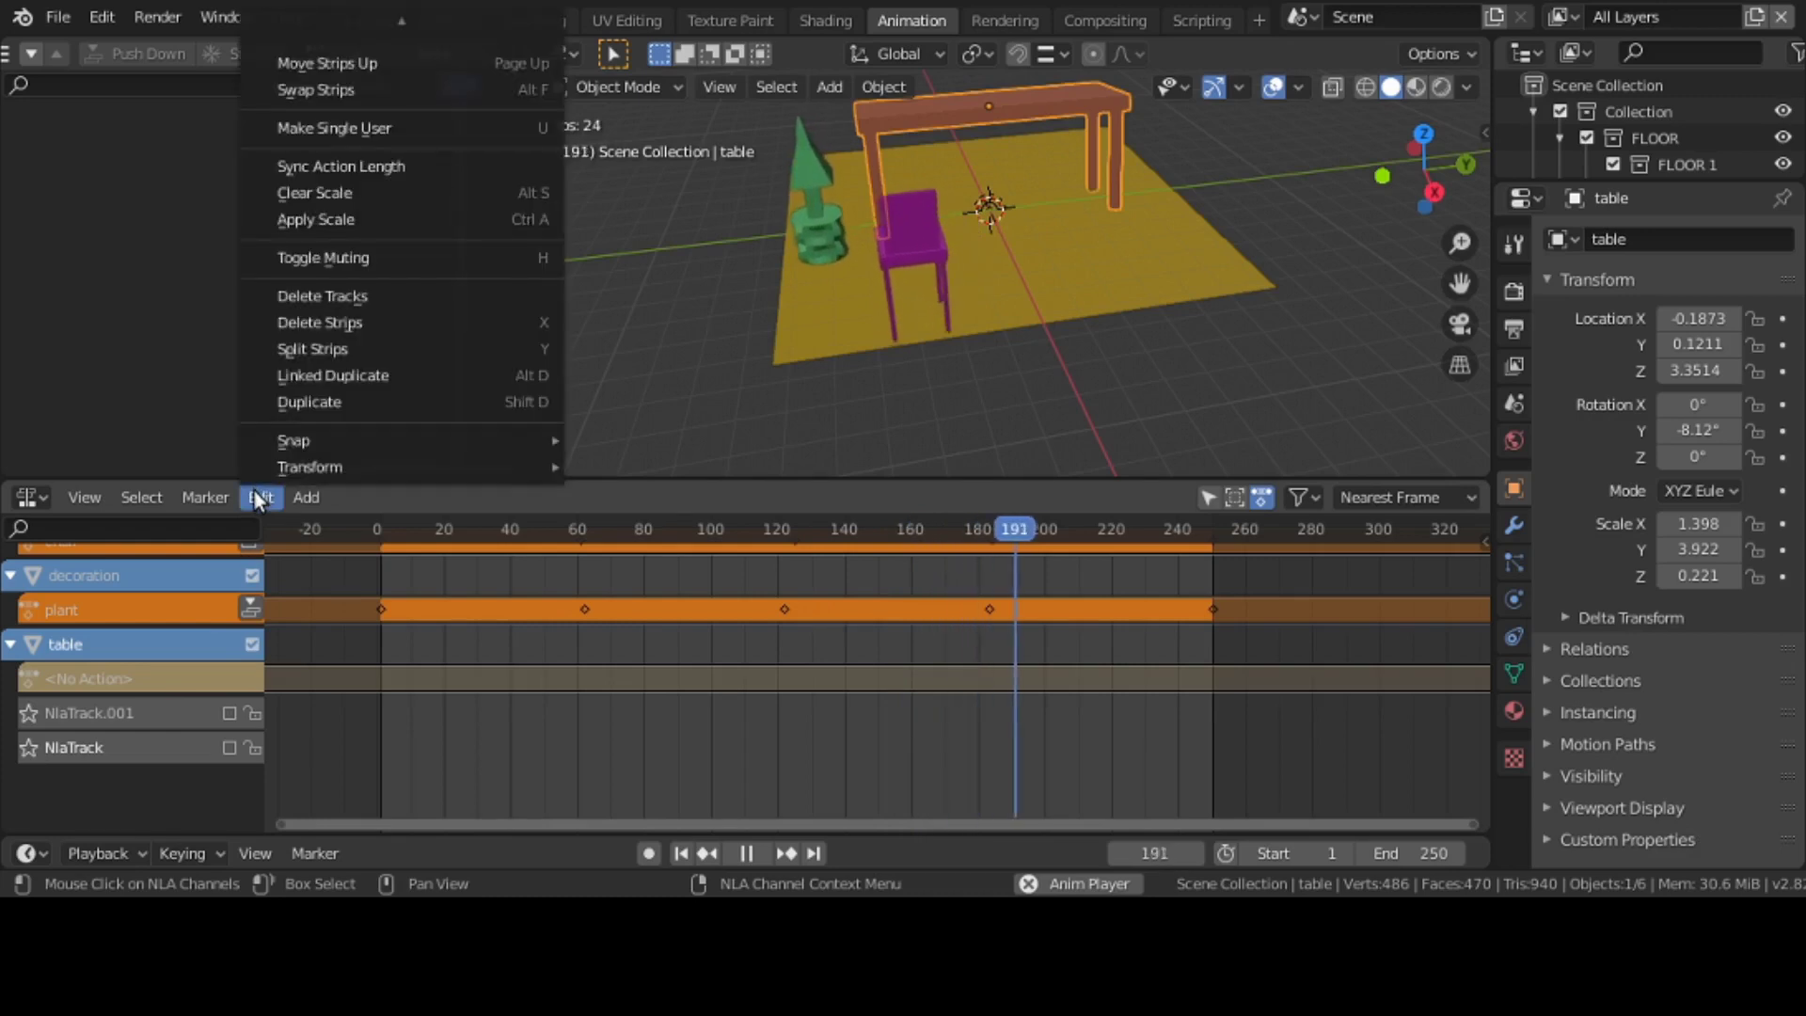
left_click(340, 297)
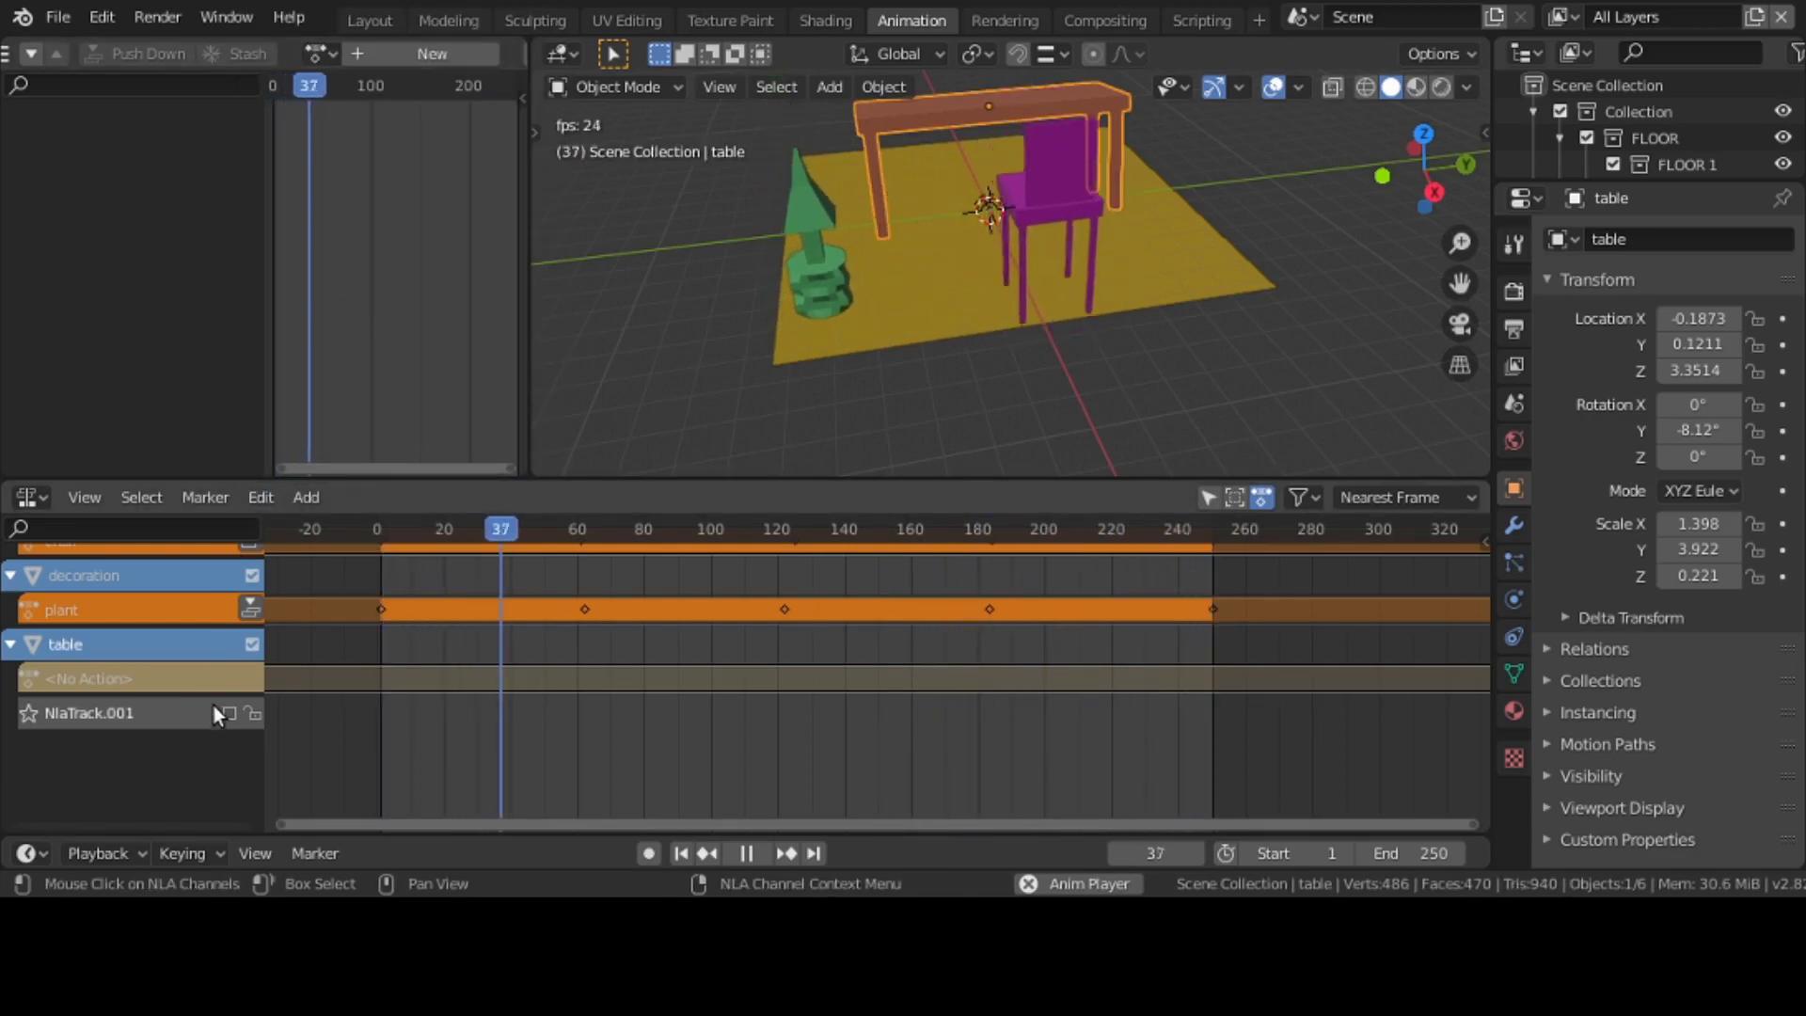
left_click(268, 503)
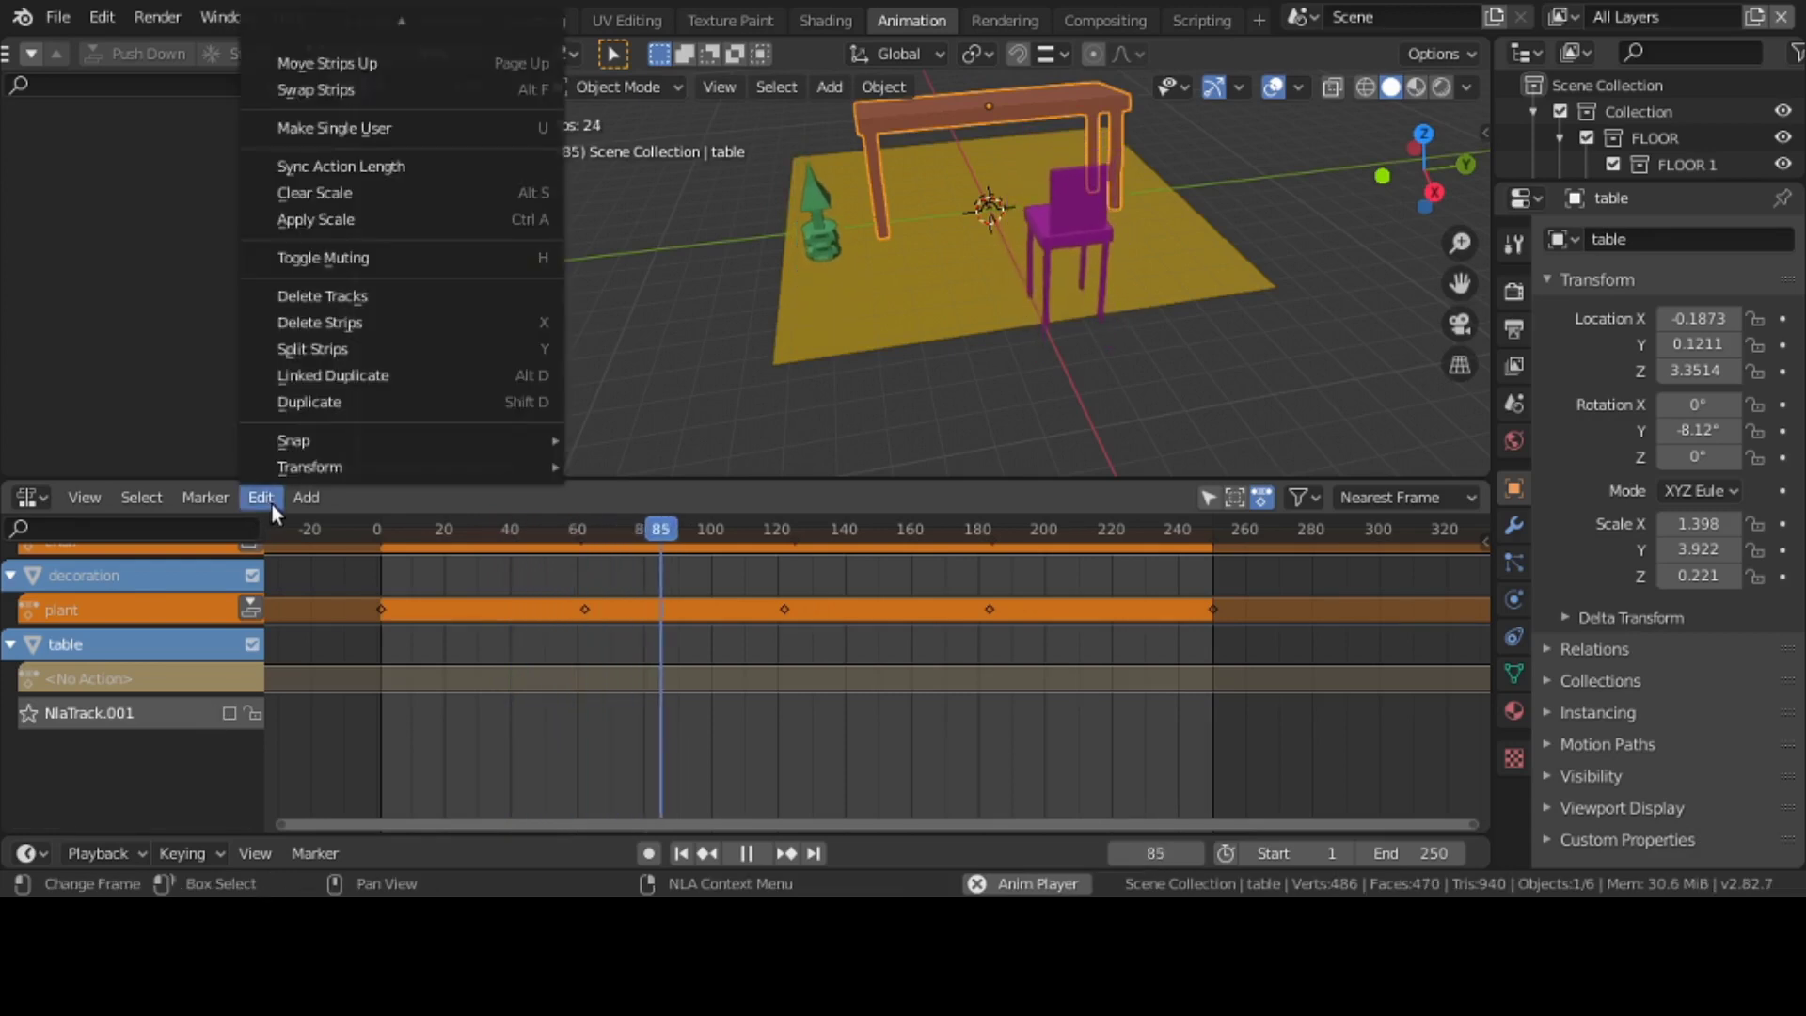
left_click(329, 297)
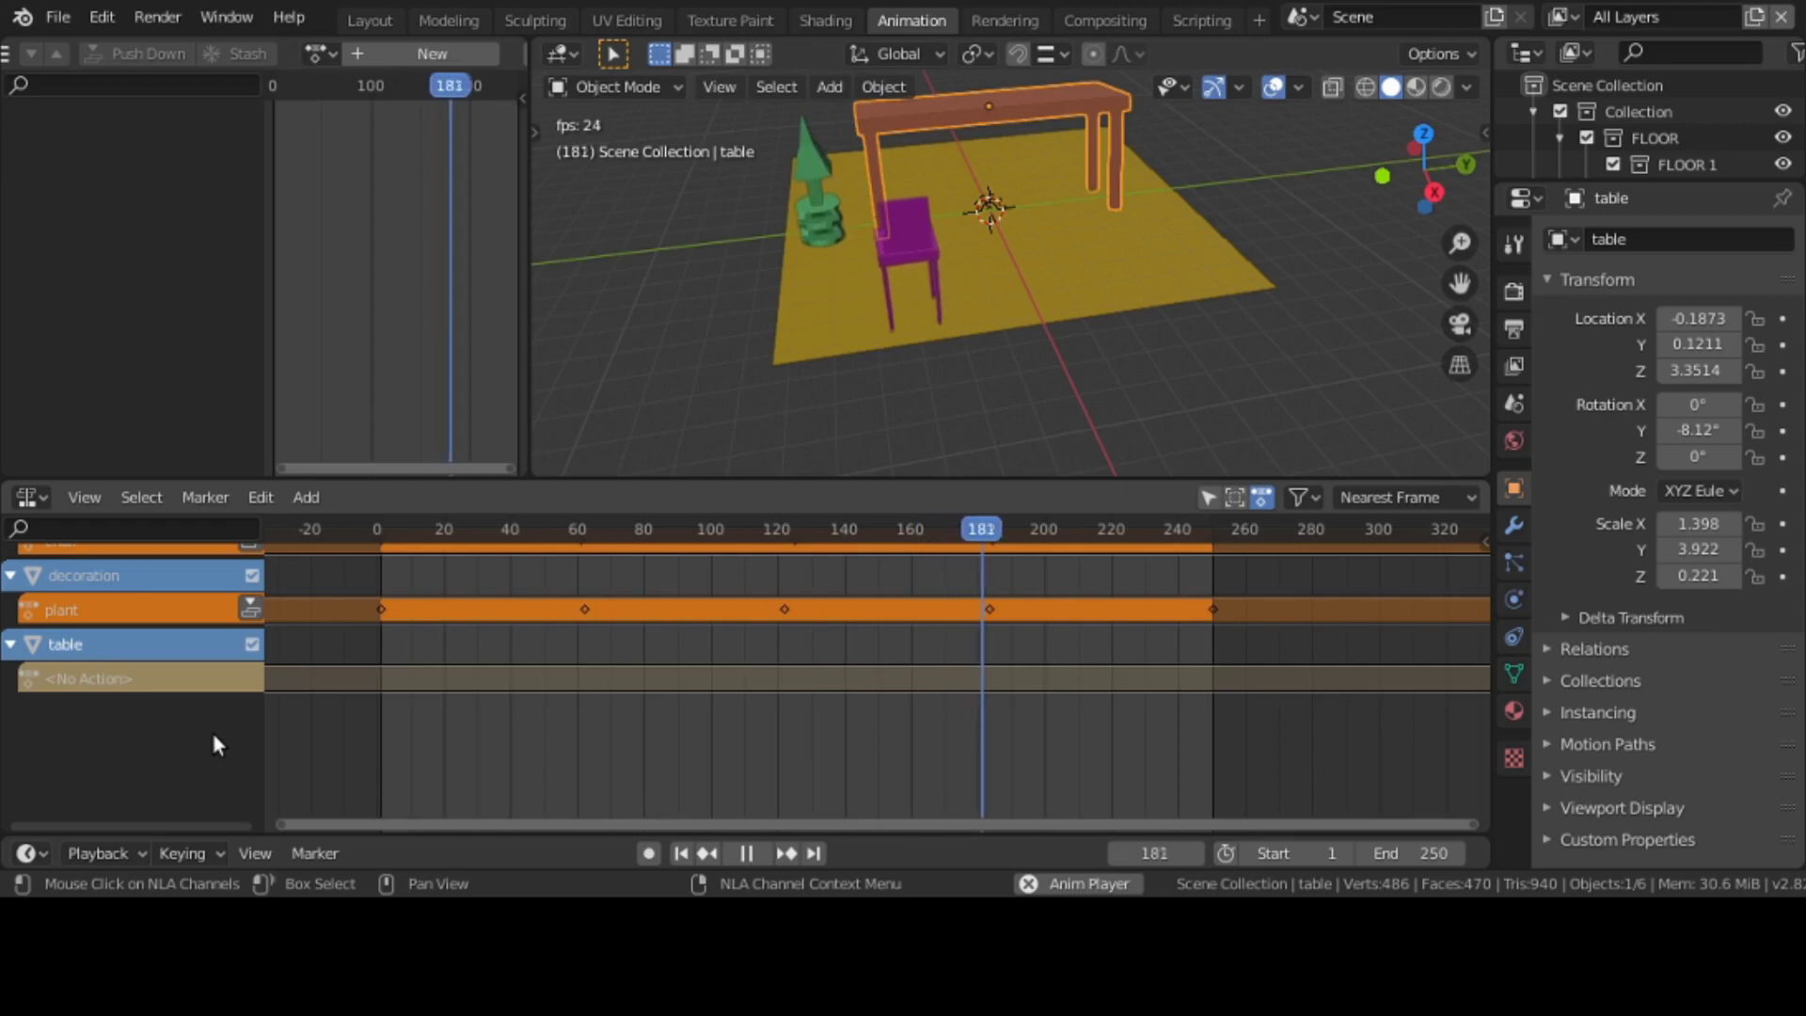
- Push the chair action down into an NLA strip and disable the chair object's NLA evaluation
scroll(211, 730, "up", 2)
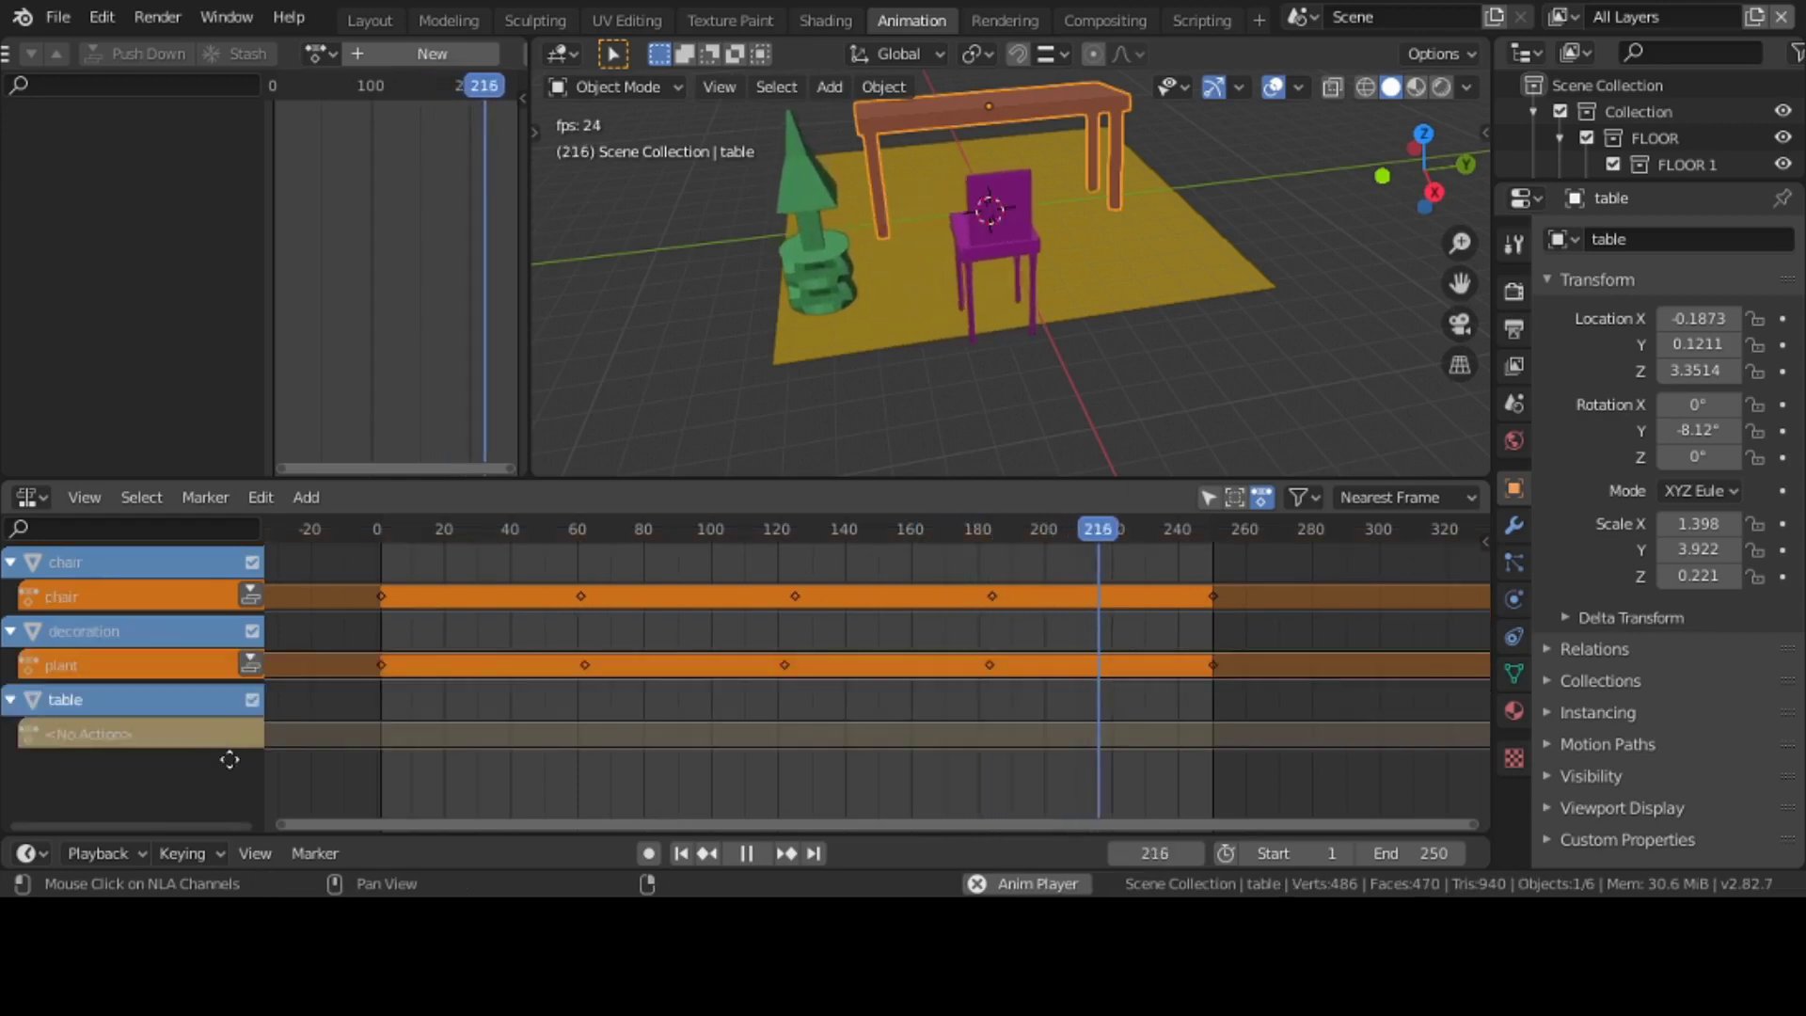
left_click(257, 600)
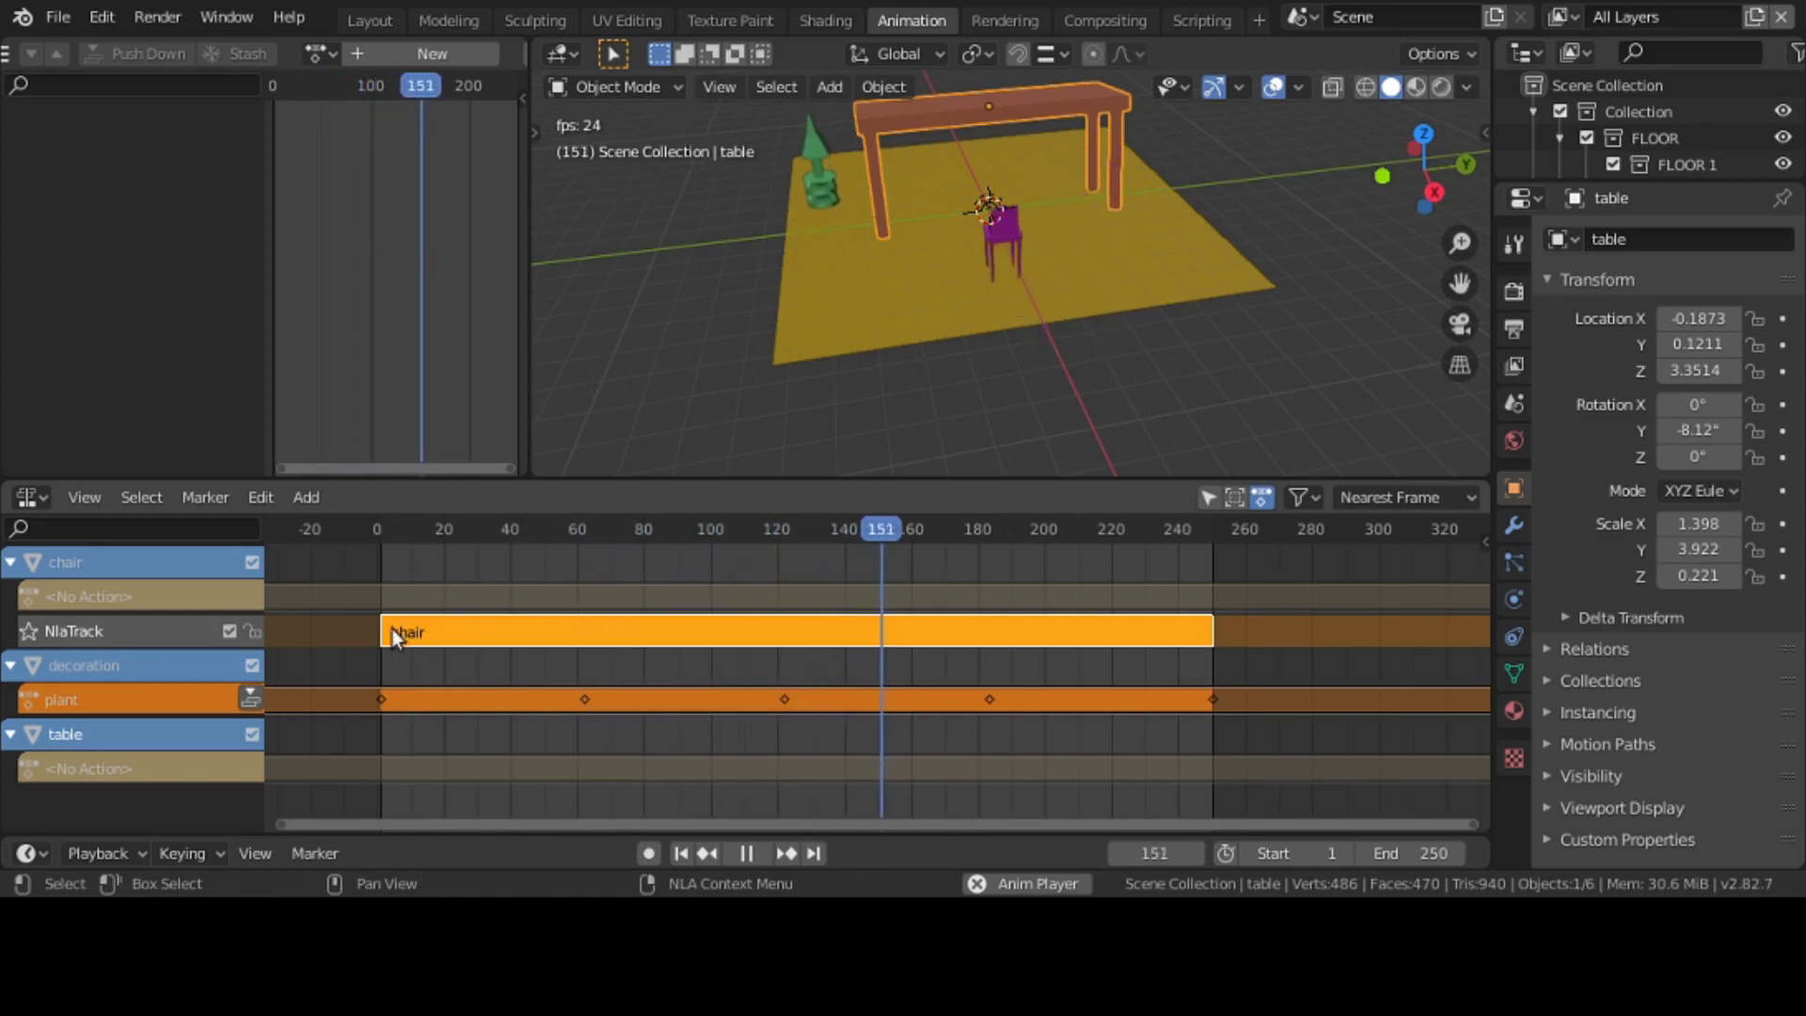
left_click(250, 563)
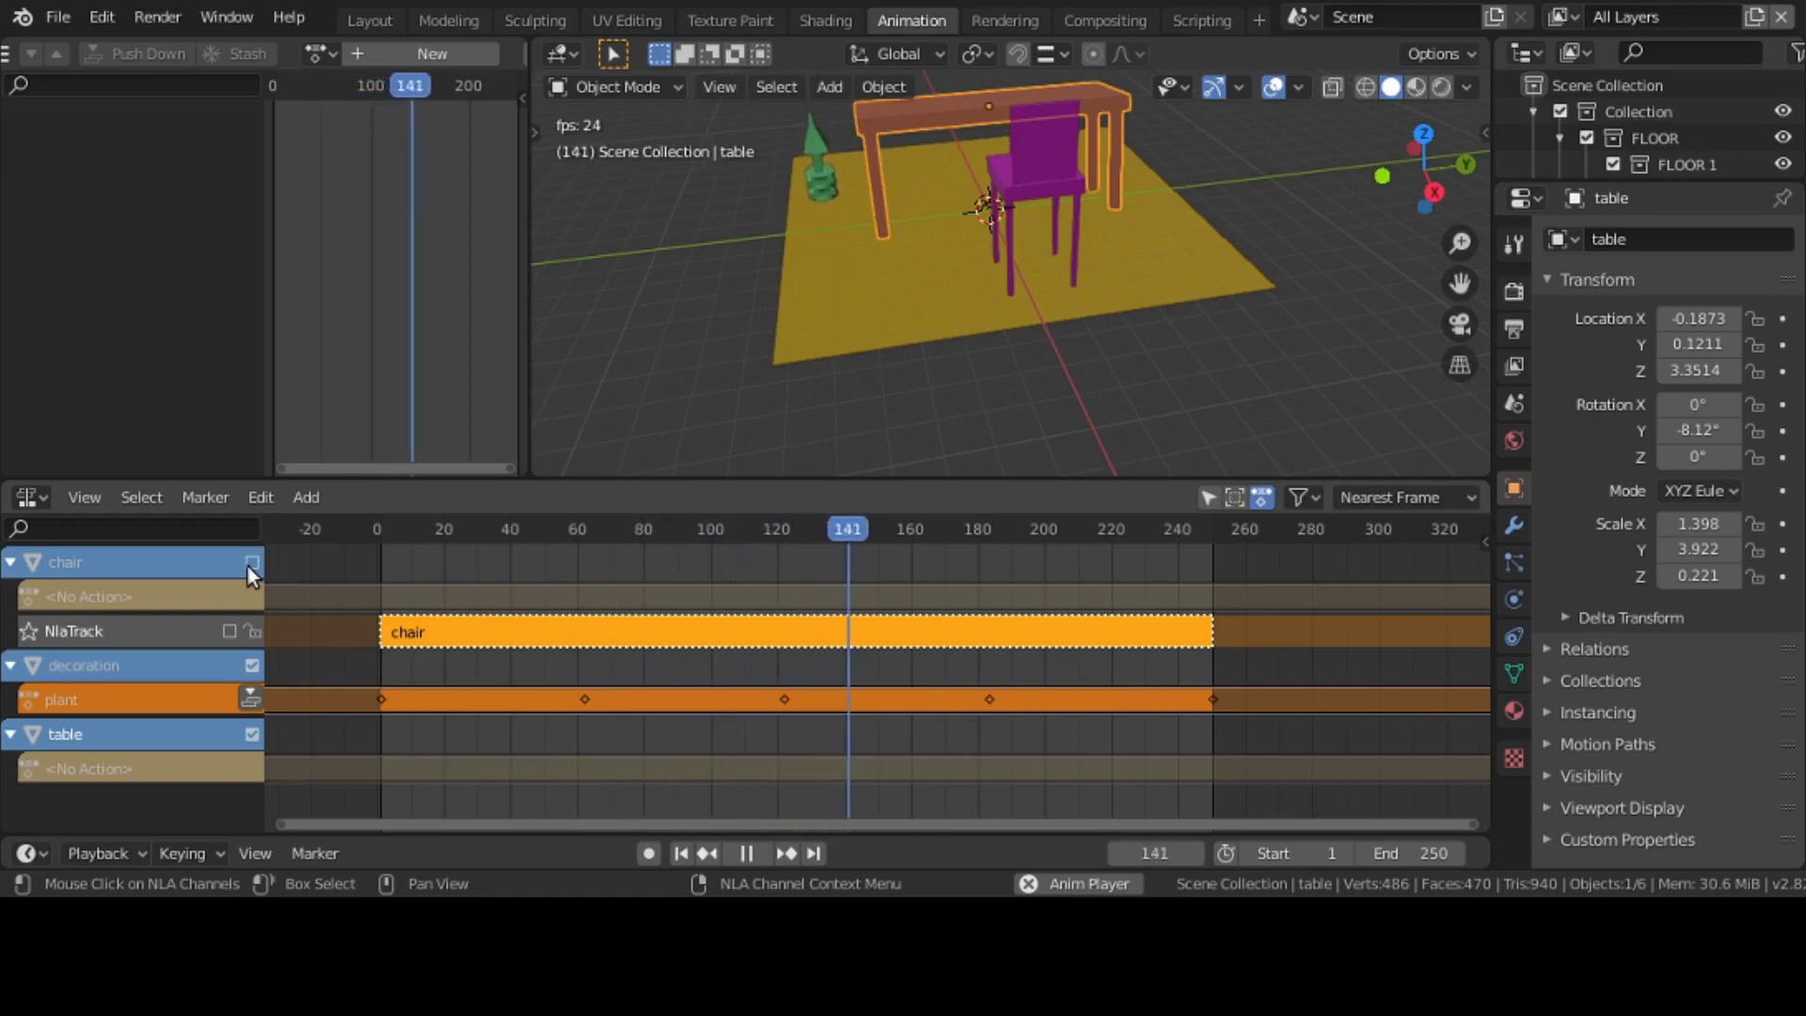
- Push the decoration's plant action down into an NLA strip and disable the decoration object's NLA evaluation
left_click(196, 662)
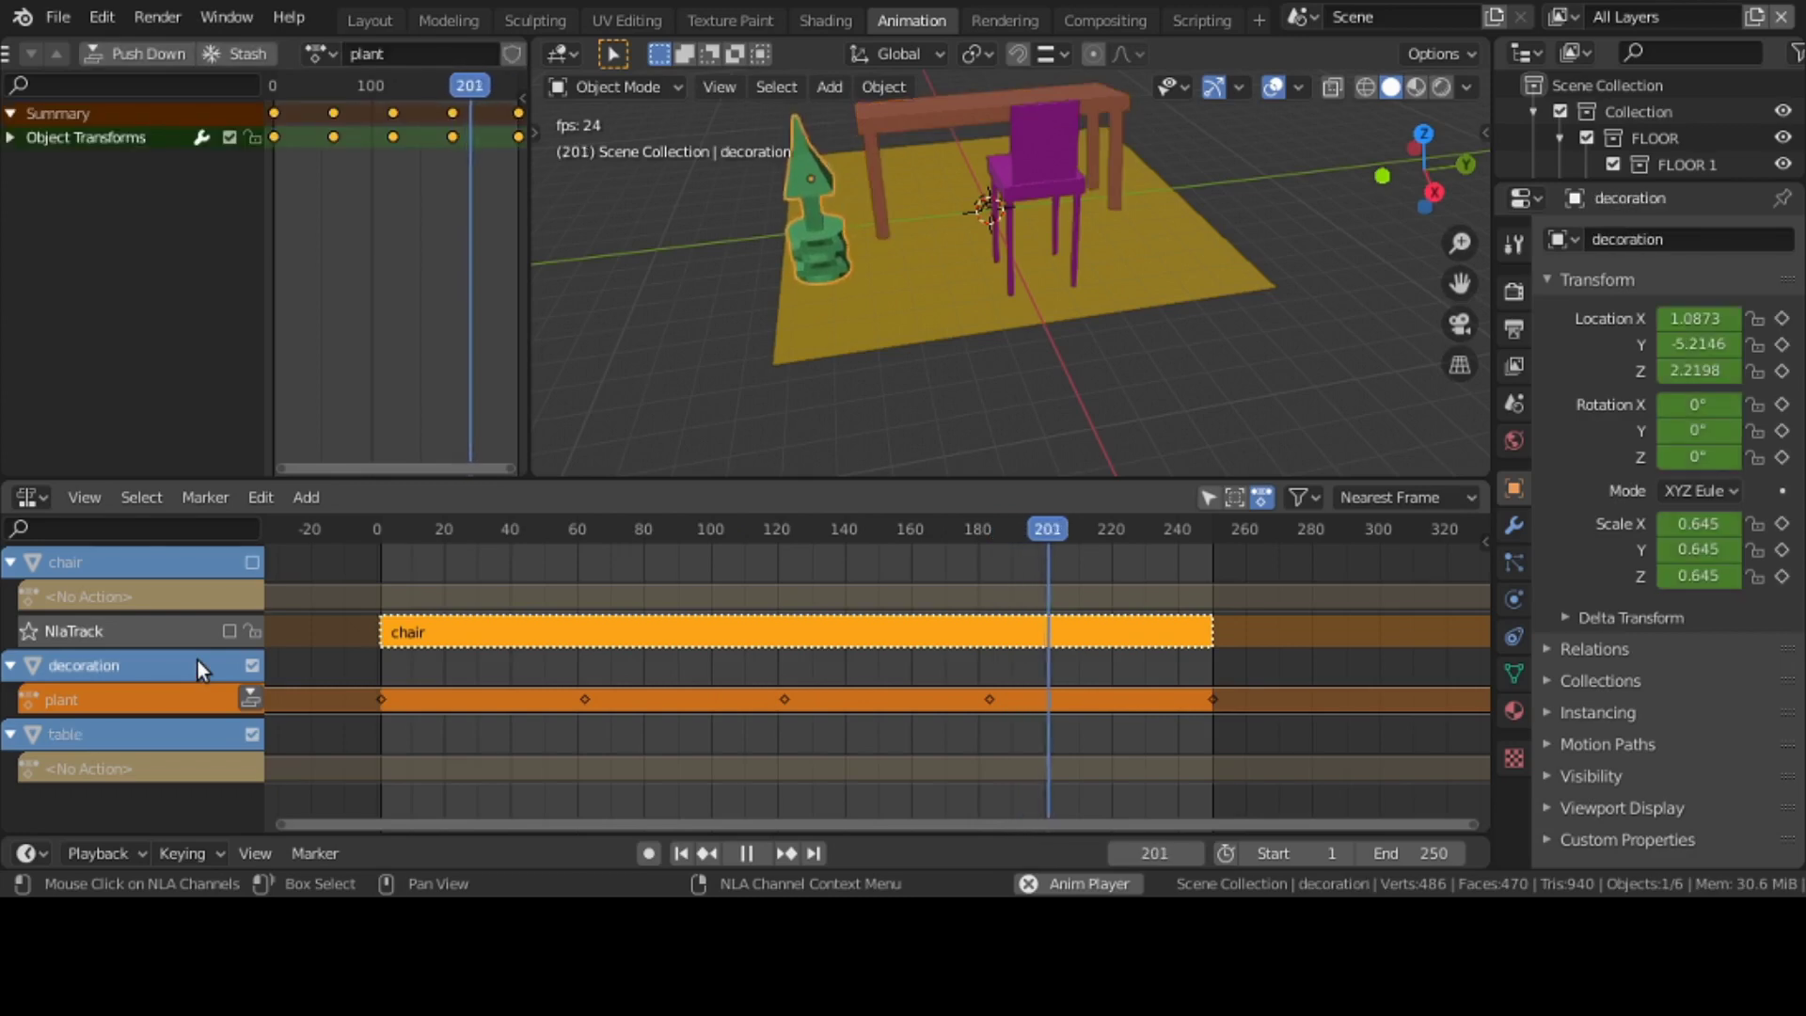
left_click(250, 700)
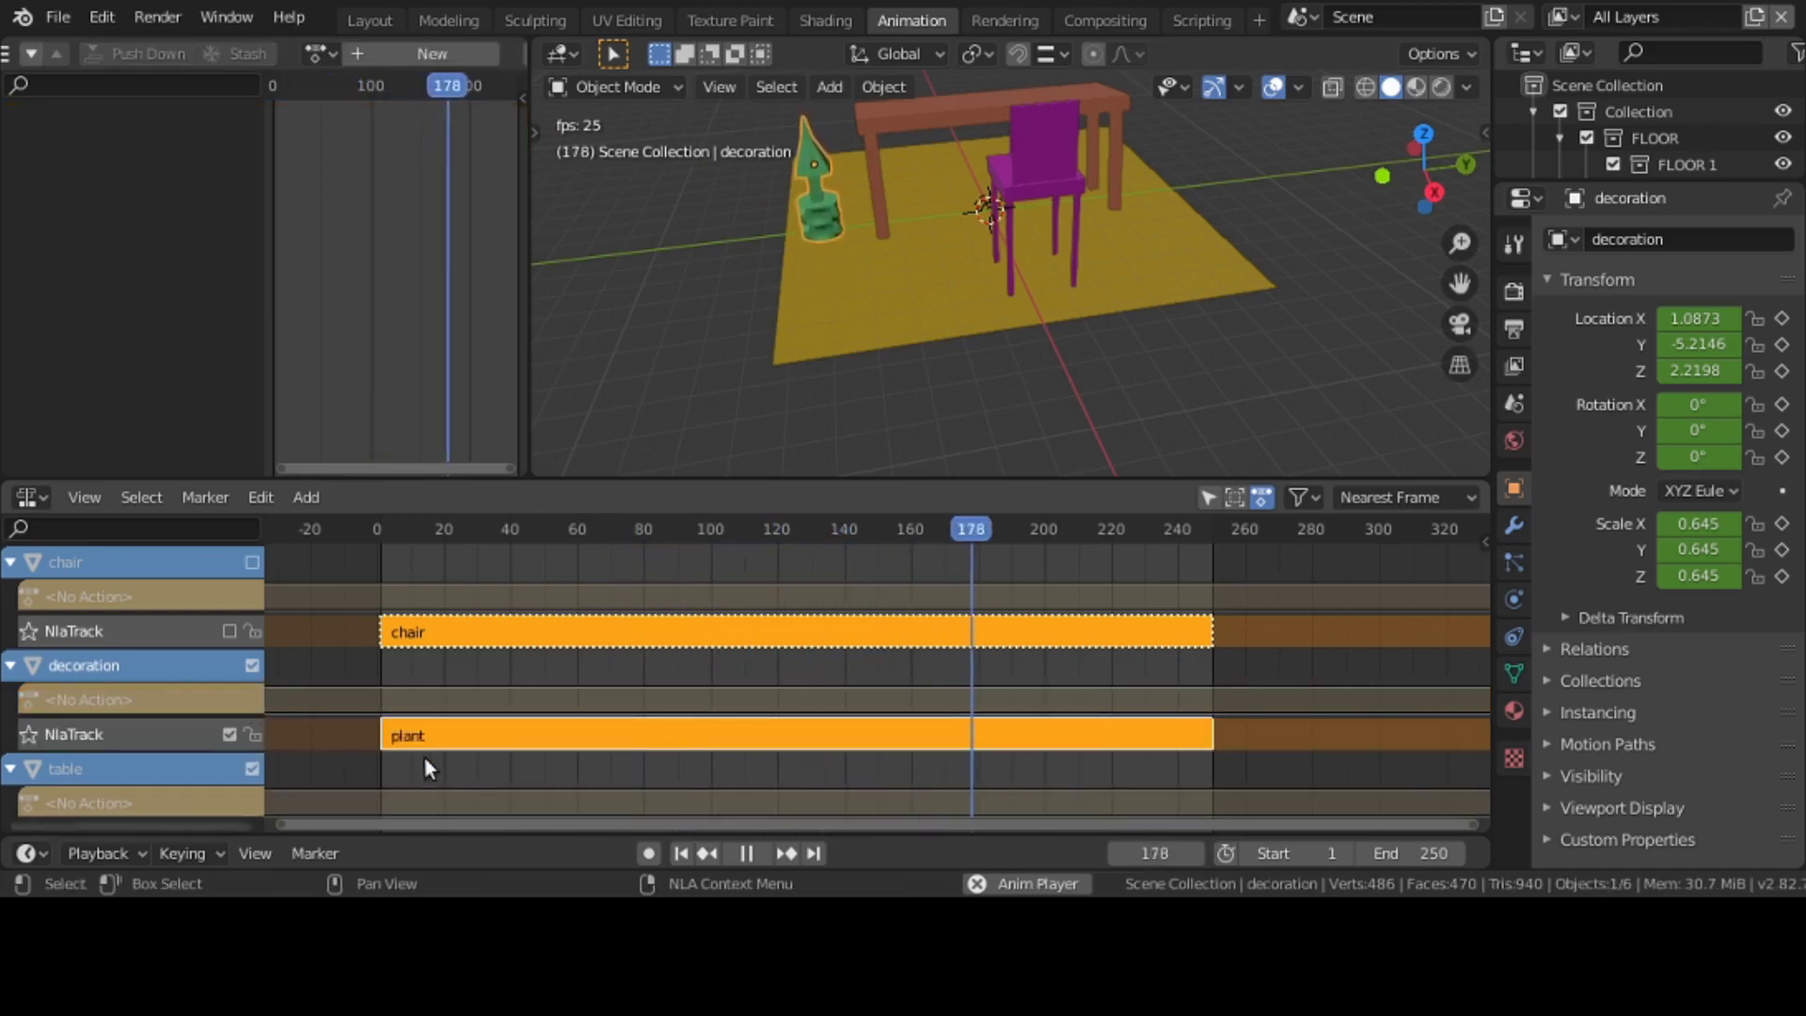
left_click(252, 665)
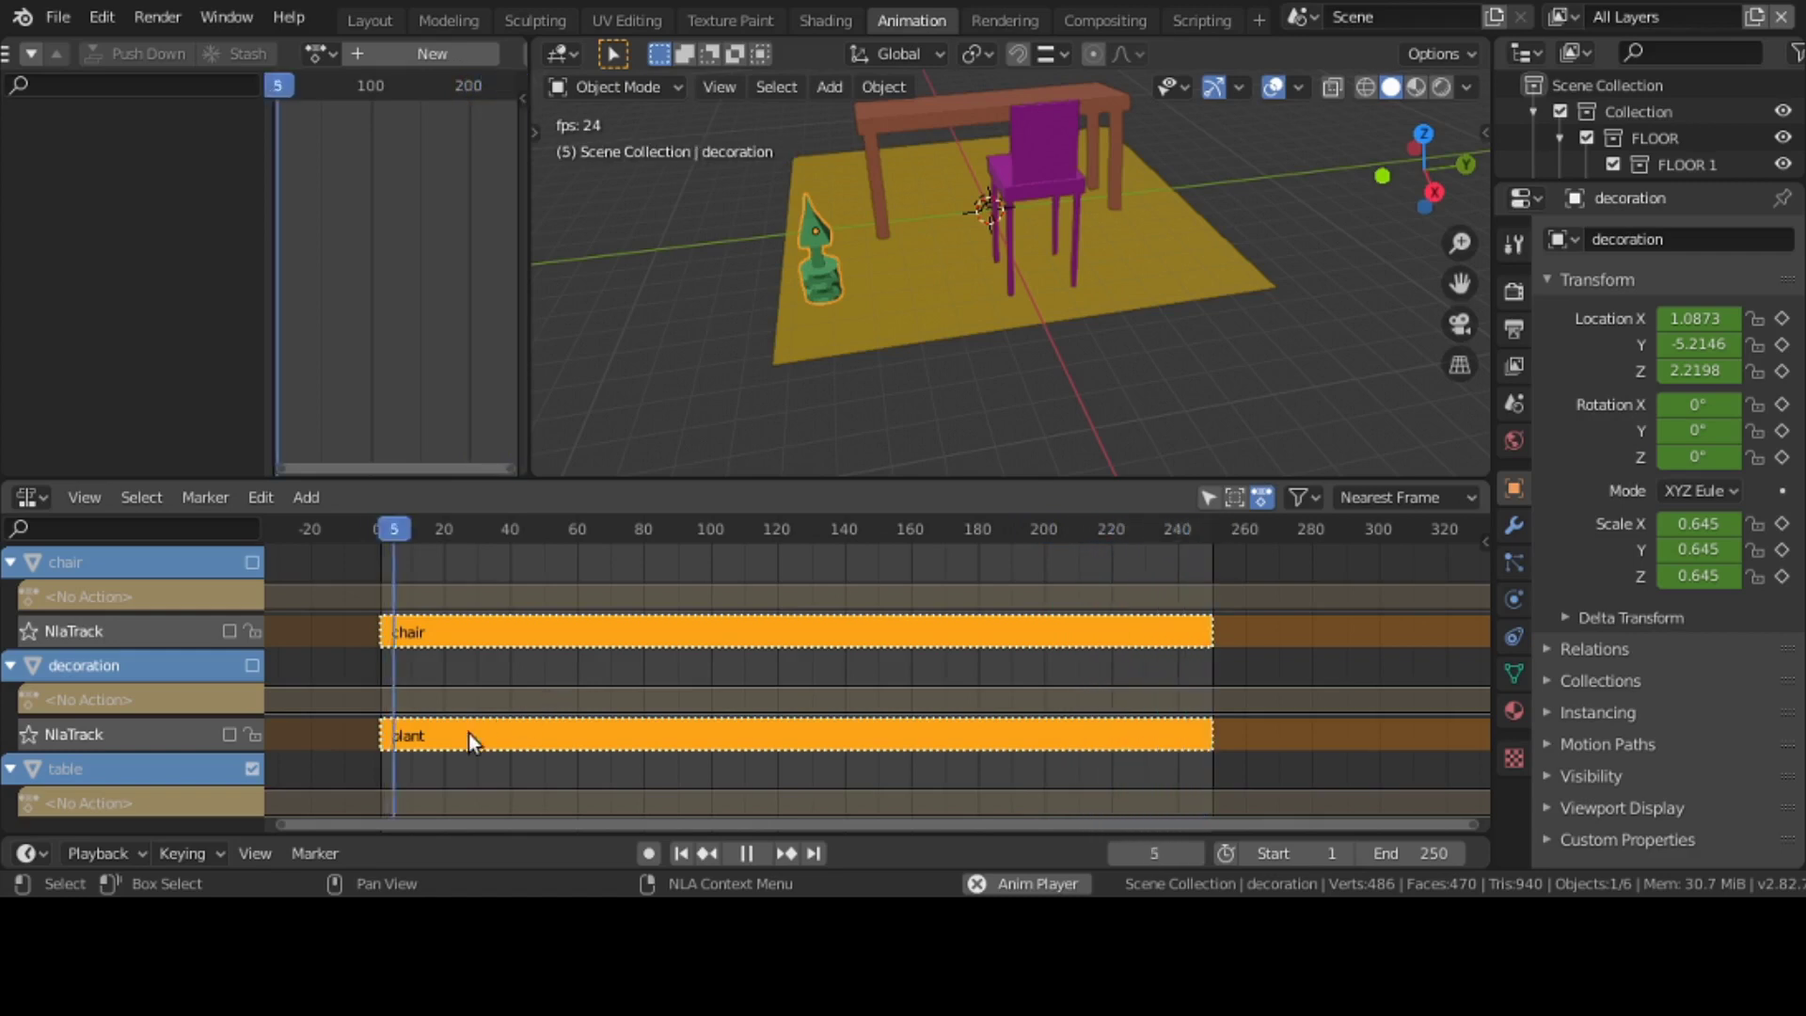
- Select the table object and add an action strip that uses the table action
left_click(179, 764)
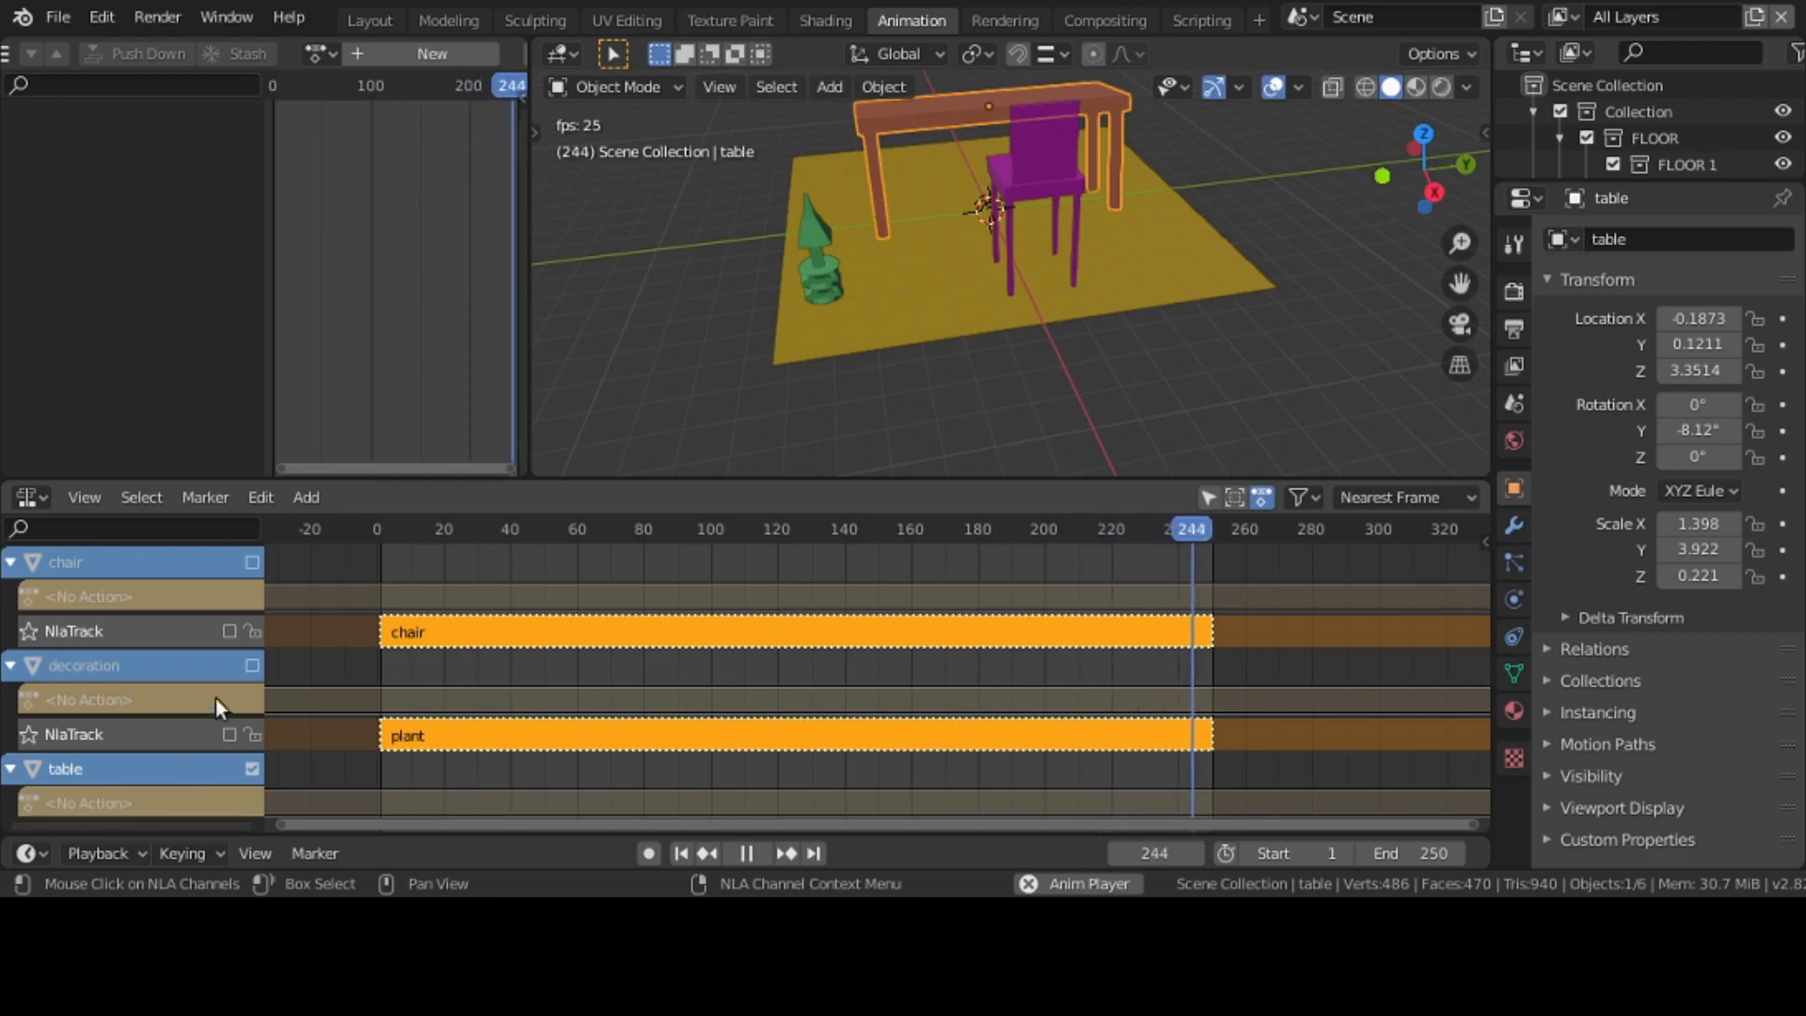
left_click(304, 497)
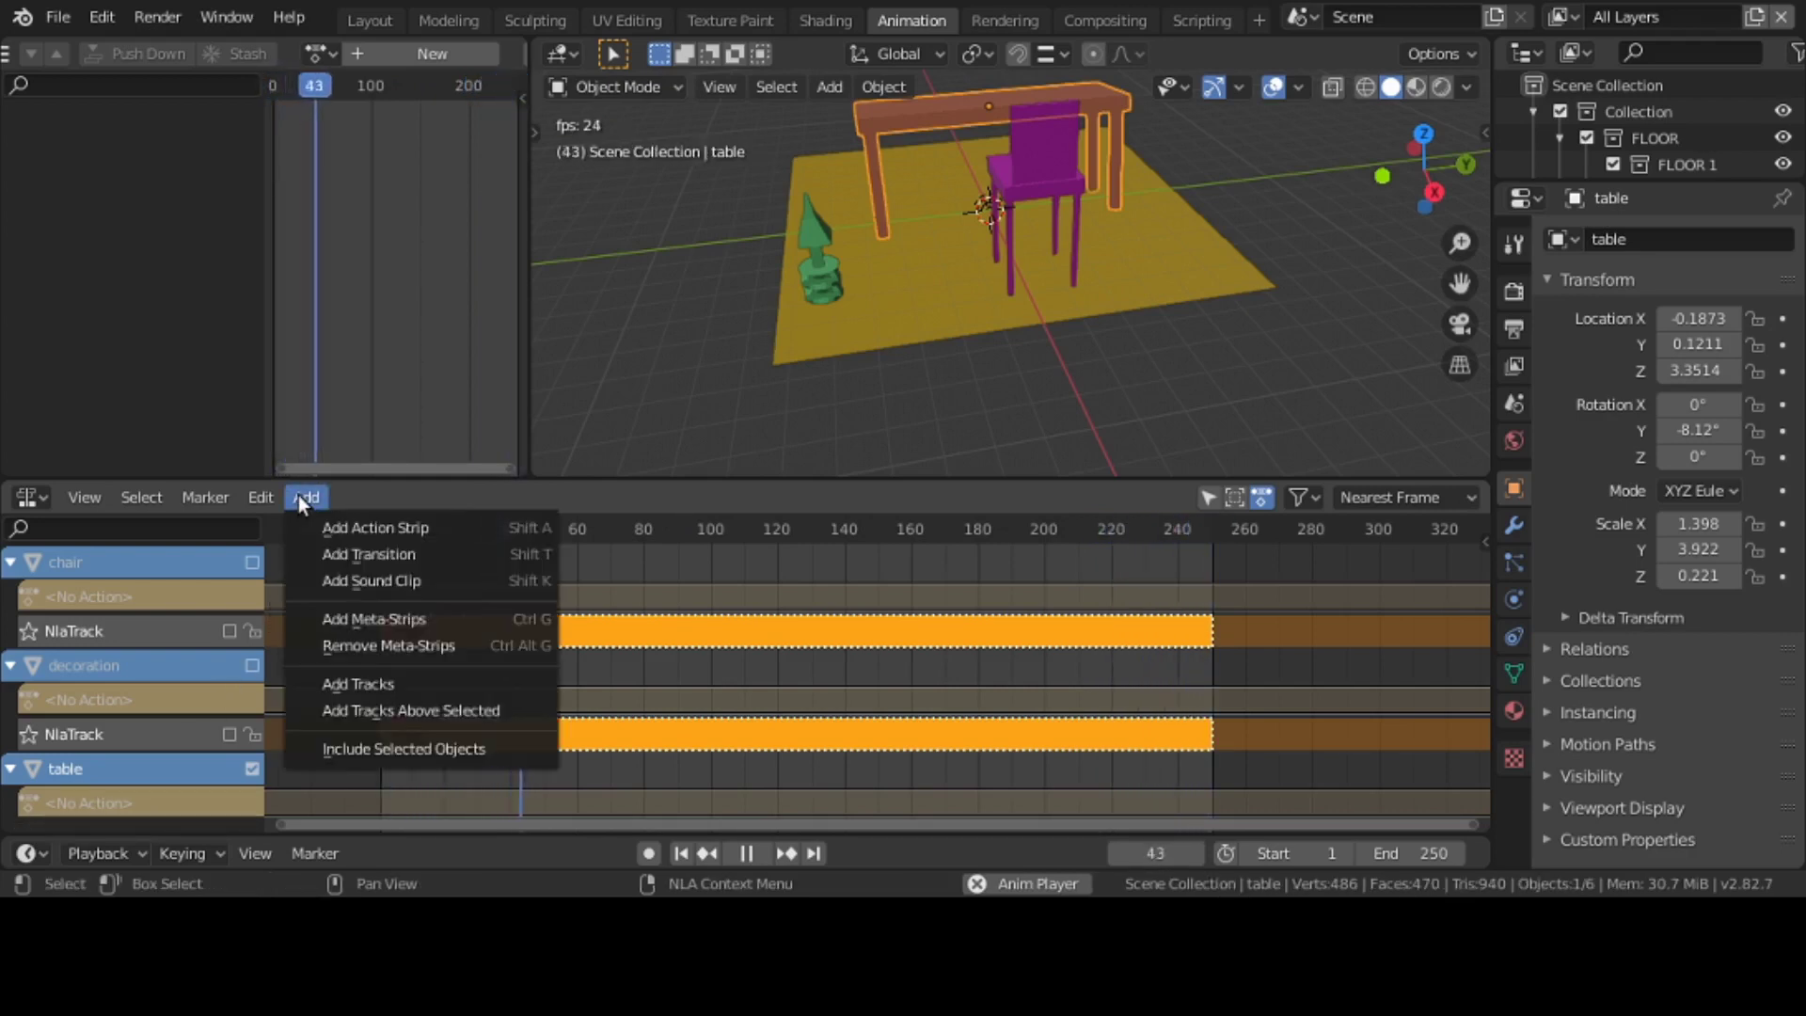
left_click(344, 532)
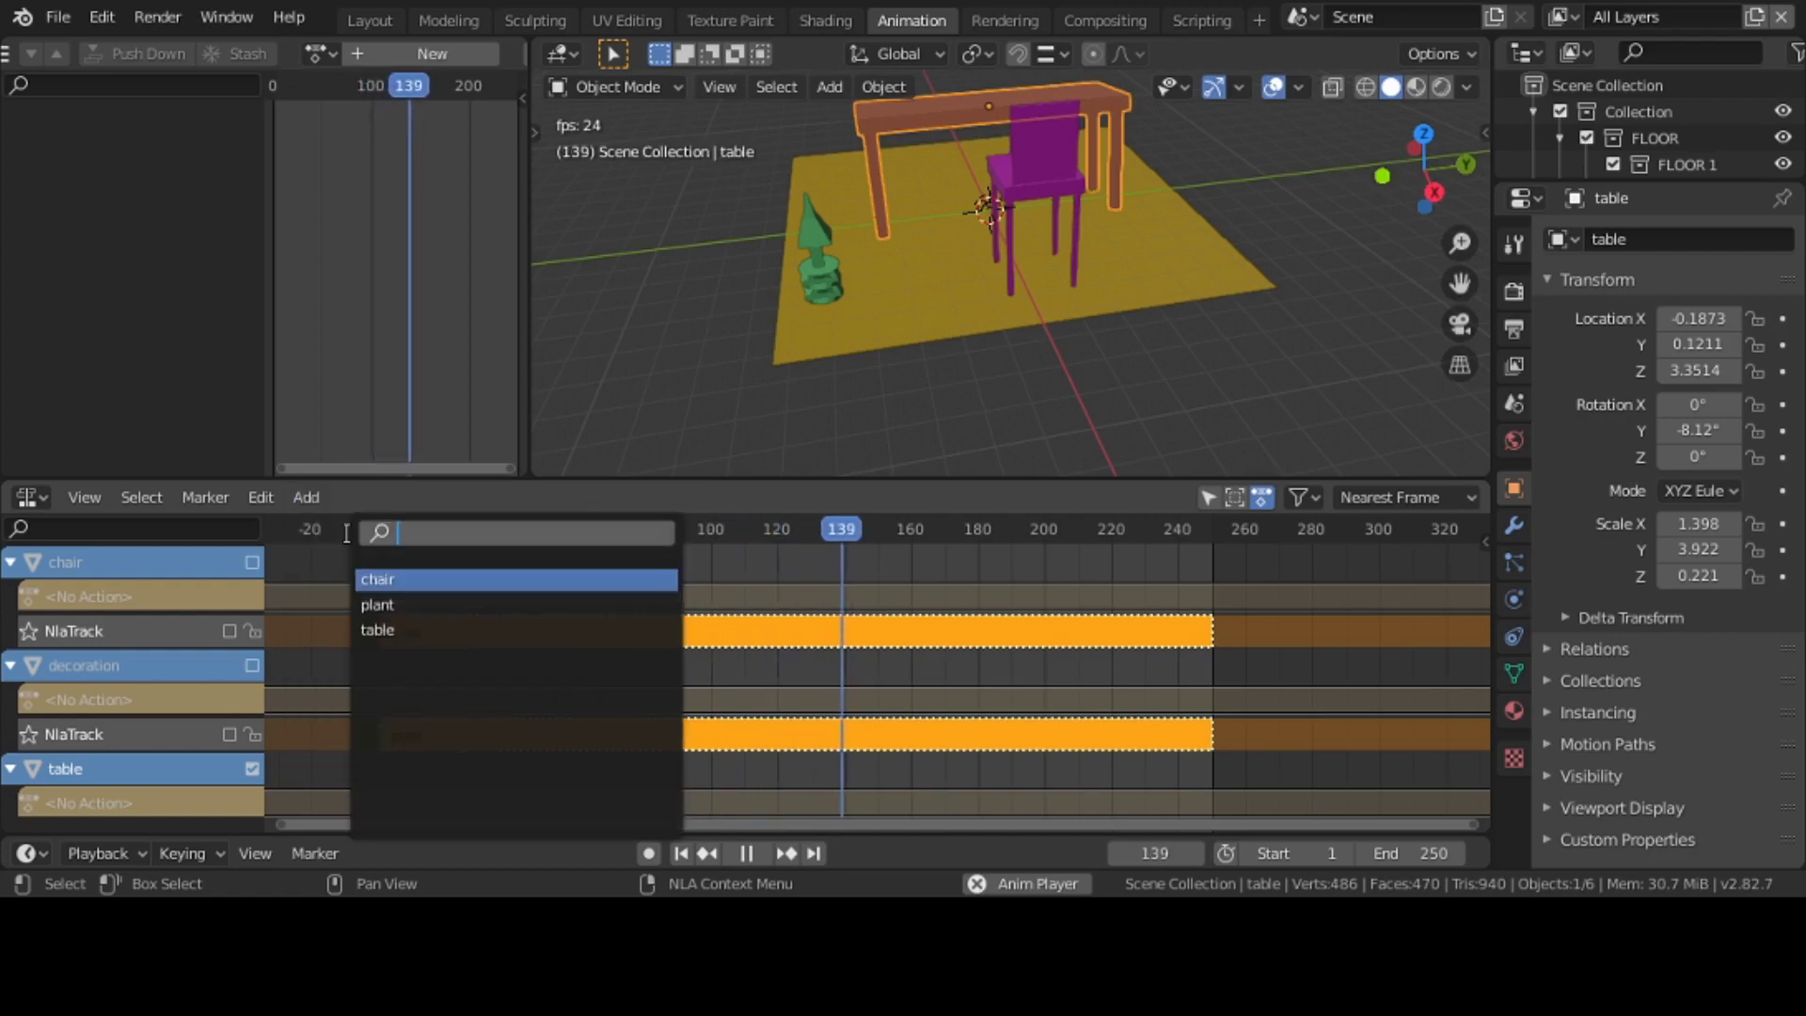
left_click(387, 631)
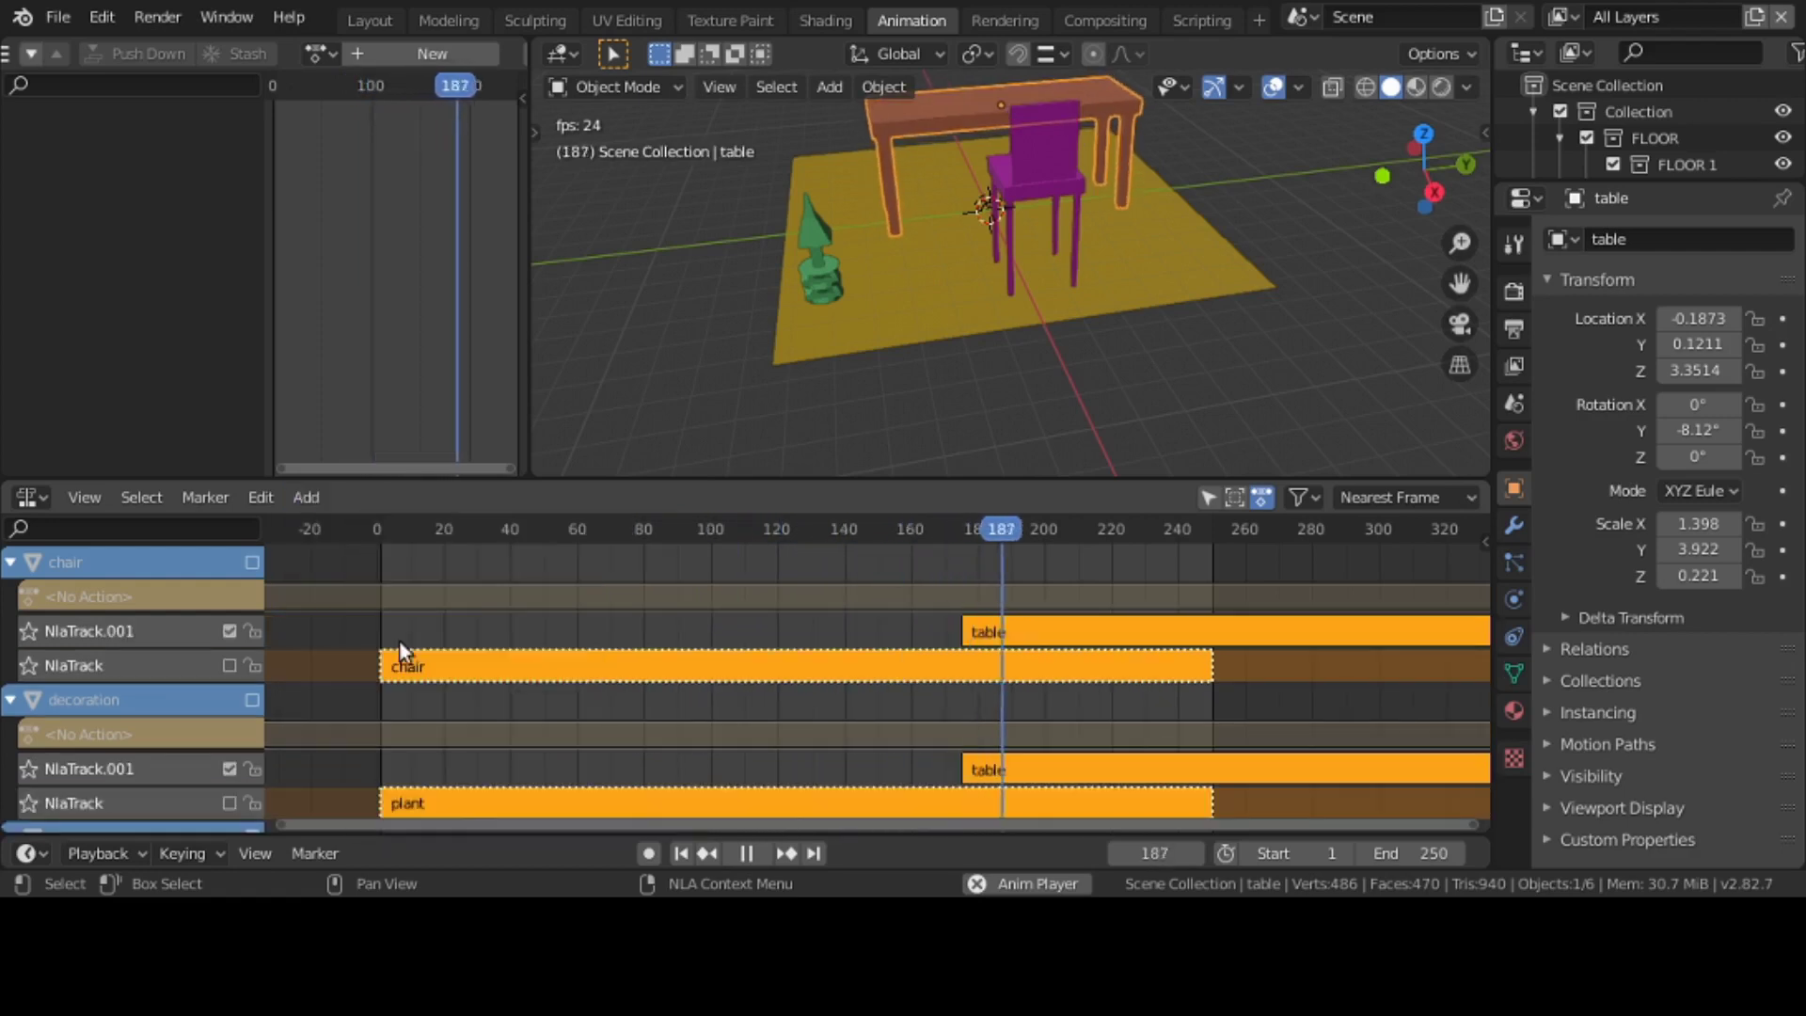
- Delete the stray table strips from the NlaTrack.001 tracks of the chair and decoration objects
middle_click_drag(672, 675, 557, 642)
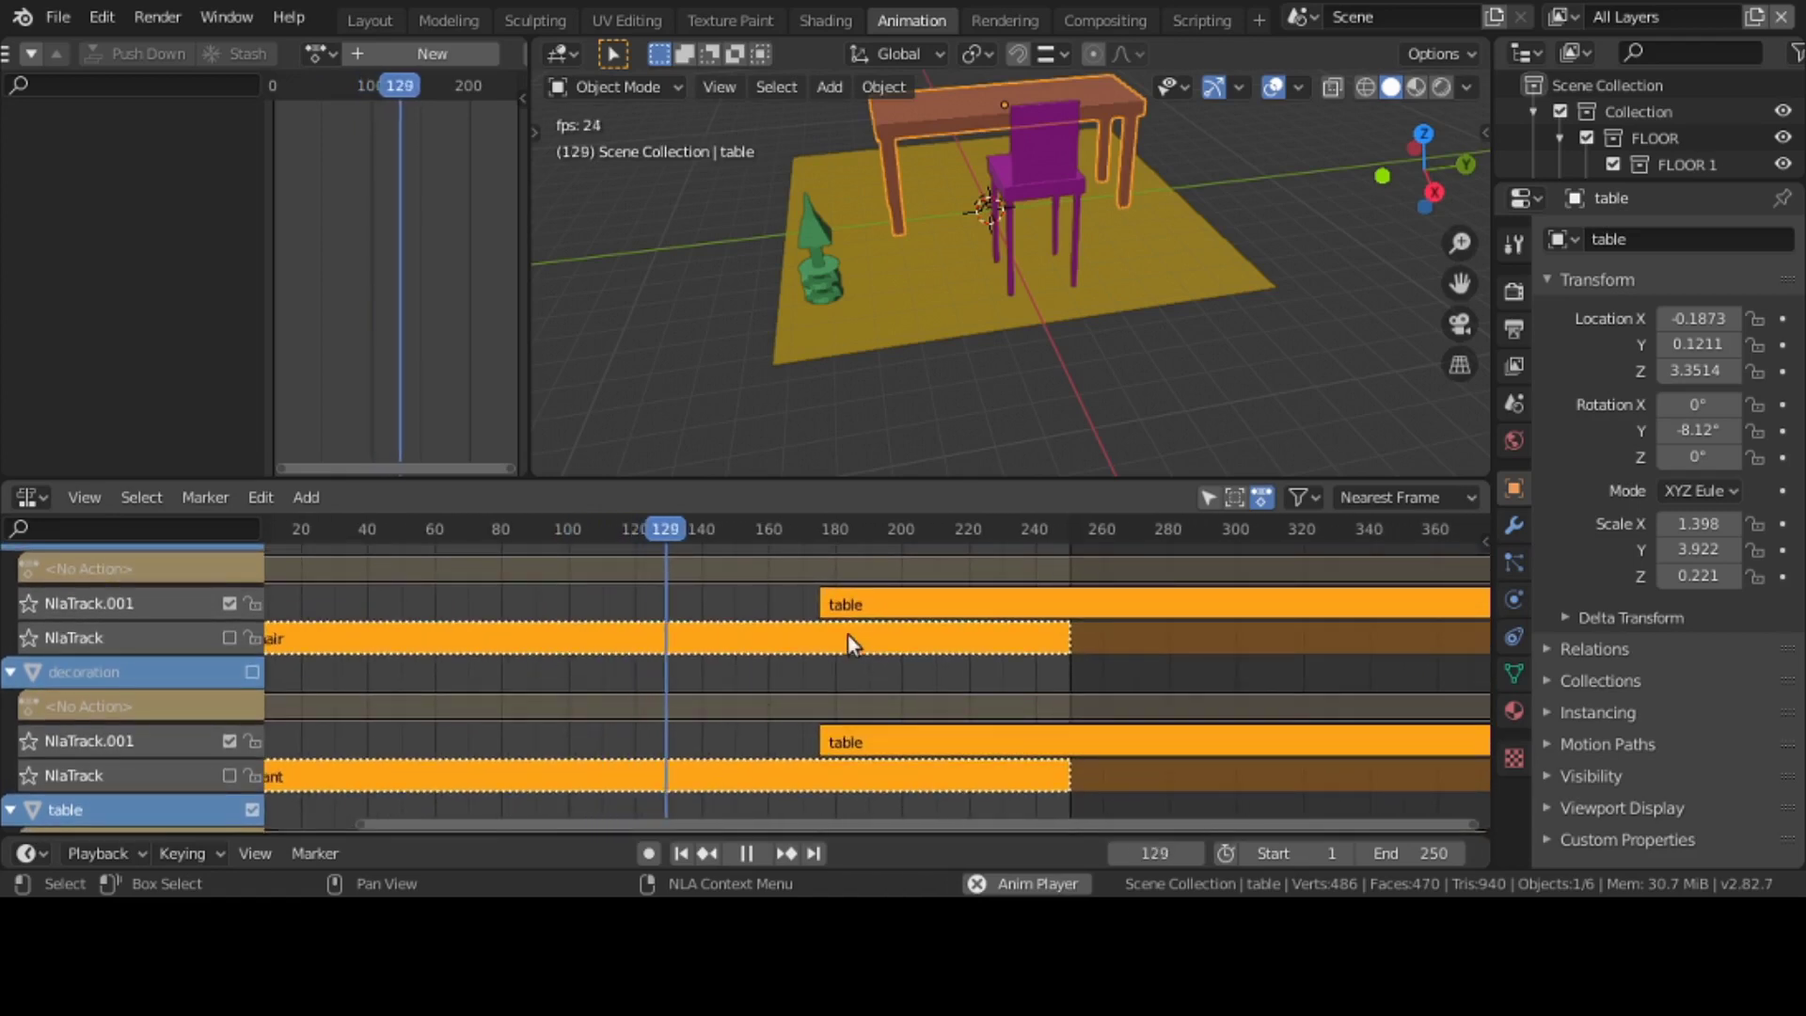
left_click(901, 607)
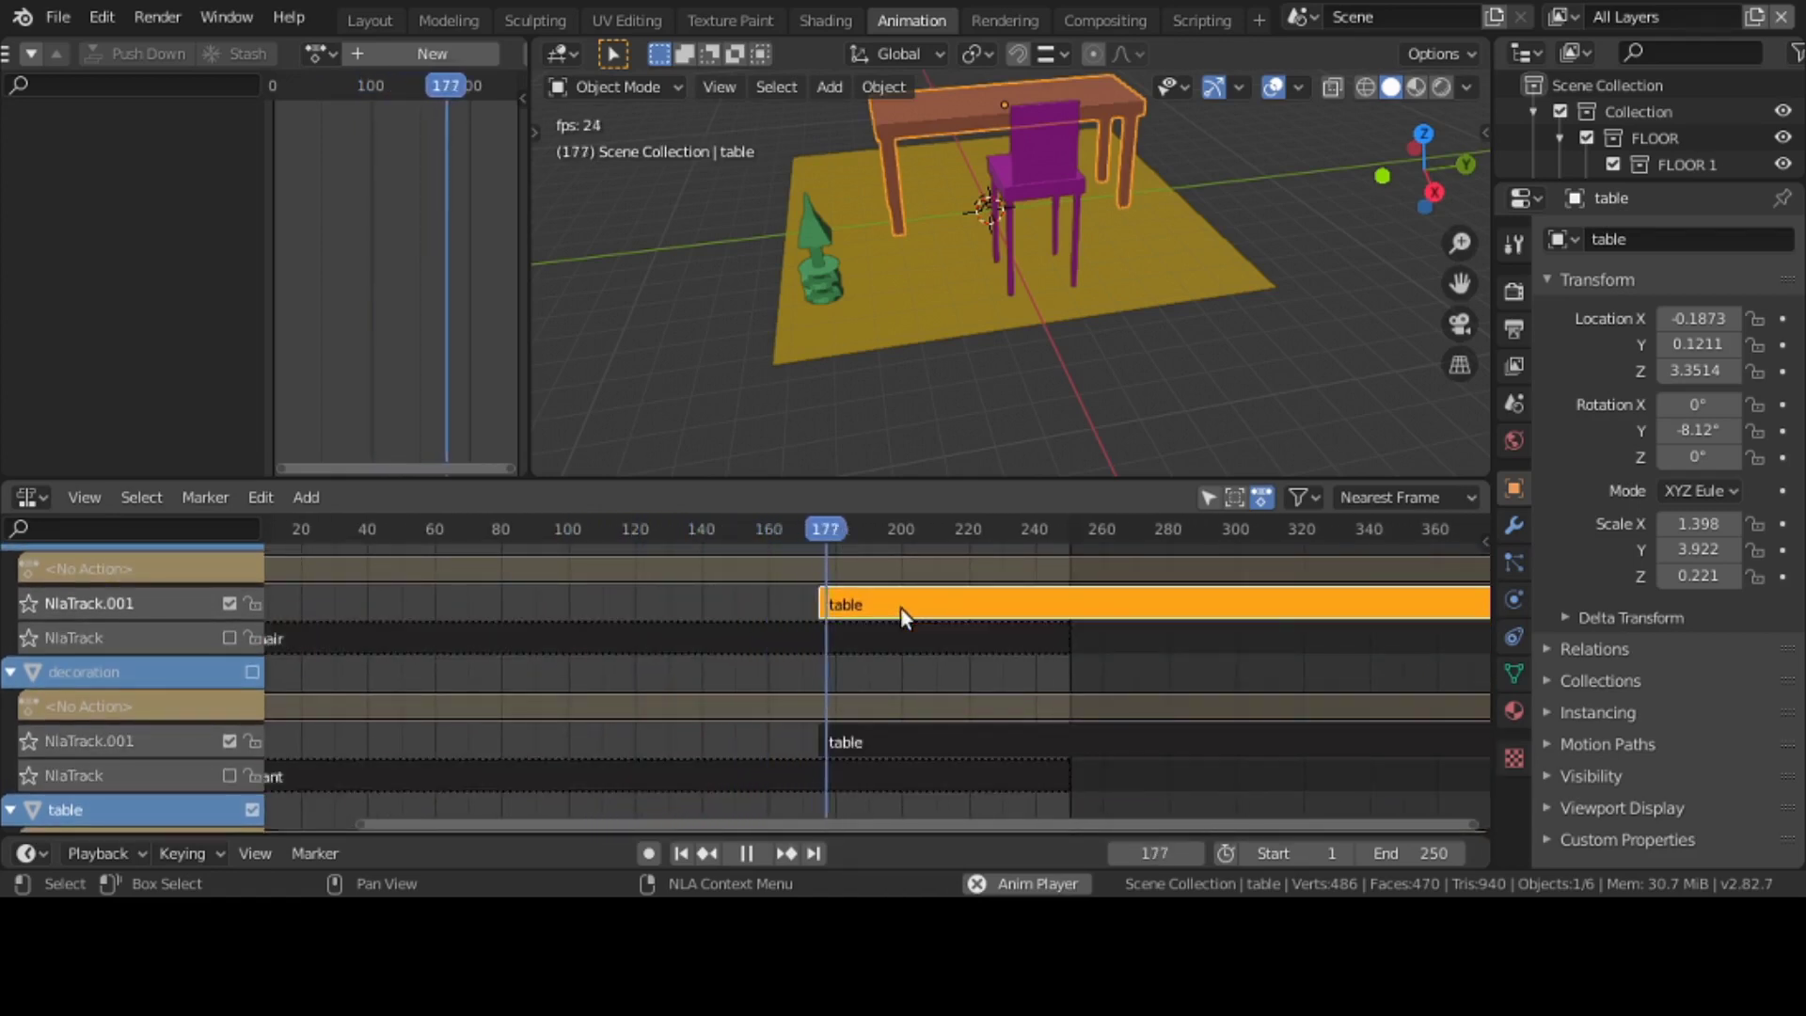
key("x")
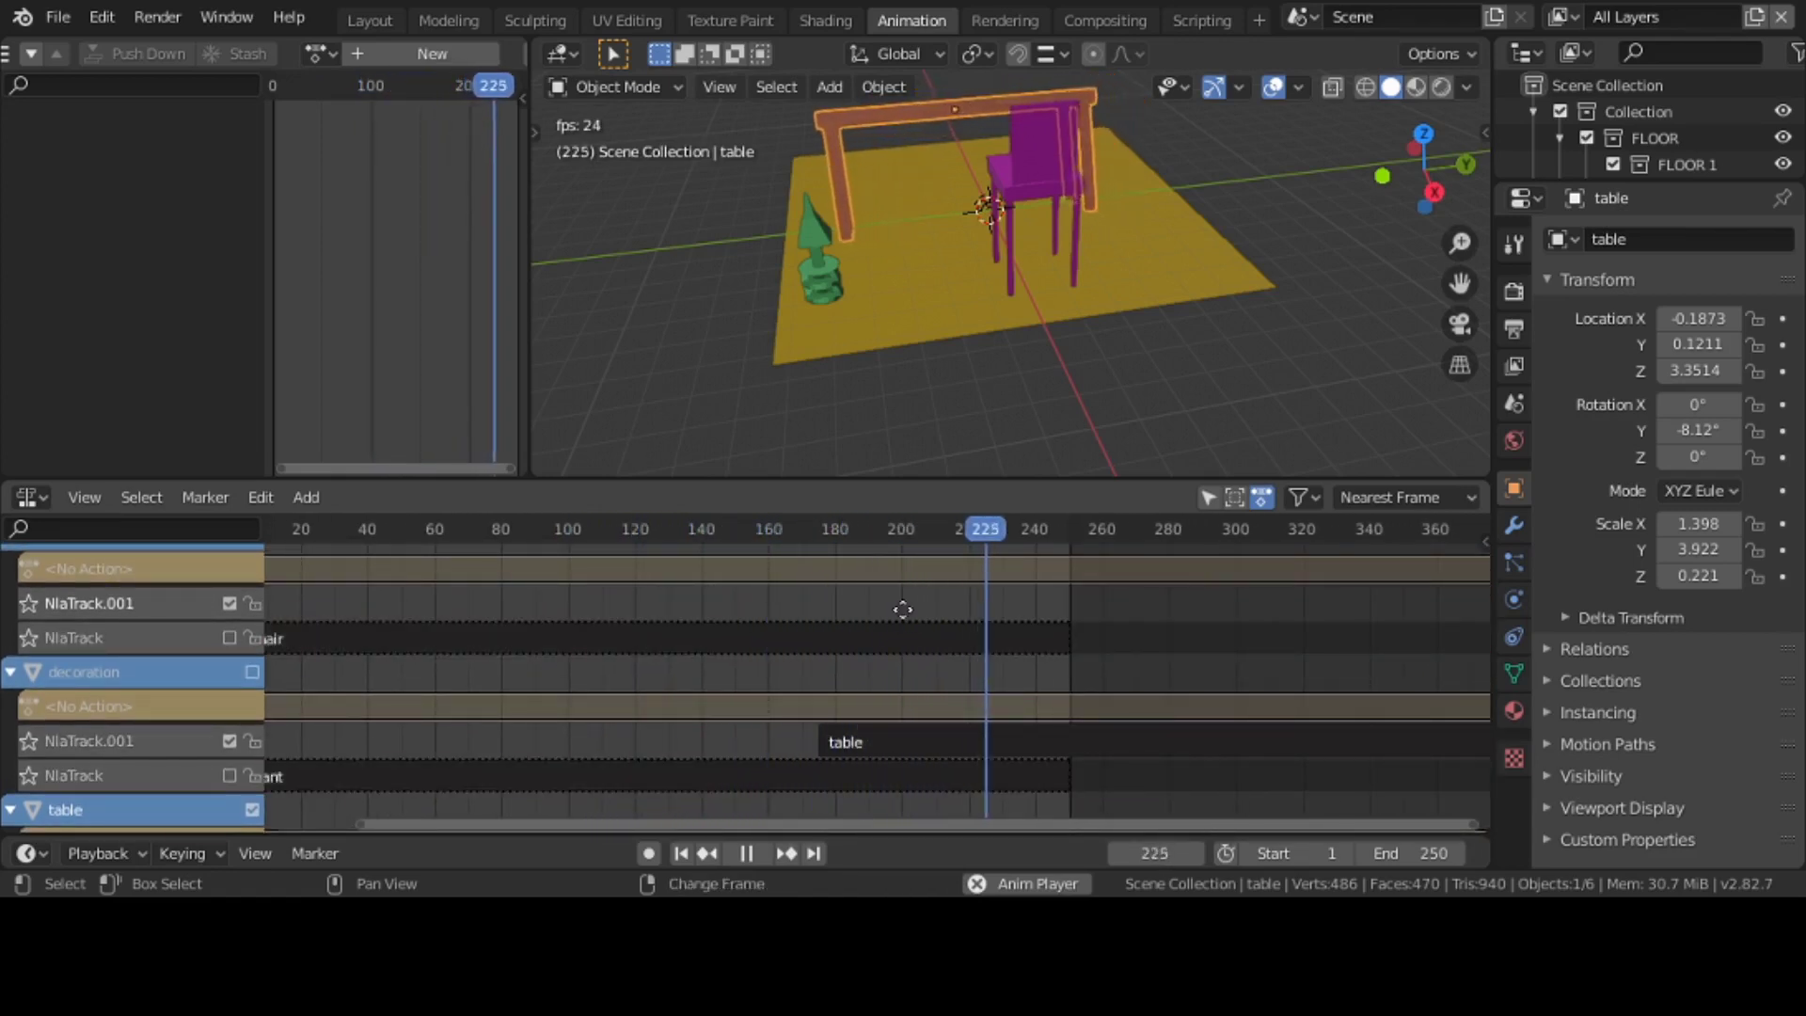
scroll(863, 786, "down", 5)
scroll(888, 683, "up", 4)
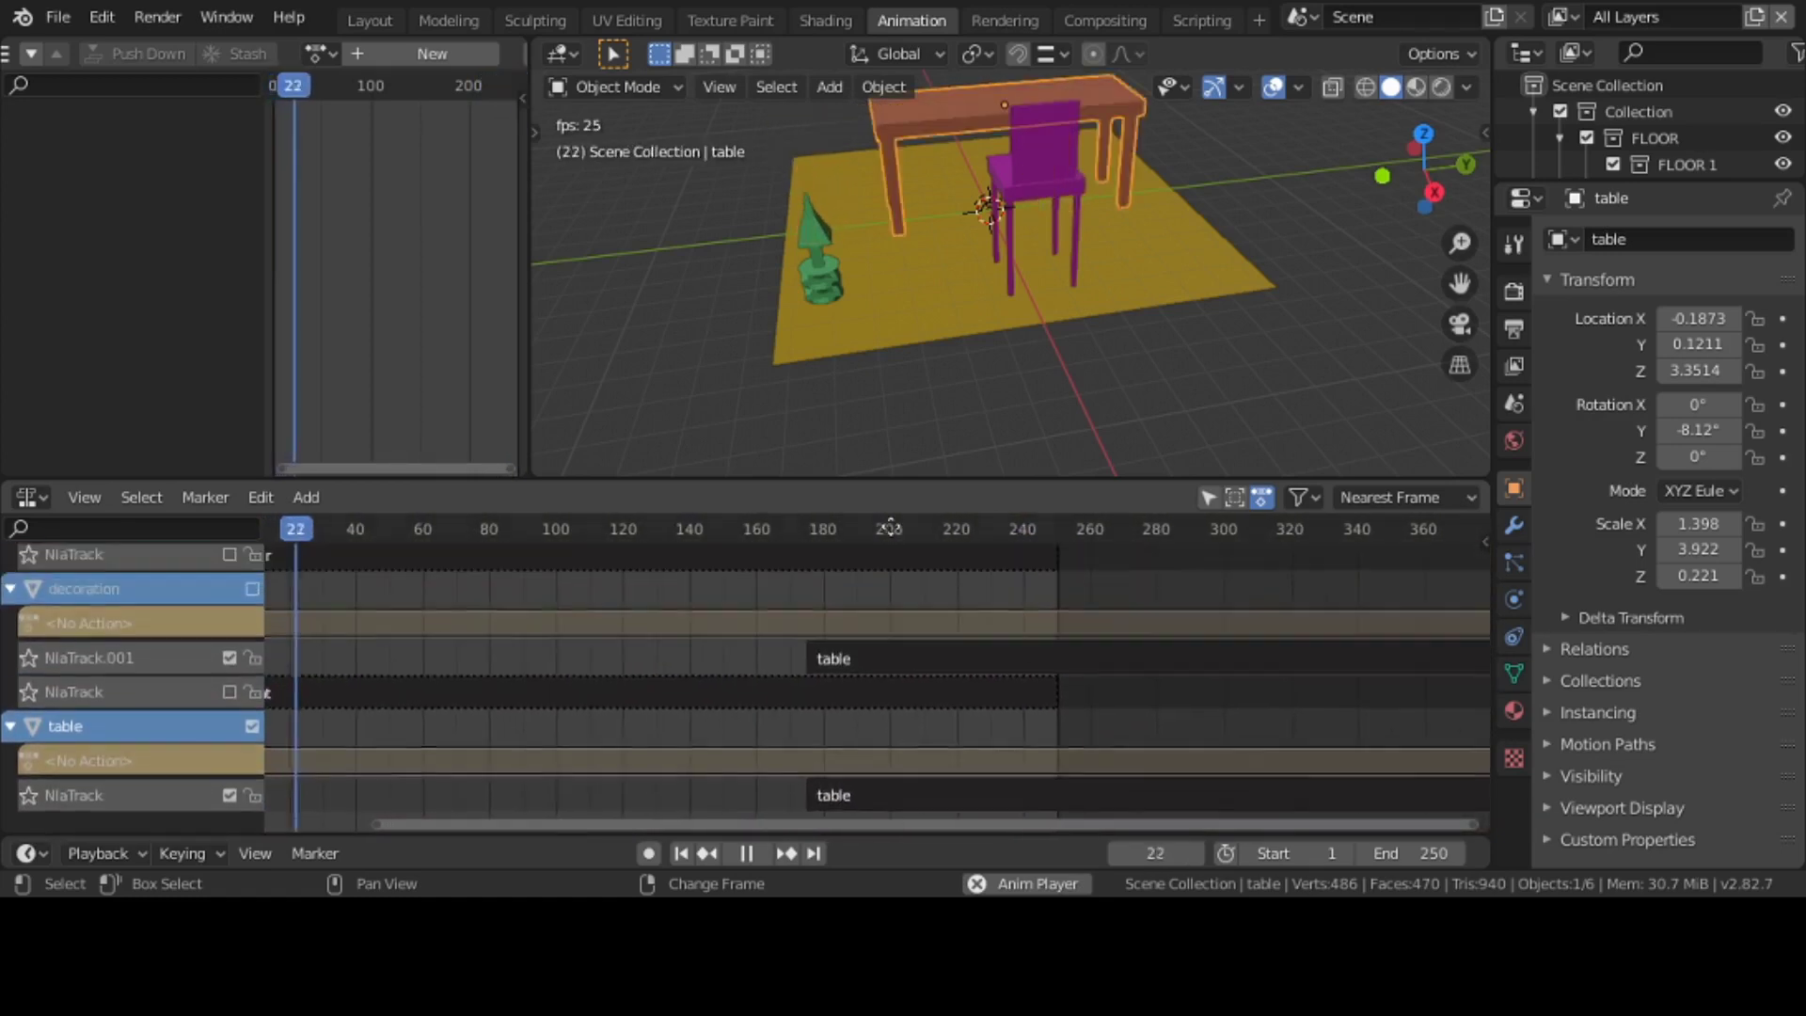
left_click(912, 641)
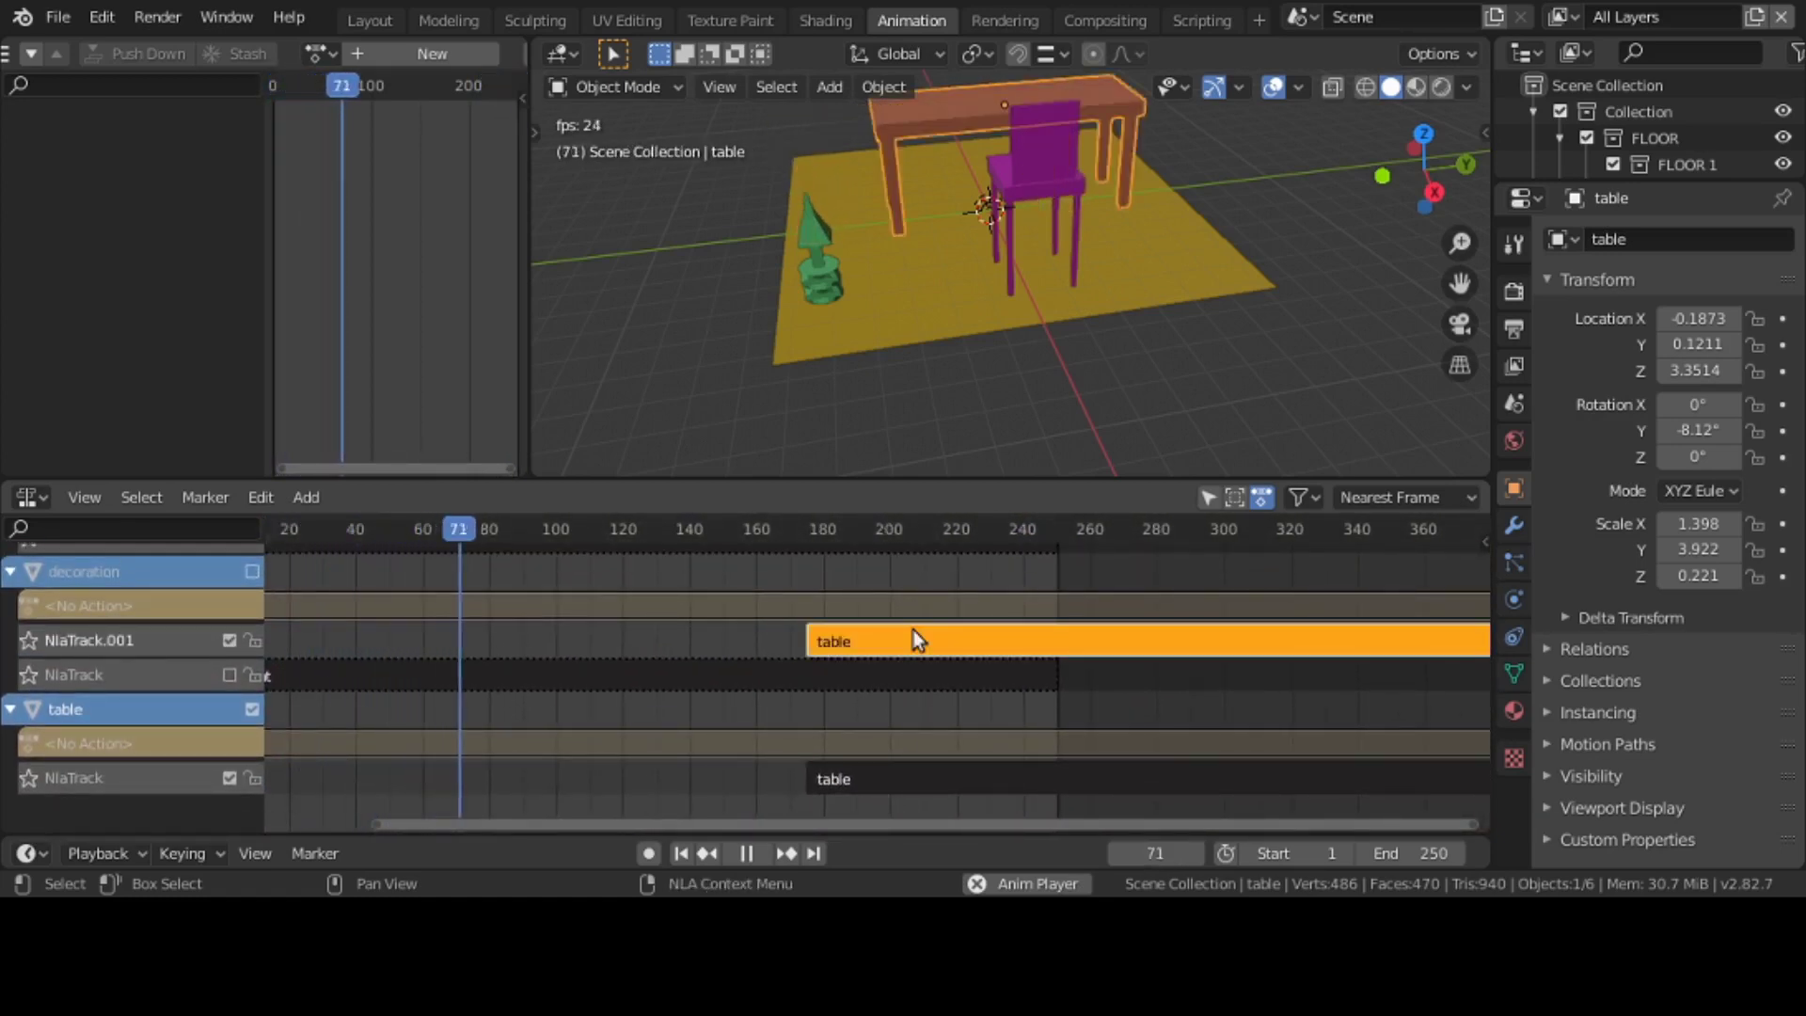
key("x")
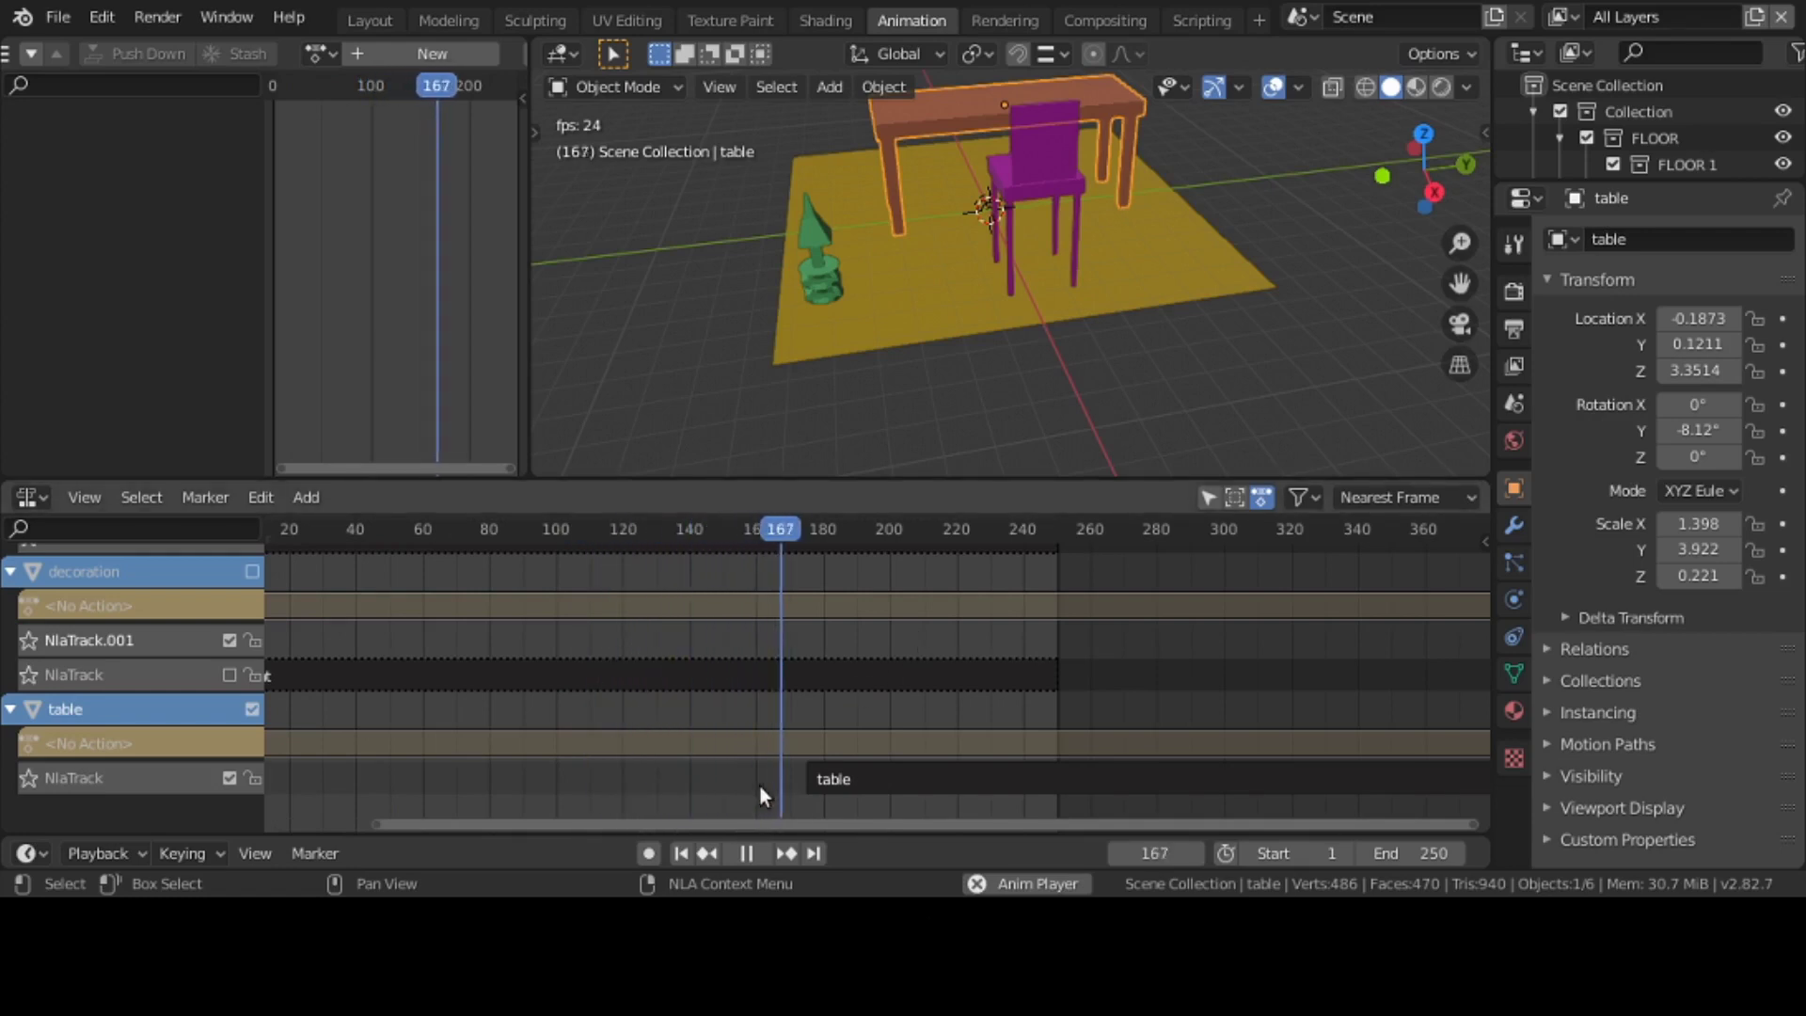
- Stop playback and move the table object's strip so it starts at frame 1, aligned with the plant strip
left_click(745, 852)
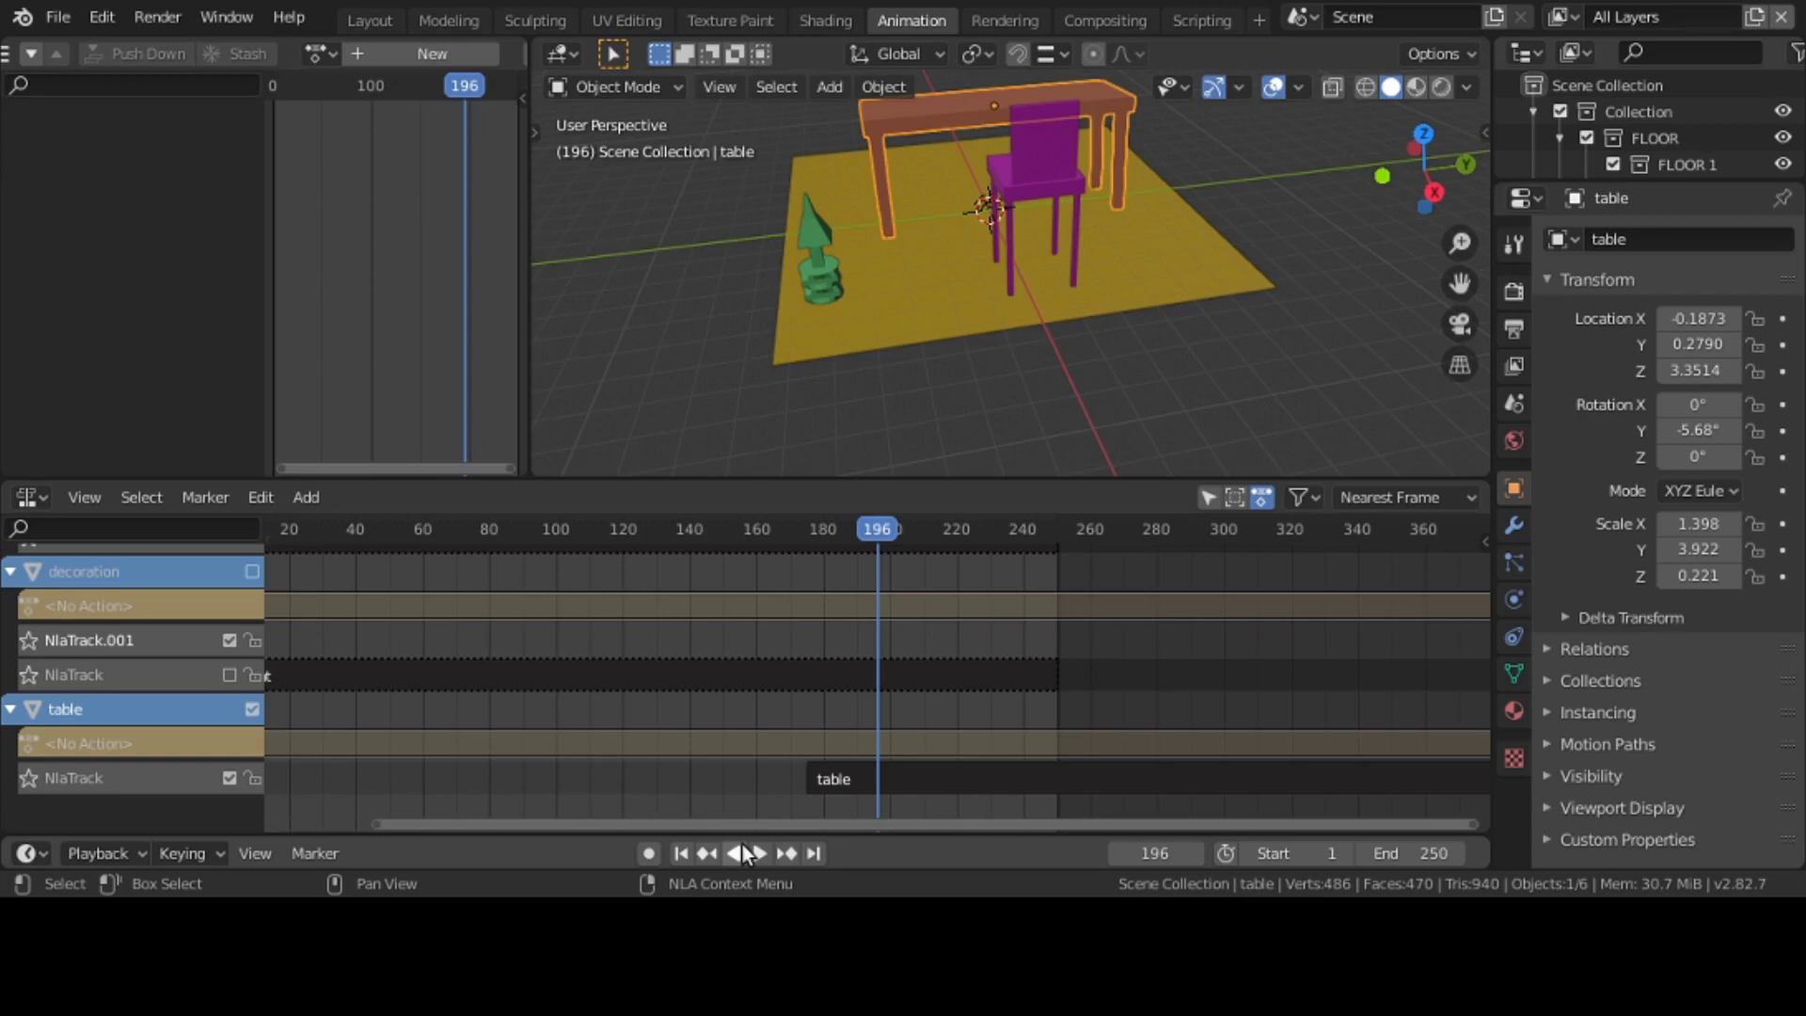
left_click(985, 779)
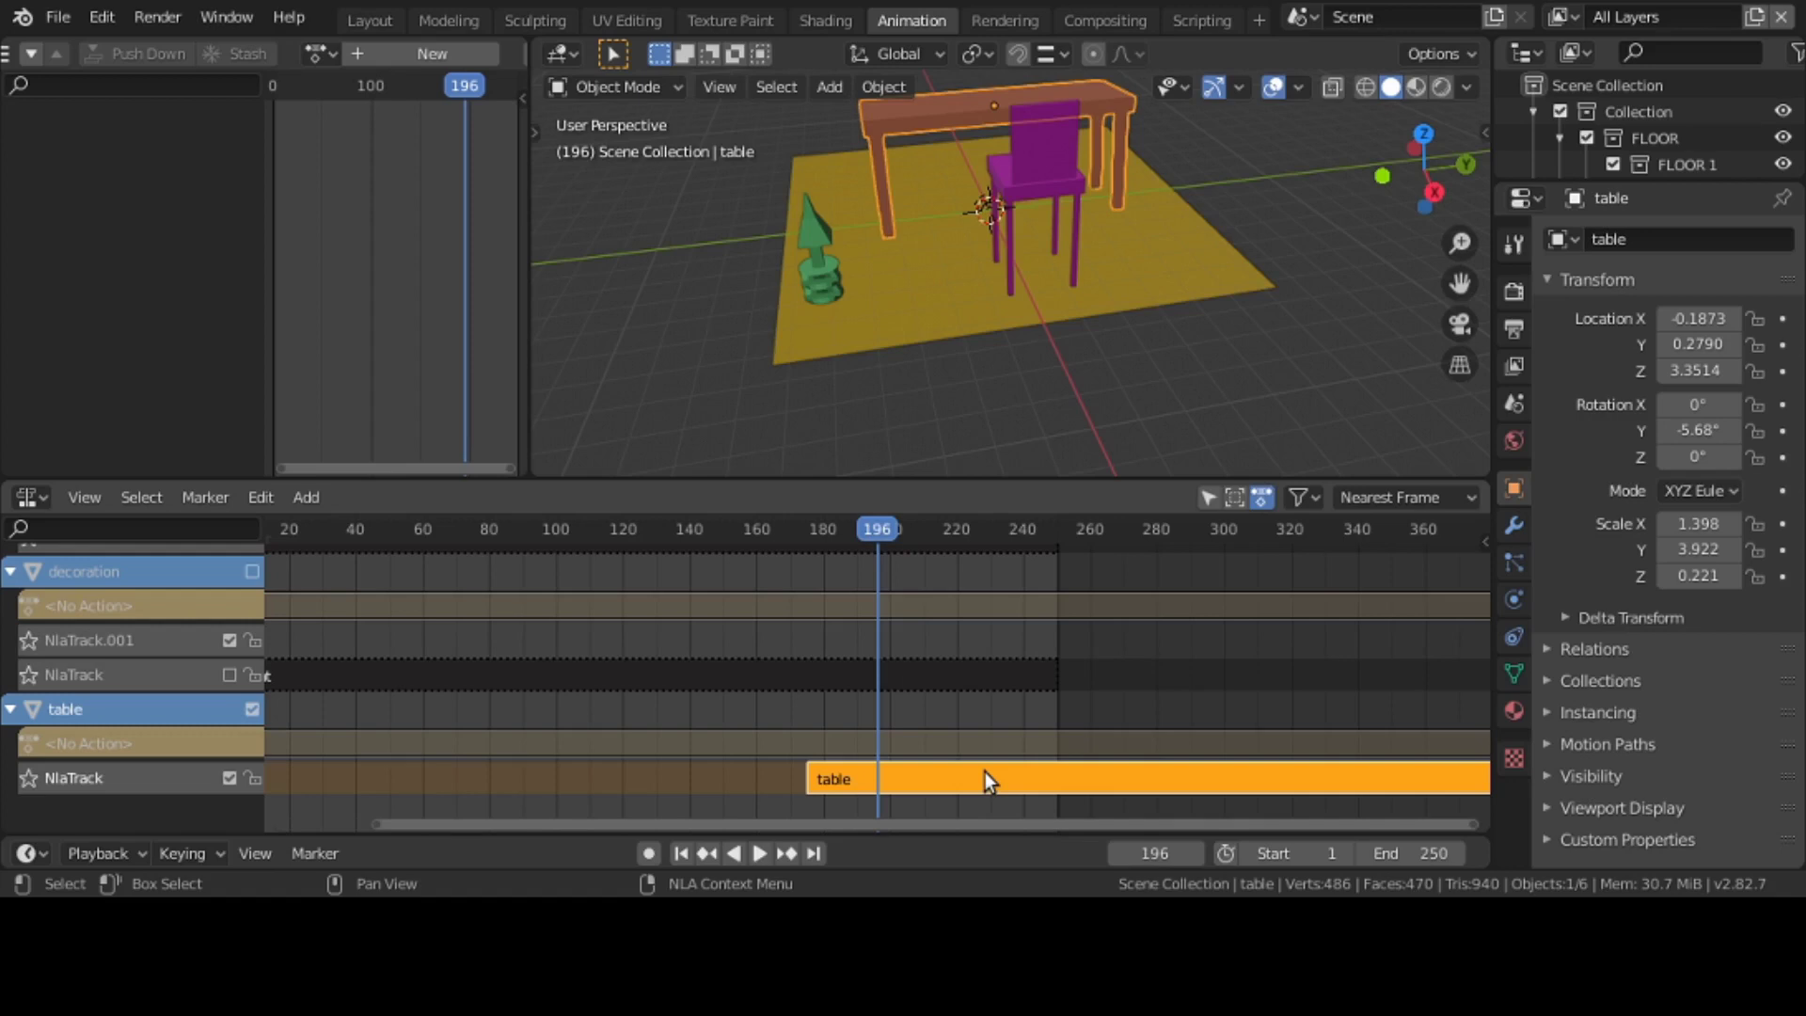
key("g")
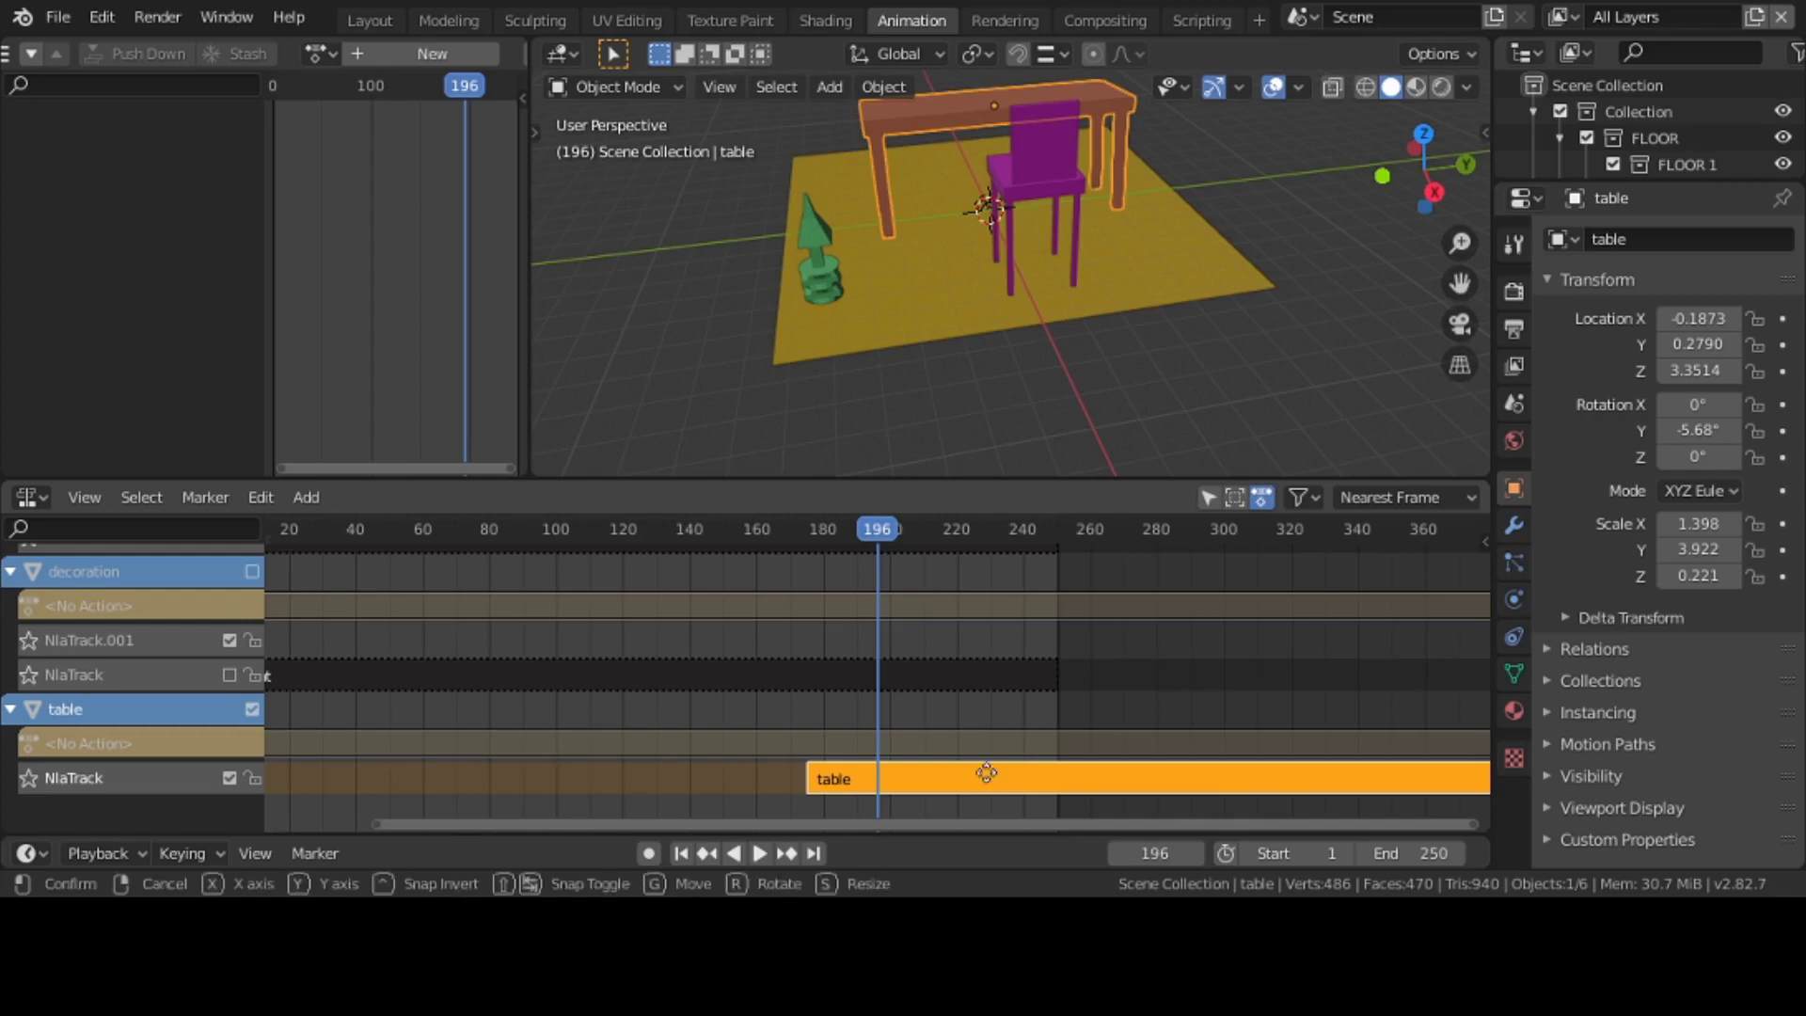
left_click(444, 733)
middle_click_drag(444, 736, 686, 731)
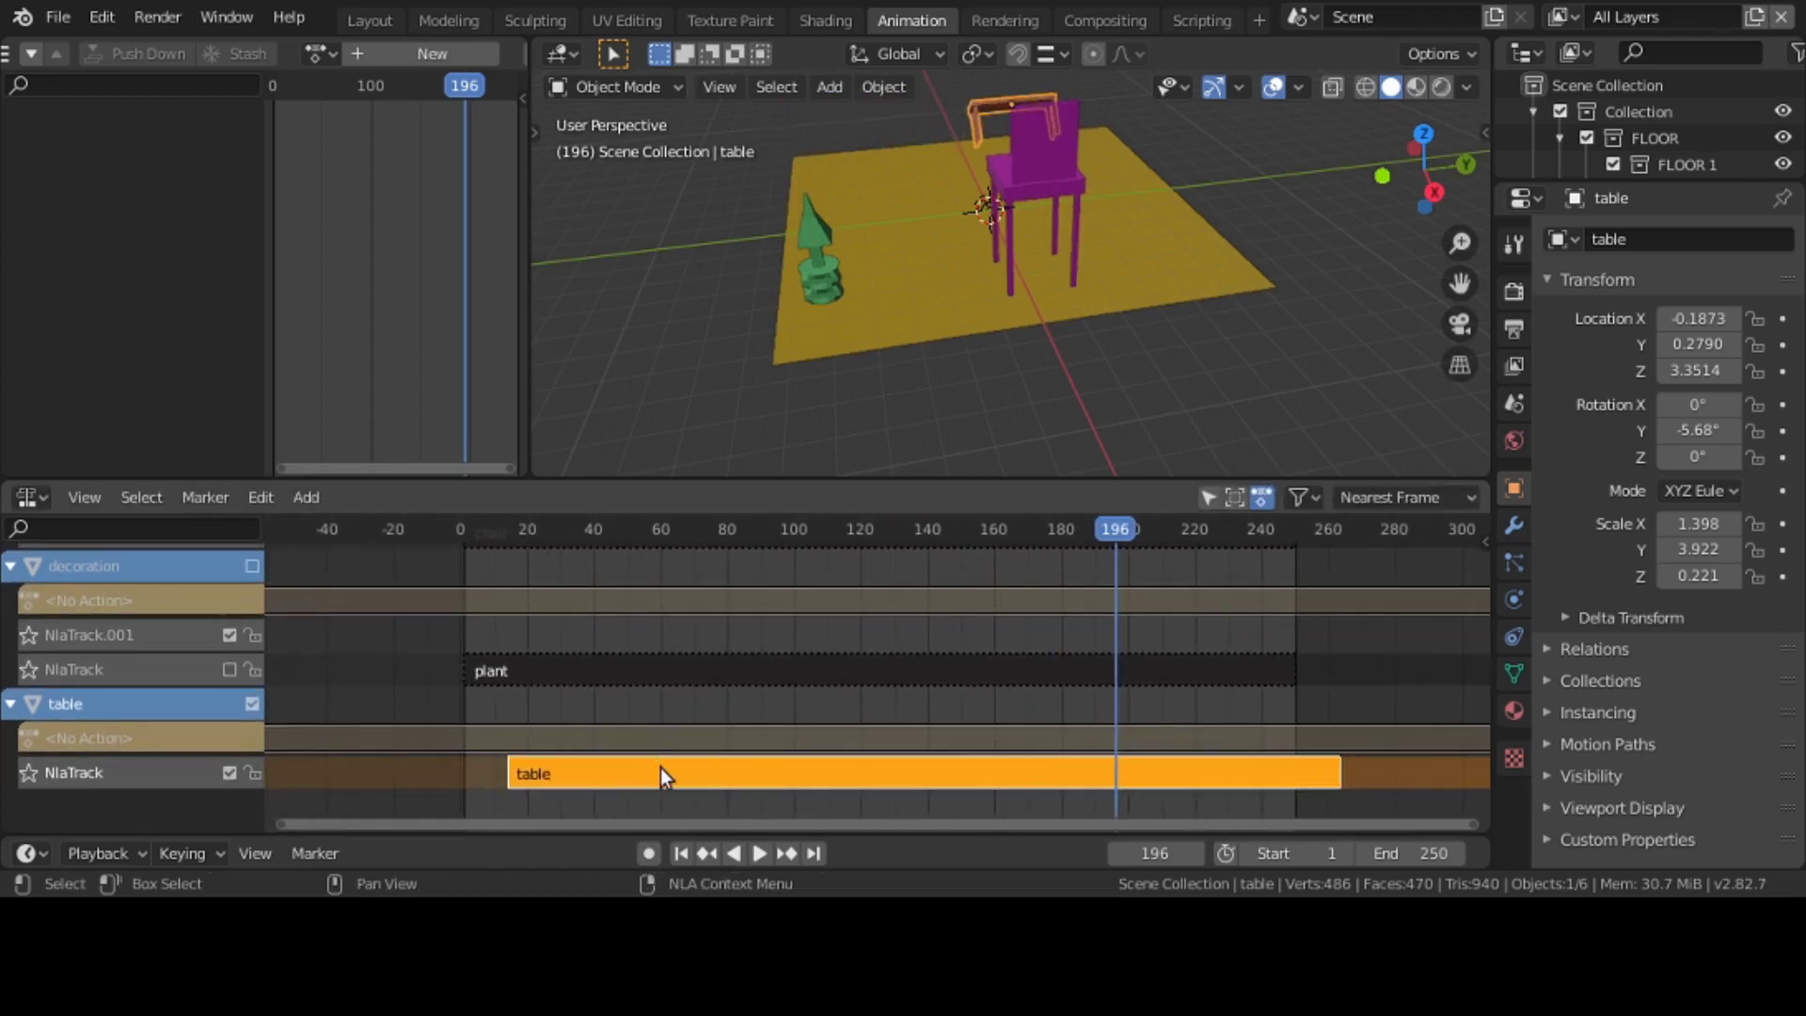
key("g")
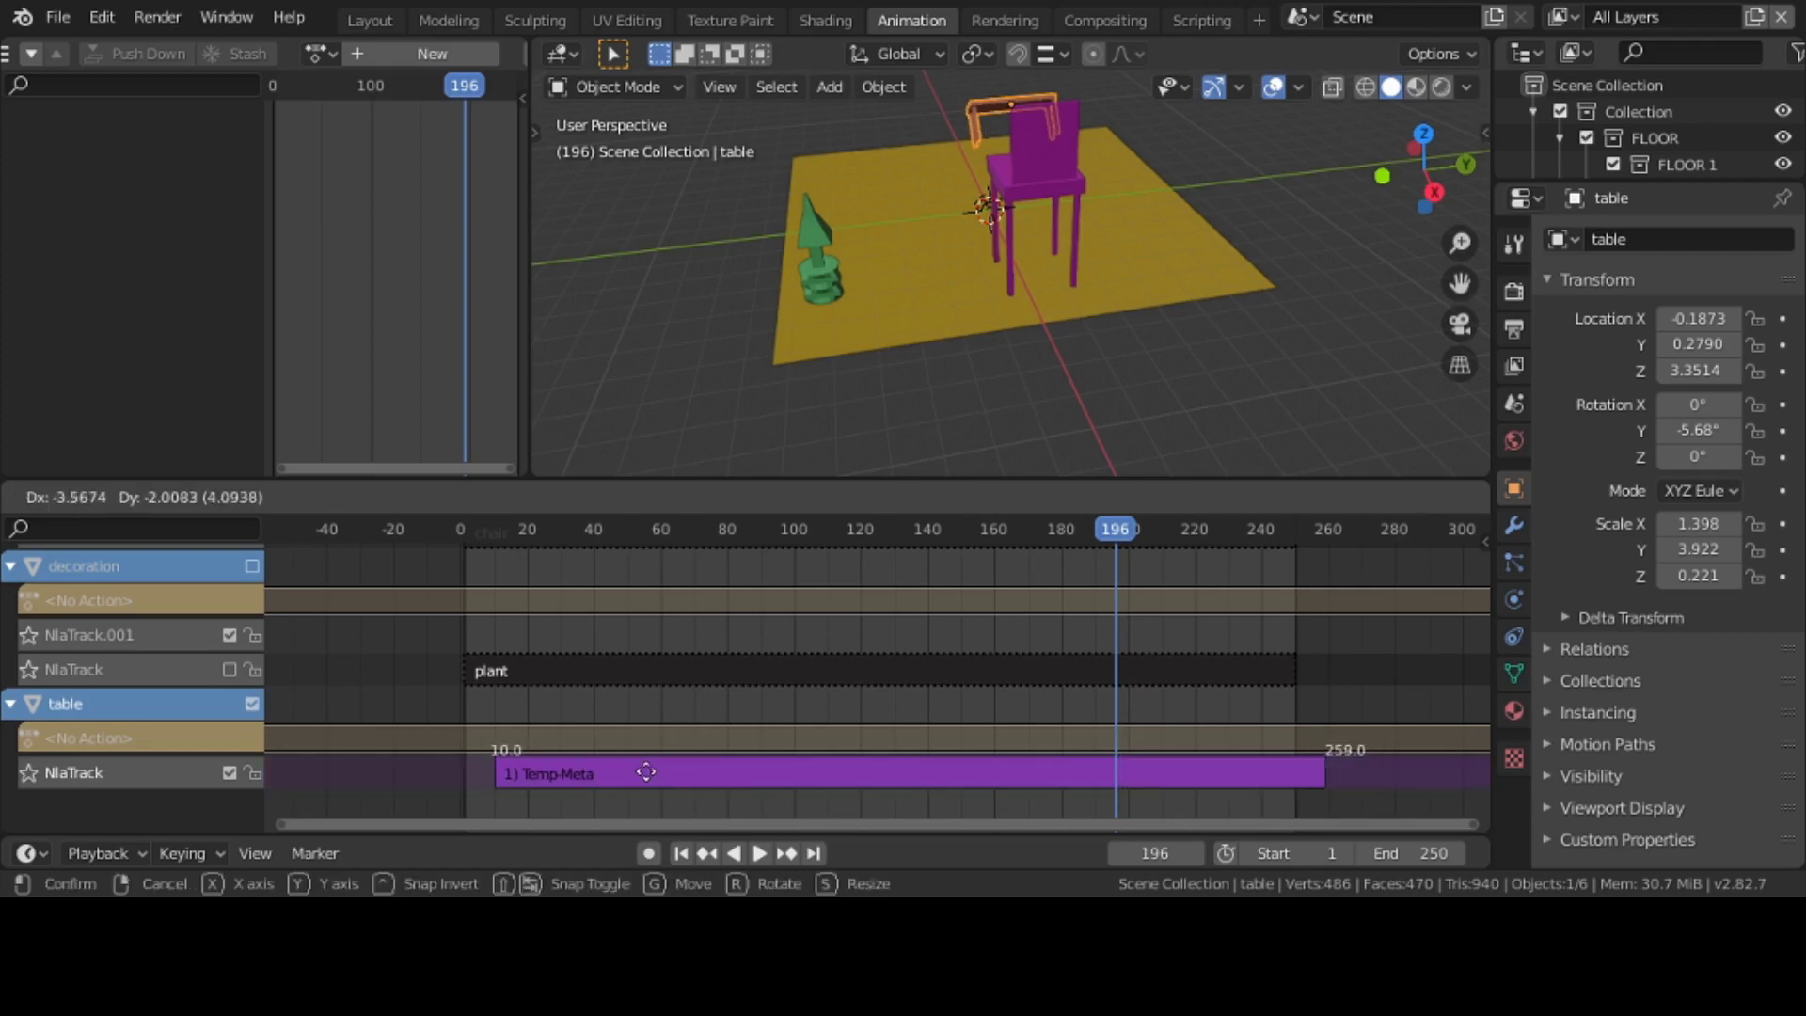
left_click(618, 772)
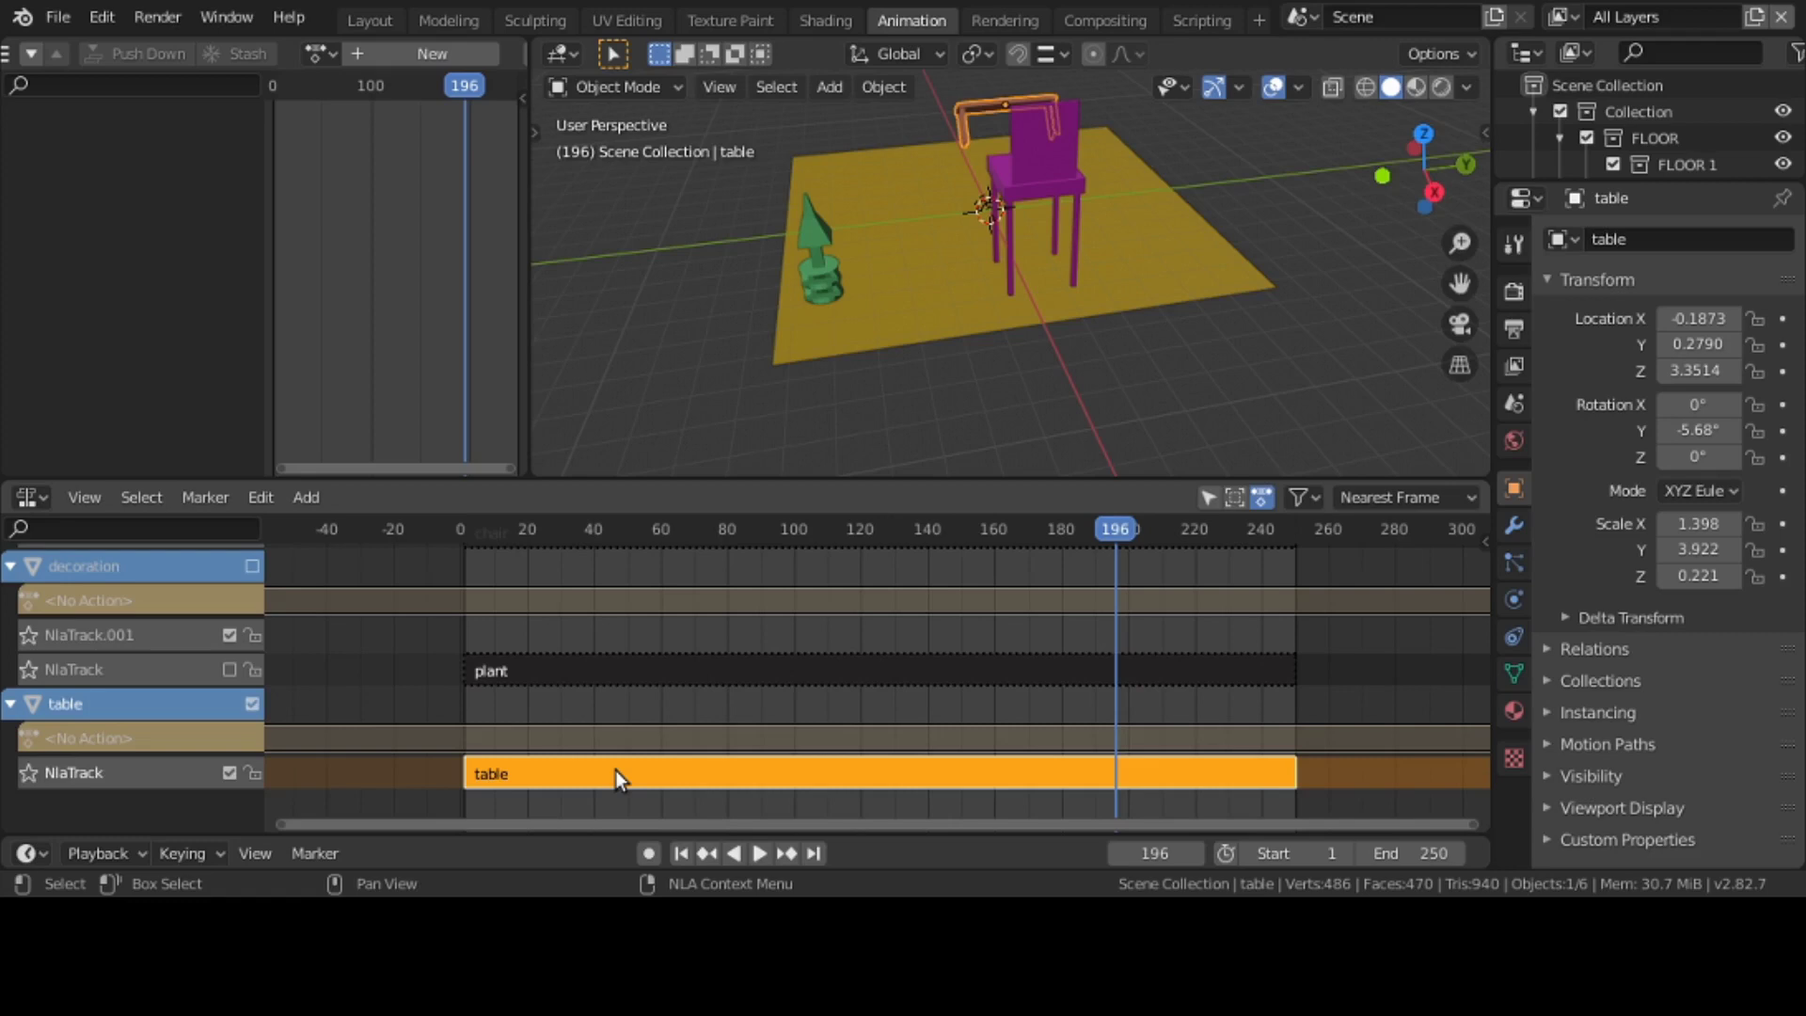
- Delete the decoration object's empty NlaTrack.001 track
left_click(622, 671)
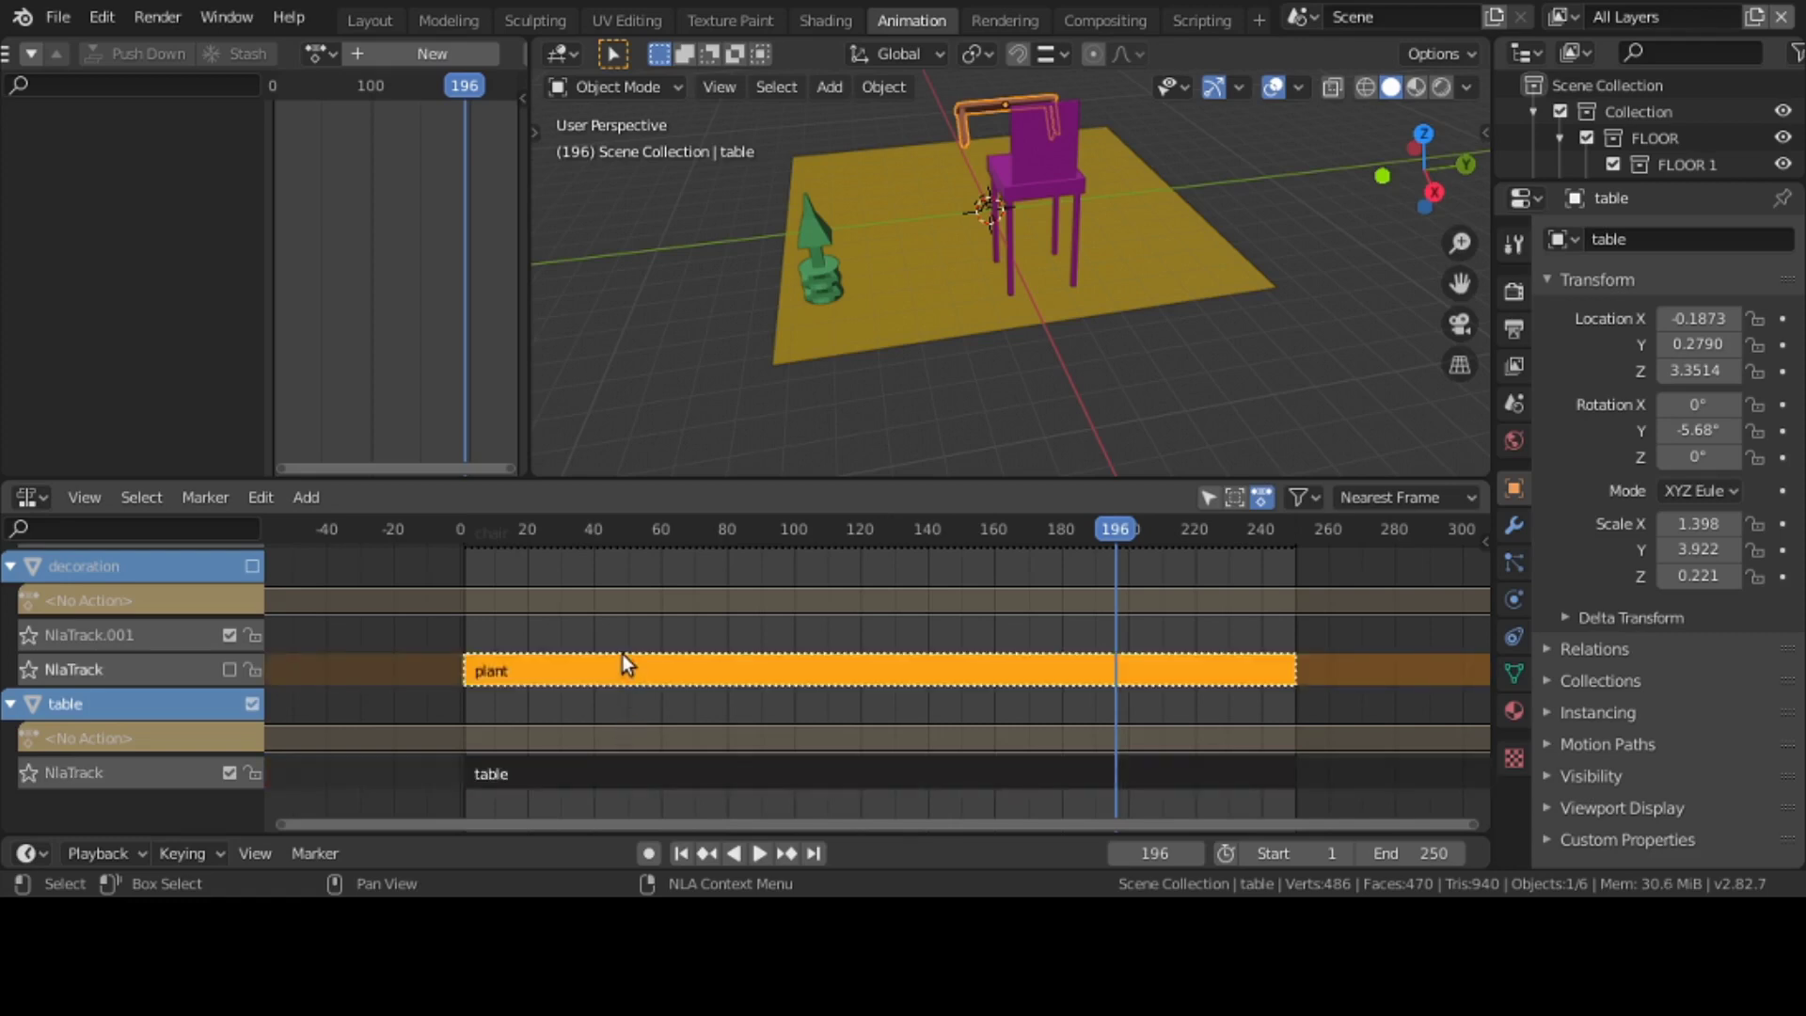
left_click(182, 626)
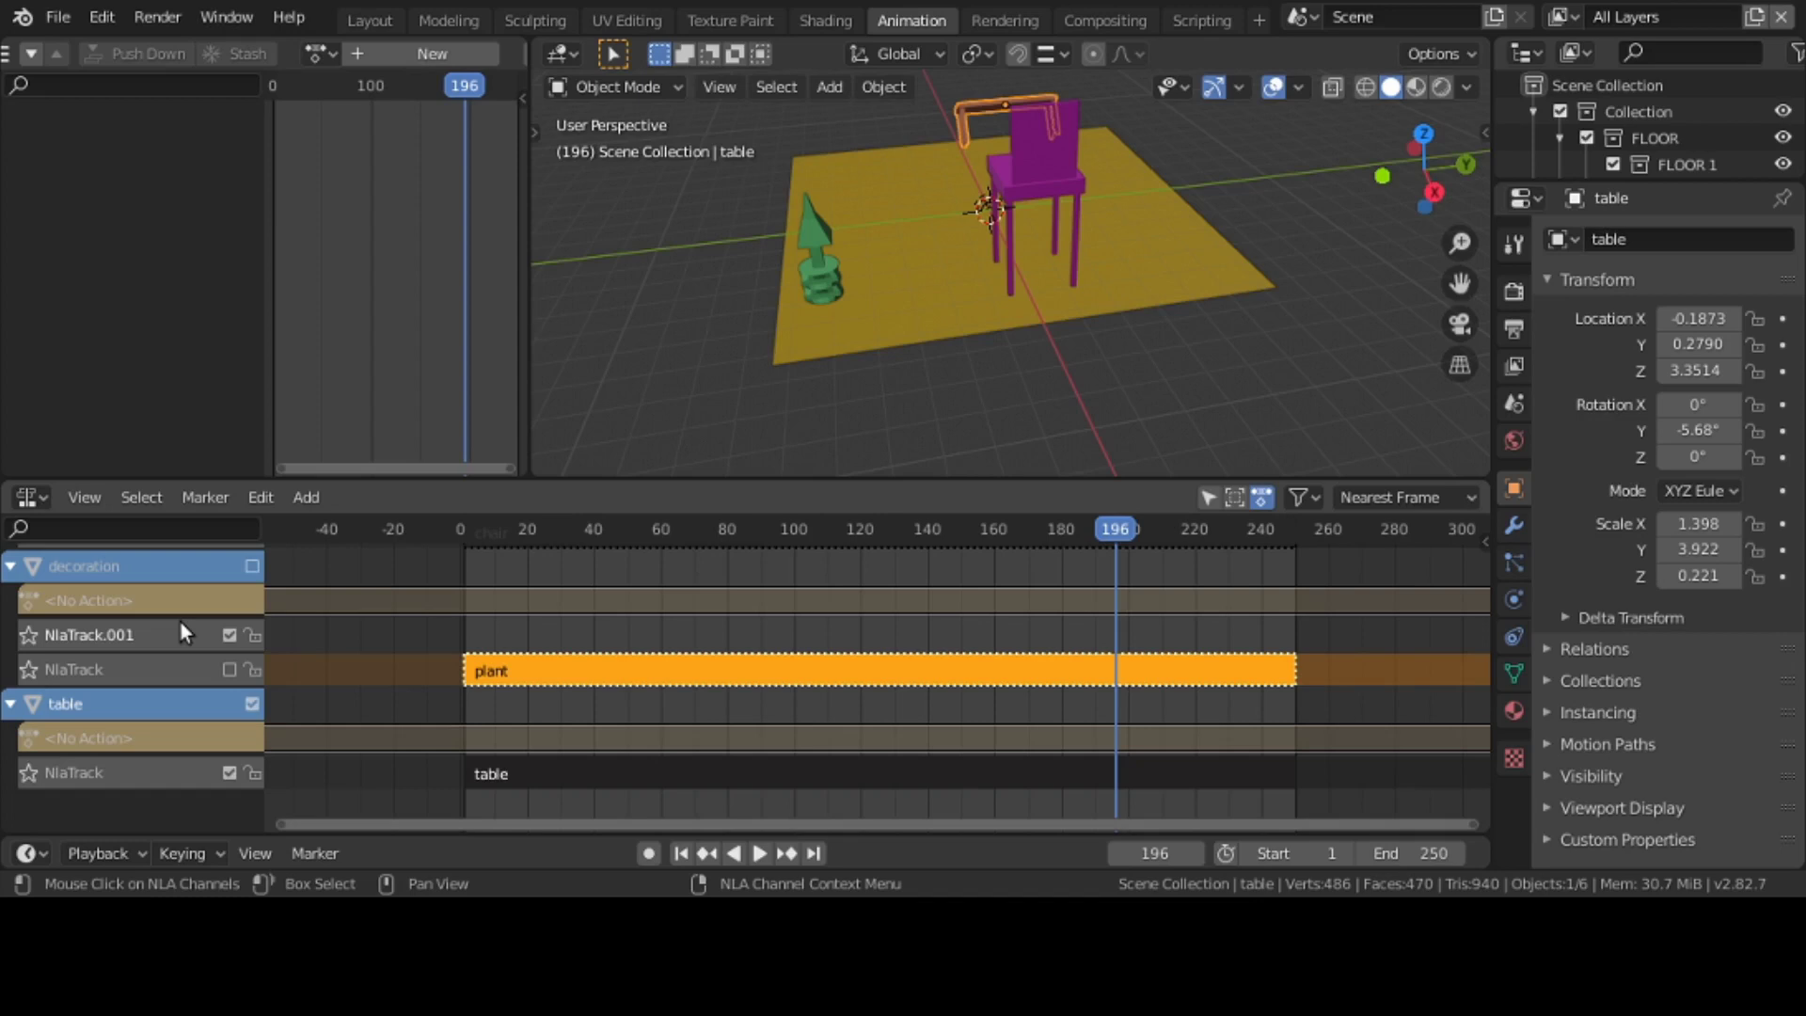
left_click(100, 668)
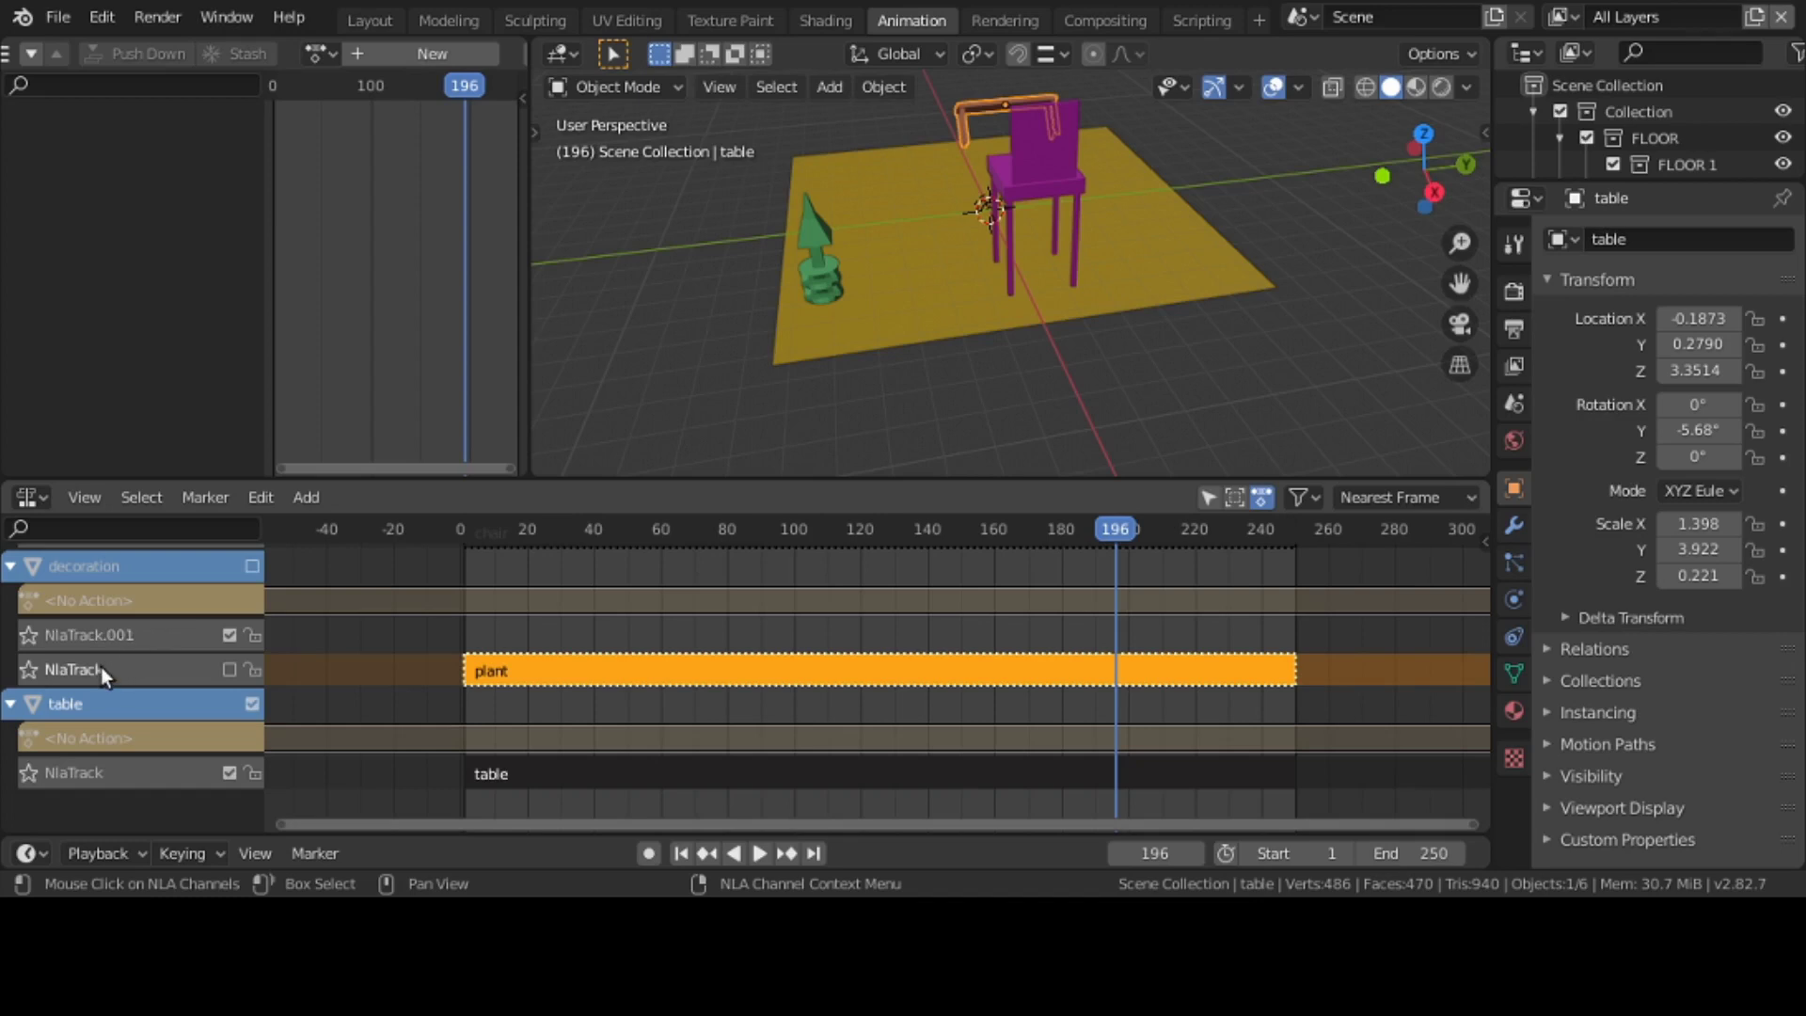
left_click(116, 629)
left_click(265, 501)
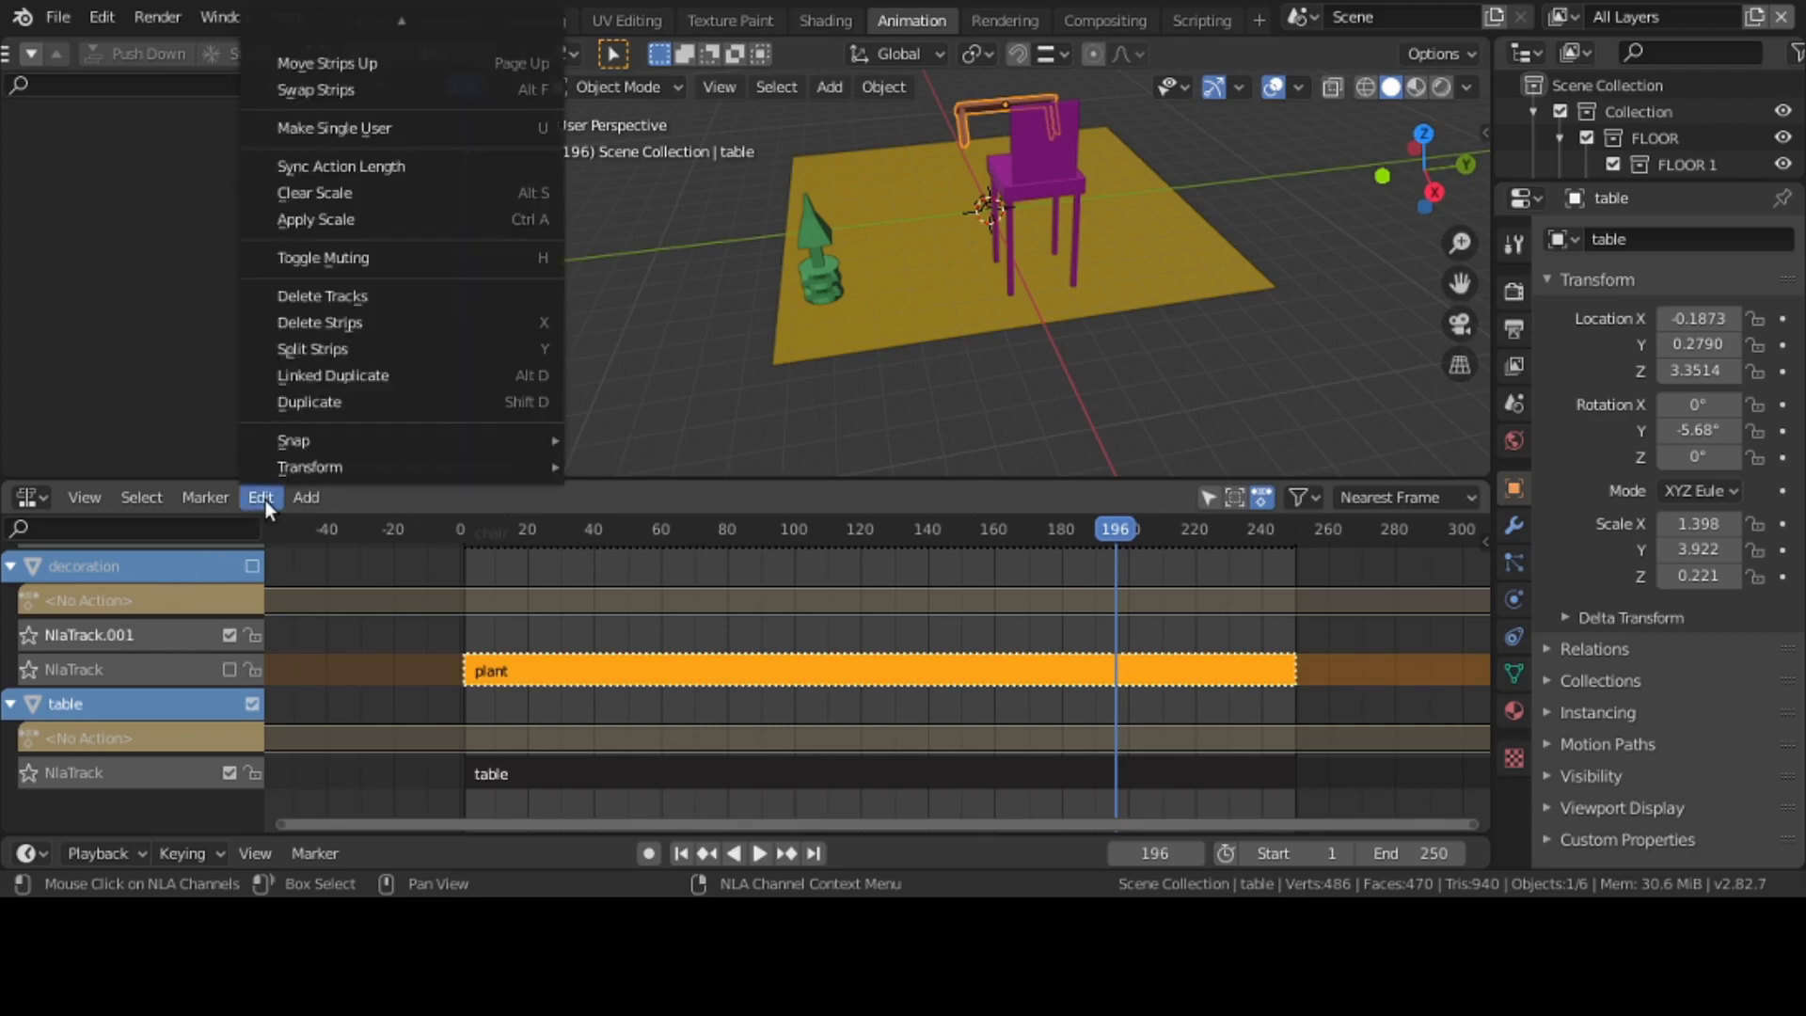
left_click(335, 302)
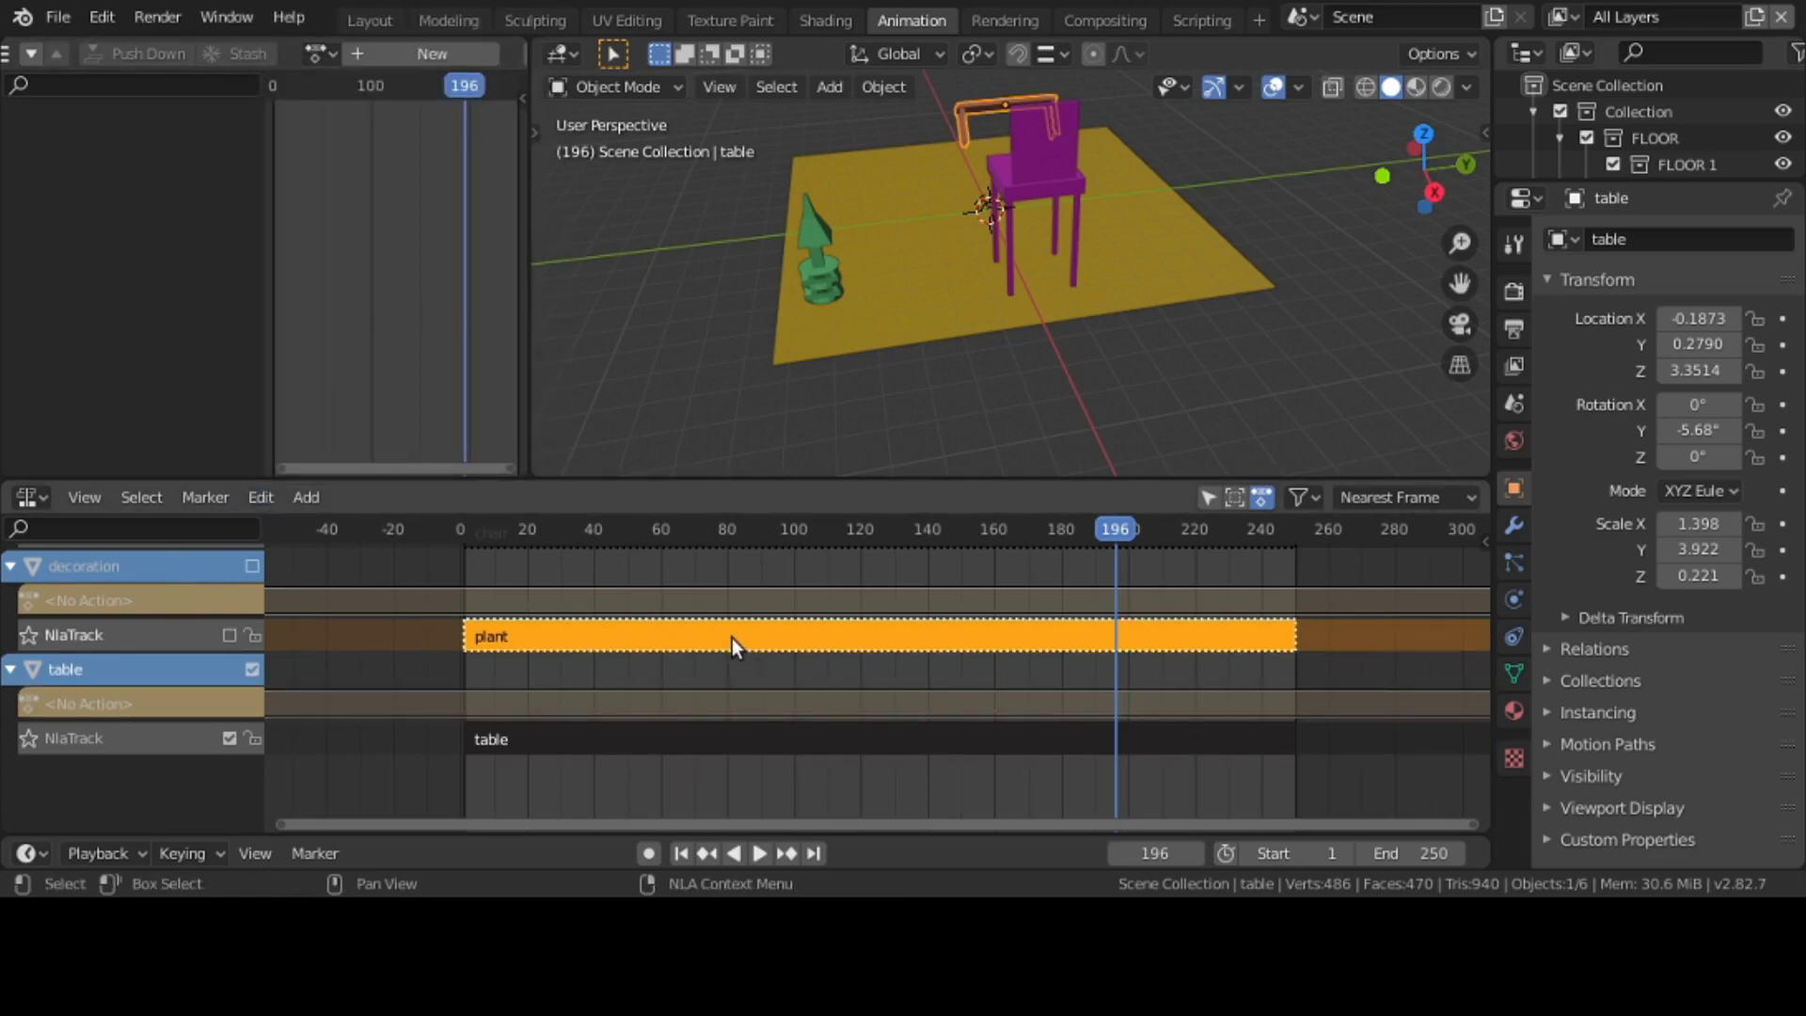
- Delete the chair object's empty NlaTrack.001 track
left_click(709, 719)
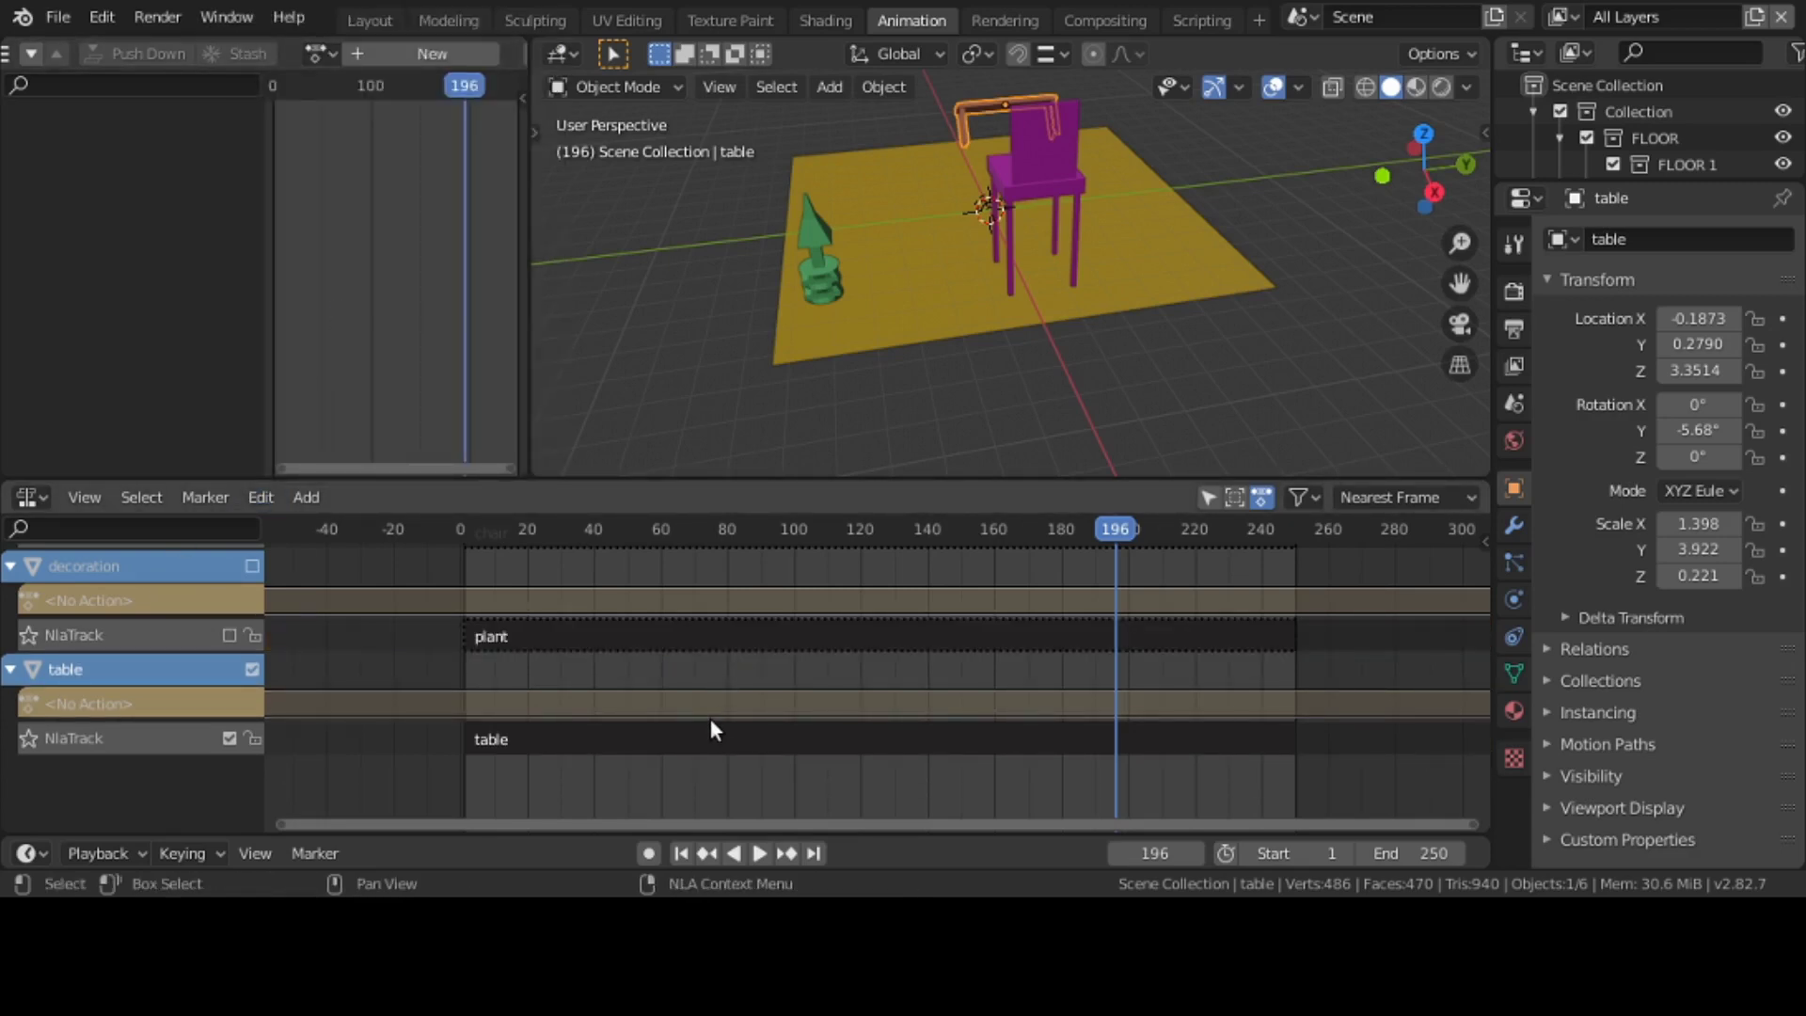
middle_click_drag(709, 720, 704, 806)
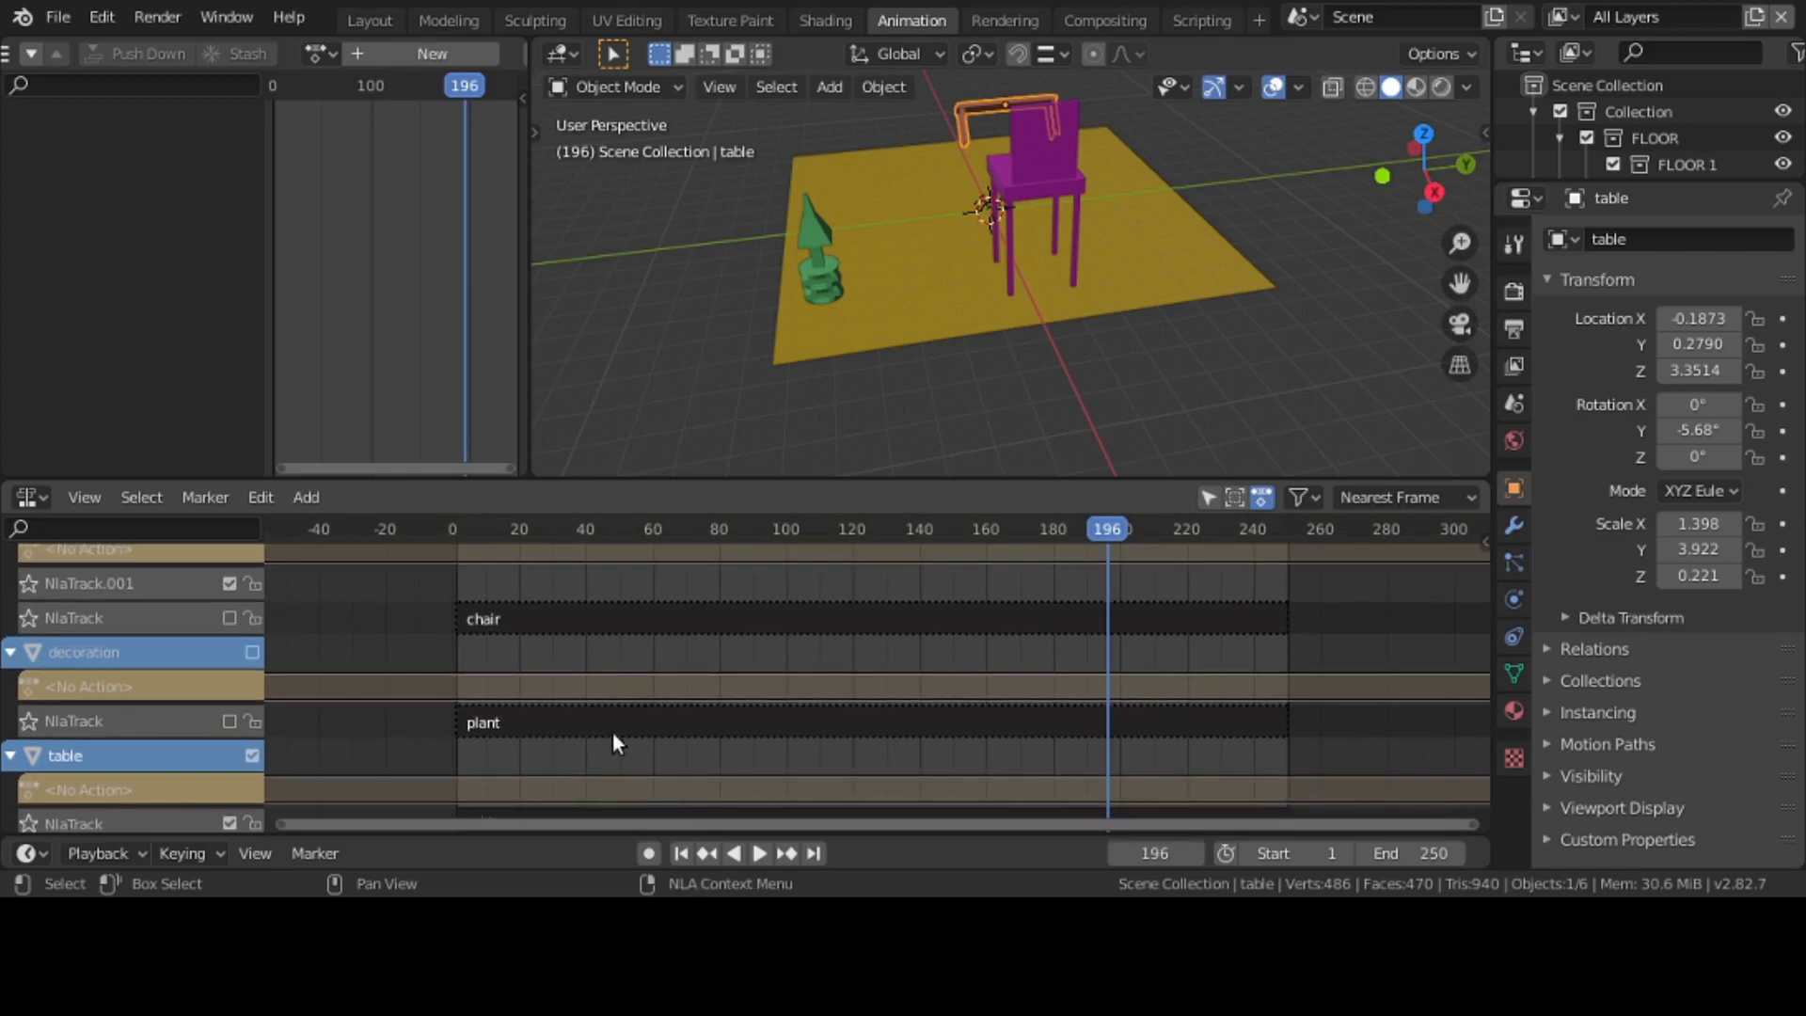
left_click(652, 619)
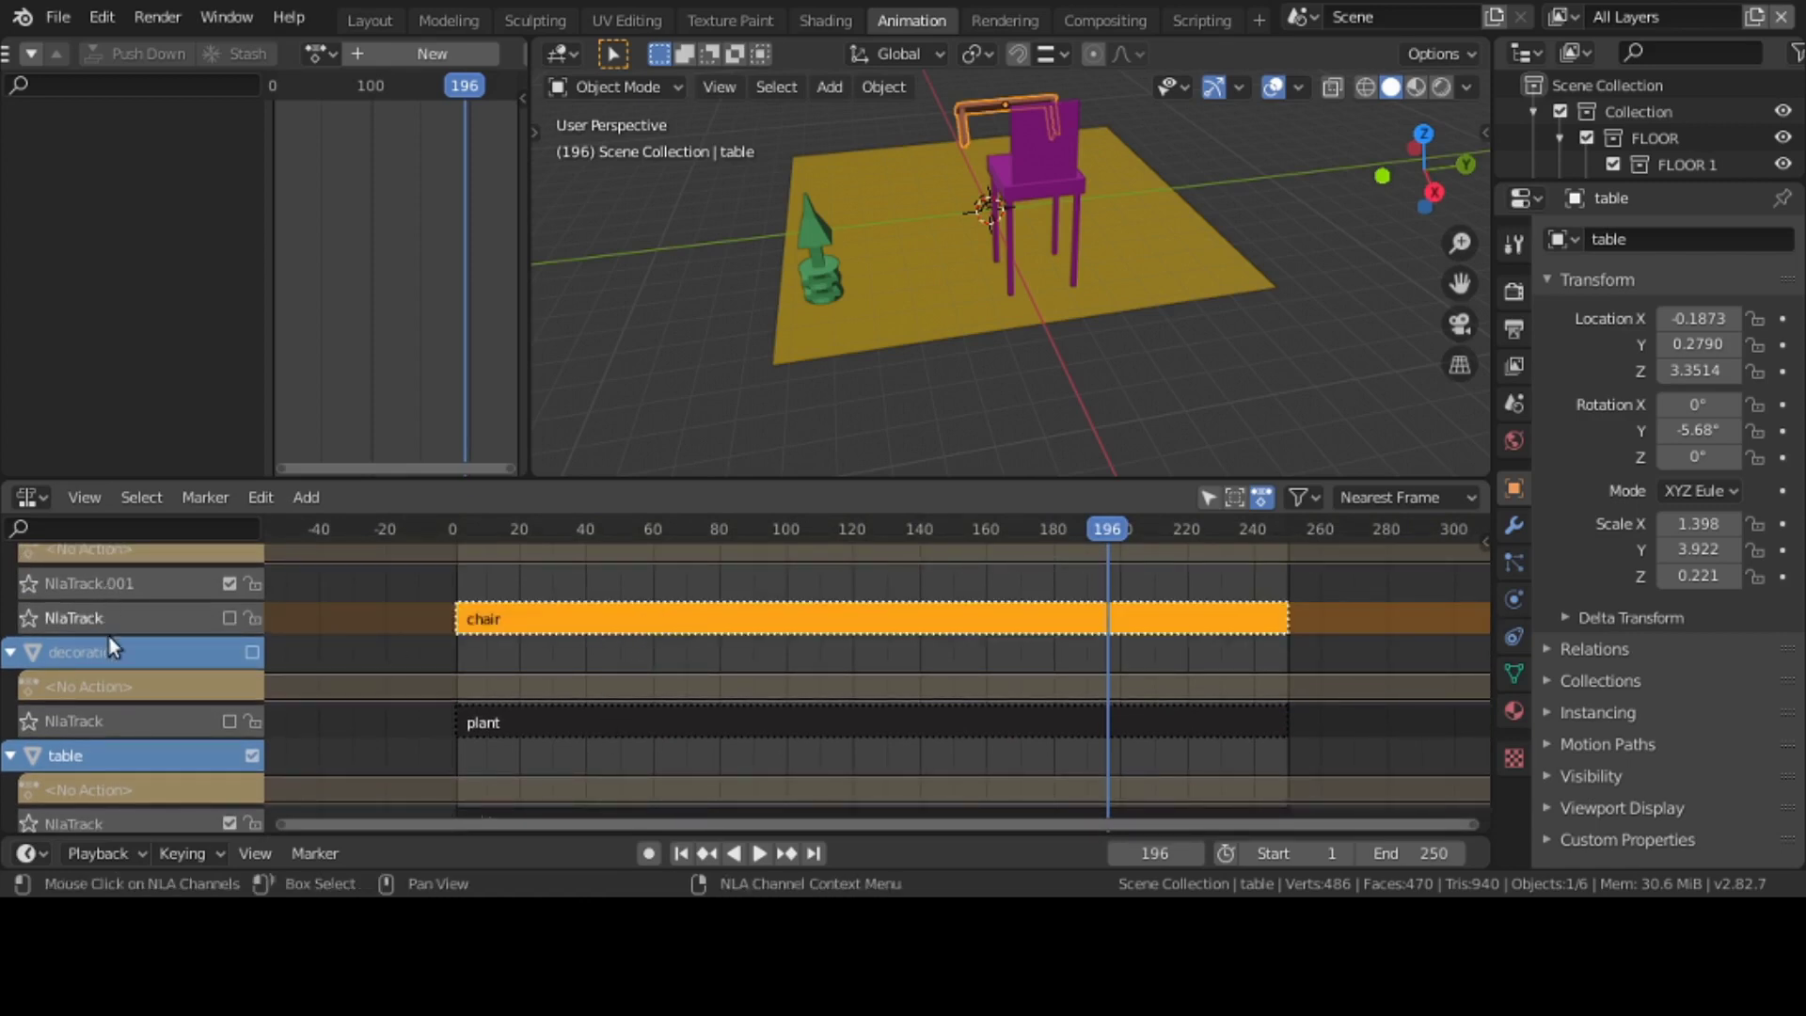
left_click(127, 585)
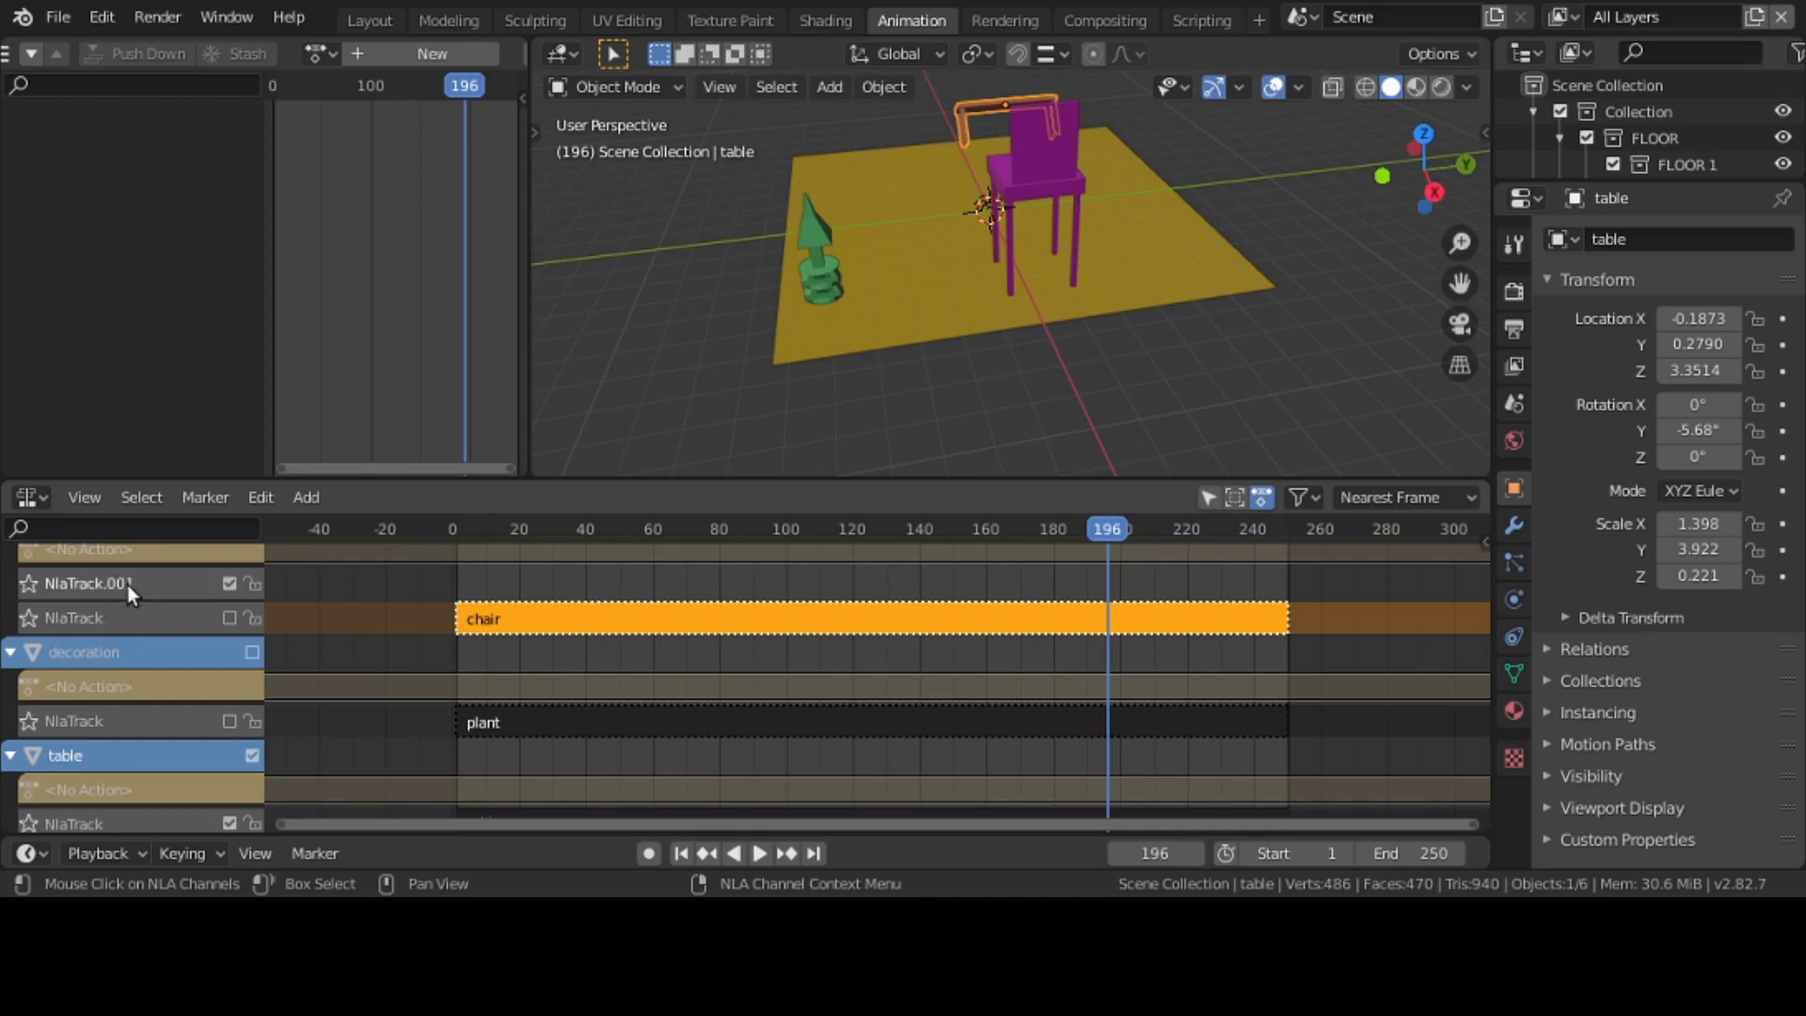
left_click(263, 498)
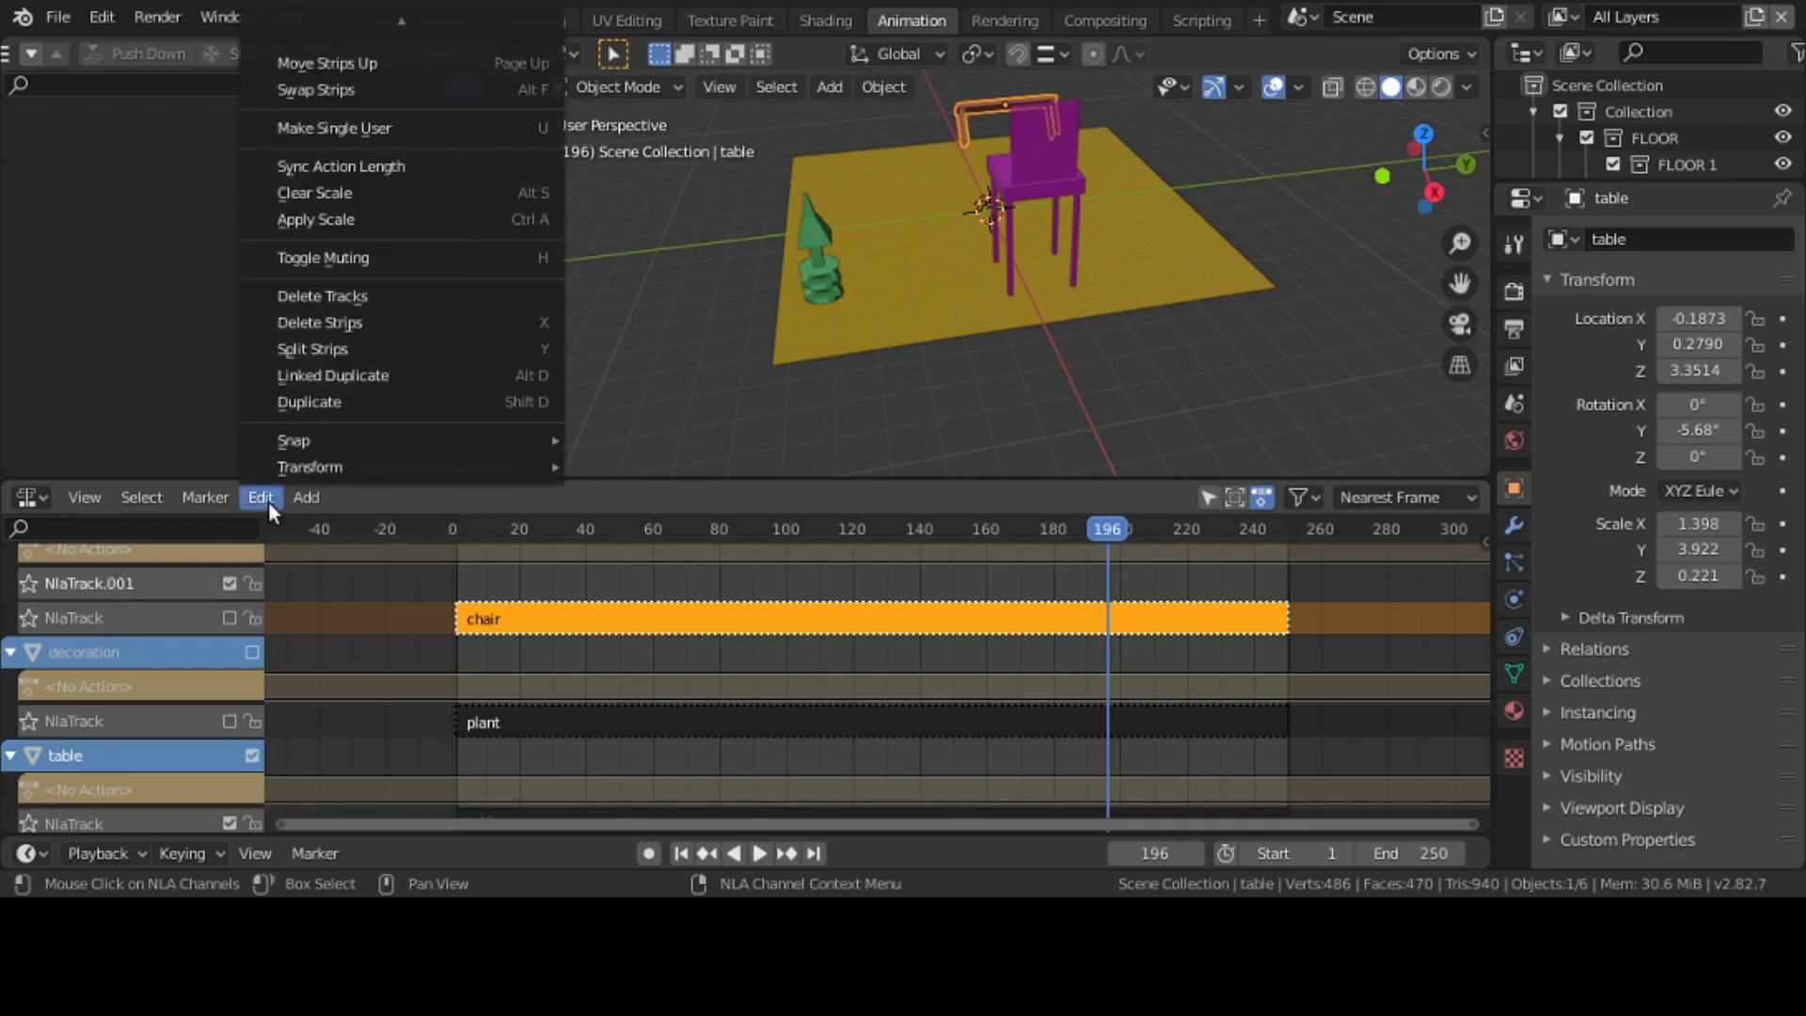
left_click(352, 299)
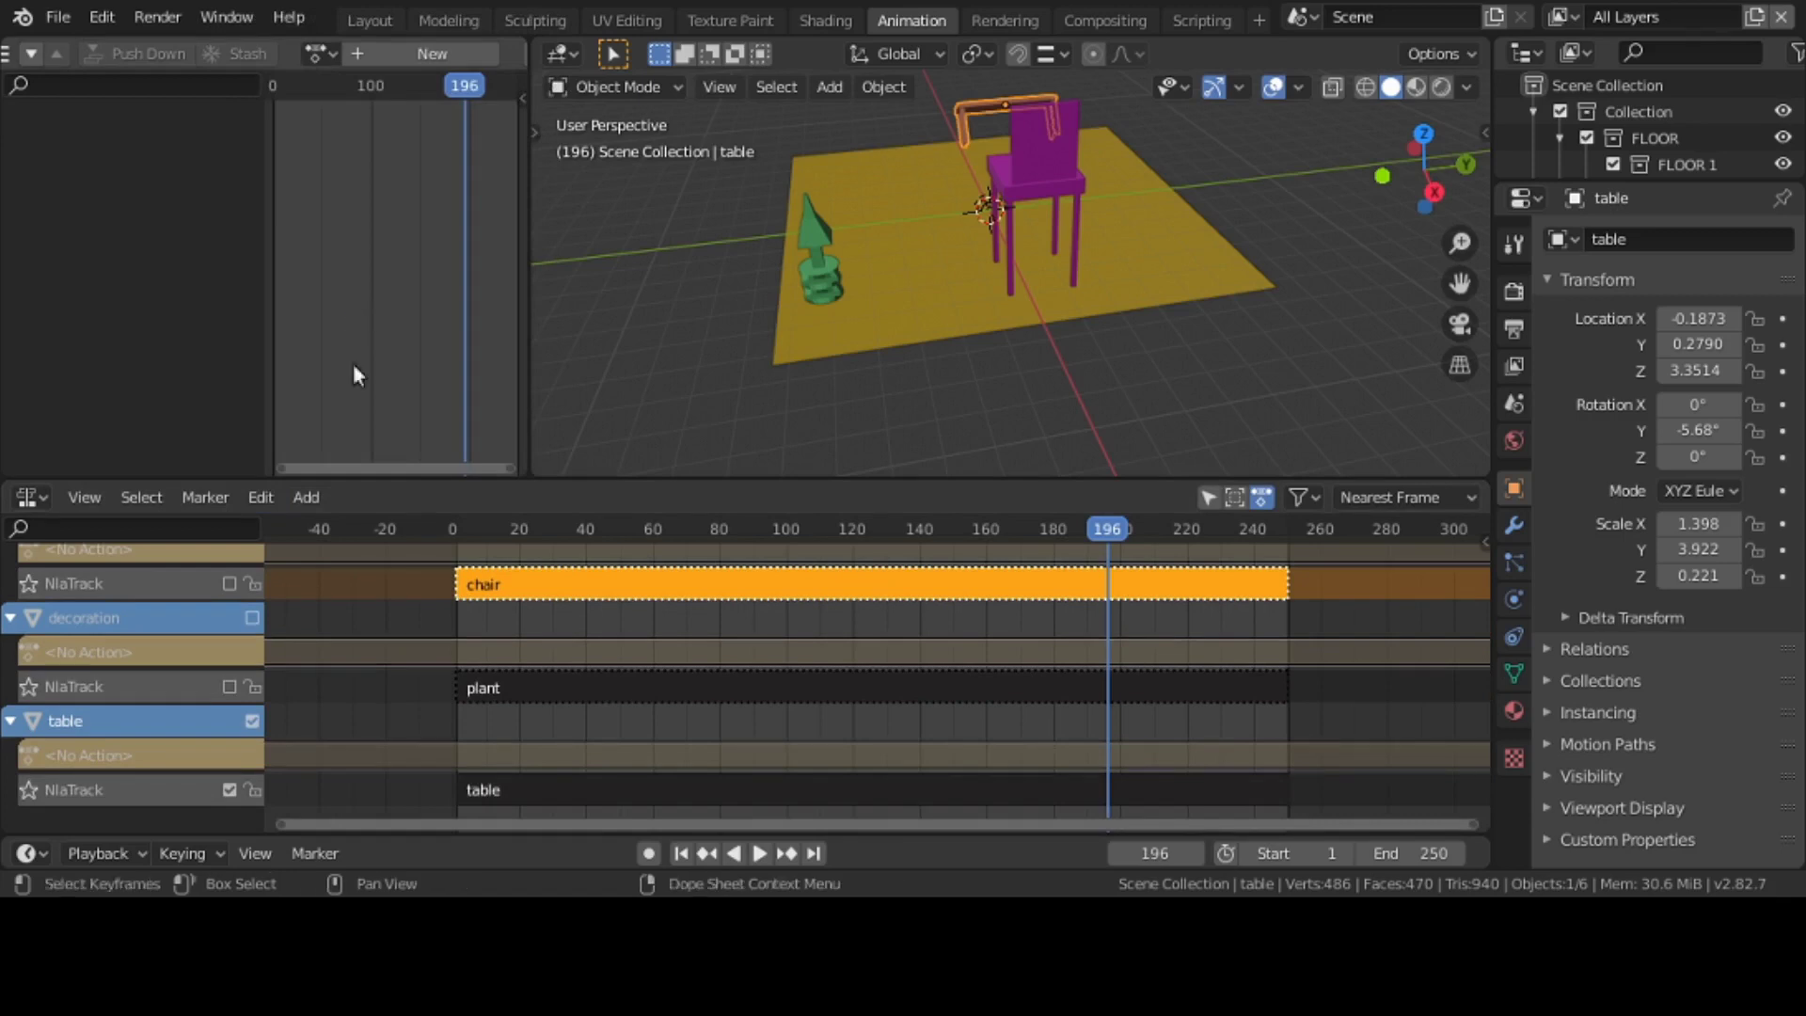
- Look over the remaining NLA tracks and play the animation from frame 1
scroll(209, 709, "up", 2)
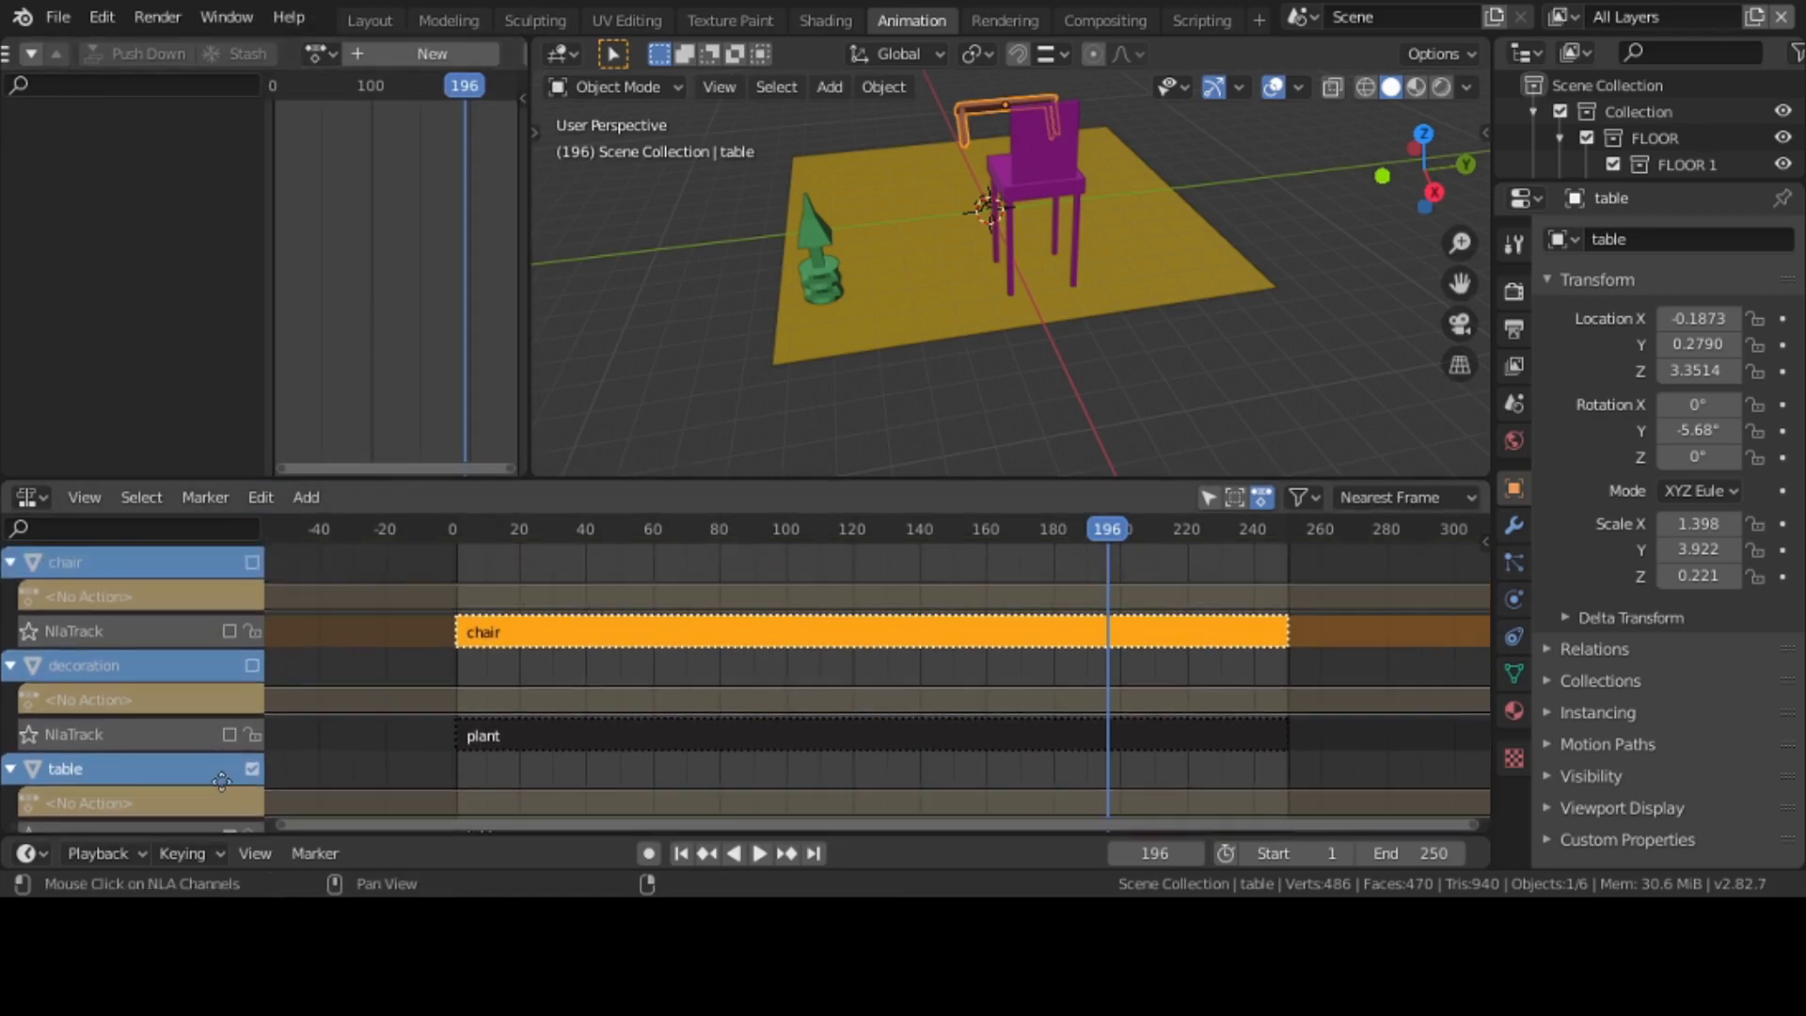
scroll(254, 650, "down", 2)
scroll(261, 645, "up", 2)
scroll(261, 645, "down", 2)
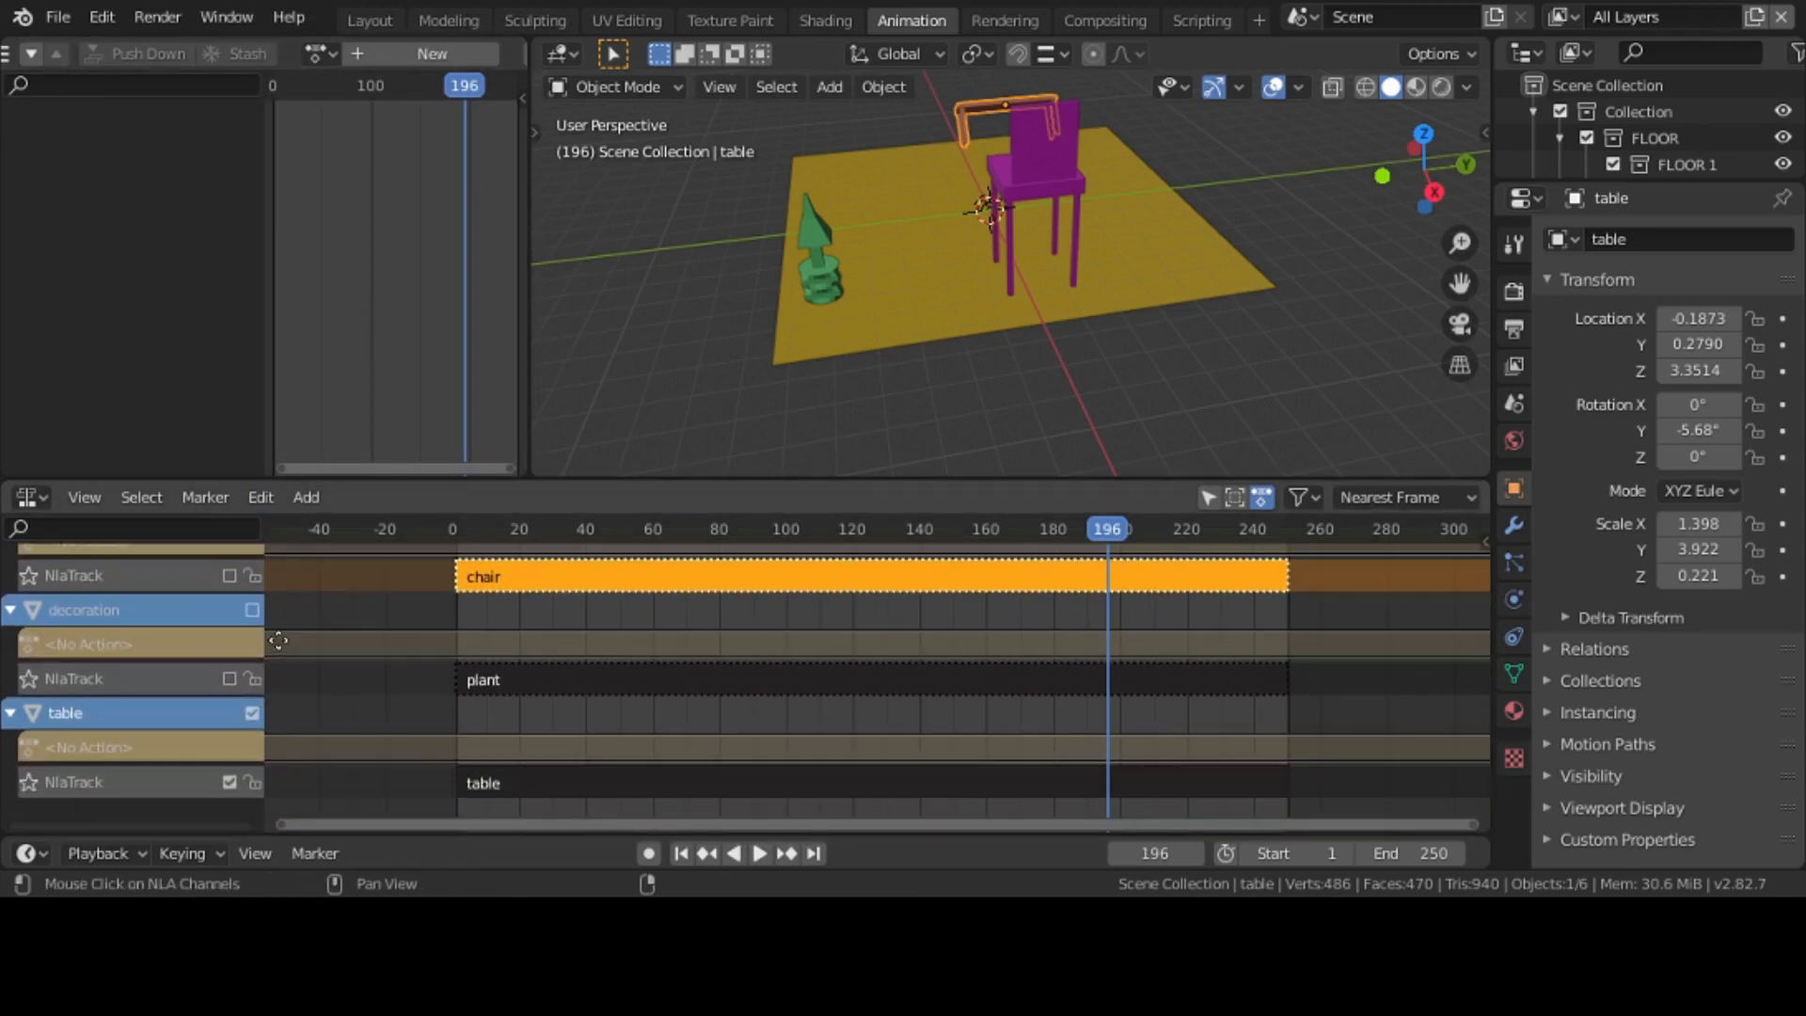
scroll(273, 658, "up", 2)
scroll(301, 668, "down", 2)
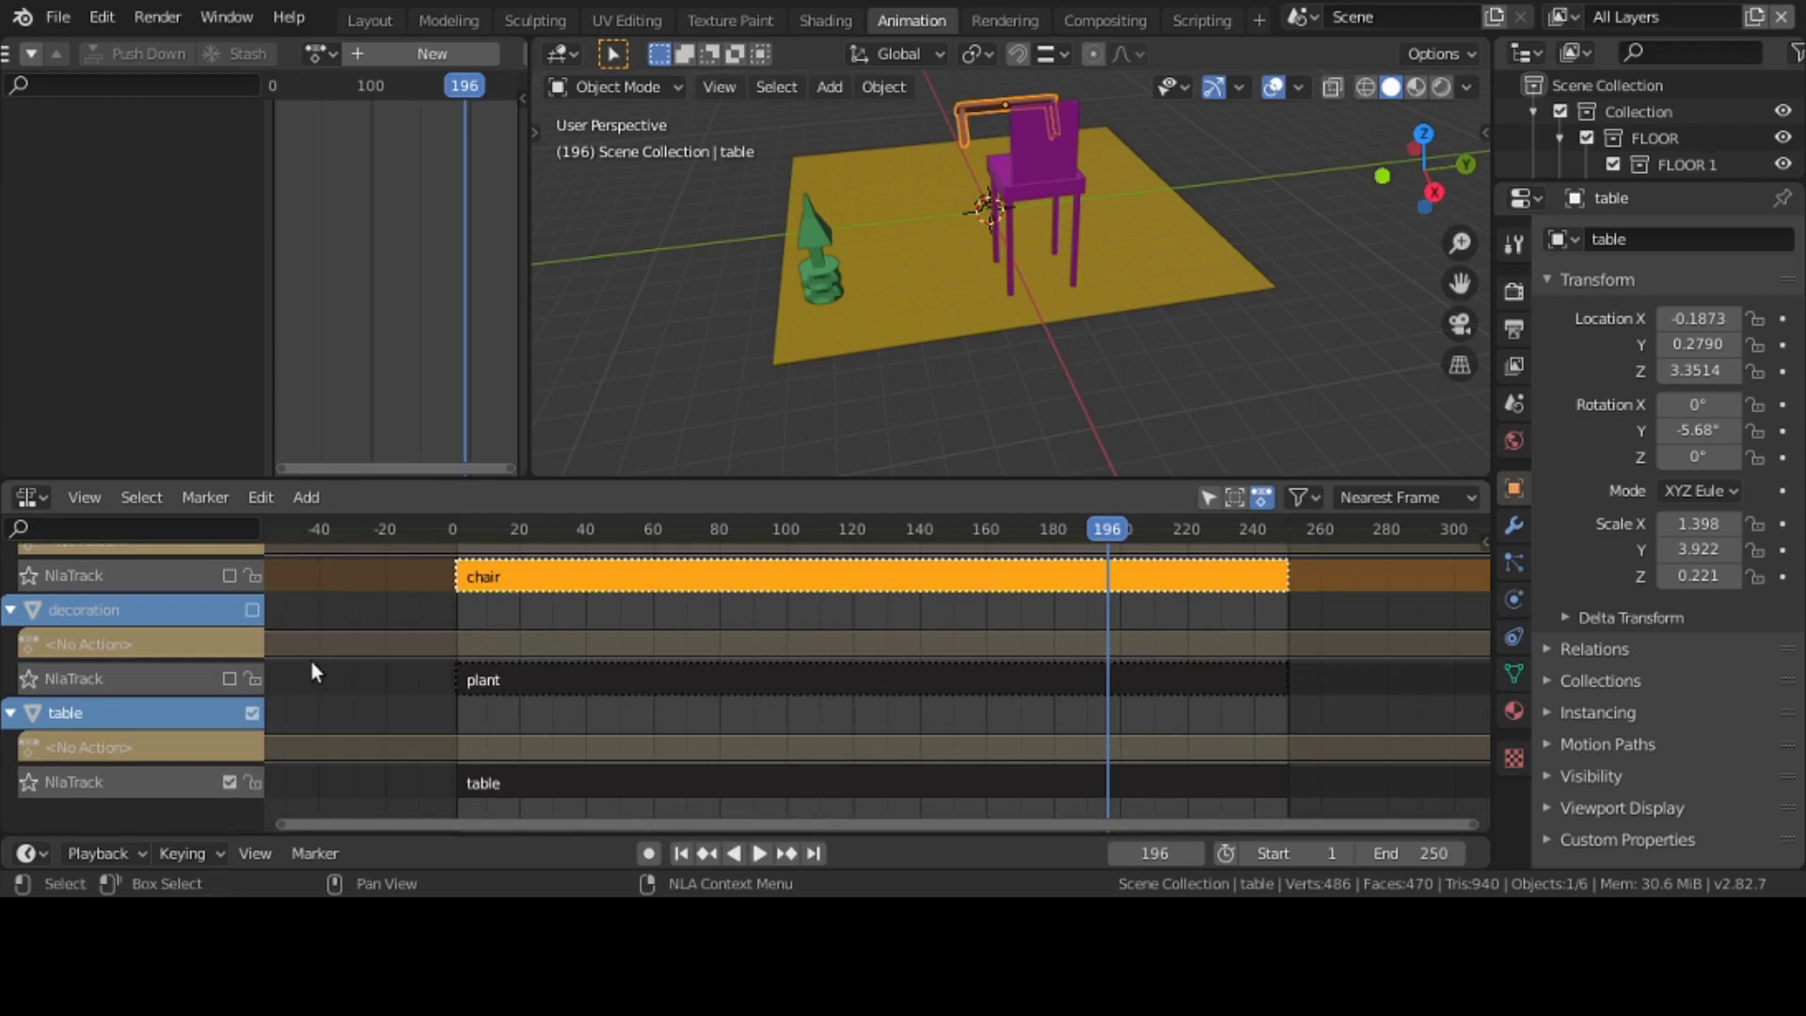
left_click(684, 853)
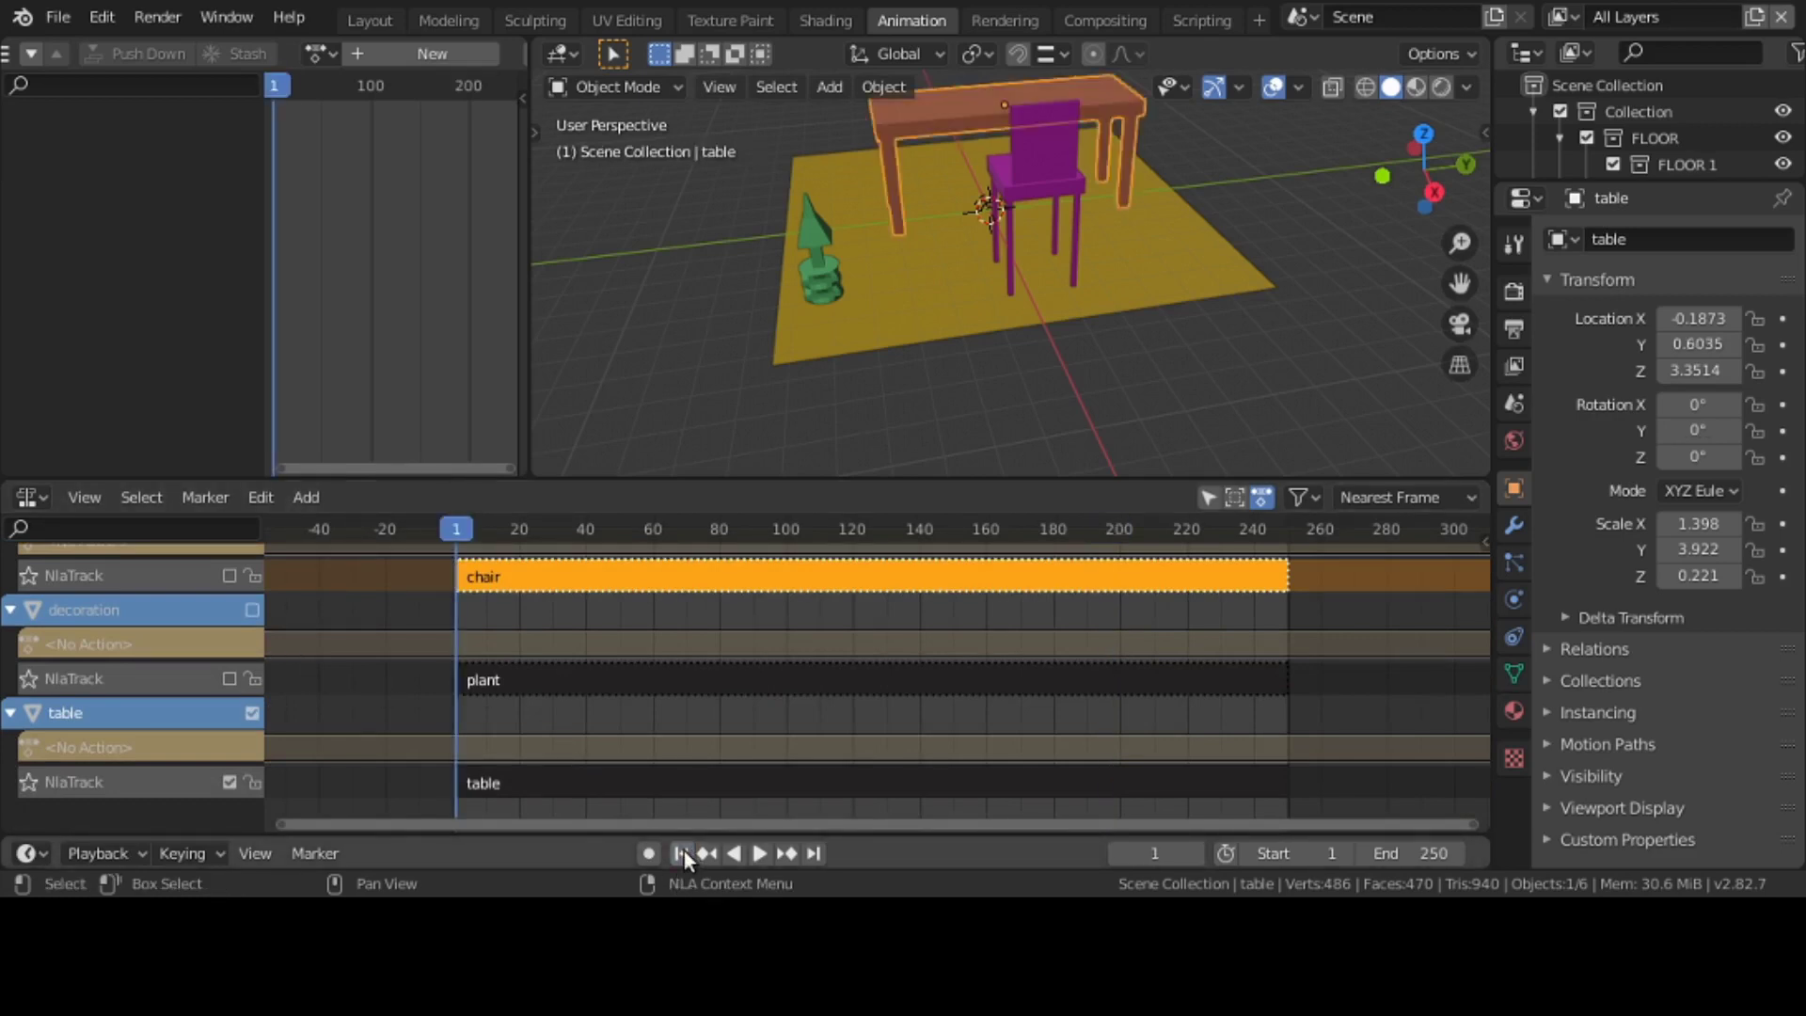
left_click(756, 856)
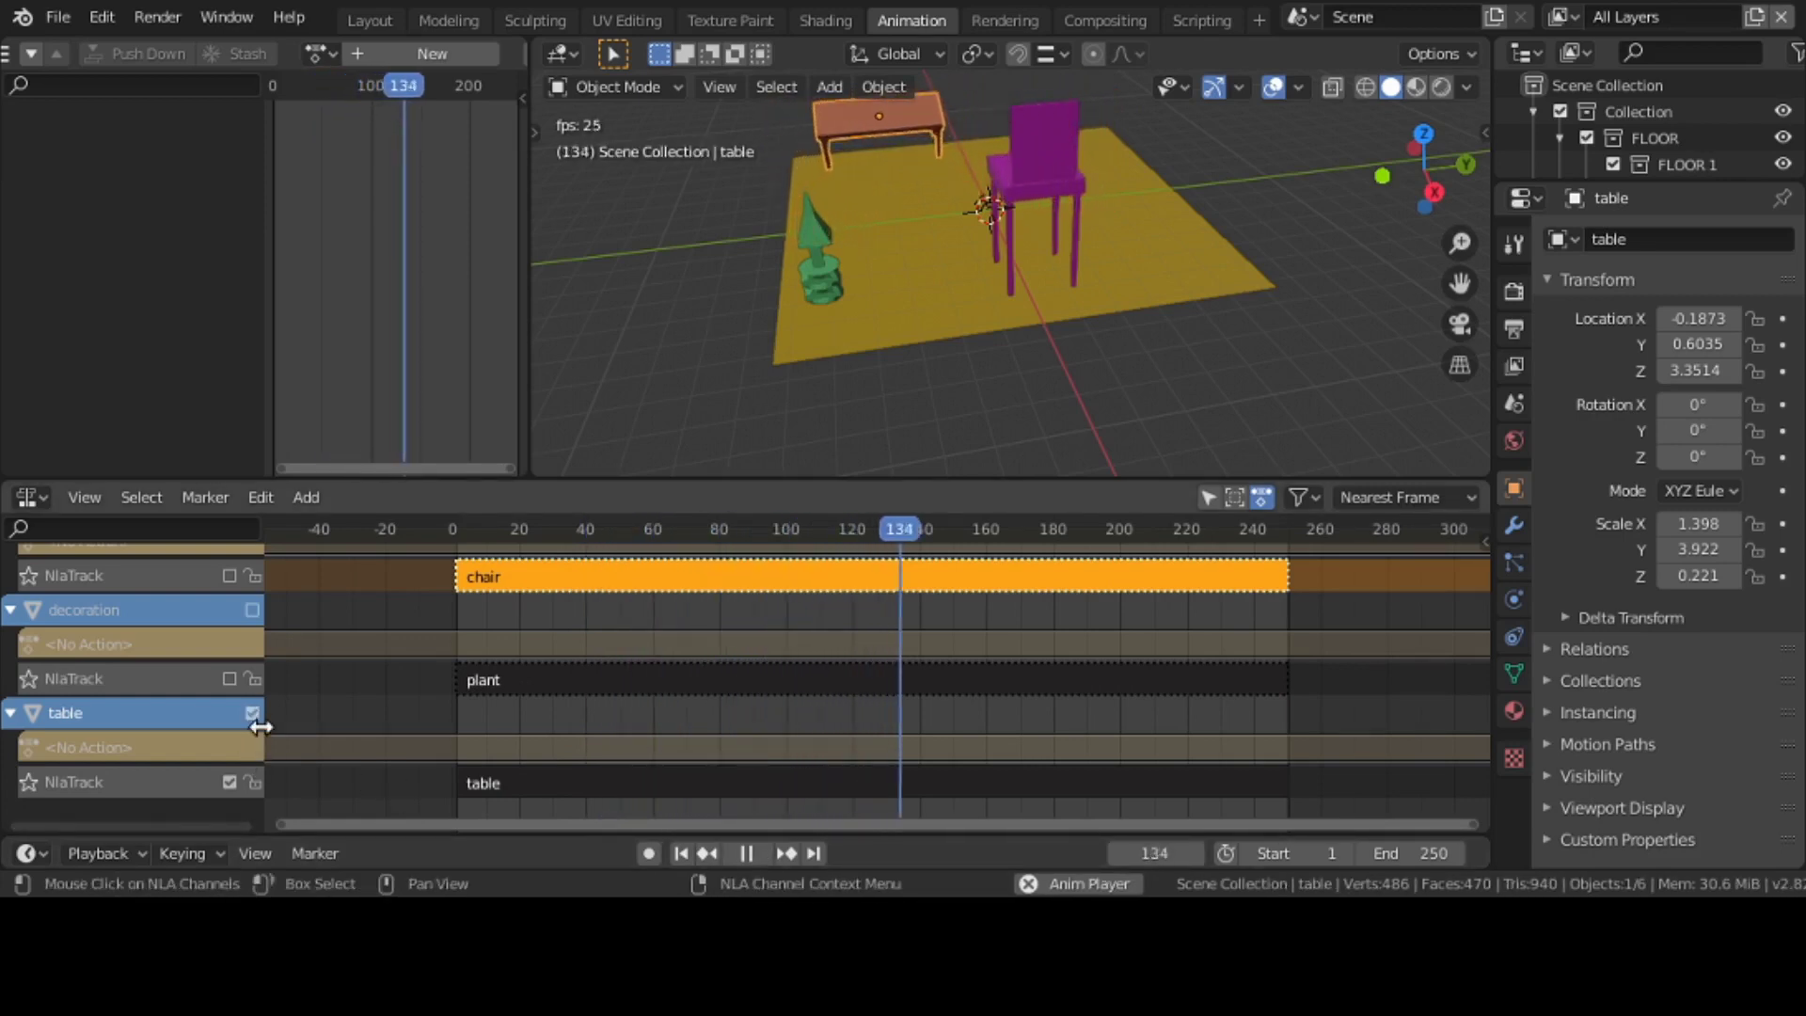
- Enable NLA evaluation for the decoration and chair objects during playback, and stop the animation
left_click(252, 619)
left_click(253, 611)
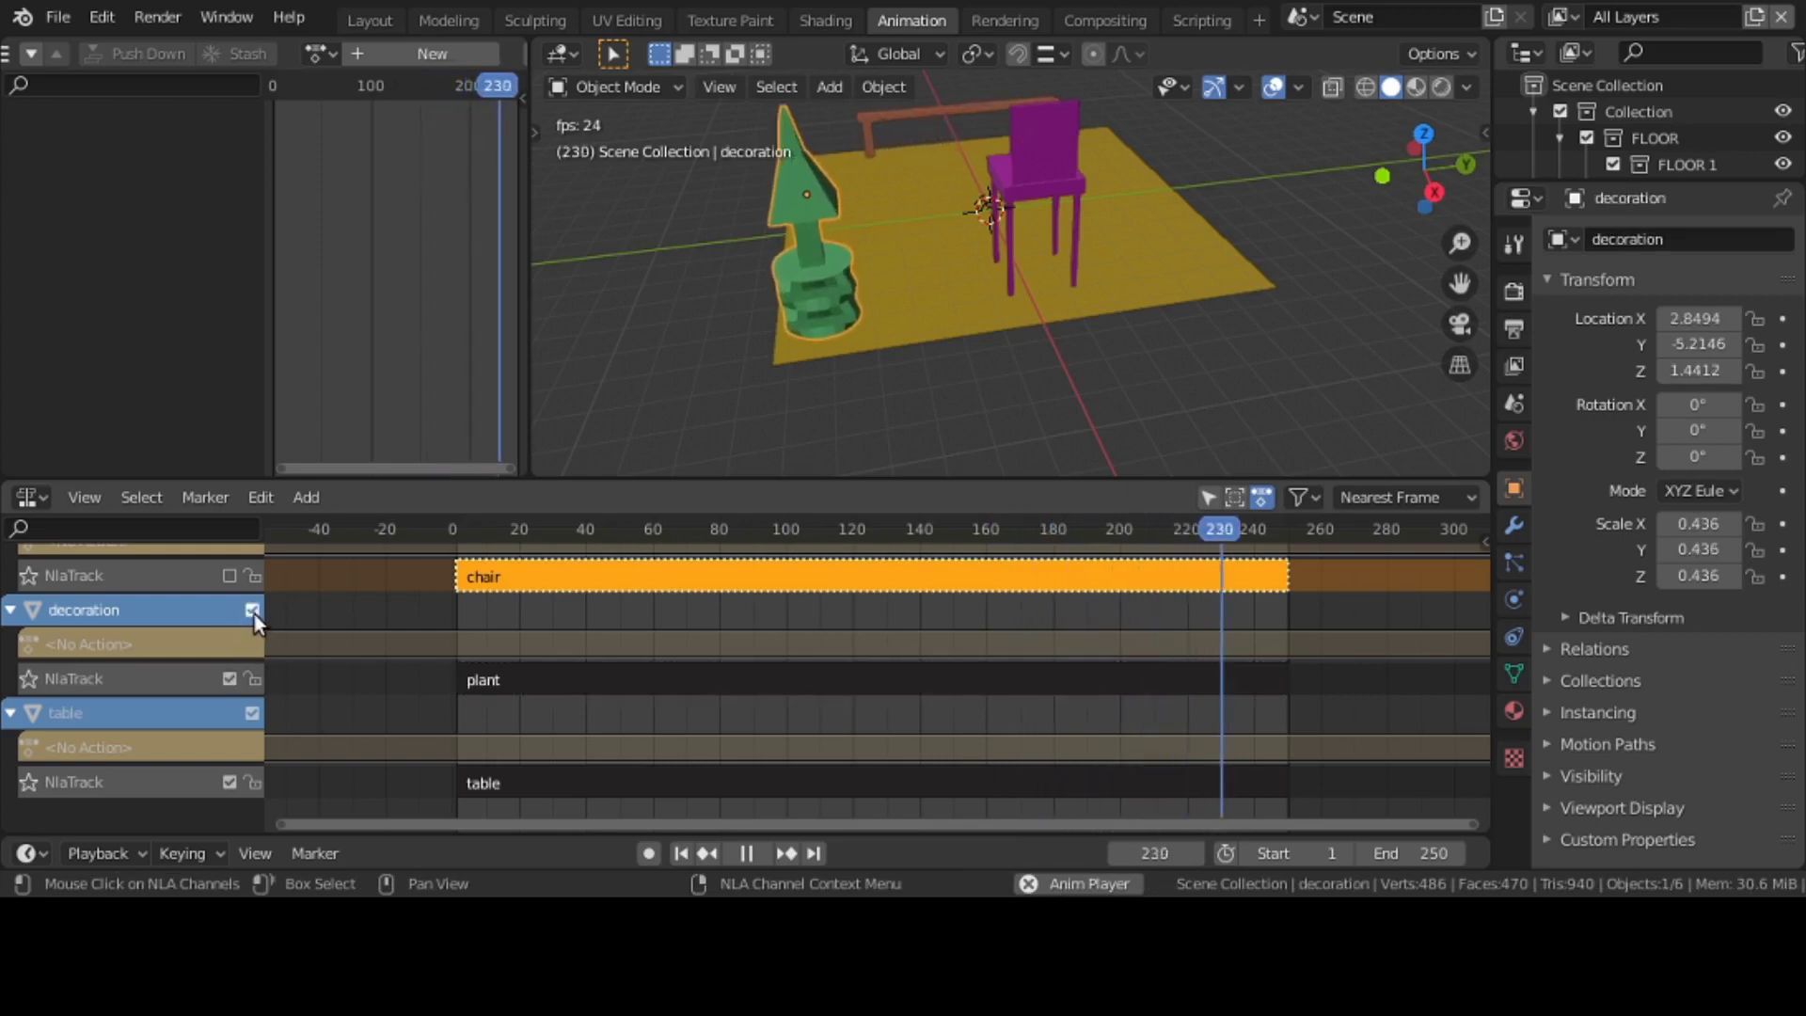
scroll(252, 659, "up", 2)
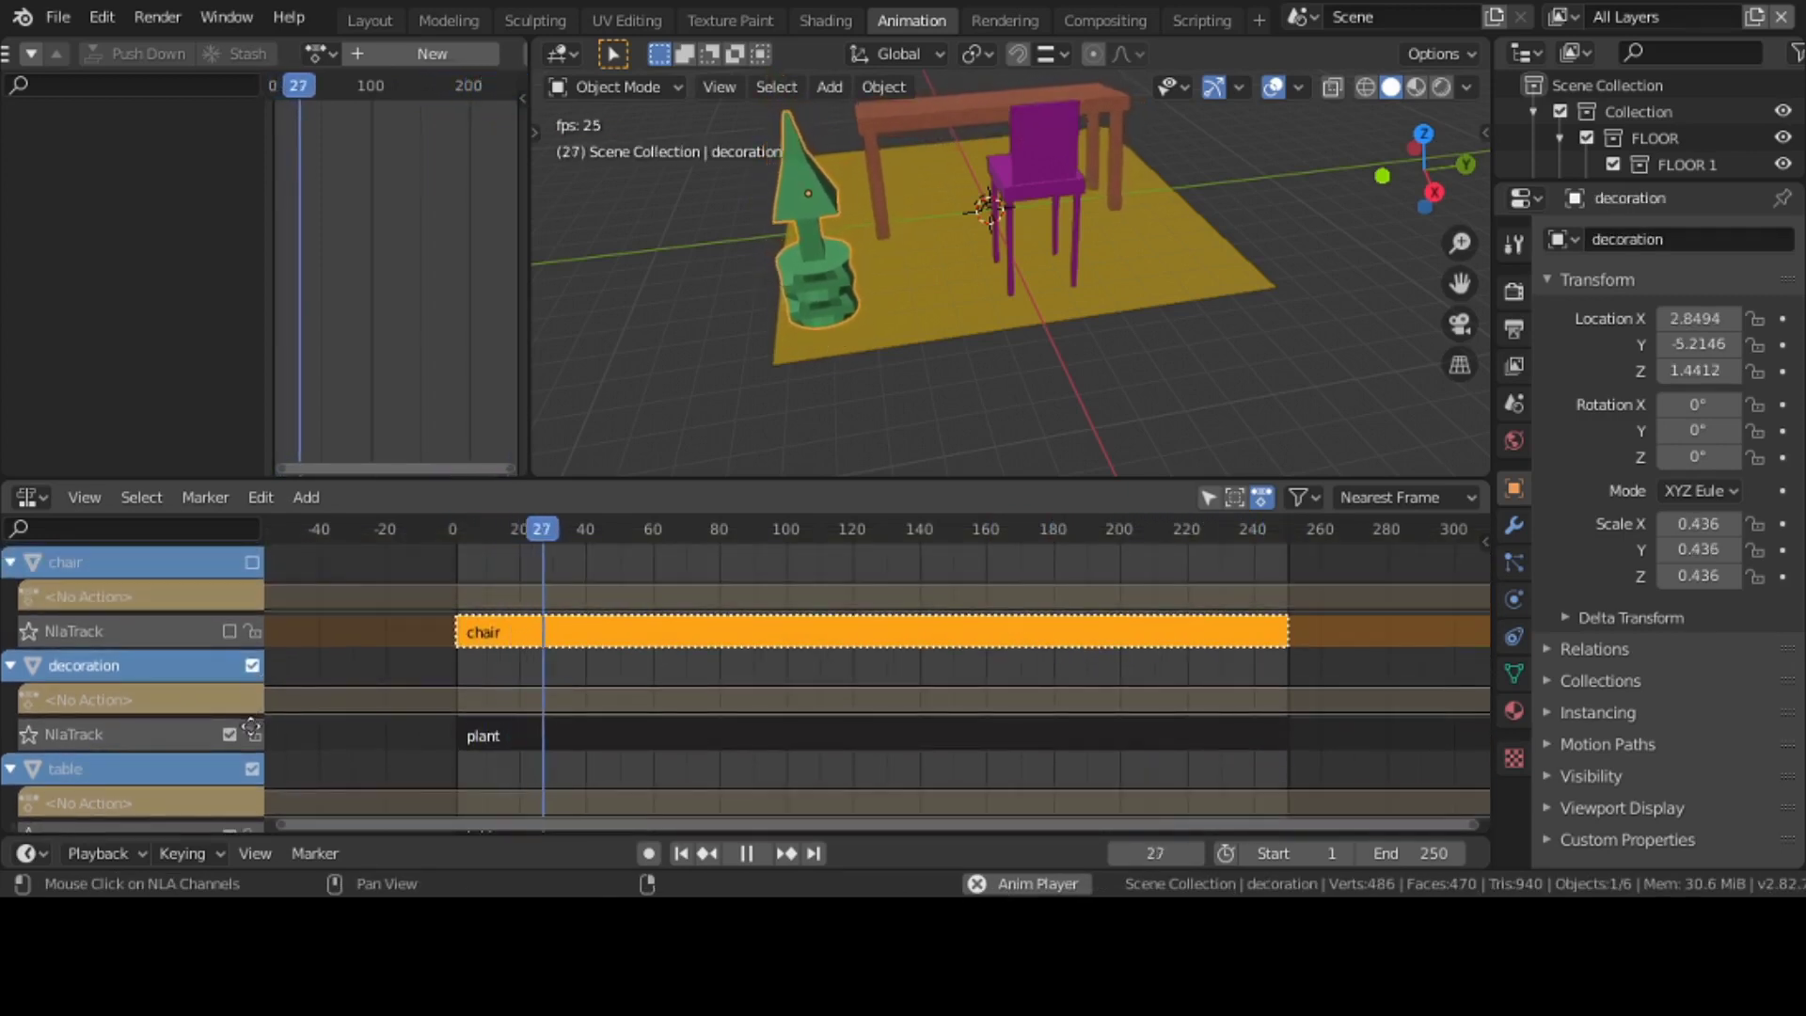
left_click(228, 628)
left_click(250, 561)
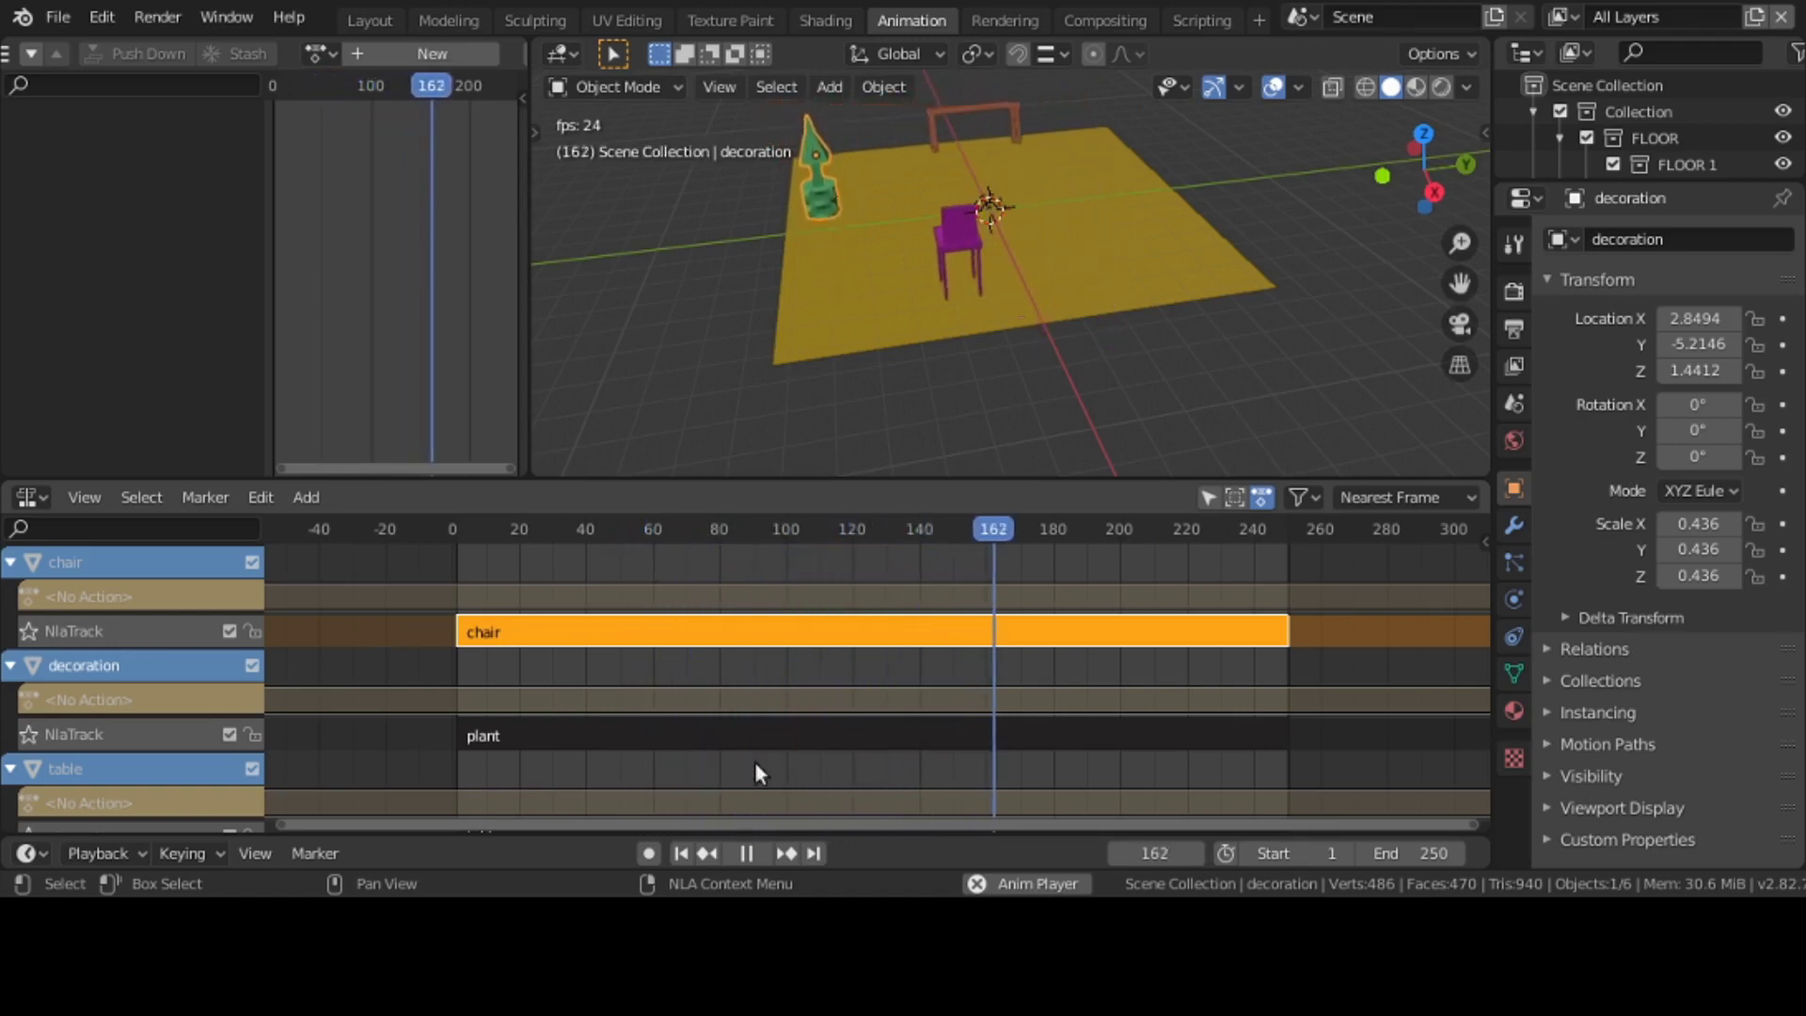
left_click(748, 852)
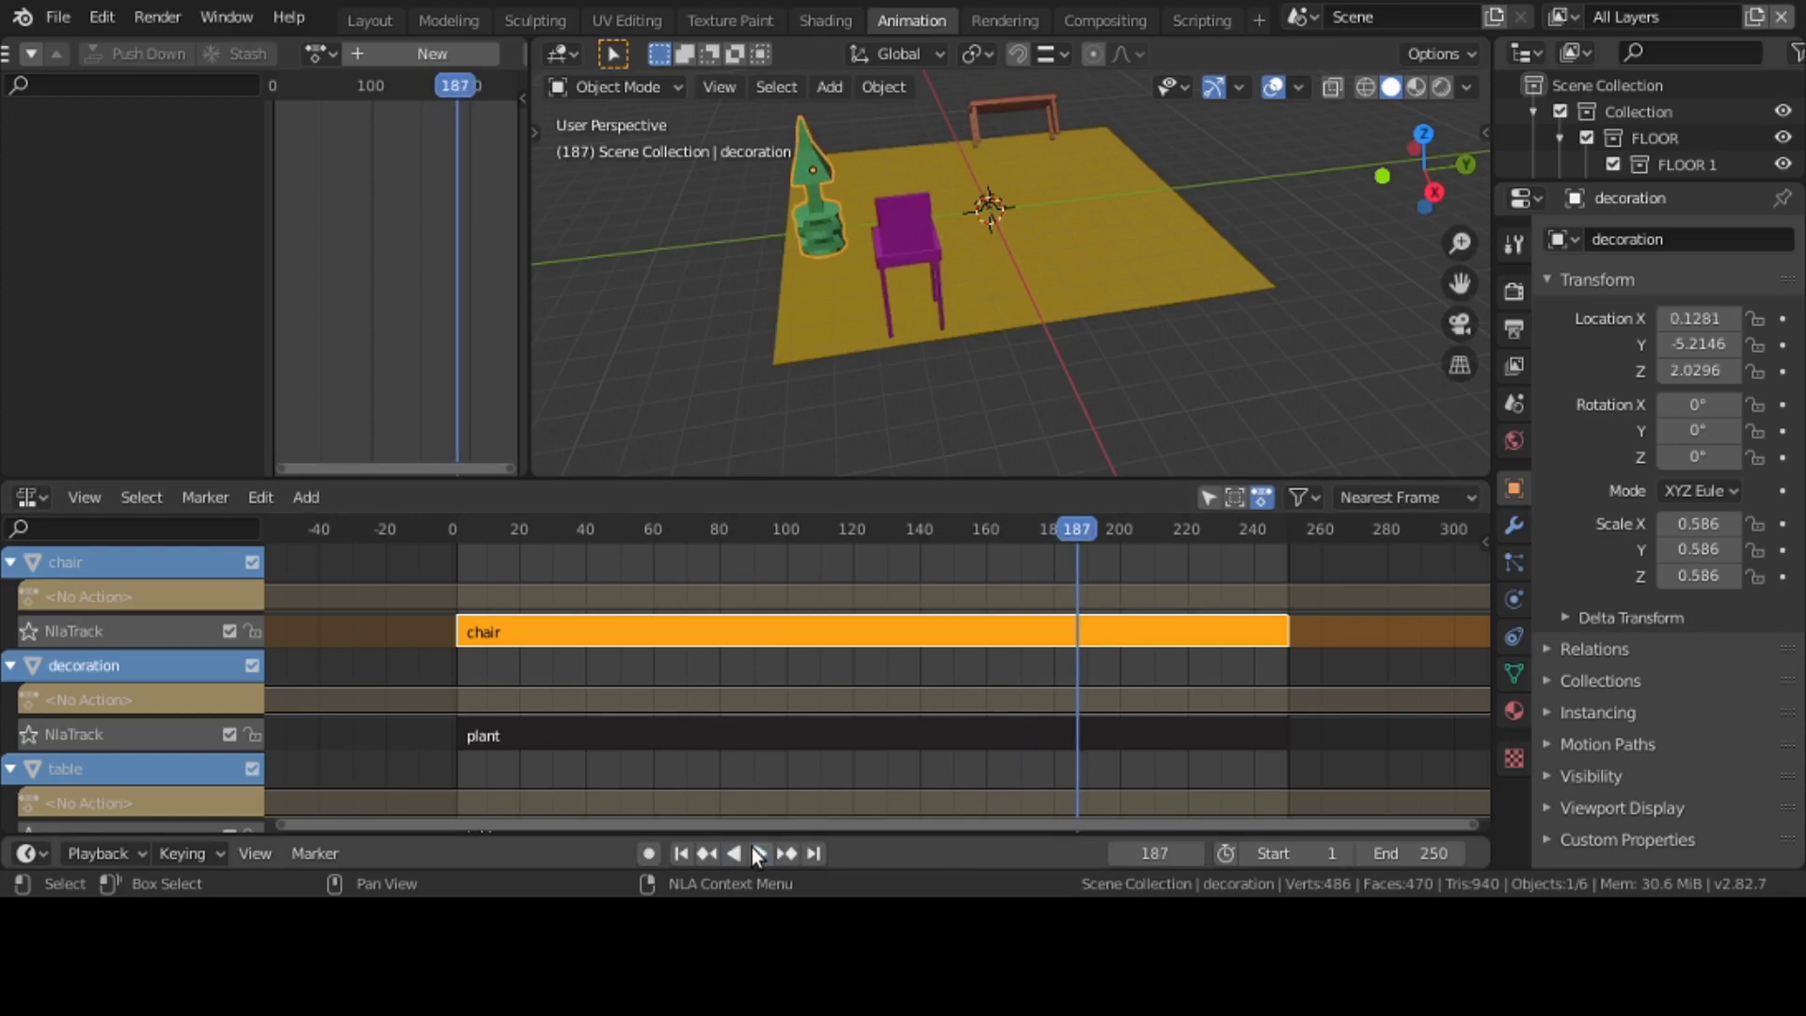
- Examine the strips in the NLA editor, selecting the table strip and after it the plant strip
scroll(774, 602, "down", 5)
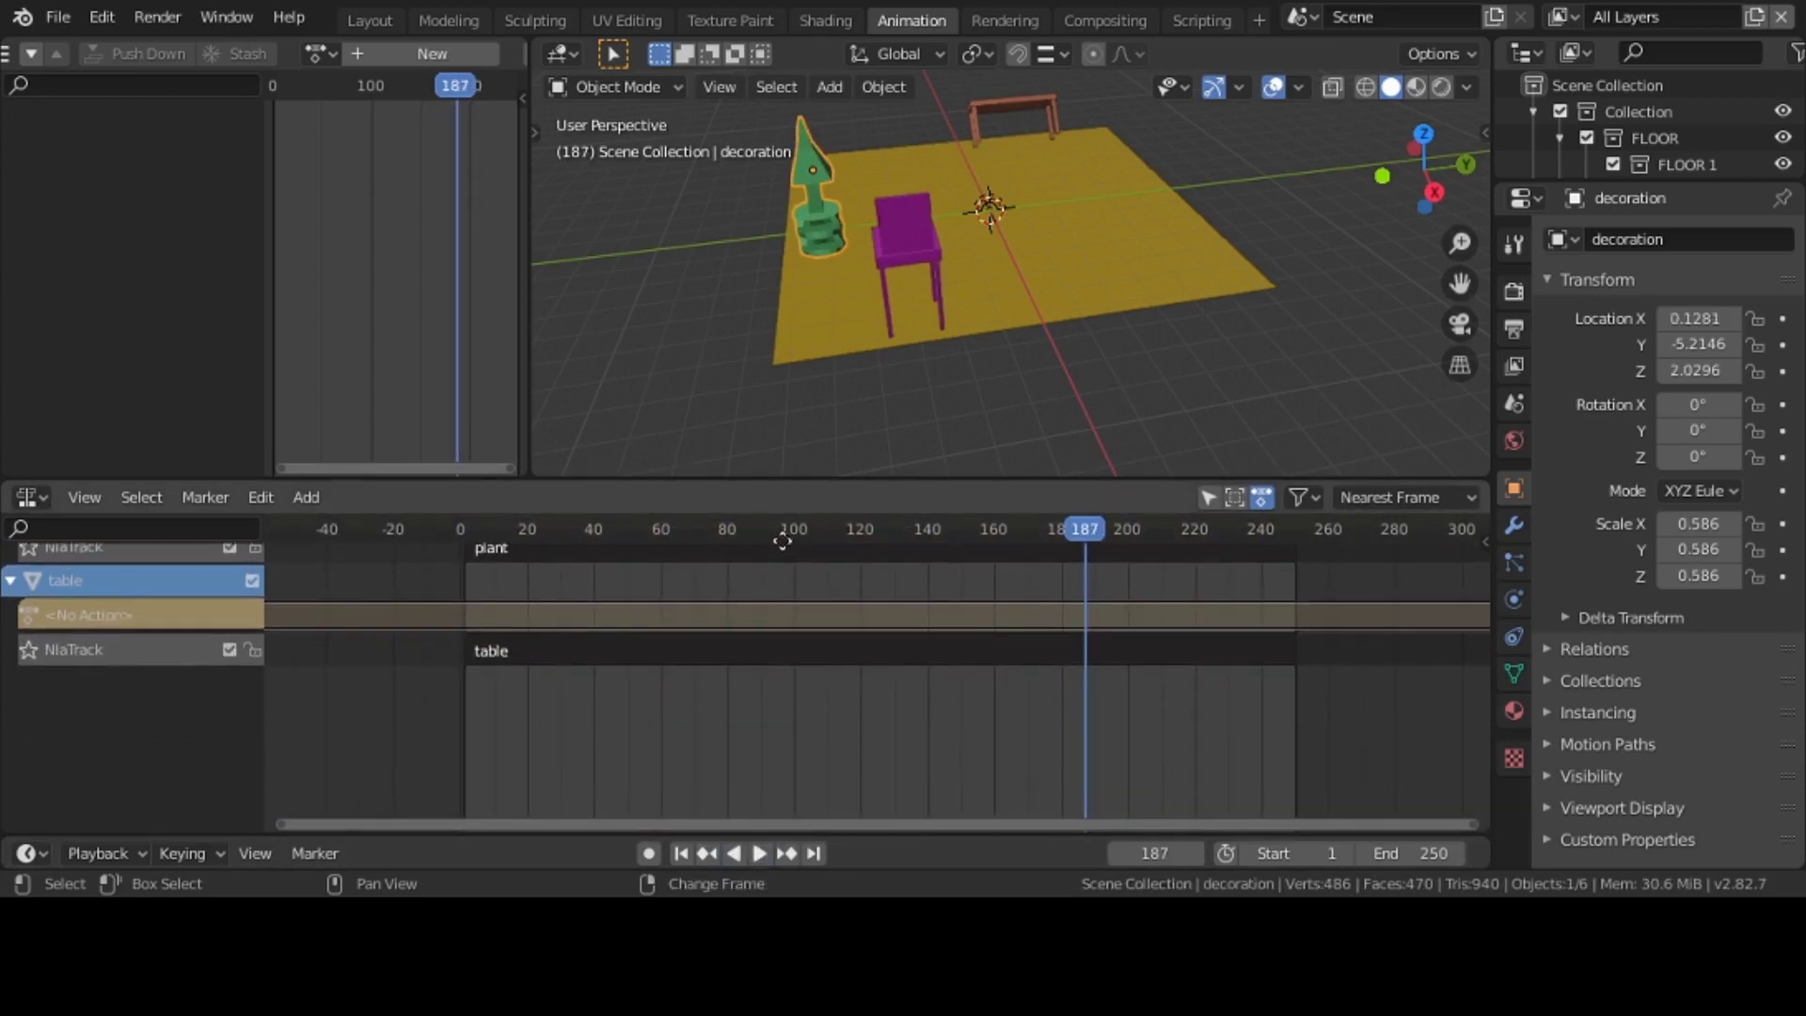
middle_click_drag(783, 542, 764, 642)
left_click(772, 750)
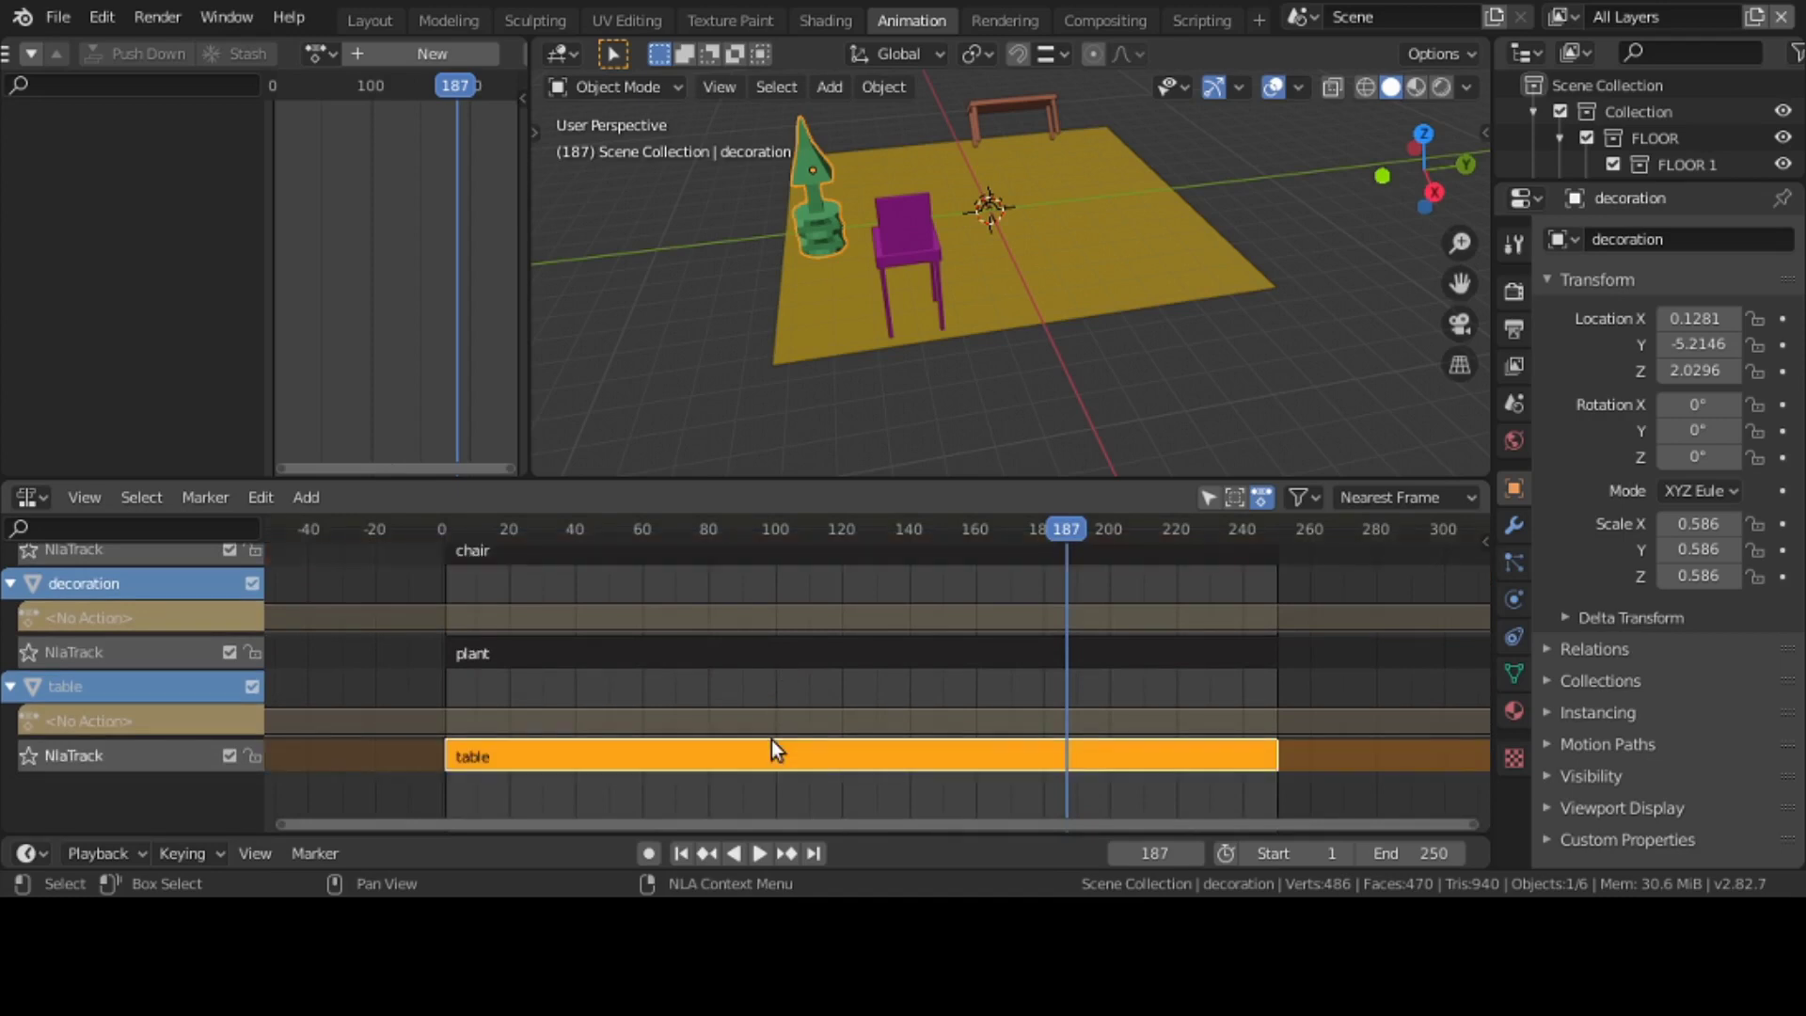
left_click(767, 652)
middle_click_drag(765, 651, 761, 720)
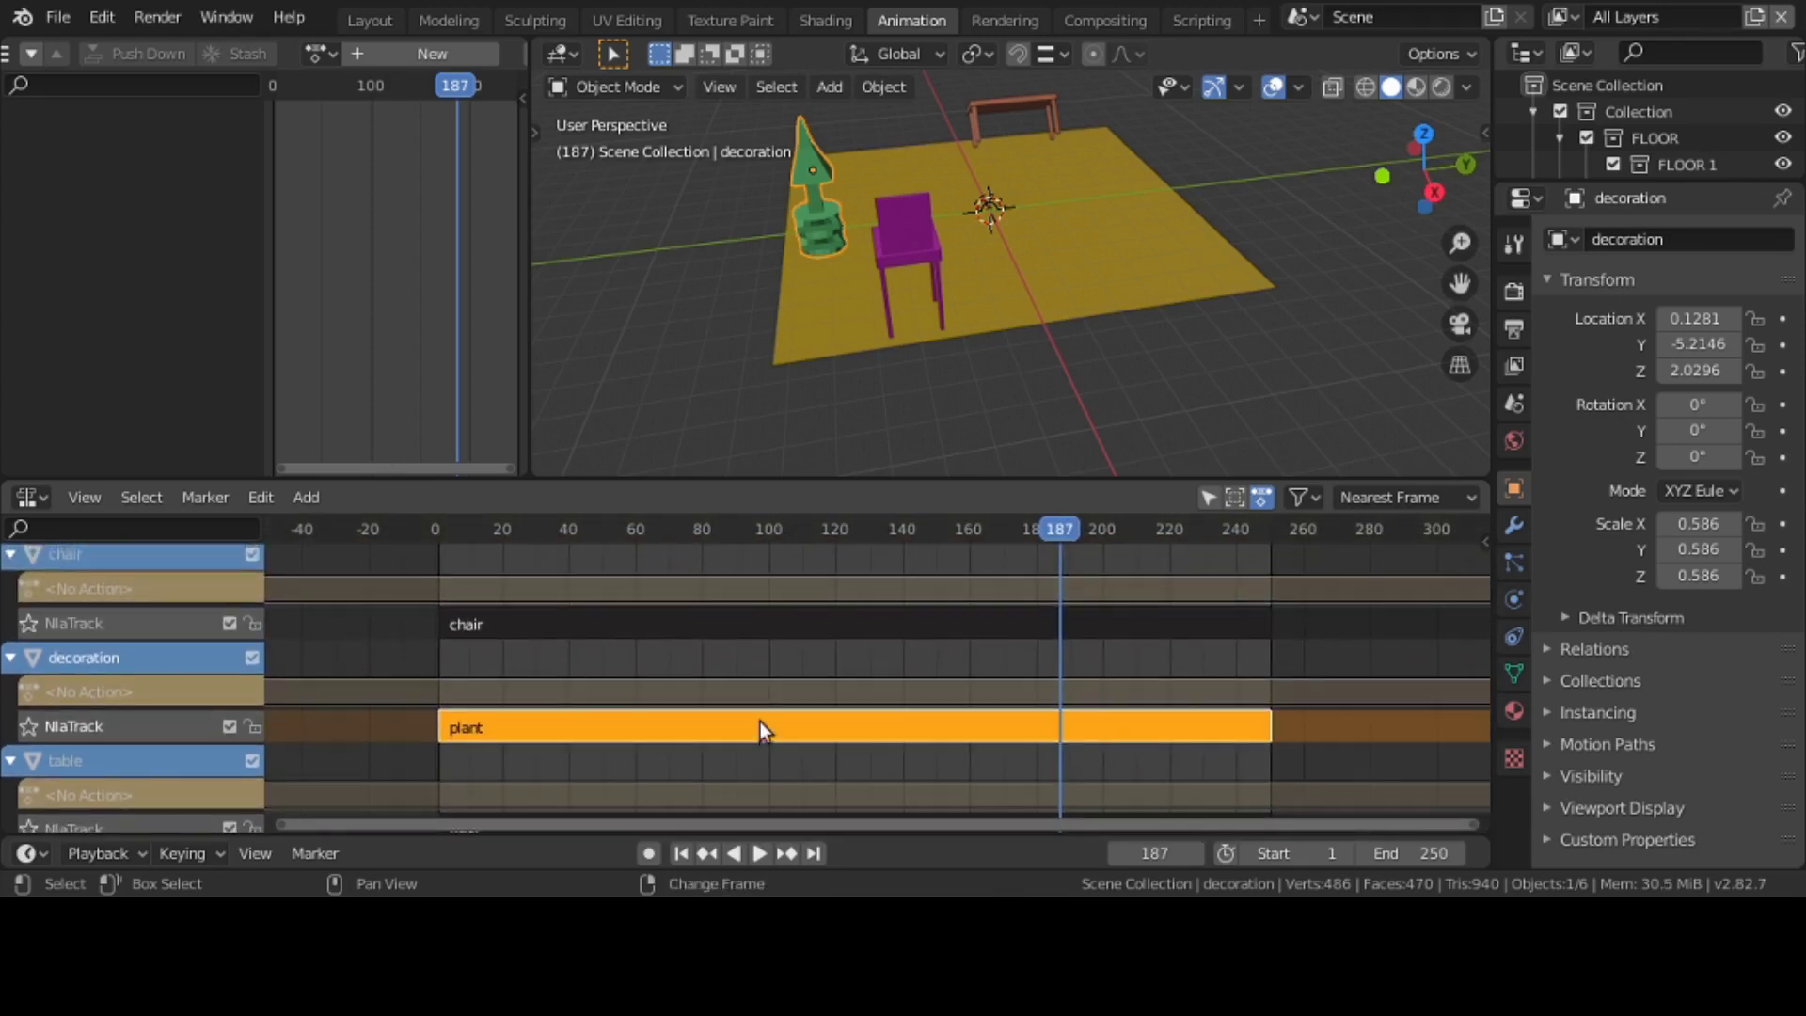
- Examine the chair and plant strips in the NLA editor, selecting each in turn
left_click(749, 598)
left_click(753, 617)
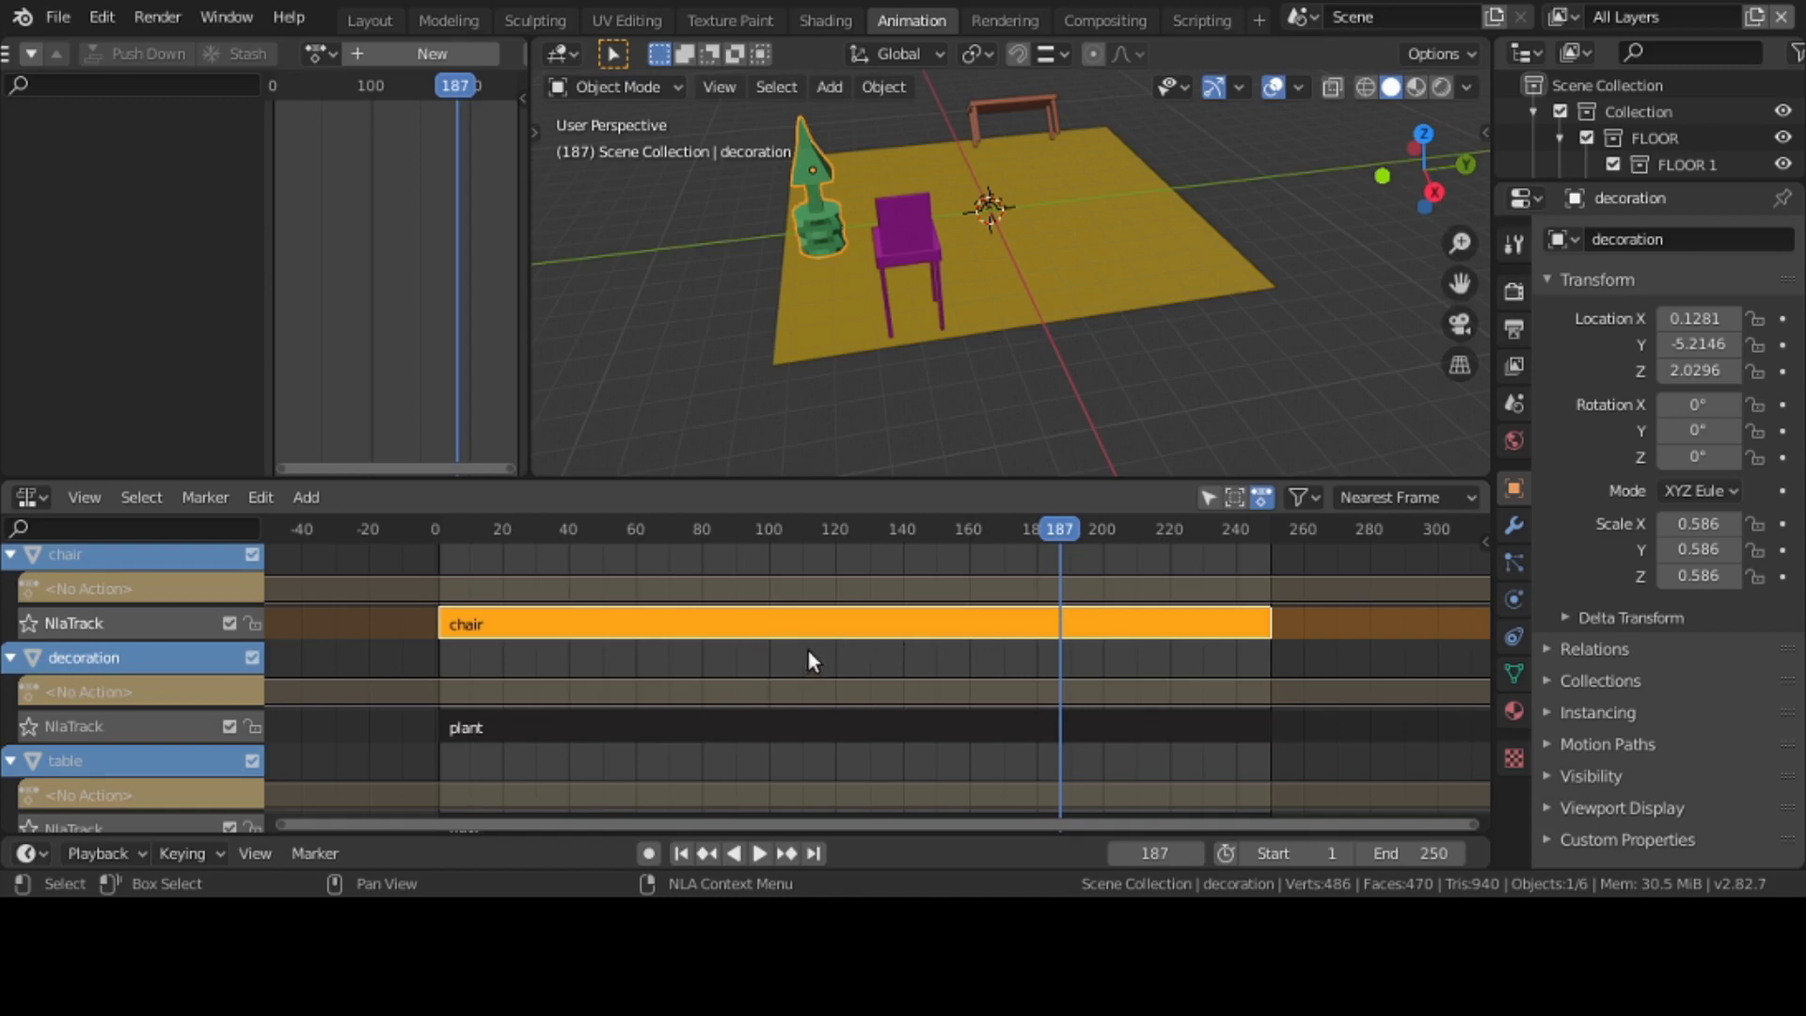
left_click(841, 724)
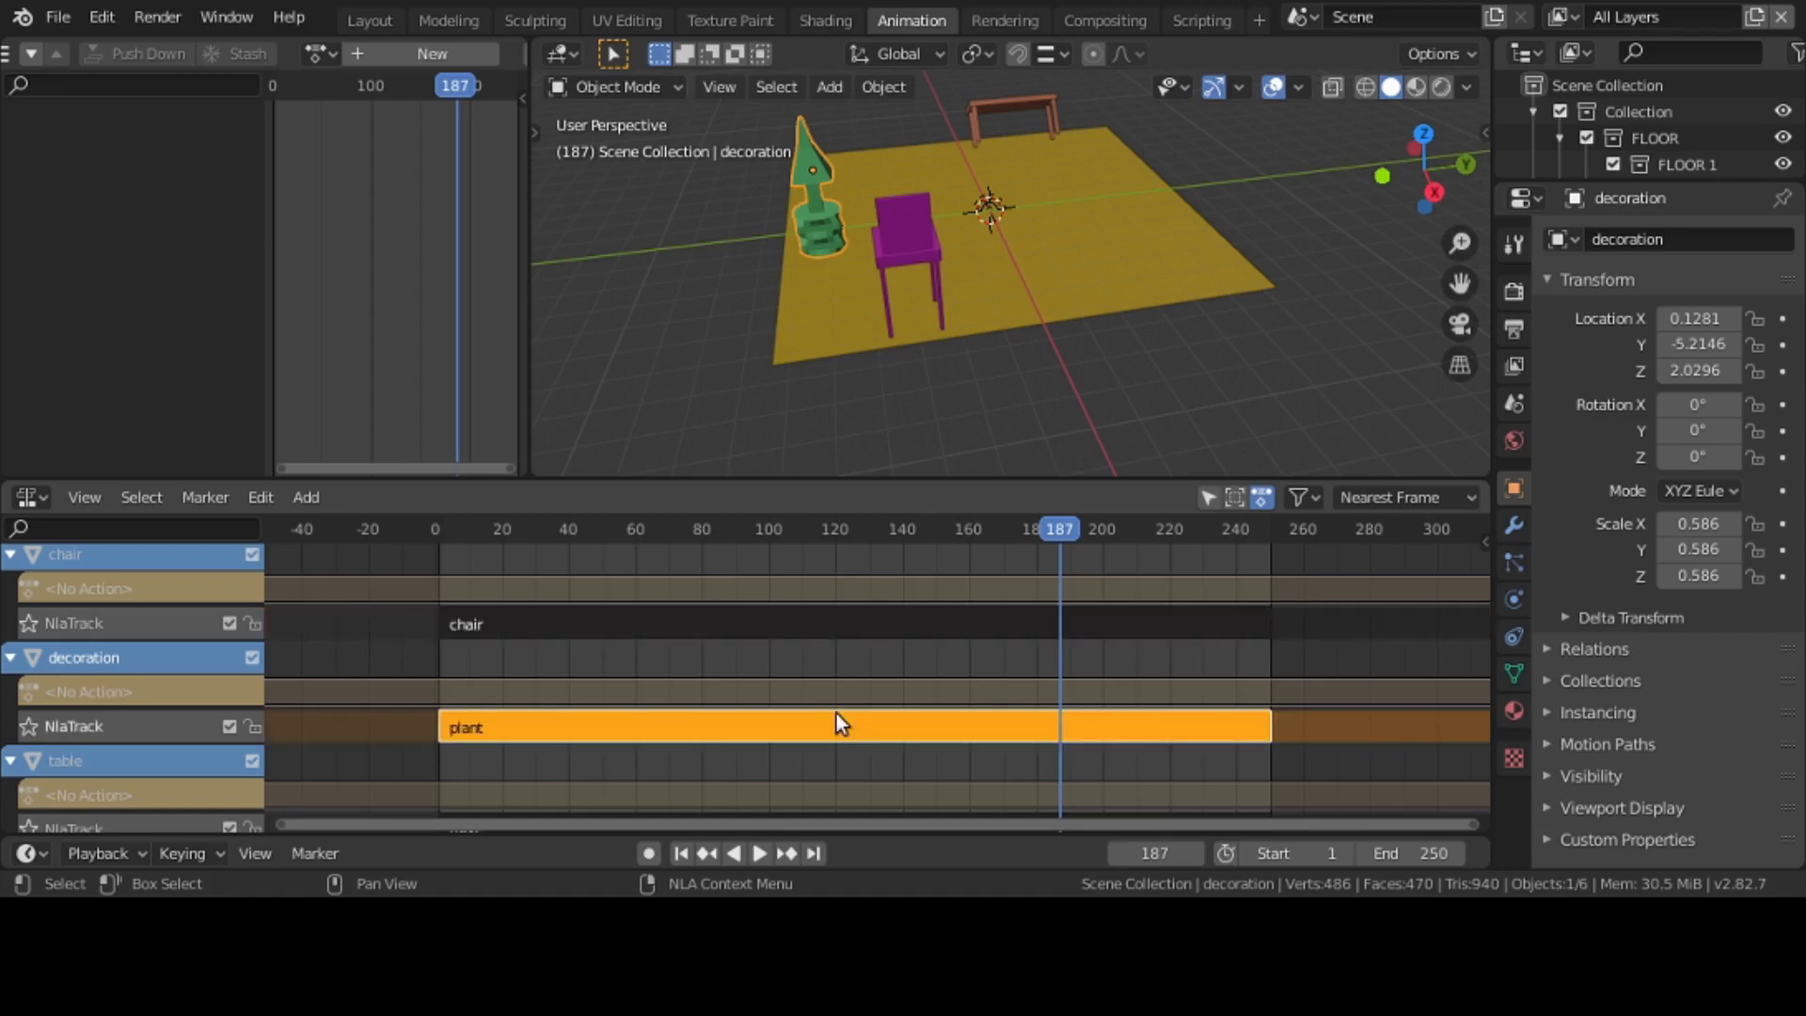
middle_click_drag(837, 713, 826, 624)
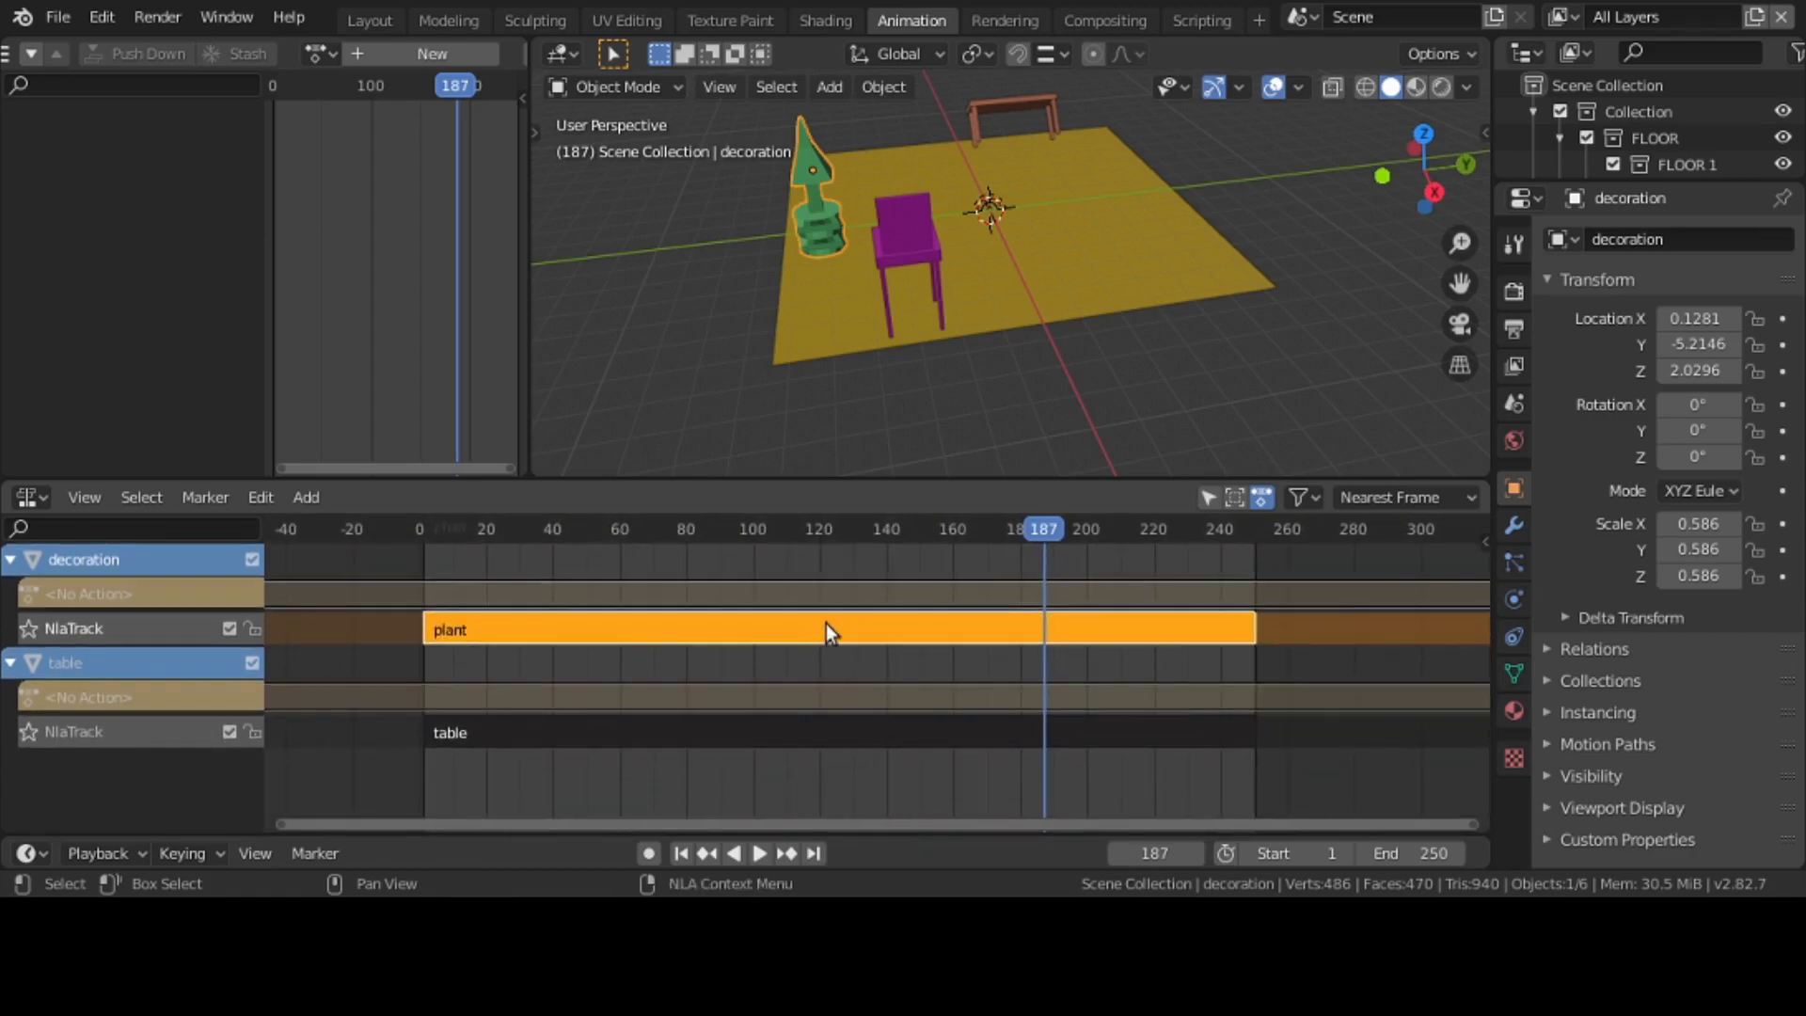
left_click(785, 734)
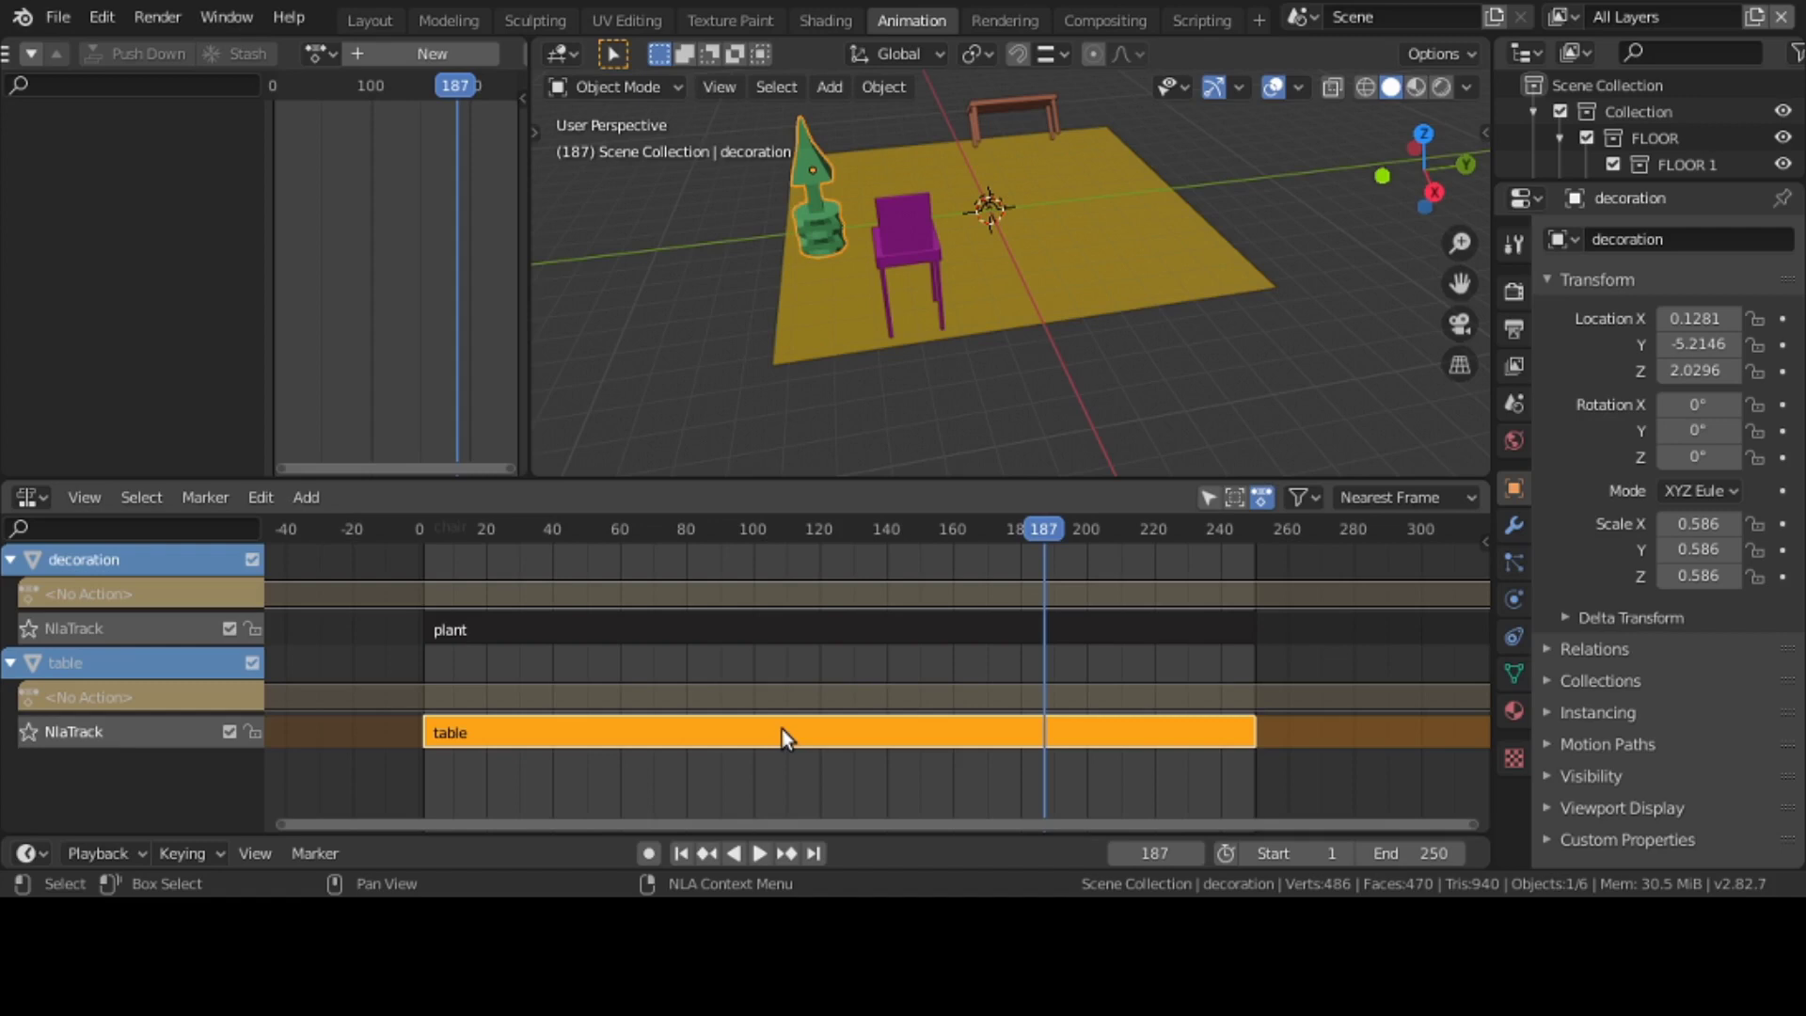
scroll(782, 717, "down", 2)
middle_click_drag(781, 715, 775, 788)
scroll(775, 743, "down", 1)
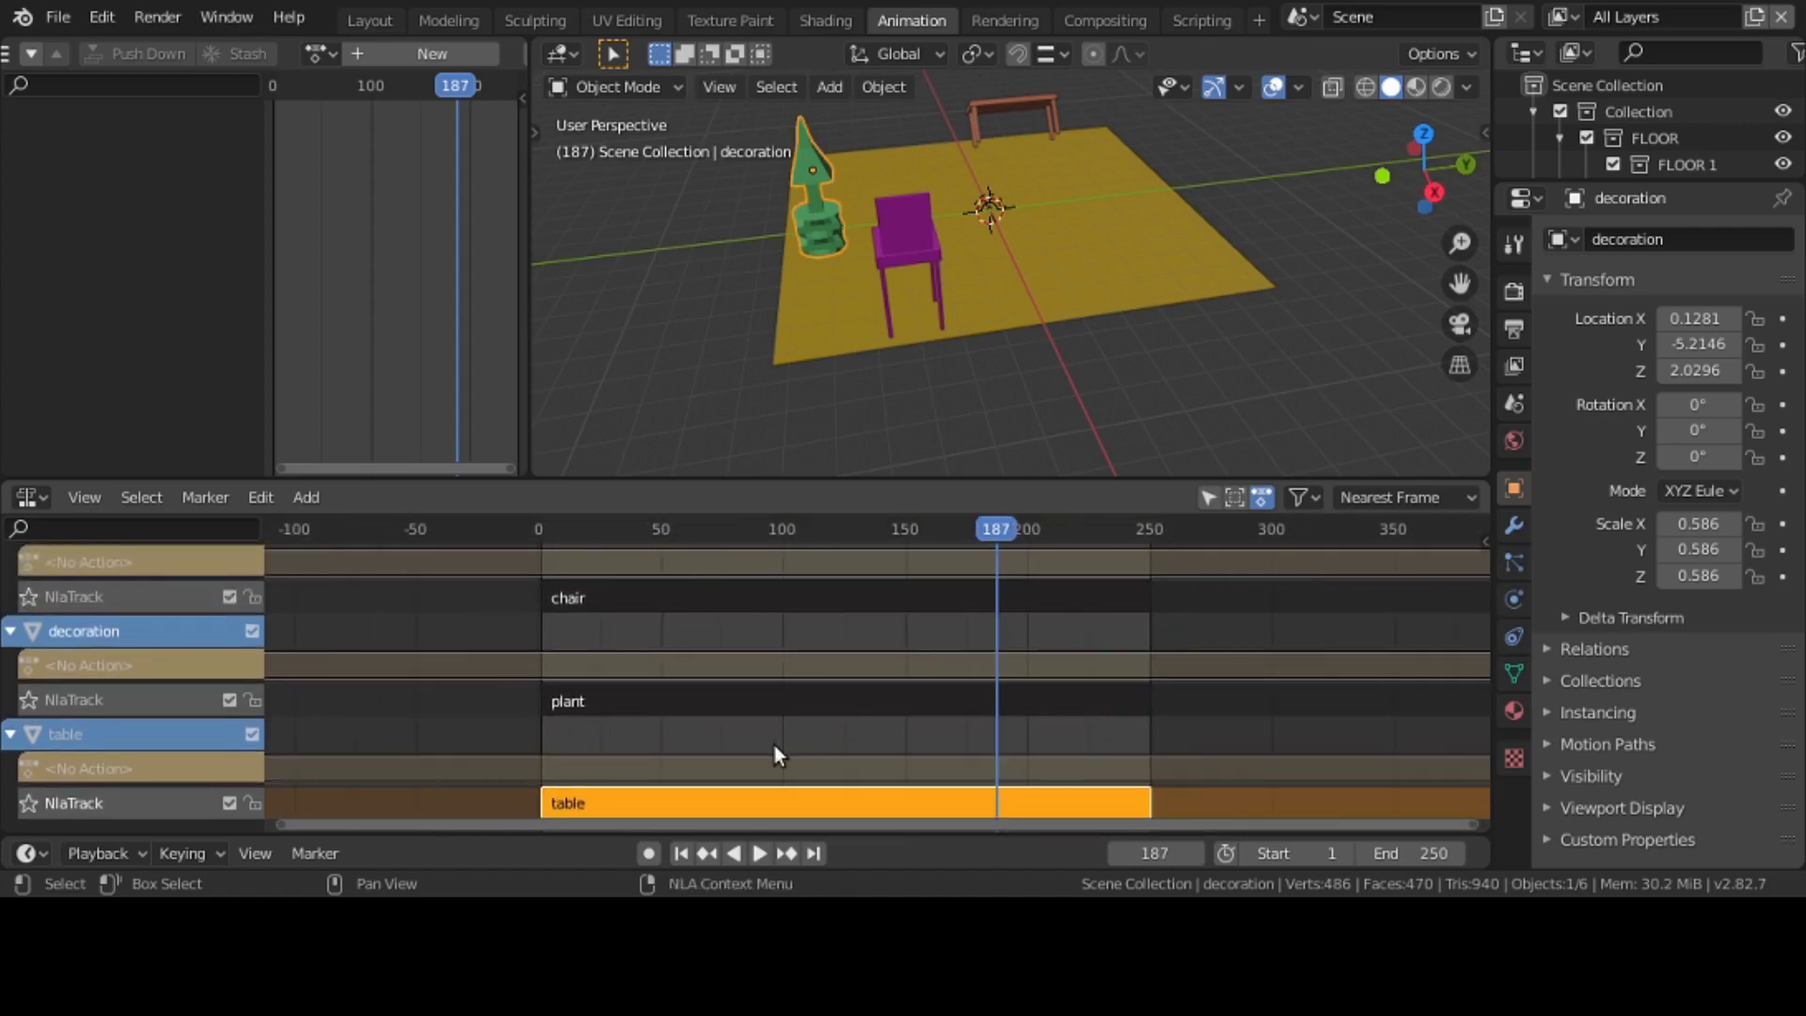
key("s")
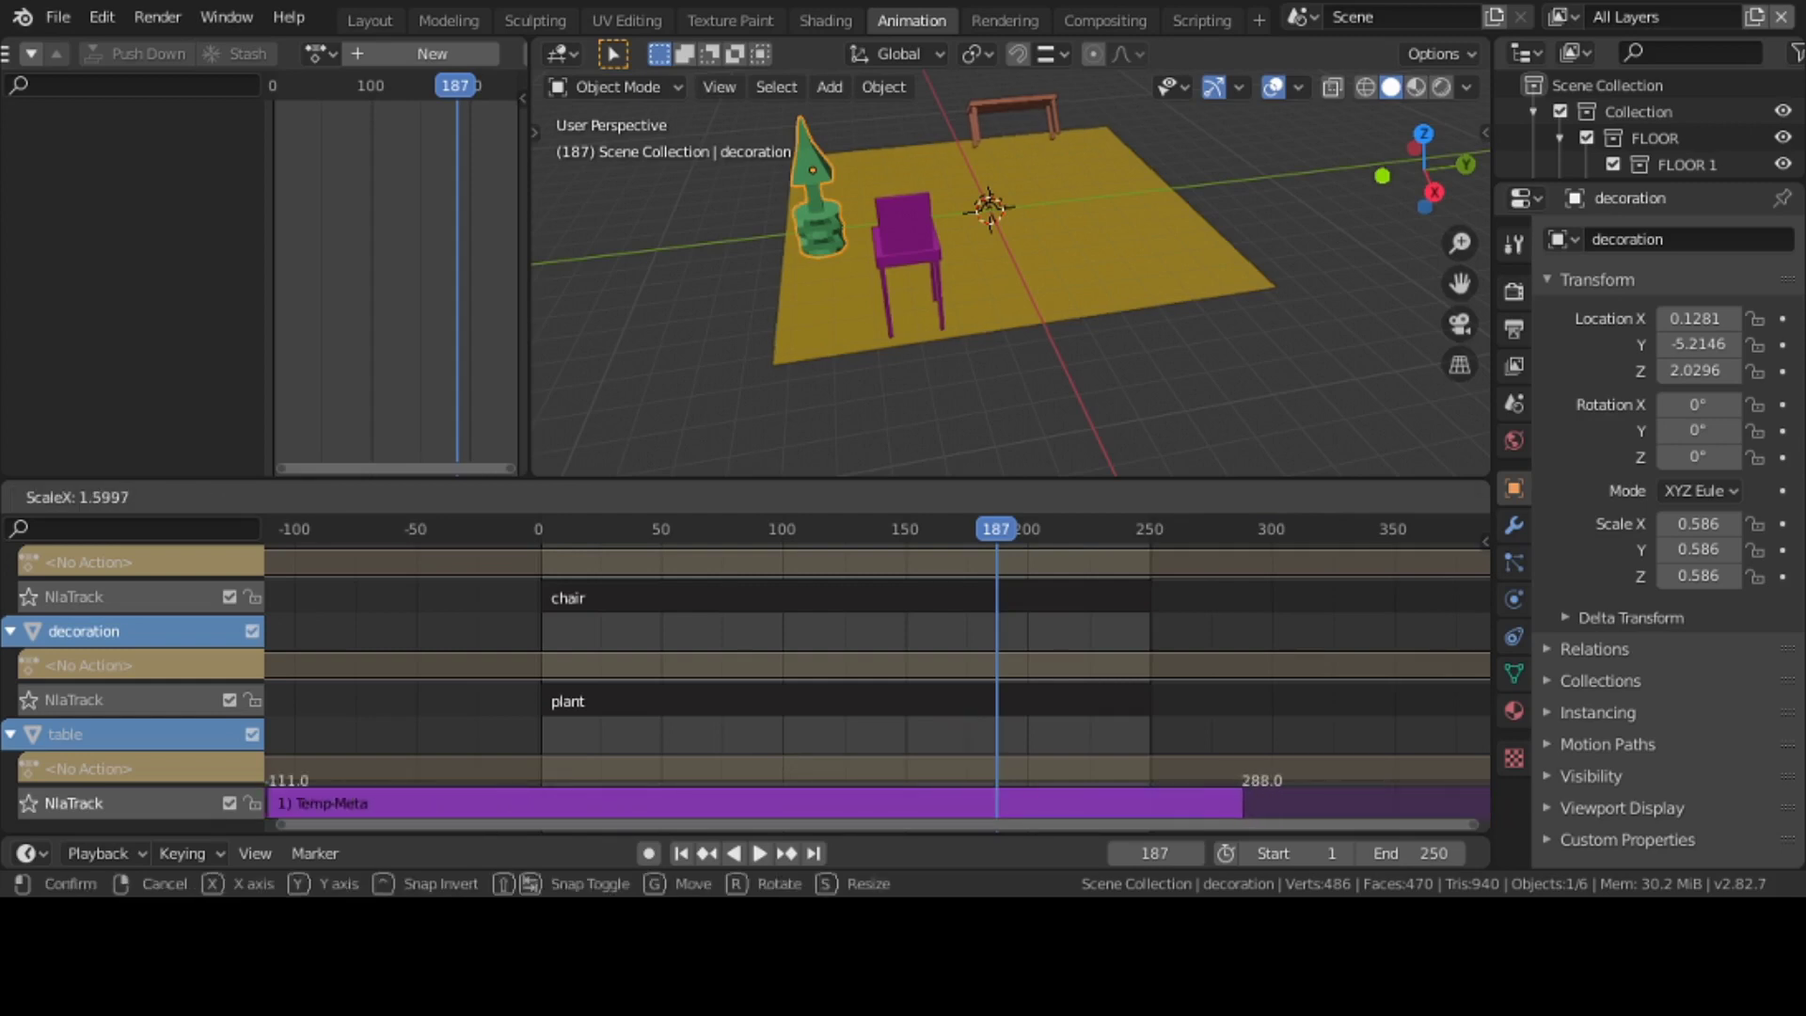
key("Escape")
scroll(940, 710, "up", 2)
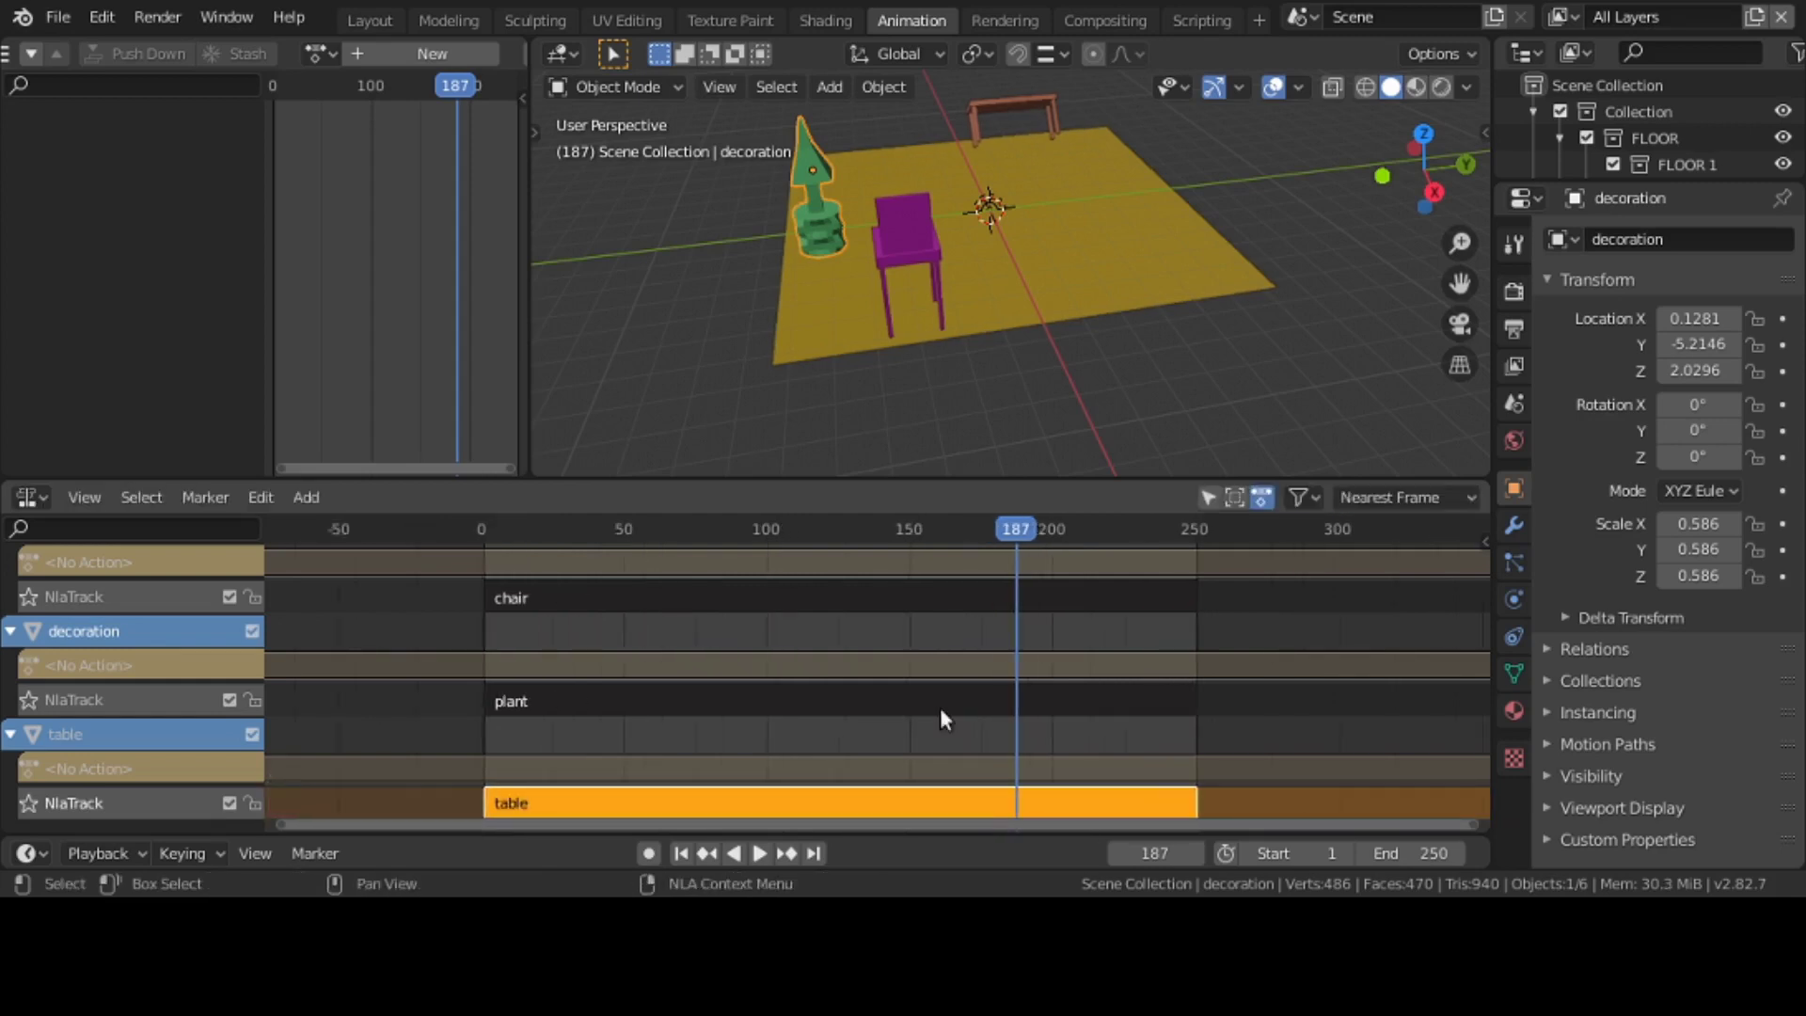
middle_click_drag(939, 708, 905, 775)
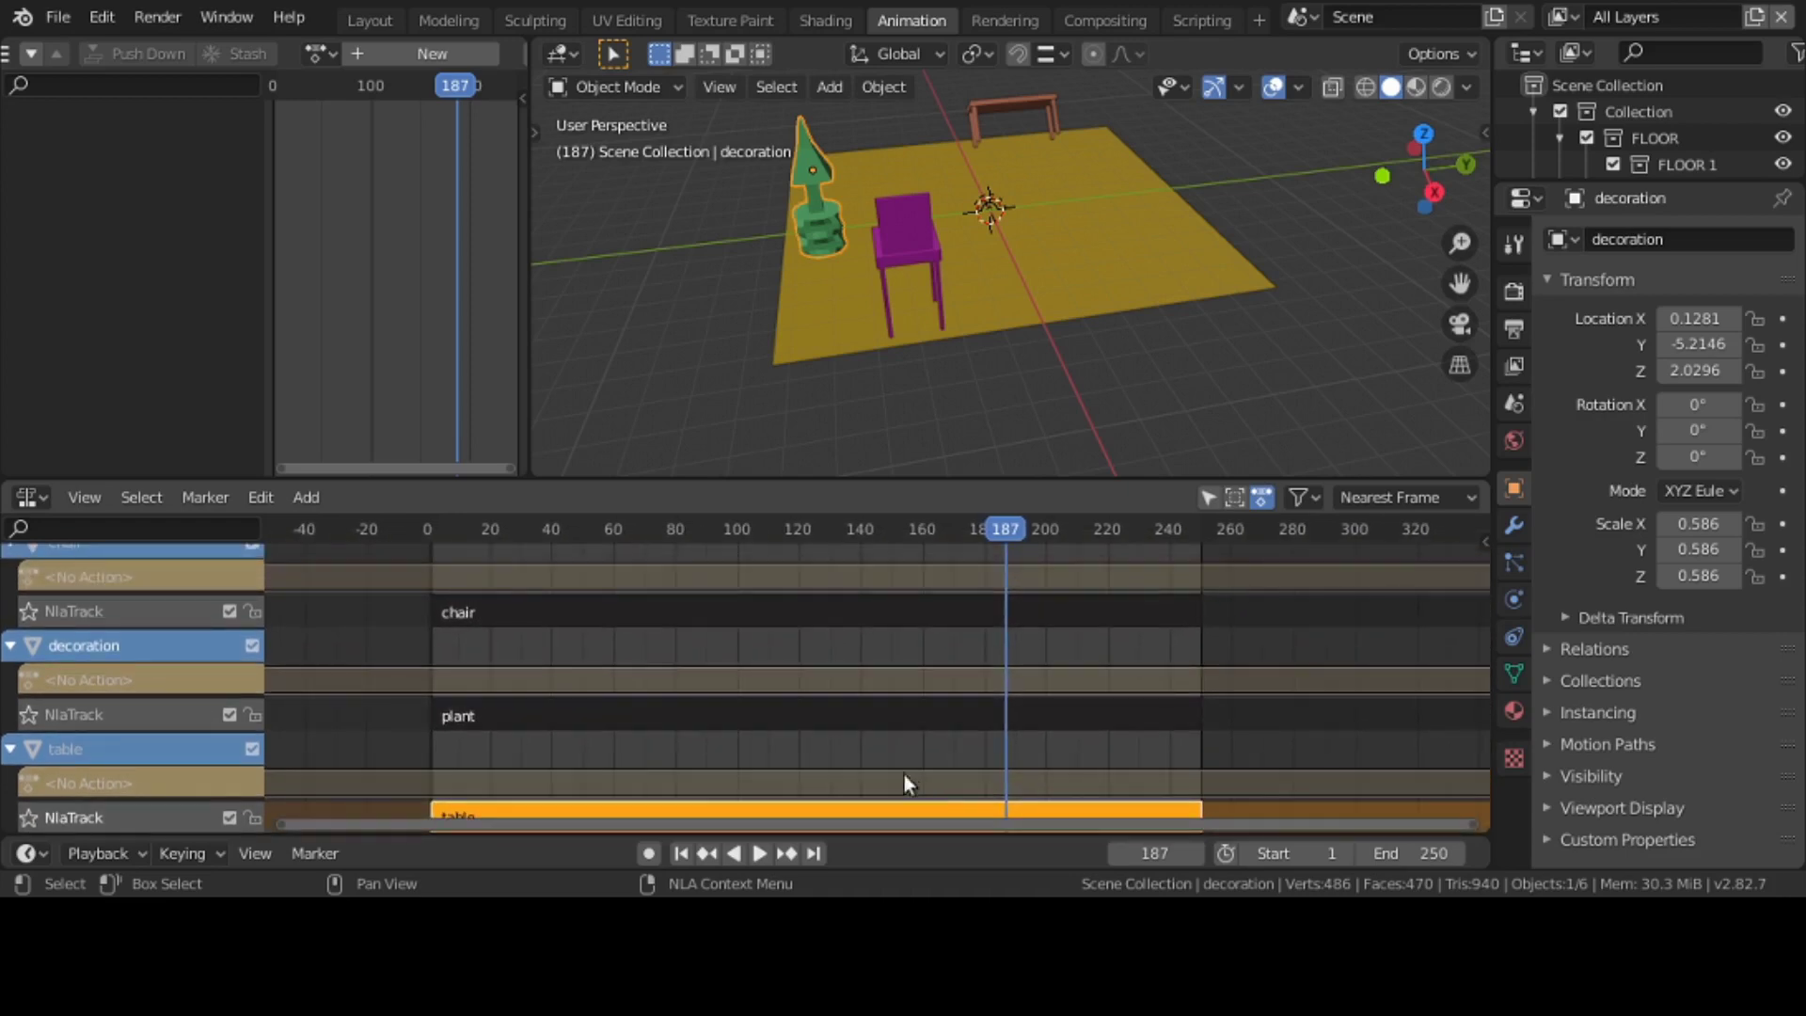
- Select the chair strip and return the playhead to frame 1
left_click(632, 613)
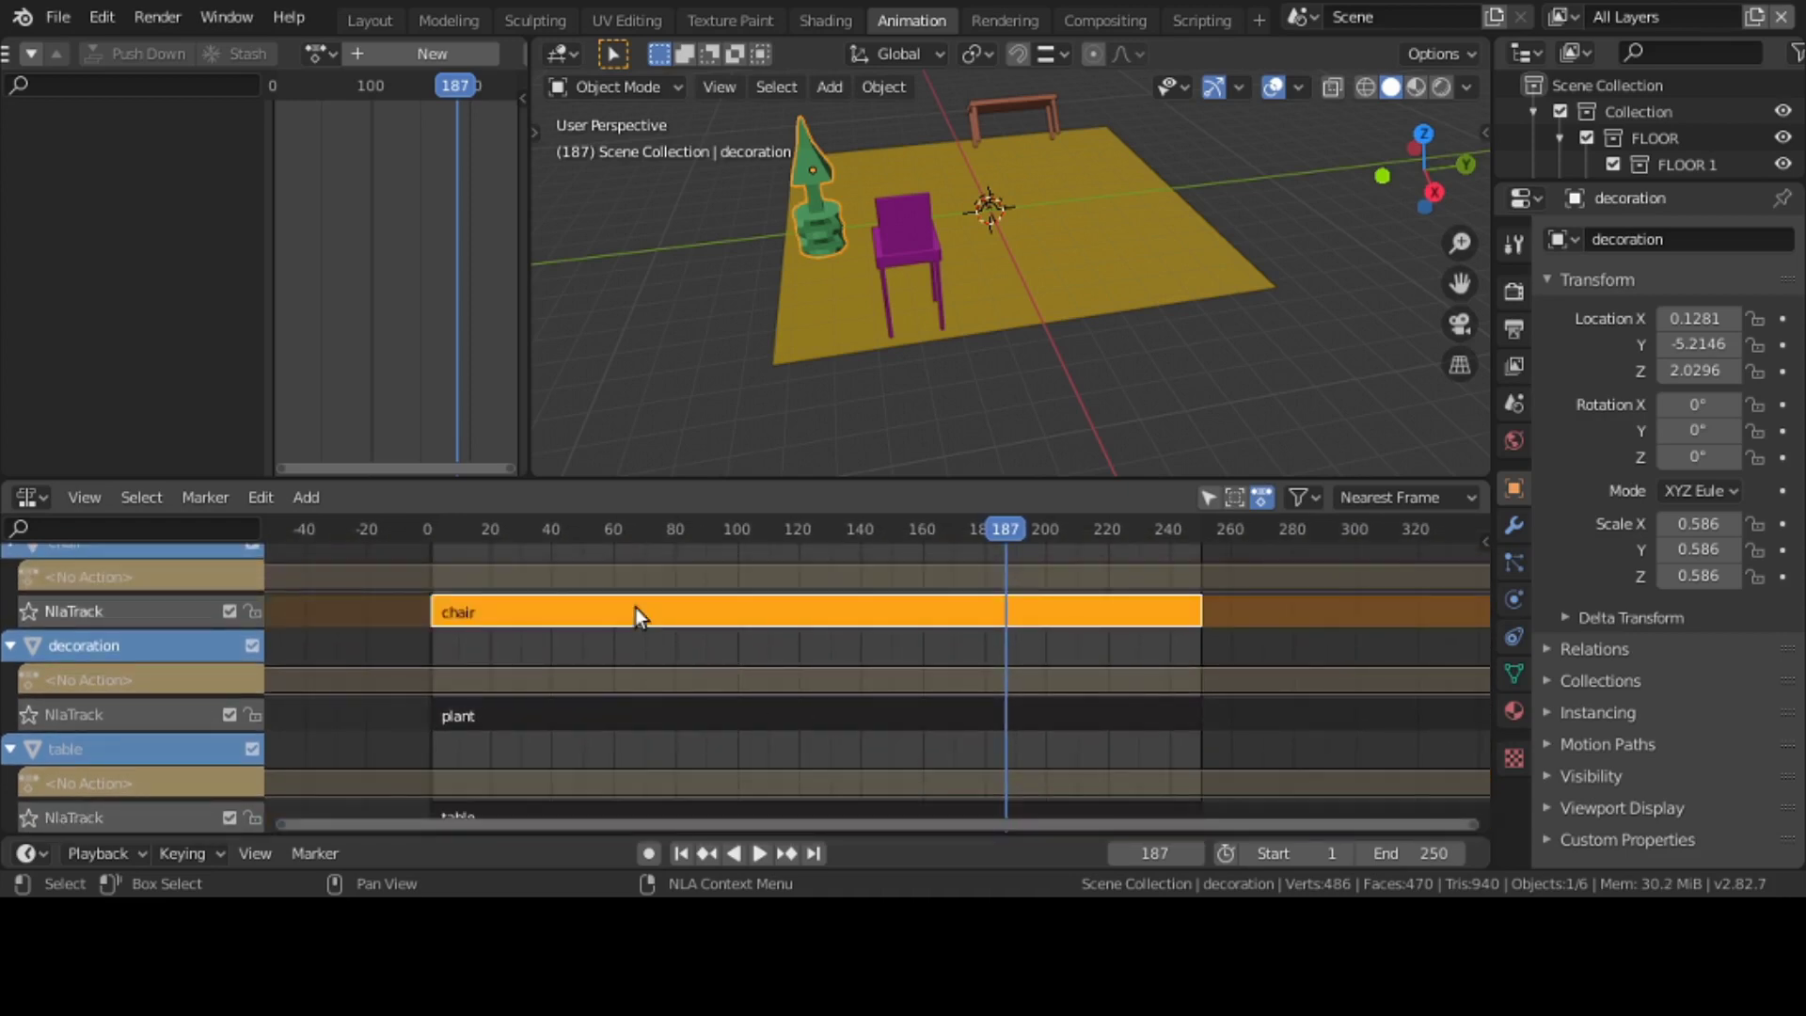
left_click(710, 854)
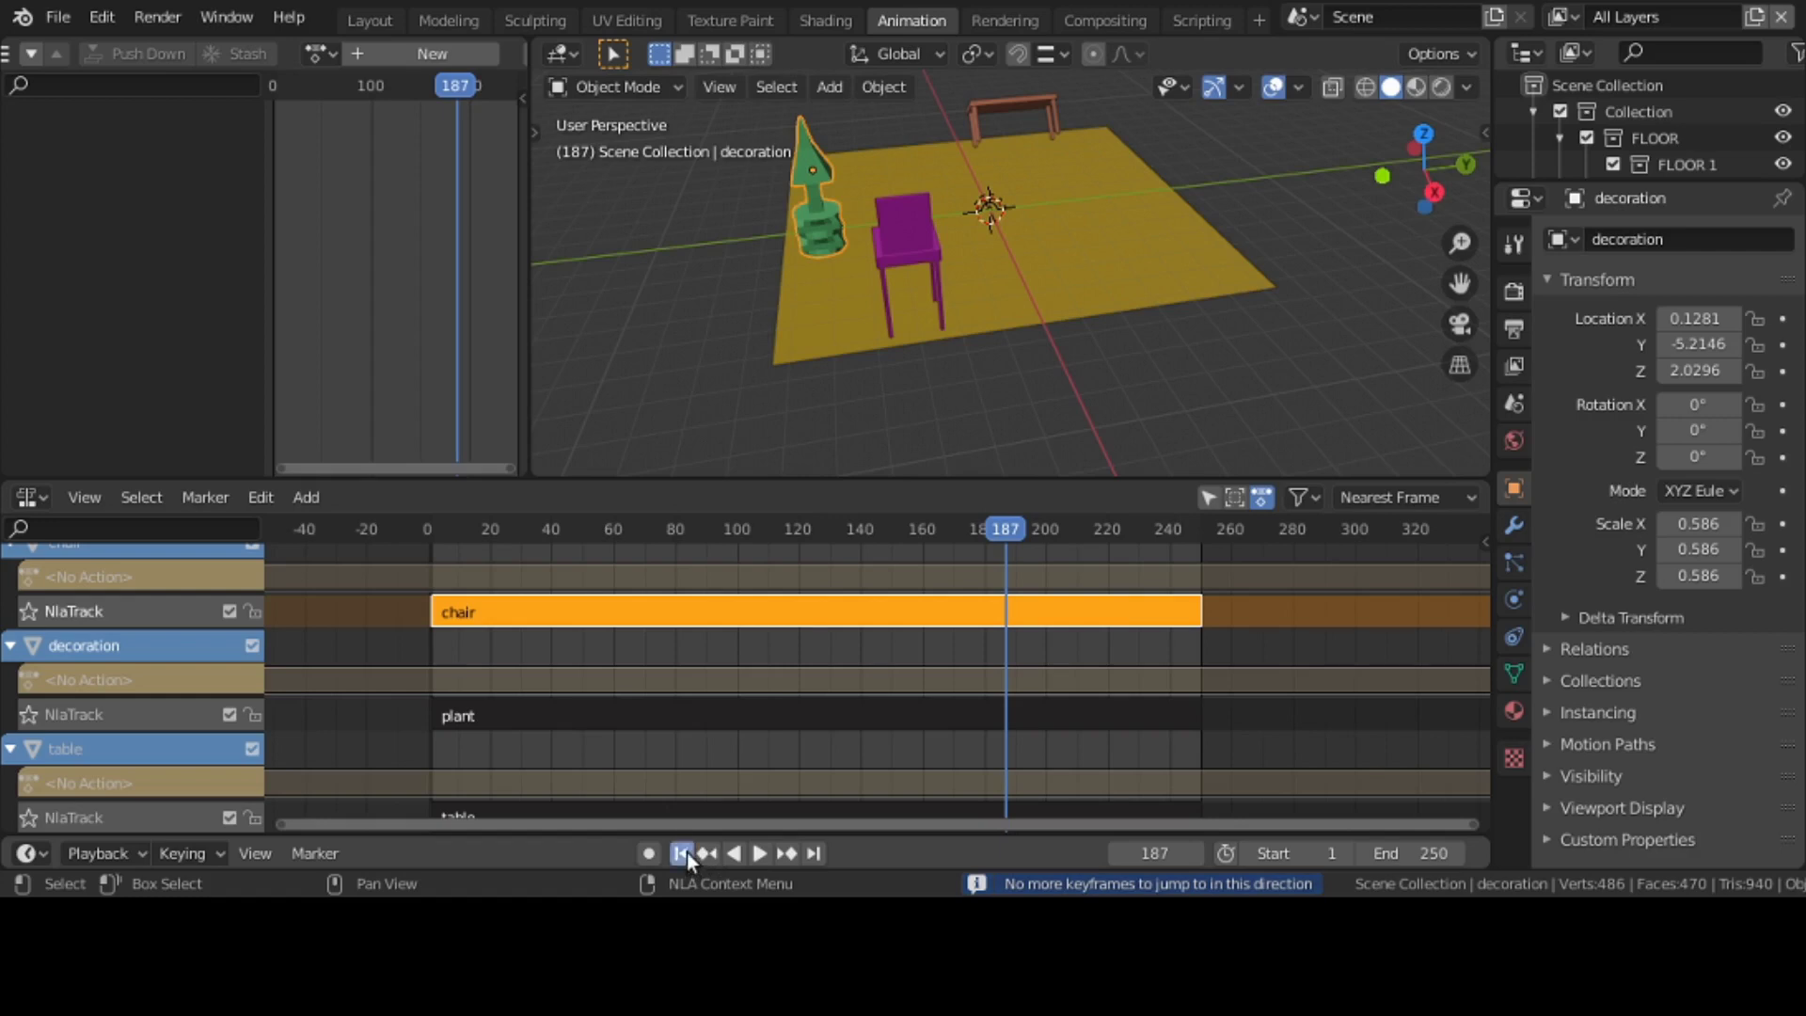
left_click(685, 854)
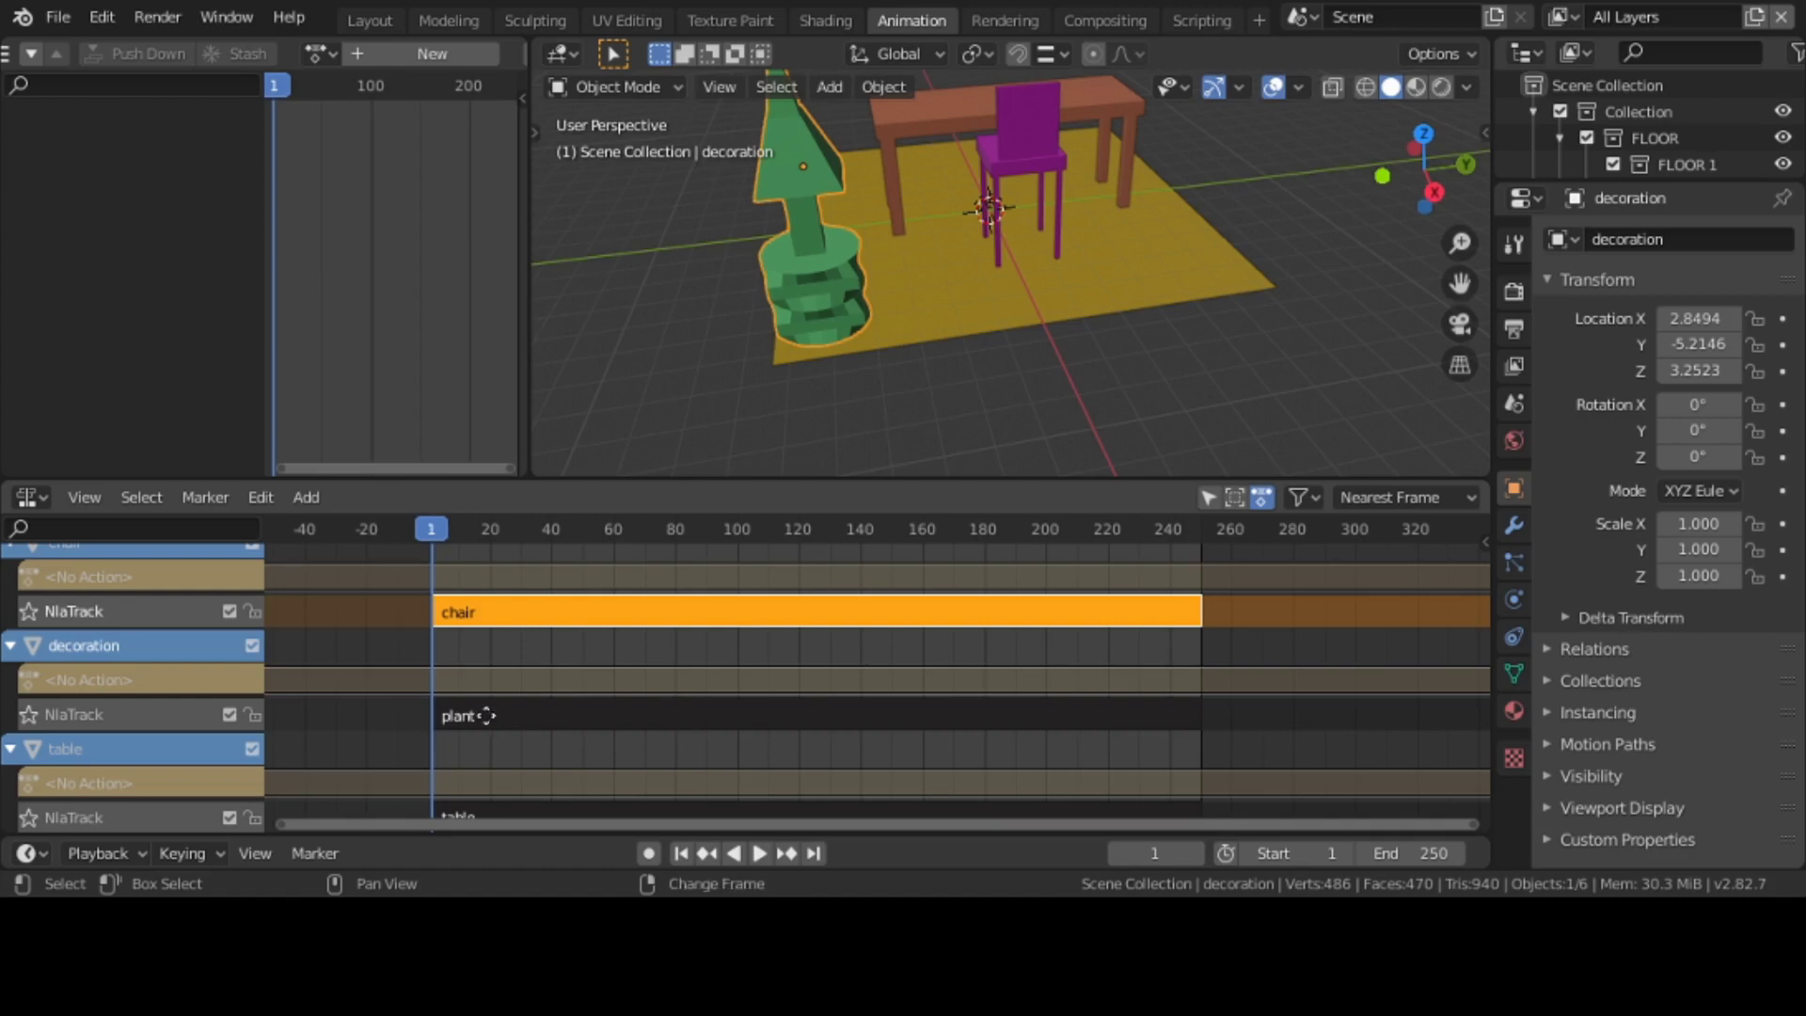
- Move the plant strip later along its track so it starts at about frame 60
scroll(484, 713, "down", 1)
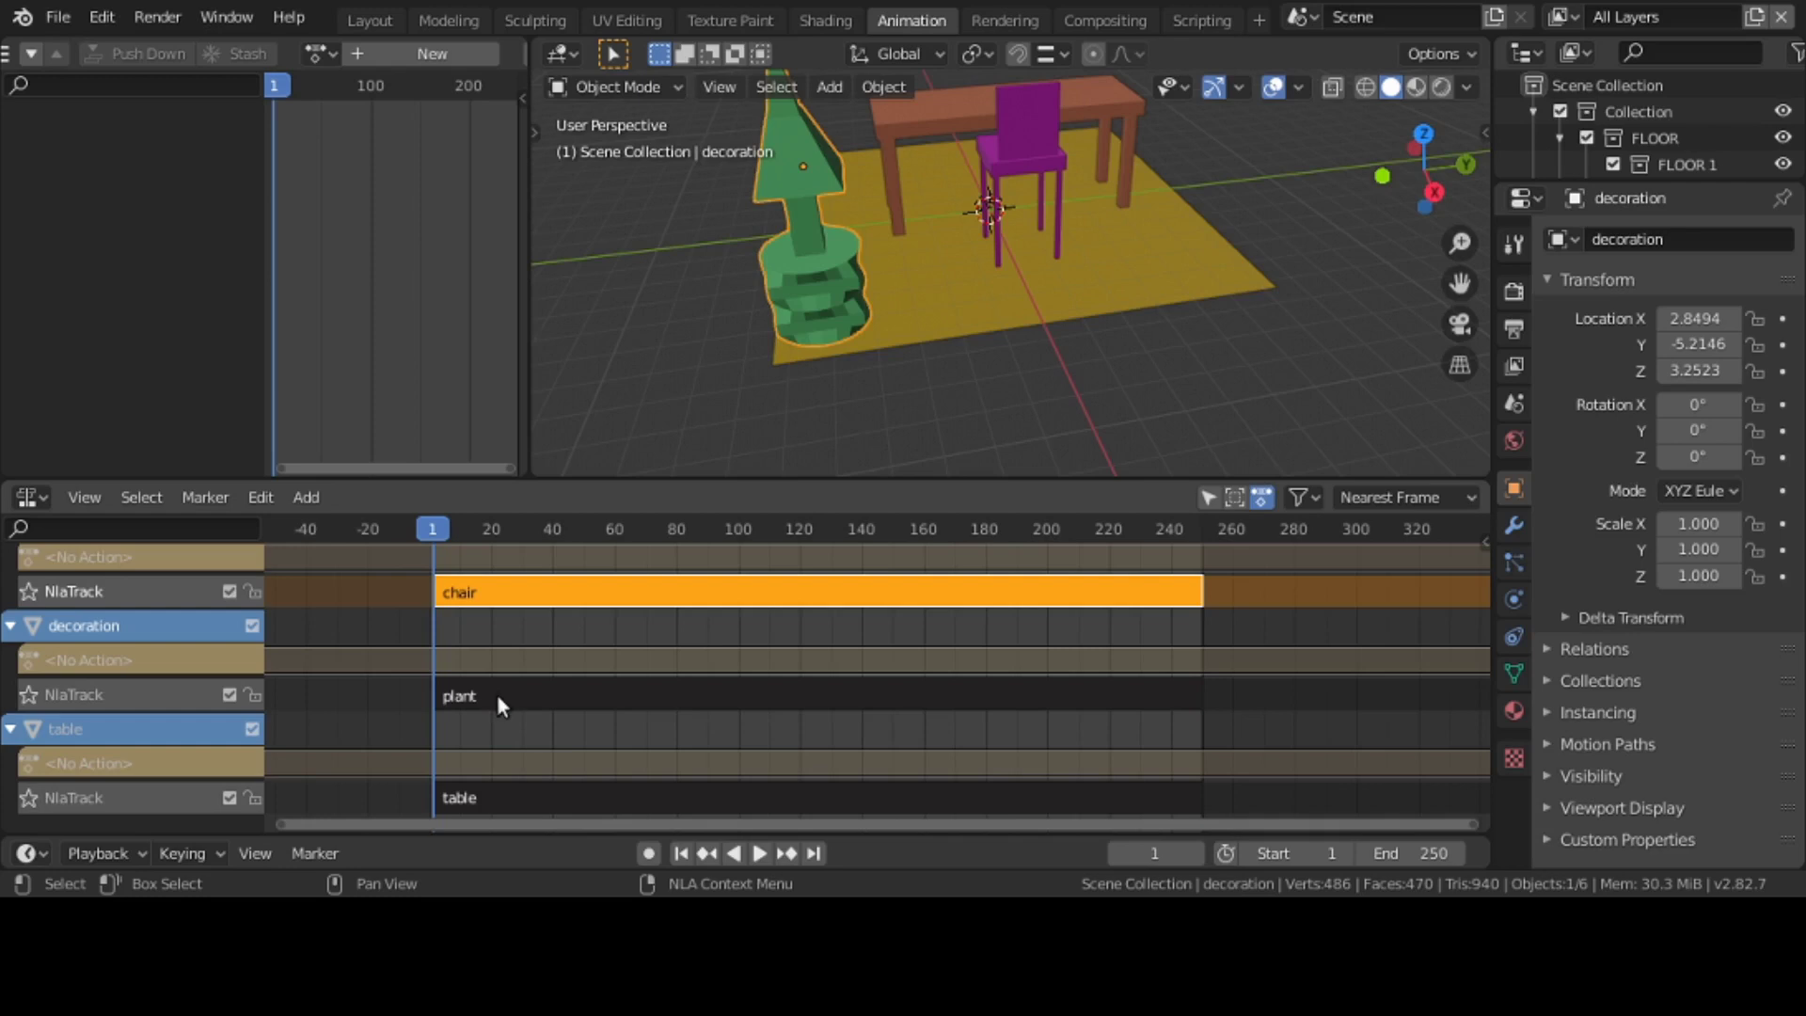
left_click(497, 696)
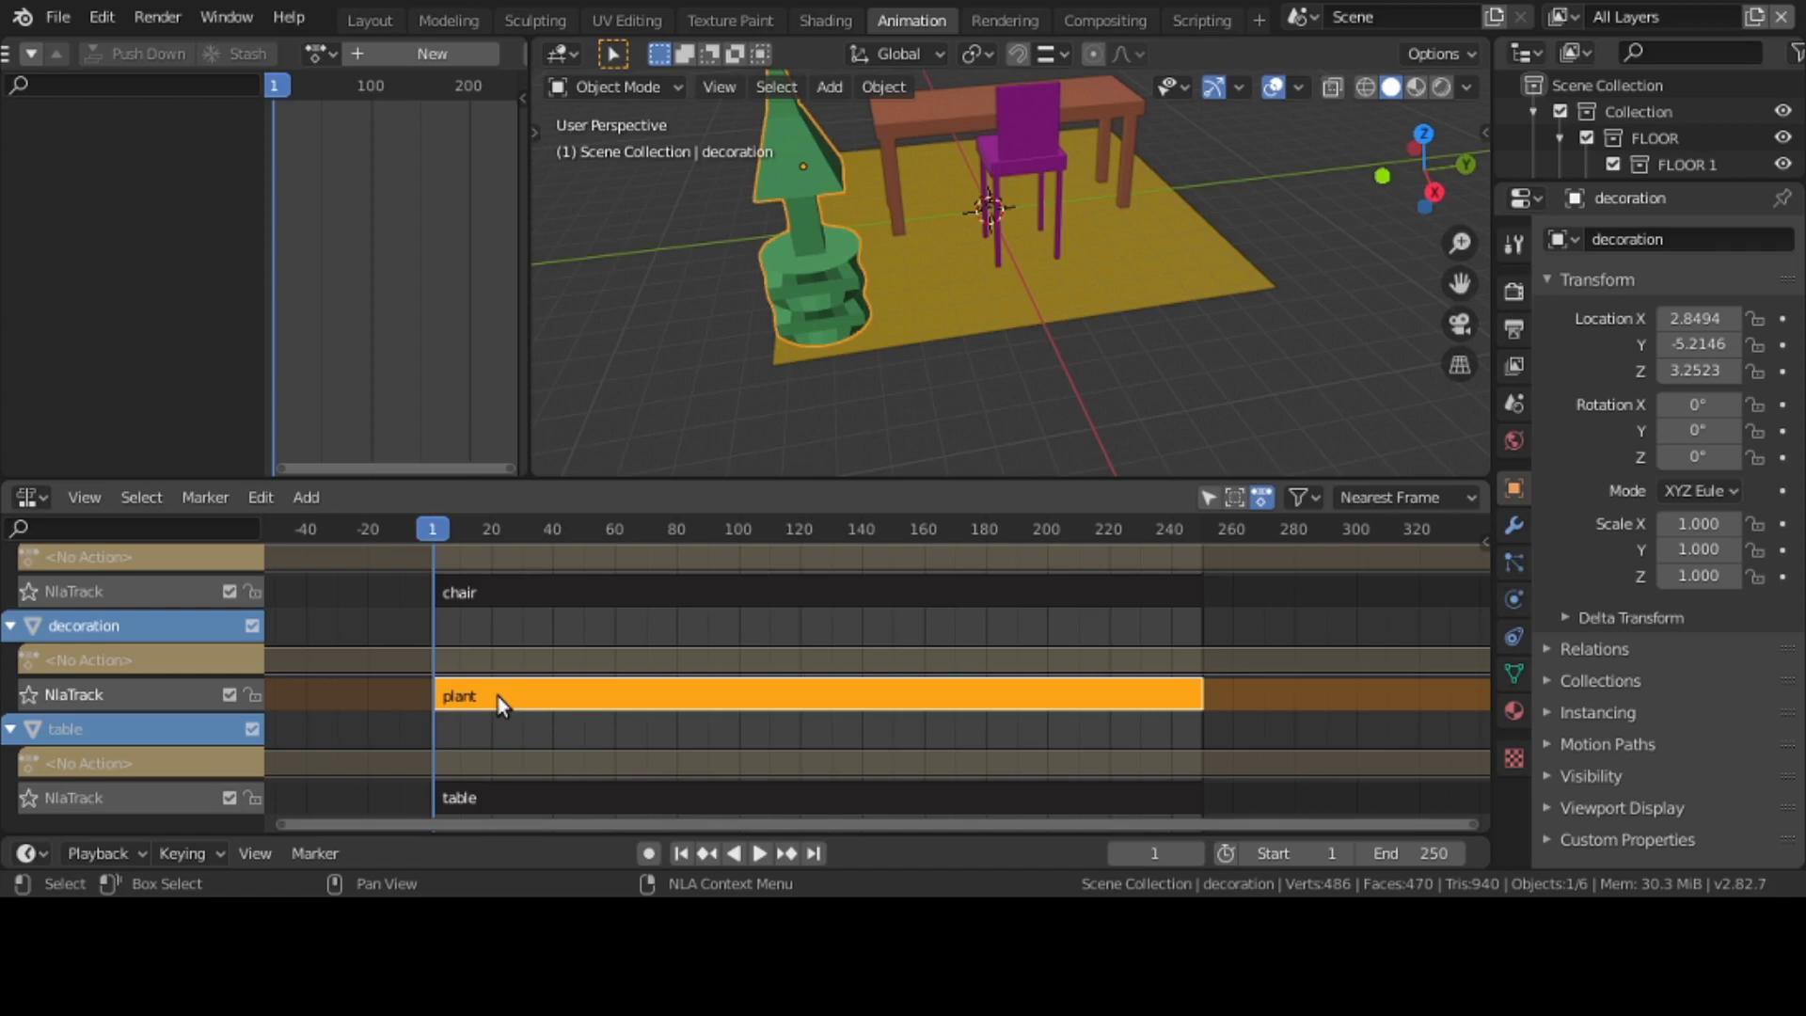
key("g")
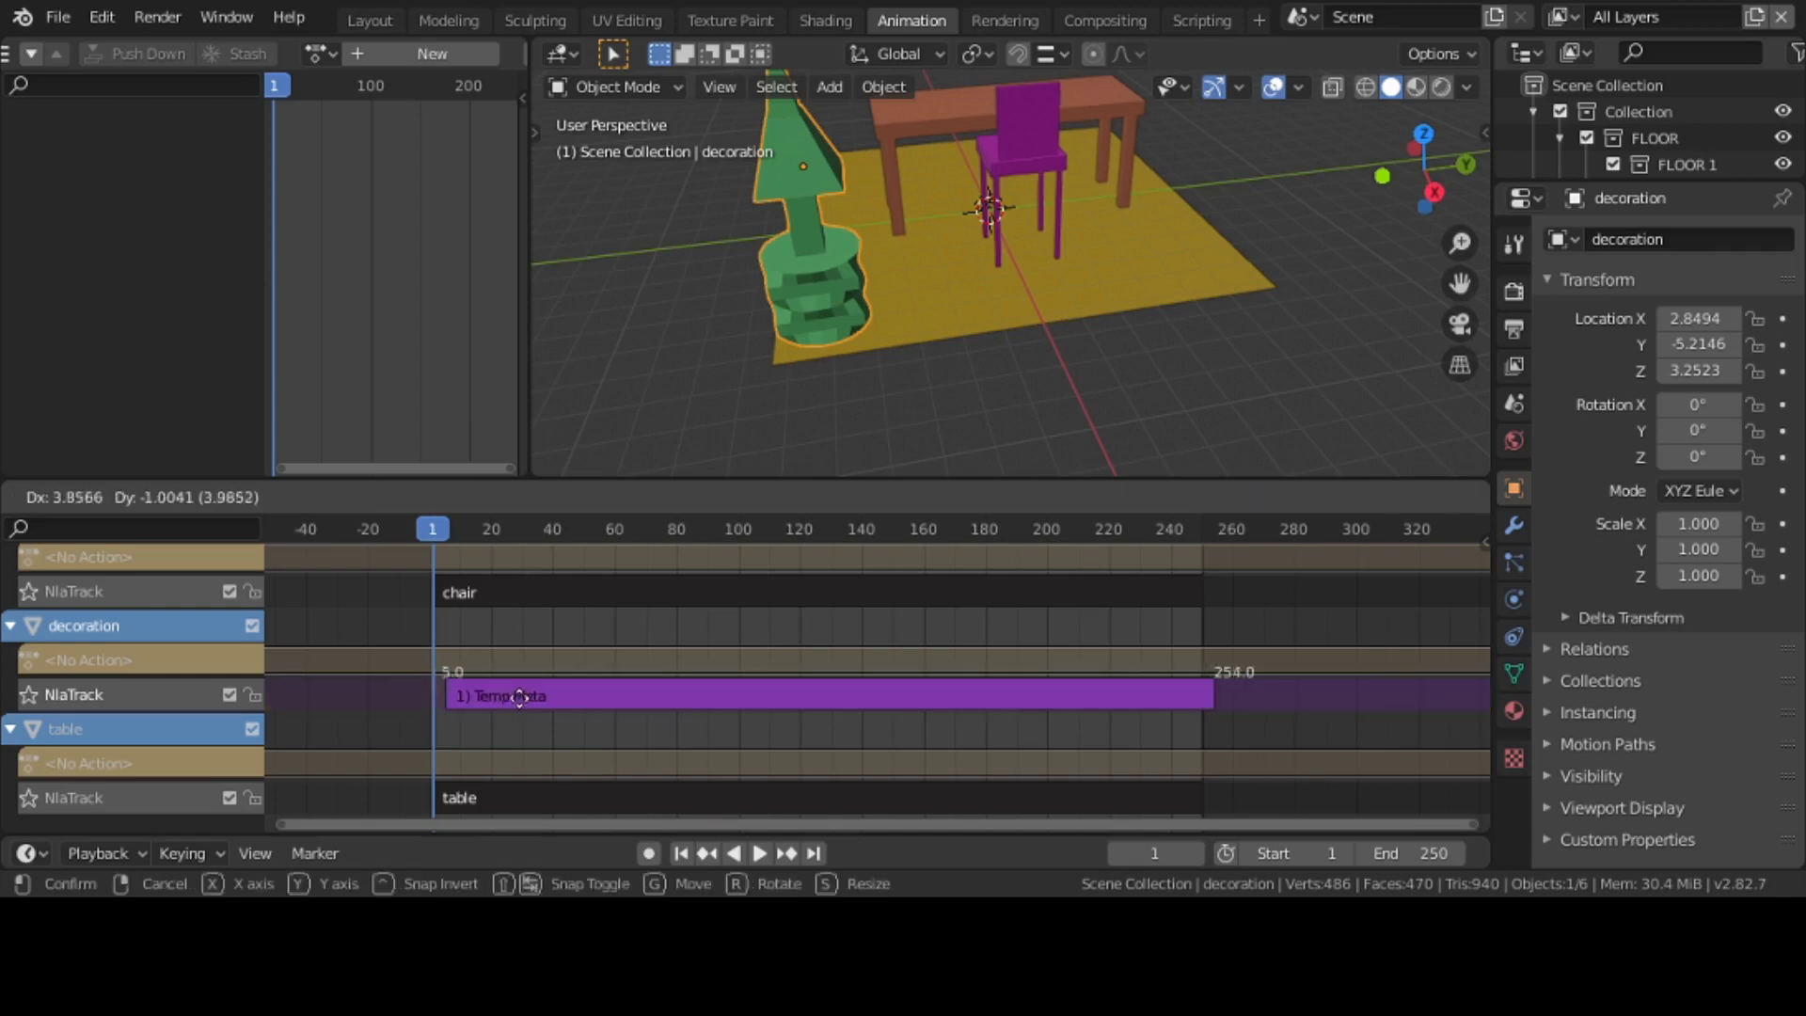
left_click(676, 692)
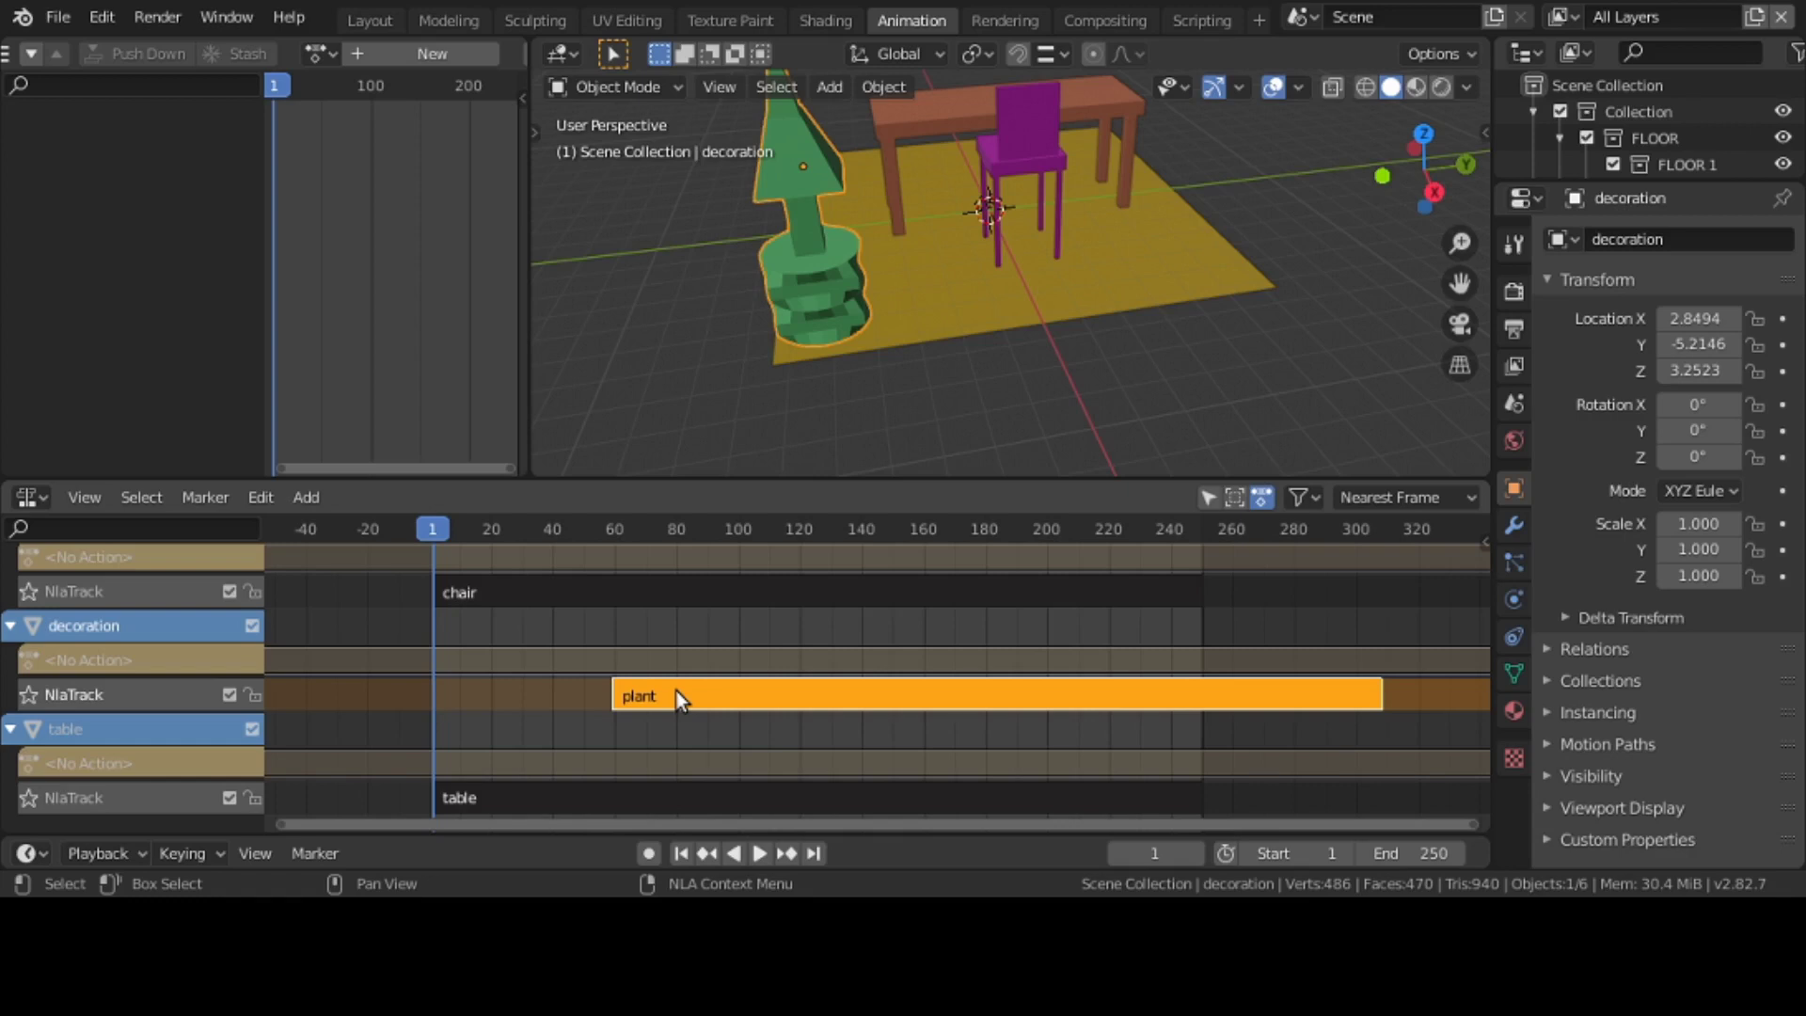
- Move the table strip later along its track so it starts at about frame 140
left_click(613, 799)
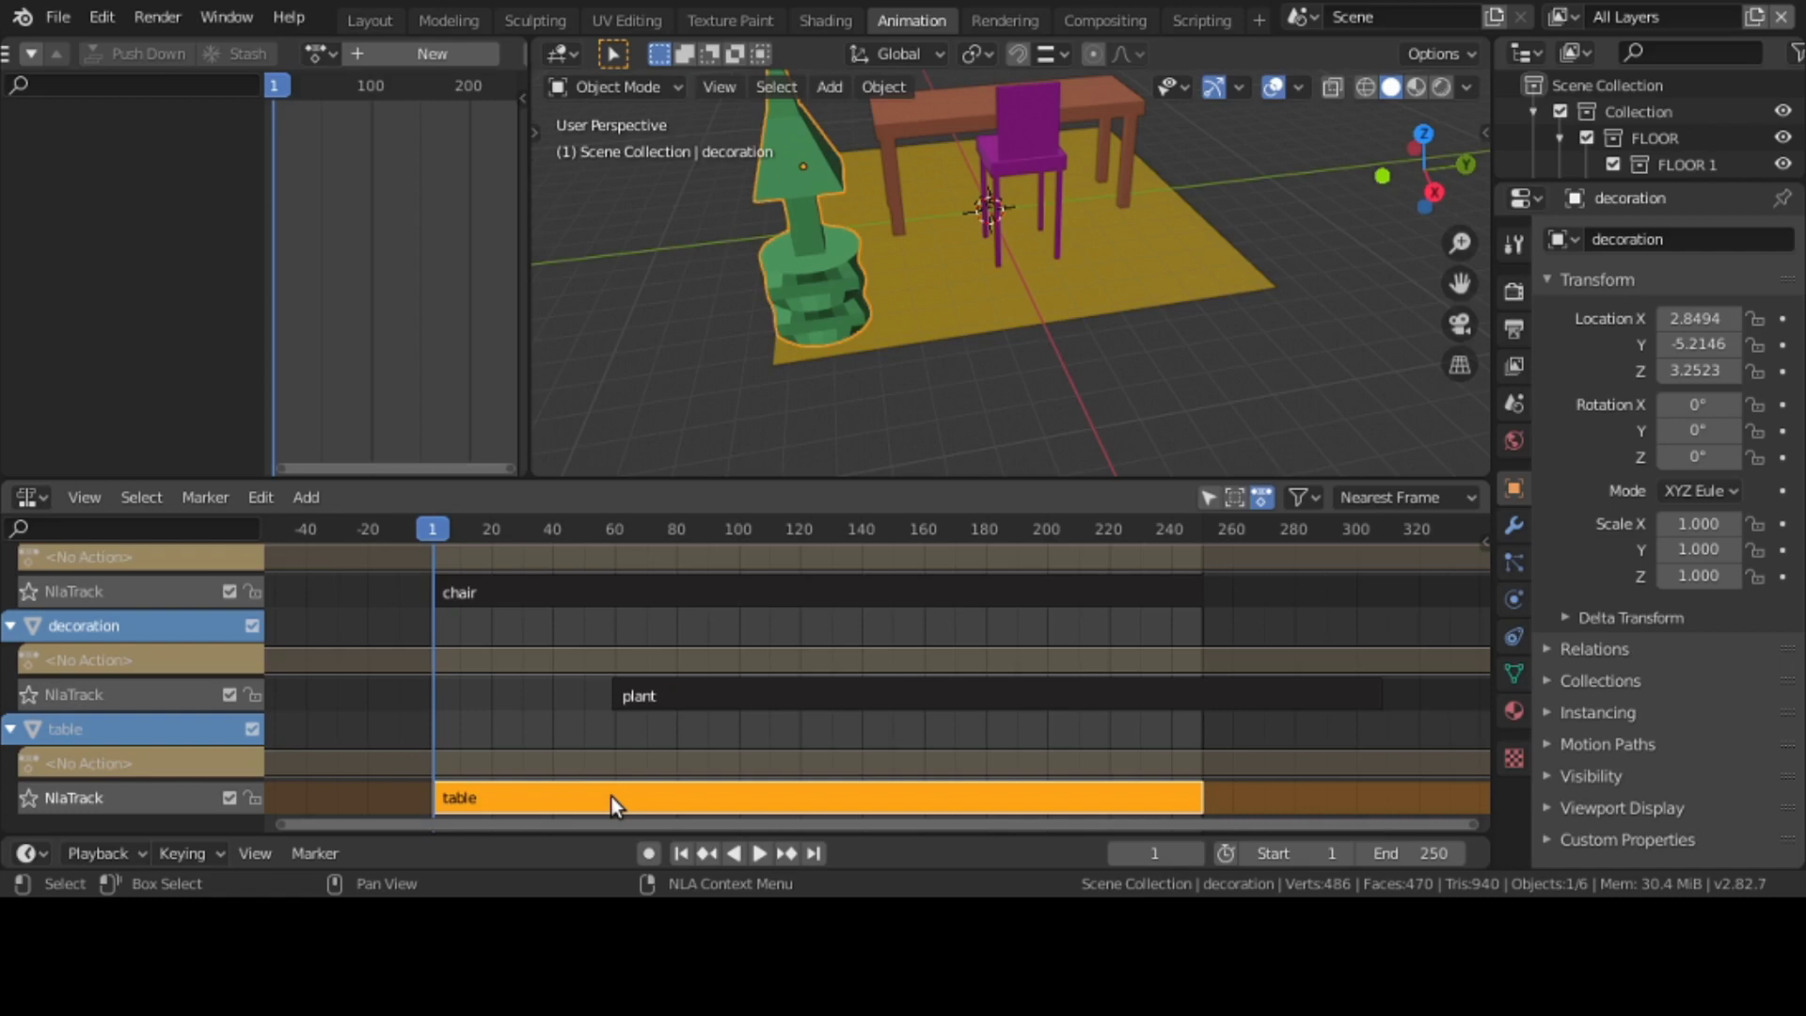
key("g")
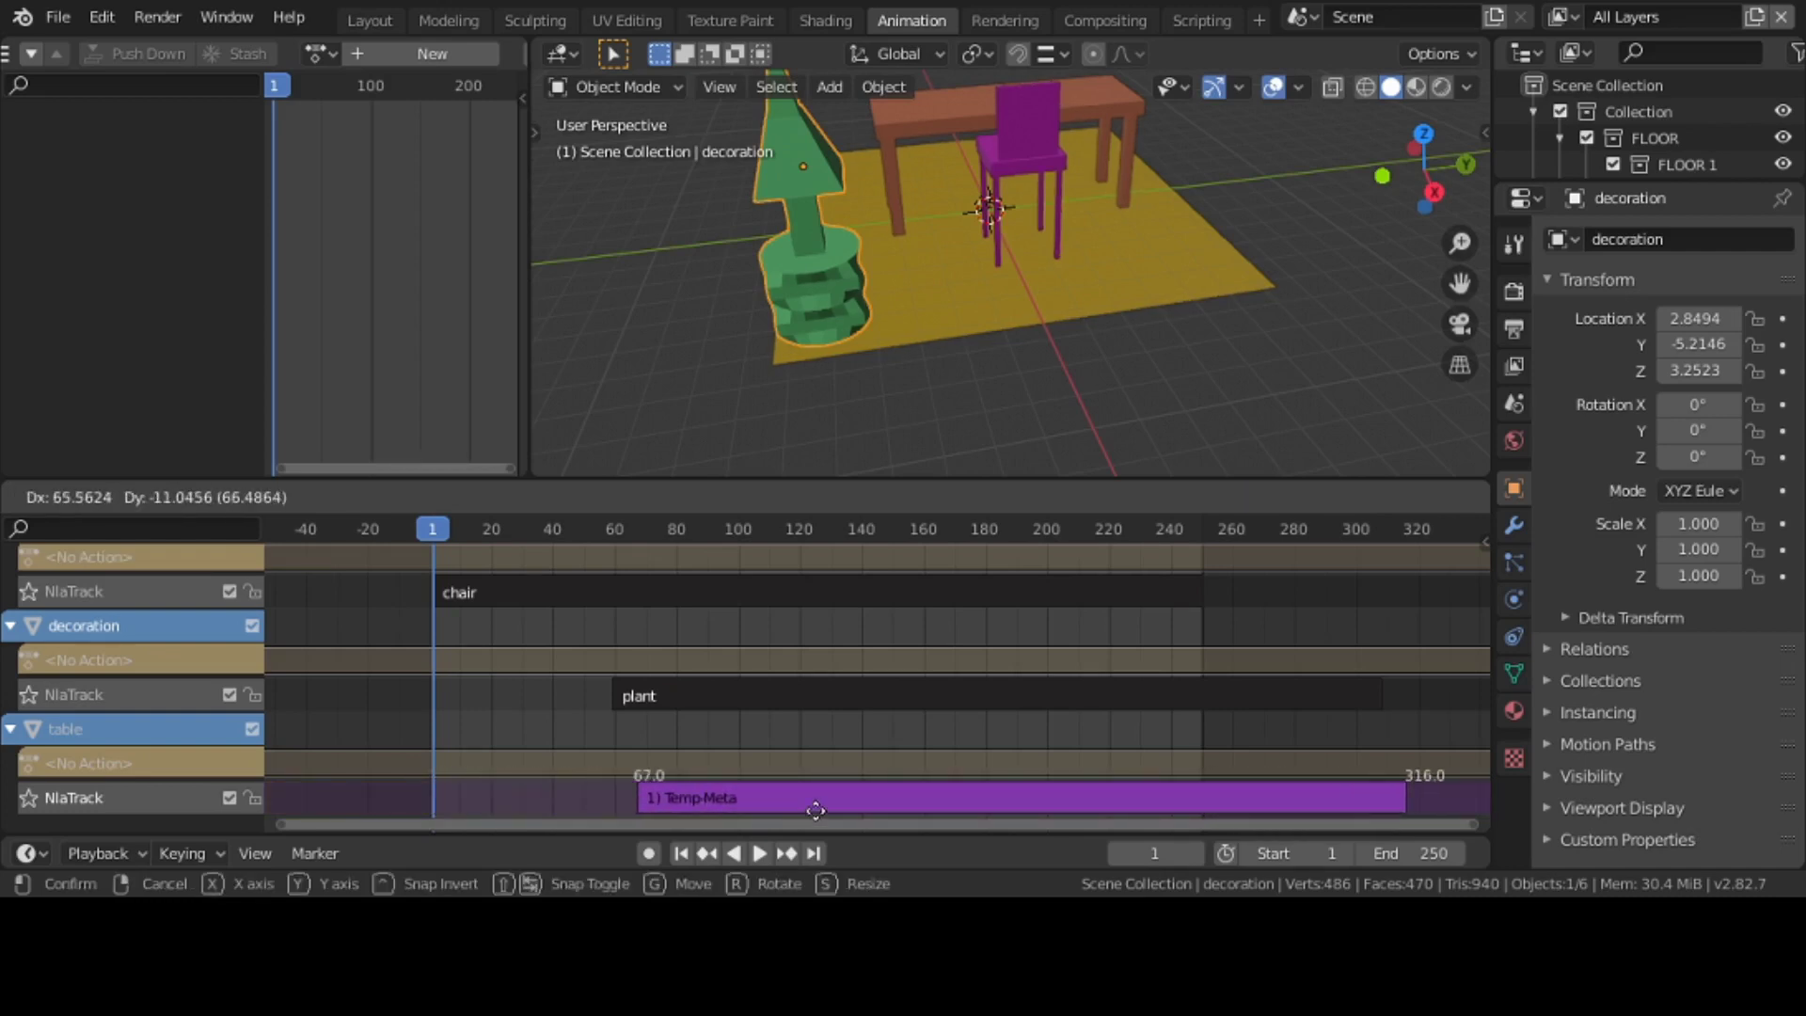
left_click(1038, 815)
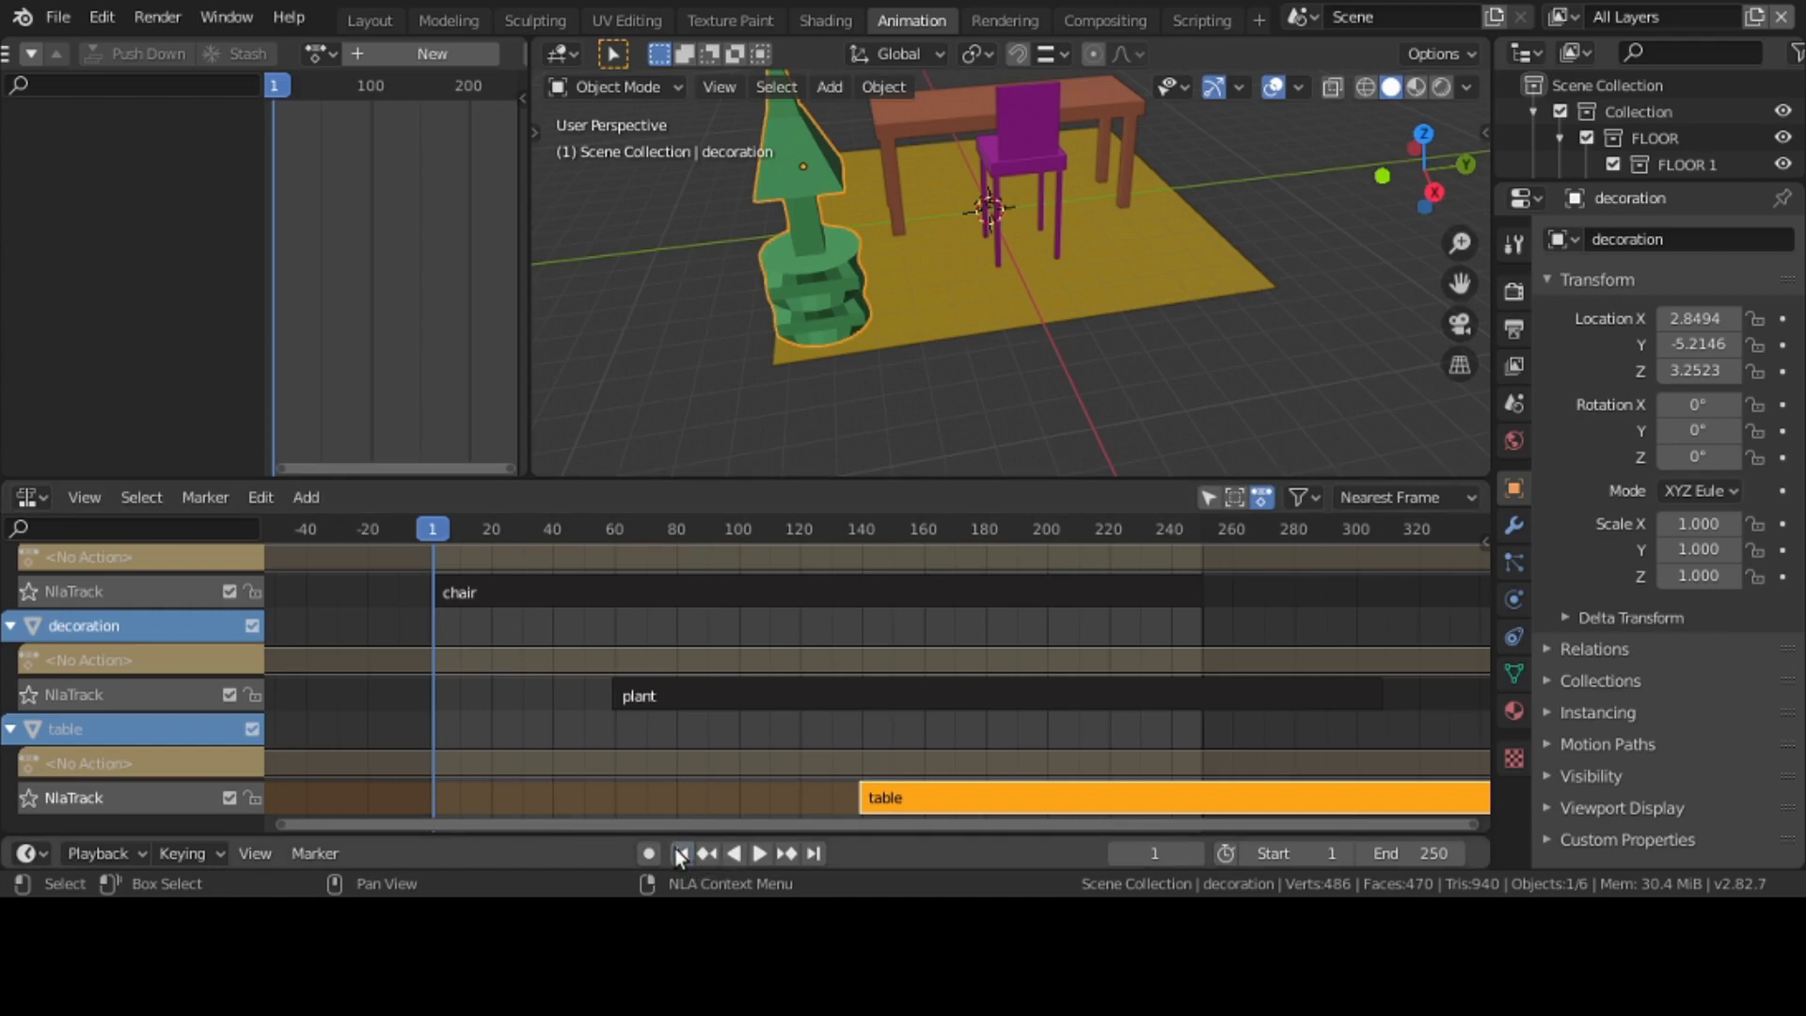
- Play the staggered animation from frame 1, stop it, and return to the first frame
left_click(764, 853)
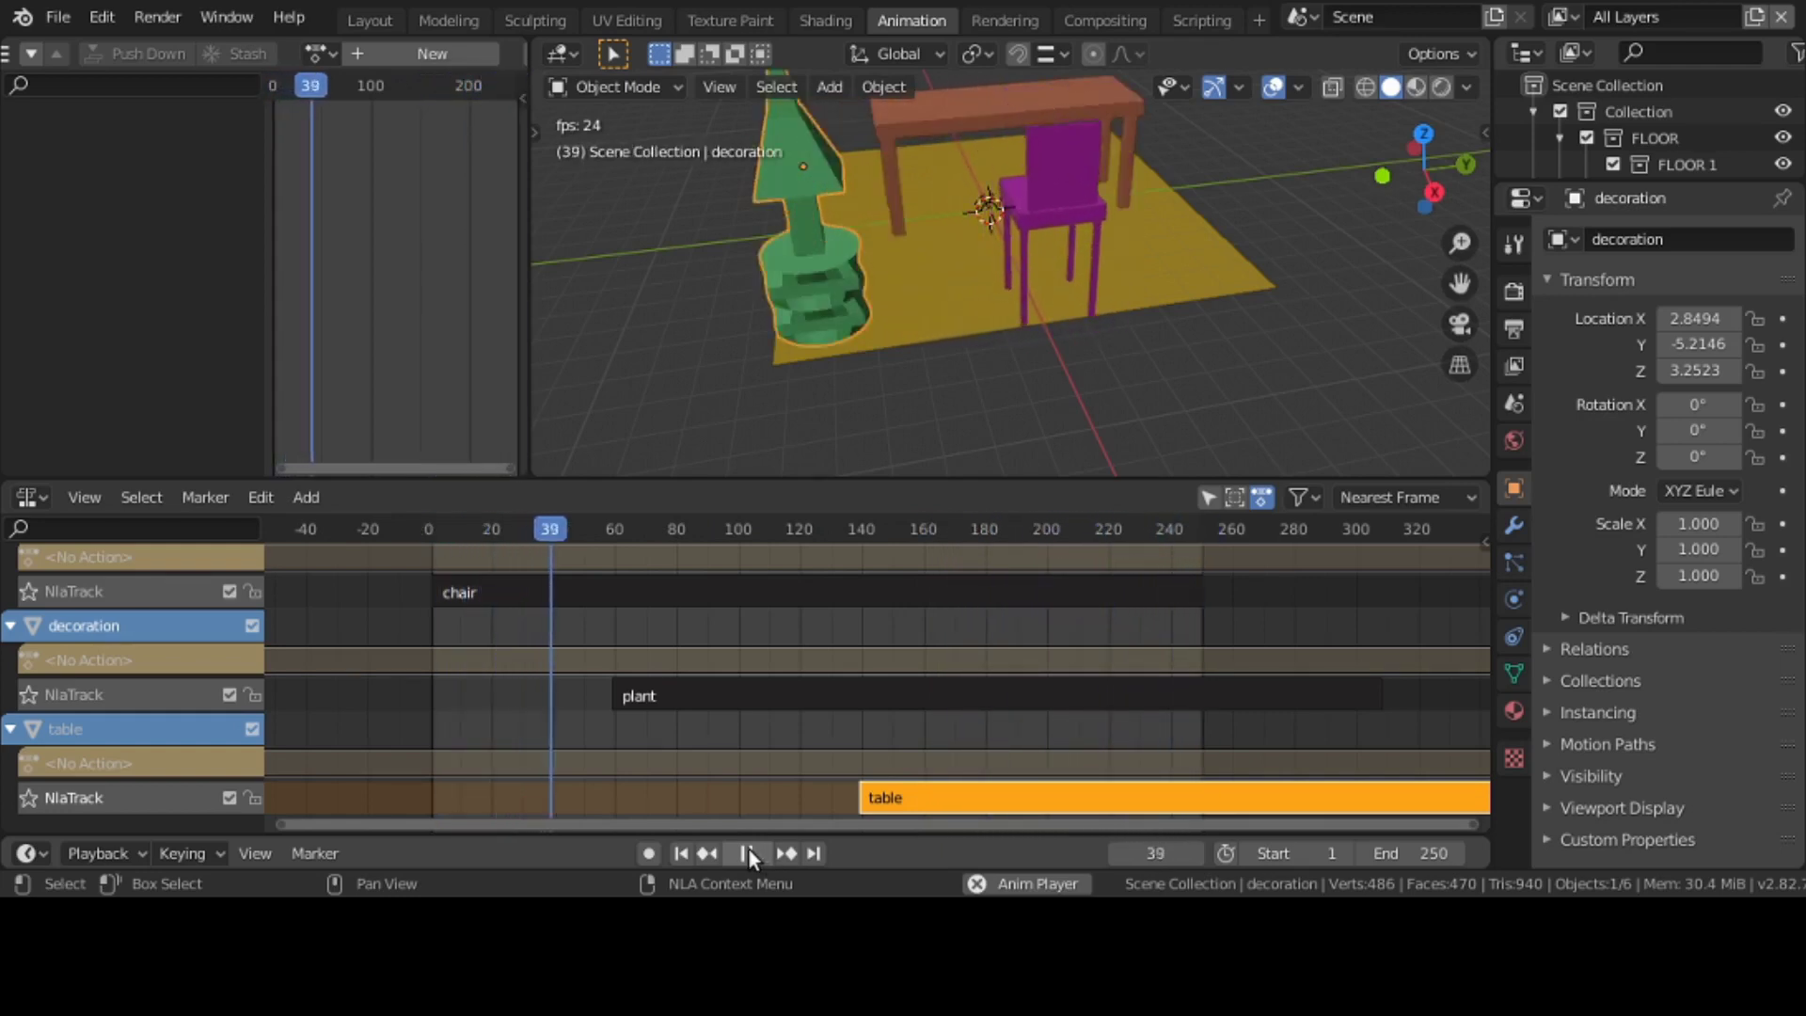
left_click(748, 851)
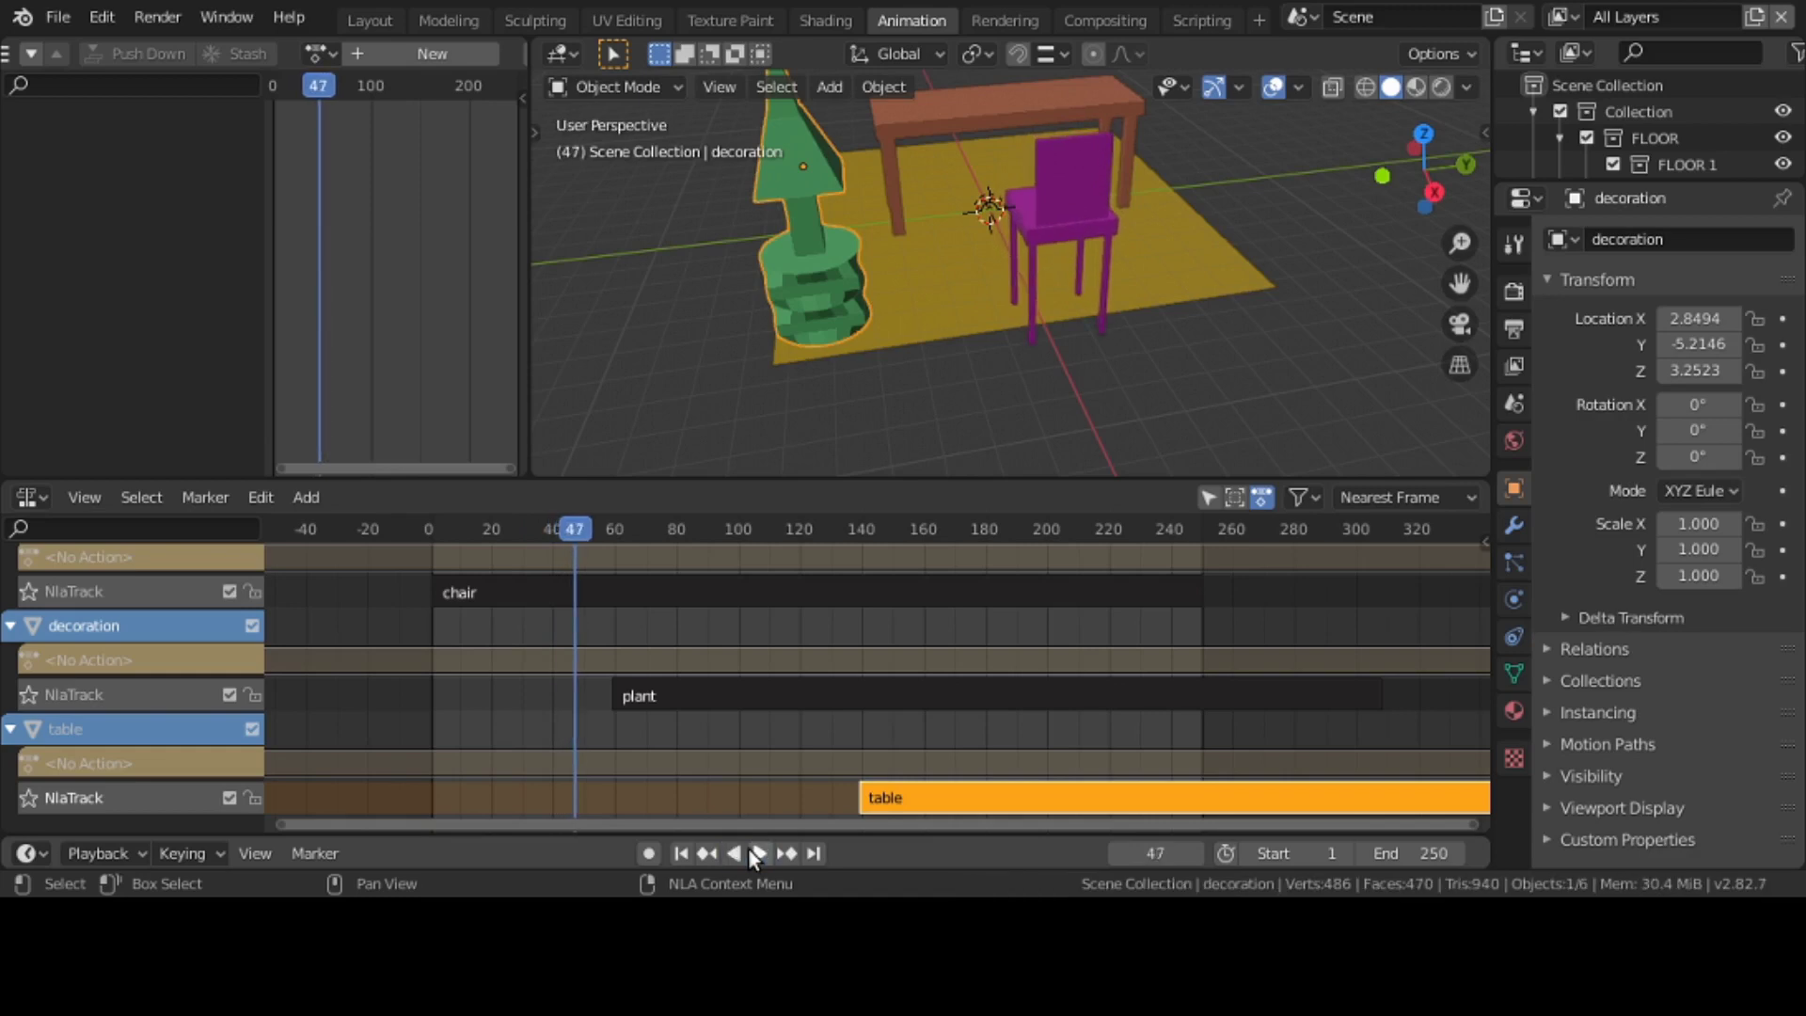
left_click(679, 851)
- Shift the plant strip further along its track so it starts at about frame 99
left_click(694, 697)
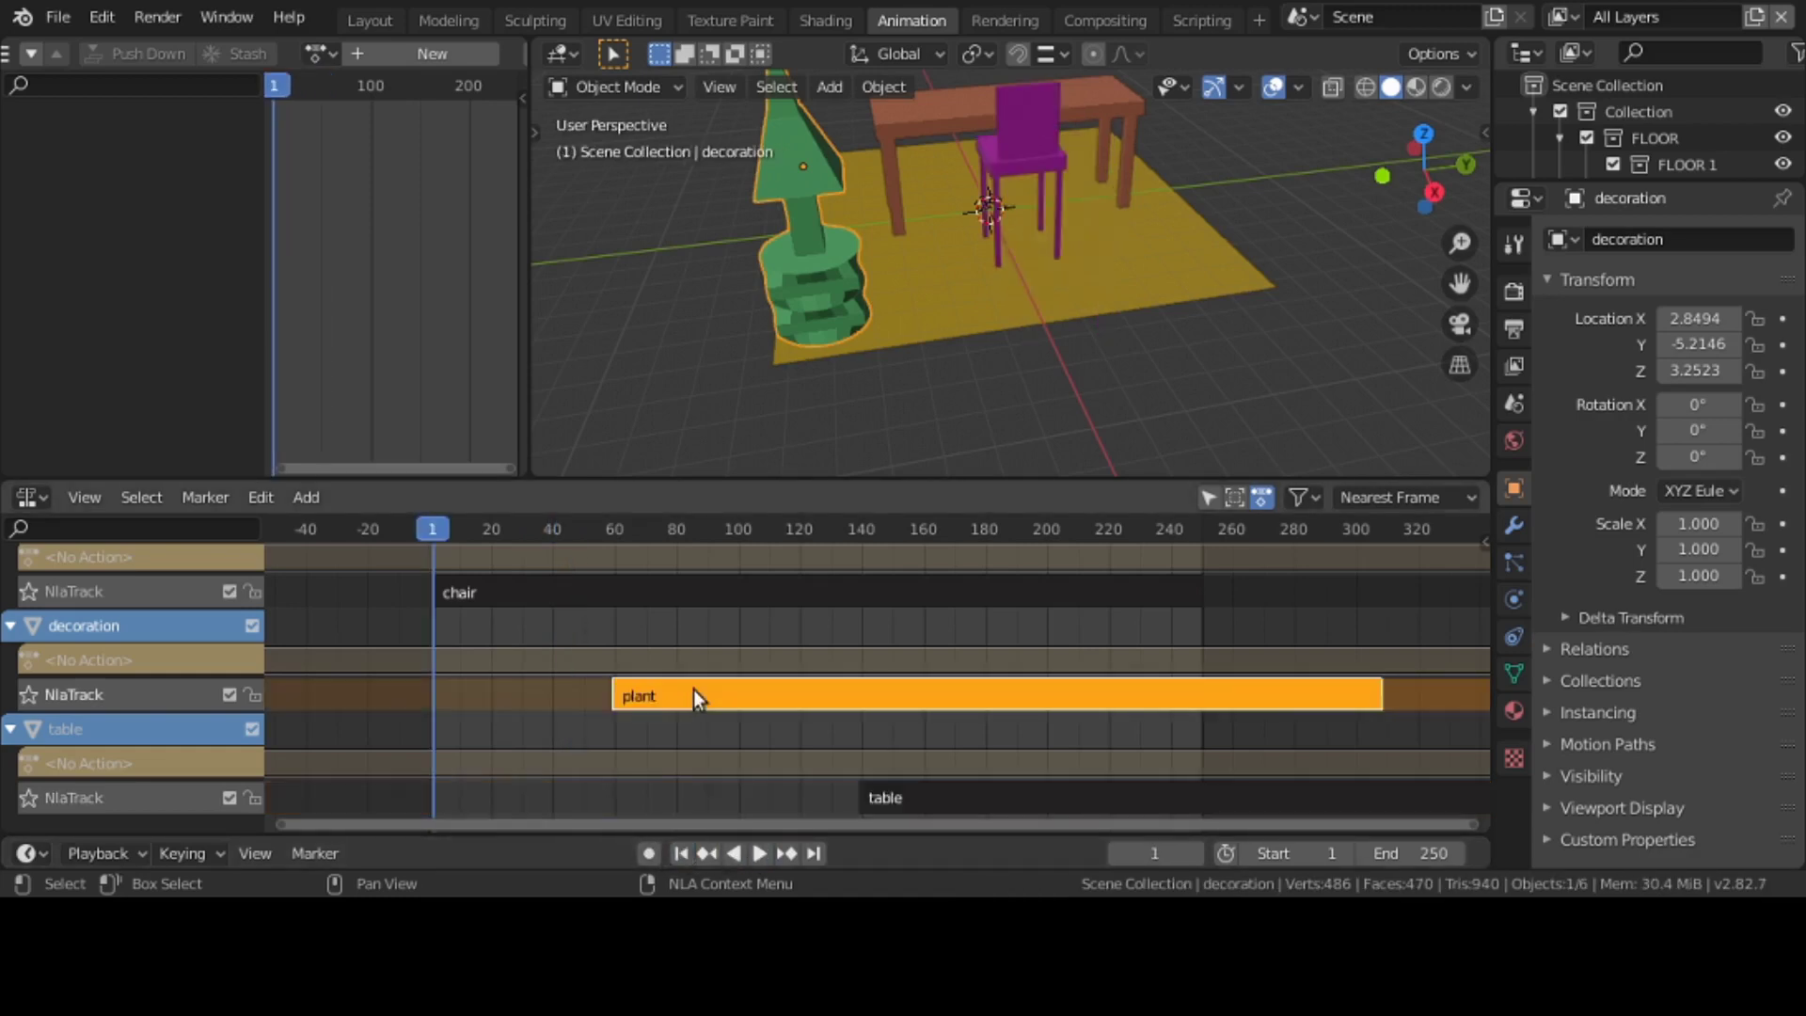
key("g")
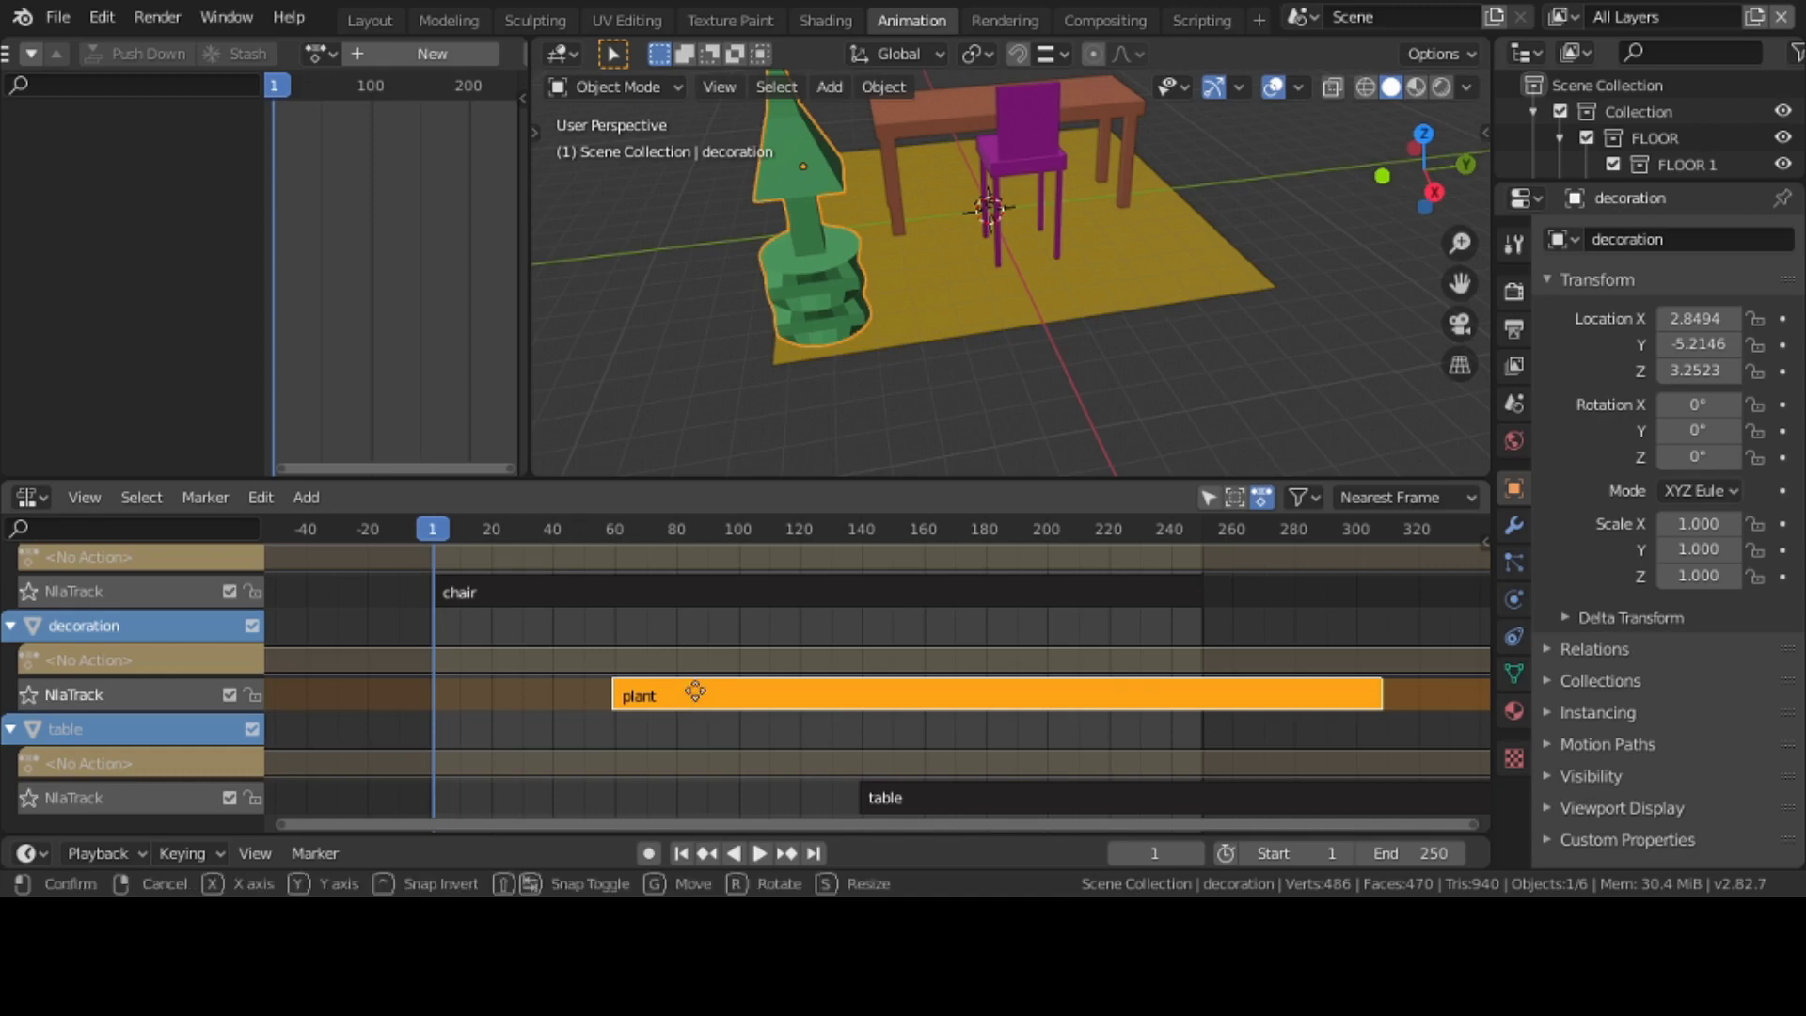
left_click(815, 693)
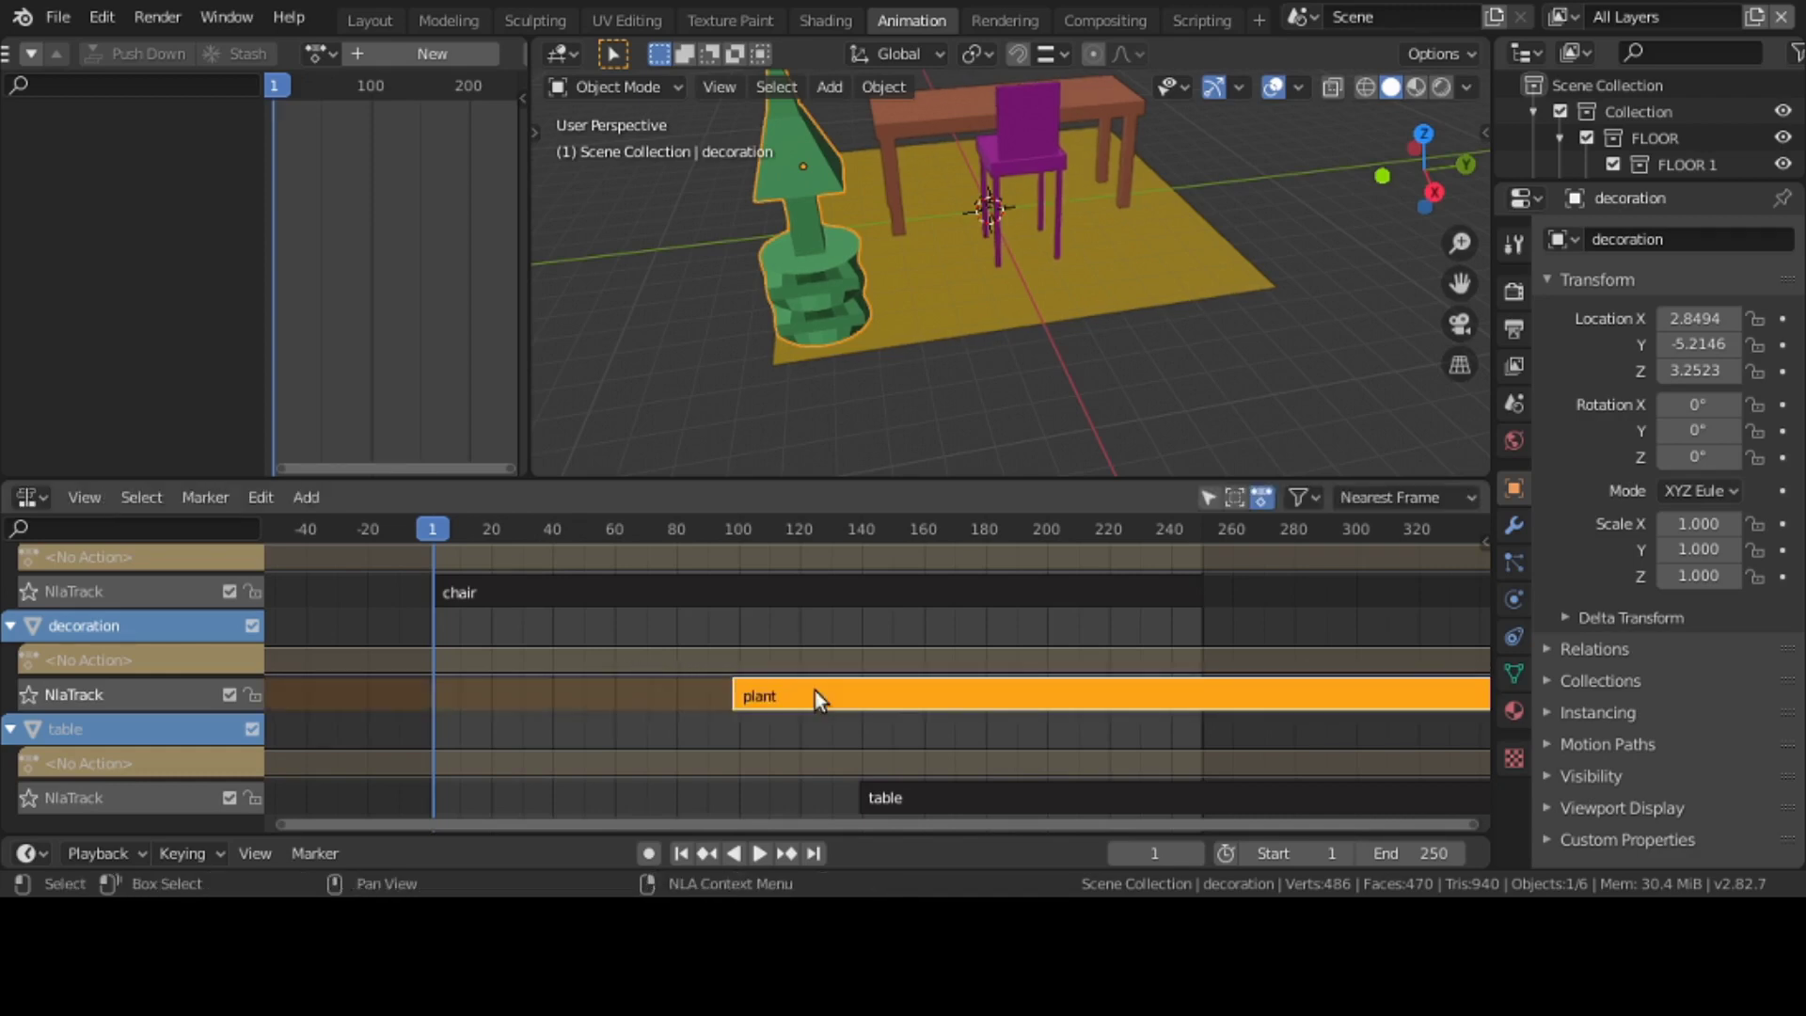
- Shift the table strip further along its track so it starts at frame 179
left_click(929, 794)
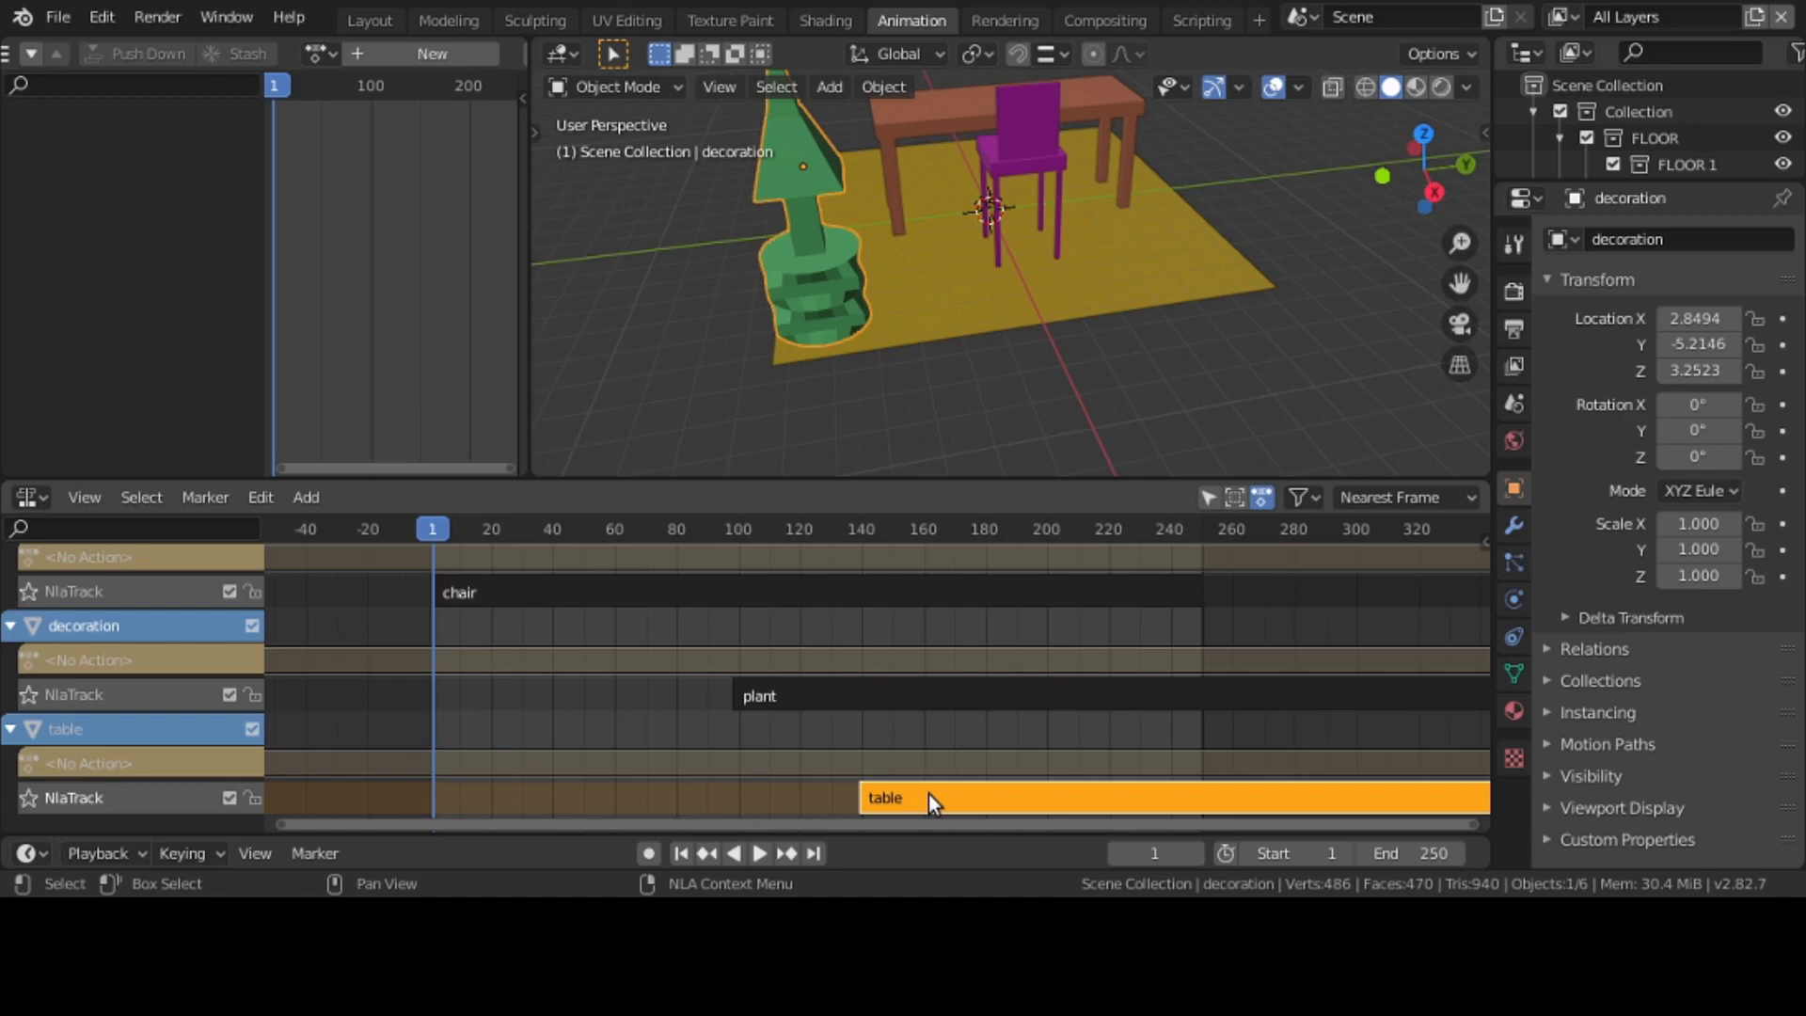
key("g")
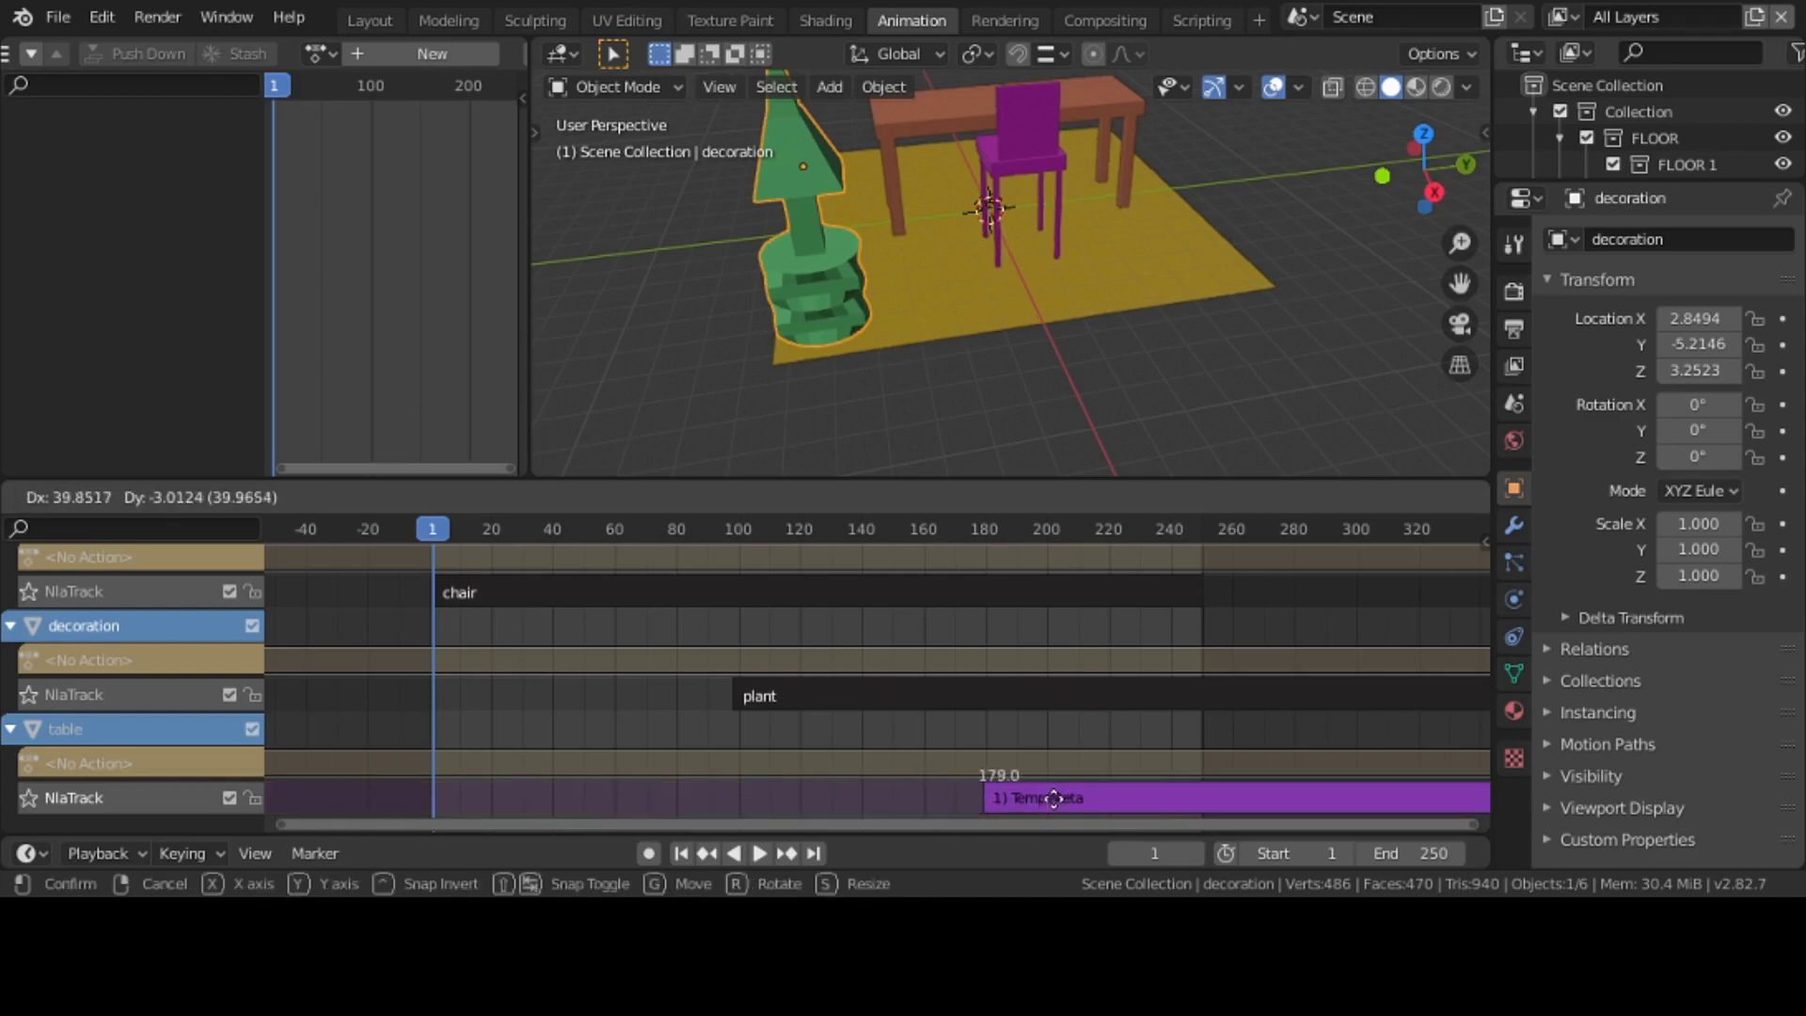
left_click(1051, 798)
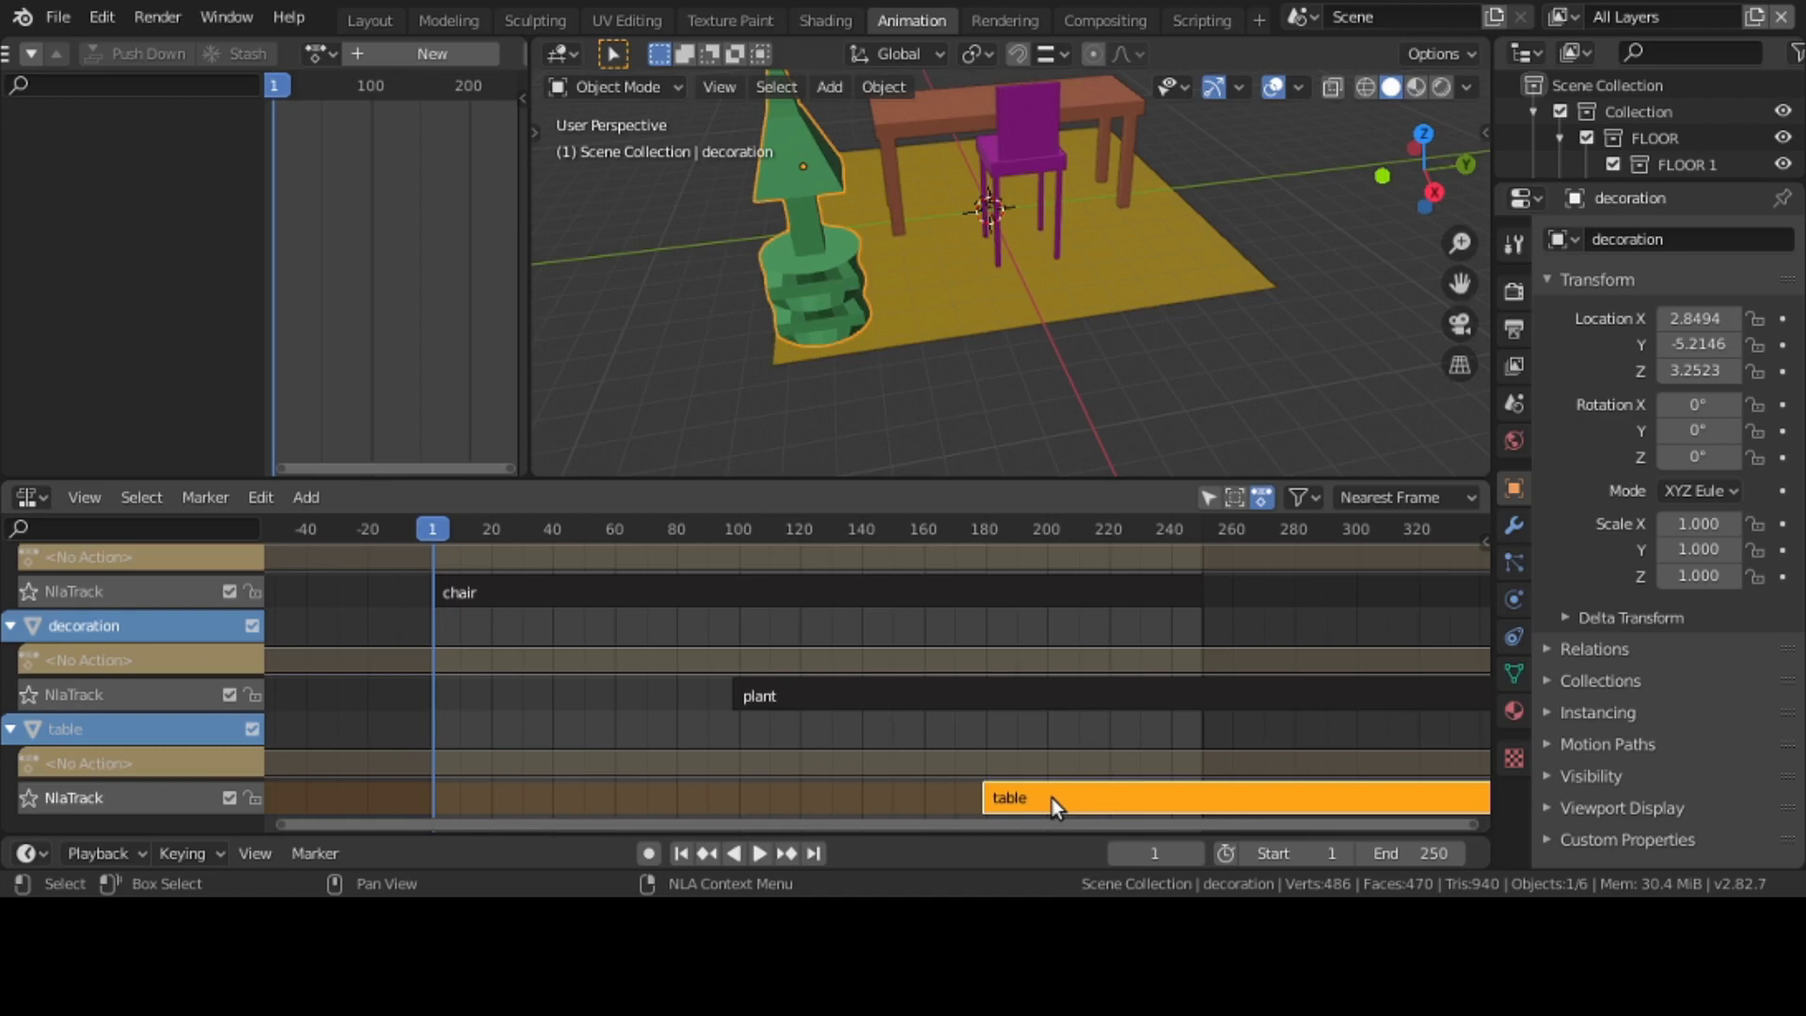
- Display the table strip's active strip properties with its strip extents
key("n")
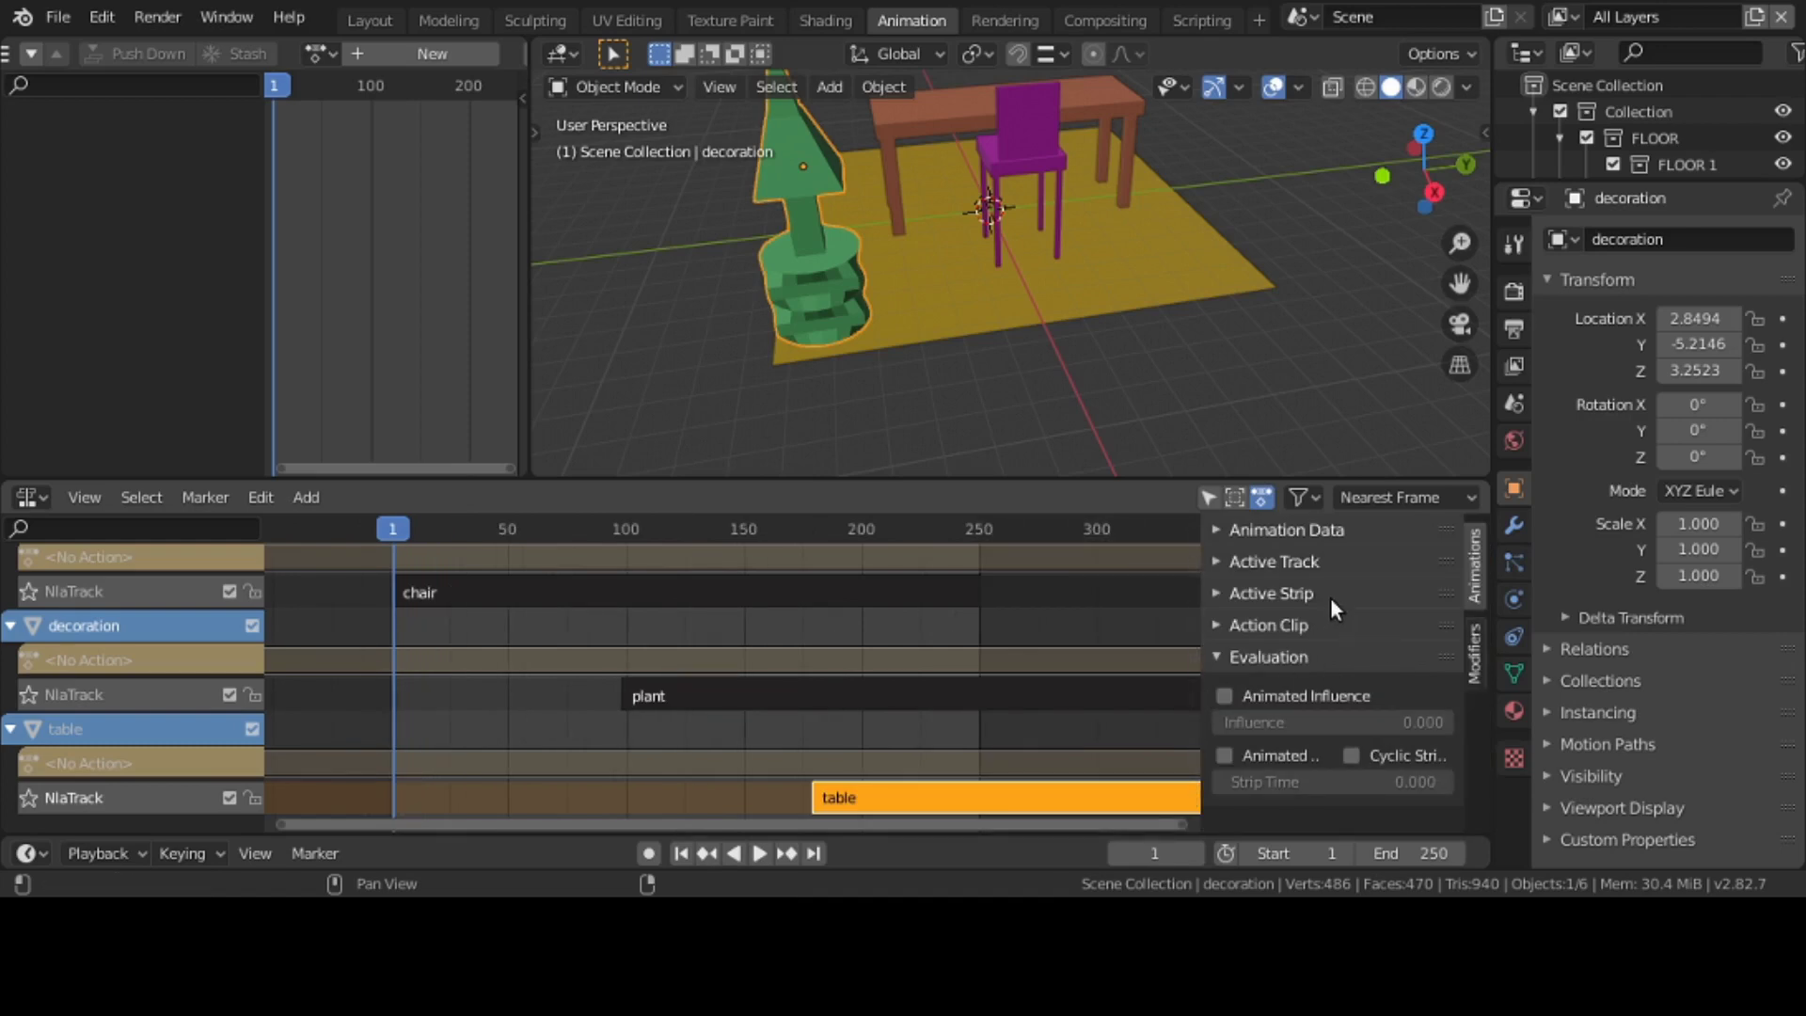
left_click(1321, 570)
left_click(1321, 570)
left_click(1321, 596)
left_click(1321, 599)
left_click(1321, 599)
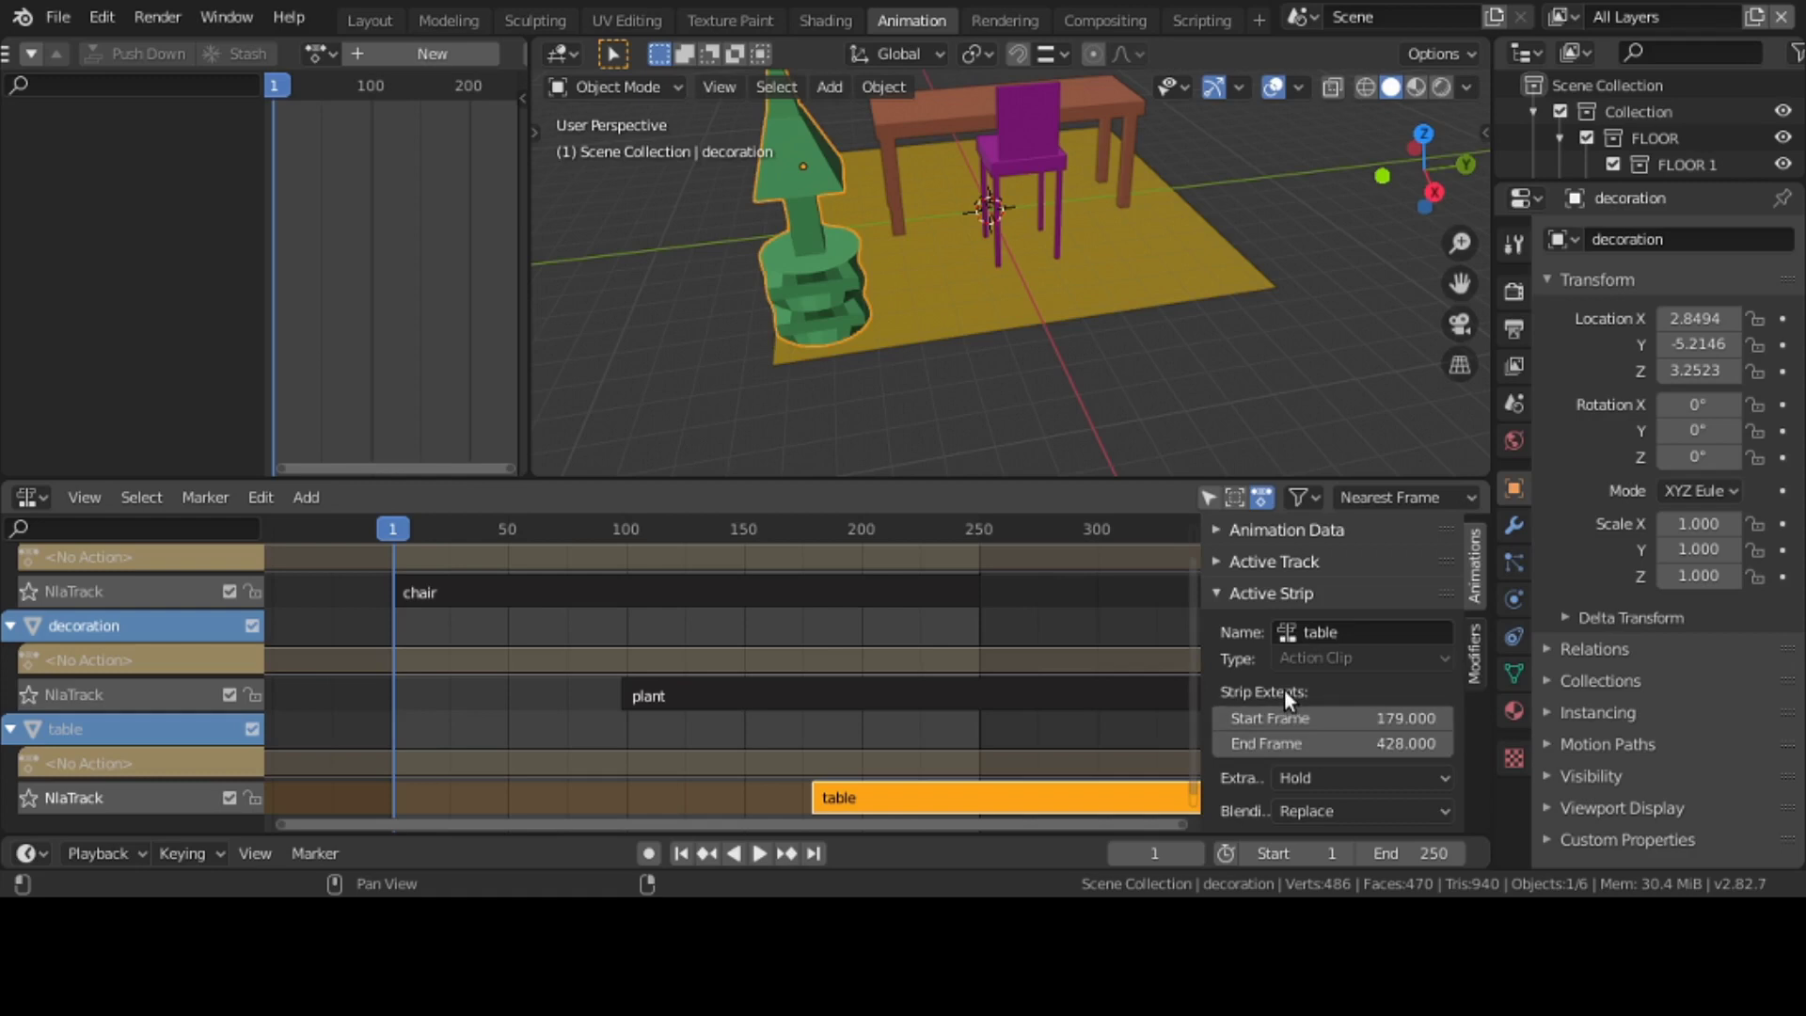
- Set the table strip's start frame to 5 and its end frame to 100
left_click(1321, 722)
type("5")
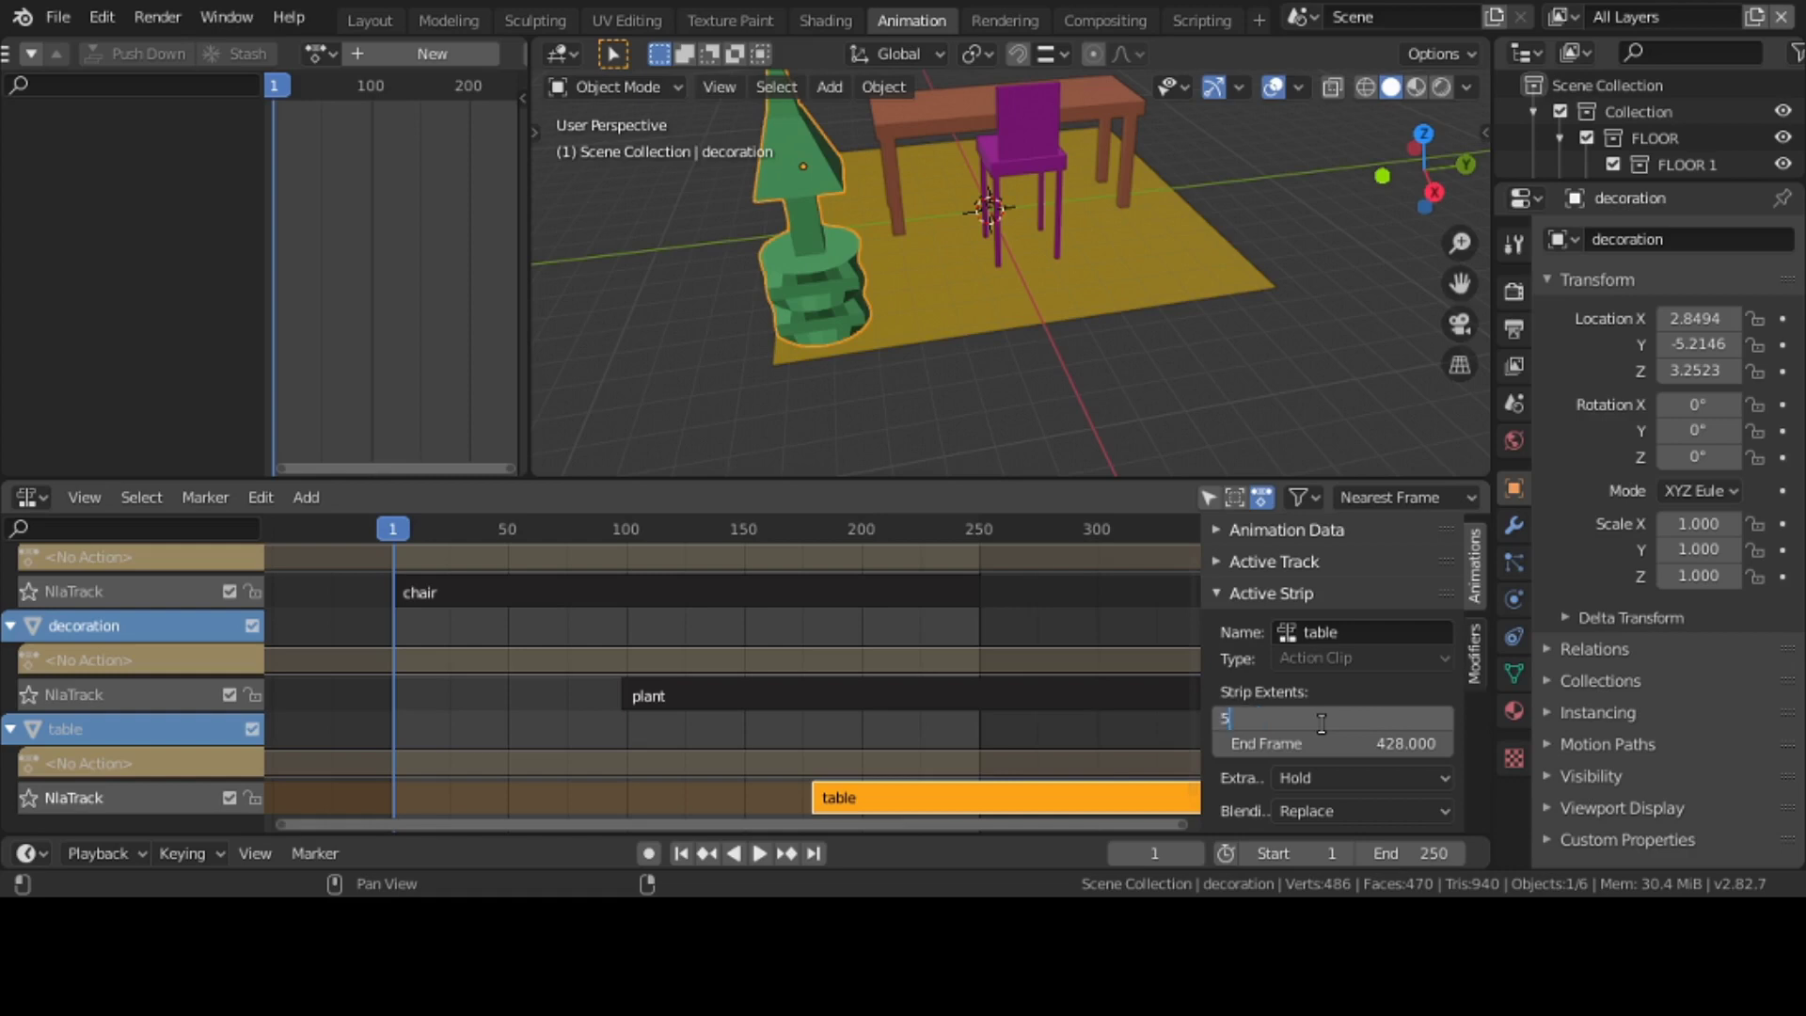
key("Return")
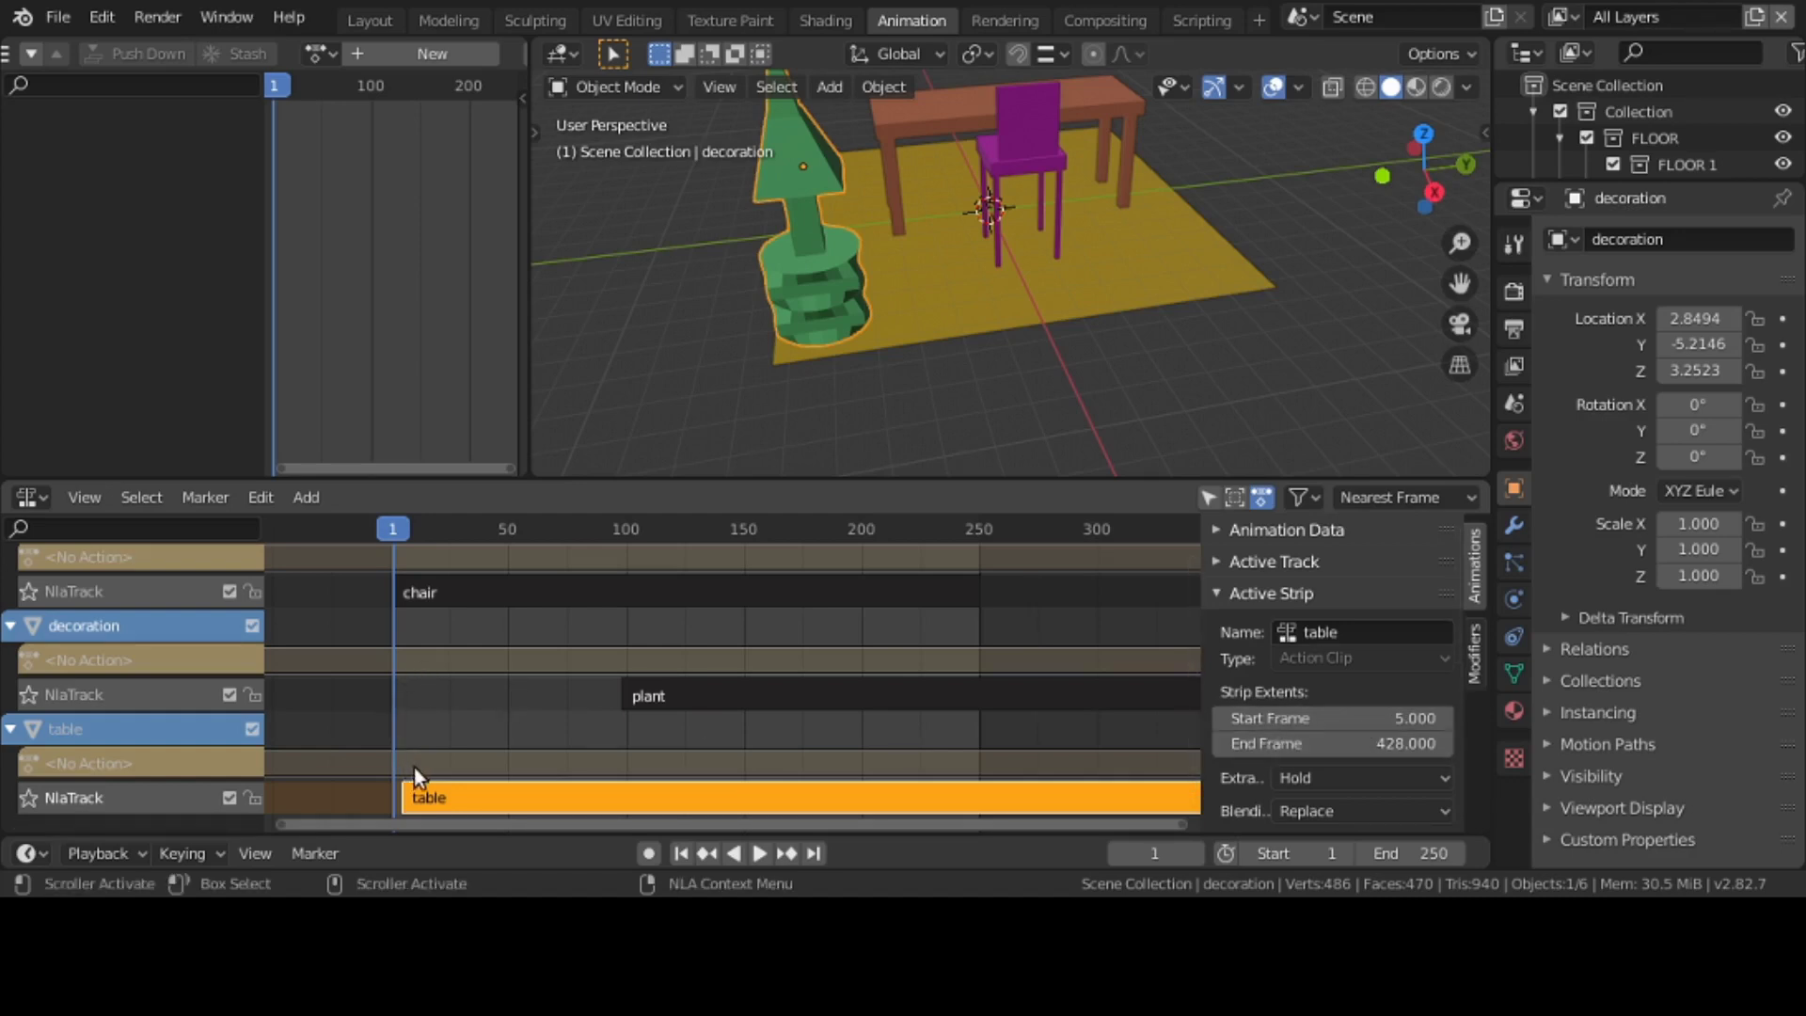
left_click(1319, 742)
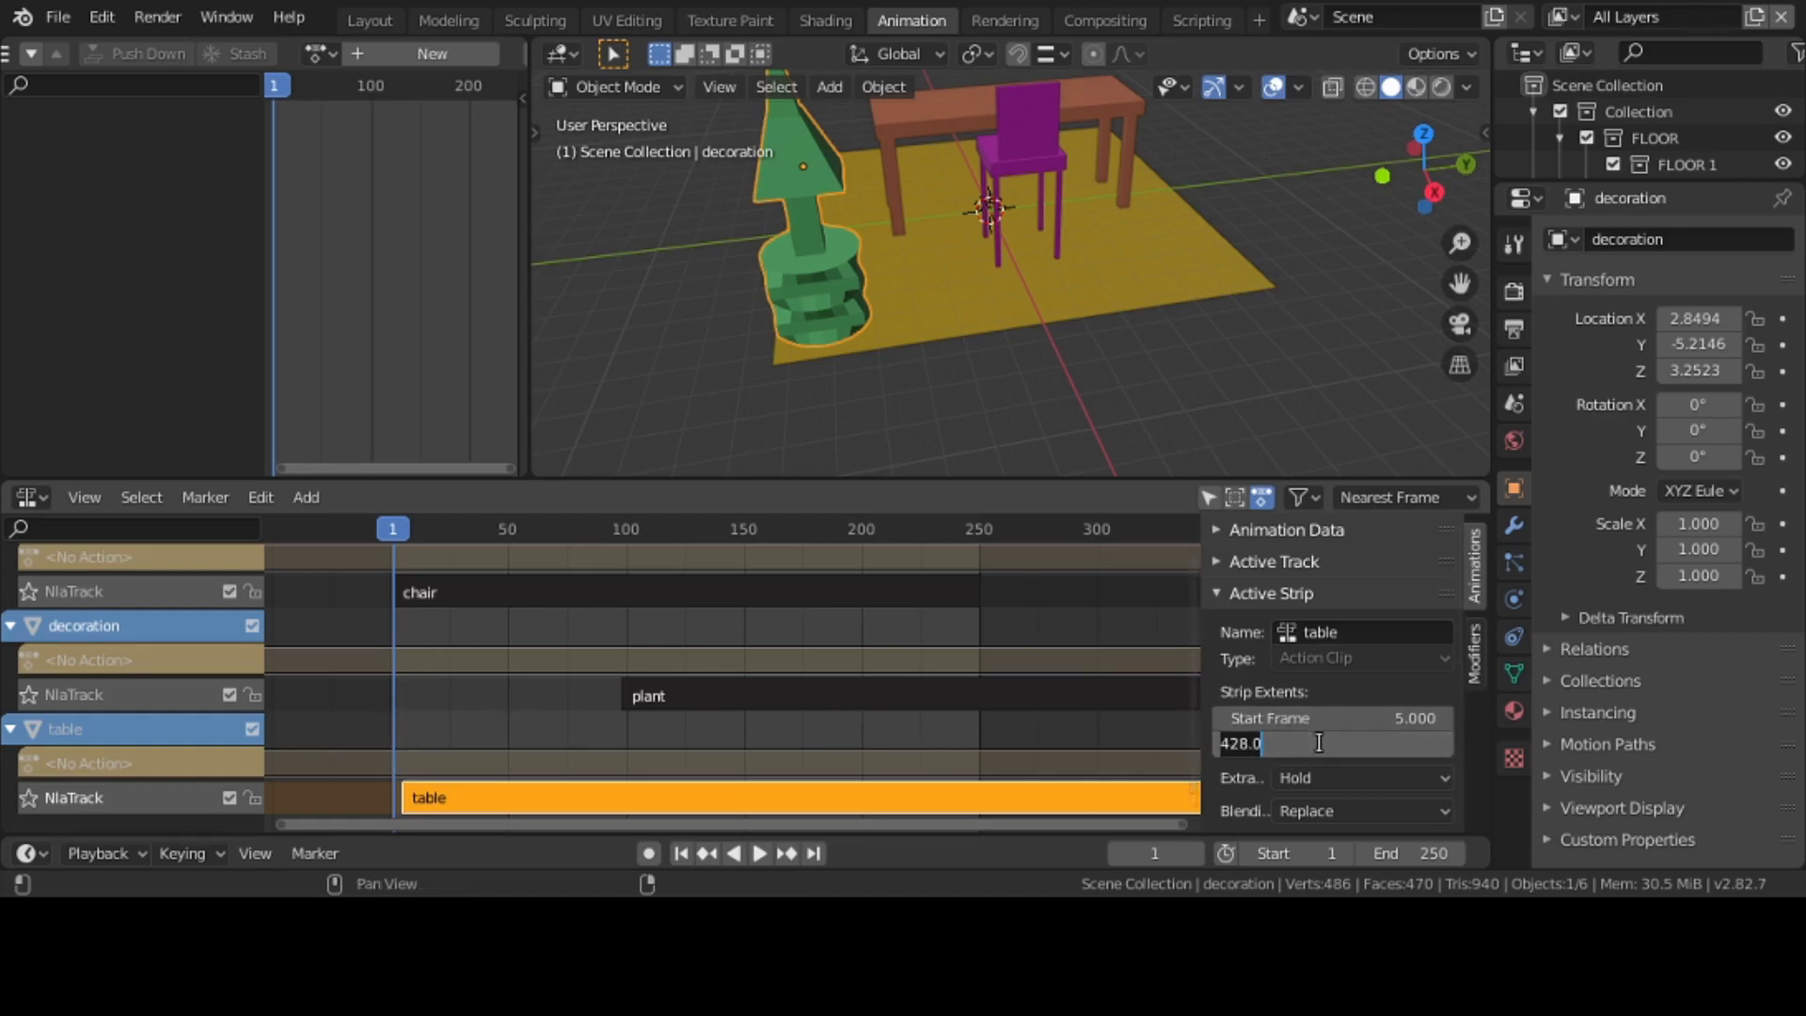
type("100")
key("Return")
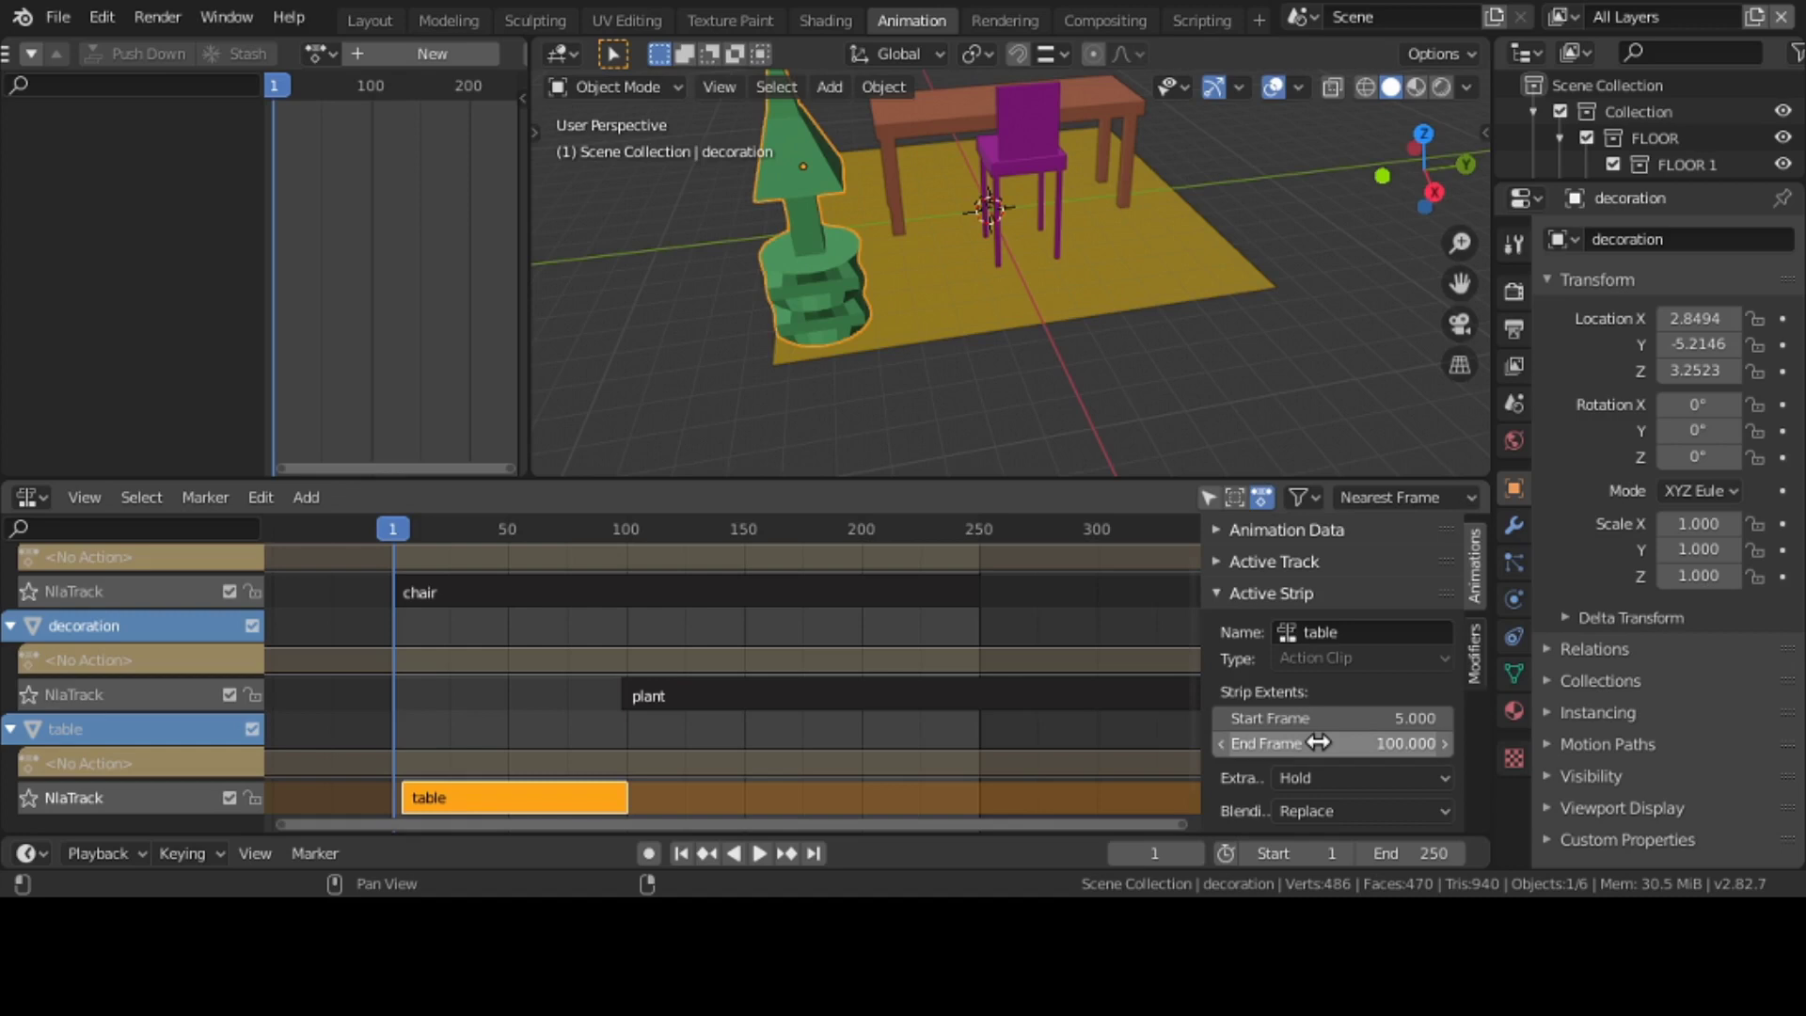
- Undo the table strip's end frame and start frame changes and hide the strip properties
key("ctrl+z")
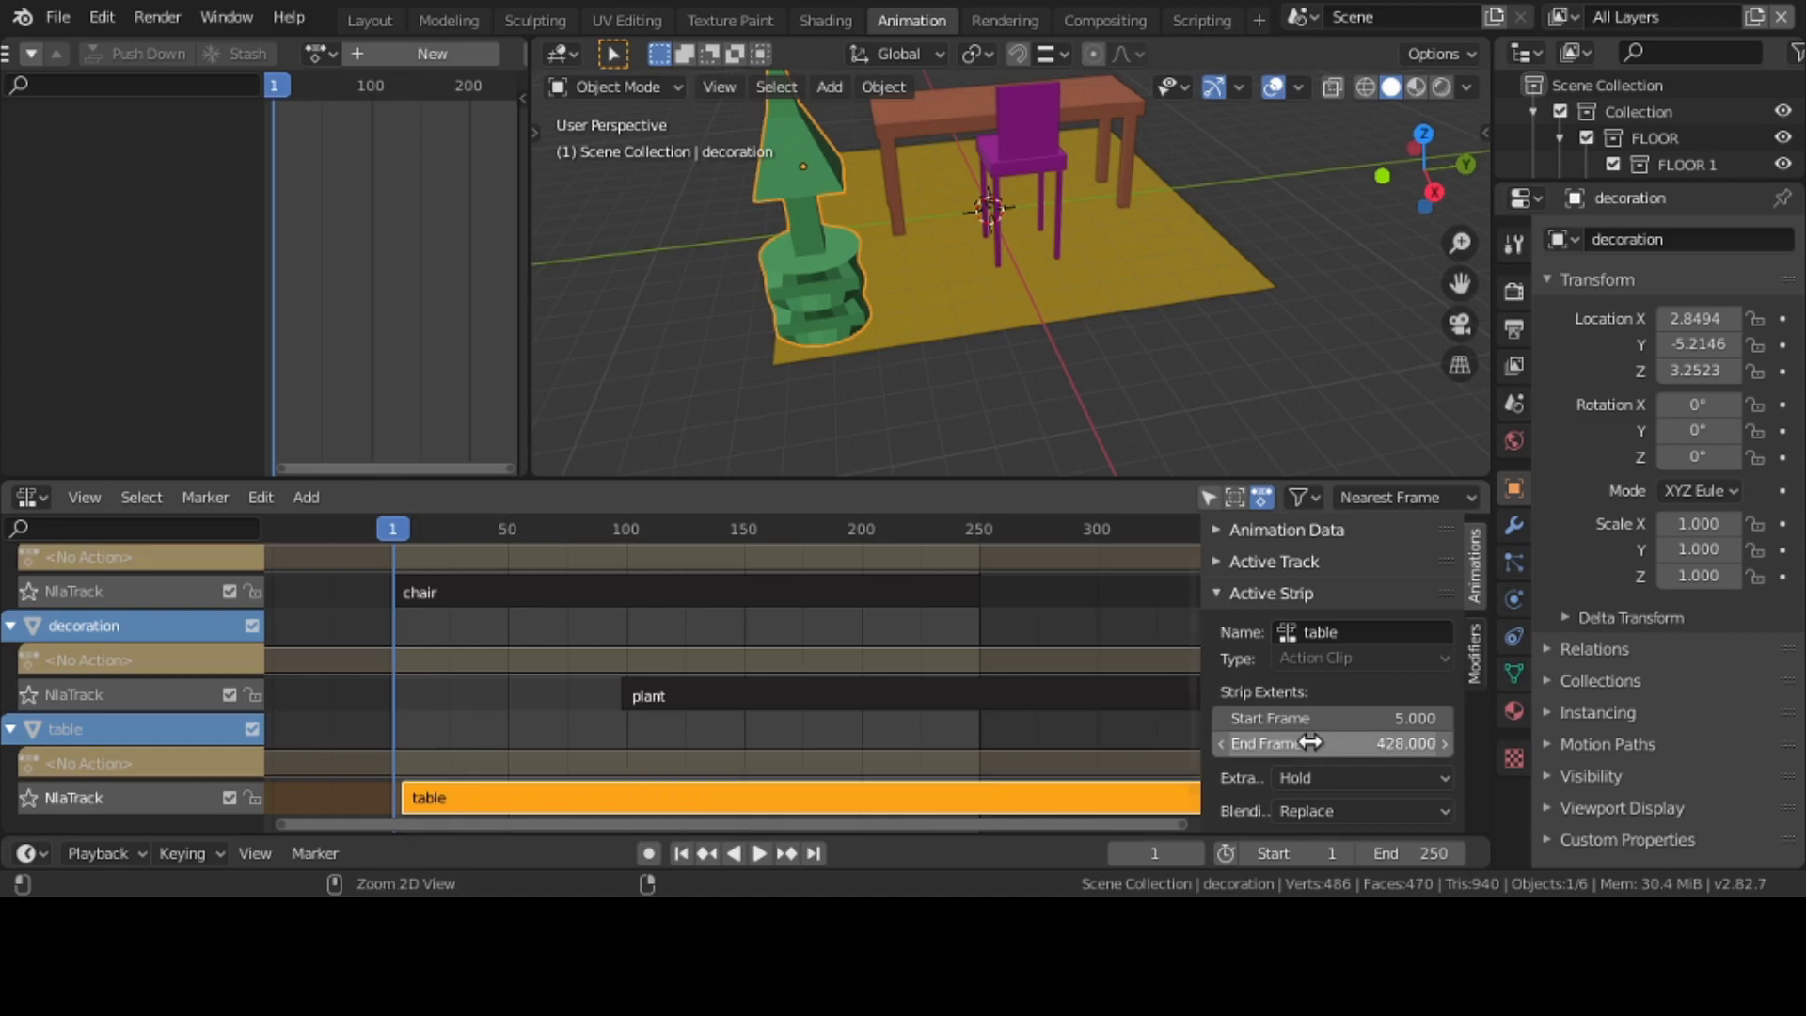
left_click_drag(1326, 729, 1392, 729)
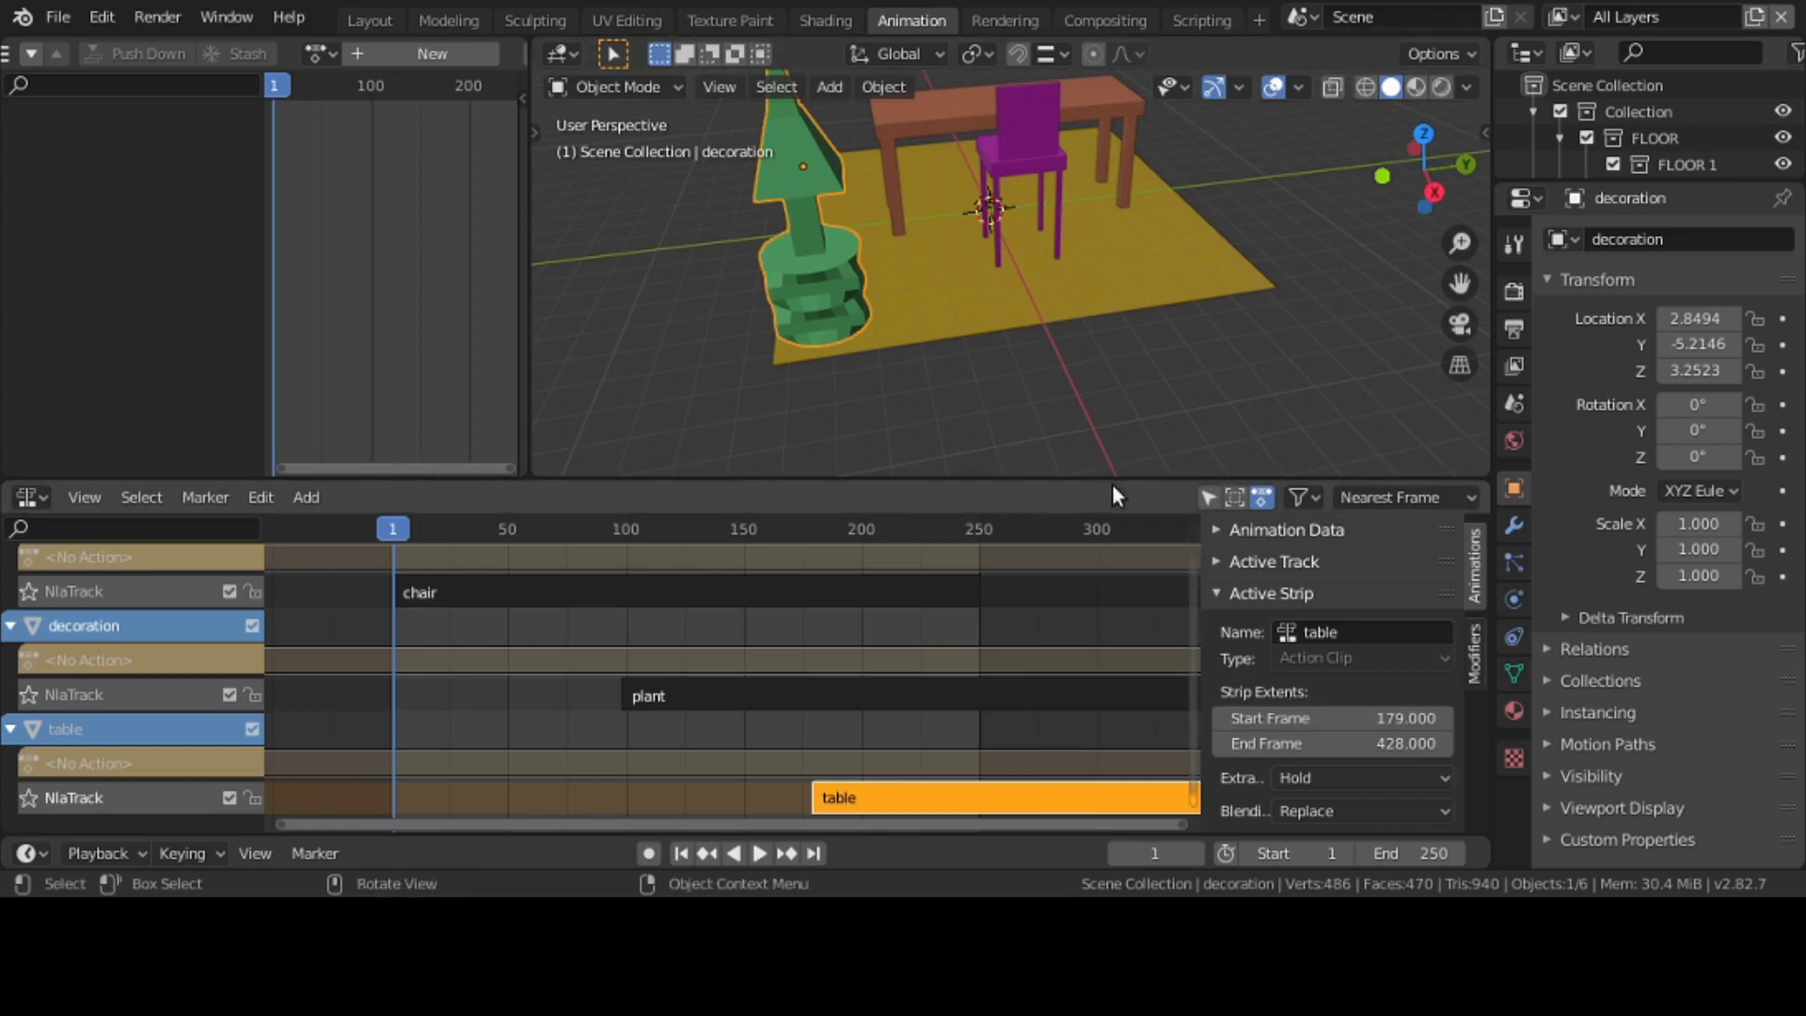
key("n")
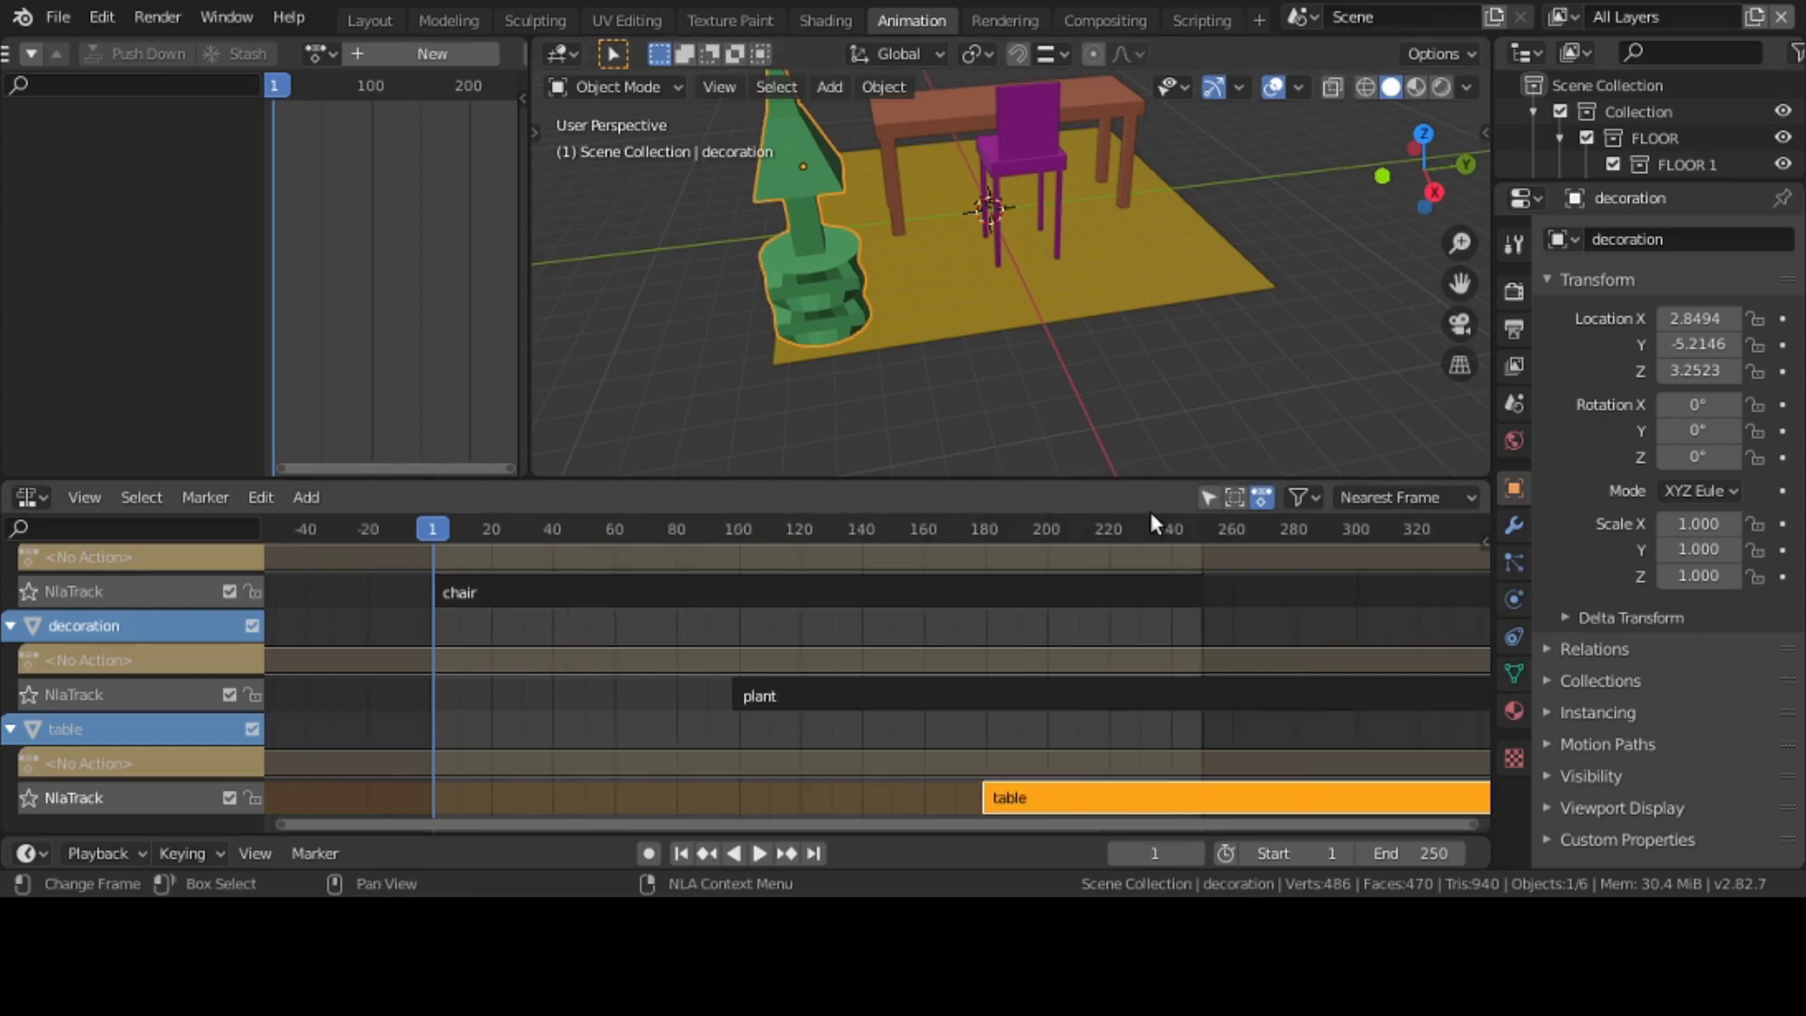
- Move the table strip further along its track so it starts at about frame 200
key("g")
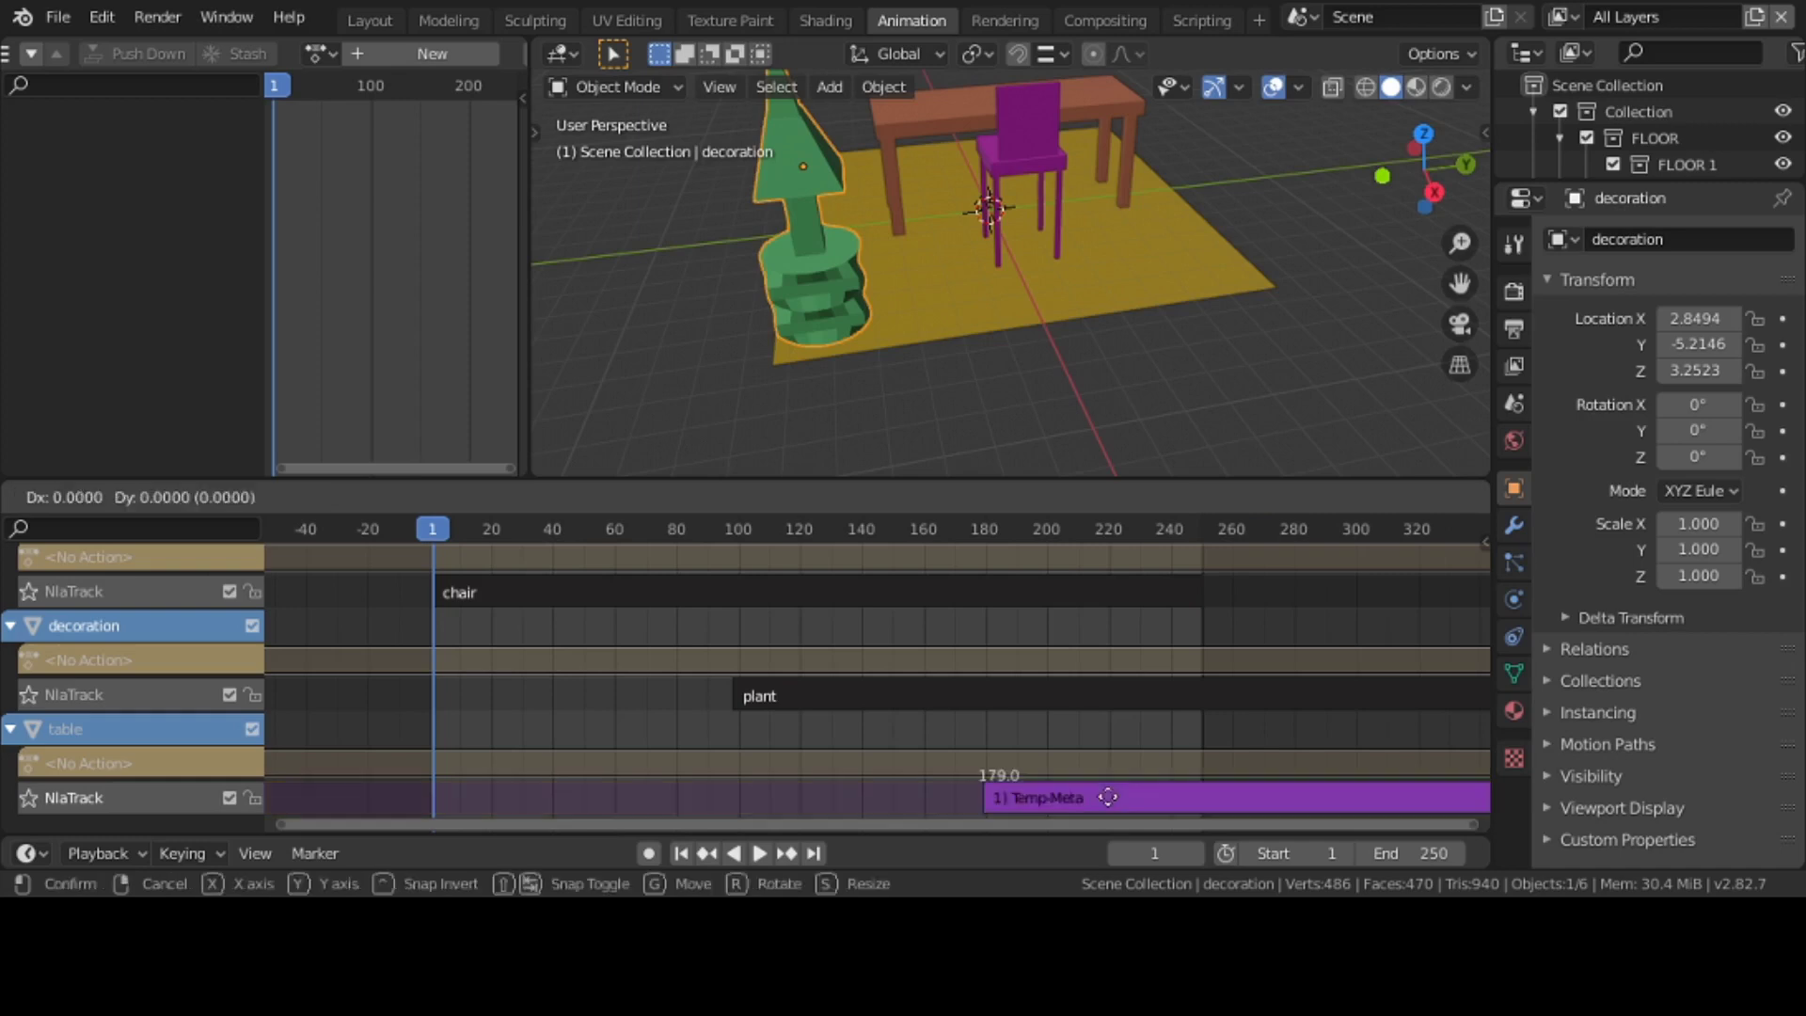
left_click(1168, 798)
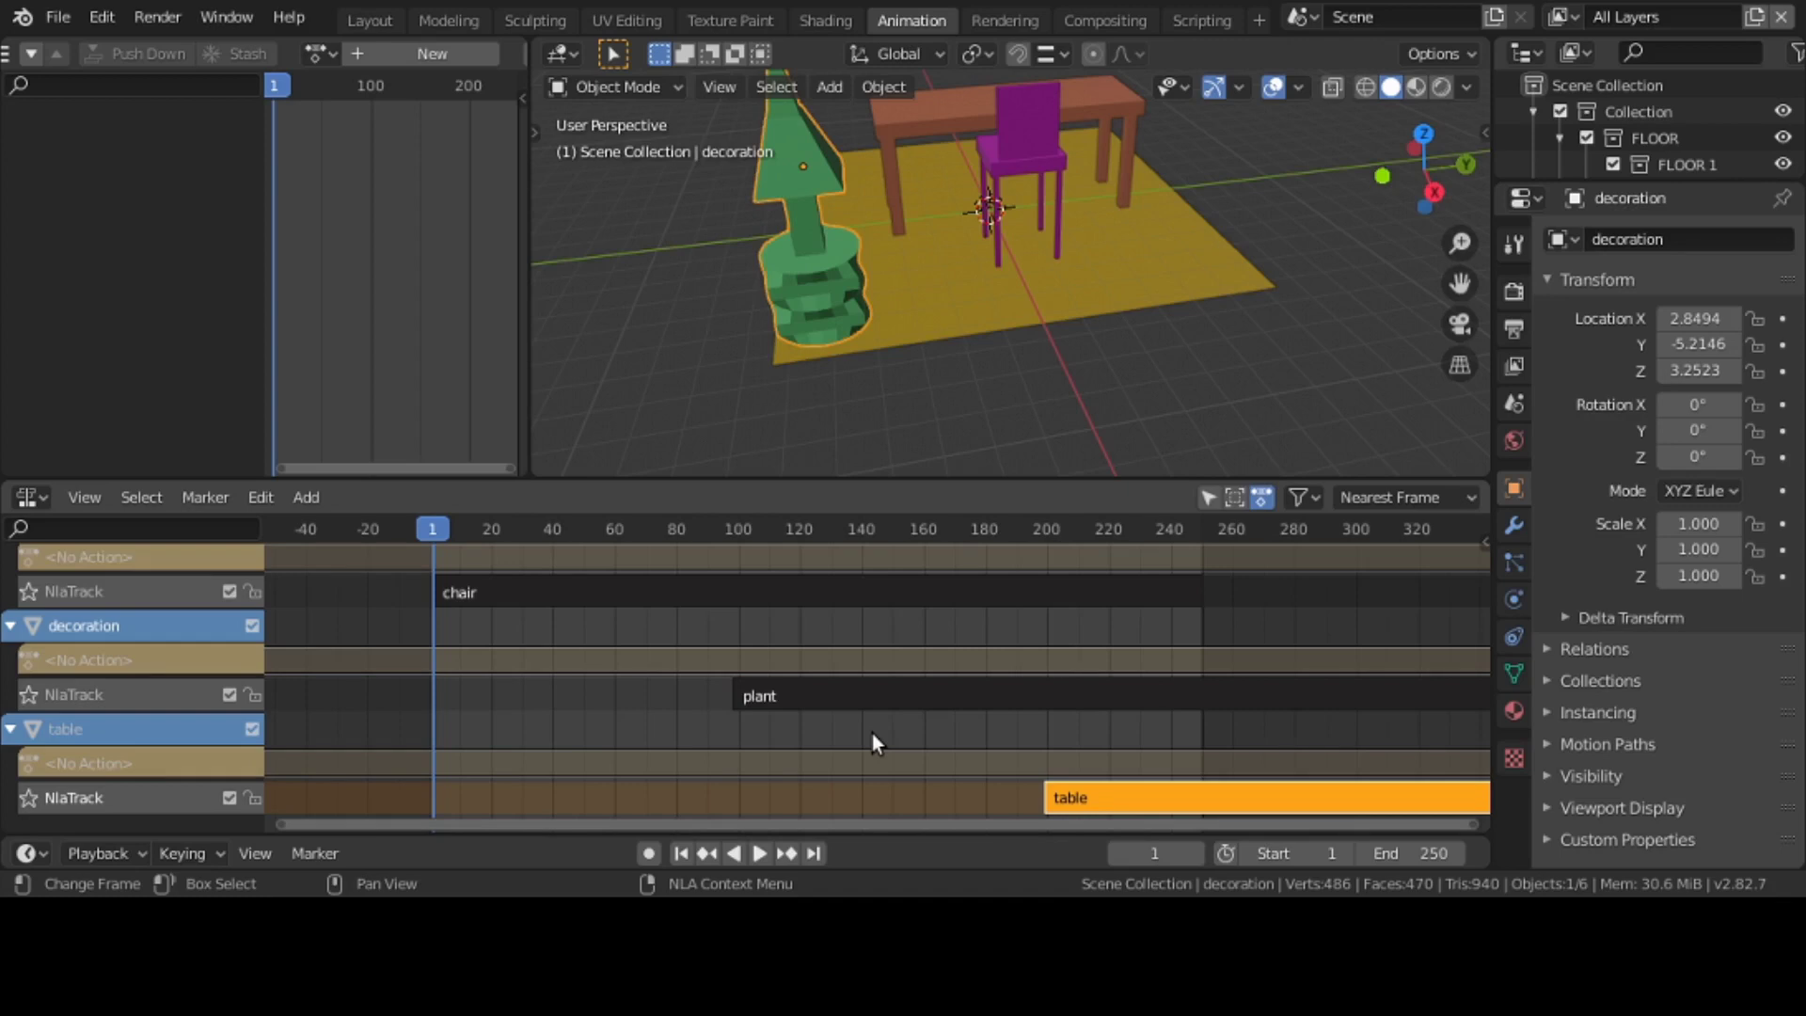
- Check the staggered chair, plant and table strips in turn, play the sequenced animation and stop it
left_click(879, 701)
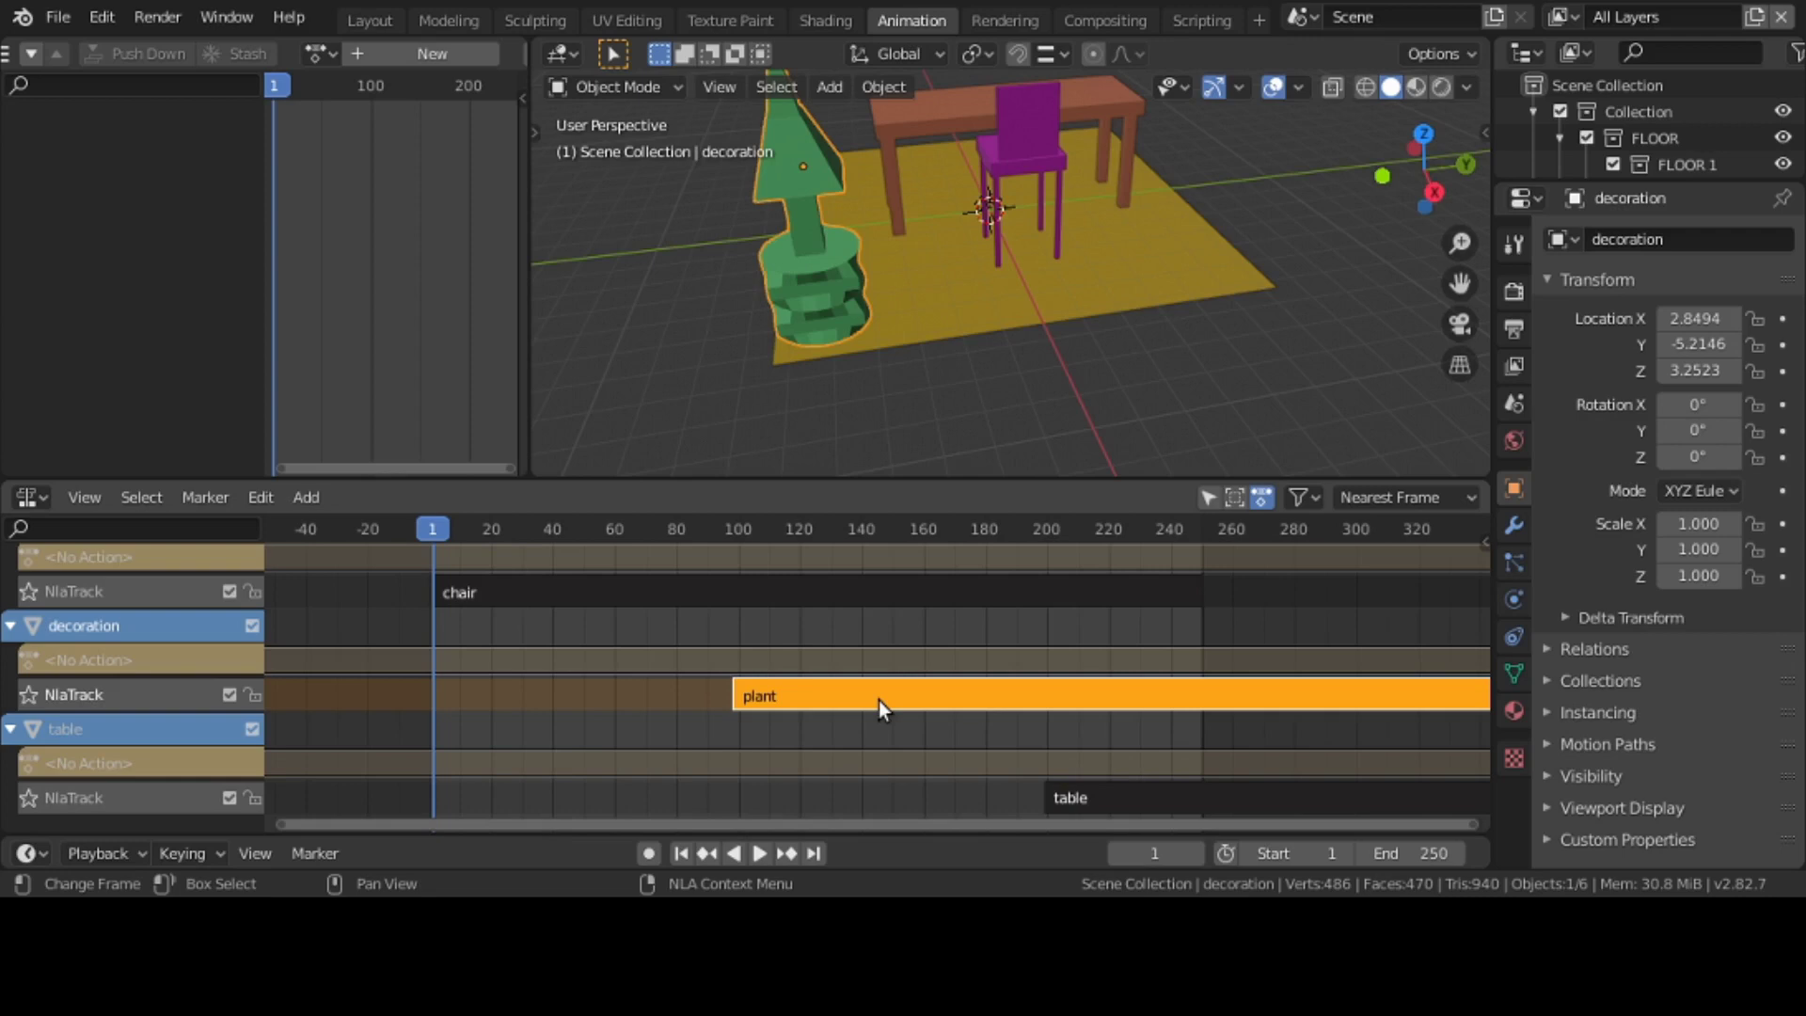
left_click(724, 591)
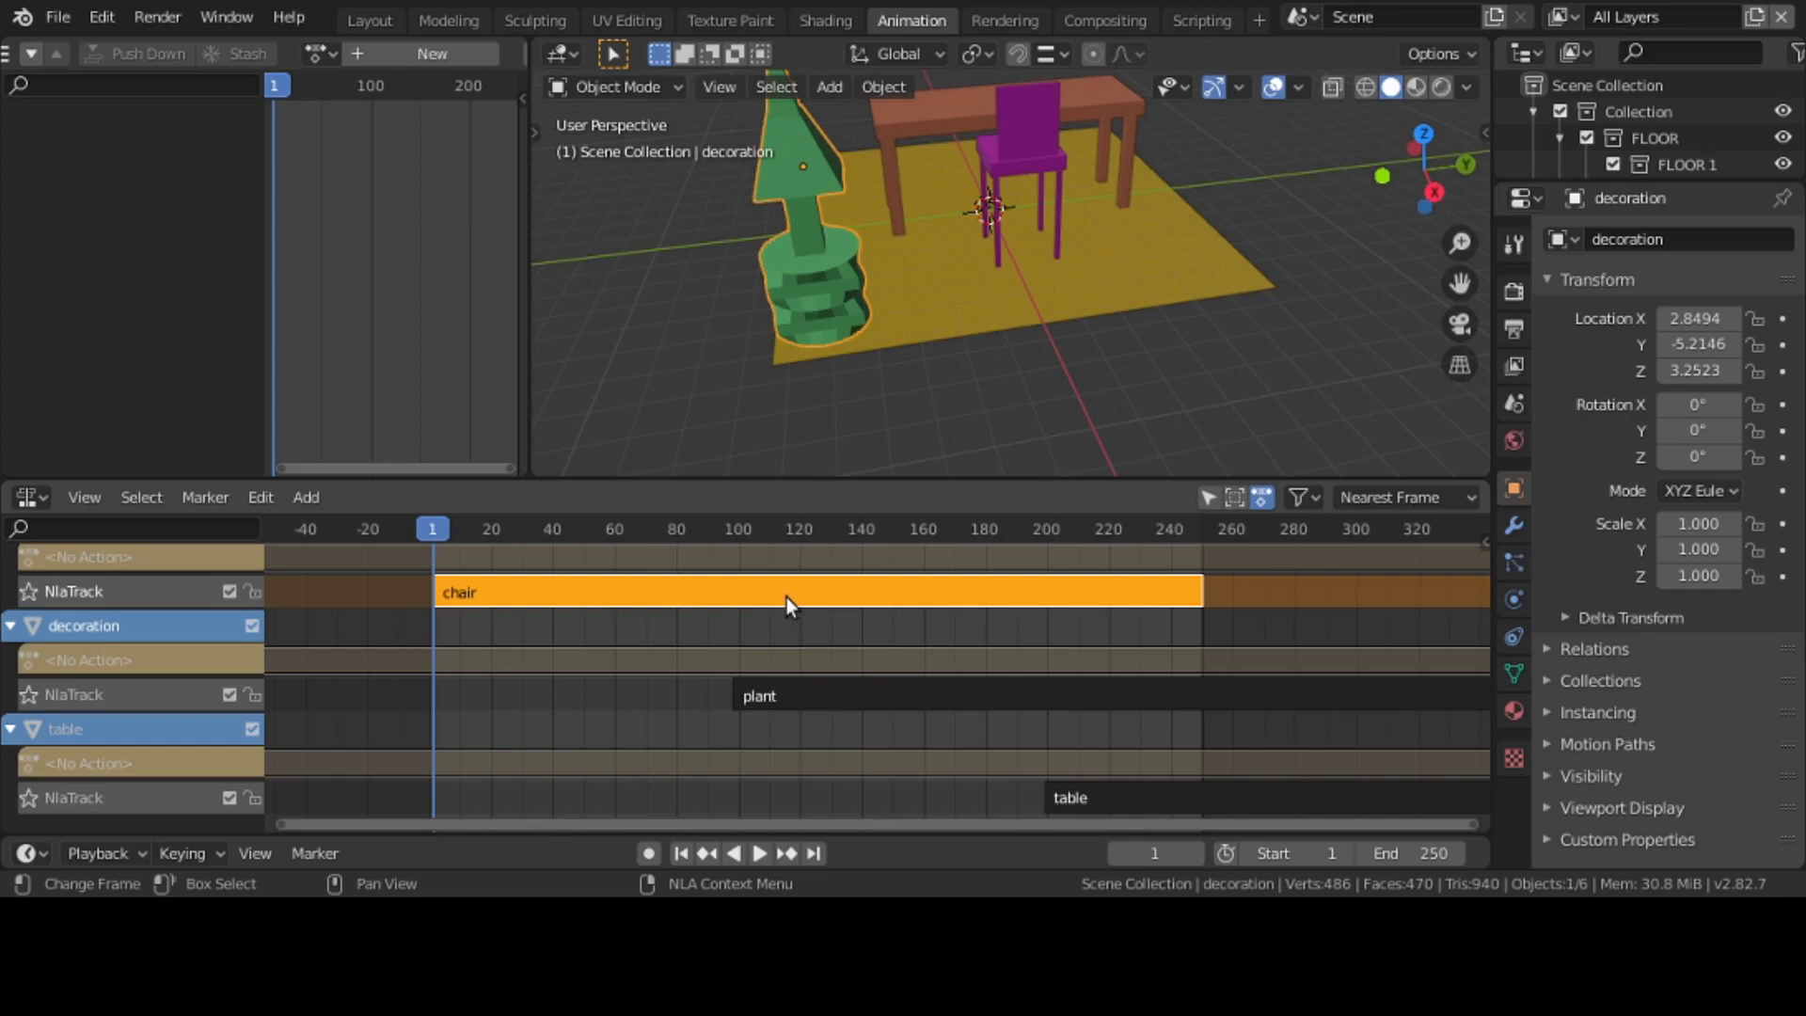
left_click(854, 680)
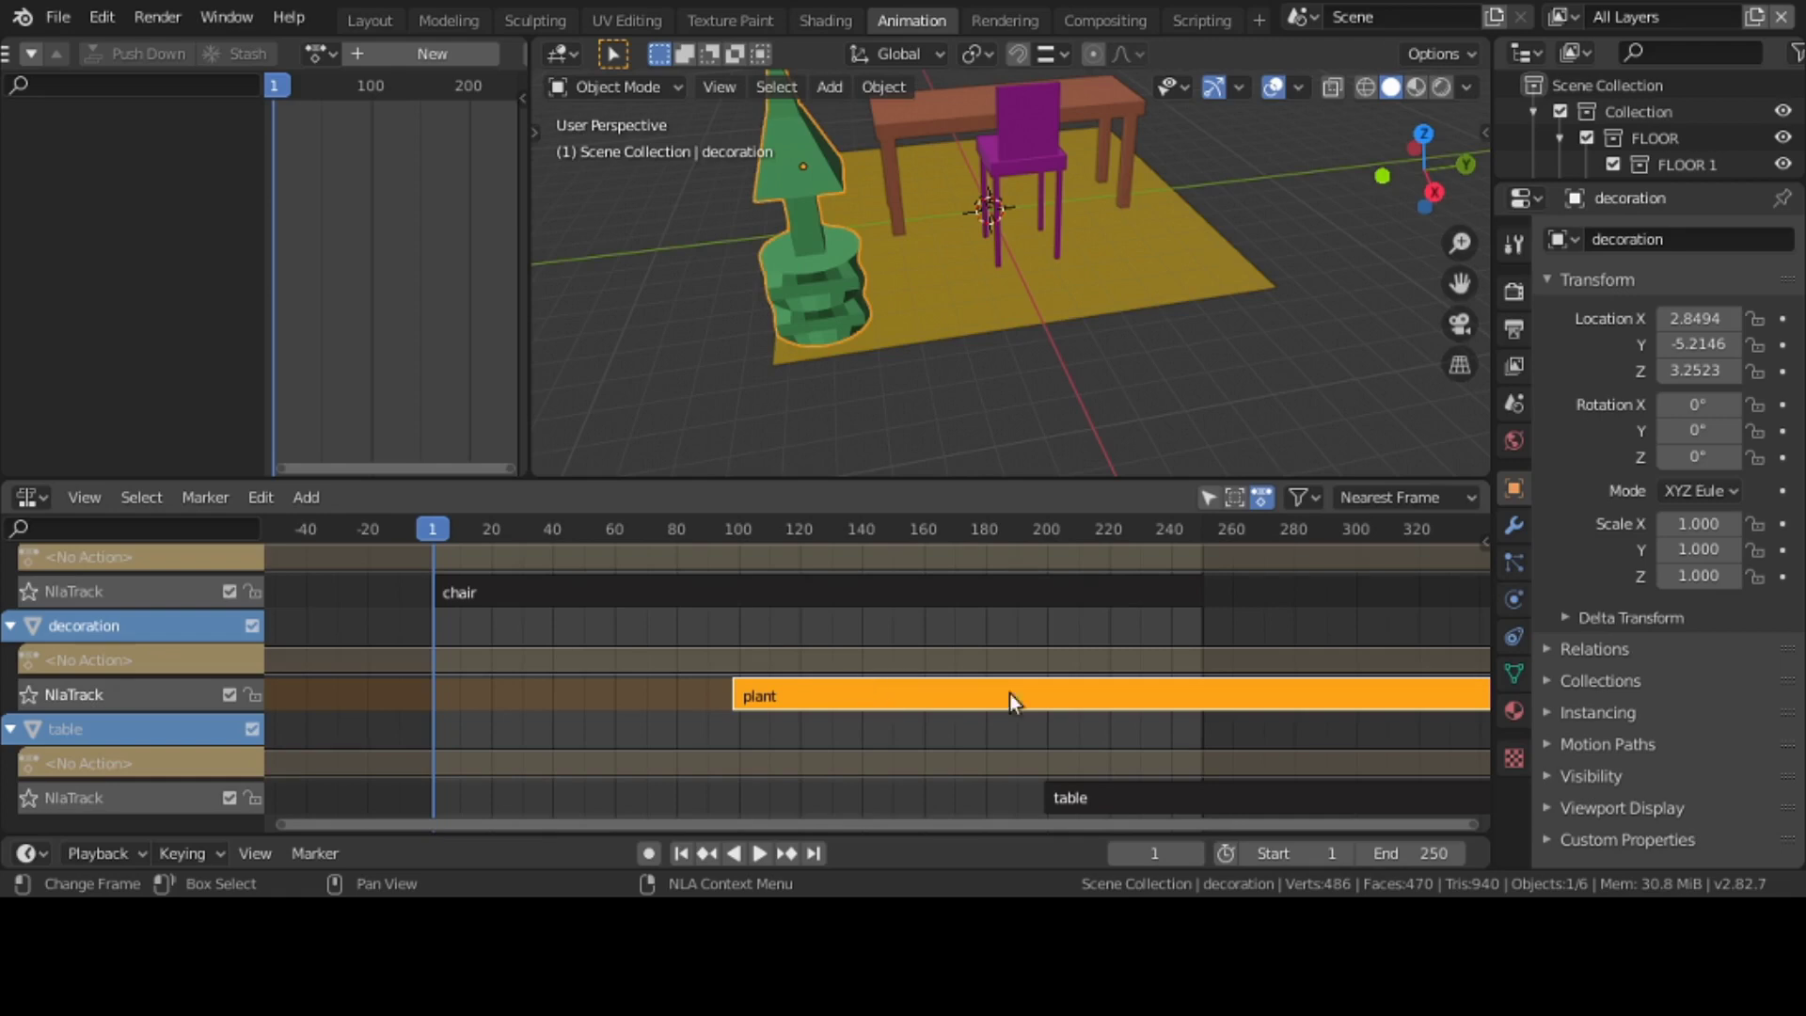
left_click(1164, 799)
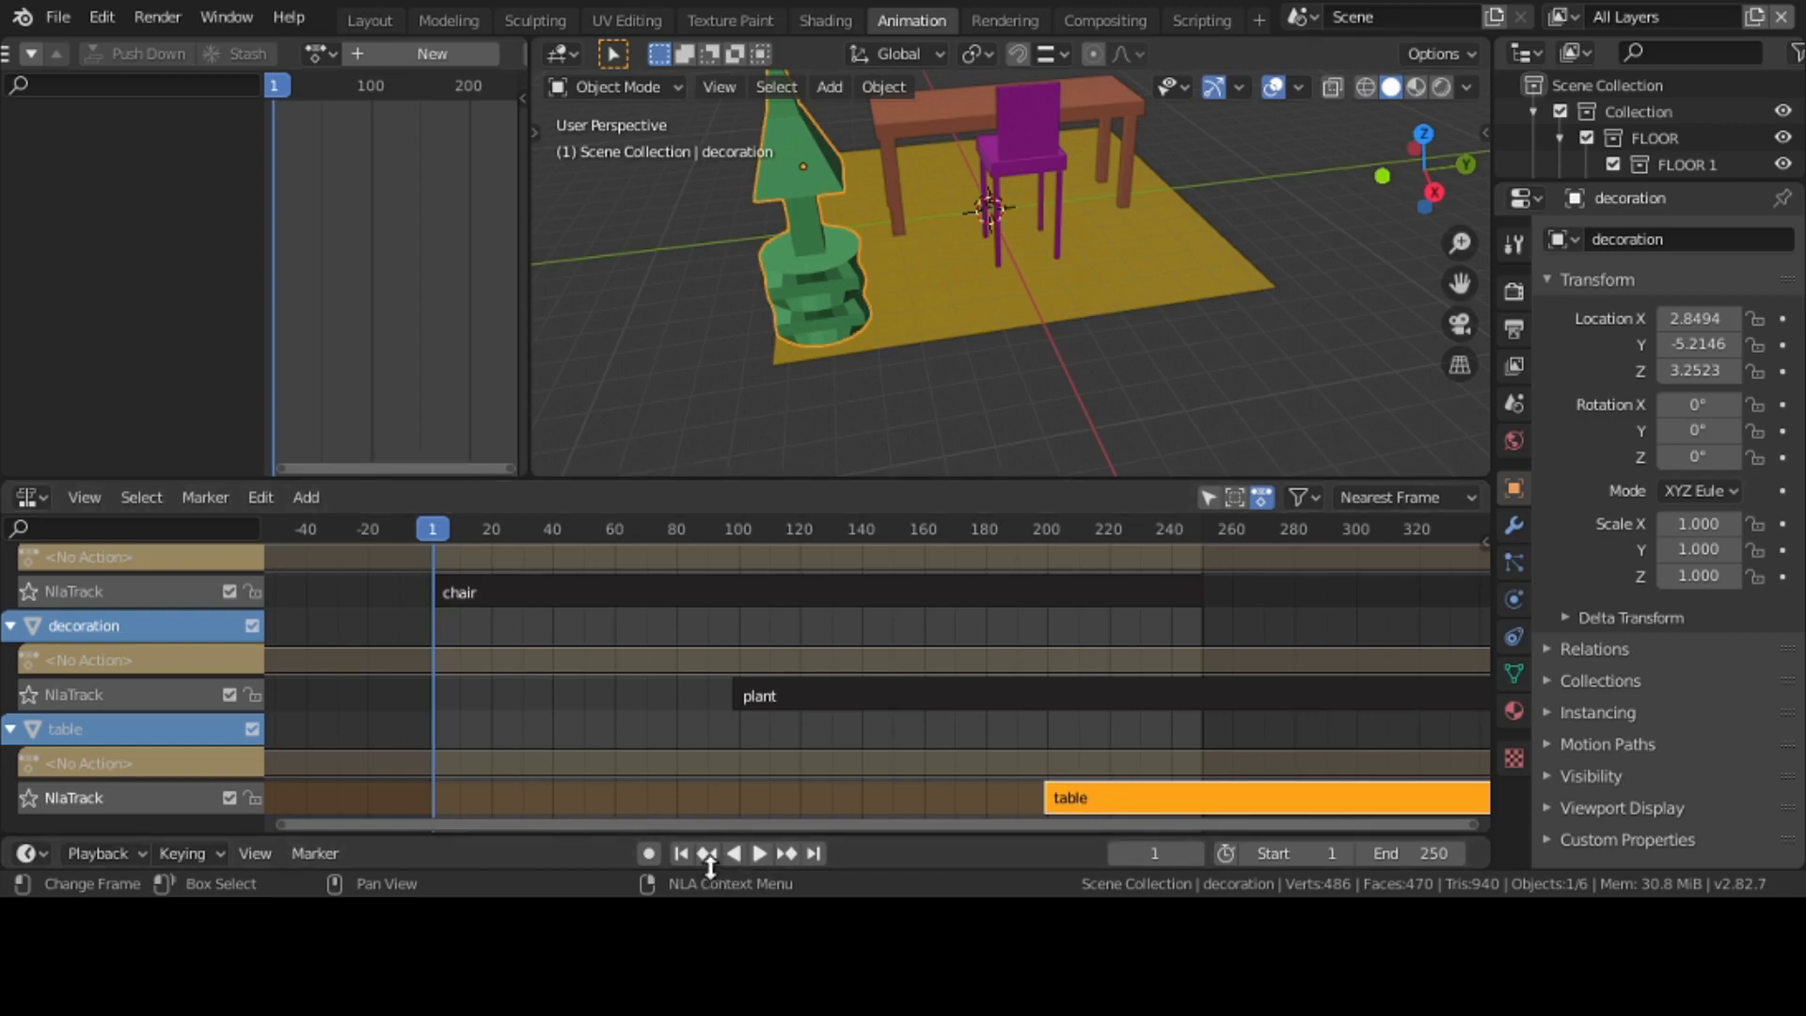
left_click(760, 852)
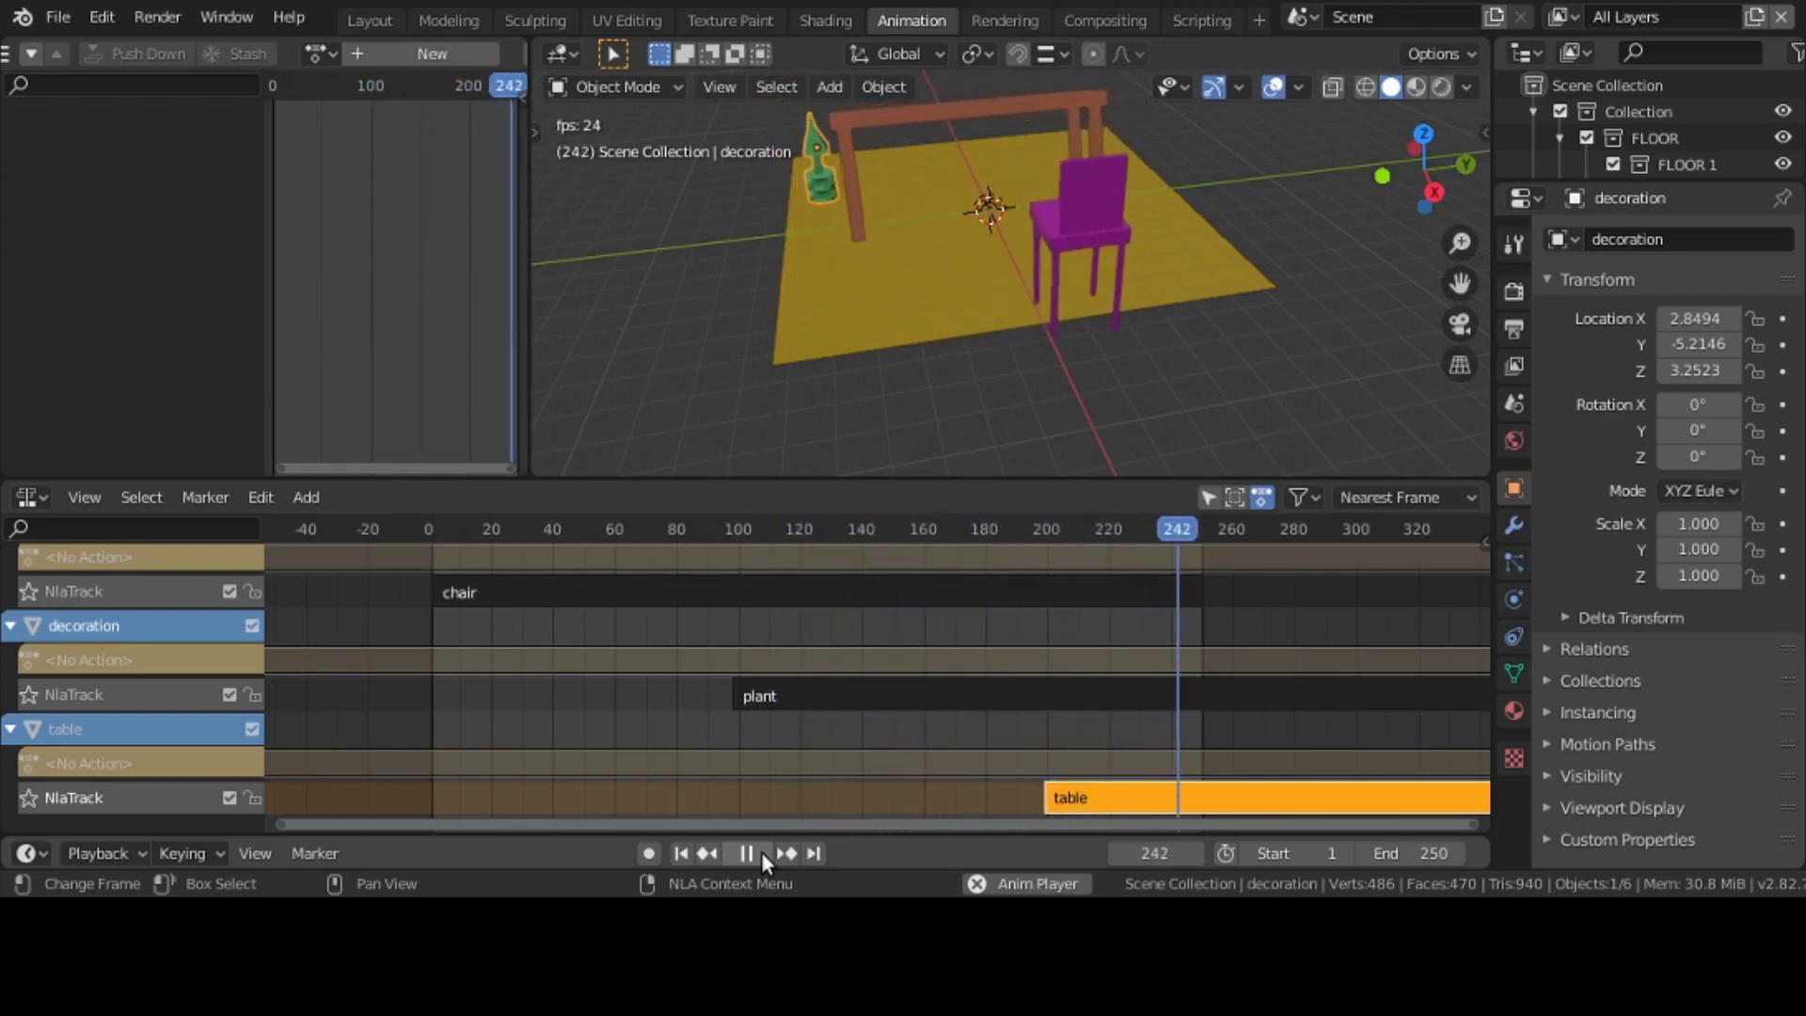
left_click(741, 850)
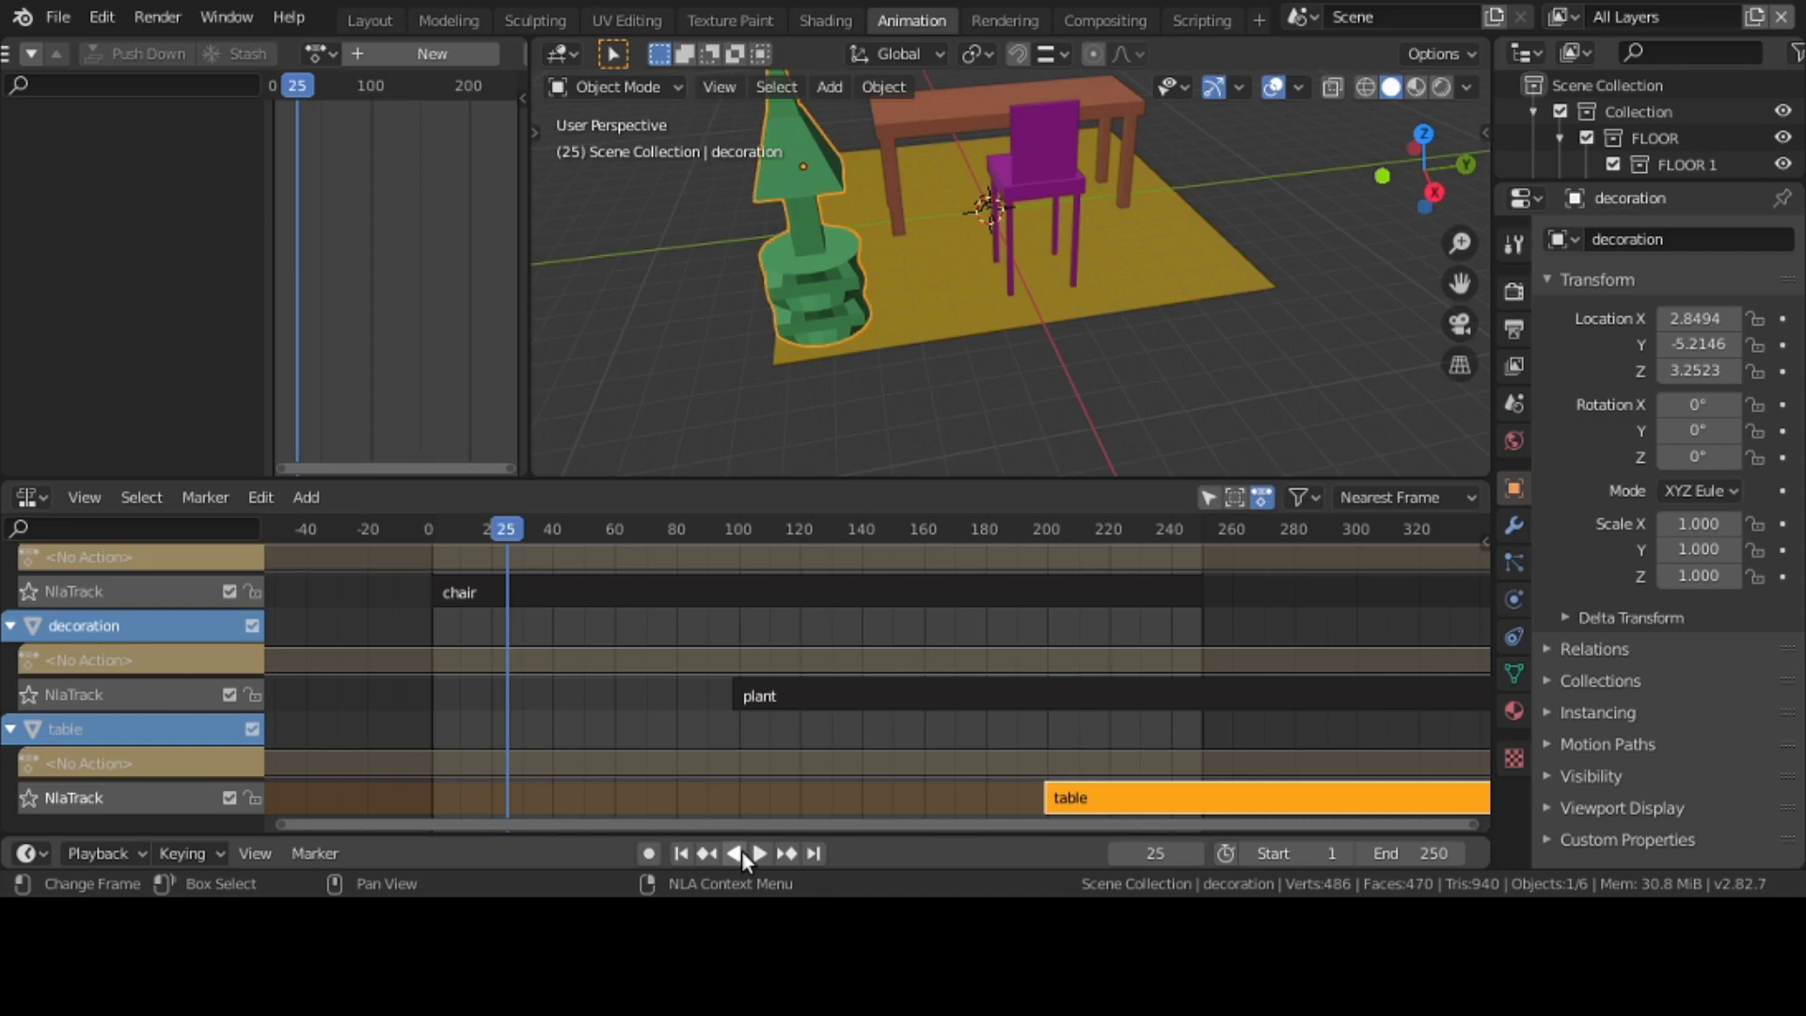
left_click(832, 554)
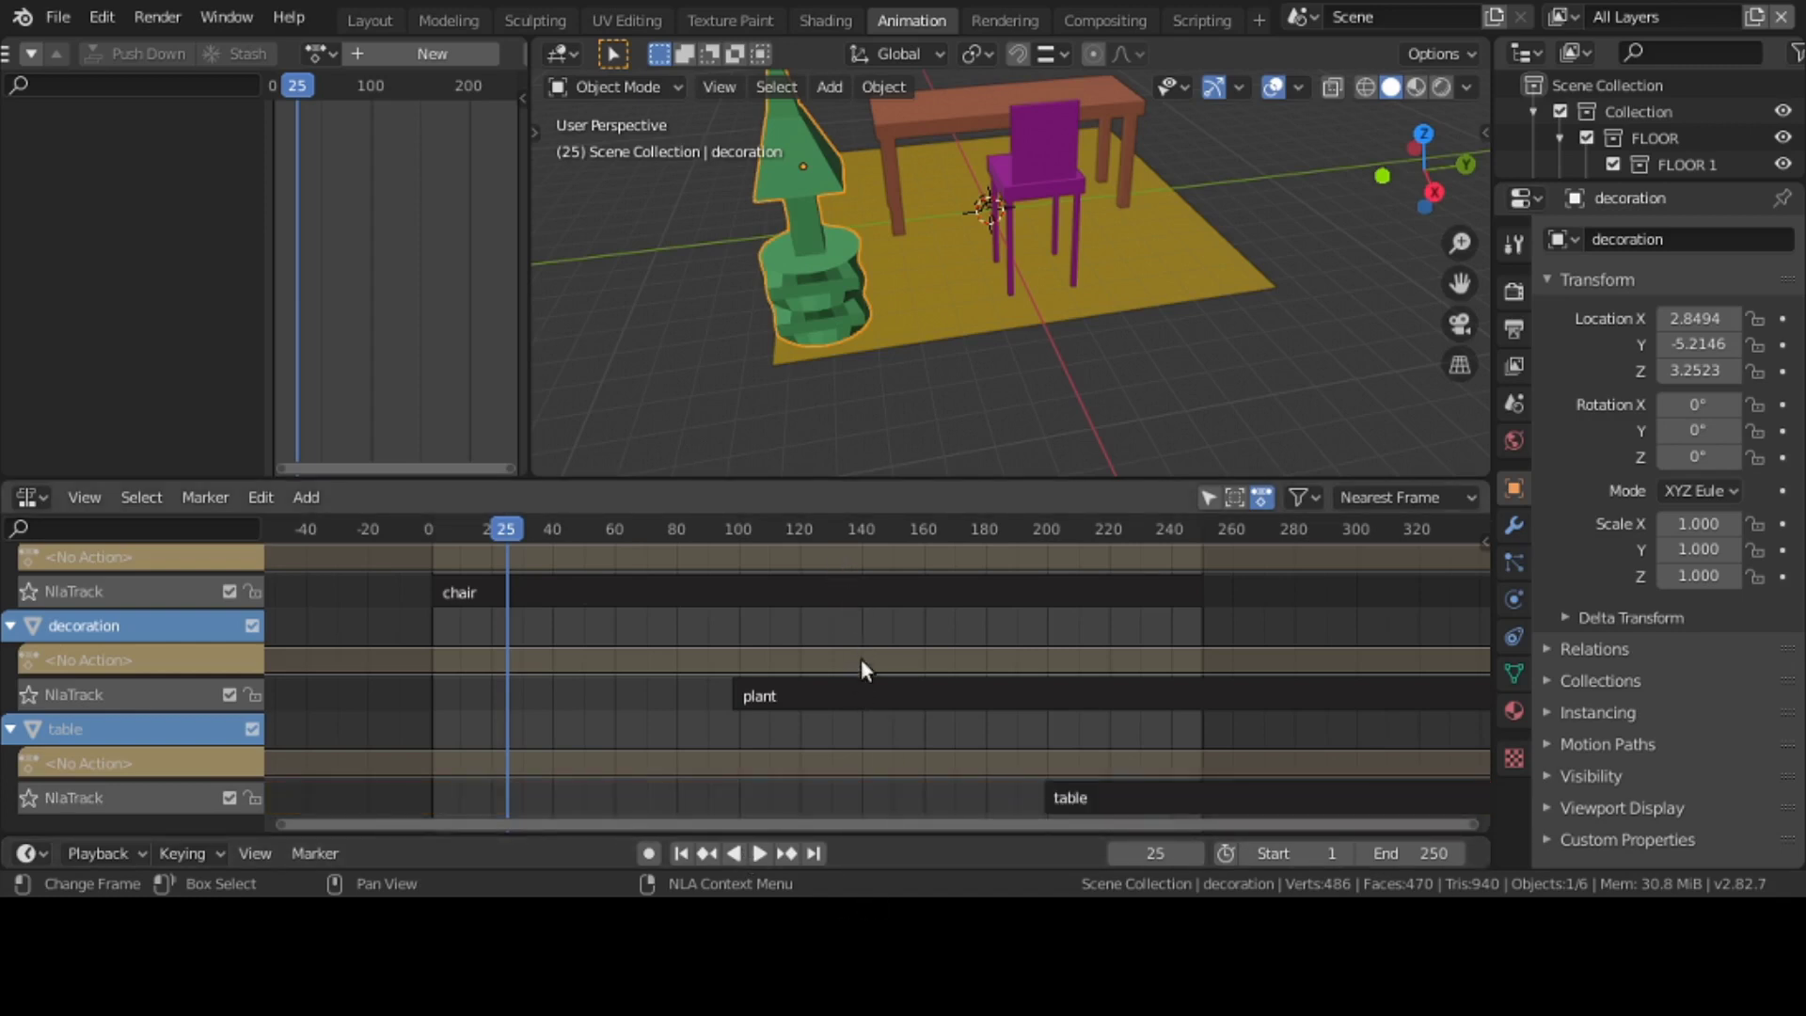
left_click(813, 585)
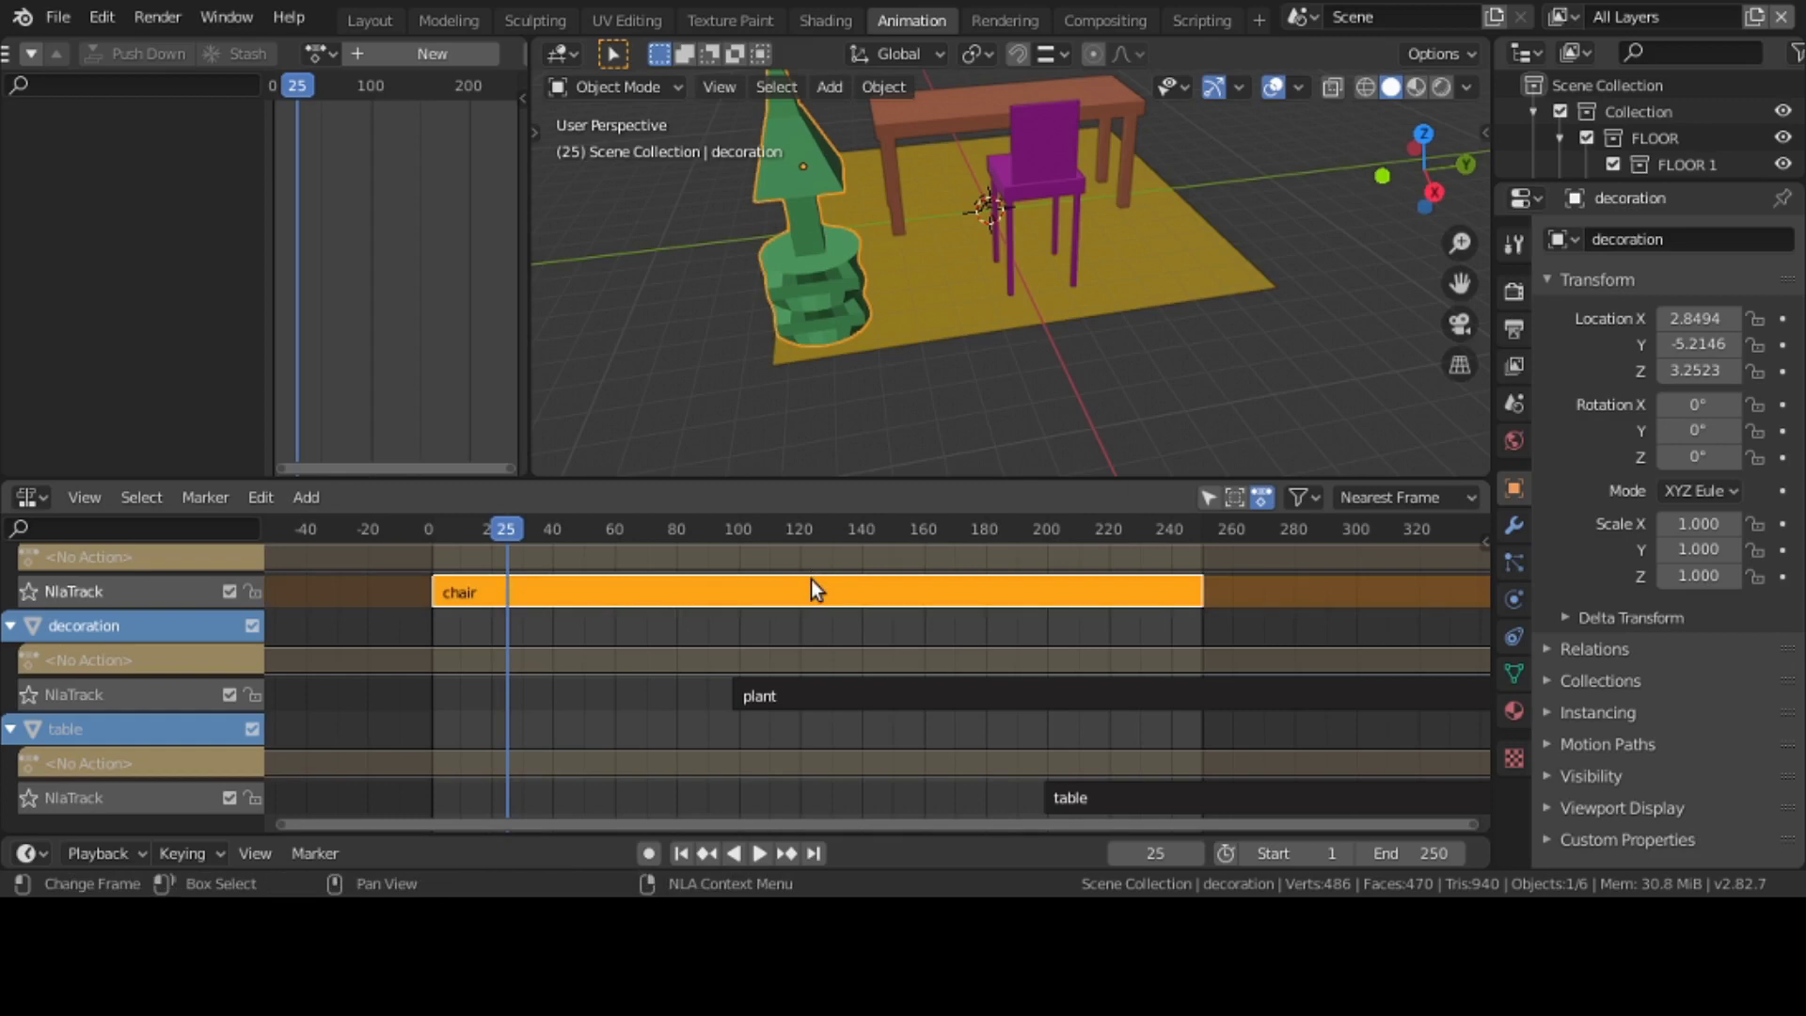
key("g")
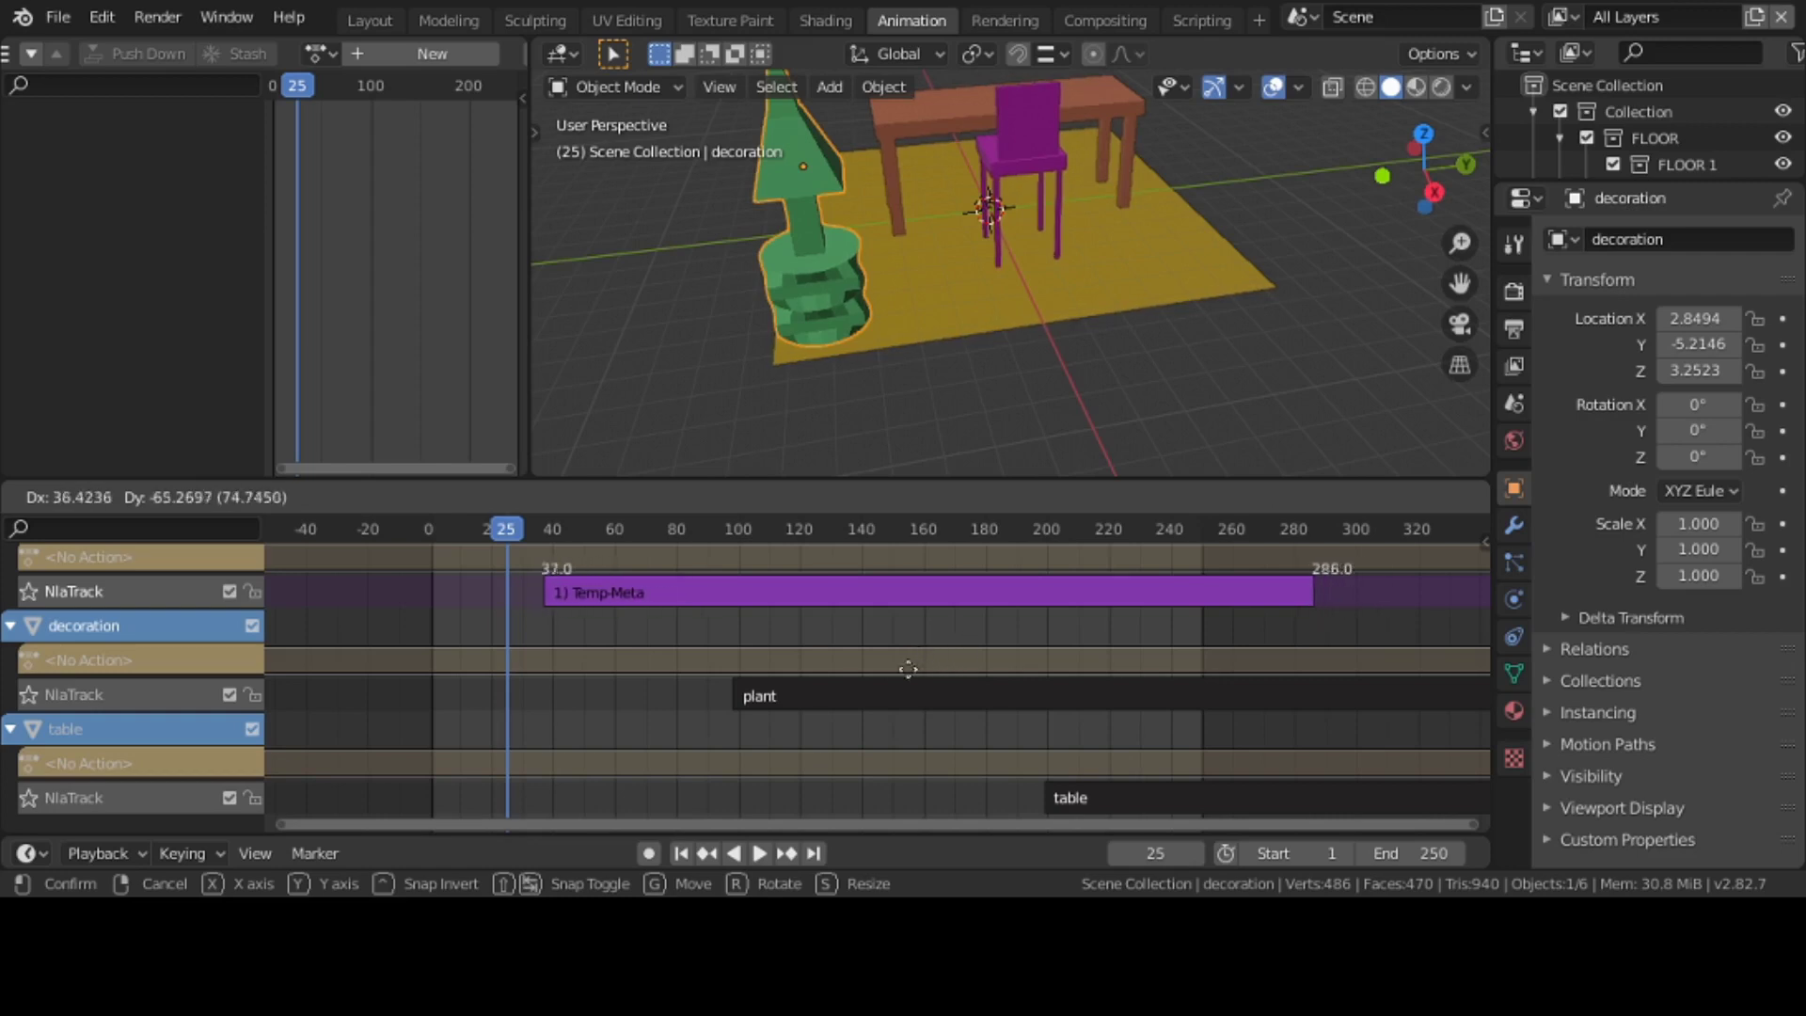
right_click(836, 677)
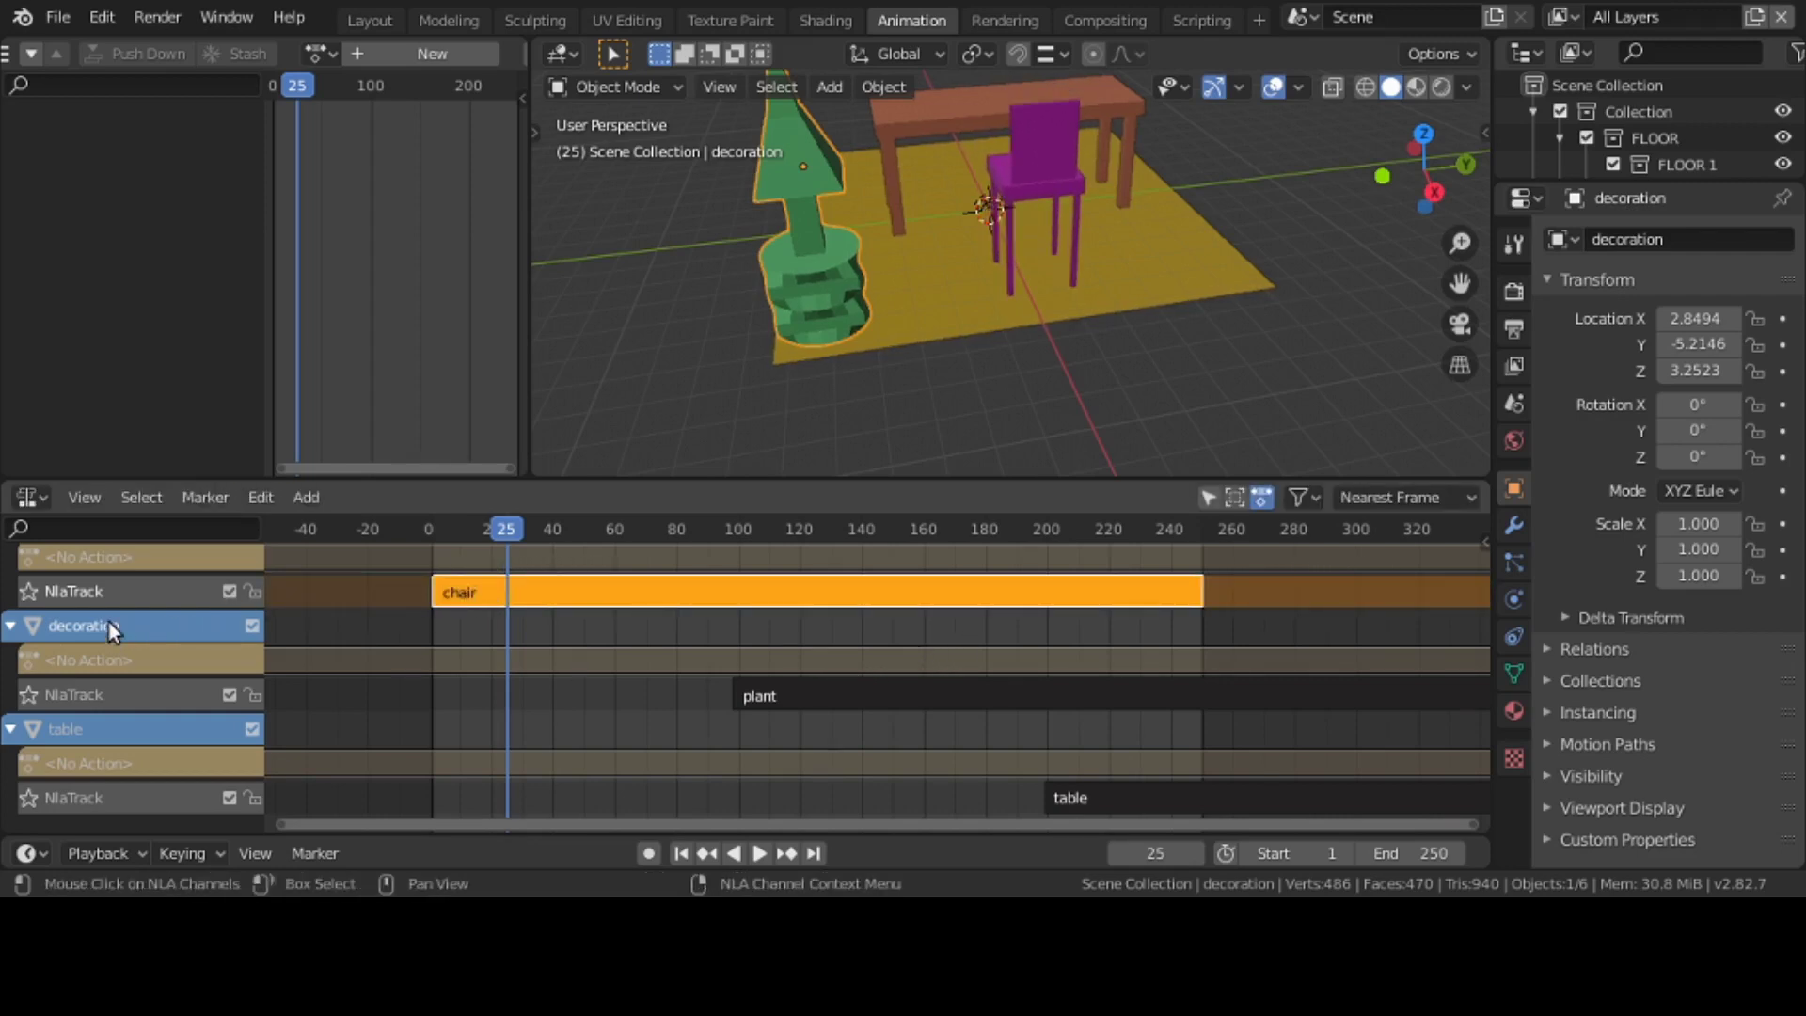
left_click(551, 611)
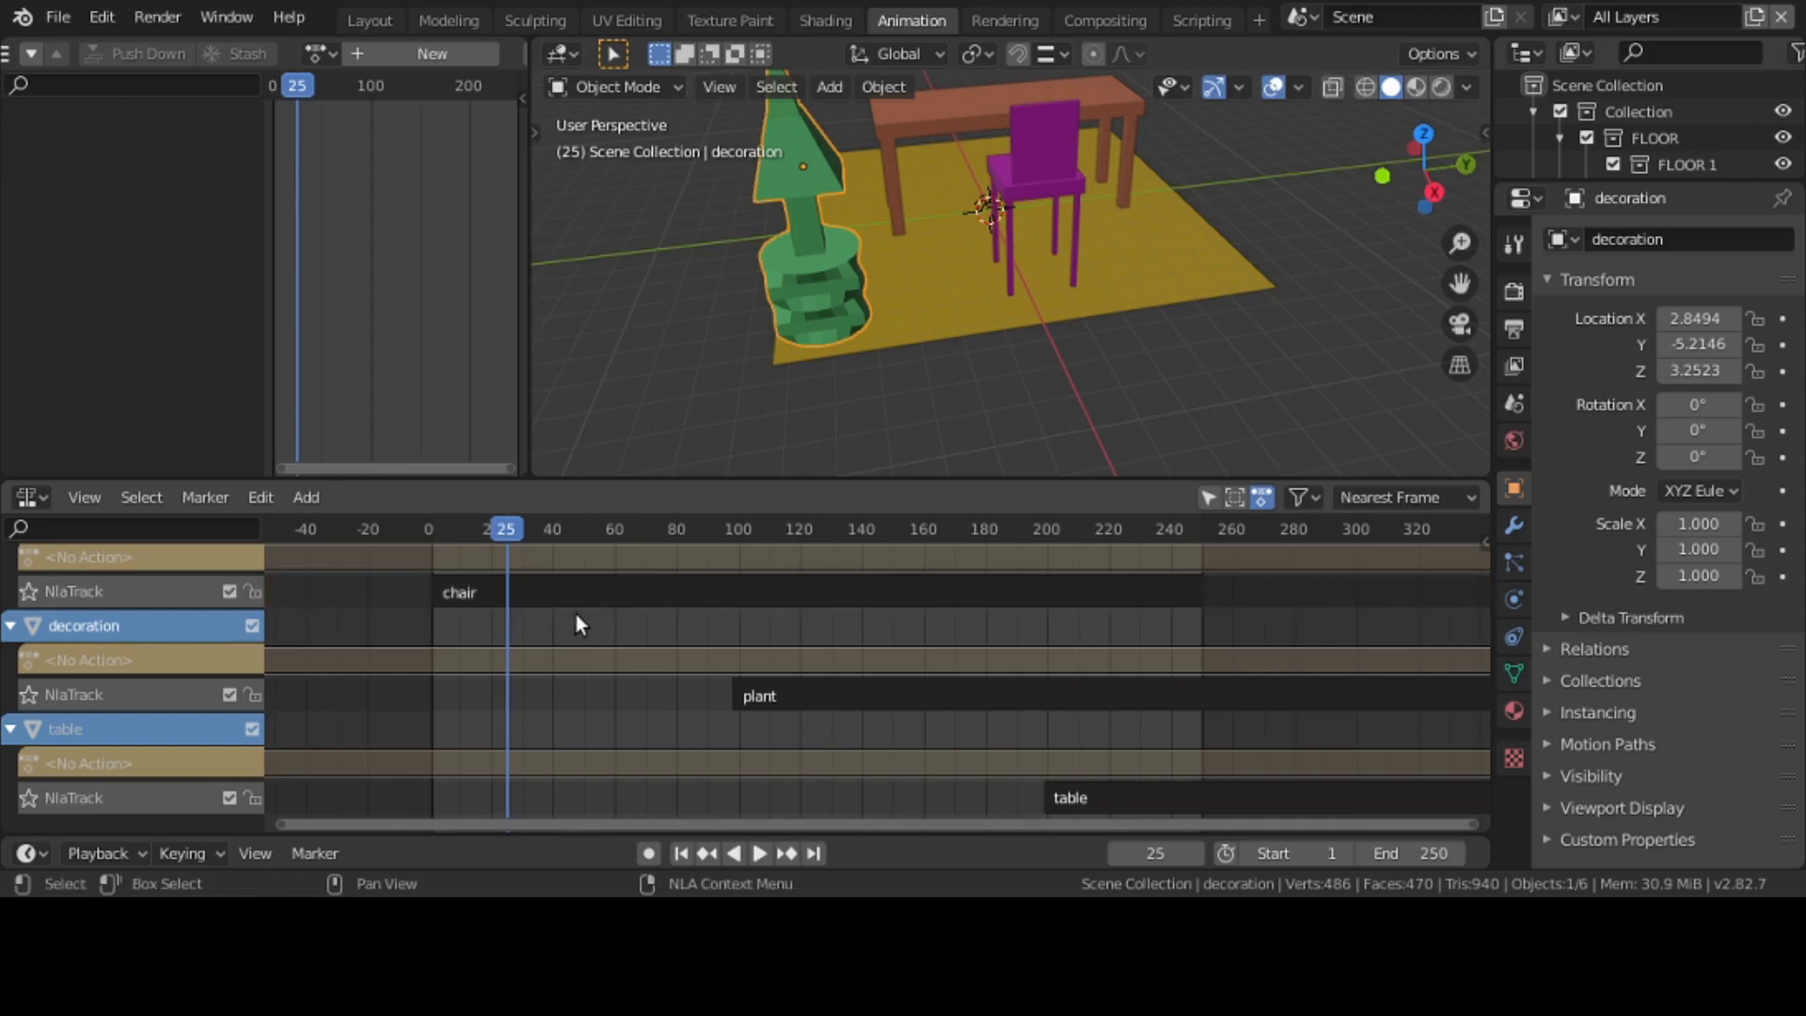
right_click(617, 595)
left_click(860, 601)
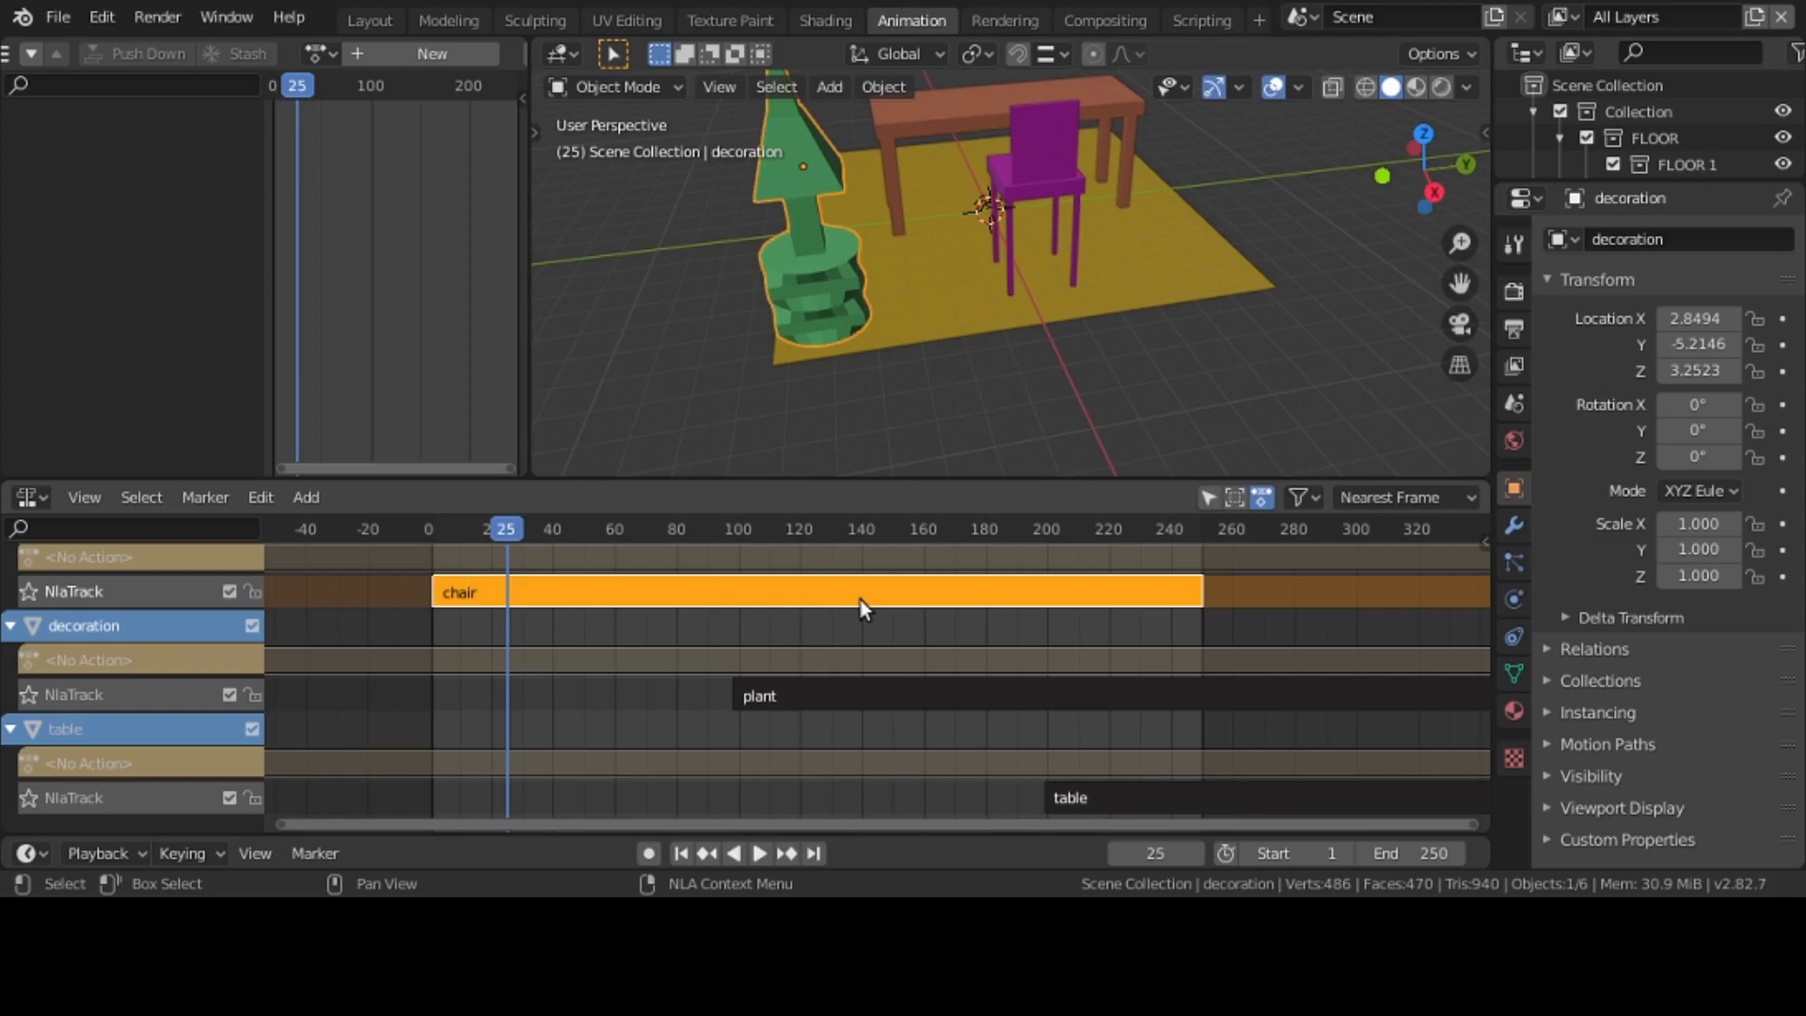
key("g")
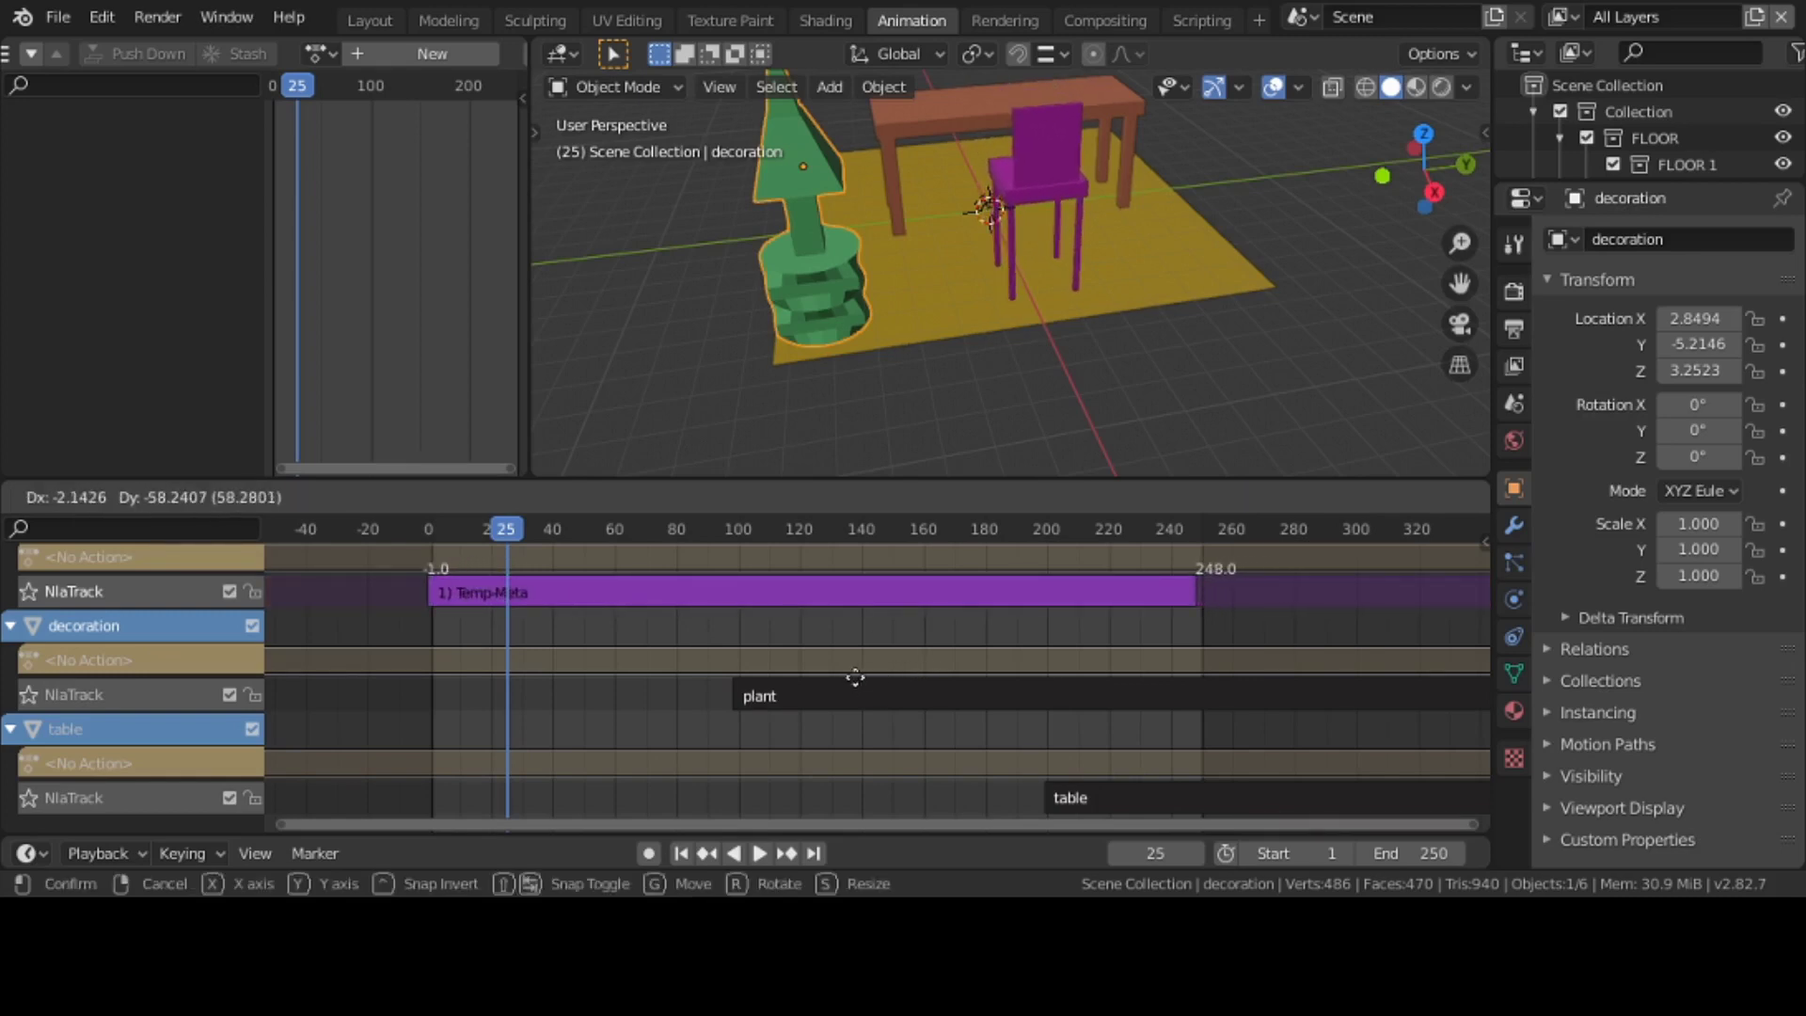
key("Escape")
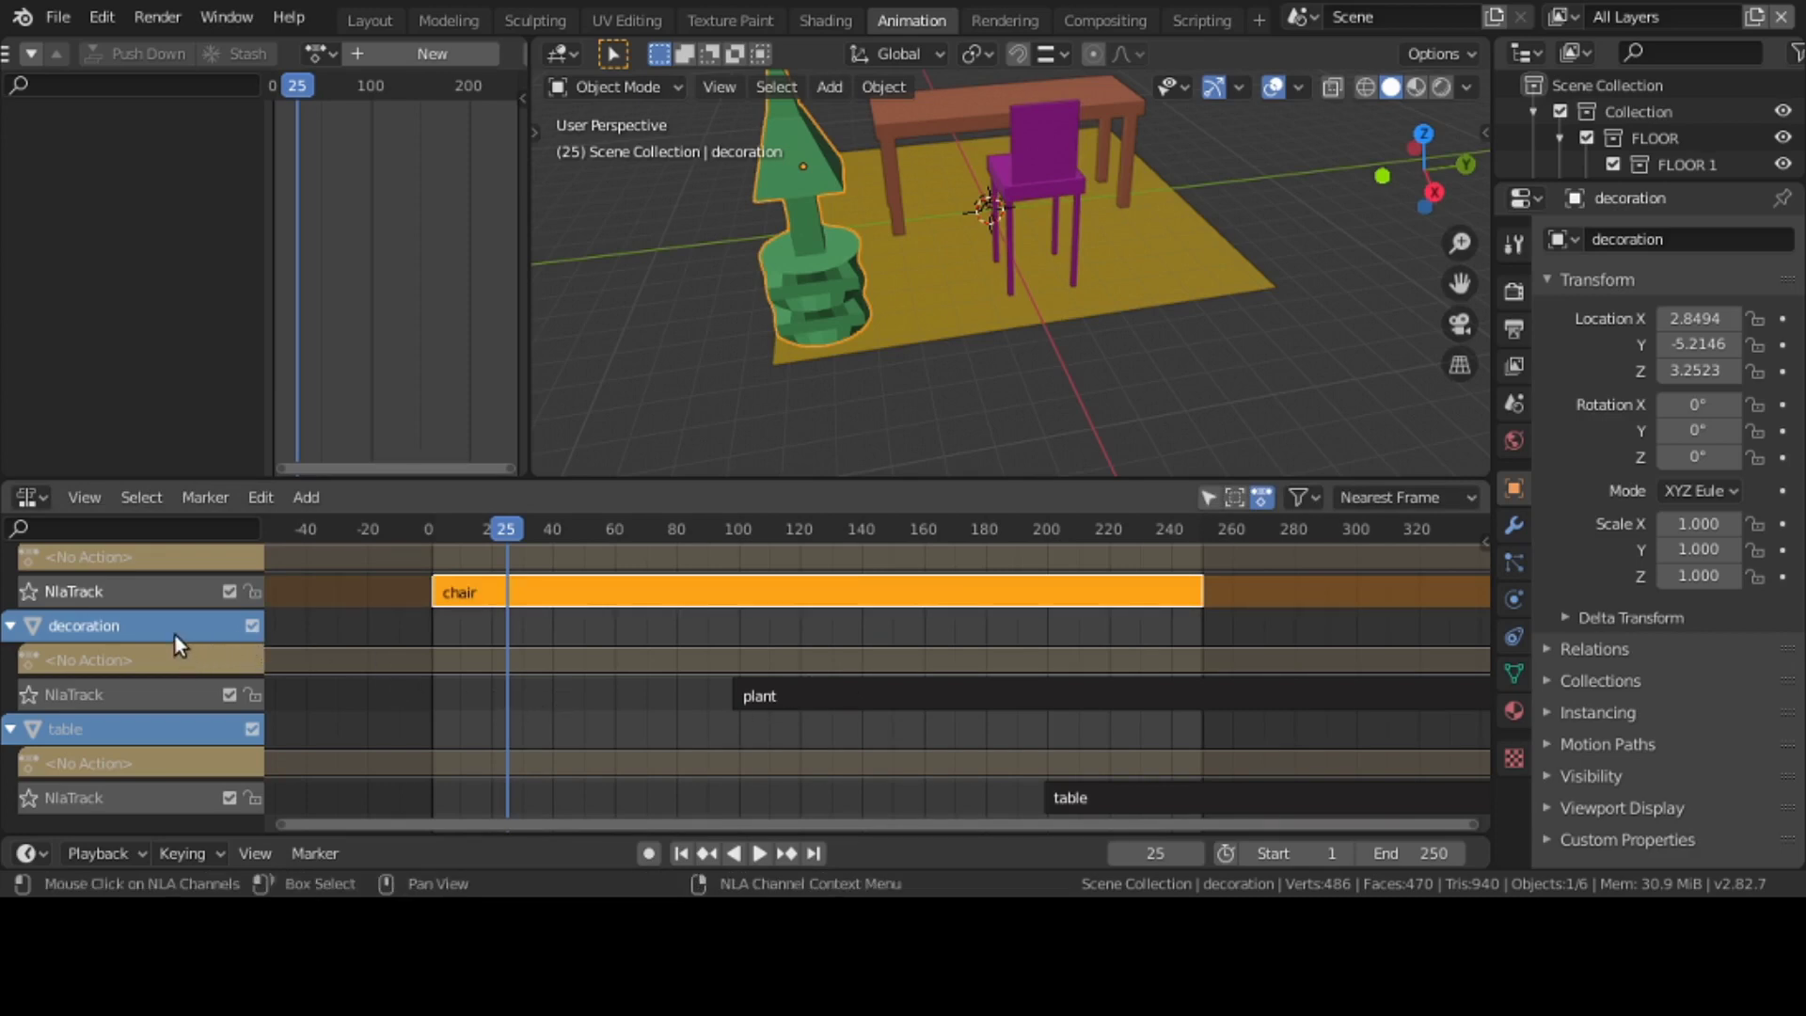
left_click(854, 694)
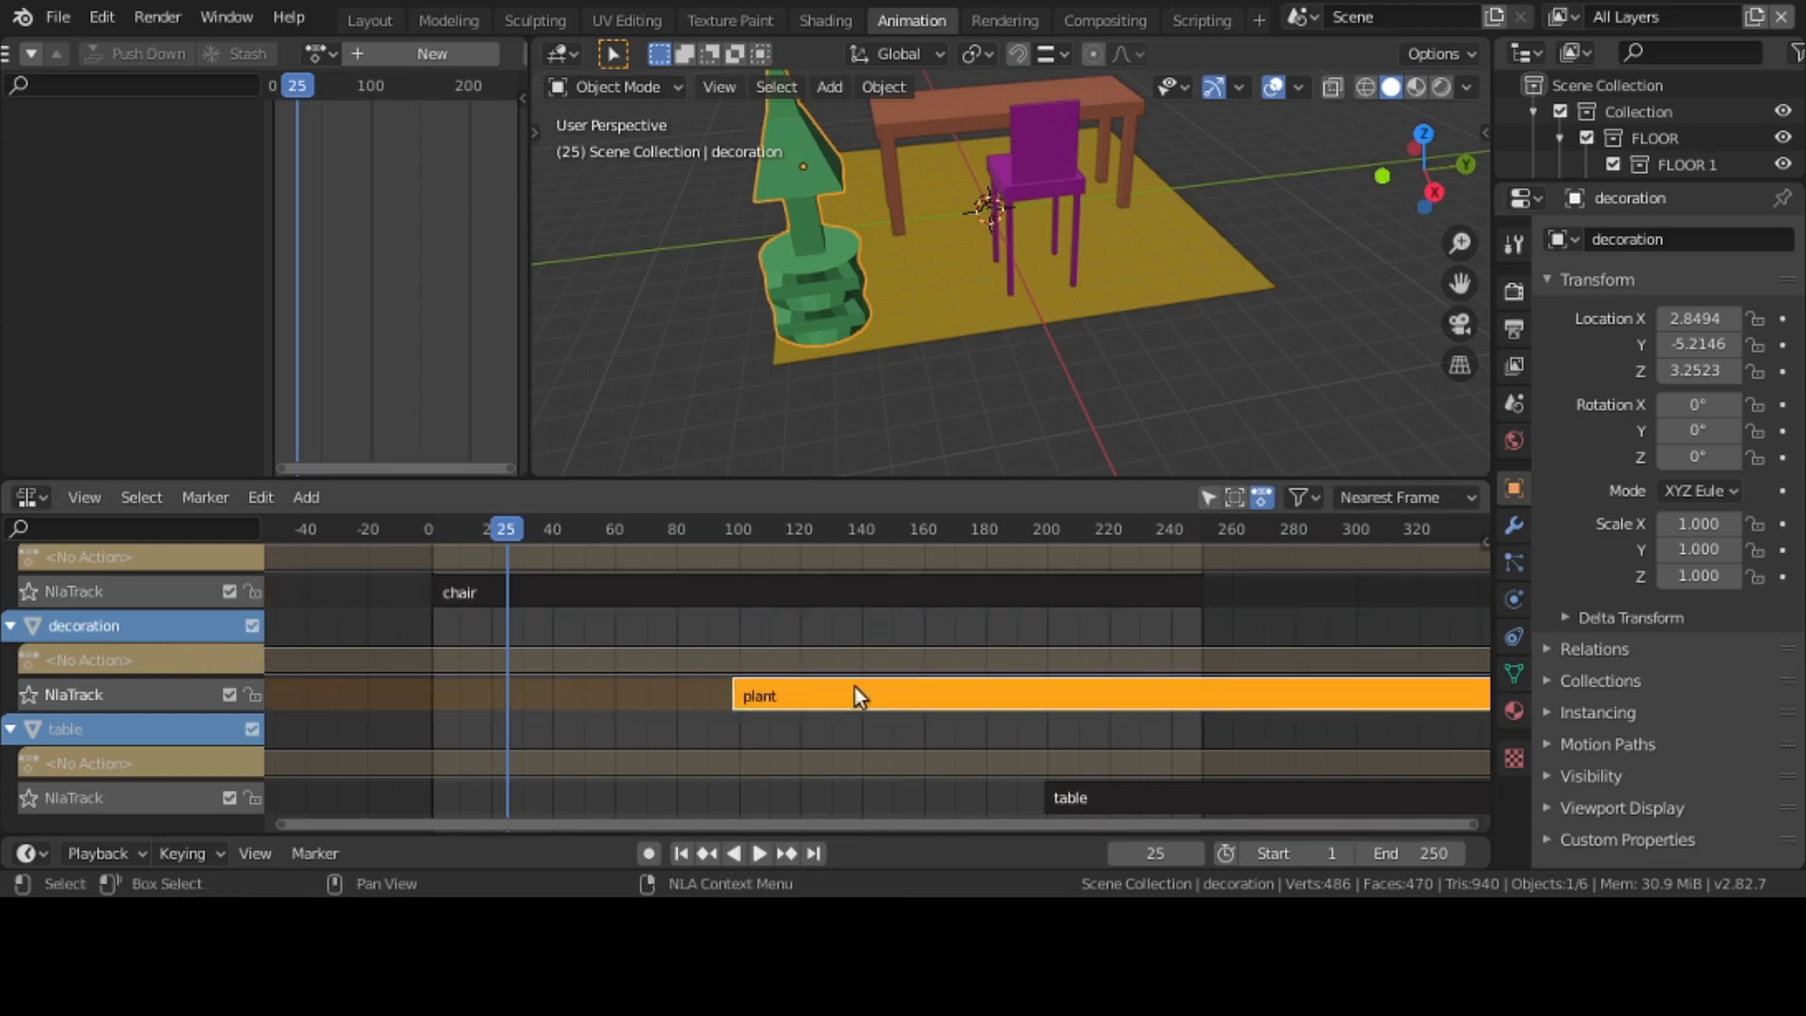
key("g")
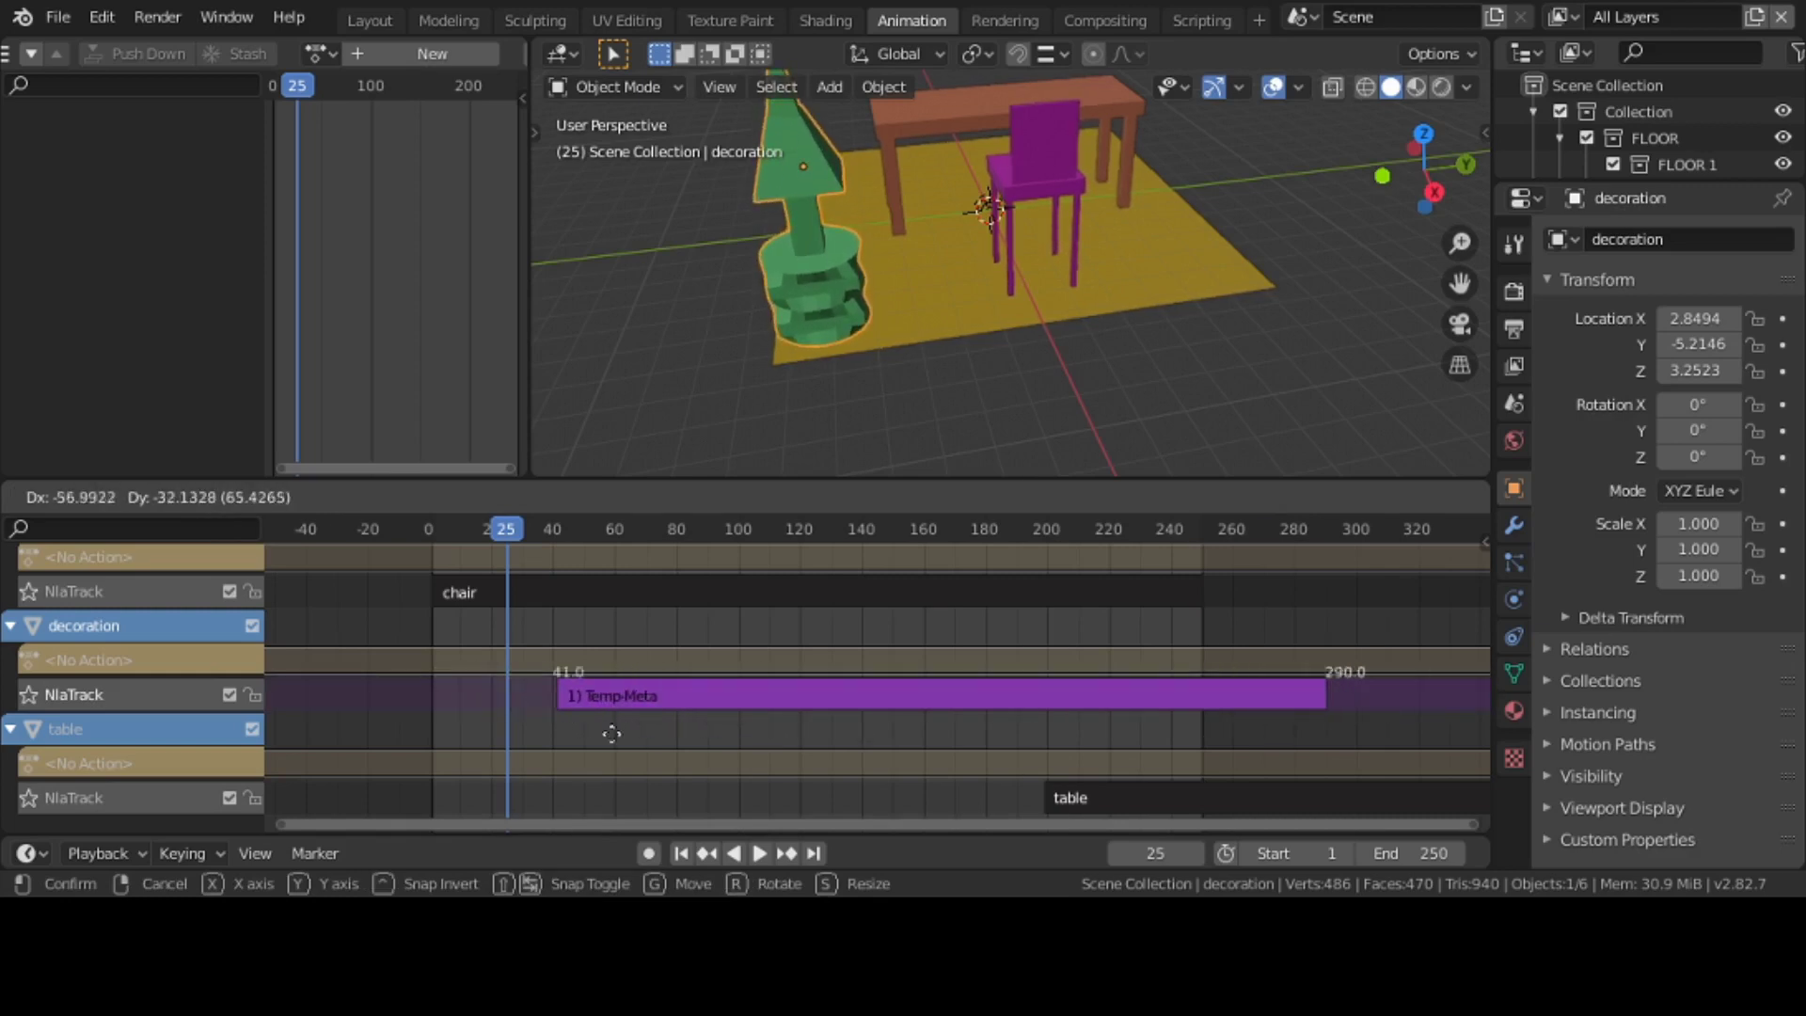
right_click(734, 732)
left_click(1109, 796)
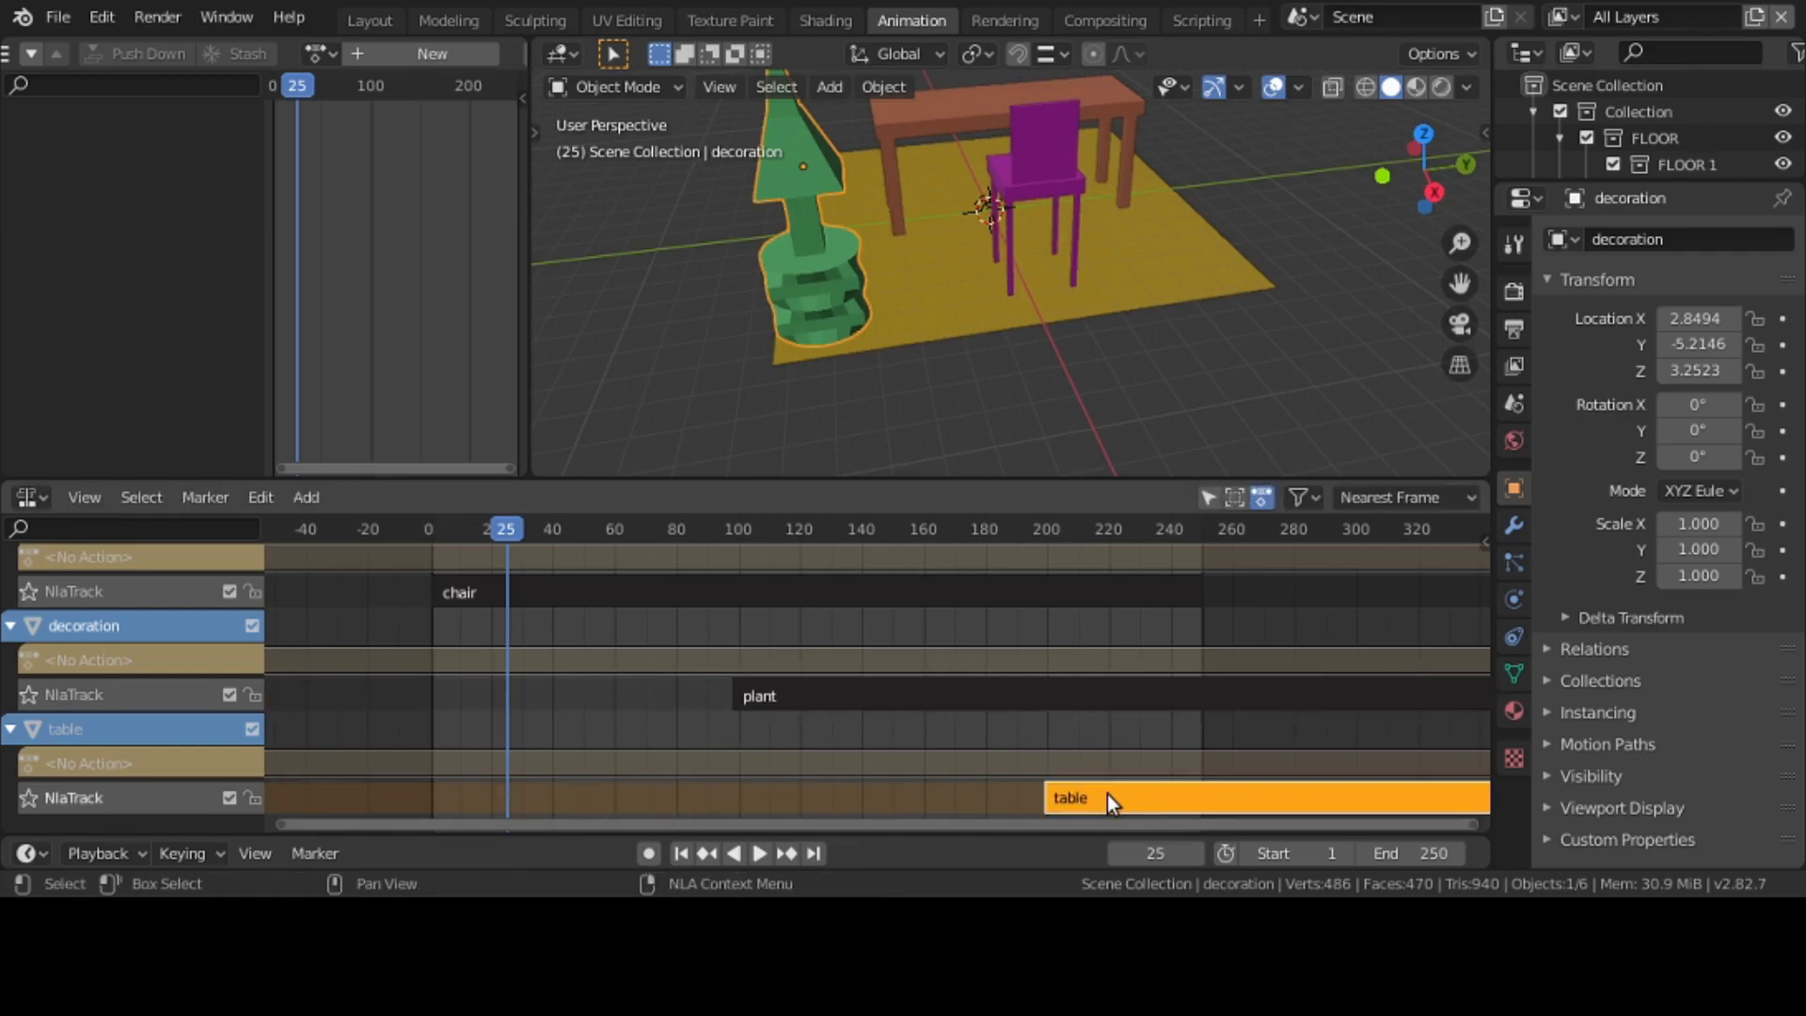
key("g")
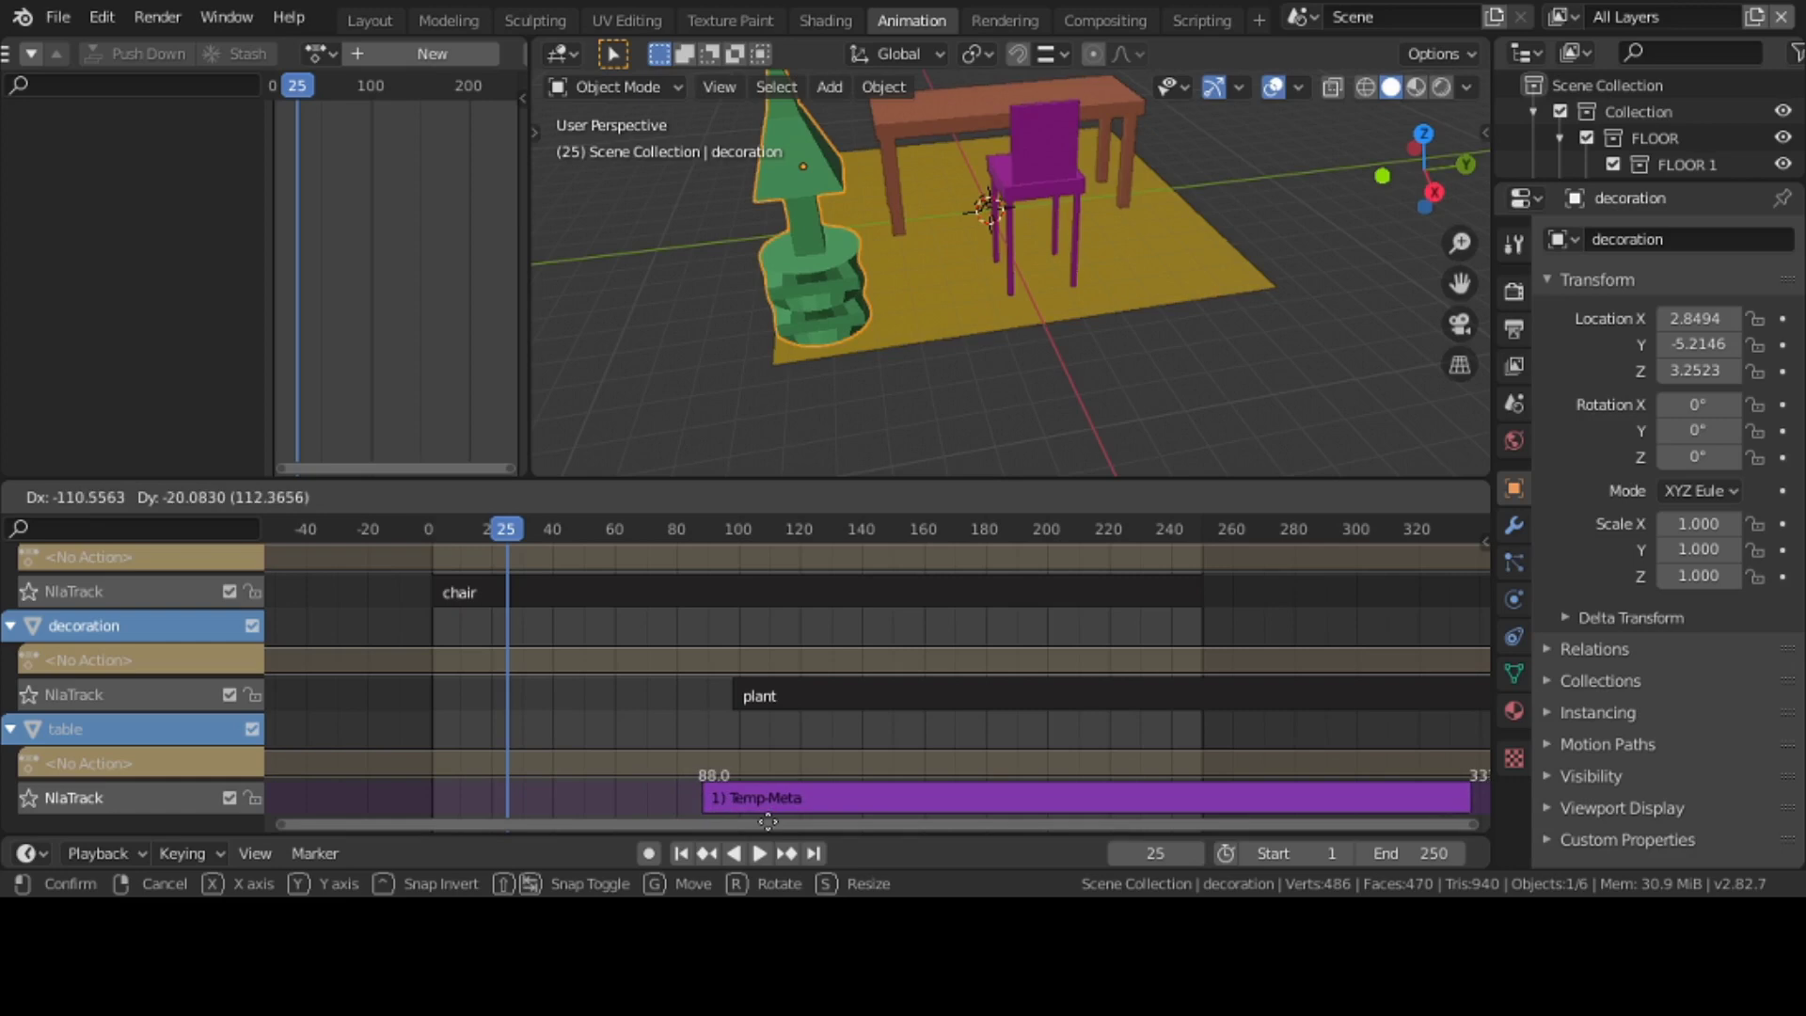
key("Escape")
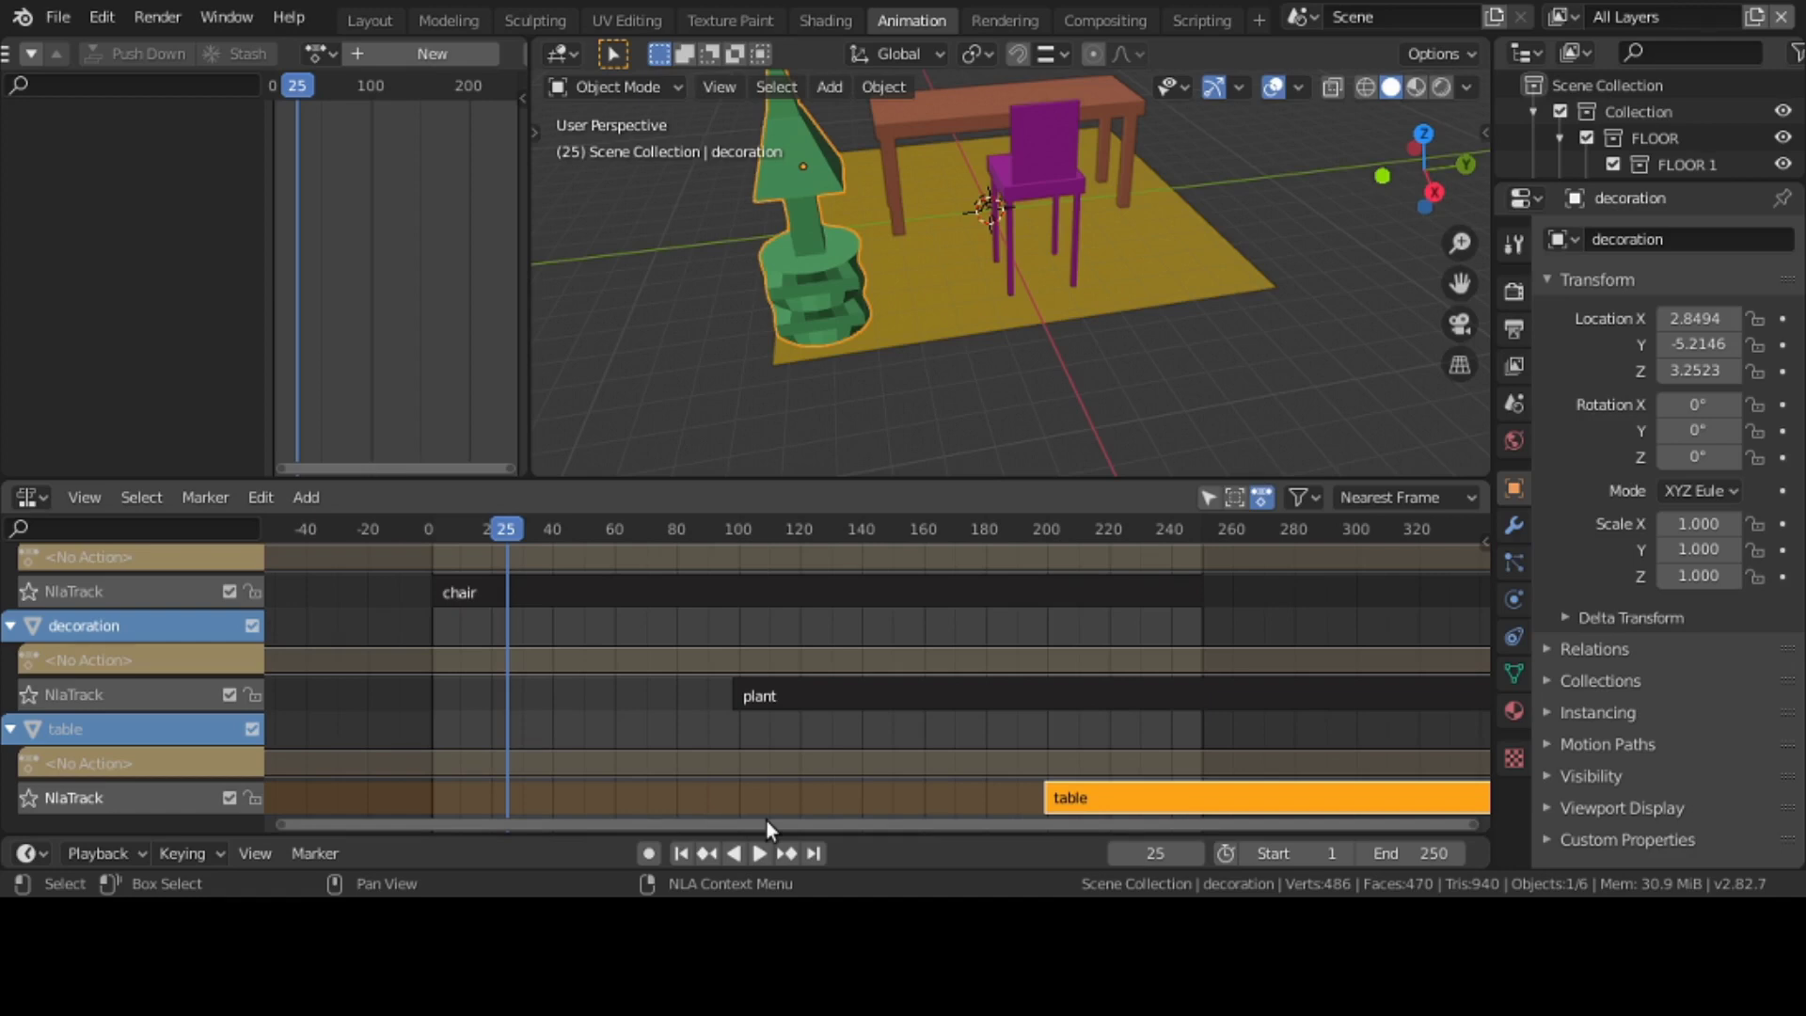
- Undo the strip moves back to the state where the chair, plant and table strips all start at frame 1
key("ctrl+z")
key("ctrl+z")
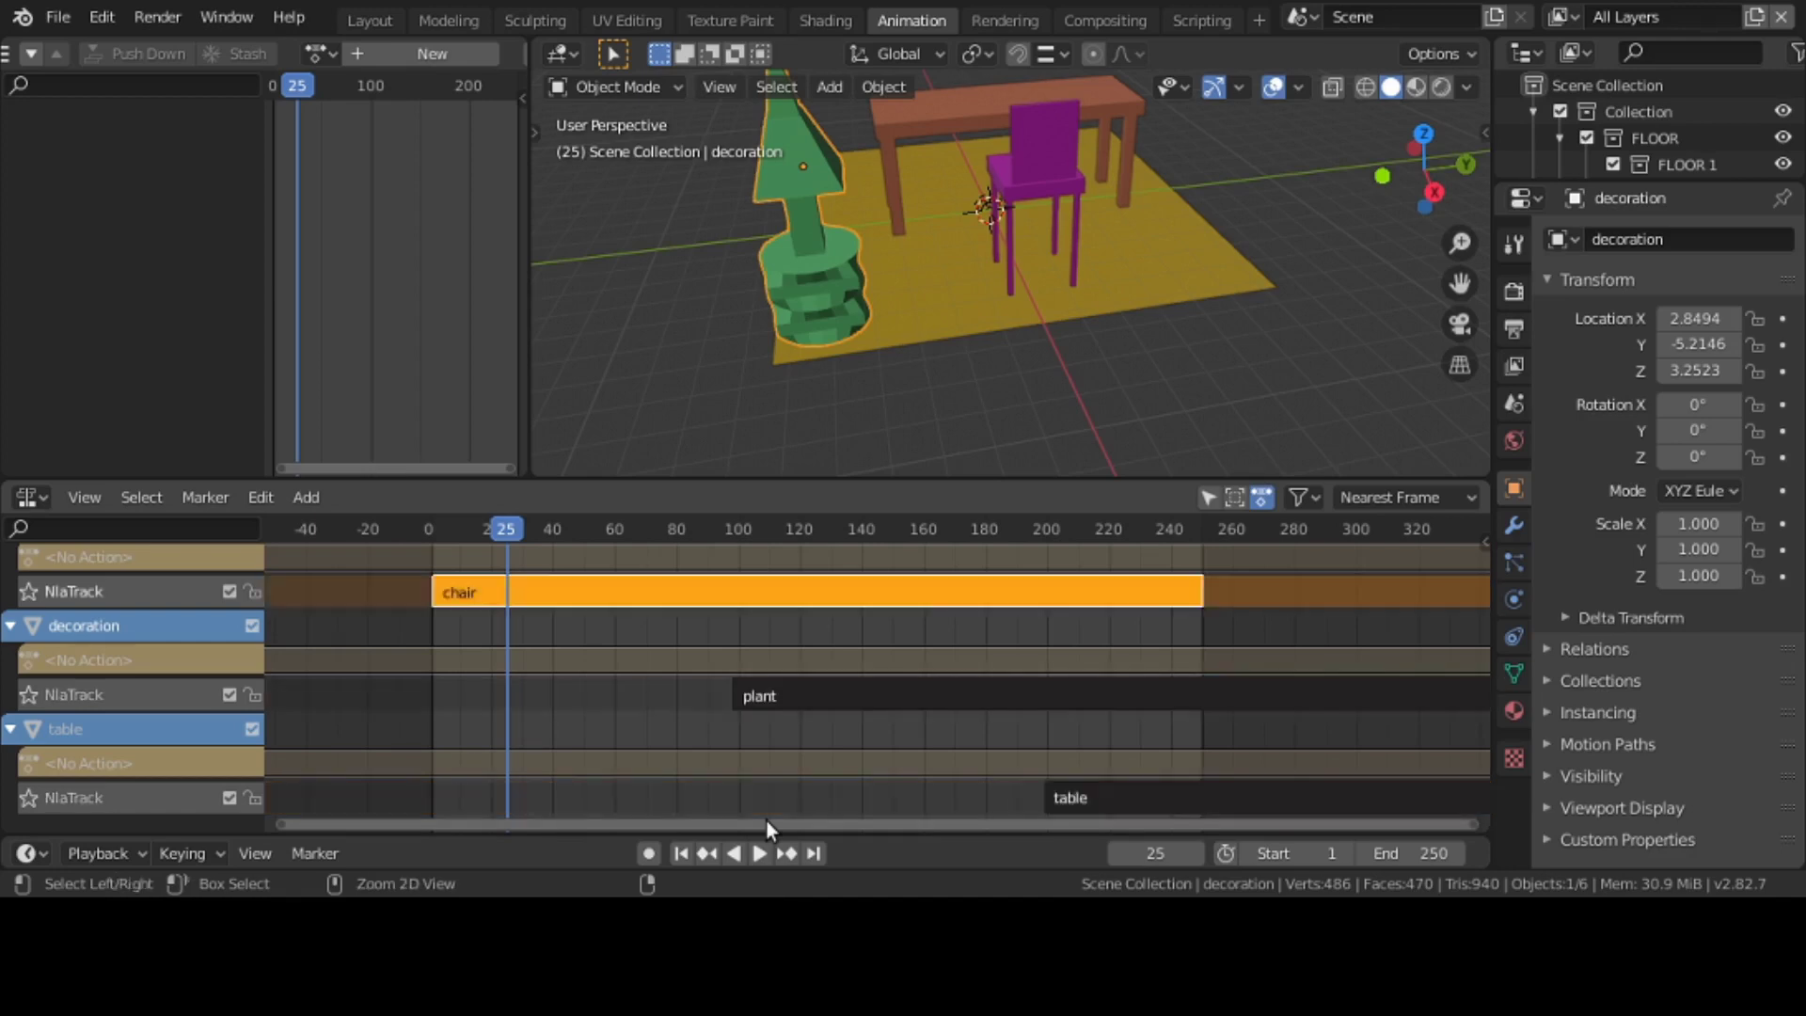
key("ctrl+z")
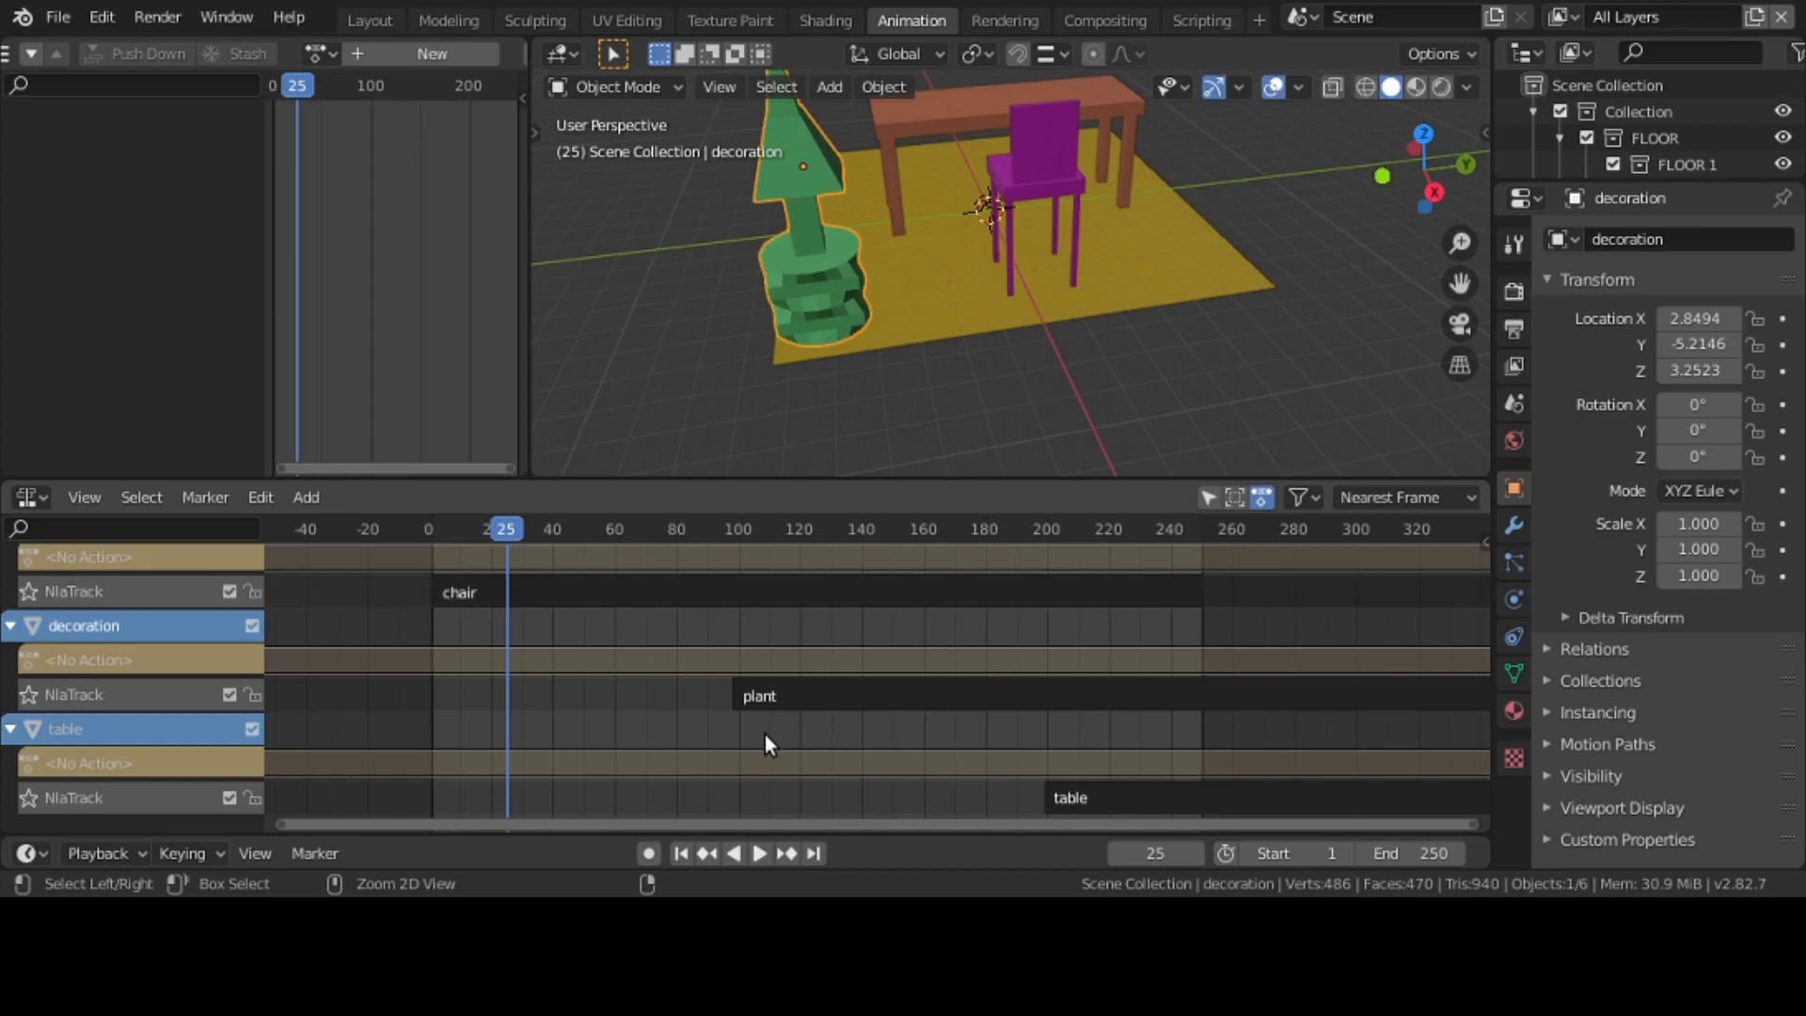
key("ctrl+z")
key("ctrl+z")
key("ctrl+z")
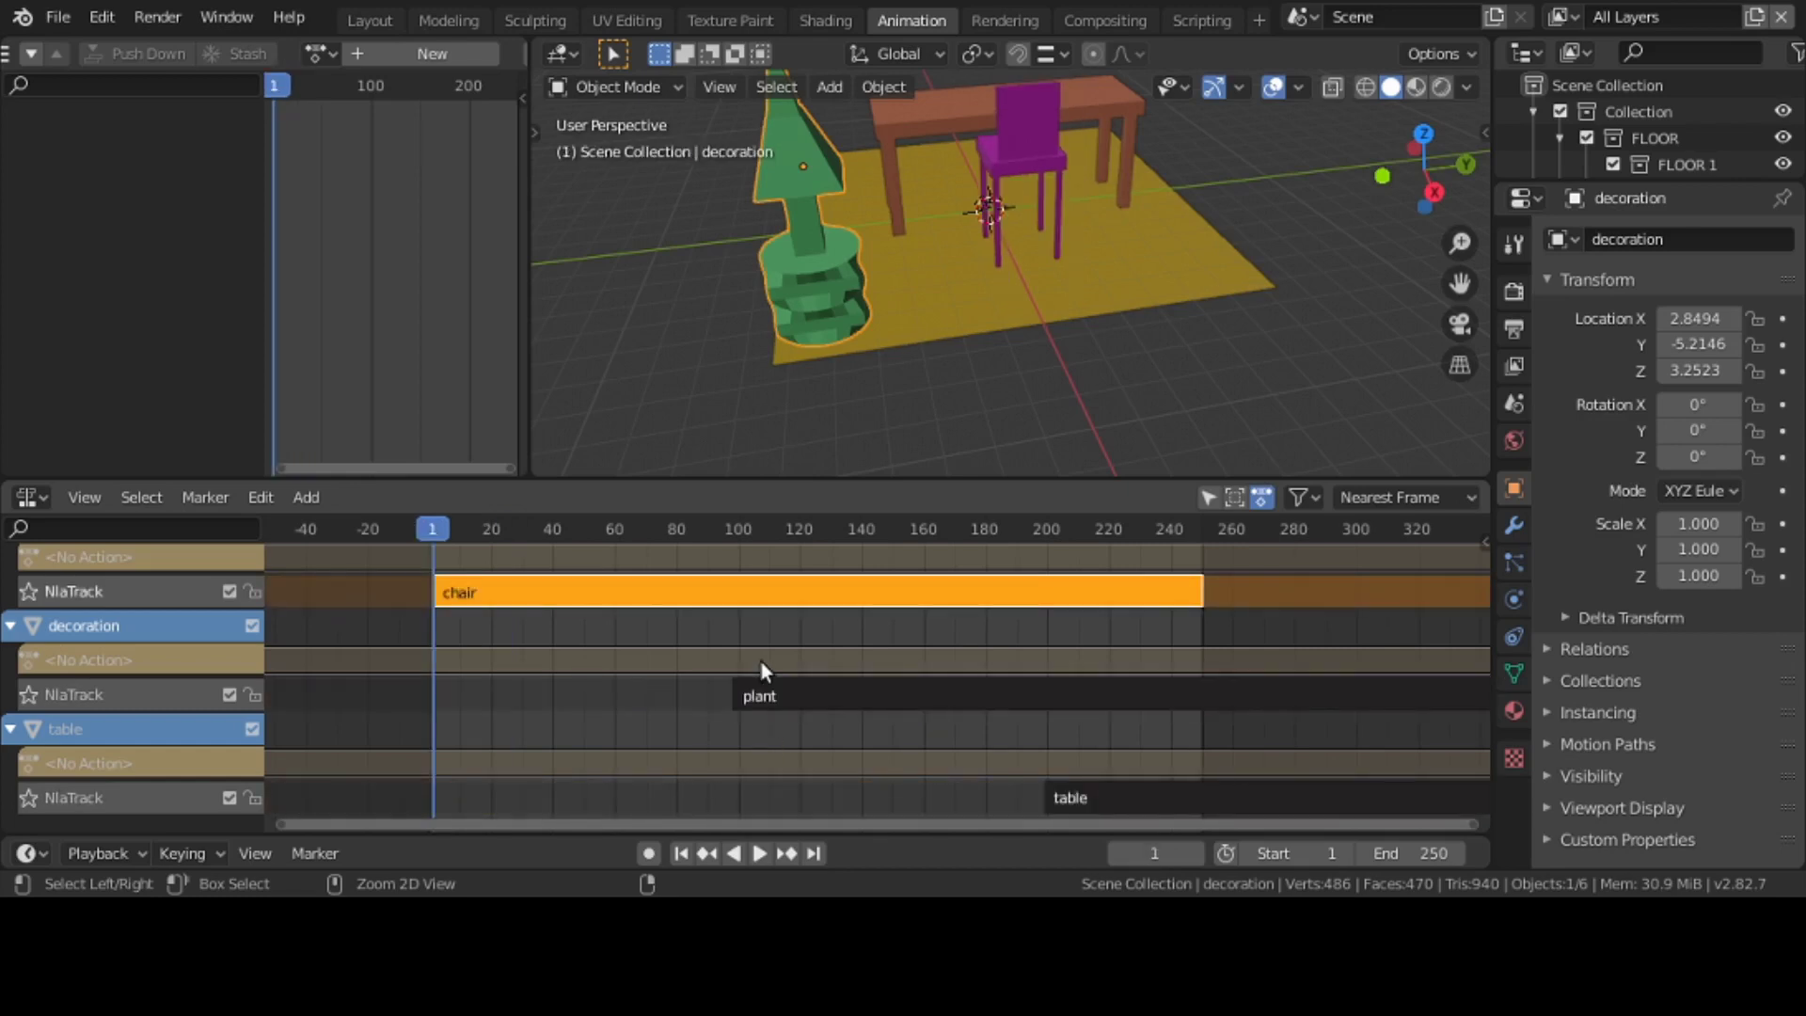
key("ctrl+shift+z")
key("ctrl+shift+z")
key("ctrl+shift+z")
key("ctrl+shift+z")
key("ctrl+shift+z")
key("ctrl+shift+z")
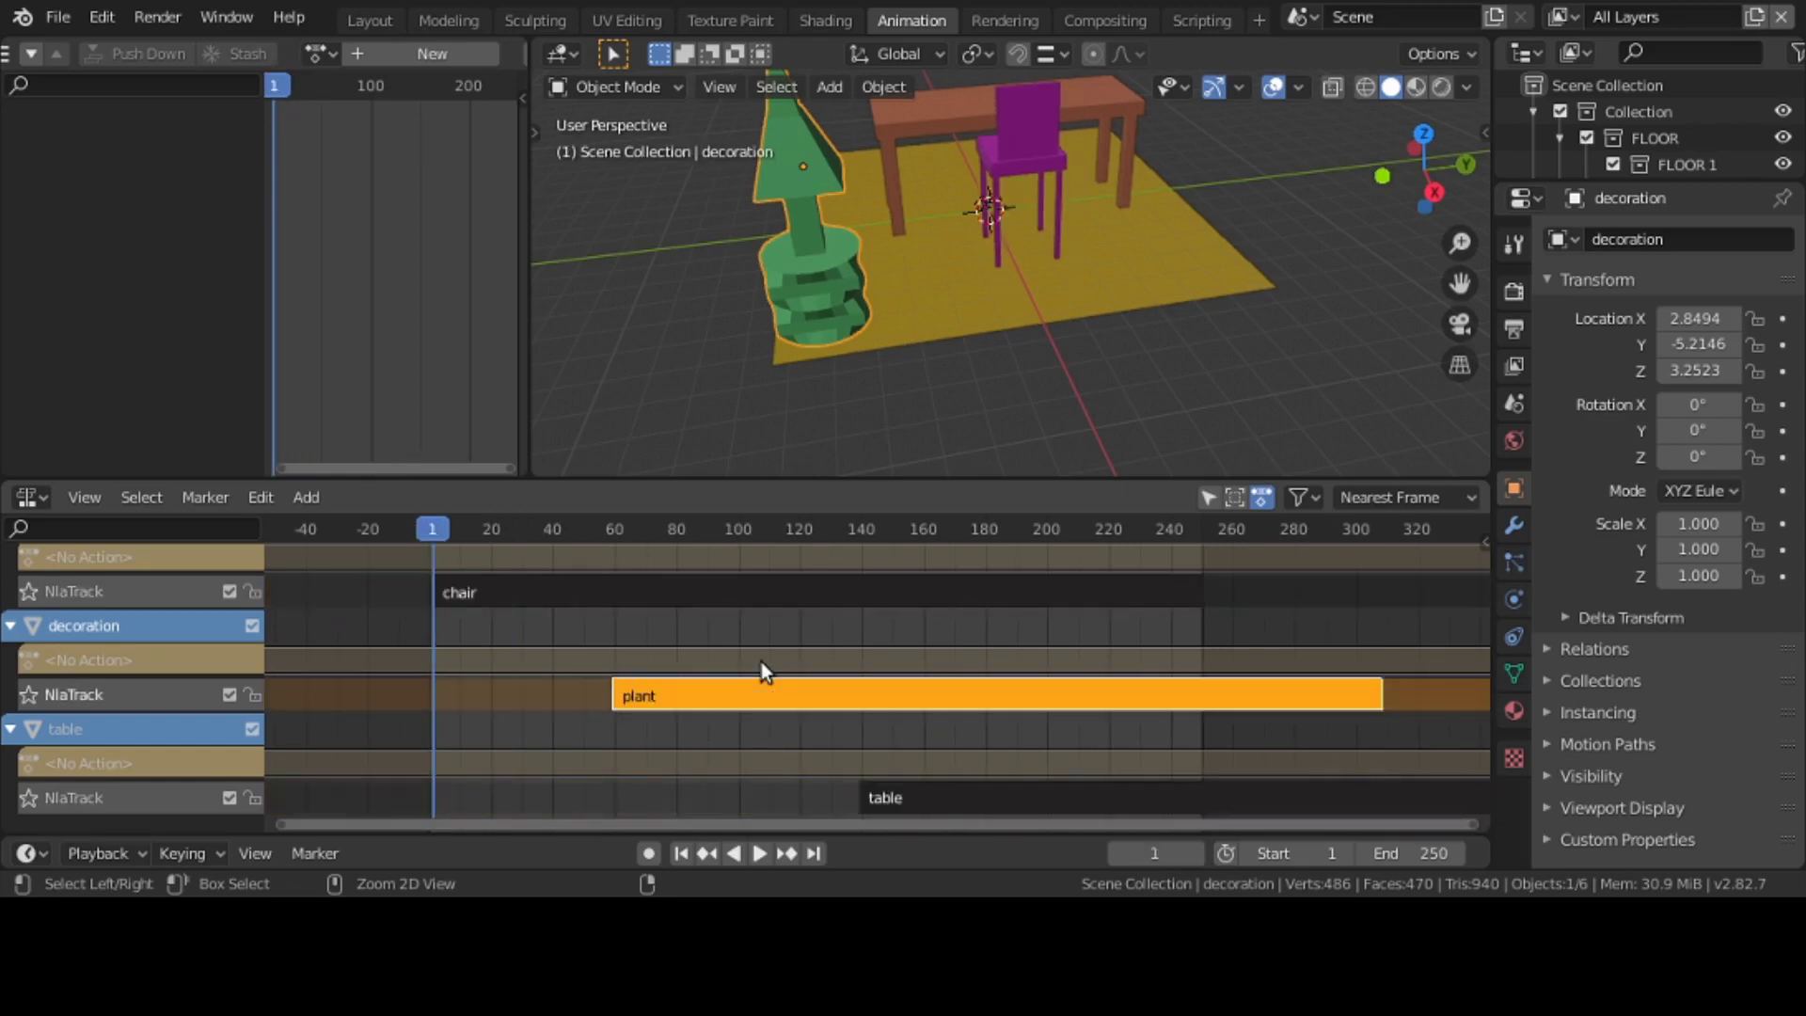
key("ctrl+shift+z")
key("ctrl+shift+z")
key("ctrl+shift+z")
key("ctrl+shift+z")
key("ctrl+shift+z")
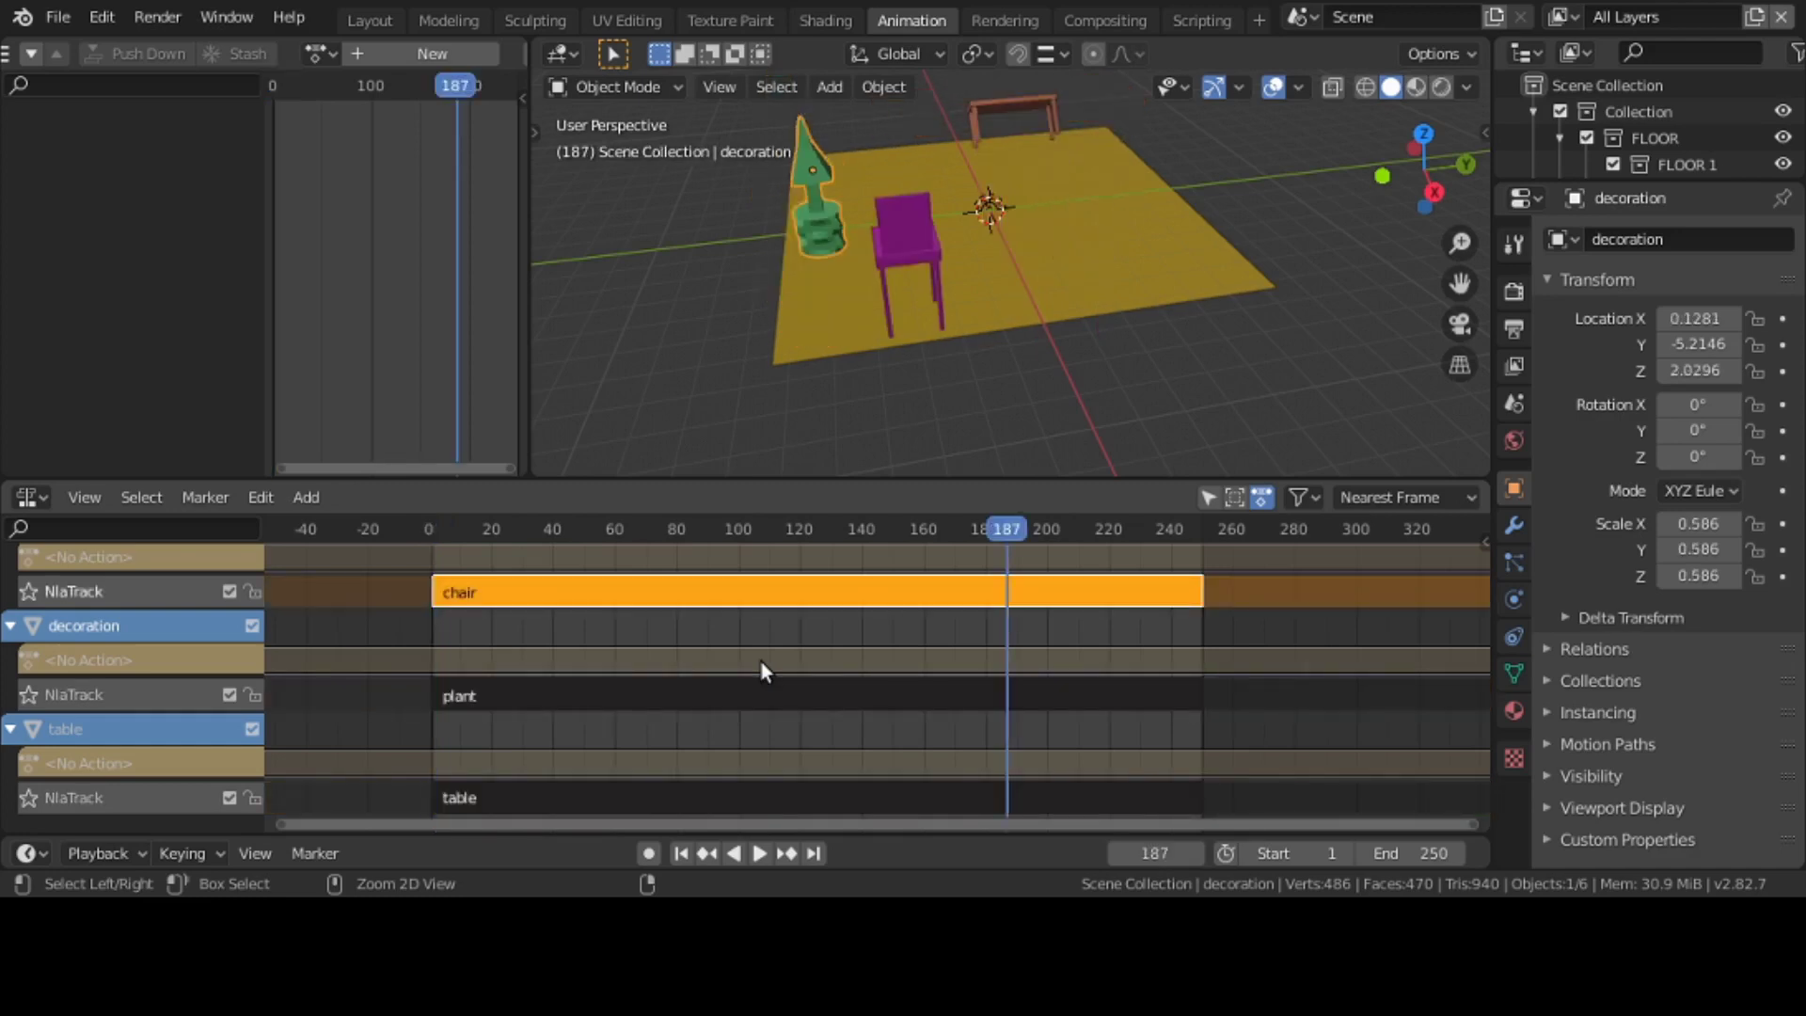
key("ctrl+z")
key("ctrl+z")
key("ctrl+shift+z")
key("ctrl+shift+z")
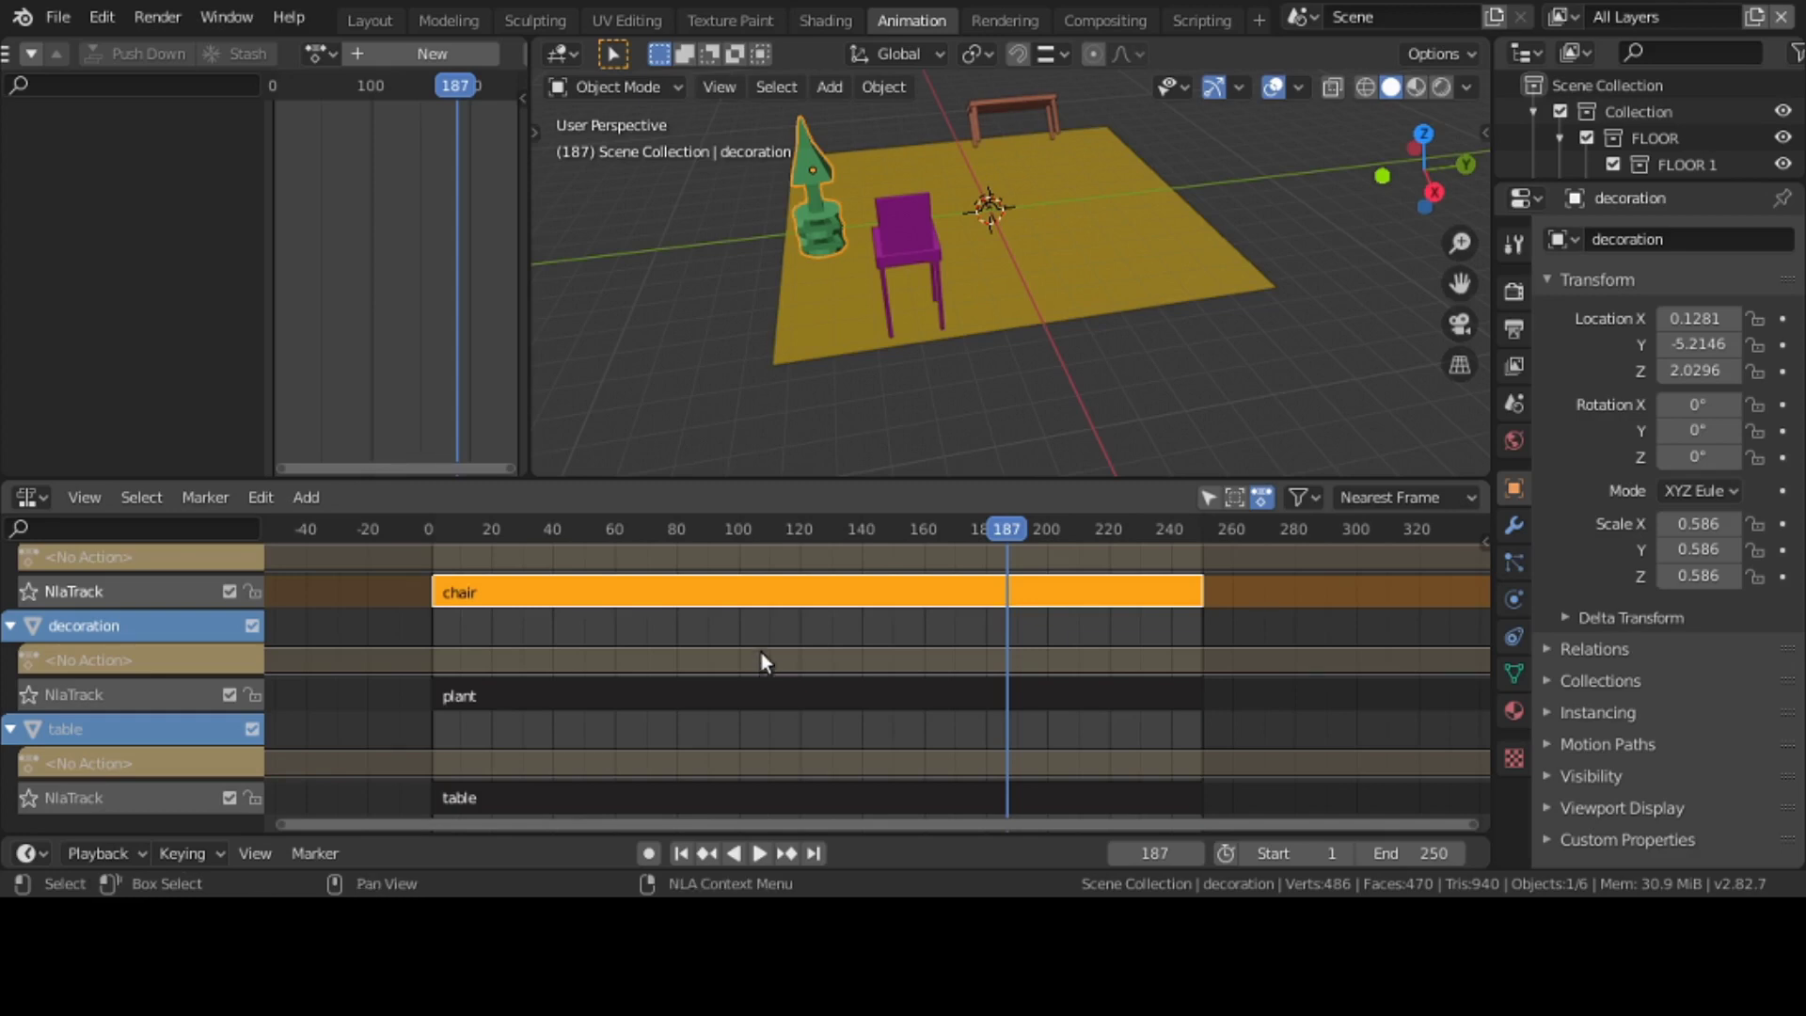
- Delete the chair, plant and table strips from their NLA tracks
key("x")
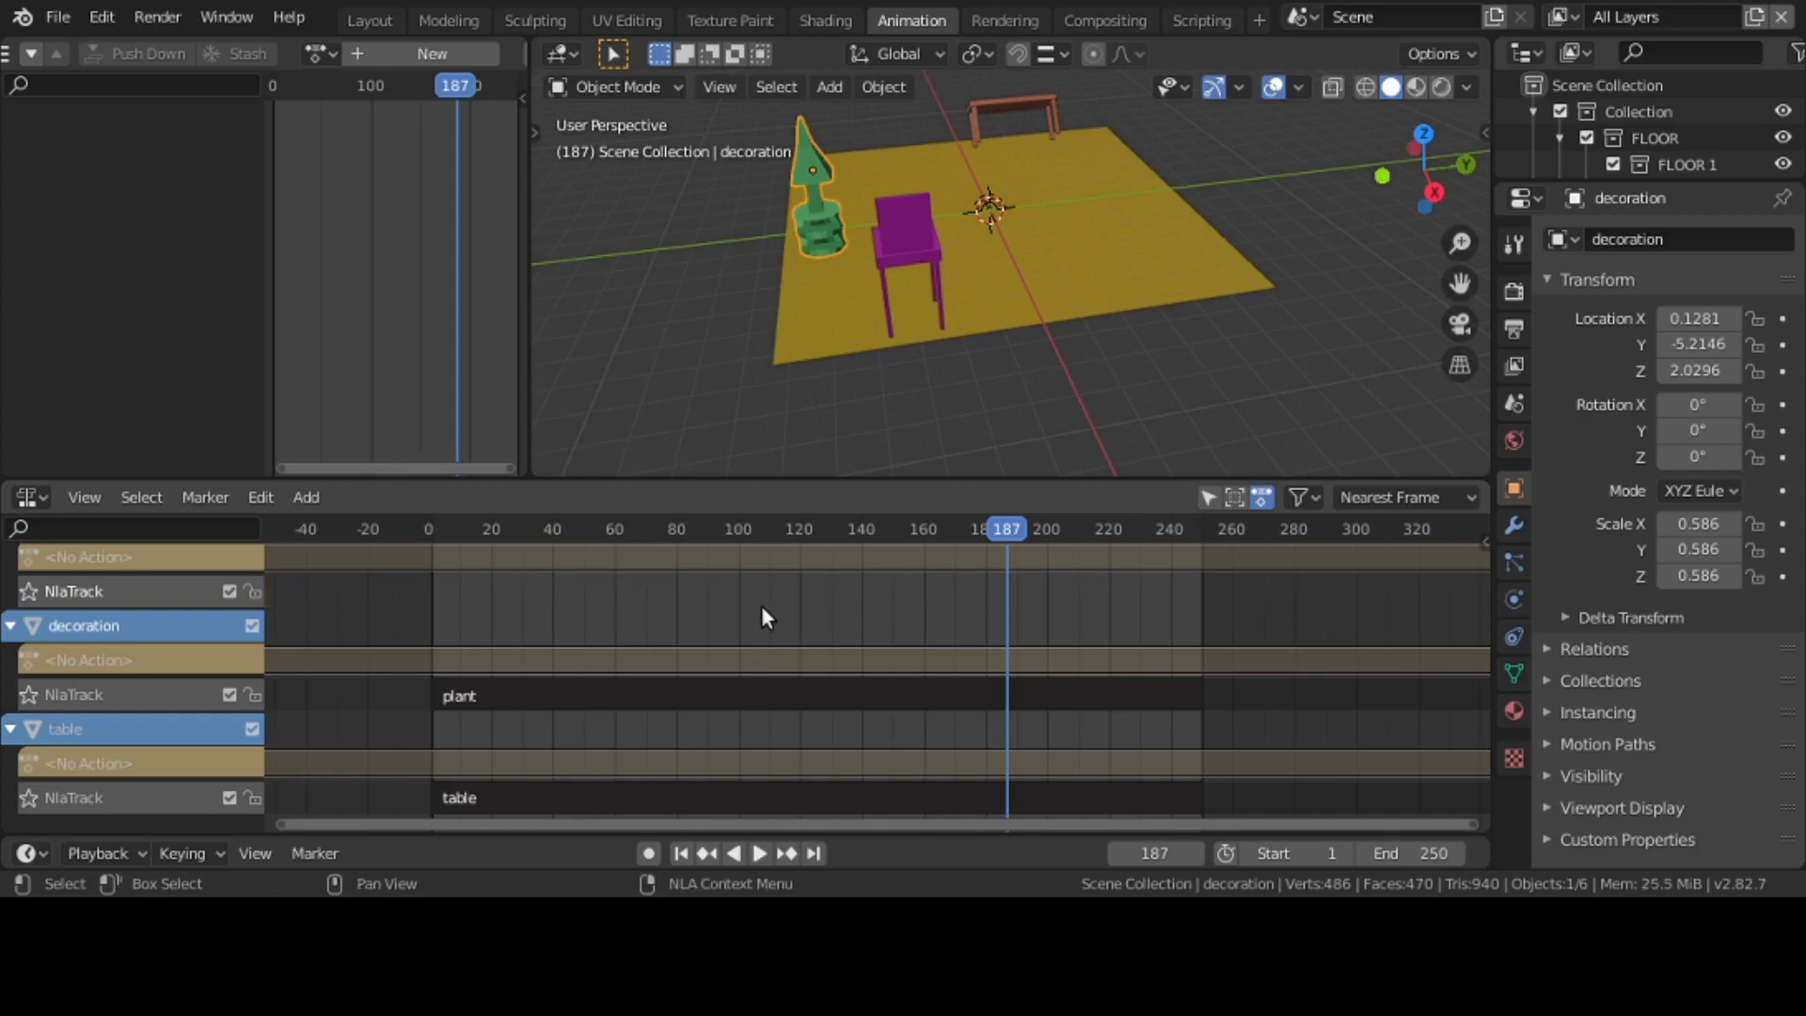
left_click(780, 706)
key("x")
left_click(803, 795)
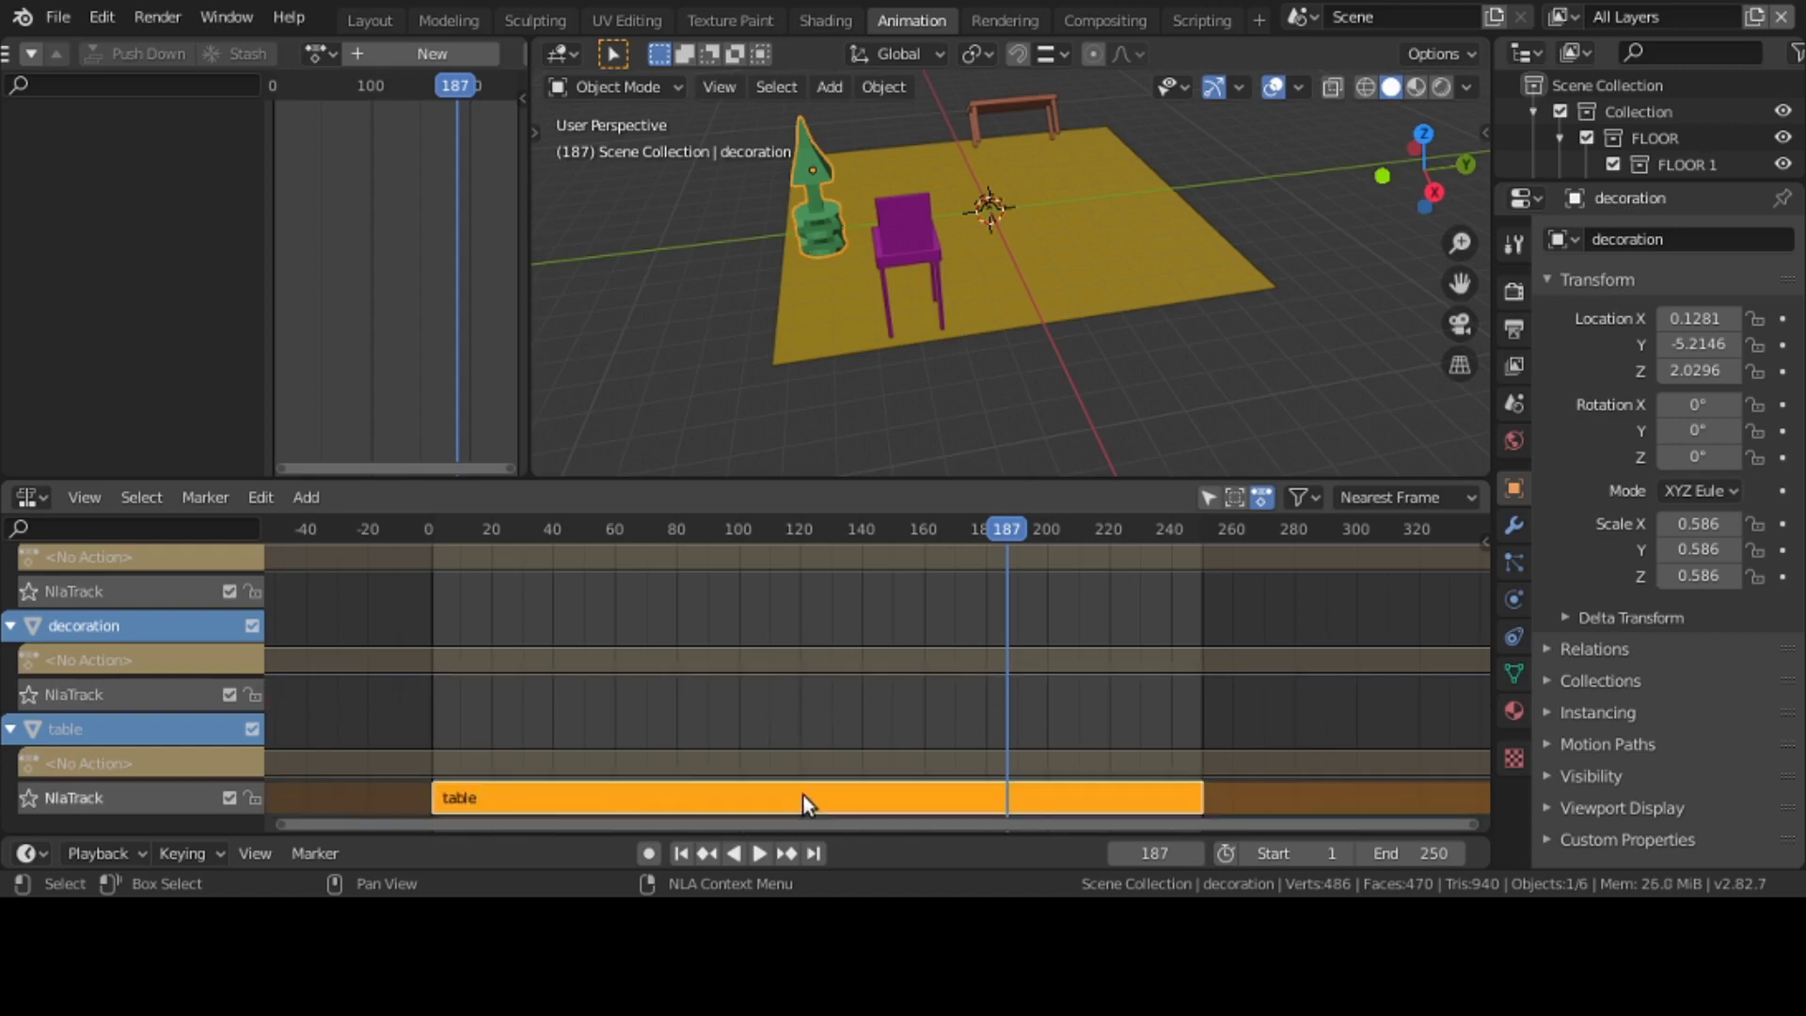
key("x")
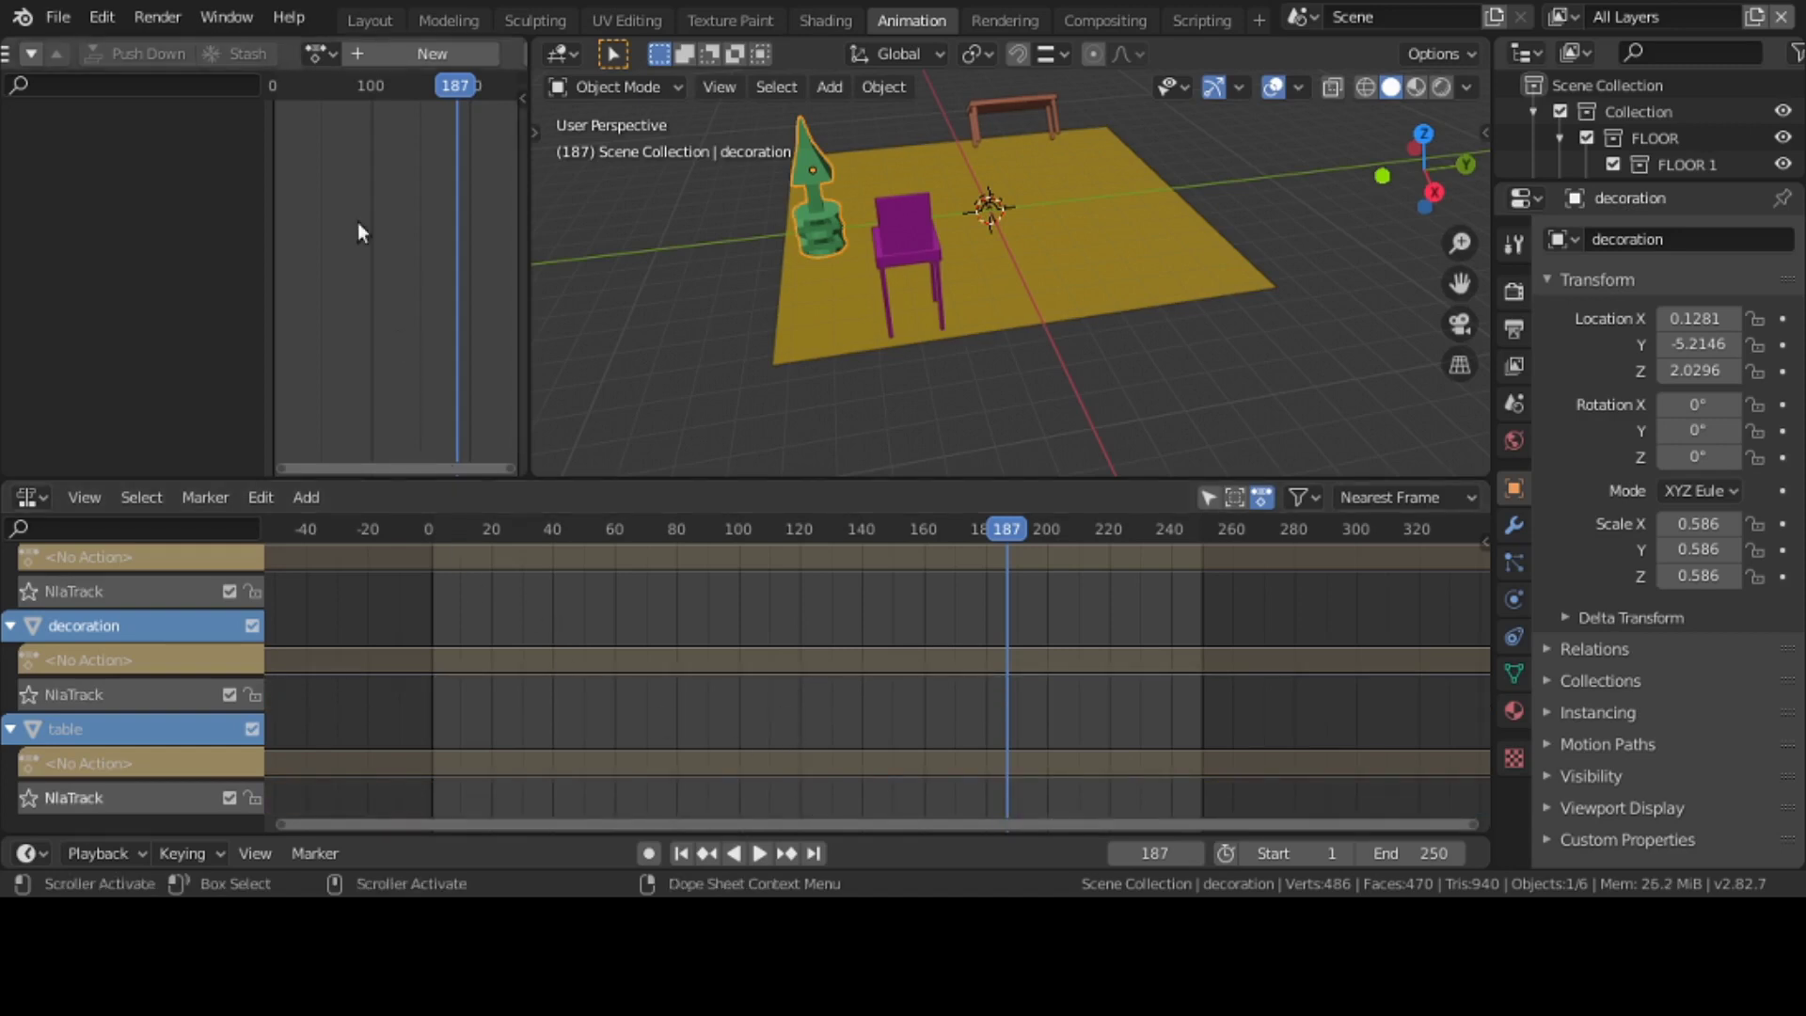
- Assign the existing chair action to the decoration object and enable the action's fake user
left_click(320, 53)
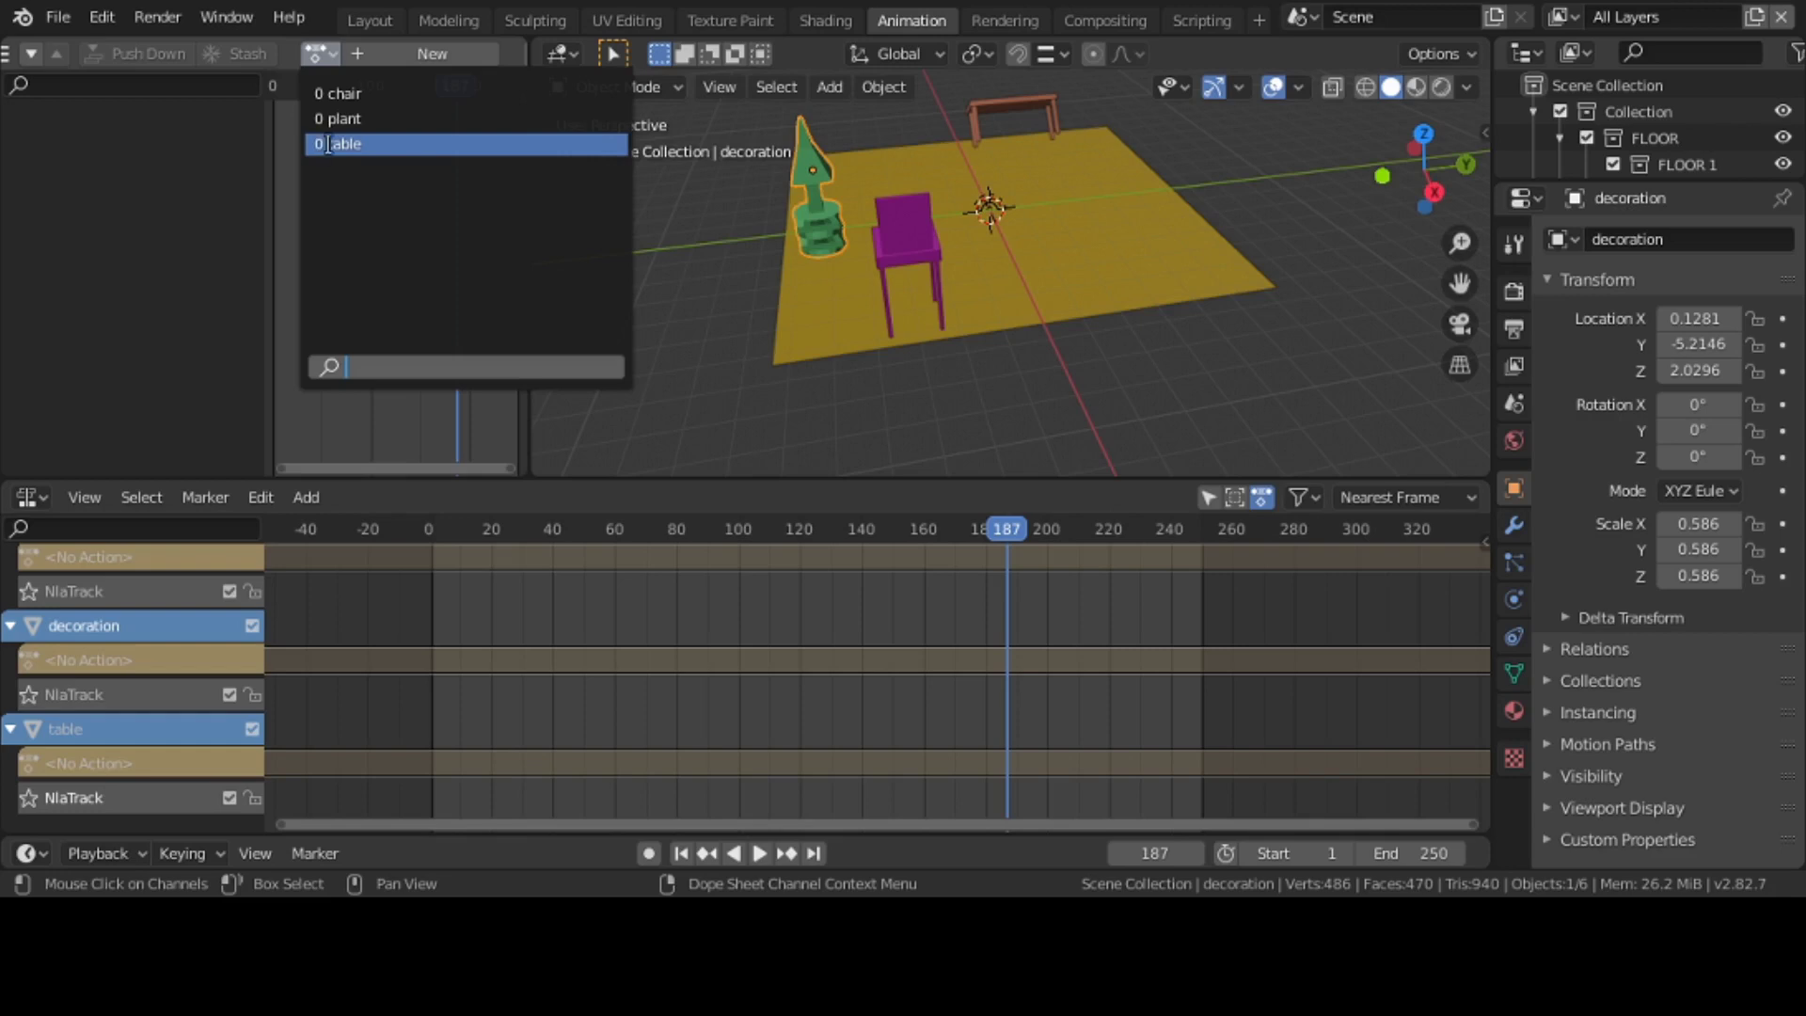
left_click(213, 93)
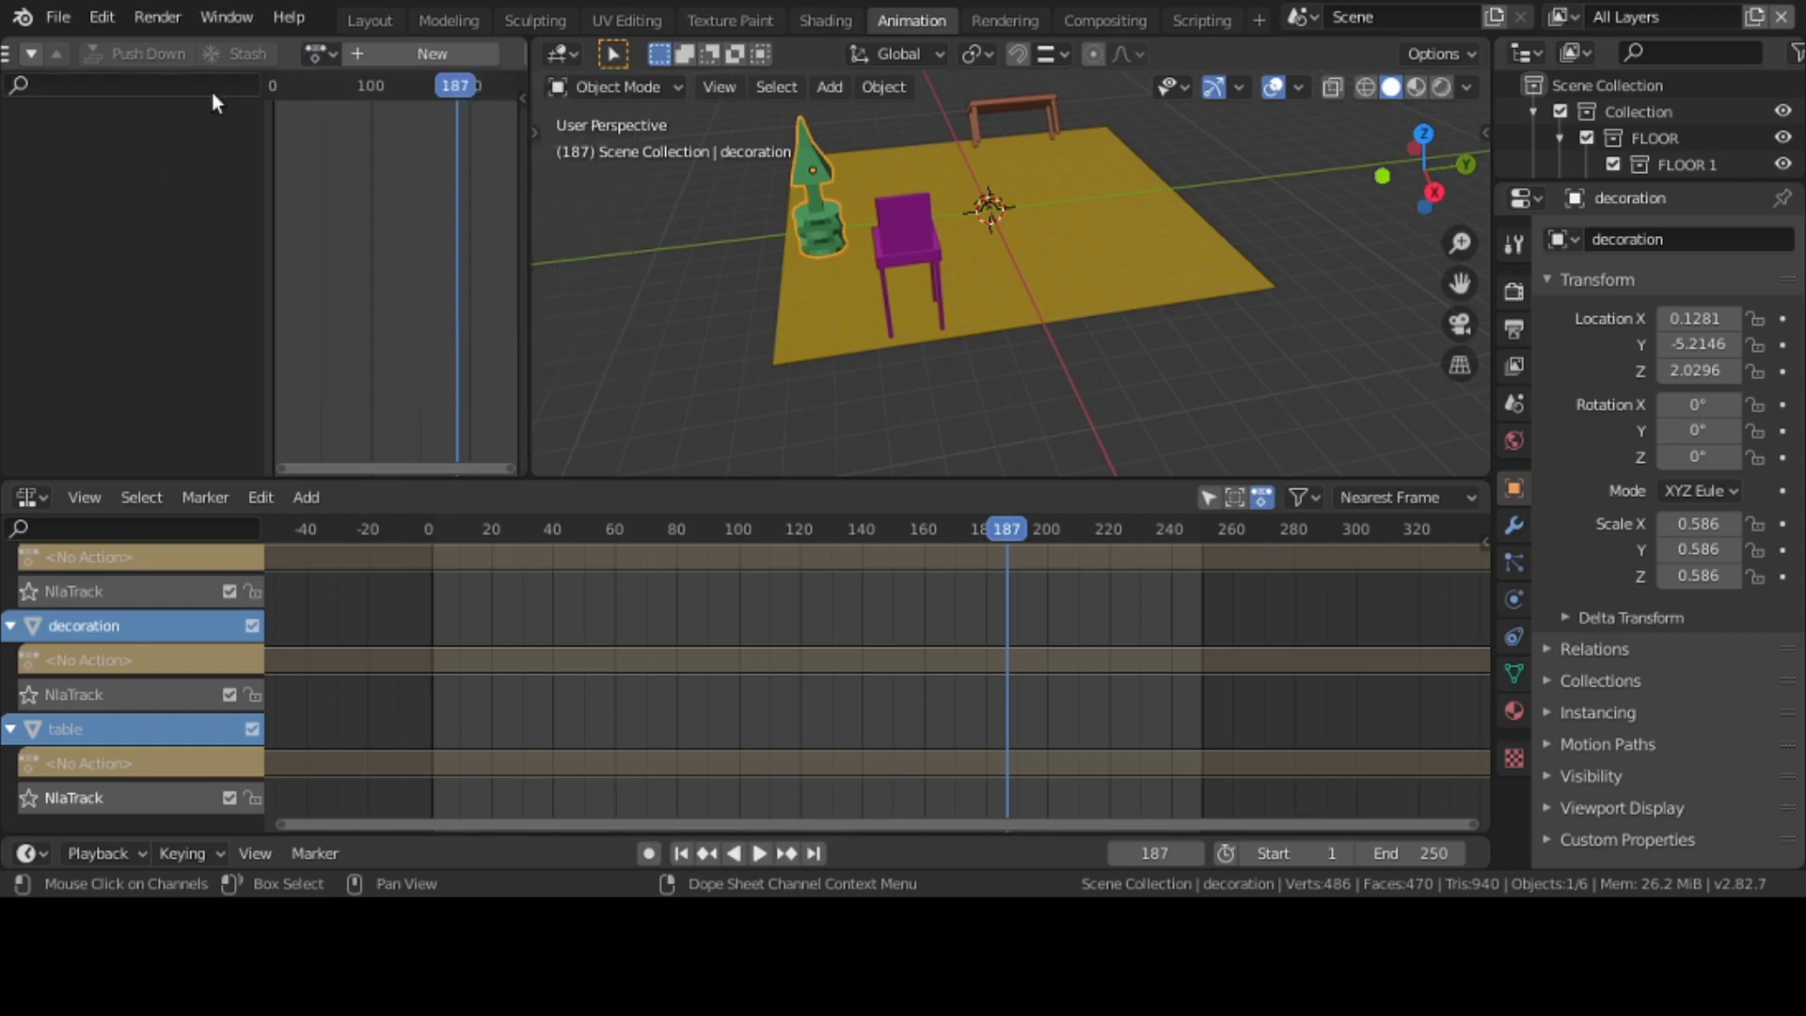
left_click(320, 53)
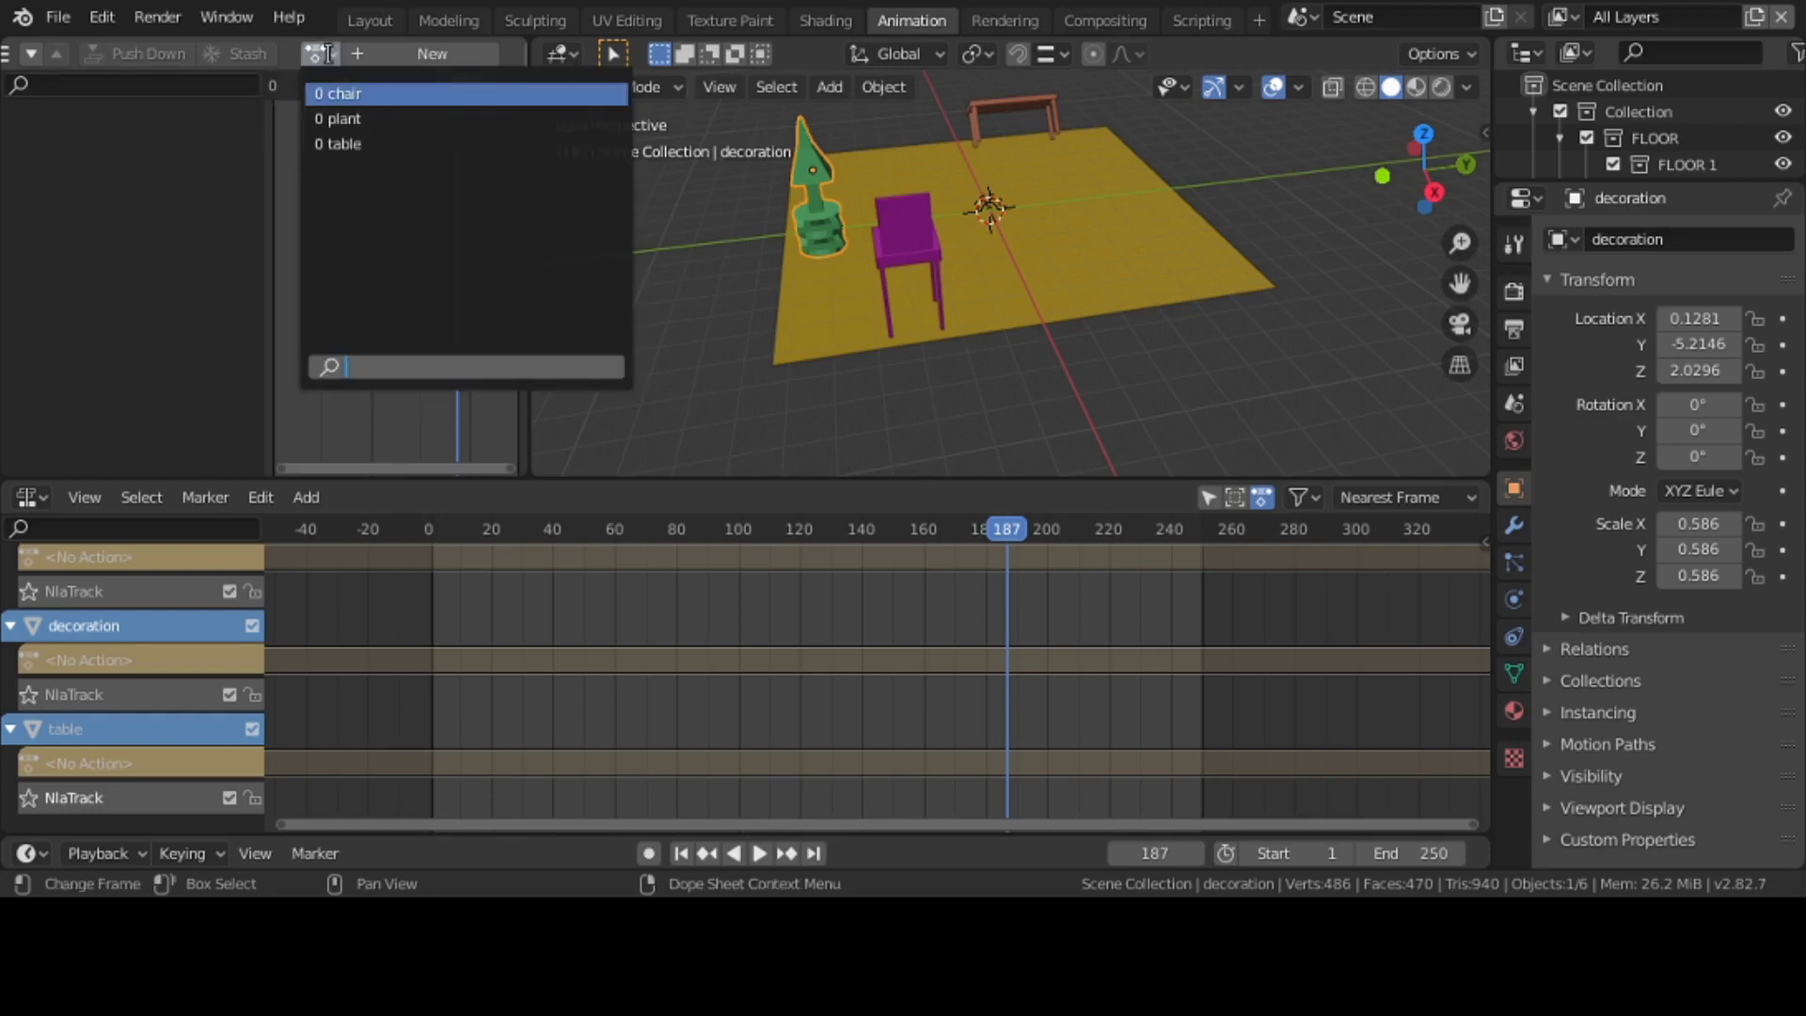
left_click(352, 94)
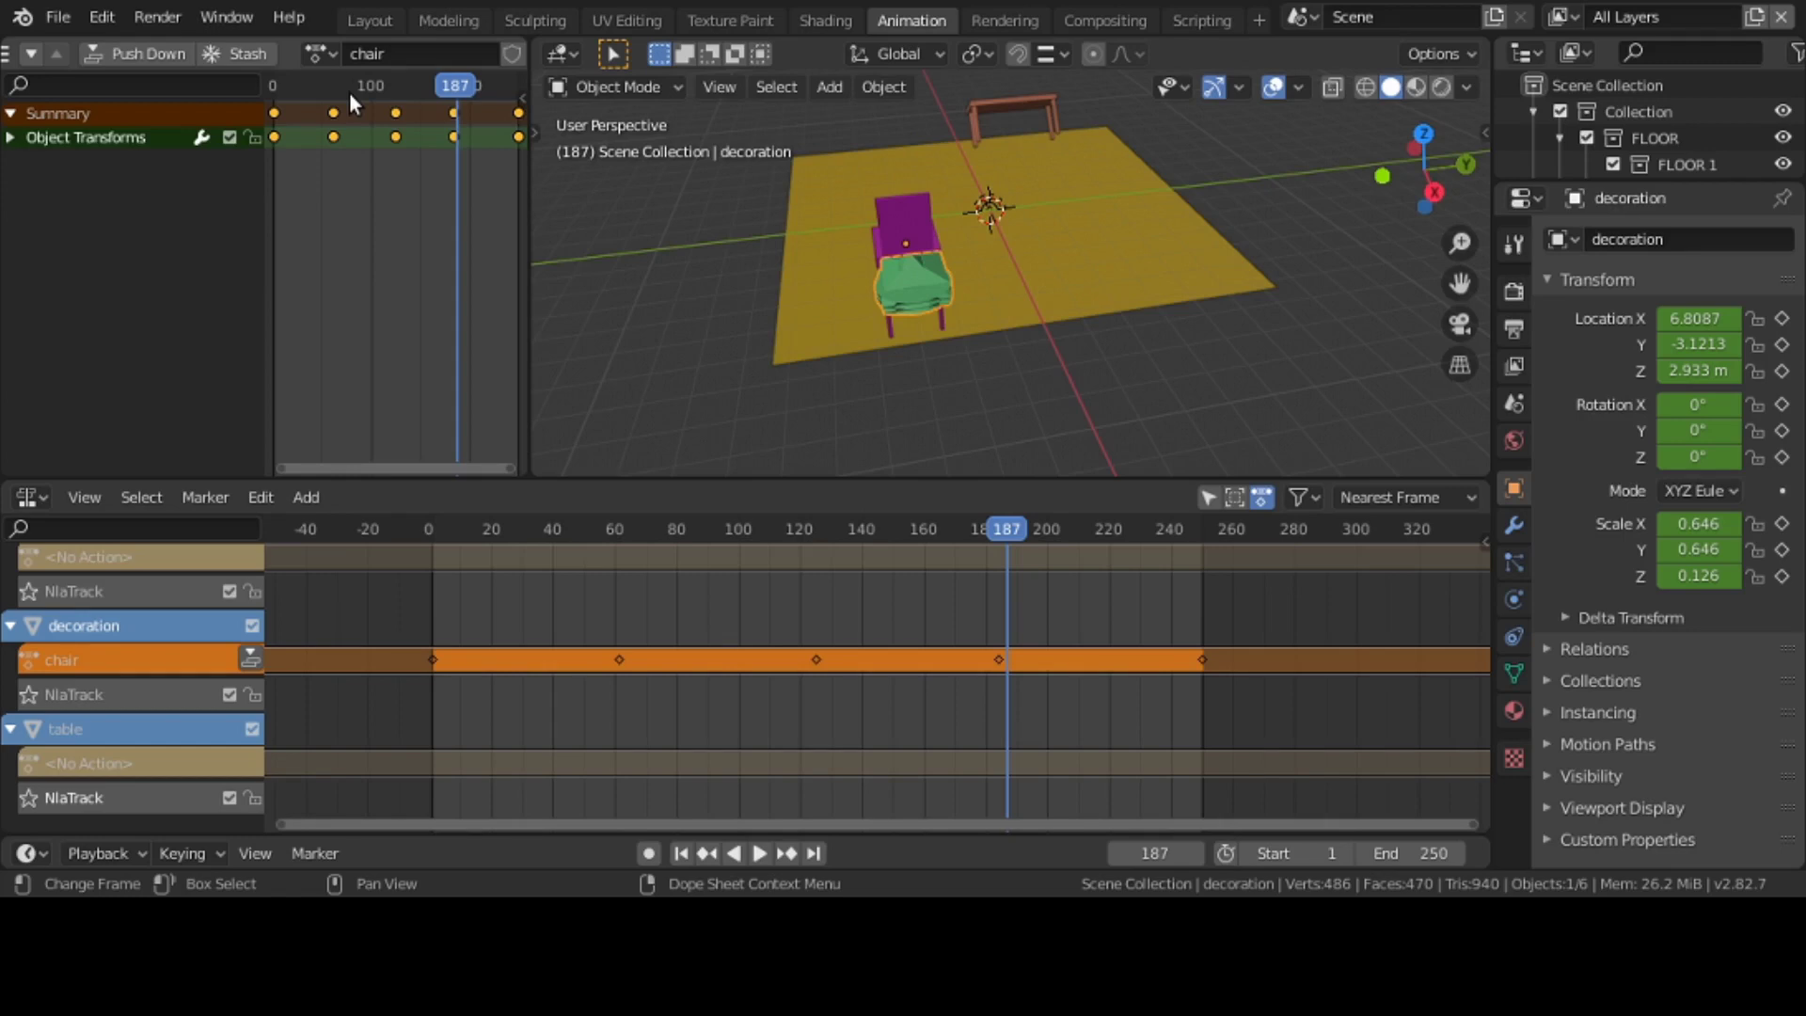
left_click(514, 53)
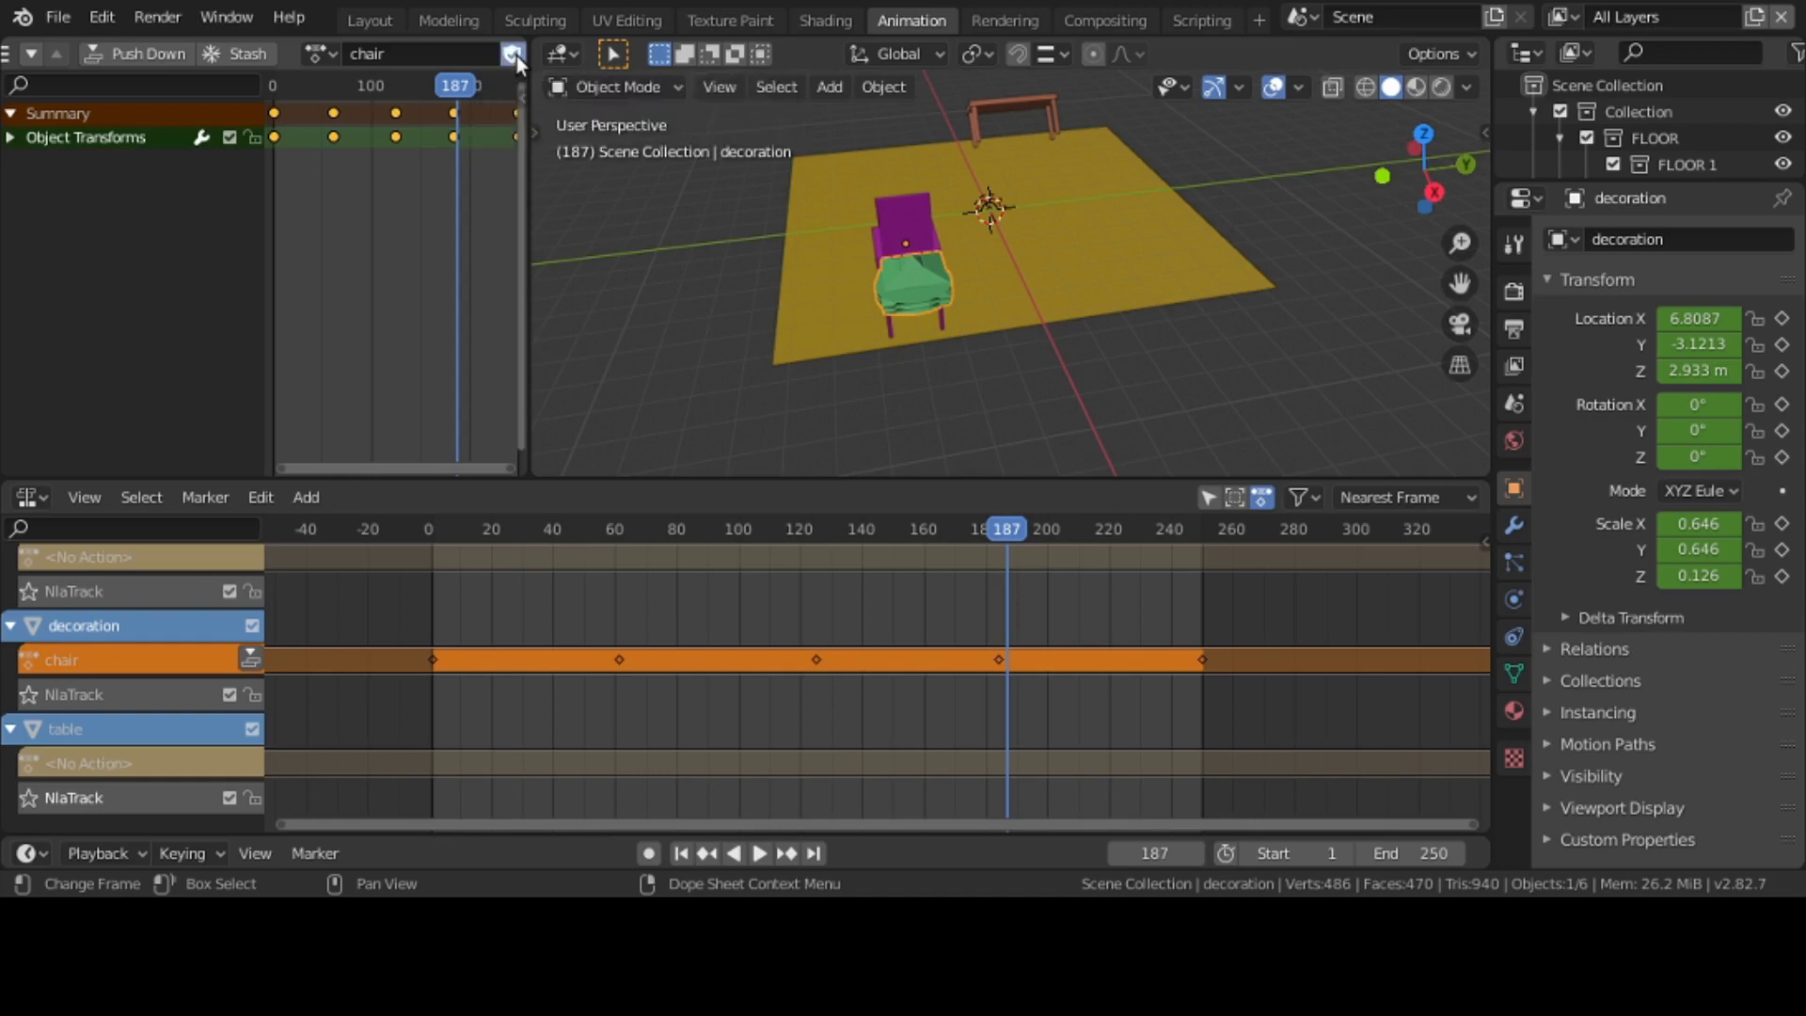
- Assign the plant action and then the table action to the decoration object, enabling the fake user of each
left_click(334, 53)
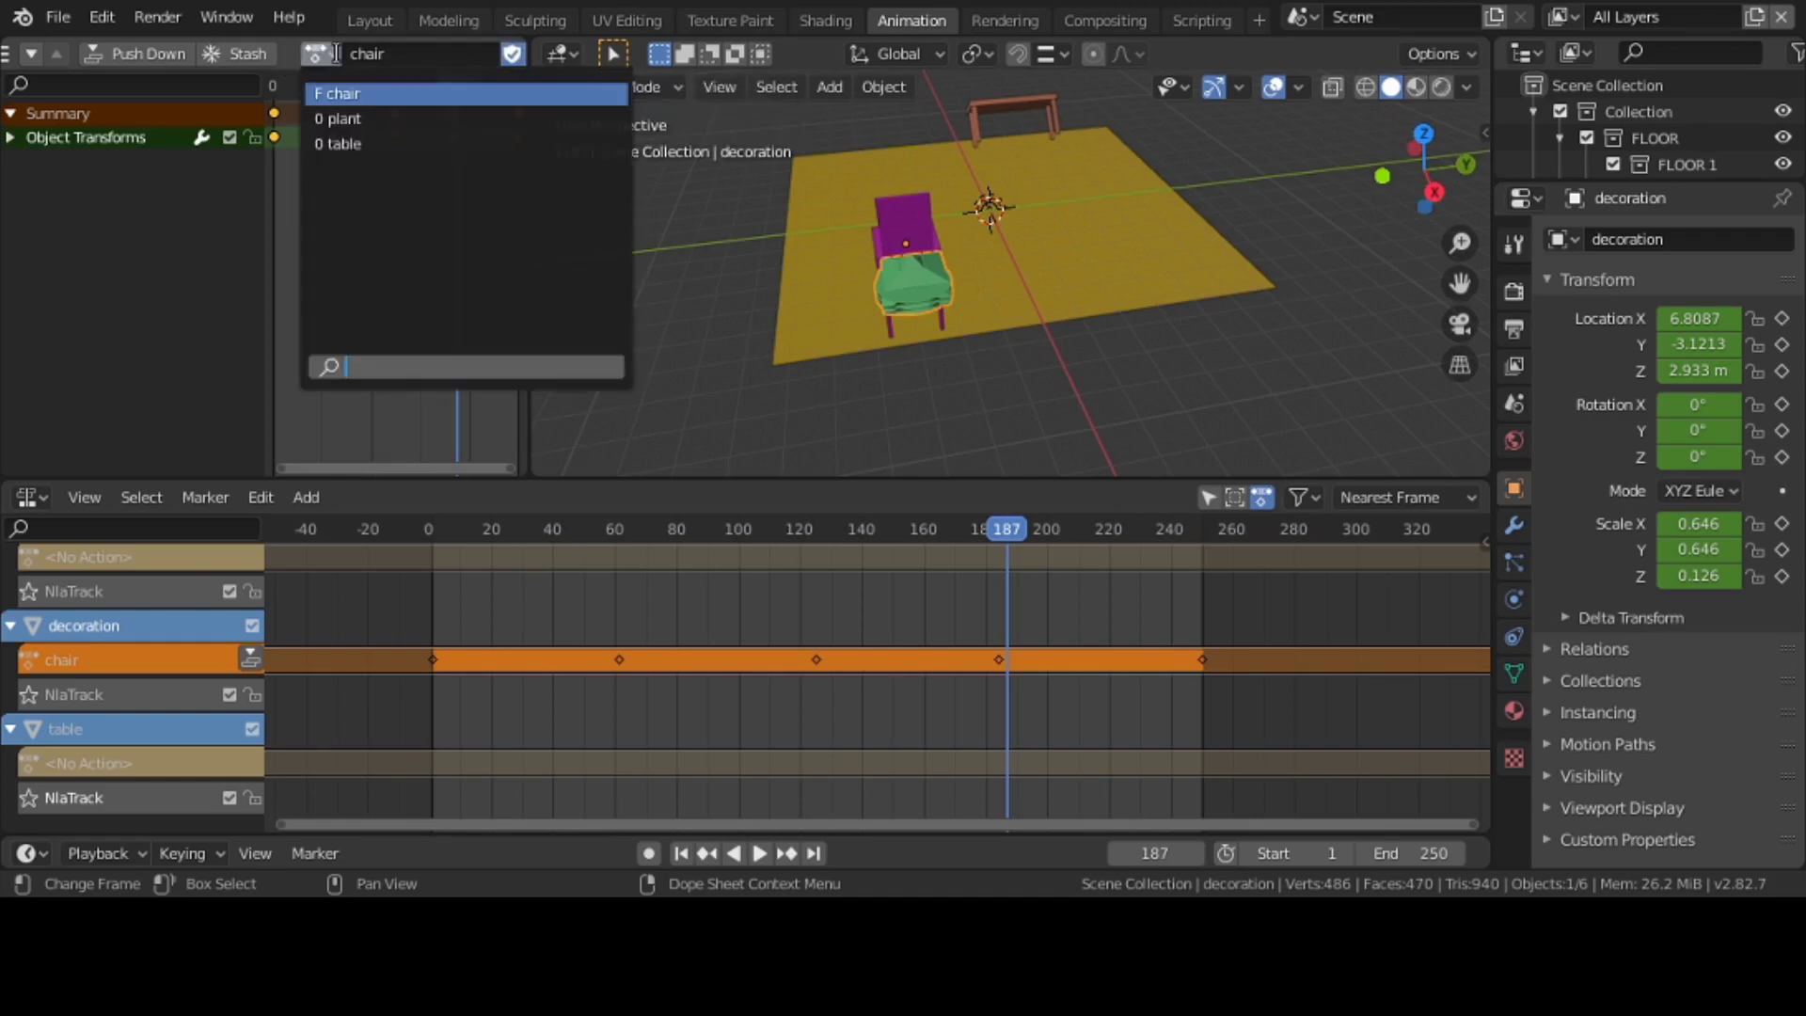
left_click(355, 118)
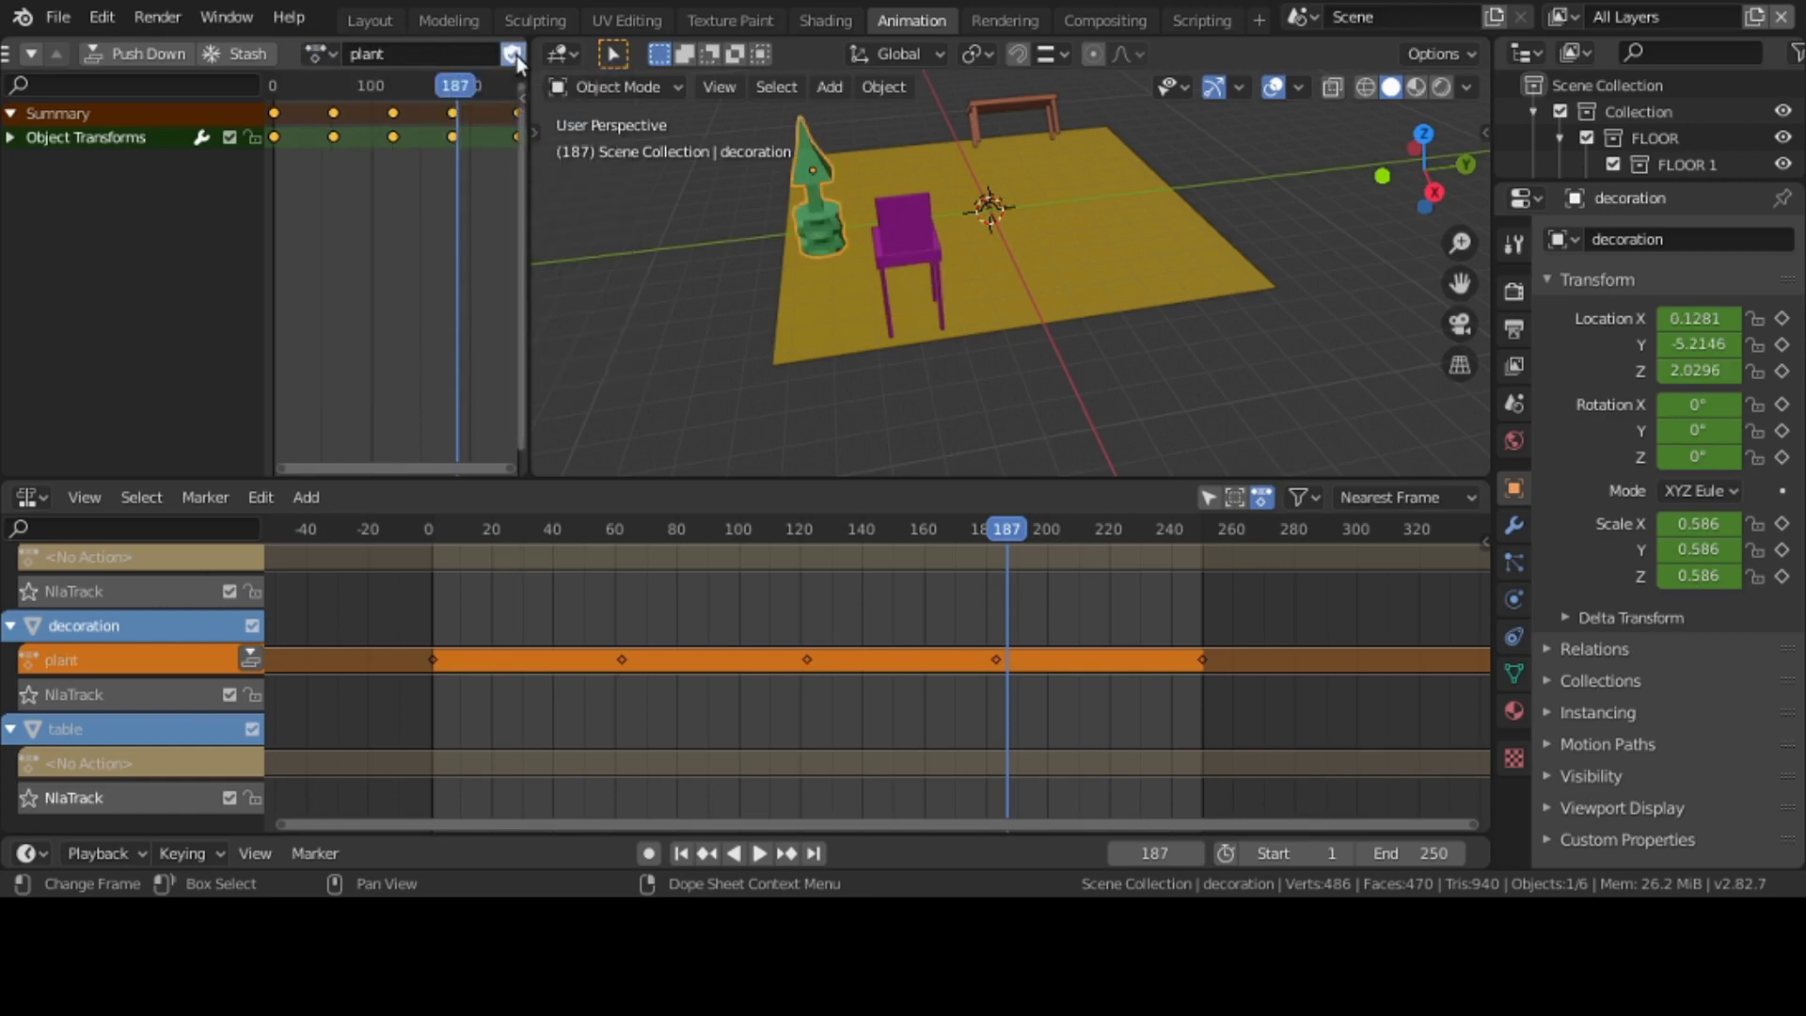
left_click(320, 54)
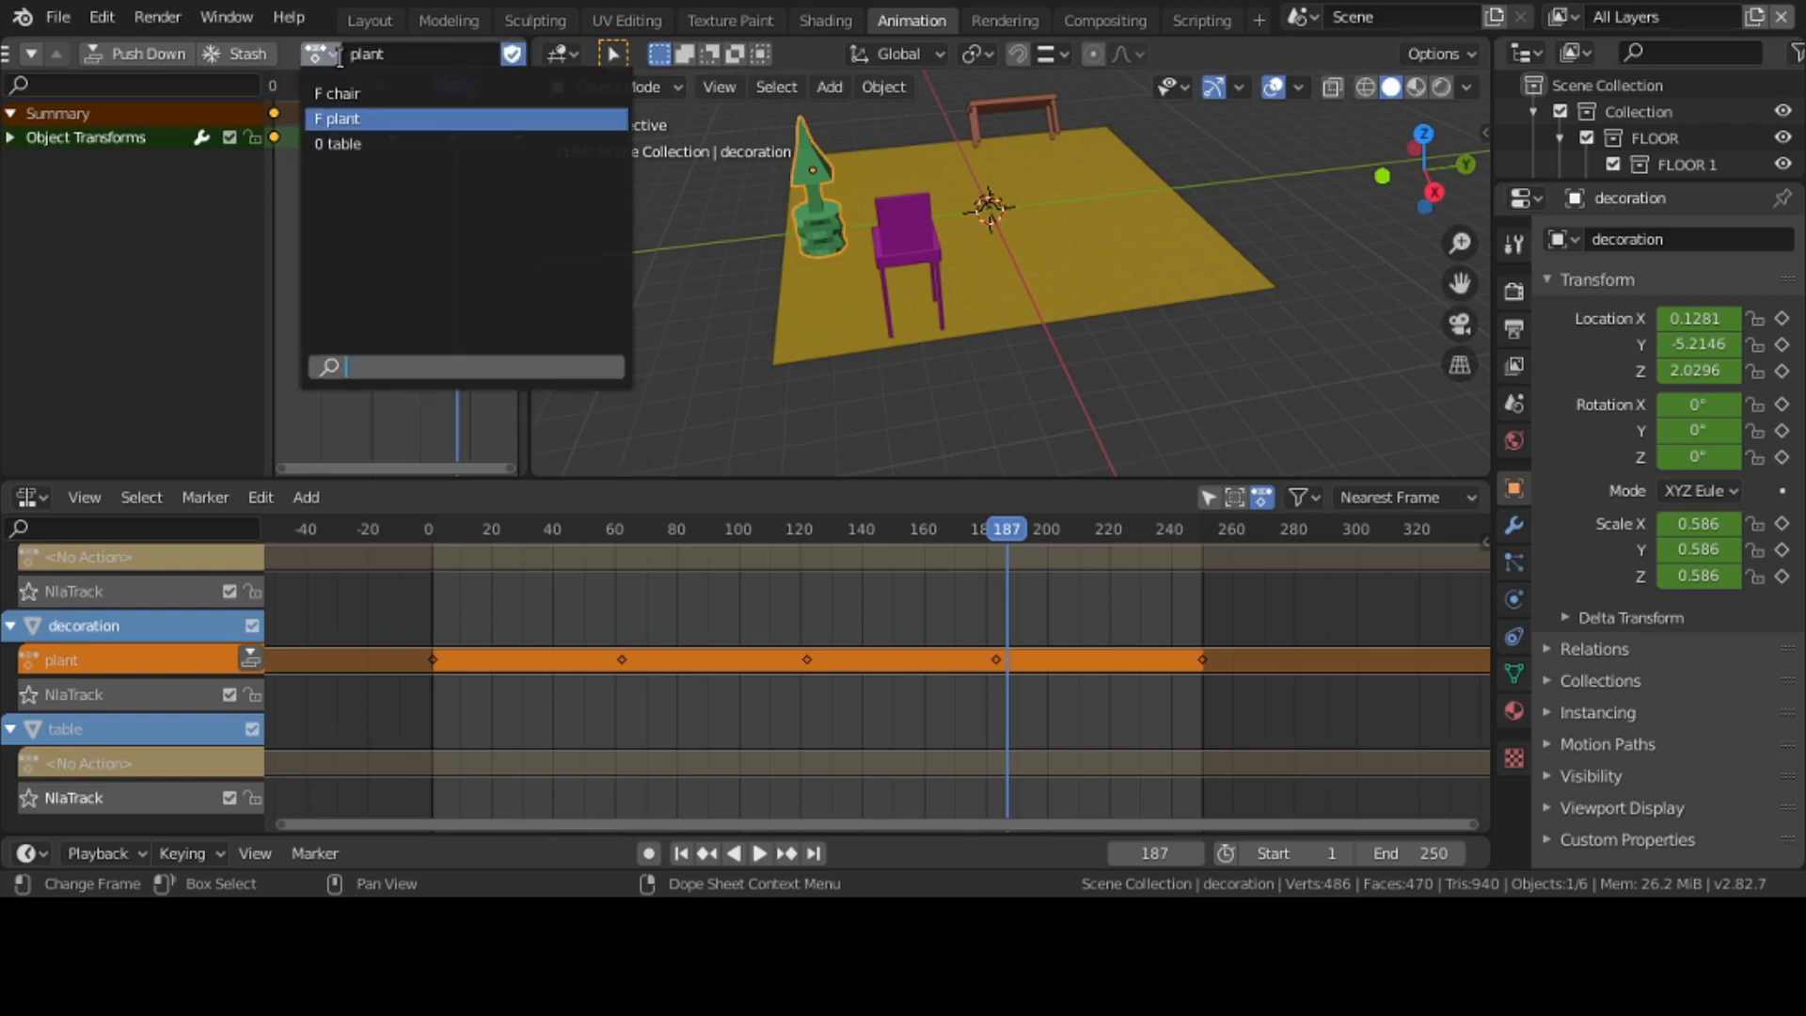
left_click(354, 144)
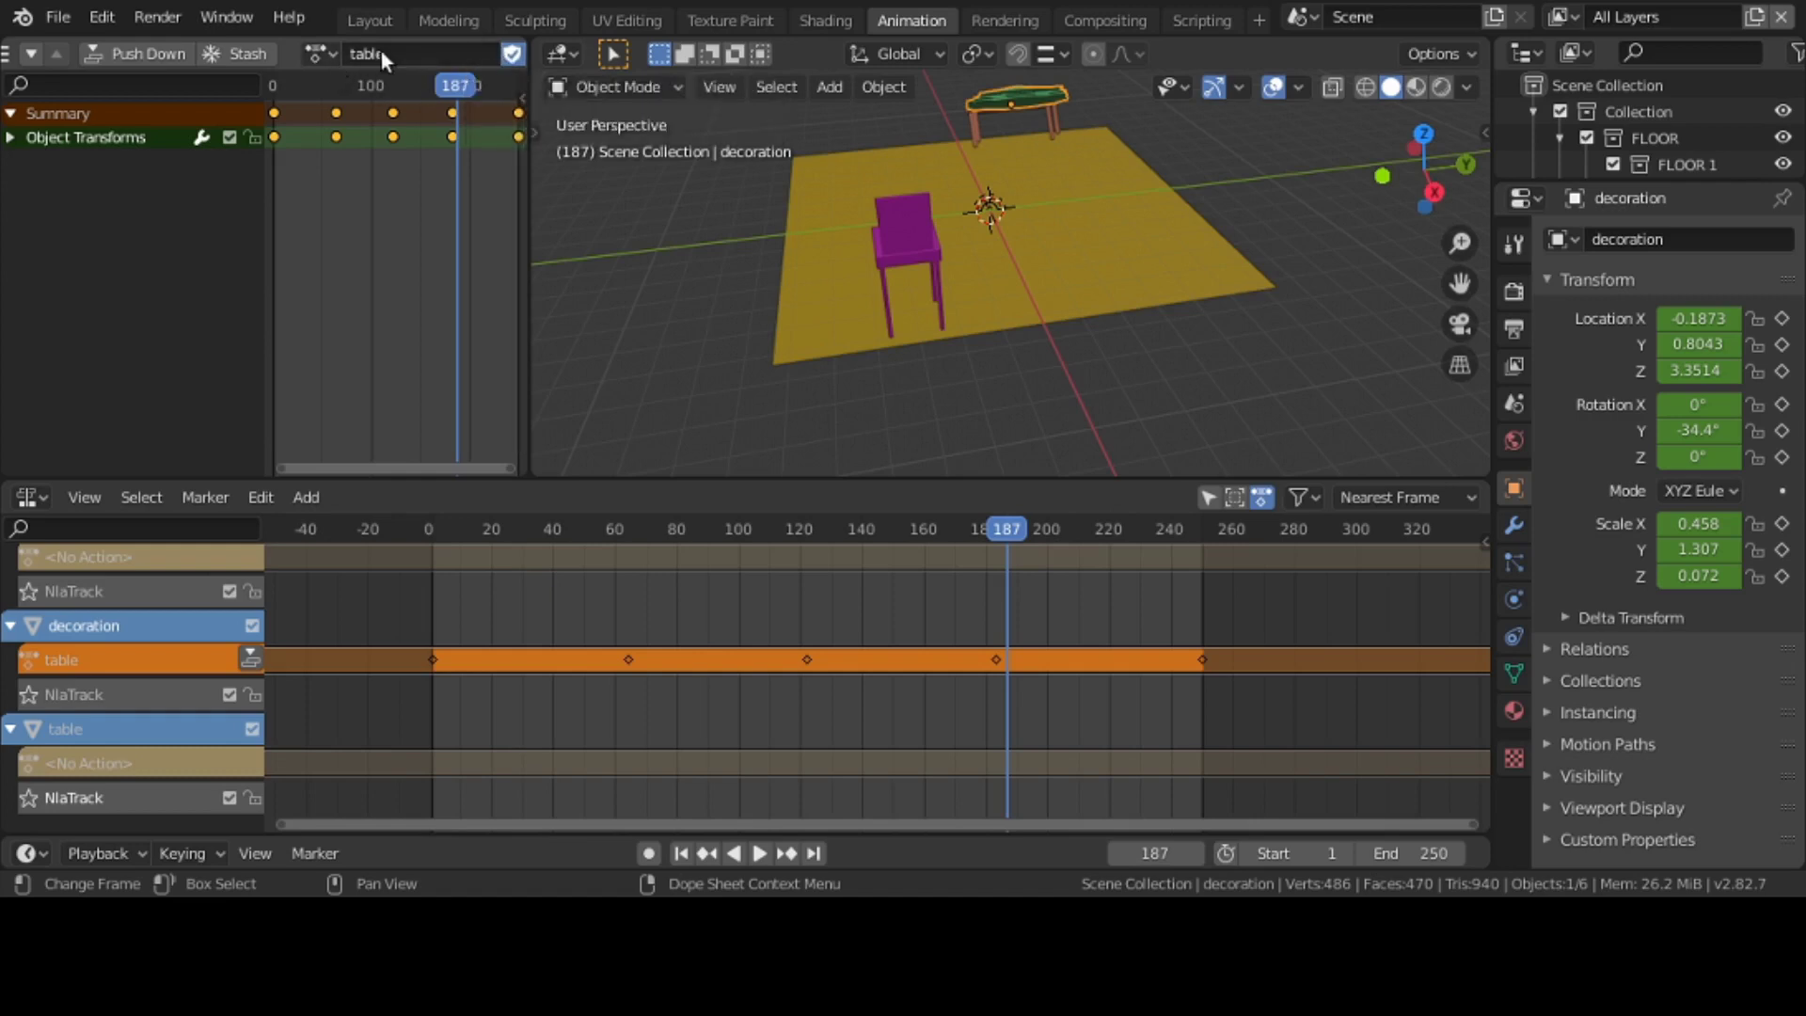
- Assign the chair action and then the plant action to the decoration object, pushing each down as an NLA strip
left_click(320, 54)
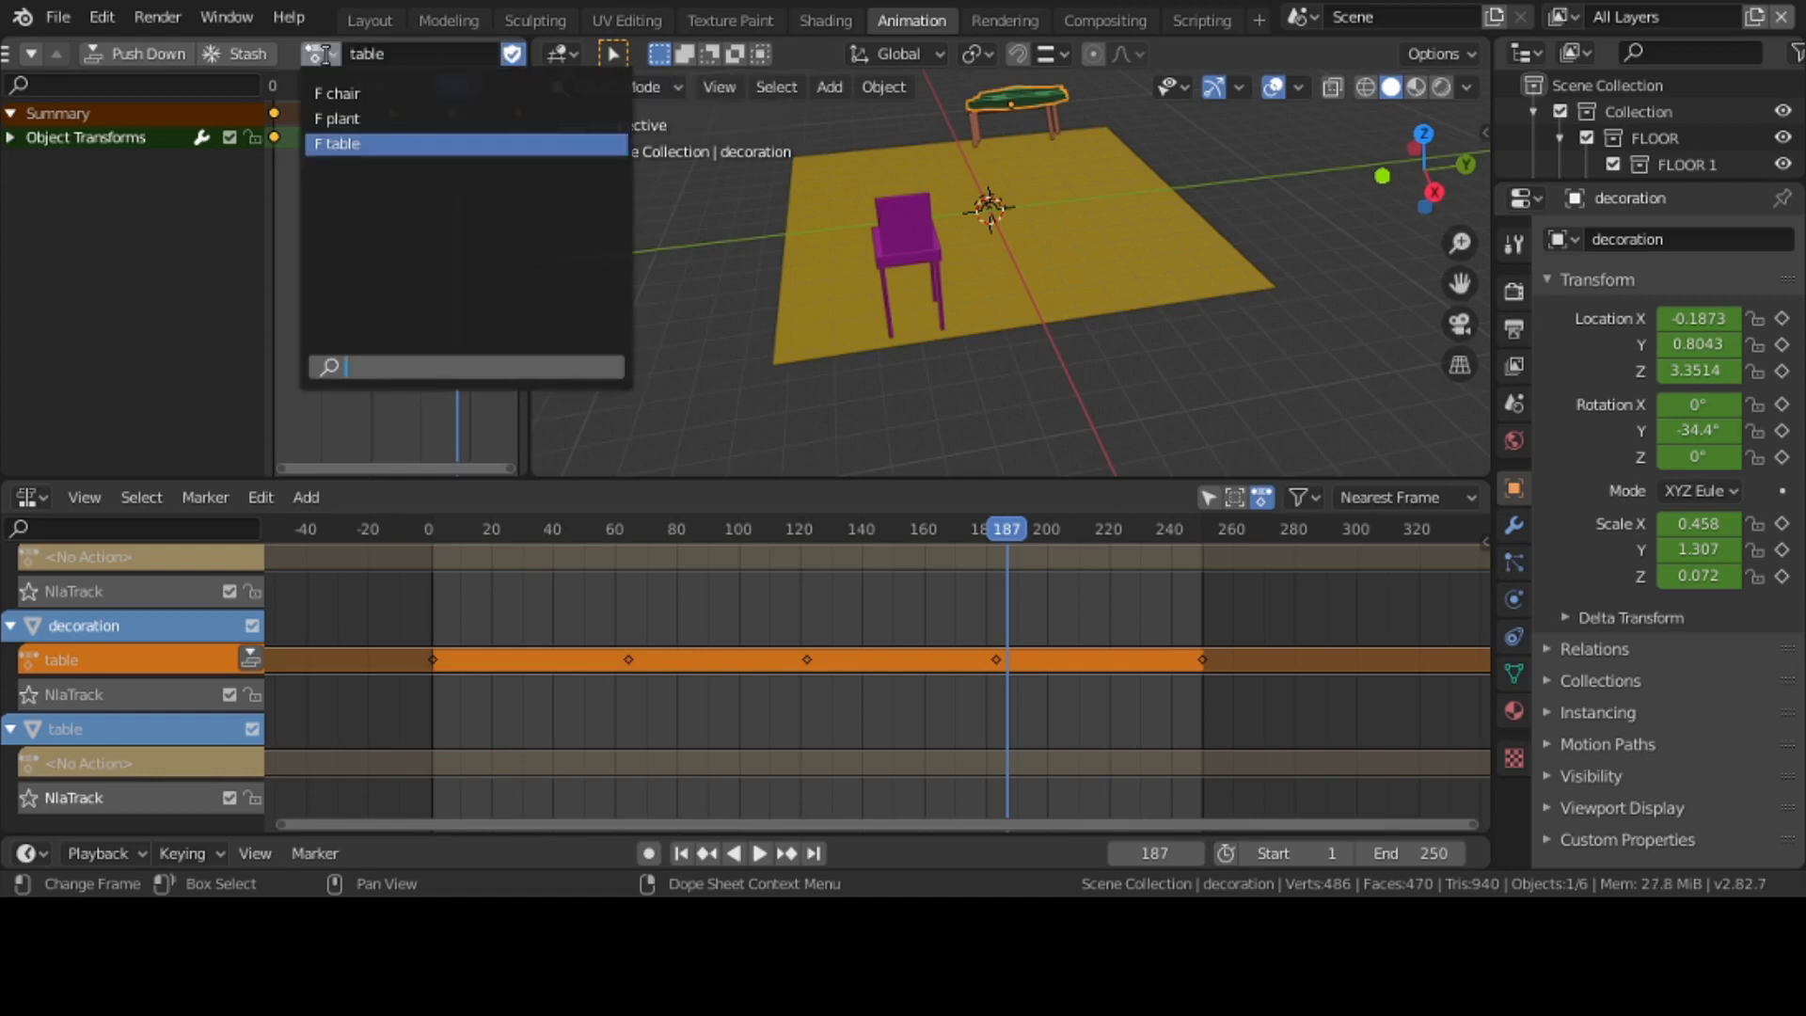
left_click(361, 95)
left_click(144, 53)
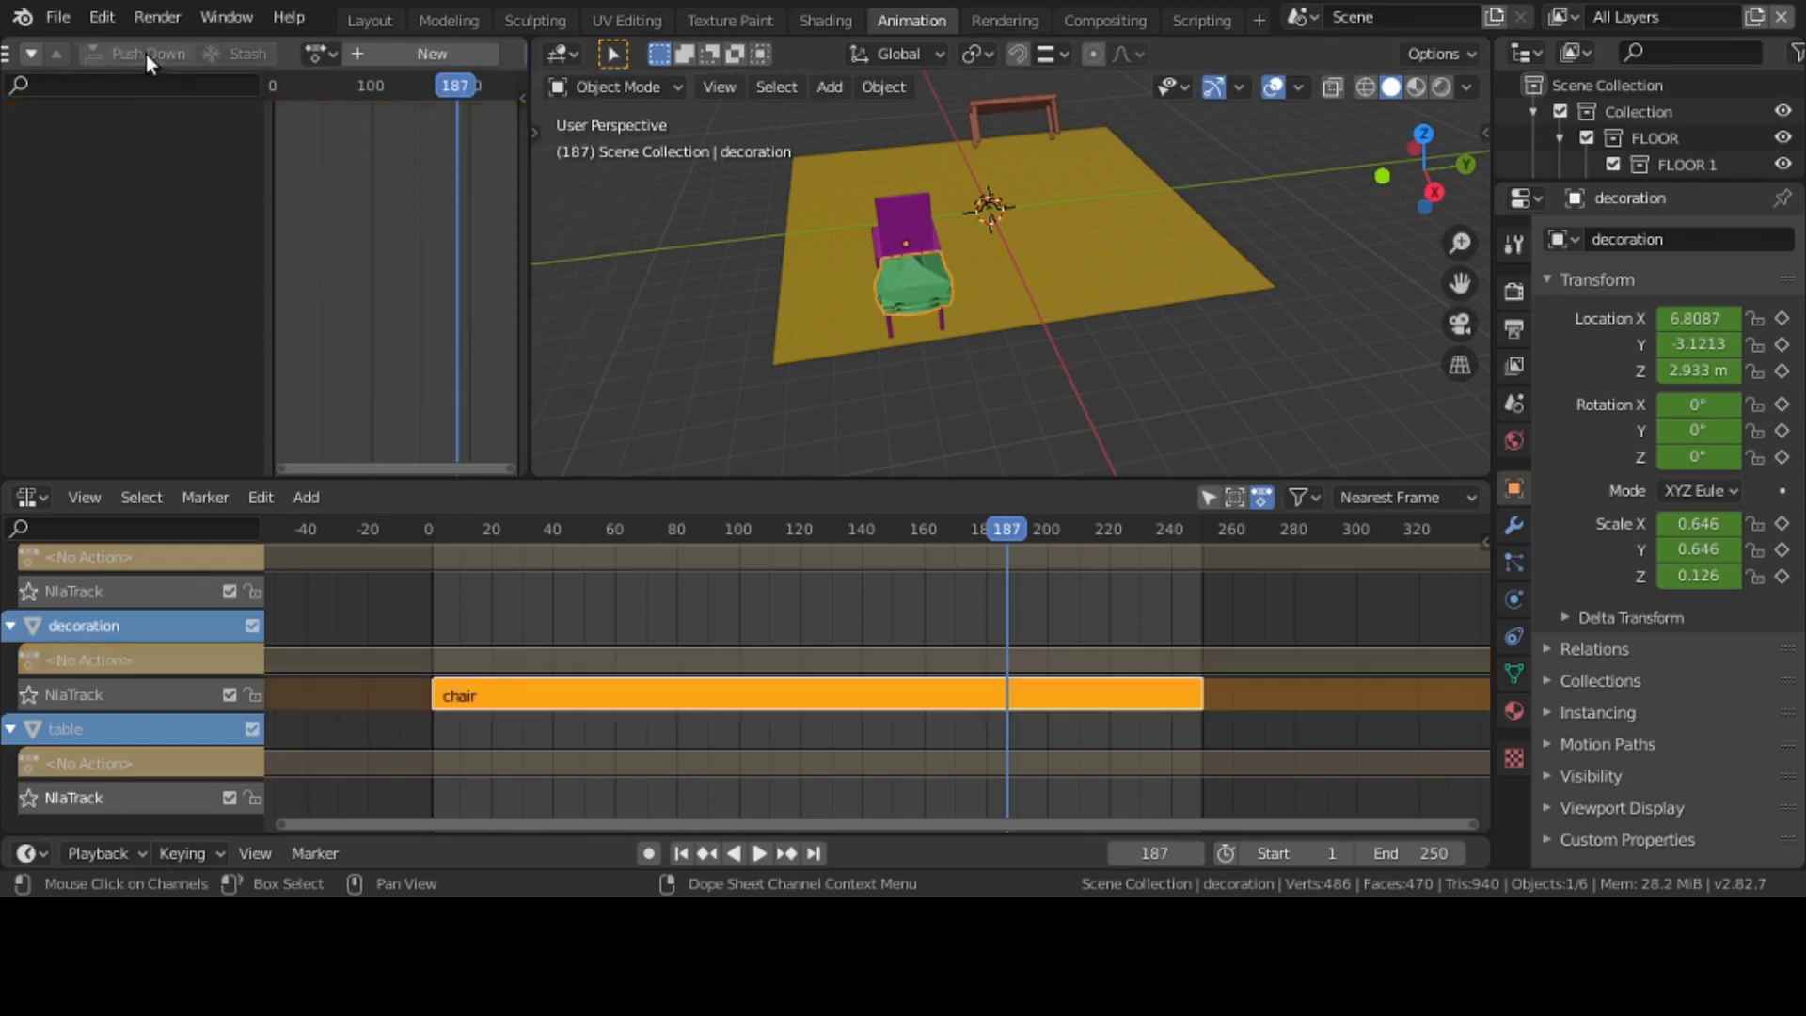
left_click(320, 54)
left_click(361, 117)
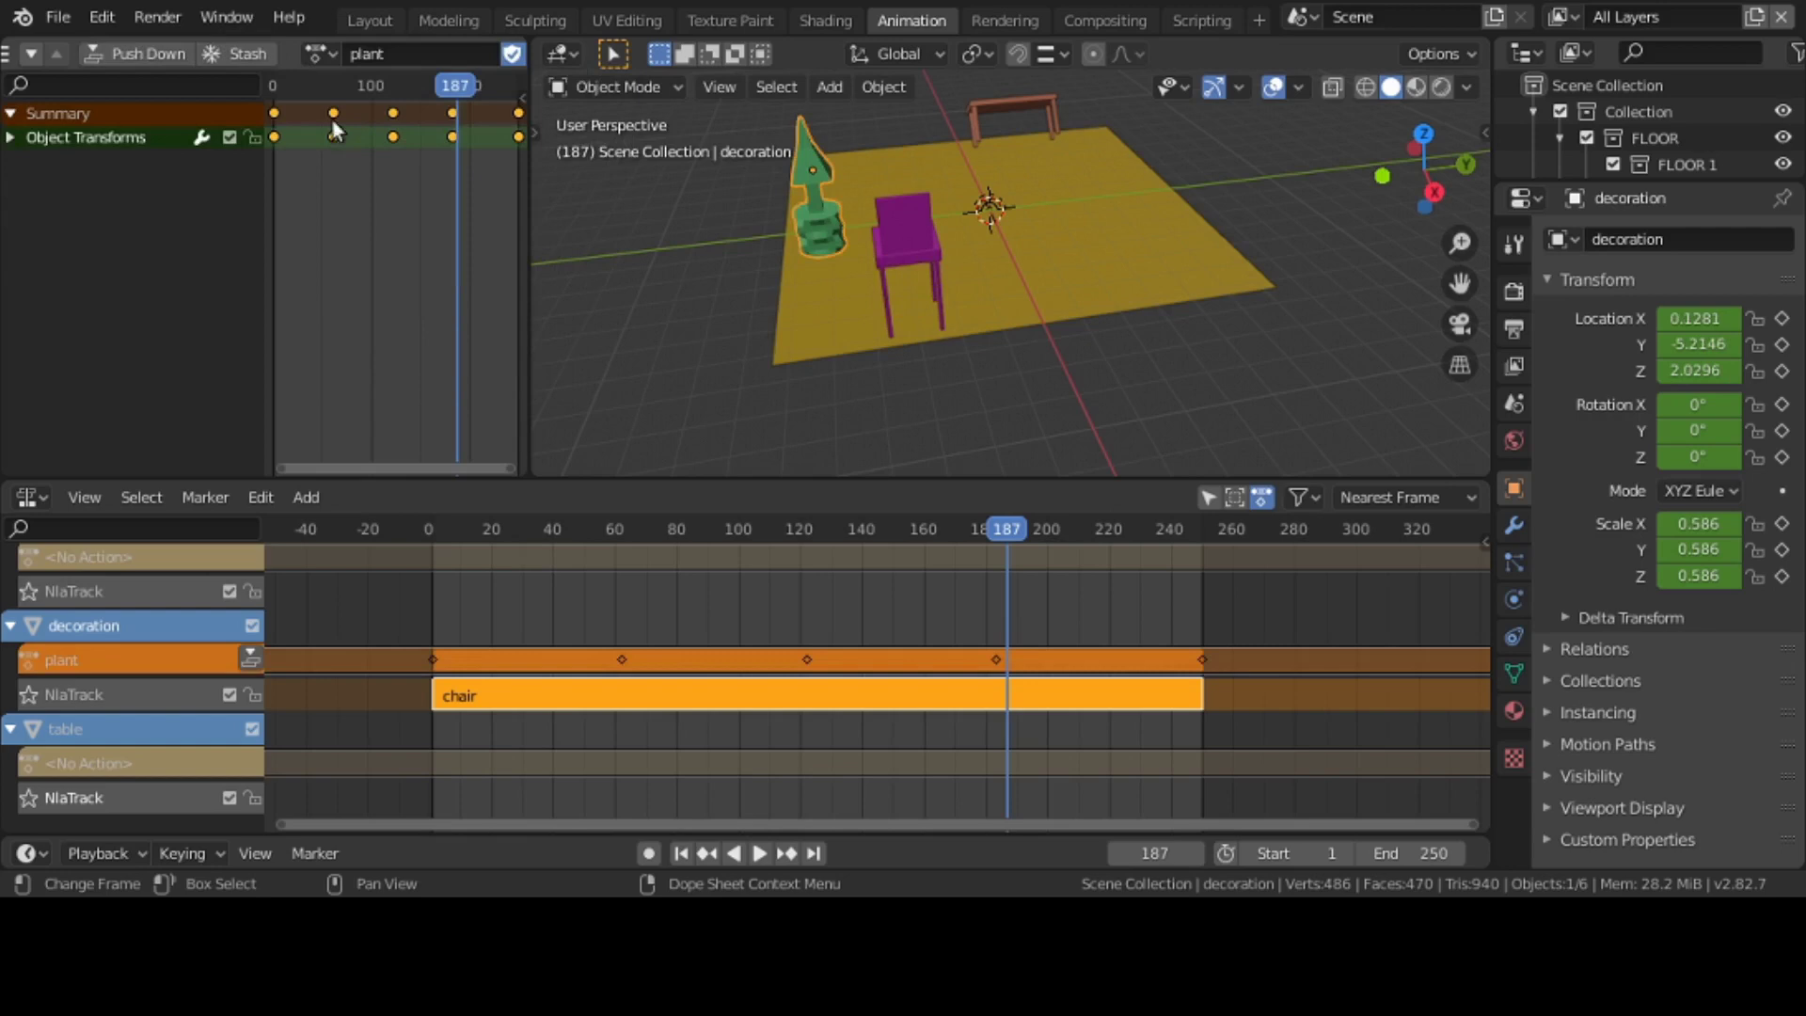
left_click(148, 54)
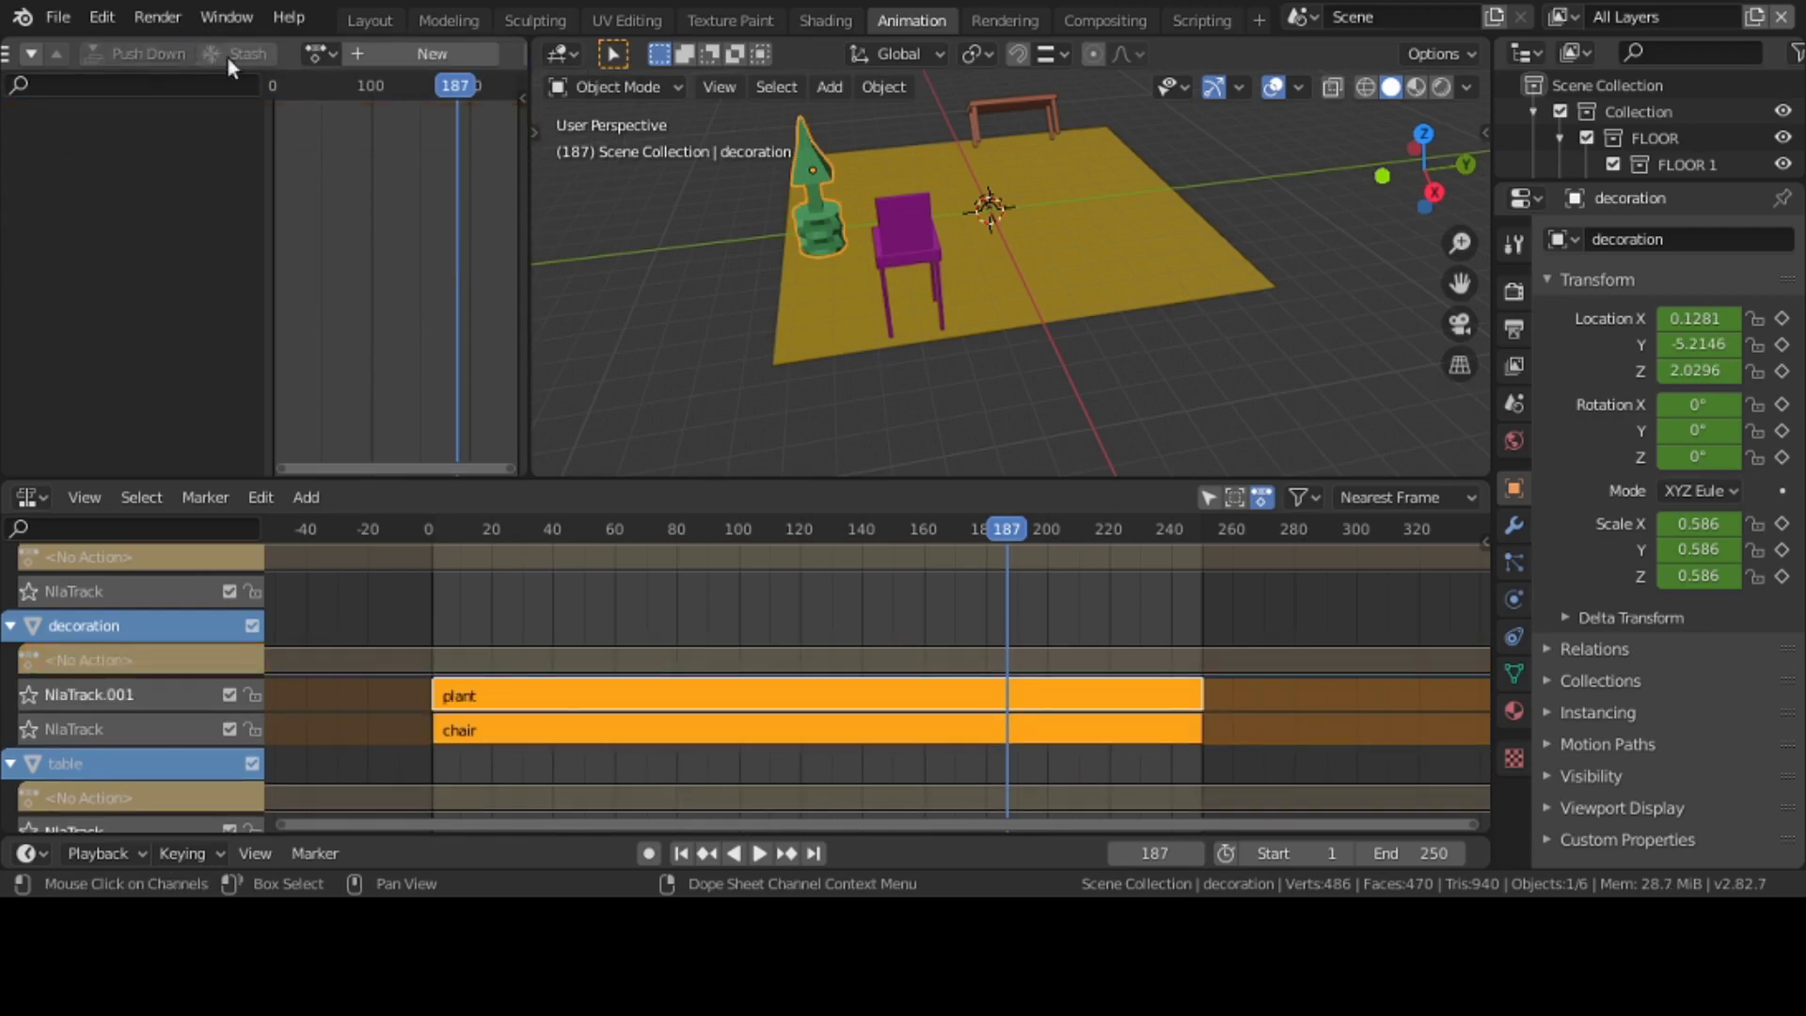
- Assign the table action to the decoration object and push it down as a strip above the plant strip
left_click(322, 54)
left_click(348, 142)
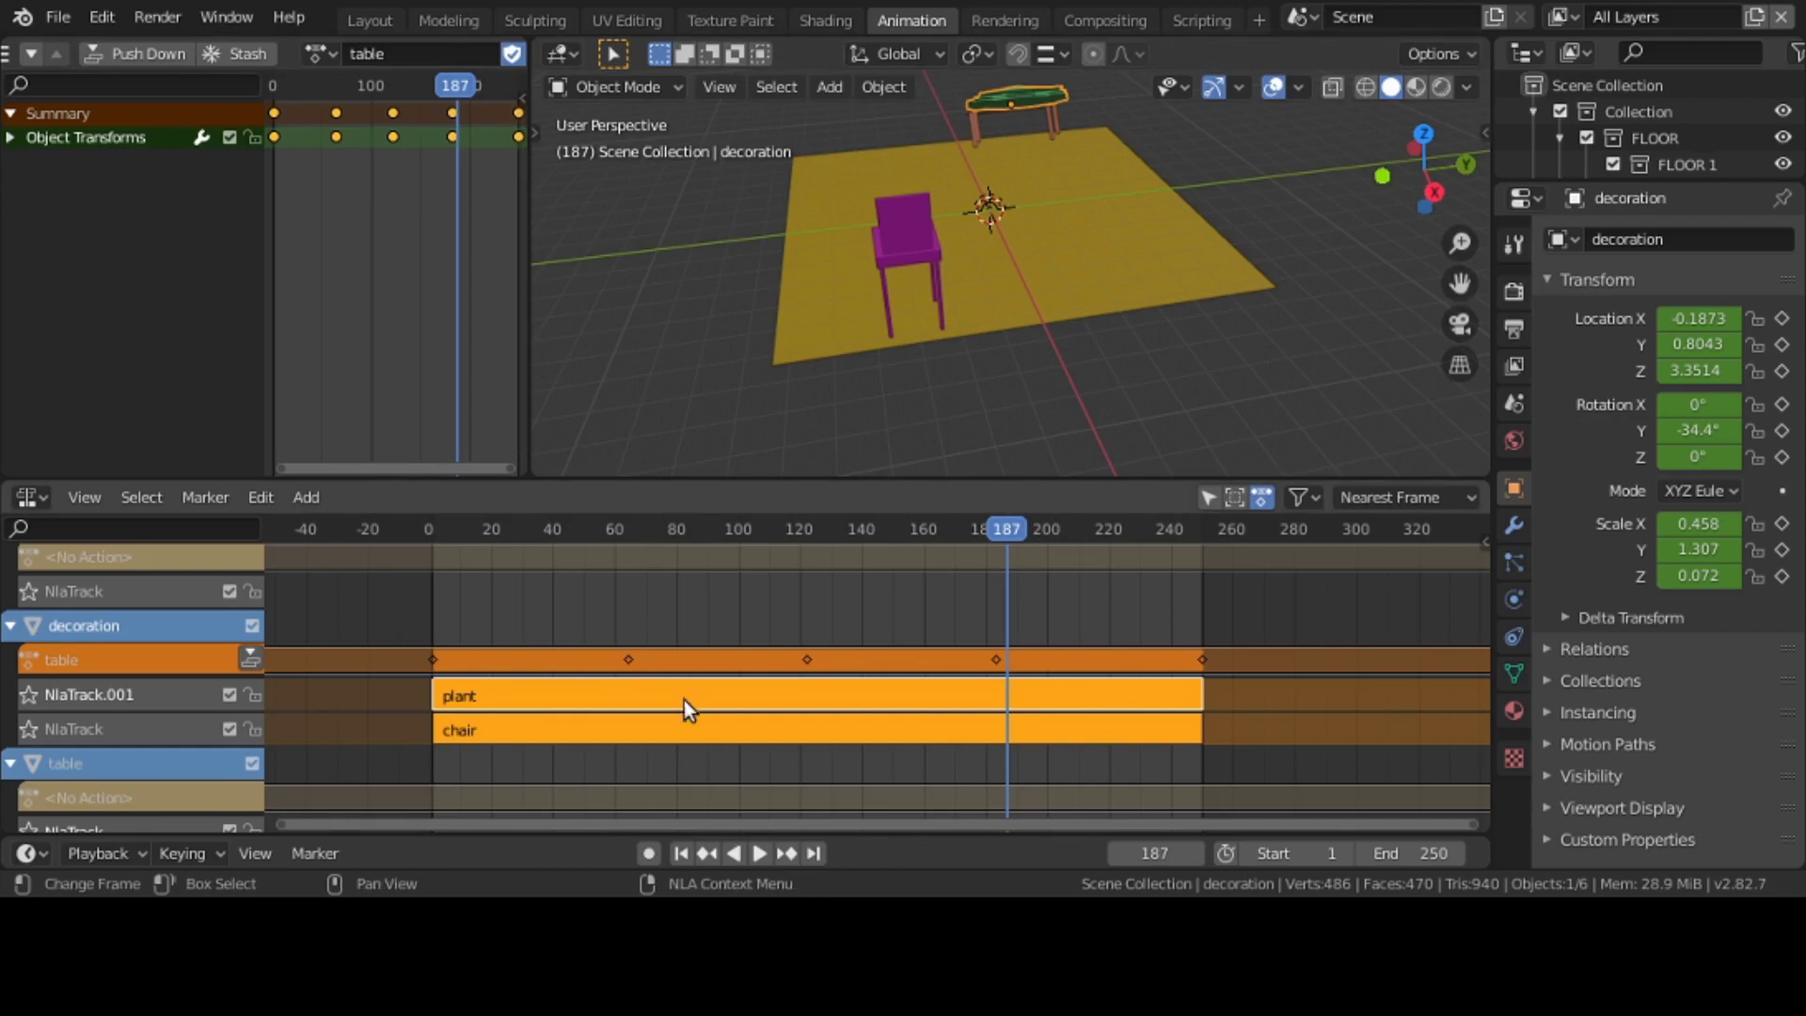
middle_click_drag(685, 700, 702, 635)
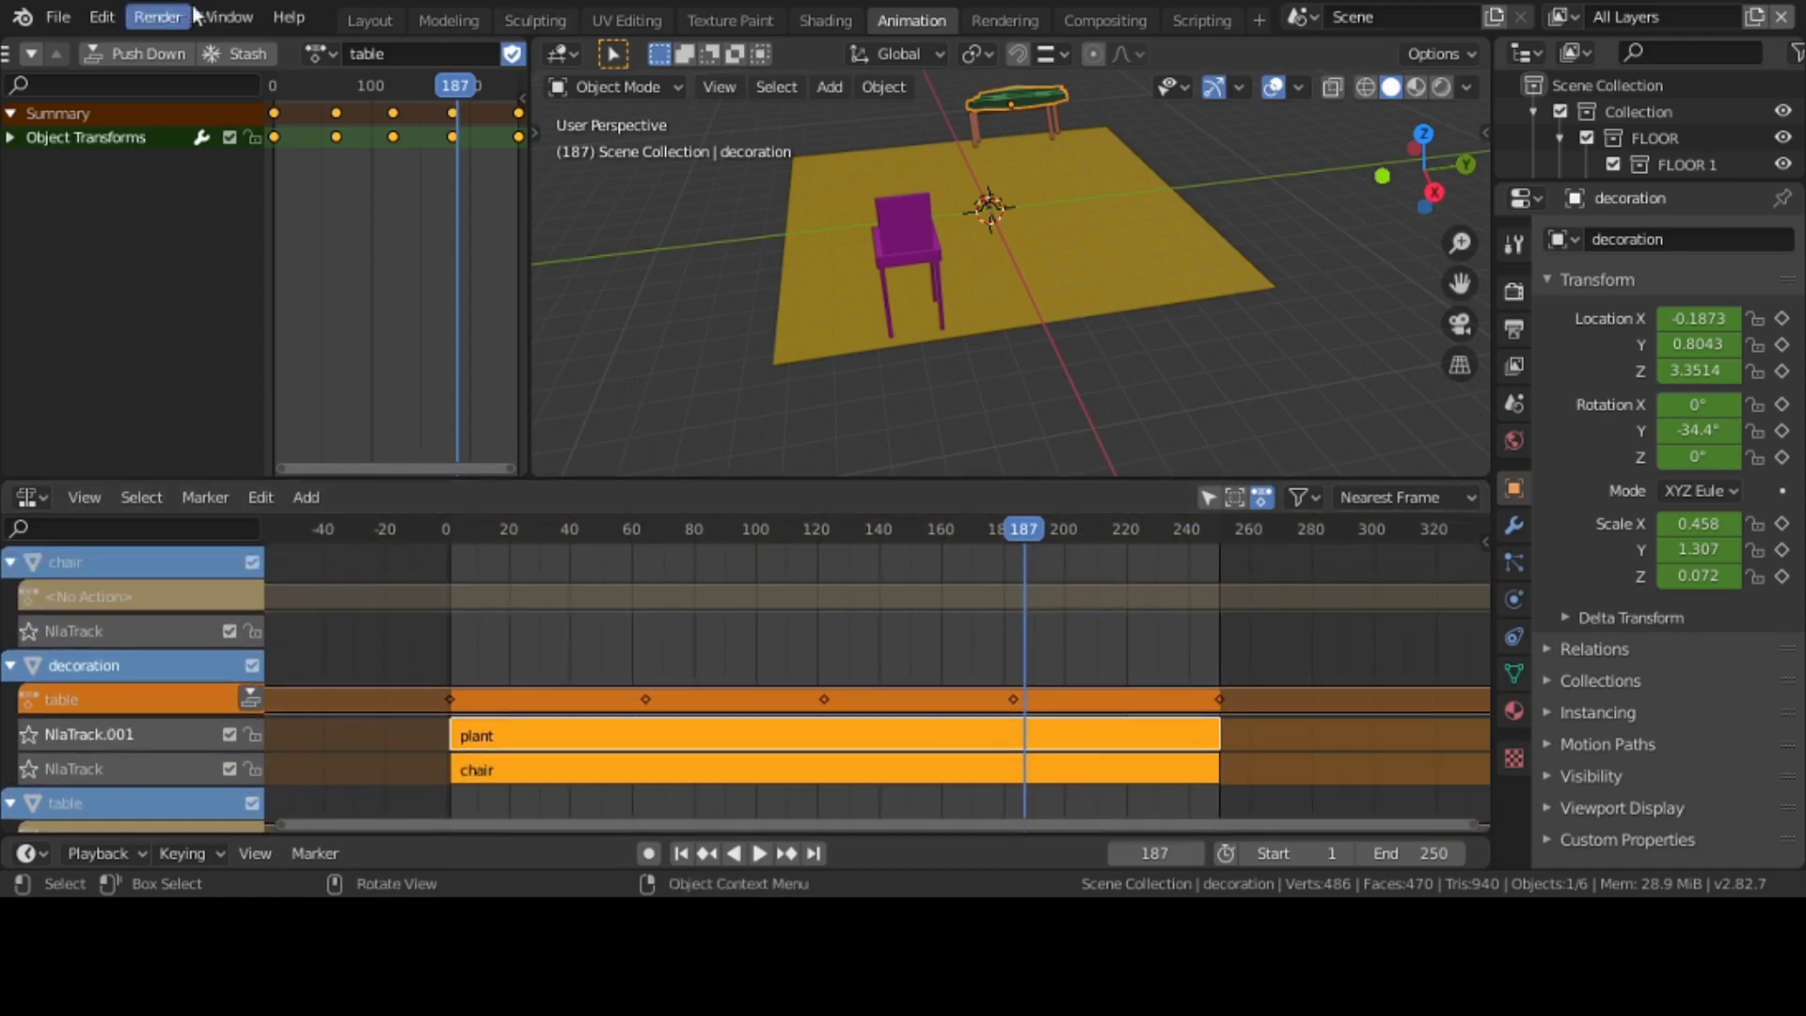
left_click(126, 52)
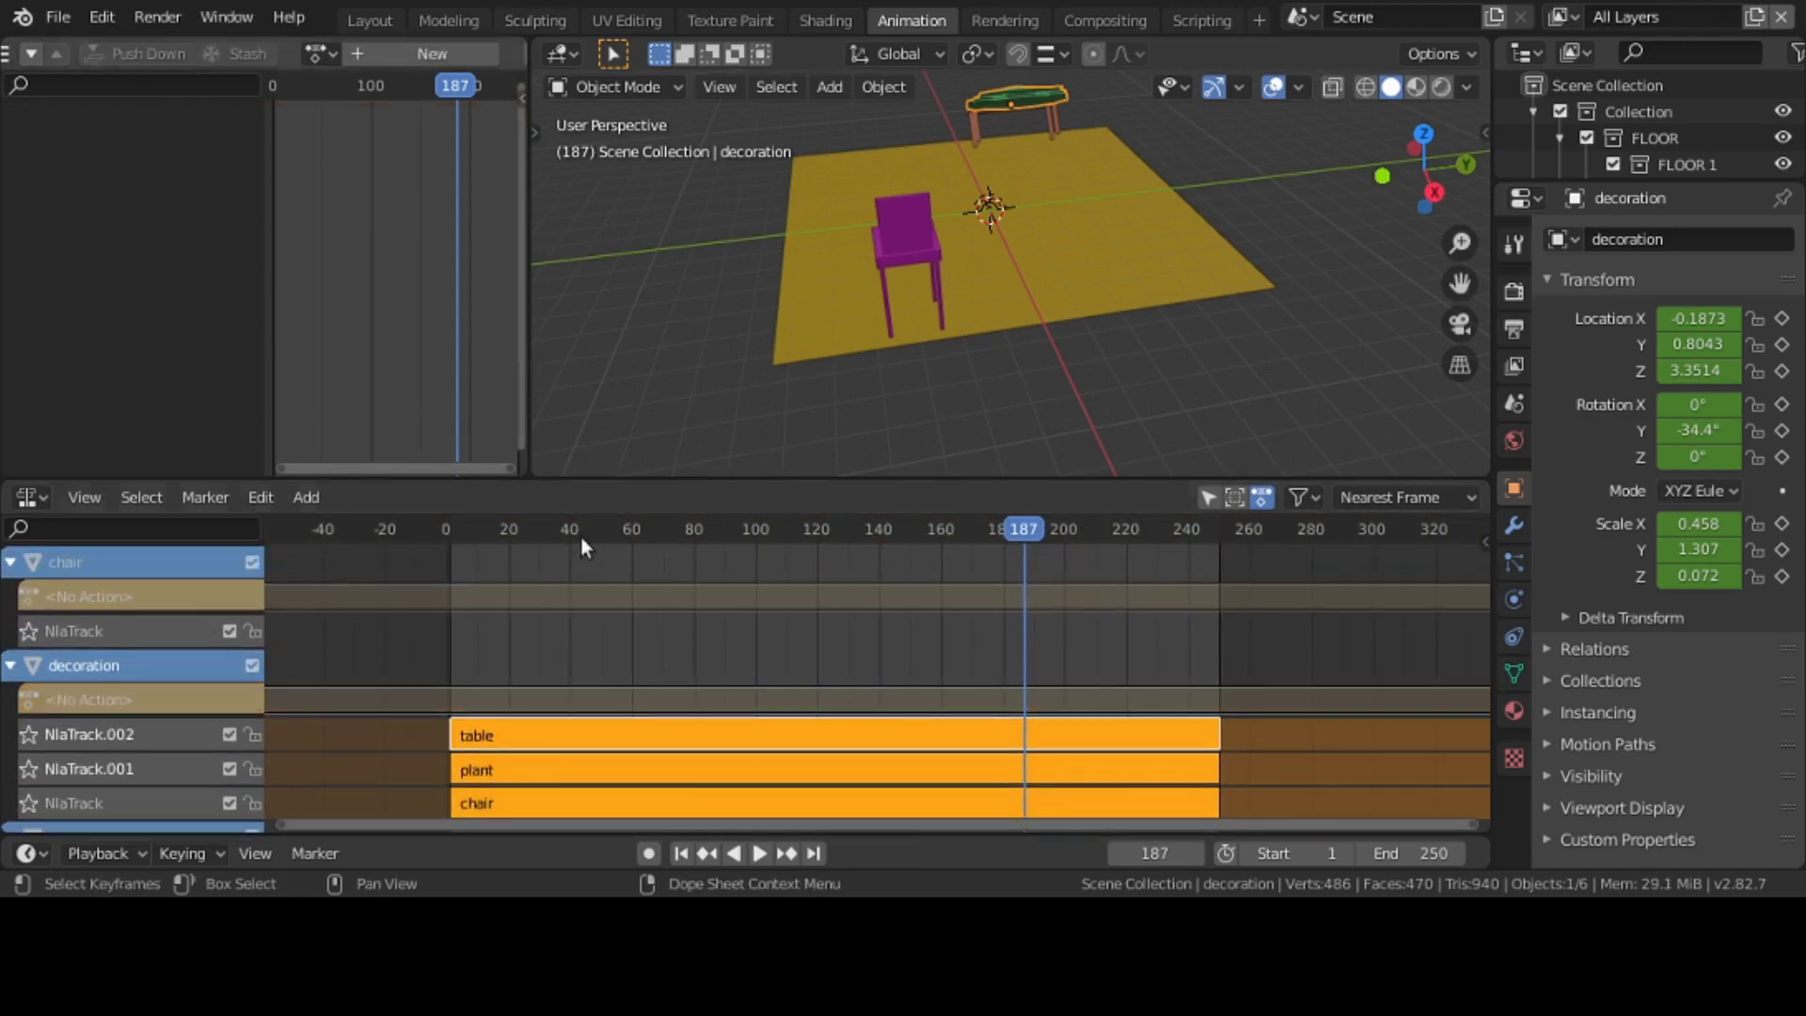
- Move the plant strip onto the table strip's track so it starts at frame 250, directly after the table strip
middle_click_drag(617, 625, 520, 530)
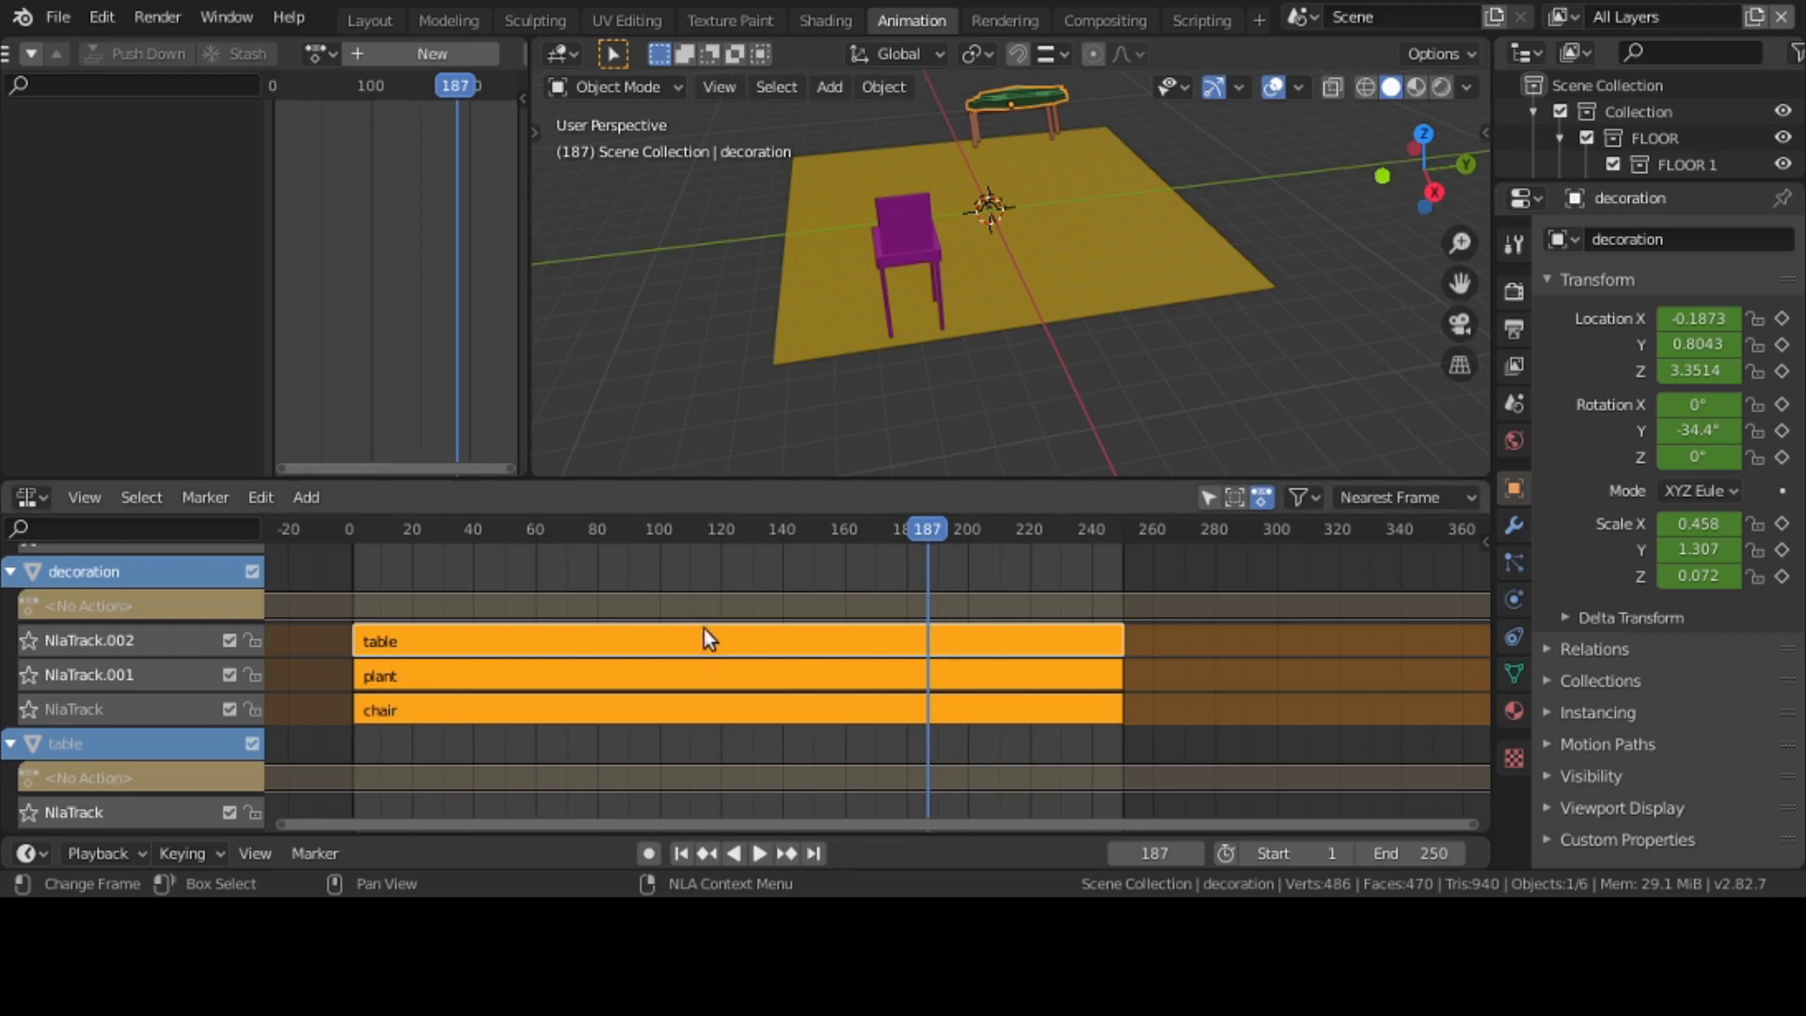
left_click(688, 686)
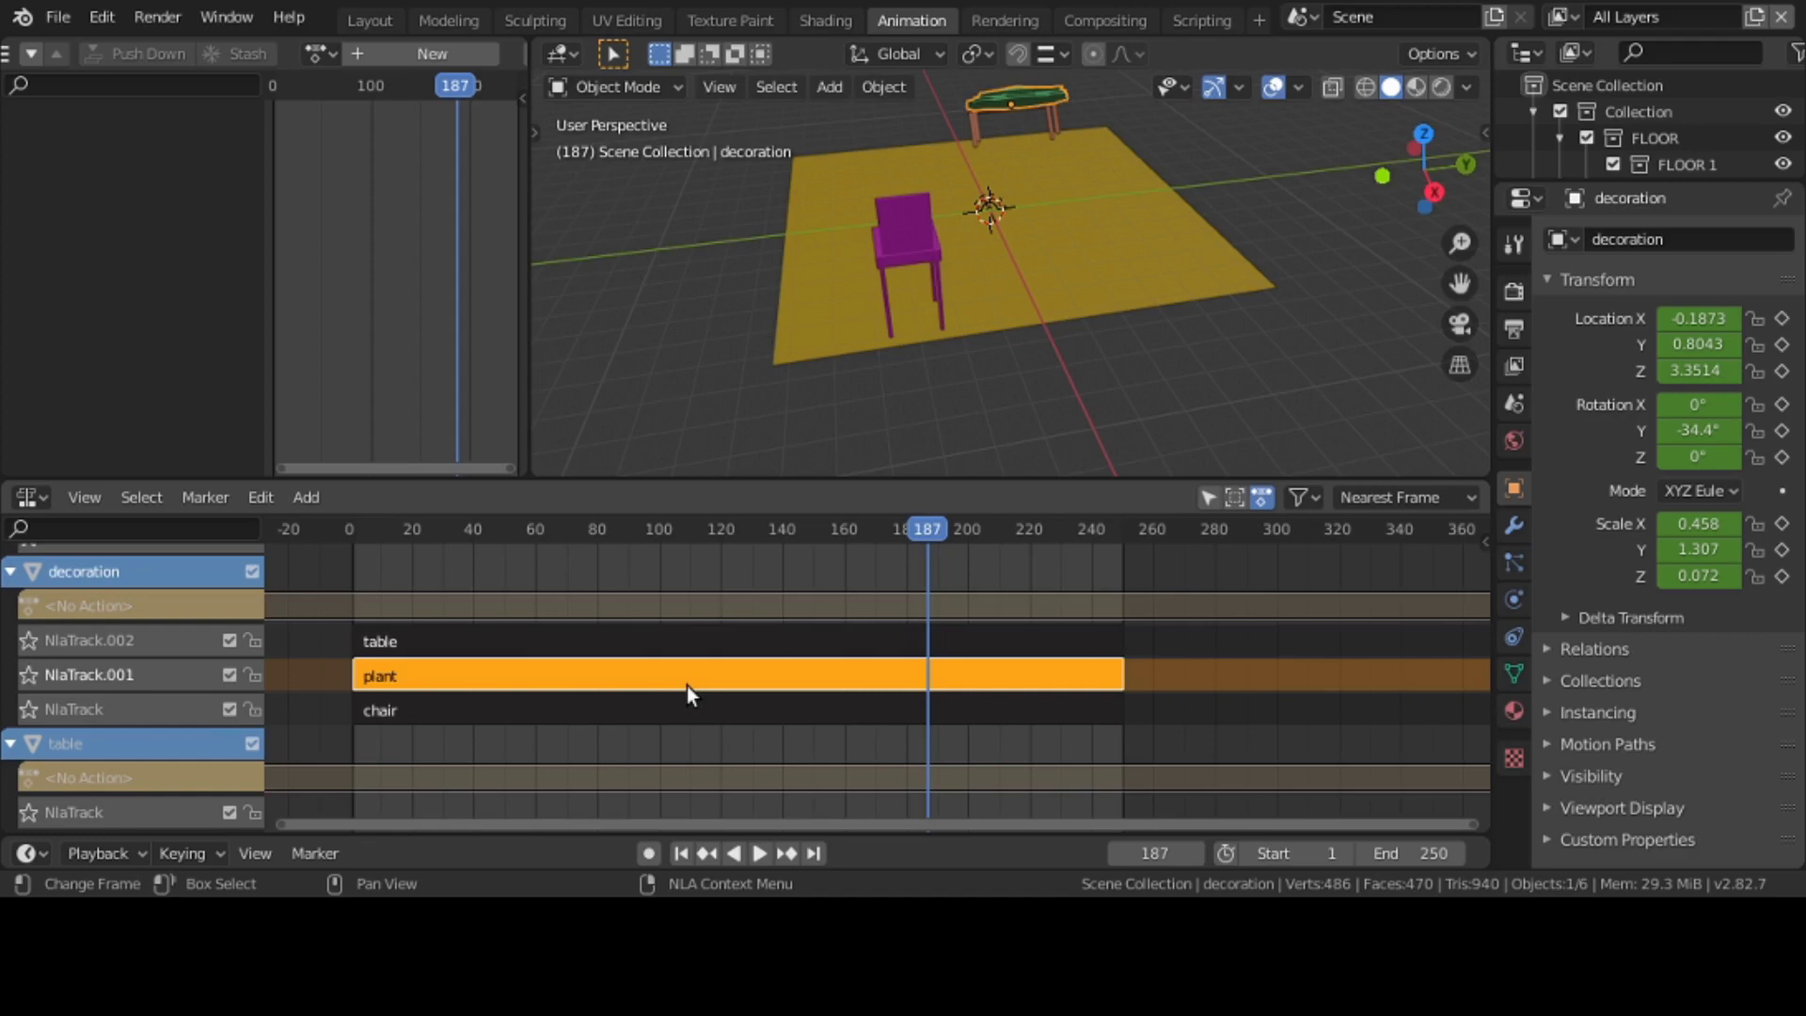
key("g")
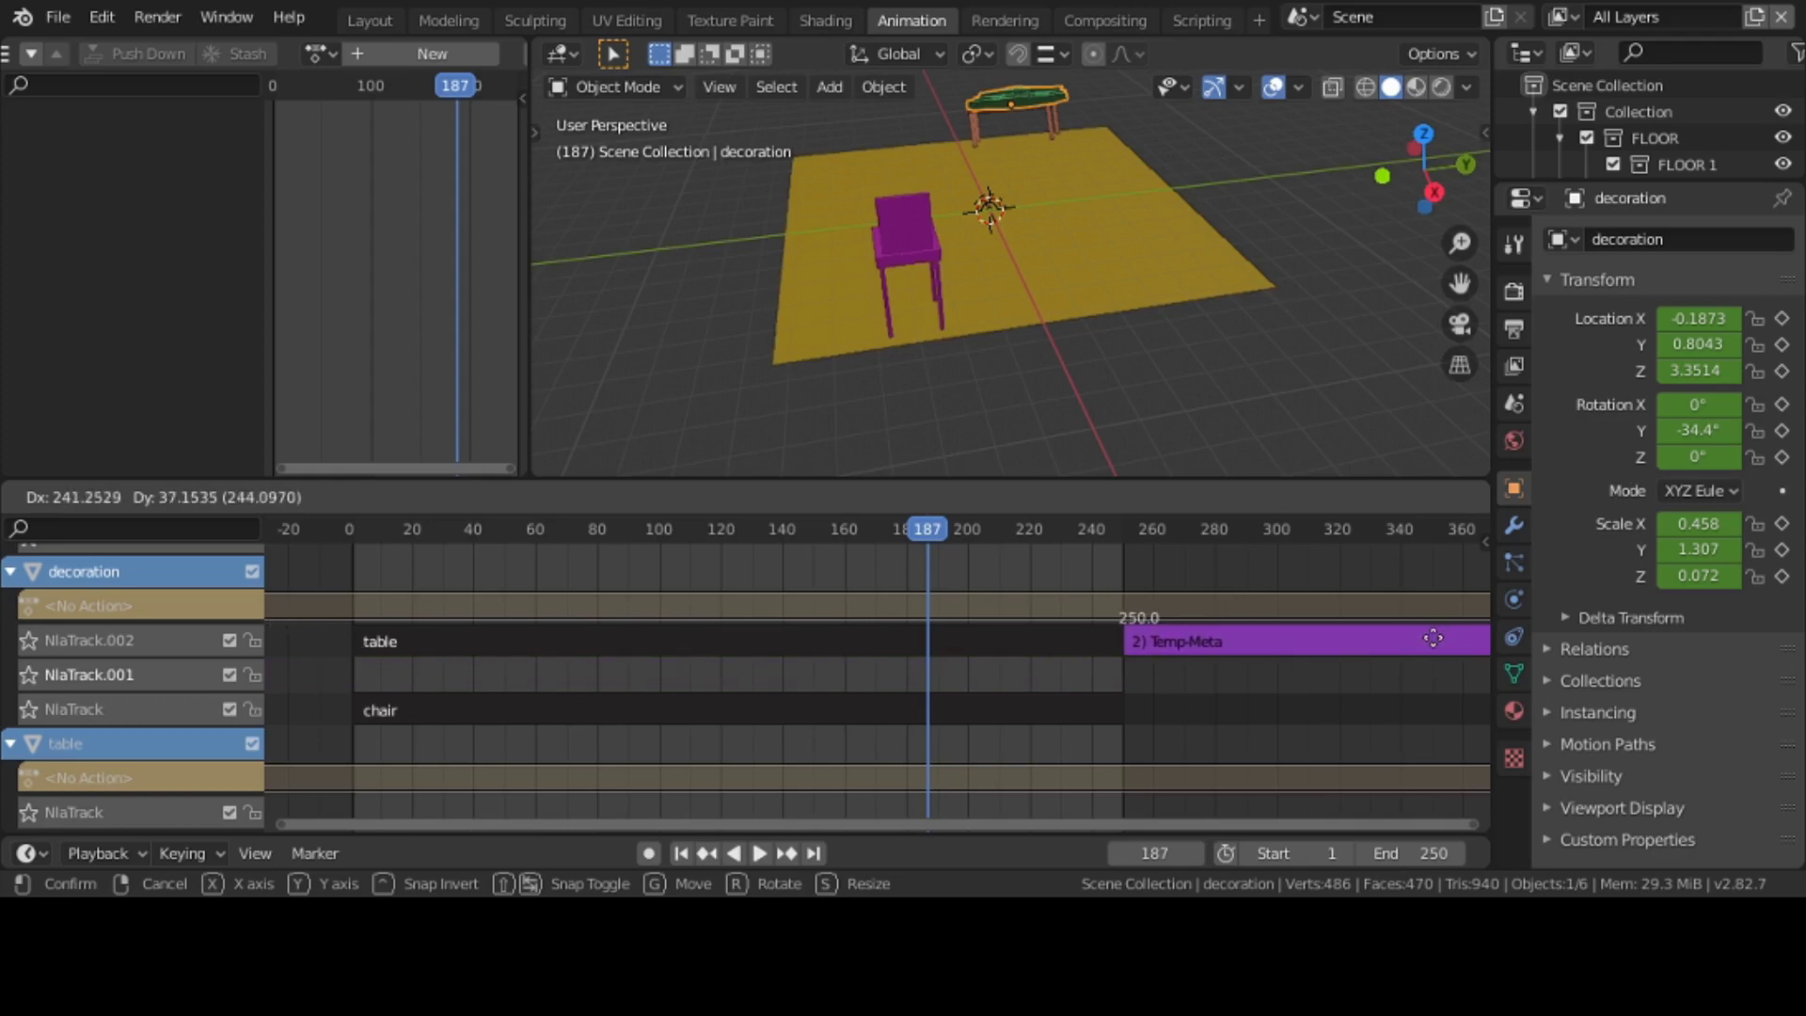
left_click(1432, 636)
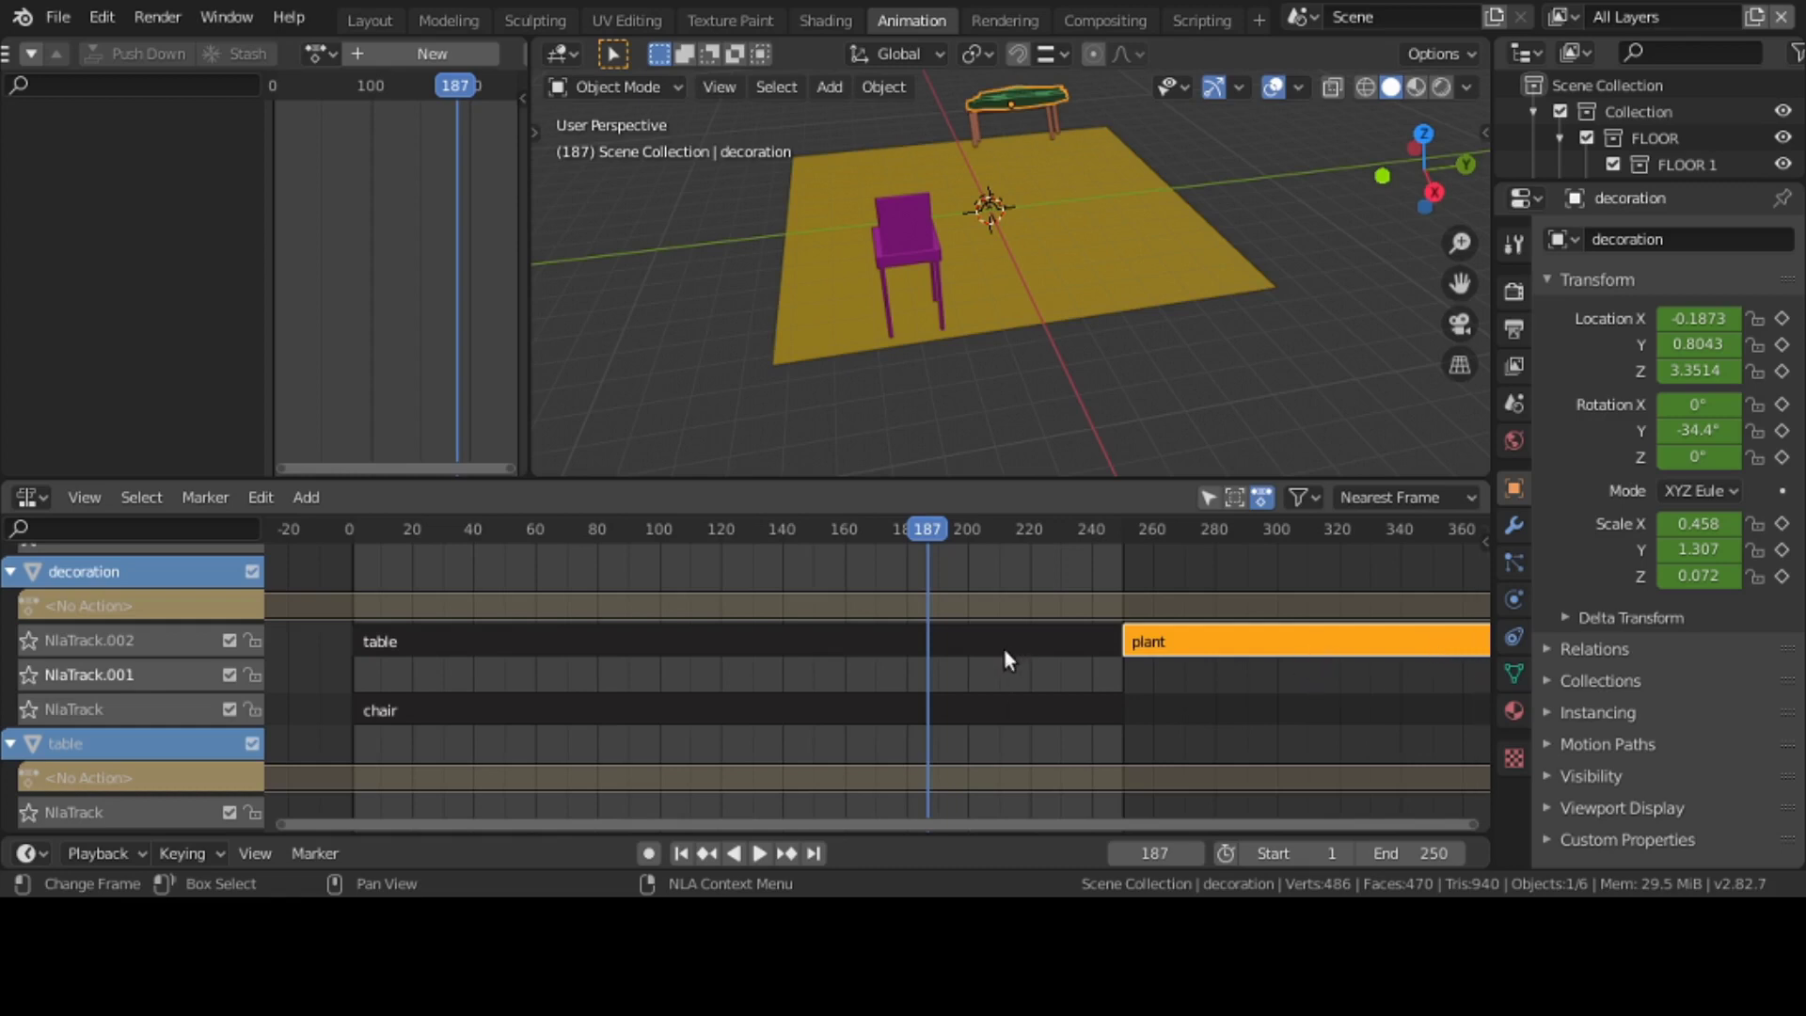
- Move the chair strip onto the same track so it starts at about frame 500, directly after the plant strip
scroll(977, 663, "down", 4)
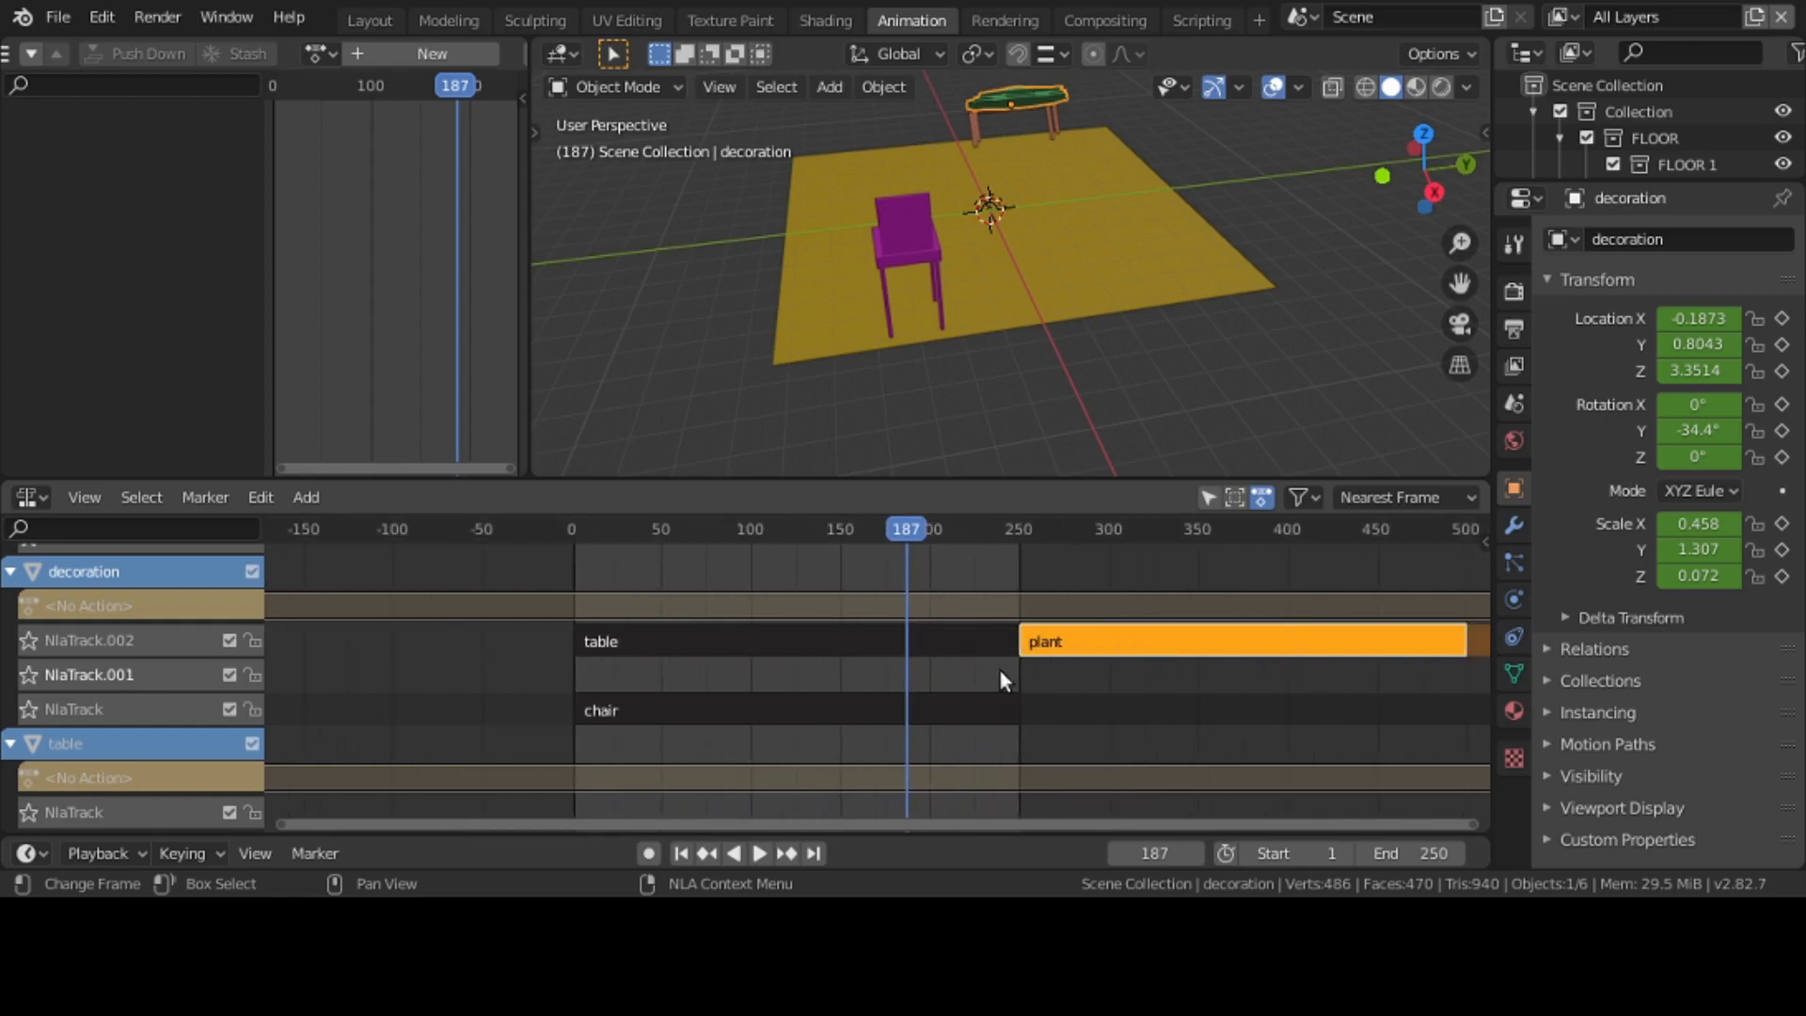
middle_click_drag(1003, 670, 811, 653)
left_click(576, 693)
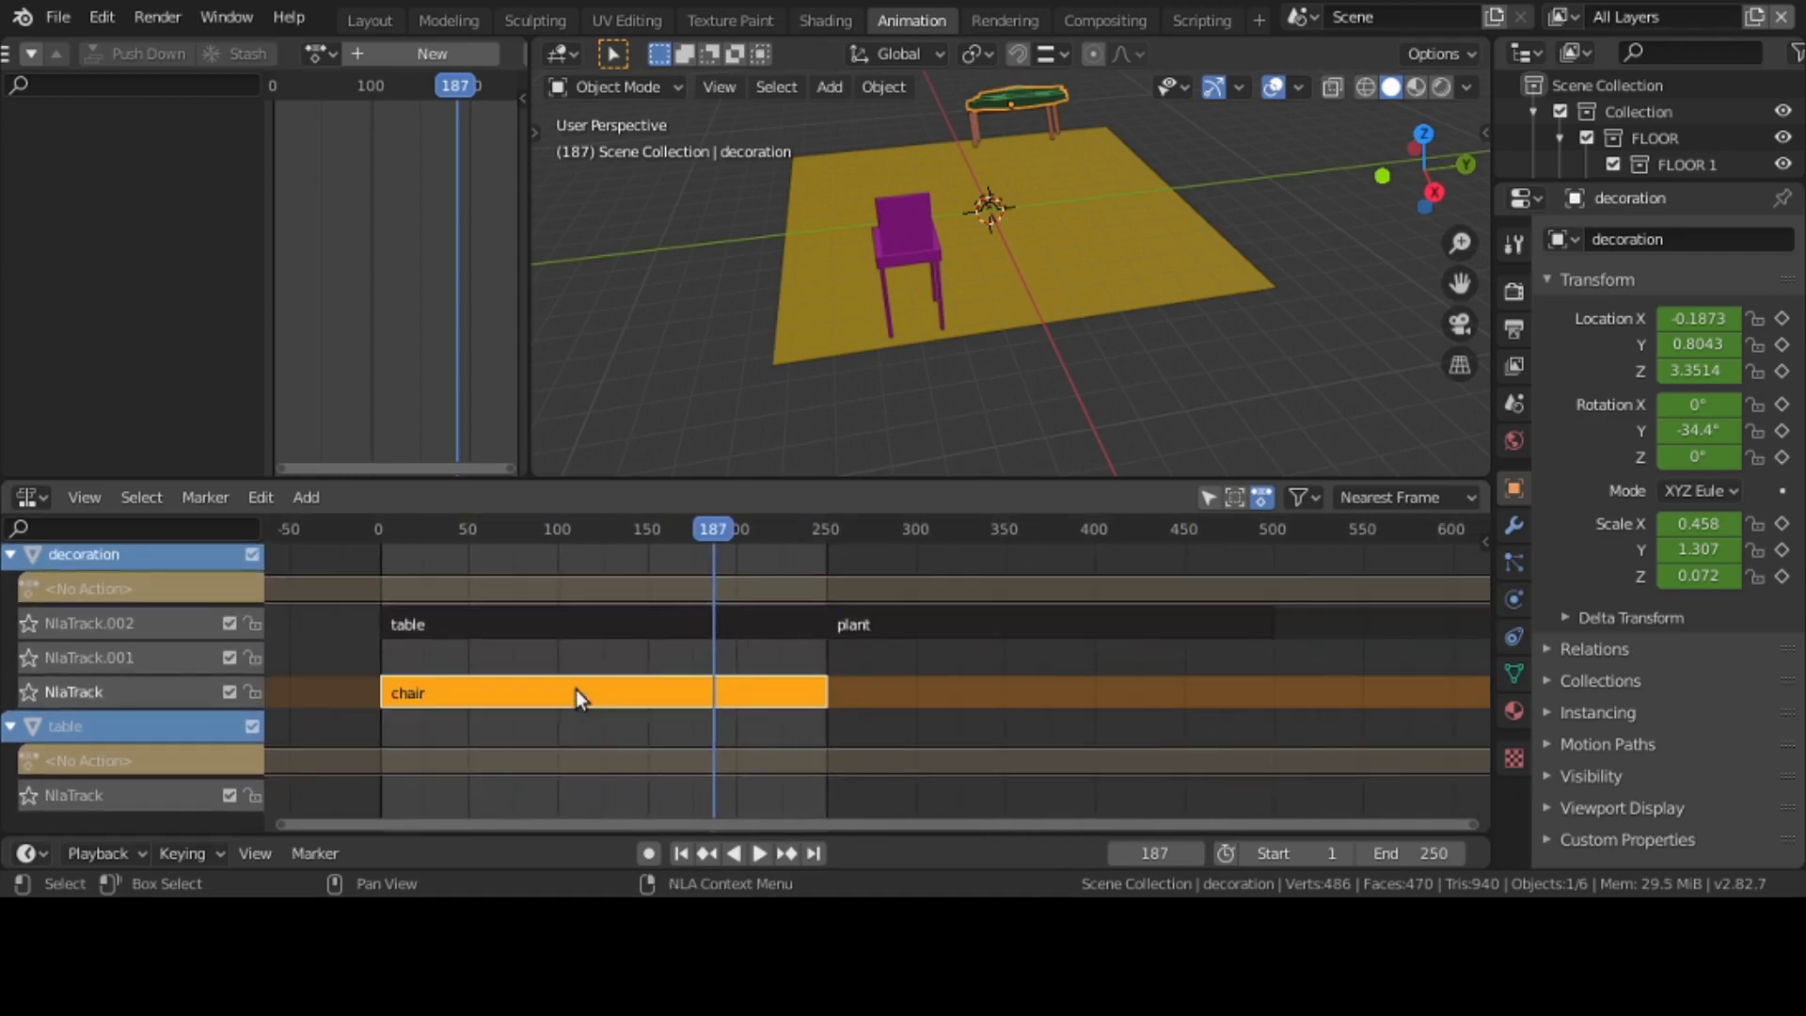
key("g")
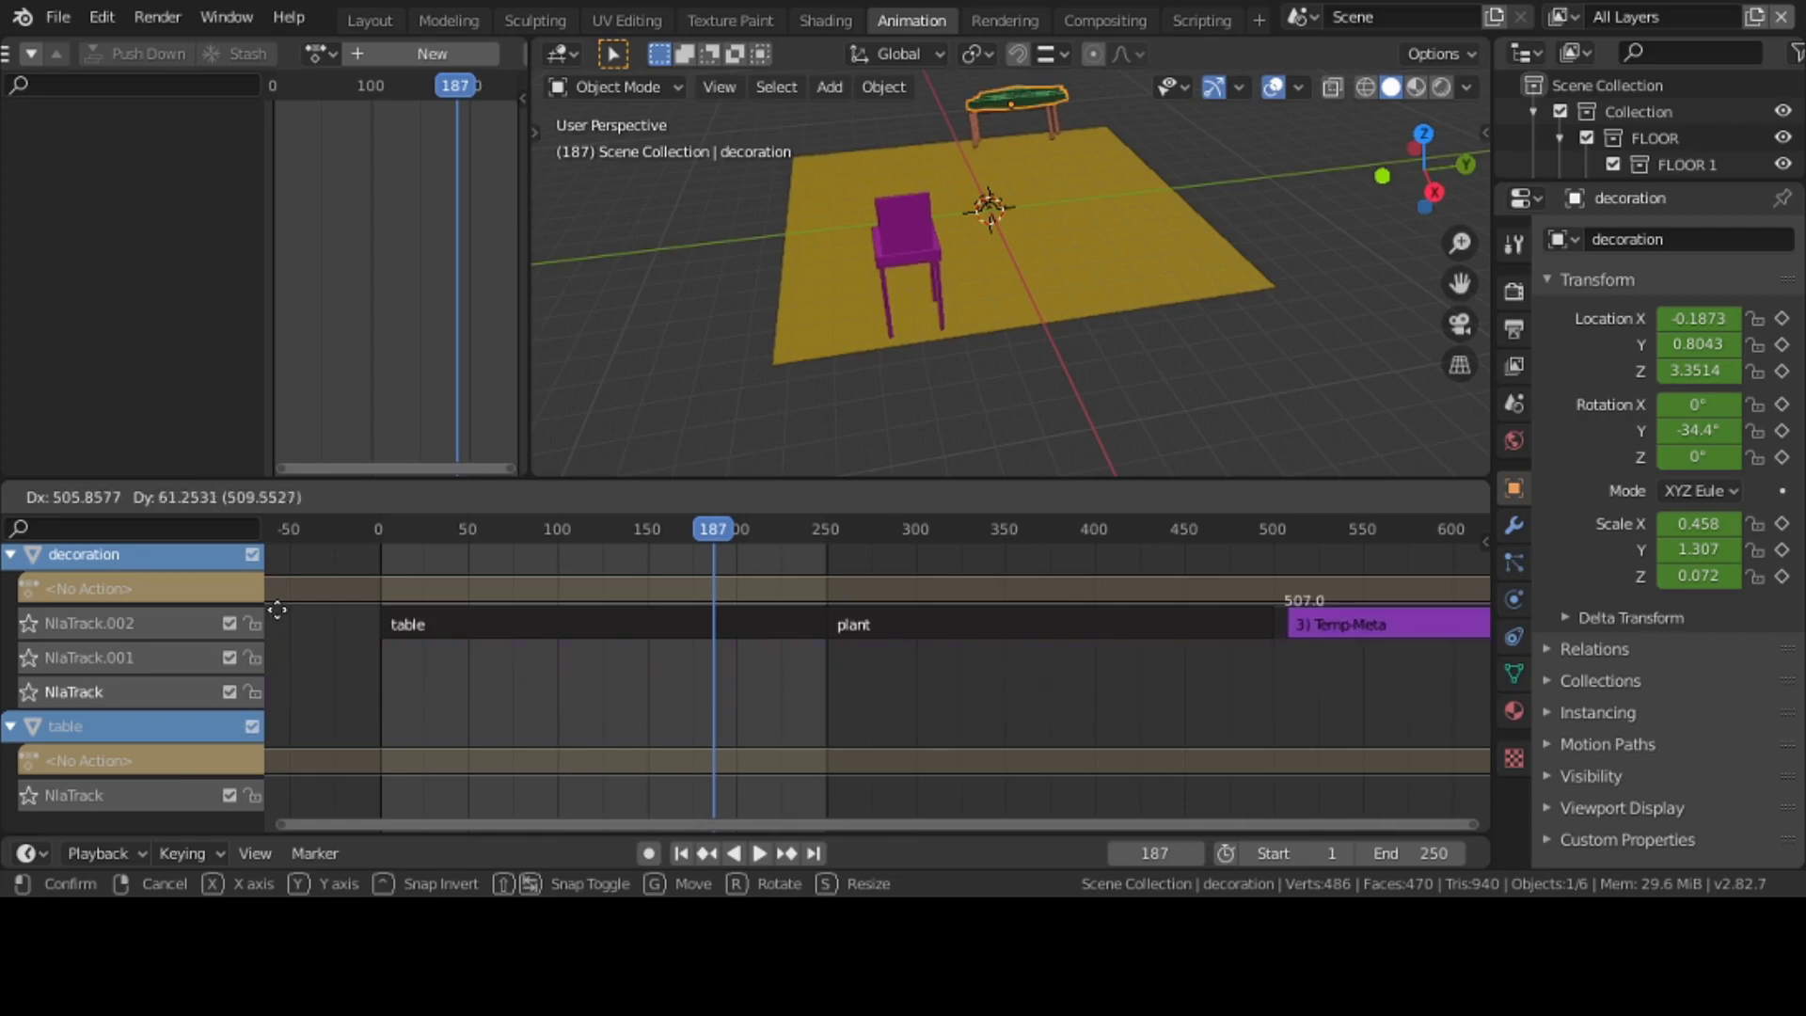
left_click(1443, 618)
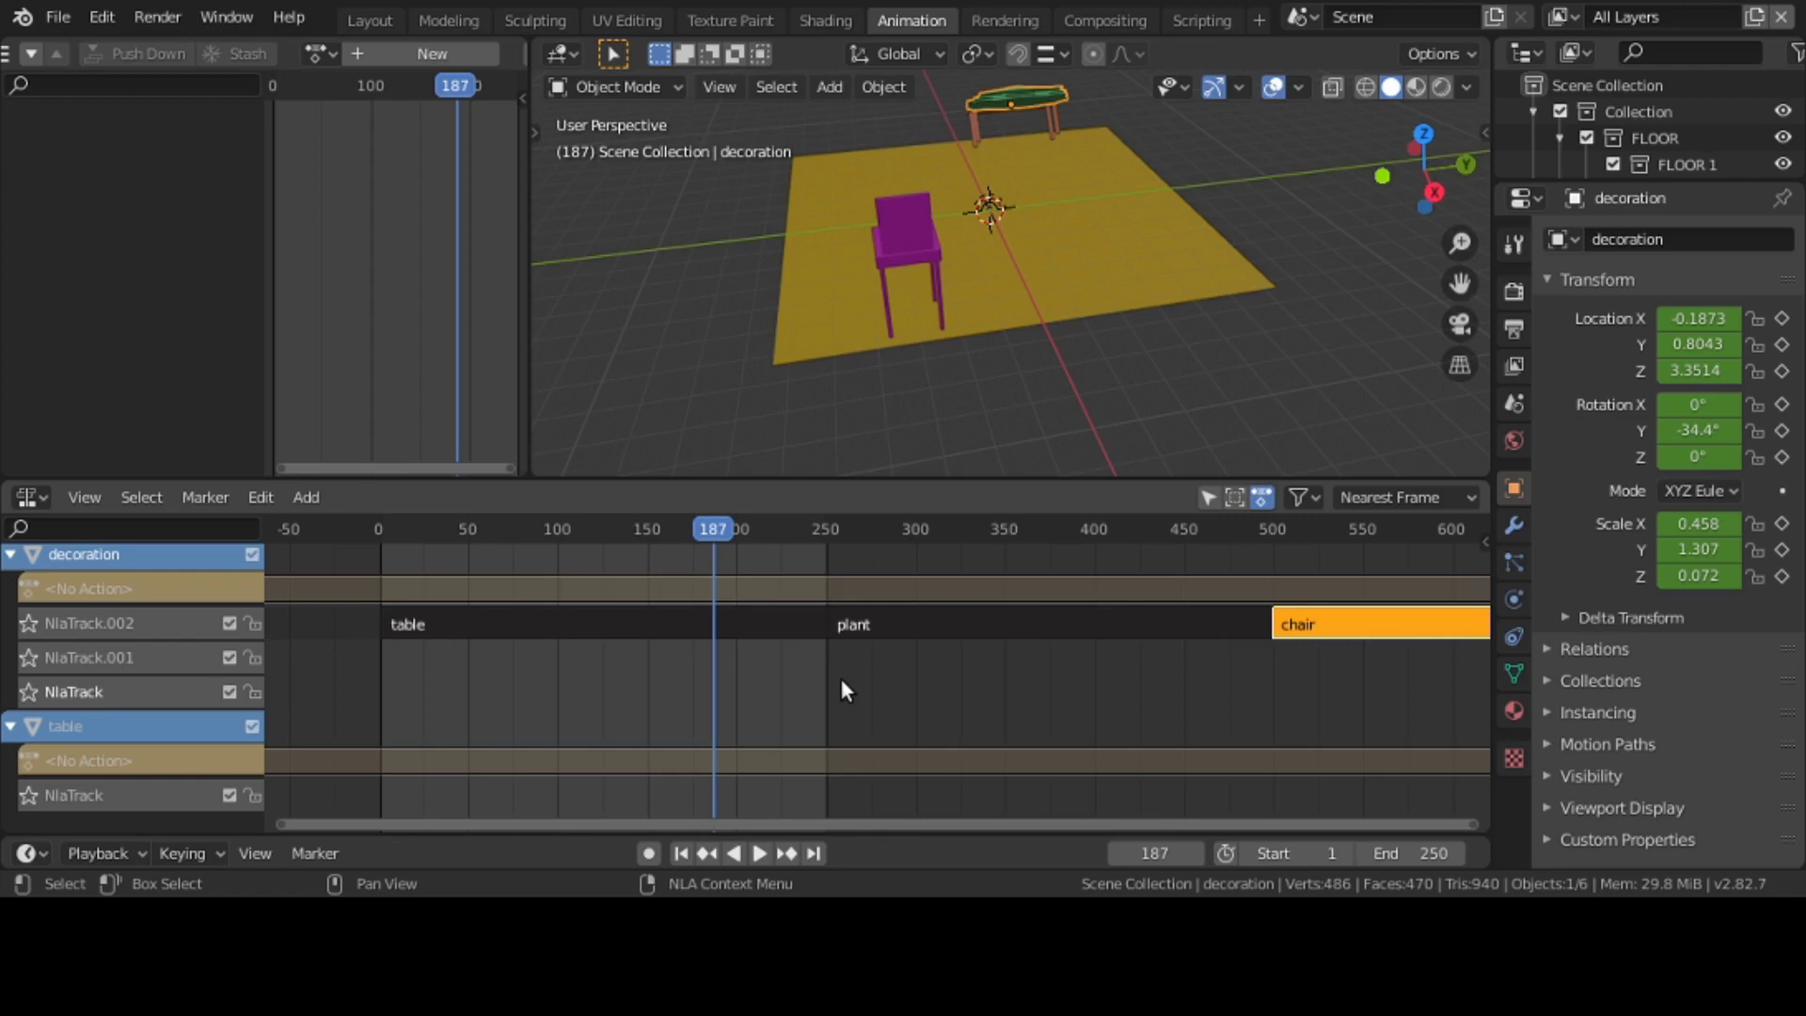
- Play the decoration's strip sequence from frame 1, pausing to check the motion, and view the full row of strips
left_click(682, 853)
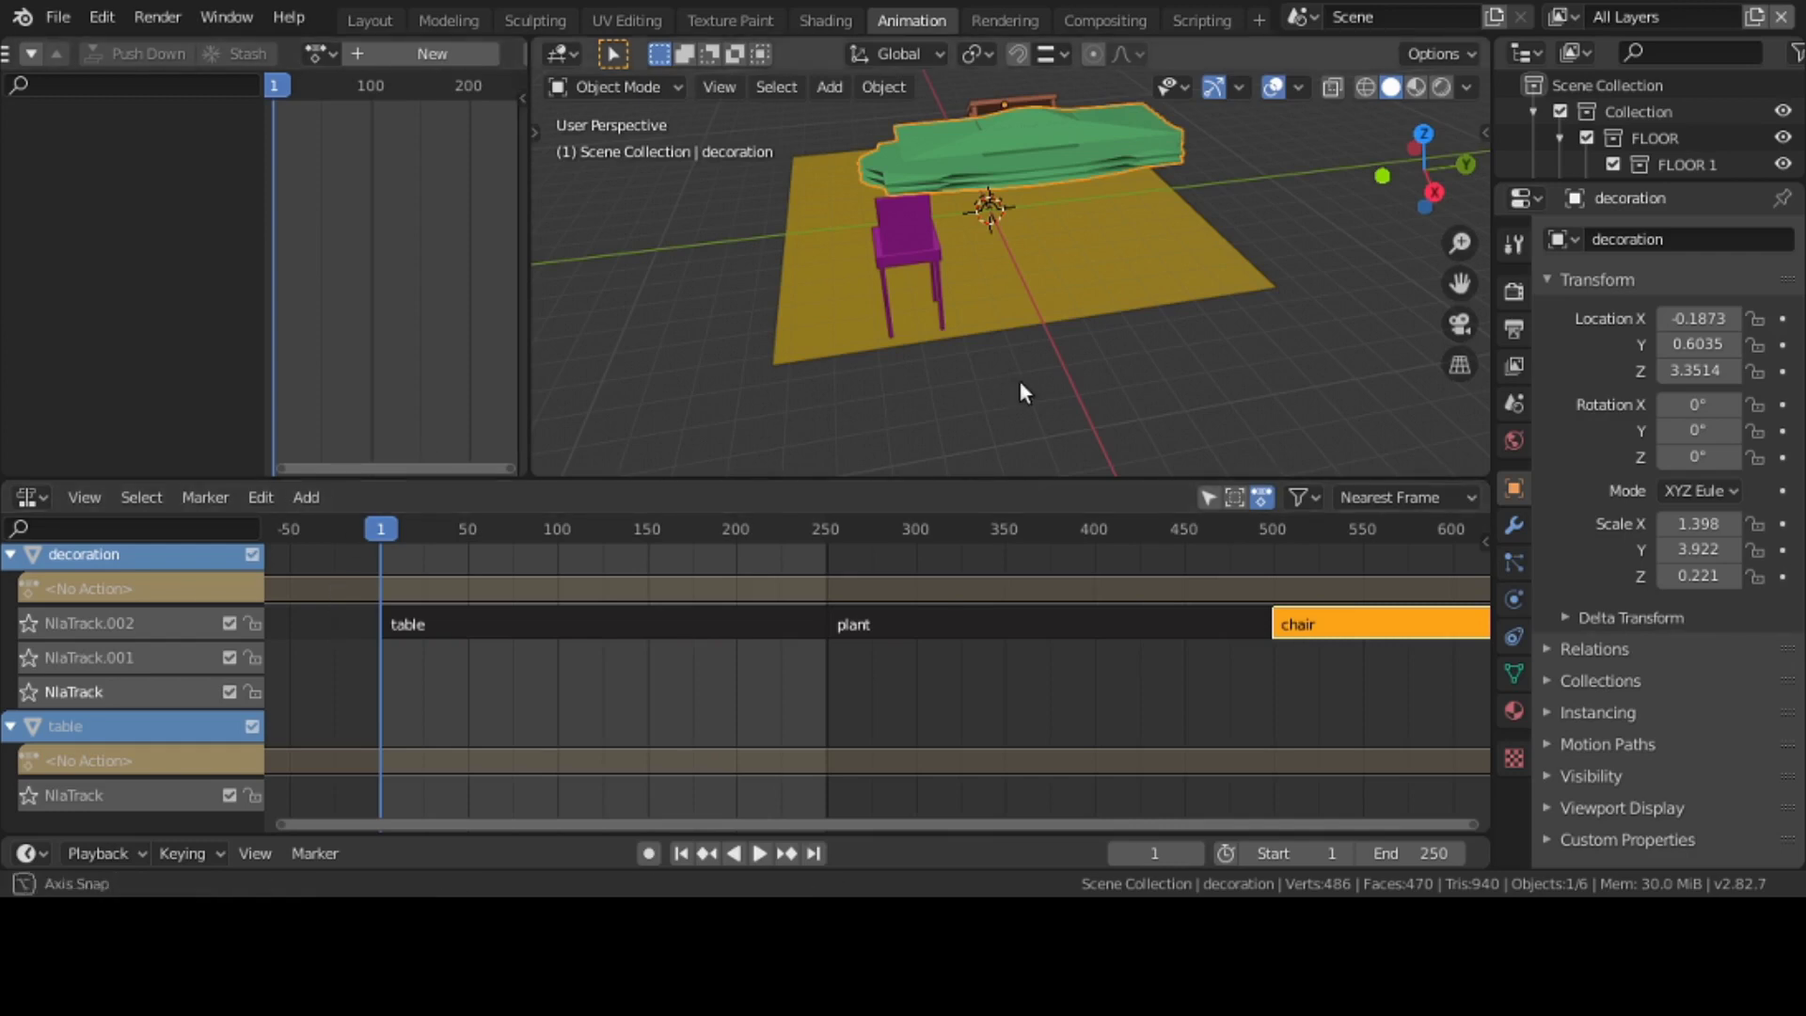
middle_click_drag(1020, 382, 1051, 402)
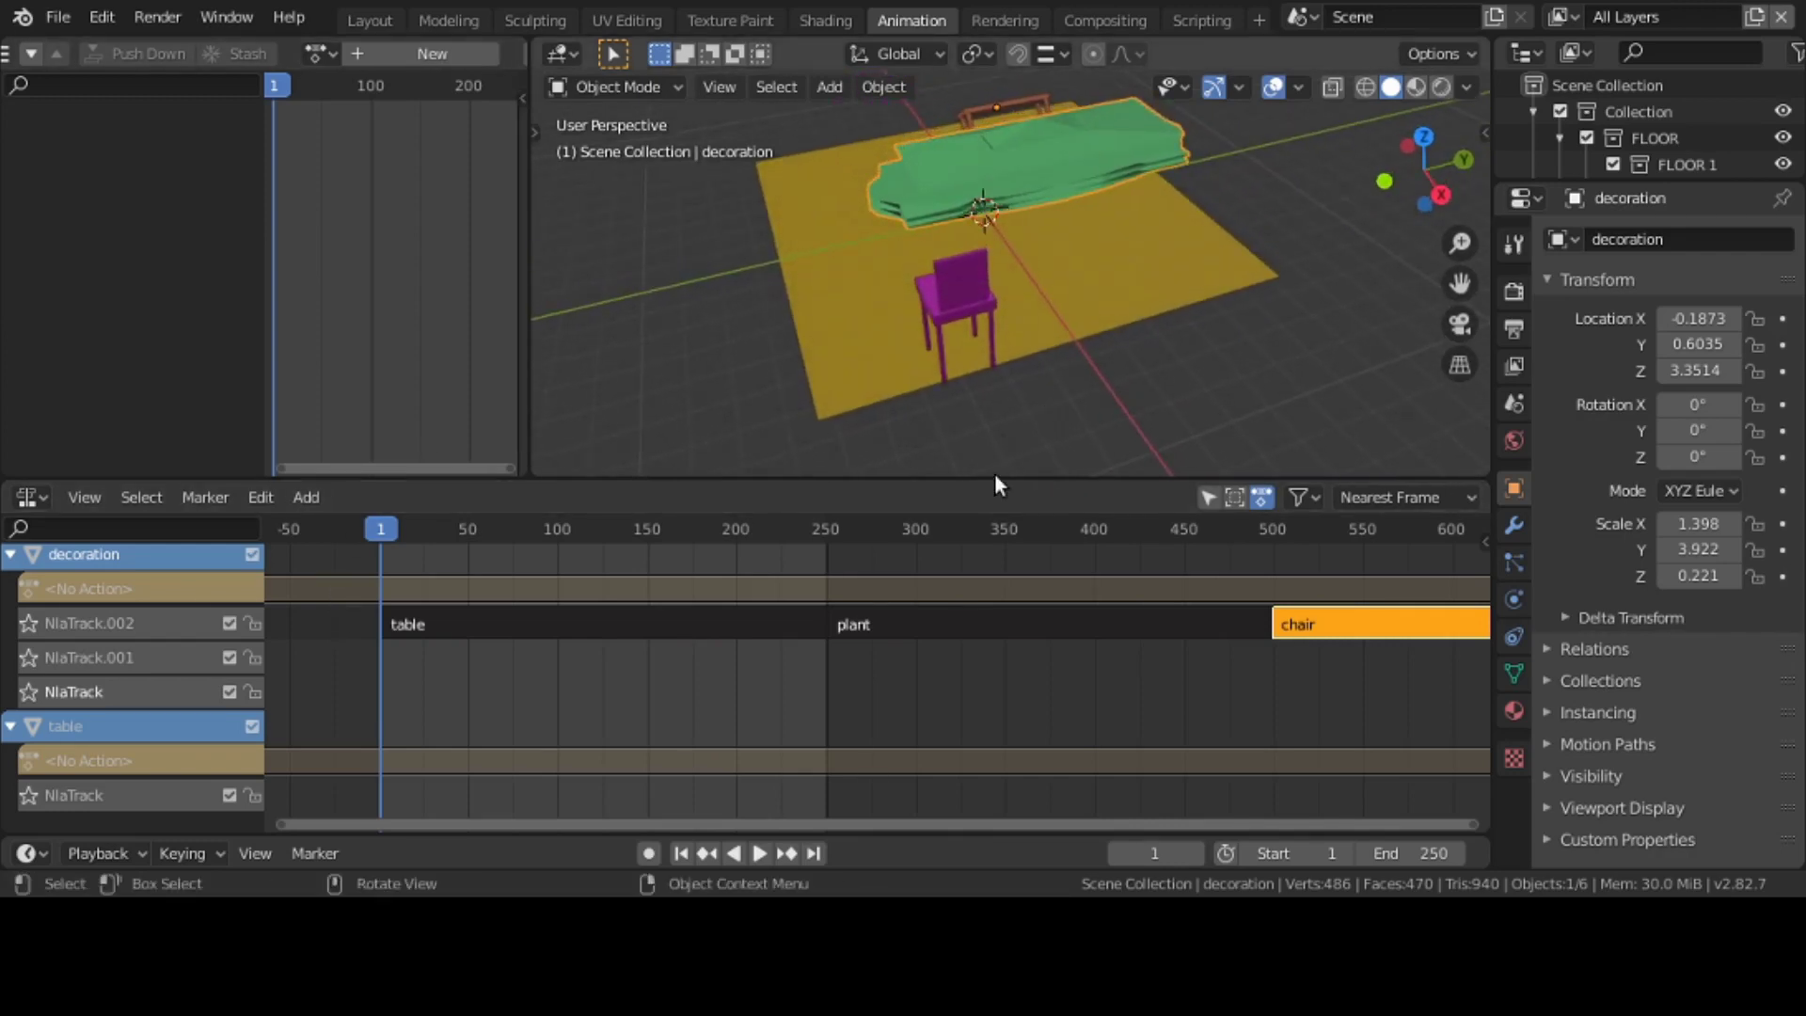
left_click(758, 853)
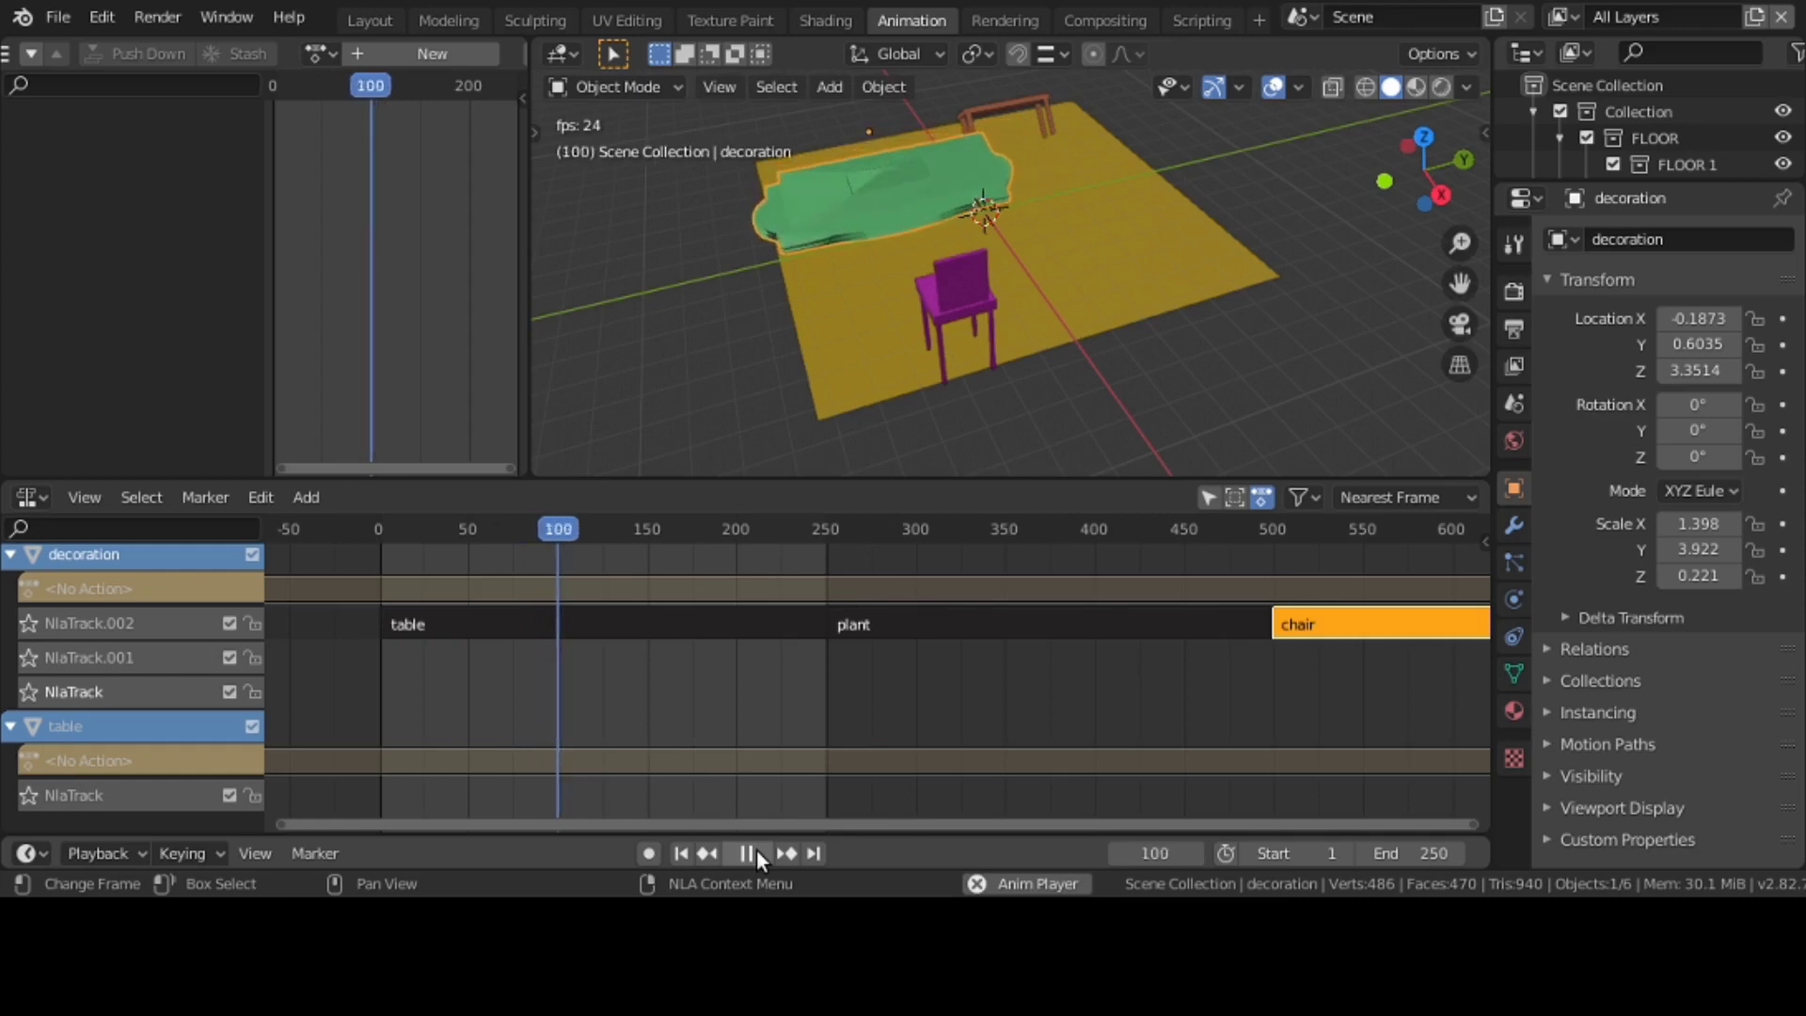
left_click(757, 851)
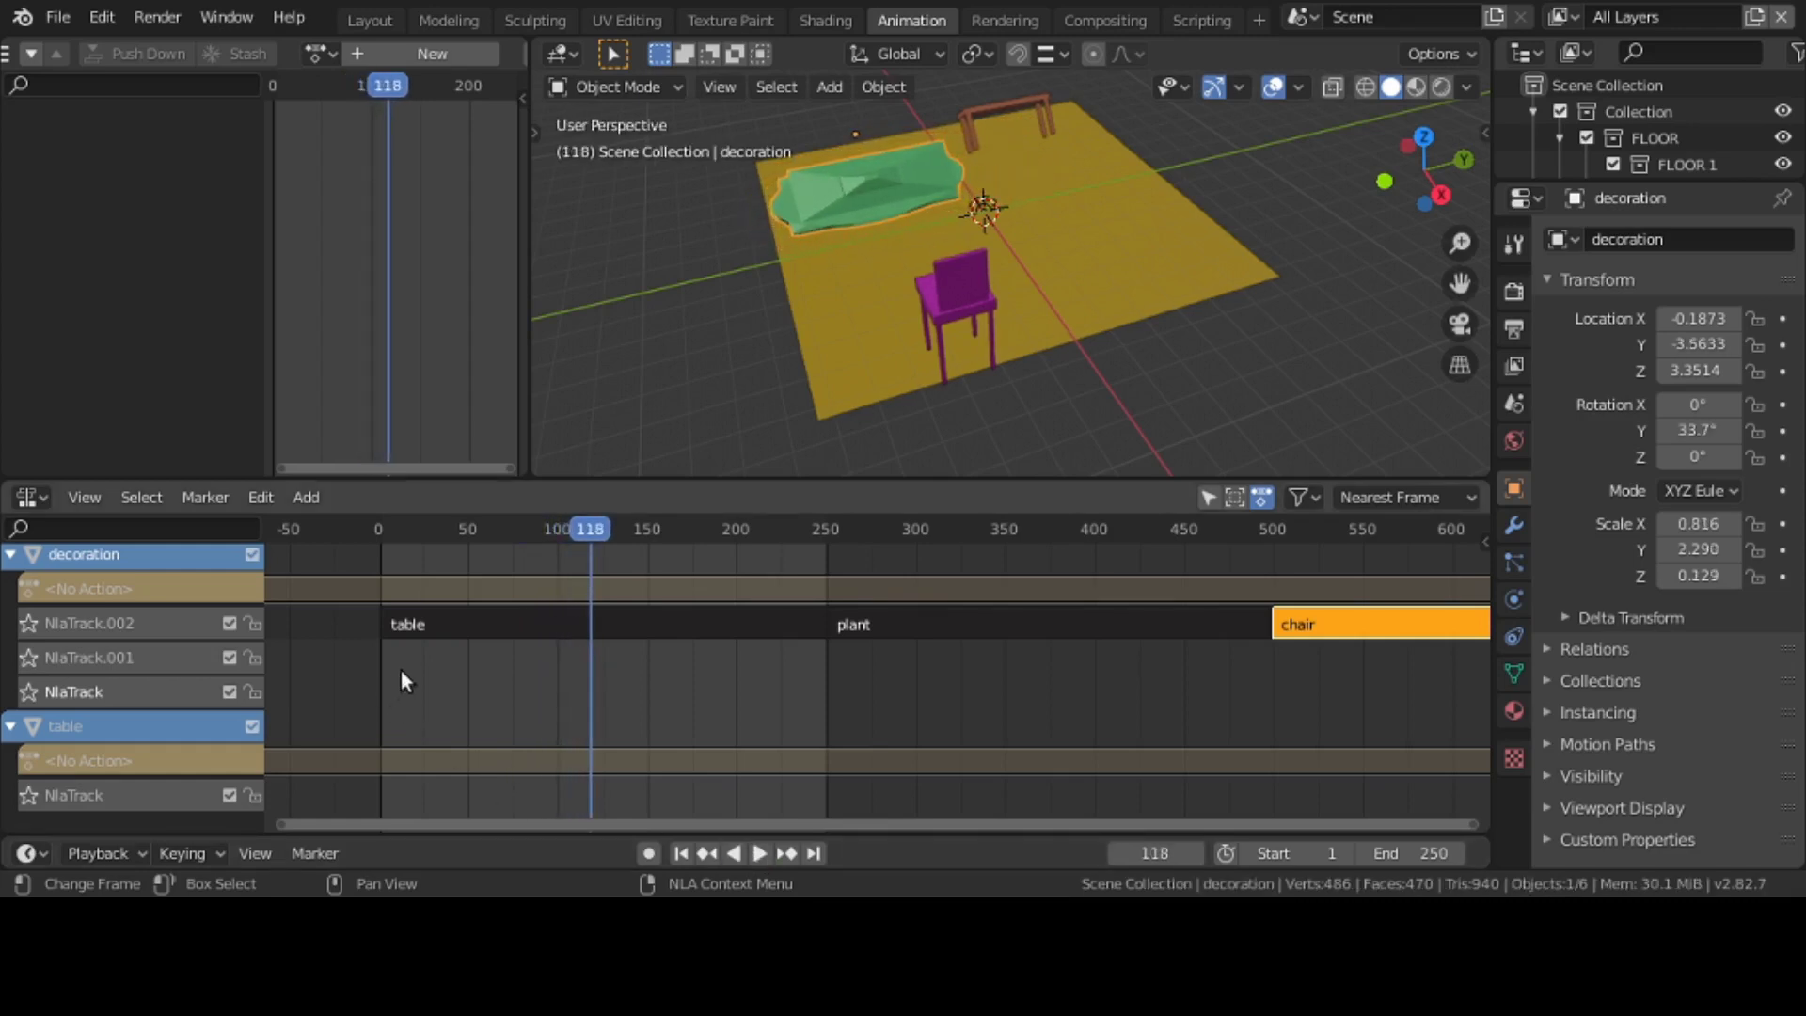
middle_click_drag(401, 670, 410, 721)
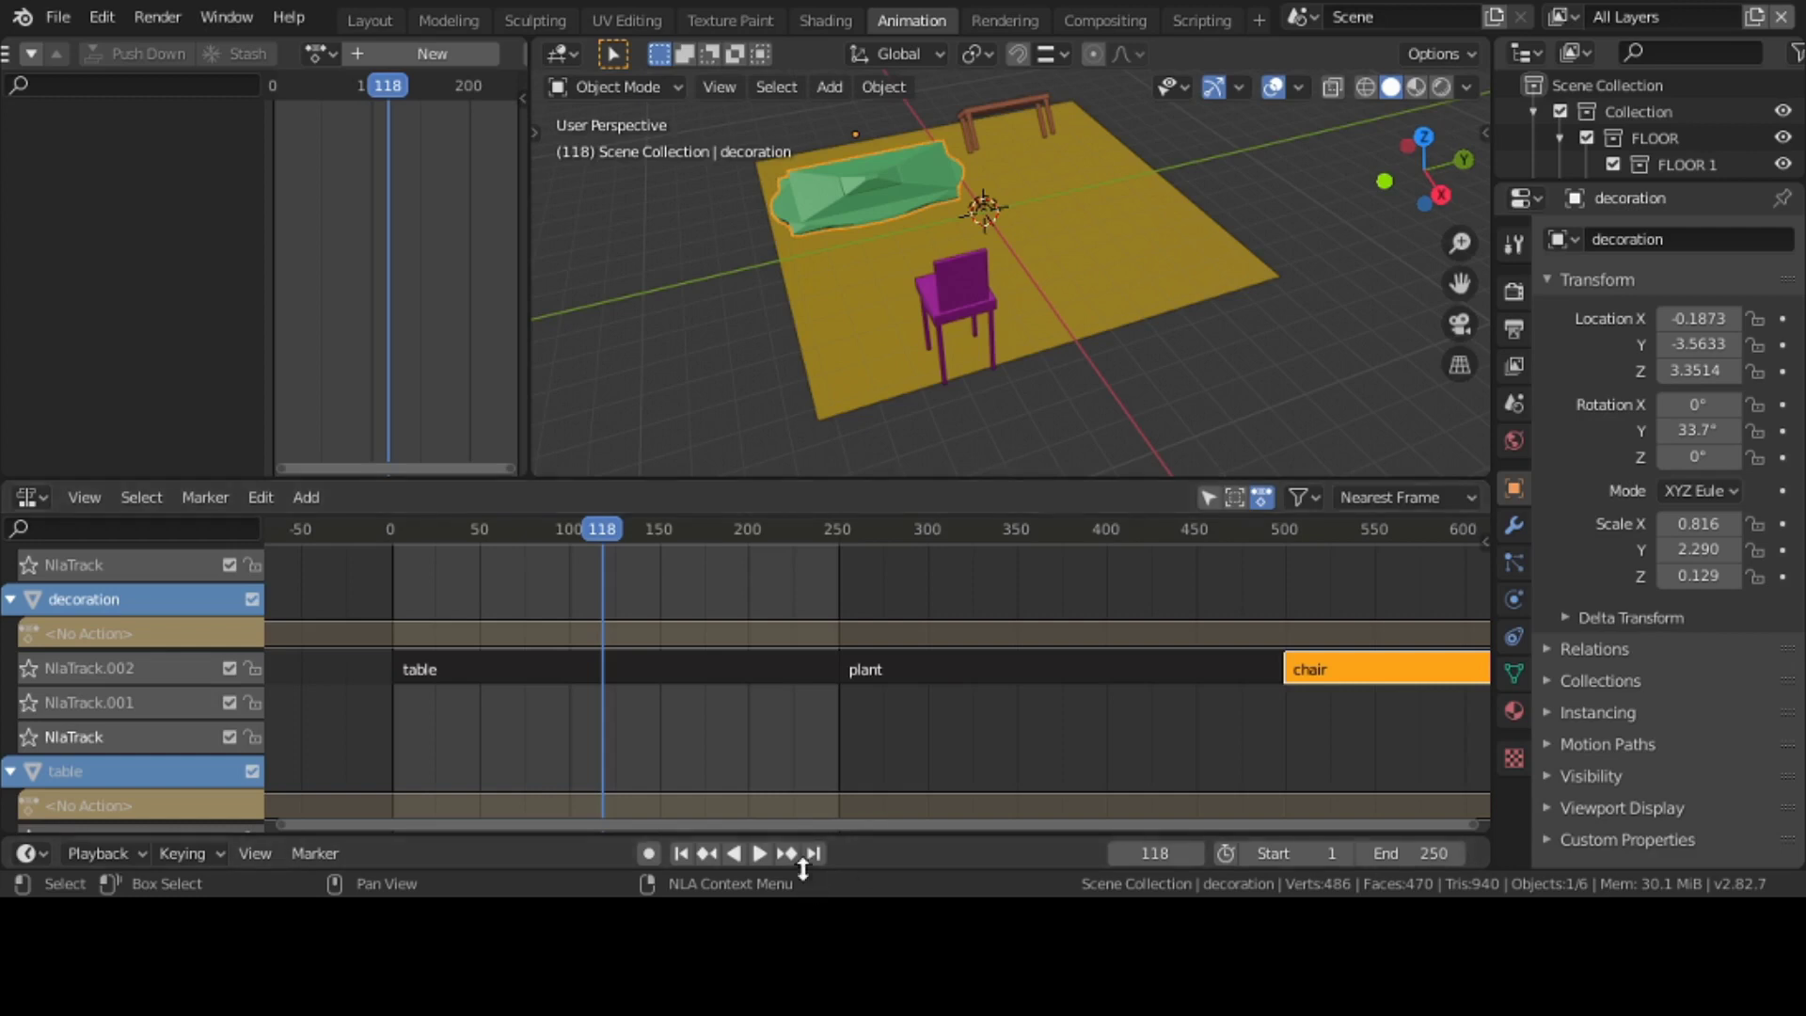
left_click(755, 852)
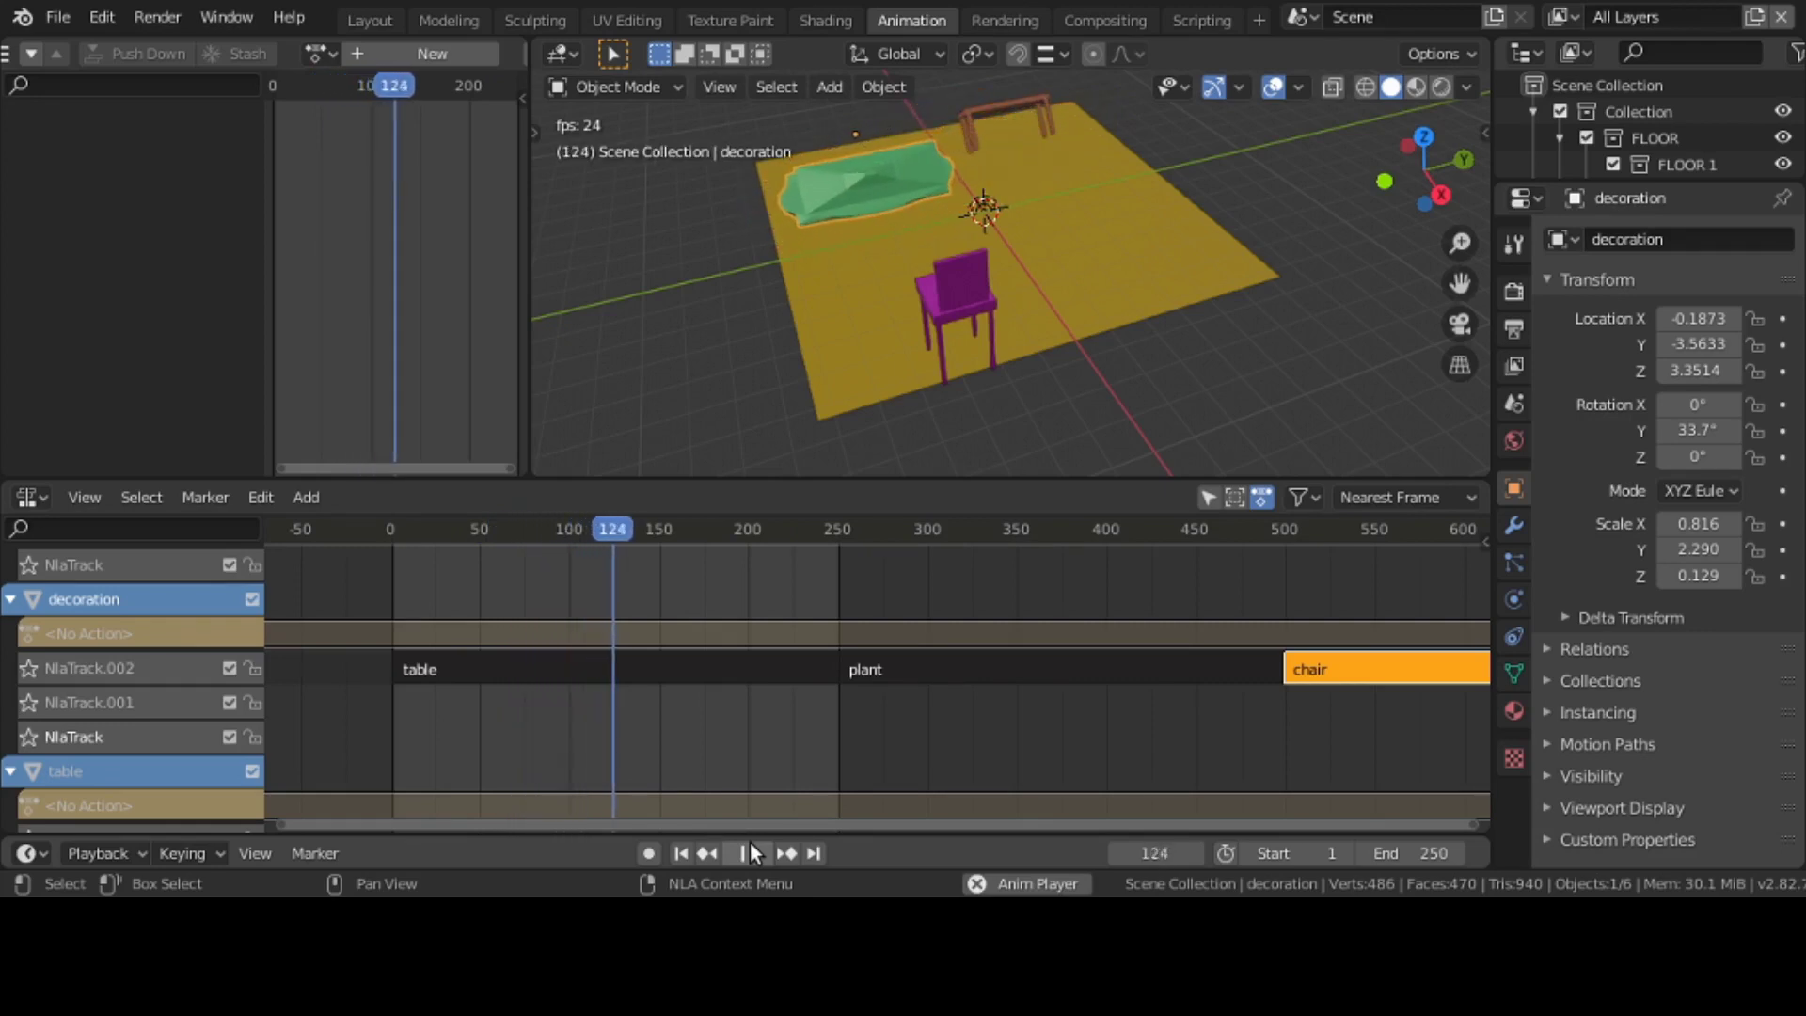
left_click(754, 854)
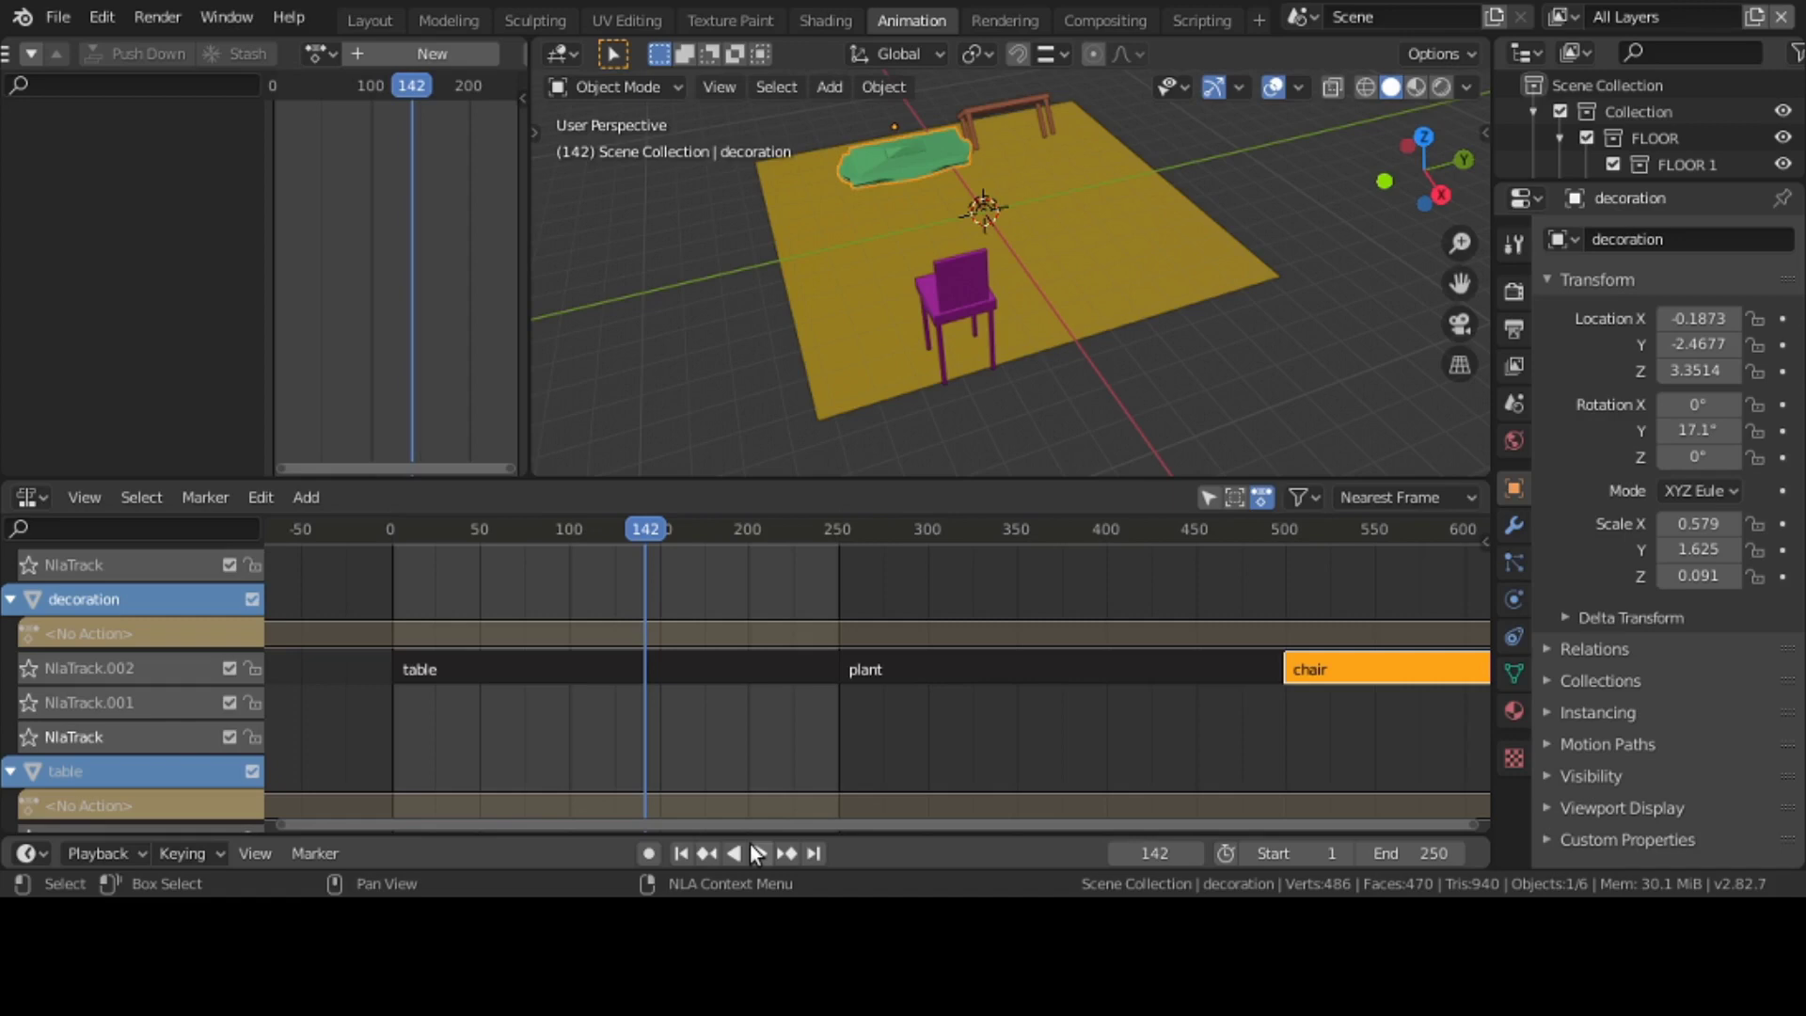
scroll(903, 620, "down", 3)
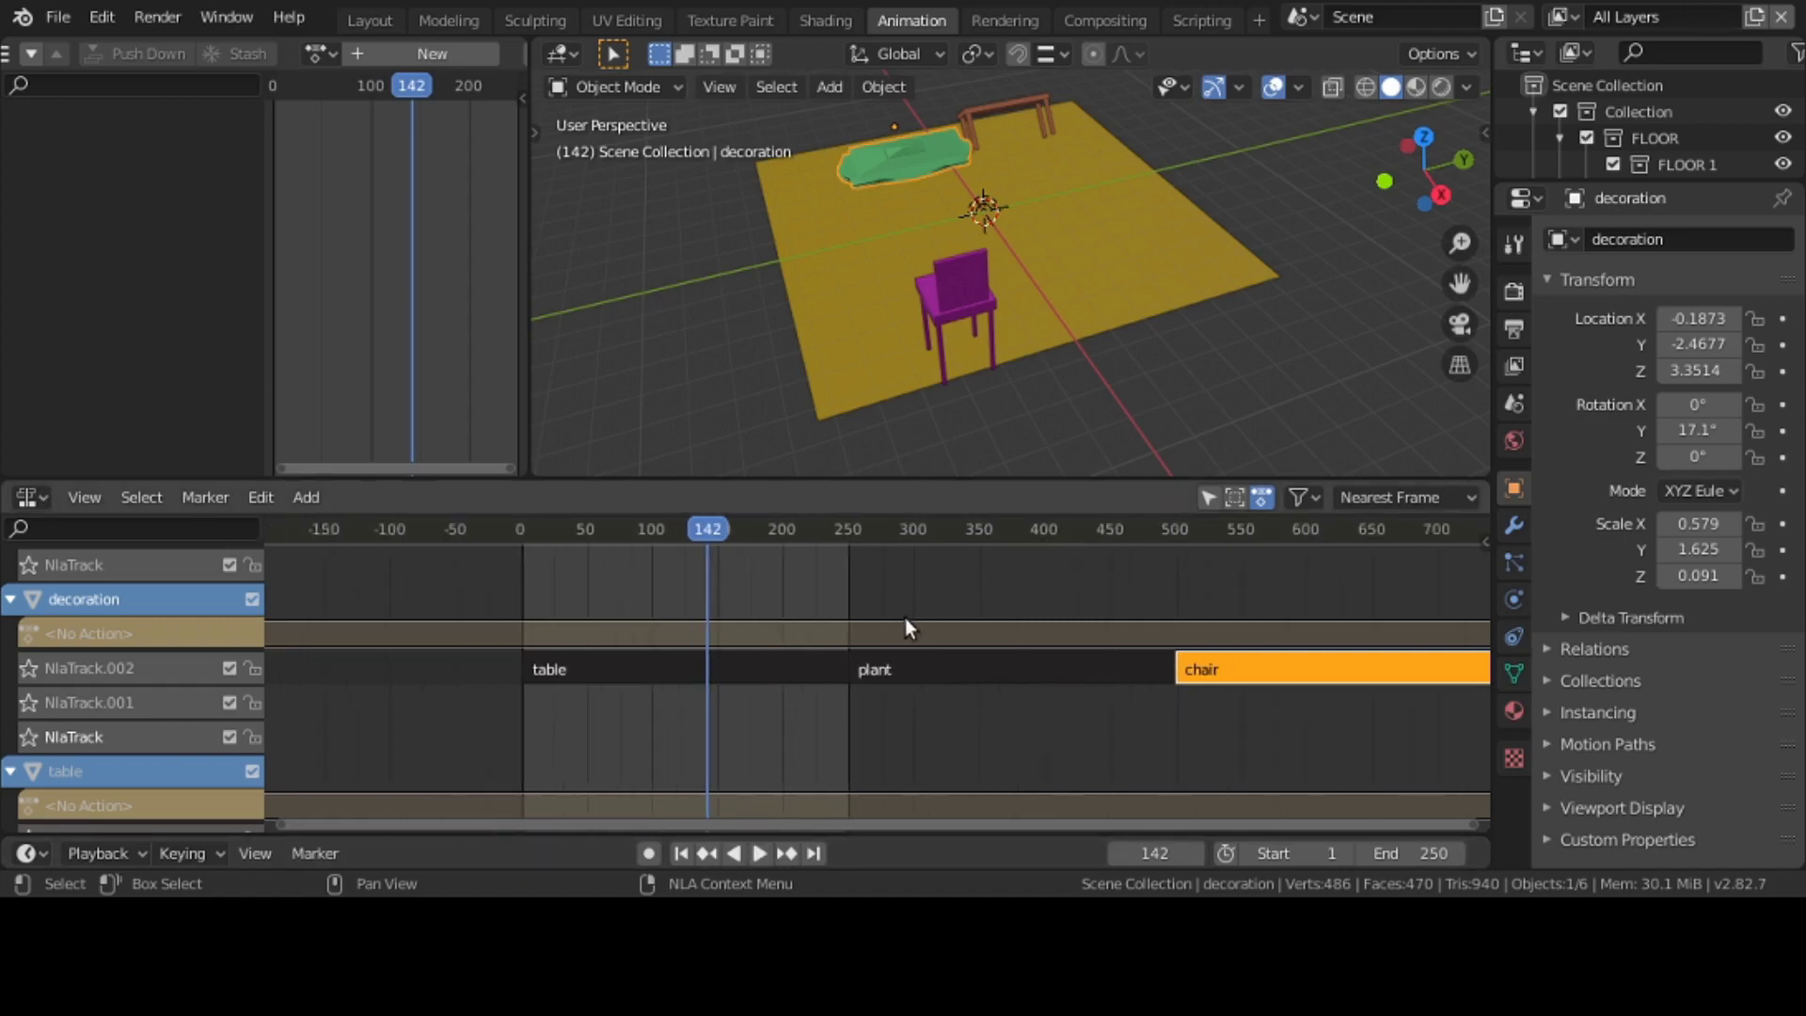
middle_click_drag(905, 621, 762, 598)
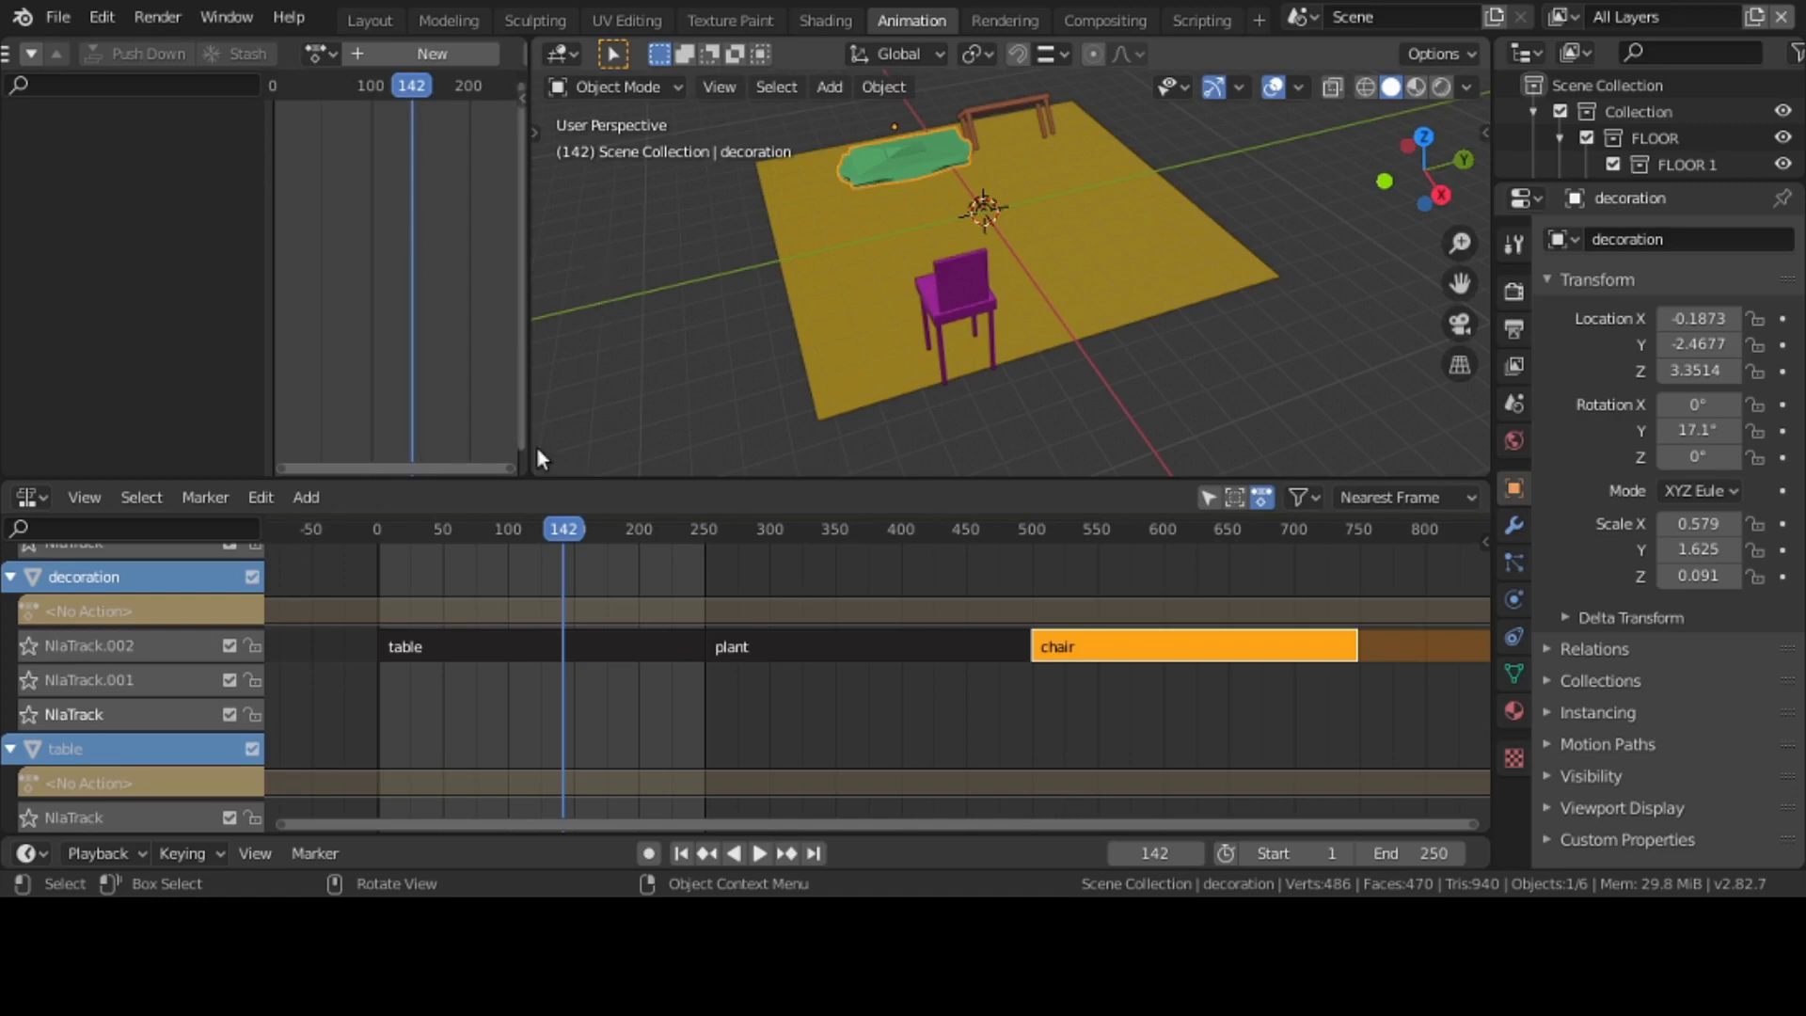
key("n")
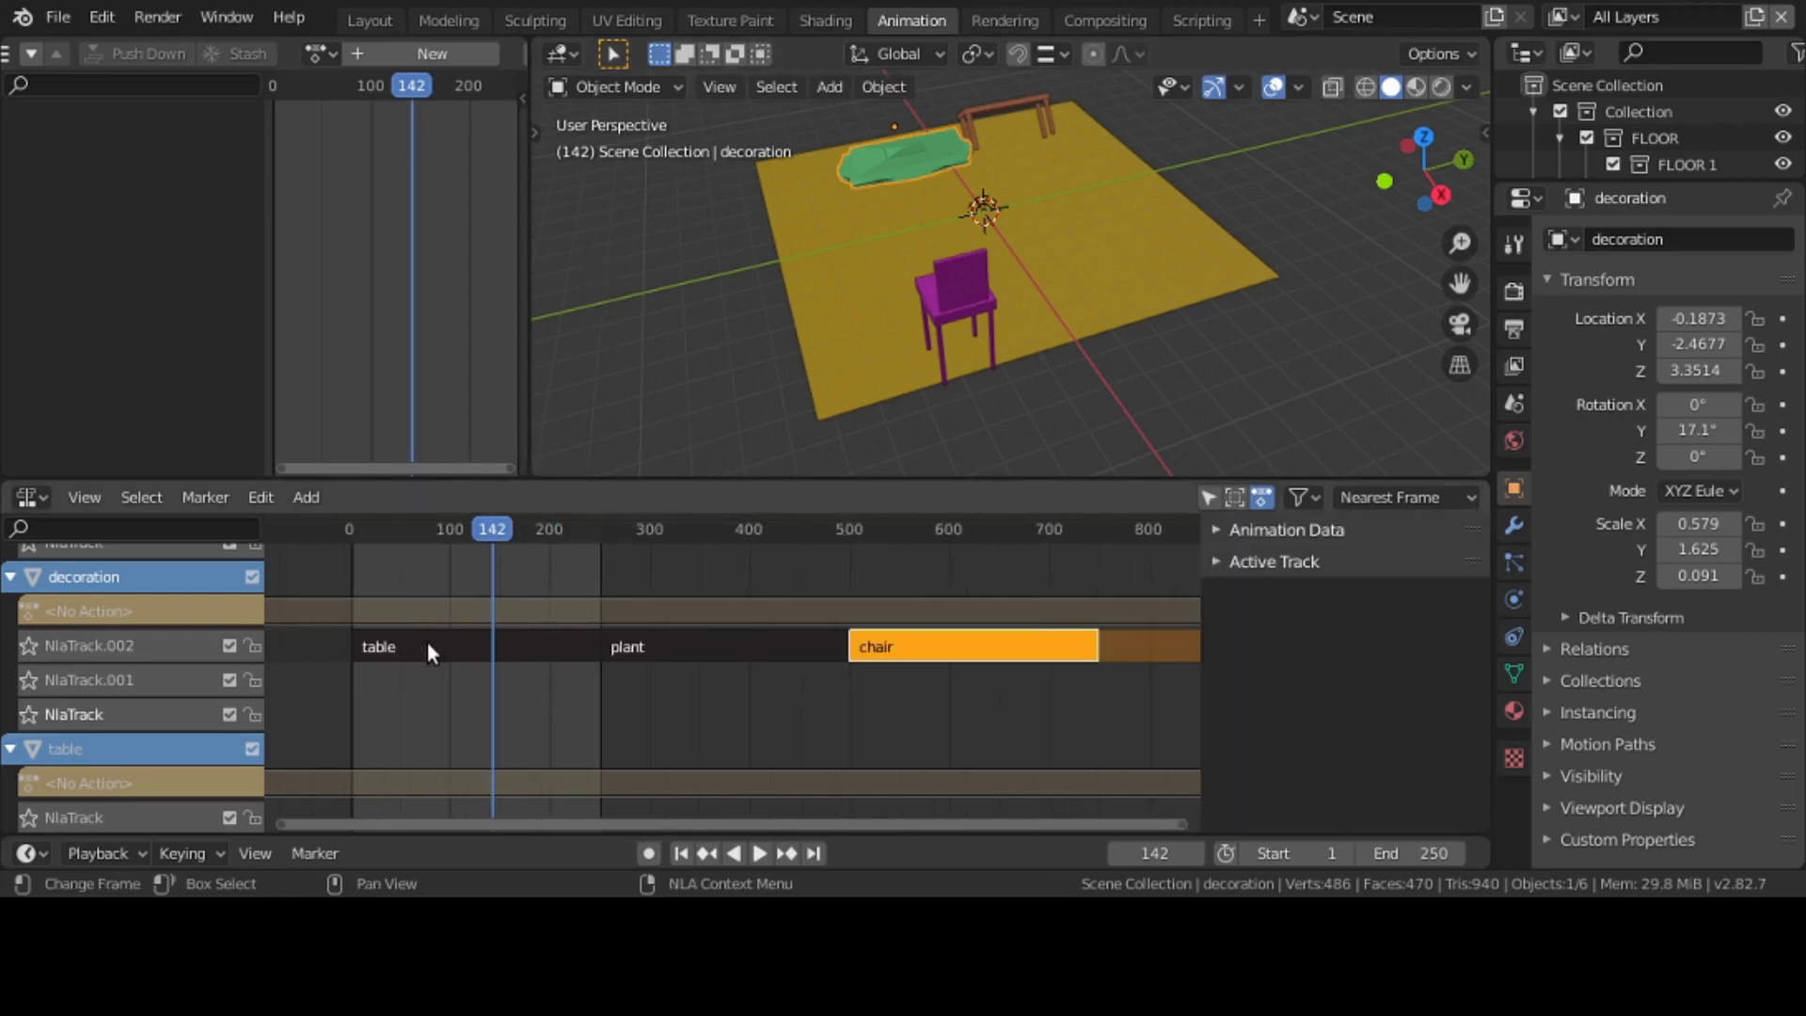
key("n")
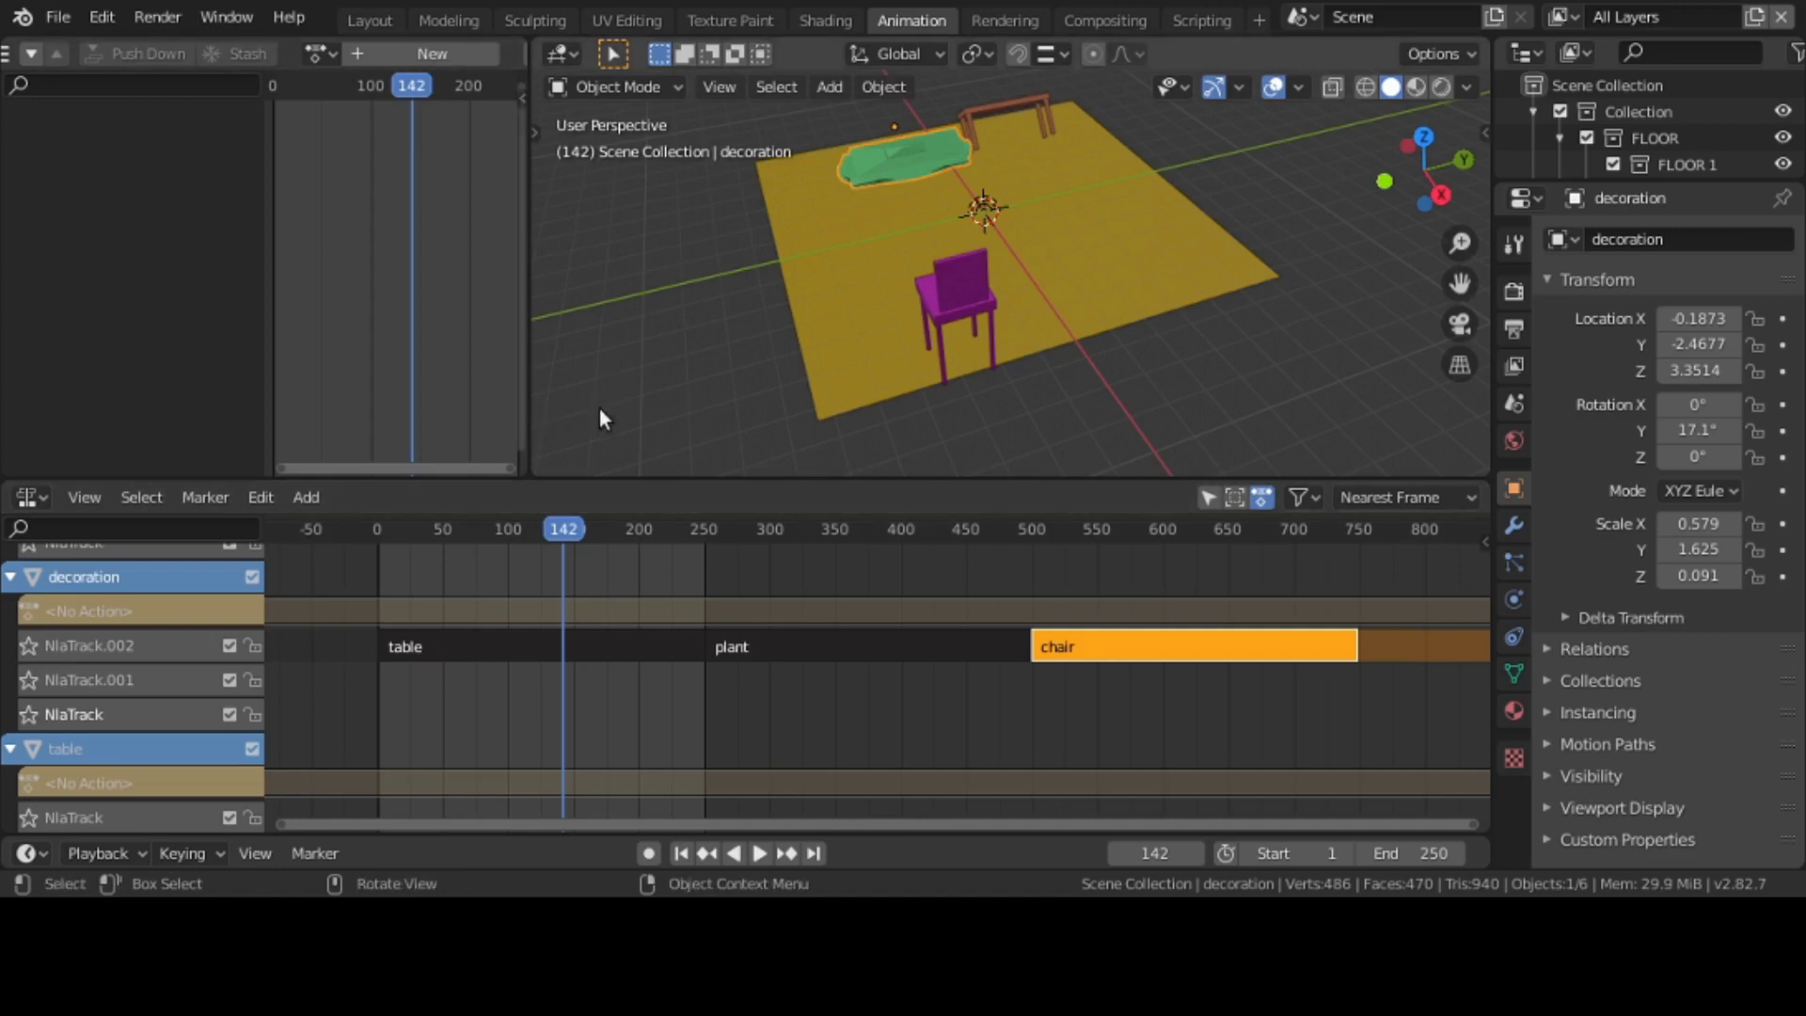
key("n")
key("n")
key("t")
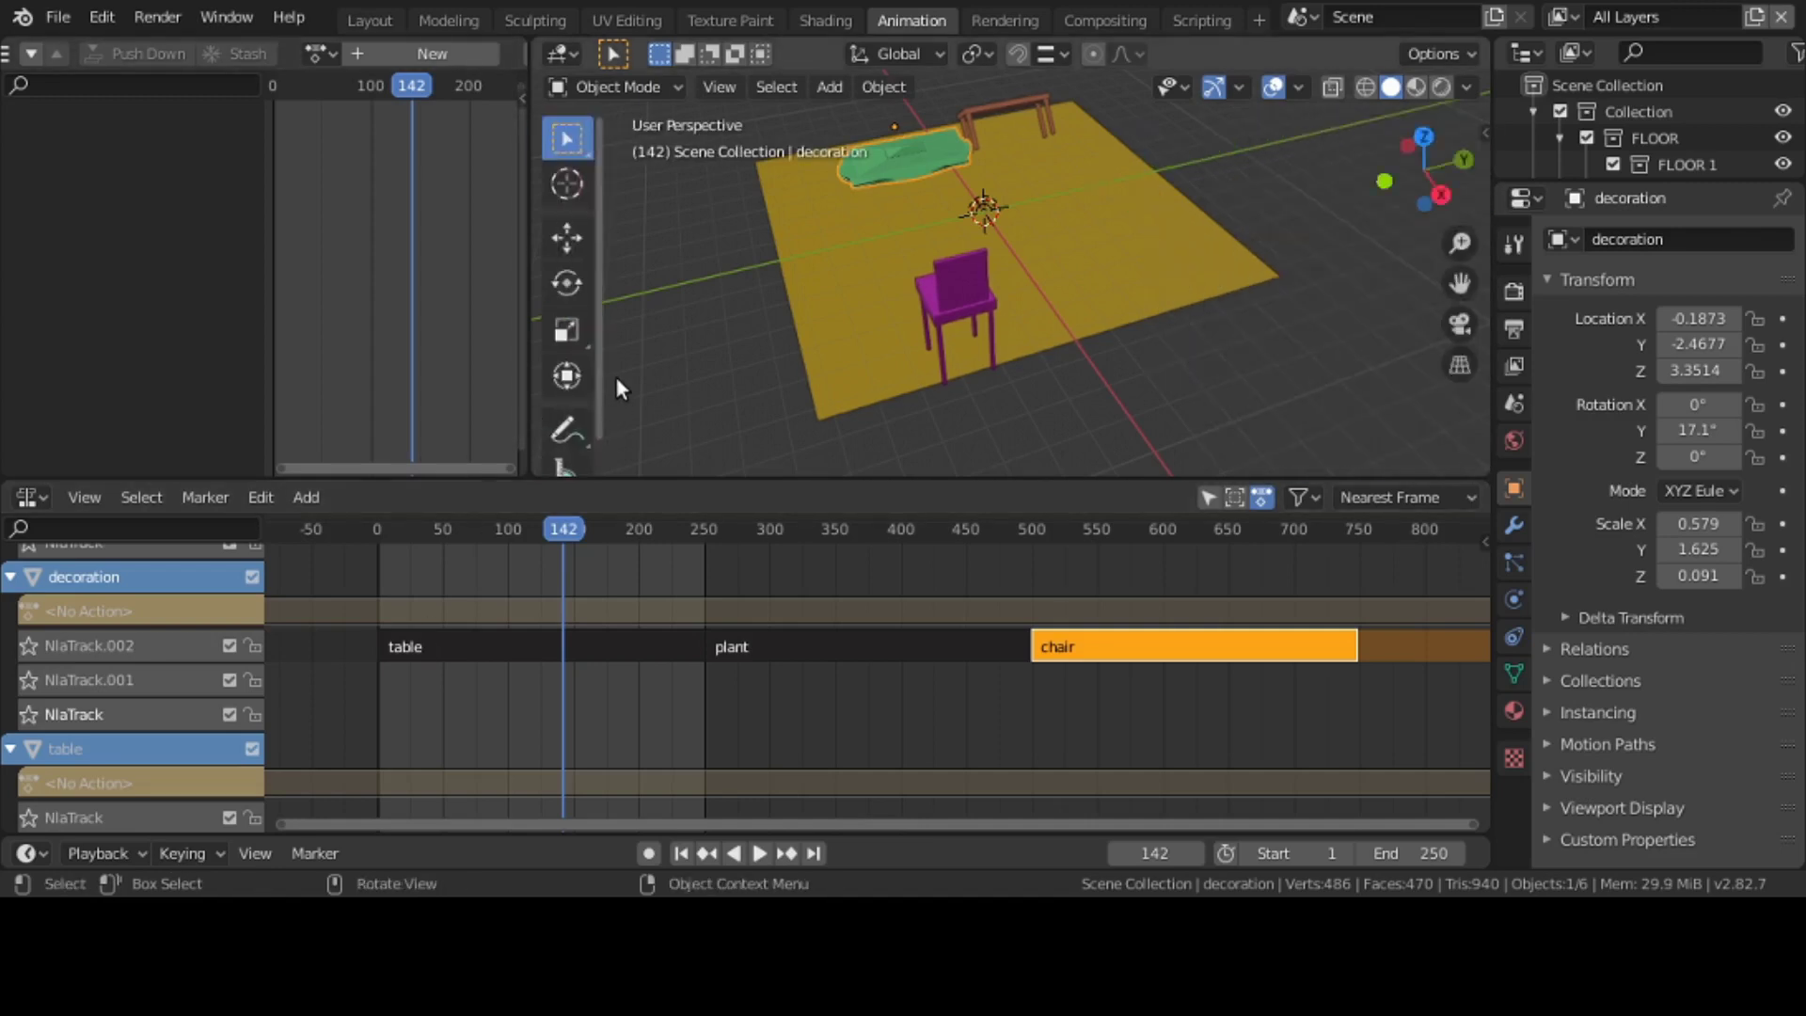
left_click(567, 428)
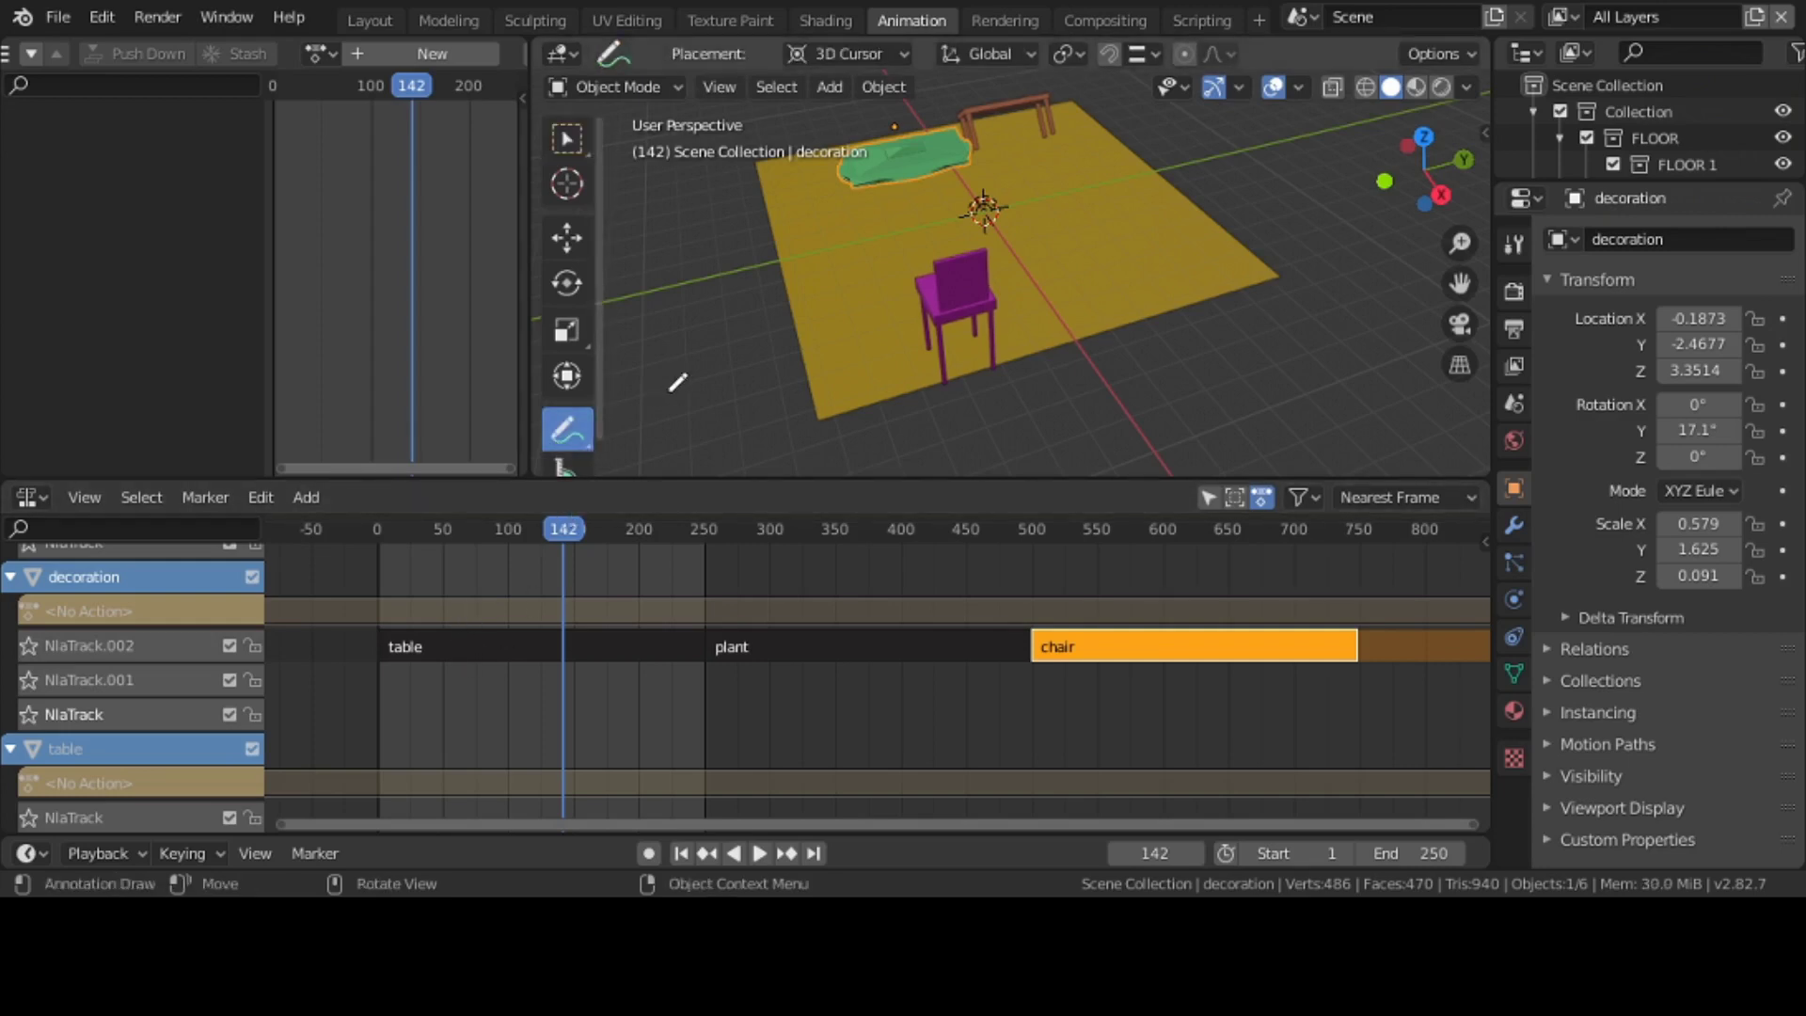
key("t")
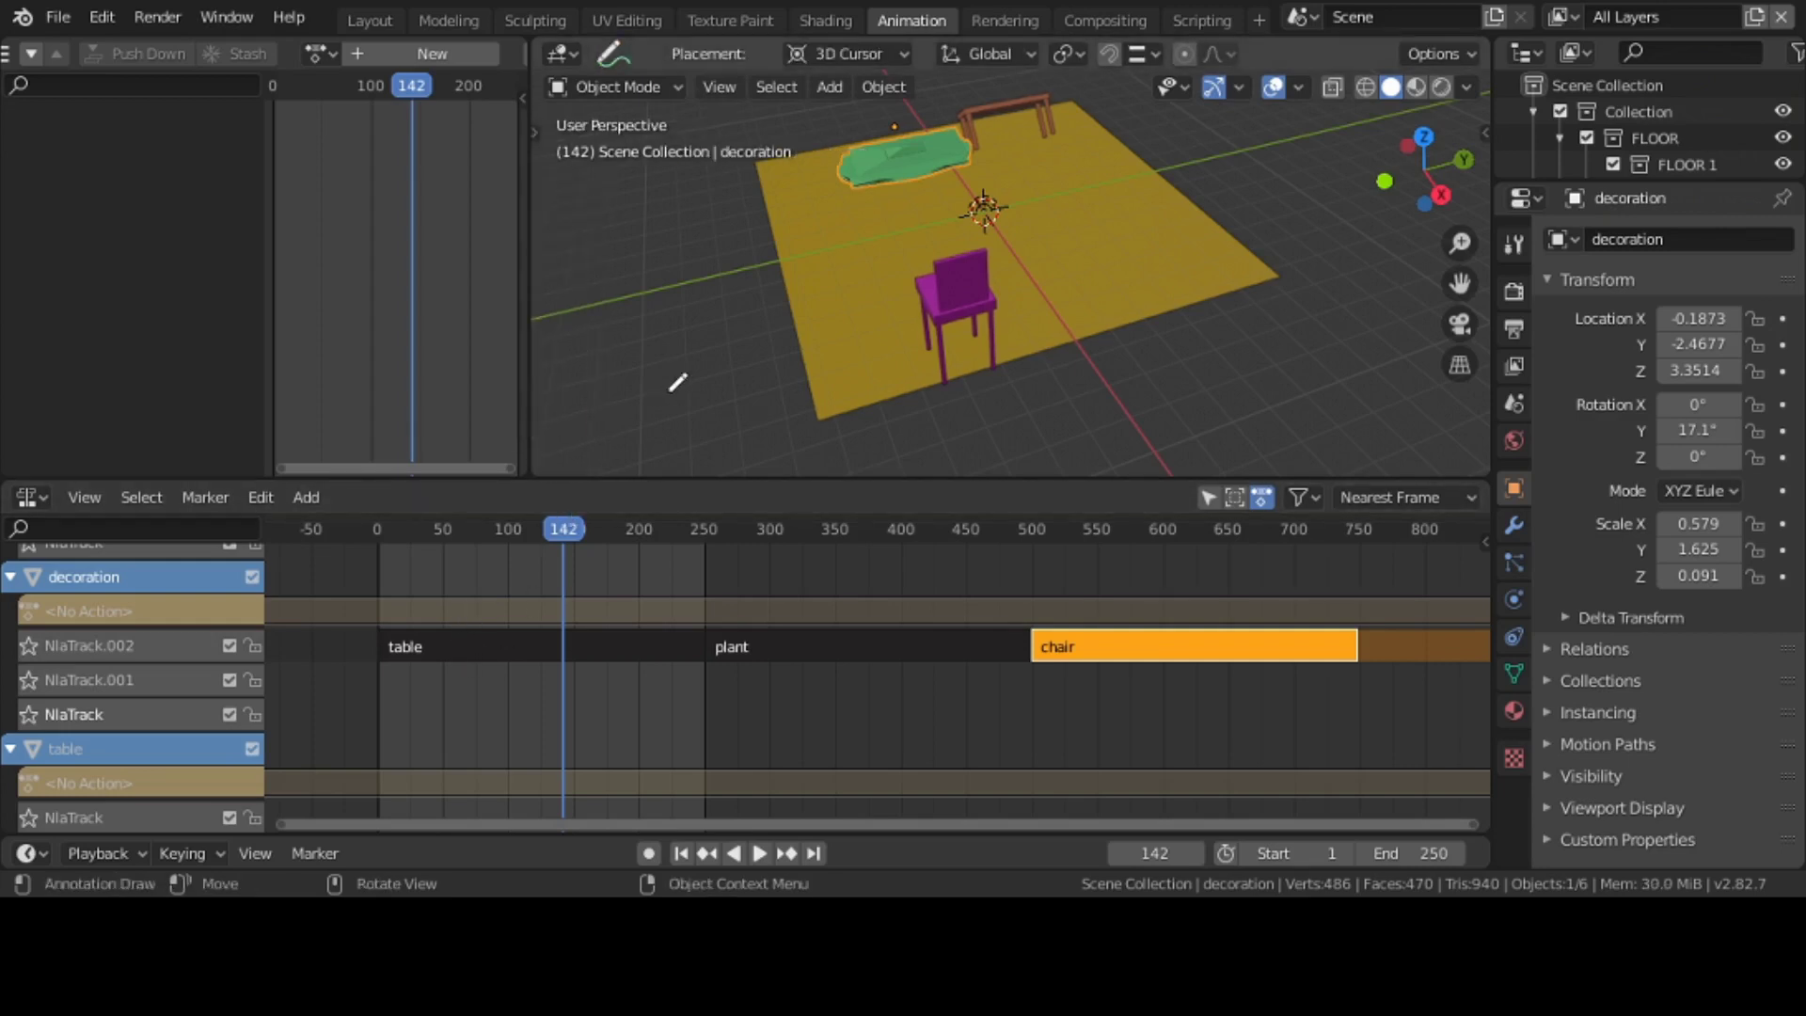
key("t")
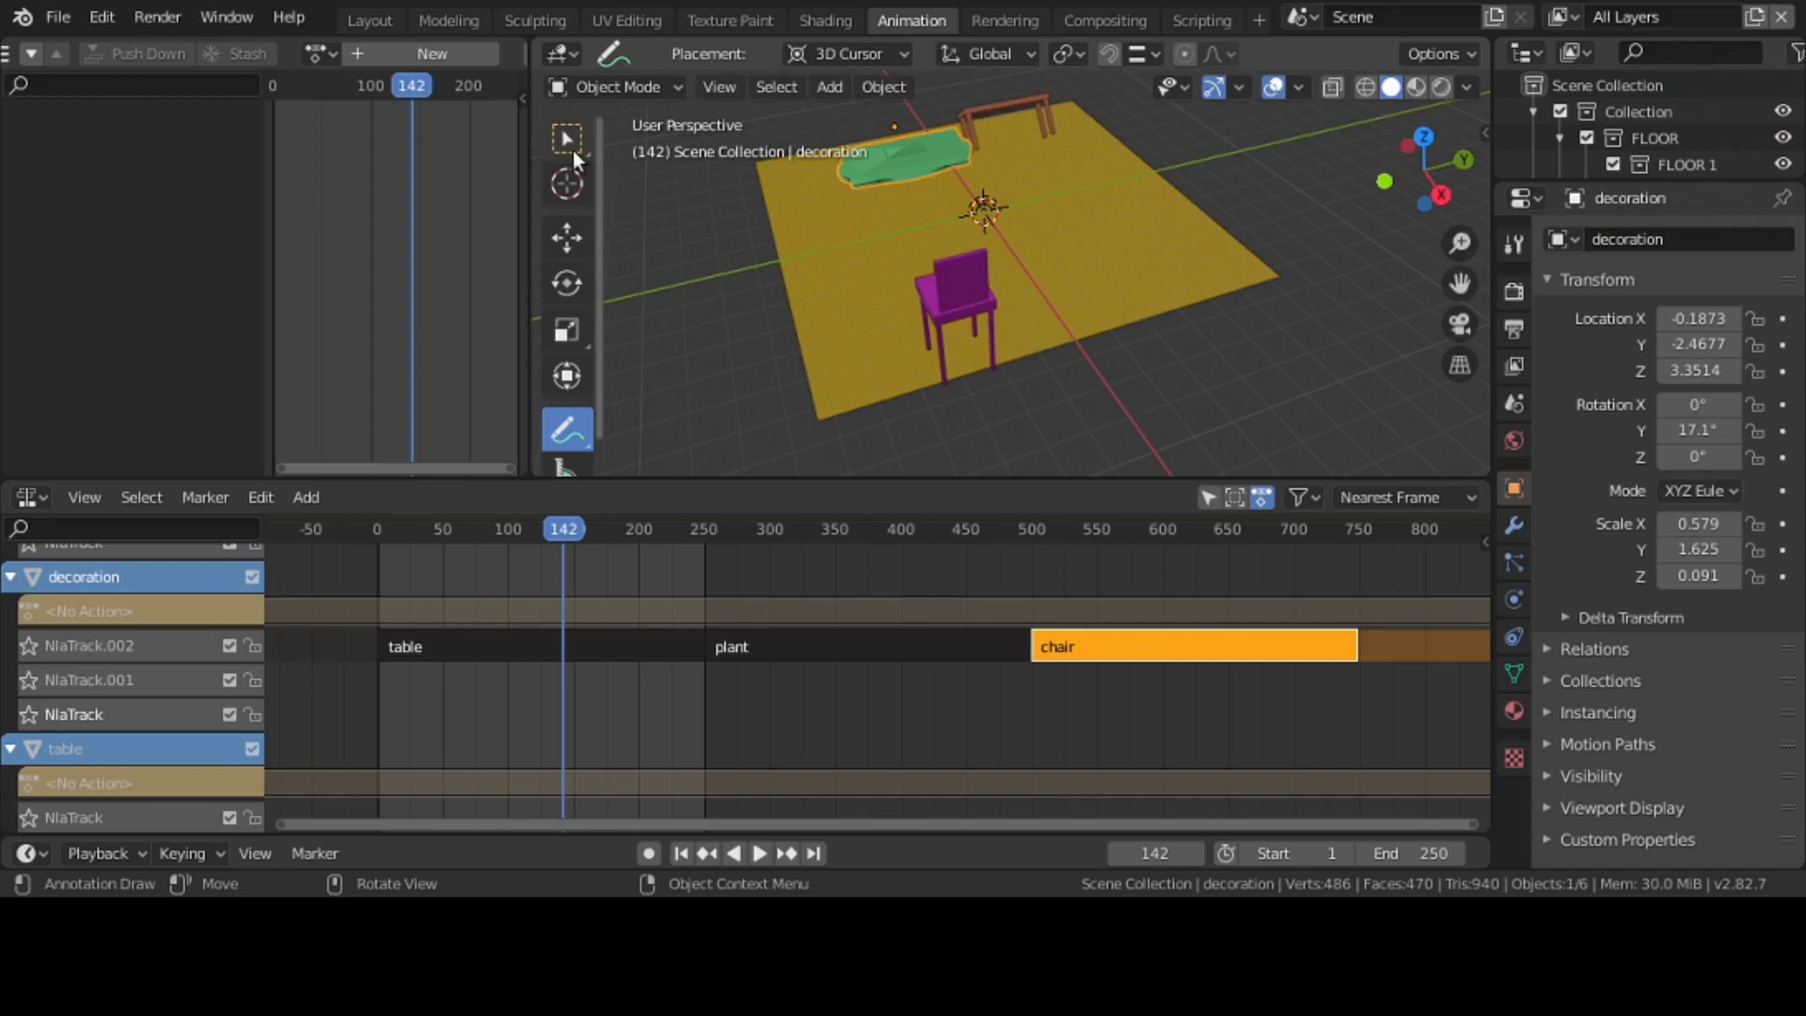
left_click(573, 146)
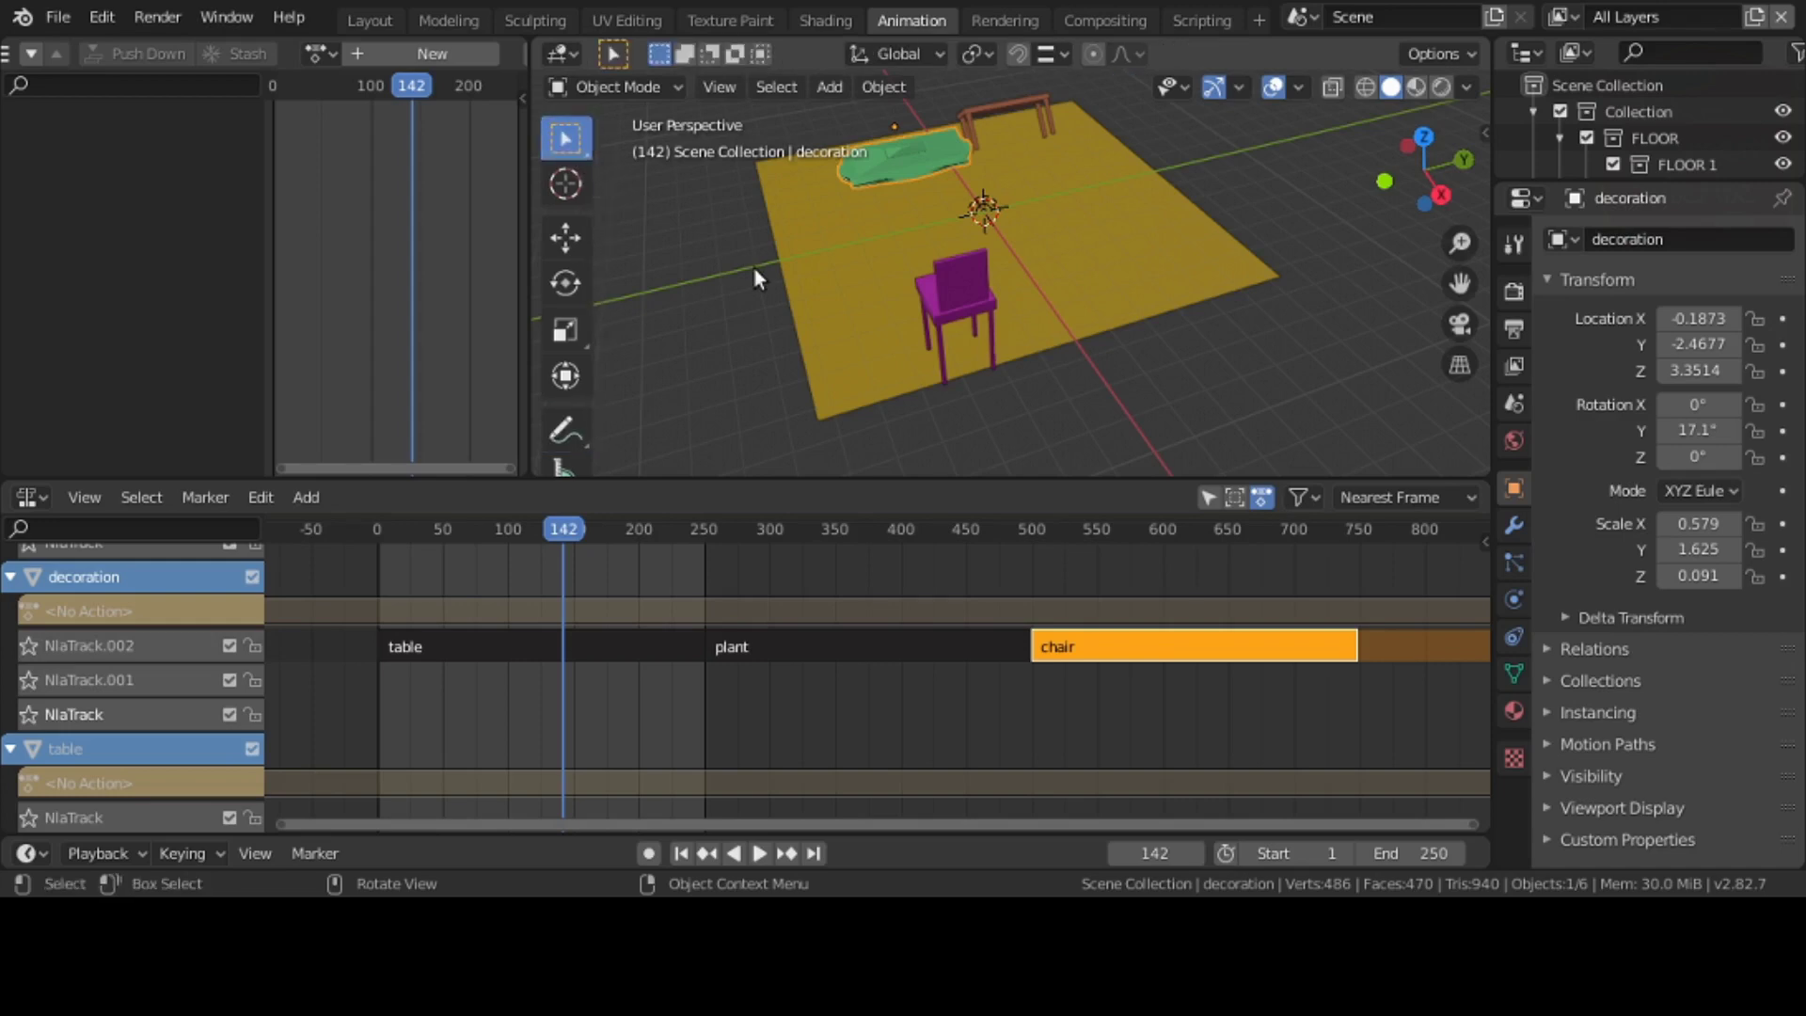
- Set the scene's end frame to 750 and play the decoration's full strip sequence from the first frame
key("t")
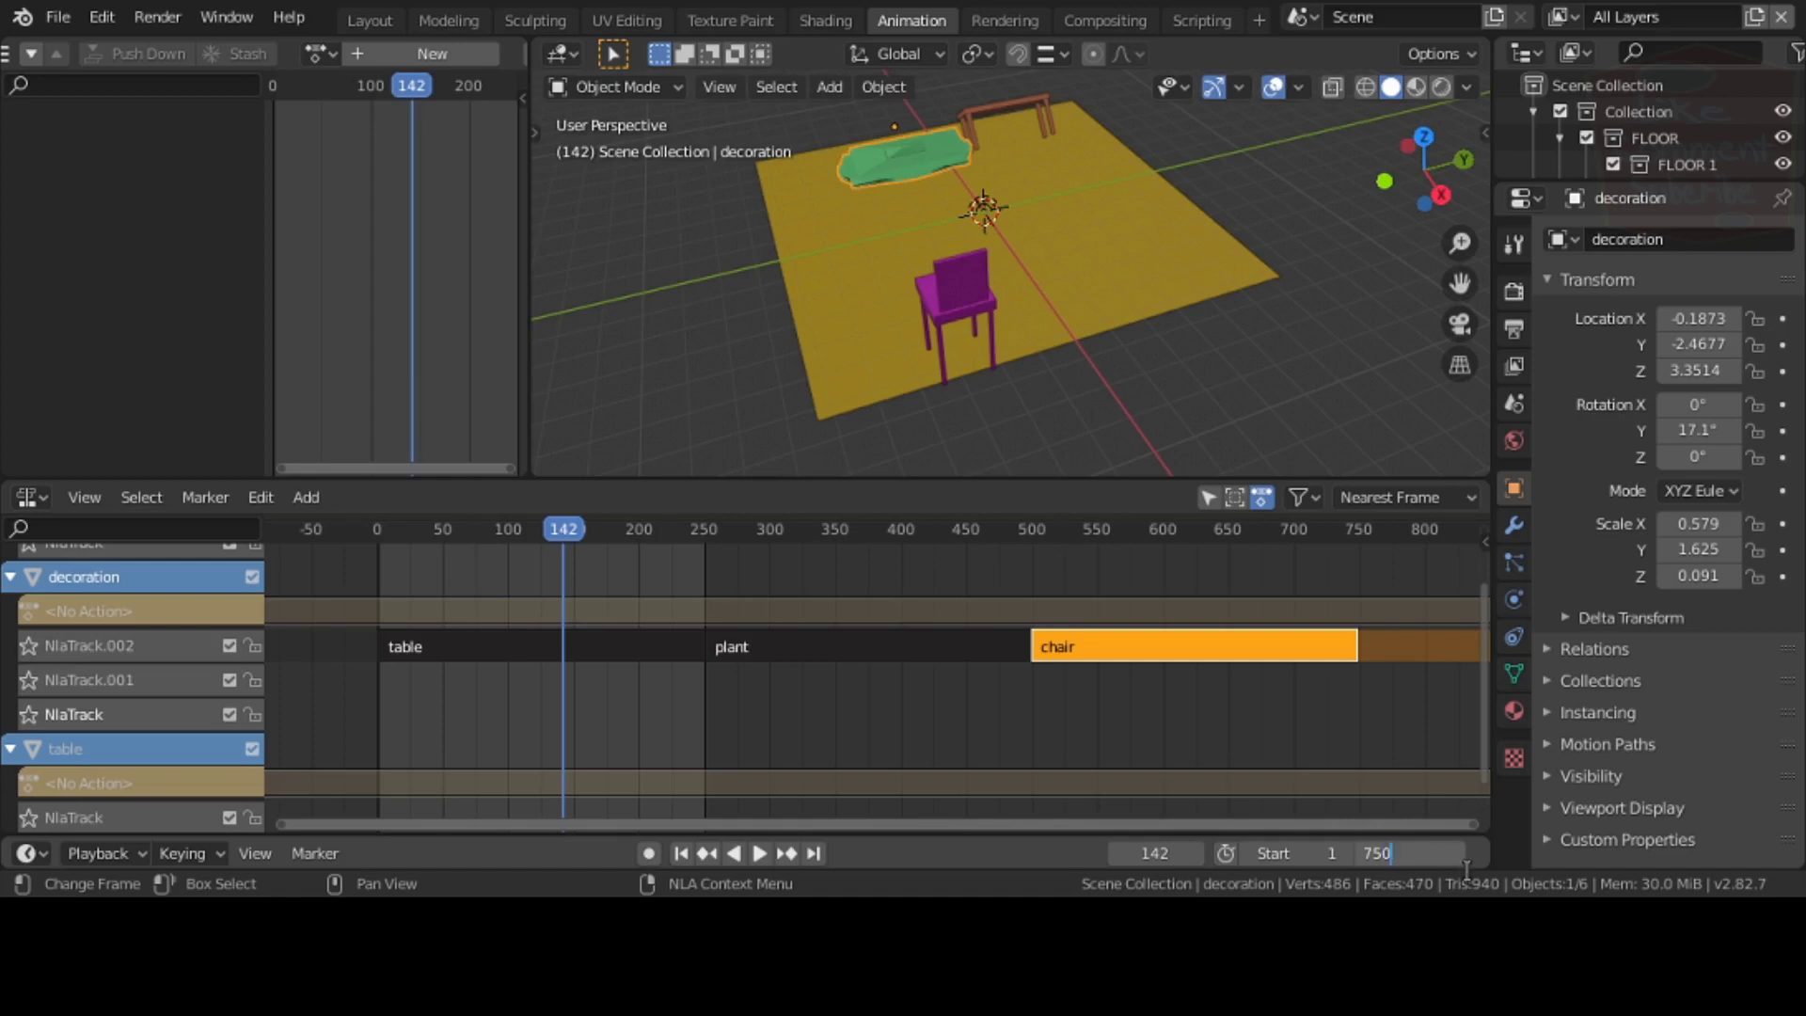
key("Return")
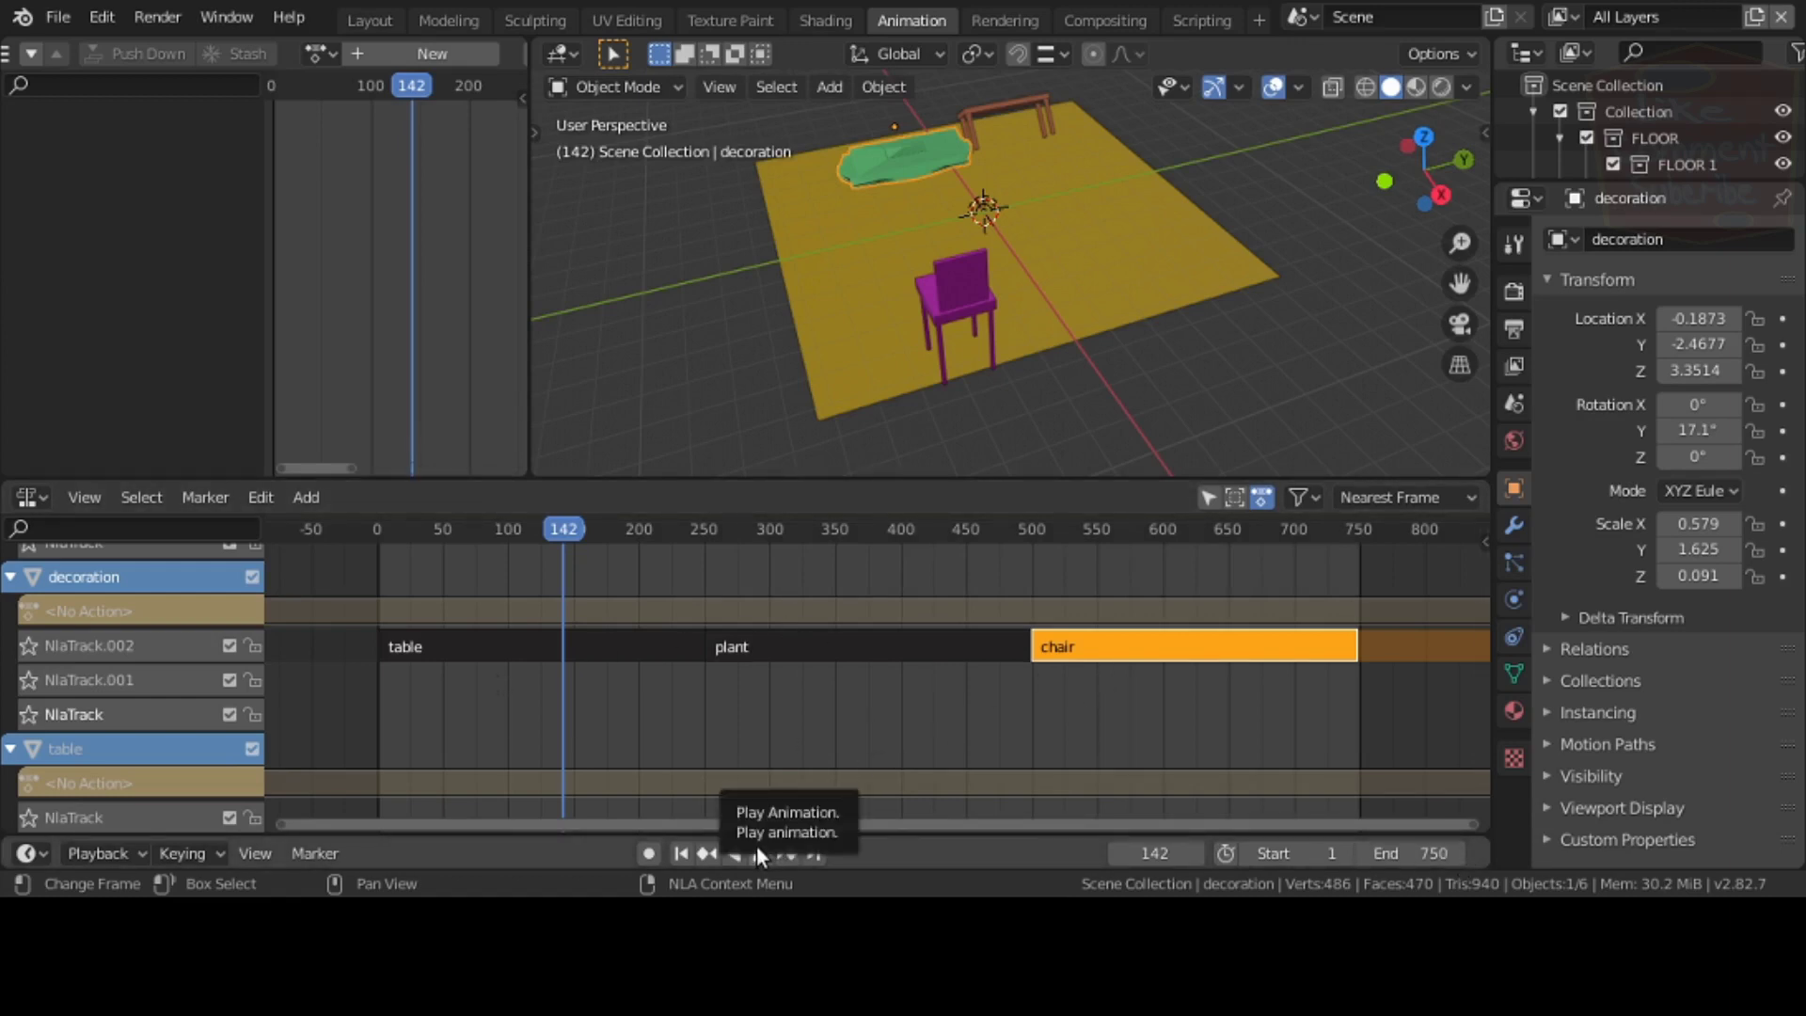
left_click(514, 654)
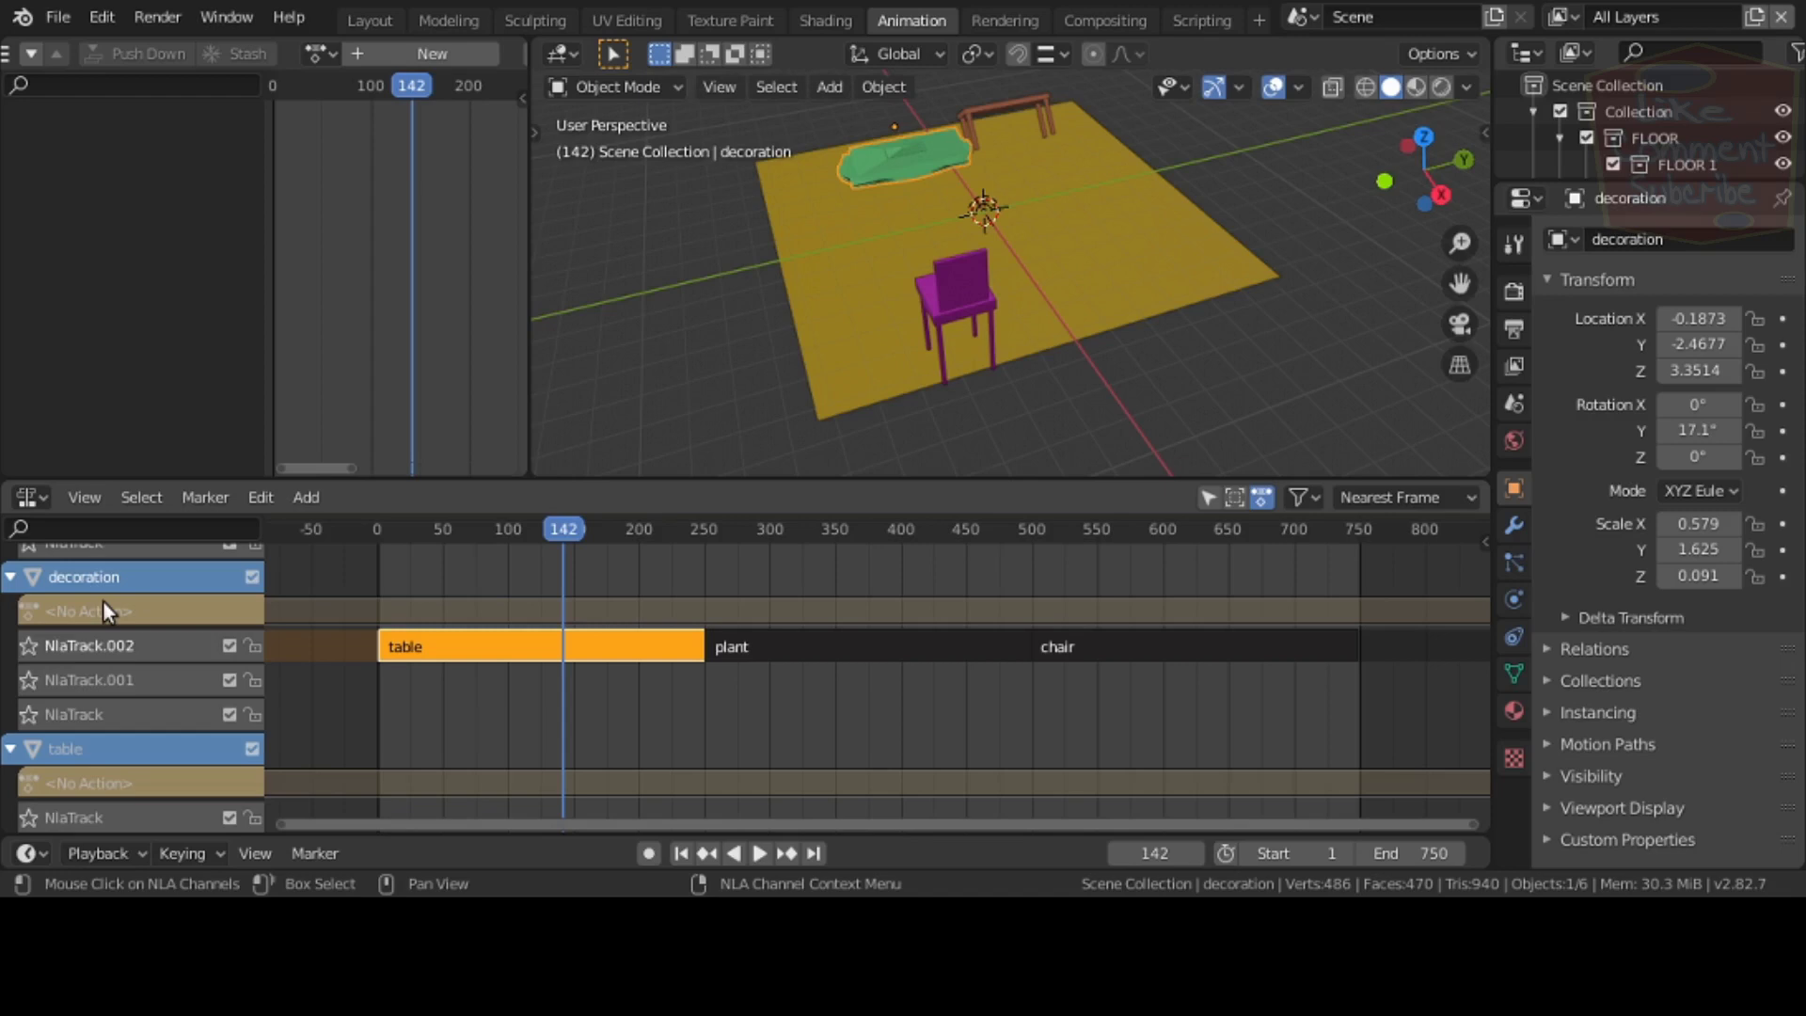
left_click(683, 854)
left_click(764, 857)
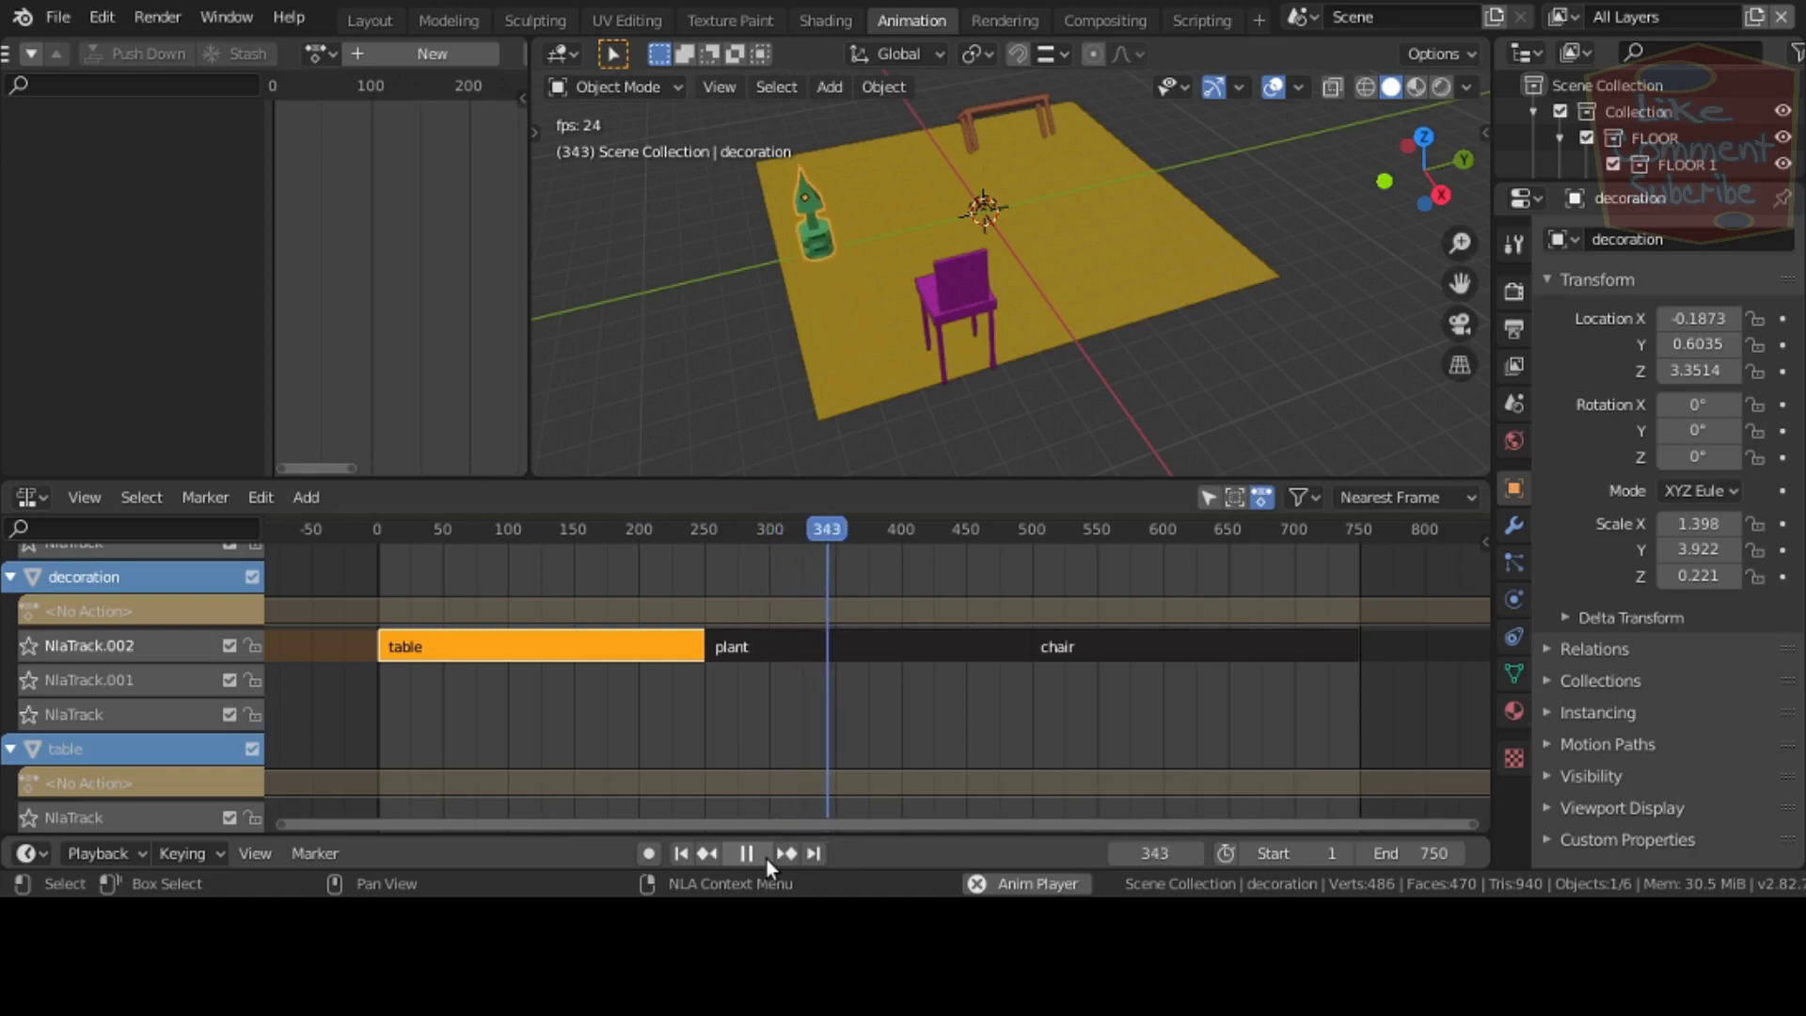
- Toggle the animation of the table's track and the decoration object off and on during playback
left_click(860, 646)
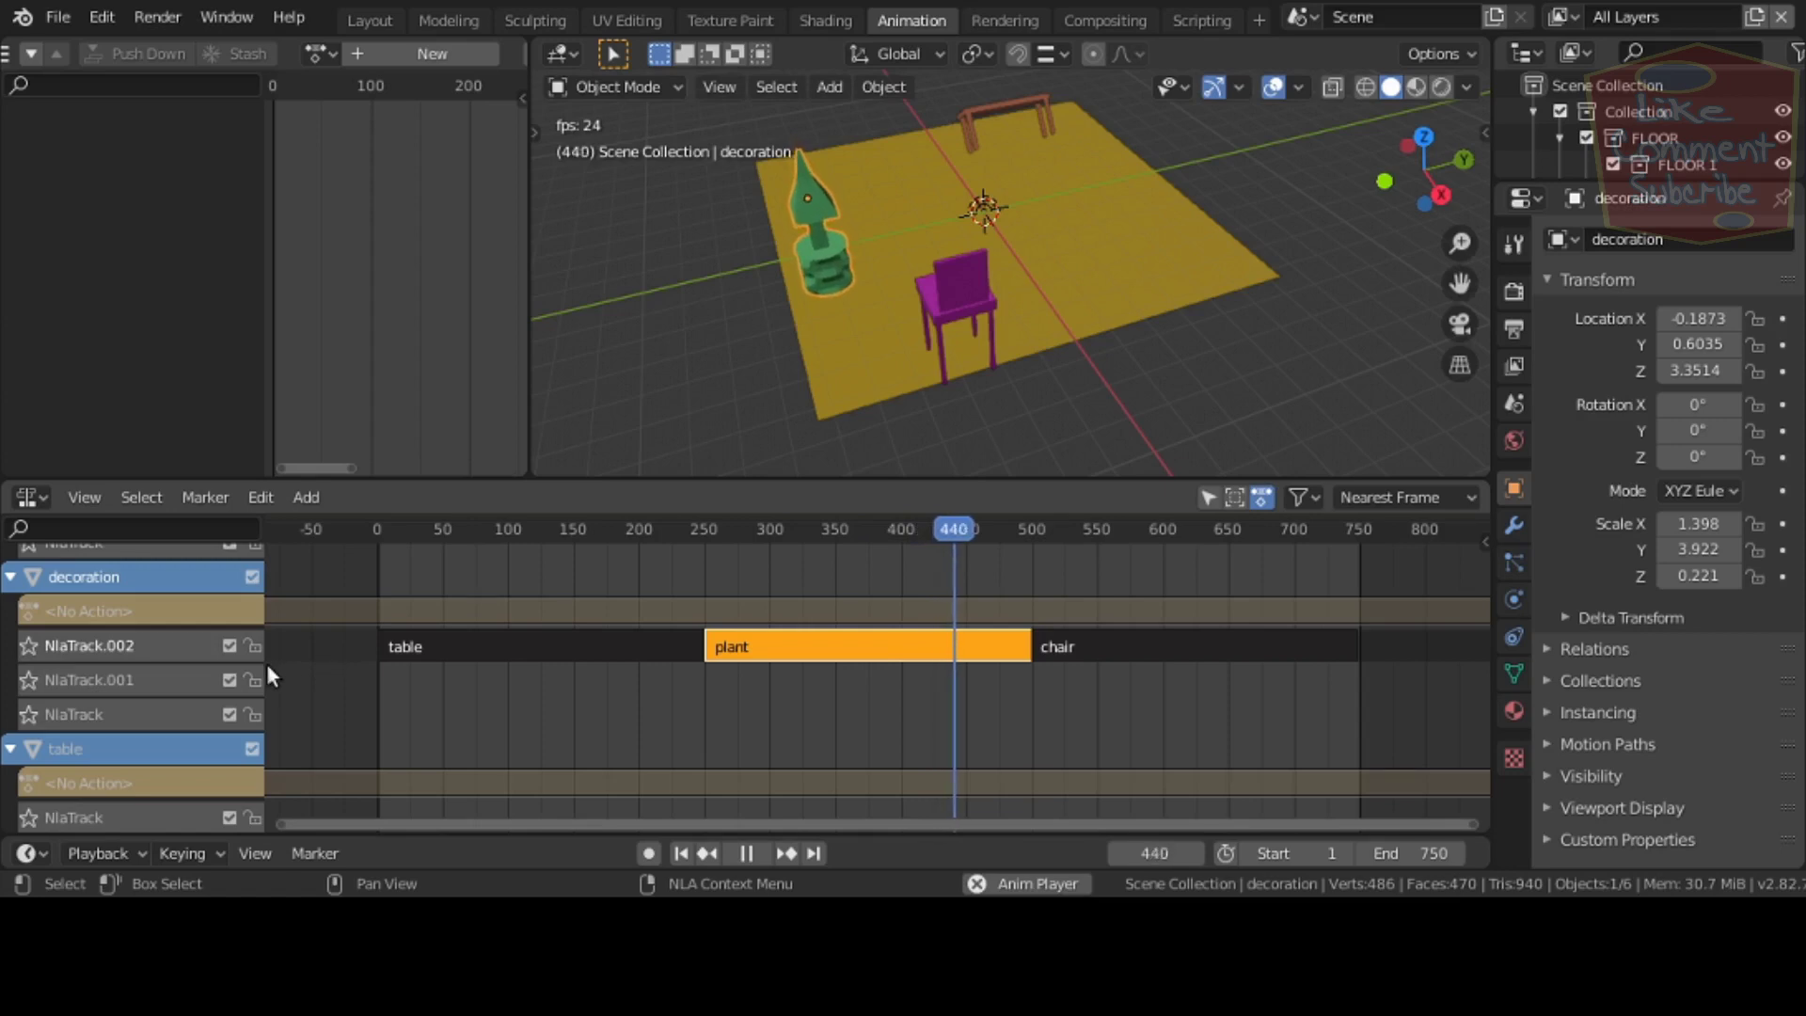
middle_click_drag(285, 775, 285, 671)
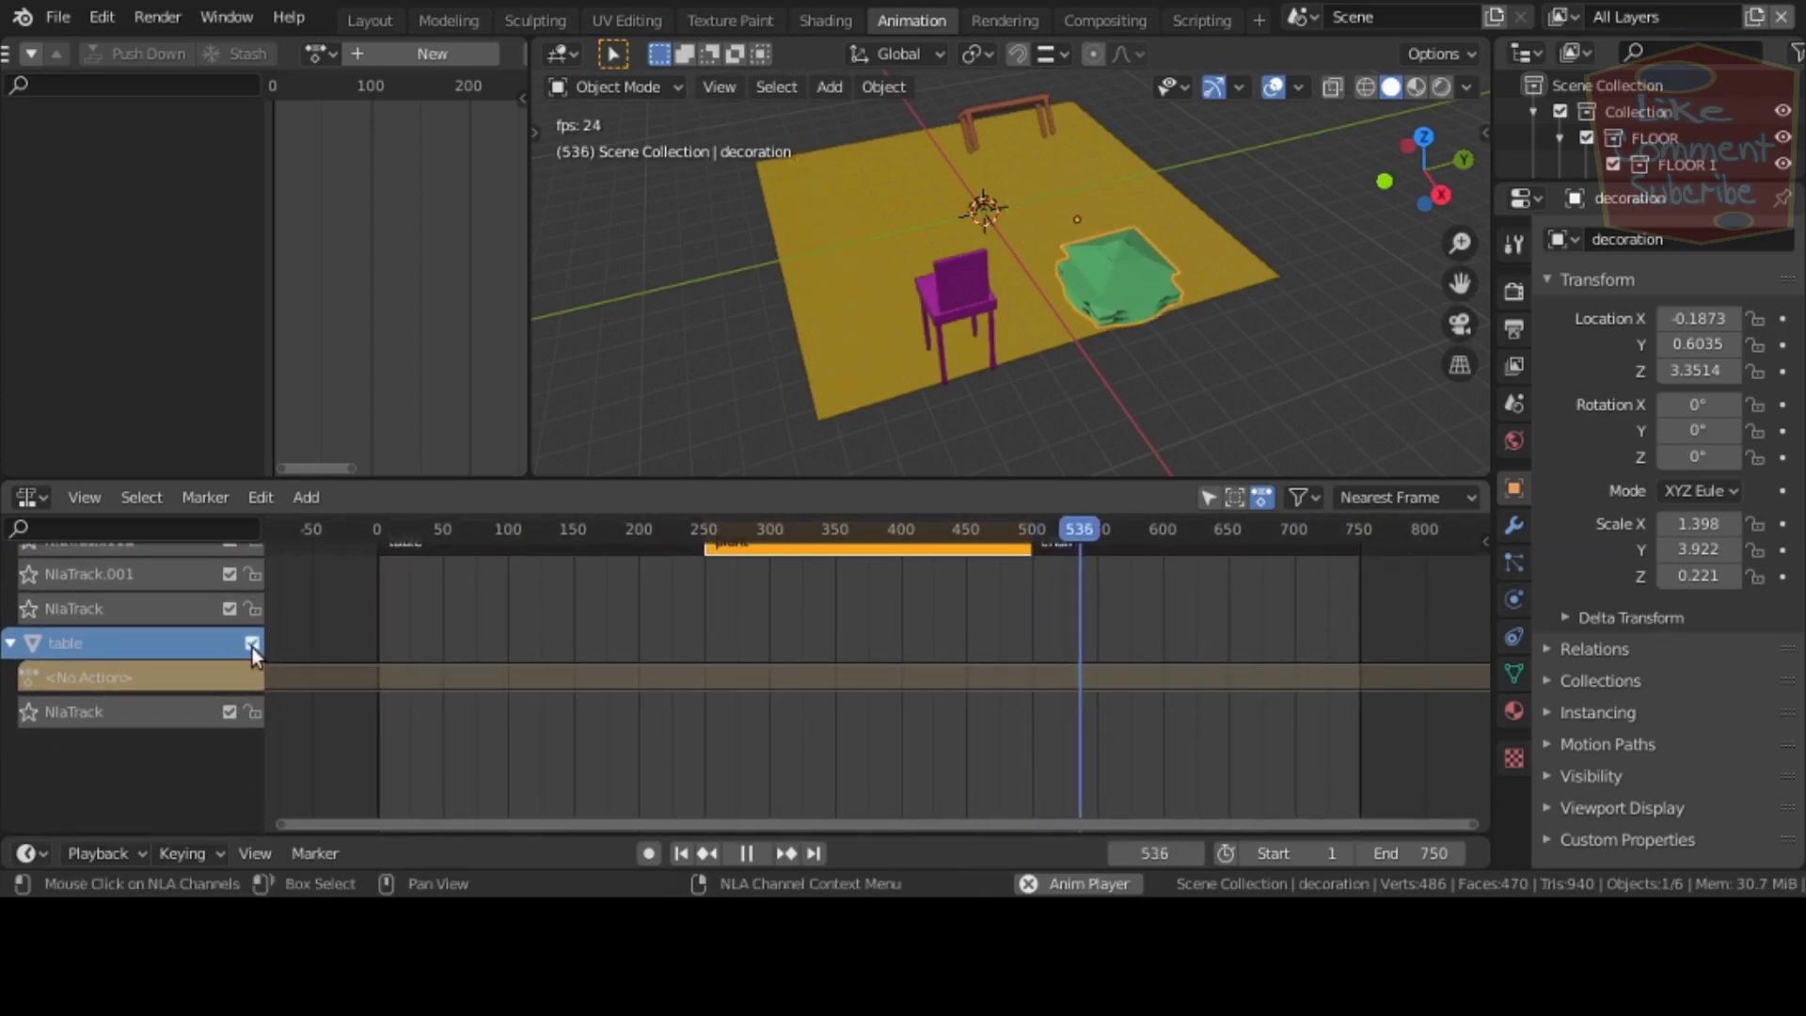
left_click(228, 712)
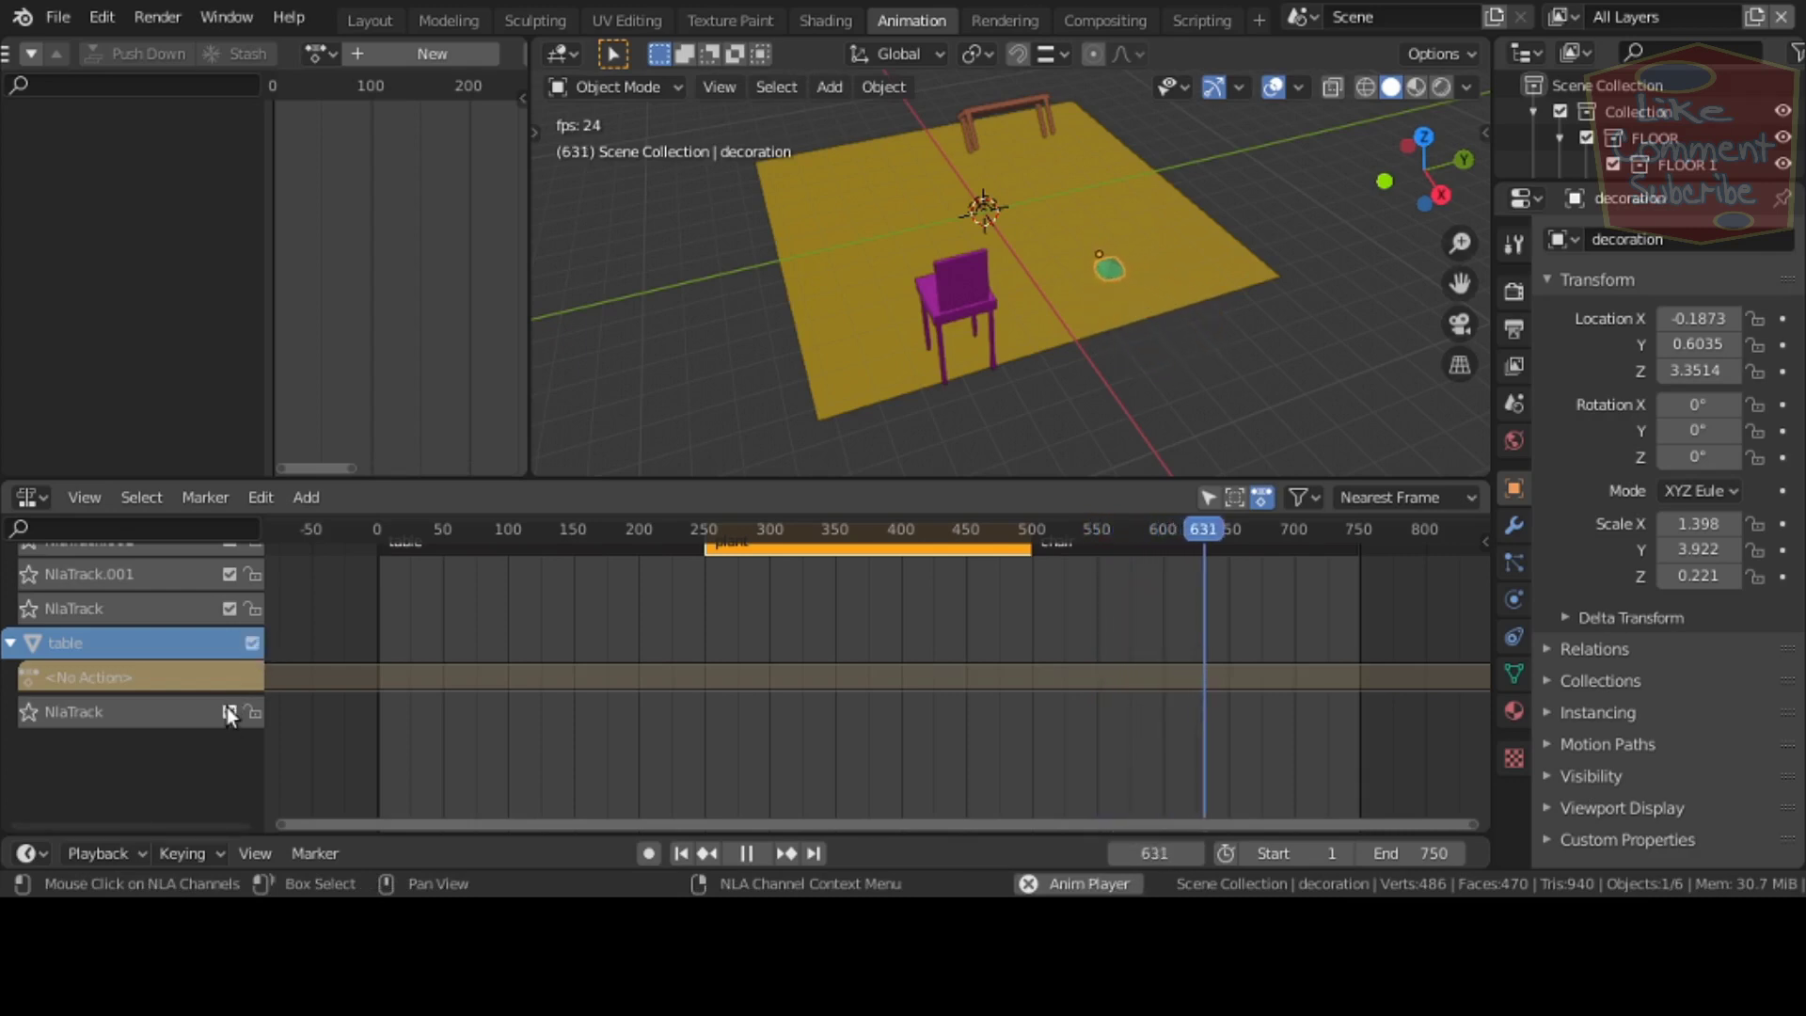
middle_click_drag(337, 634, 331, 836)
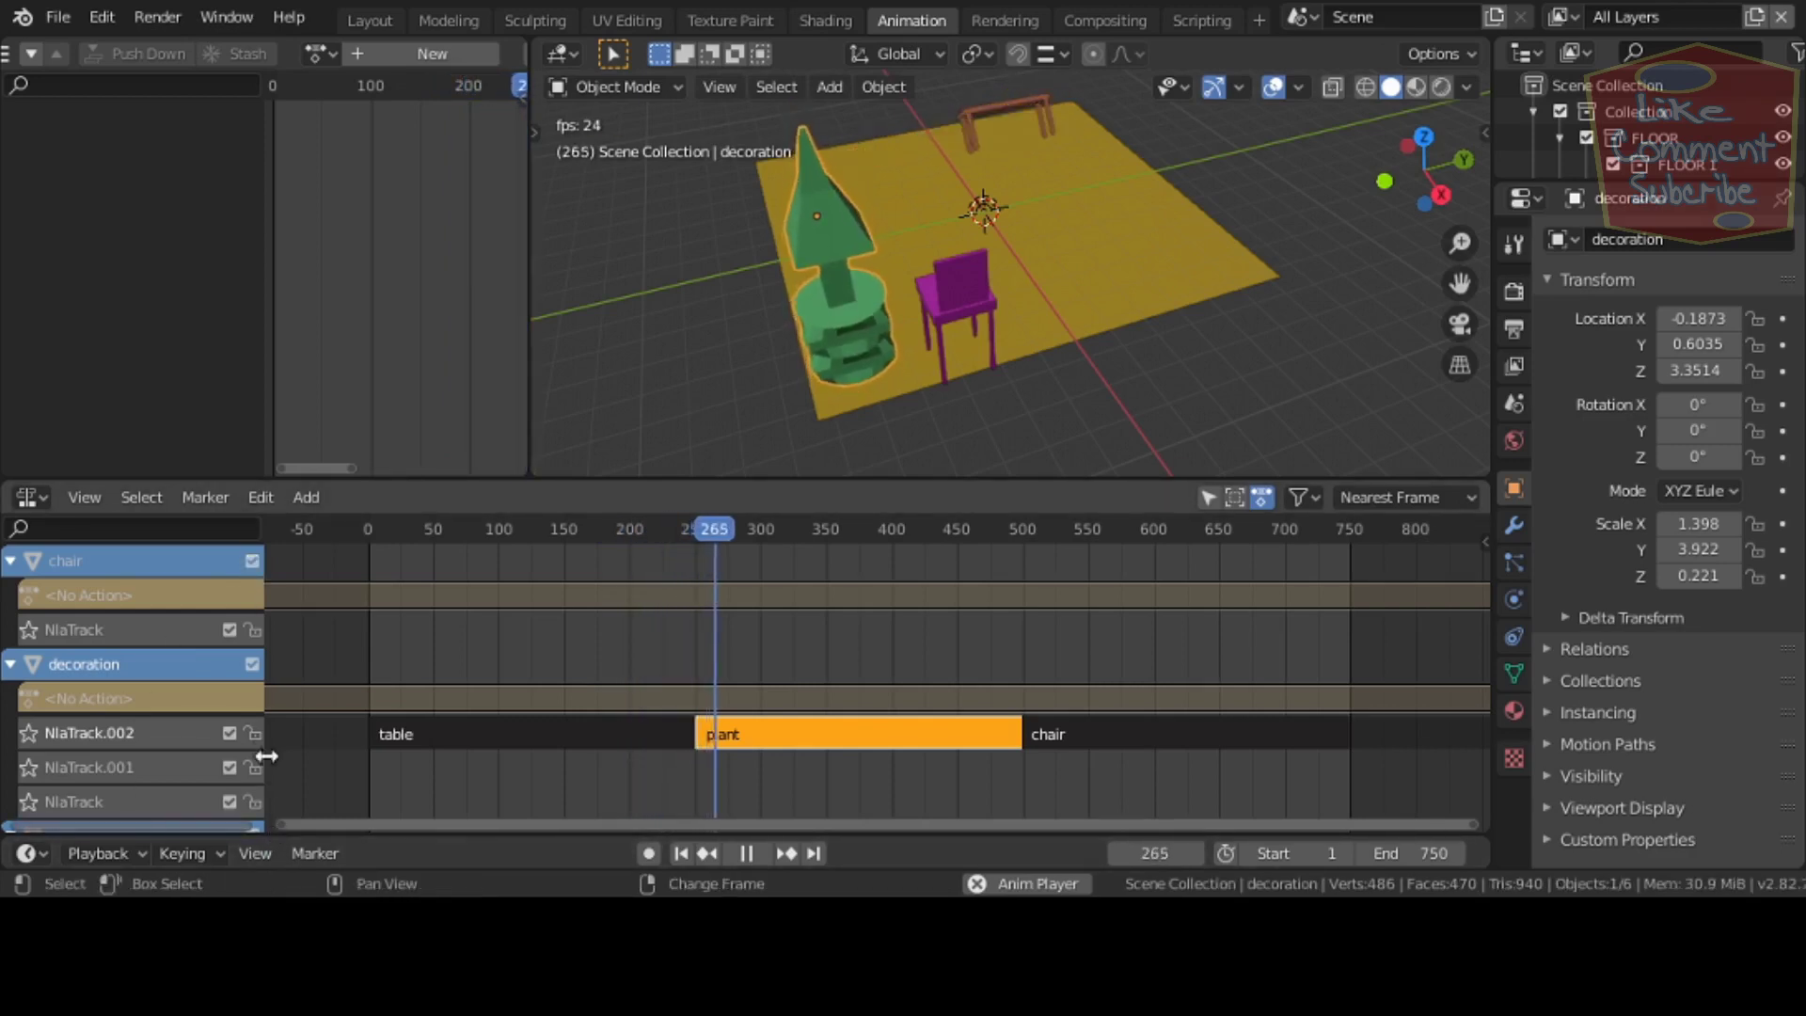
left_click(252, 664)
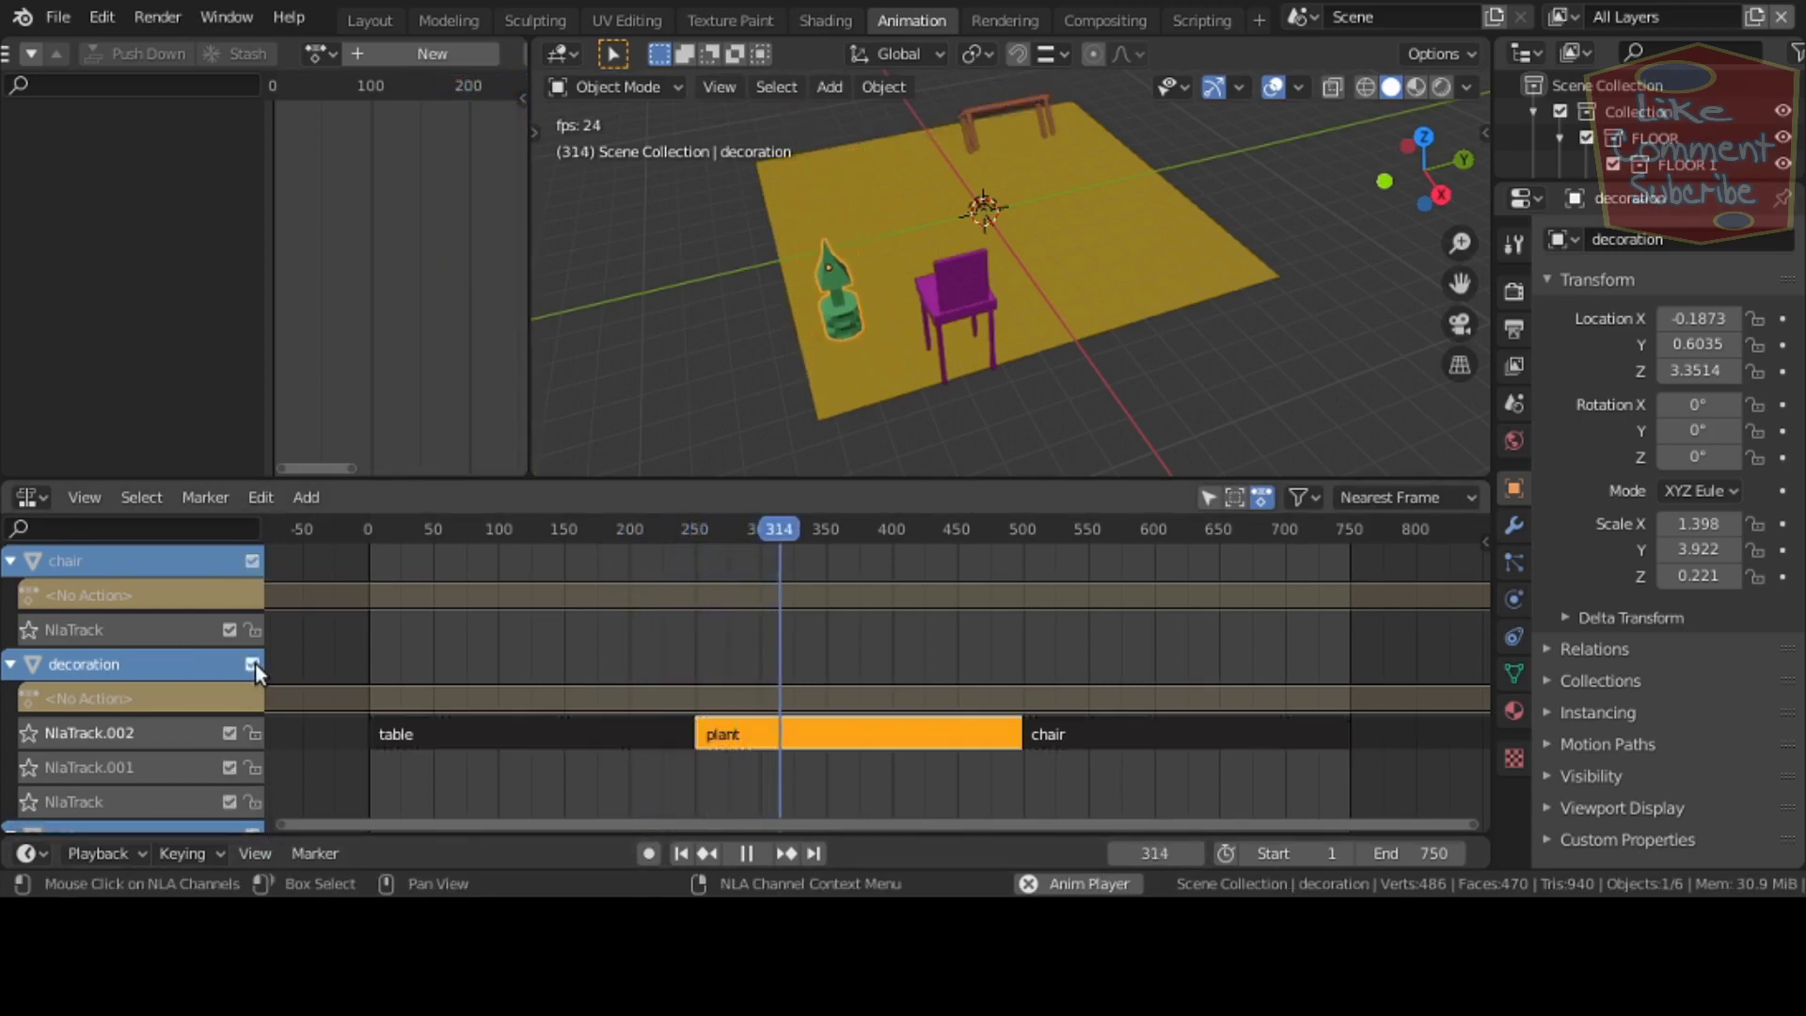
left_click(254, 666)
scroll(254, 668, "down", 2)
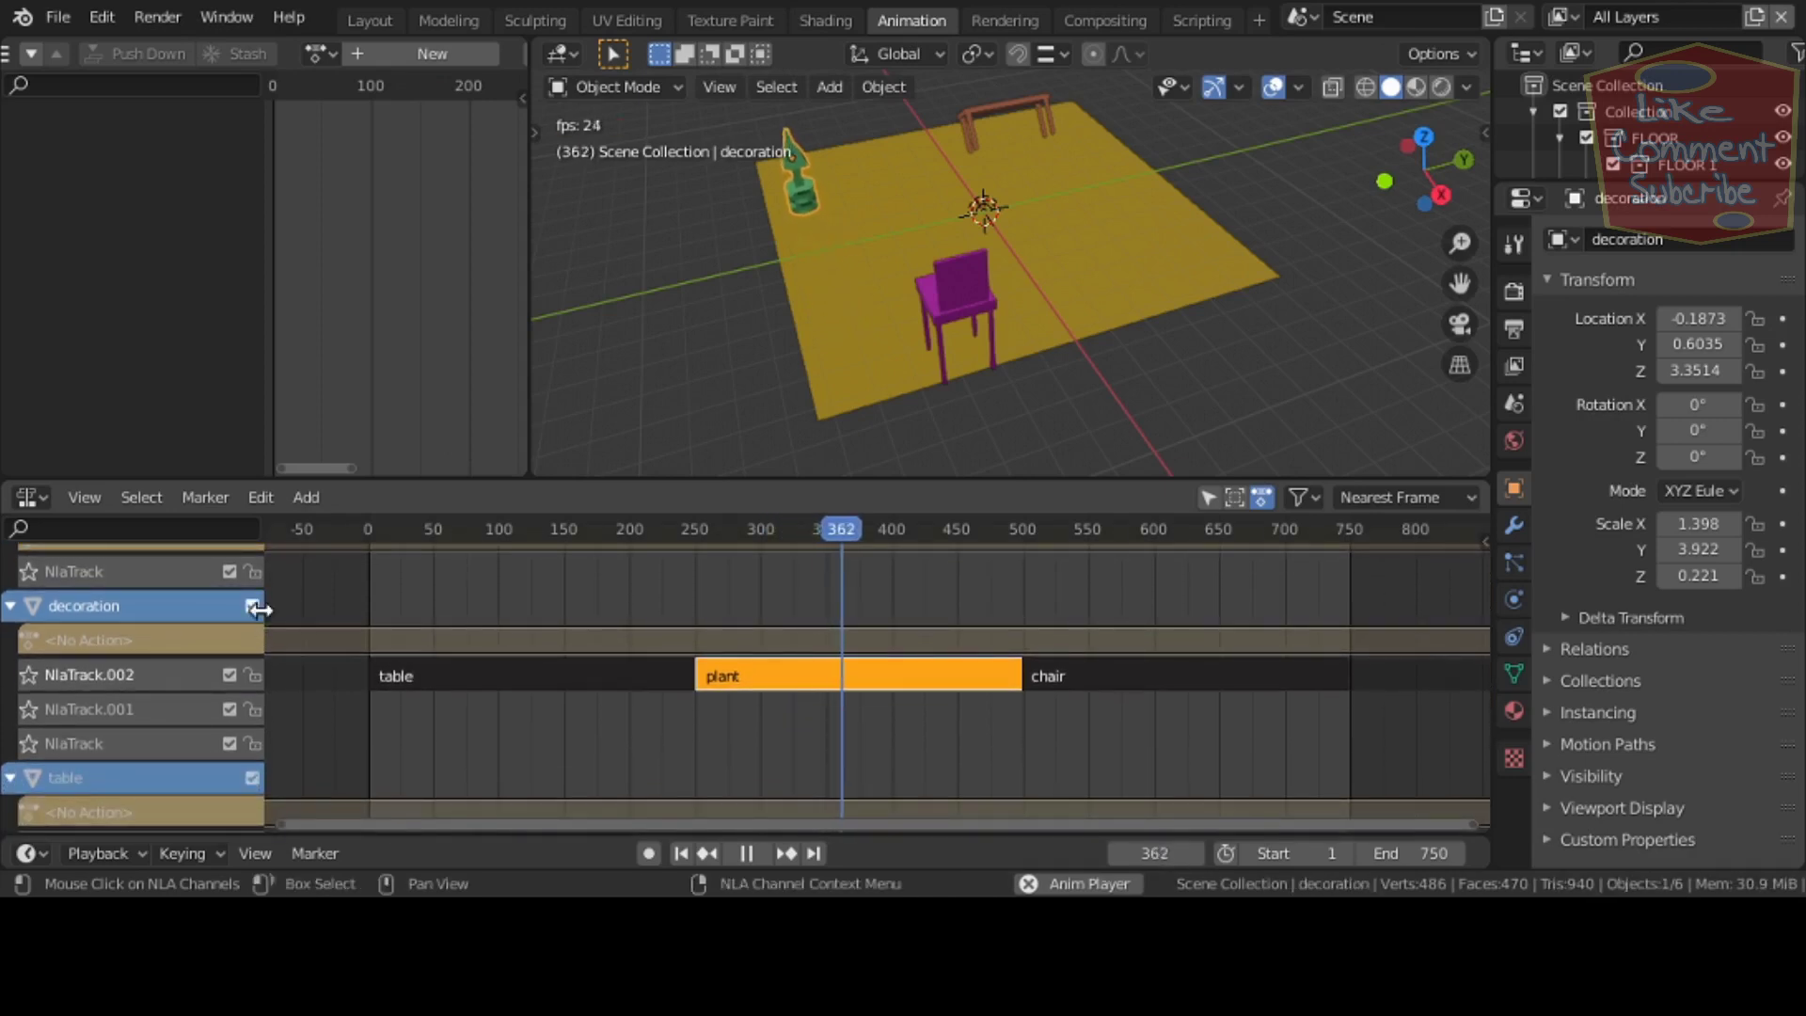
left_click(253, 607)
left_click(255, 605)
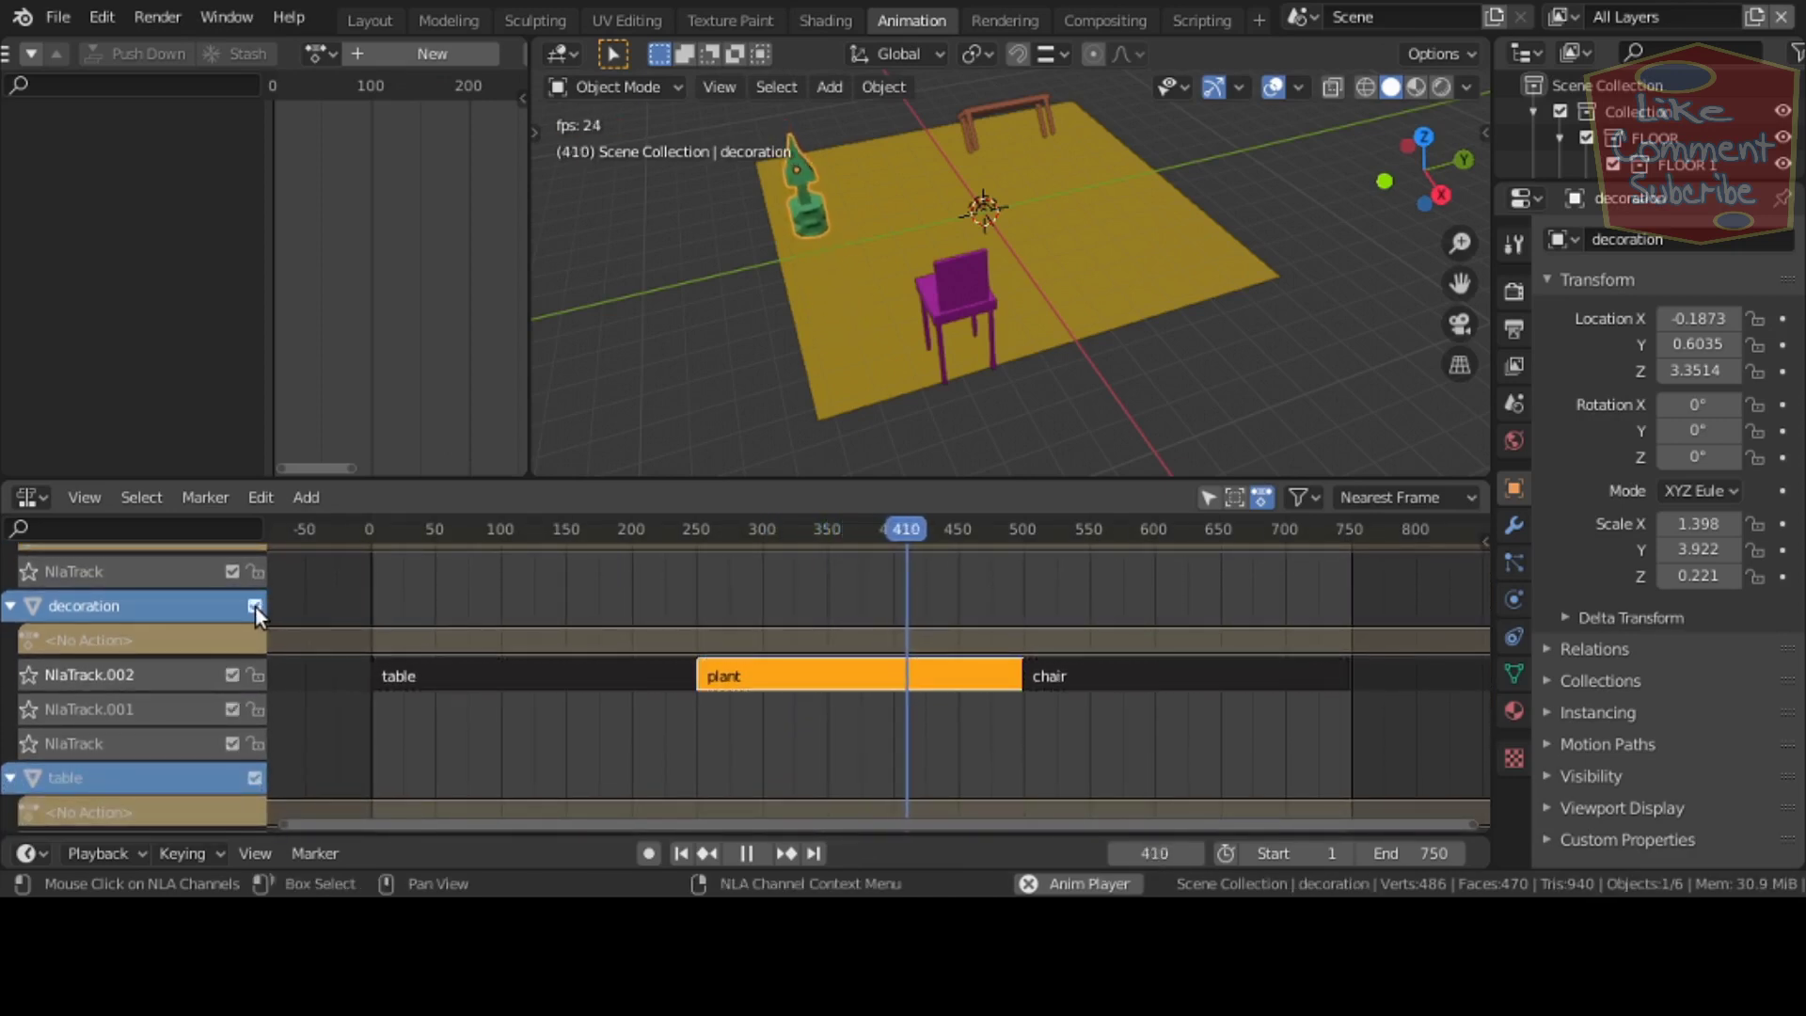
- Mute the decoration's NlaTrack.001 and NlaTrack.002 during playback to compare the motion, and enable both tracks again
left_click(231, 743)
left_click(231, 675)
left_click(233, 670)
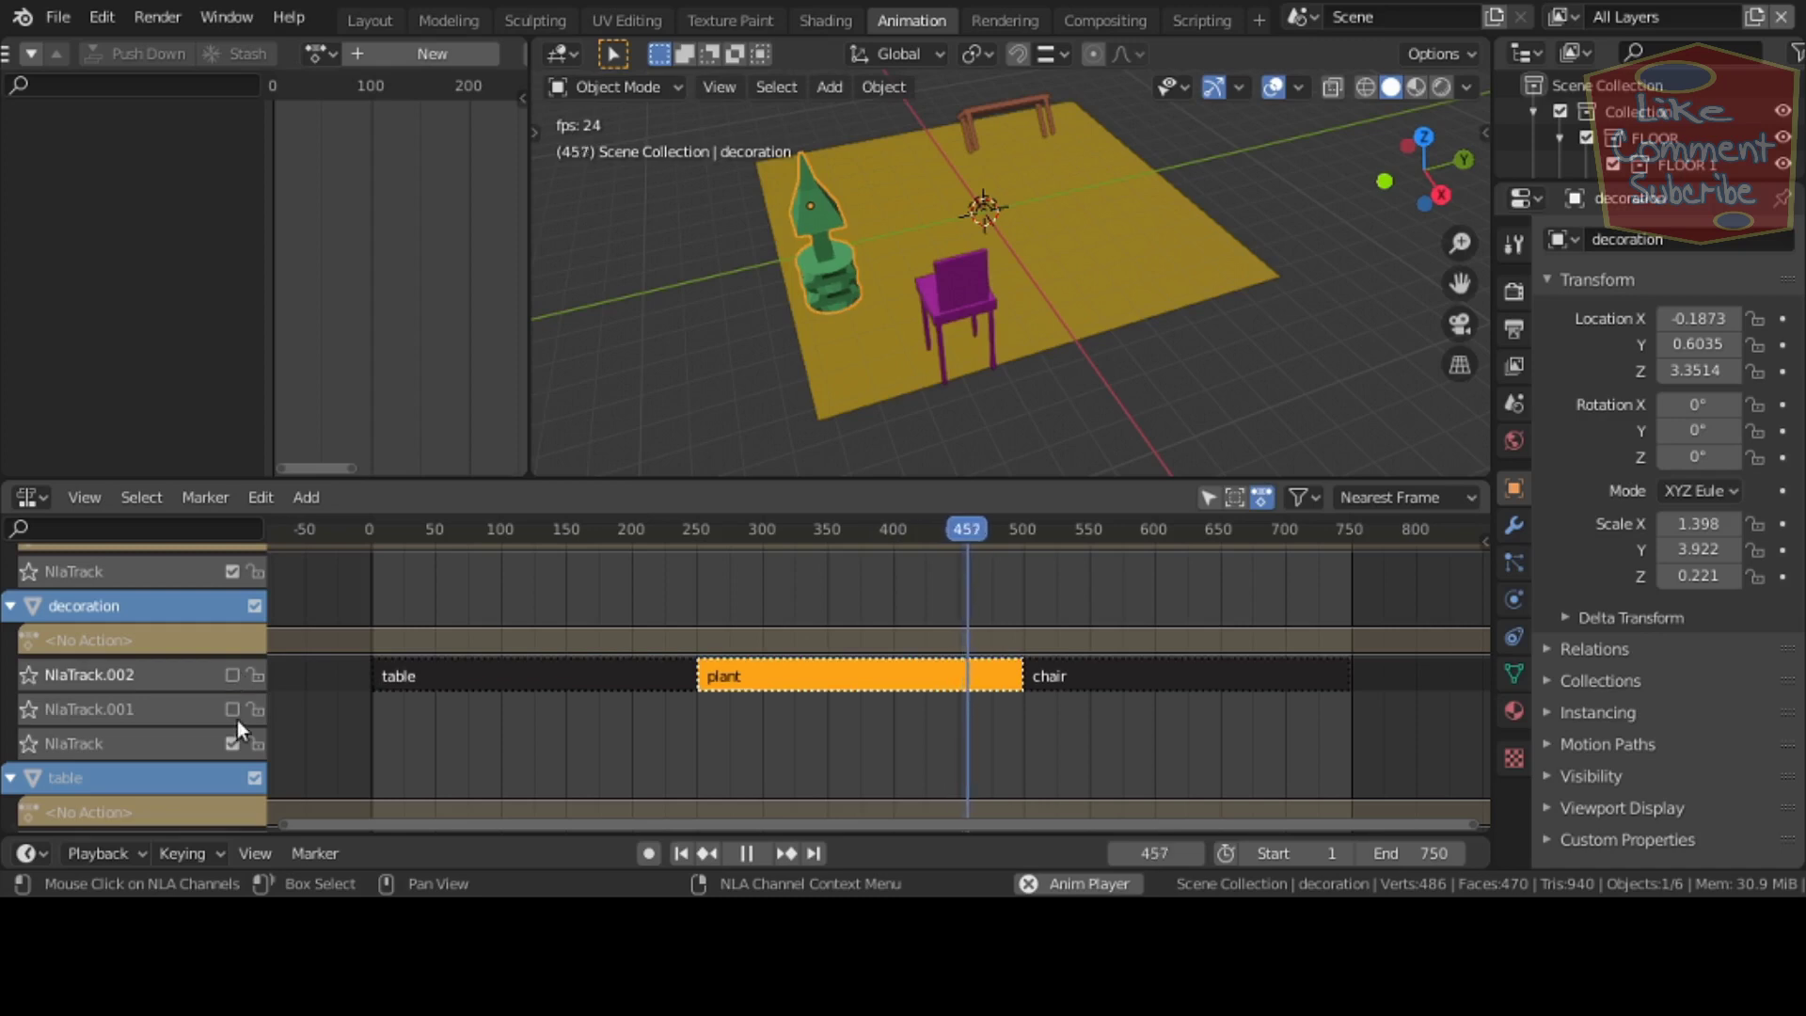
left_click(227, 764)
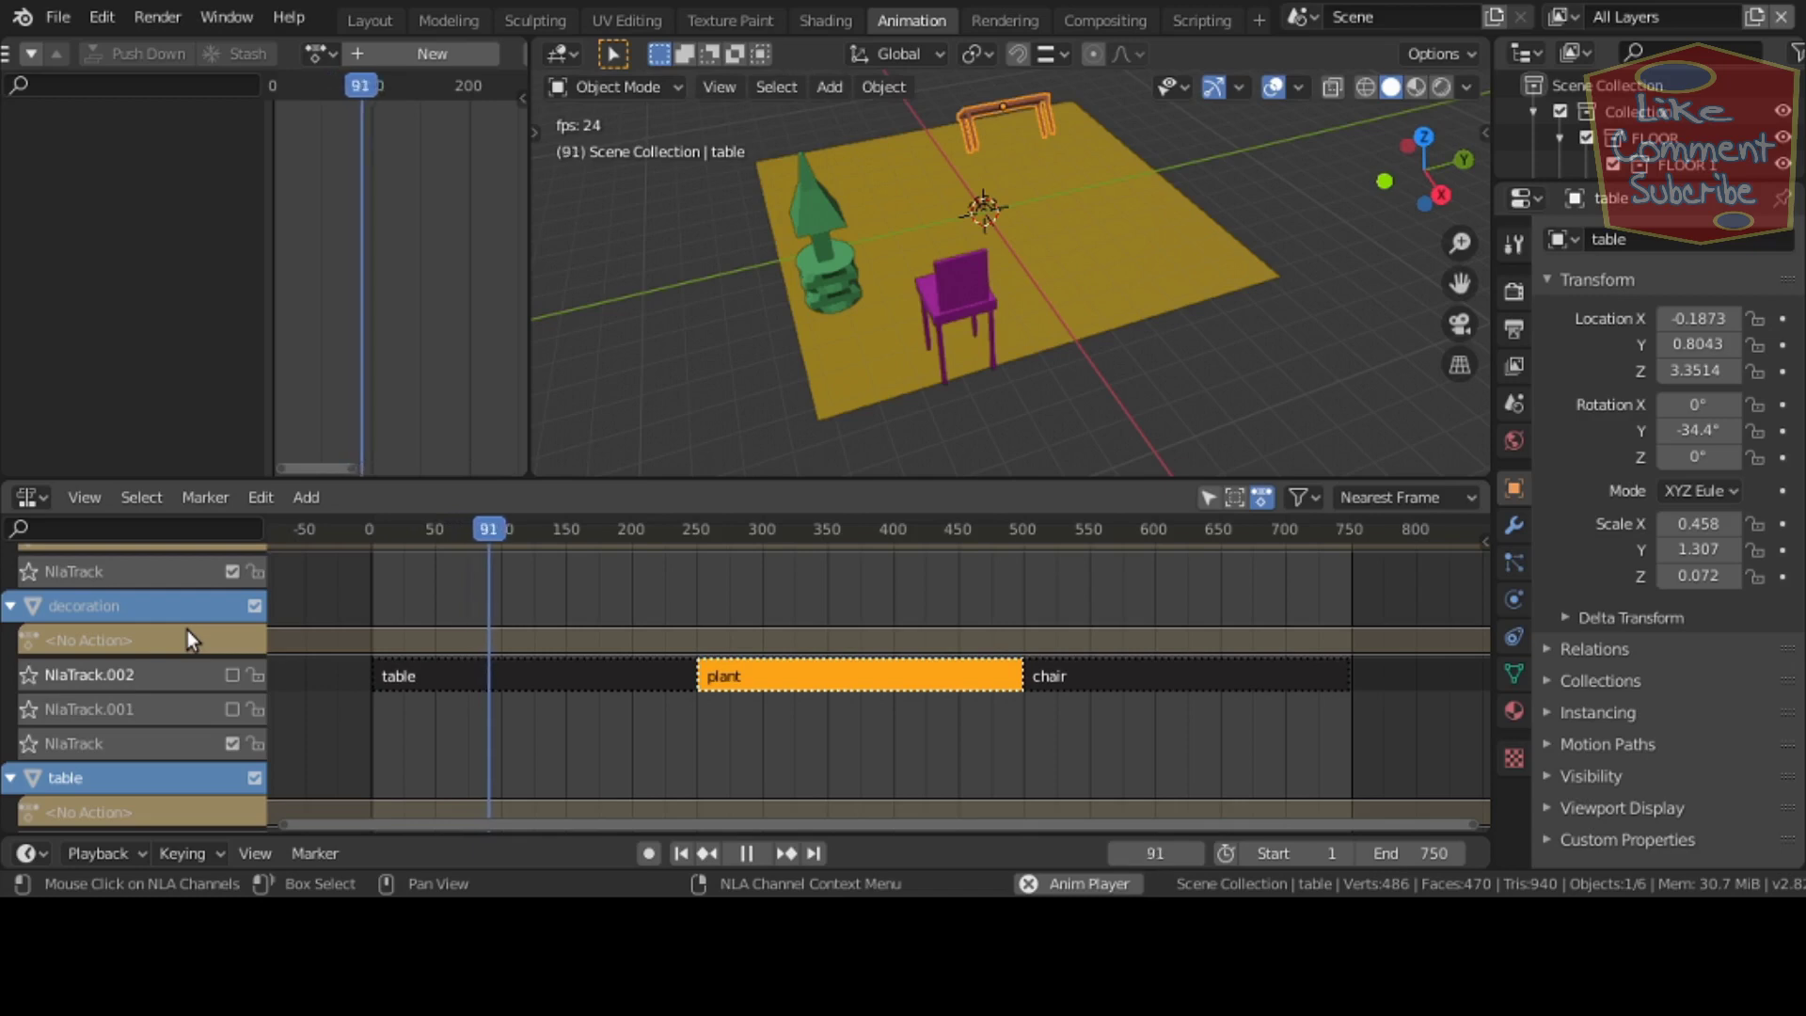
right_click(853, 681)
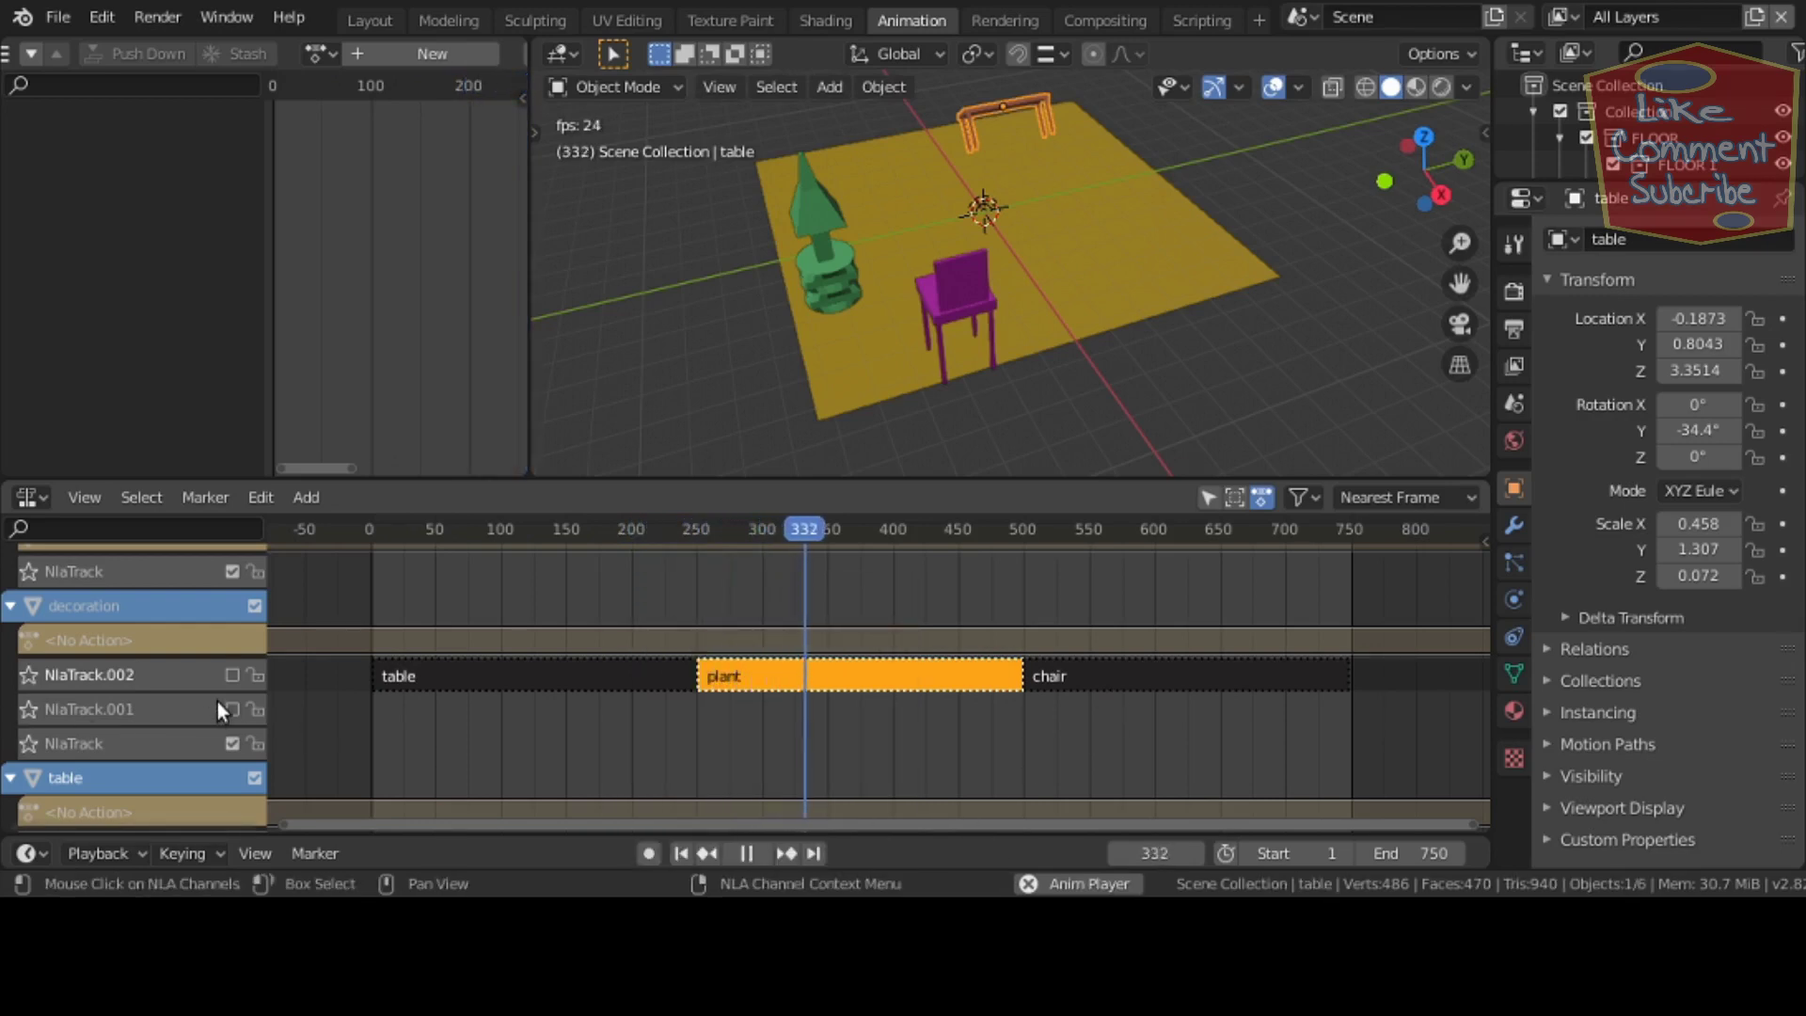
left_click(253, 777)
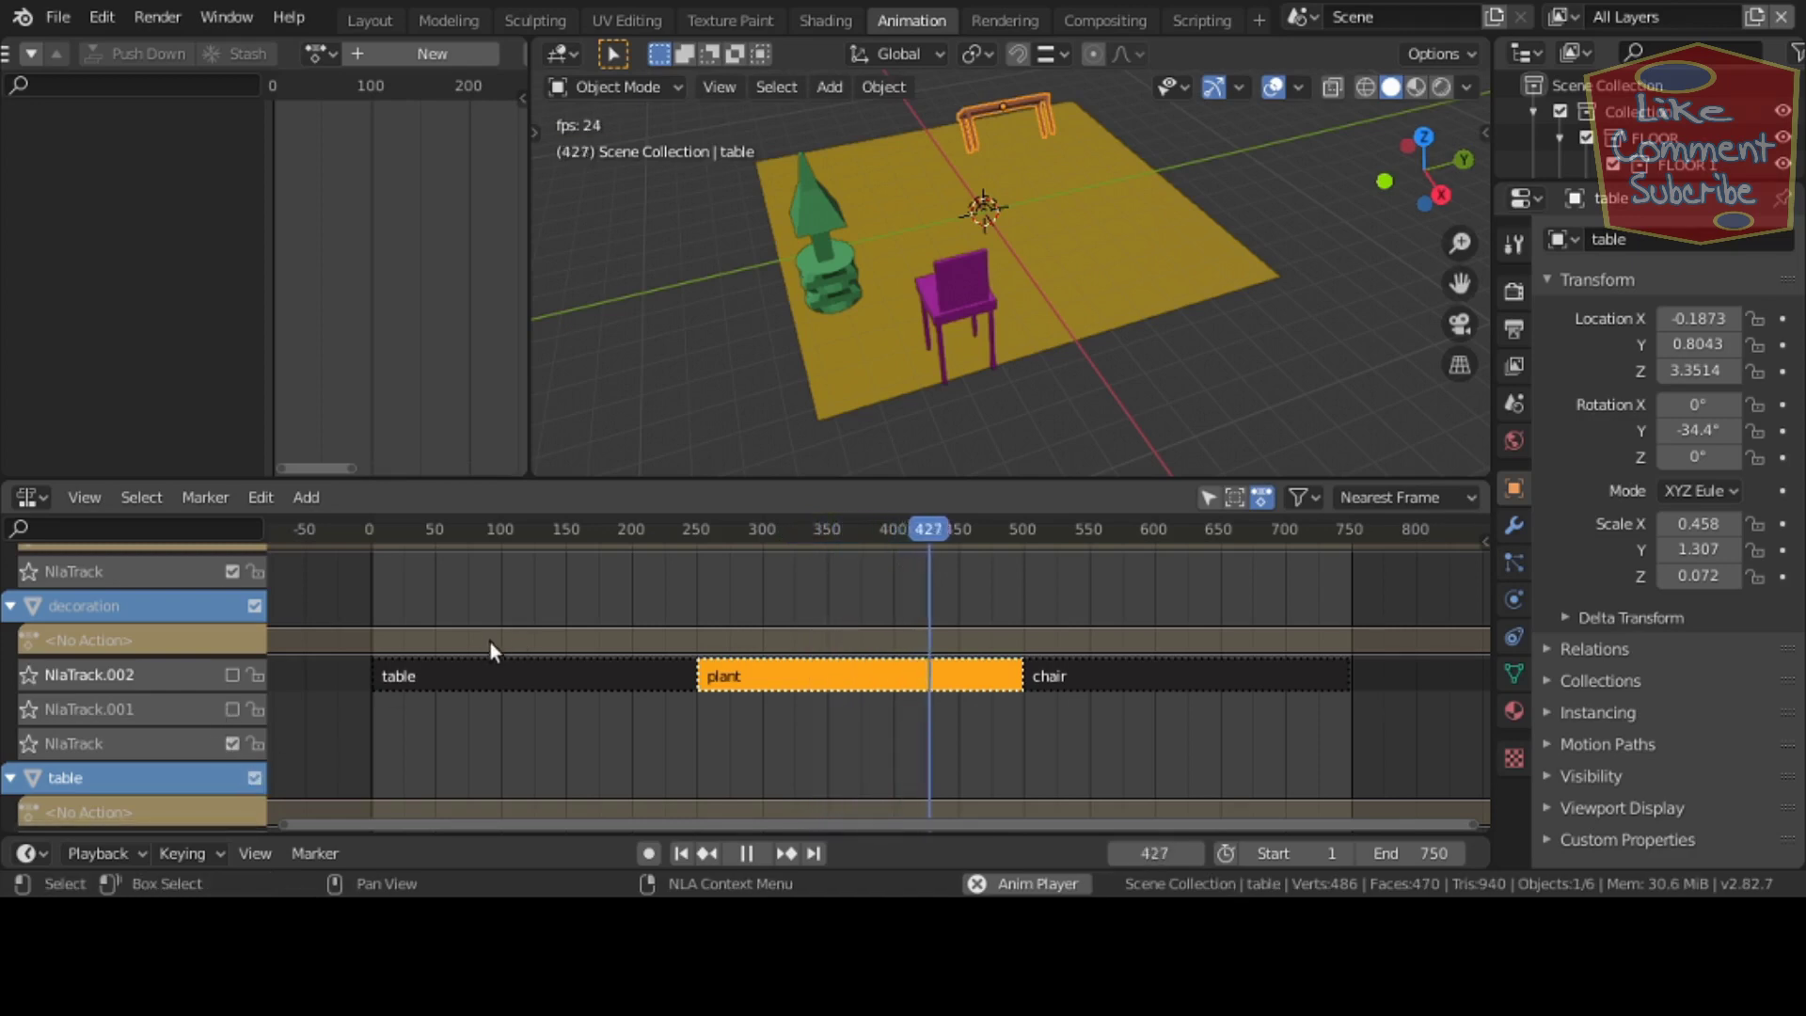
middle_click_drag(358, 714, 357, 773)
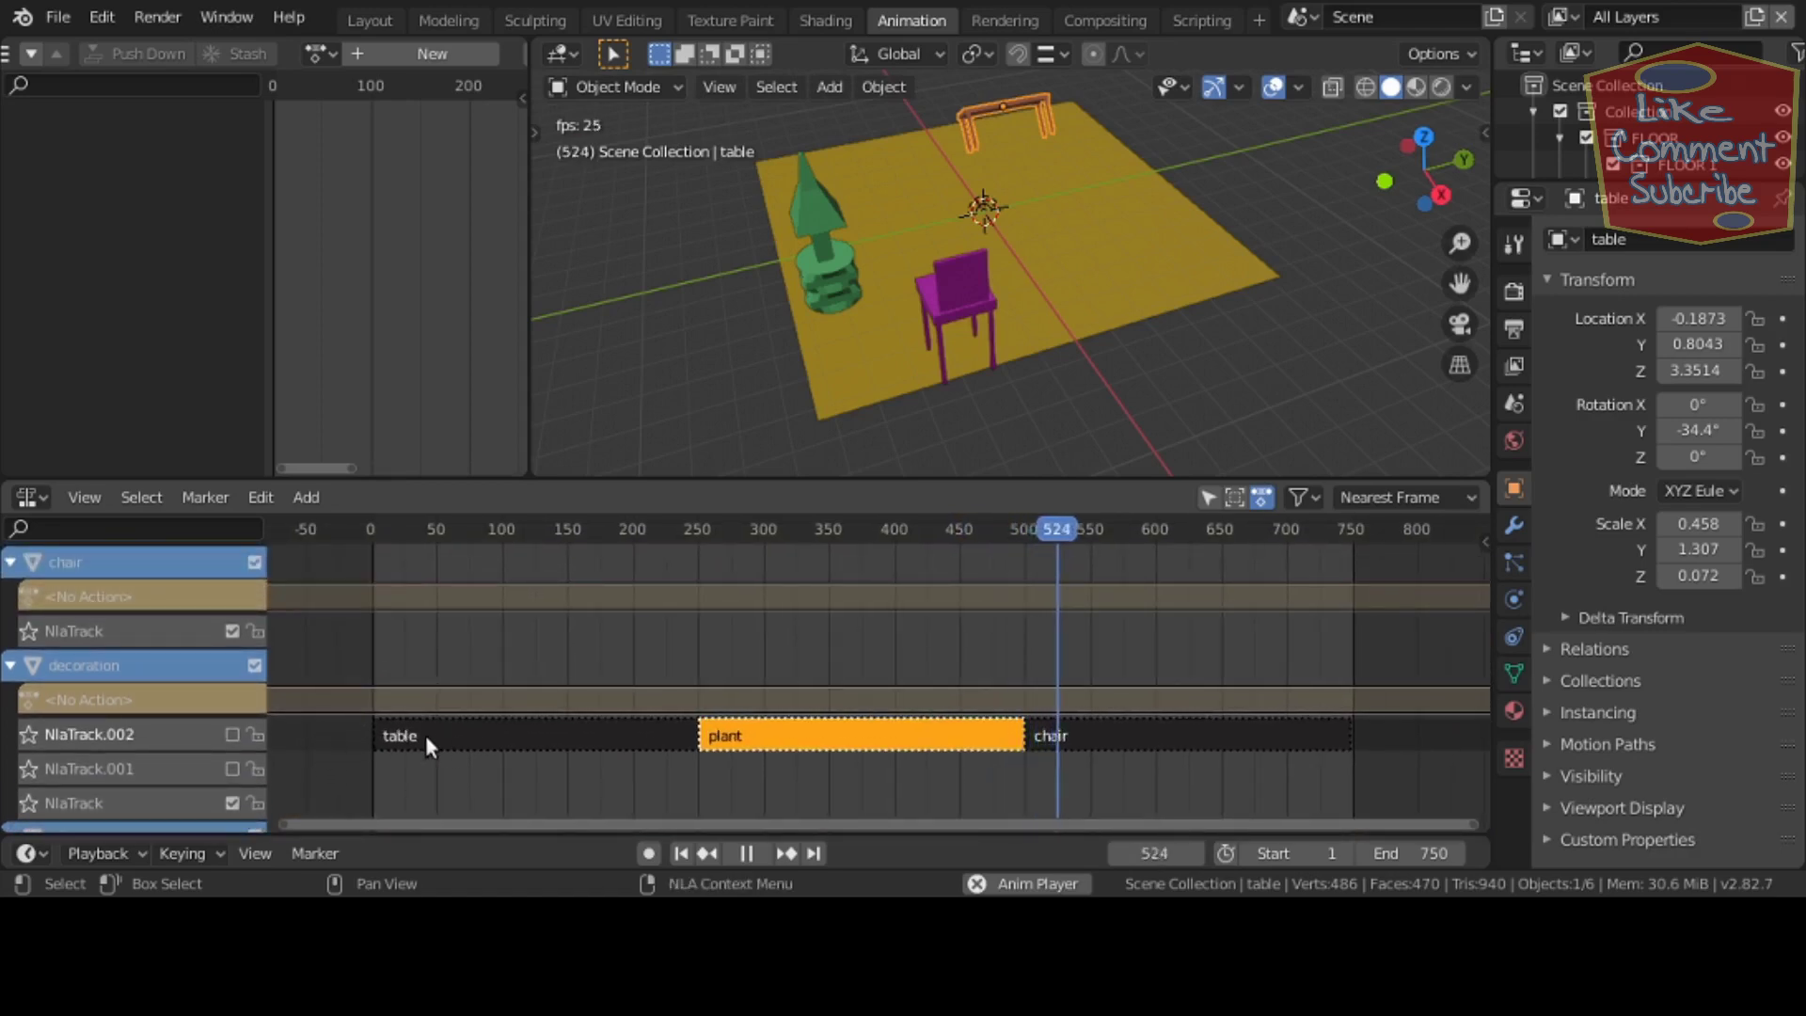
left_click(233, 731)
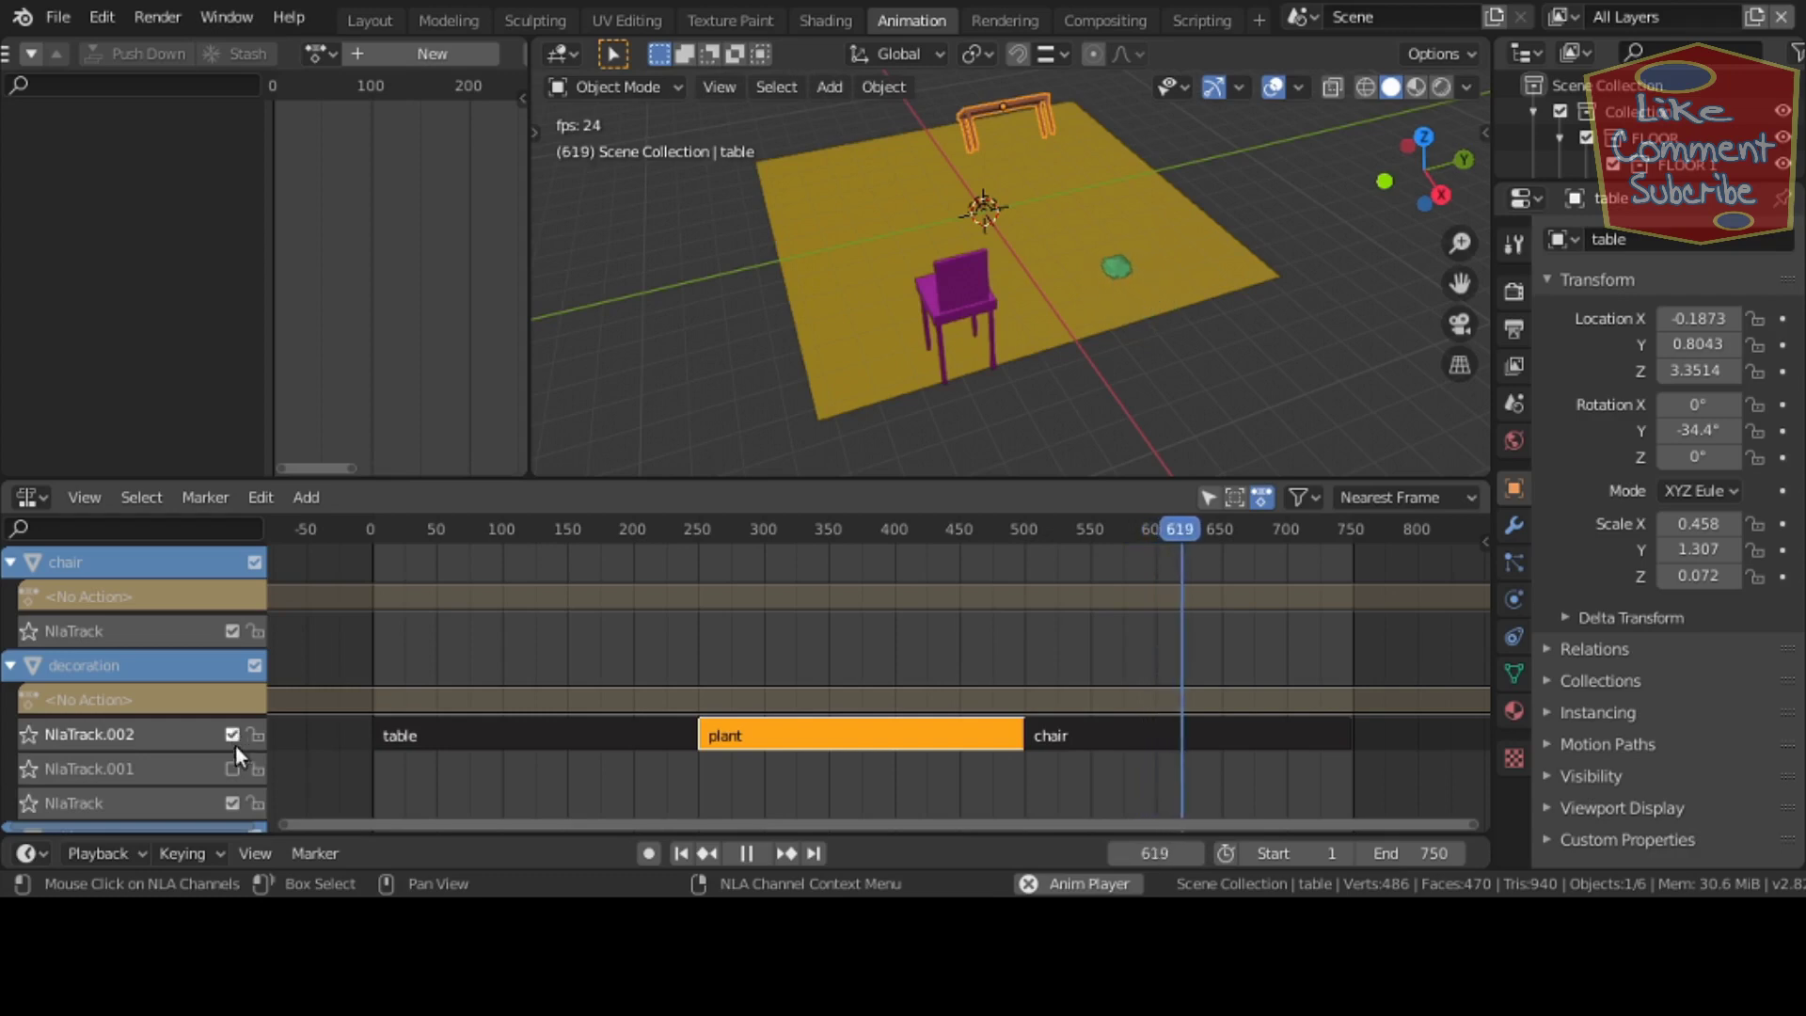
left_click(233, 766)
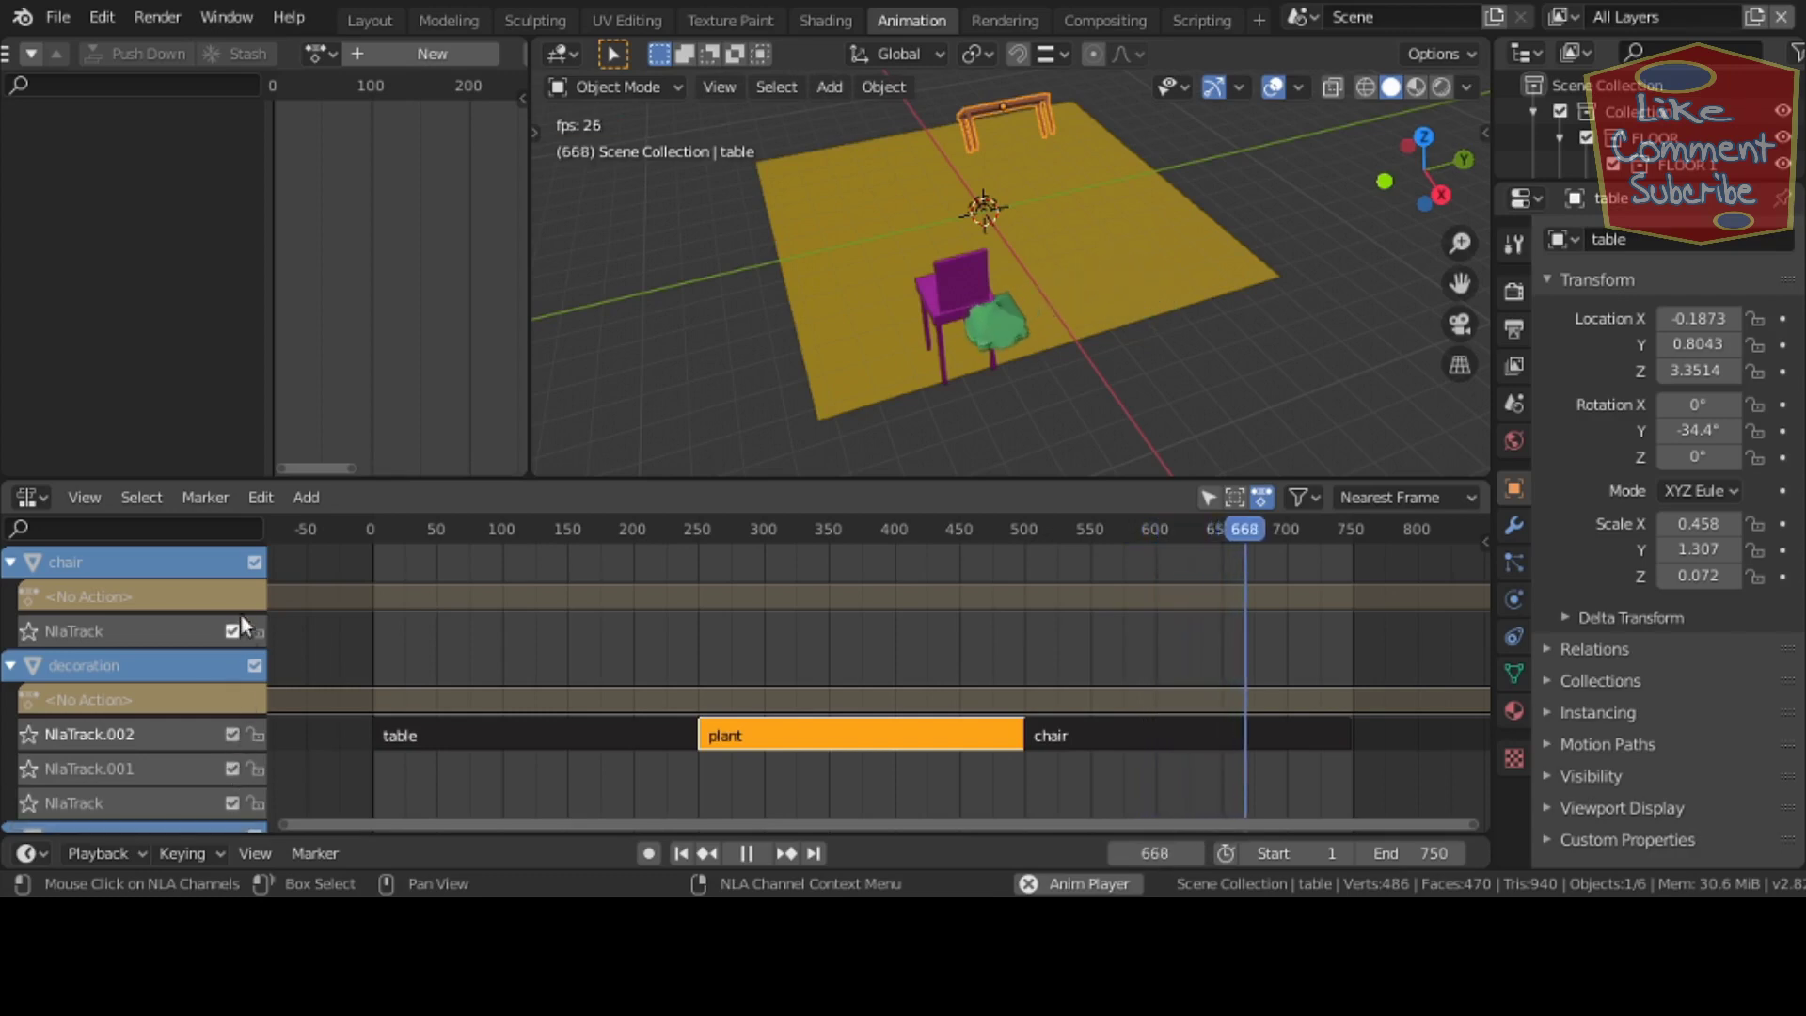
- Disable the chair object's NLA animation and enable it again while the sequence plays
left_click(263, 565)
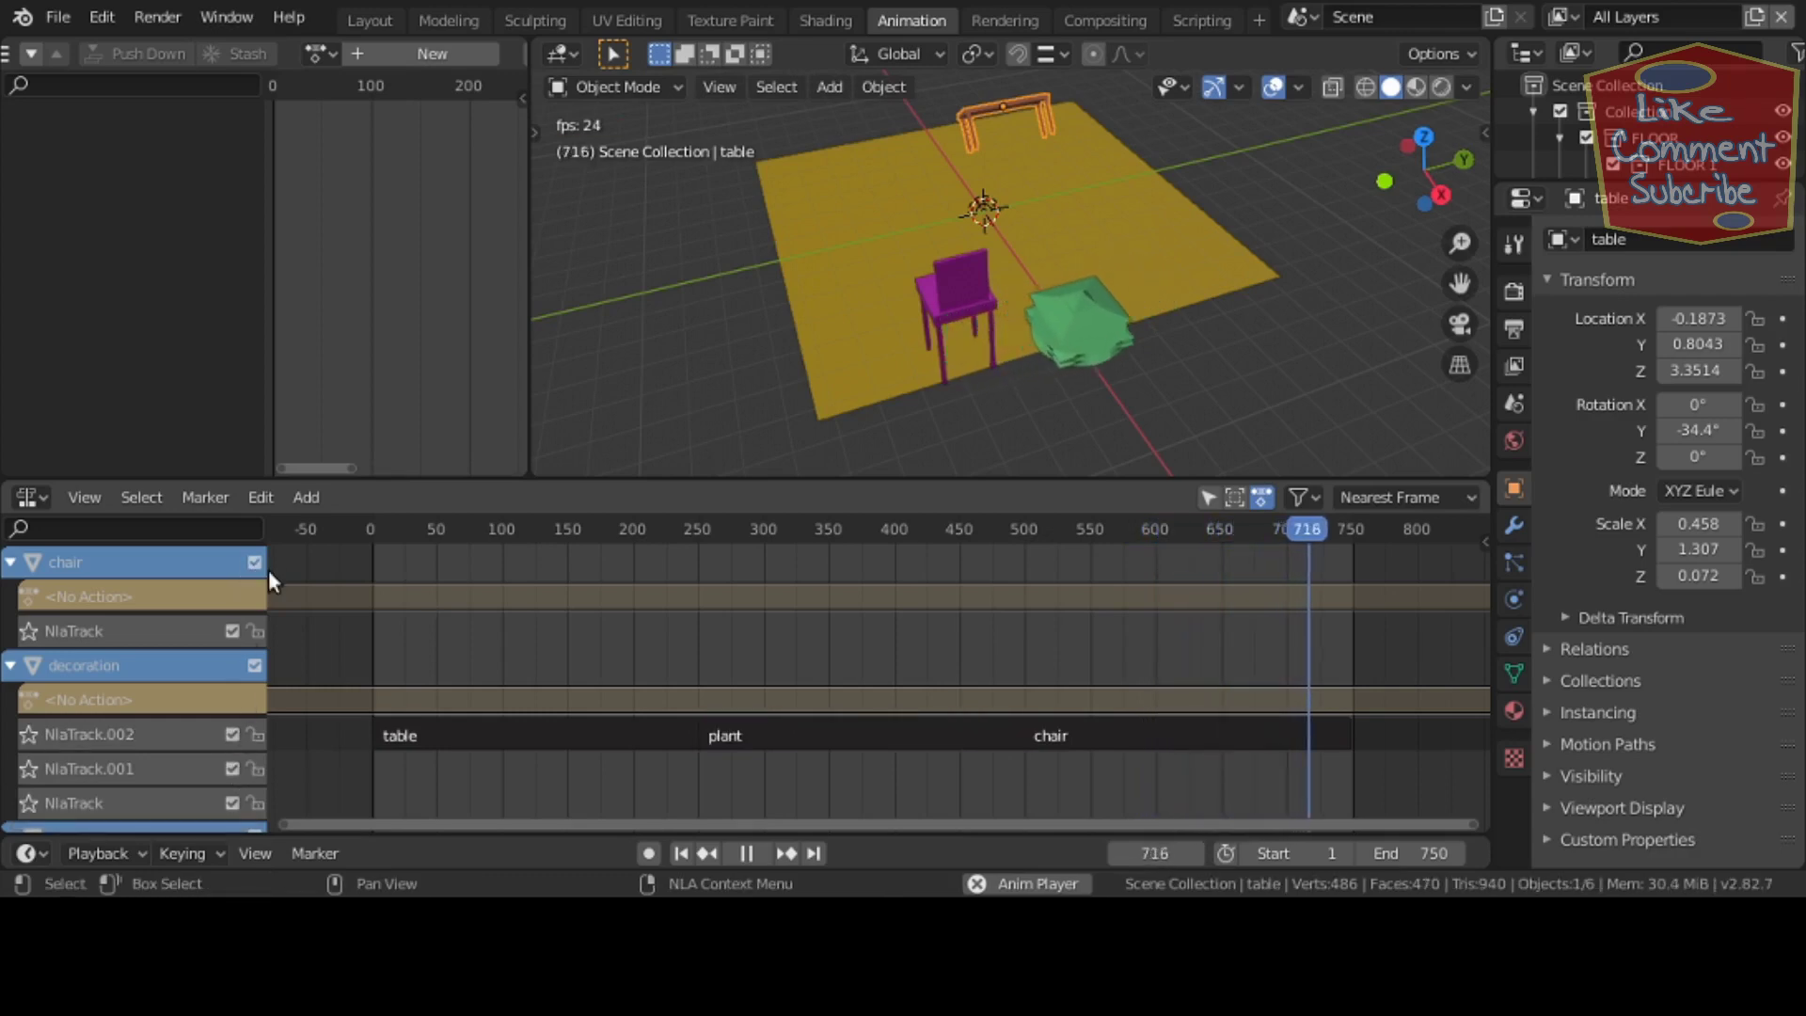
left_click(254, 564)
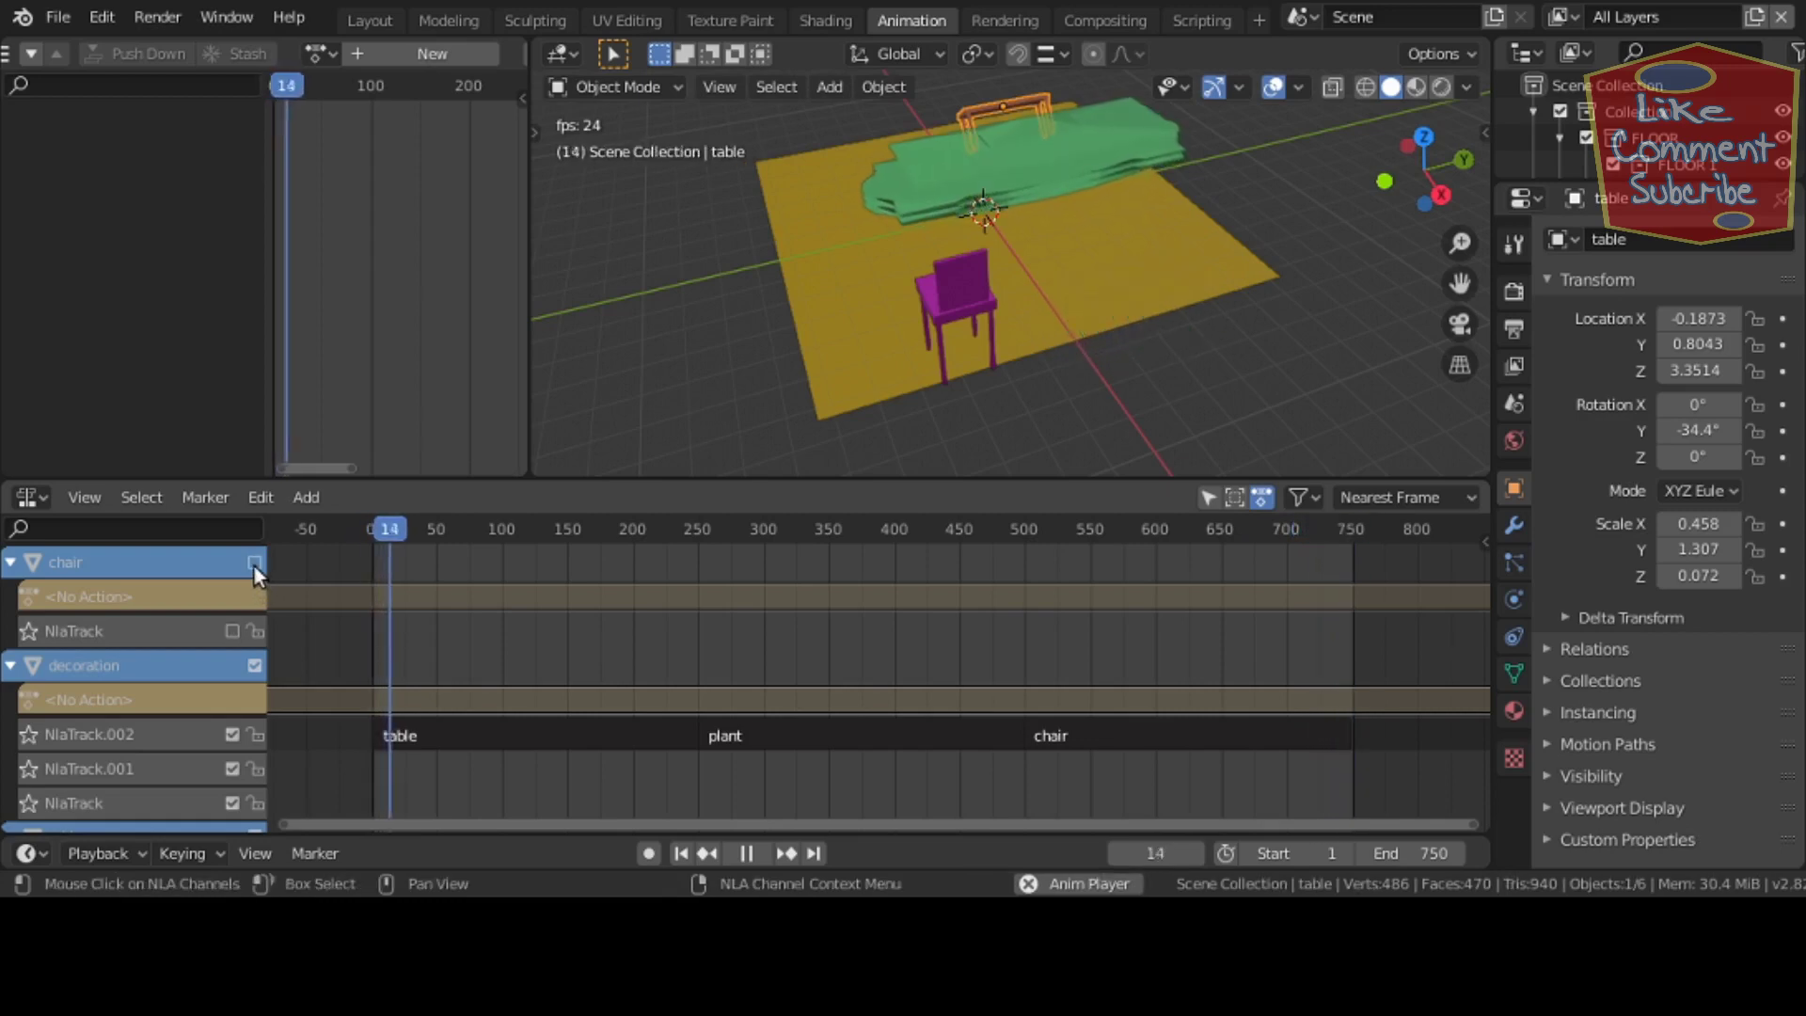
left_click(254, 565)
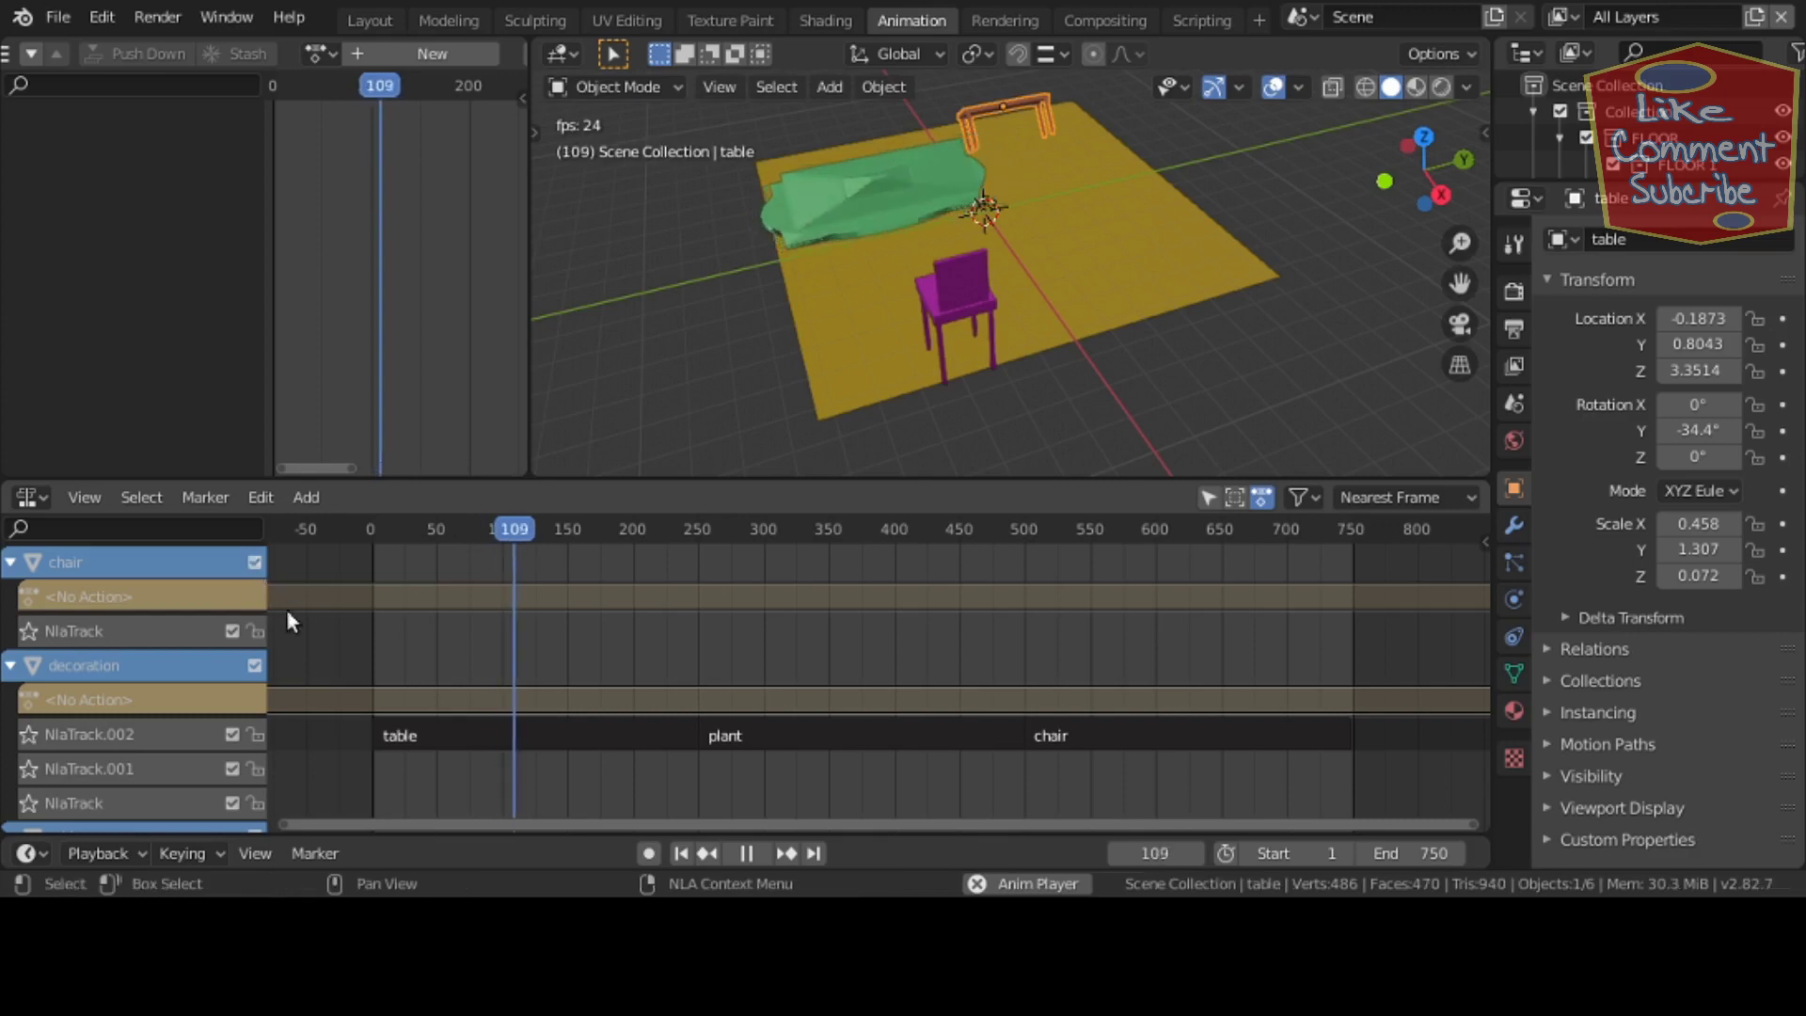
scroll(280, 719, "down", 5)
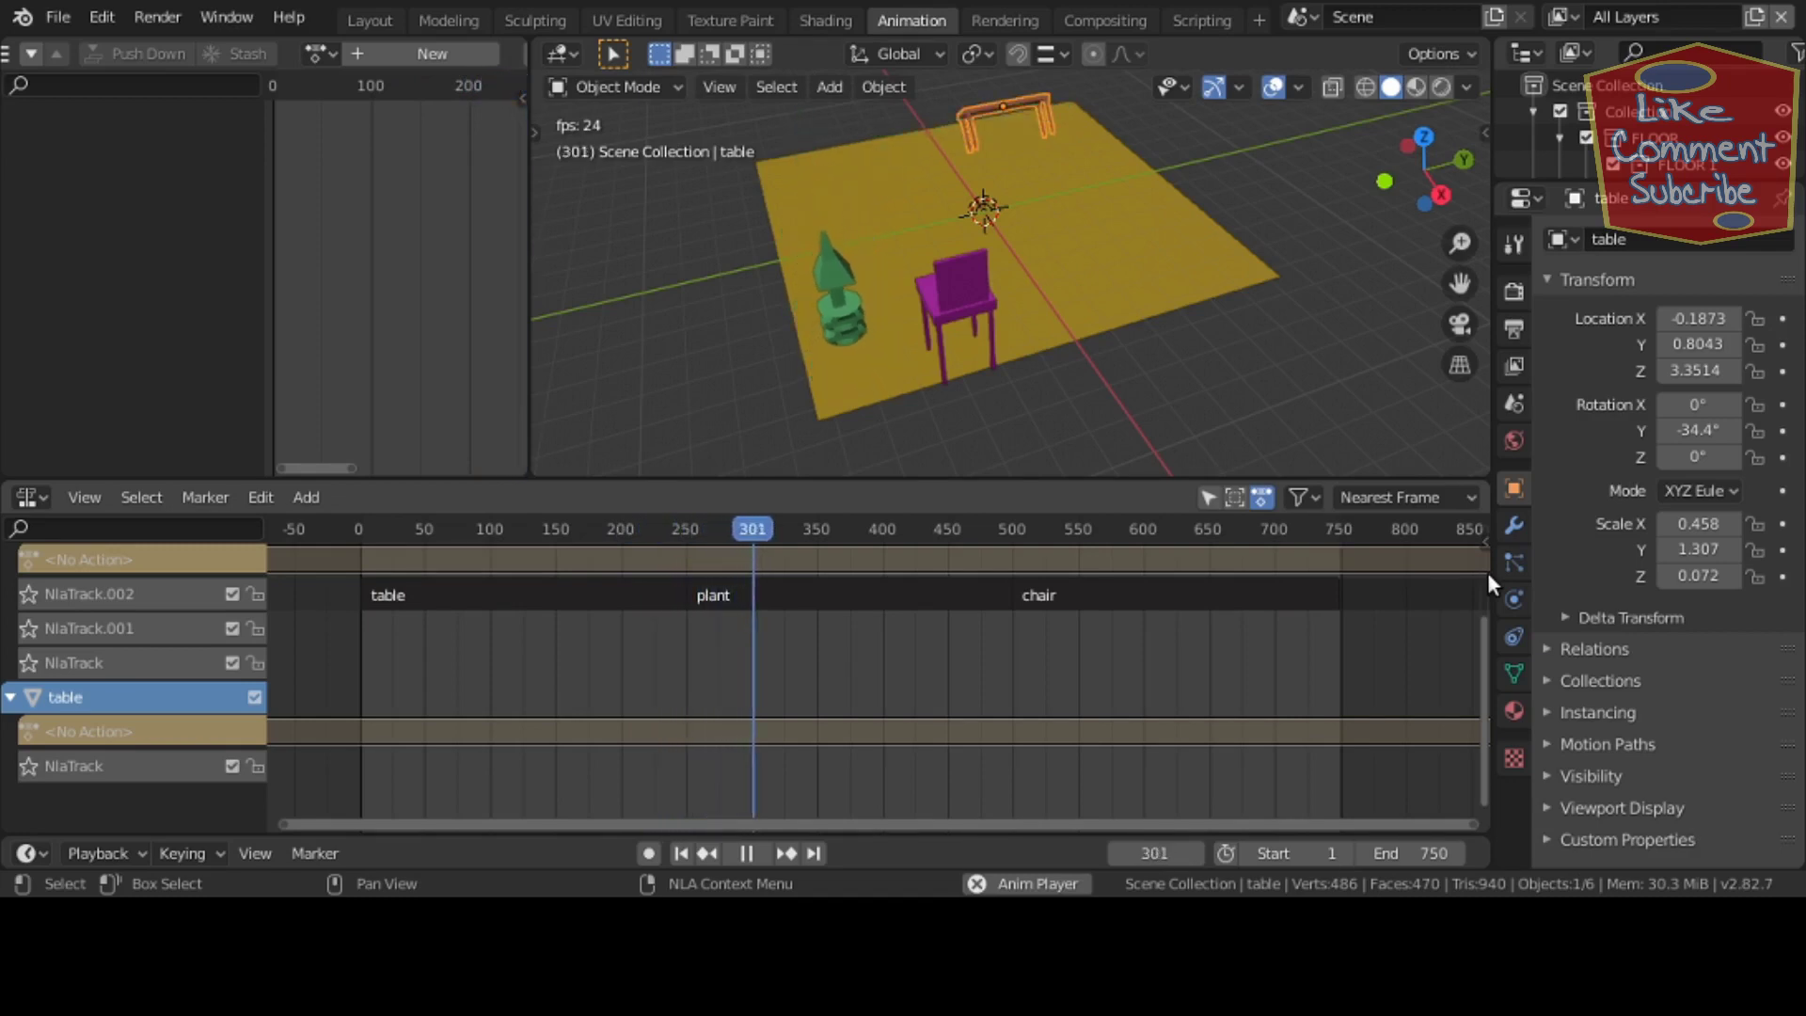
- Start tweaking the plant strip's action to expose its keyframes, and leave tweak mode without editing
left_click(556, 593)
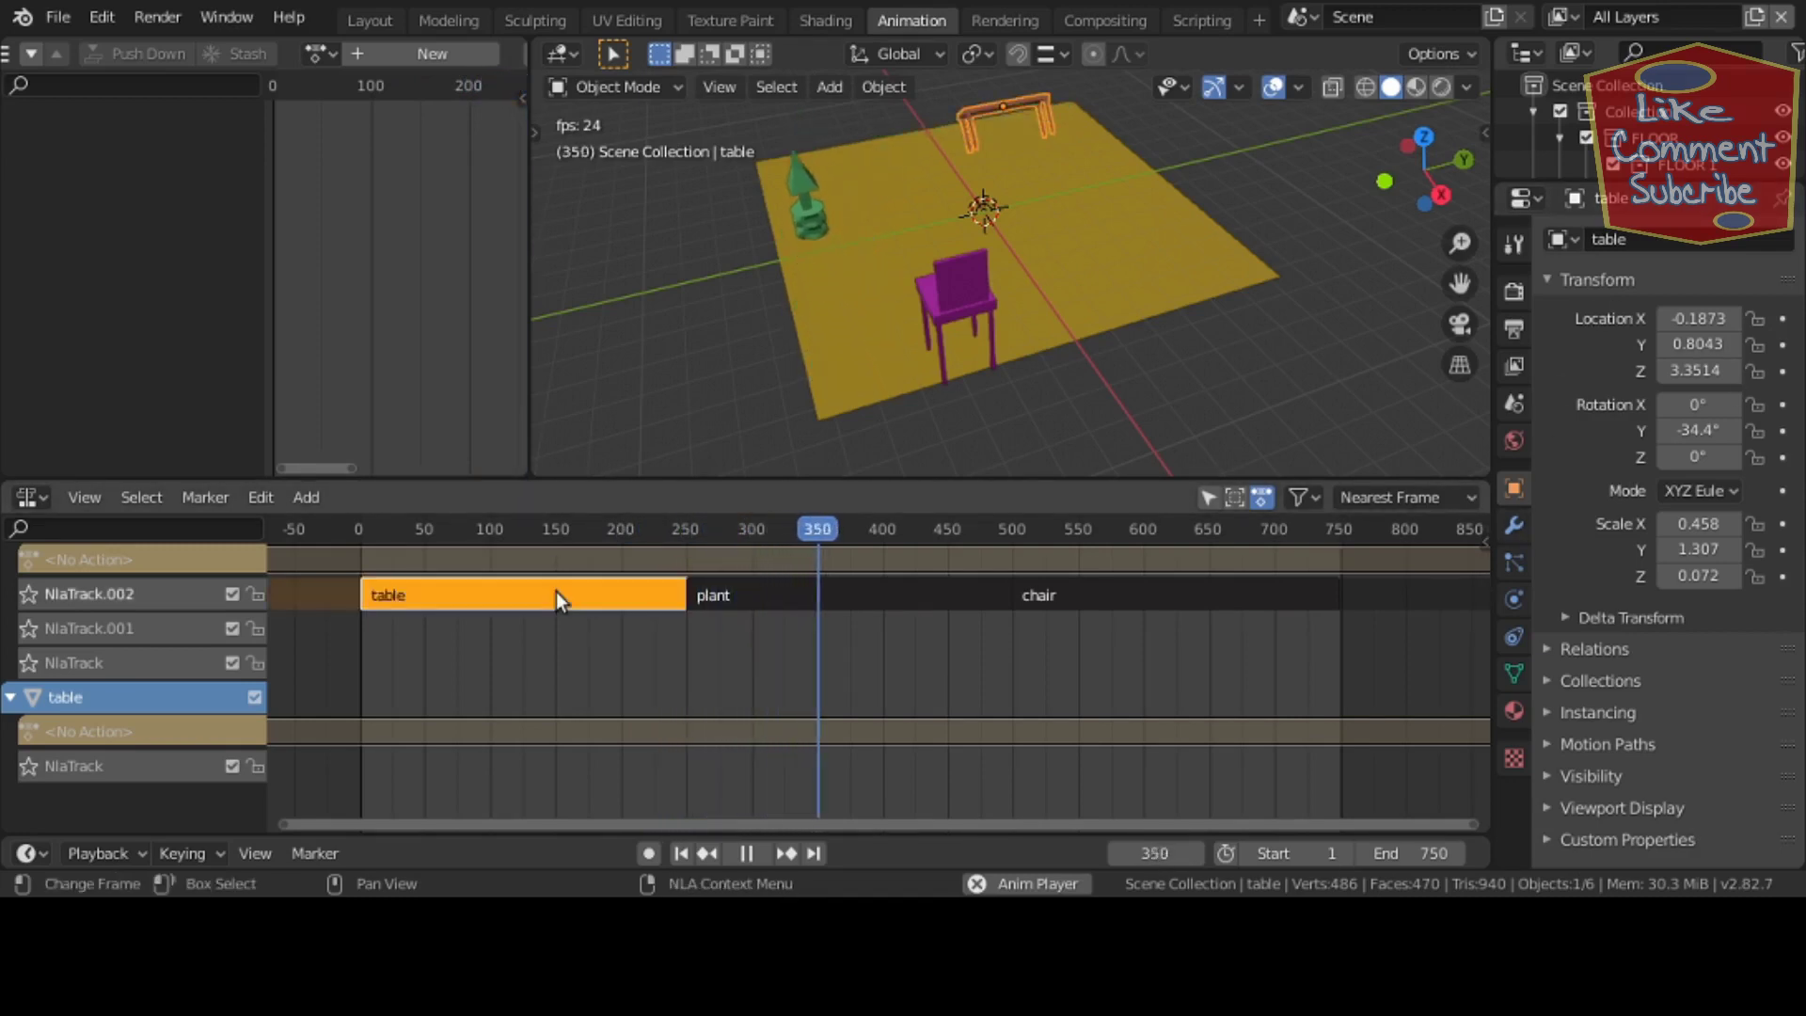
left_click(816, 596)
right_click(816, 597)
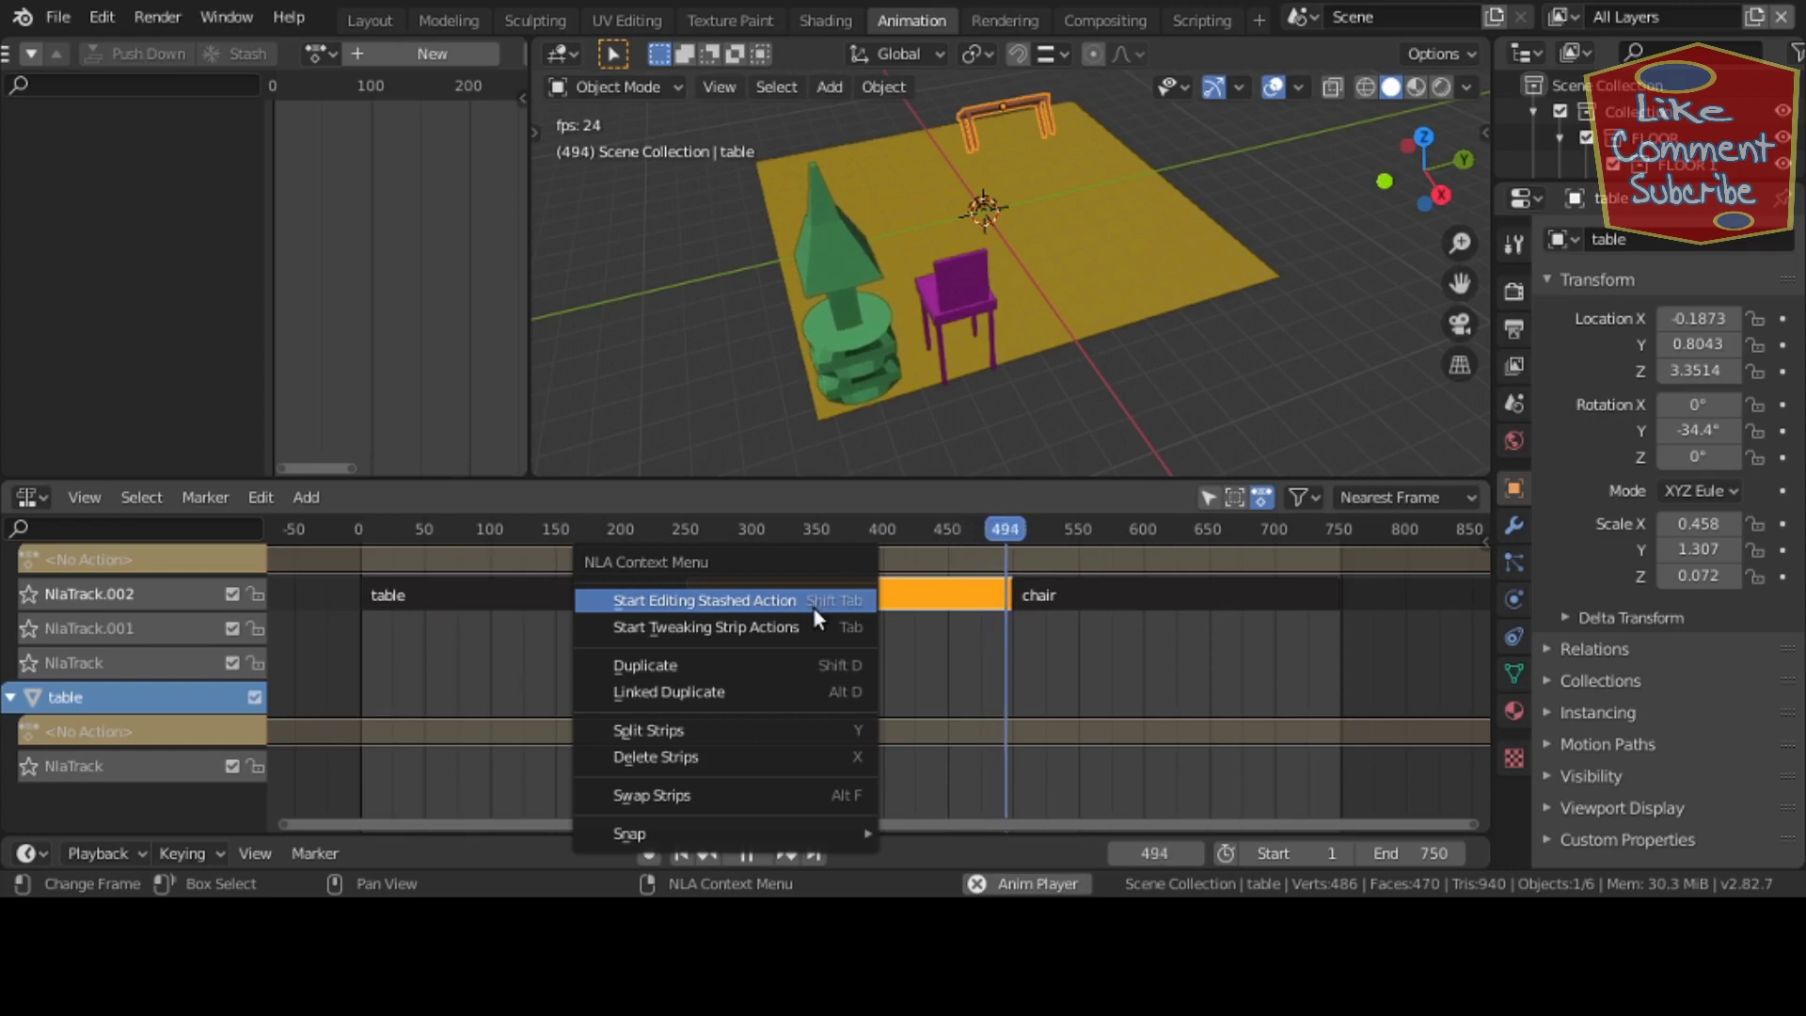
left_click(810, 627)
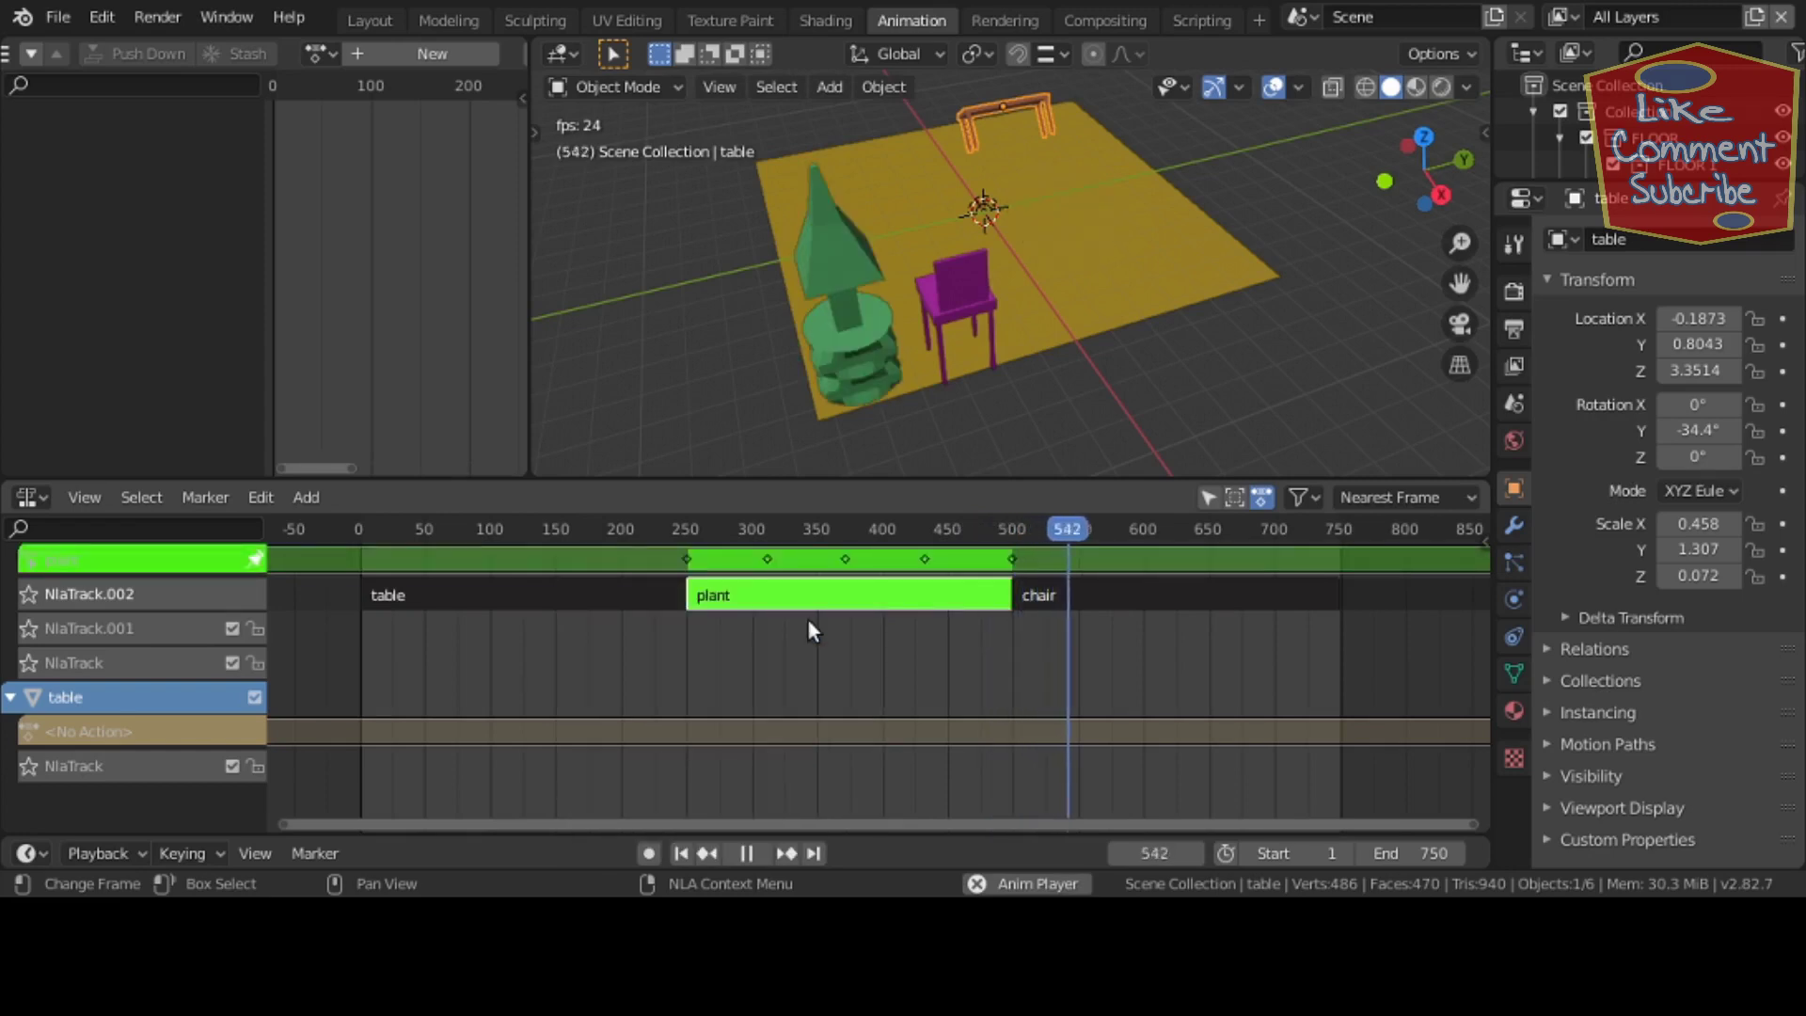
key("Tab")
- Select the table, plant and chair strips together on the decoration's NlaTrack.002
left_click(1115, 599)
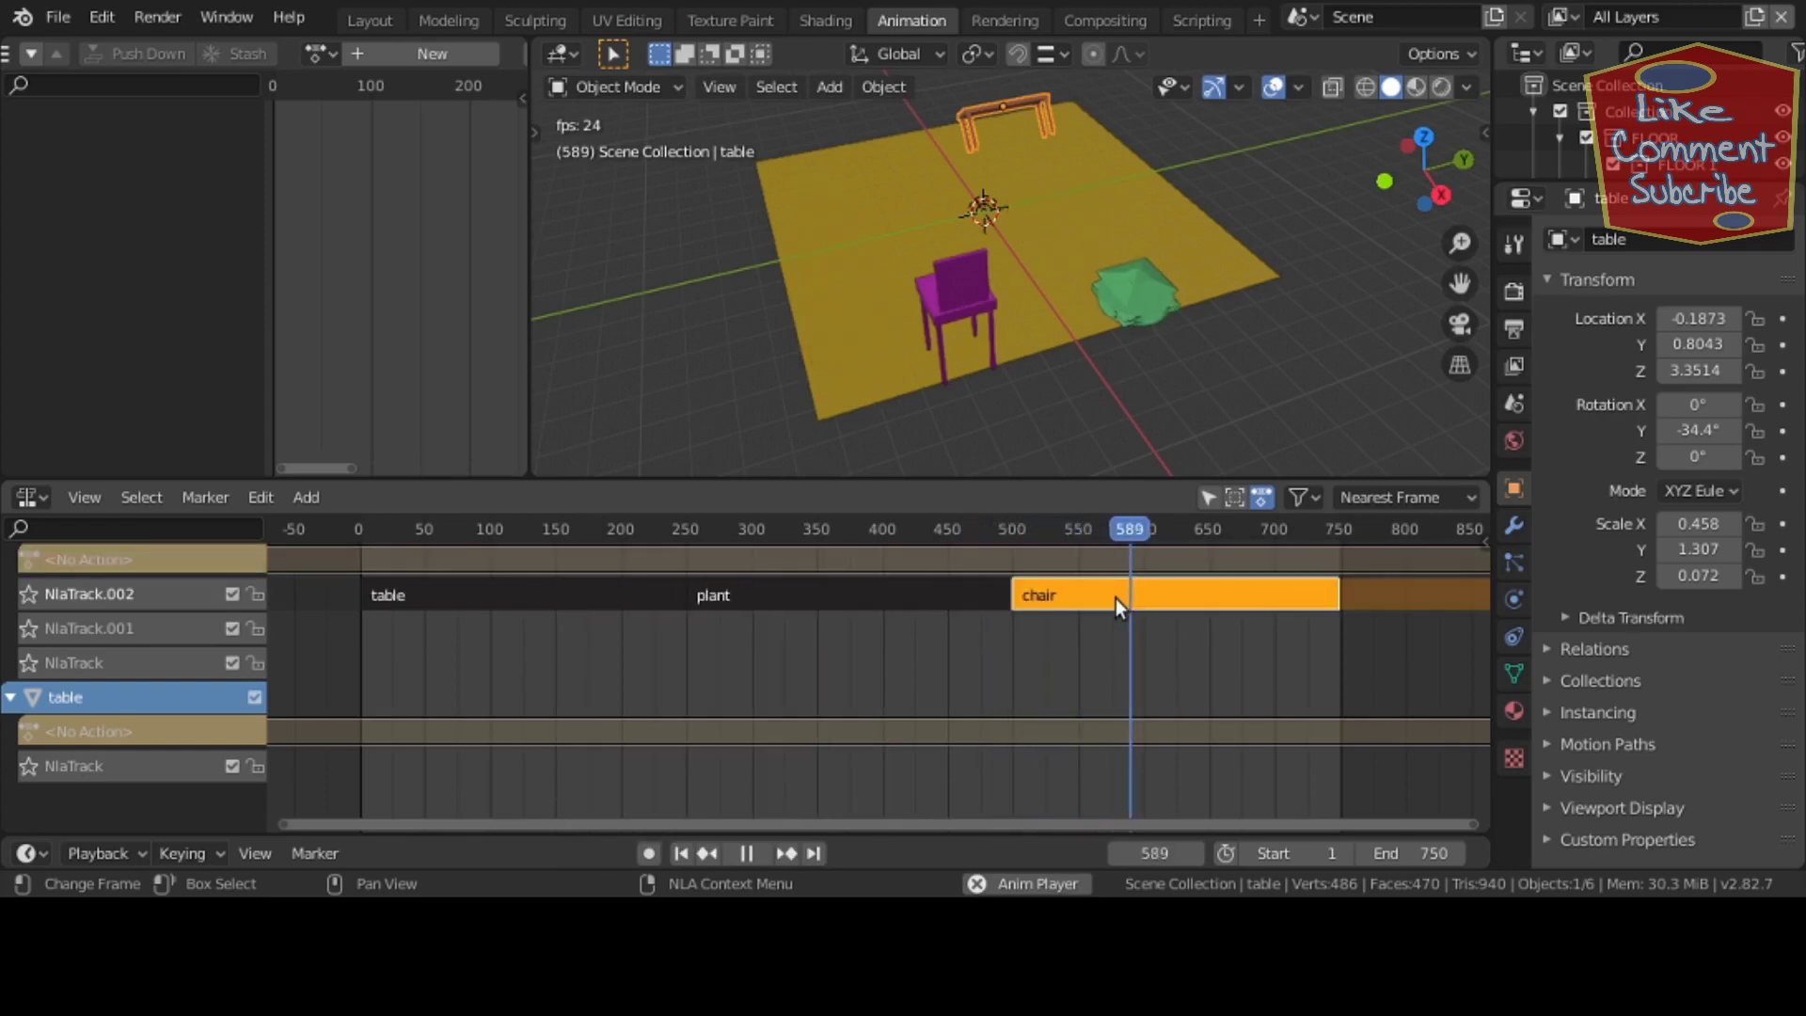
left_click(573, 580)
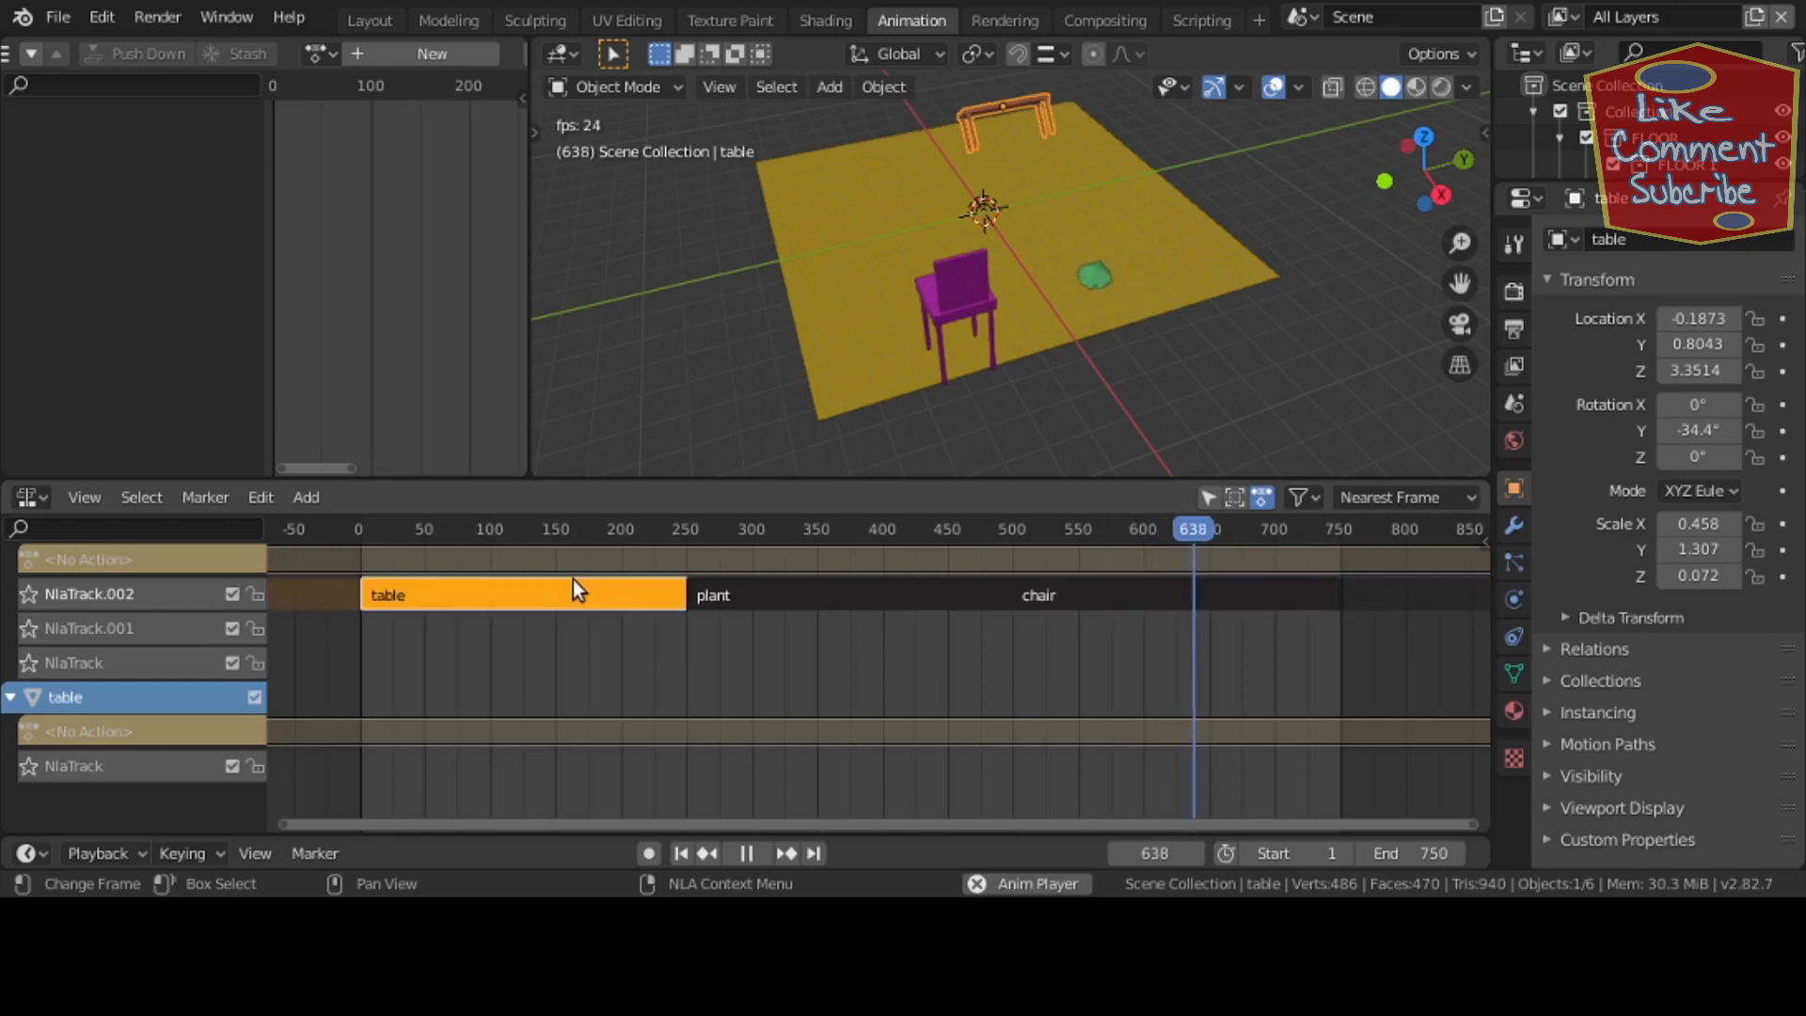
left_click(725, 595, "shift")
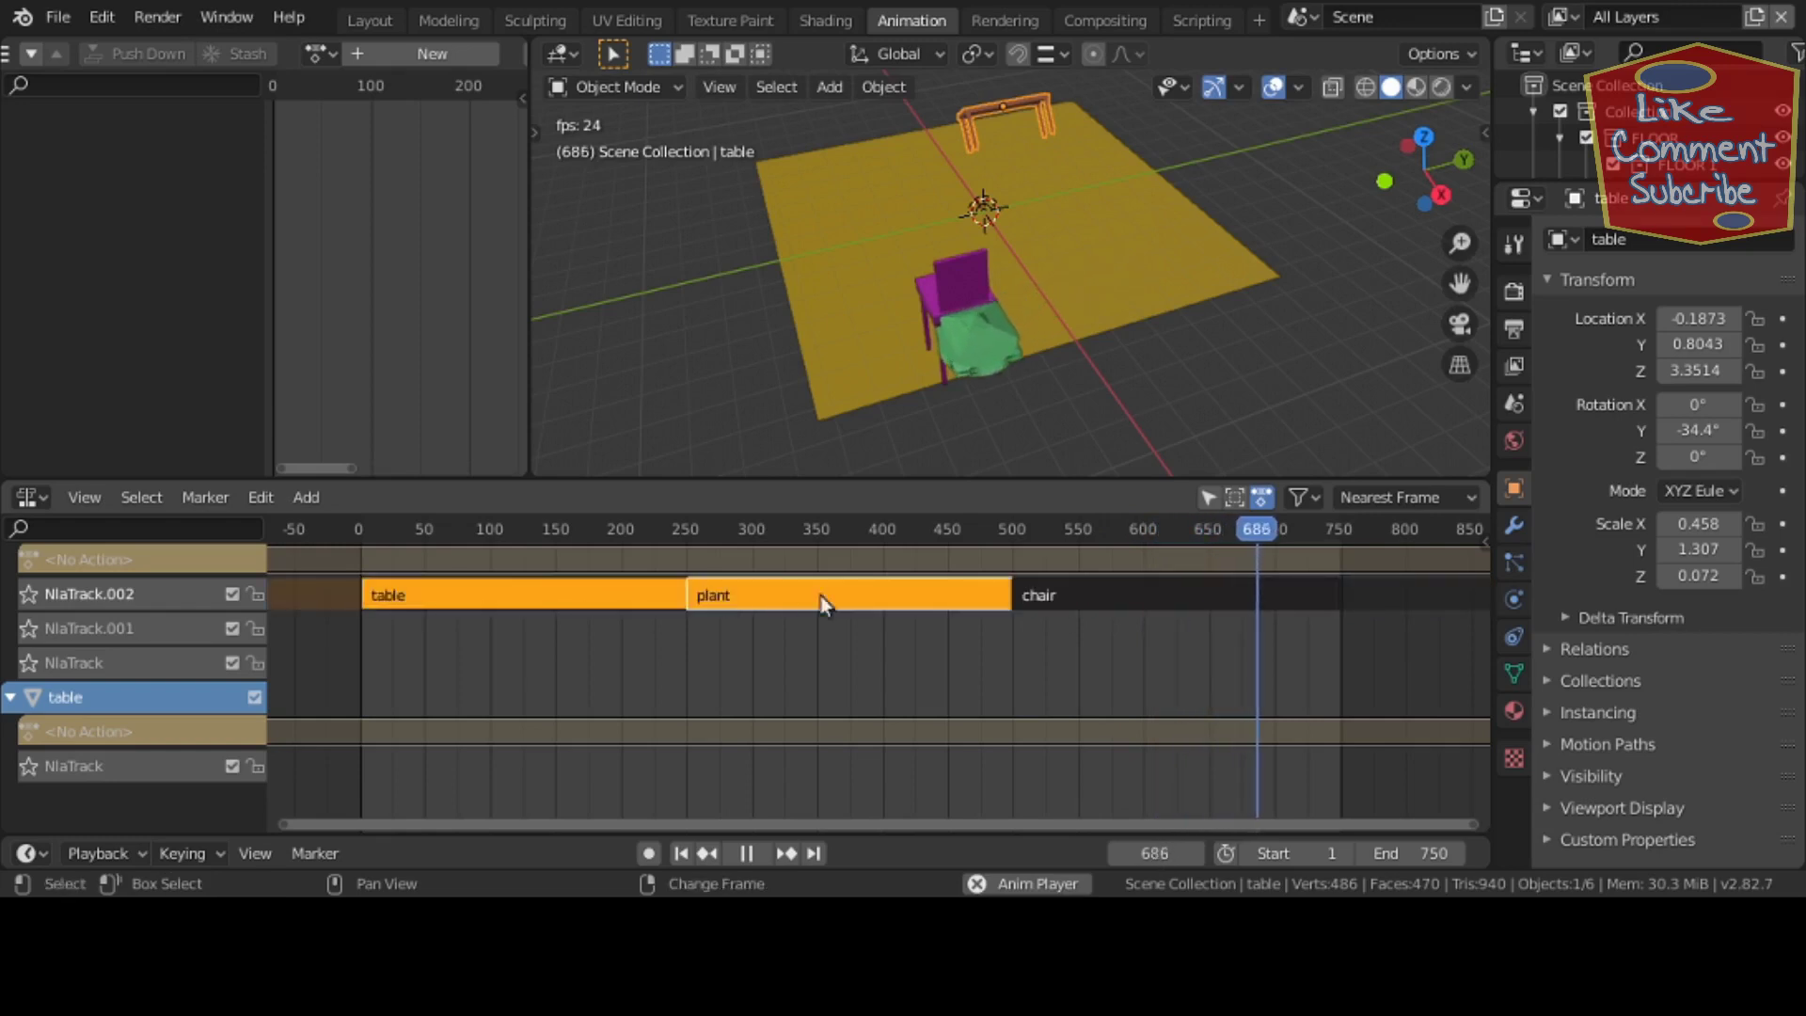
left_click(1035, 594, "shift")
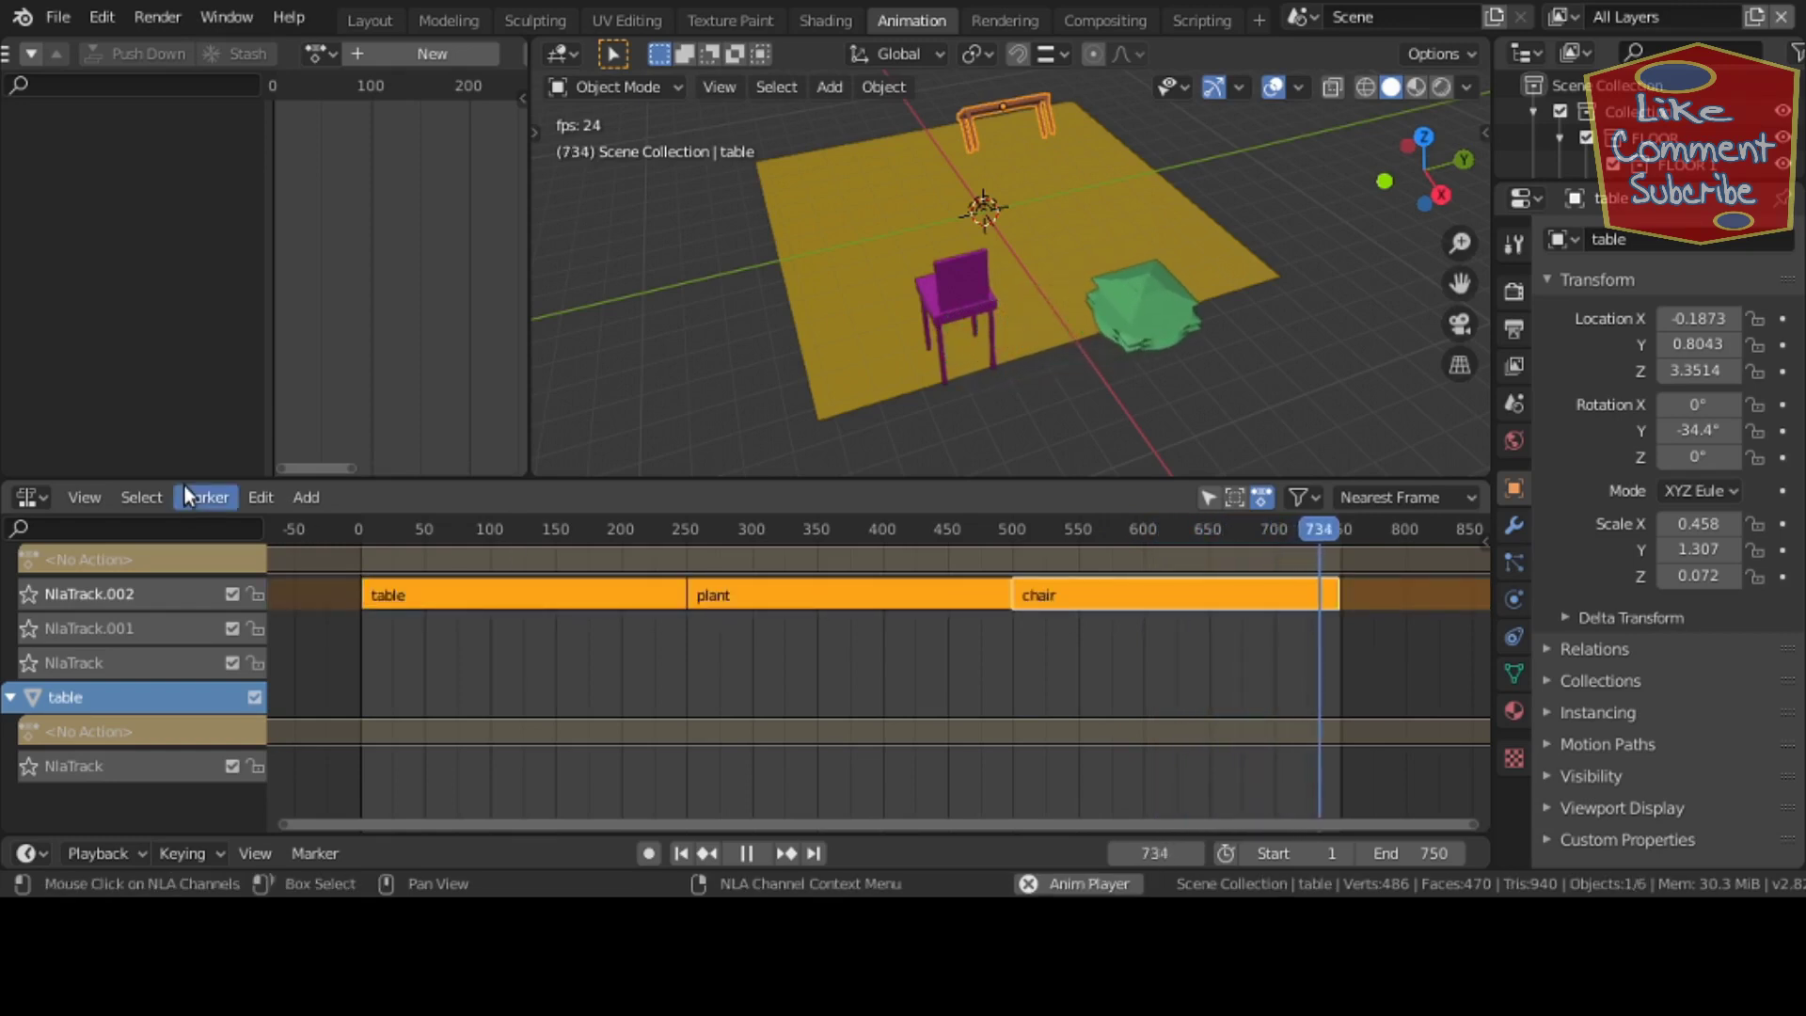
- Review the editing commands available for the selected strips, from tweaking and scaling to muting, splitting and duplicating
left_click(250, 497)
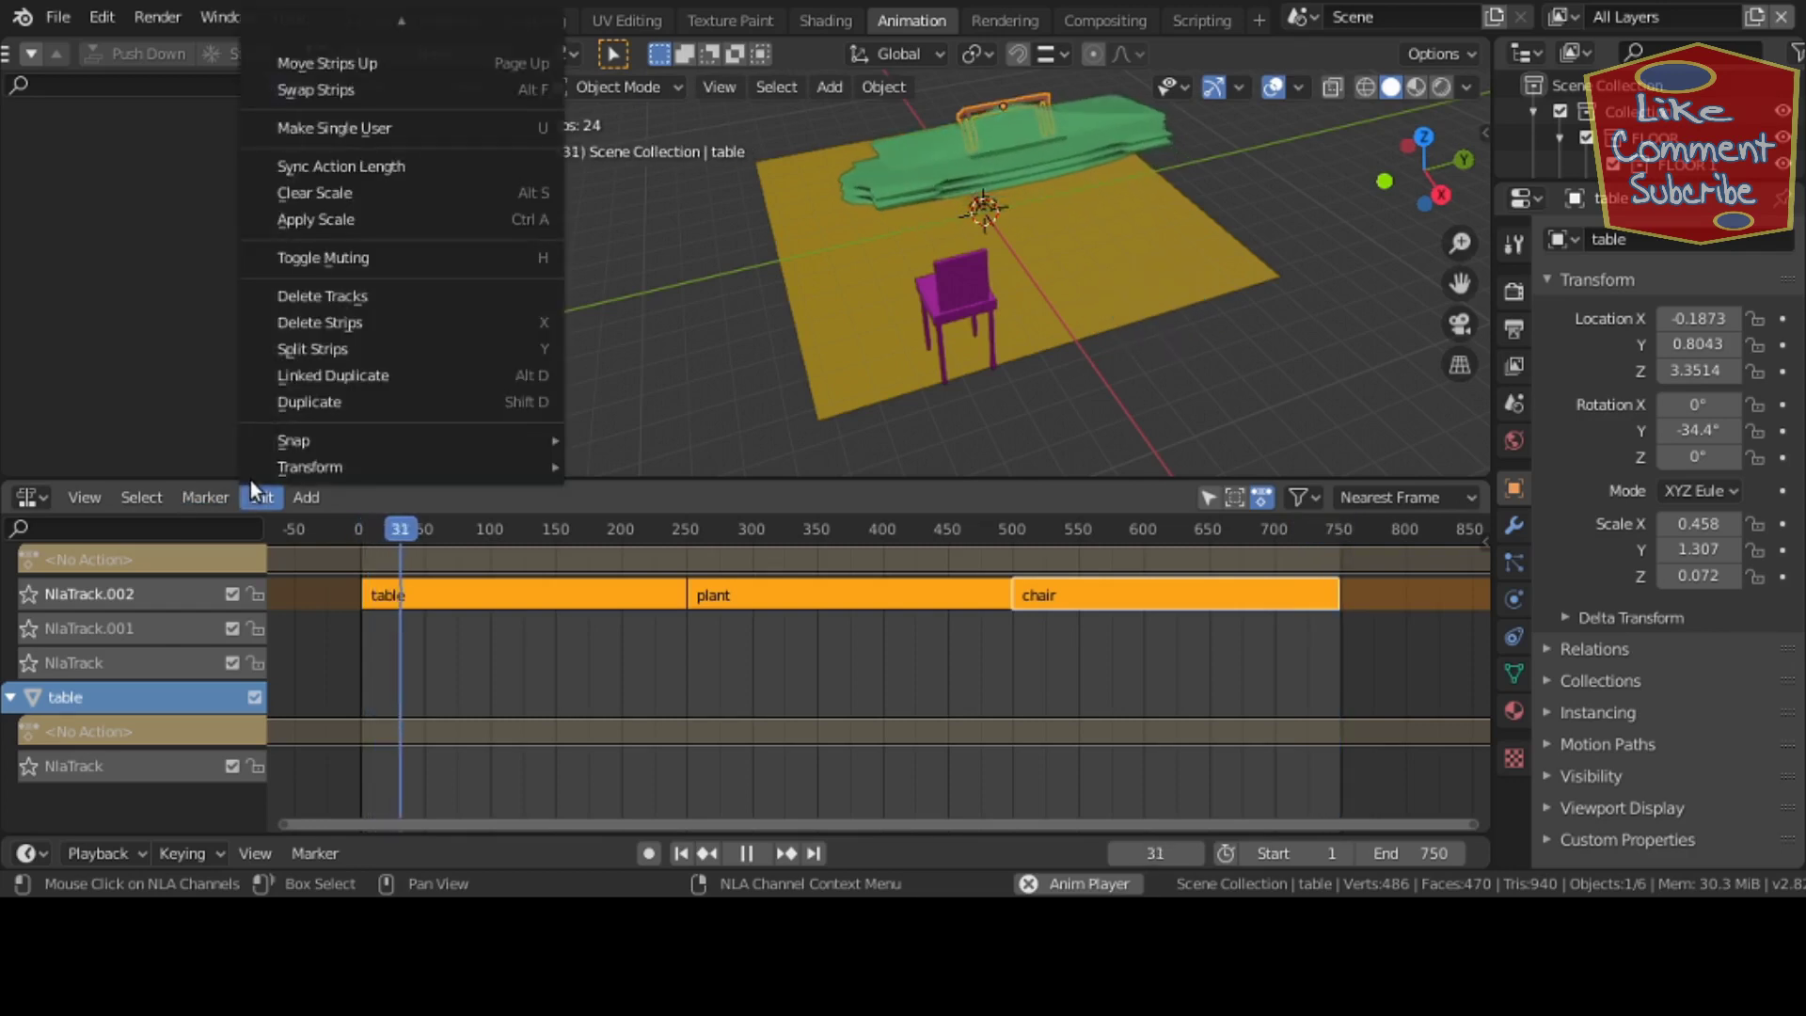
mouse_move(260, 470)
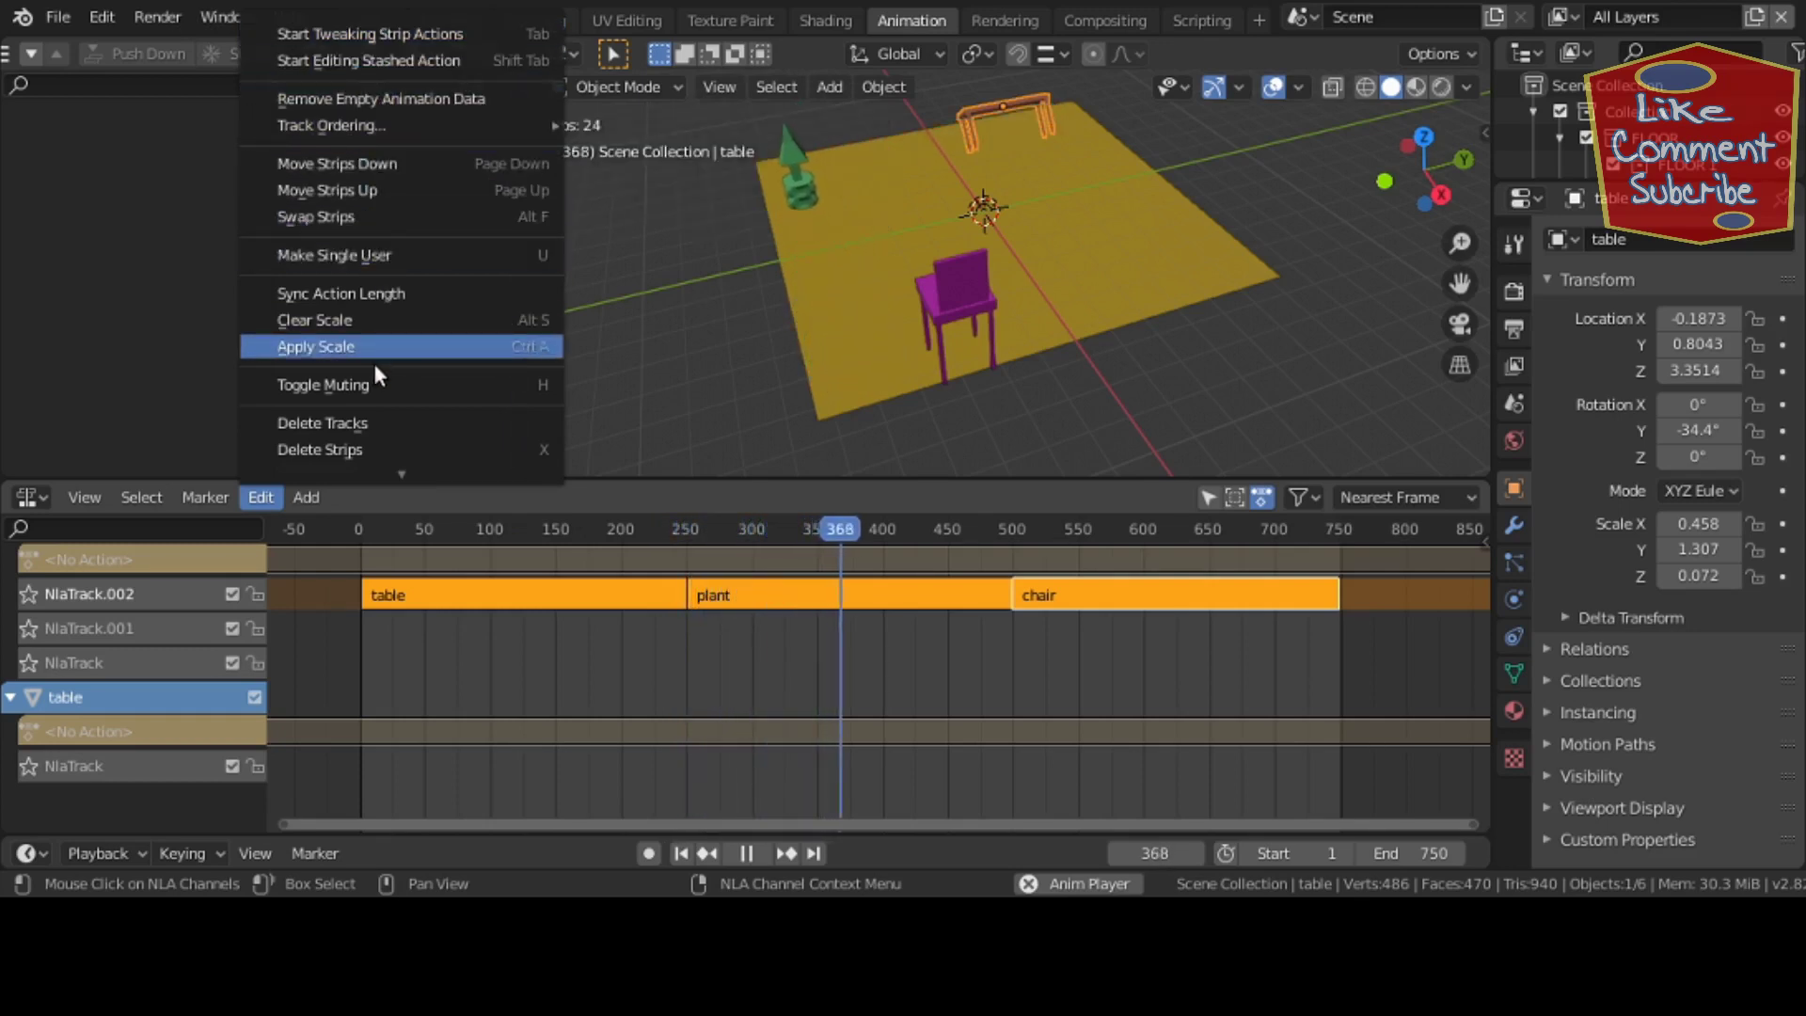
scroll(375, 363, "down", 6)
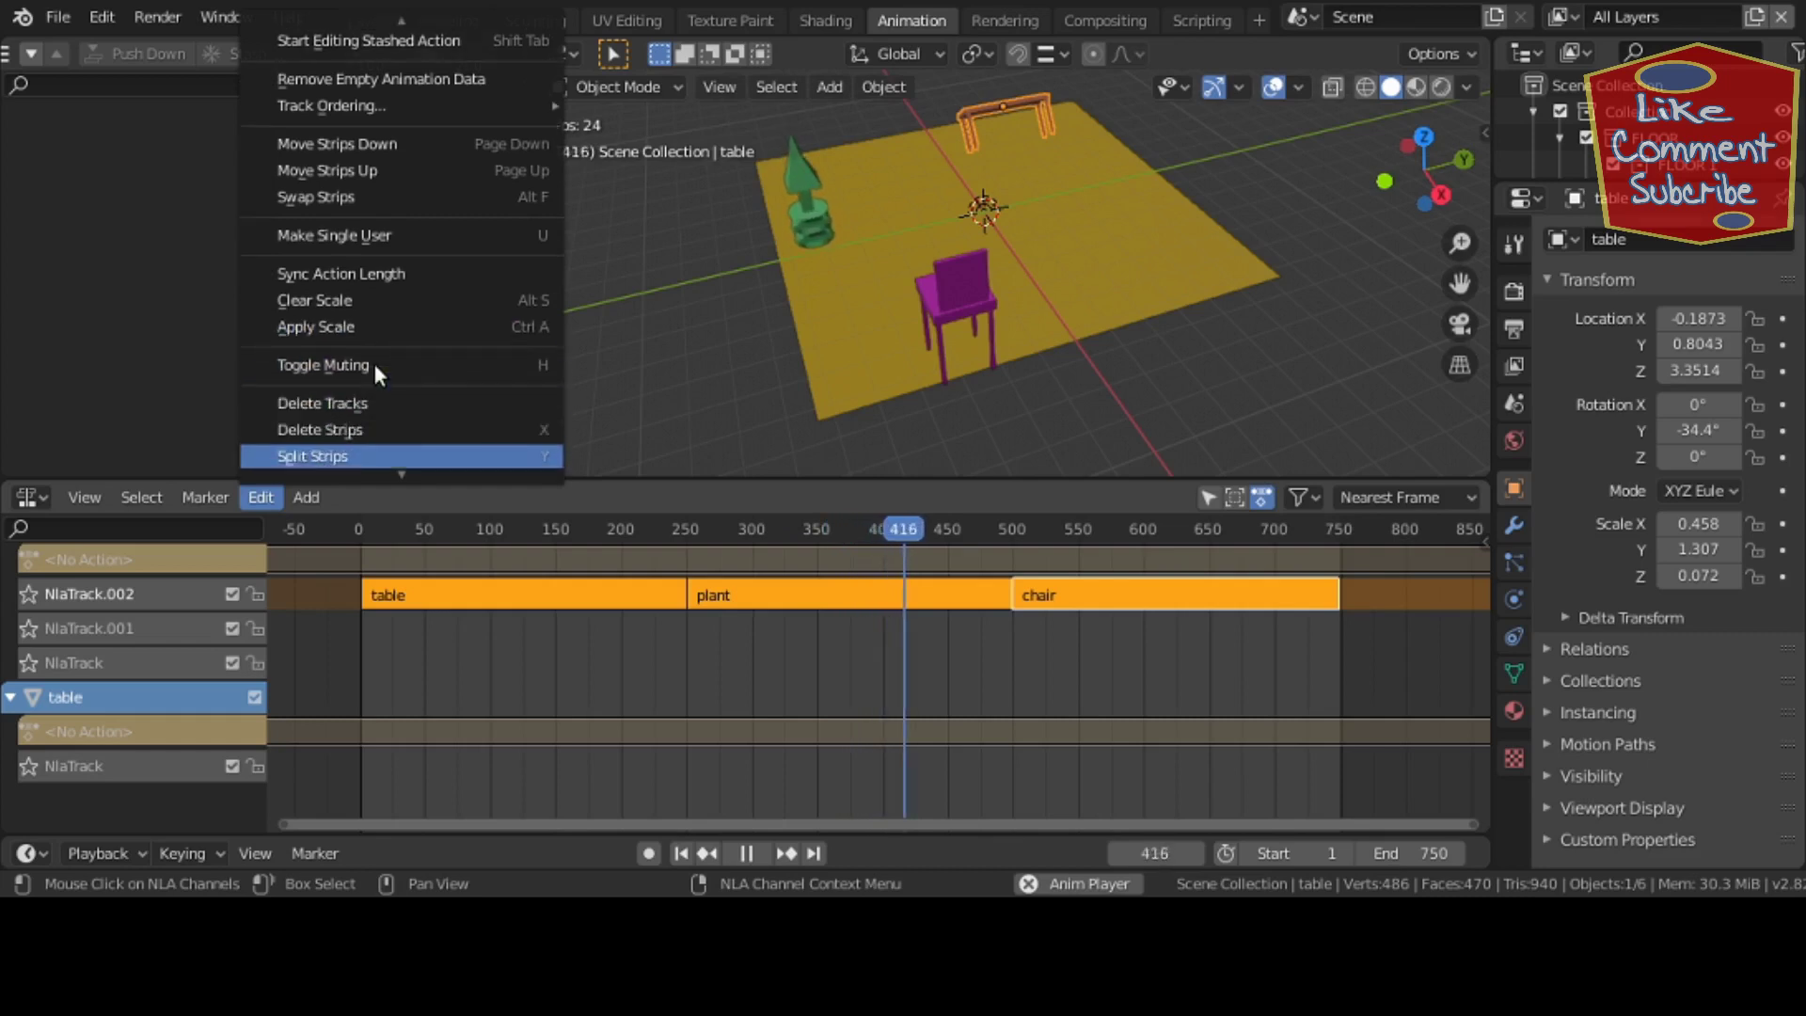
scroll(374, 363, "down", 6)
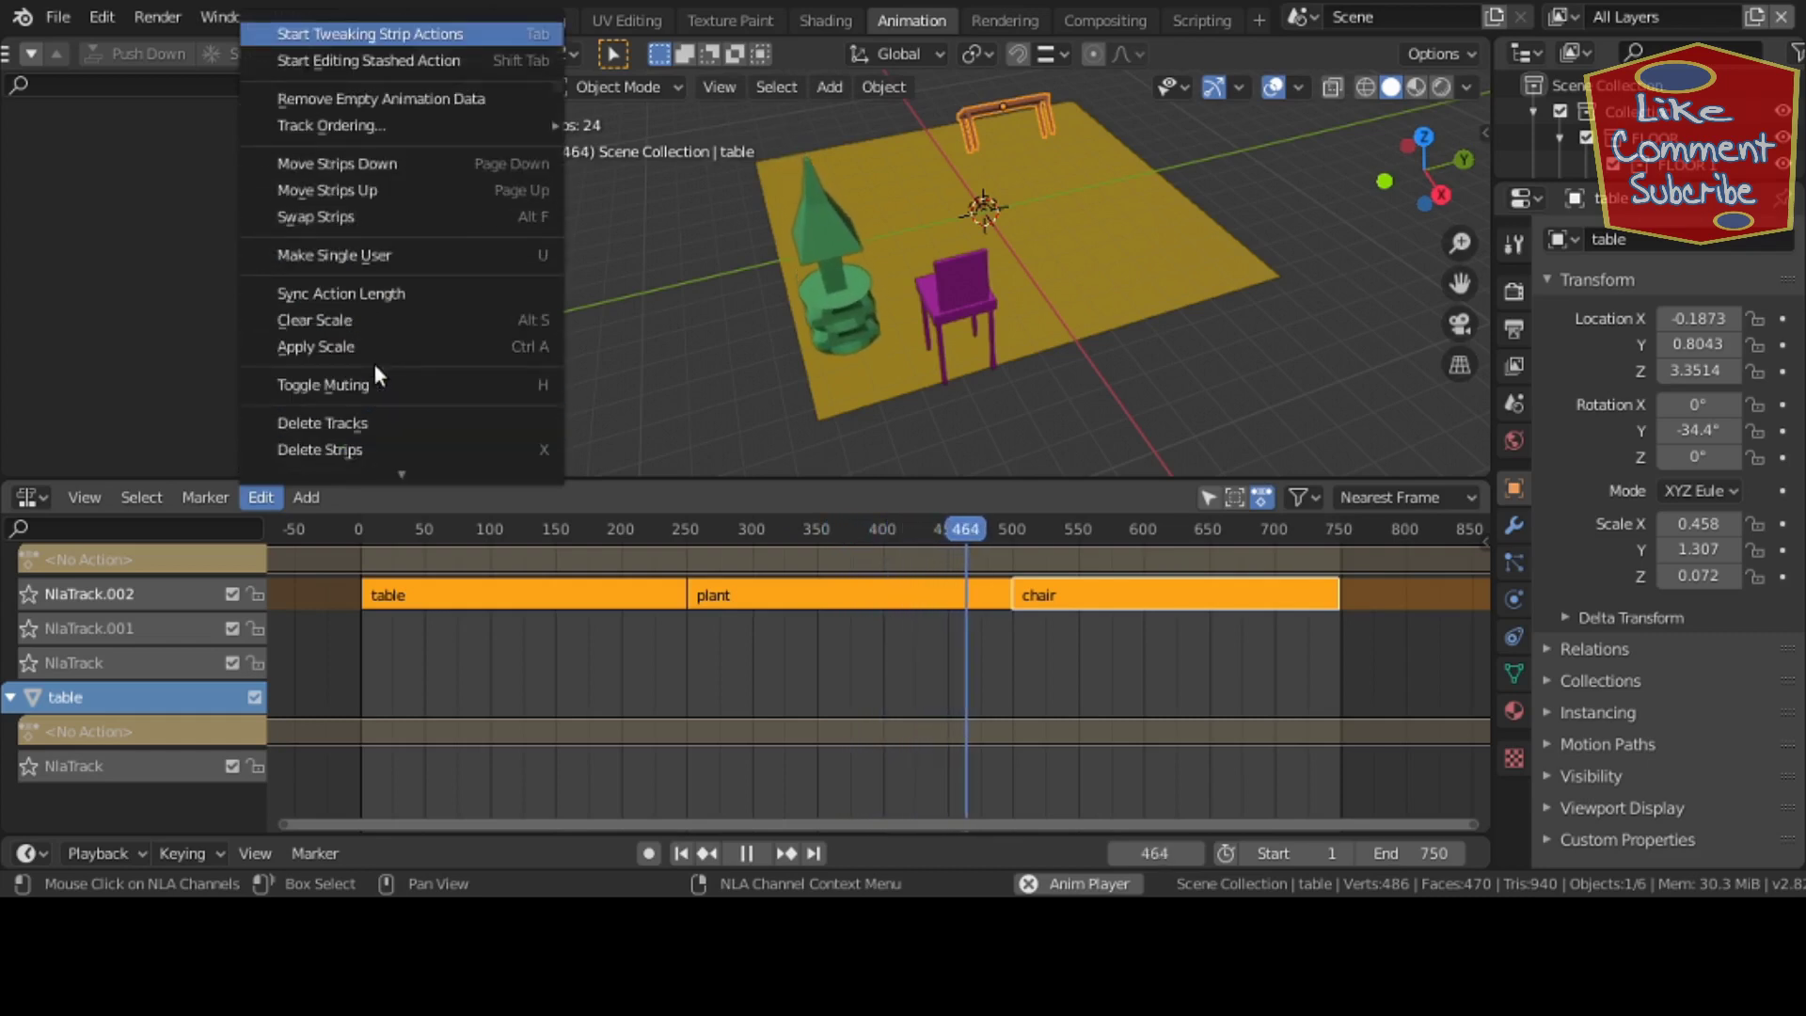
scroll(374, 363, "down", 3)
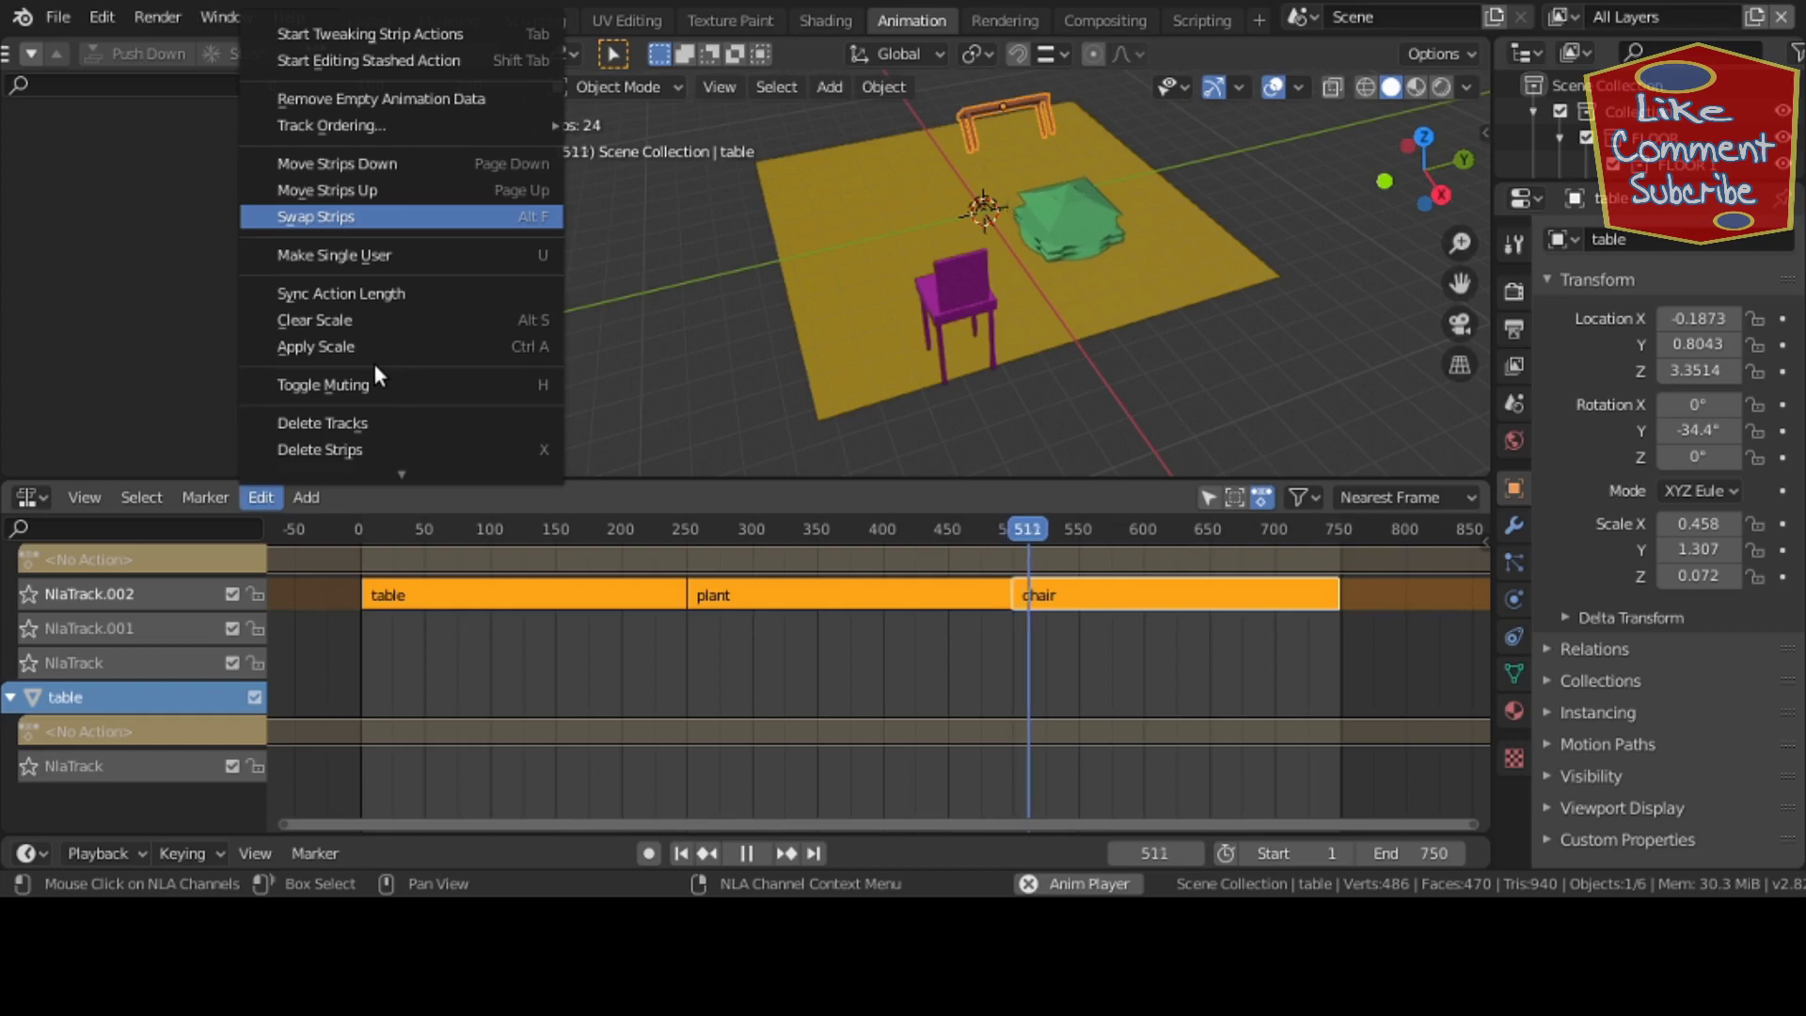
scroll(374, 363, "down", 2)
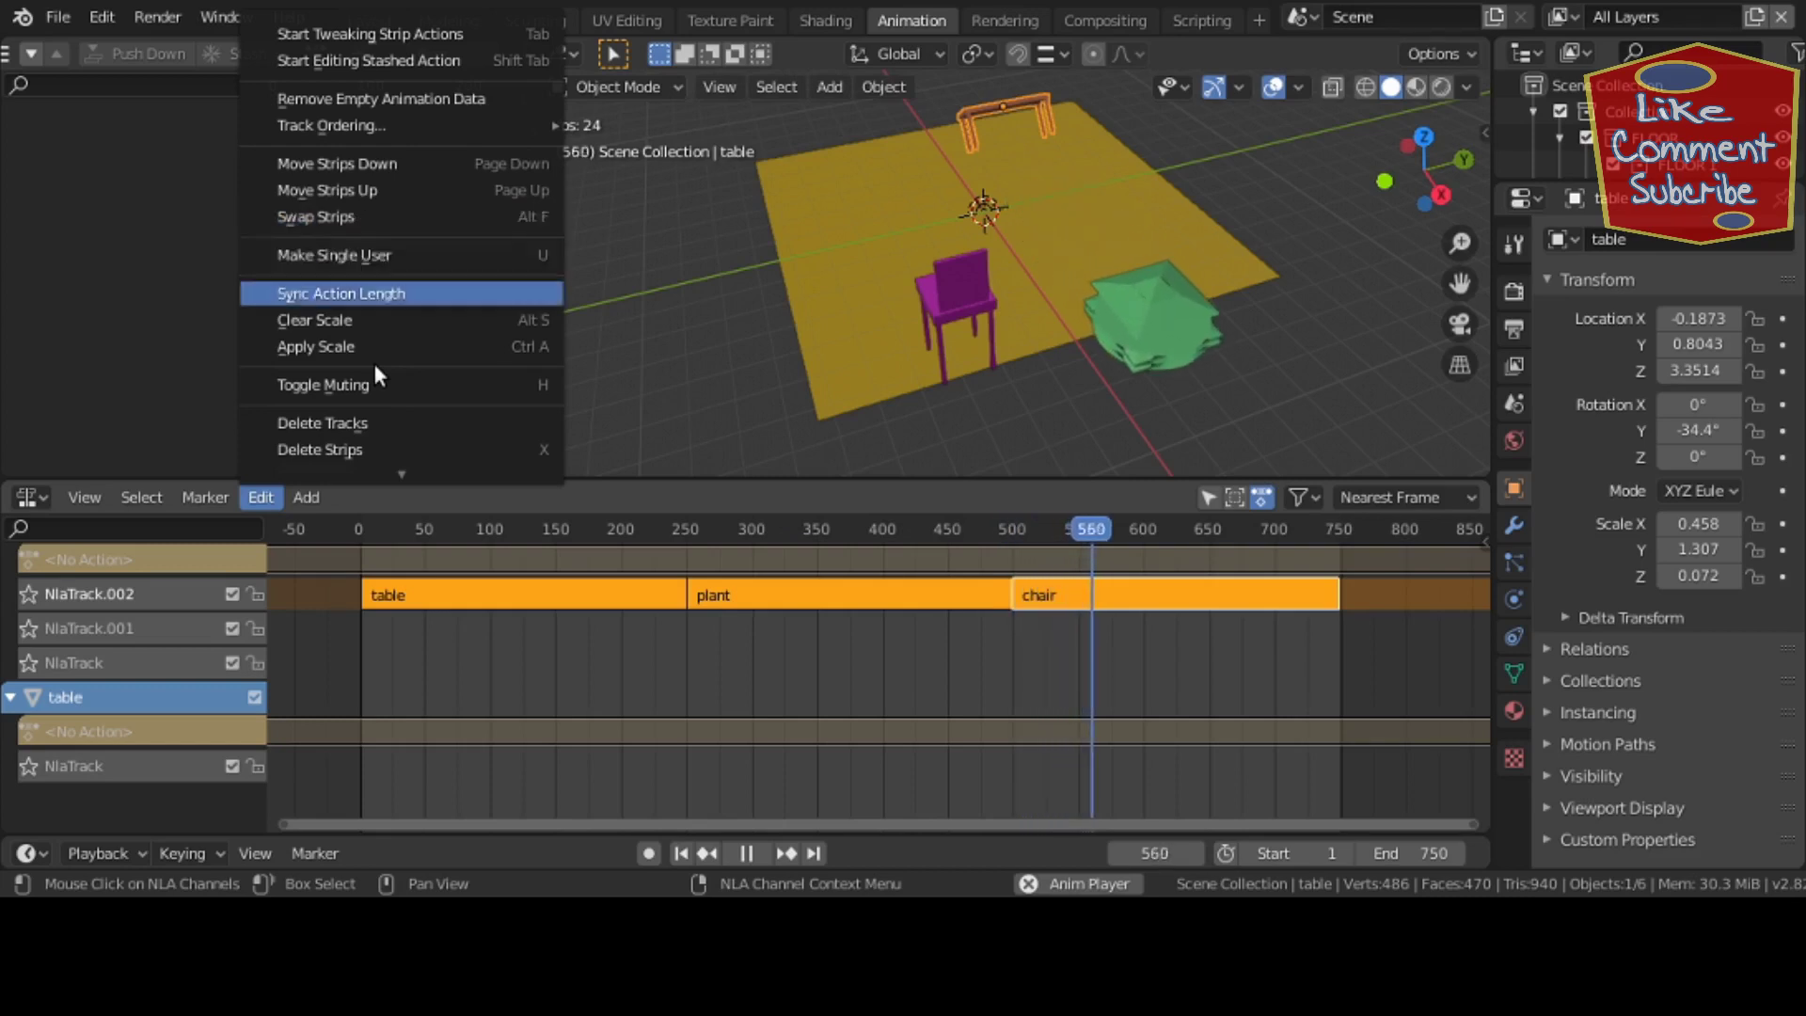
scroll(374, 364, "down", 8)
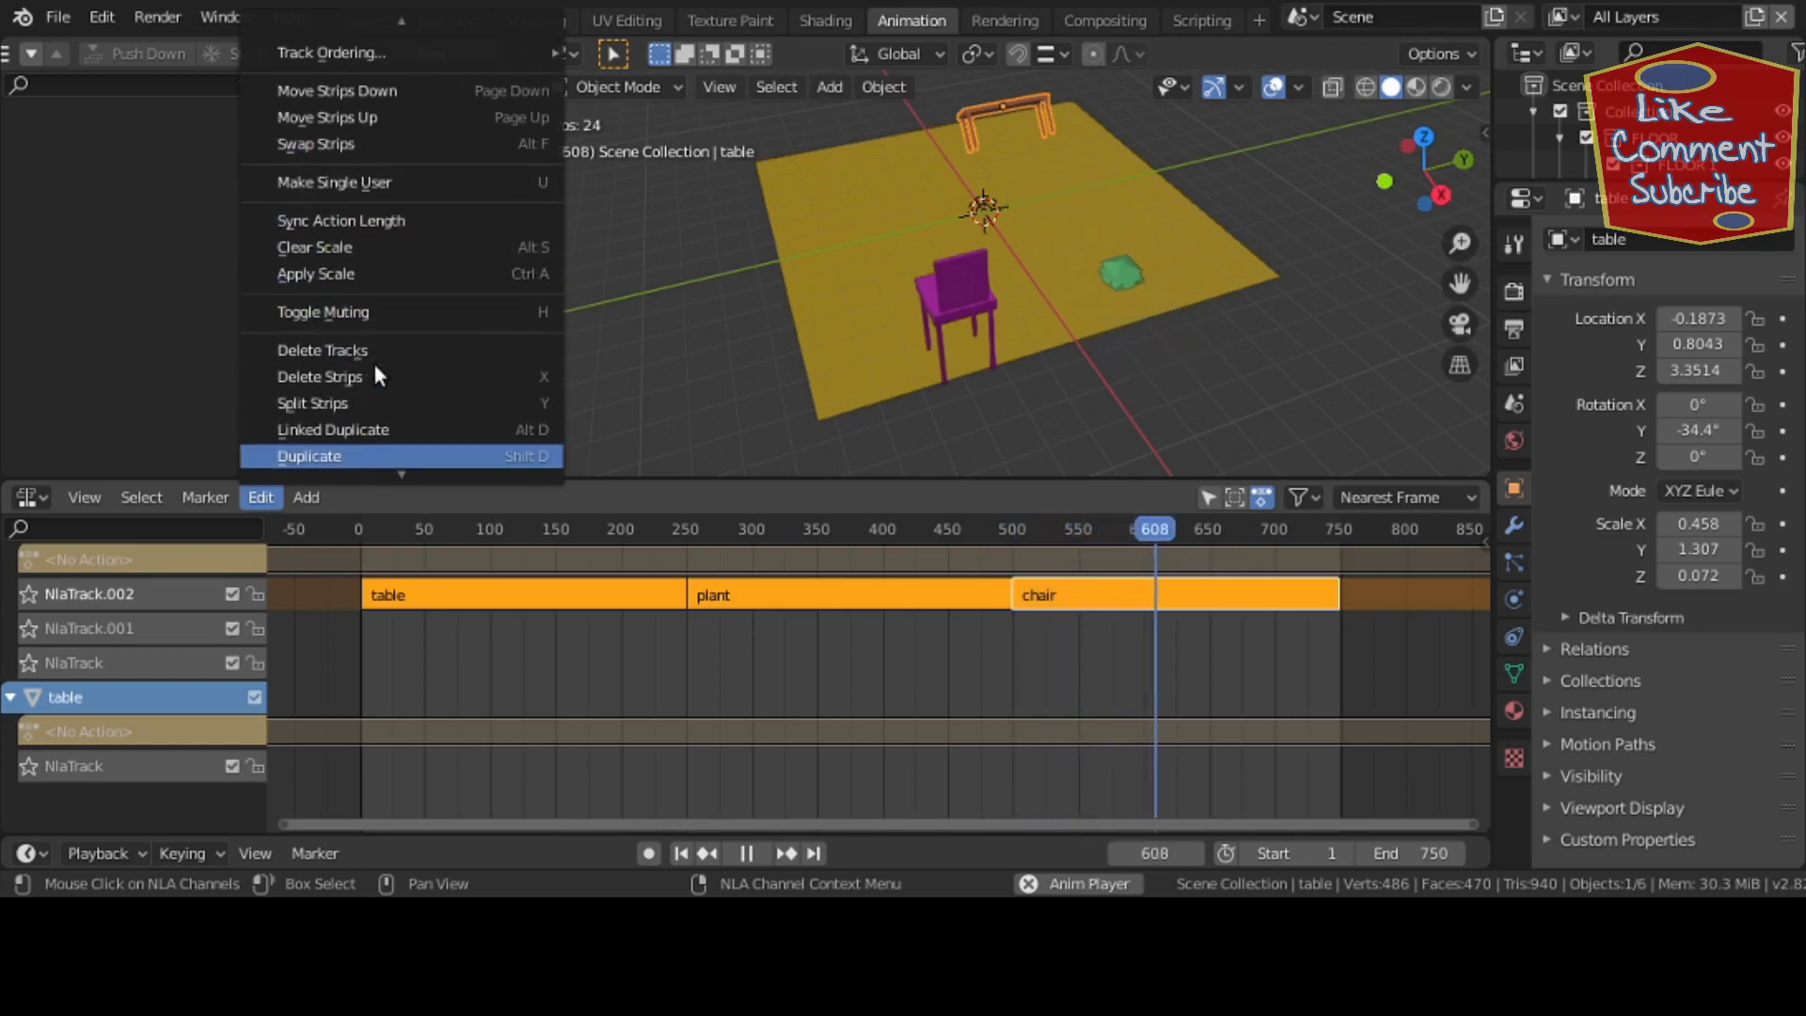
scroll(374, 363, "down", 4)
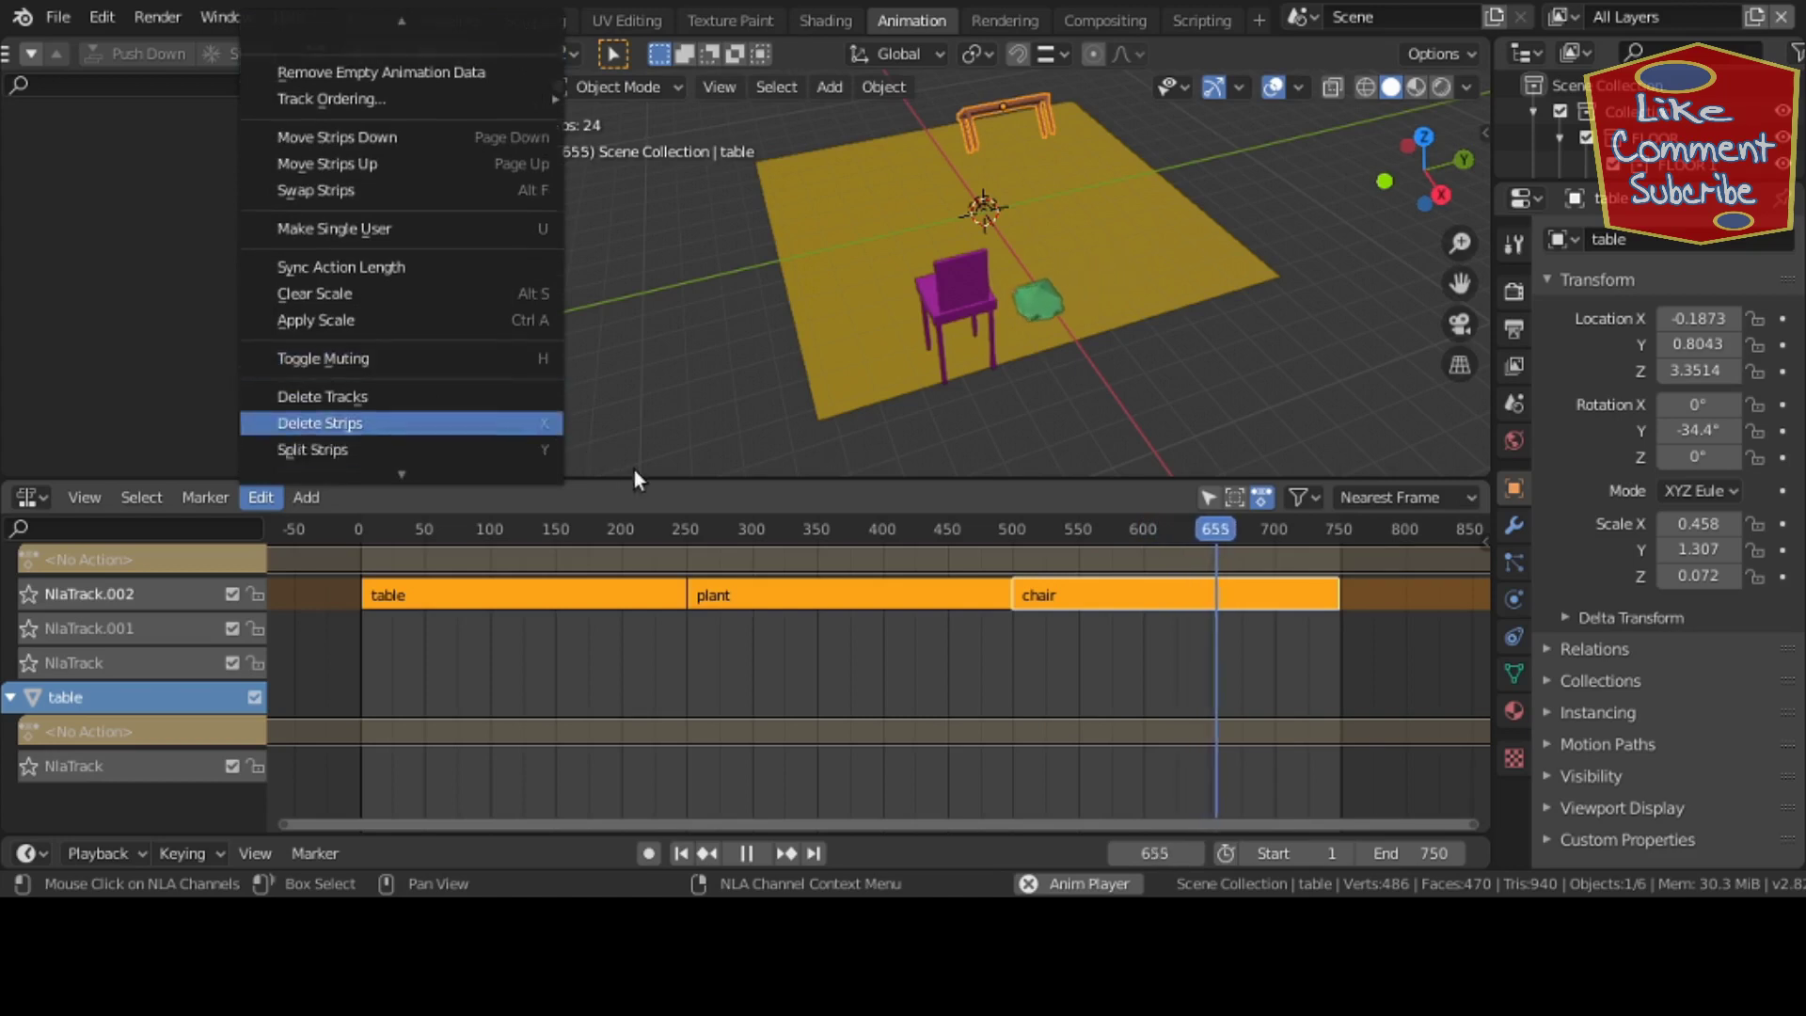
- Group the selected table, plant and chair strips into one meta-strip, and ungroup it back into separate strips
left_click(301, 498)
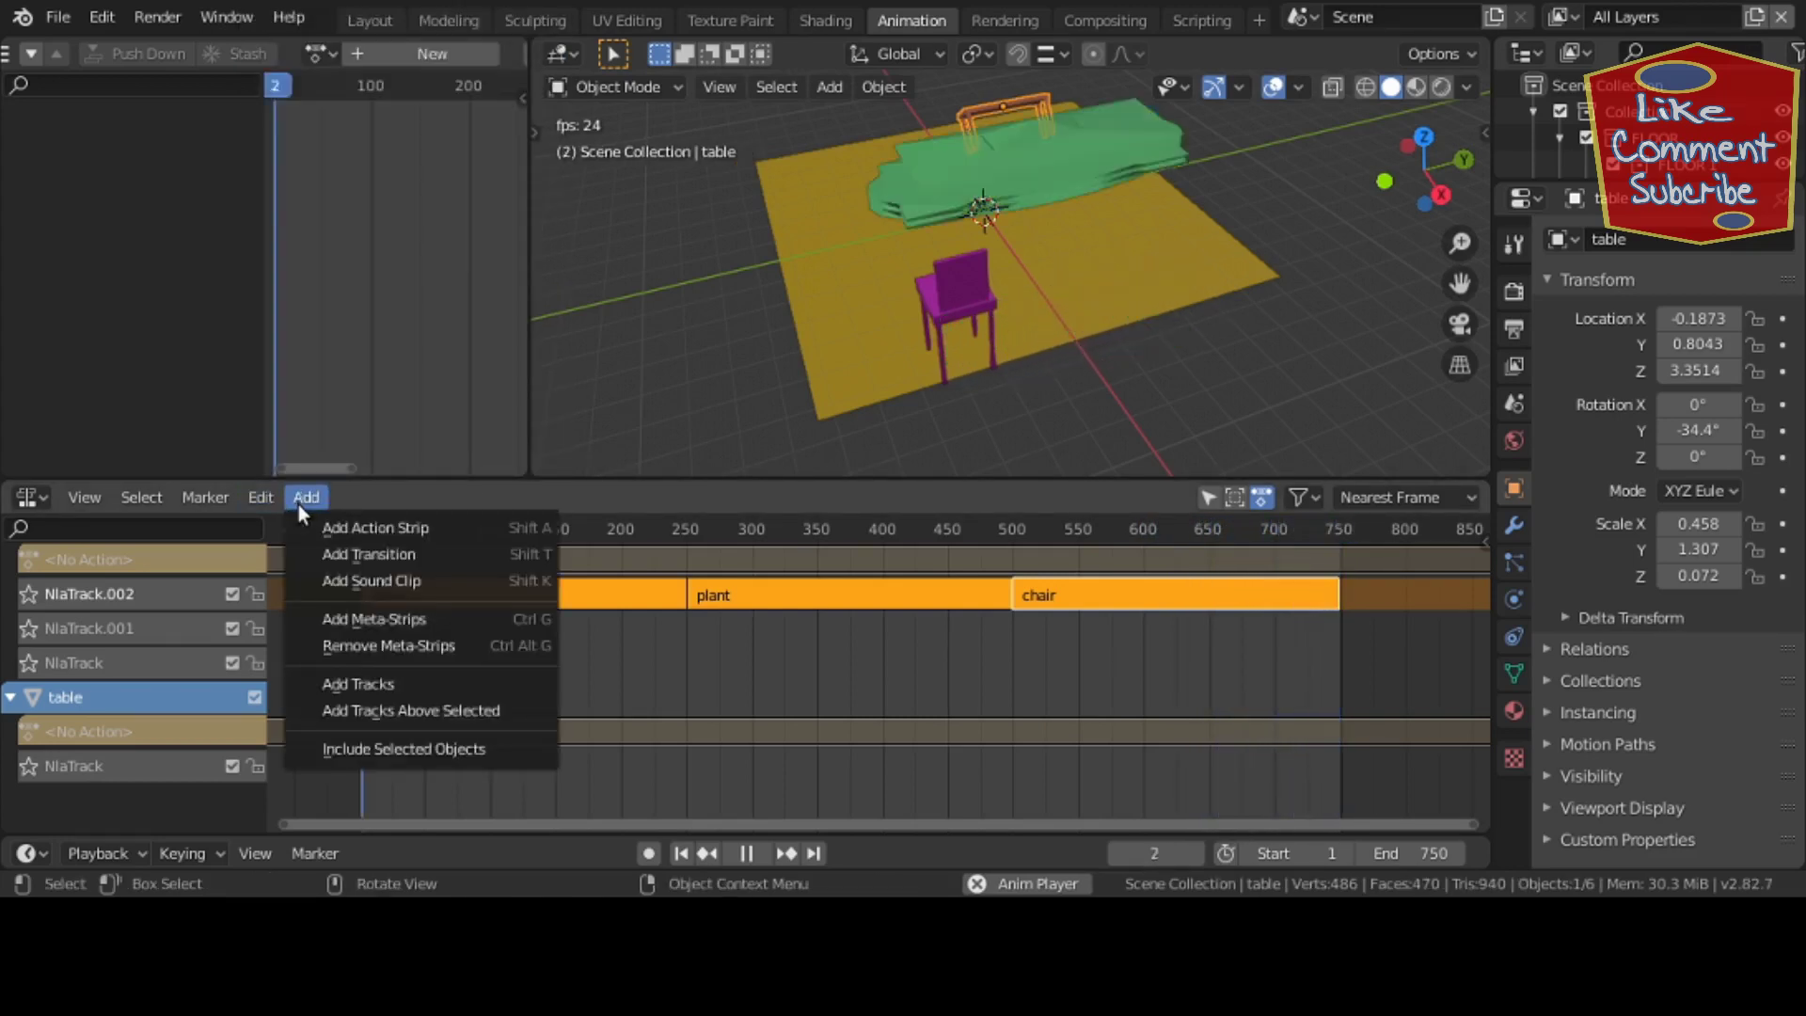
left_click(363, 618)
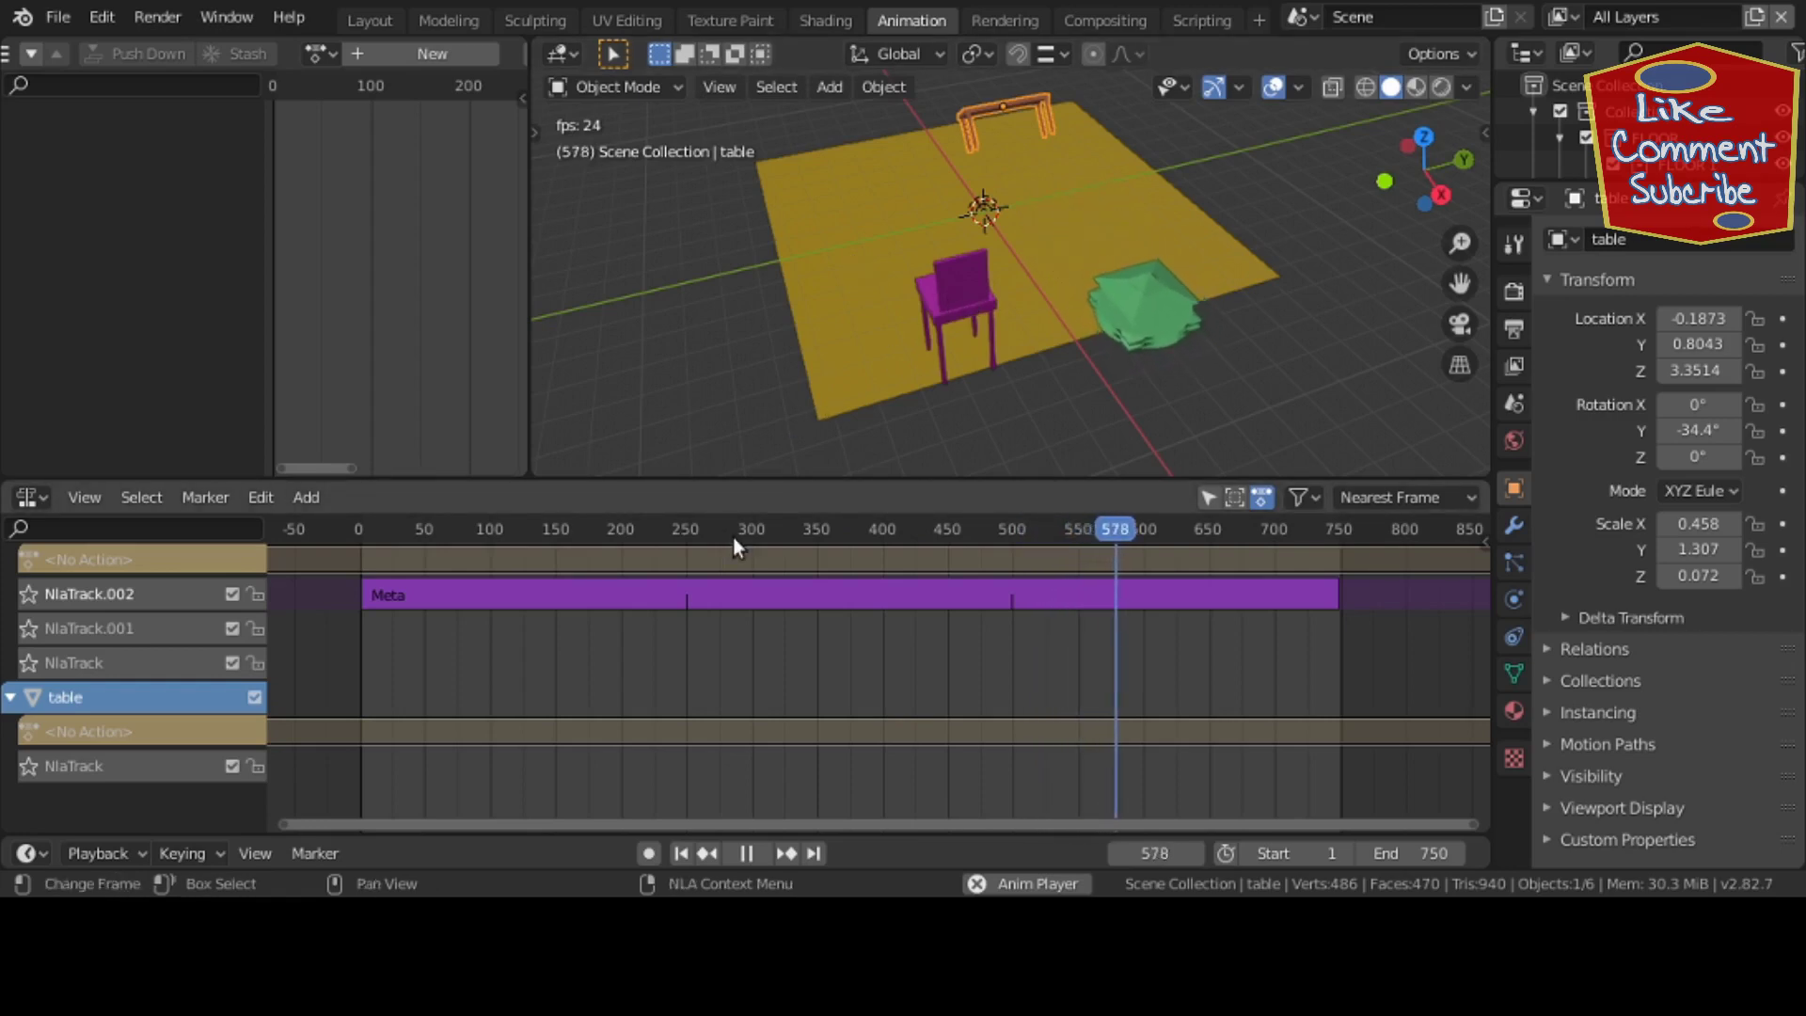
key("alt+g")
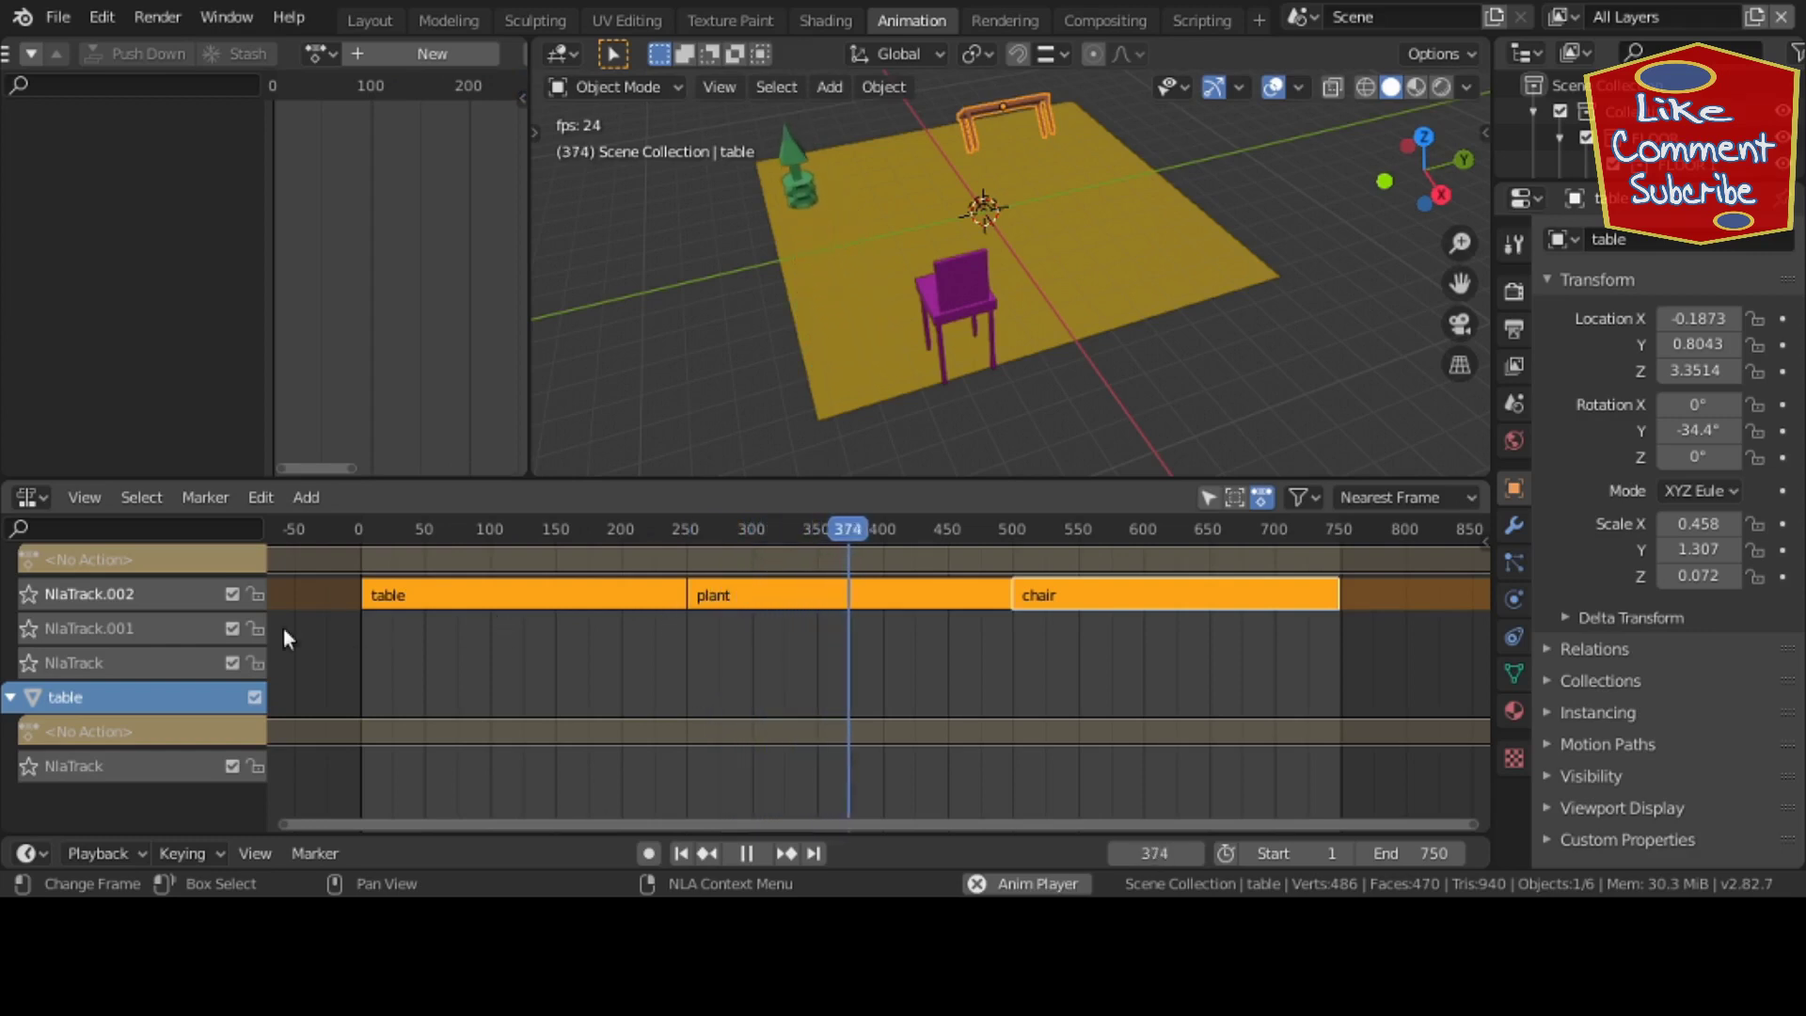
- Mute all three of the decoration's tracks: NlaTrack.002, NlaTrack.001 and NlaTrack
middle_click_drag(252, 591, 239, 653)
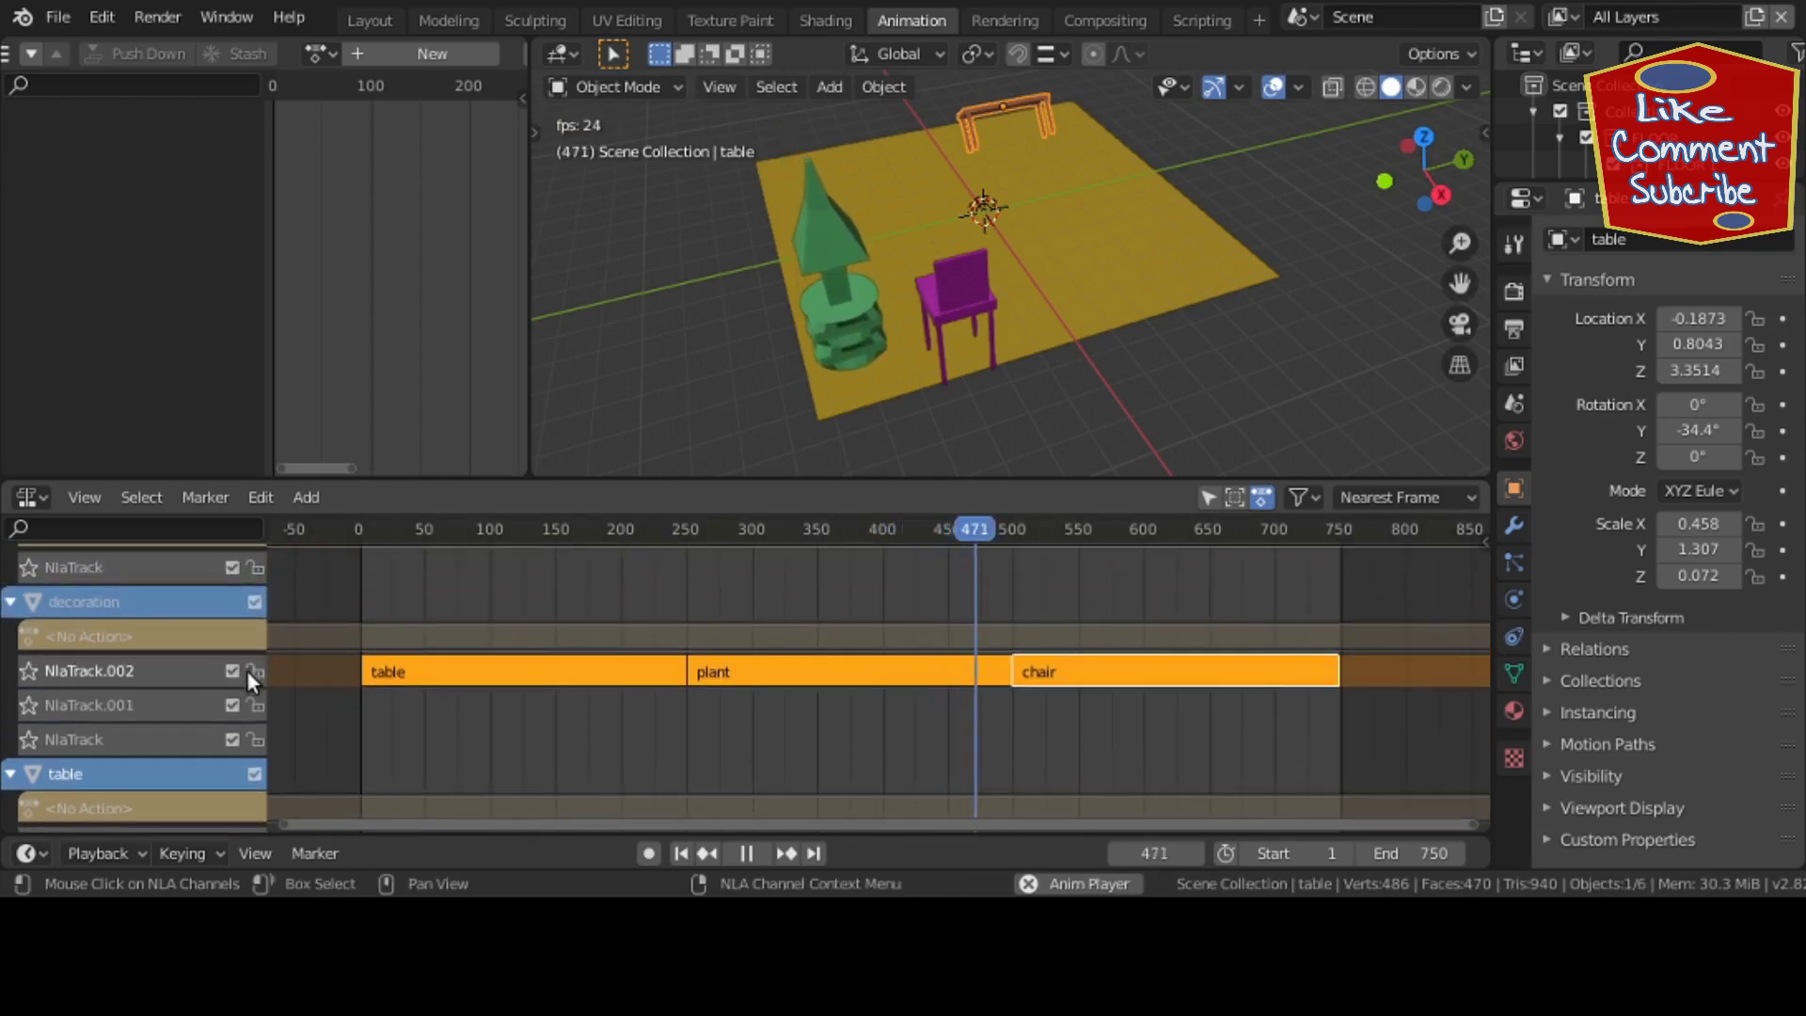
left_click(240, 674)
left_click(232, 704)
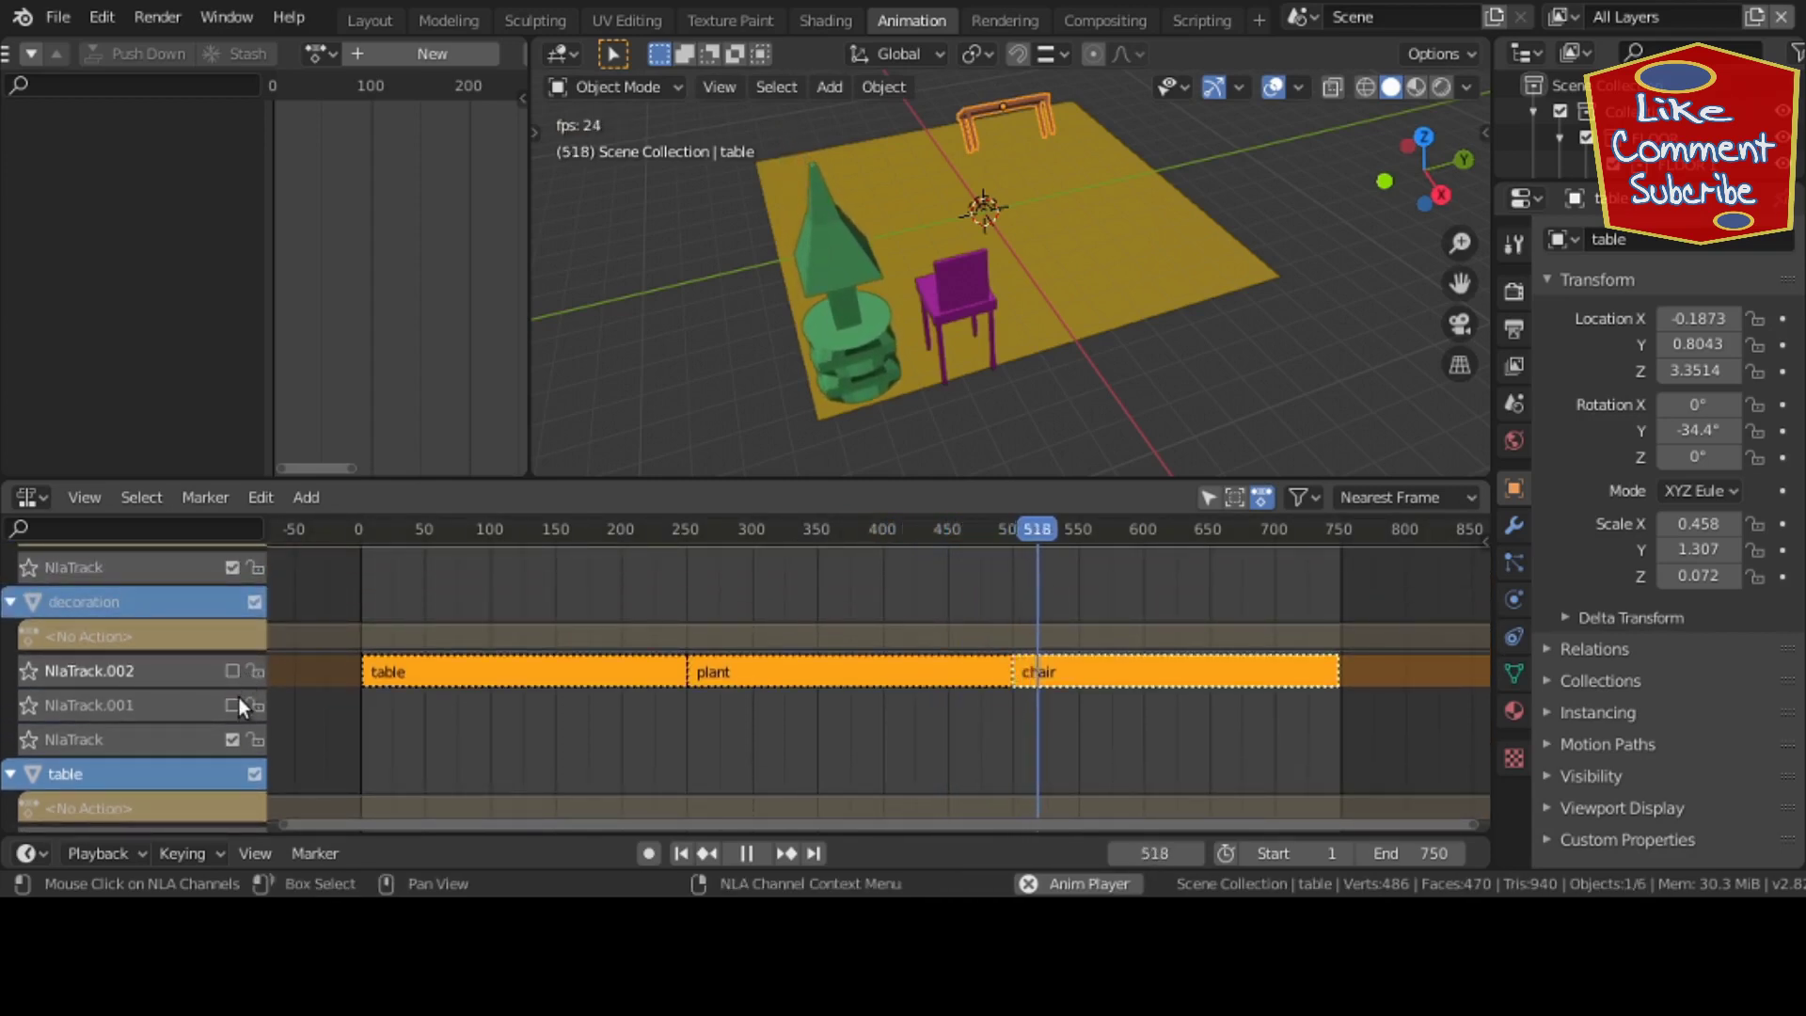
left_click(233, 740)
middle_click_drag(459, 664, 461, 637)
left_click(466, 638)
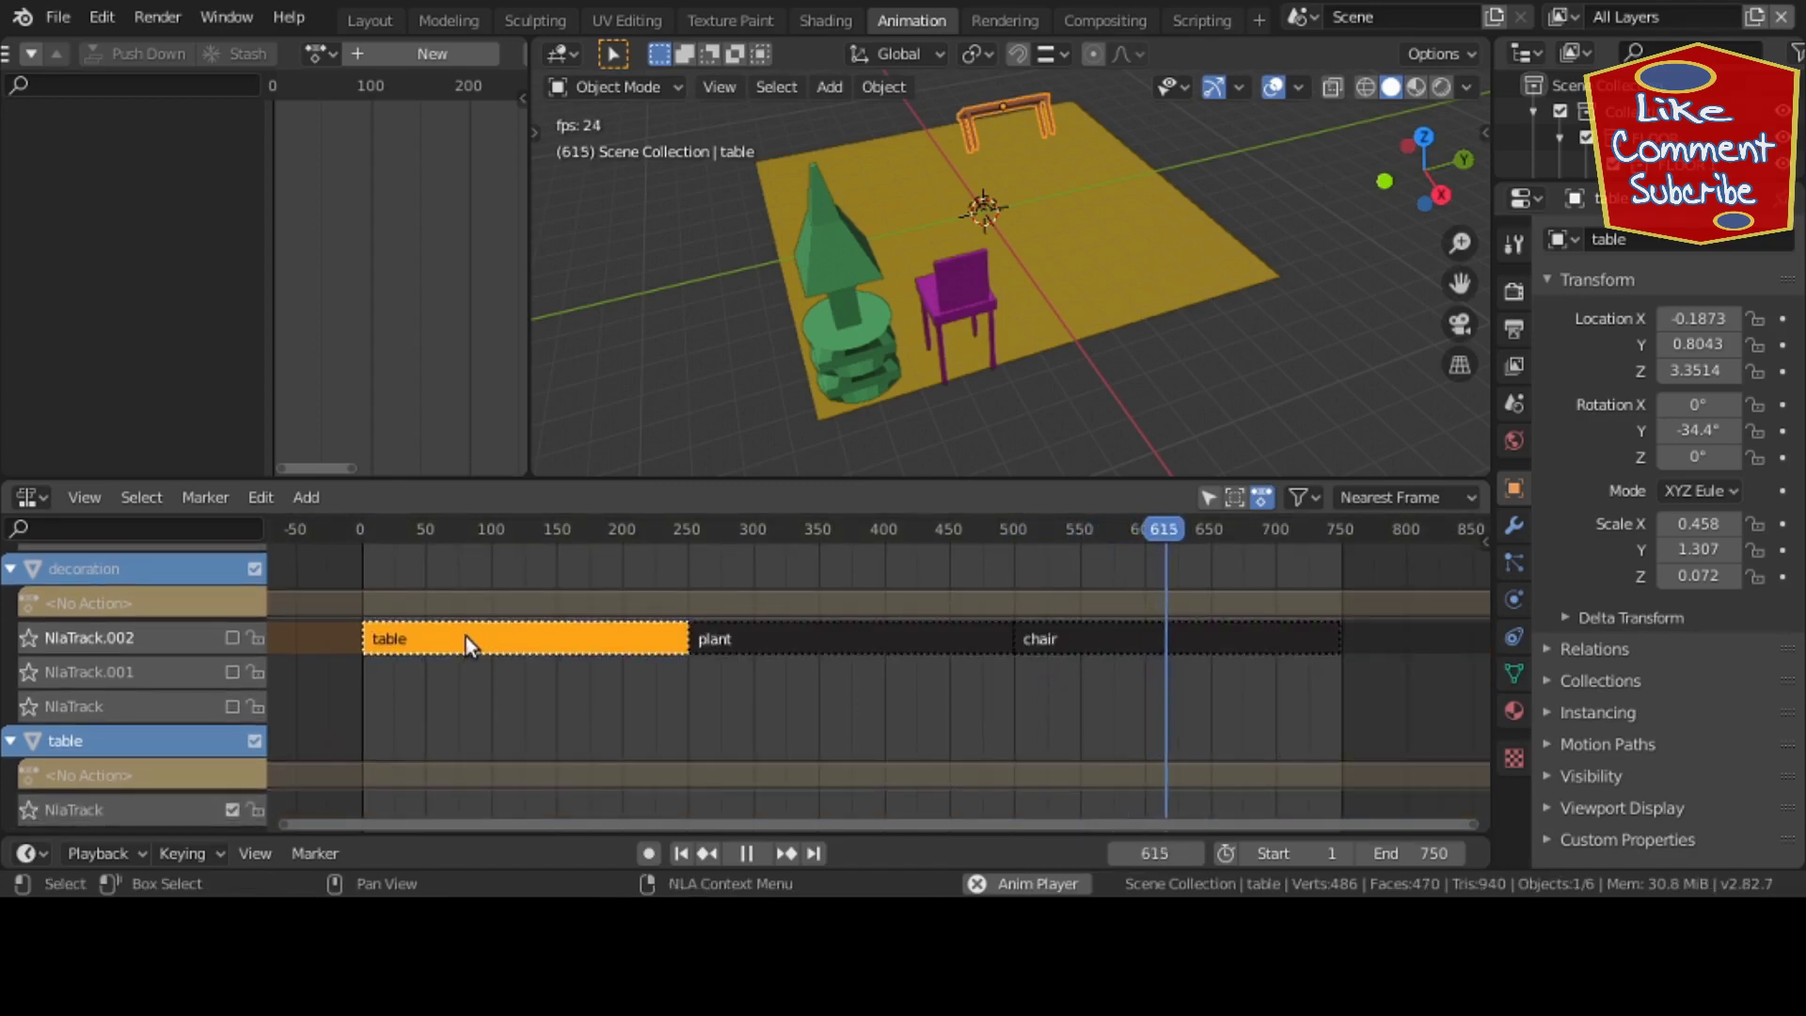
key("g")
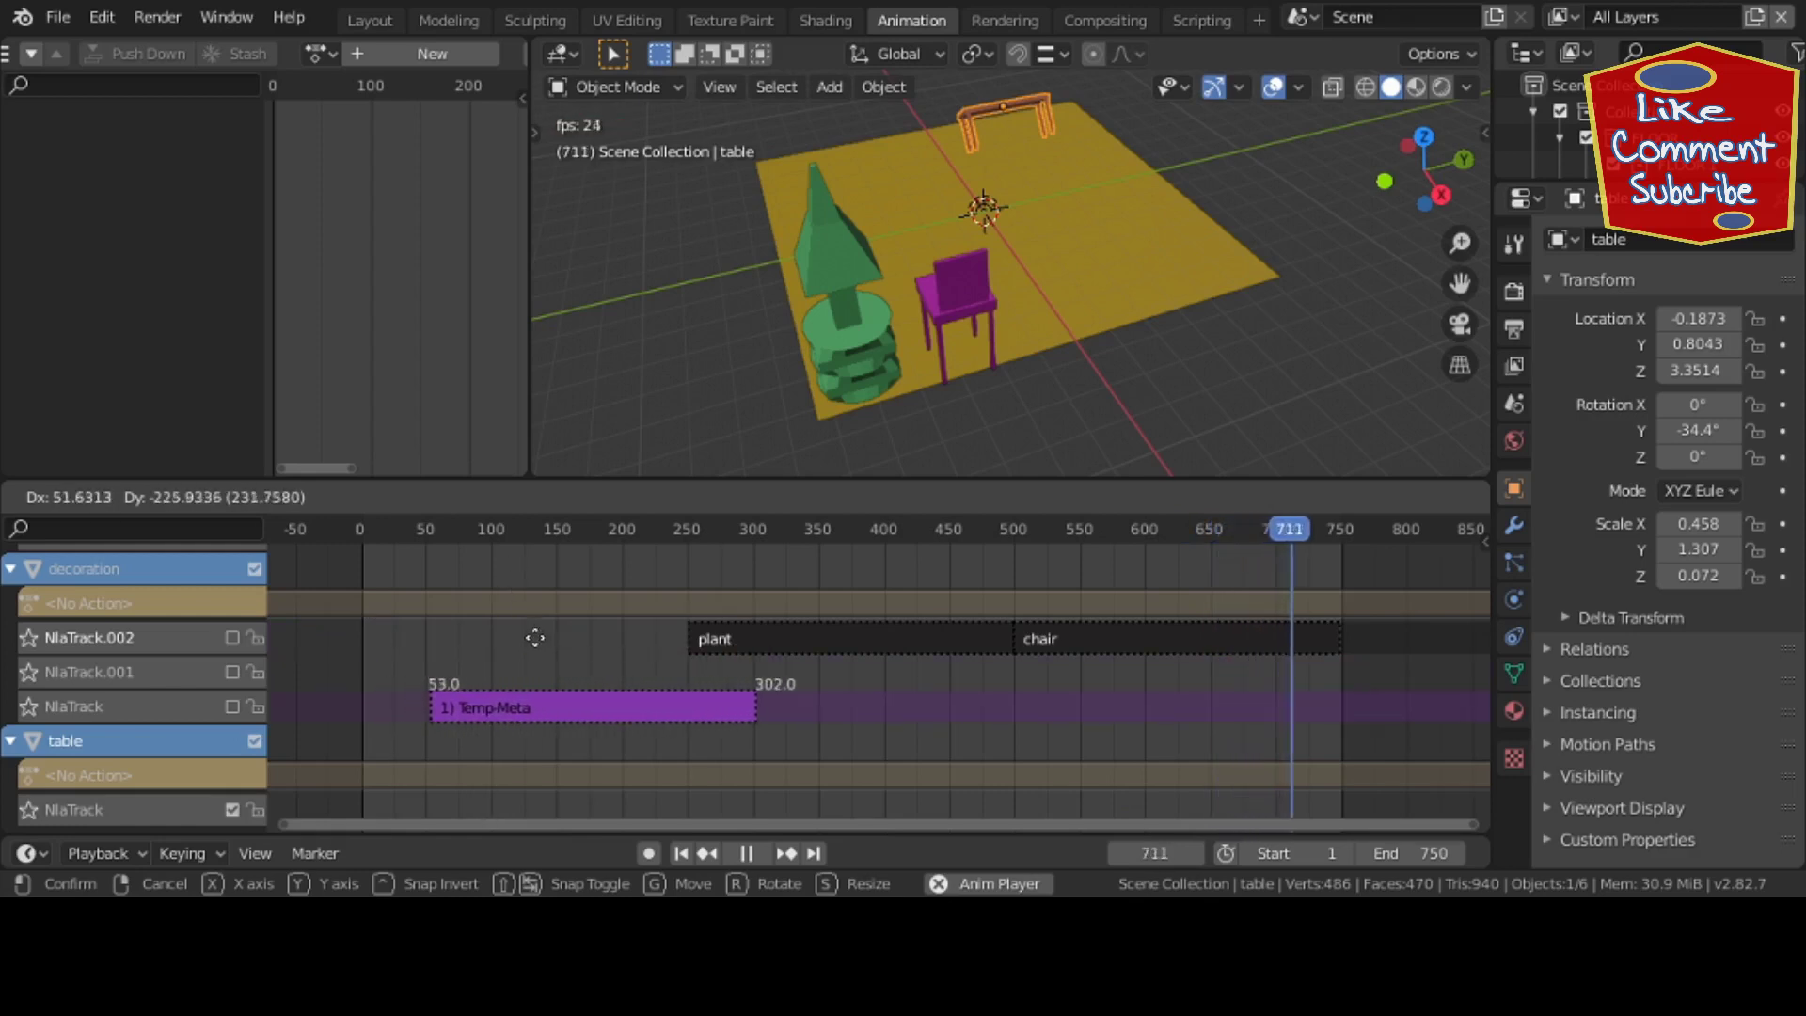
left_click(456, 554)
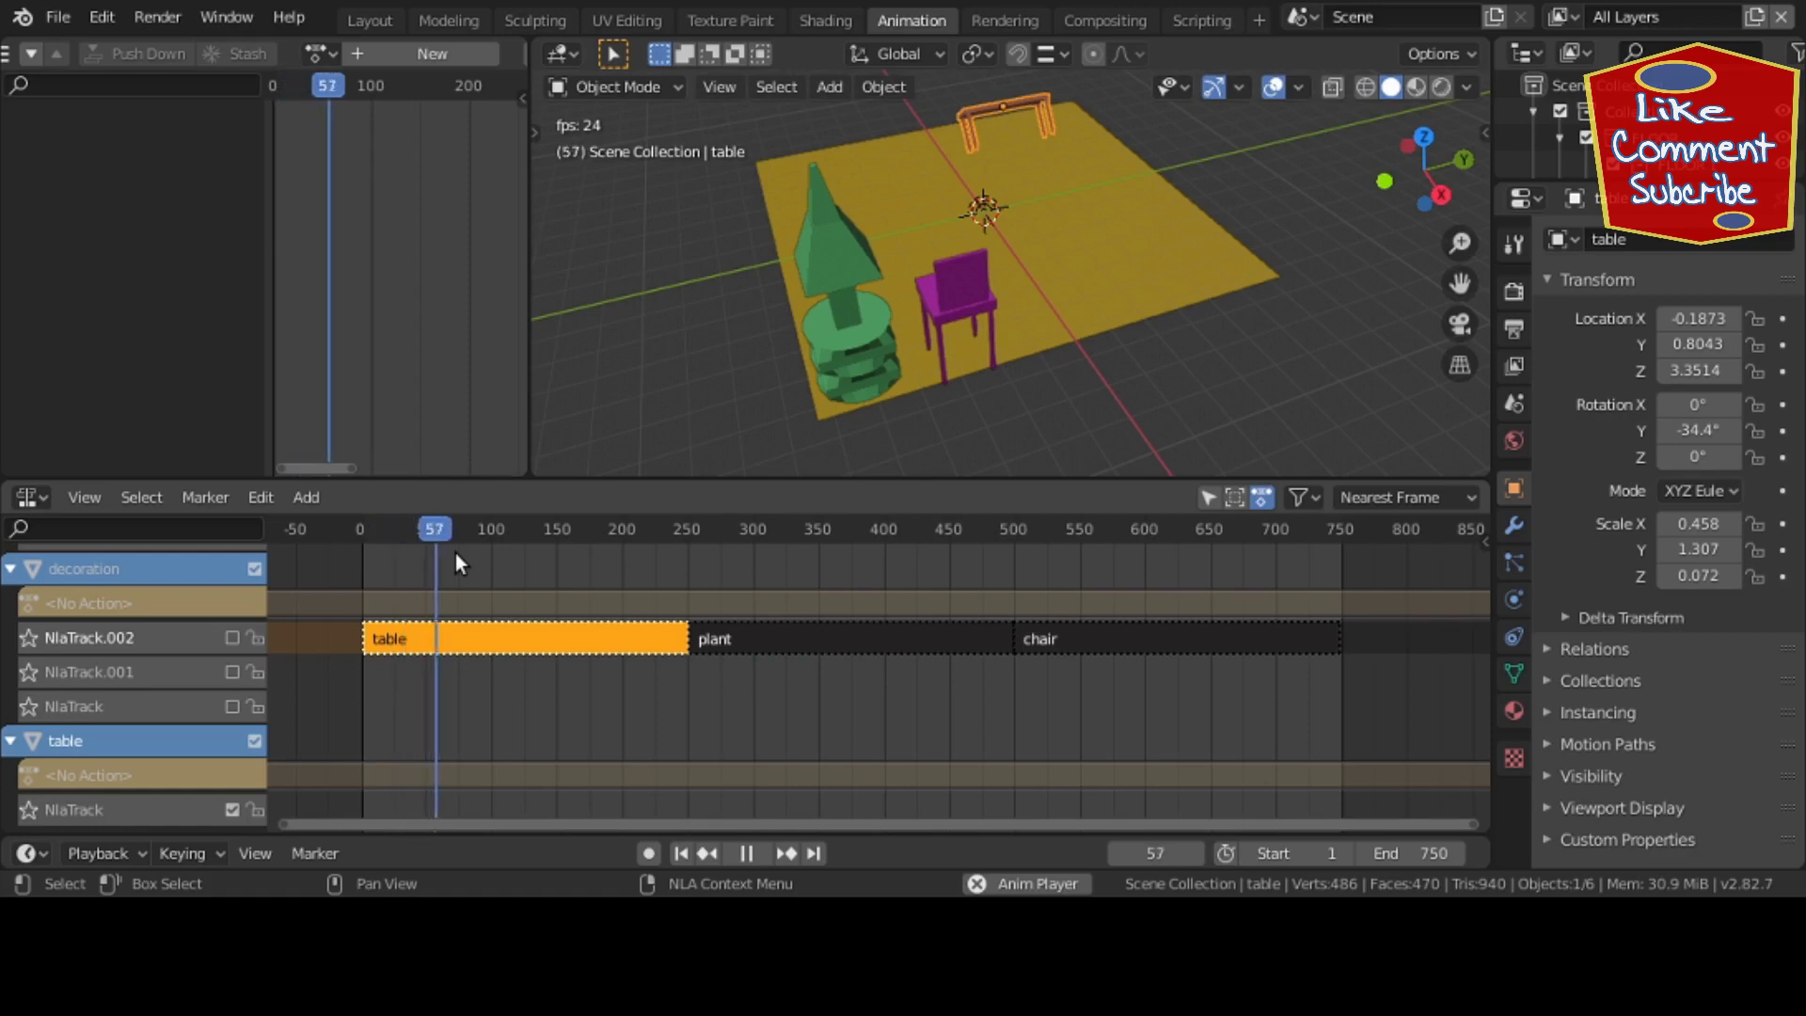
left_click(786, 626)
key("g")
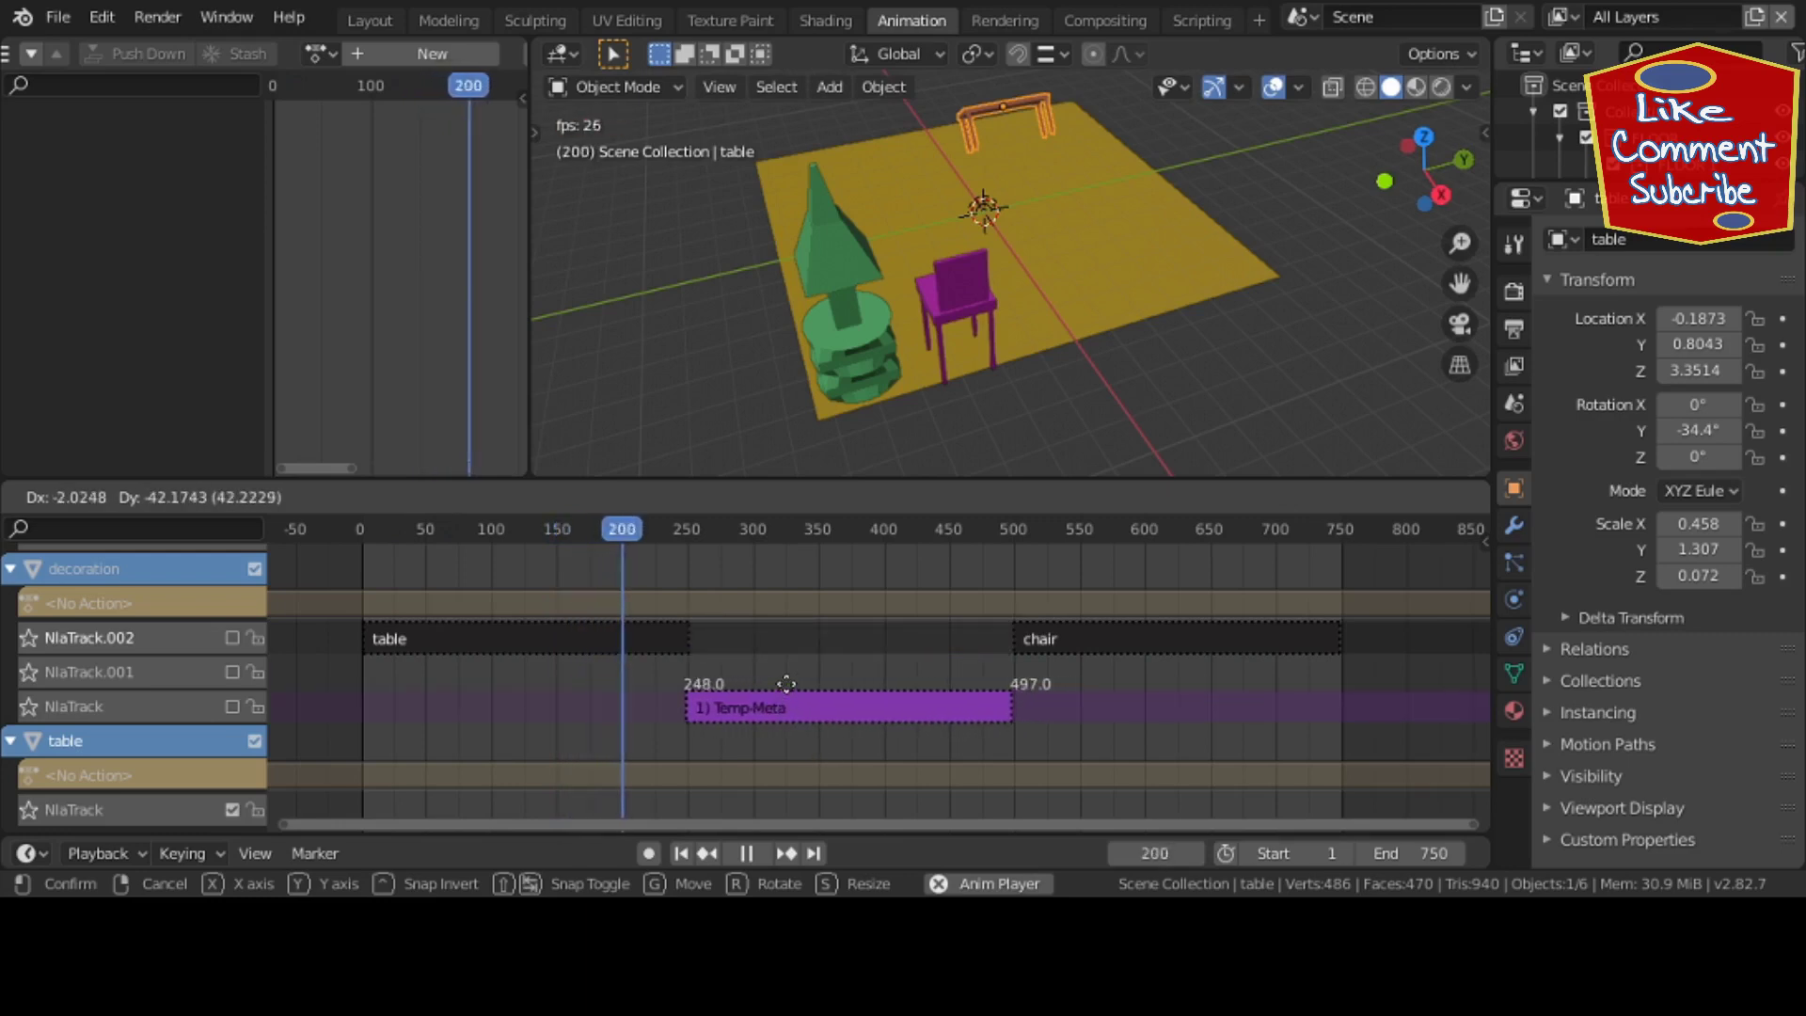
left_click(789, 657)
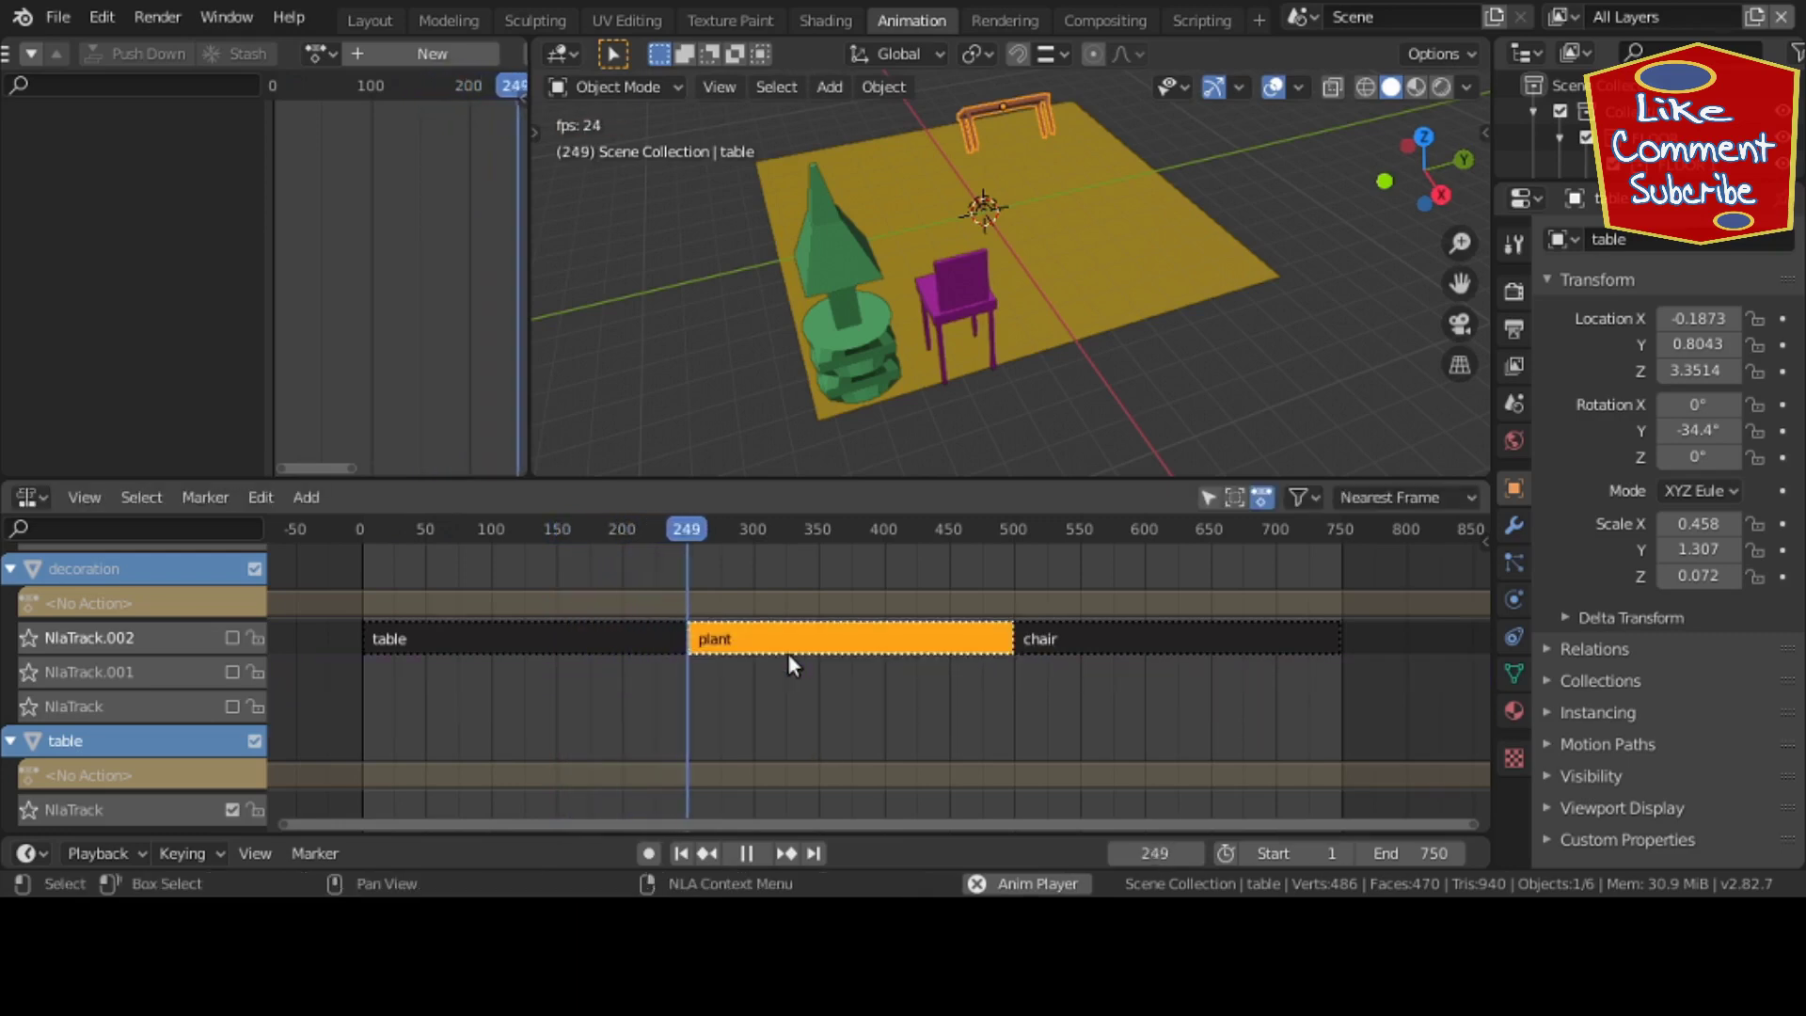
- Move the plant strip down to NlaTrack.001 and the chair strip down to NlaTrack, keeping their frame positions
key("g")
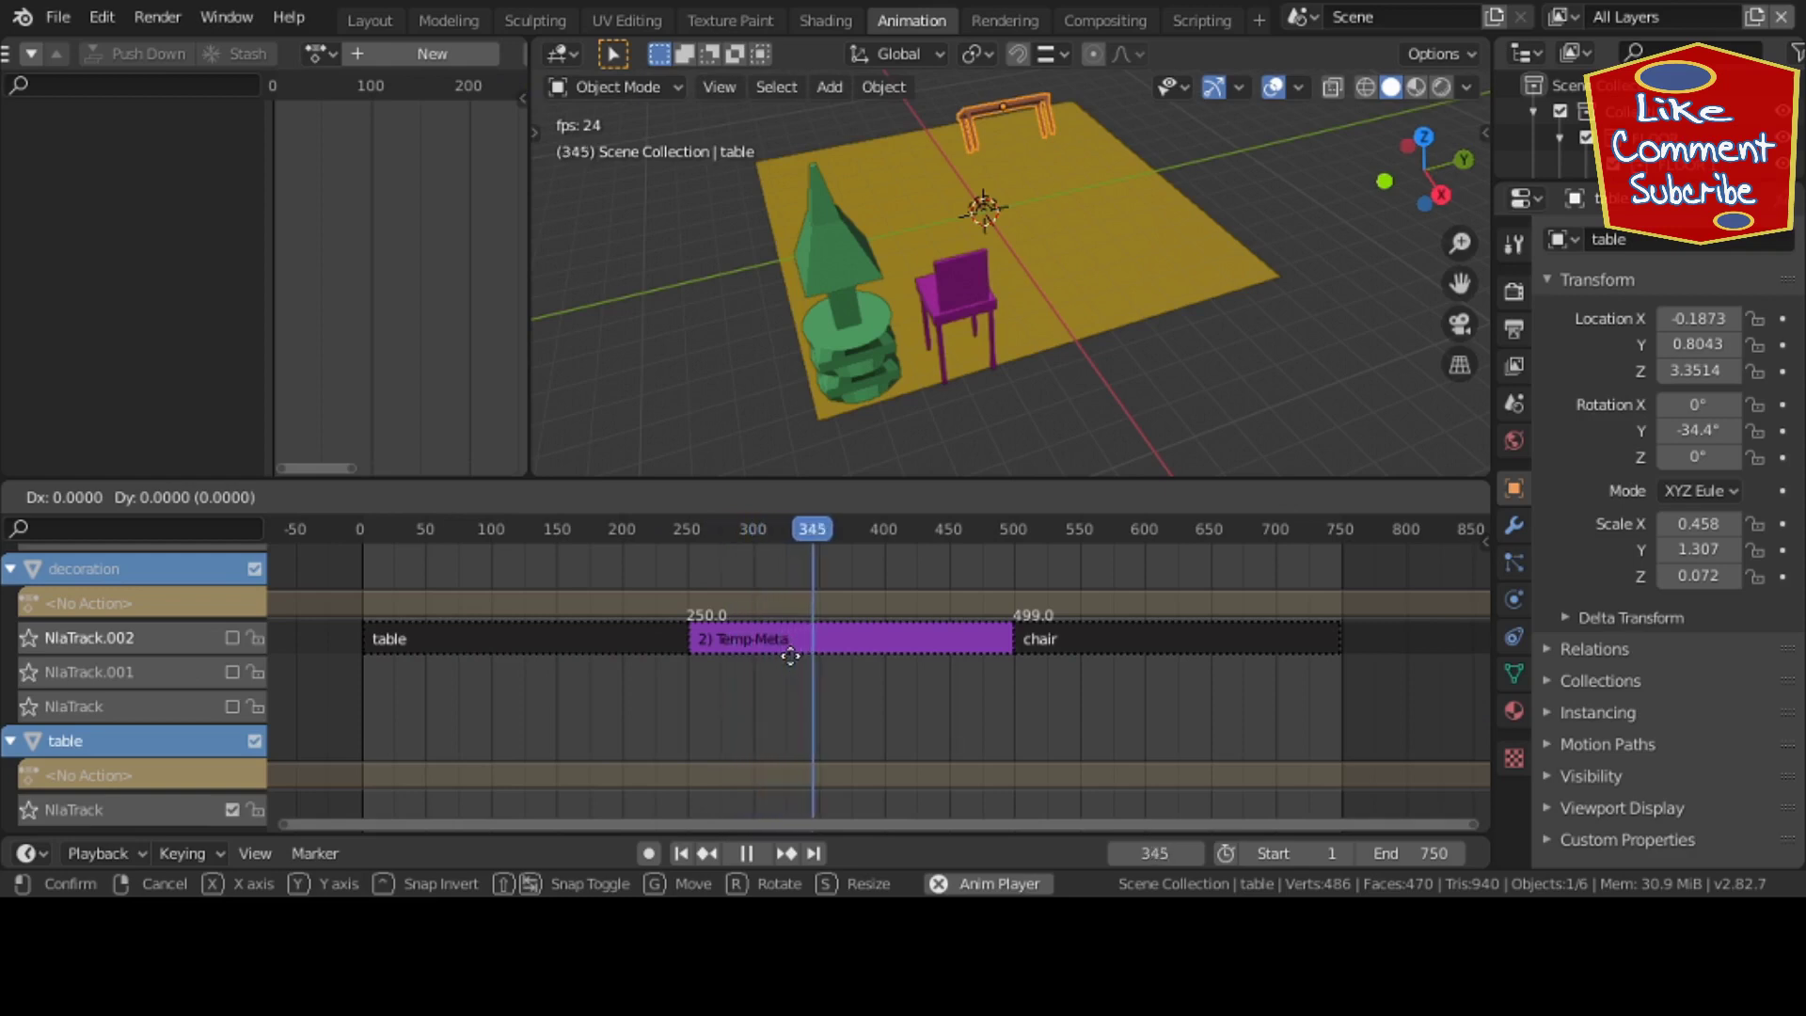
left_click(793, 690)
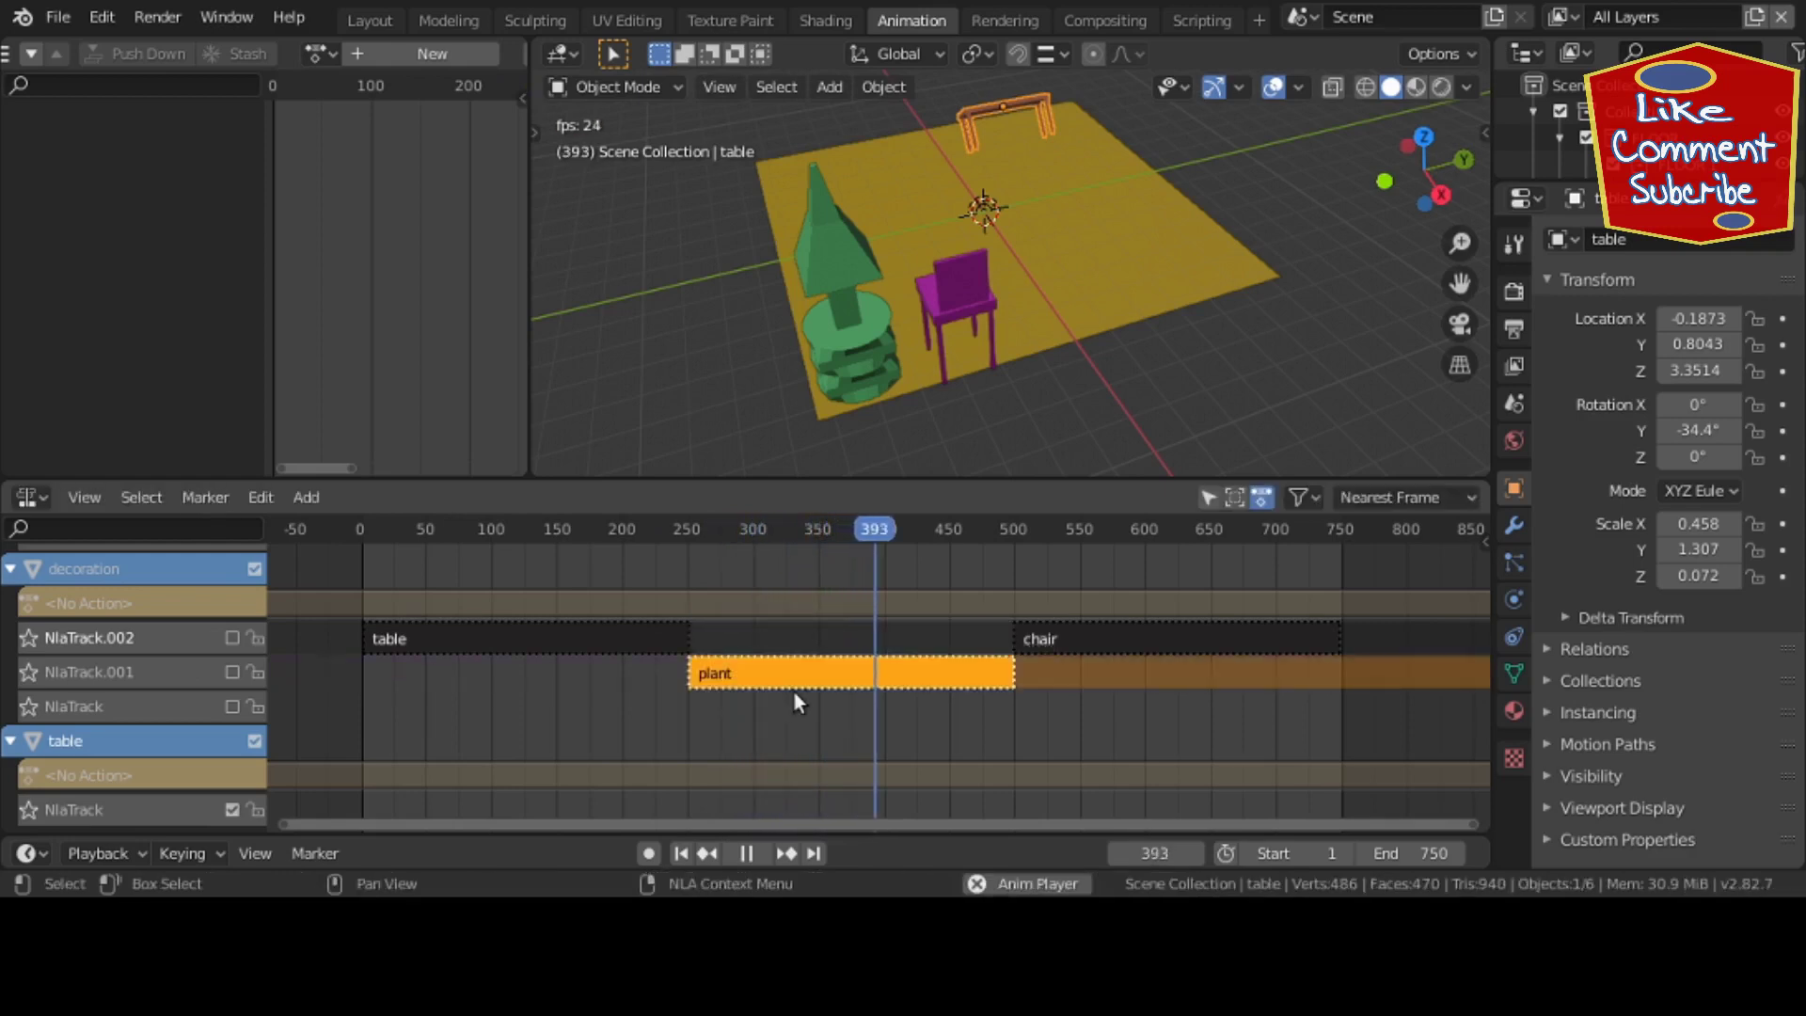
left_click(1044, 630)
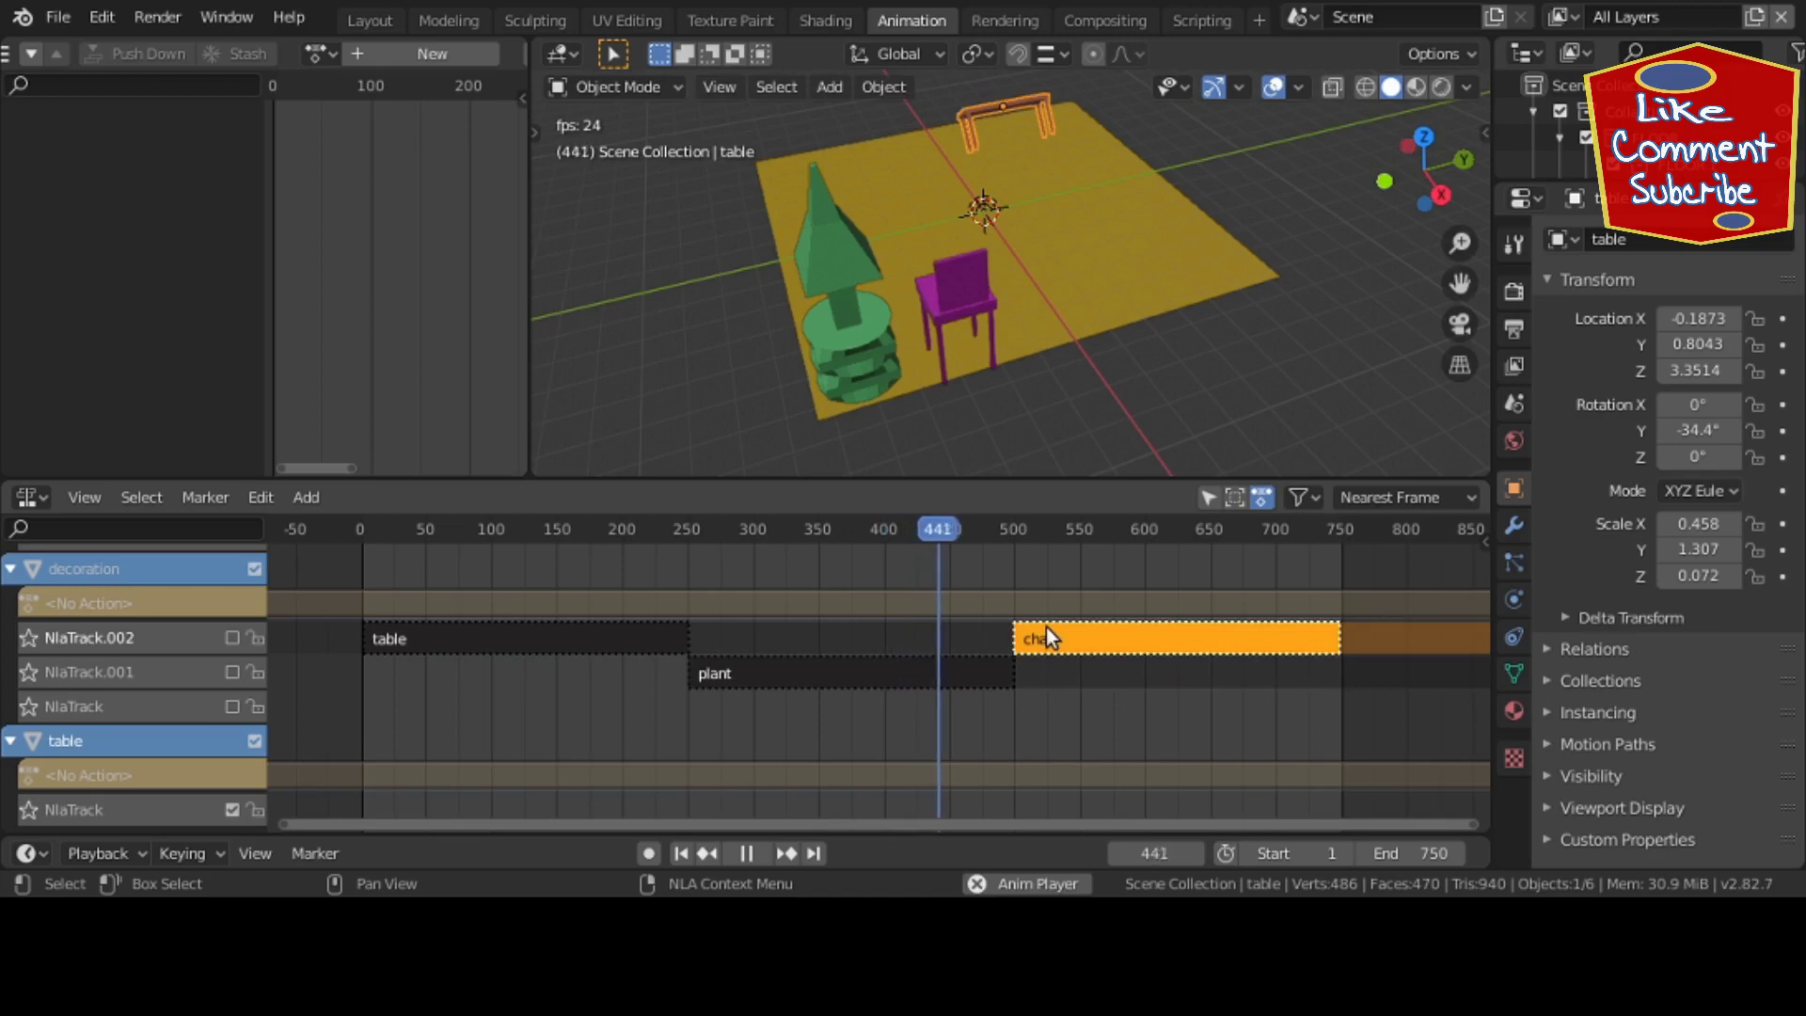
key("g")
key("y")
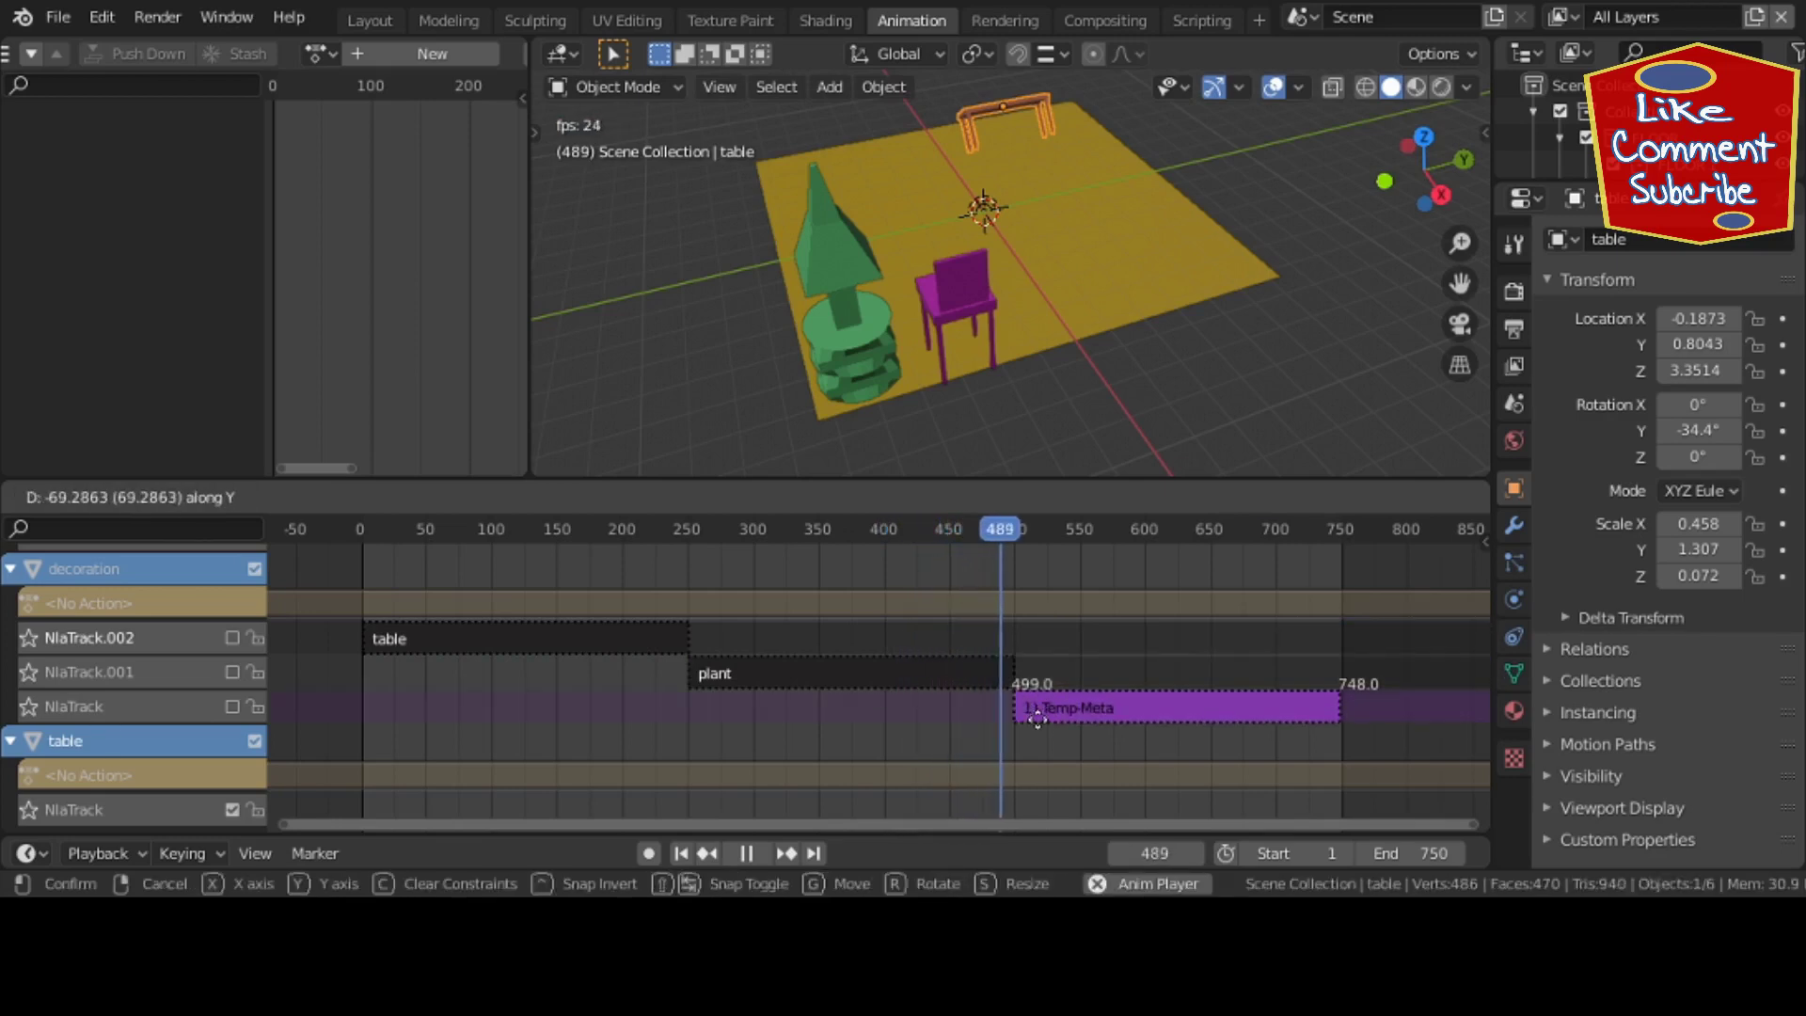
left_click(1036, 719)
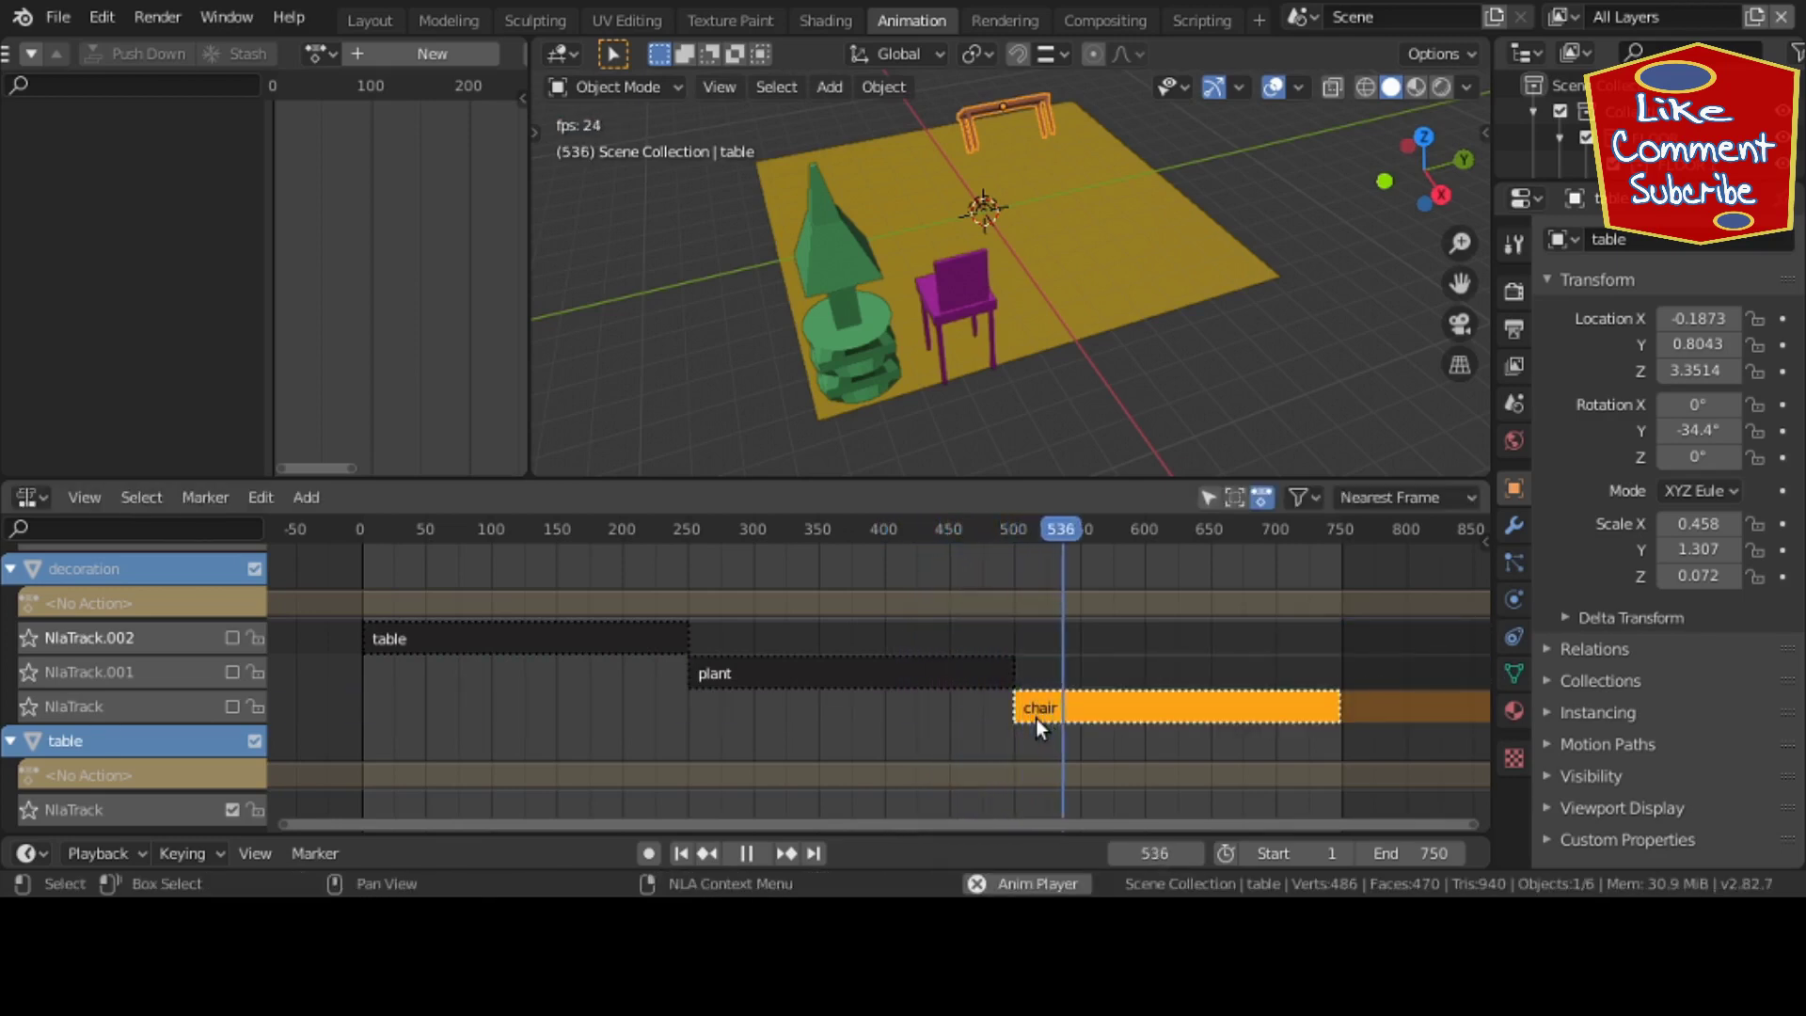